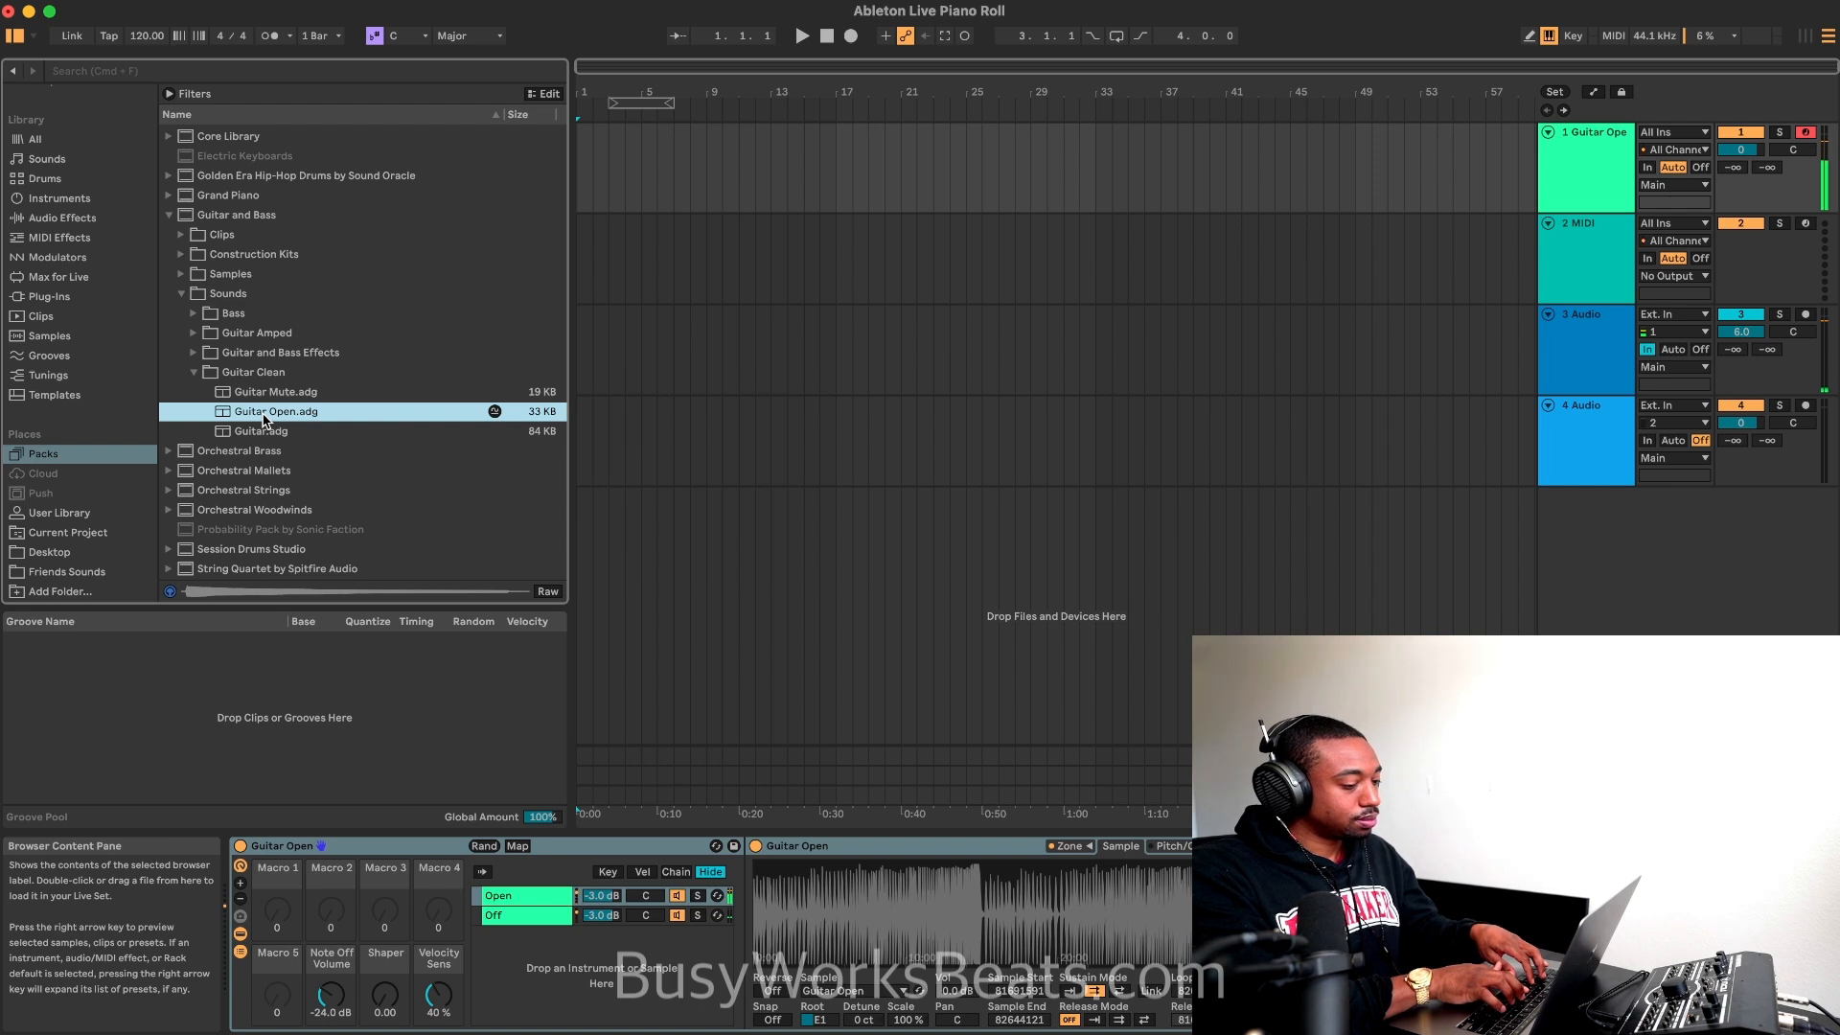
Step: Set the project scale to C#/Db Minor
{"action": "left_click", "coordinate": [393, 36]}
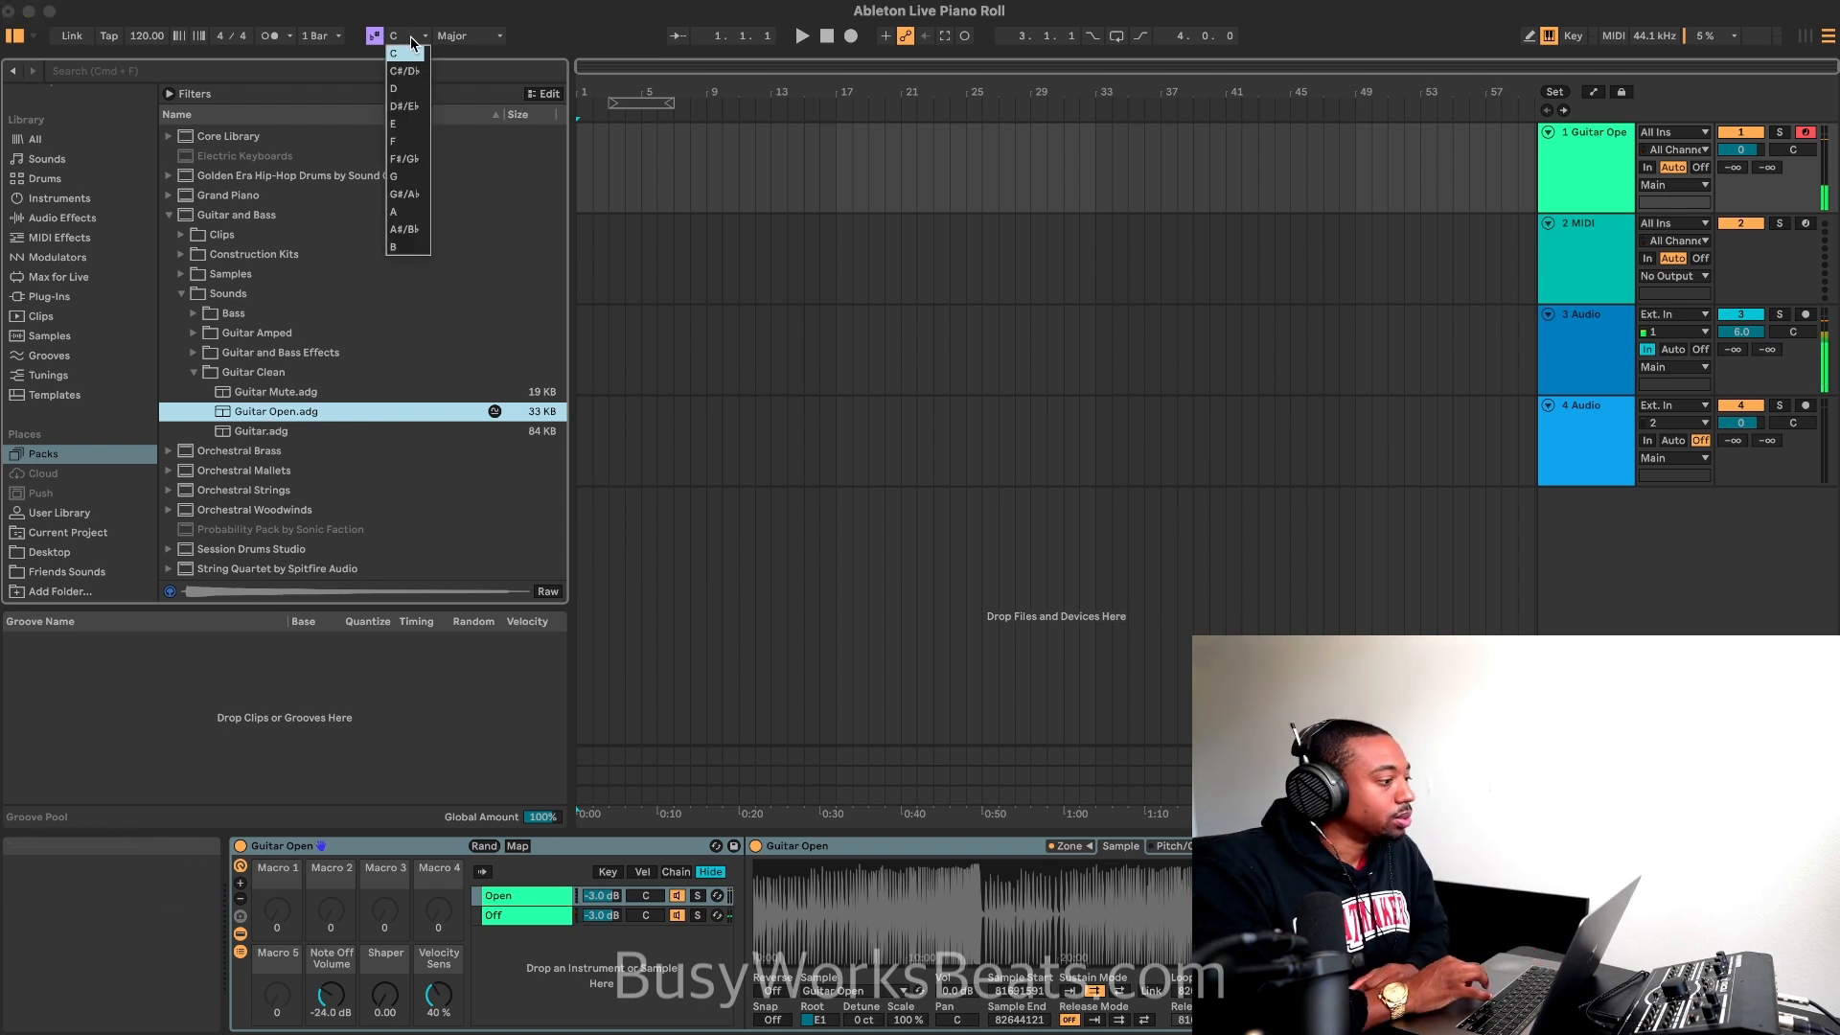
{"action": "left_click", "coordinate": [403, 70]}
{"action": "left_click", "coordinate": [470, 36]}
{"action": "left_click", "coordinate": [458, 71]}
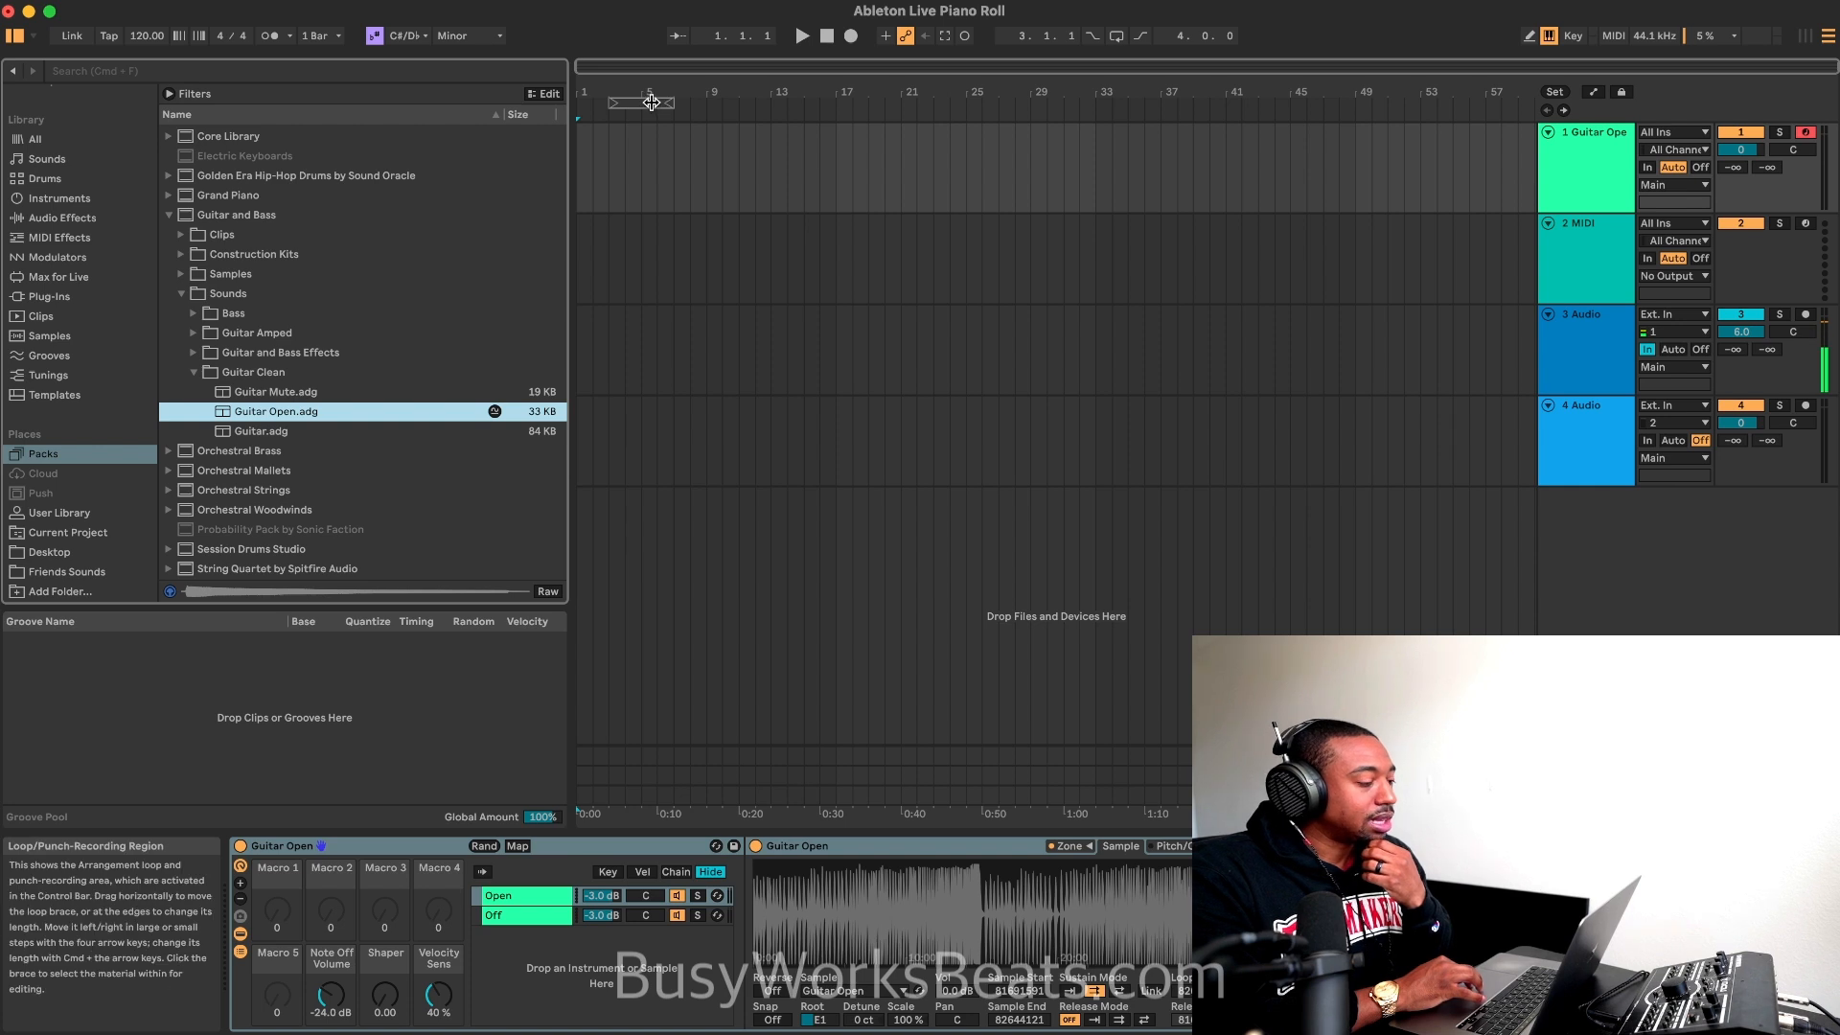
Step: Set a 16-bar loop region from bar 1 and insert an empty MIDI clip of that length on the Guitar Open track
{"action": "left_click_drag", "start_coordinate": [577, 102], "coordinate": [587, 161]}
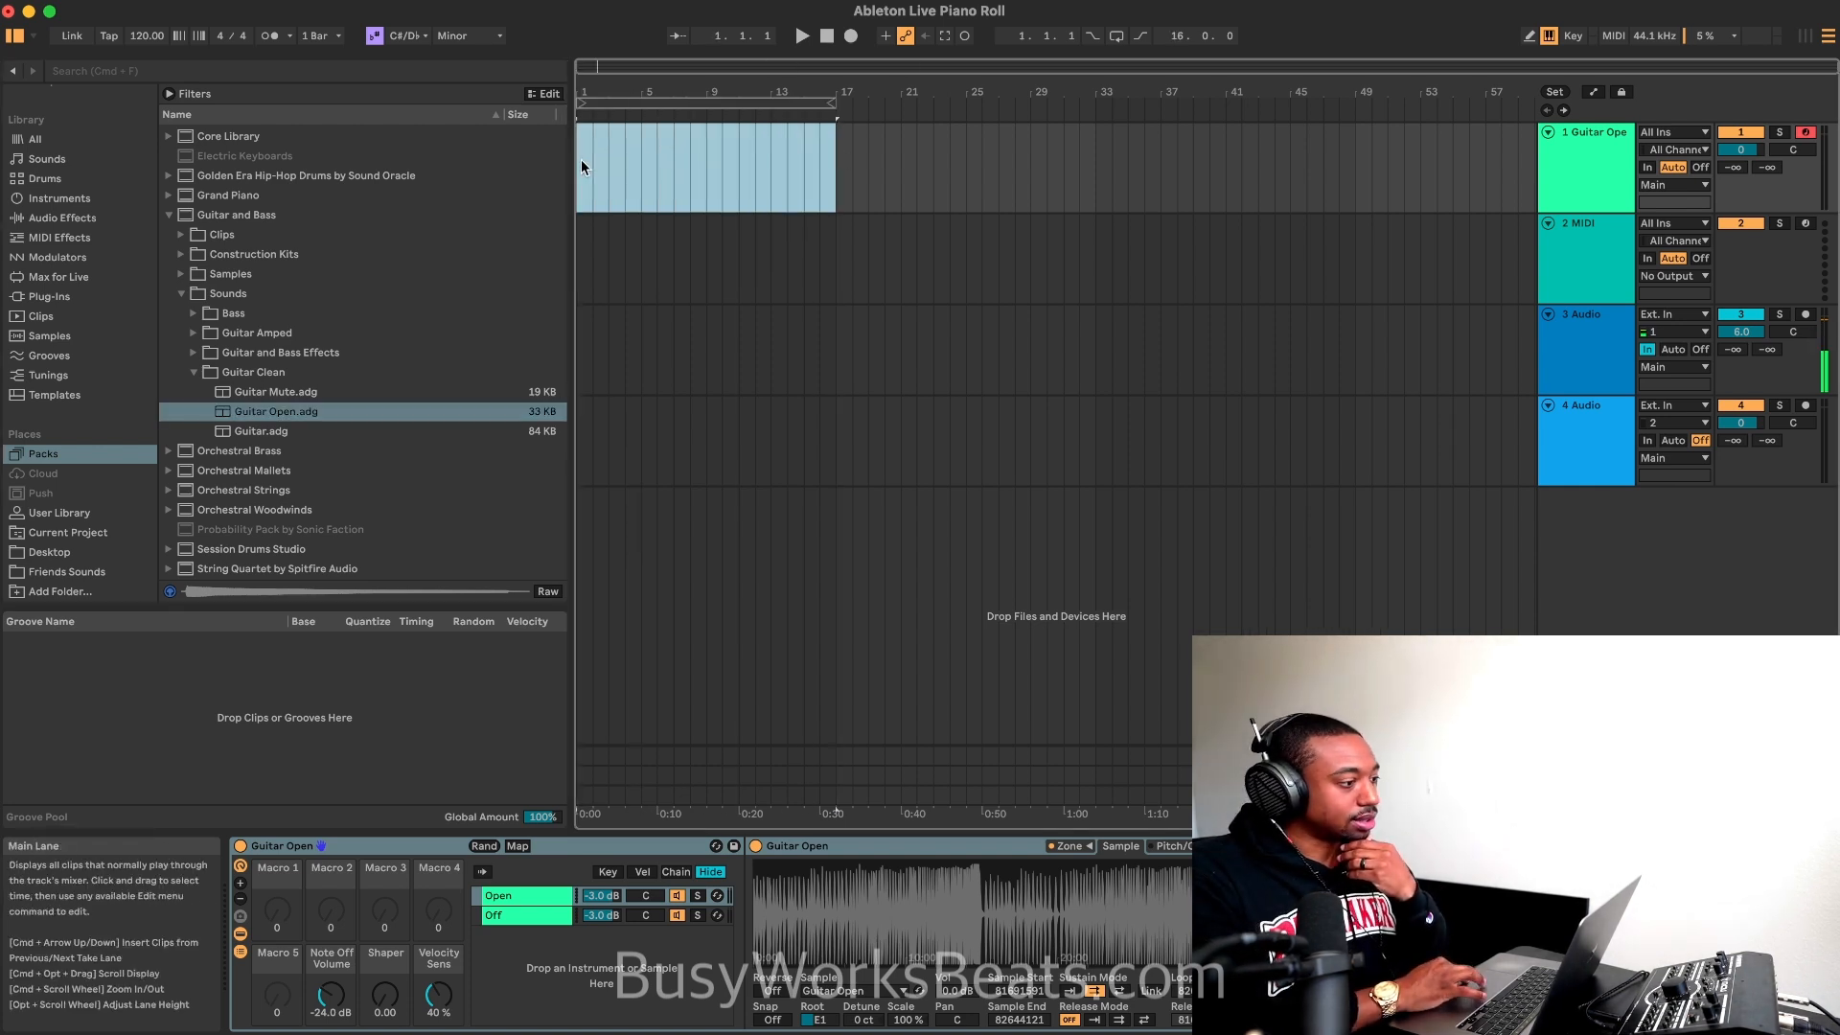
{"action": "right_click", "coordinate": [604, 162]}
{"action": "left_click", "coordinate": [687, 323]}
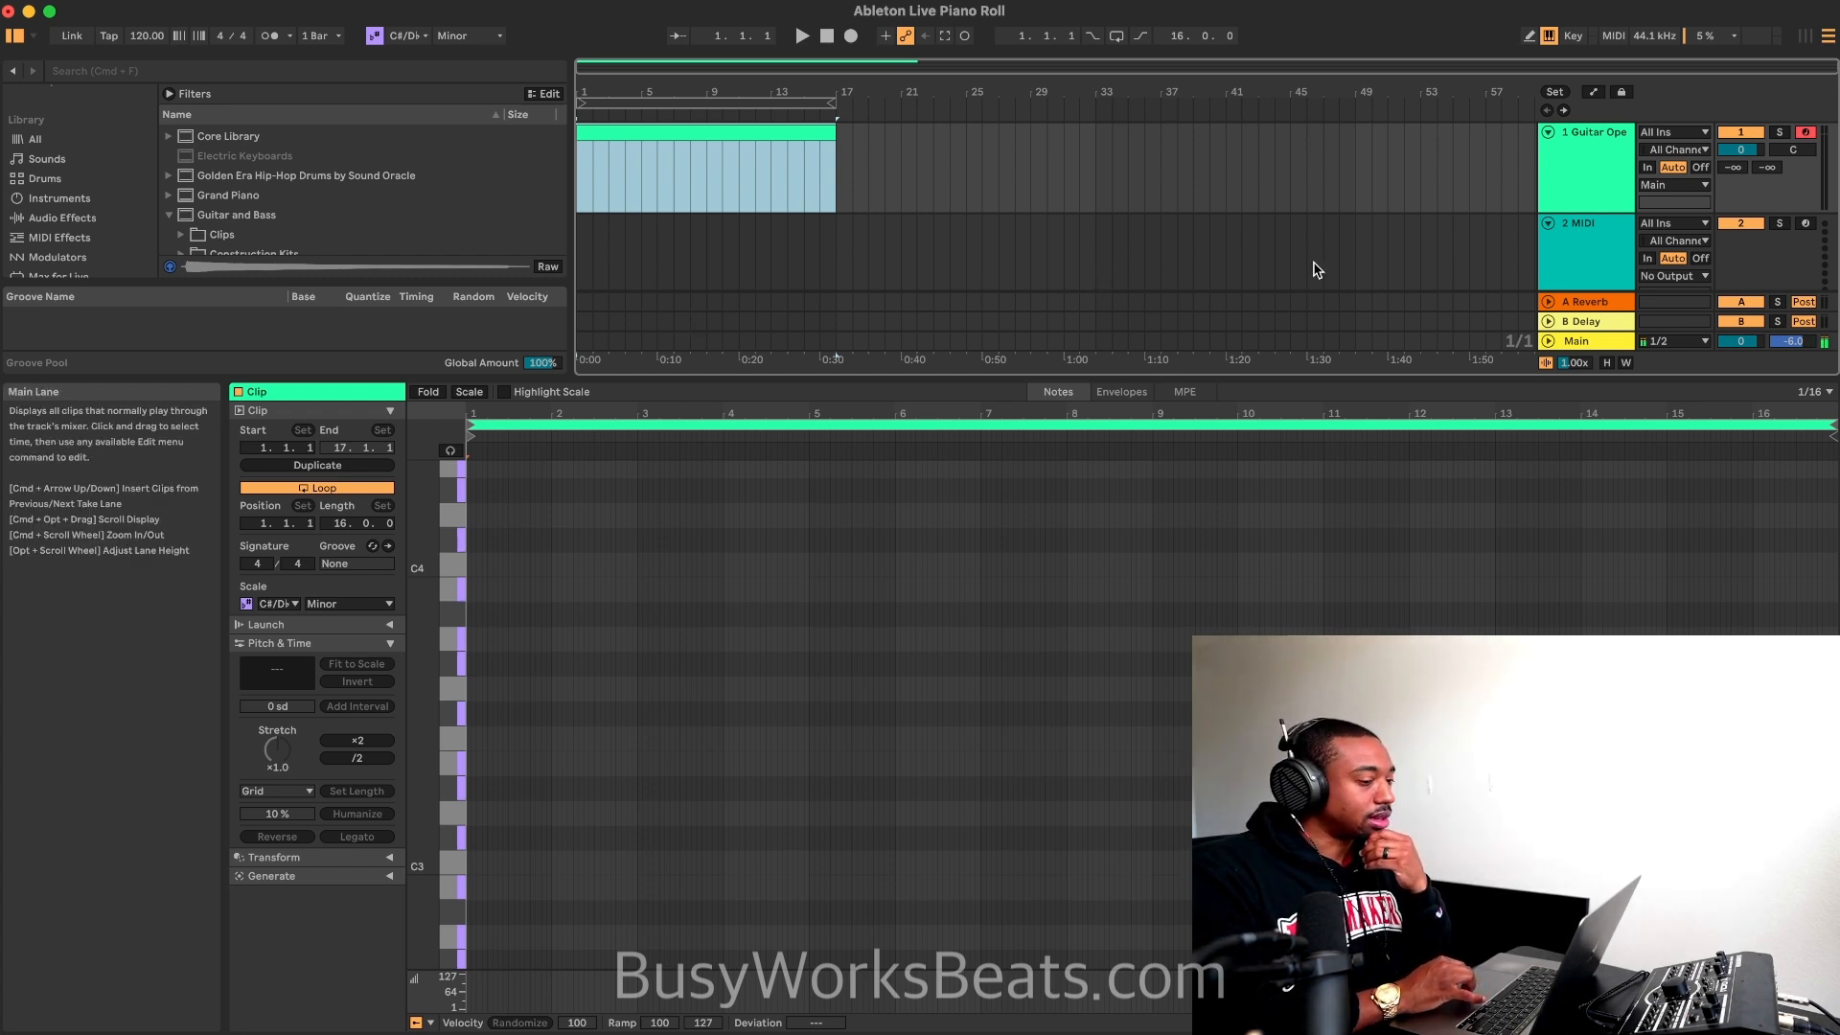
{"action": "scroll", "coordinate": [1770, 257], "scroll_direction": "down", "scroll_amount": 1}
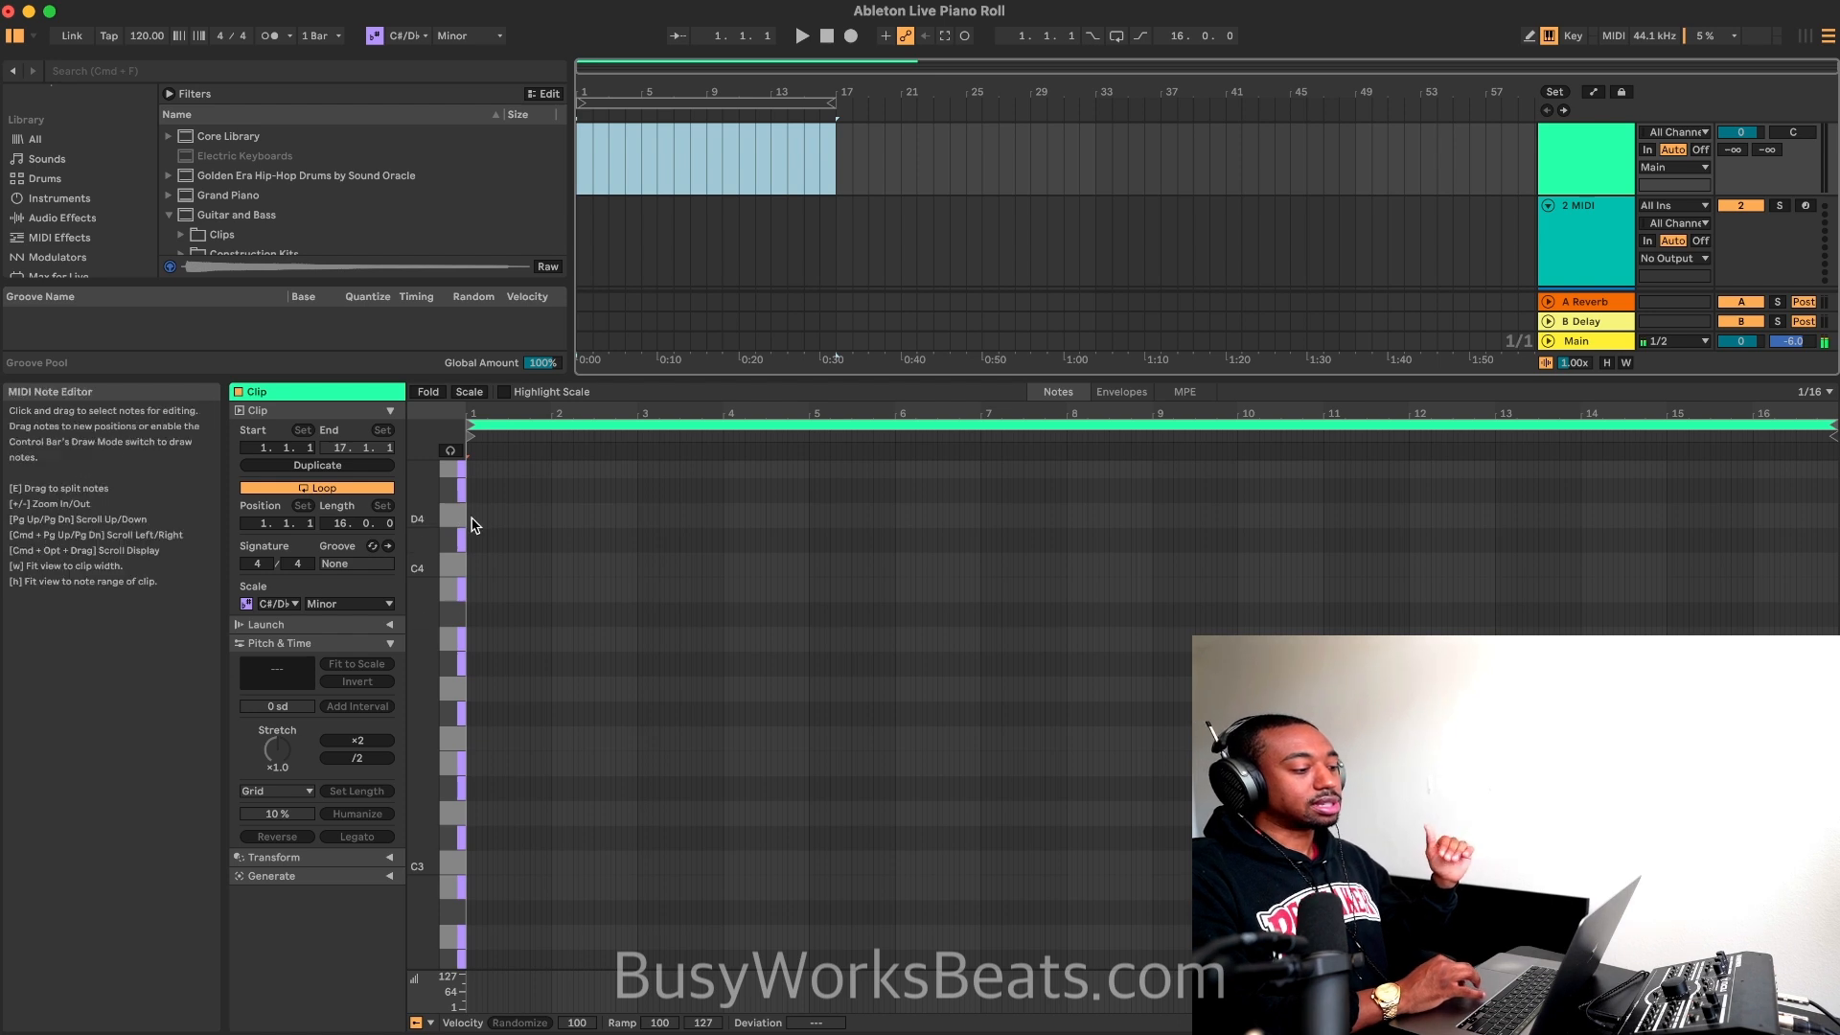
Step: Try toggling Scale Mode for the project and the clip, leaving it switched off
{"action": "left_click", "coordinate": [375, 37]}
{"action": "left_click", "coordinate": [375, 36]}
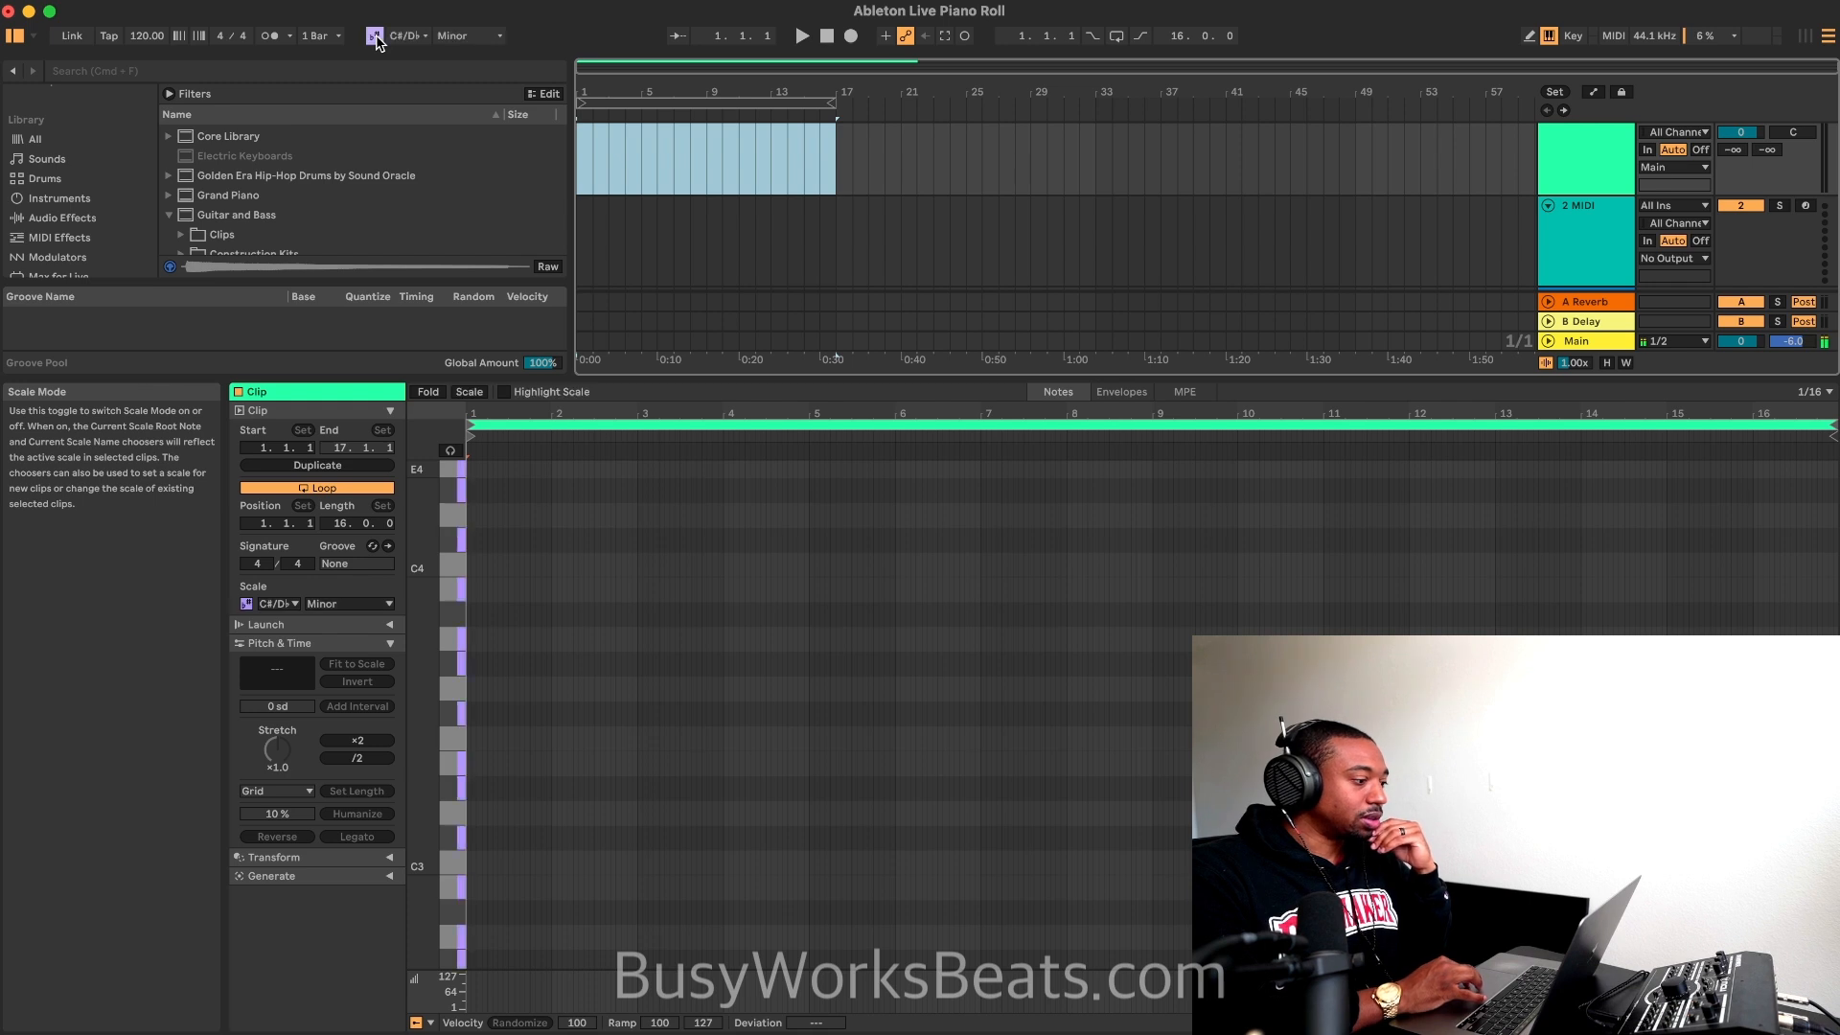
{"action": "left_click", "coordinate": [374, 36]}
{"action": "left_click", "coordinate": [375, 36]}
{"action": "left_click", "coordinate": [374, 36]}
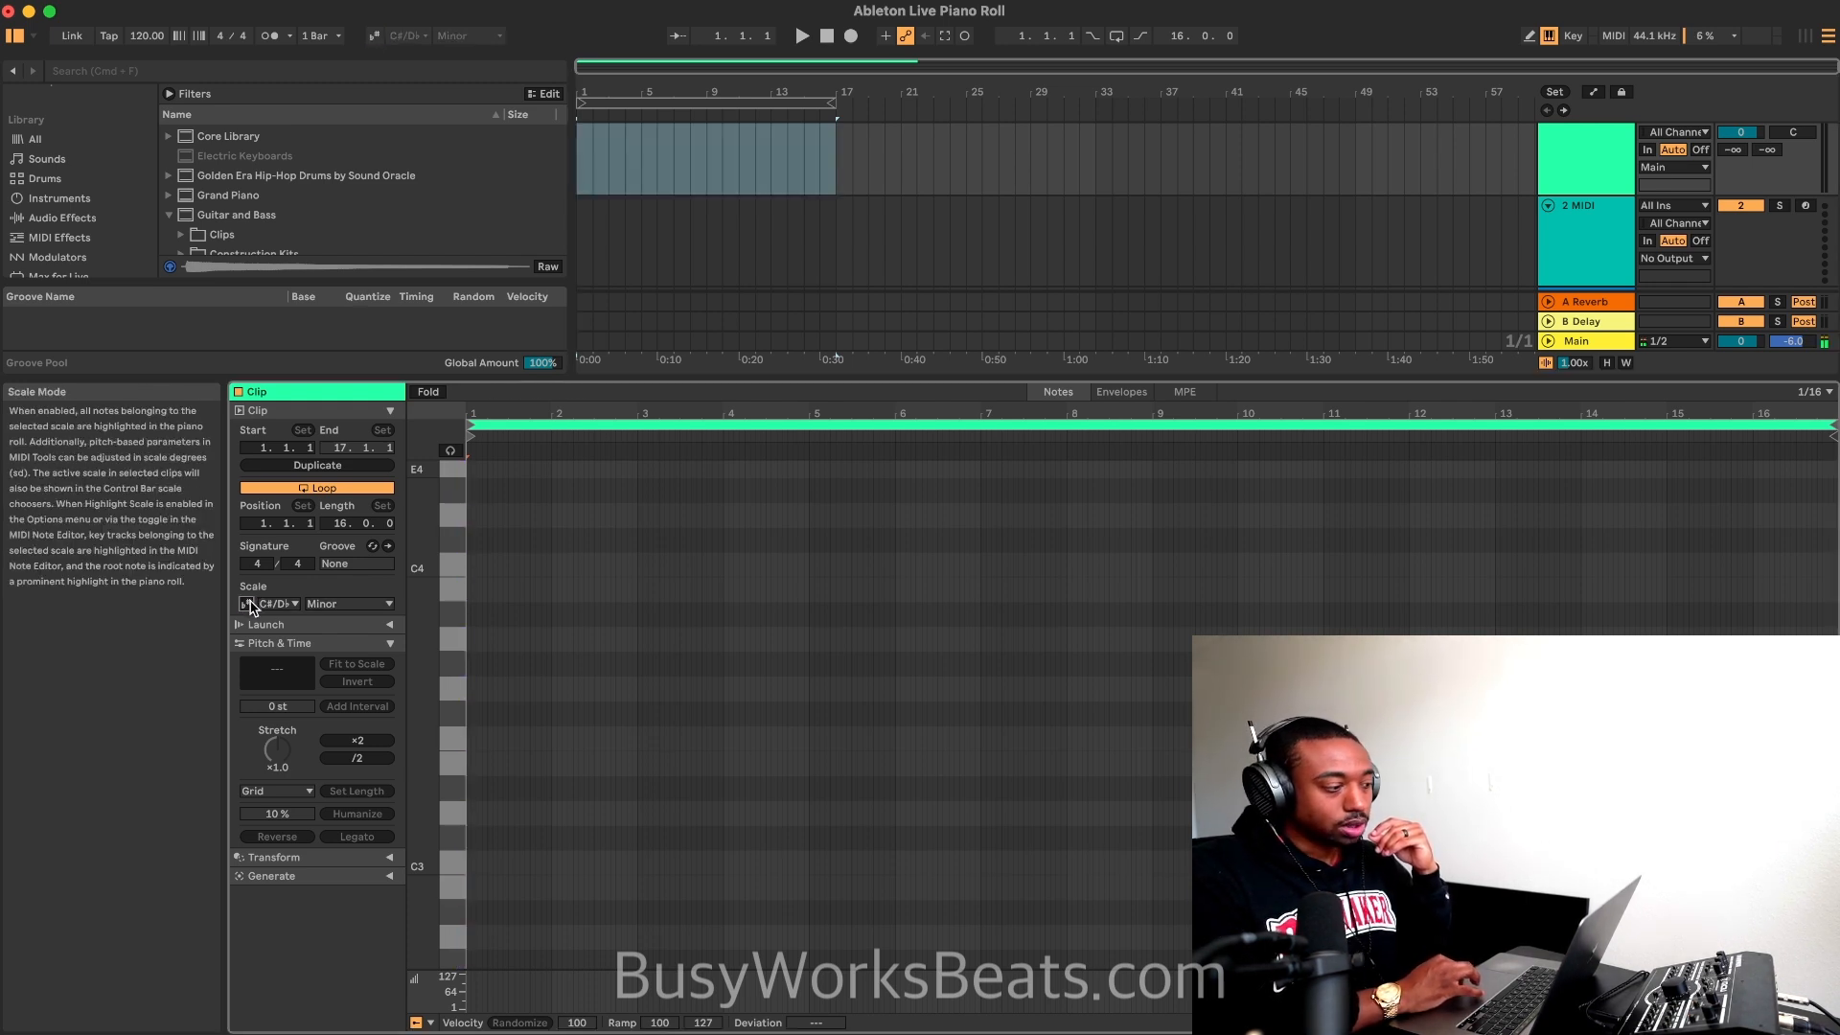
{"action": "left_click", "coordinate": [248, 603]}
{"action": "left_click", "coordinate": [247, 604]}
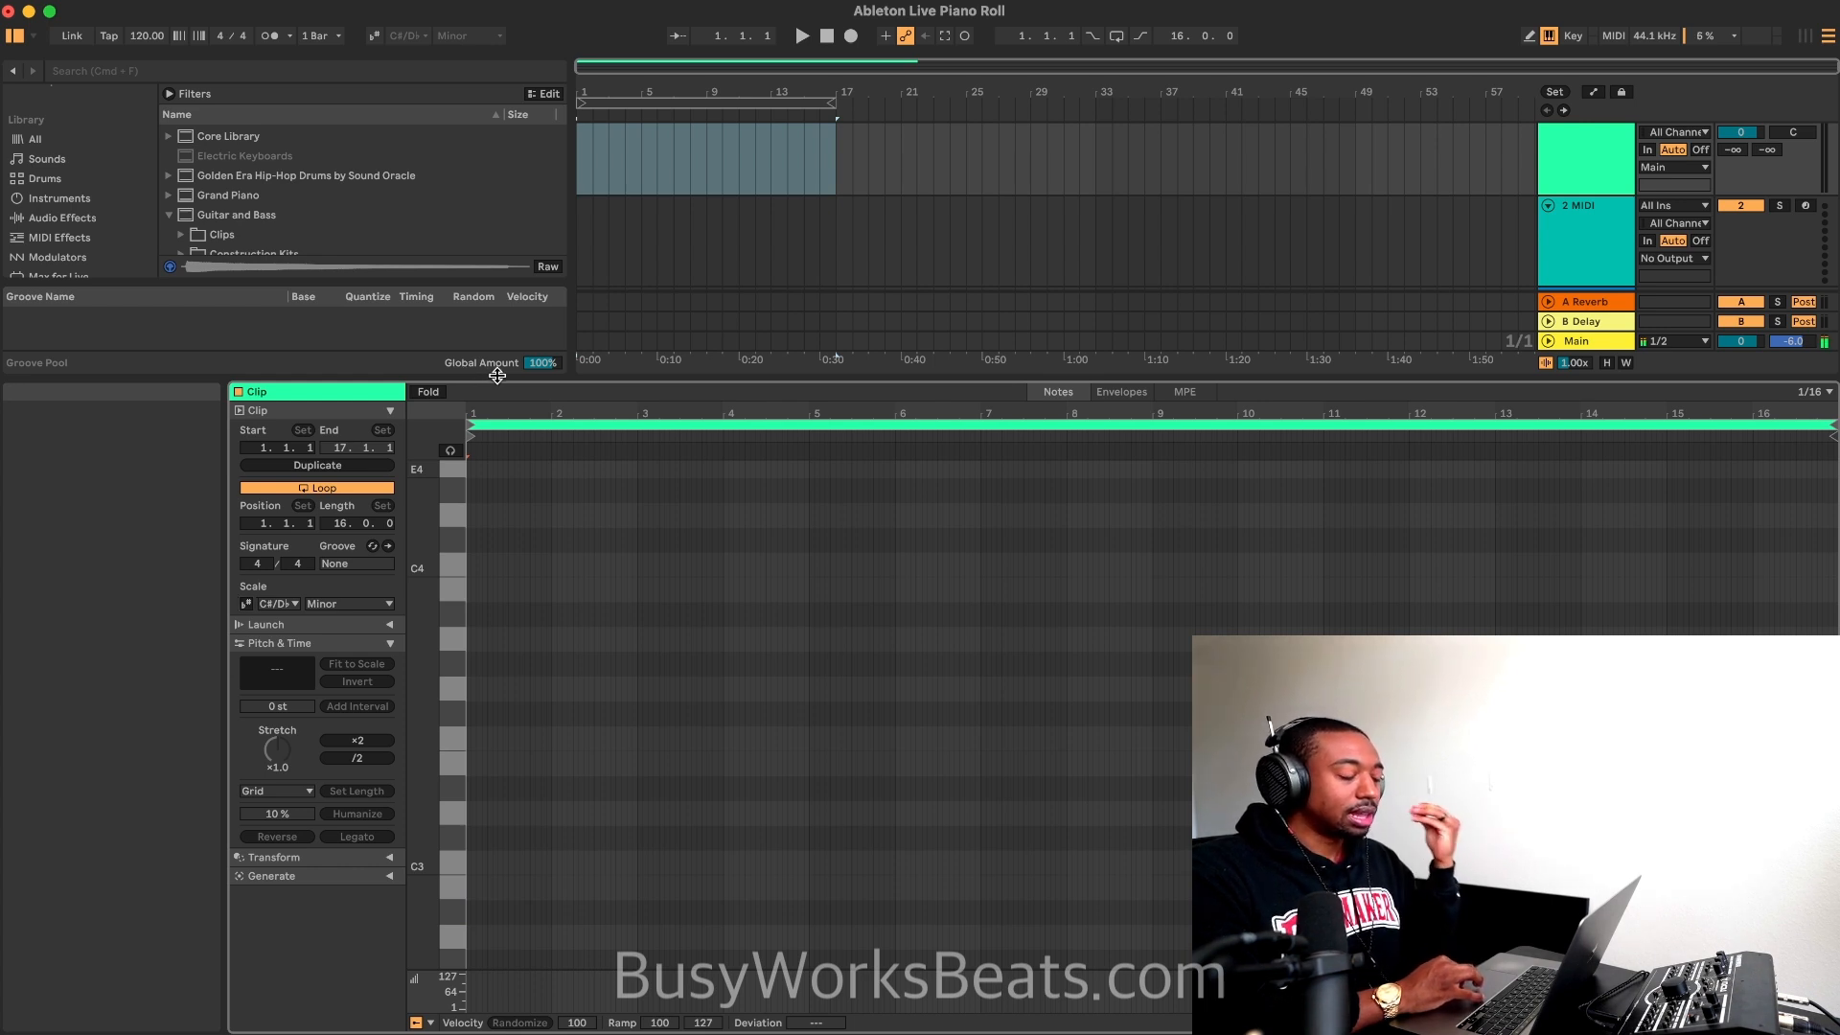
Step: Enlarge the MIDI note editor to full height and set its fixed grid to 1/8
{"action": "left_click_drag", "start_coordinate": [497, 375], "coordinate": [512, 62]}
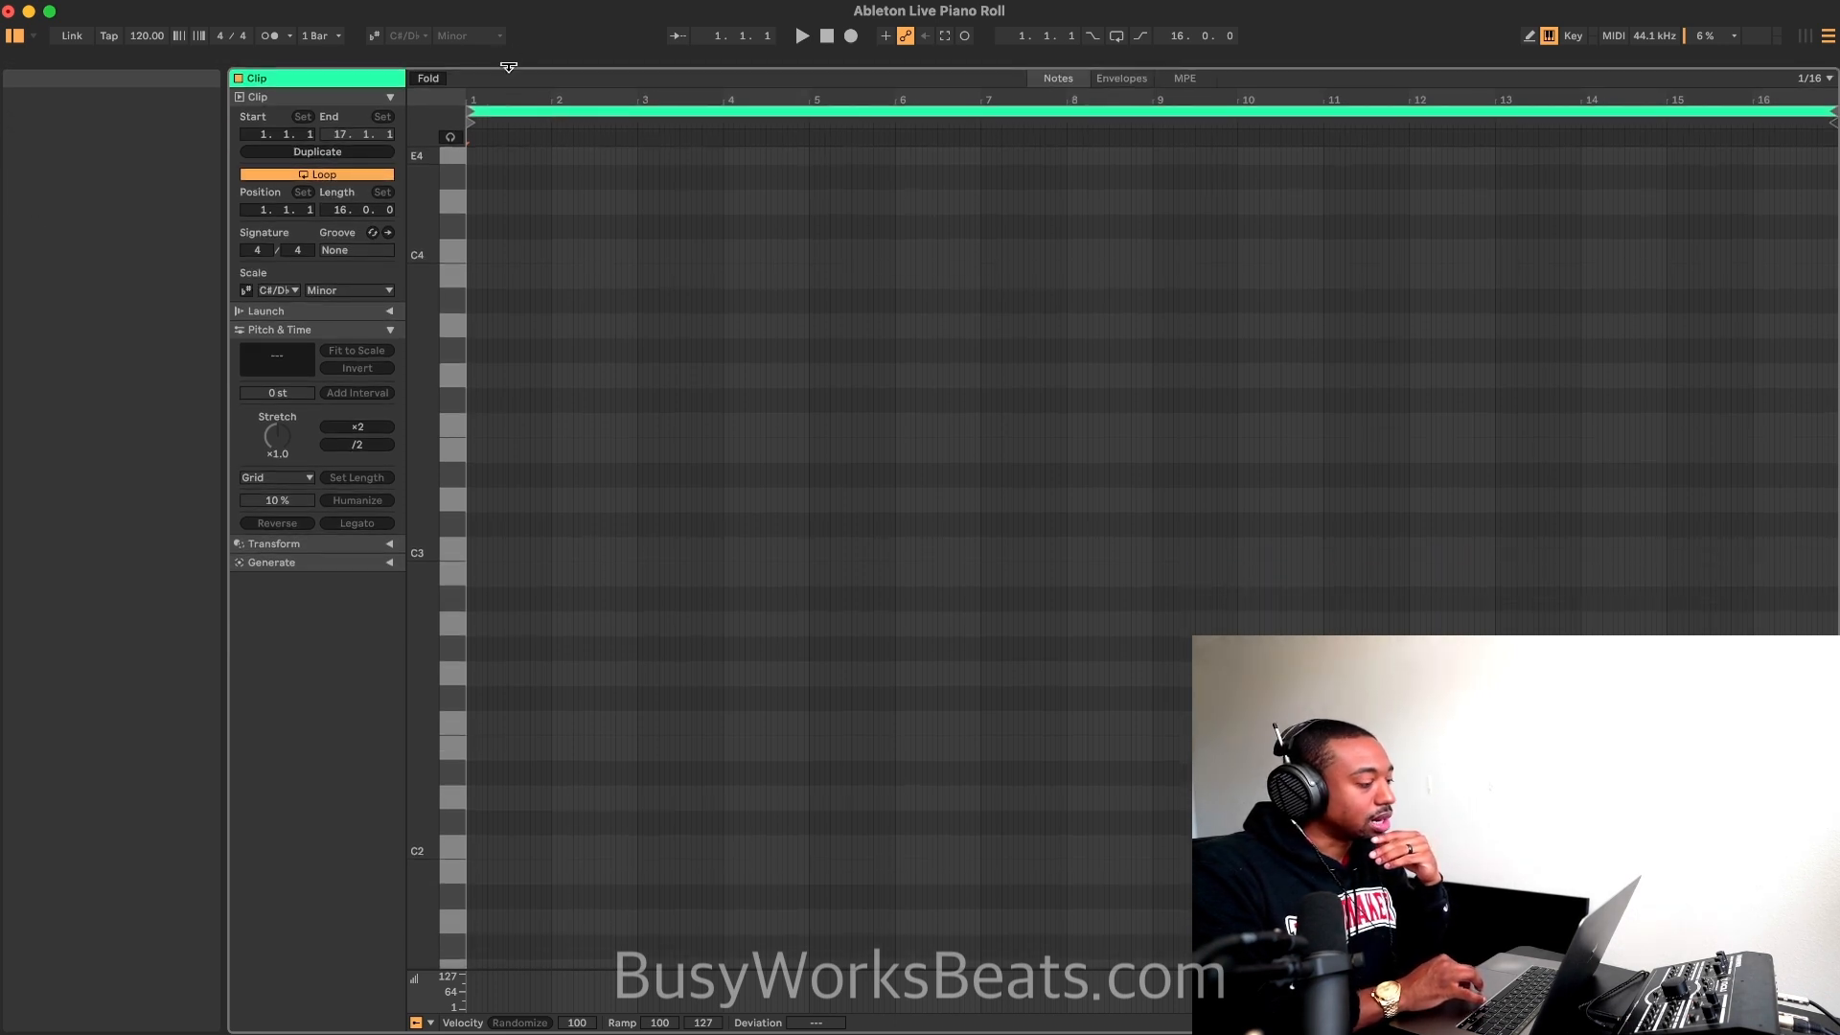
{"action": "key", "text": "plus"}
{"action": "key", "text": "plus"}
{"action": "key", "text": "plus"}
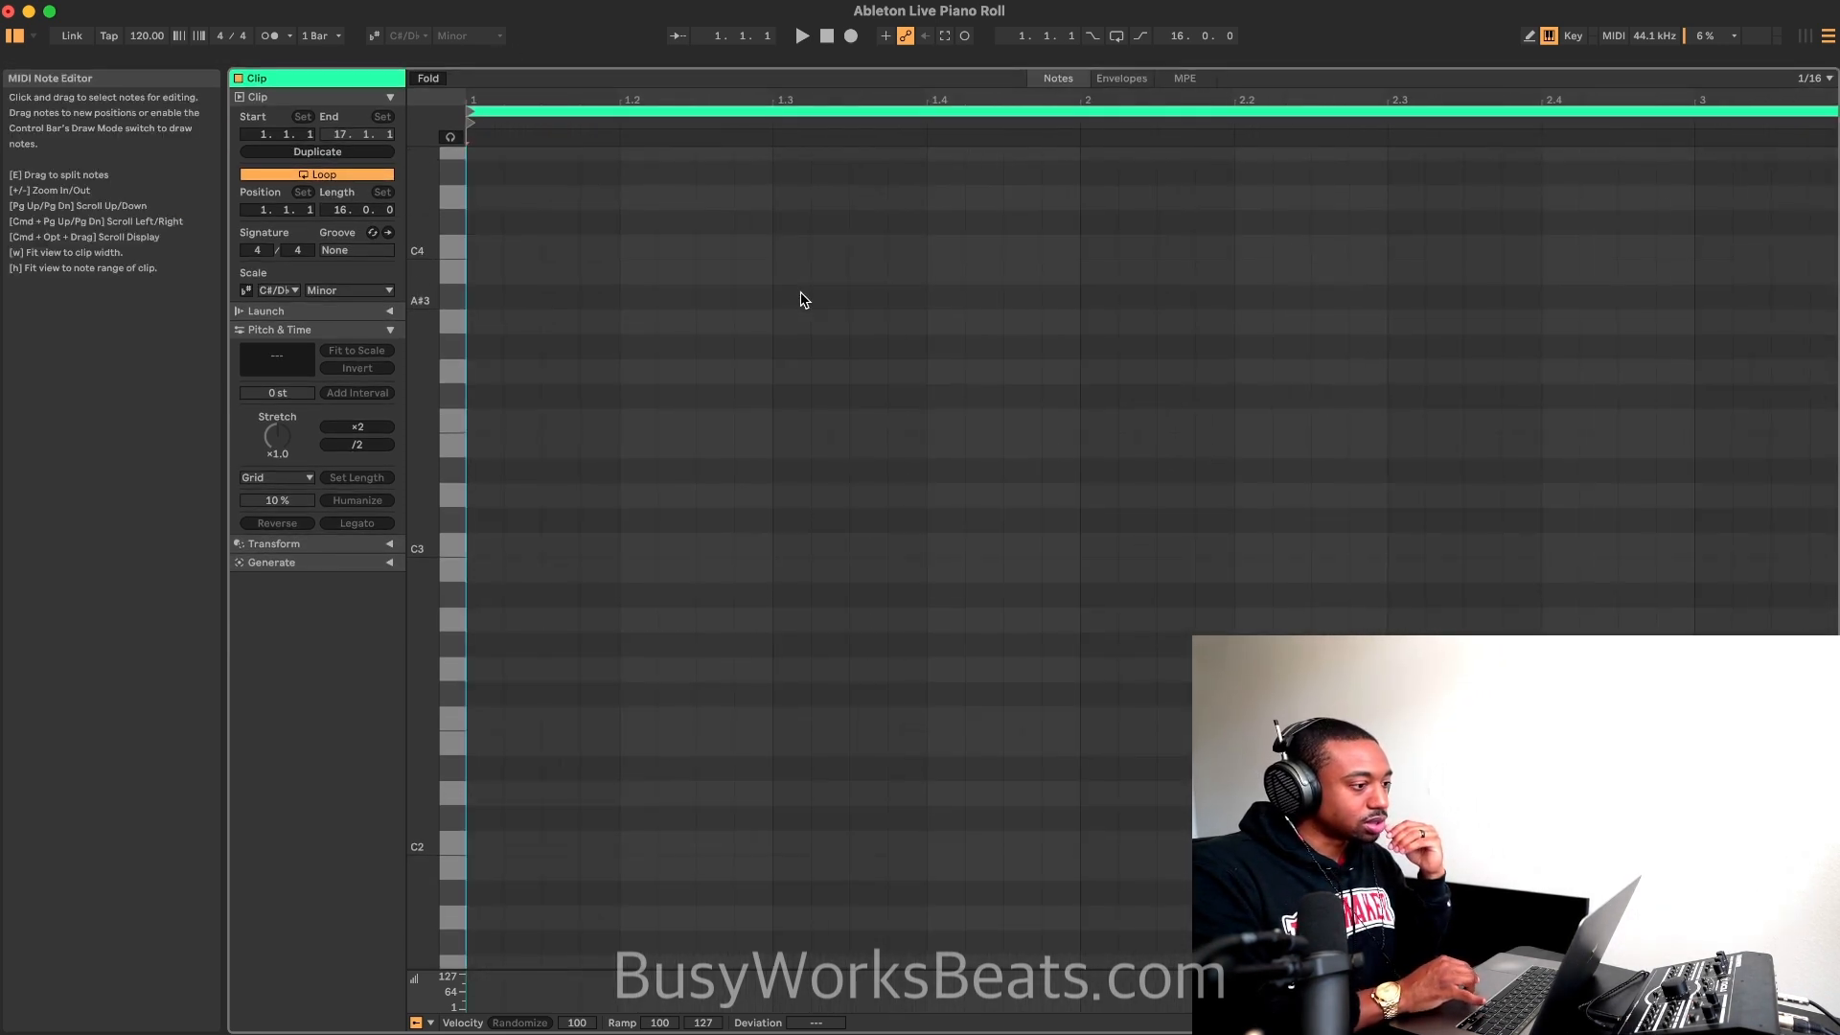
{"action": "key", "text": "minus"}
{"action": "key", "text": "minus"}
{"action": "right_click", "coordinate": [567, 433]}
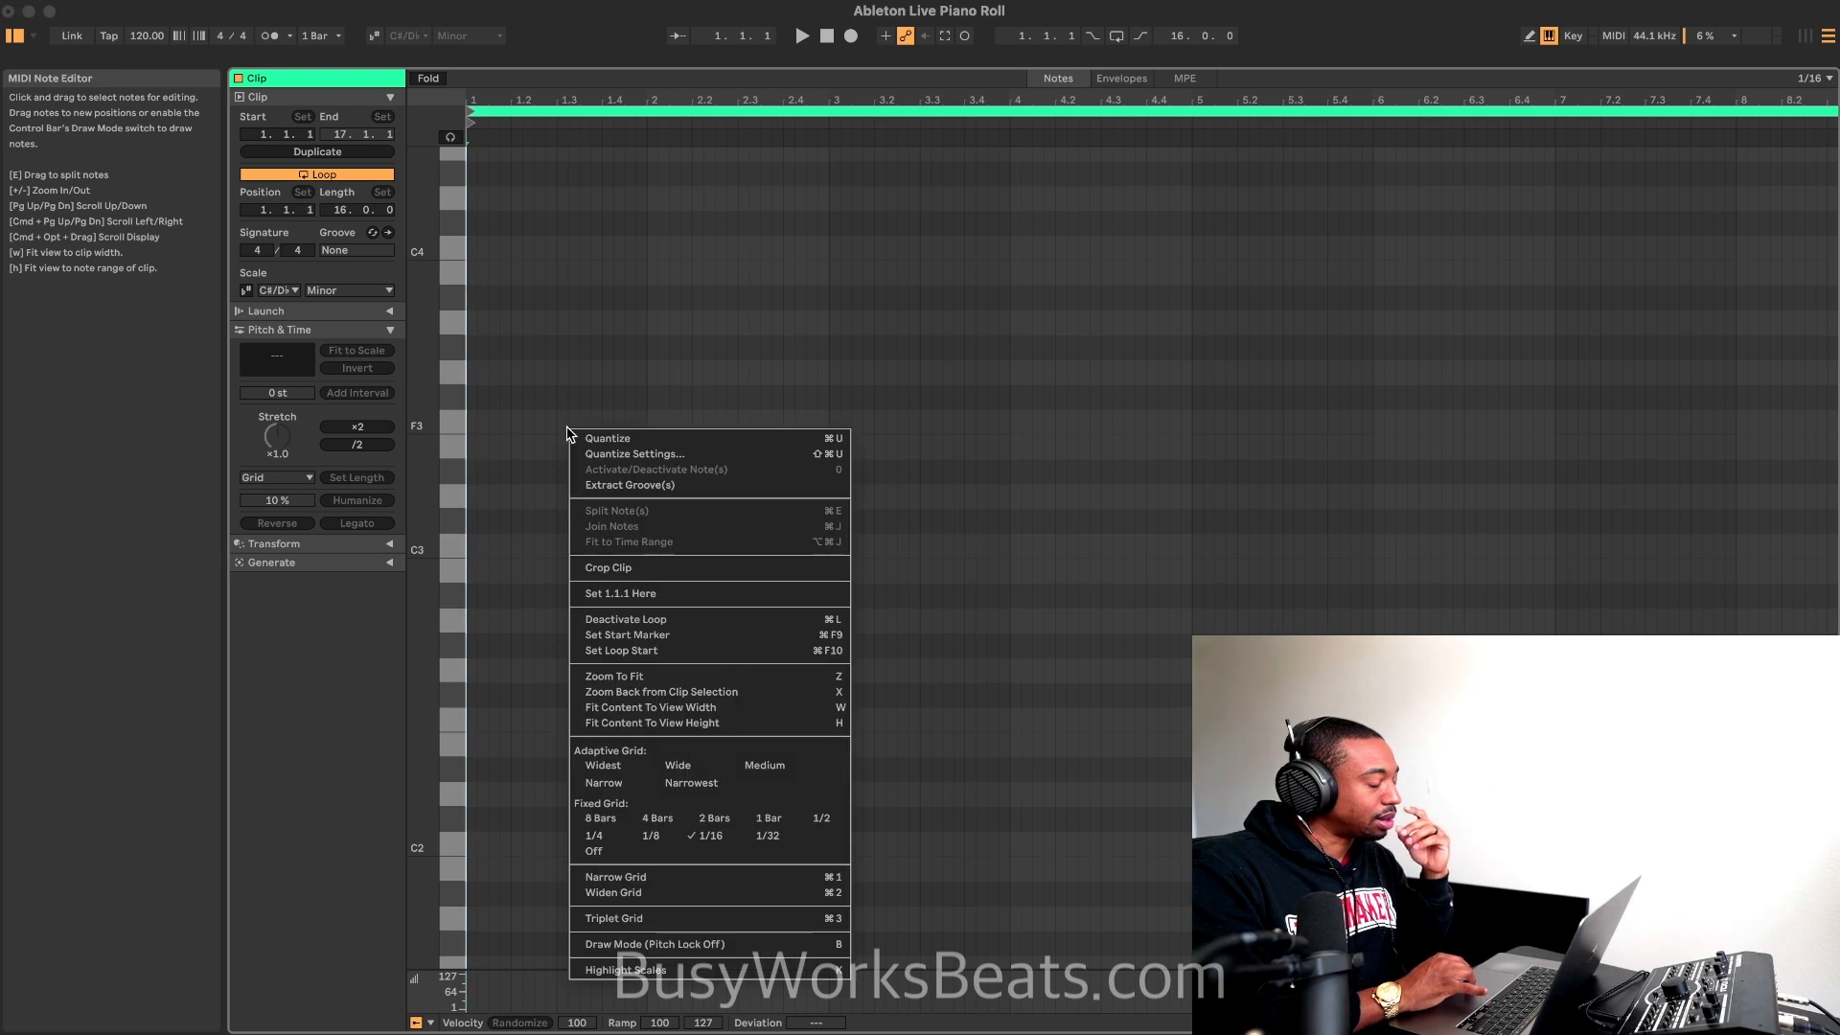
{"action": "left_click", "coordinate": [650, 836]}
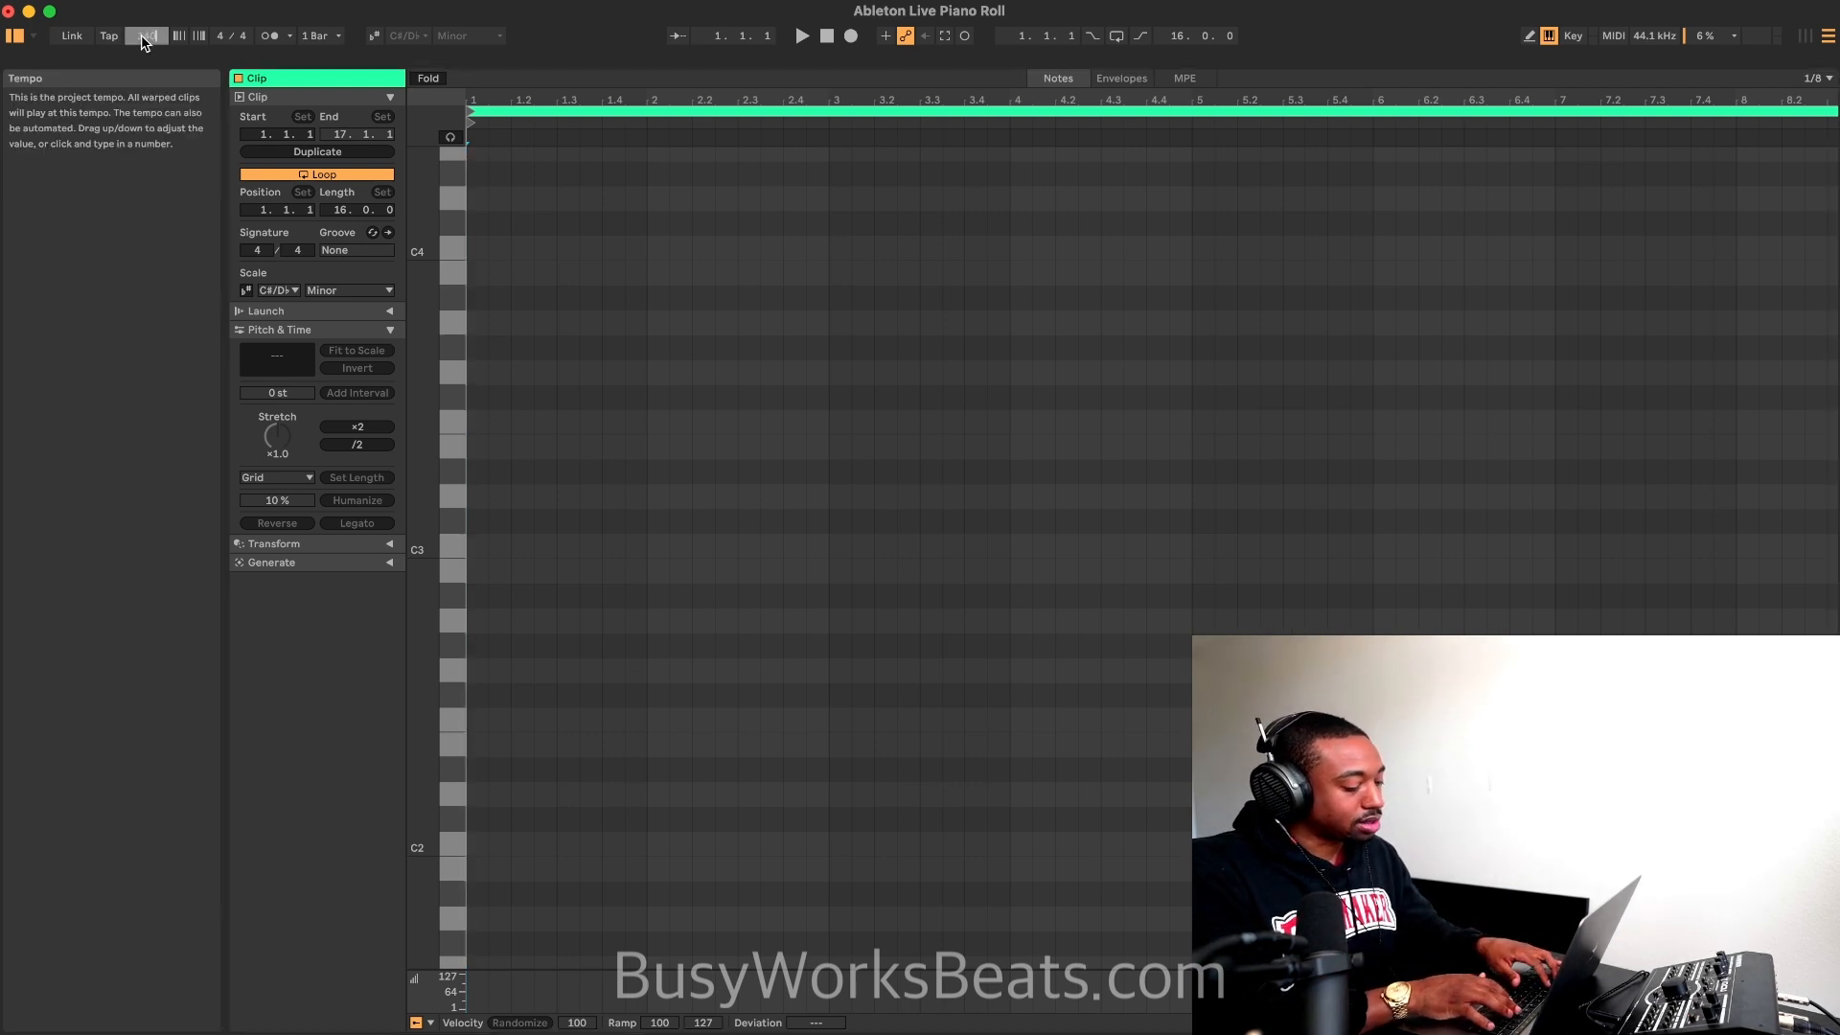
Step: Set the project tempo to 140 BPM, turn on the metronome and play the count to check it
{"action": "left_click", "coordinate": [271, 37]}
{"action": "key", "text": "space"}
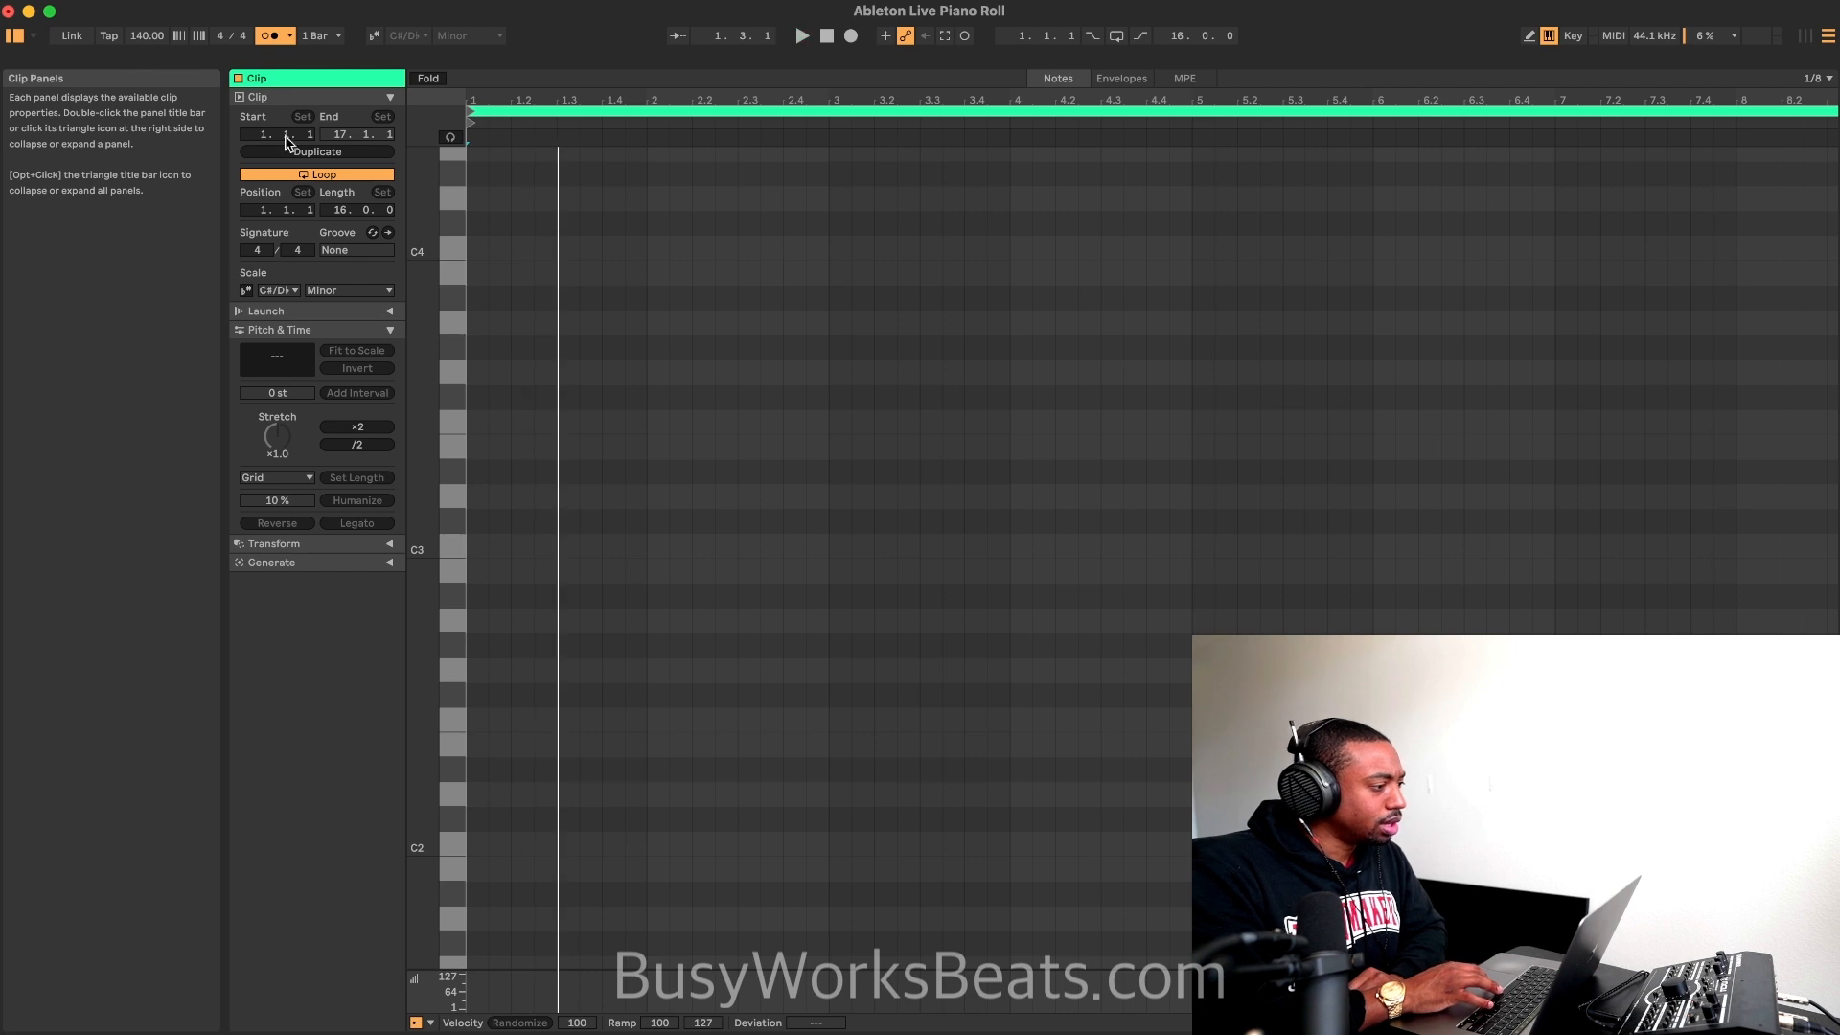
Step: Turn the clip's scale back on and switch Draw Mode on and off to try it
{"action": "left_click", "coordinate": [246, 291]}
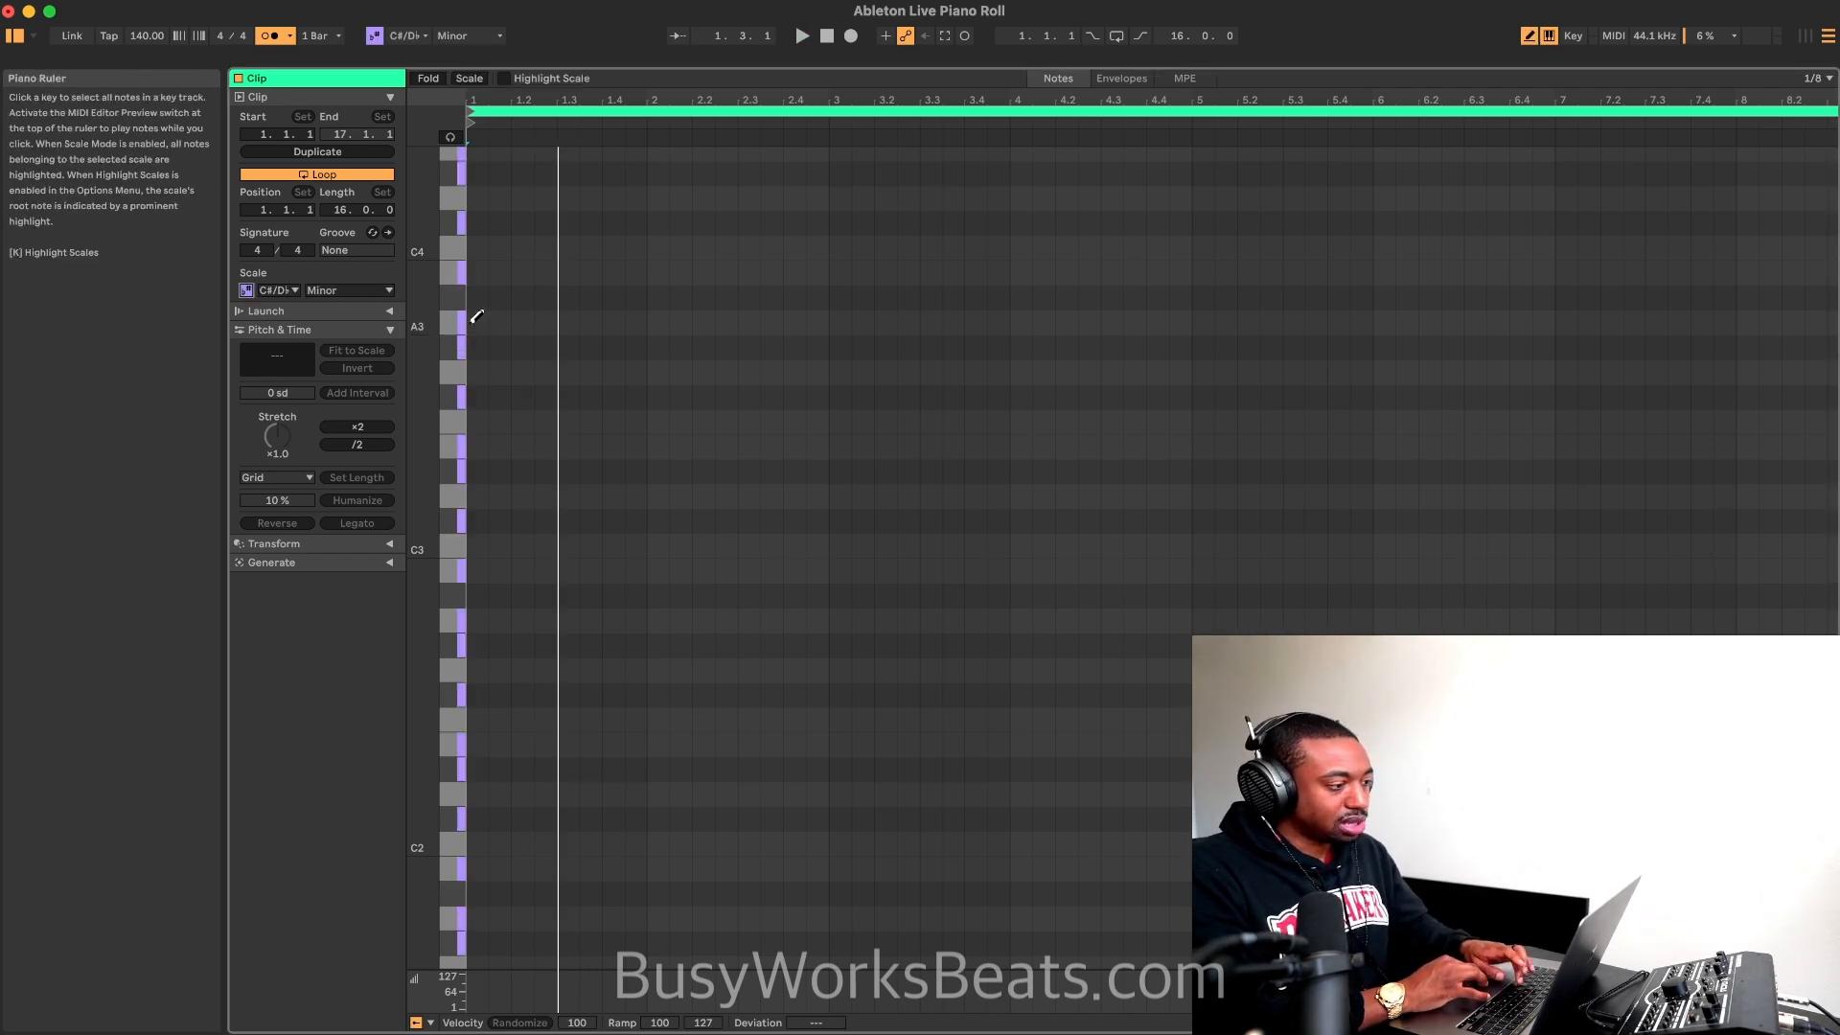
{"action": "key", "text": "b"}
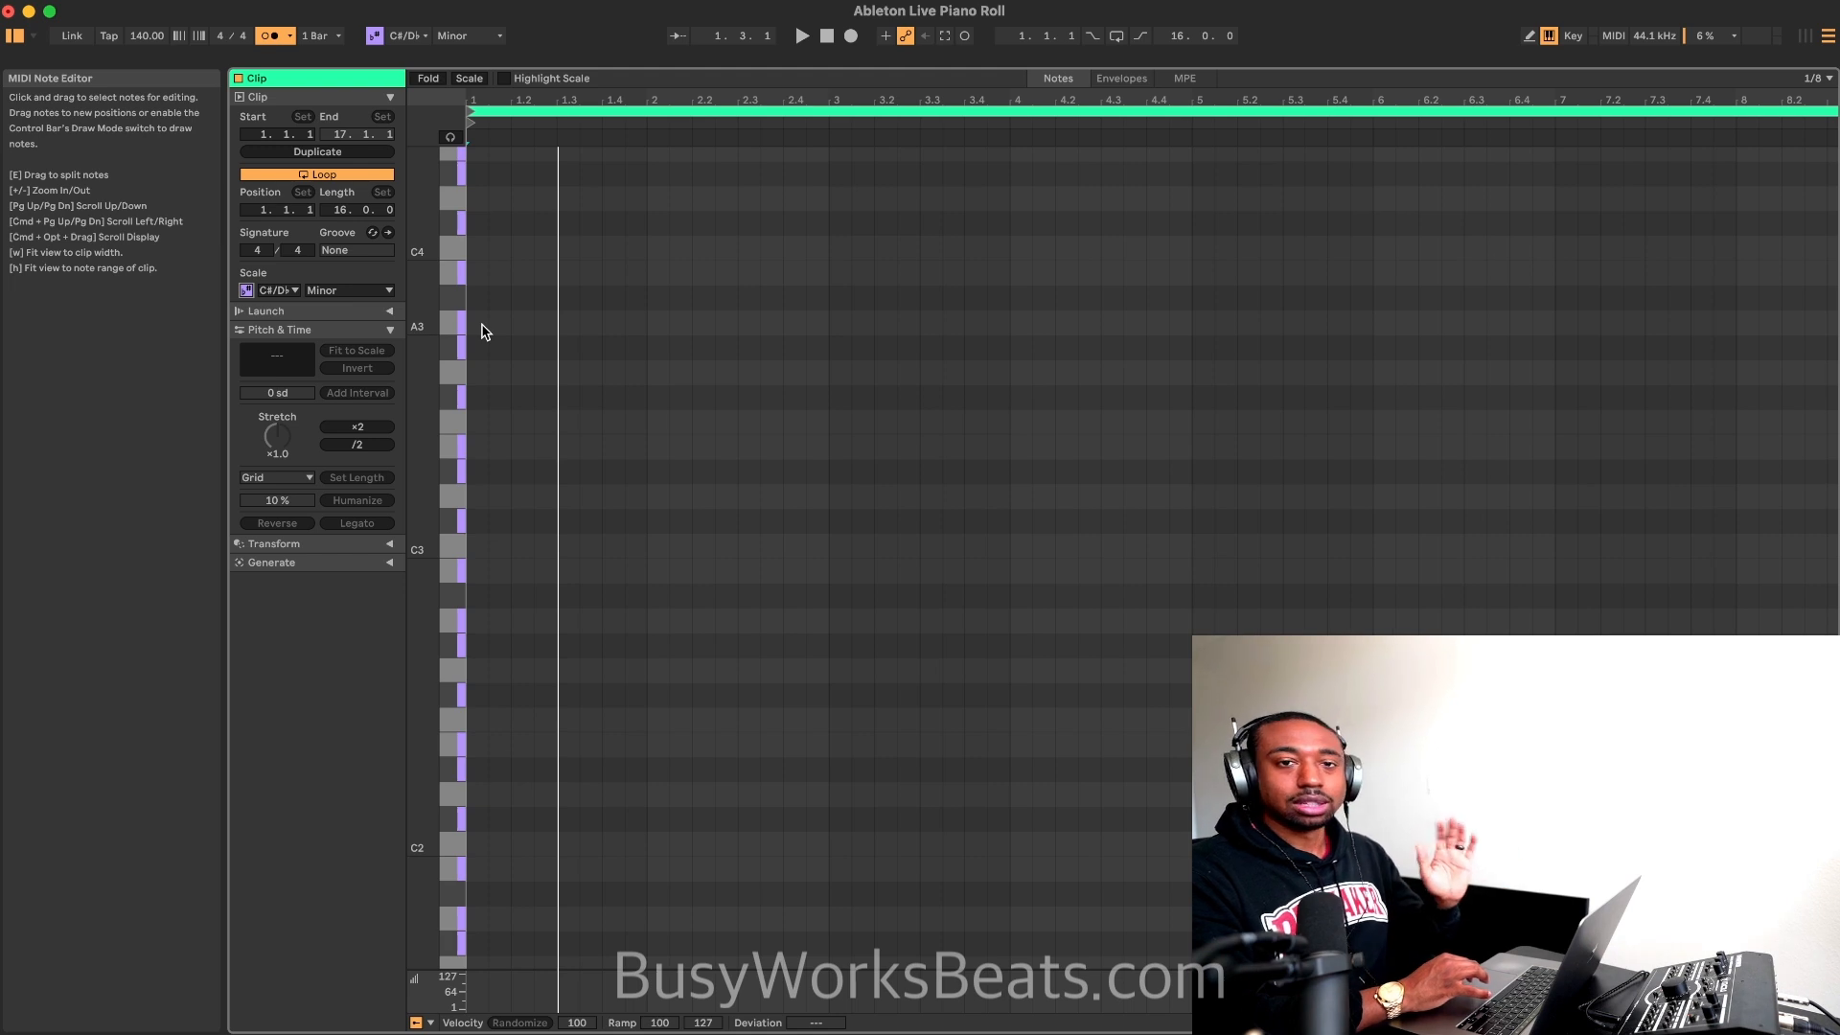
{"action": "key", "text": "b"}
{"action": "key", "text": "b"}
{"action": "key", "text": "b"}
{"action": "key", "text": "b"}
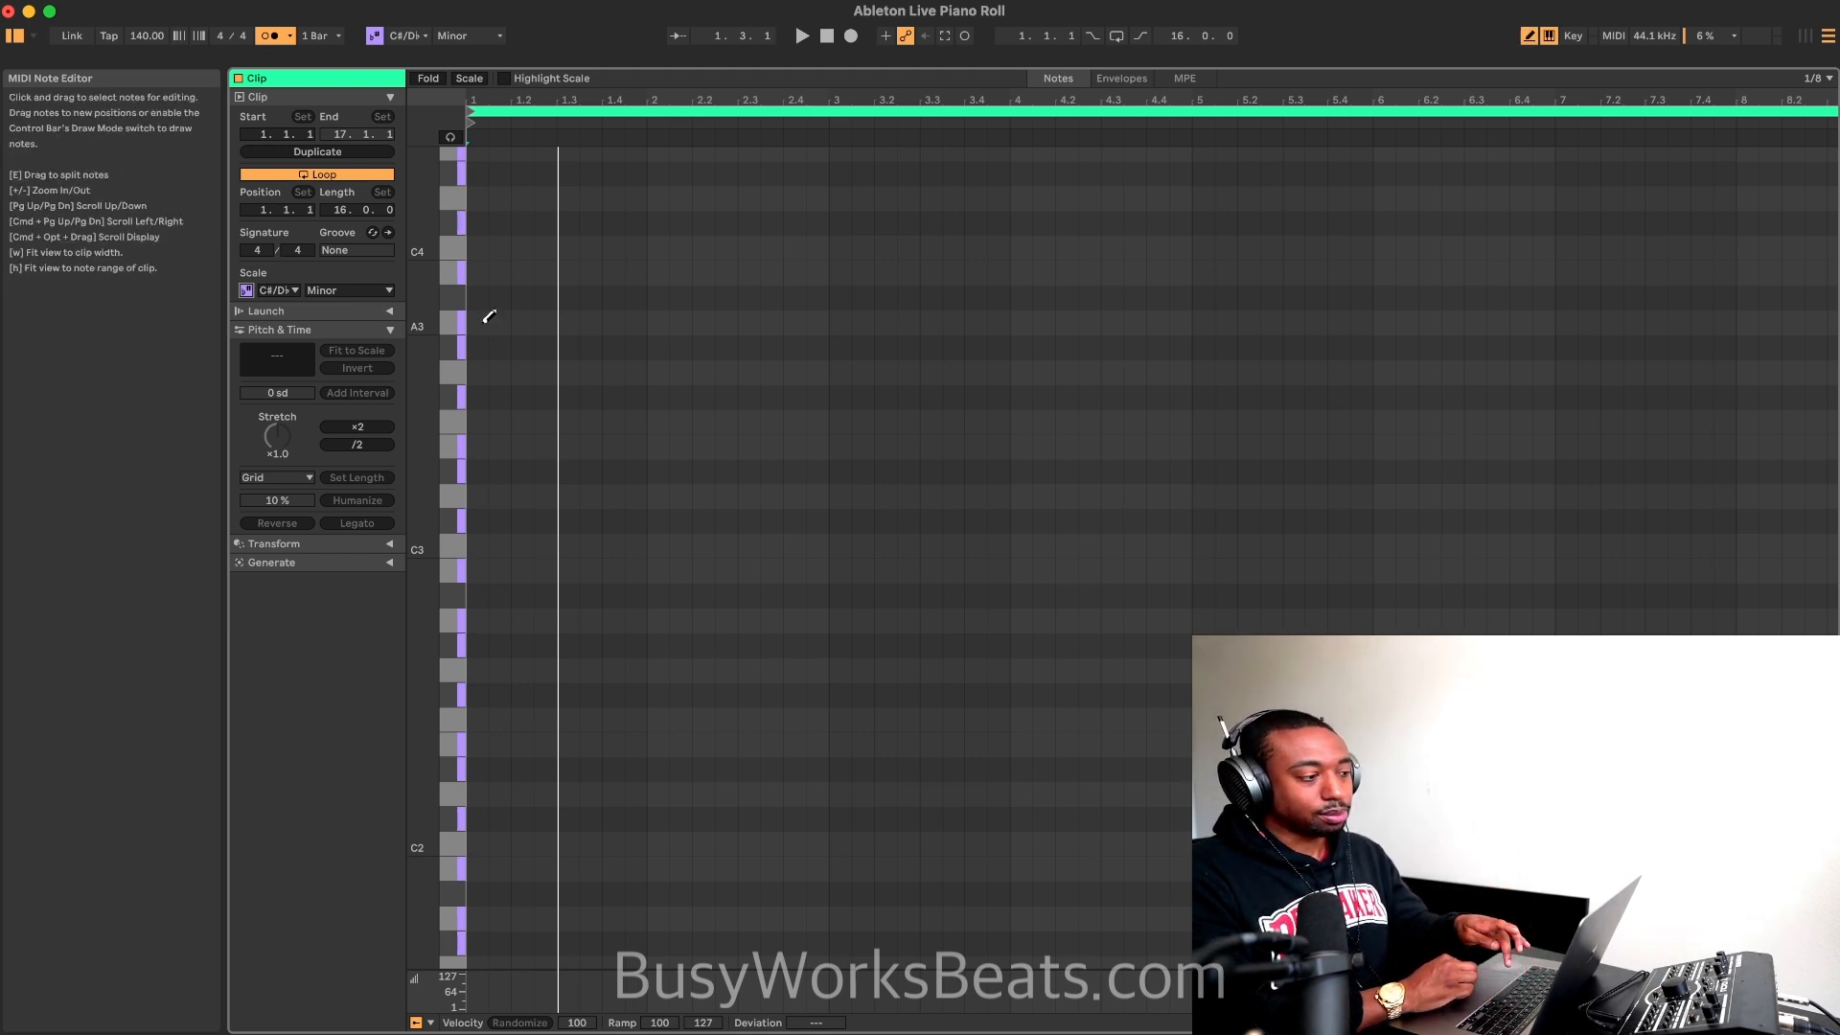
Step: Try adding, lengthening and deleting an A3 note at the start of the clip
{"action": "double_click", "coordinate": [480, 324]}
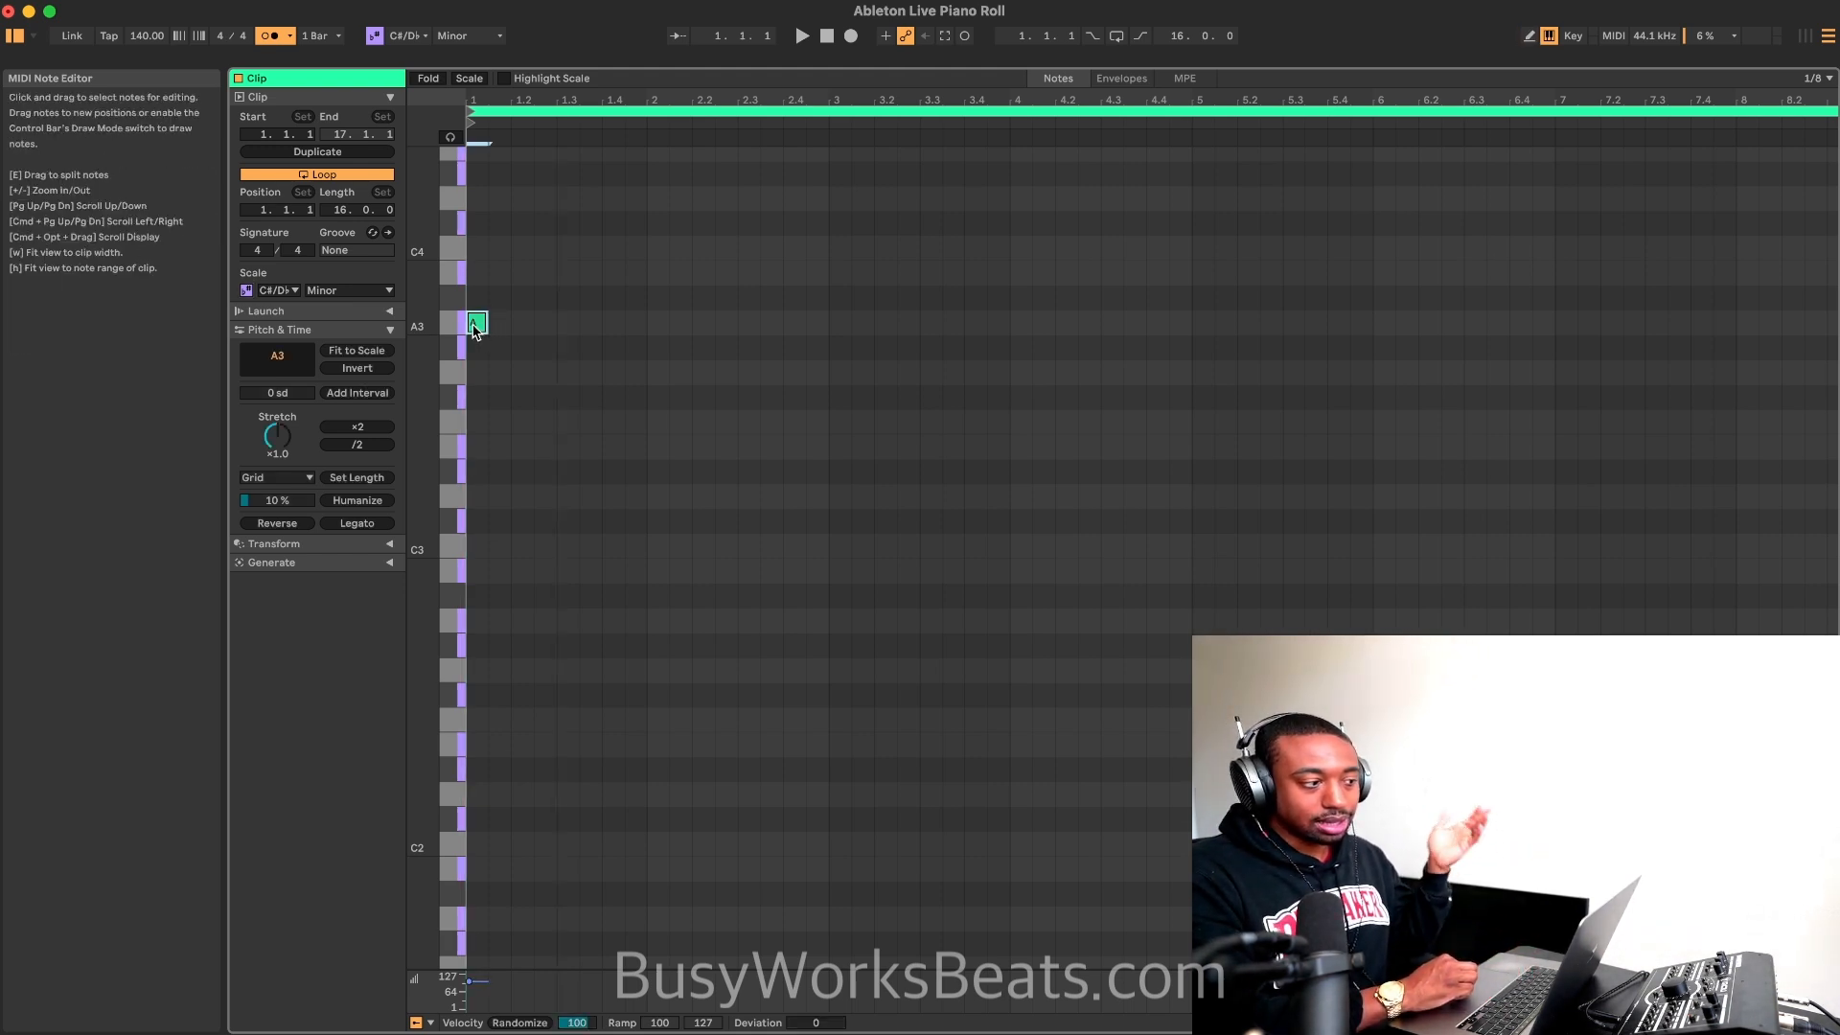
{"action": "left_click_drag", "start_coordinate": [488, 323], "coordinate": [556, 322]}
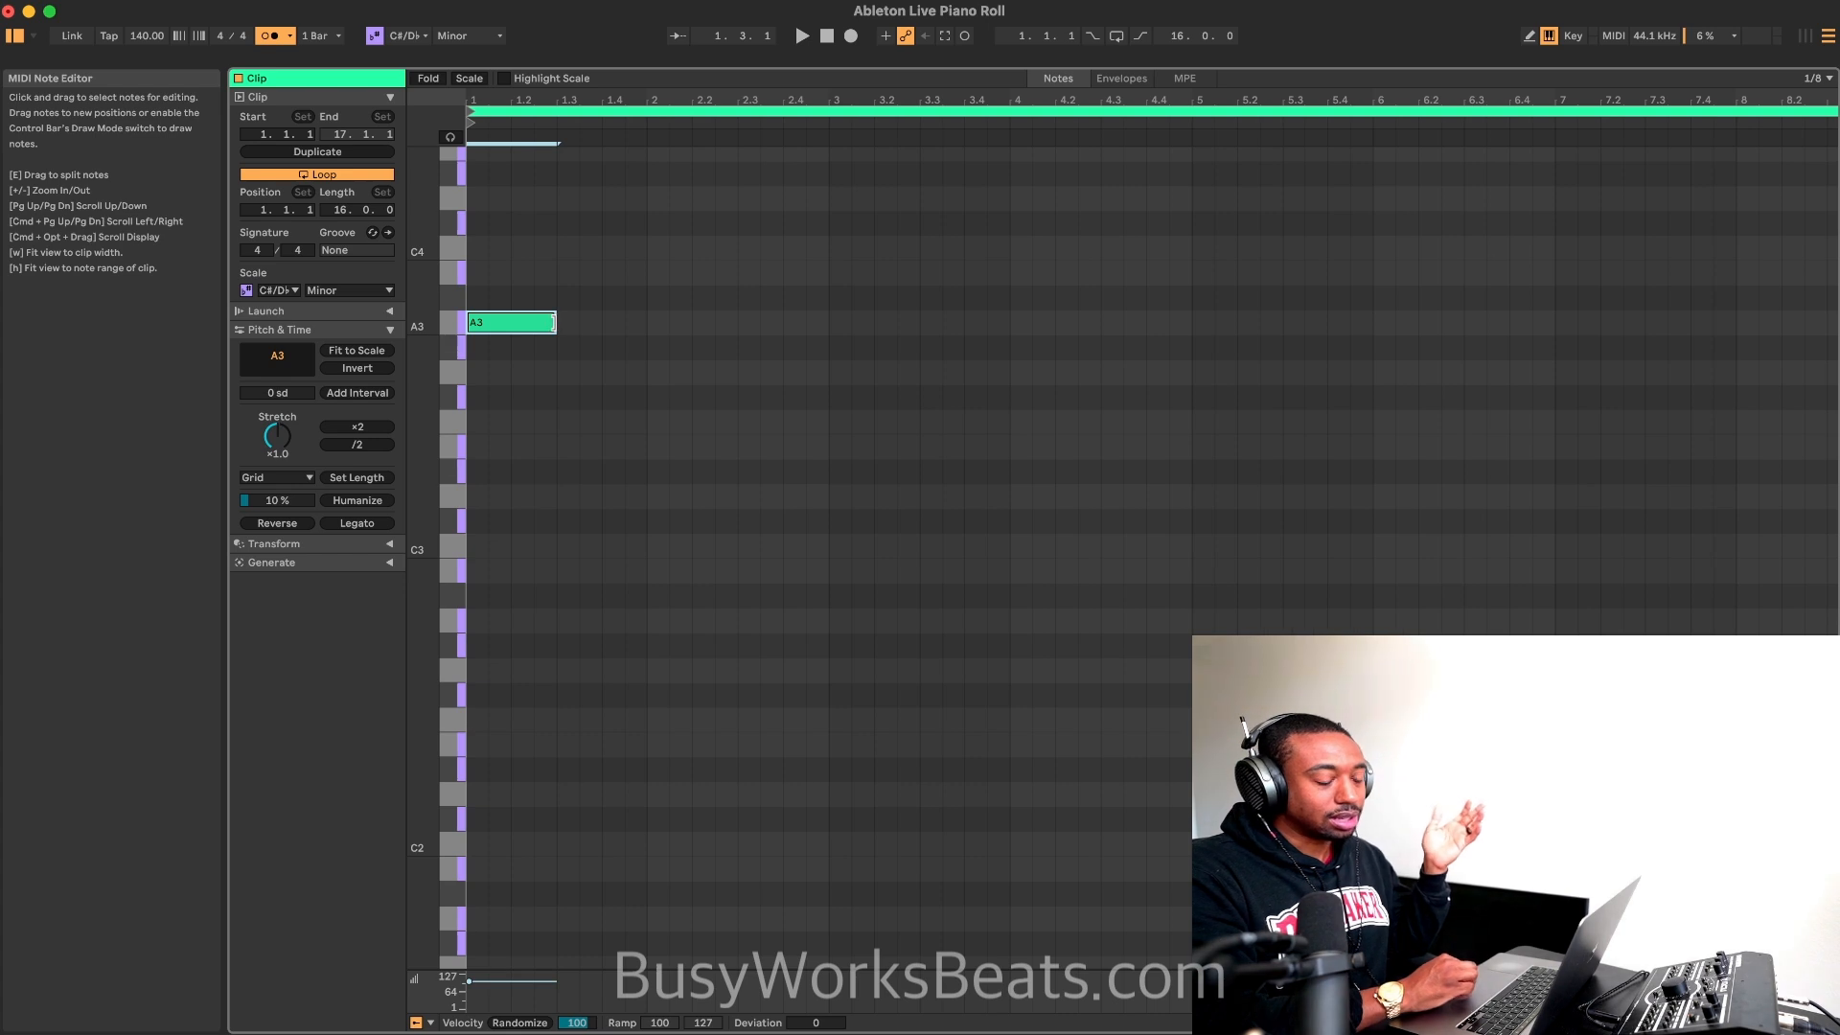
{"action": "double_click", "coordinate": [554, 325]}
{"action": "double_click", "coordinate": [476, 328]}
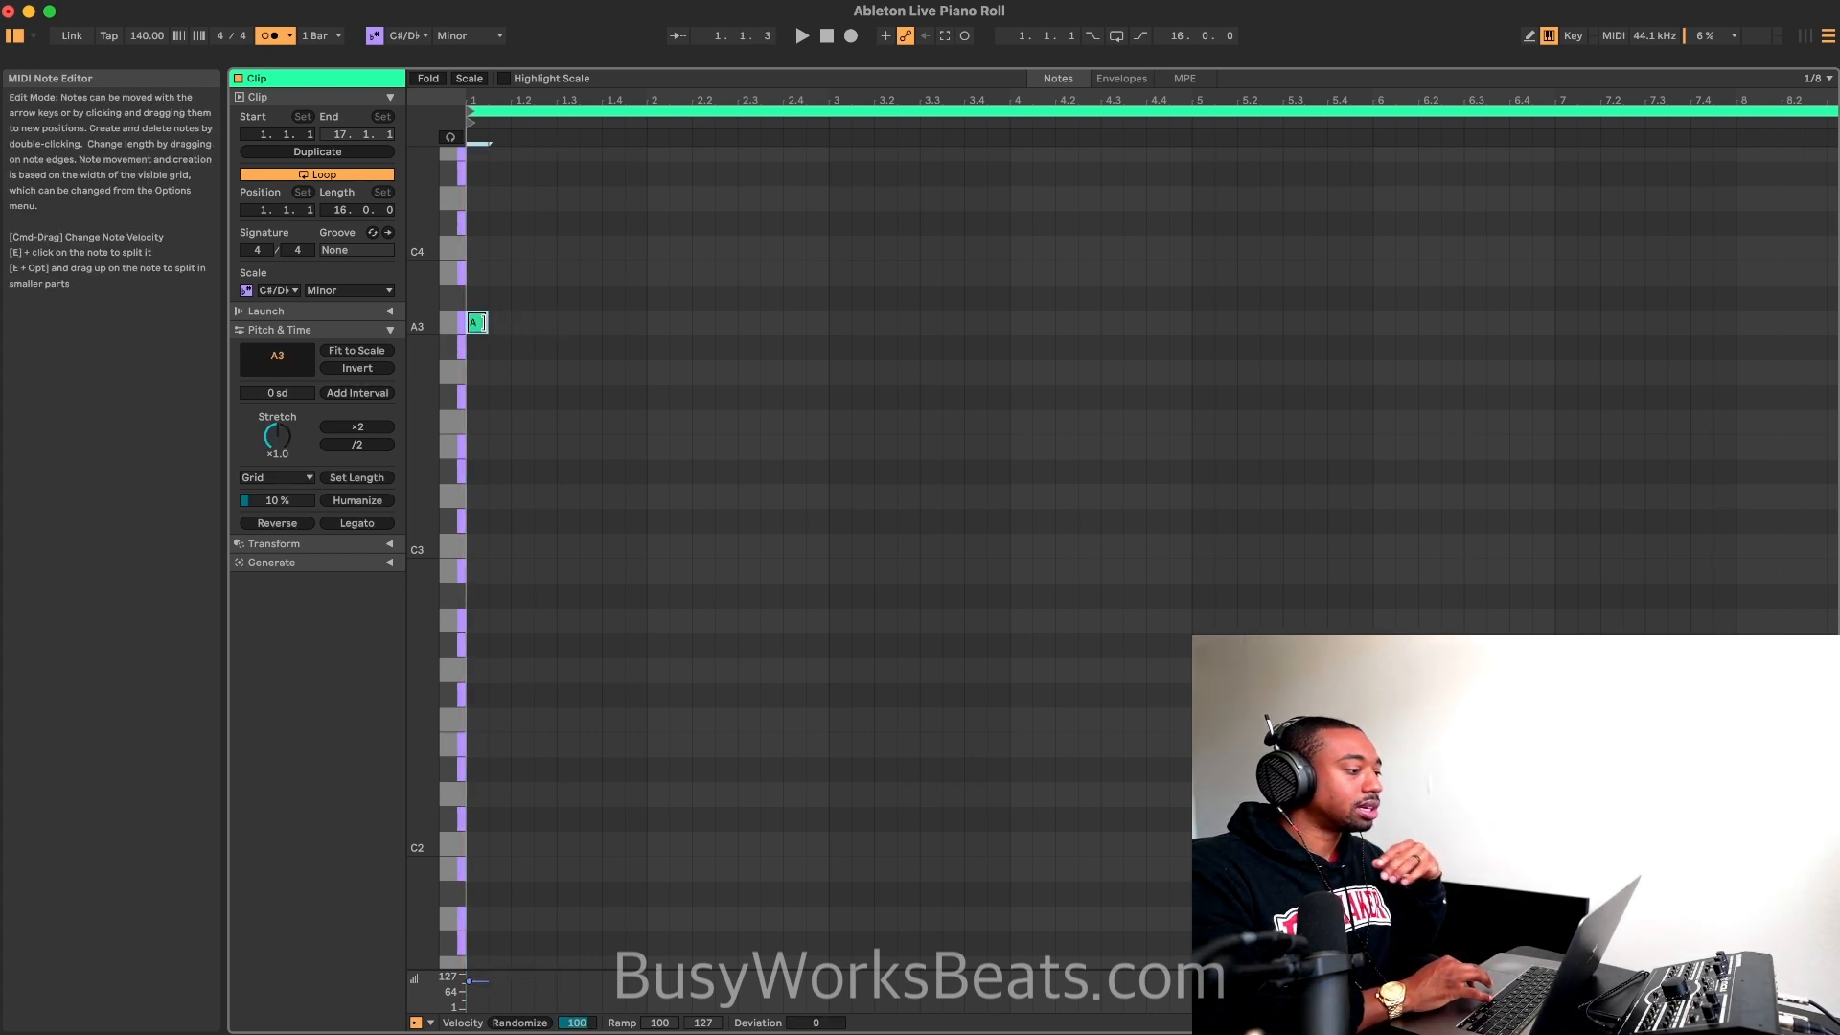
{"action": "mouse_move", "coordinate": [482, 323]}
{"action": "left_mouse_down"}
{"action": "mouse_move", "coordinate": [556, 324]}
{"action": "mouse_move", "coordinate": [512, 324]}
{"action": "left_mouse_up"}
{"action": "double_click", "coordinate": [490, 328]}
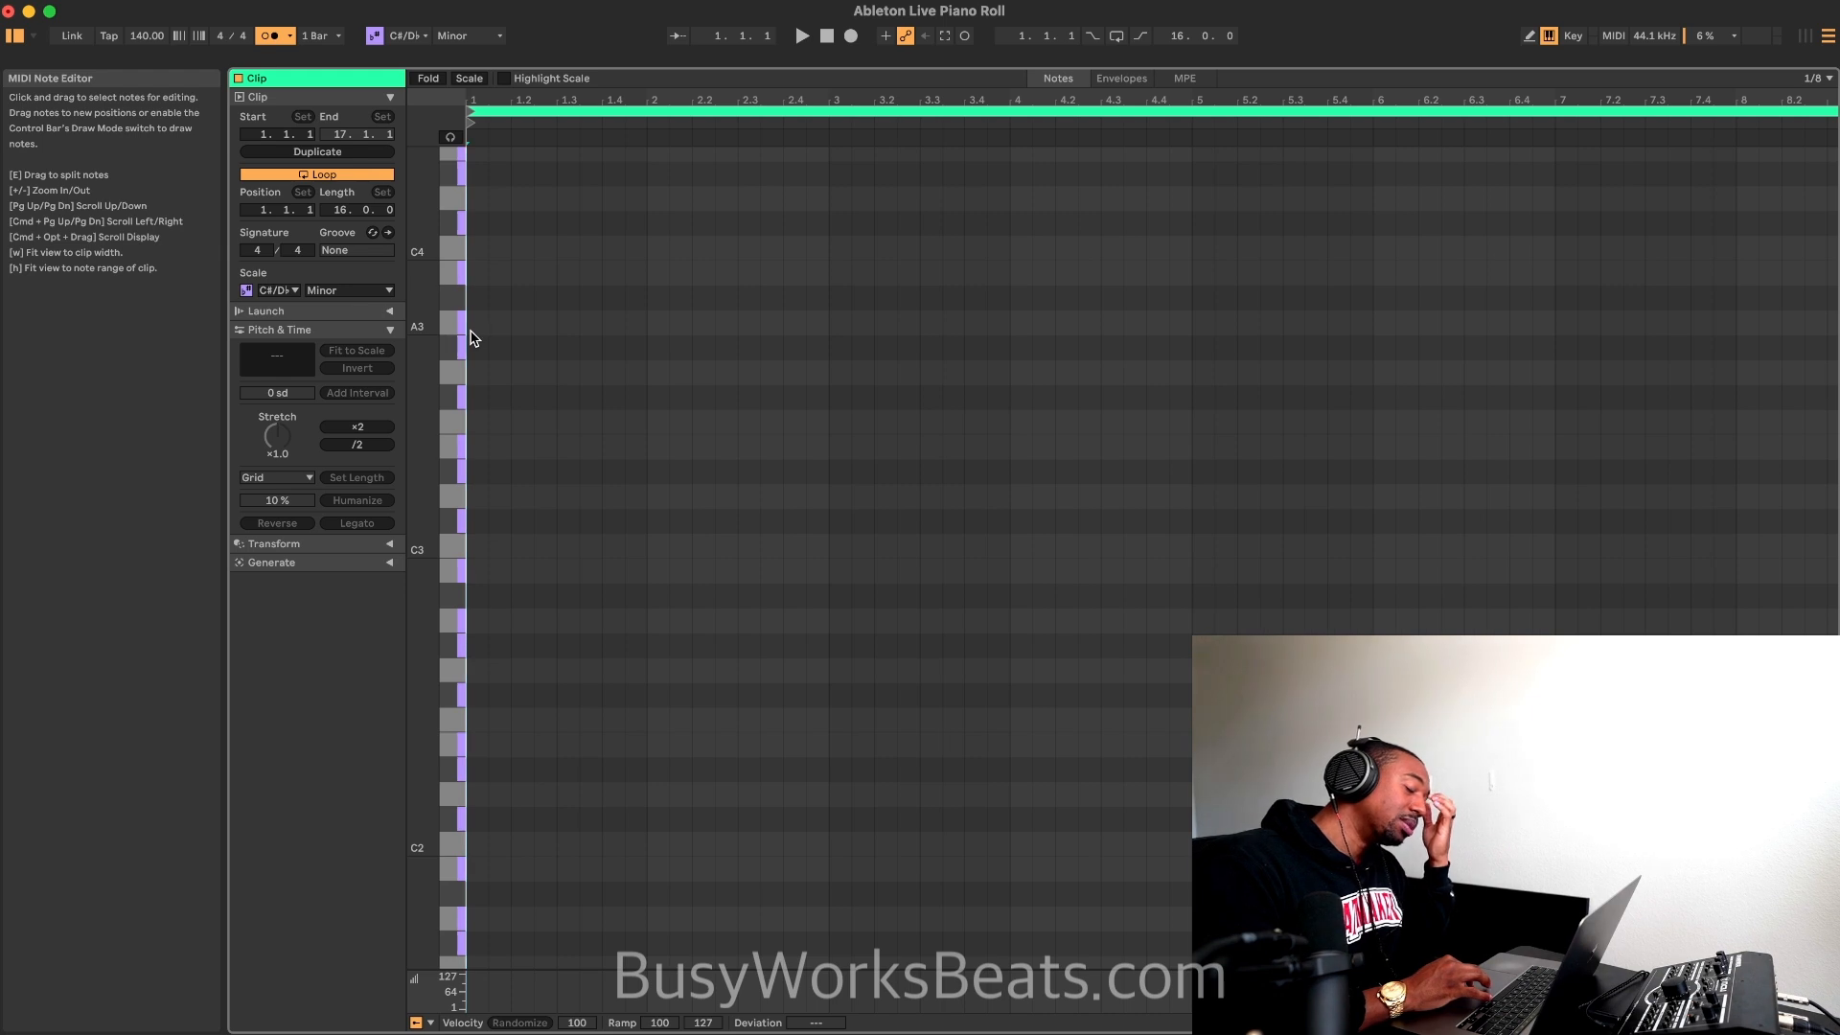
{"action": "double_click", "coordinate": [474, 325]}
{"action": "double_click", "coordinate": [478, 326]}
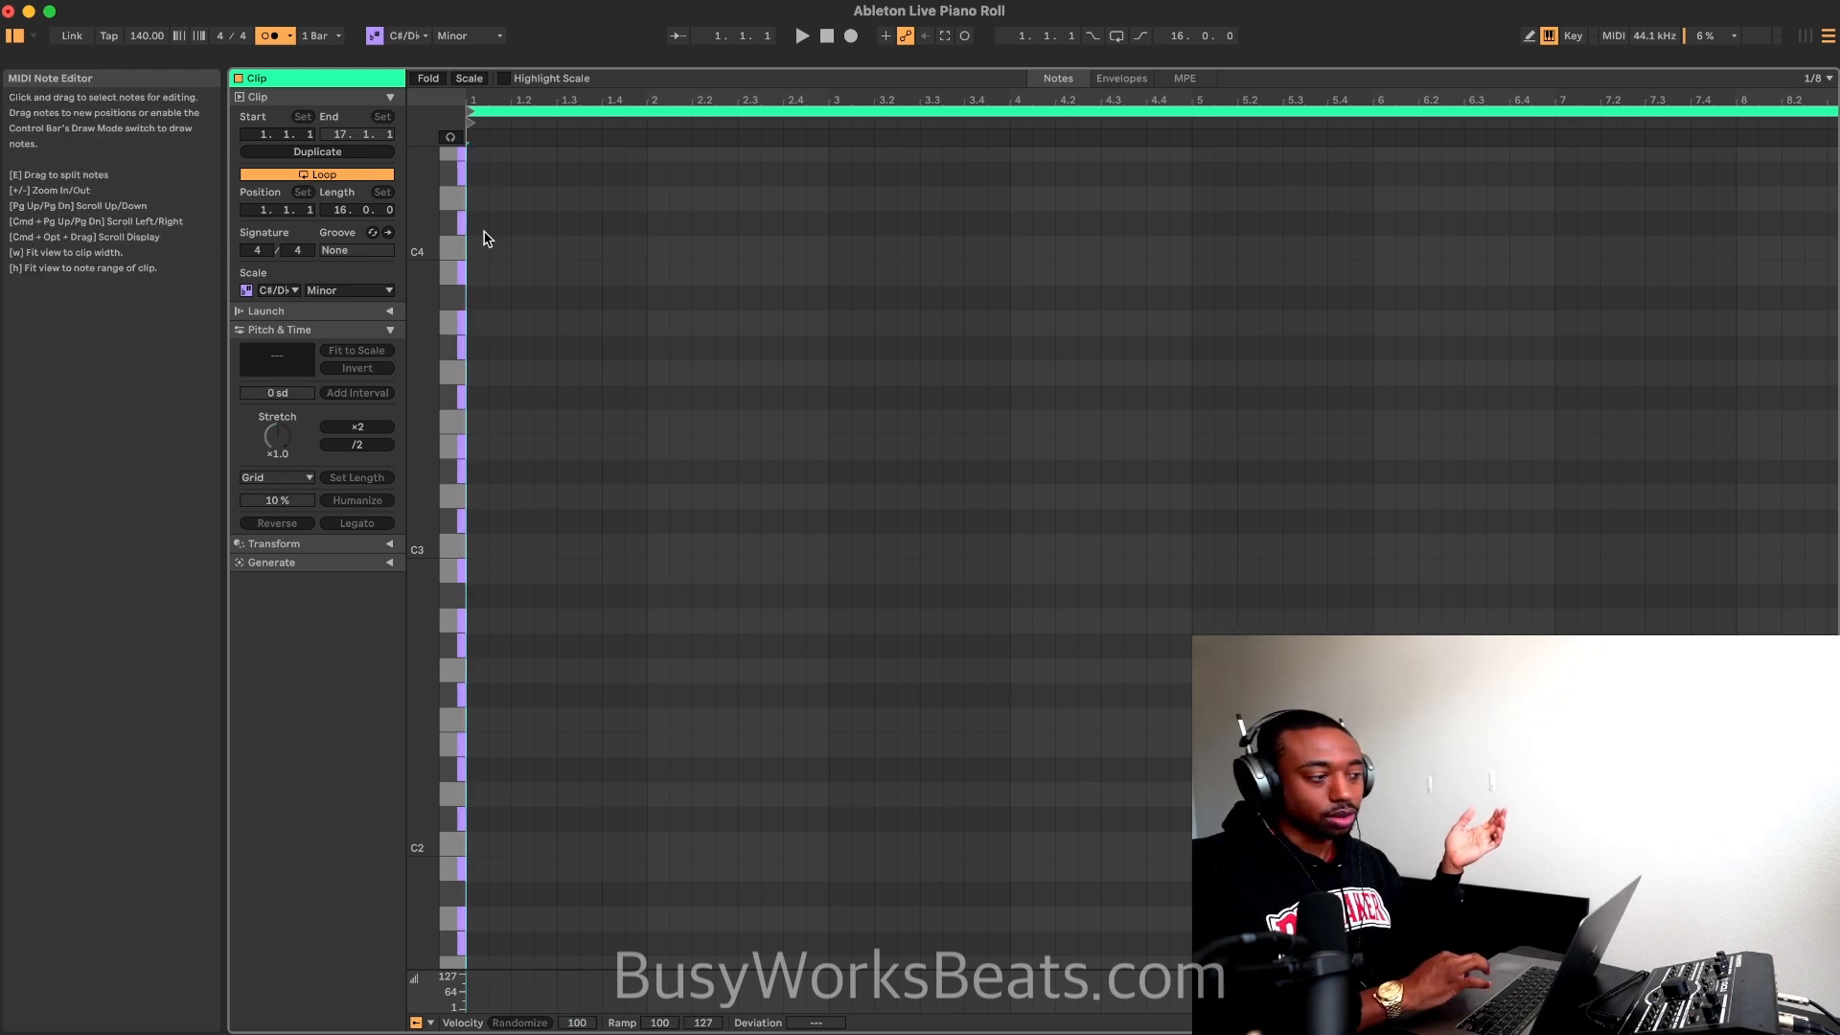
Step: Enable the MIDI editor preview, add an A3 note at the clip's start and lengthen it to one bar
{"action": "left_click", "coordinate": [453, 138]}
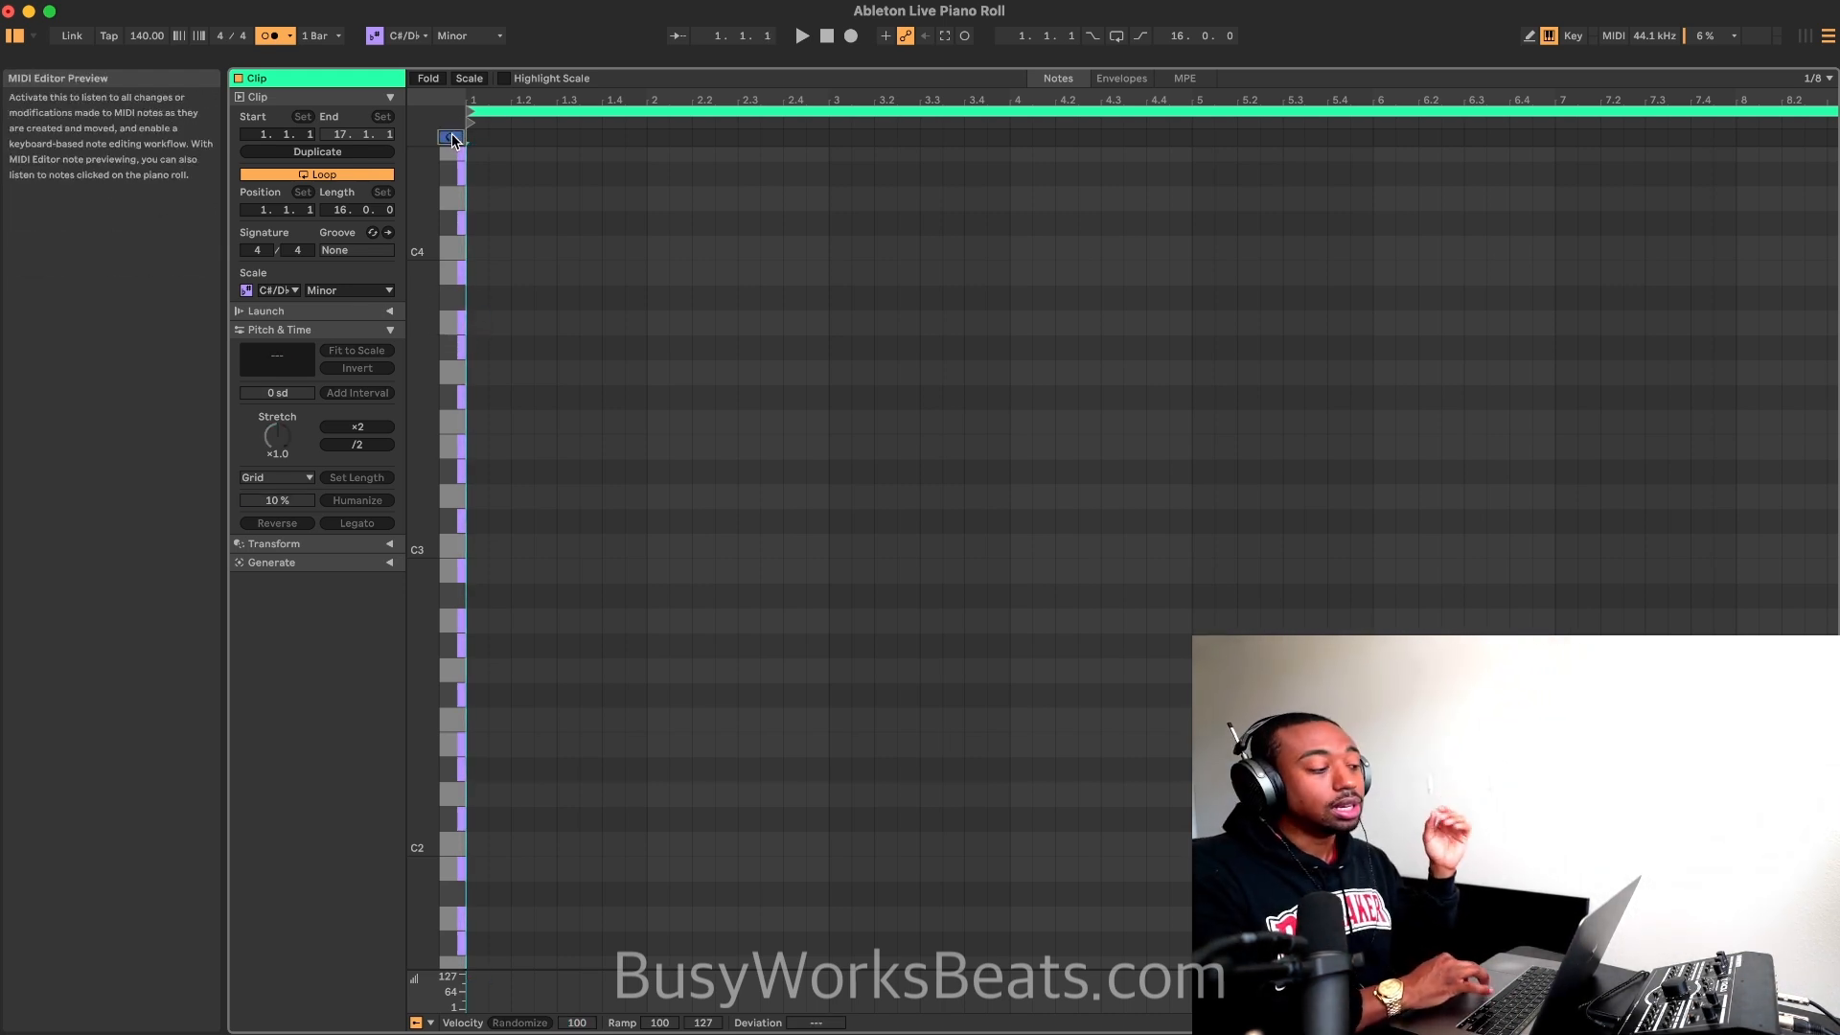
{"action": "double_click", "coordinate": [476, 326]}
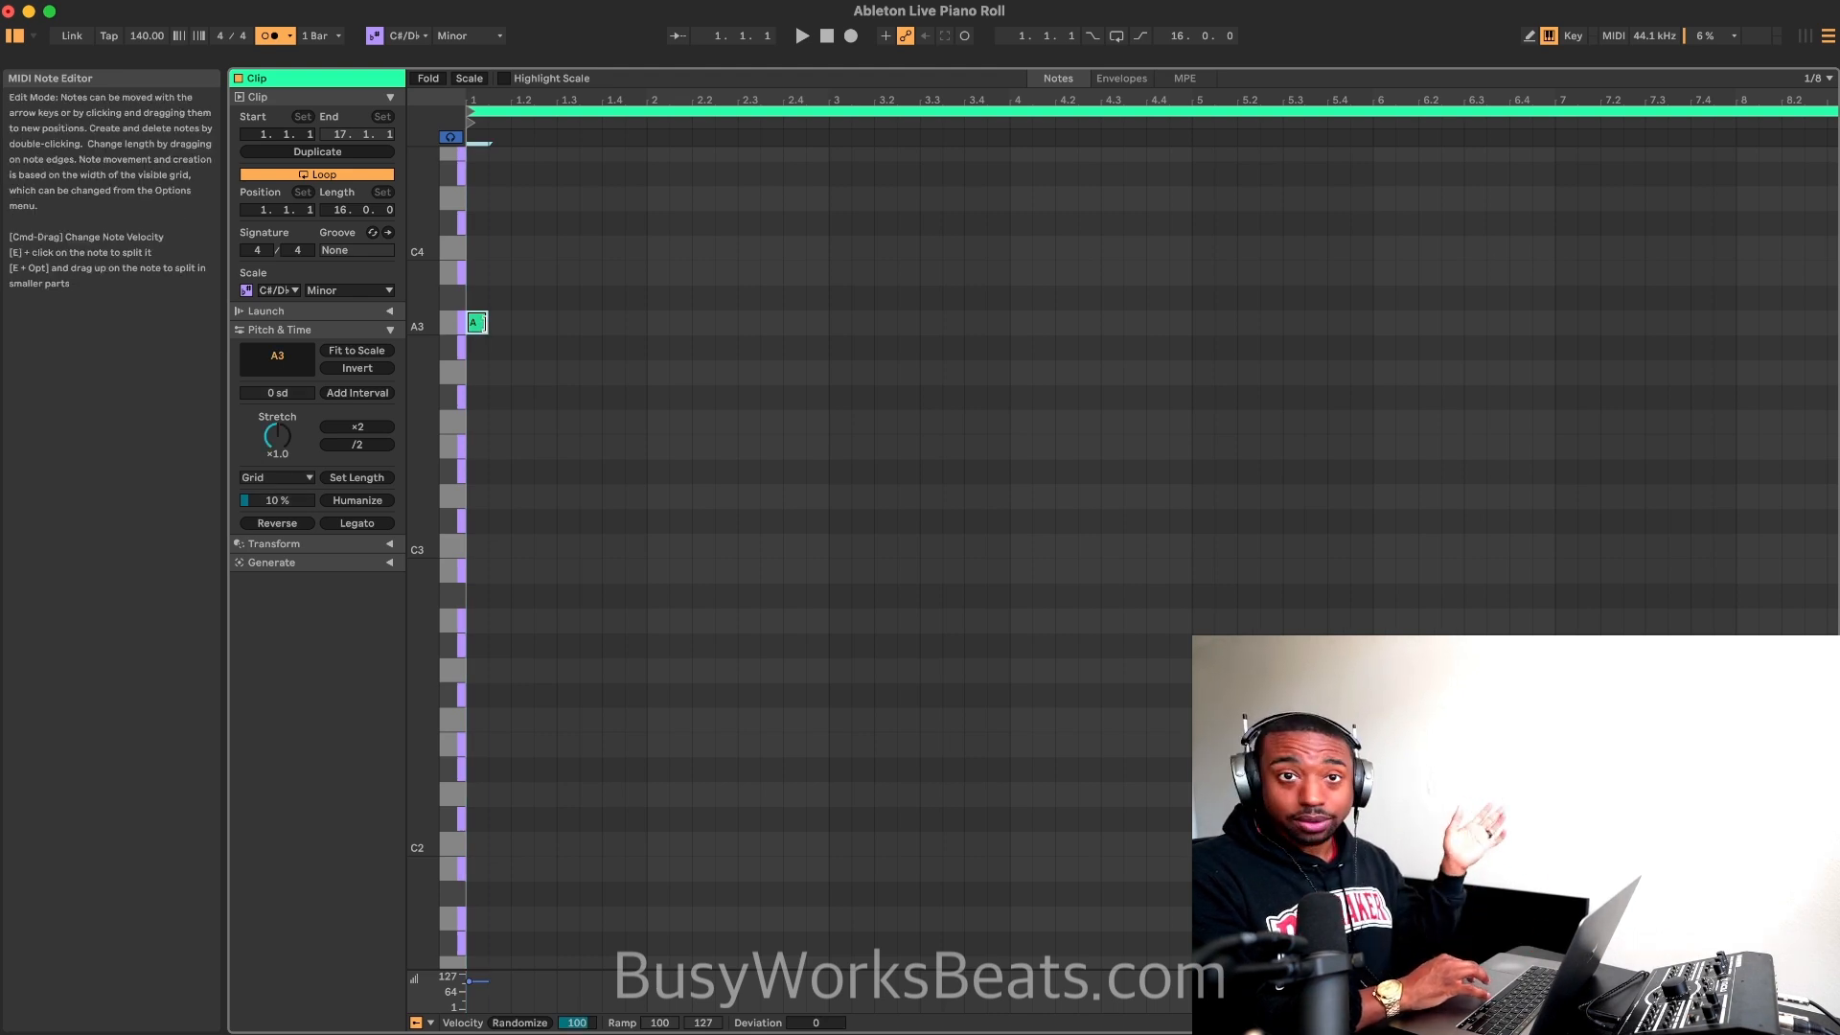
{"action": "left_click_drag", "start_coordinate": [483, 323], "coordinate": [642, 317]}
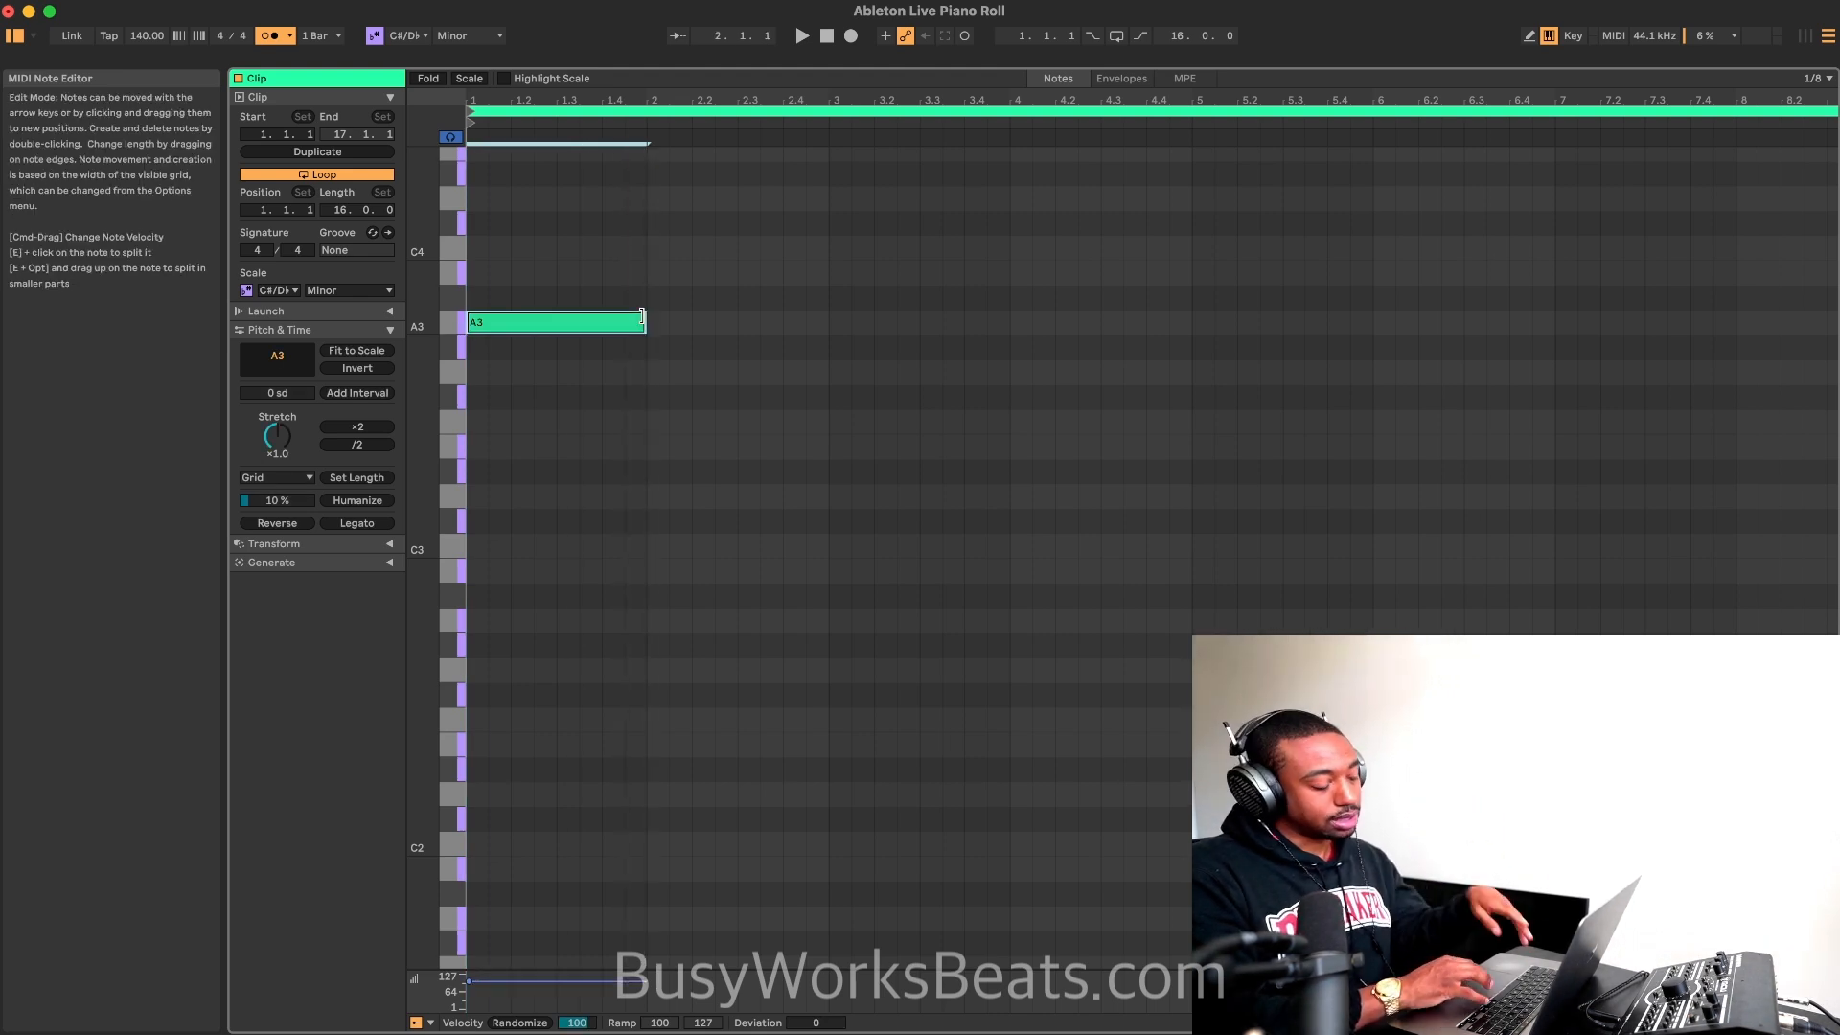
Step: Try lengthening and shortening the A3 note in grid steps, then restore its one-bar length
{"action": "key", "text": "shift+Left"}
{"action": "key", "text": "shift+Right"}
{"action": "key", "text": "shift+Right"}
{"action": "key", "text": "shift+Right"}
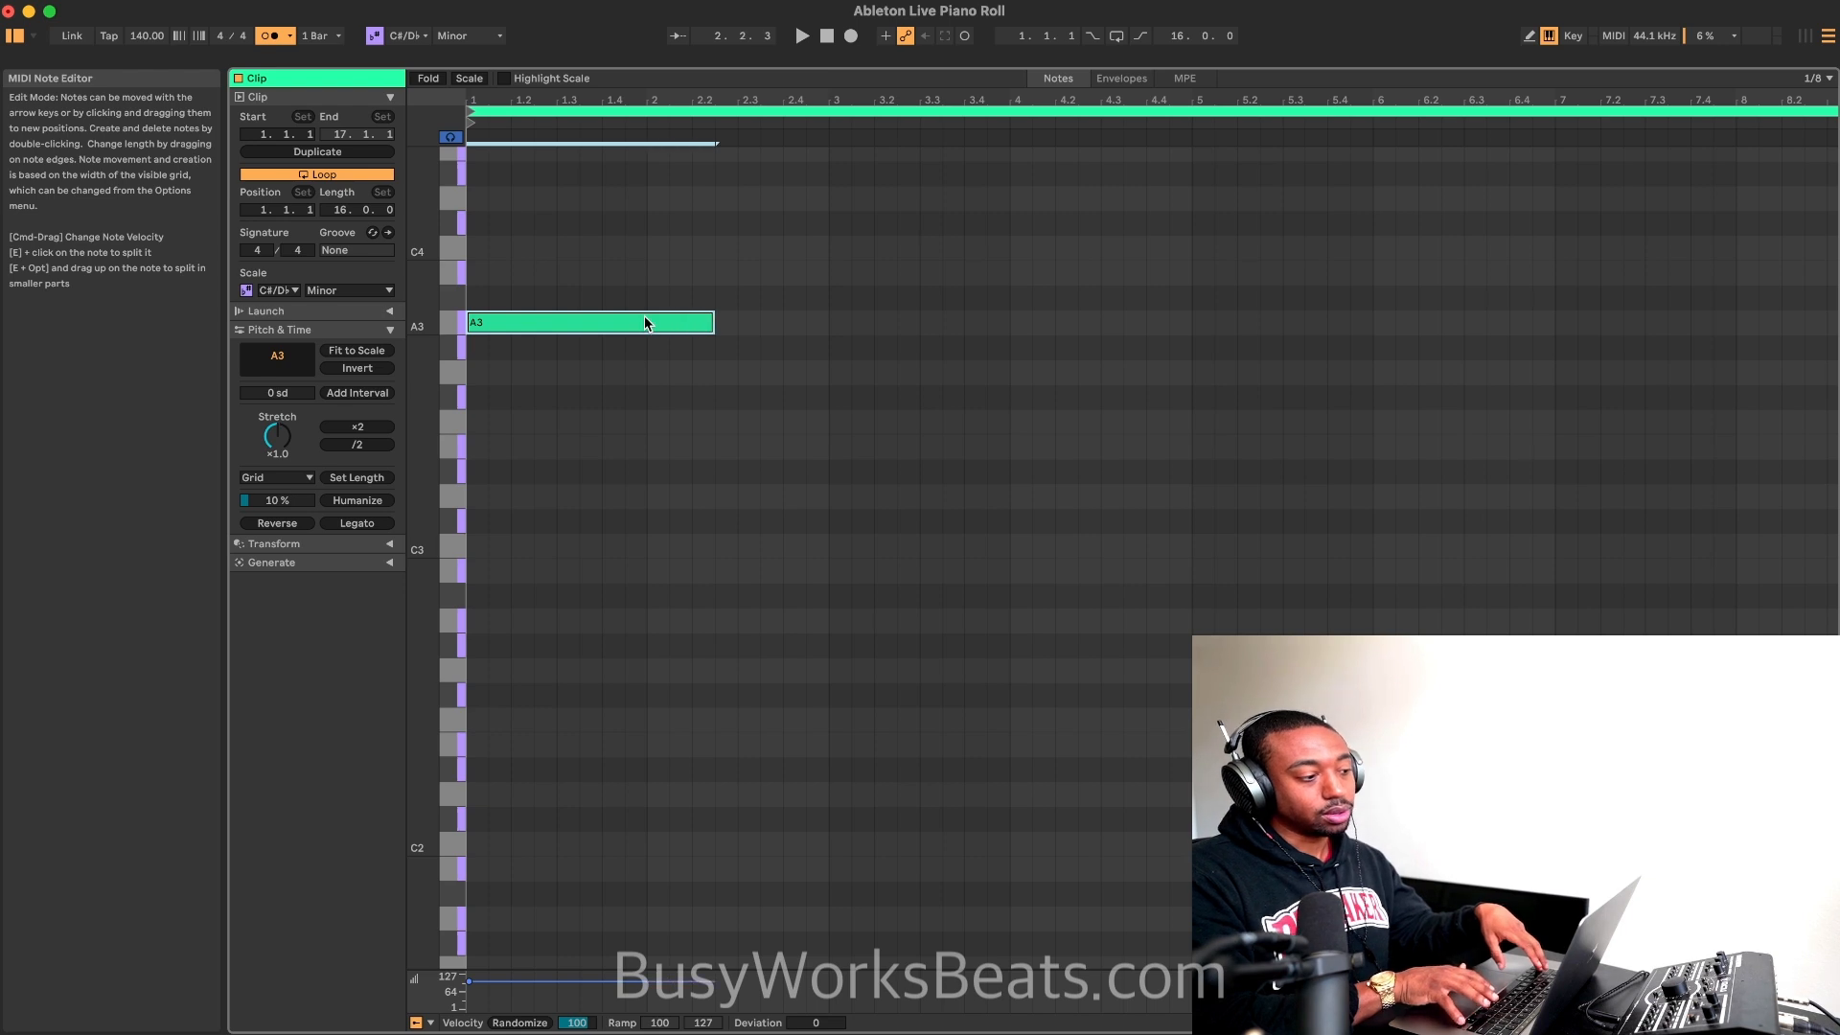
{"action": "key", "text": "shift+Right"}
{"action": "key", "text": "shift+Right"}
{"action": "key", "text": "shift+Right"}
{"action": "key", "text": "shift+Right"}
{"action": "key", "text": "shift+Right"}
{"action": "key", "text": "shift+Right"}
{"action": "key", "text": "shift+Left"}
{"action": "key", "text": "shift+Left"}
{"action": "key", "text": "shift+Left"}
{"action": "key", "text": "shift+Left"}
{"action": "key", "text": "shift+Left"}
{"action": "key", "text": "shift+Left"}
{"action": "key", "text": "shift+Left"}
{"action": "key", "text": "shift+Left"}
{"action": "key", "text": "shift+Left"}
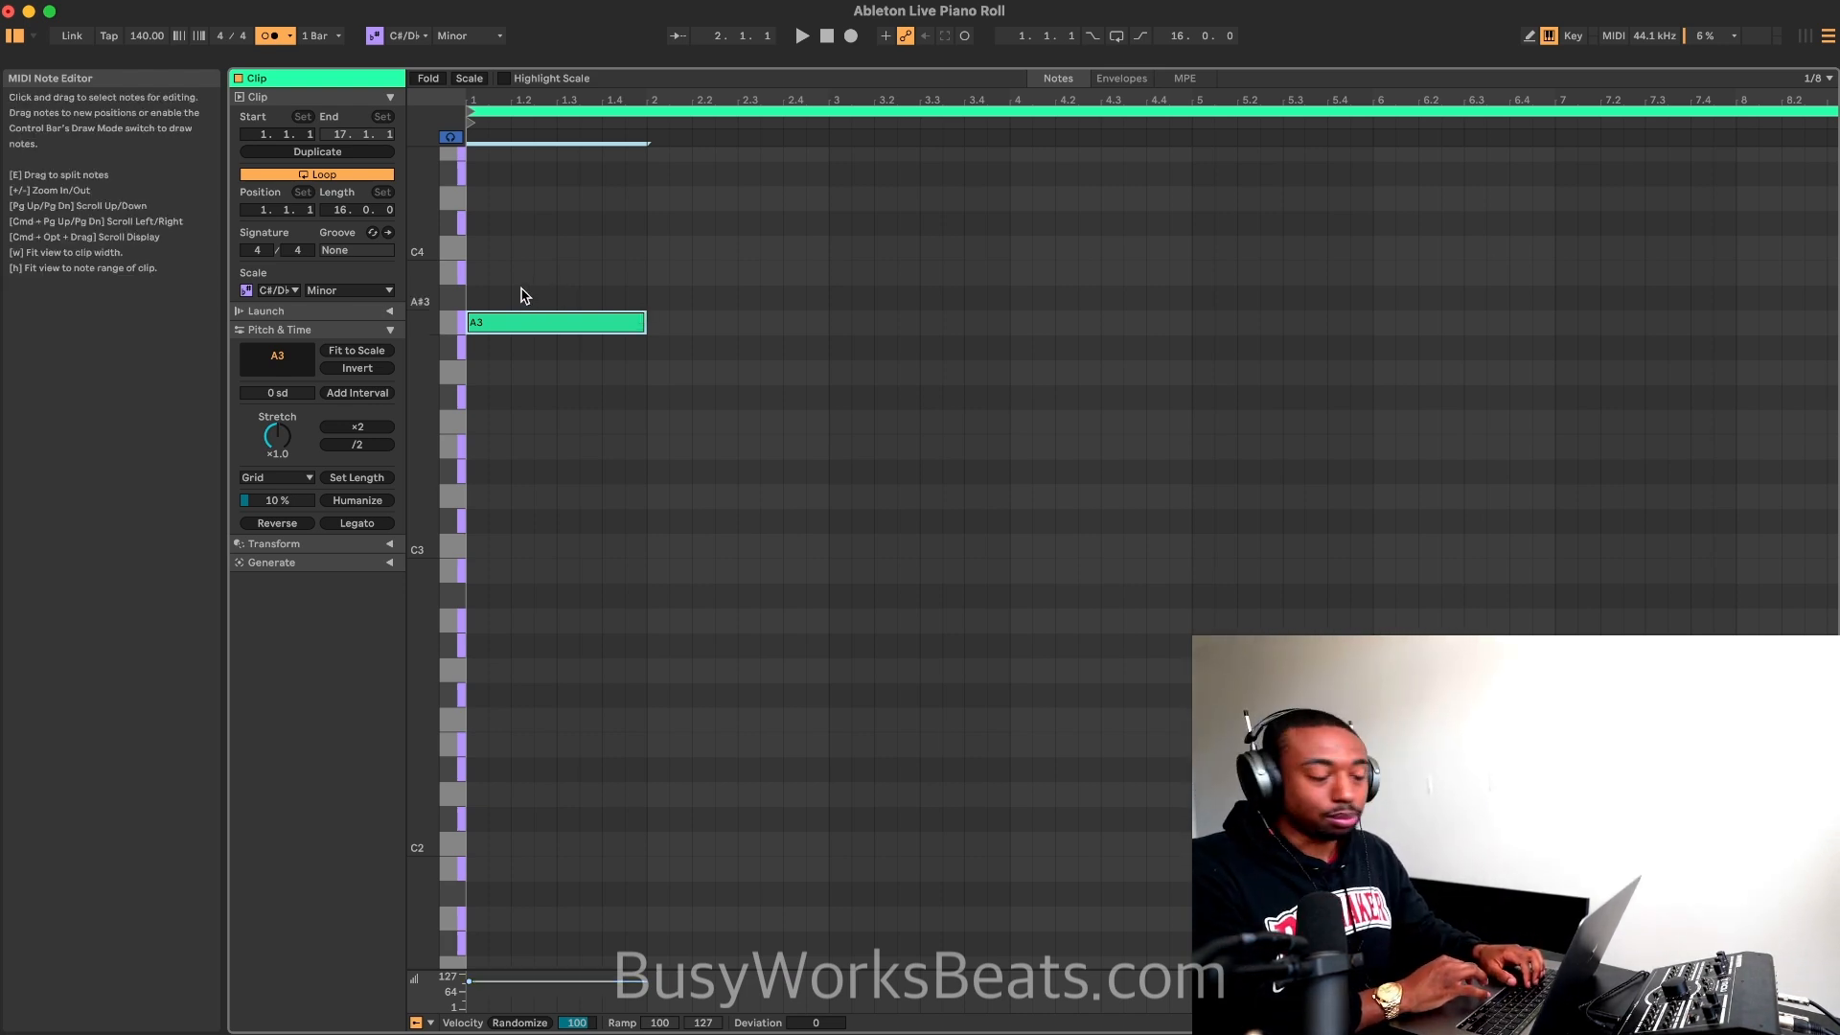
Step: Play the clip and add an eighth-note B3 on the second half of beat 3 in bar 1
{"action": "key", "text": "space"}
{"action": "key", "text": "space"}
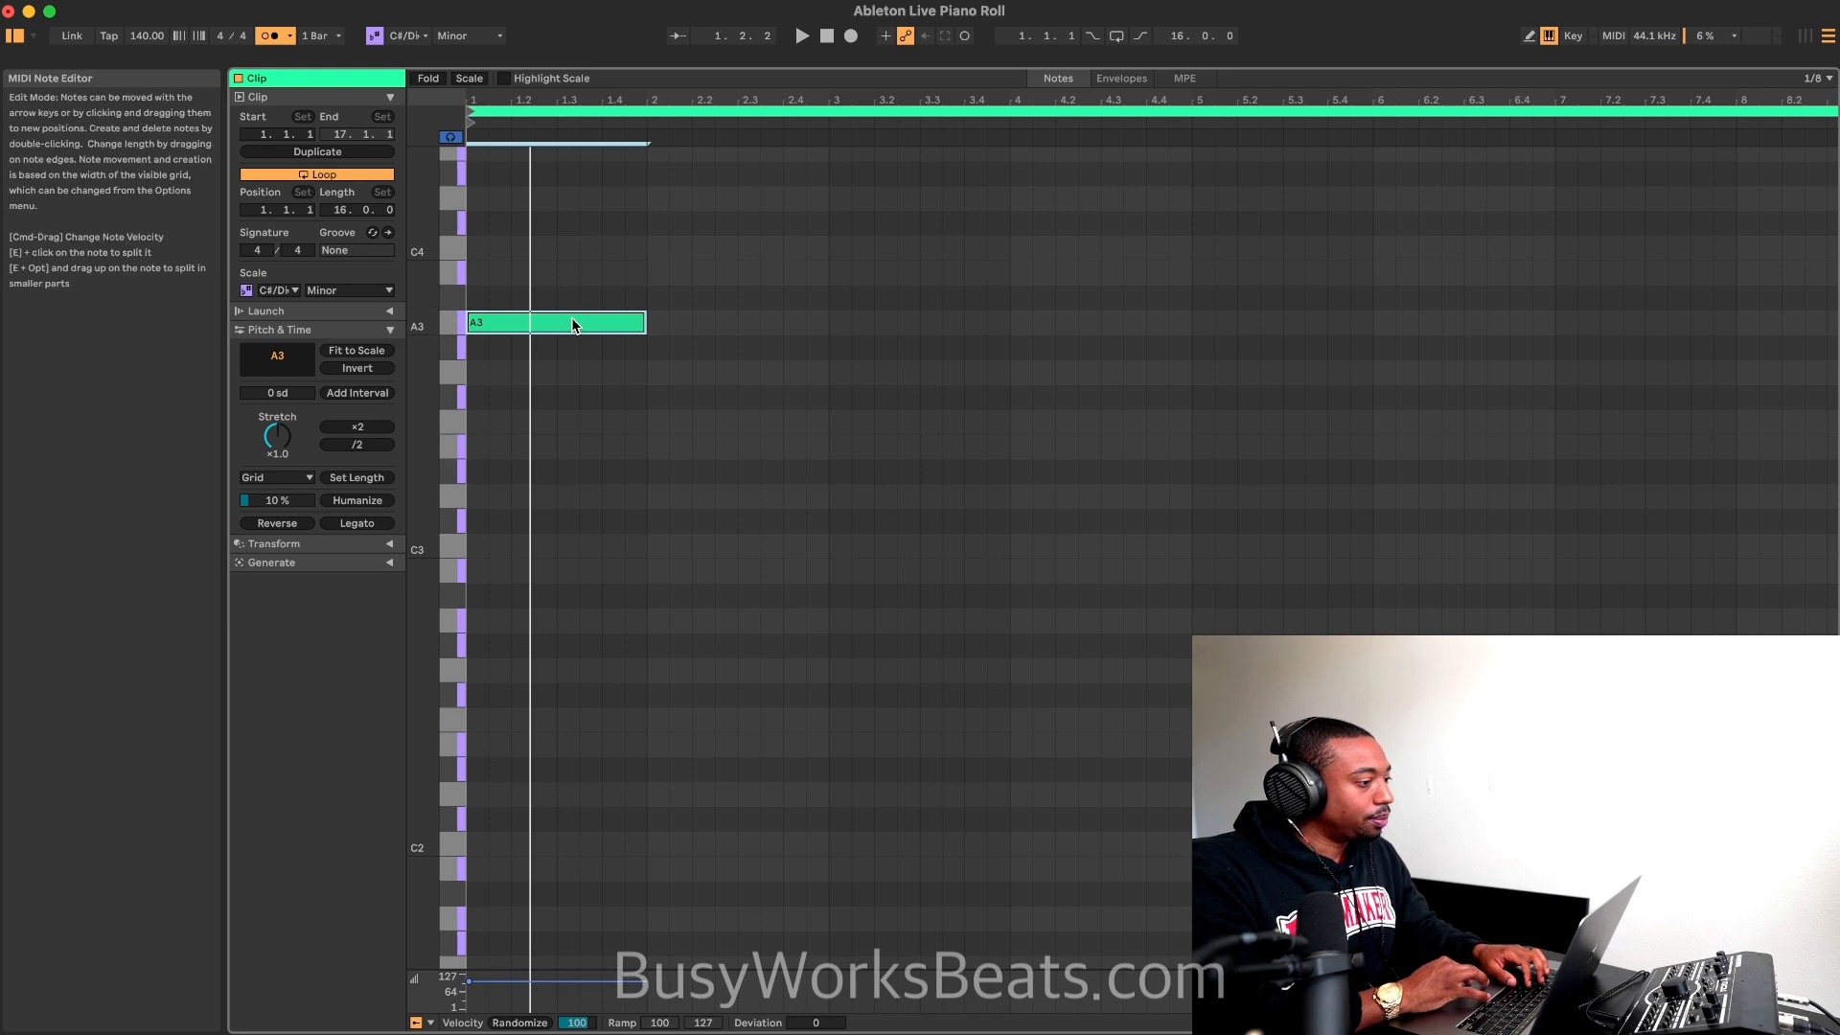
{"action": "scroll", "coordinate": [565, 317], "scroll_direction": "up", "scroll_amount": 1}
{"action": "key", "text": "space"}
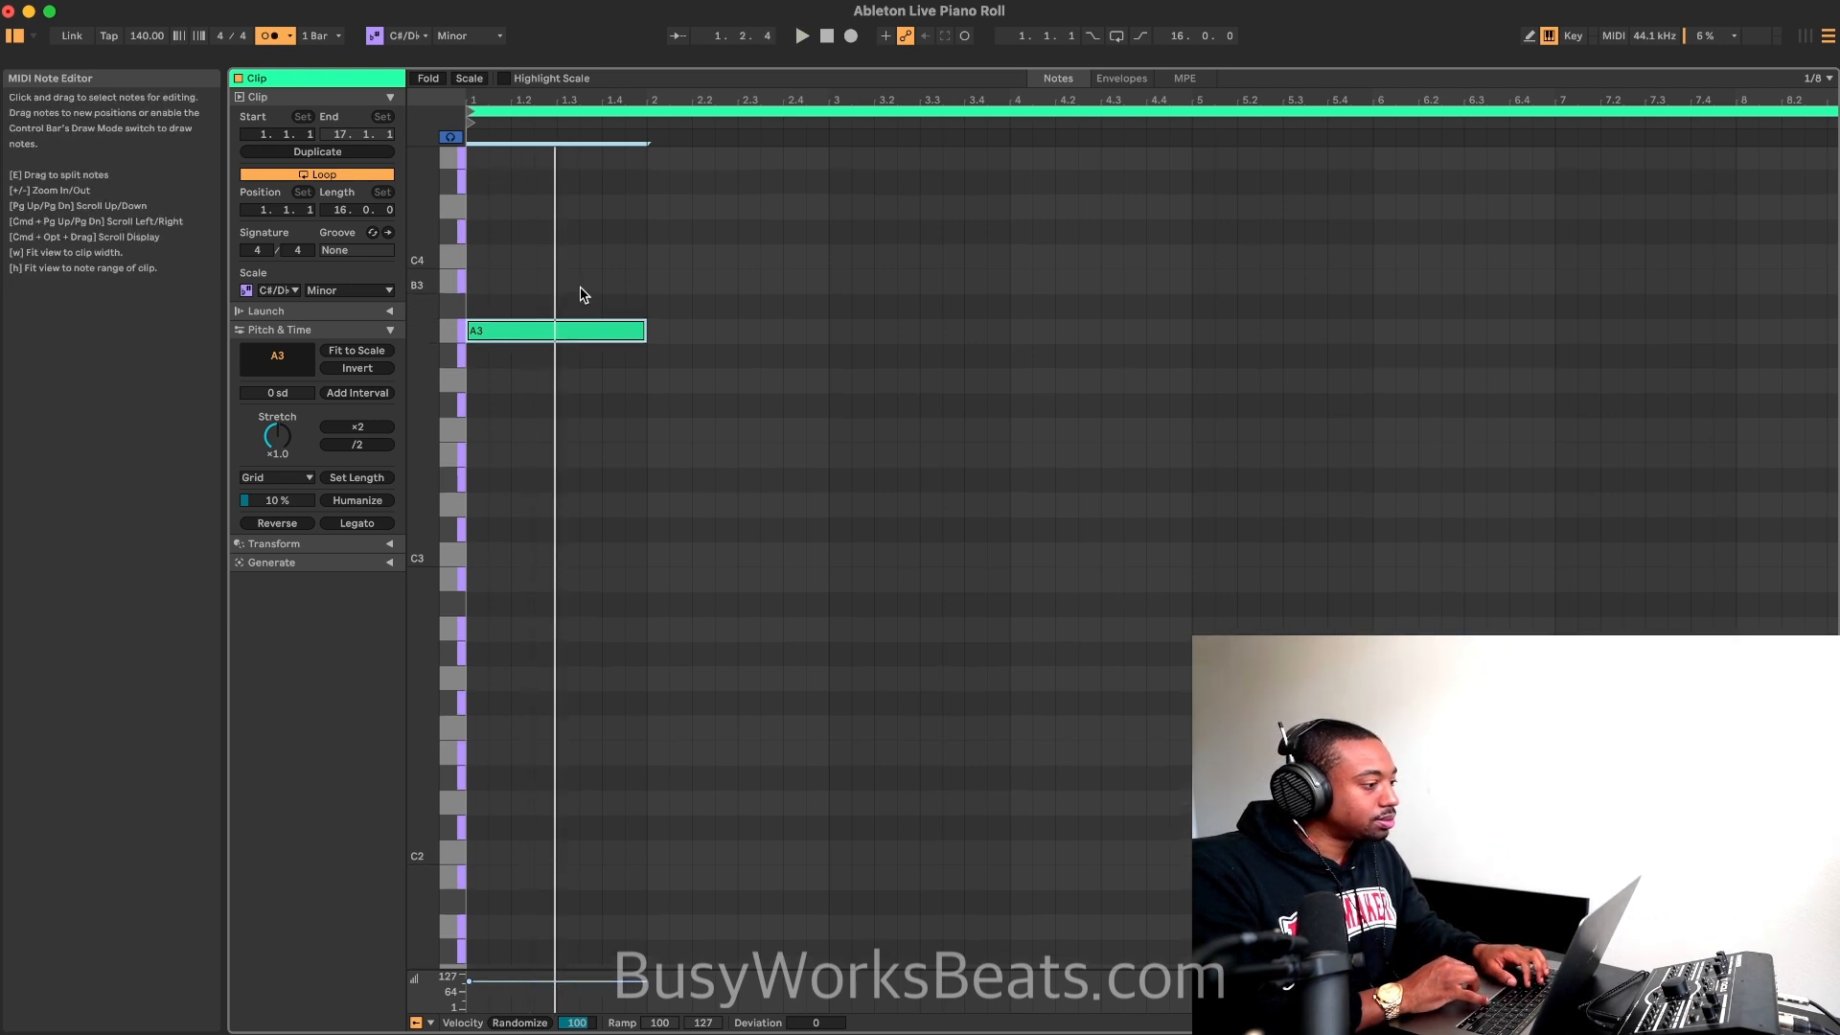
{"action": "double_click", "coordinate": [590, 280]}
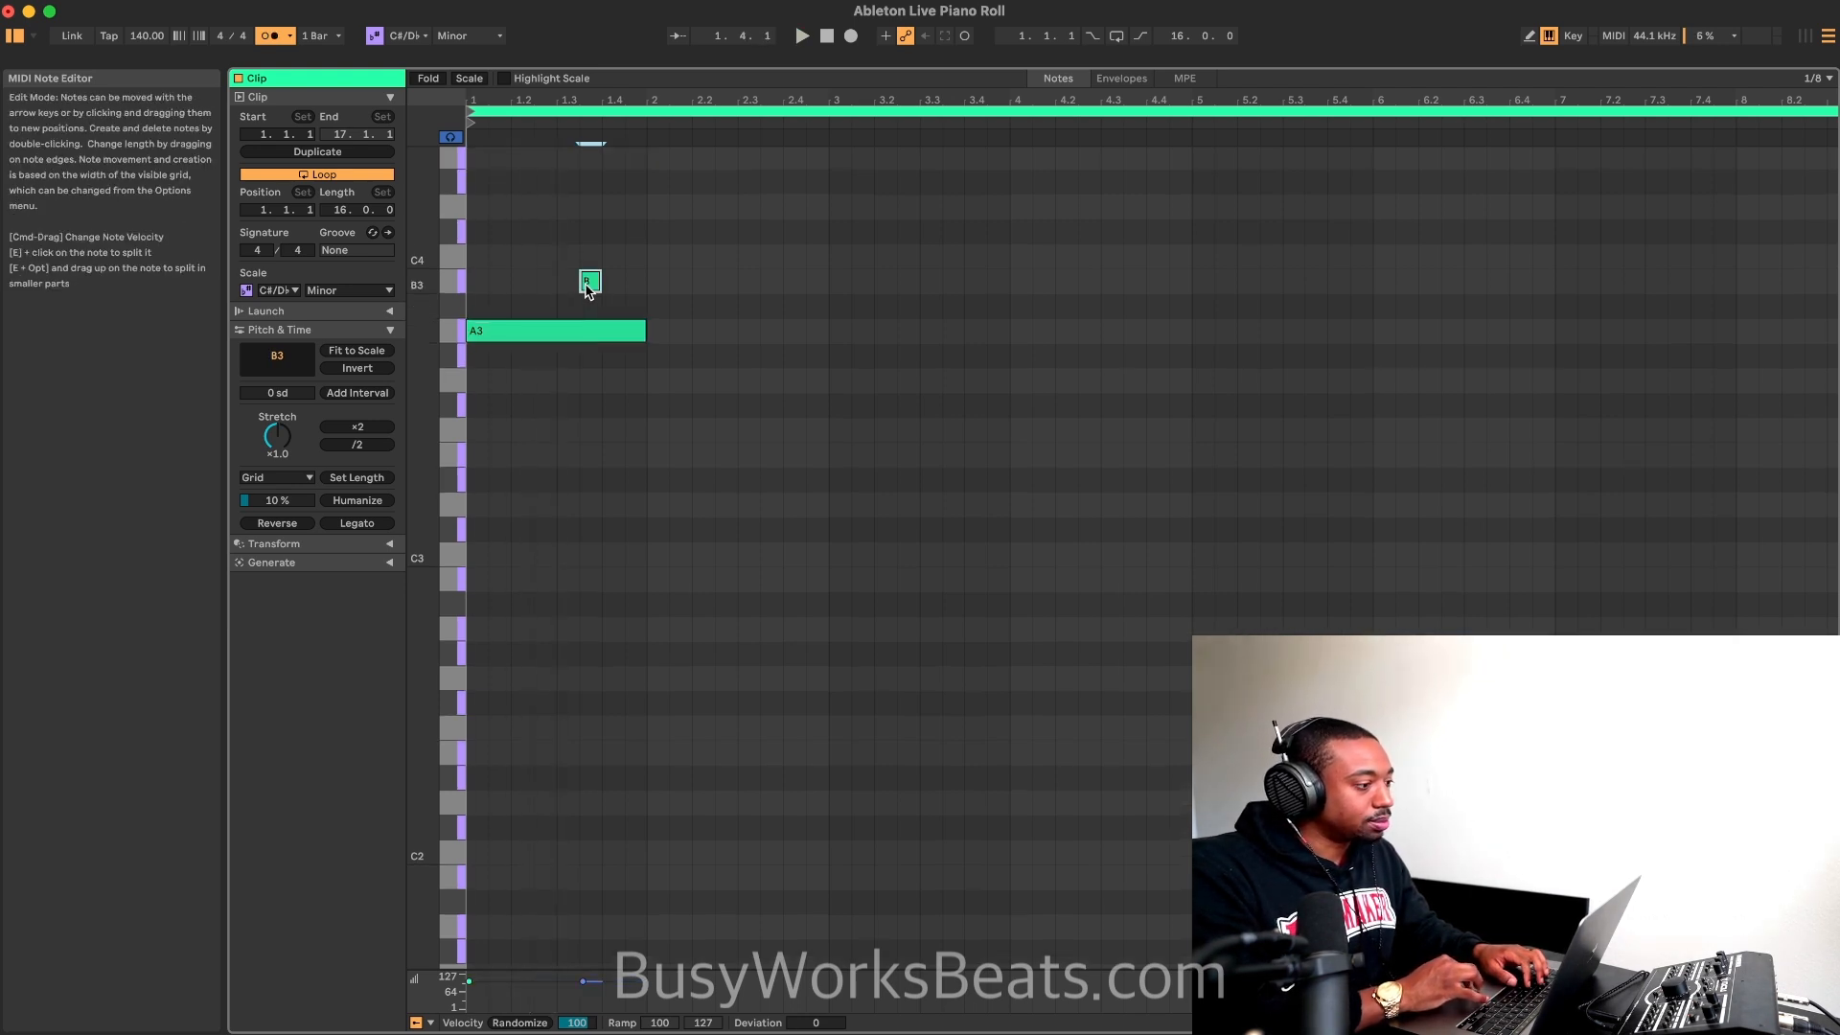
{"action": "key", "text": "space"}
{"action": "key", "text": "space"}
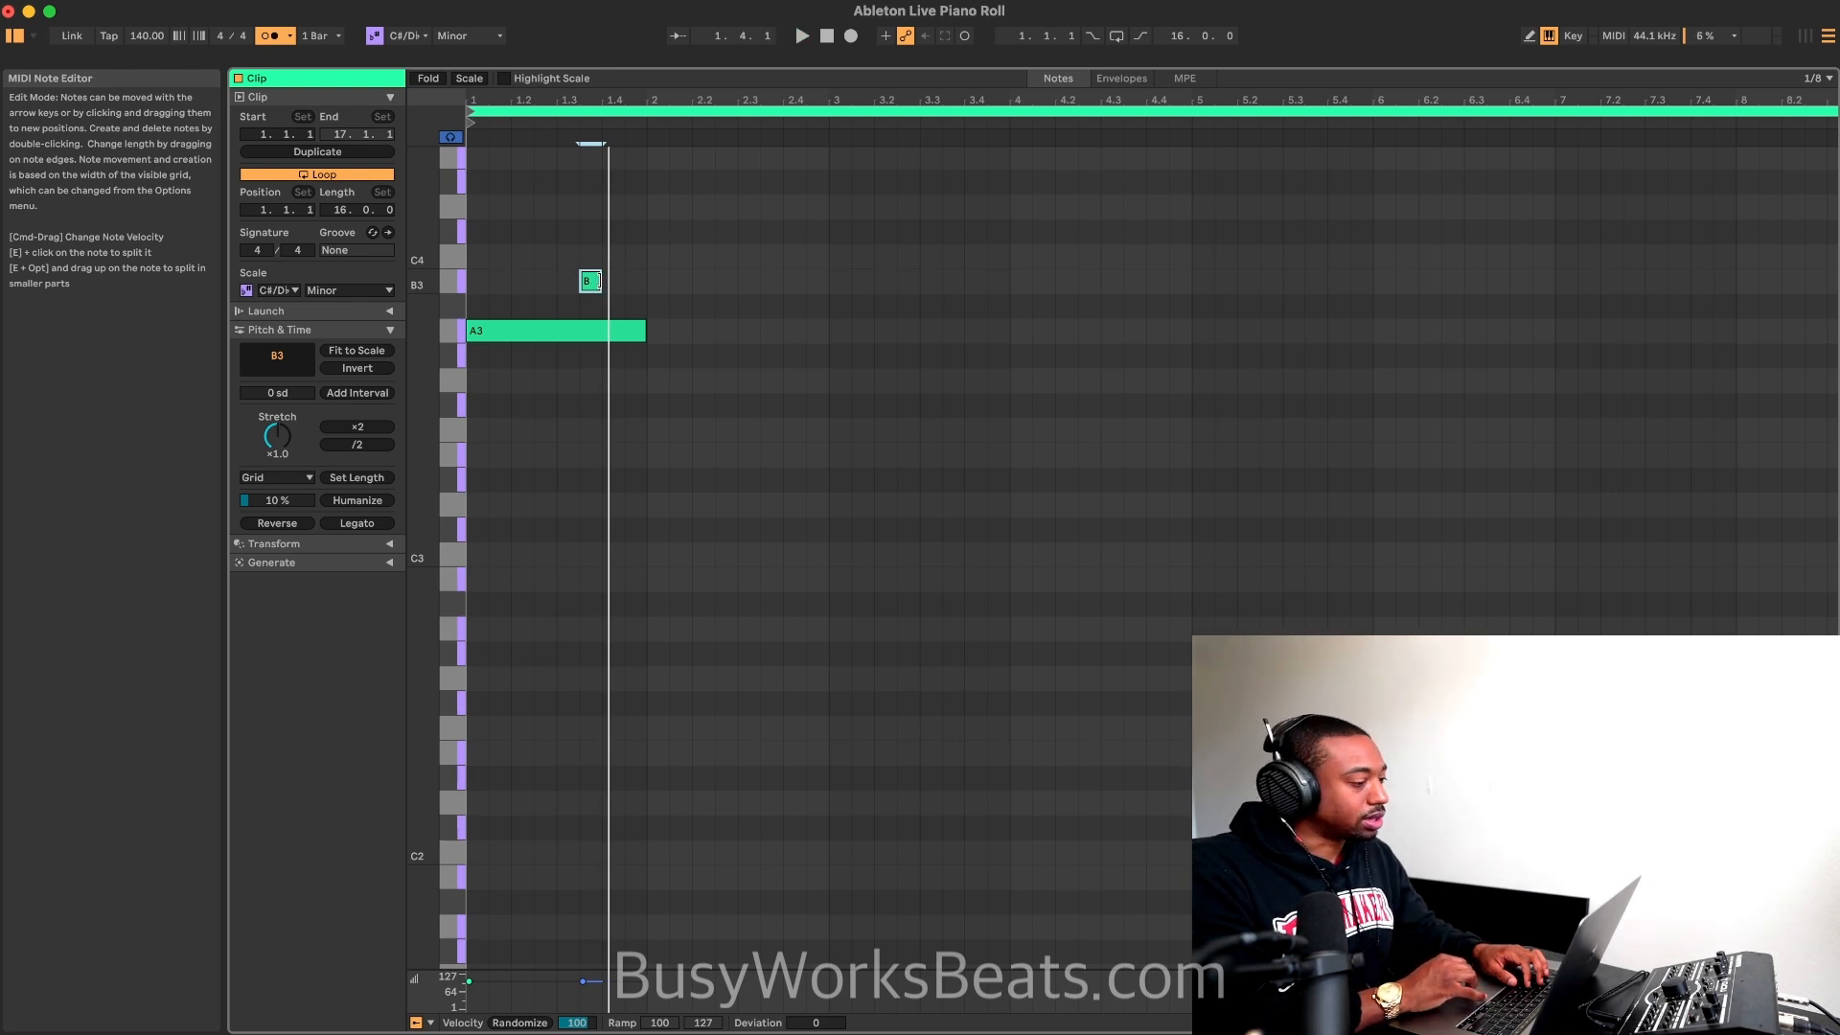
{"action": "key", "text": "space"}
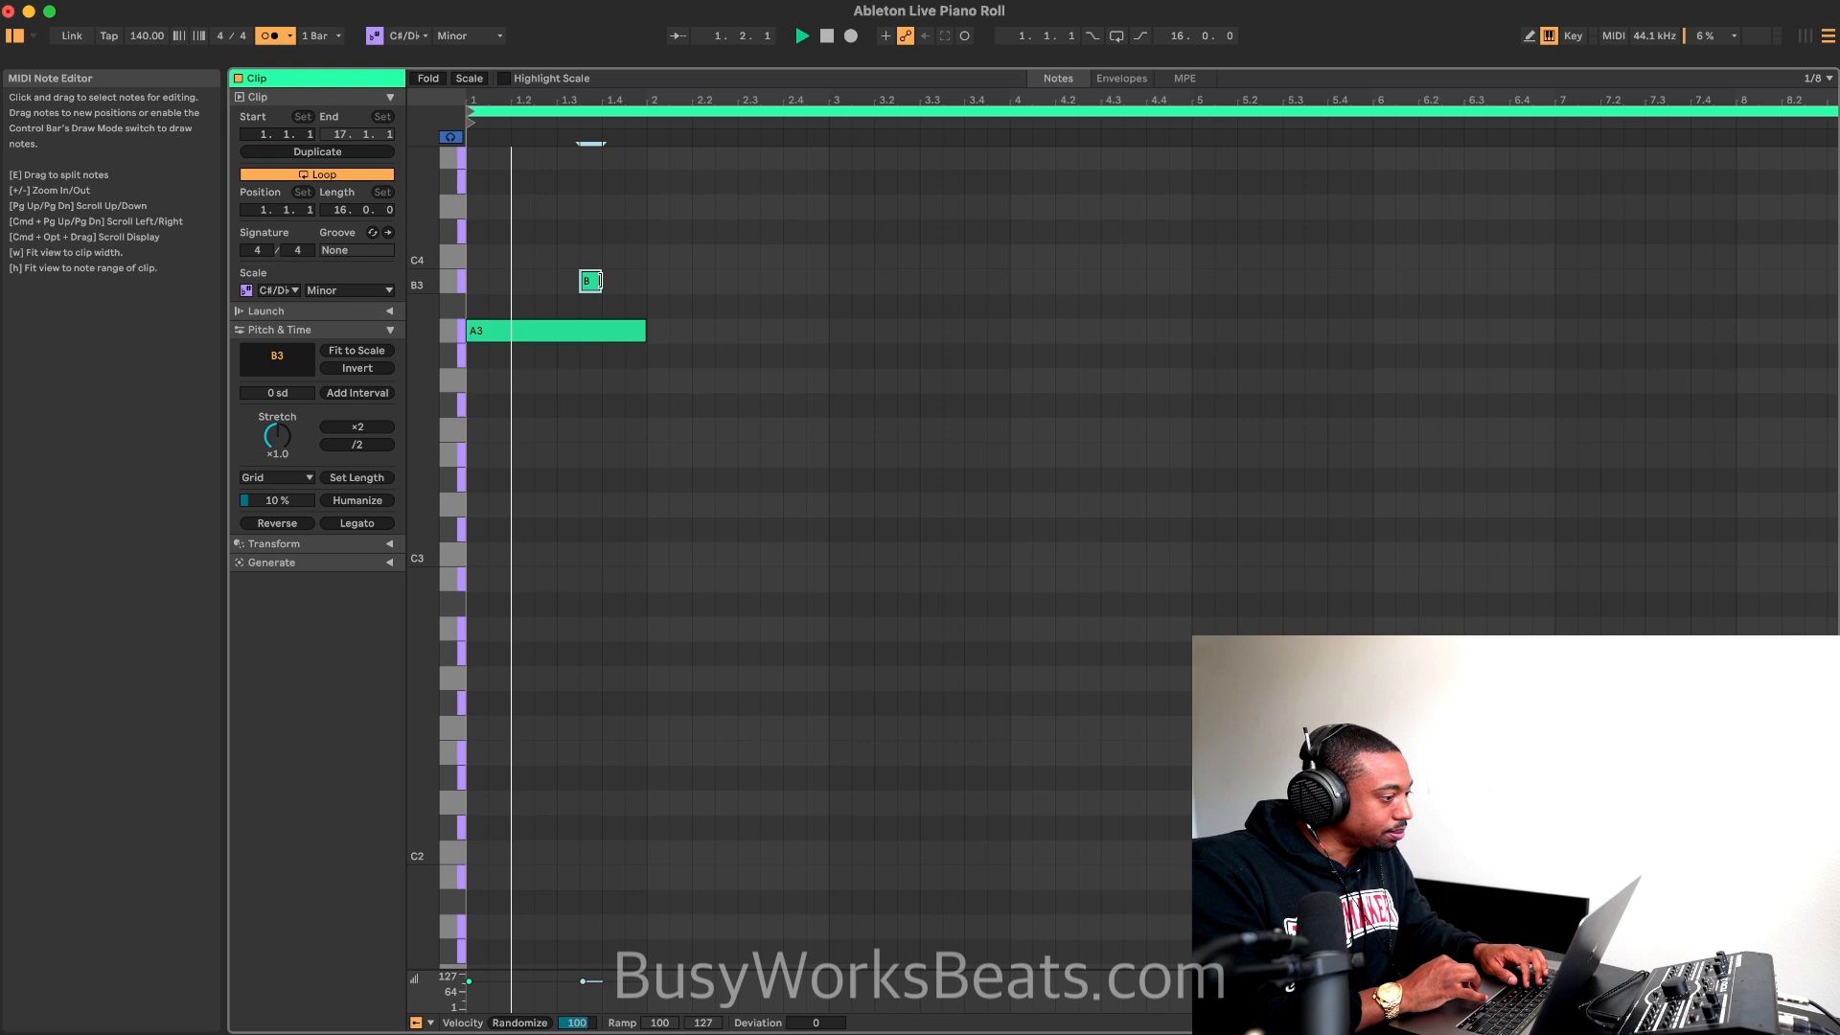
Step: Set the fixed grid to 1/16 and add a C4 note at 1.4.2, extending it to an eighth note
{"action": "right_click", "coordinate": [621, 265]}
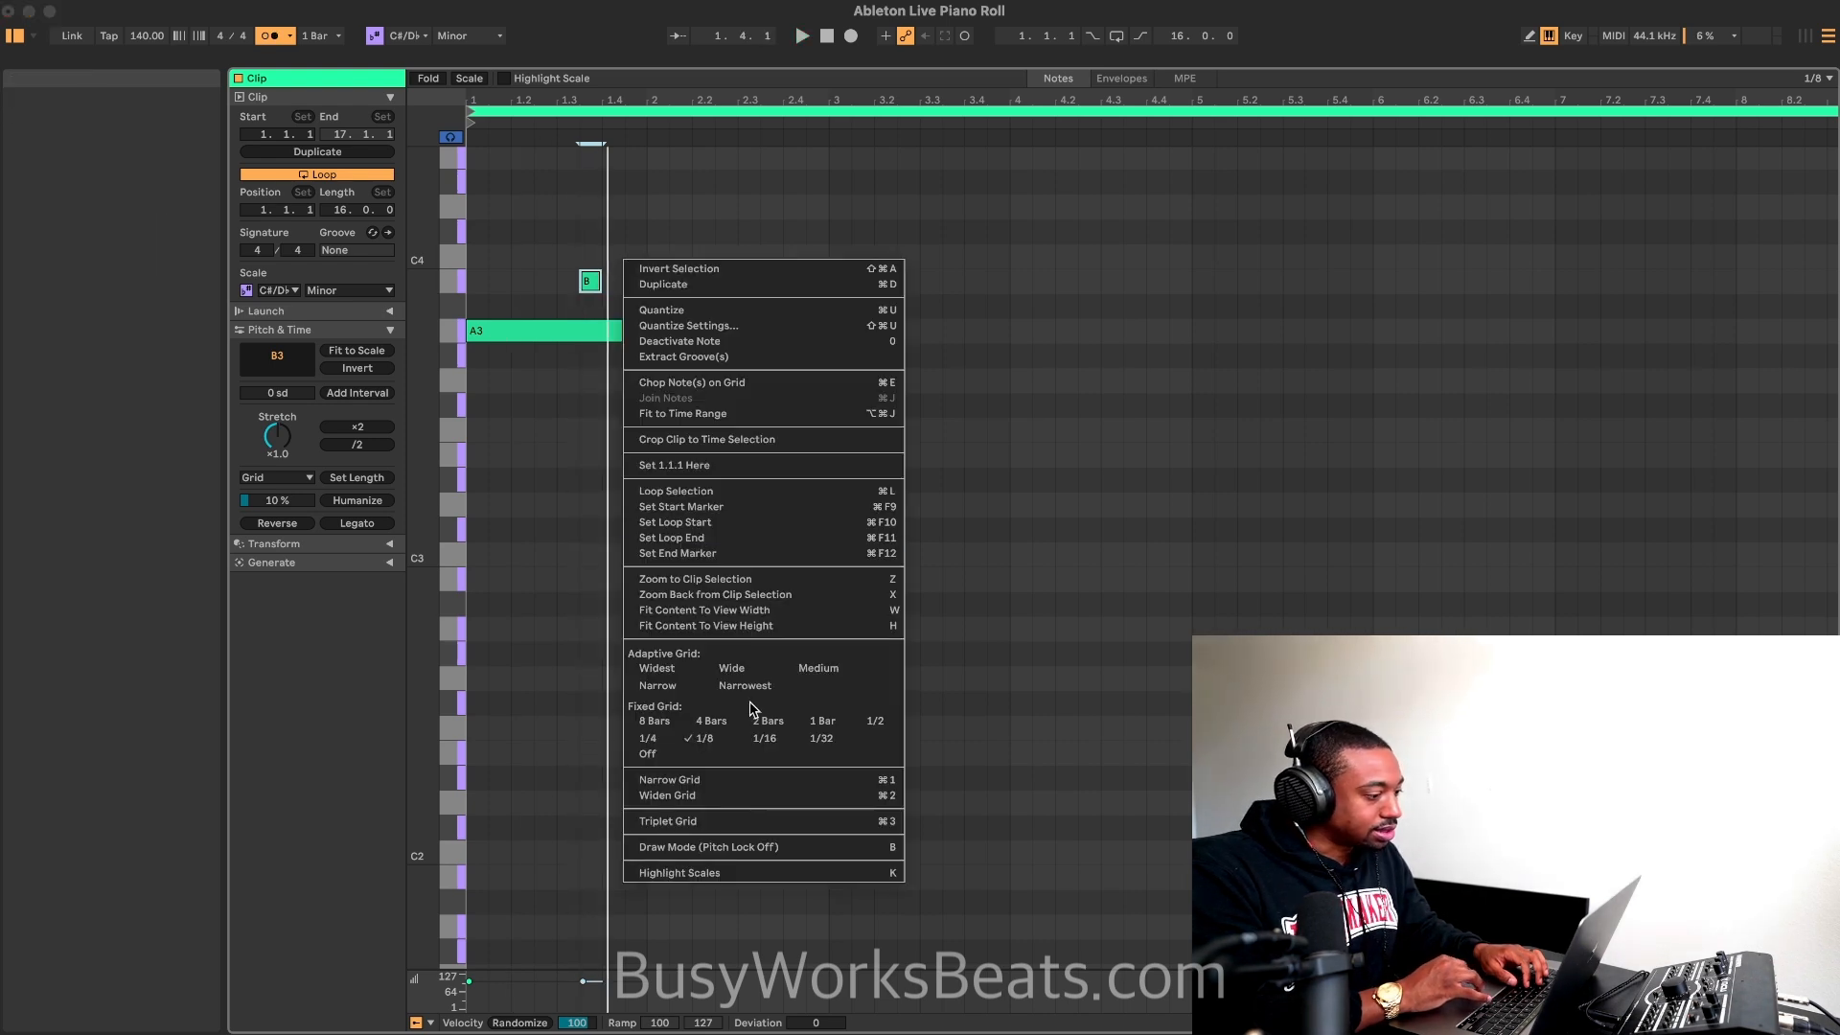
{"action": "left_click", "coordinate": [763, 738]}
{"action": "scroll", "coordinate": [644, 420], "scroll_direction": "up", "scroll_amount": 3}
{"action": "scroll", "coordinate": [513, 377], "scroll_direction": "left", "scroll_amount": 3}
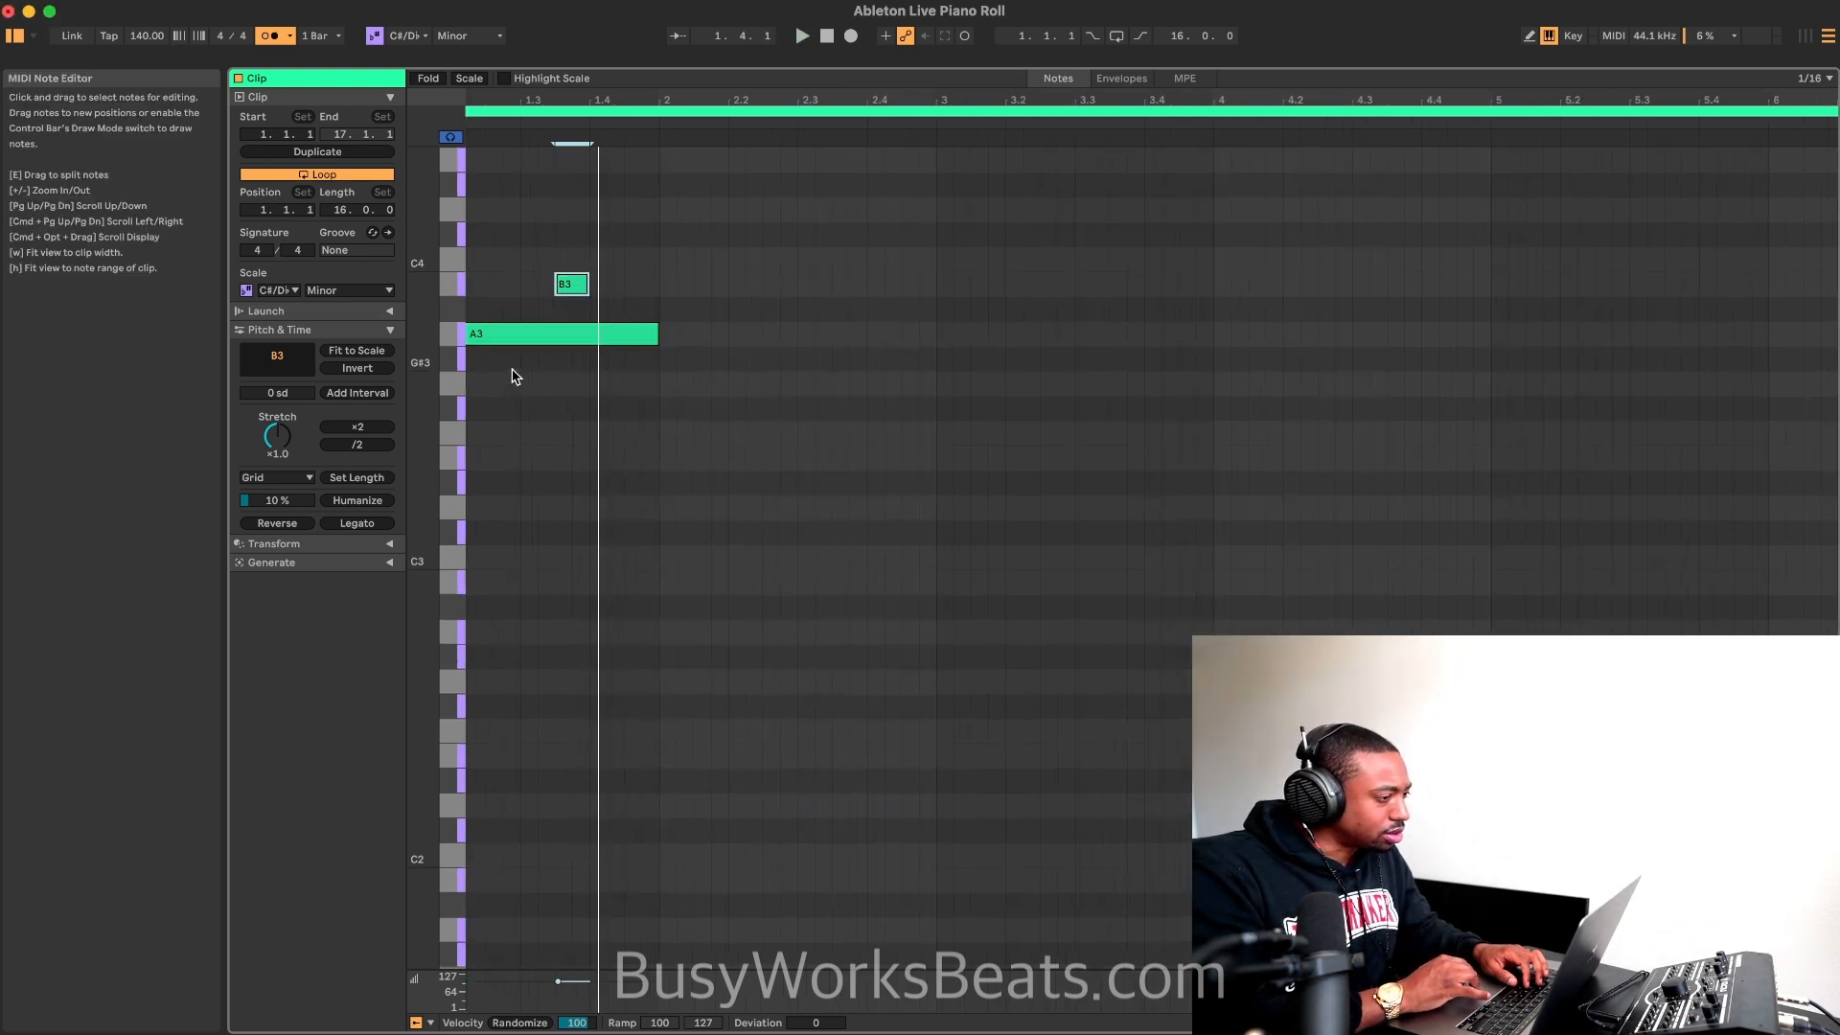
{"action": "key", "text": "space"}
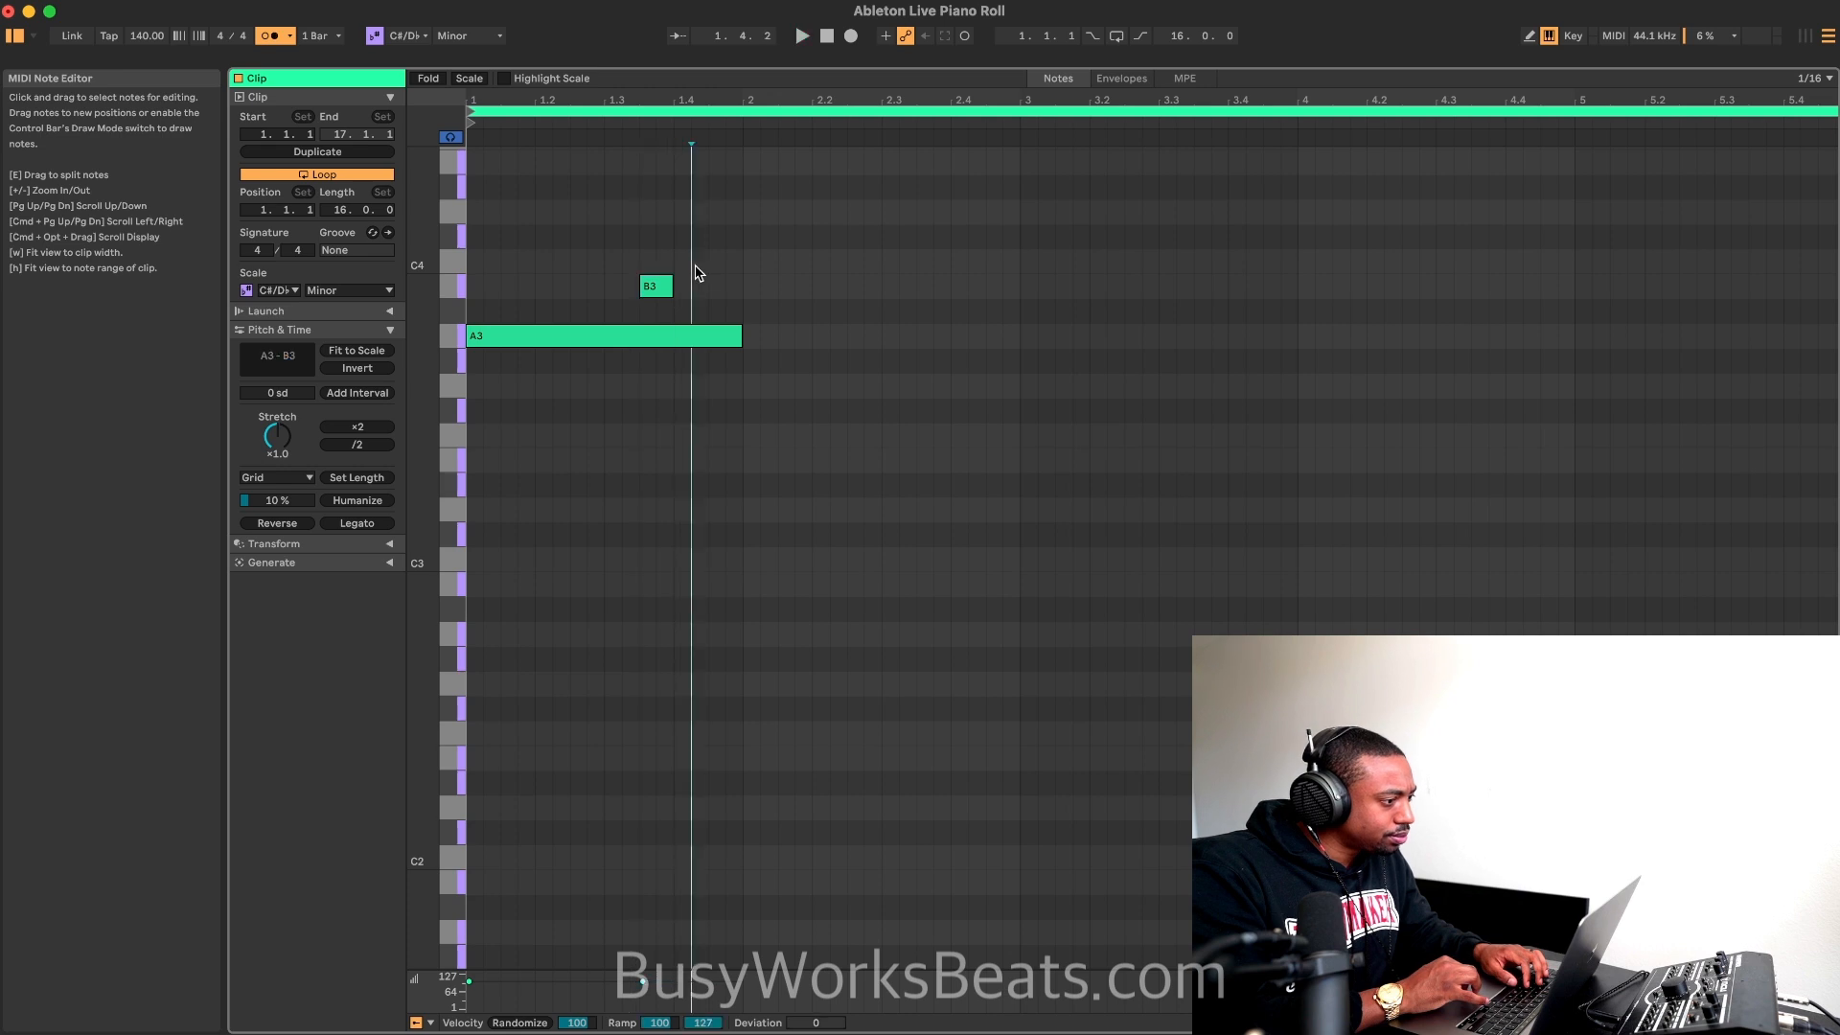
{"action": "double_click", "coordinate": [699, 261]}
{"action": "left_click_drag", "start_coordinate": [707, 260], "coordinate": [724, 260]}
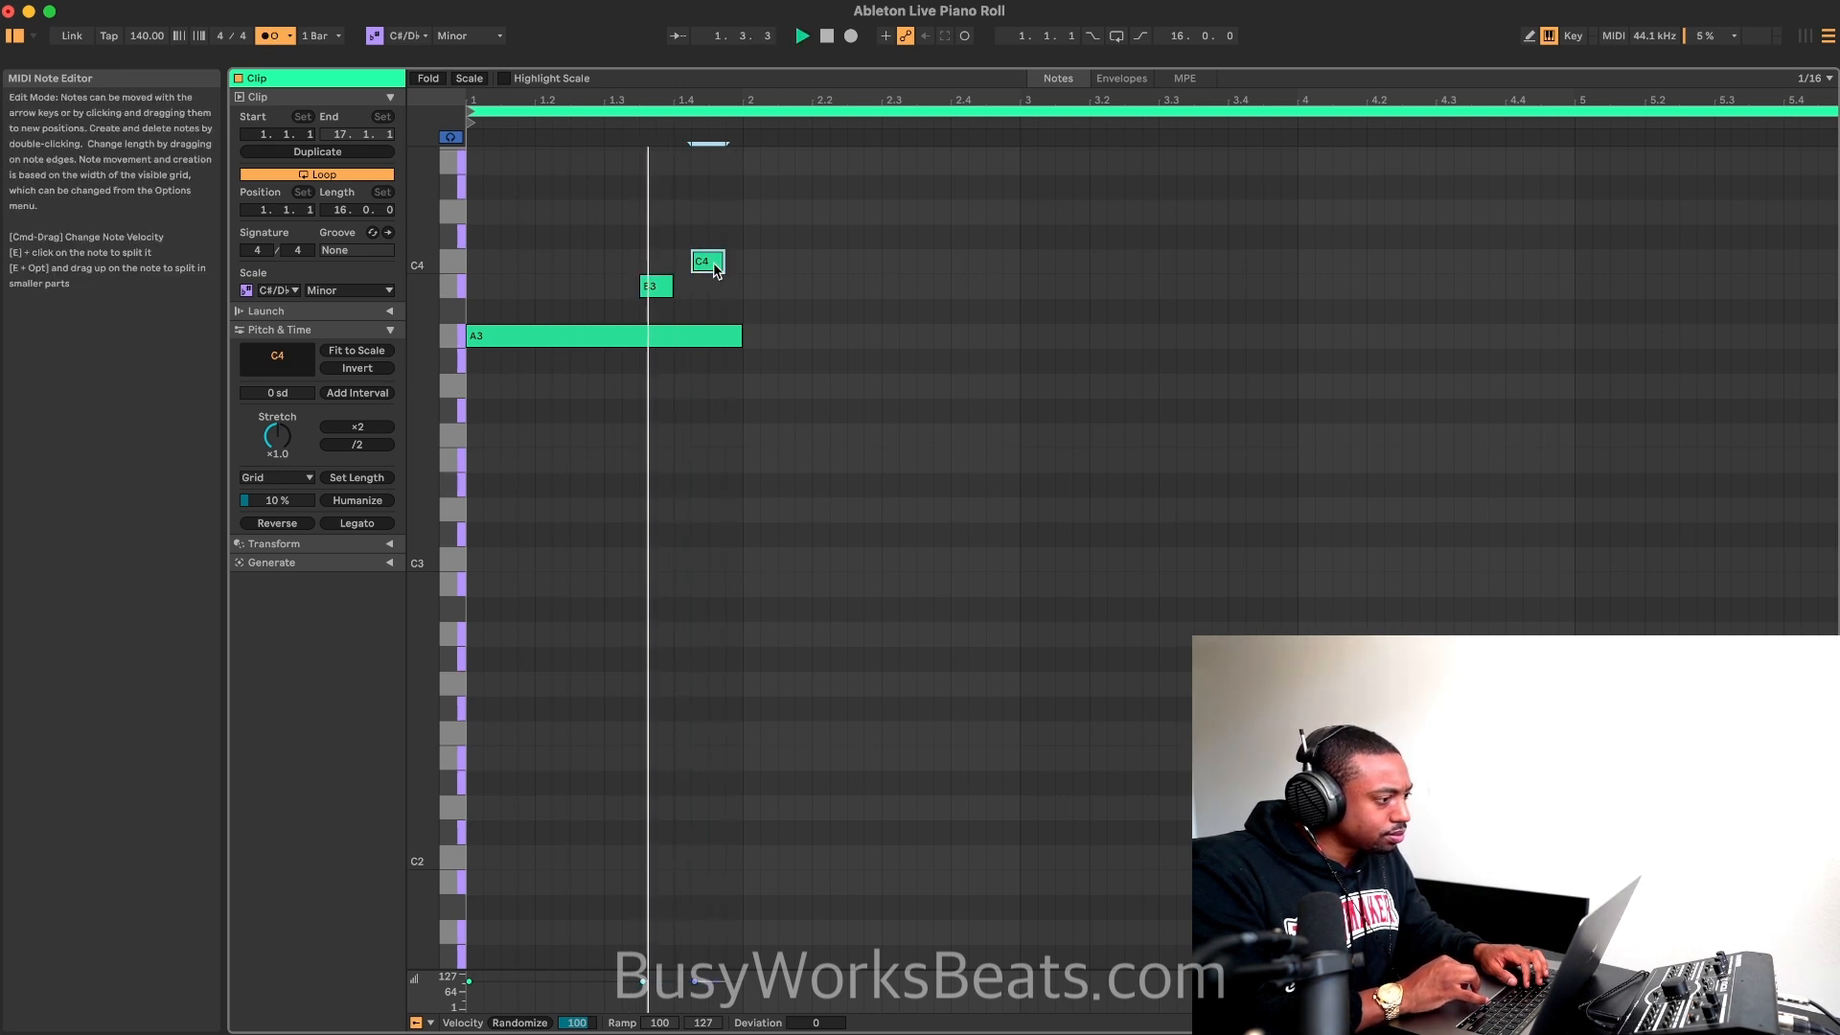
Step: Add a sixteenth-note D4 at the start of bar 2
{"action": "double_click", "coordinate": [750, 235]}
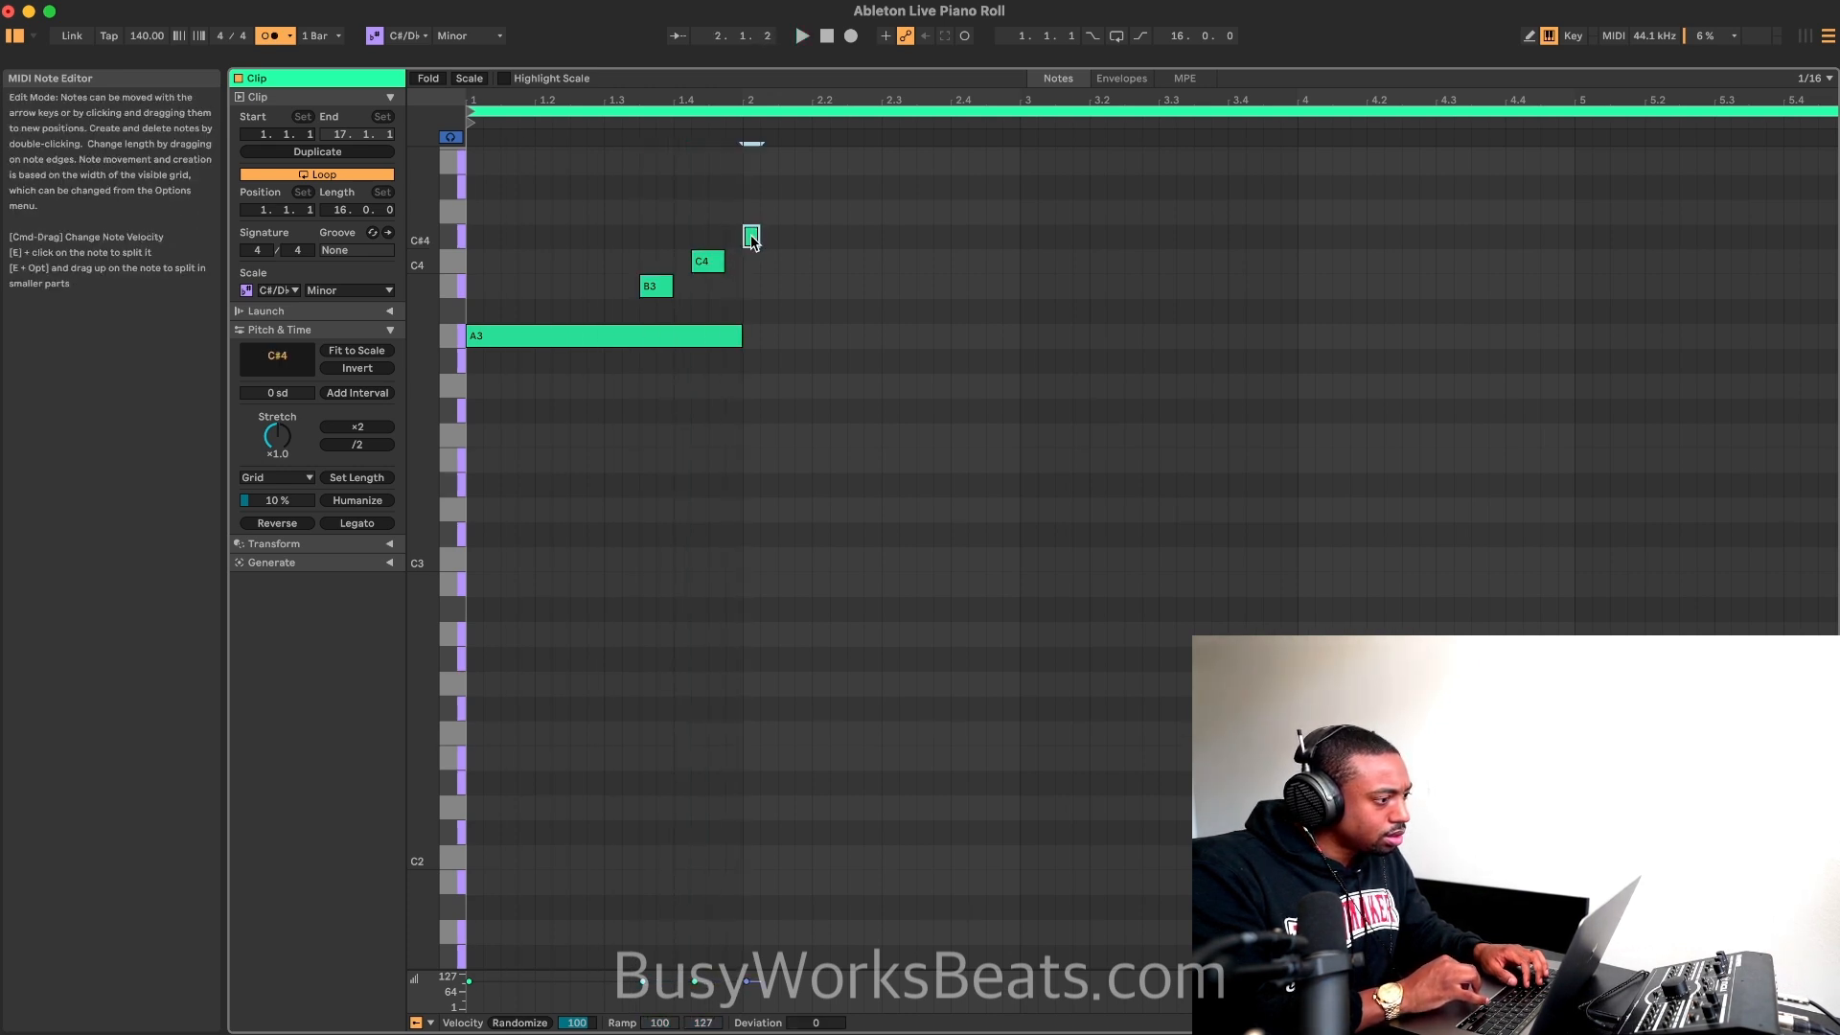
{"action": "key", "text": "Up"}
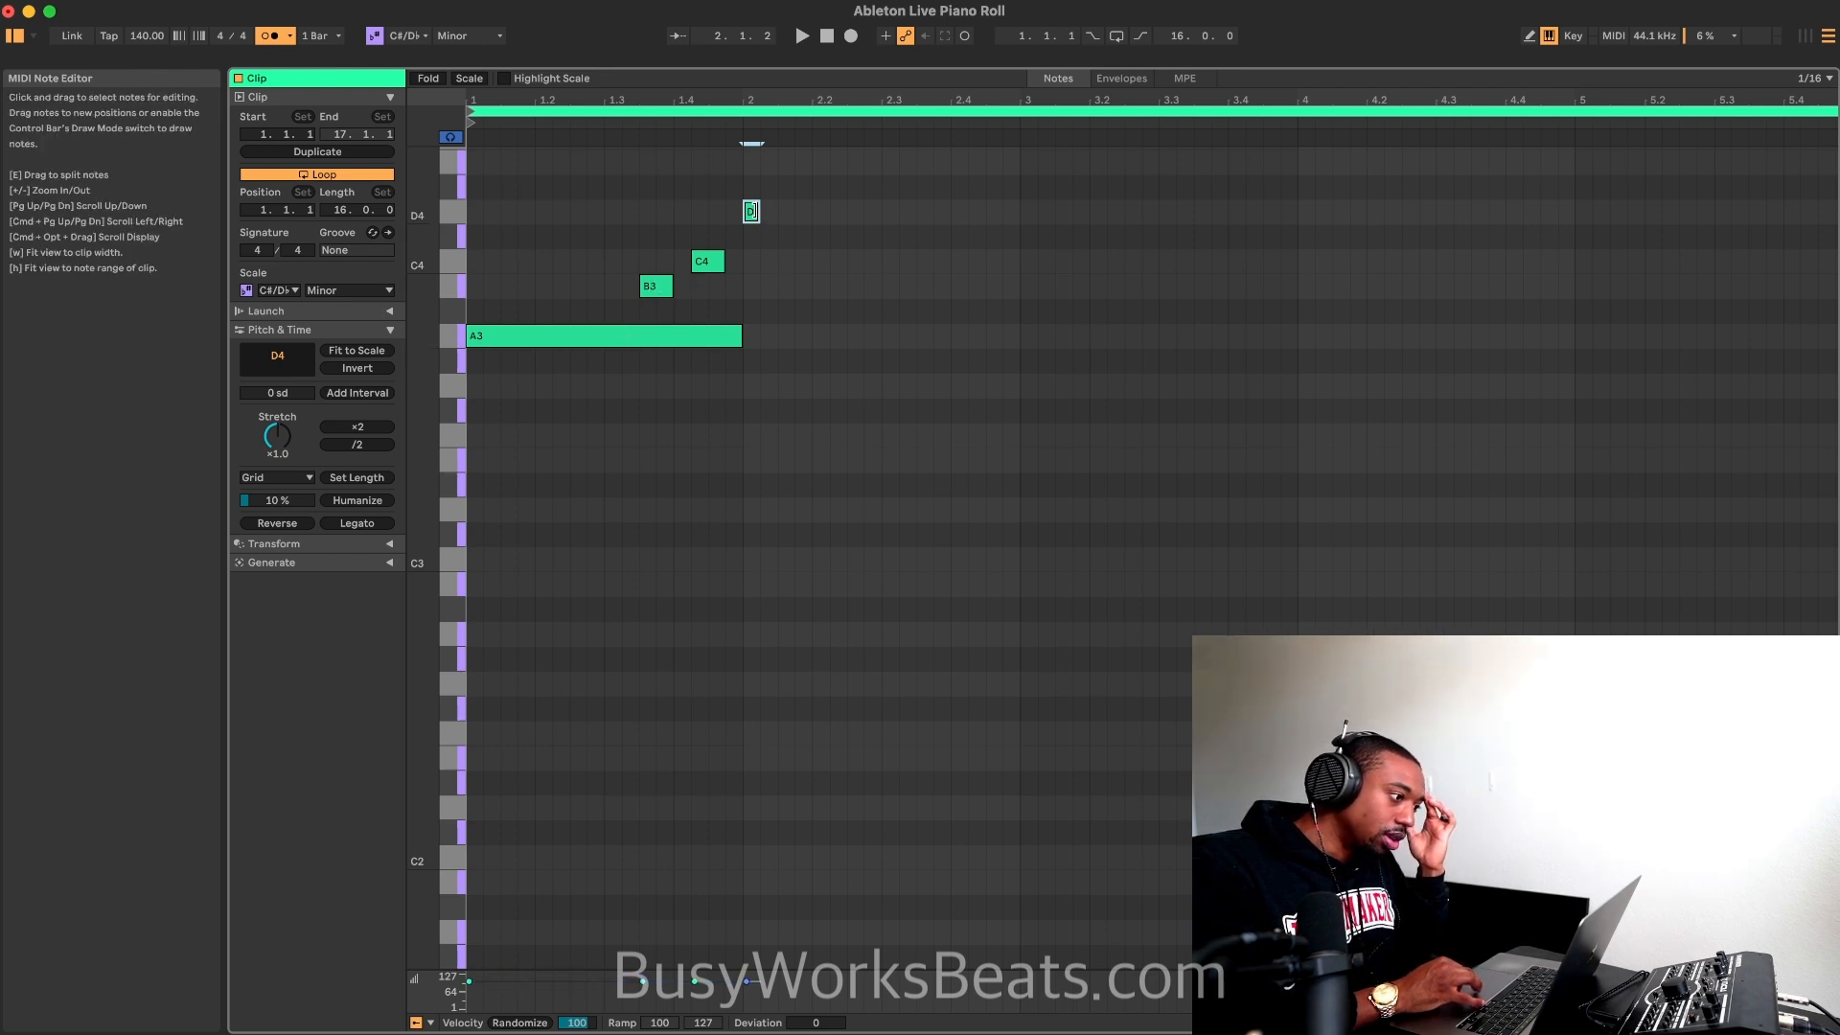
Step: Change the scale root to A, keeping Minor, and play the clip to audition the melody
{"action": "left_click", "coordinate": [412, 35]}
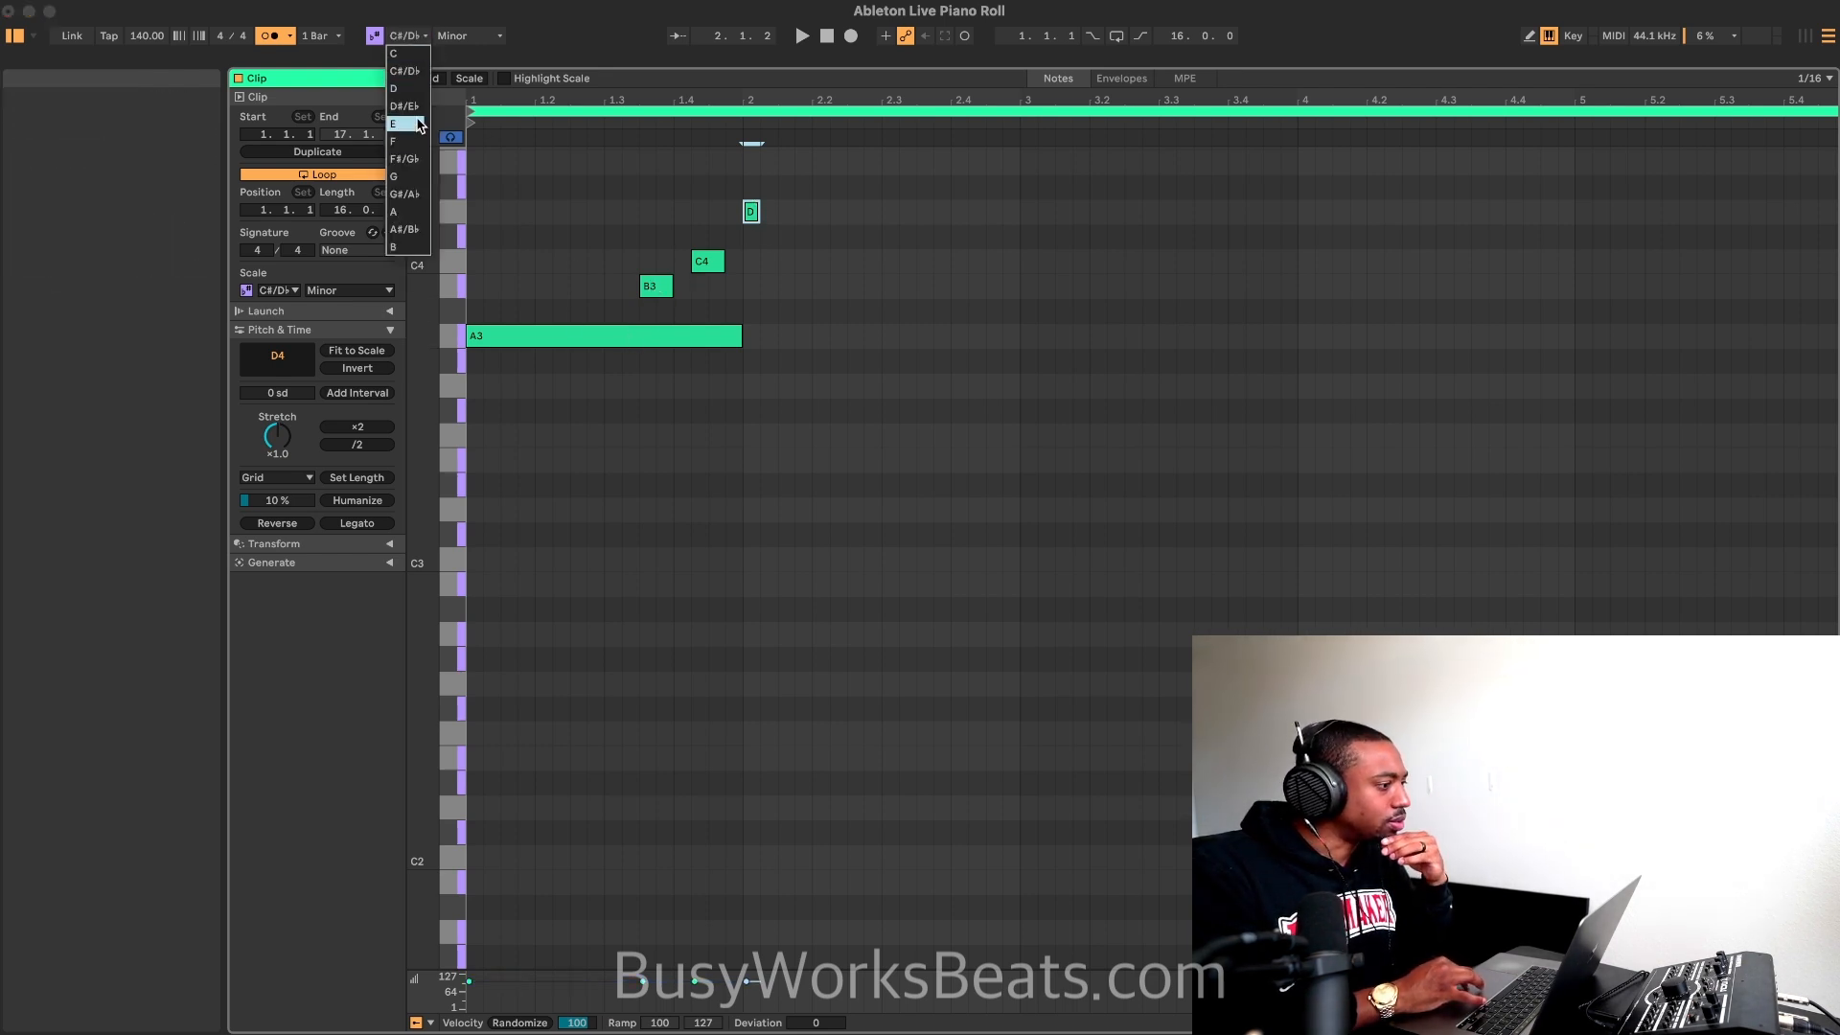
{"action": "left_click", "coordinate": [416, 213]}
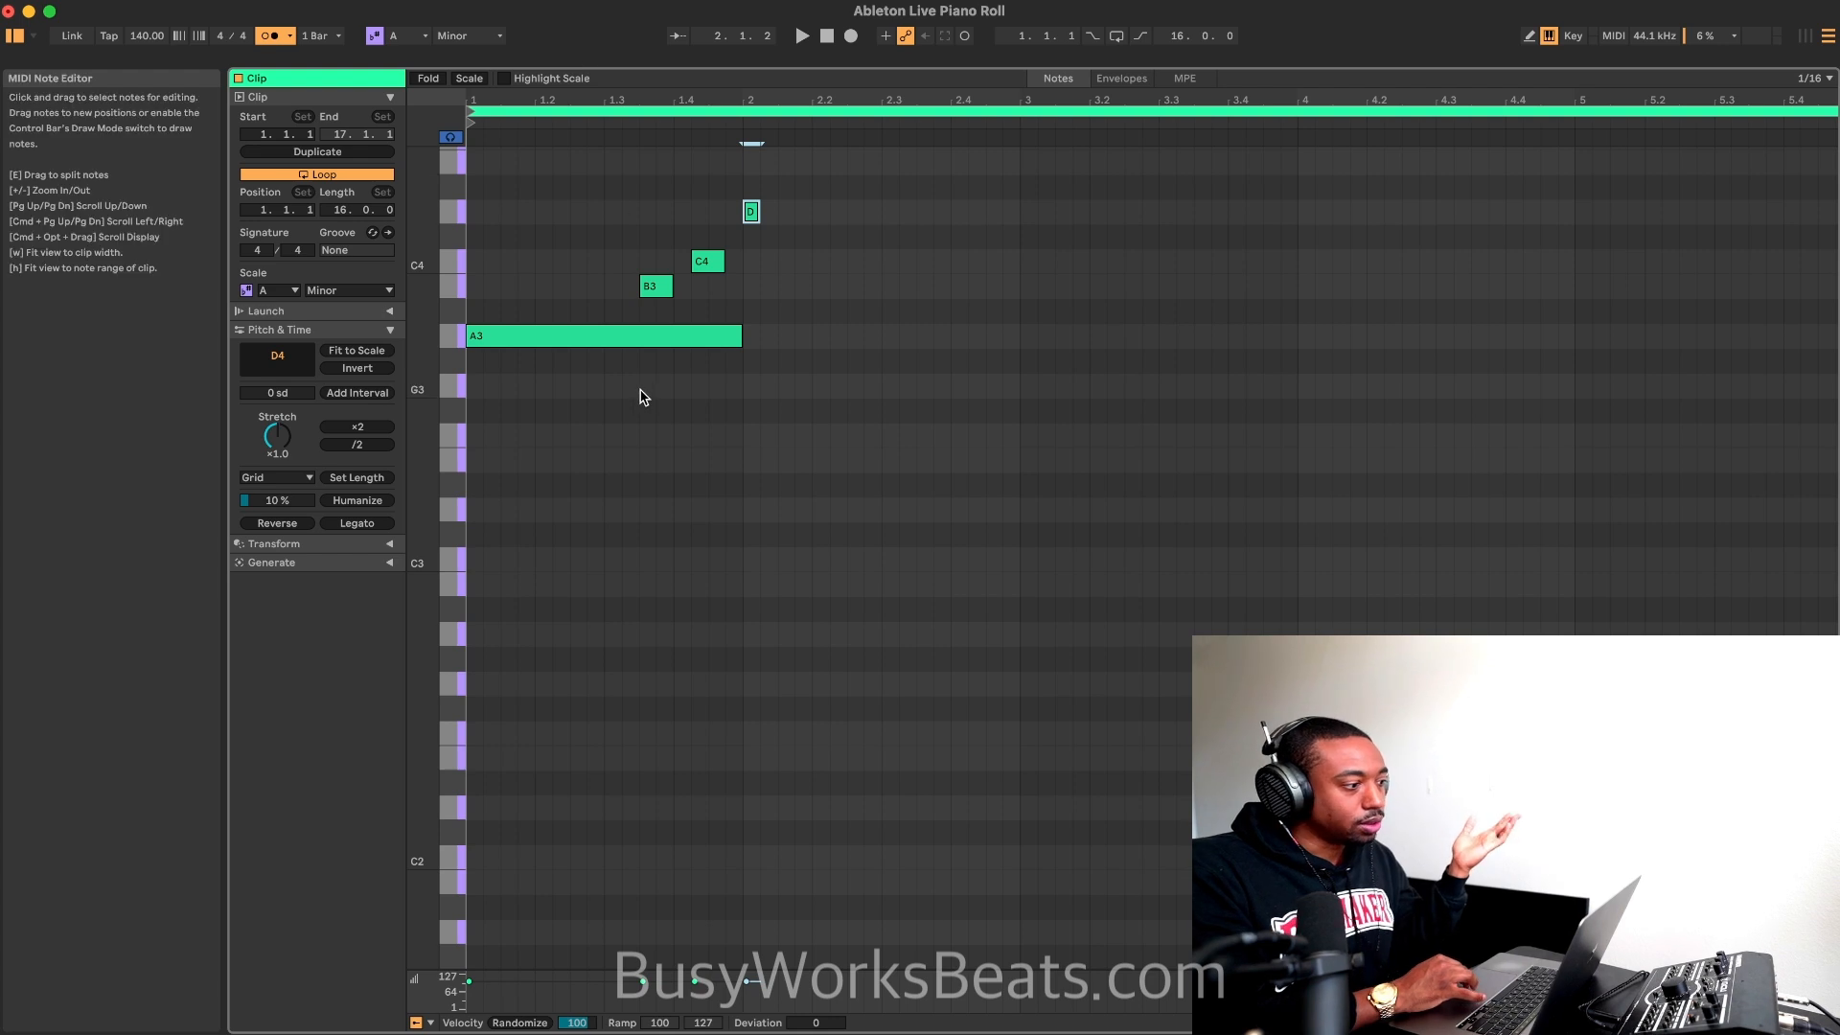
{"action": "scroll", "coordinate": [730, 324], "scroll_direction": "up", "scroll_amount": 3}
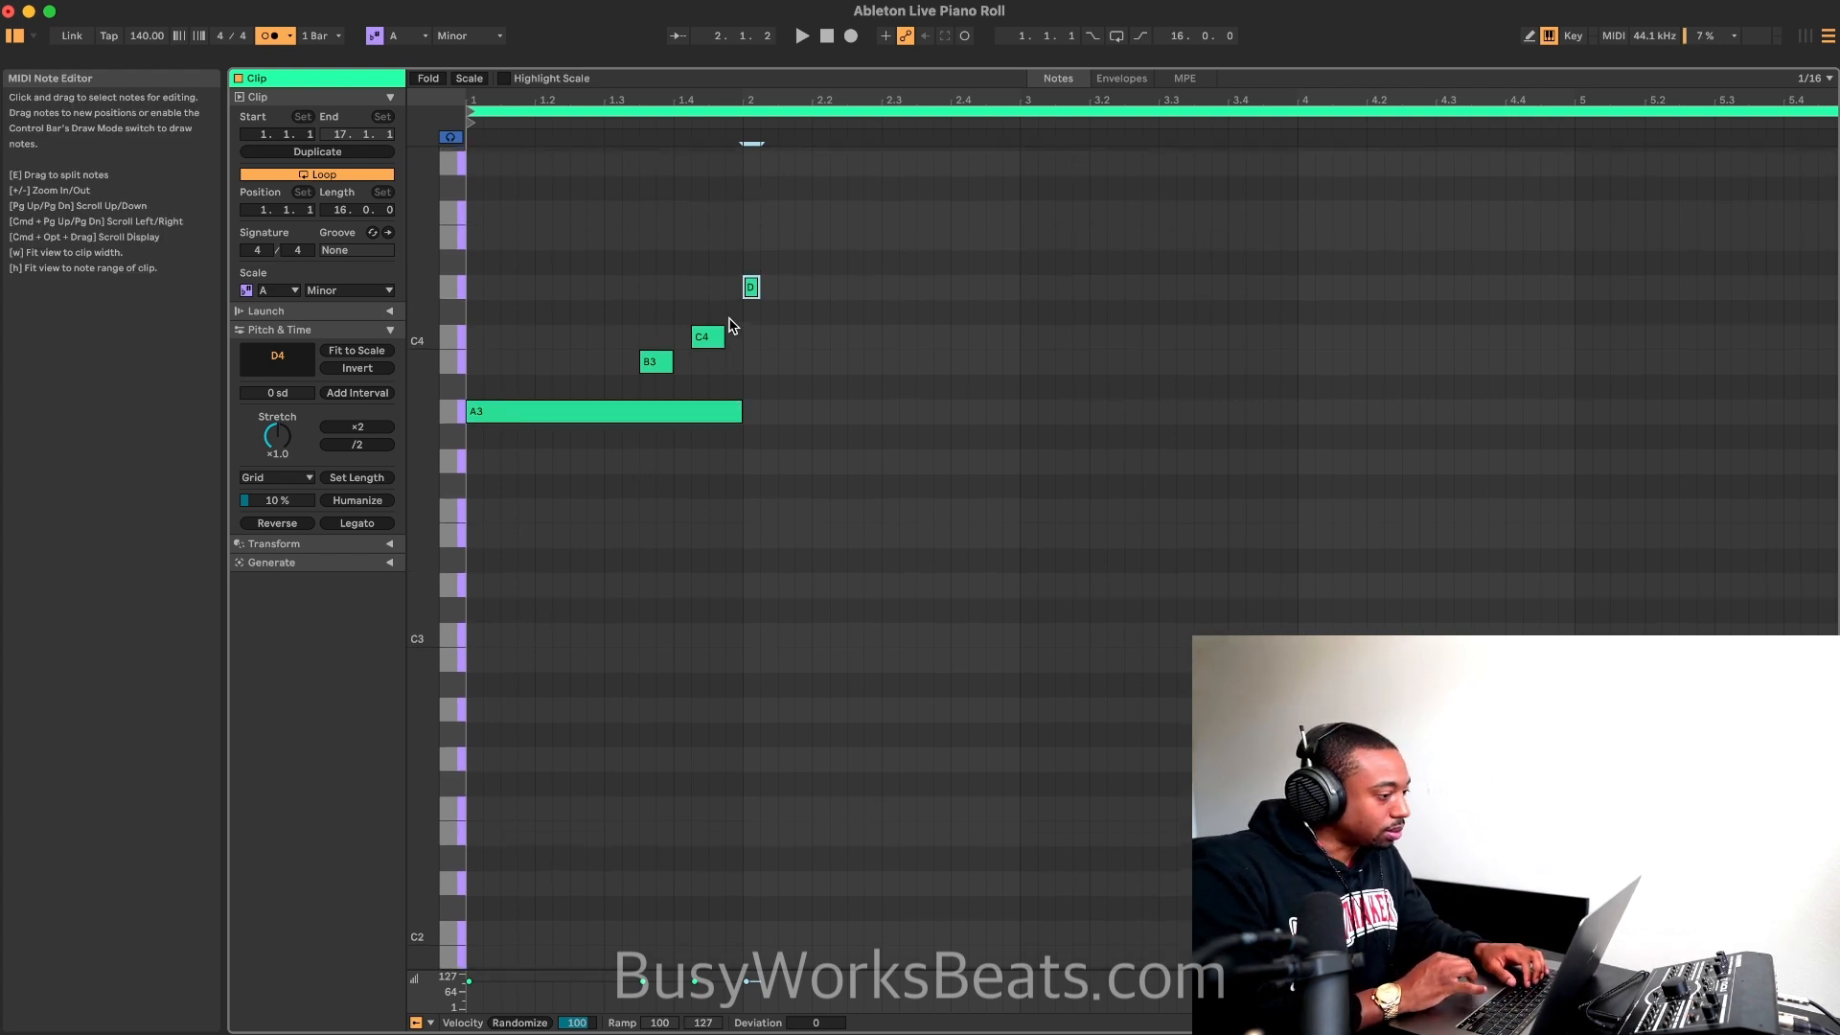
{"action": "key", "text": "space"}
{"action": "key", "text": "space"}
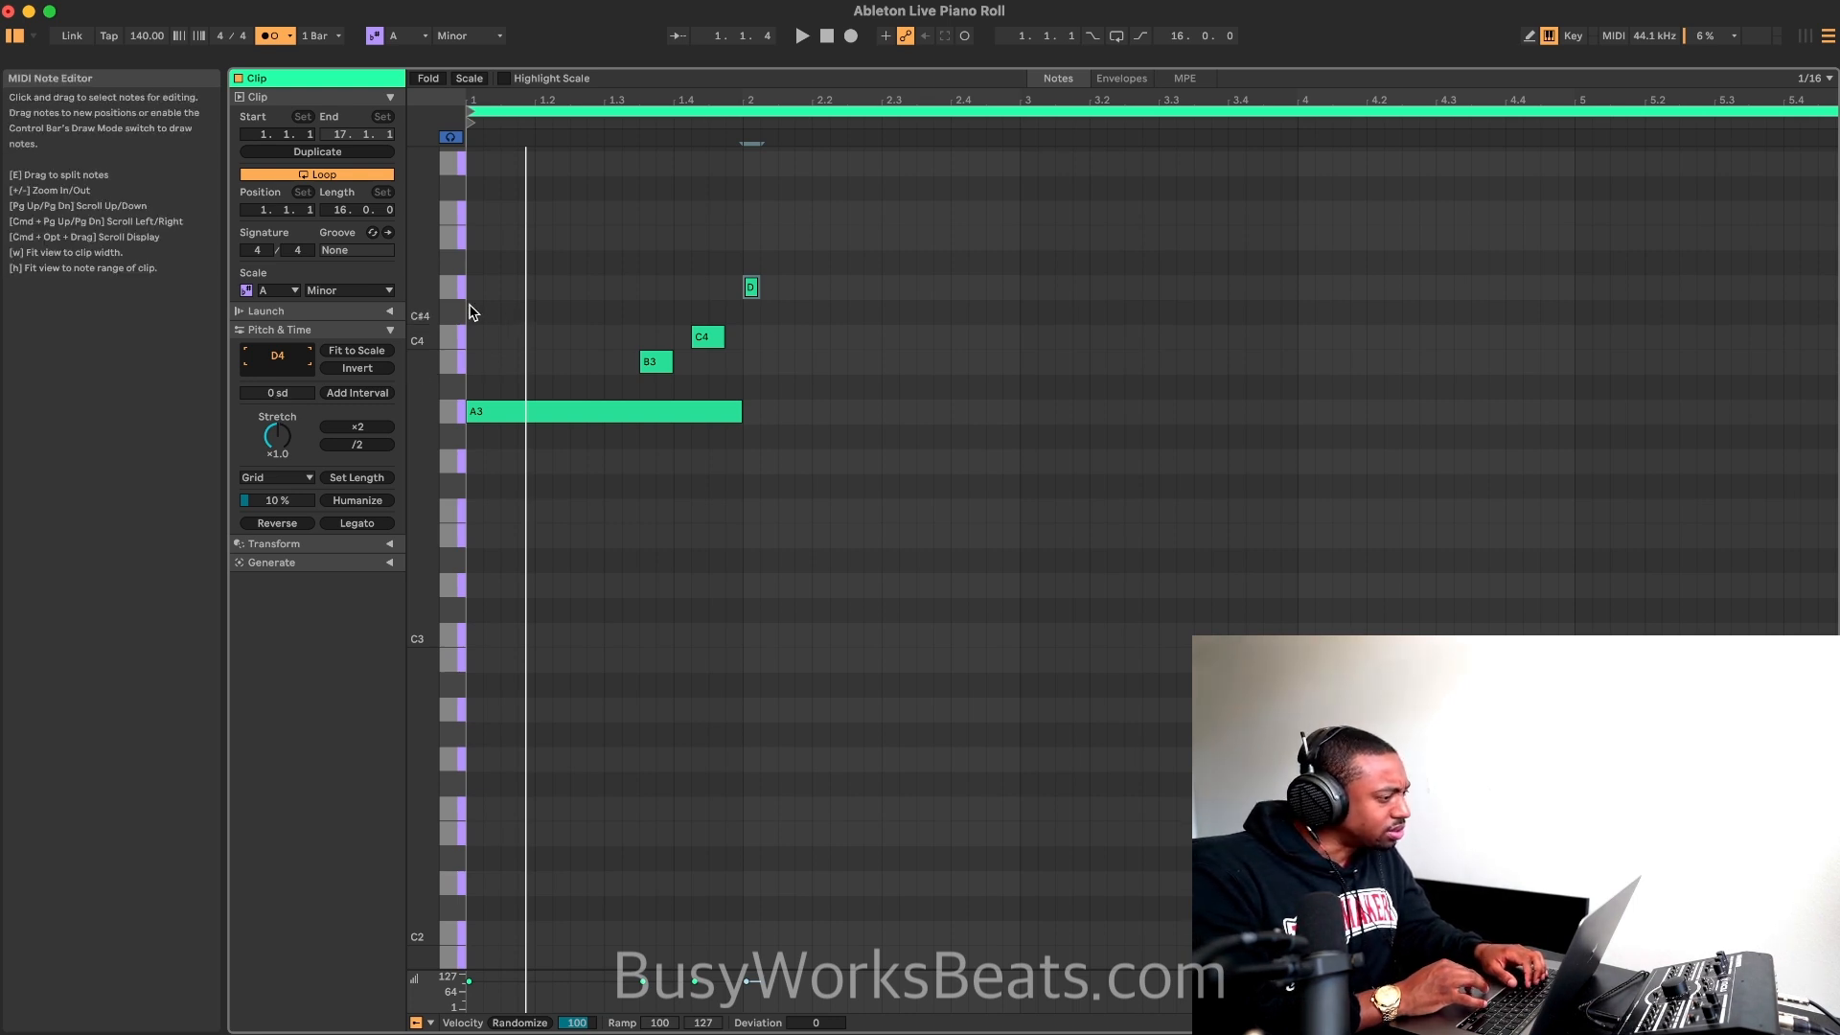
{"action": "left_click", "coordinate": [477, 376]}
{"action": "key", "text": "space"}
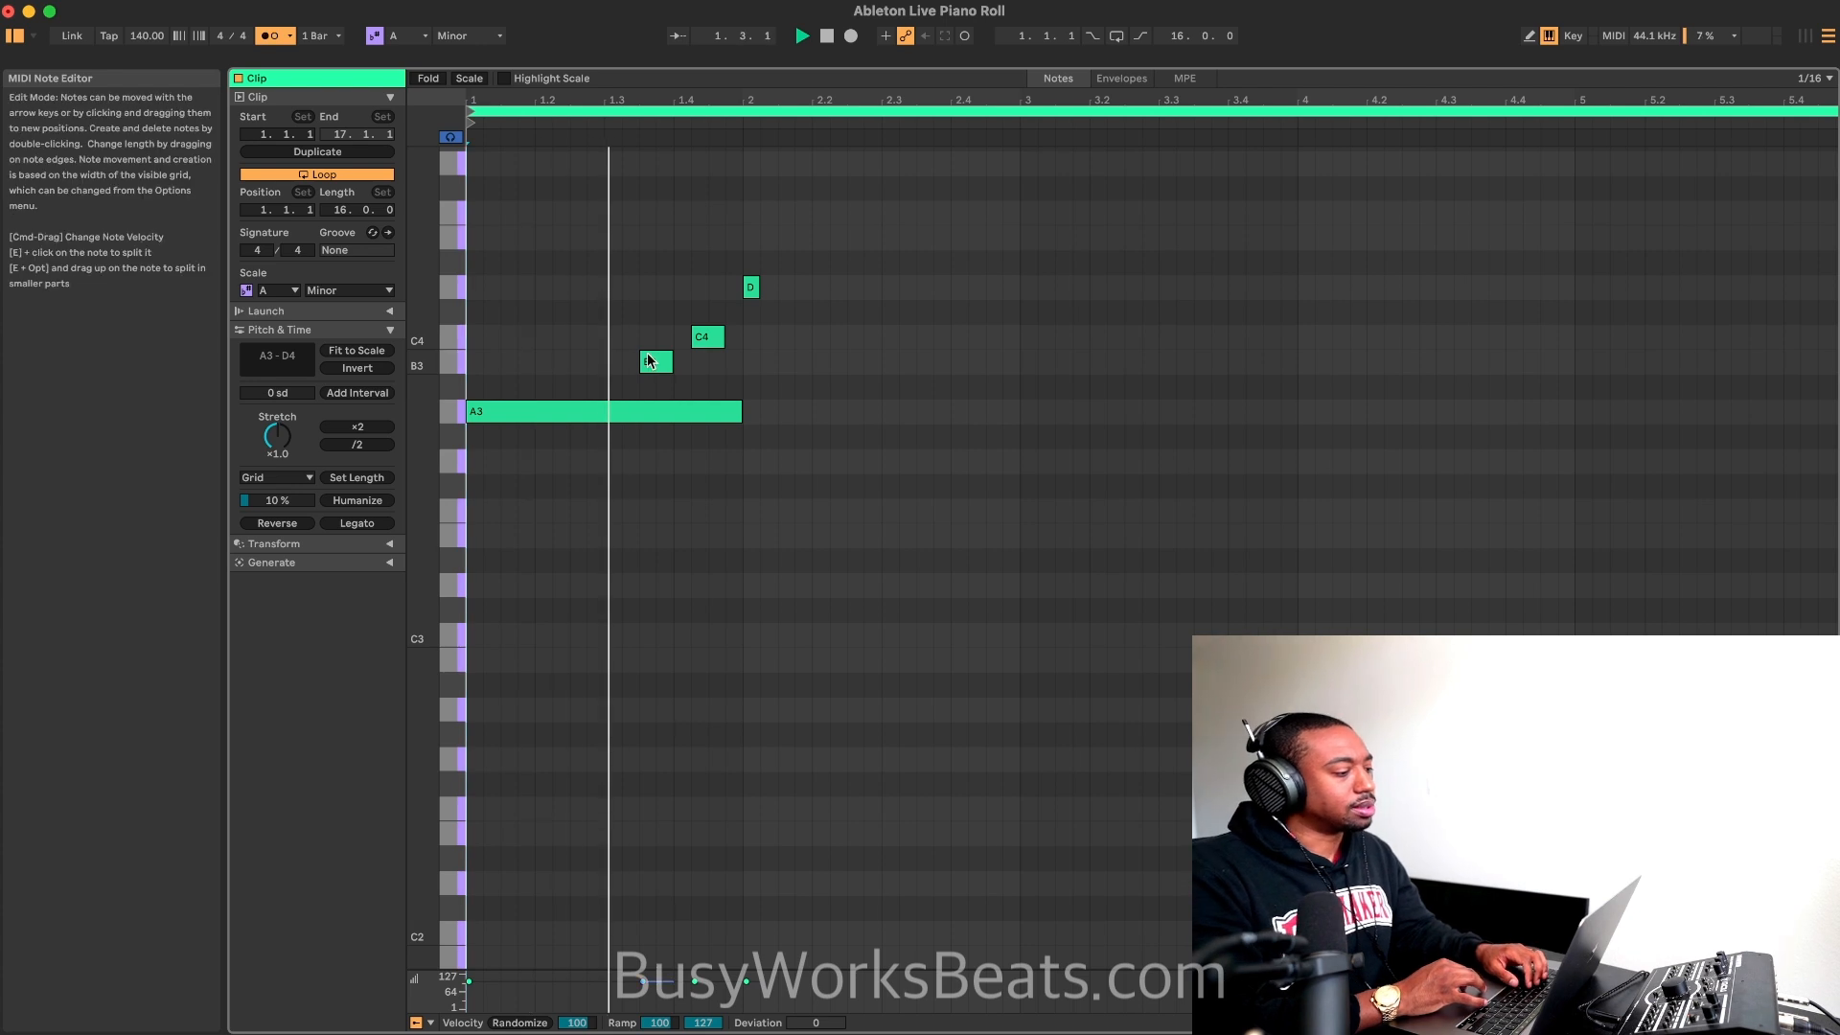
Step: Add a short C4 note at 2.1.4 and lengthen the D4 at the start of bar 2 to an eighth note
{"action": "double_click", "coordinate": [803, 337]}
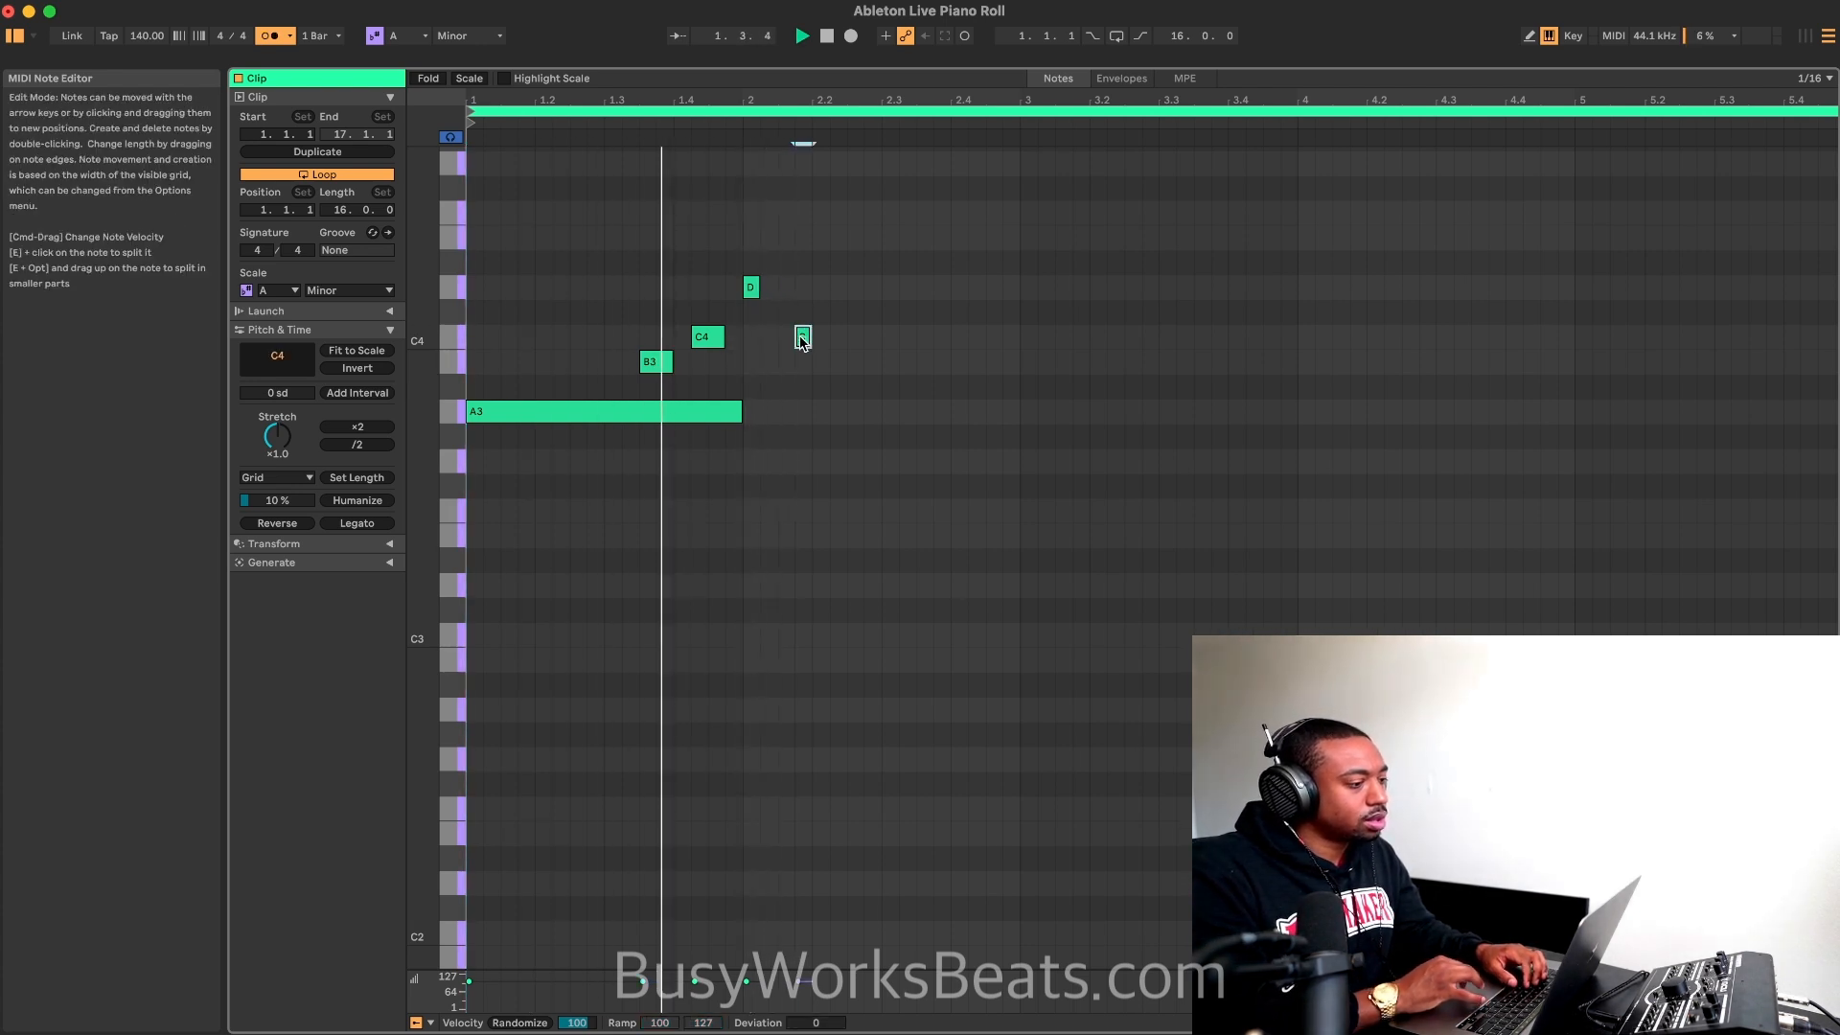
{"action": "key", "text": "Left"}
{"action": "key", "text": "space"}
{"action": "key", "text": "Right"}
{"action": "key", "text": "space"}
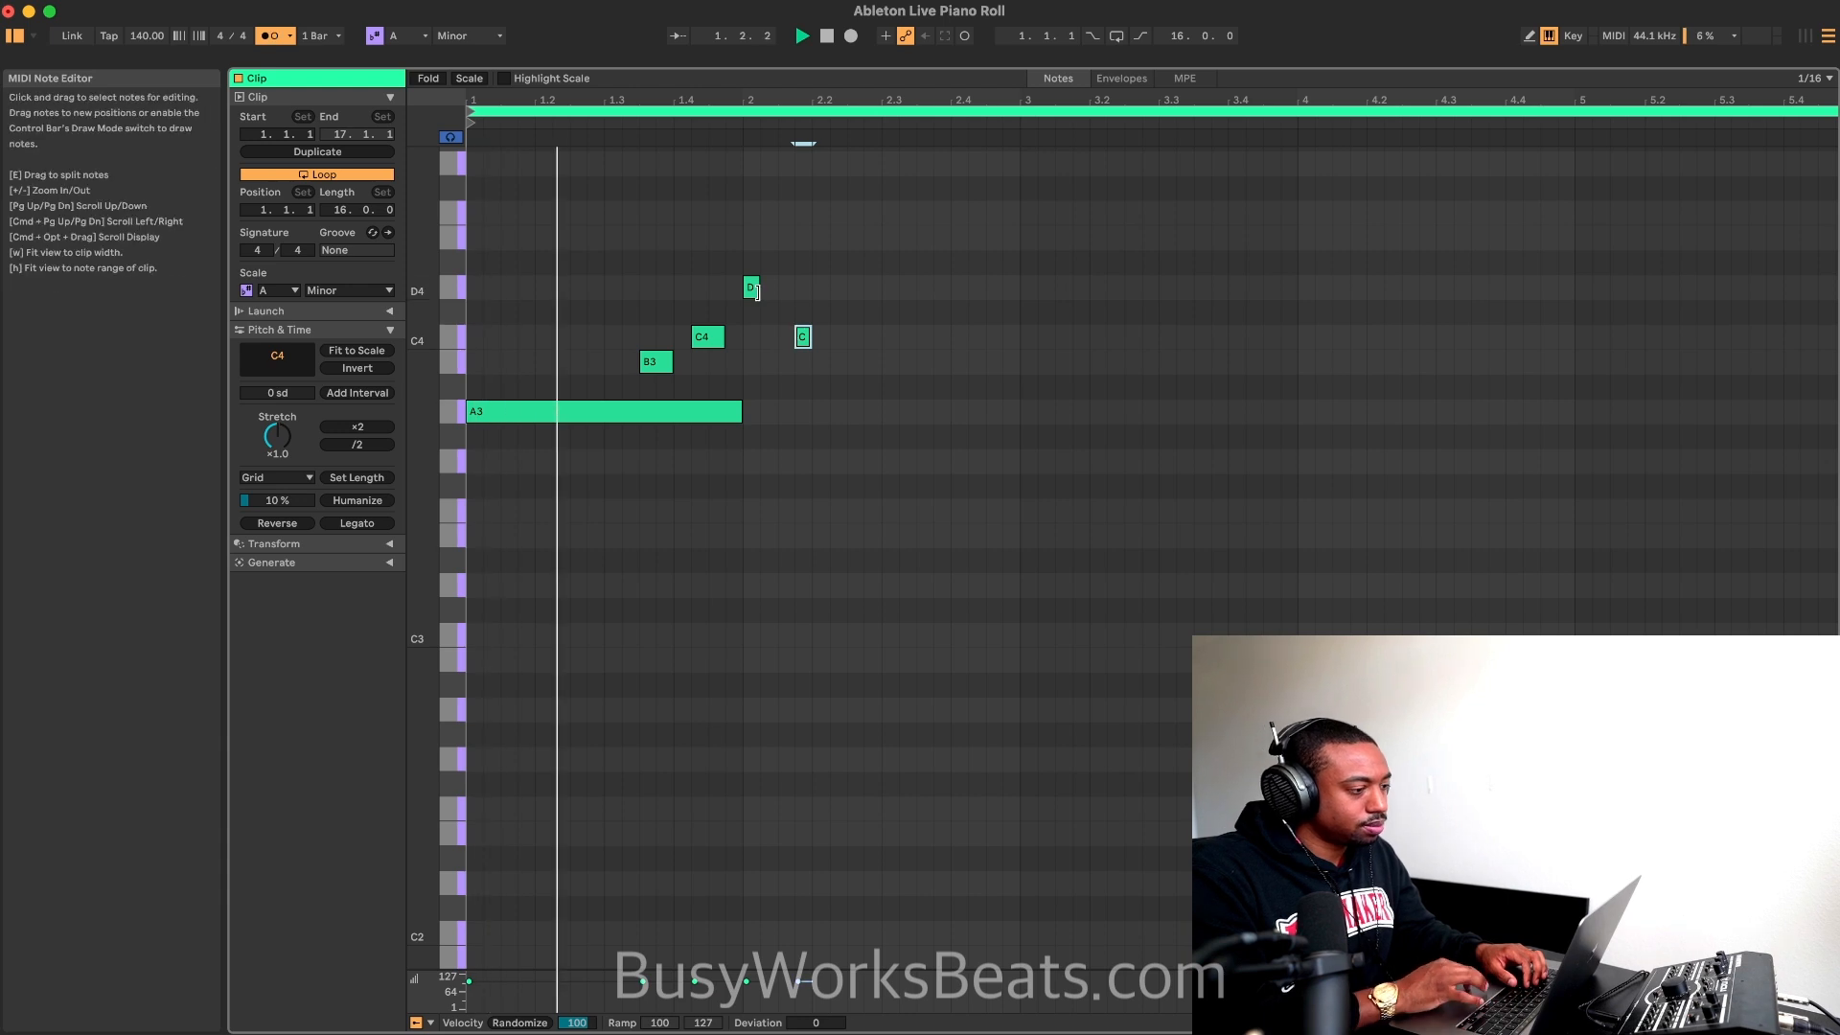
{"action": "left_click_drag", "start_coordinate": [756, 291], "coordinate": [768, 291]}
{"action": "key", "text": "space"}
{"action": "left_click", "coordinate": [805, 337]}
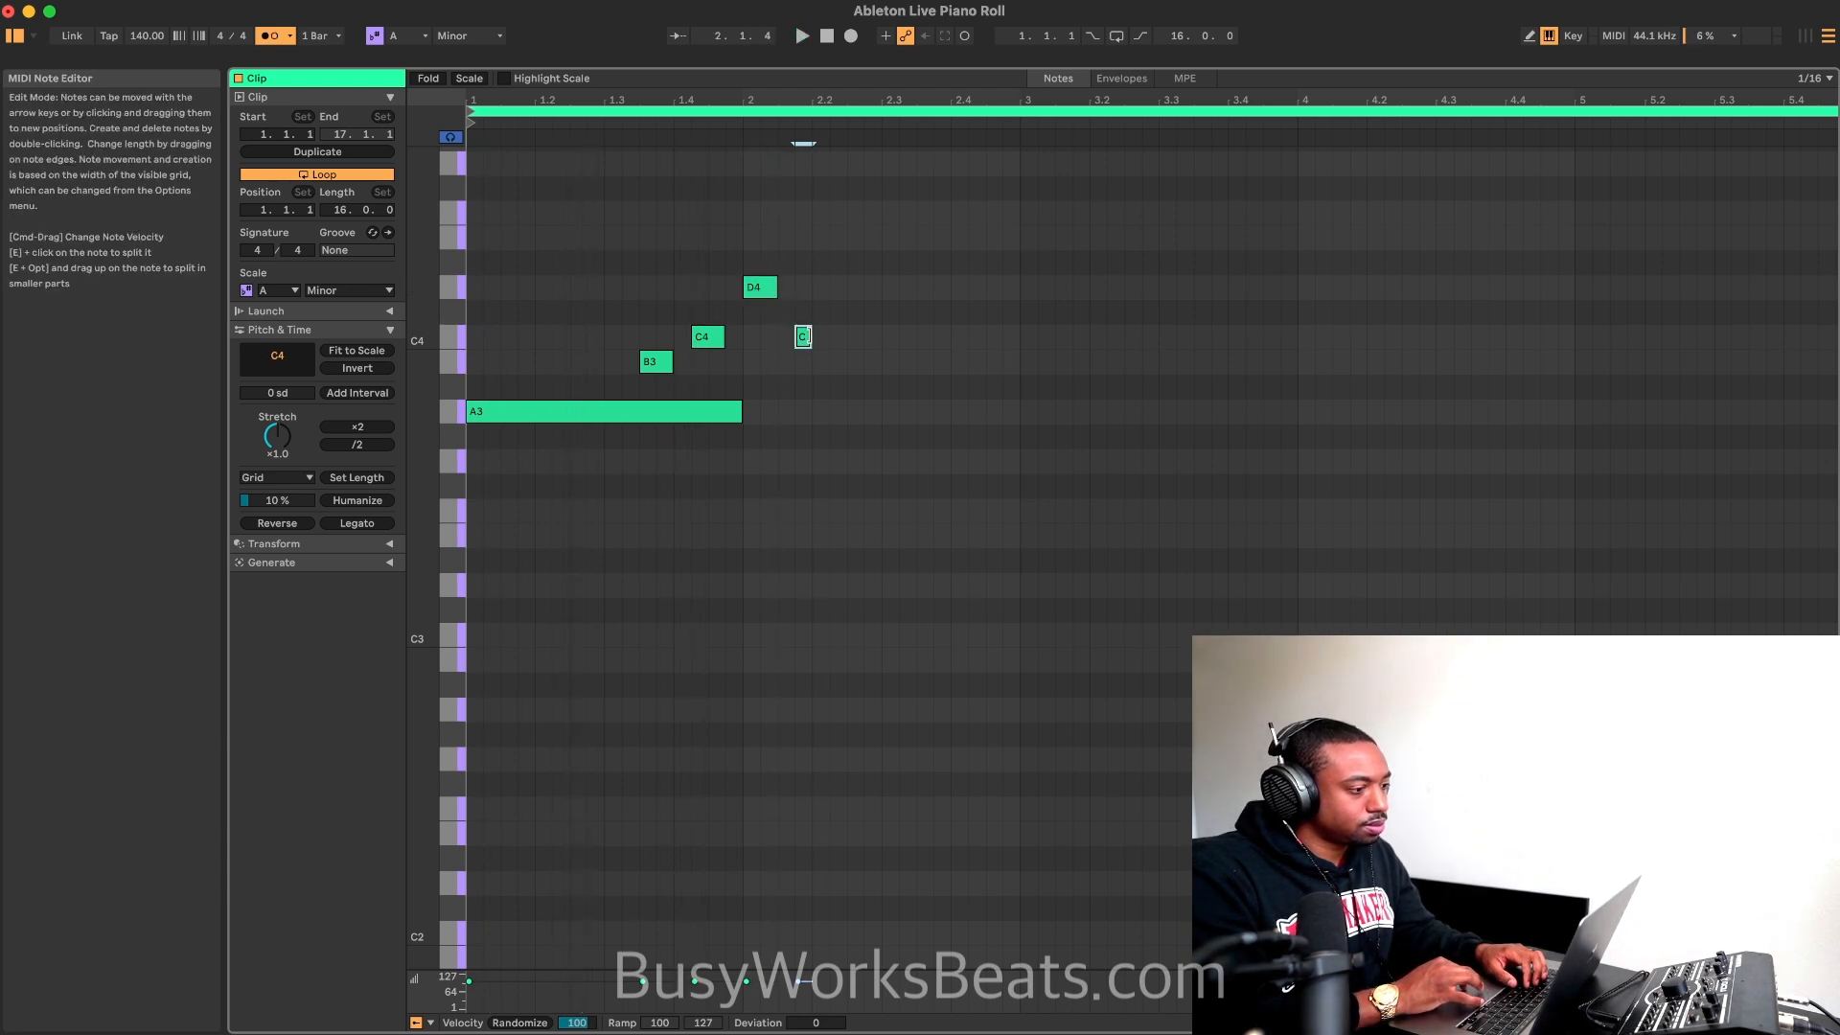
Step: Extend the long A3 note to two bars and add an eighth-note B3 at 2.2.3, playing the clip to check
{"action": "left_click_drag", "start_coordinate": [737, 409], "coordinate": [1019, 410]}
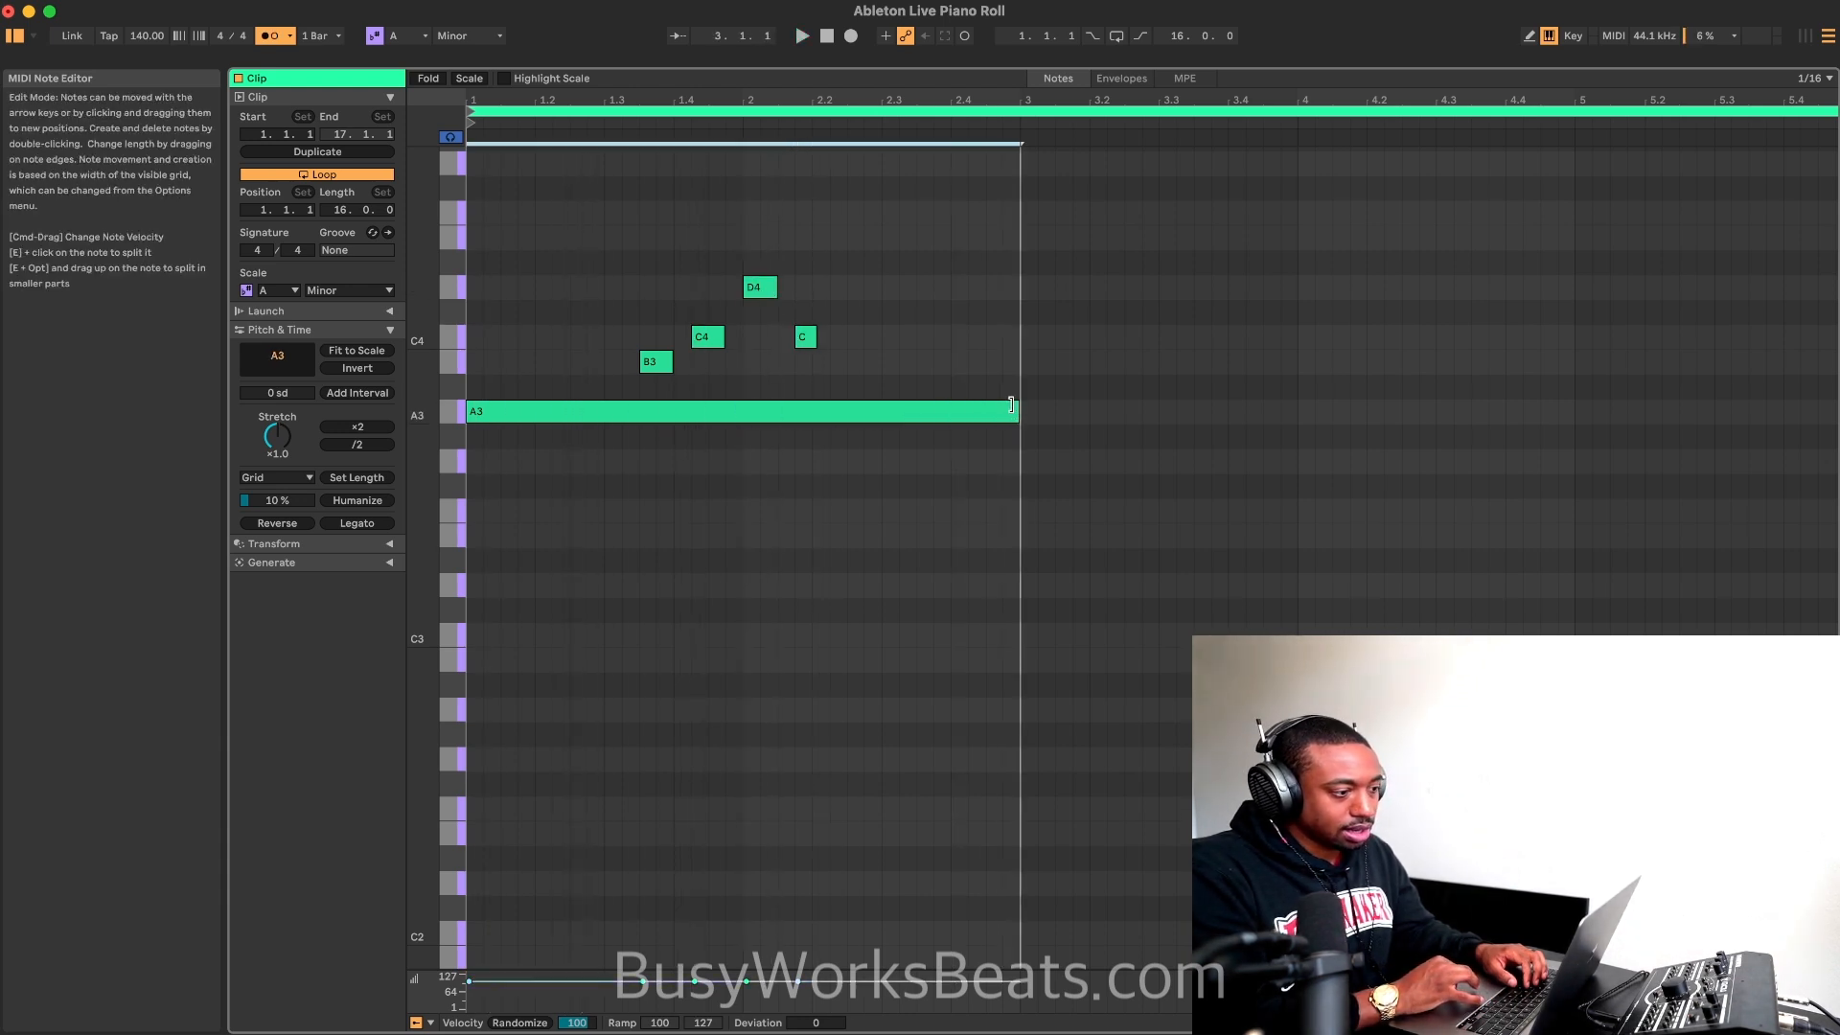
{"action": "key", "text": "space"}
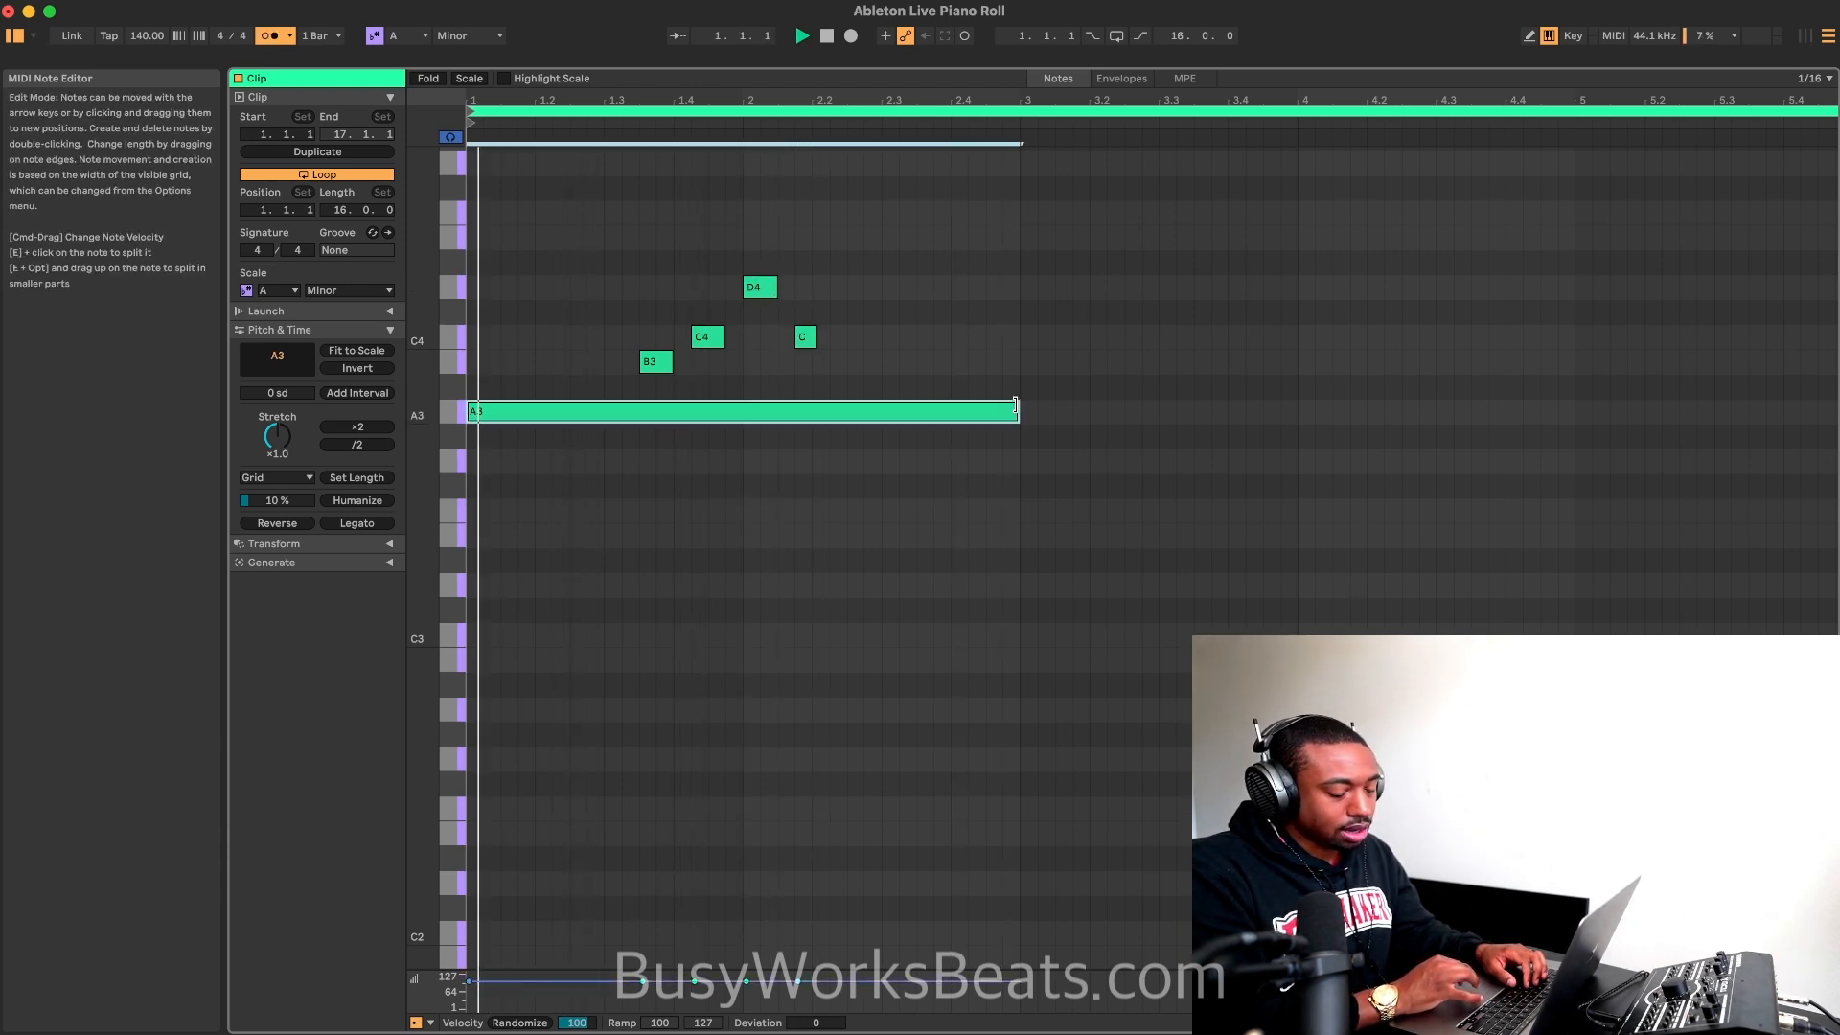
{"action": "double_click", "coordinate": [864, 361]}
{"action": "key", "text": "space"}
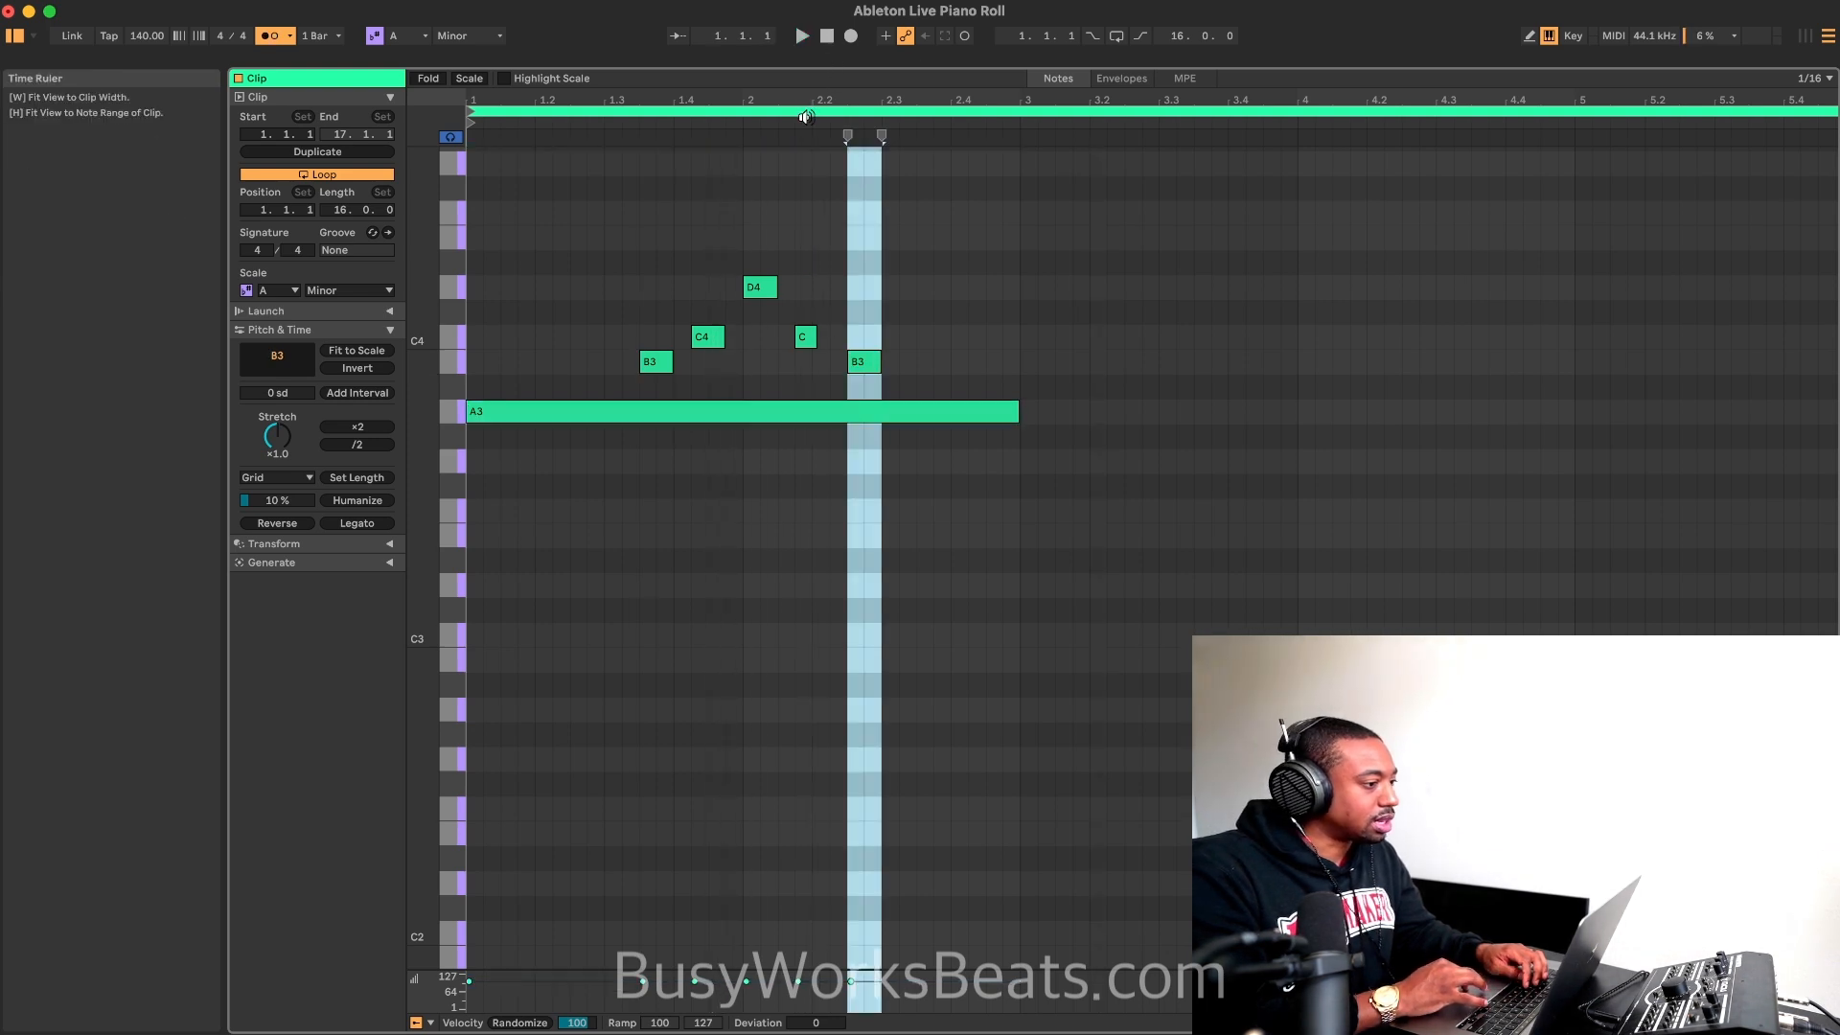
{"action": "left_click", "coordinate": [802, 36]}
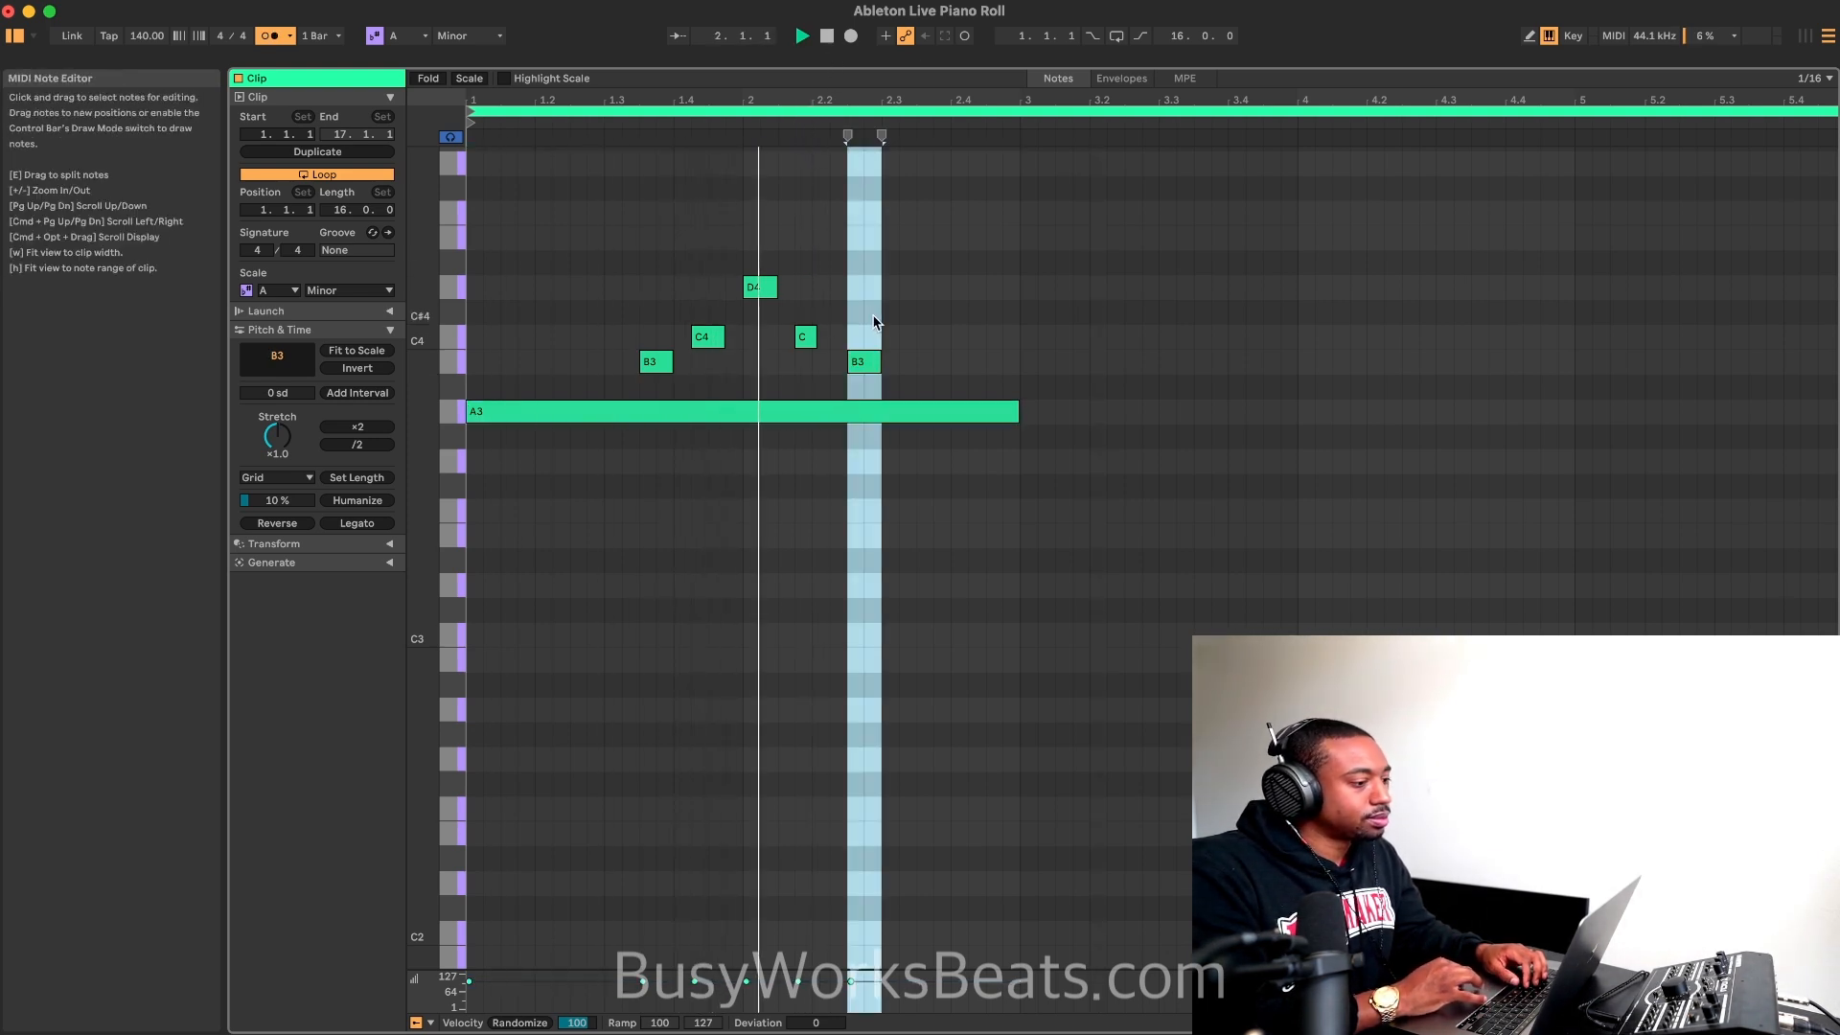
Step: Add an eighth-note C4 in beat 3 of bar 2 and position it at 2.3.1, directly after the B3
{"action": "double_click", "coordinate": [907, 336]}
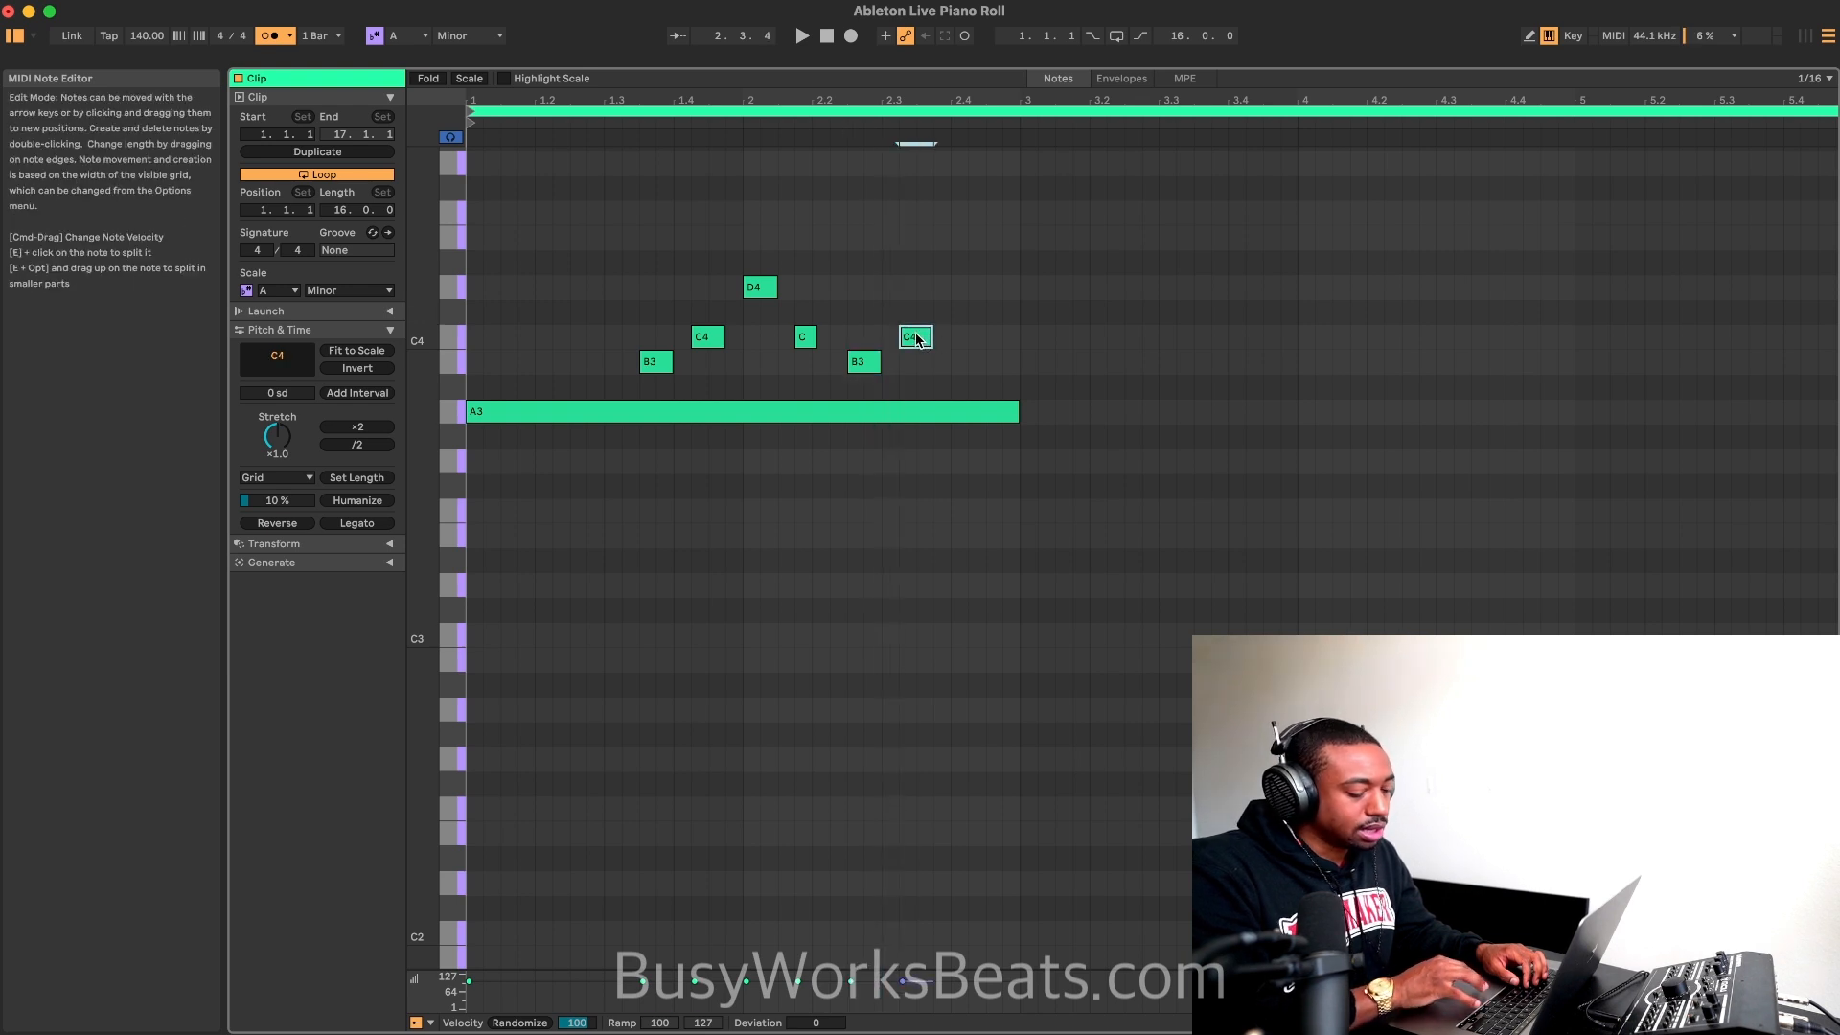
{"action": "key", "text": "space"}
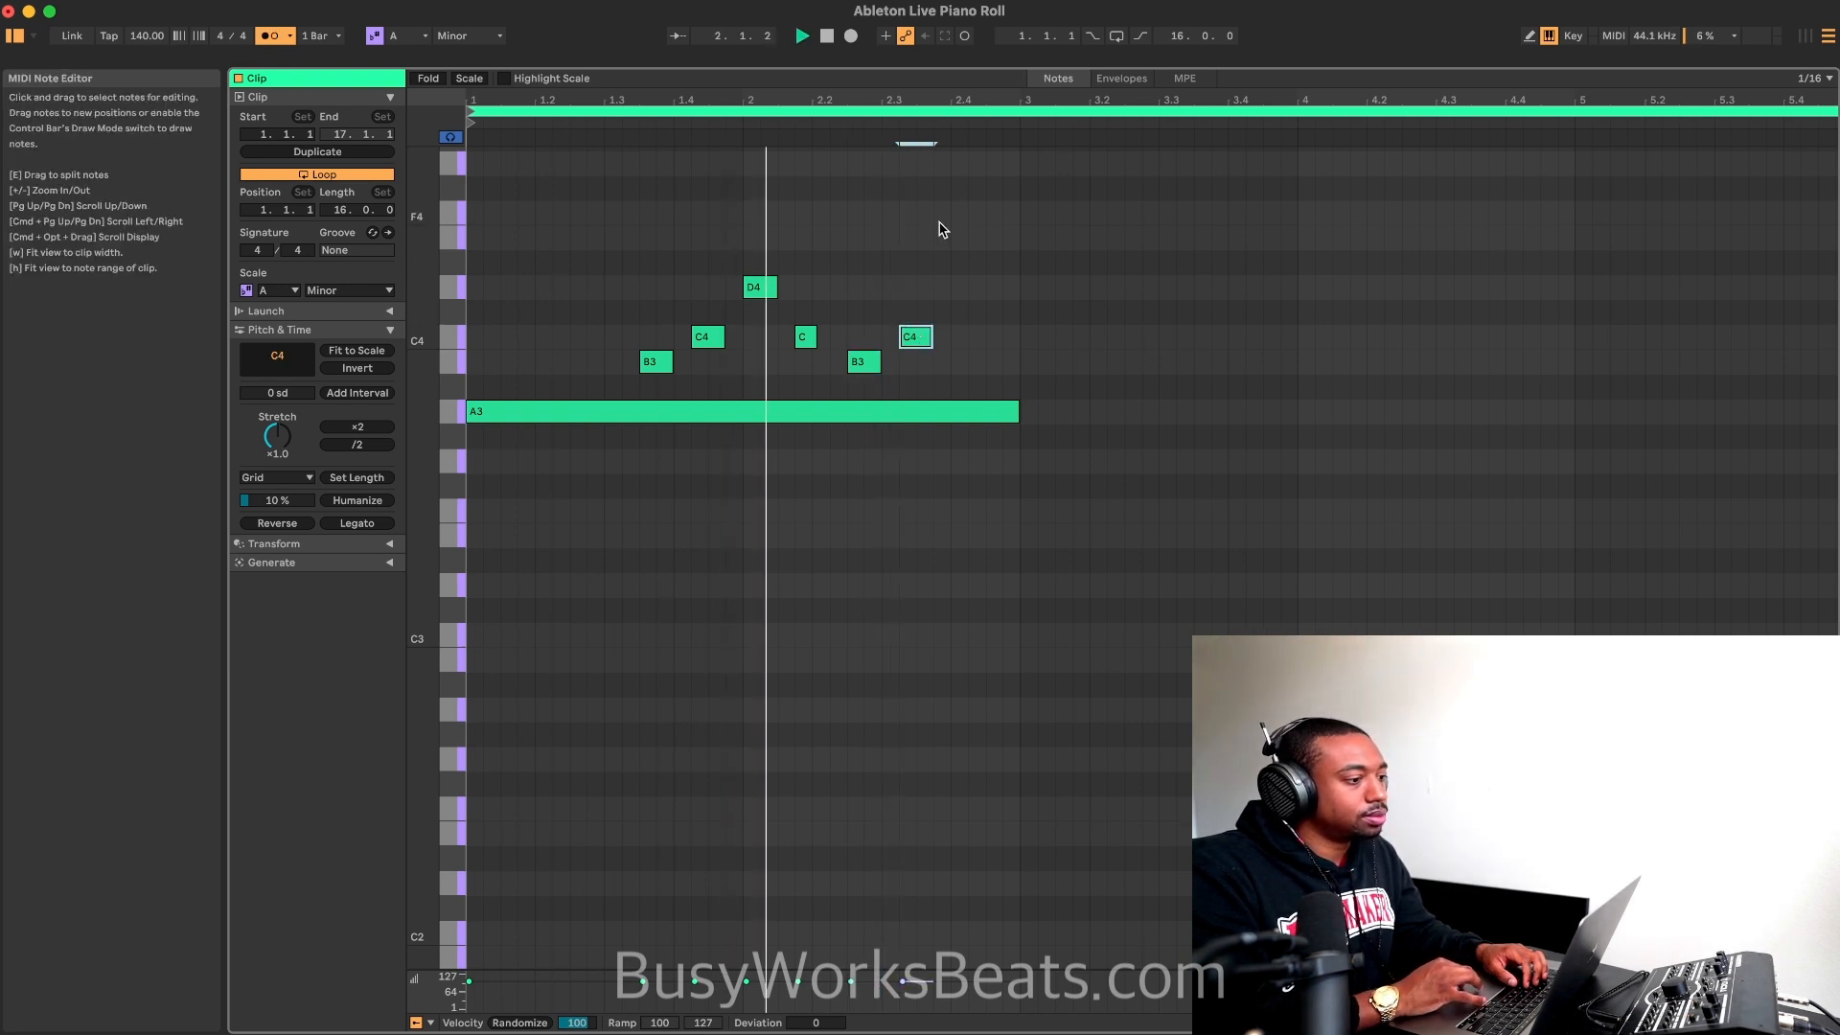
{"action": "key", "text": "space"}
{"action": "left_click_drag", "start_coordinate": [923, 343], "coordinate": [905, 343]}
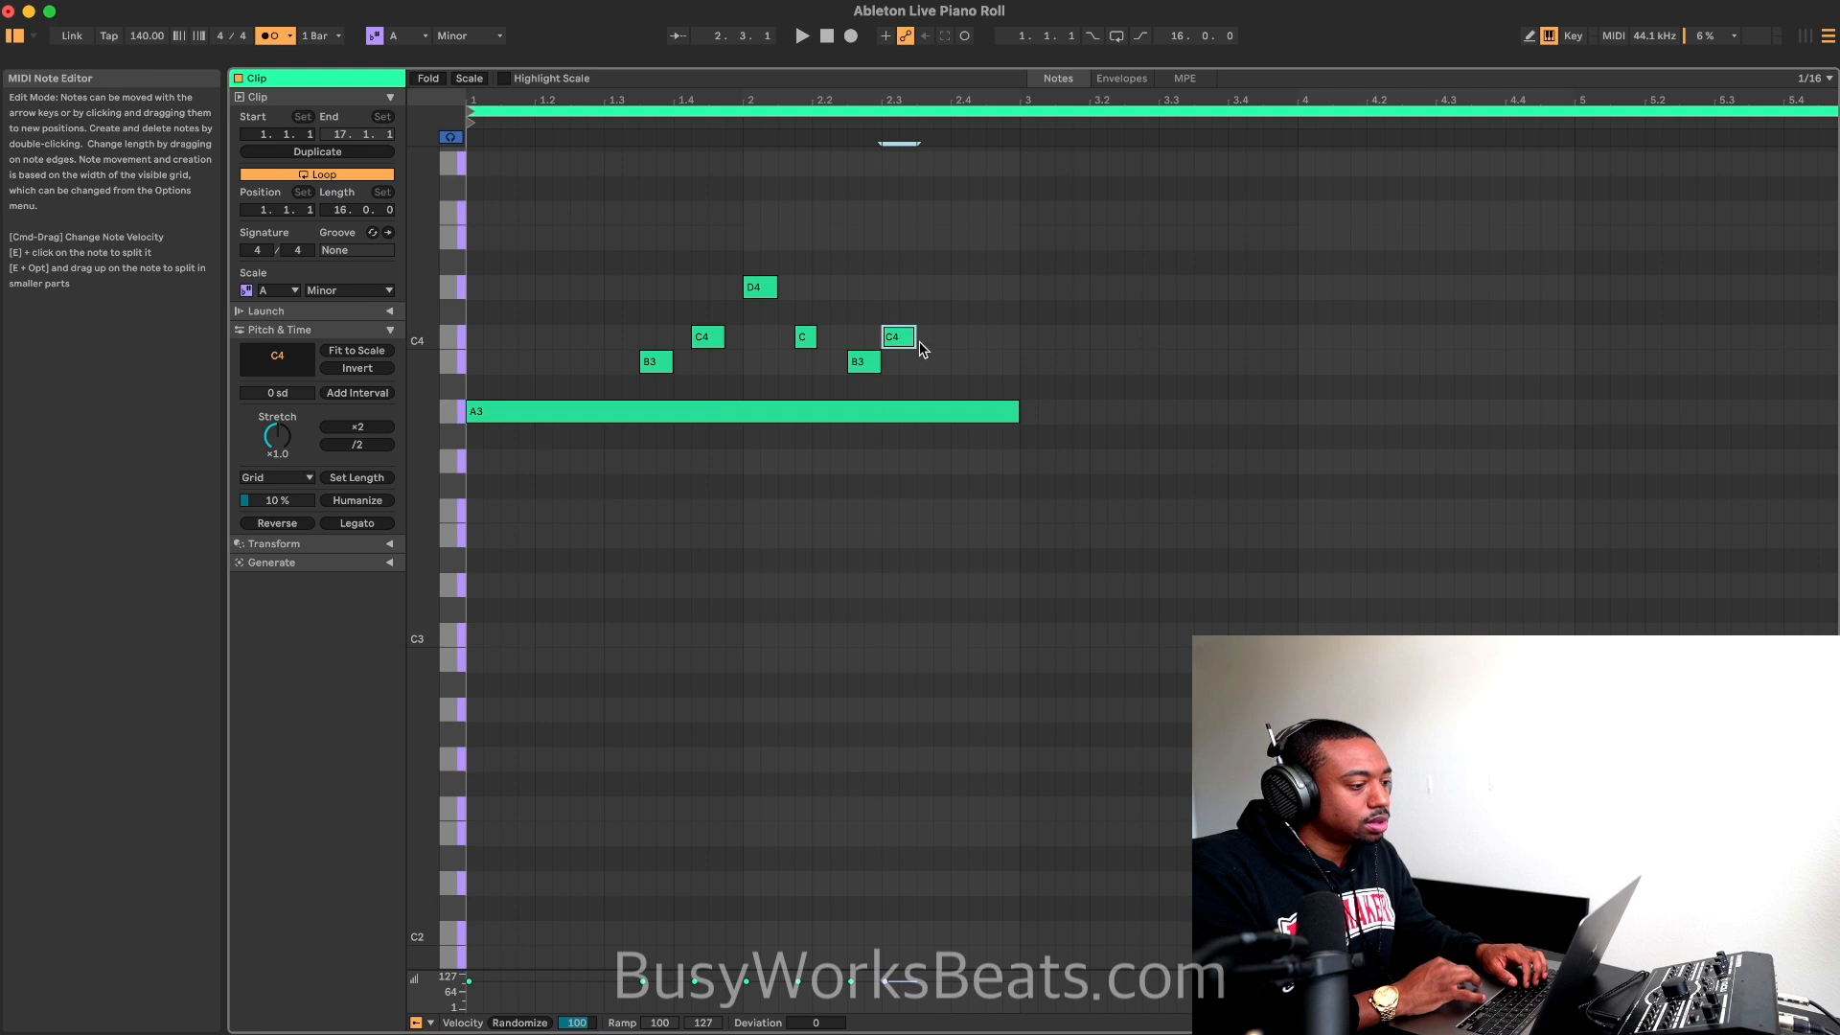
Step: Add a B3 note at 2.3.4 and lengthen it to an eighth note
{"action": "double_click", "coordinate": [925, 361]}
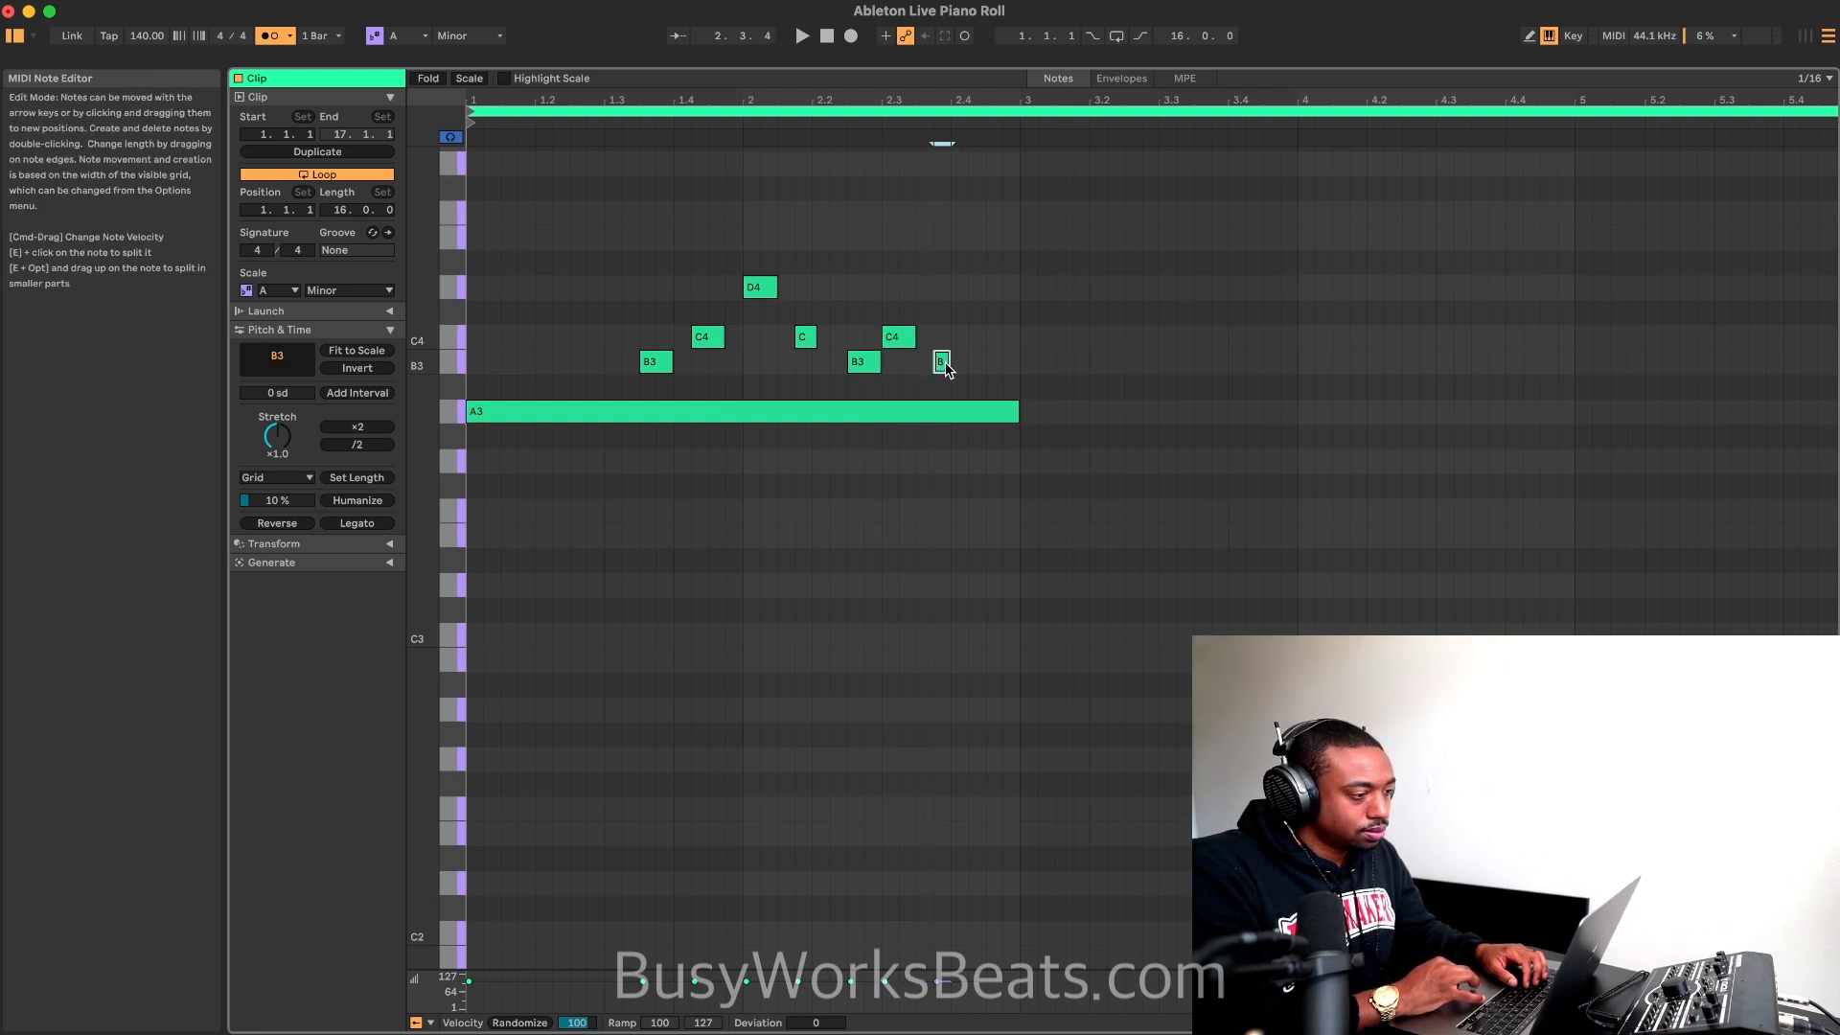
{"action": "key", "text": "space"}
{"action": "left_click_drag", "start_coordinate": [948, 362], "coordinate": [965, 361]}
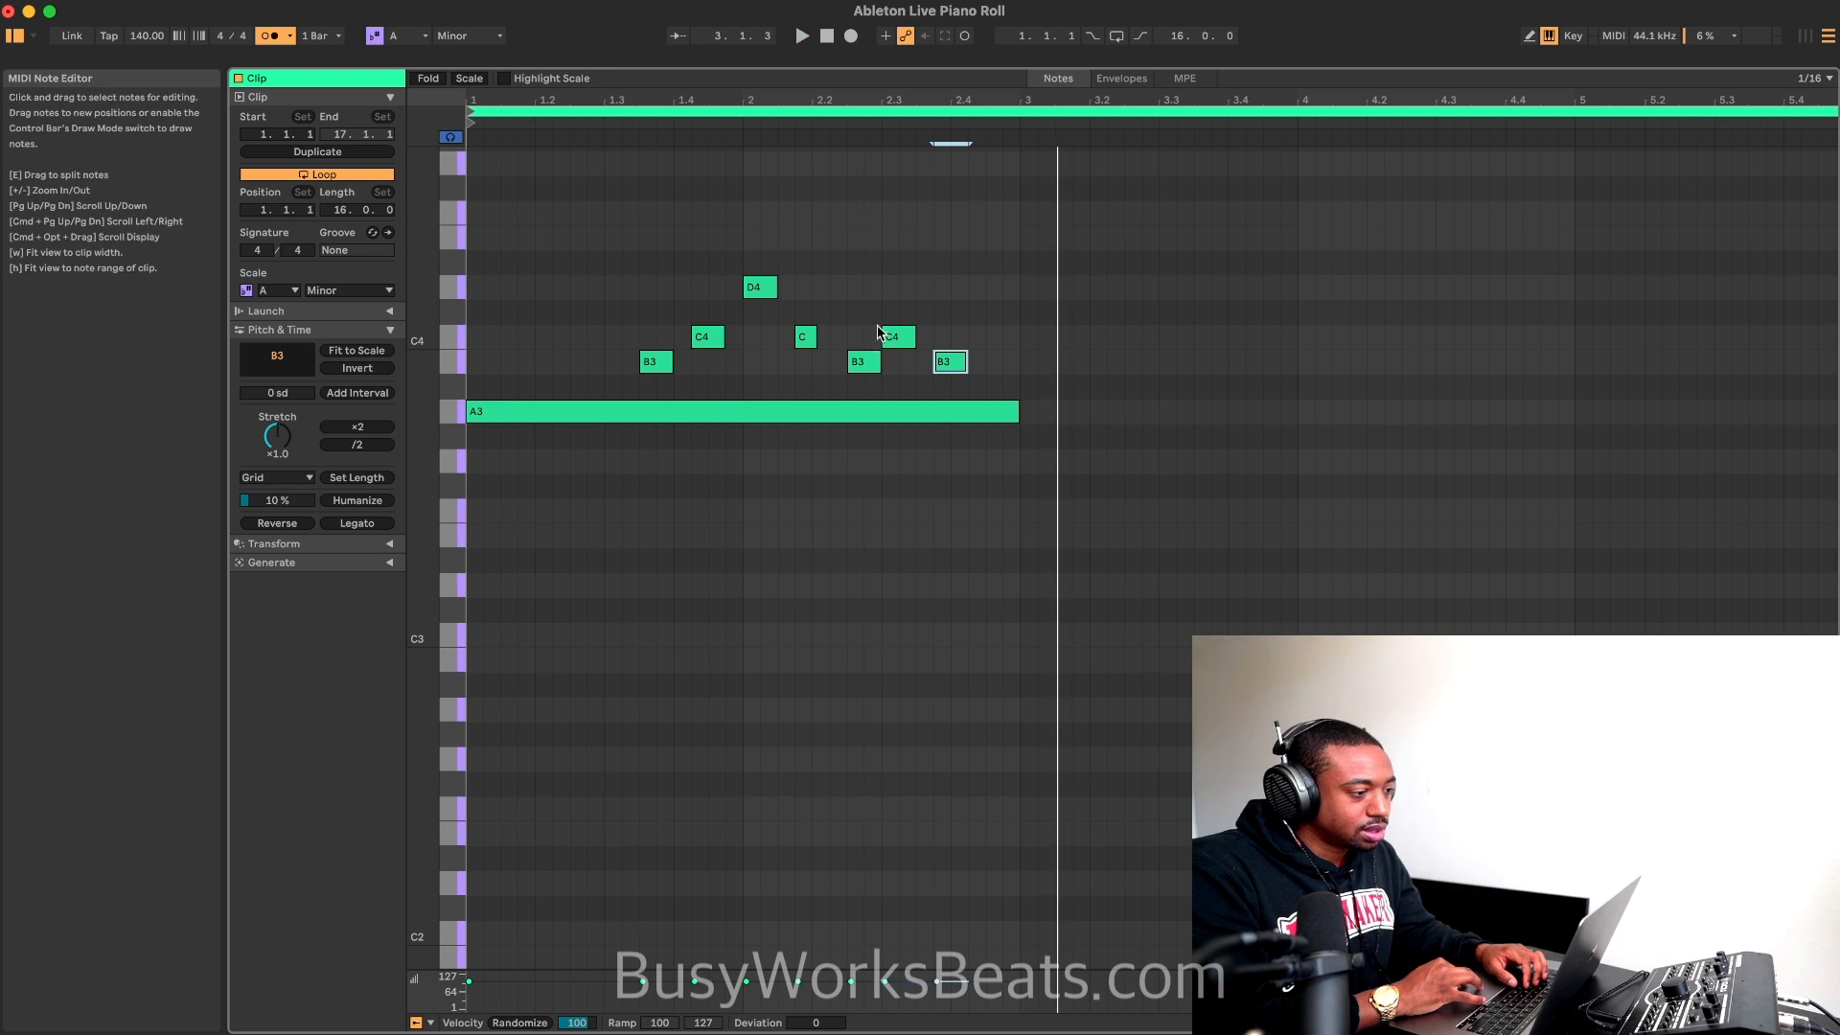
Step: Move the B3 note at 2.2.3 one sixteenth earlier to 2.2.2
{"action": "left_click_drag", "start_coordinate": [862, 362], "coordinate": [846, 364]}
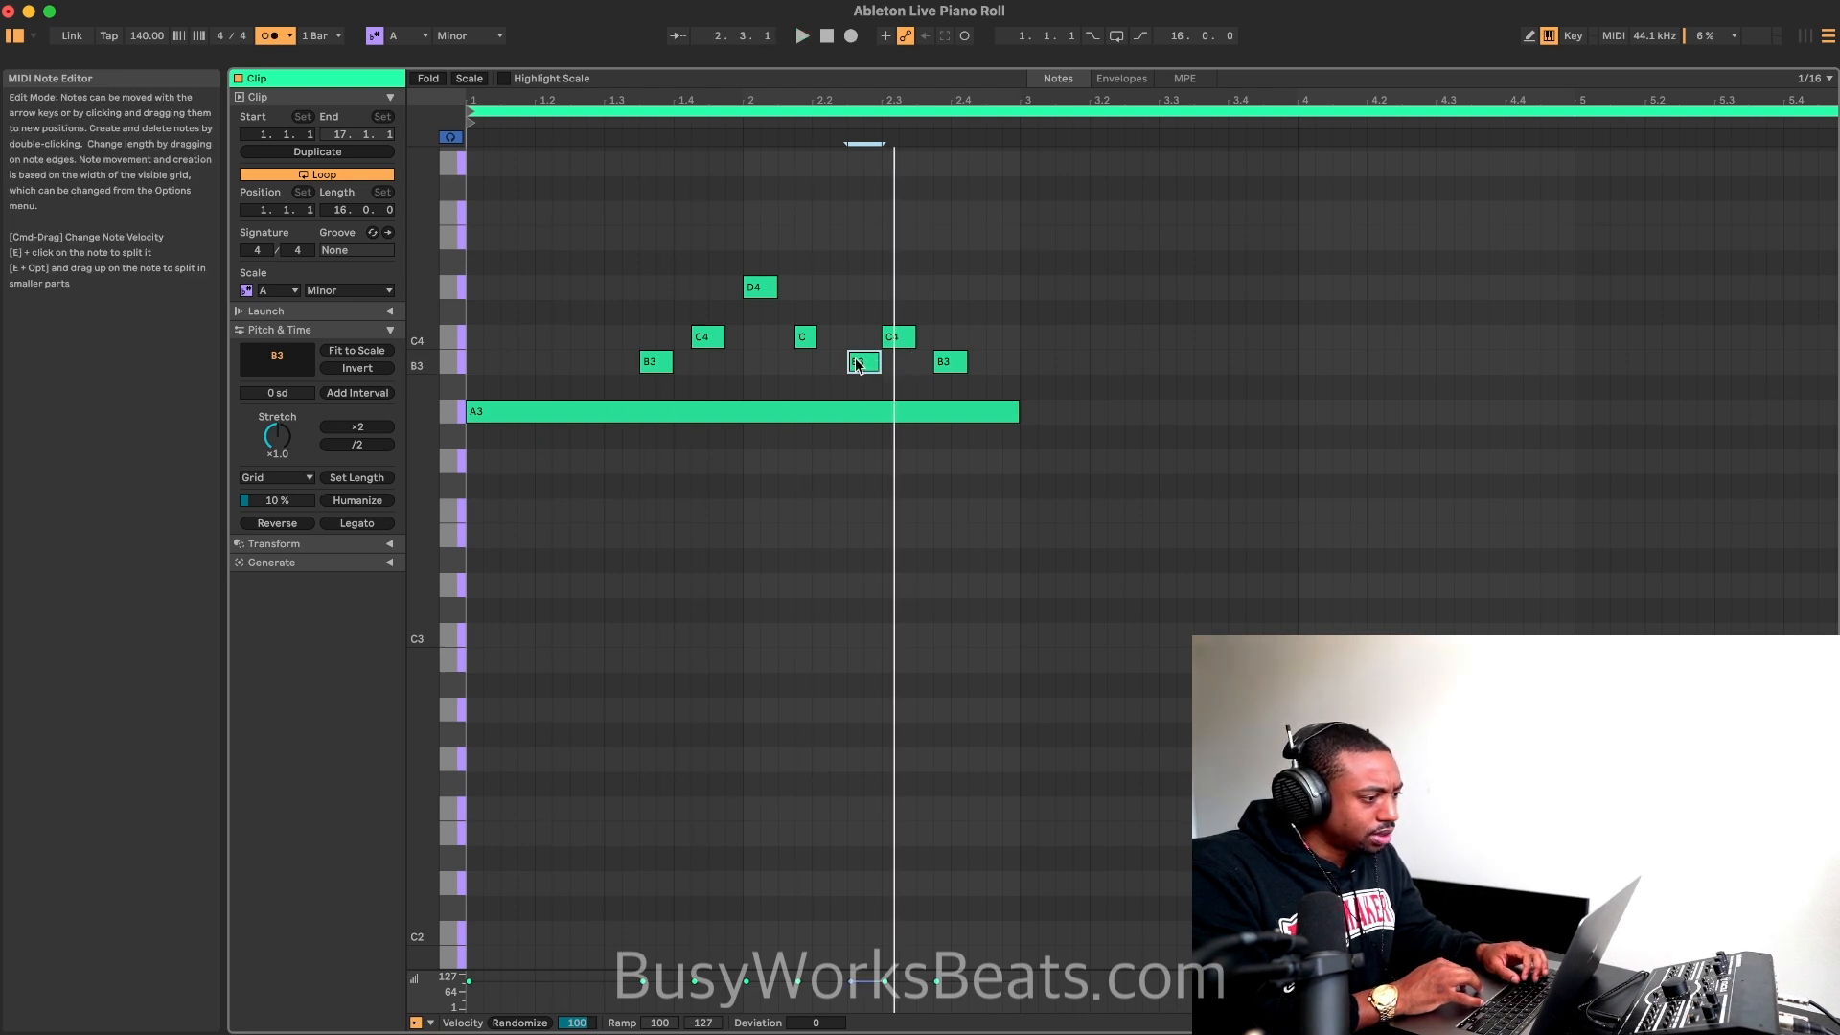
{"action": "key", "text": "Left"}
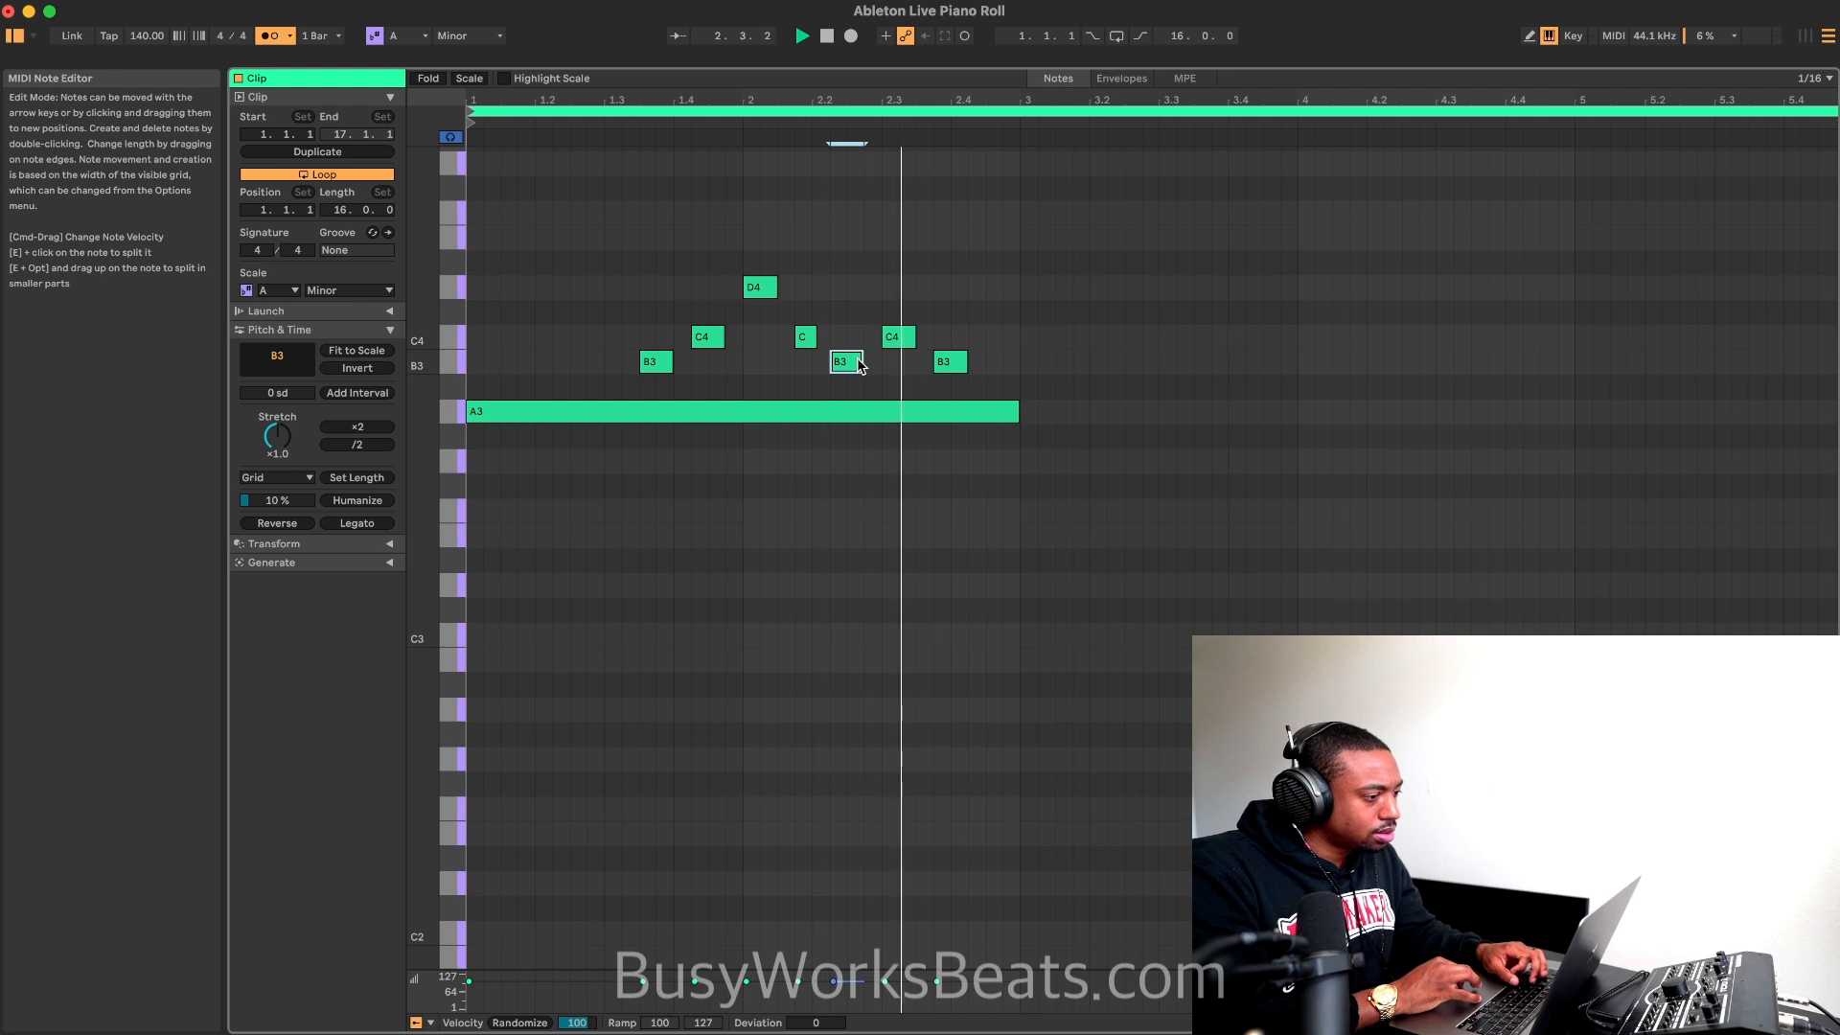
Step: Separate the last sixteenth of the two-bar A3 into its own note at 2.4.4 and play the clip
{"action": "left_click", "coordinate": [1003, 397]}
{"action": "key", "text": "space"}
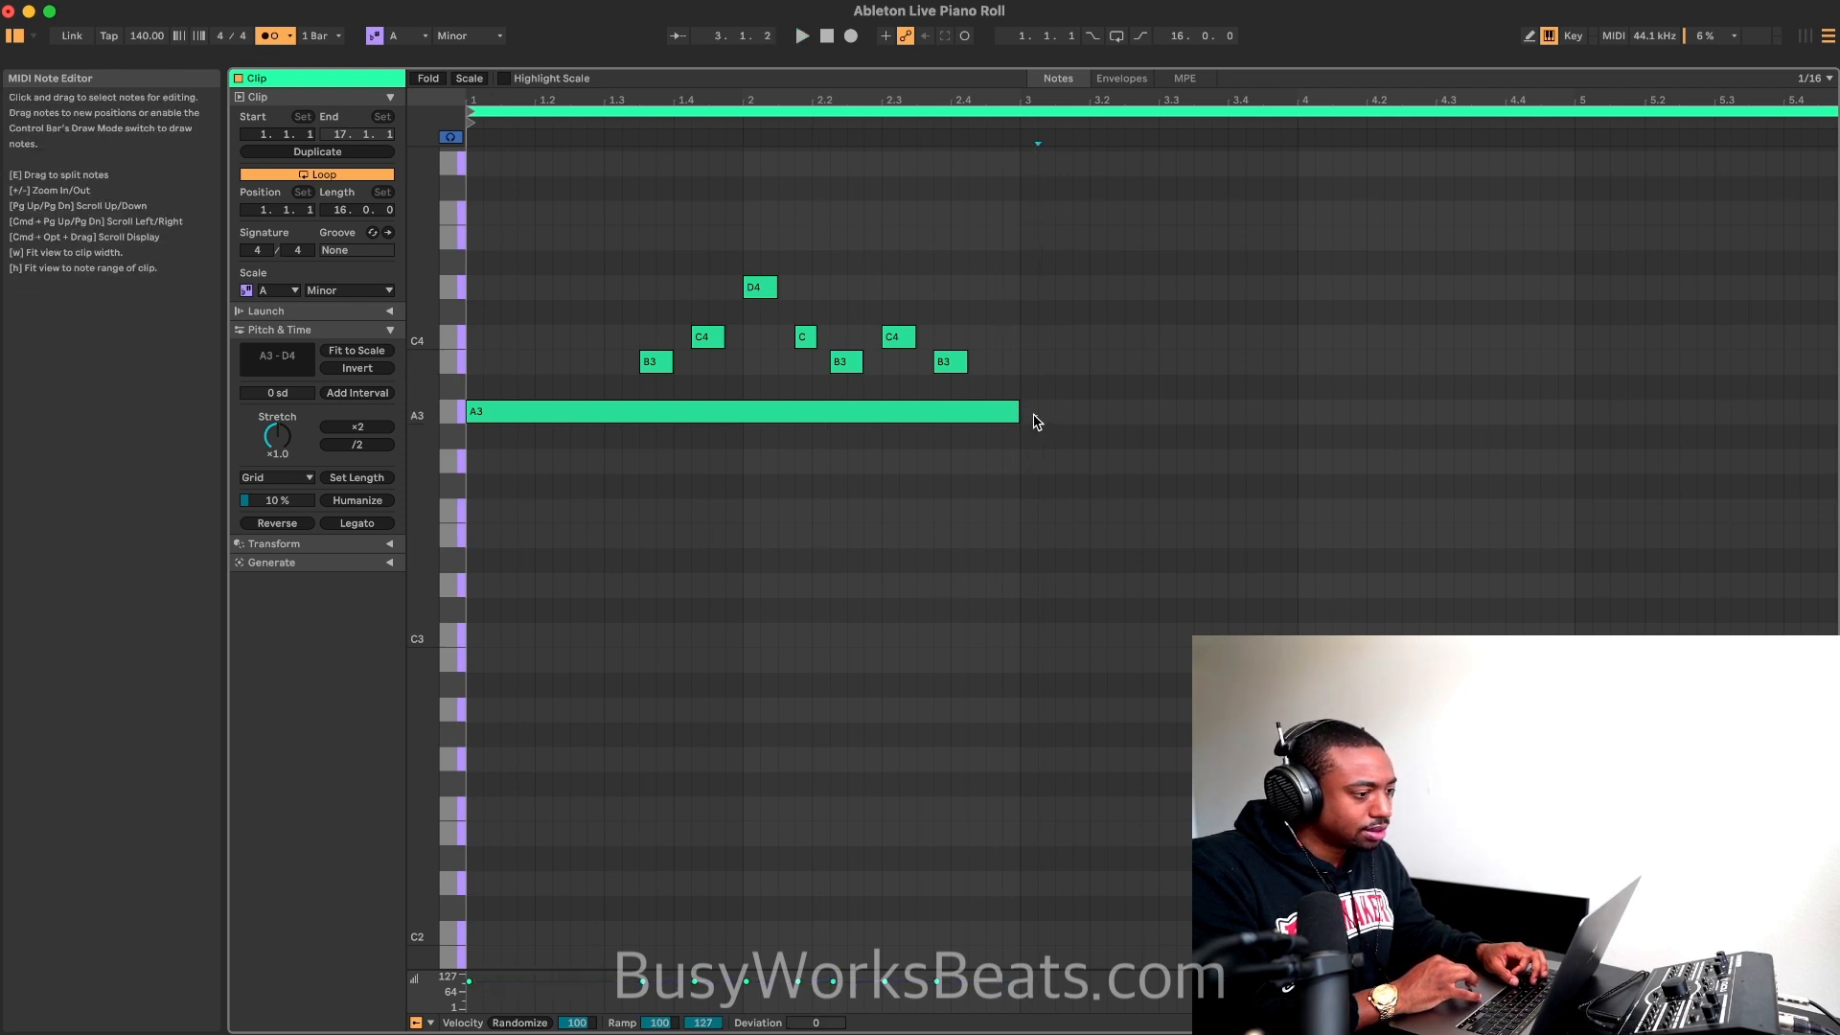
{"action": "key", "text": "super+e"}
{"action": "key", "text": "space"}
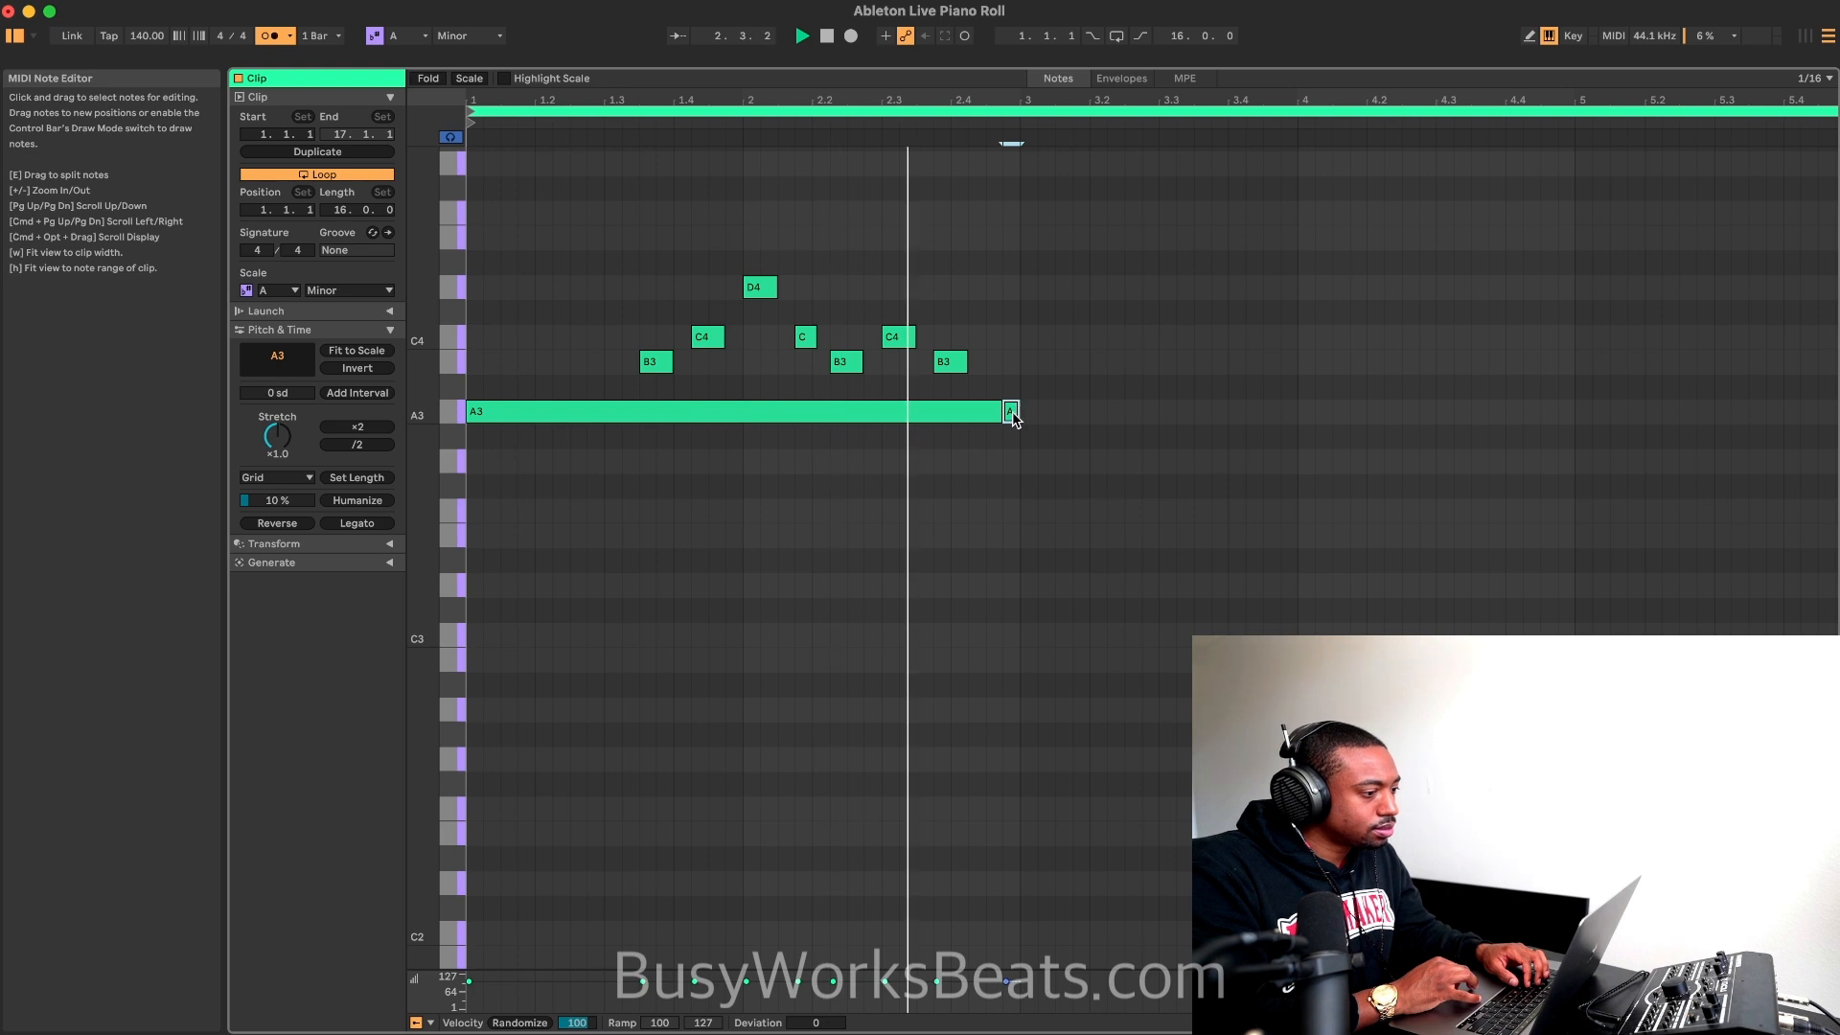
{"action": "key", "text": "space"}
Step: Try shifting the B3 note at 2.2.2 slightly later on a 1/16 triplet grid, and restore its position and the 1/16 grid
{"action": "left_click", "coordinate": [844, 369]}
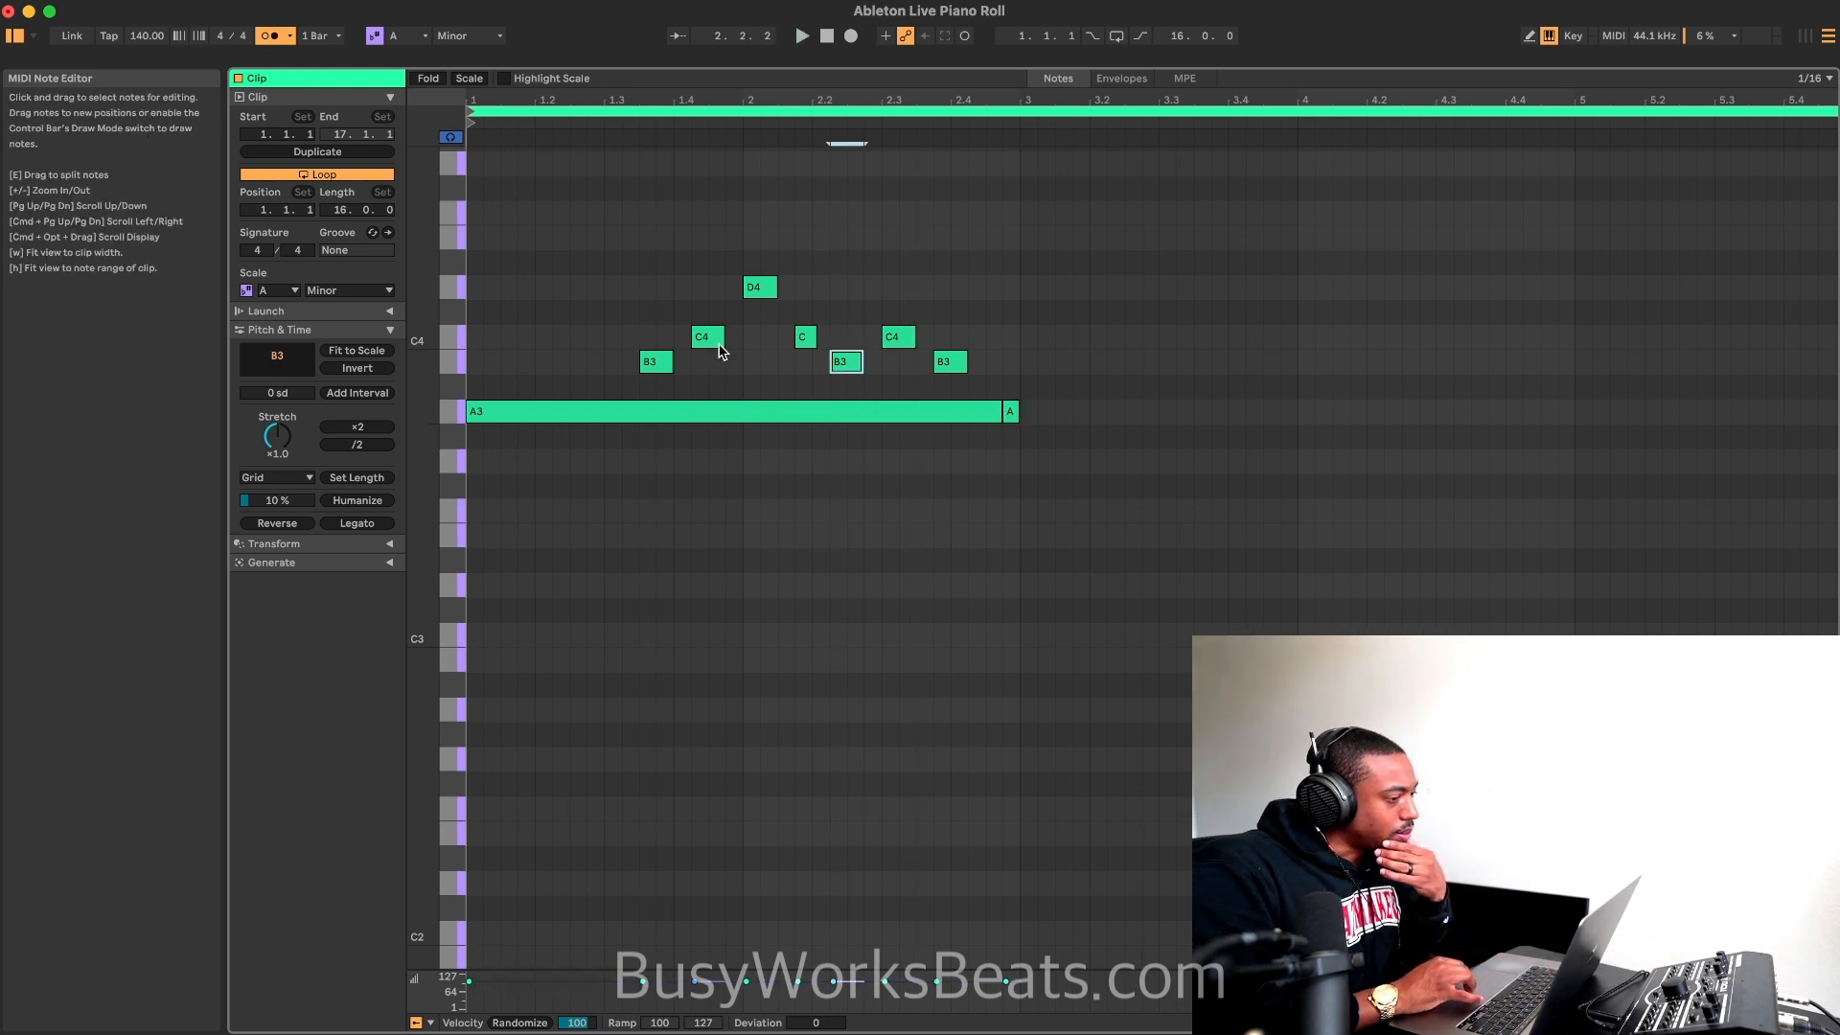
{"action": "right_click", "coordinate": [735, 373]}
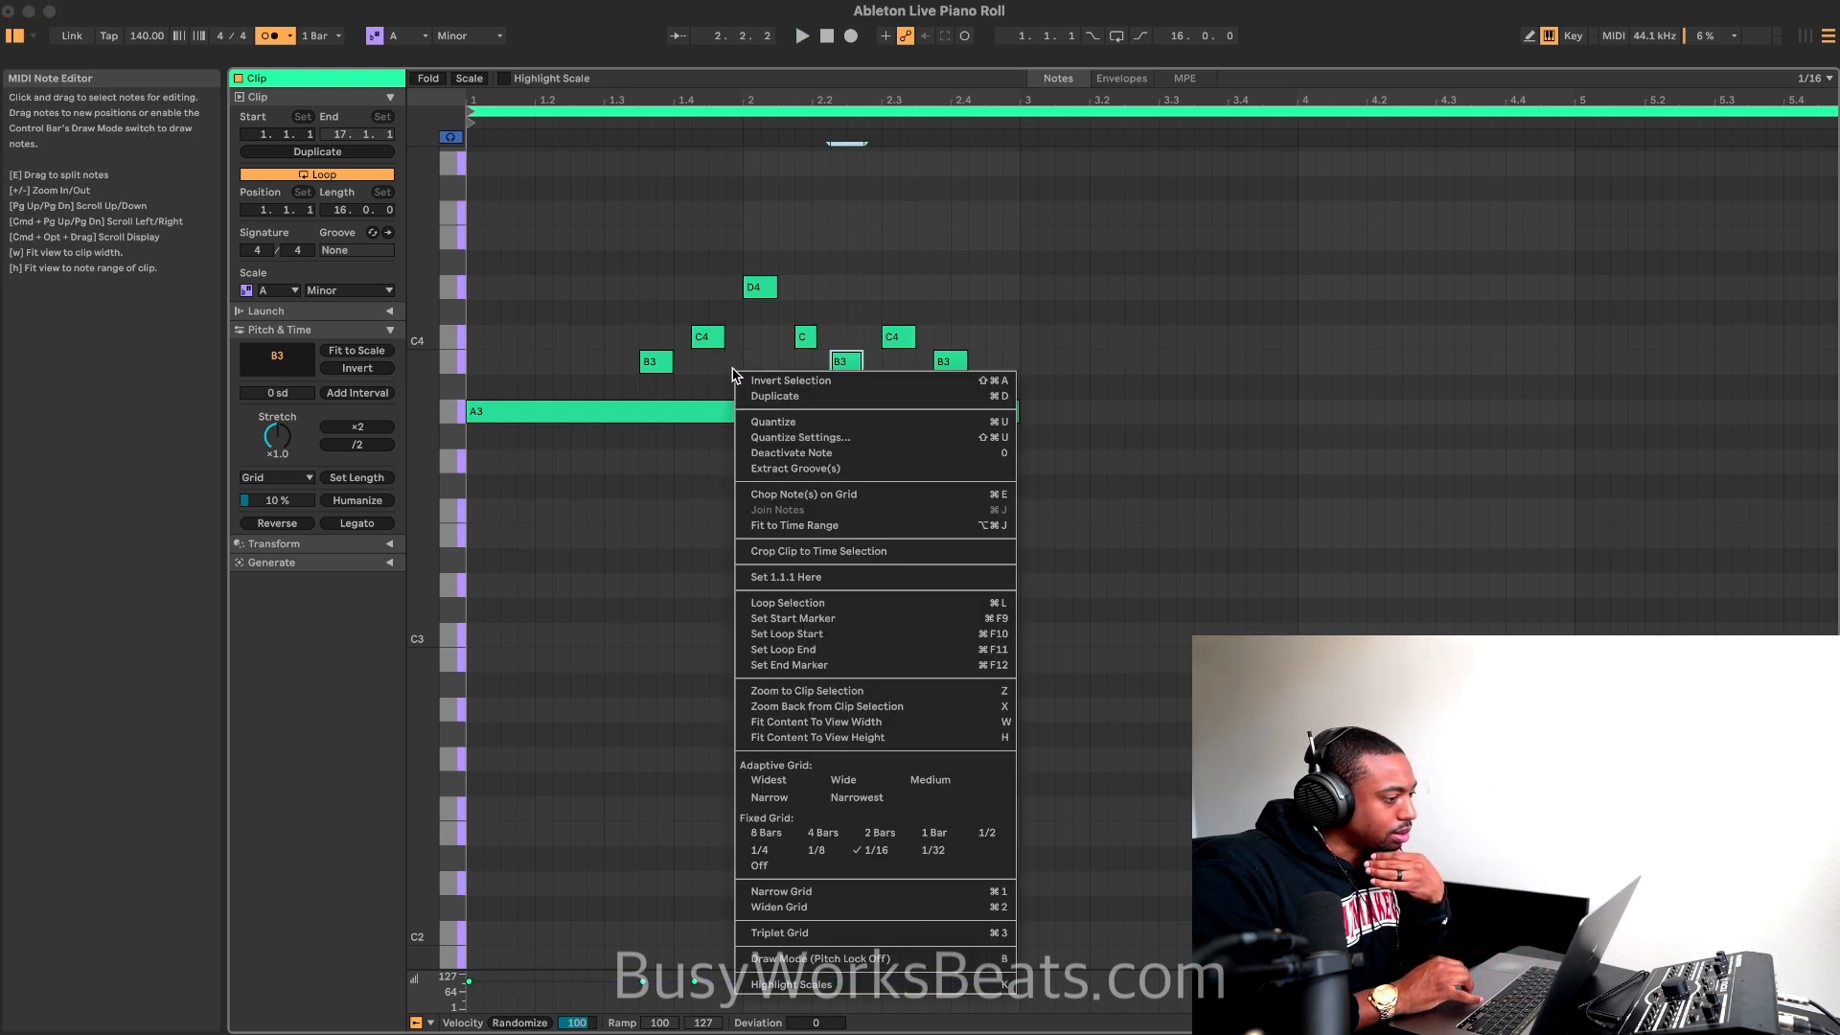
{"action": "left_click", "coordinate": [829, 931]}
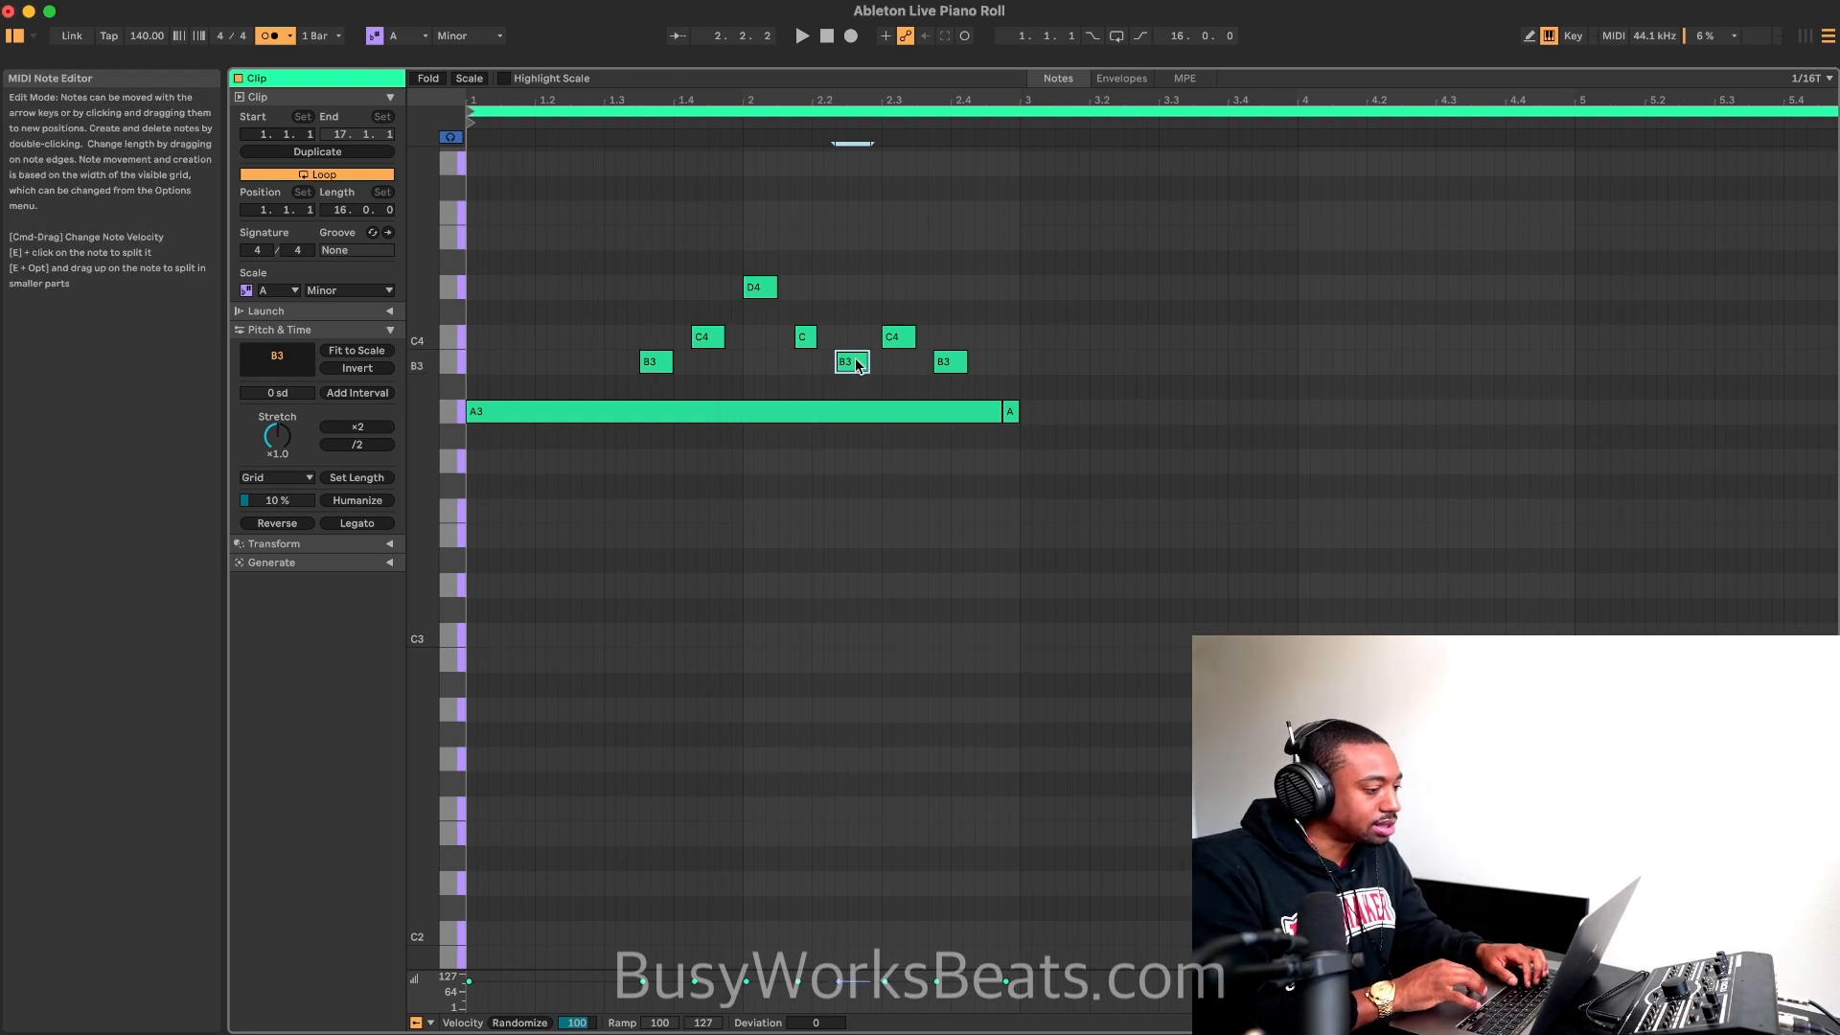
{"action": "key", "text": "space"}
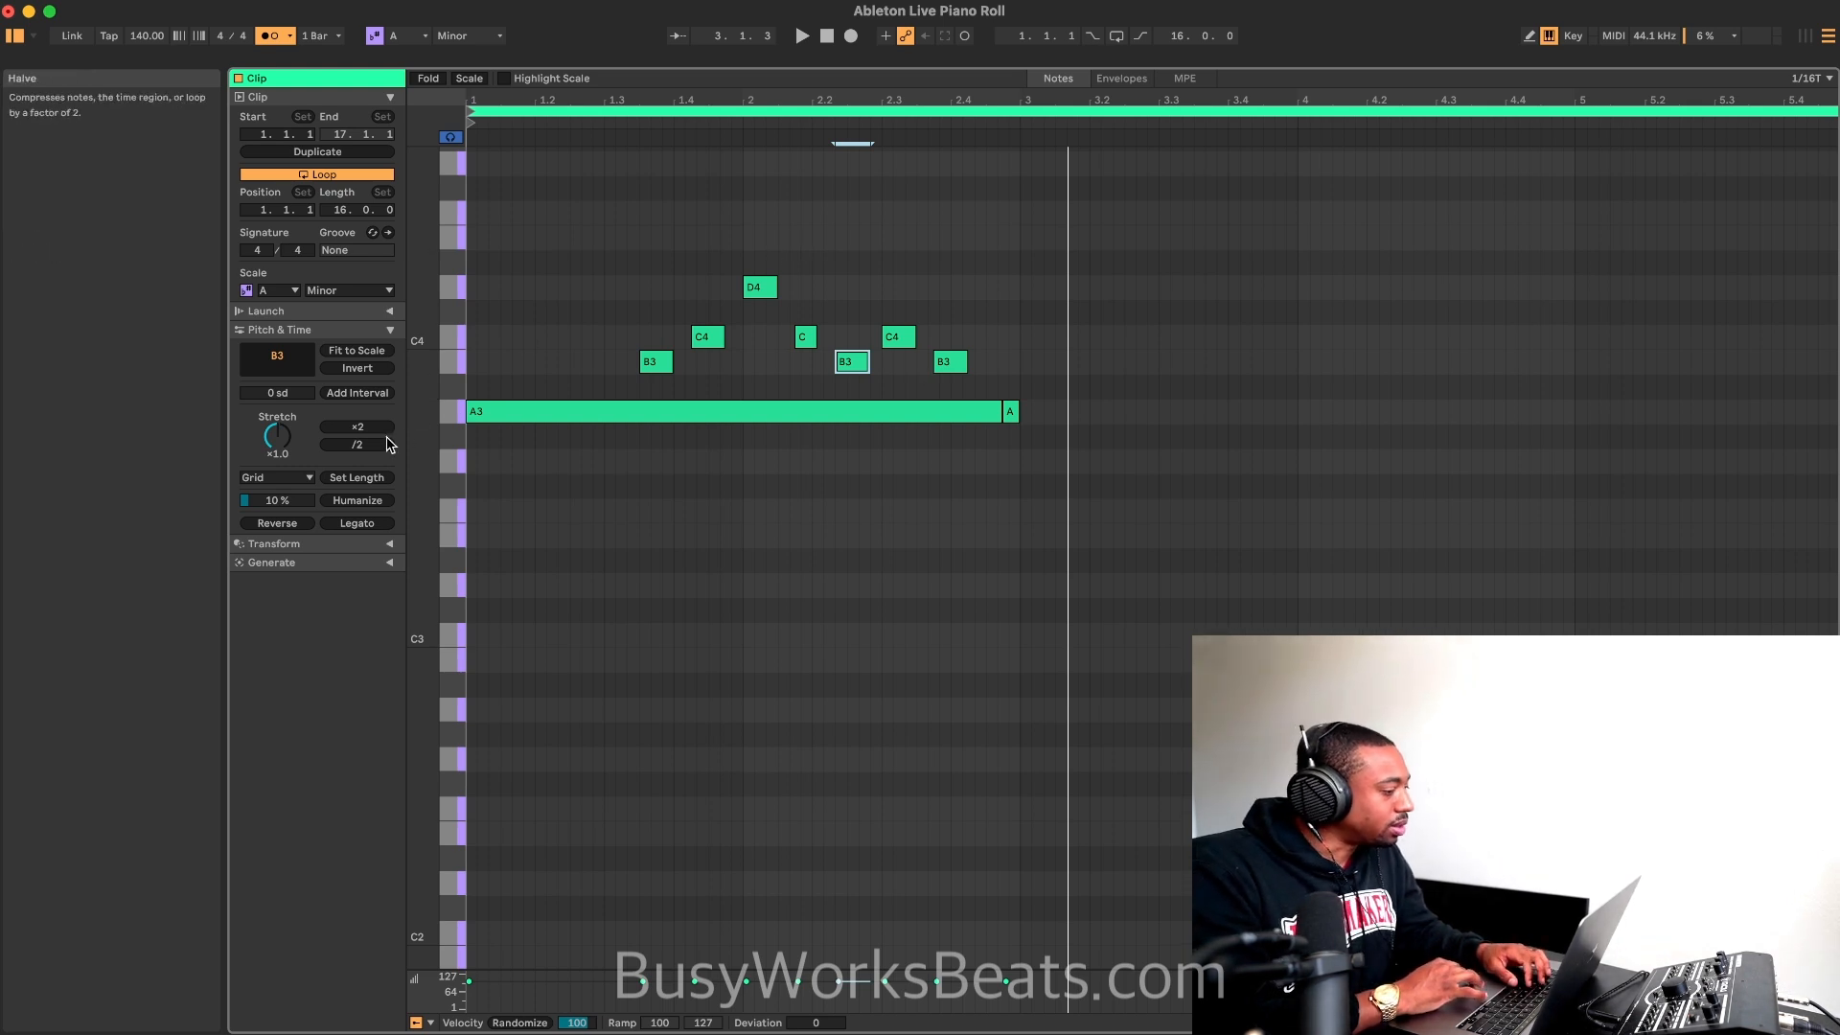
{"action": "key", "text": "space"}
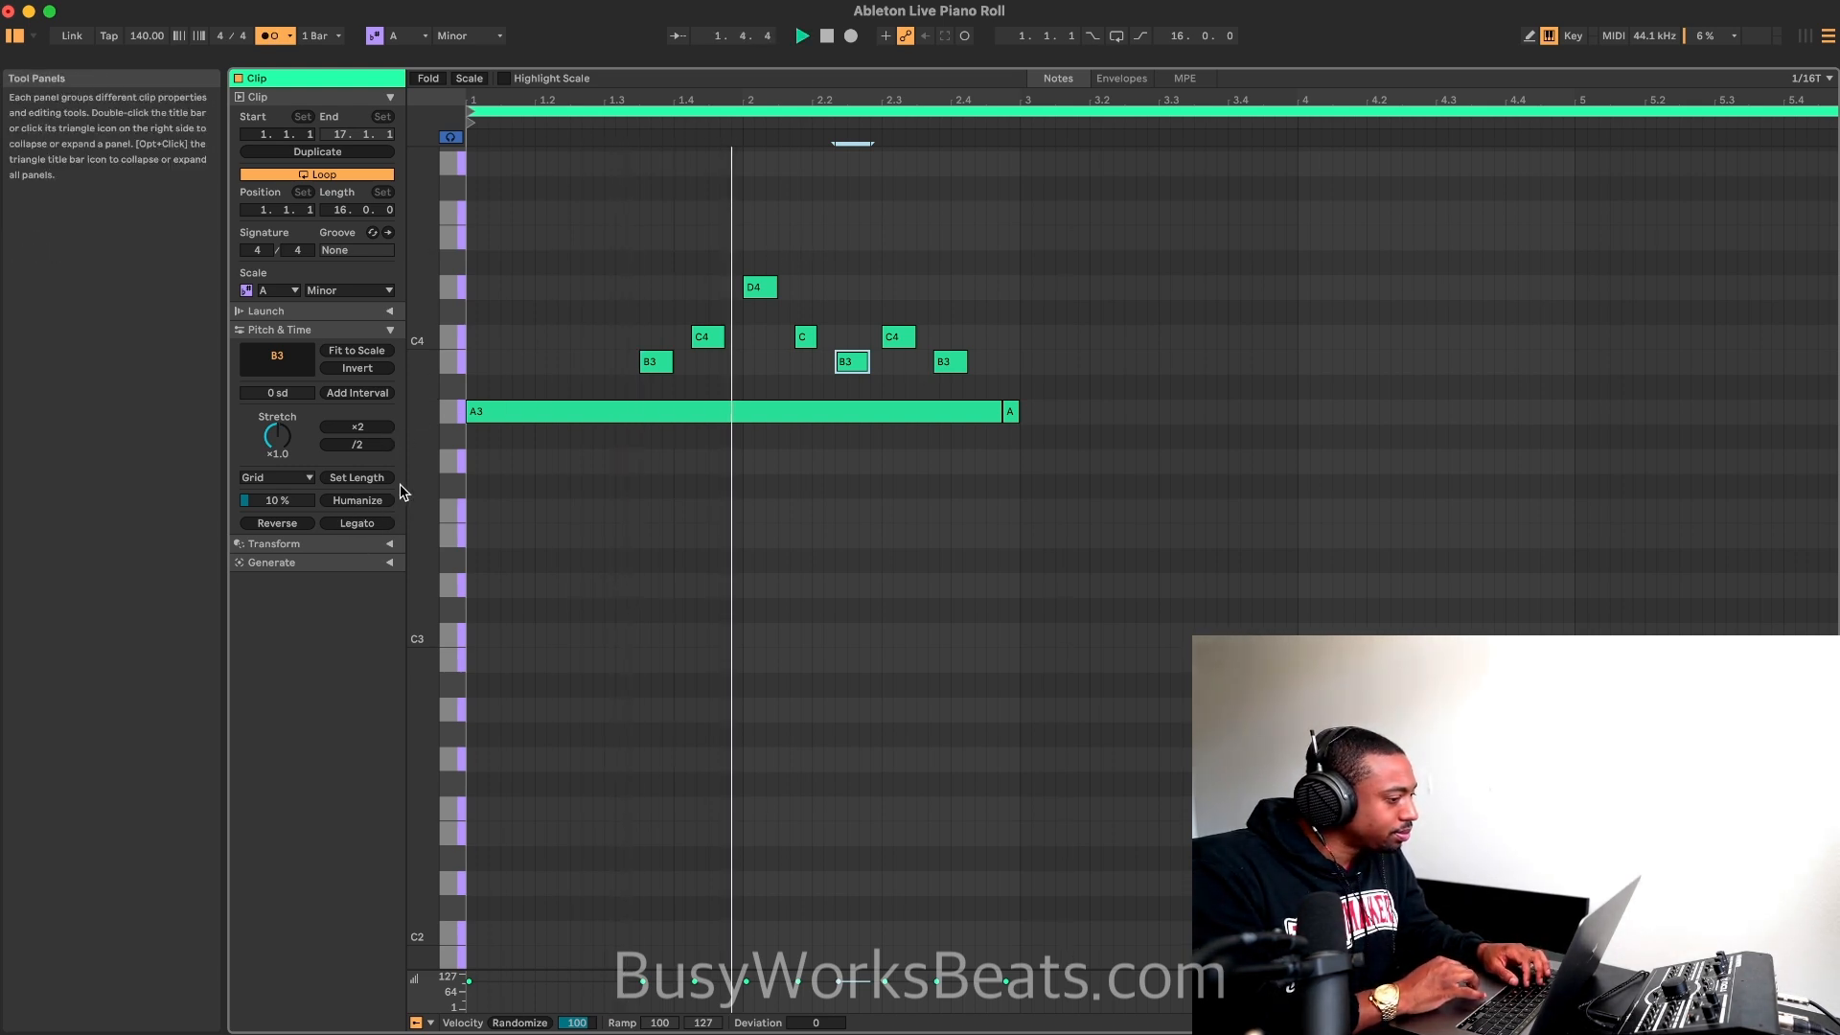
{"action": "key", "text": "space"}
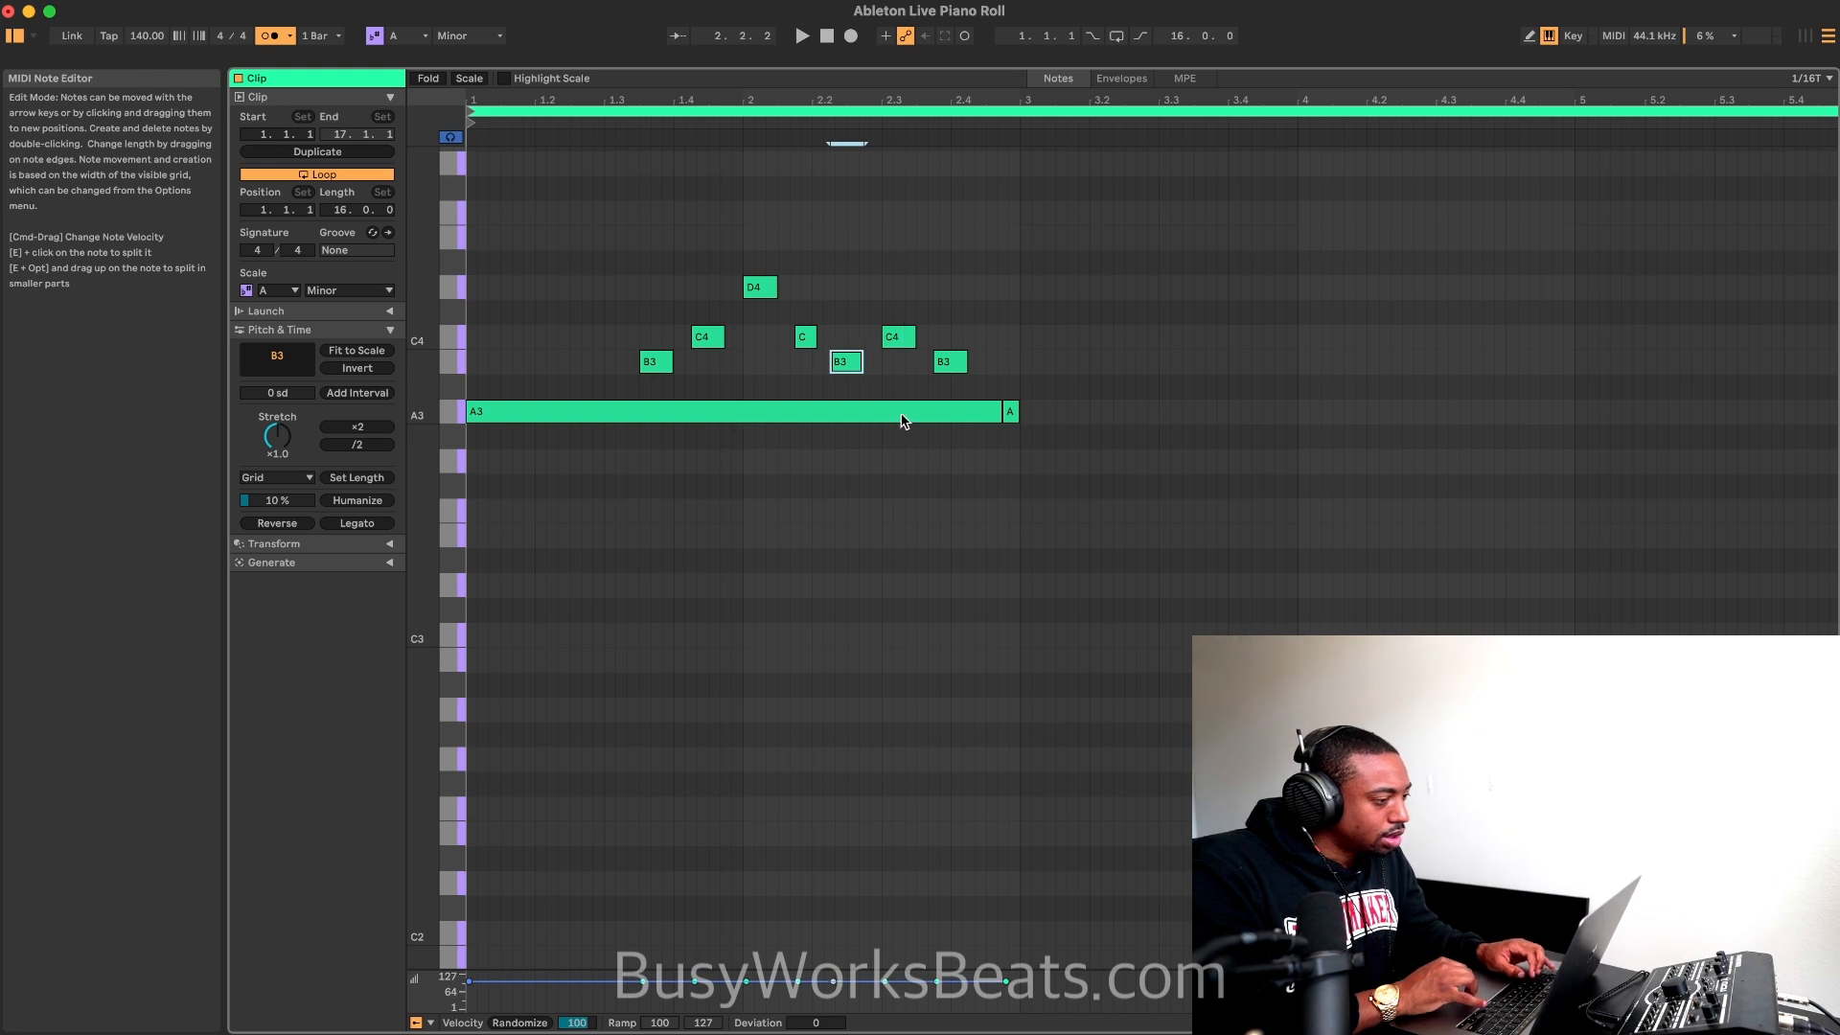
{"action": "right_click", "coordinate": [854, 449]}
{"action": "left_click", "coordinate": [918, 1004]}
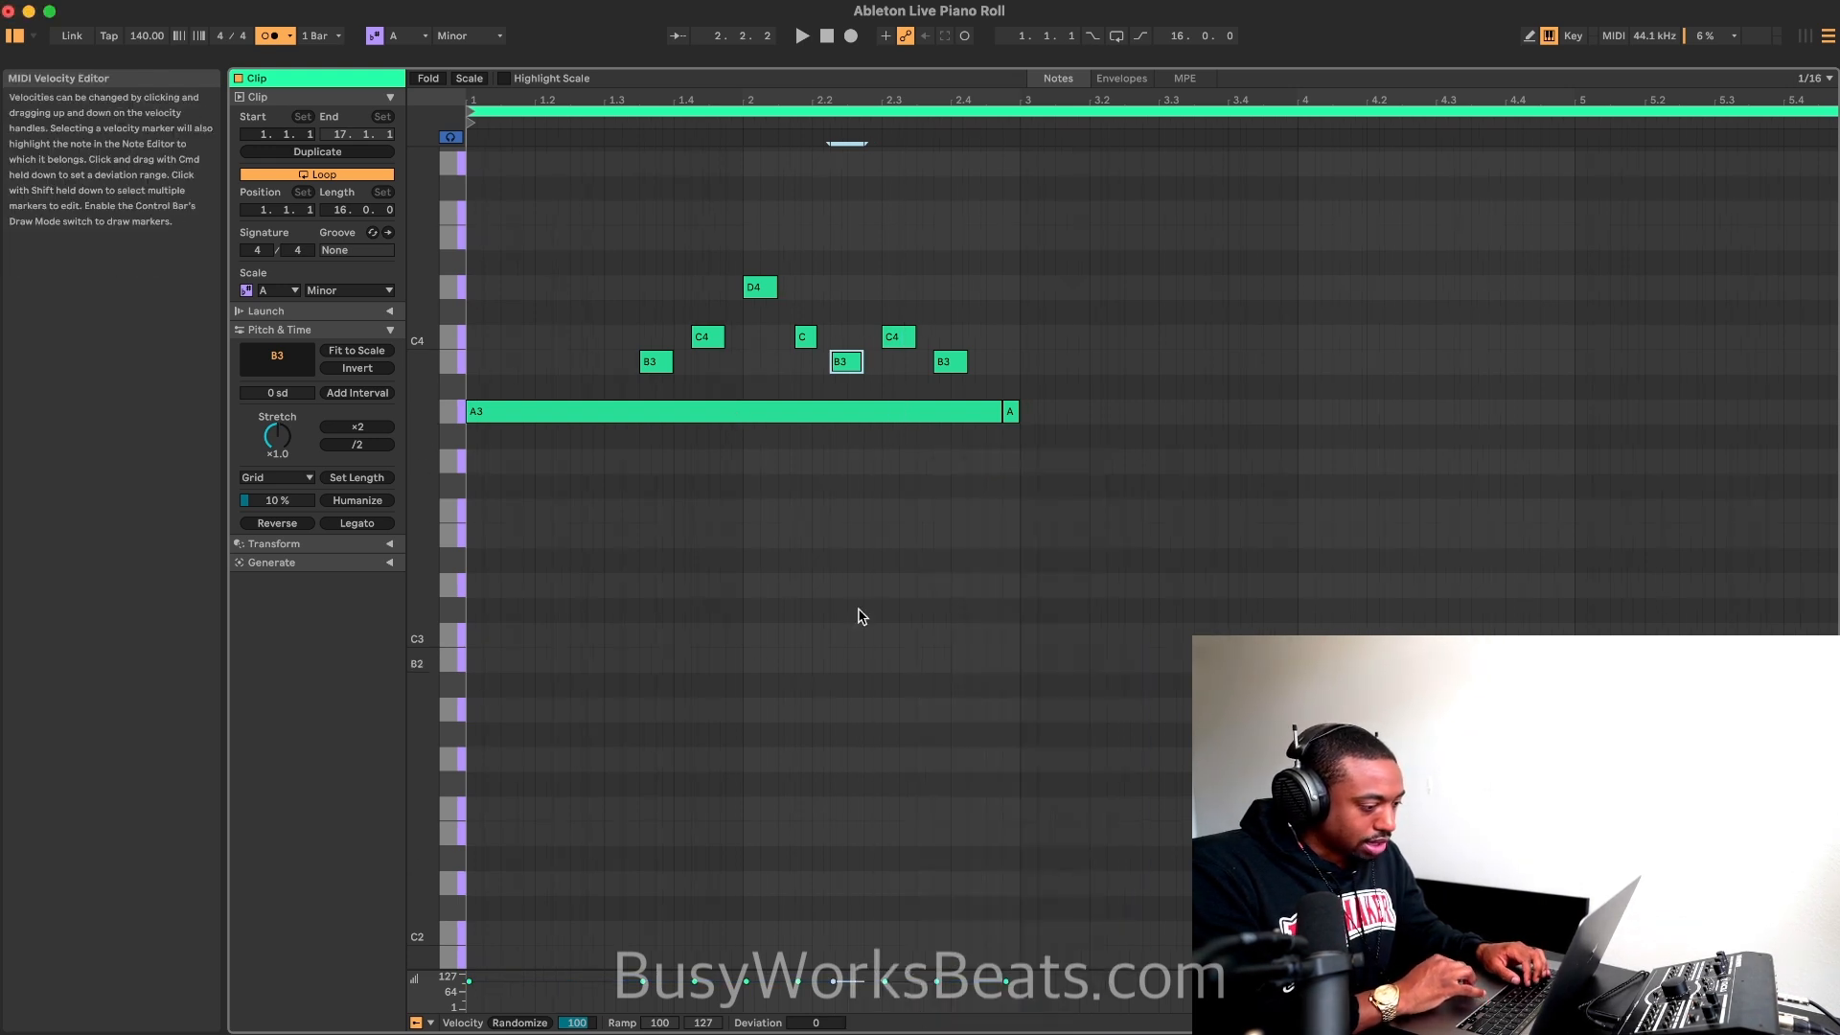
Step: Set the fixed grid to 1/32, nudge the B3 near 2.2.2 slightly later and move the preceding C4 one thirty-second earlier
{"action": "right_click", "coordinate": [832, 450]}
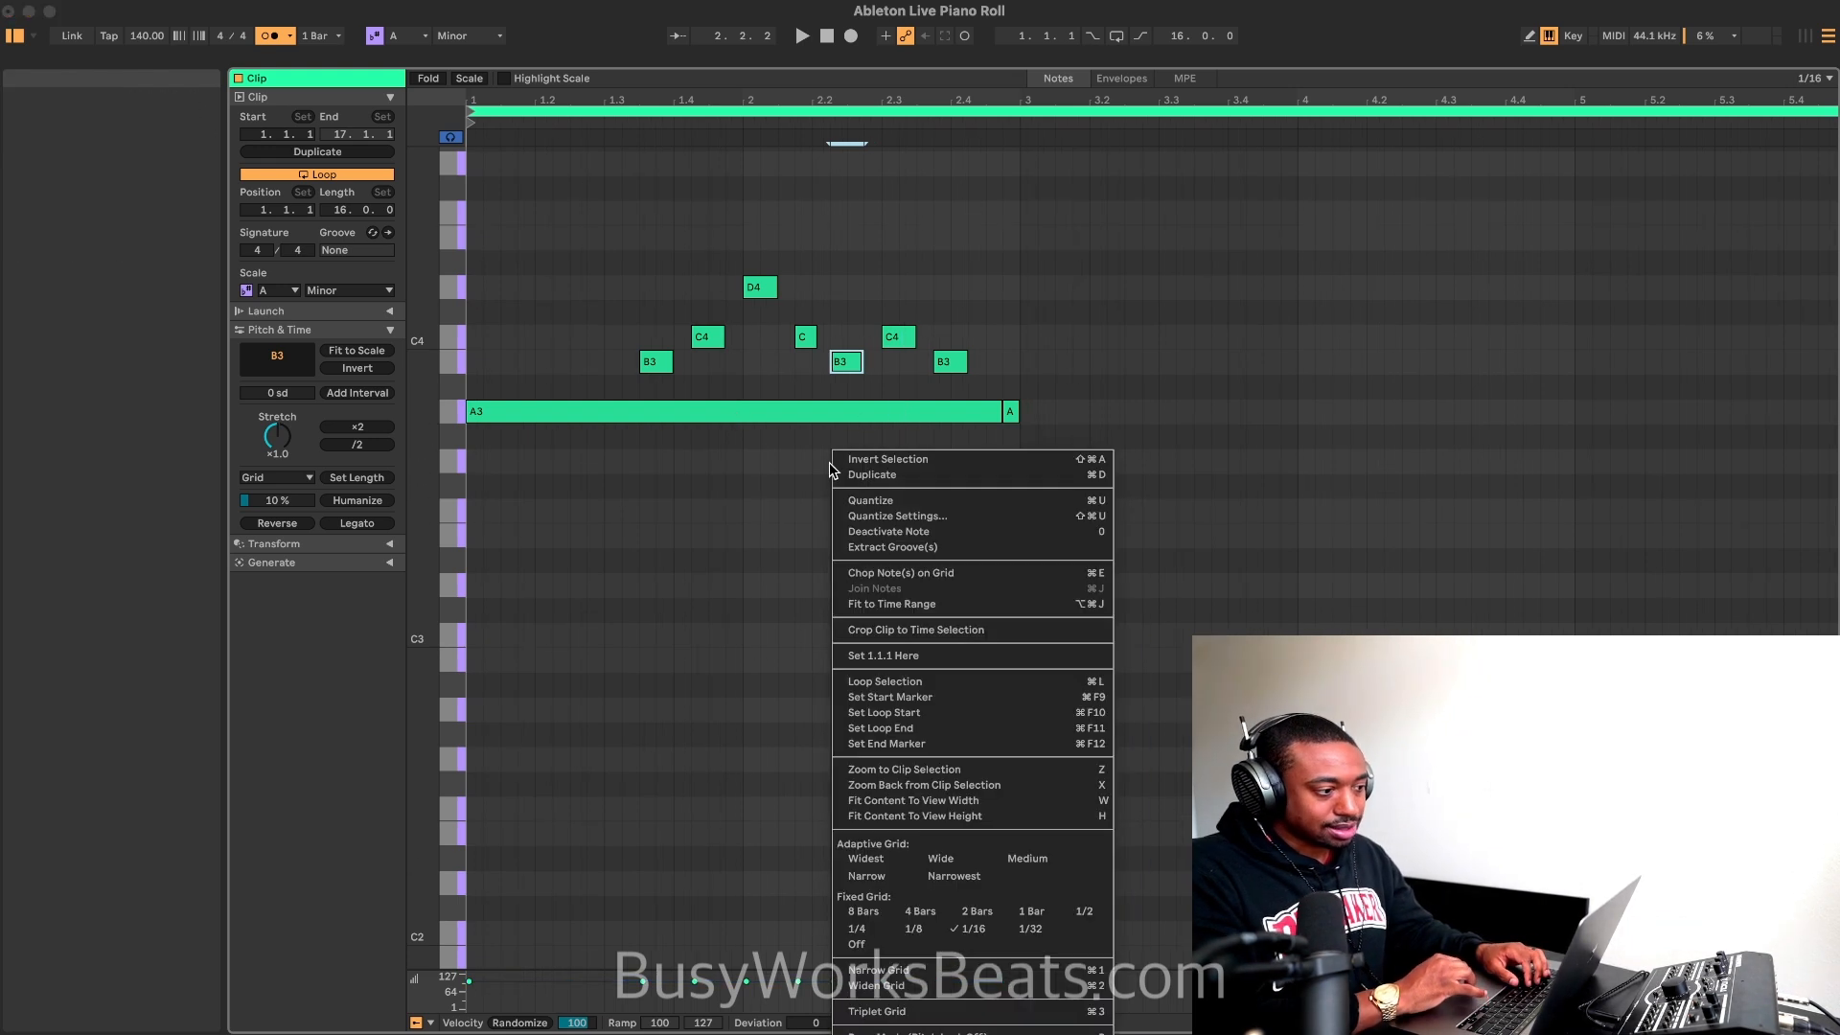
{"action": "left_click", "coordinate": [1029, 930]}
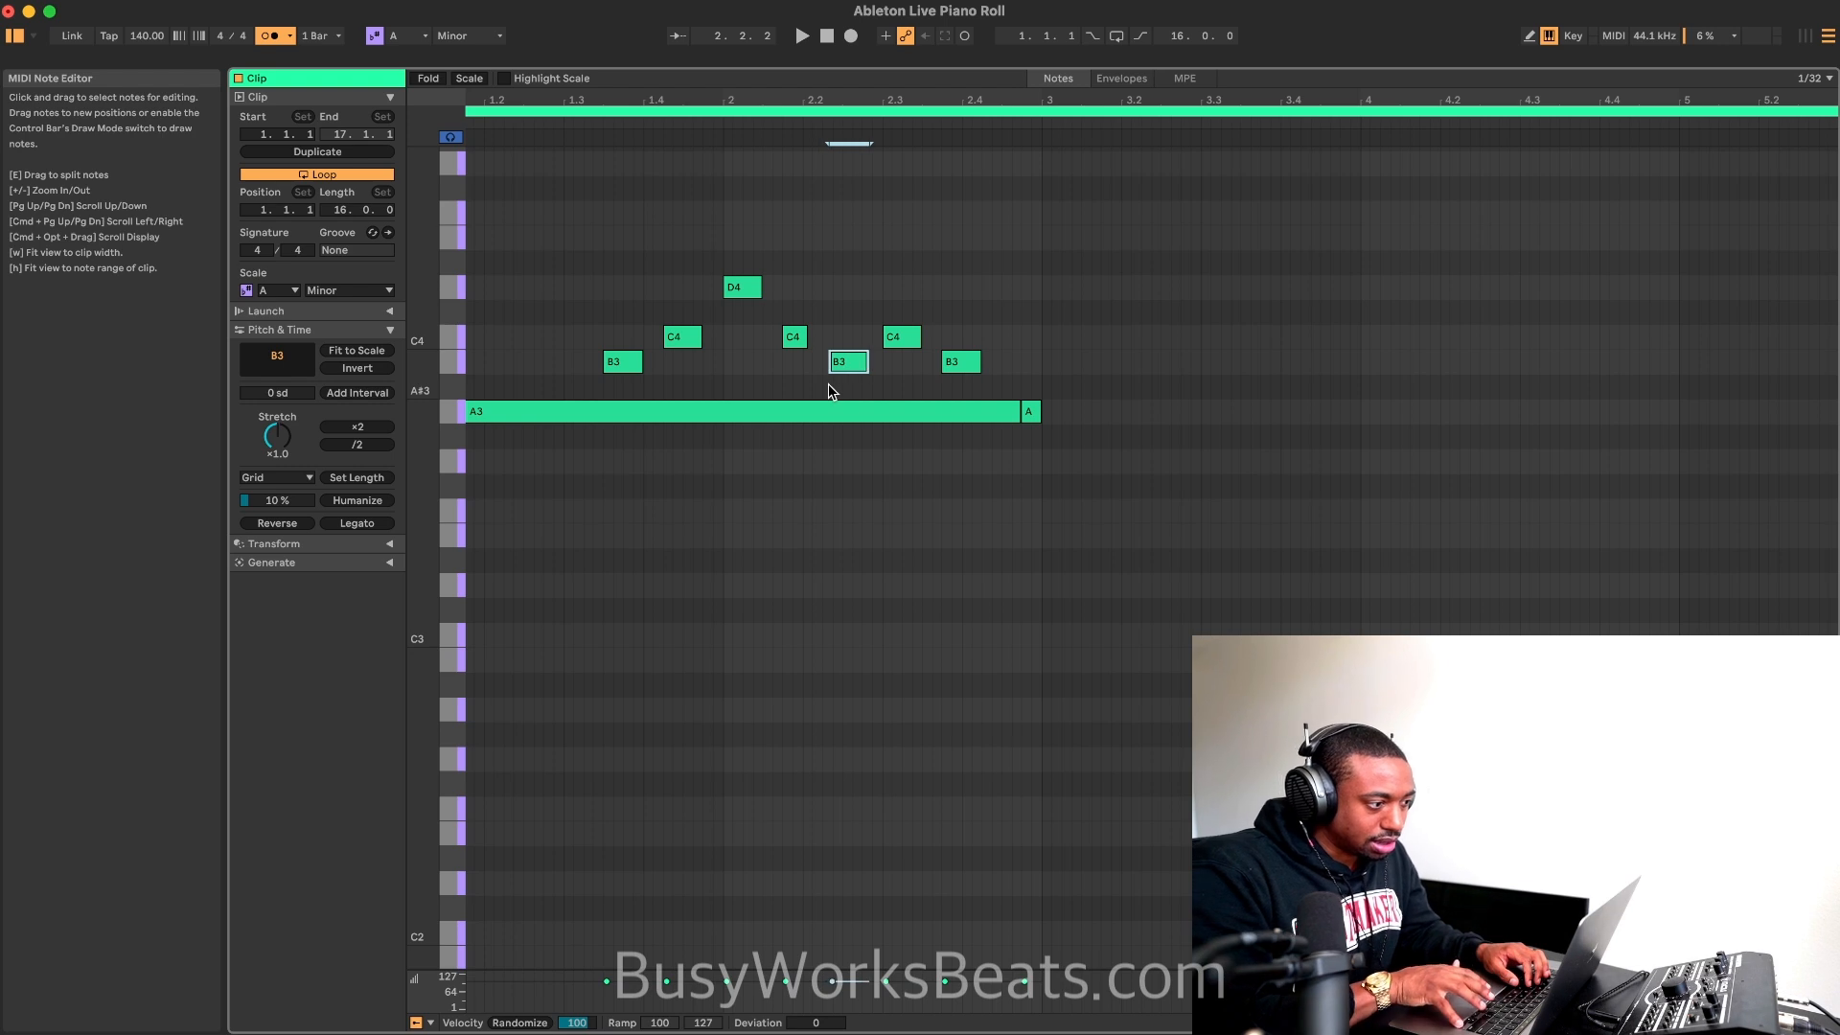
{"action": "key", "text": "space"}
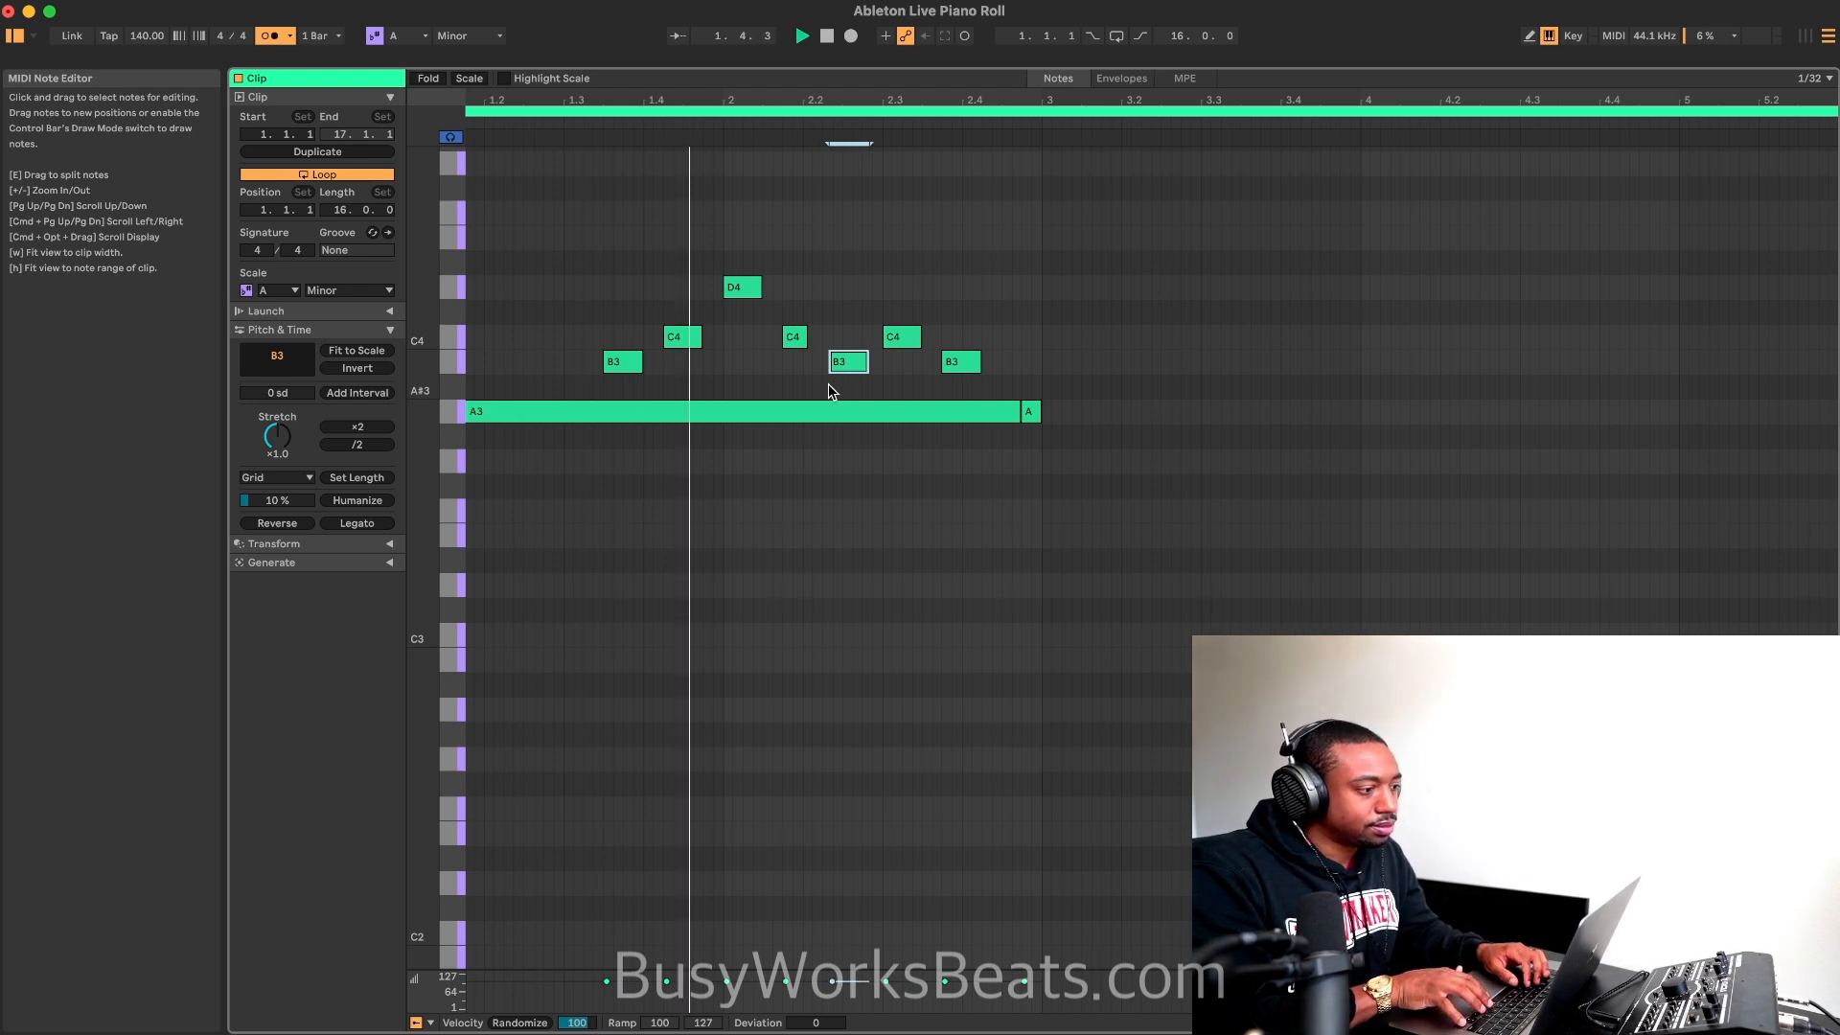
{"action": "key", "text": "Right"}
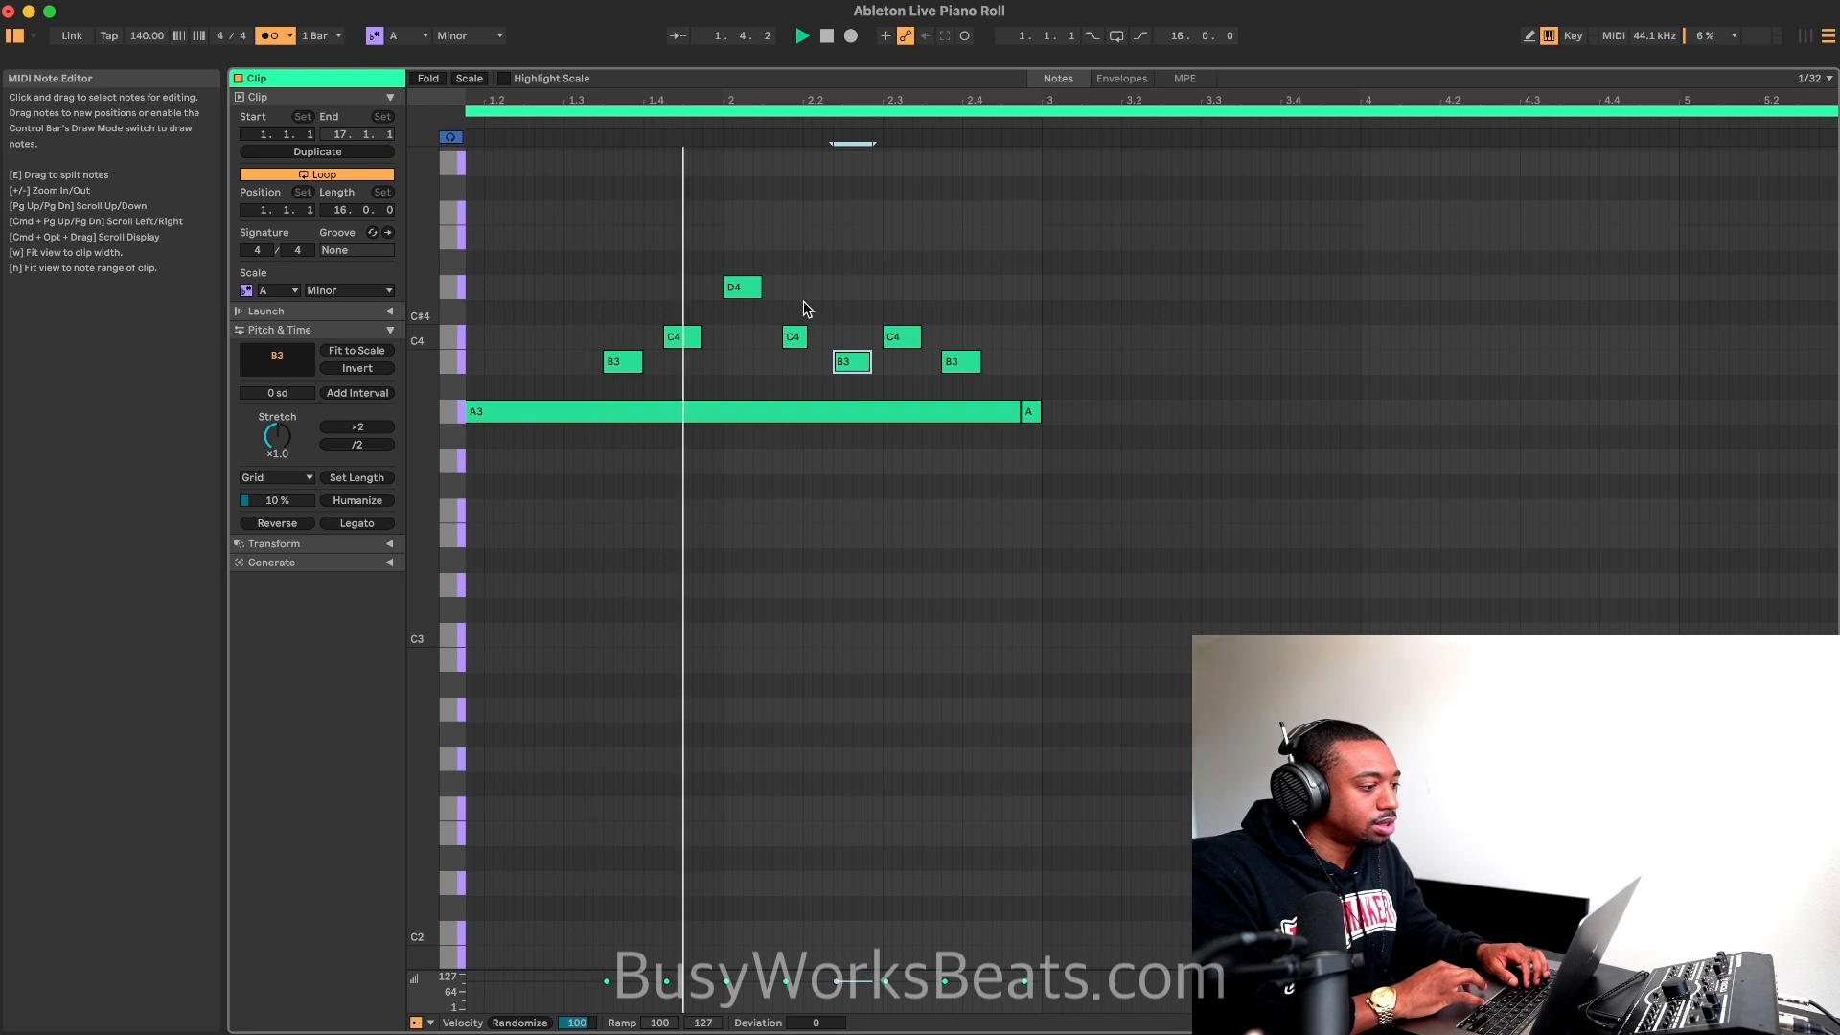
{"action": "left_click", "coordinate": [792, 336]}
{"action": "key", "text": "space"}
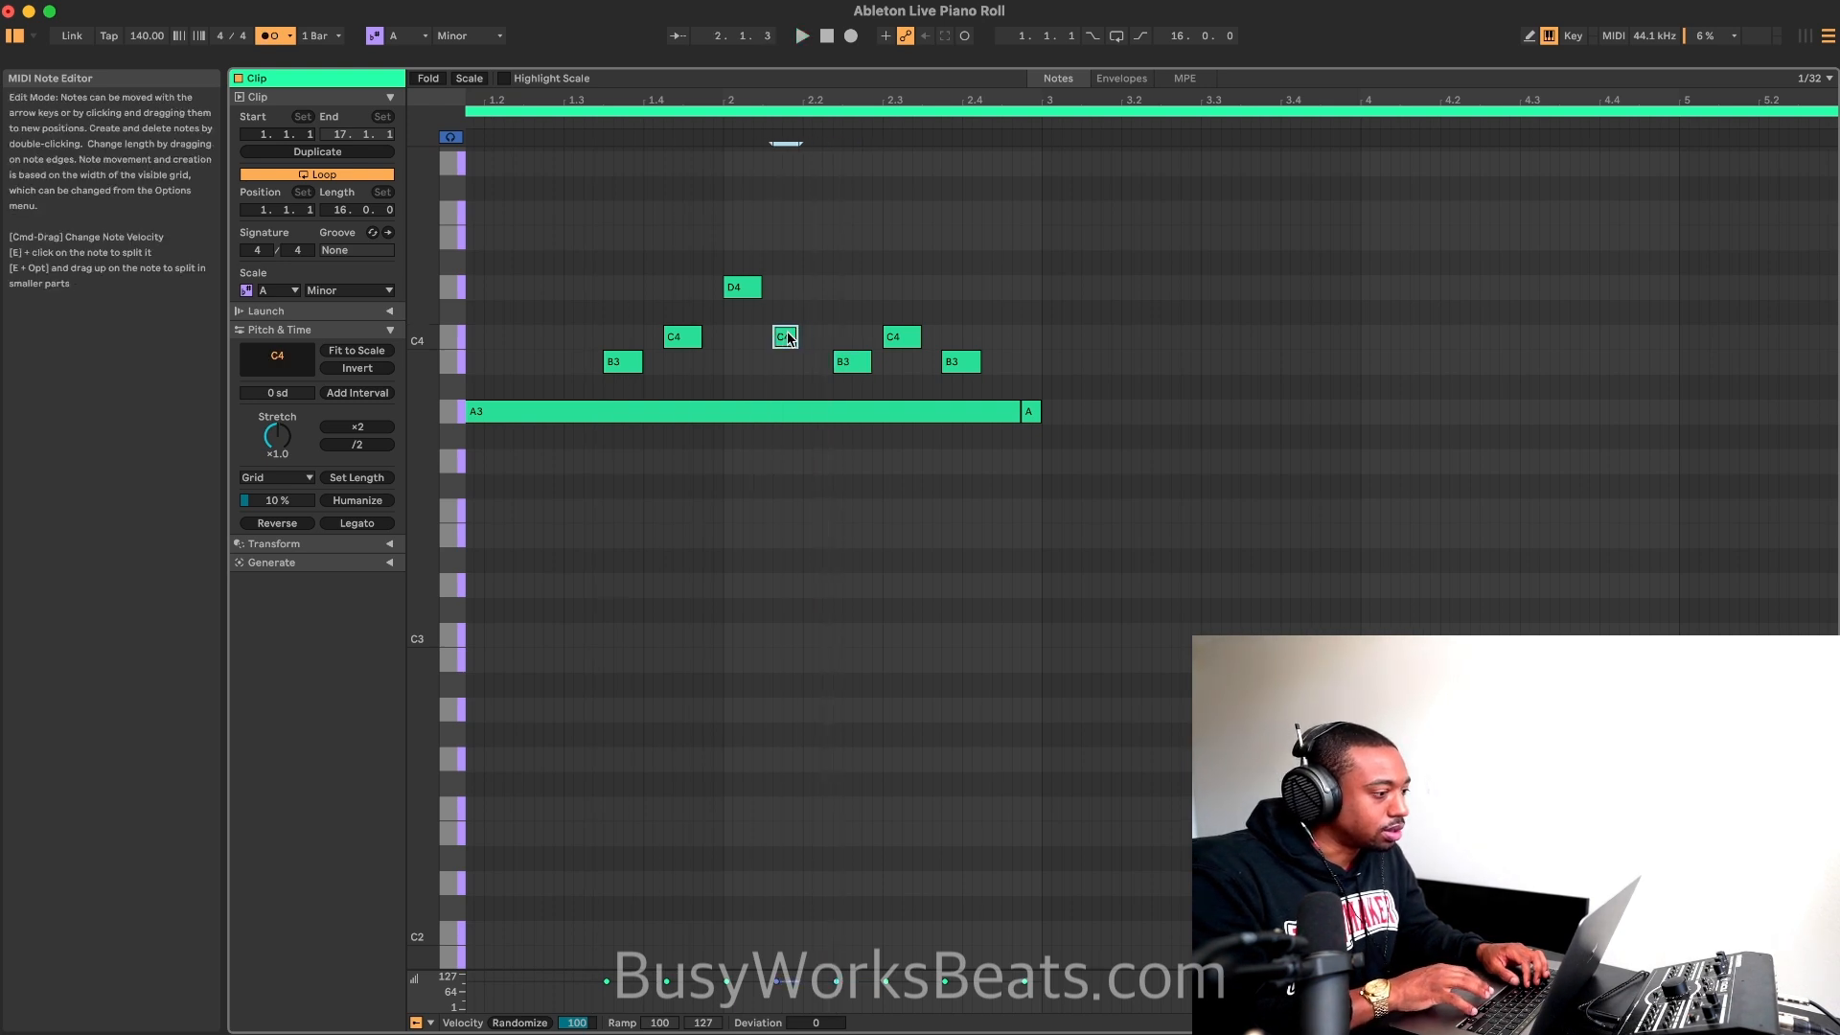
Step: Move the C4 note just before 2.2 one thirty-second later and play the clip
{"action": "left_click", "coordinate": [844, 363]}
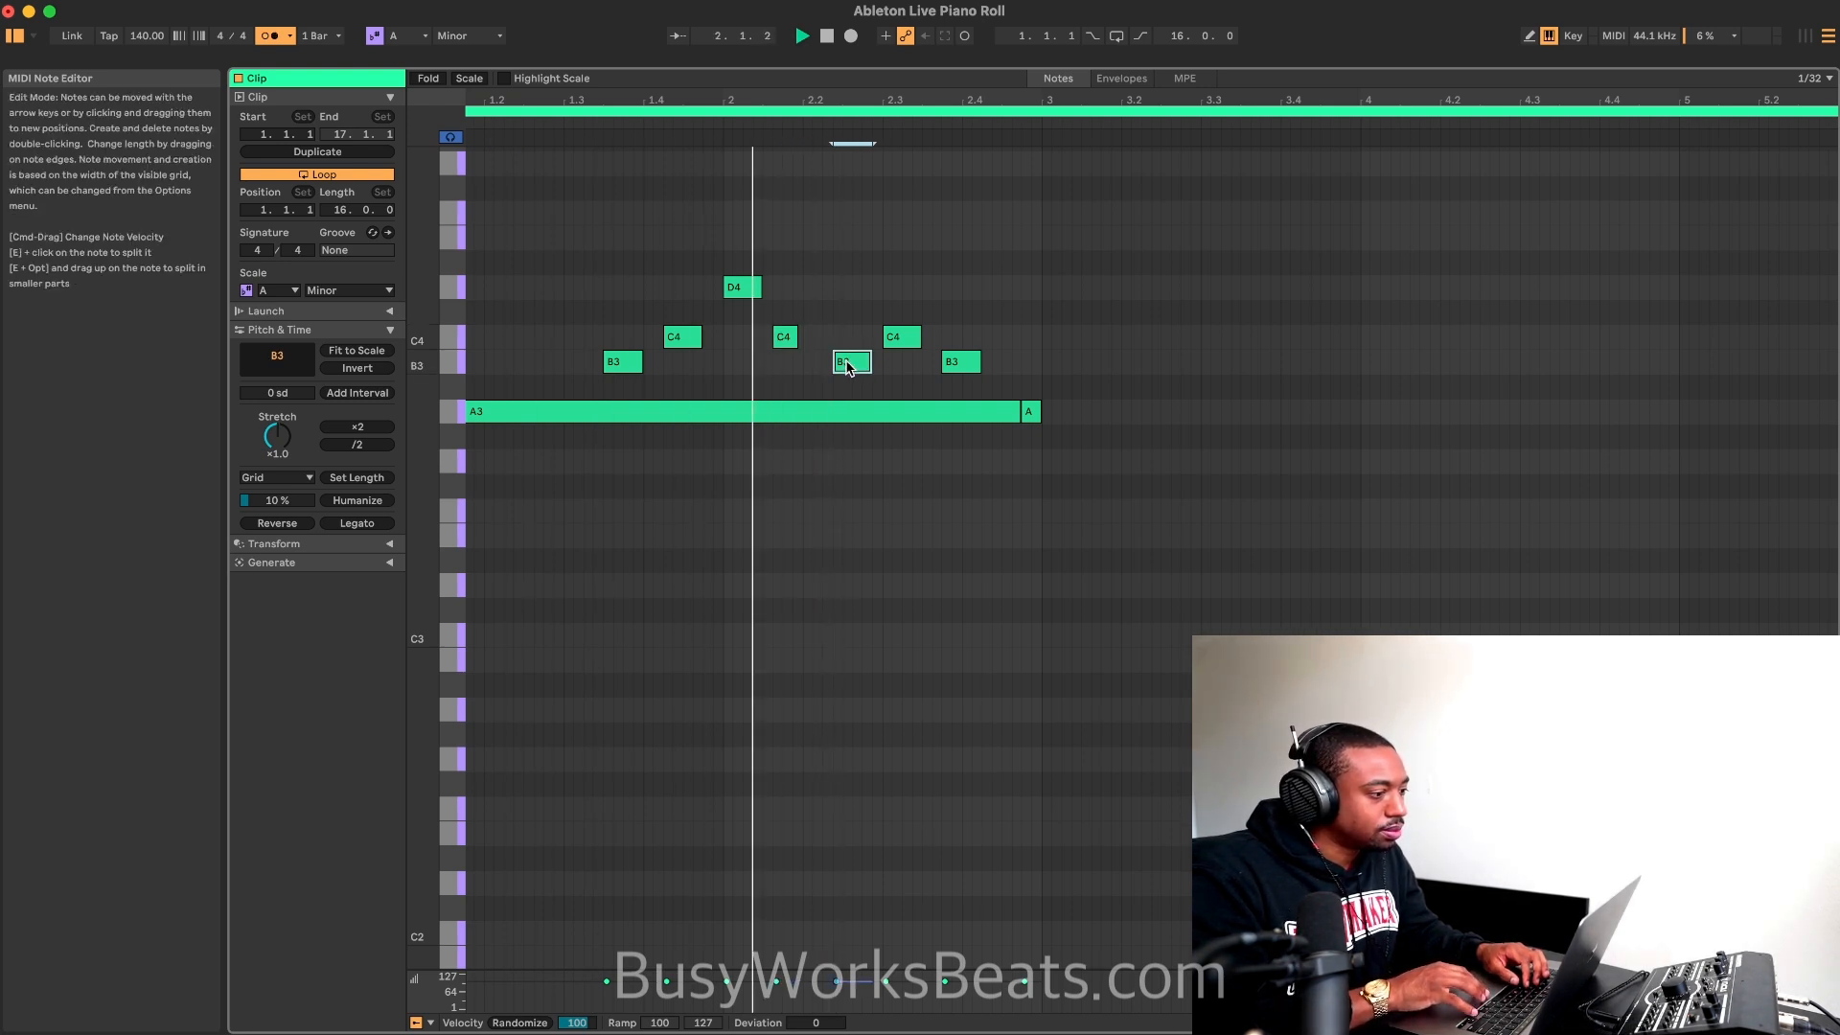
{"action": "key", "text": "Right"}
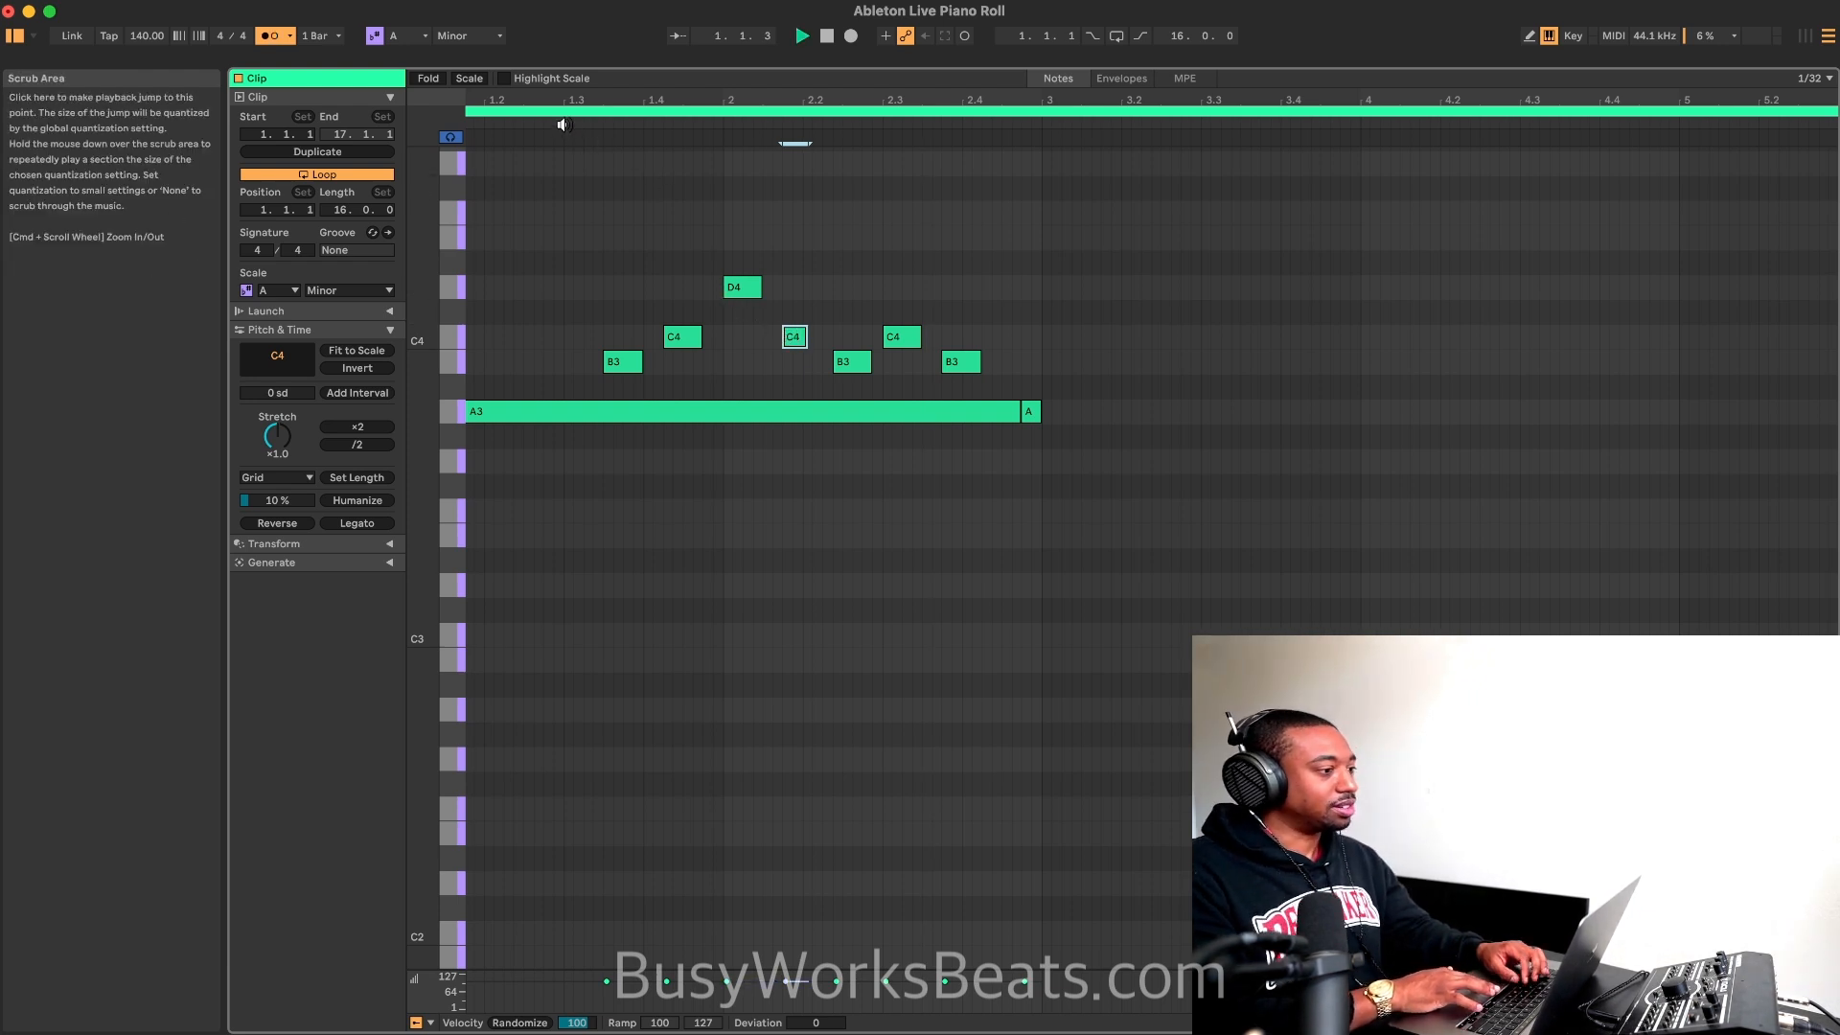
{"action": "key", "text": "space"}
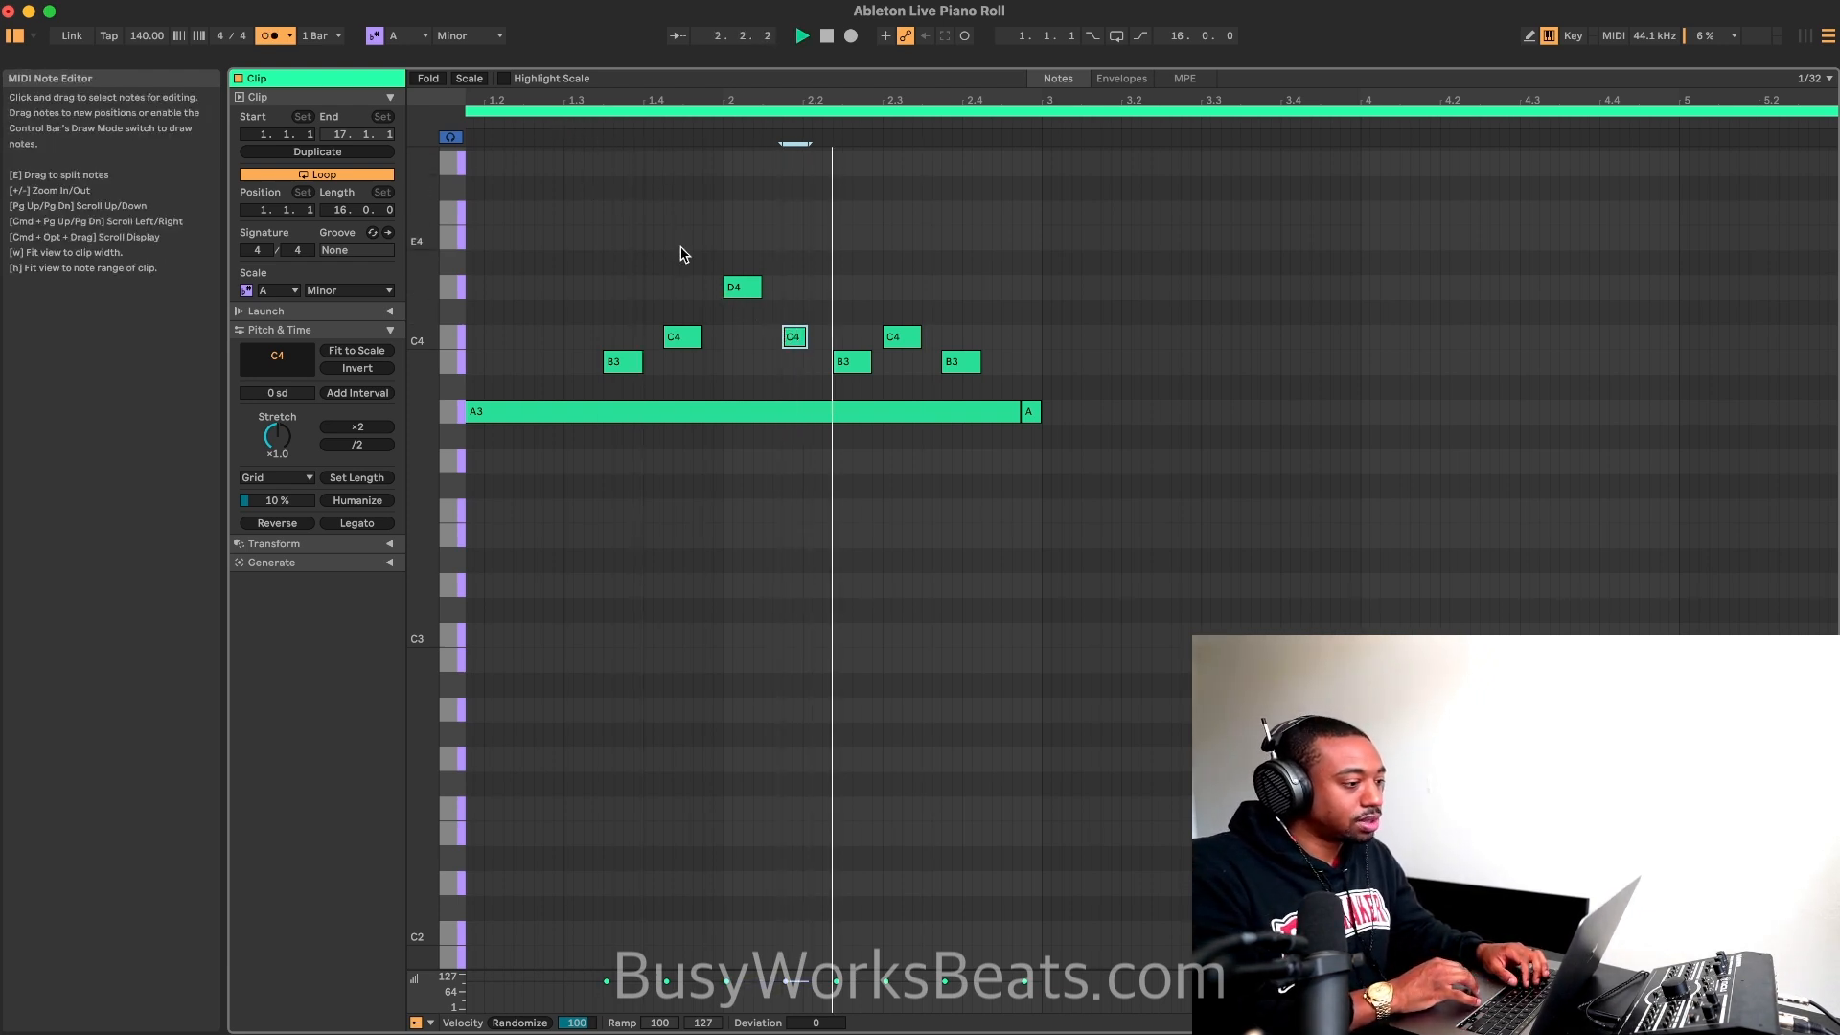
Step: Move the short final A3 note one thirty-second earlier, extend its start back to 2.4.3, and play the clip
{"action": "left_click", "coordinate": [1030, 412]}
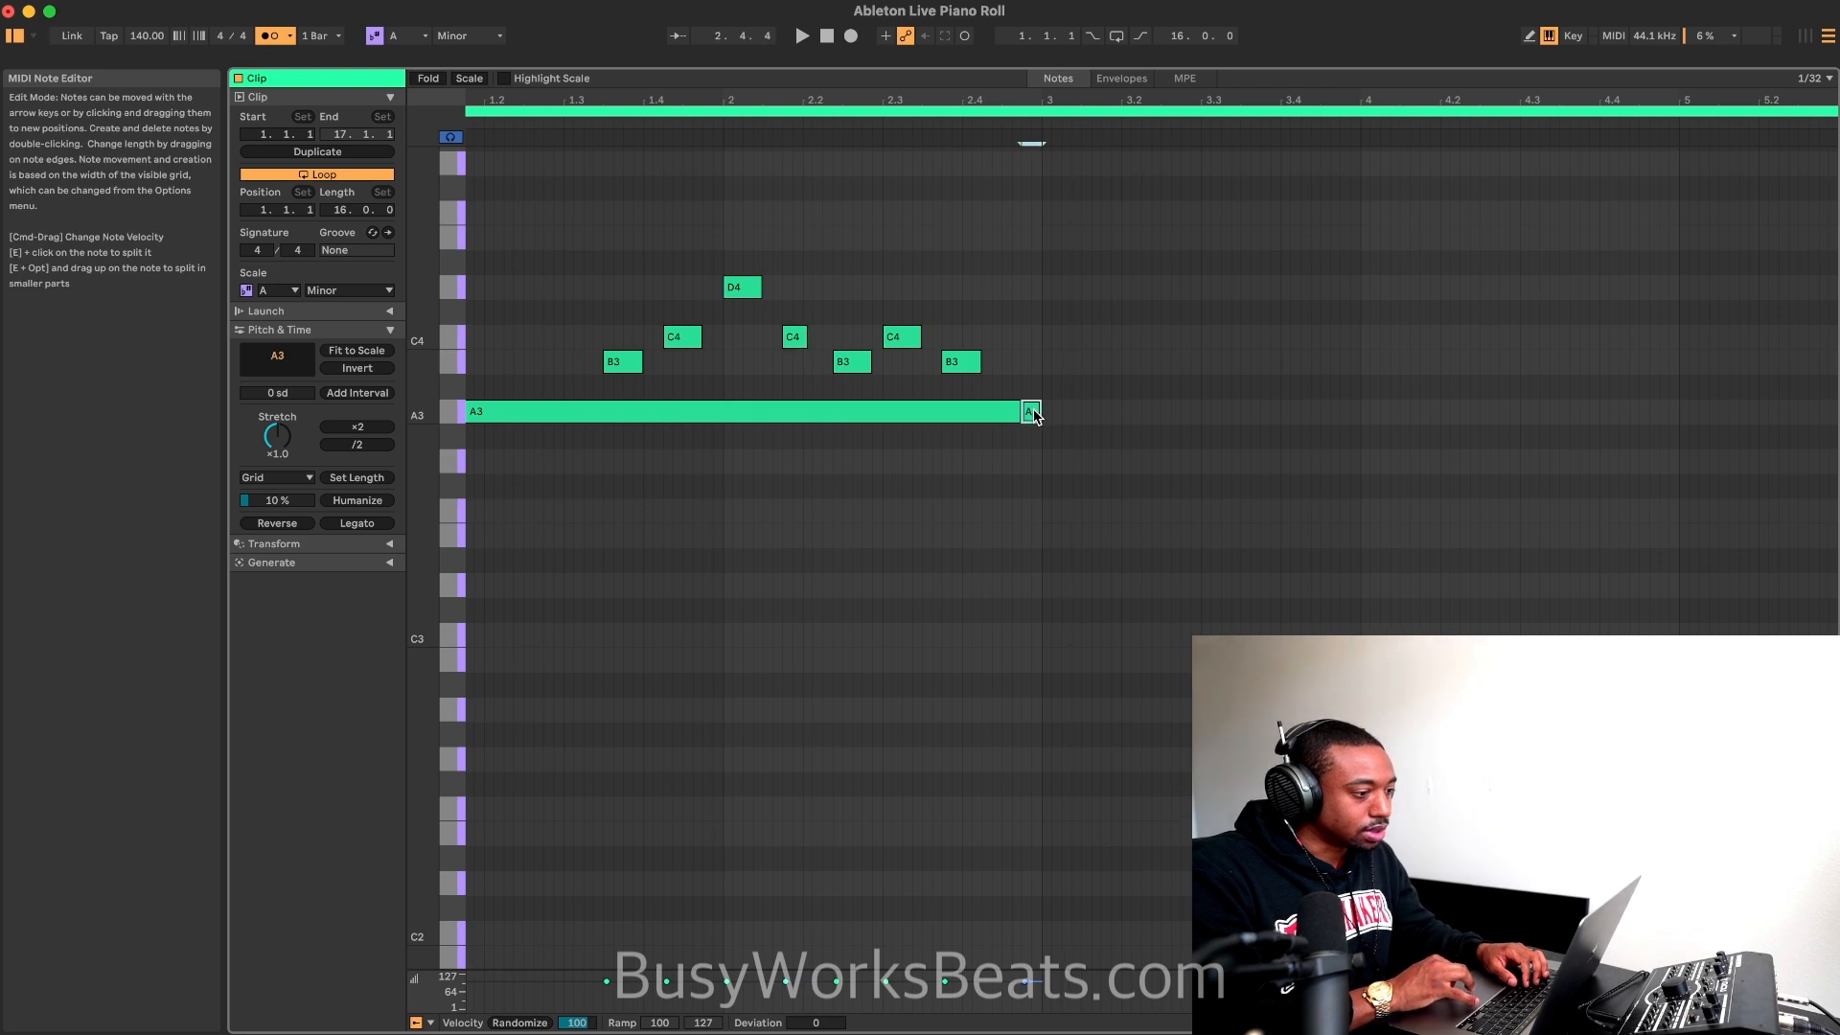
{"action": "key", "text": "Left"}
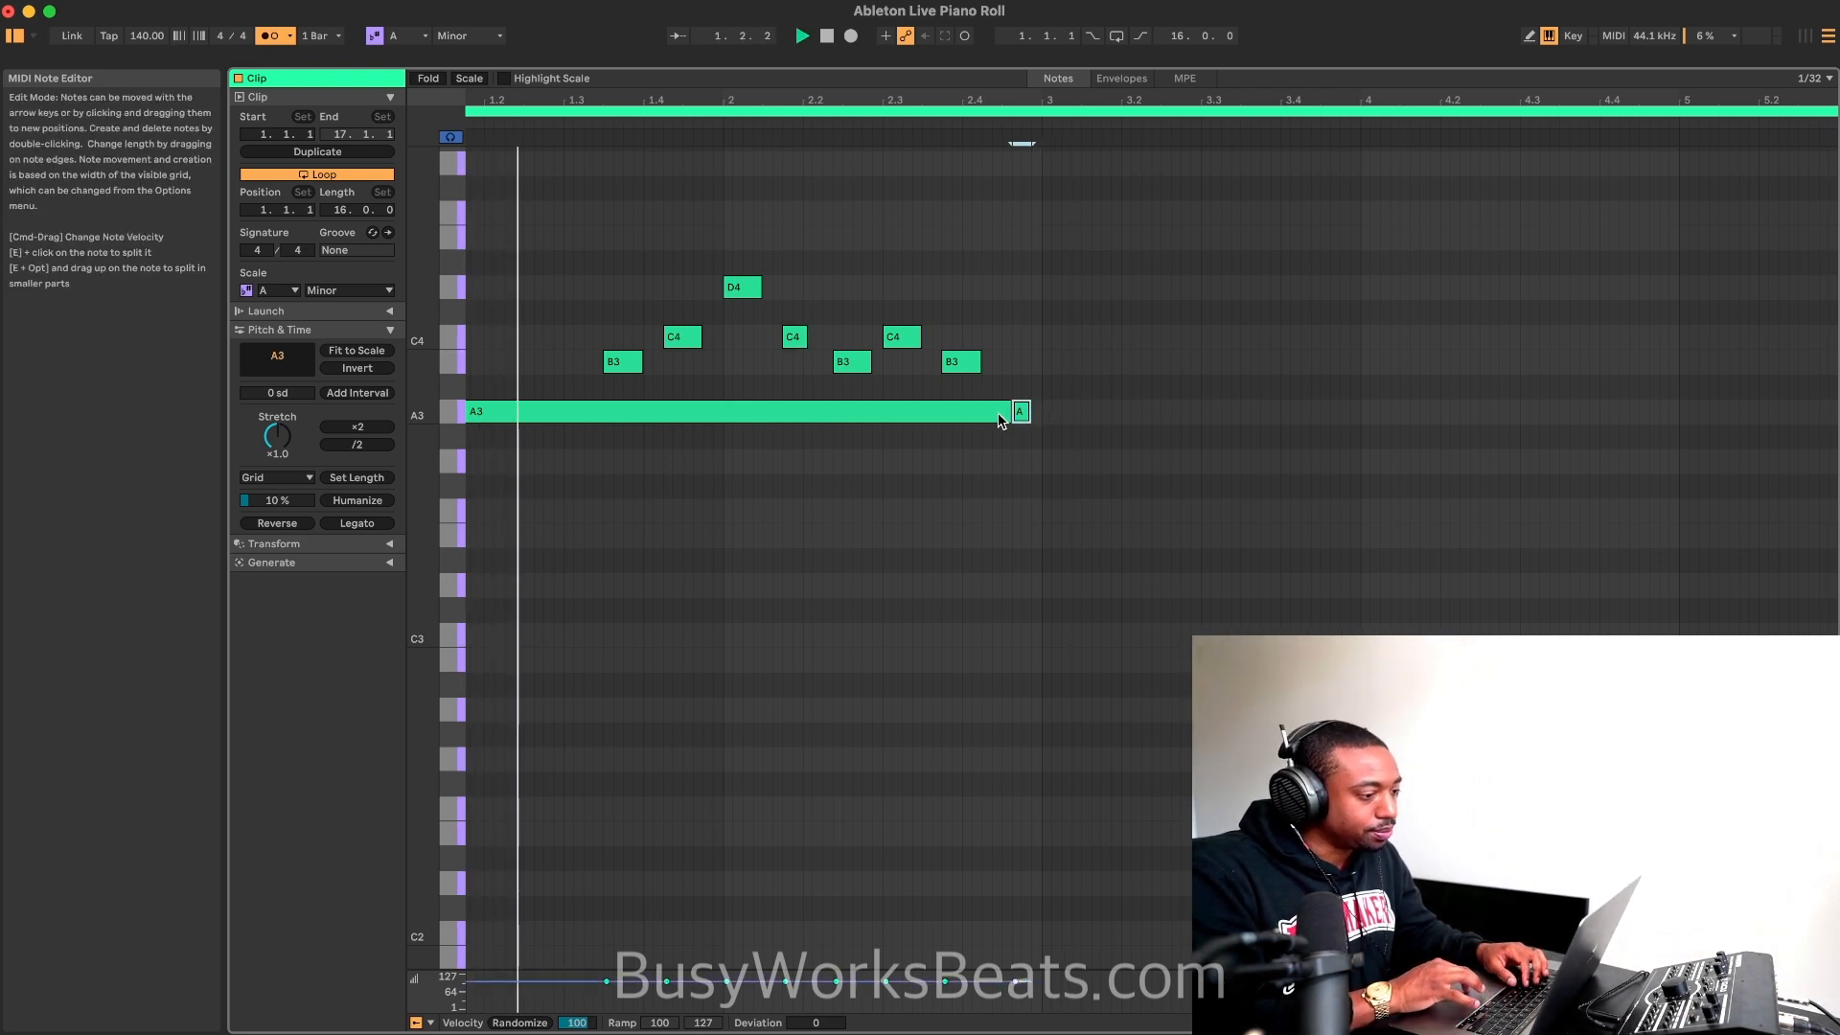
{"action": "left_click_drag", "start_coordinate": [1028, 410], "coordinate": [1039, 410]}
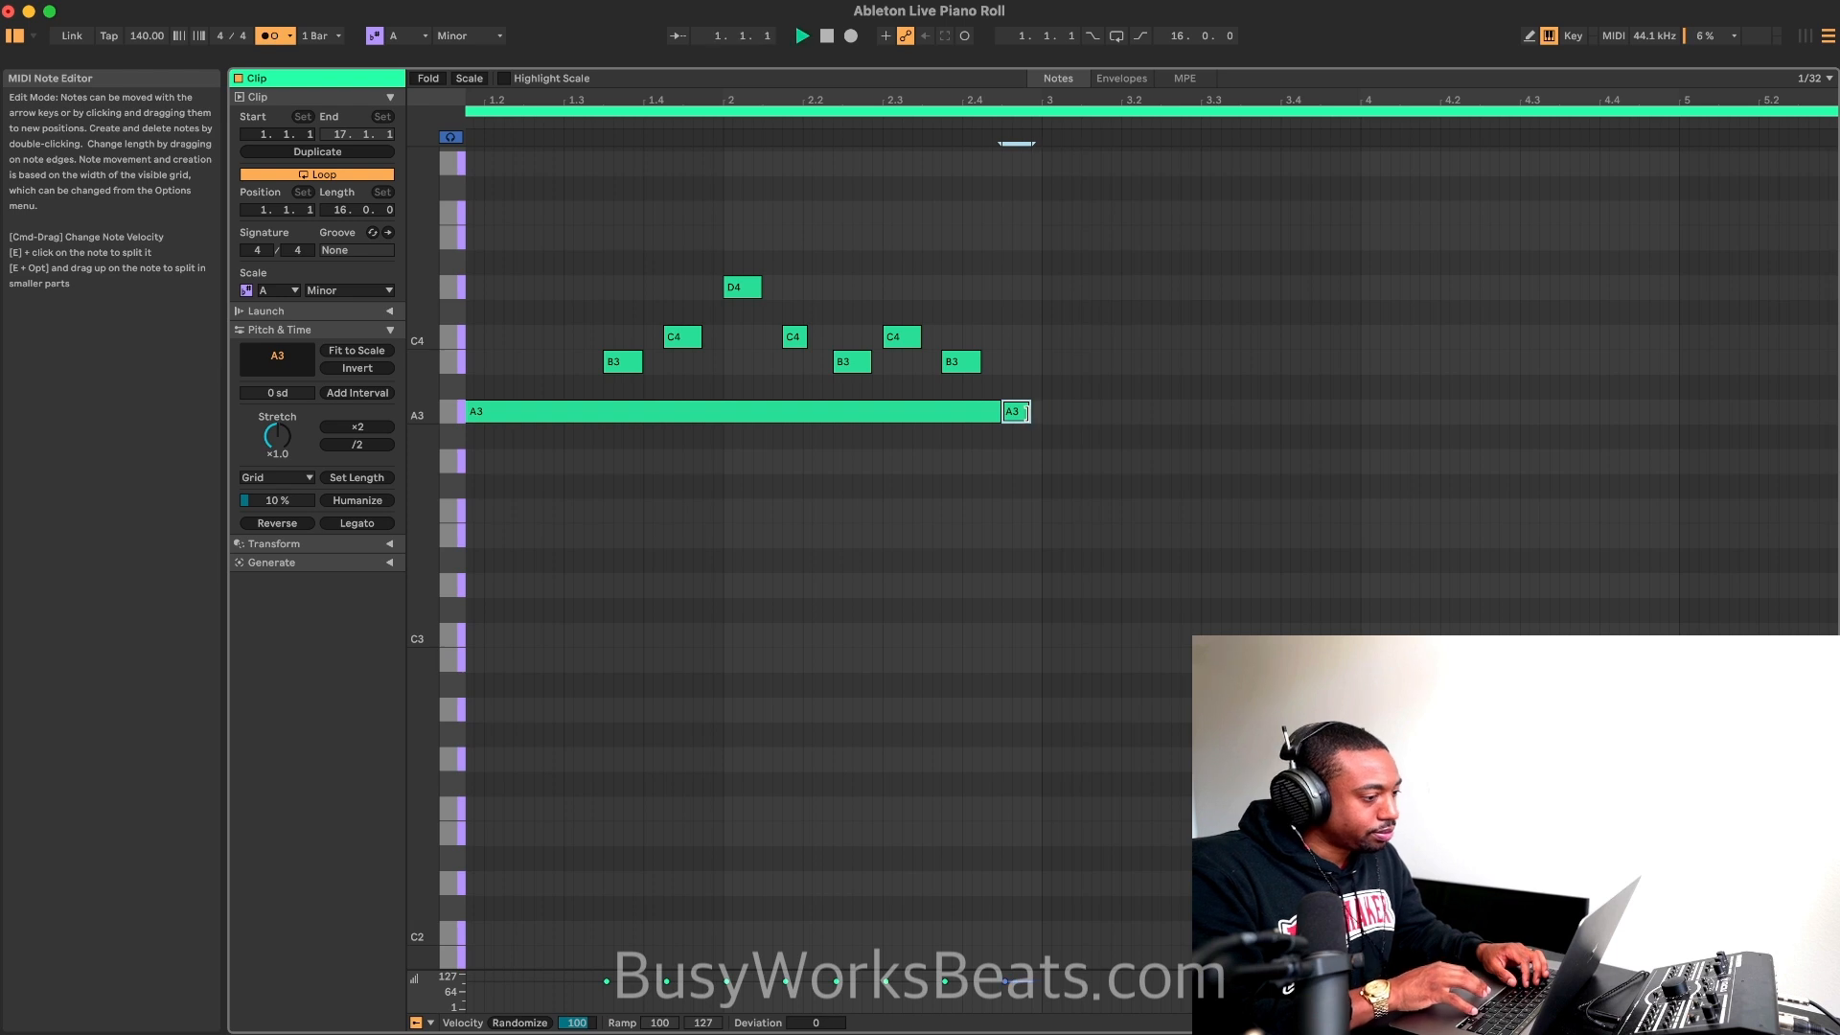
{"action": "key", "text": "space"}
Step: Set the note editor's fixed grid to 1/8
{"action": "right_click", "coordinate": [989, 450]}
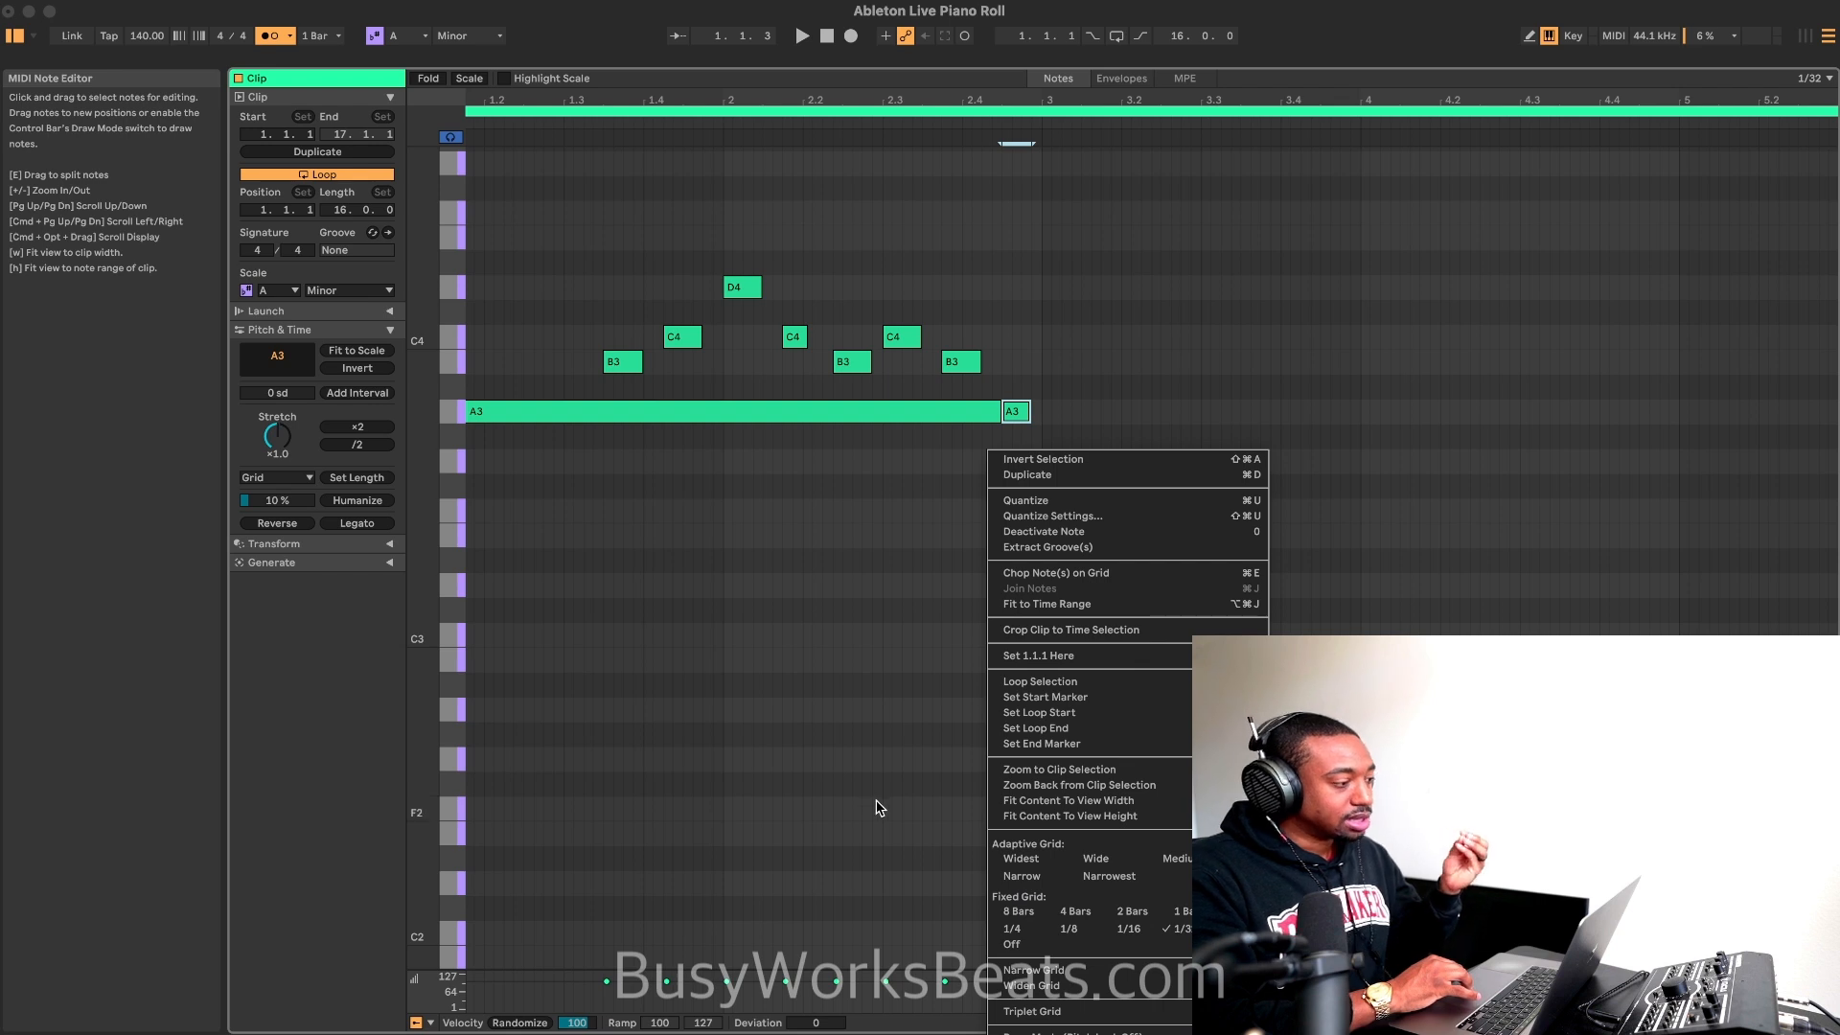
{"action": "right_click", "coordinate": [645, 548]}
{"action": "right_click", "coordinate": [522, 481]}
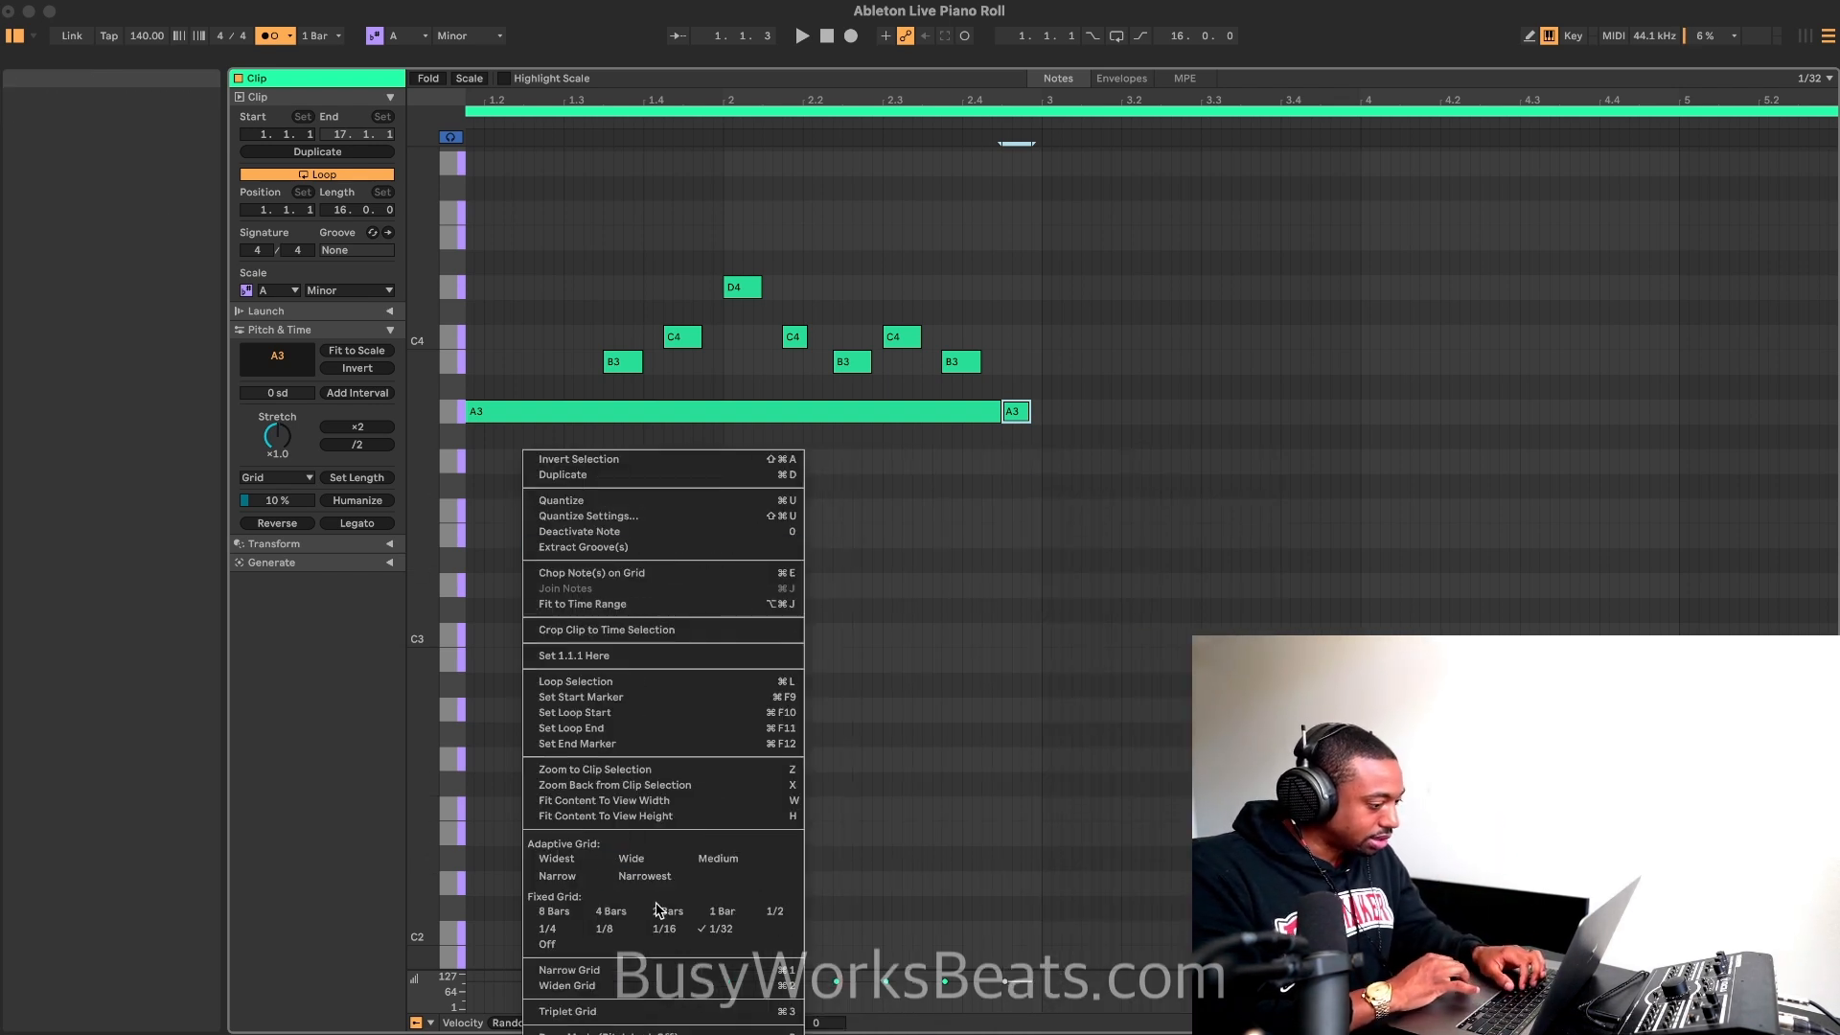
{"action": "left_click", "coordinate": [606, 928]}
{"action": "left_click", "coordinate": [956, 493]}
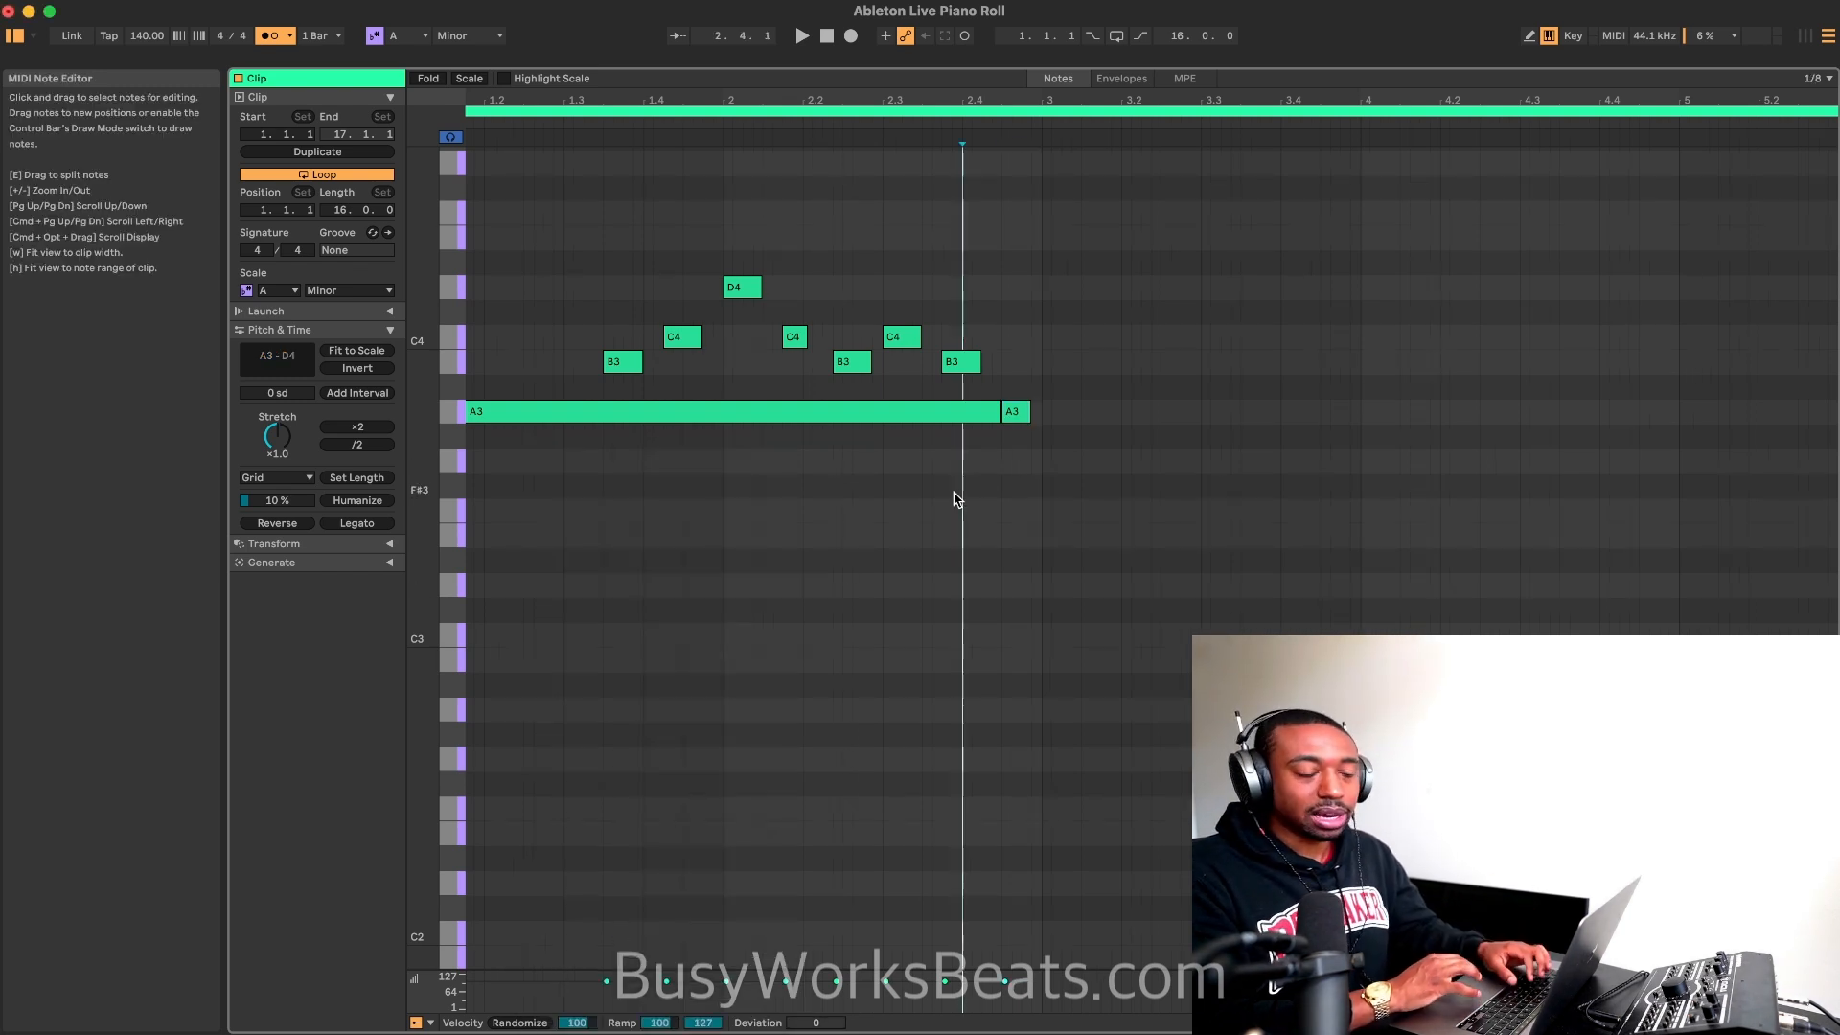
Step: Play the clip and lengthen the end of the short final A3 note almost to bar 3
{"action": "scroll", "coordinate": [989, 420], "scroll_direction": "up", "scroll_amount": 5}
{"action": "left_click_drag", "start_coordinate": [1075, 407], "coordinate": [1083, 411]}
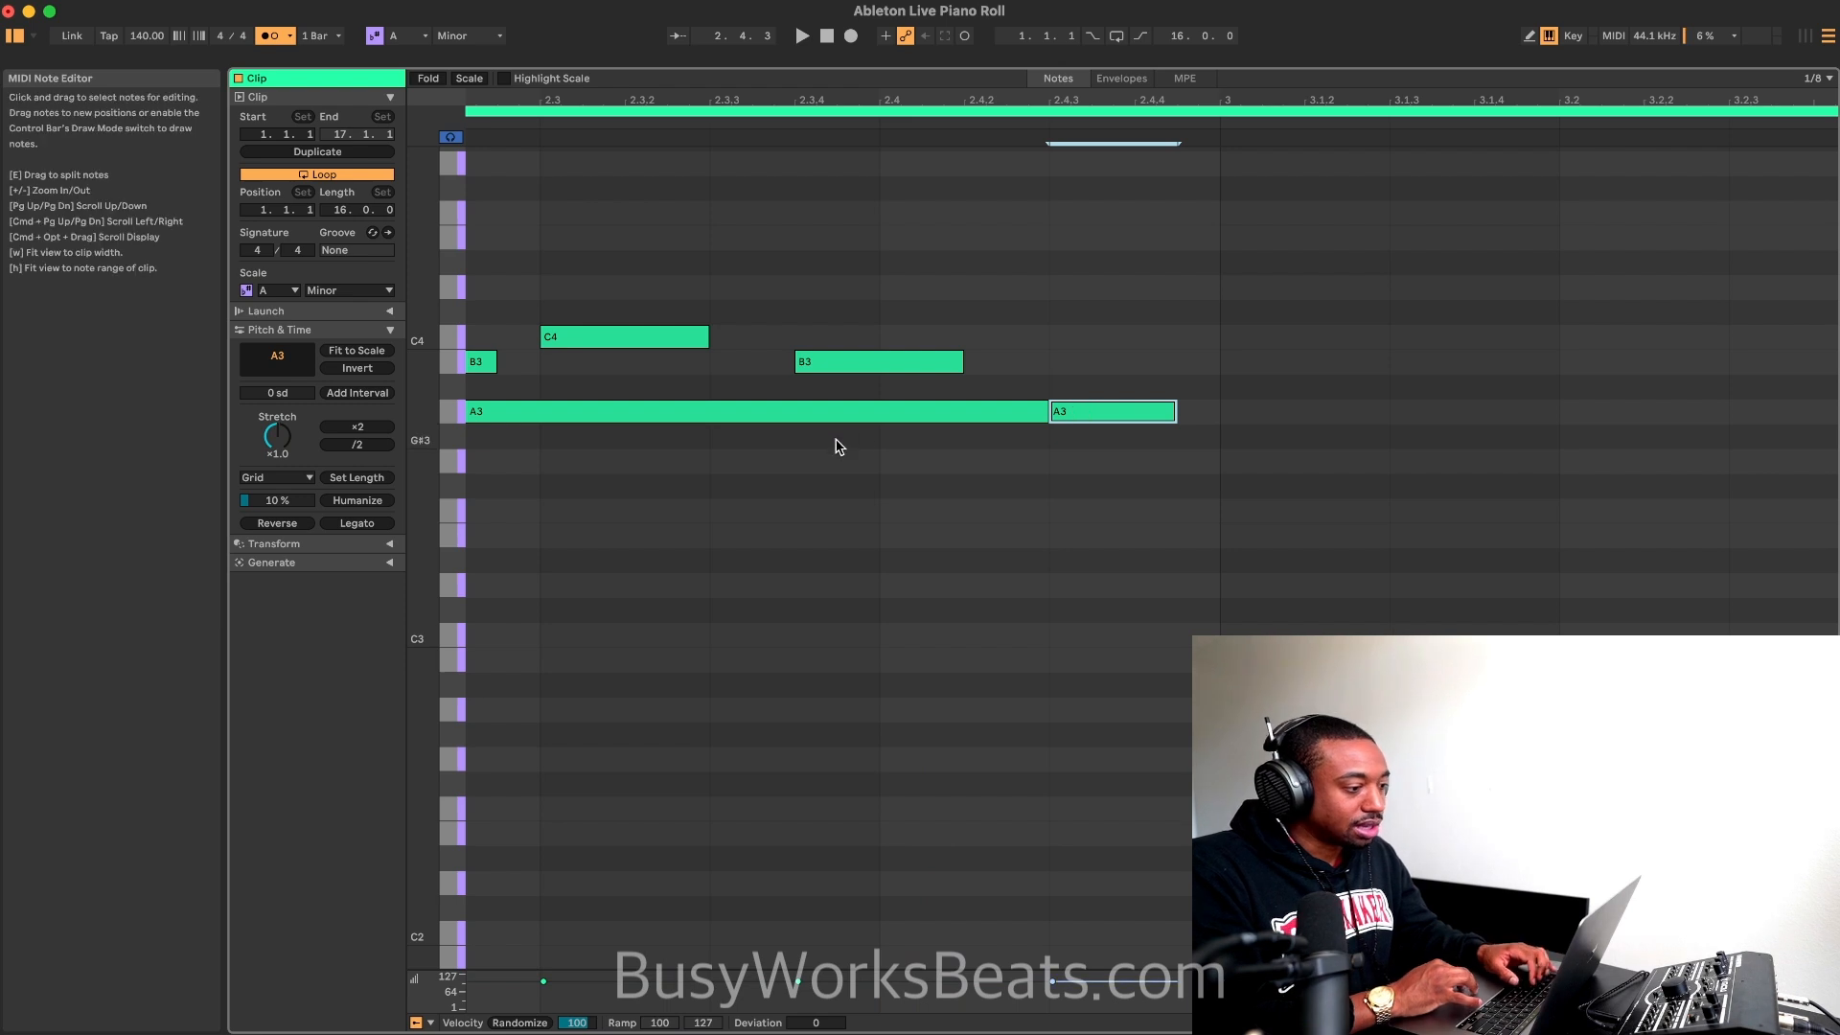
{"action": "scroll", "coordinate": [838, 443], "scroll_direction": "down", "scroll_amount": 8}
{"action": "key", "text": "space"}
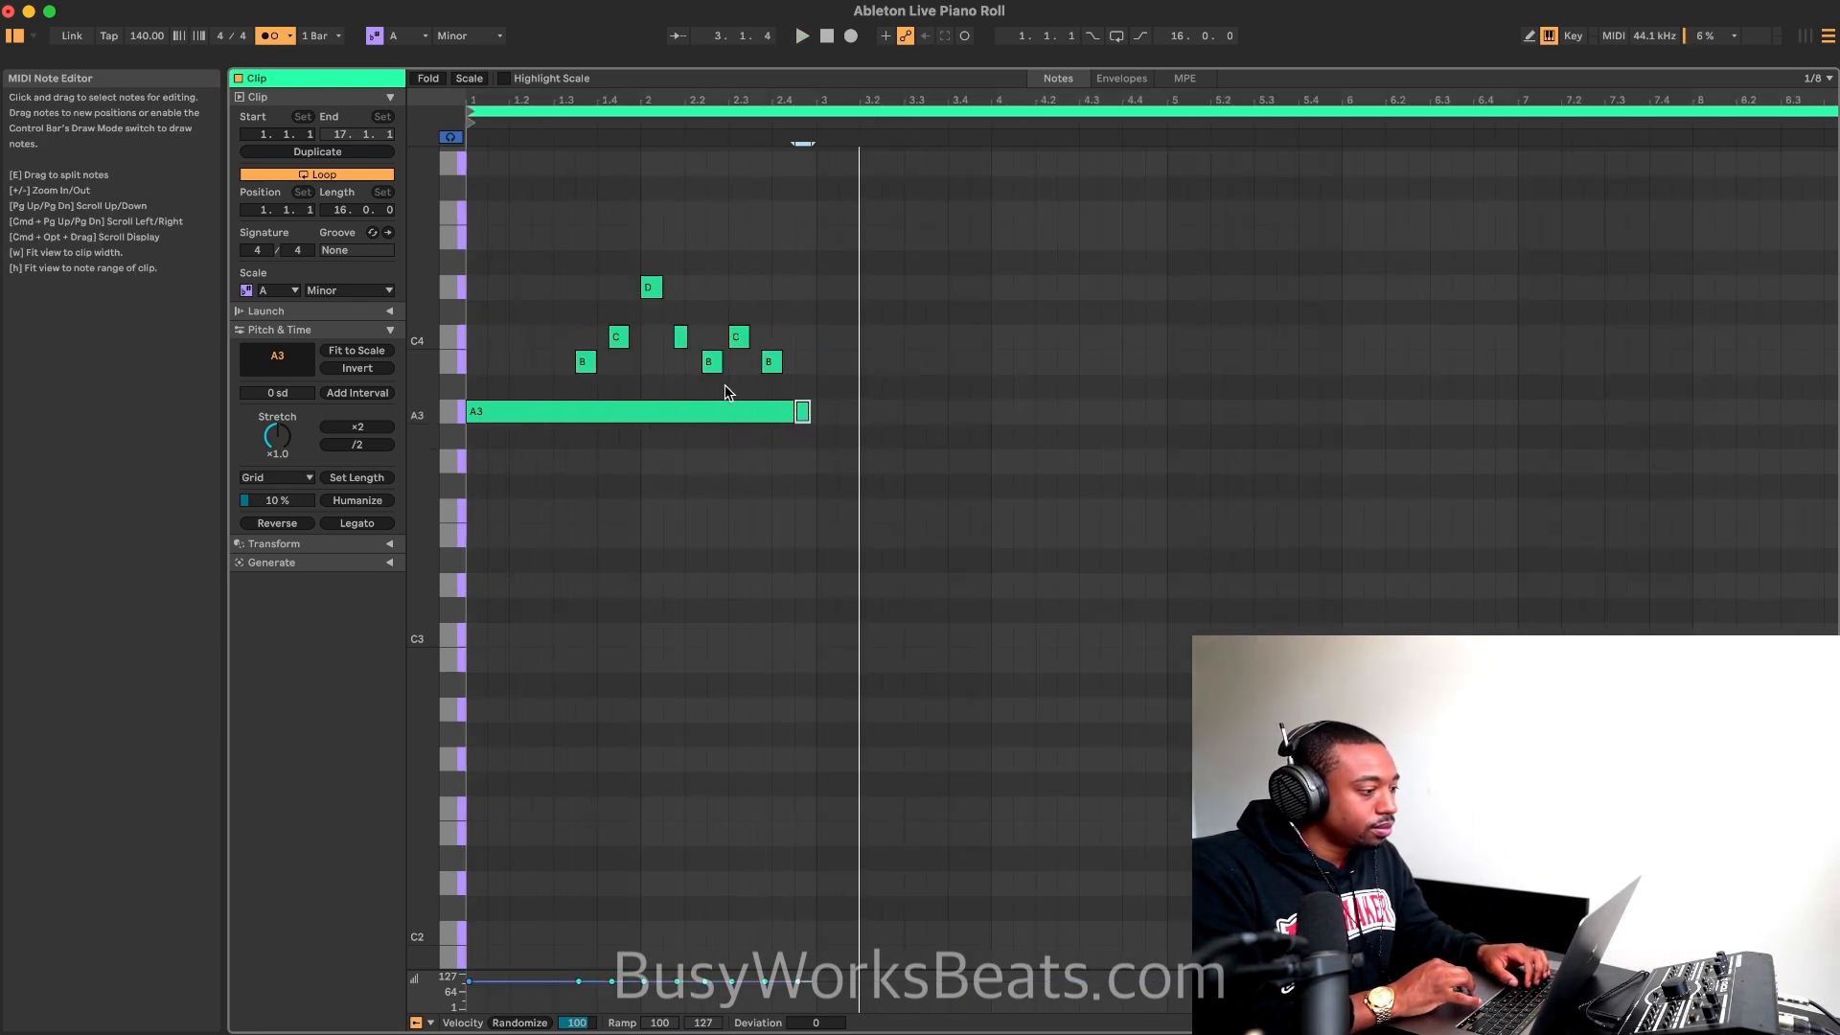
{"action": "left_click_drag", "start_coordinate": [808, 411], "coordinate": [812, 411]}
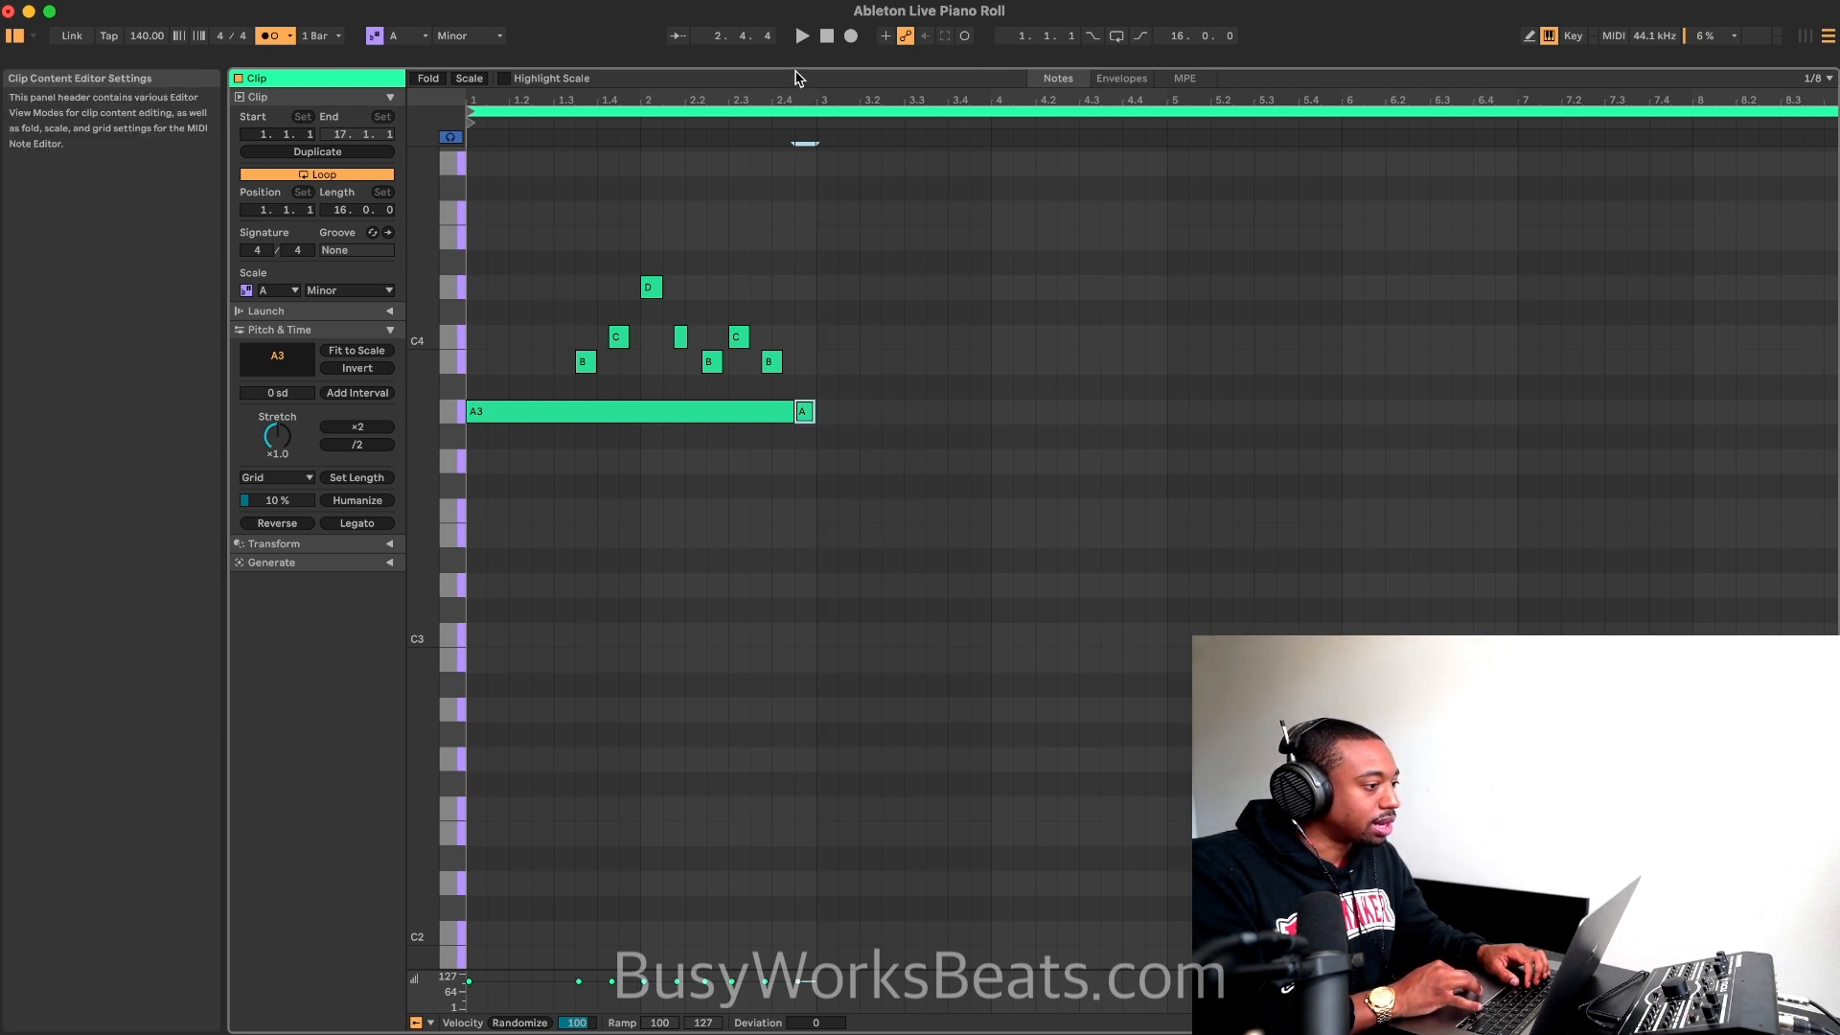
Step: Shorten the arrangement loop to the first two bars, enable looping and play it
{"action": "double_click", "coordinate": [643, 65]}
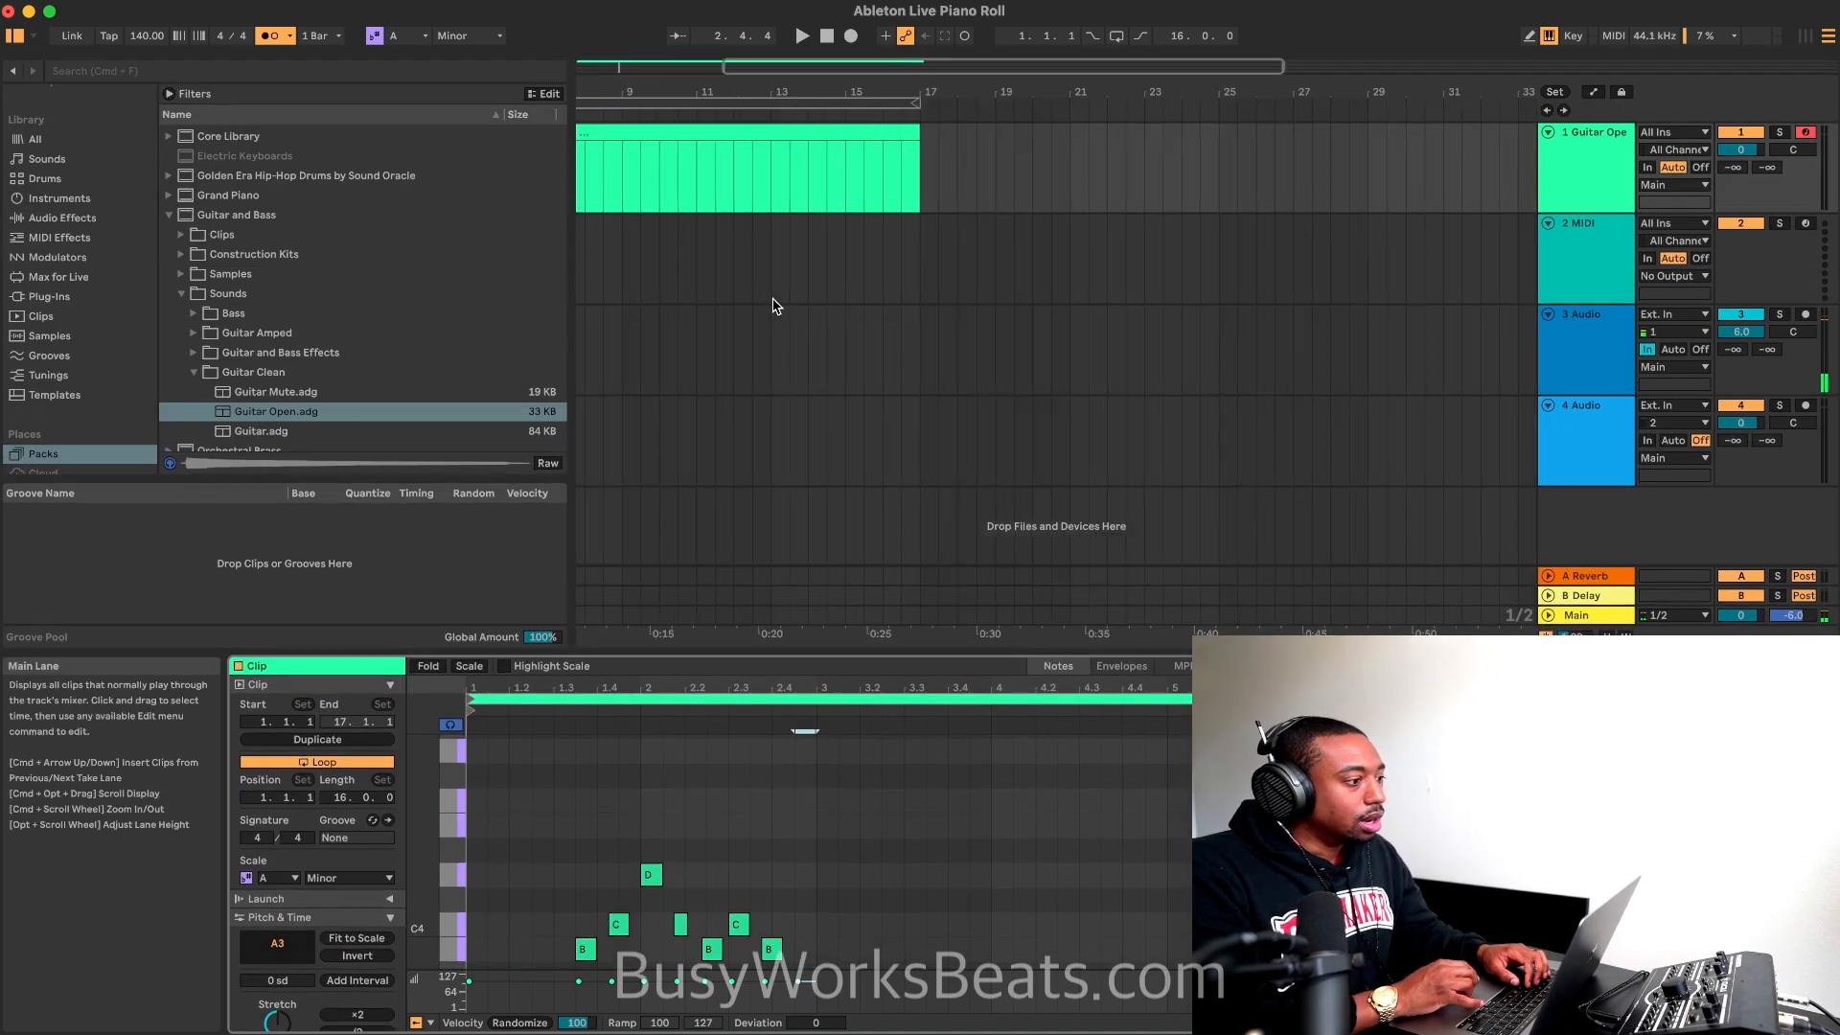
{"action": "scroll", "coordinate": [774, 304], "scroll_direction": "left", "scroll_amount": 5}
{"action": "left_click", "coordinate": [1169, 97]}
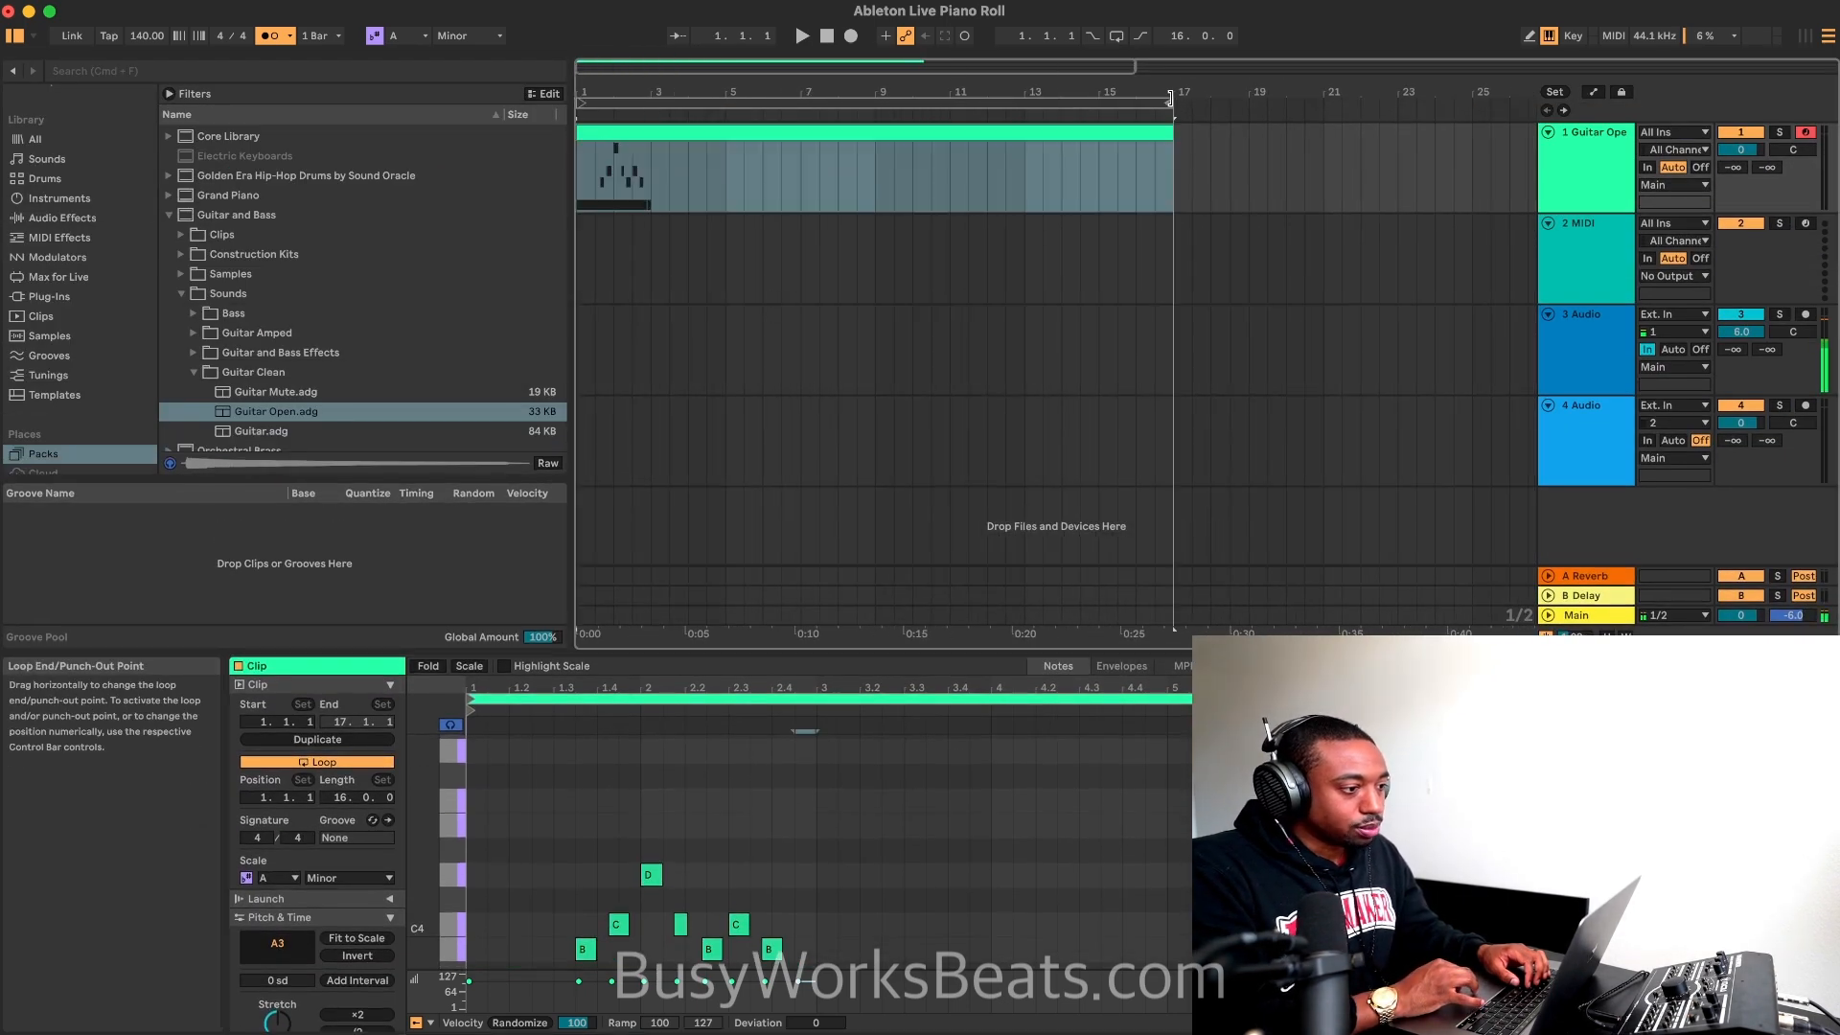
{"action": "left_click_drag", "start_coordinate": [1169, 96], "coordinate": [653, 109]}
{"action": "left_click", "coordinate": [828, 36]}
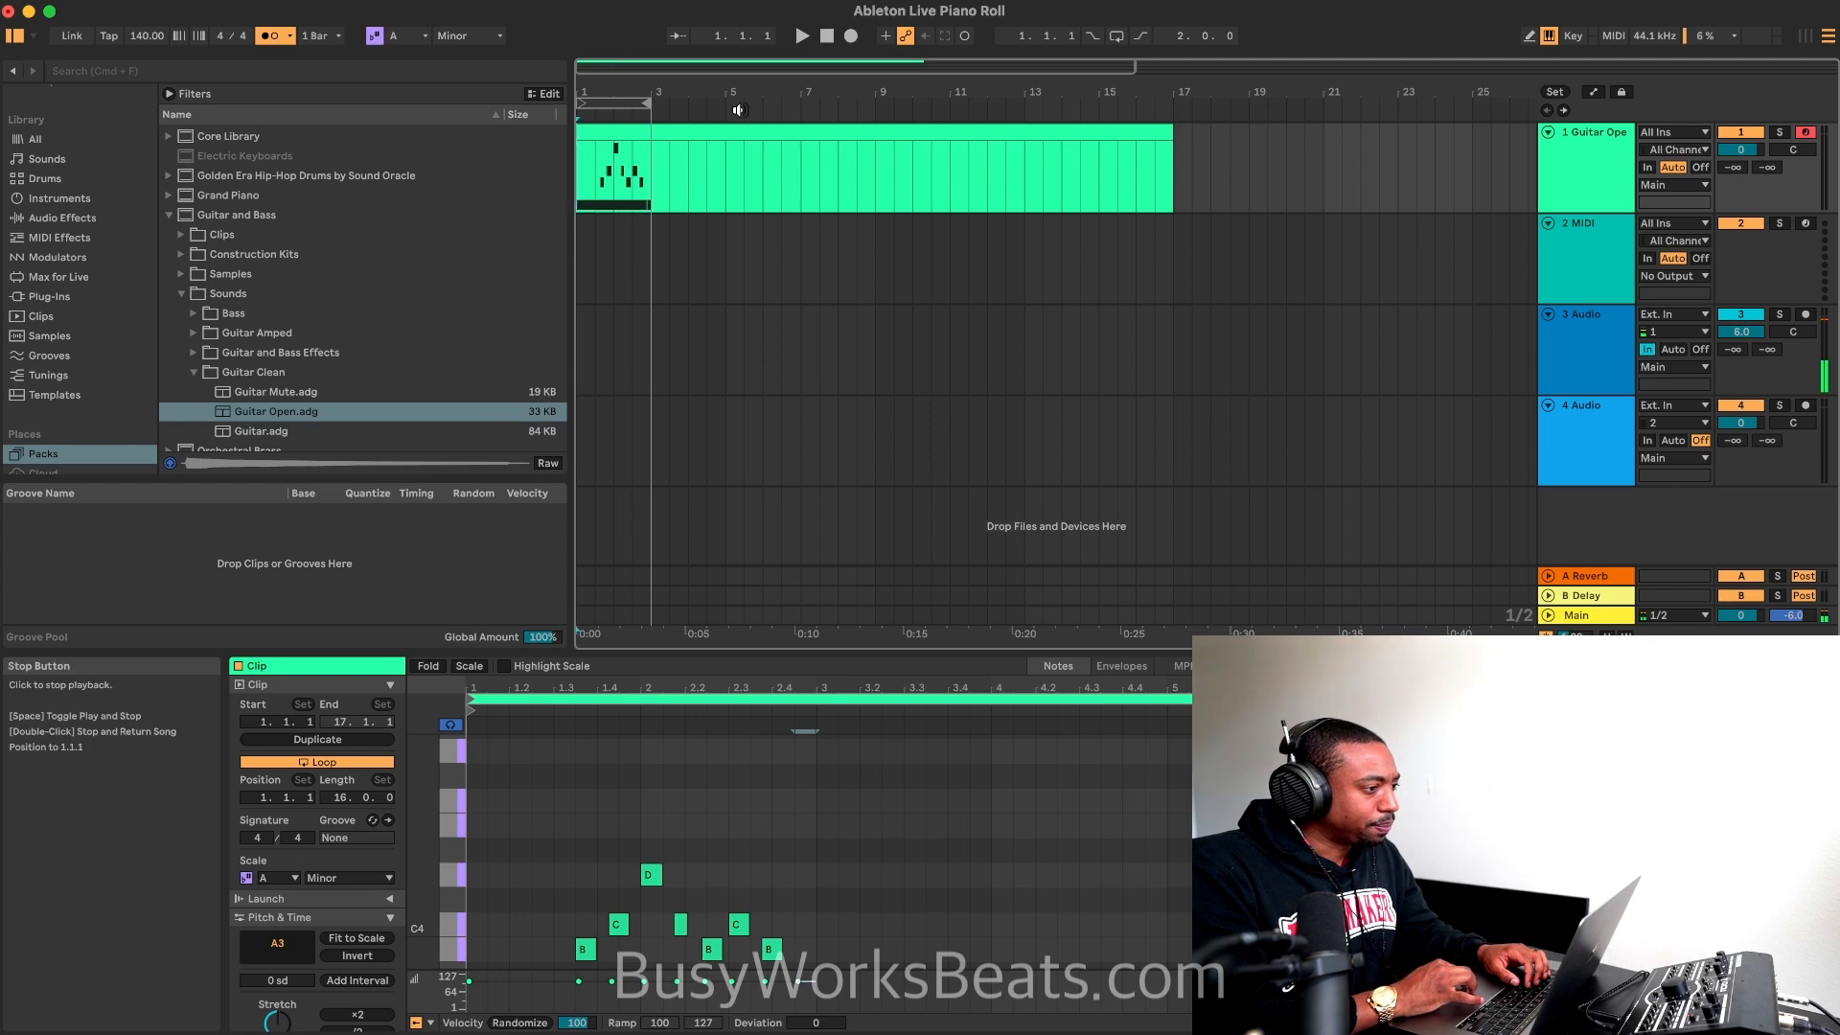
{"action": "key", "text": "space"}
{"action": "key", "text": "space"}
{"action": "key", "text": "space"}
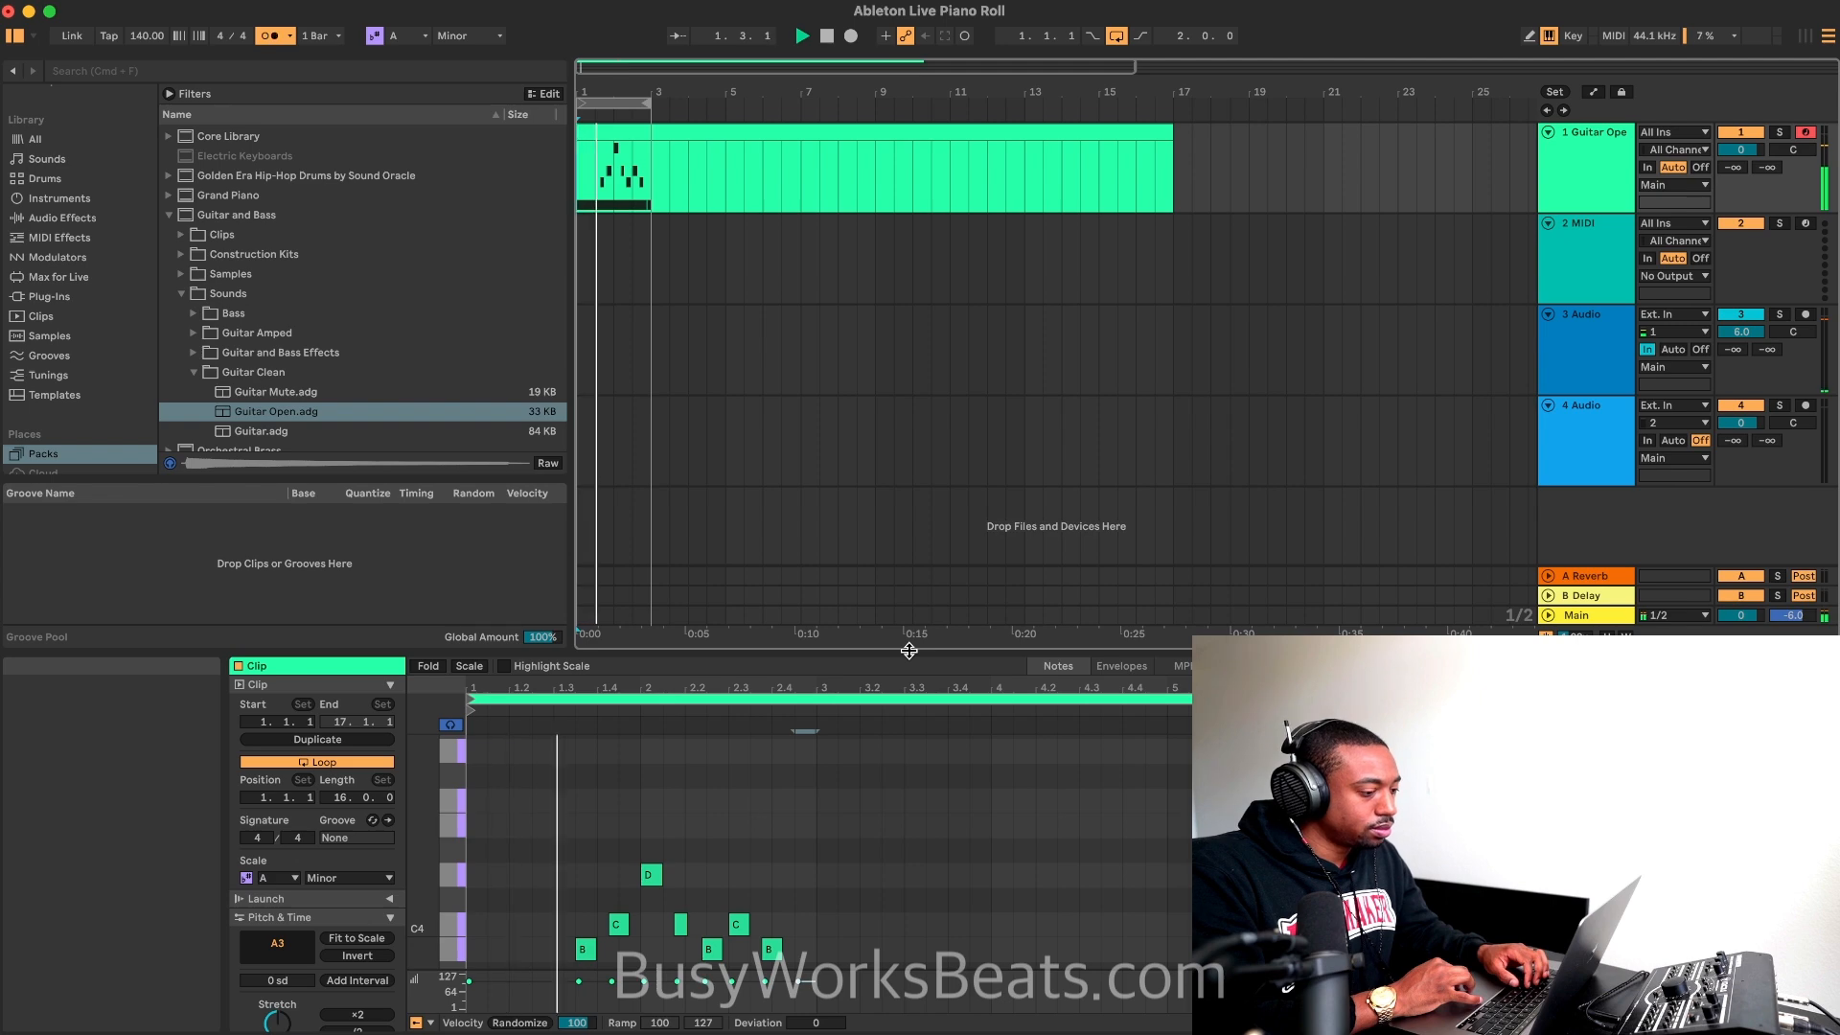
{"action": "key", "text": "space"}
Step: Enlarge the note editor, select all the melody notes and humanize their timing at 100%
{"action": "mouse_move", "coordinate": [908, 648]}
{"action": "left_mouse_down"}
{"action": "mouse_move", "coordinate": [948, 132]}
{"action": "mouse_move", "coordinate": [977, 42]}
{"action": "left_mouse_up"}
{"action": "left_click", "coordinate": [881, 452]}
{"action": "left_click_drag", "start_coordinate": [882, 456], "coordinate": [515, 219]}
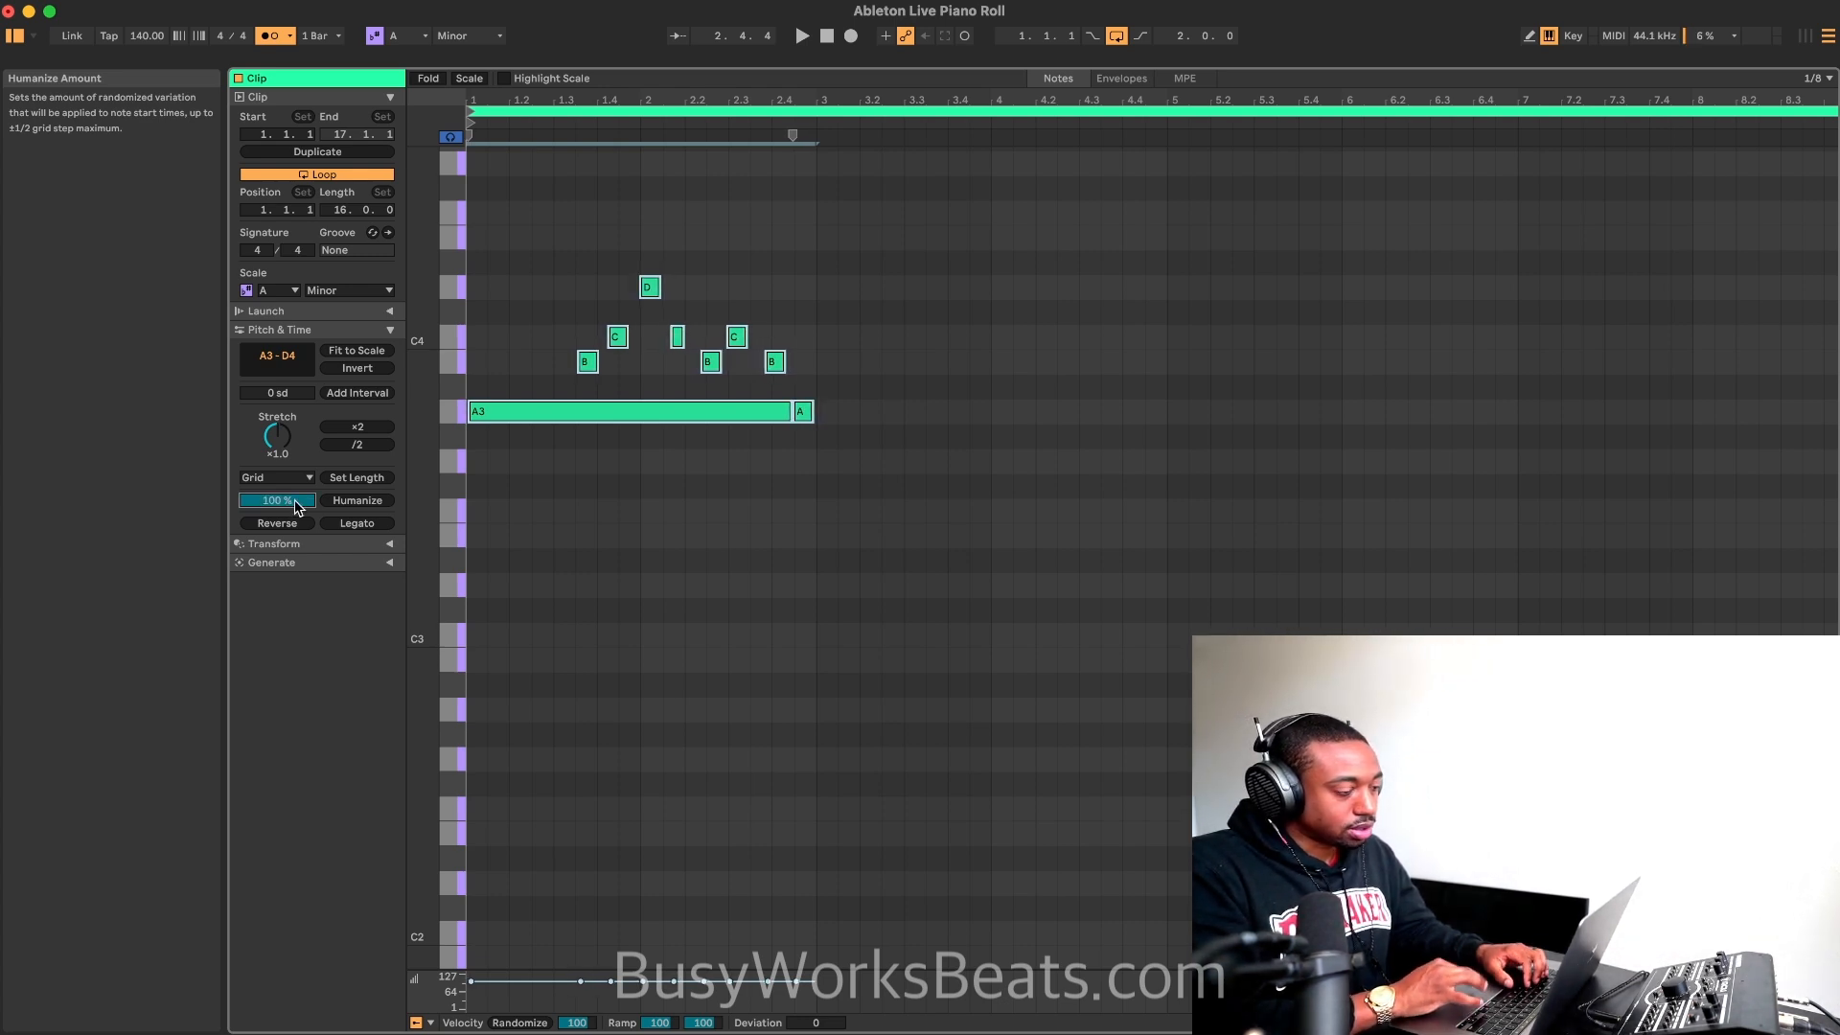
{"action": "key", "text": "space"}
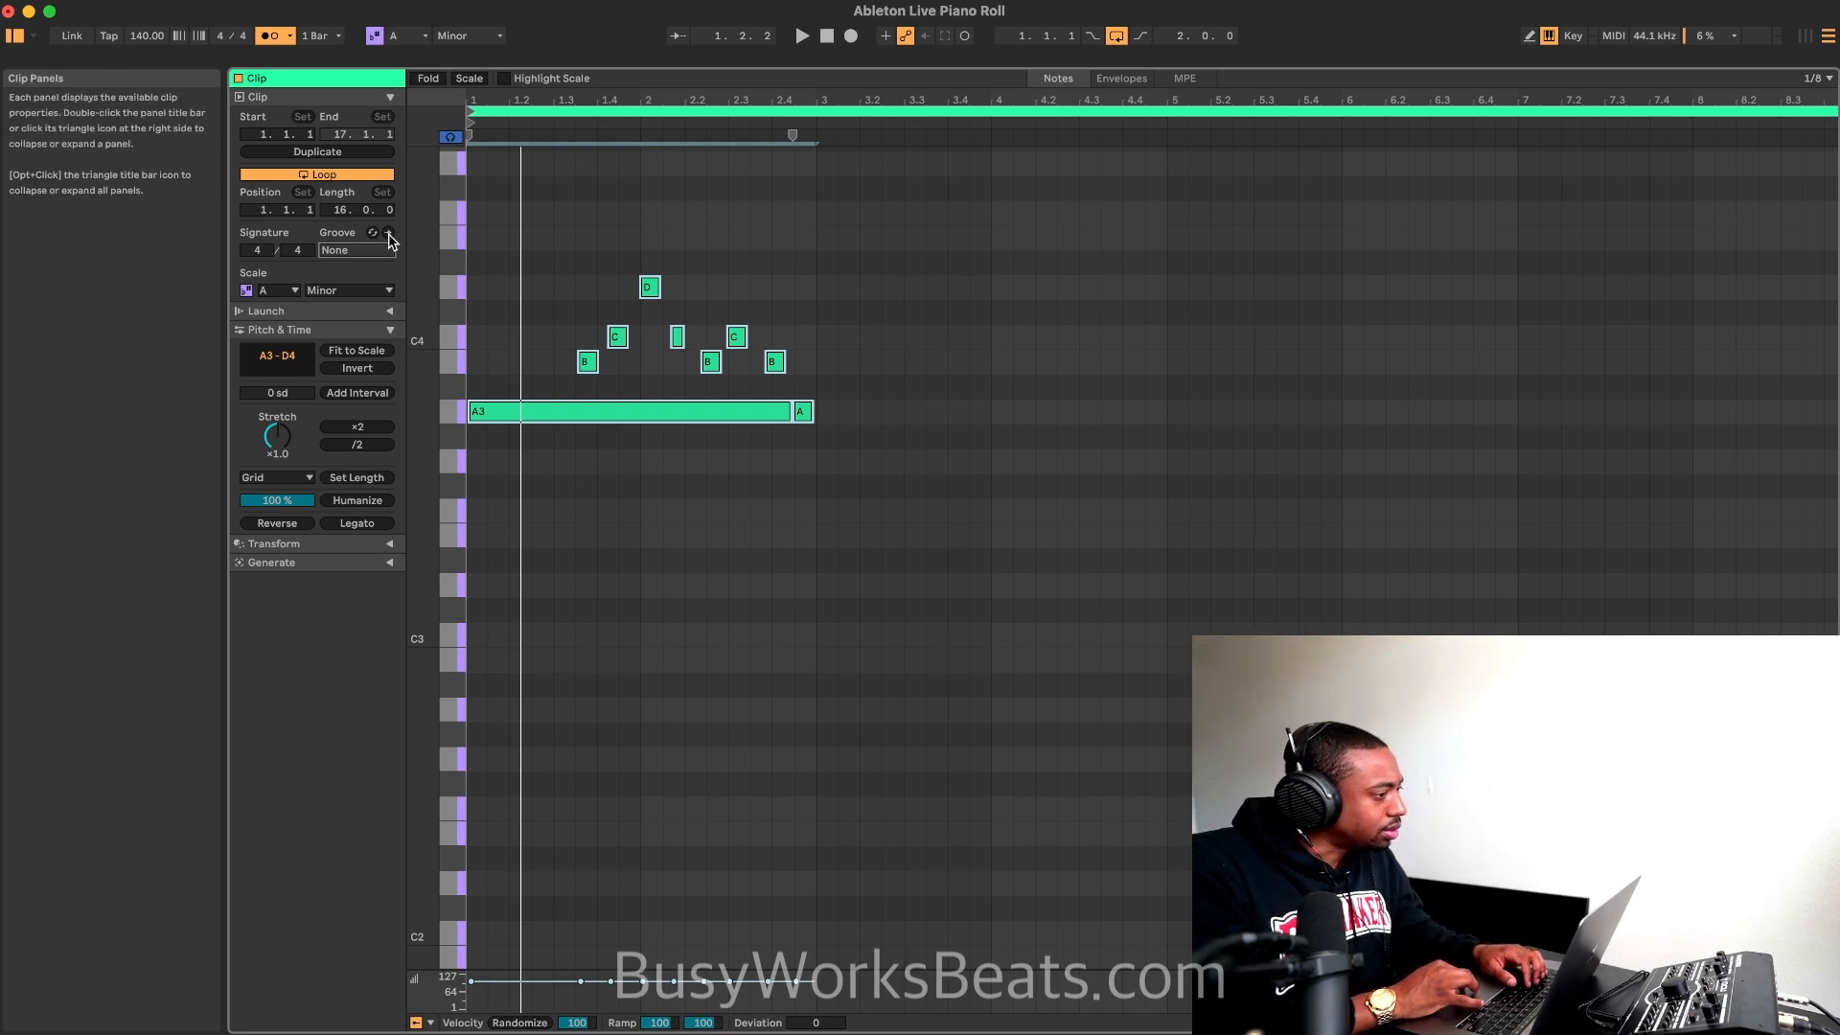
Step: Play the two-bar loop repeatedly to check the humanized timing of the melody
{"action": "left_click", "coordinate": [388, 311]}
{"action": "left_click", "coordinate": [388, 310]}
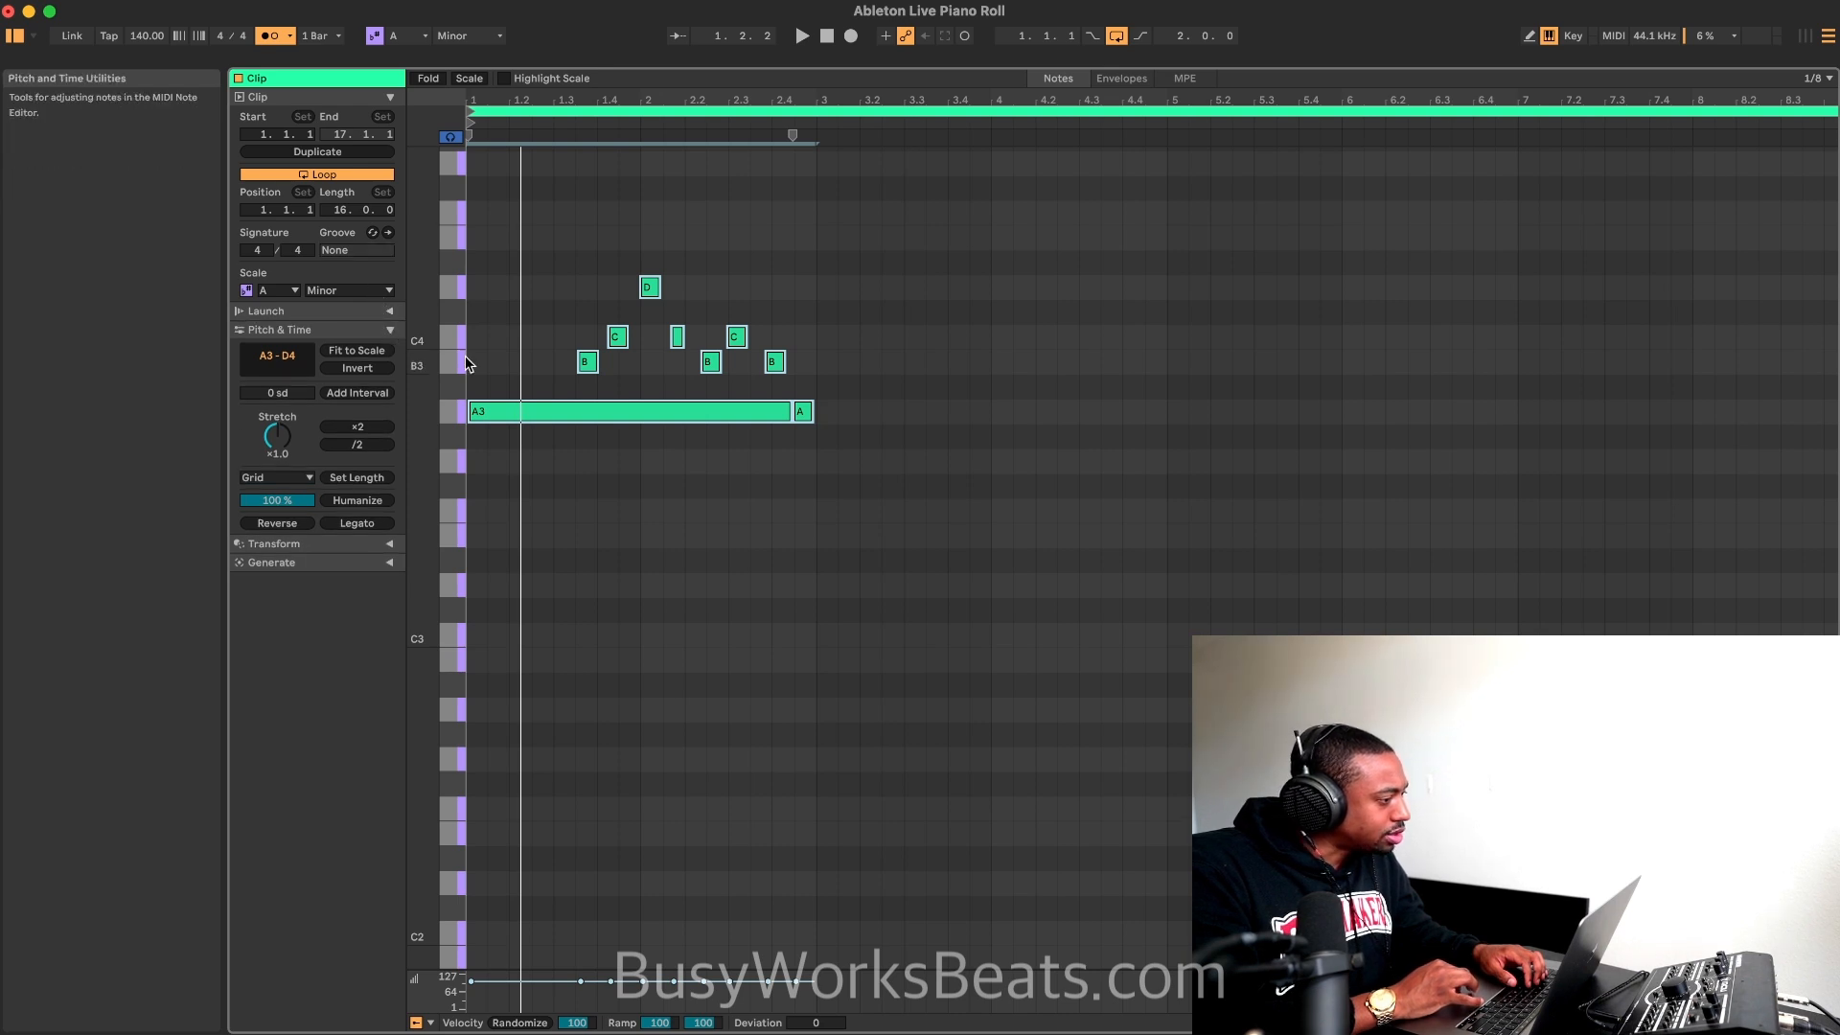
{"action": "key", "text": "space"}
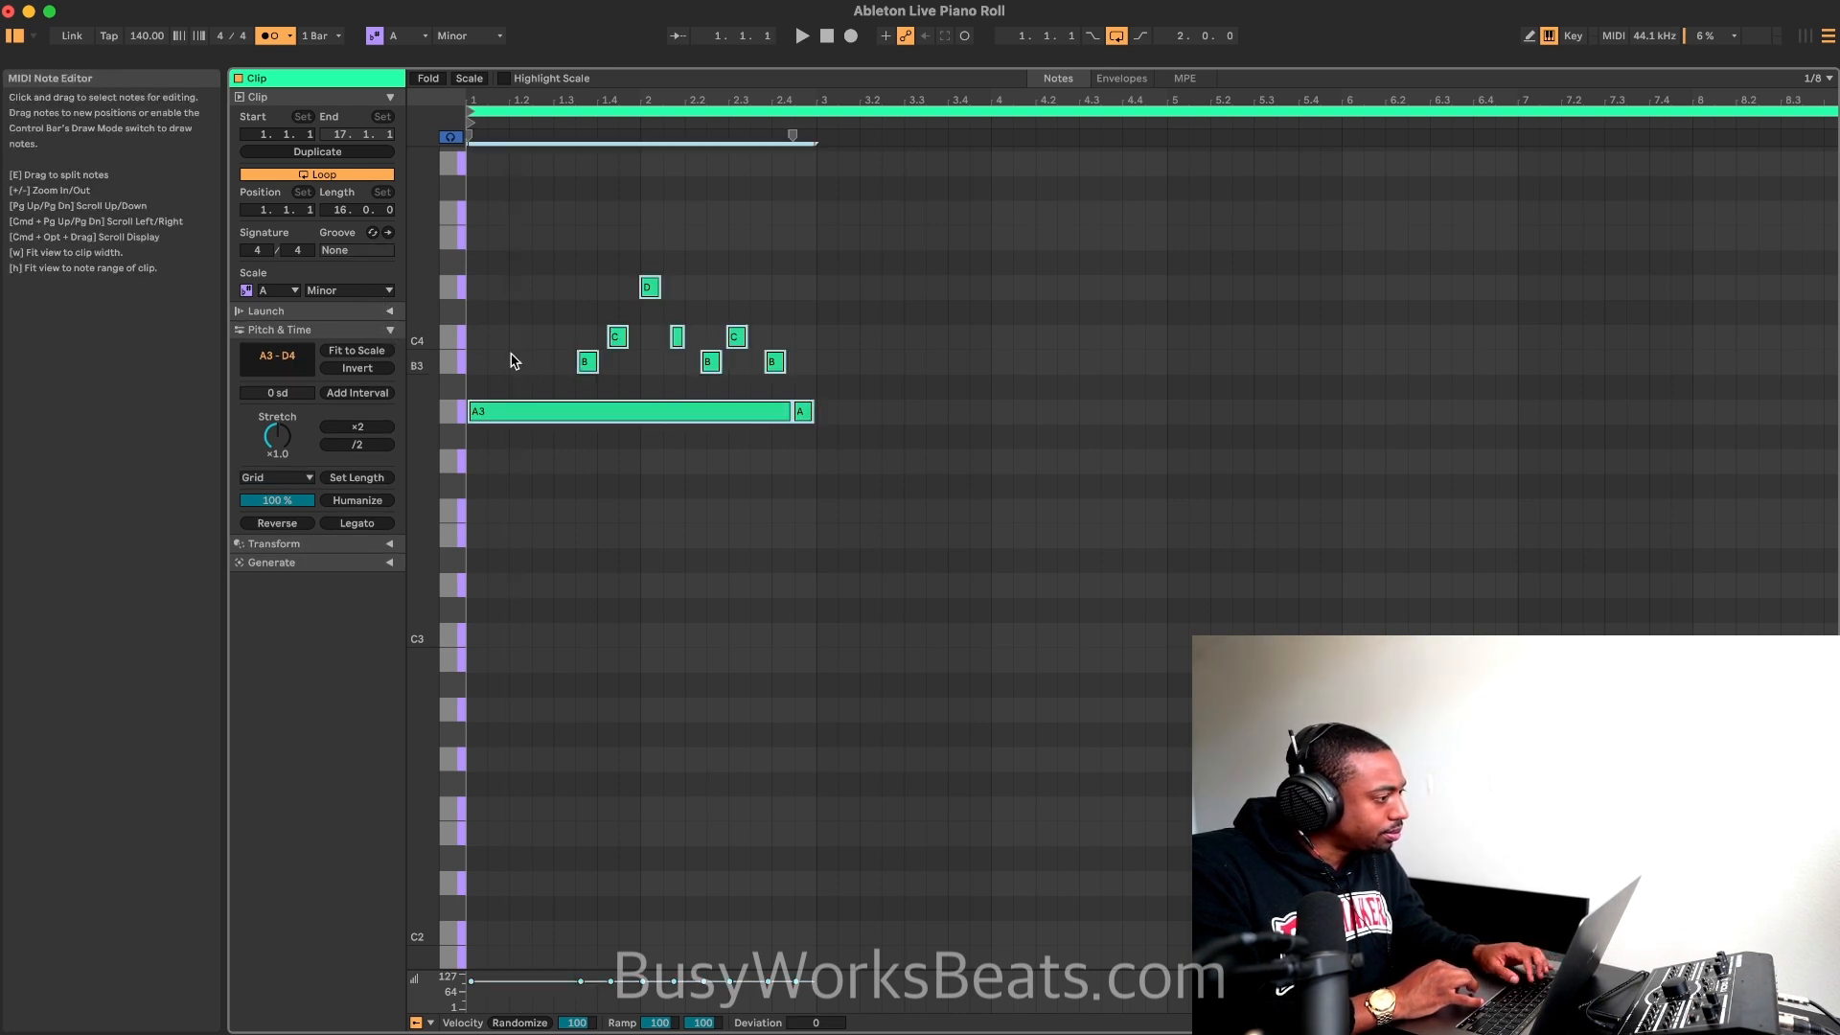
{"action": "right_click", "coordinate": [508, 359]}
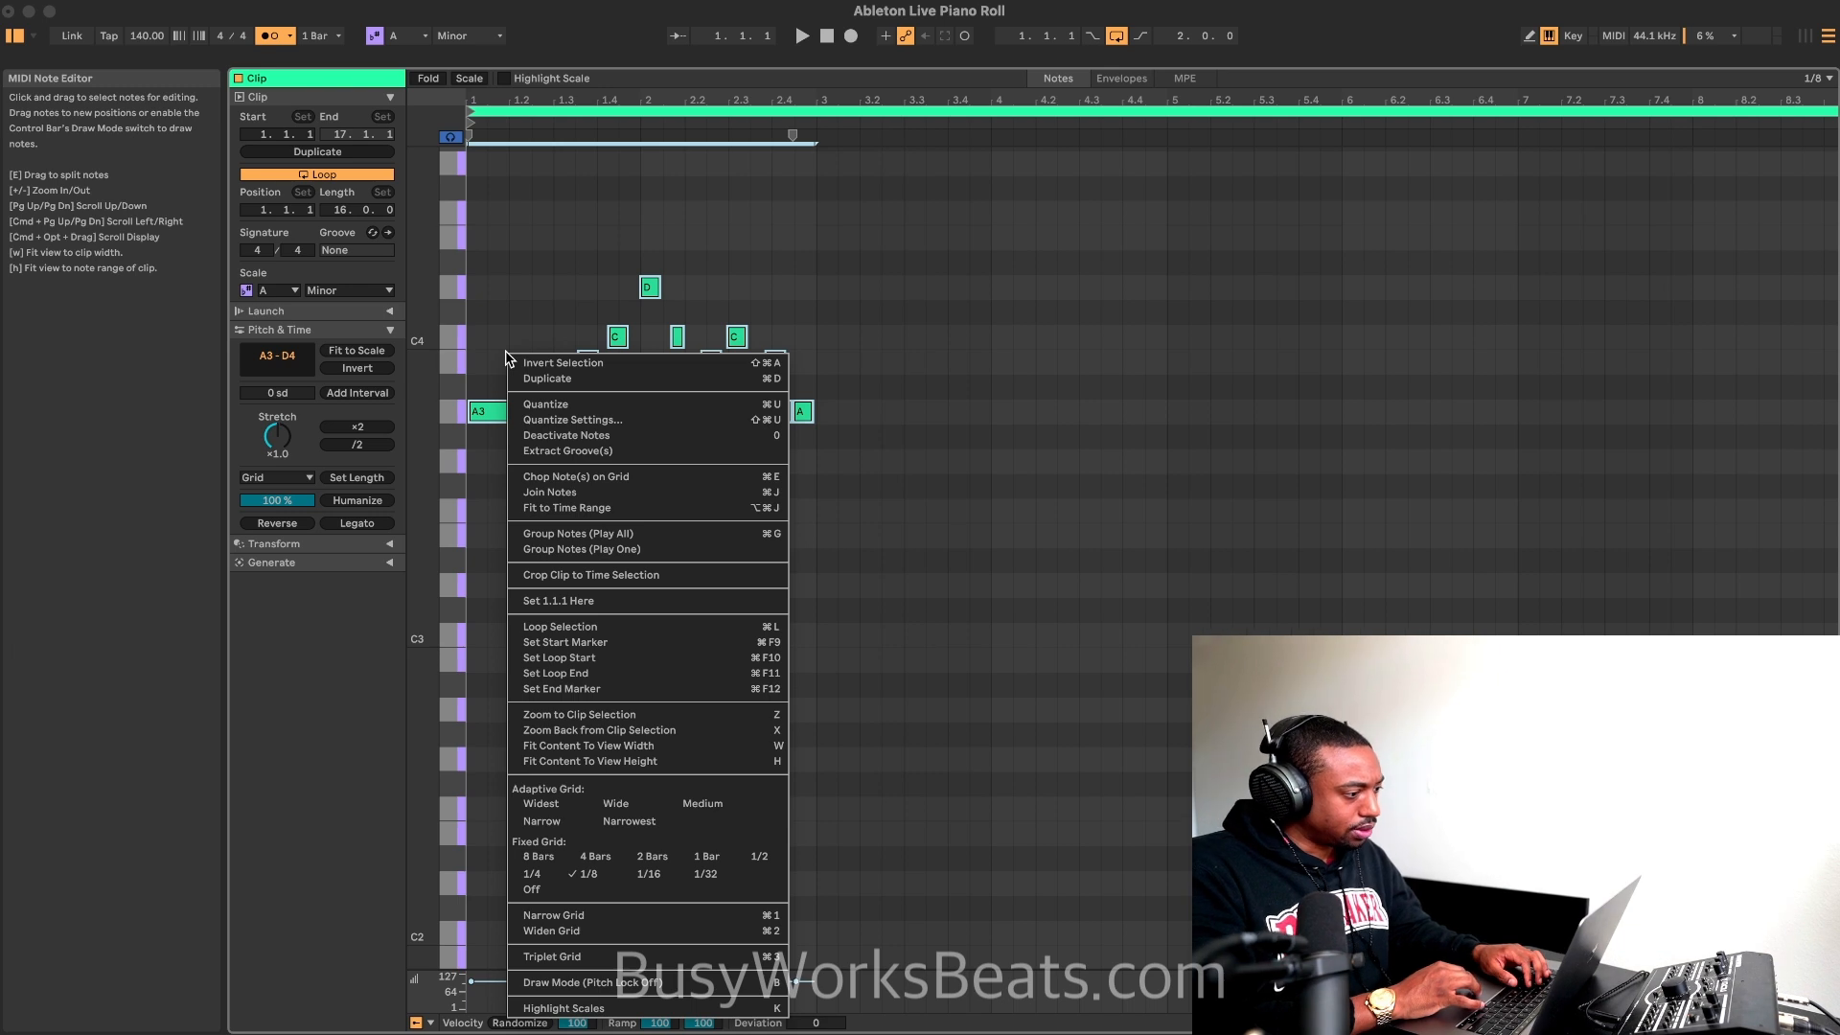
{"action": "key", "text": "space"}
{"action": "right_click", "coordinate": [508, 300]}
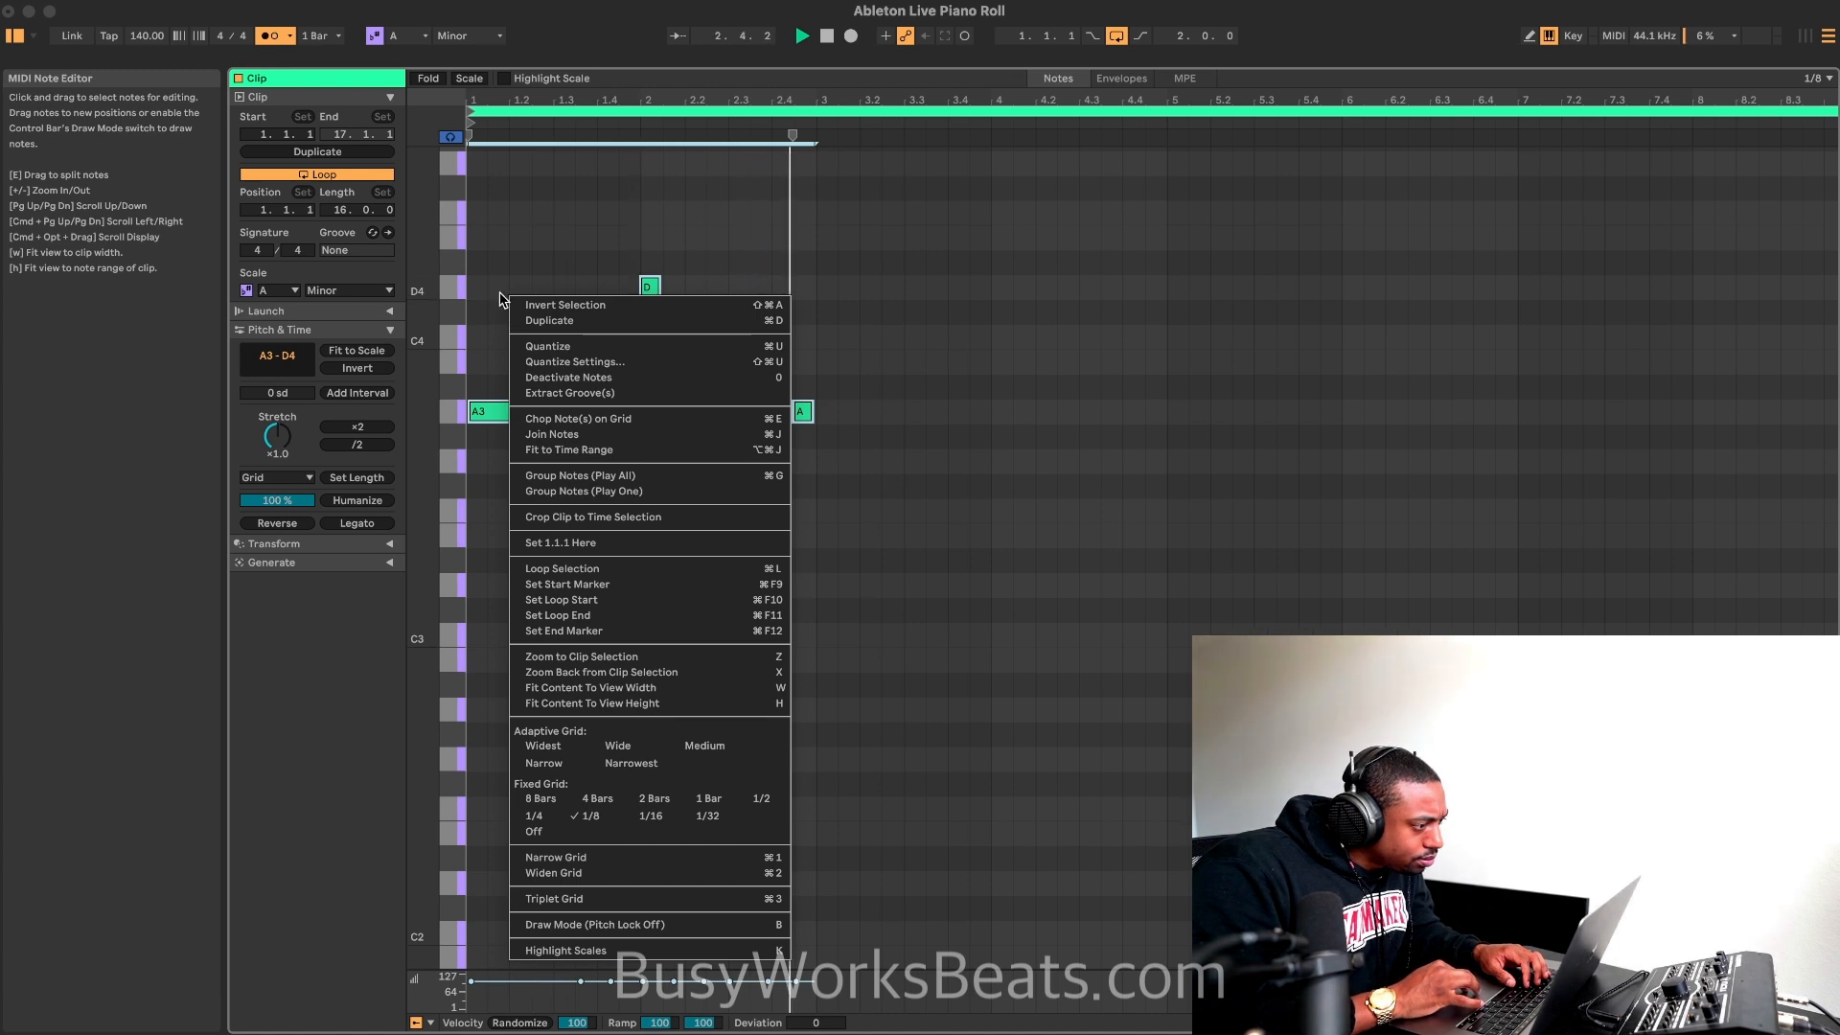
{"action": "key", "text": "Escape"}
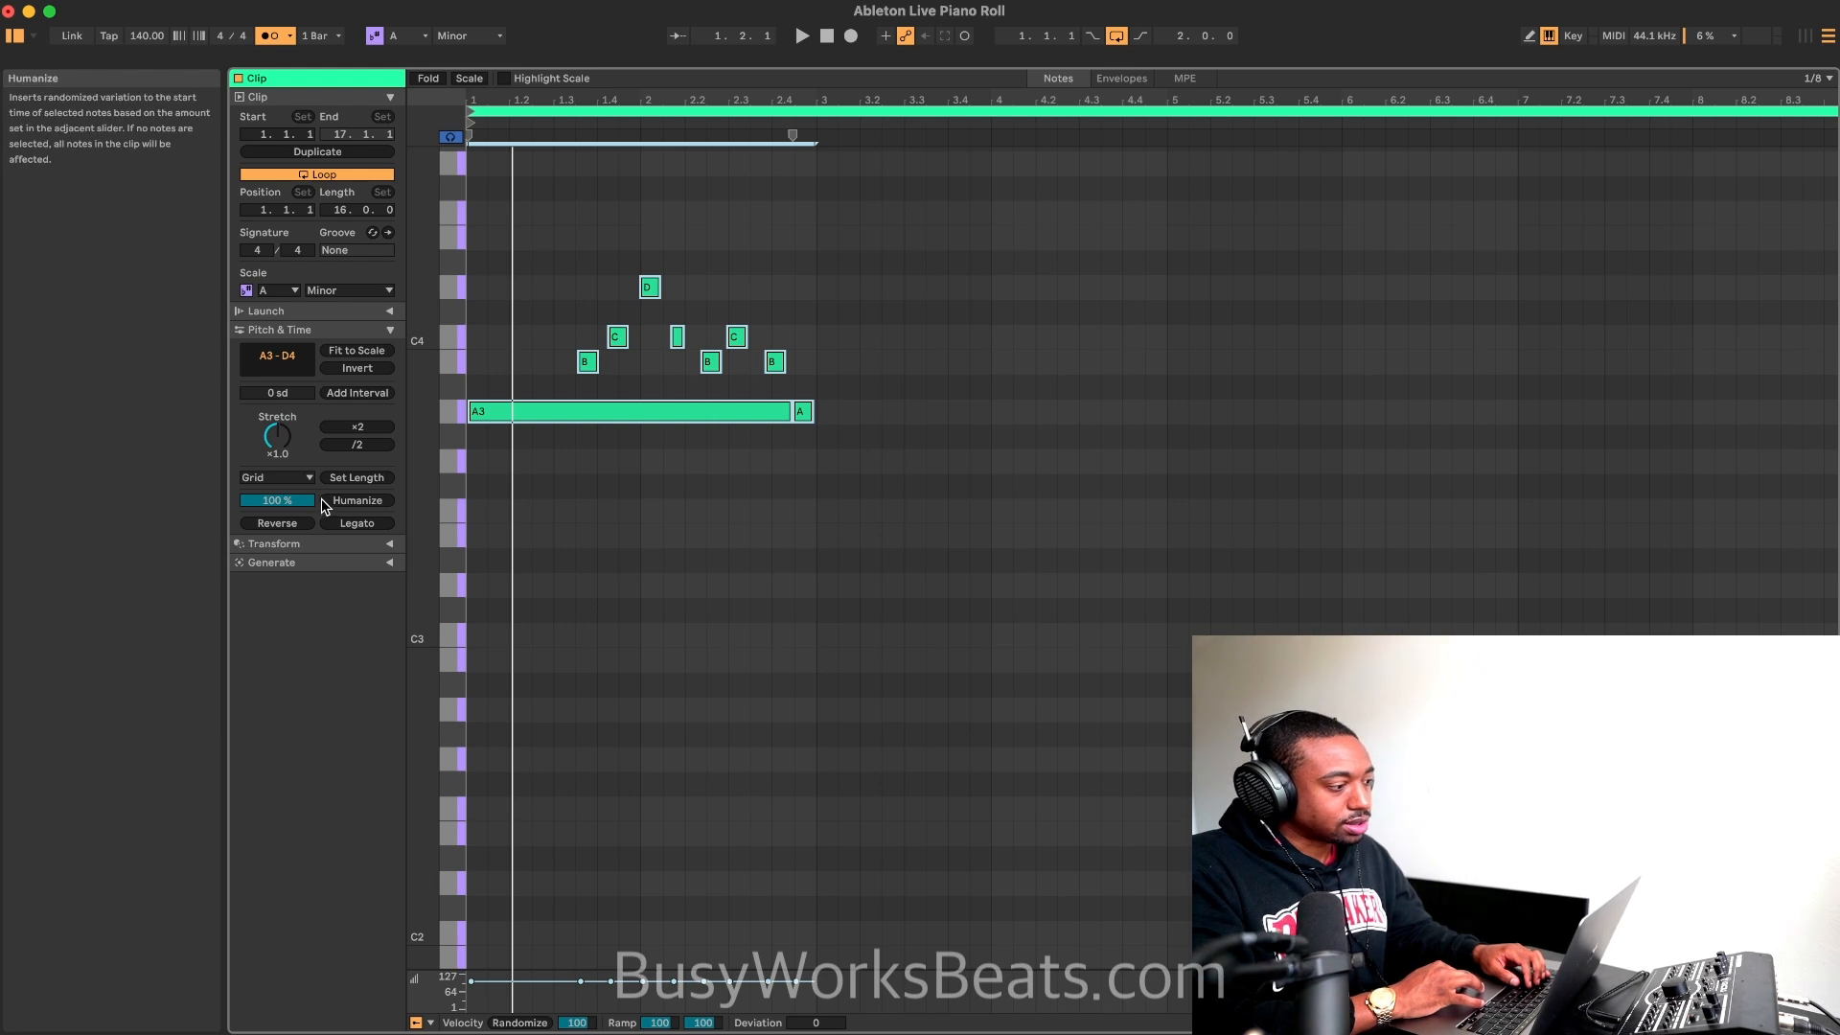
{"action": "key", "text": "space"}
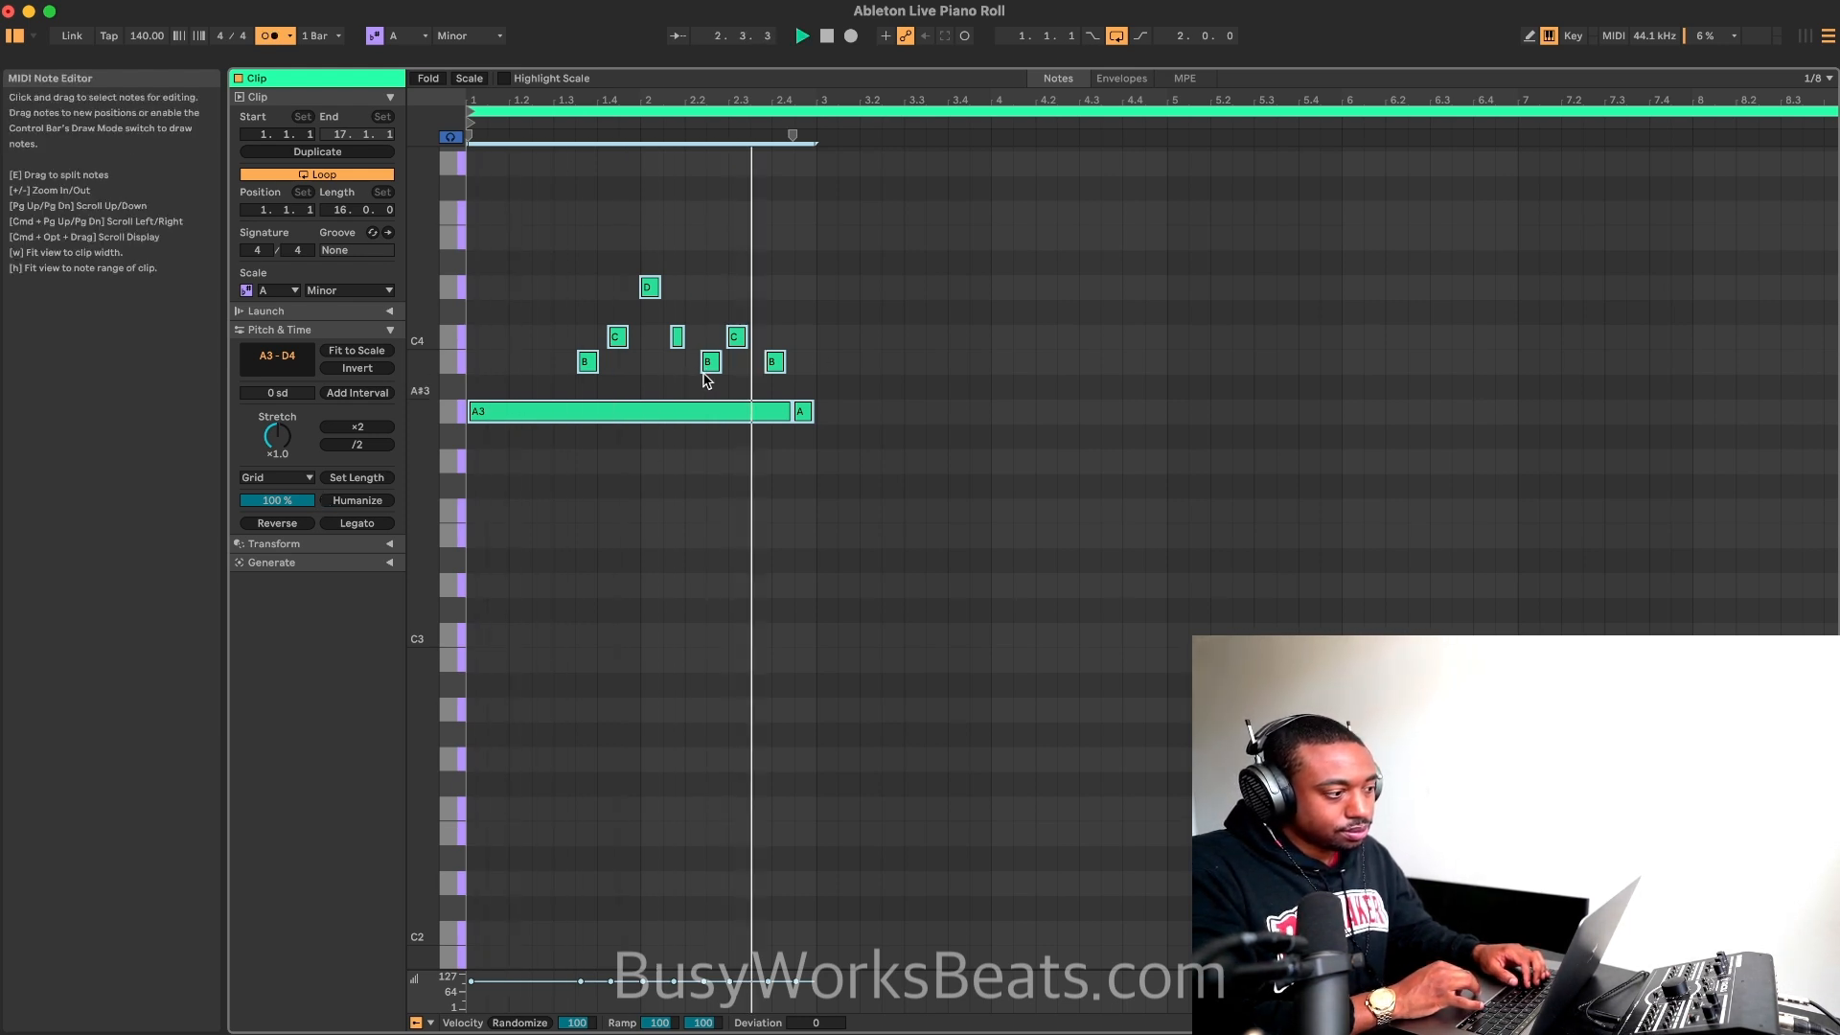
Step: Select all notes except the two B3 notes in bar 2, try humanizing them, and set the Humanize amount to 0%
{"action": "left_click", "coordinate": [799, 368]}
{"action": "key", "text": "super+l"}
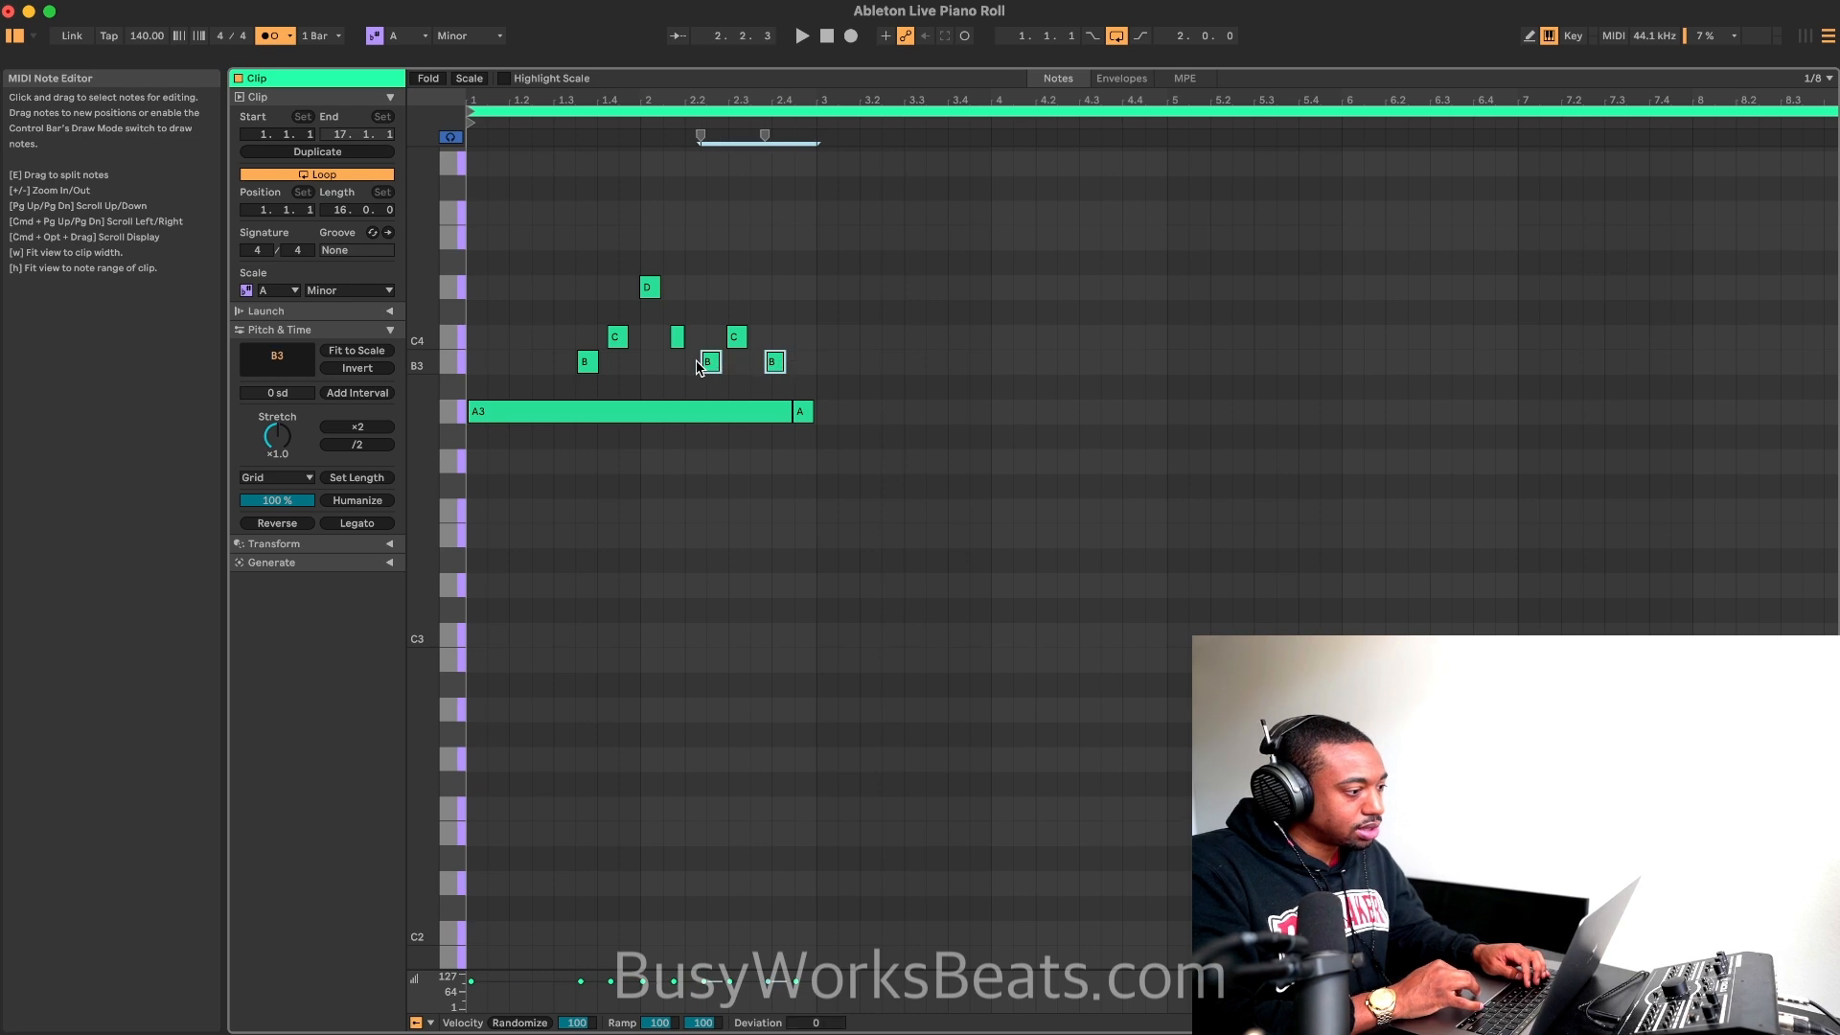
{"action": "key", "text": "super+a"}
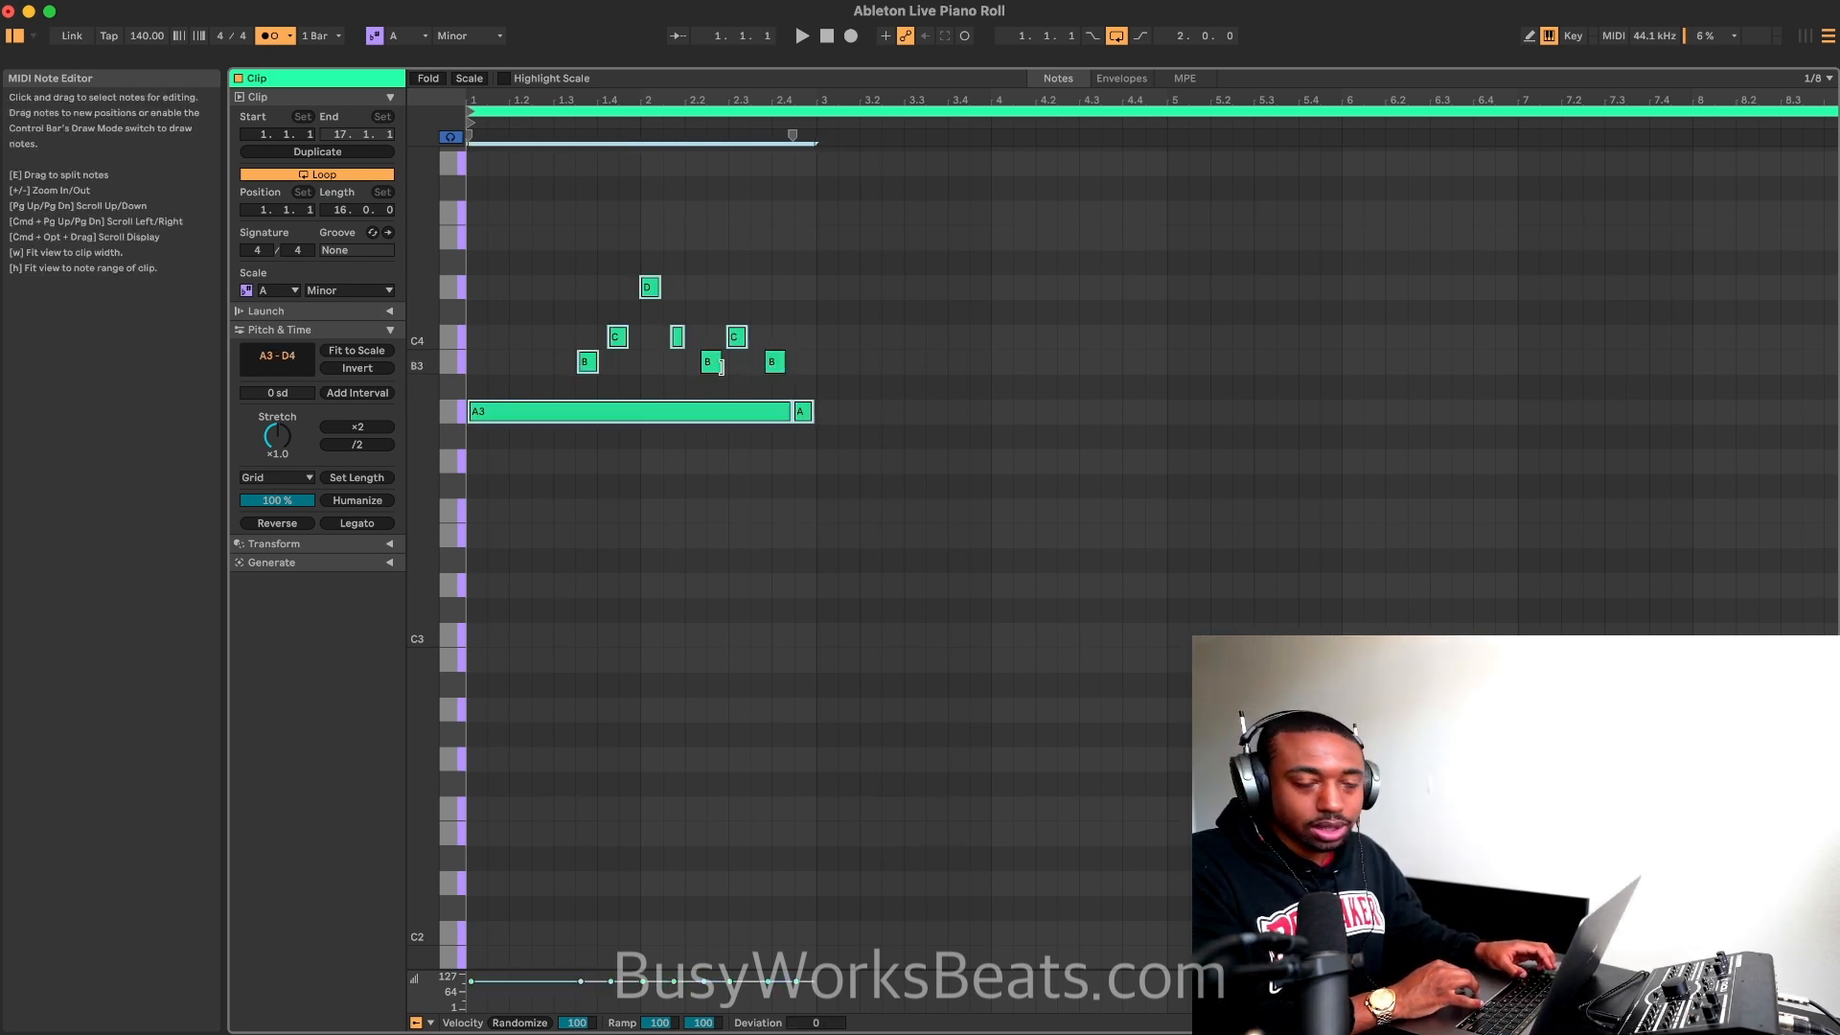
{"action": "mouse_move", "coordinate": [293, 501]}
{"action": "left_mouse_down"}
{"action": "mouse_move", "coordinate": [293, 561]}
{"action": "mouse_move", "coordinate": [293, 501]}
{"action": "left_mouse_up"}
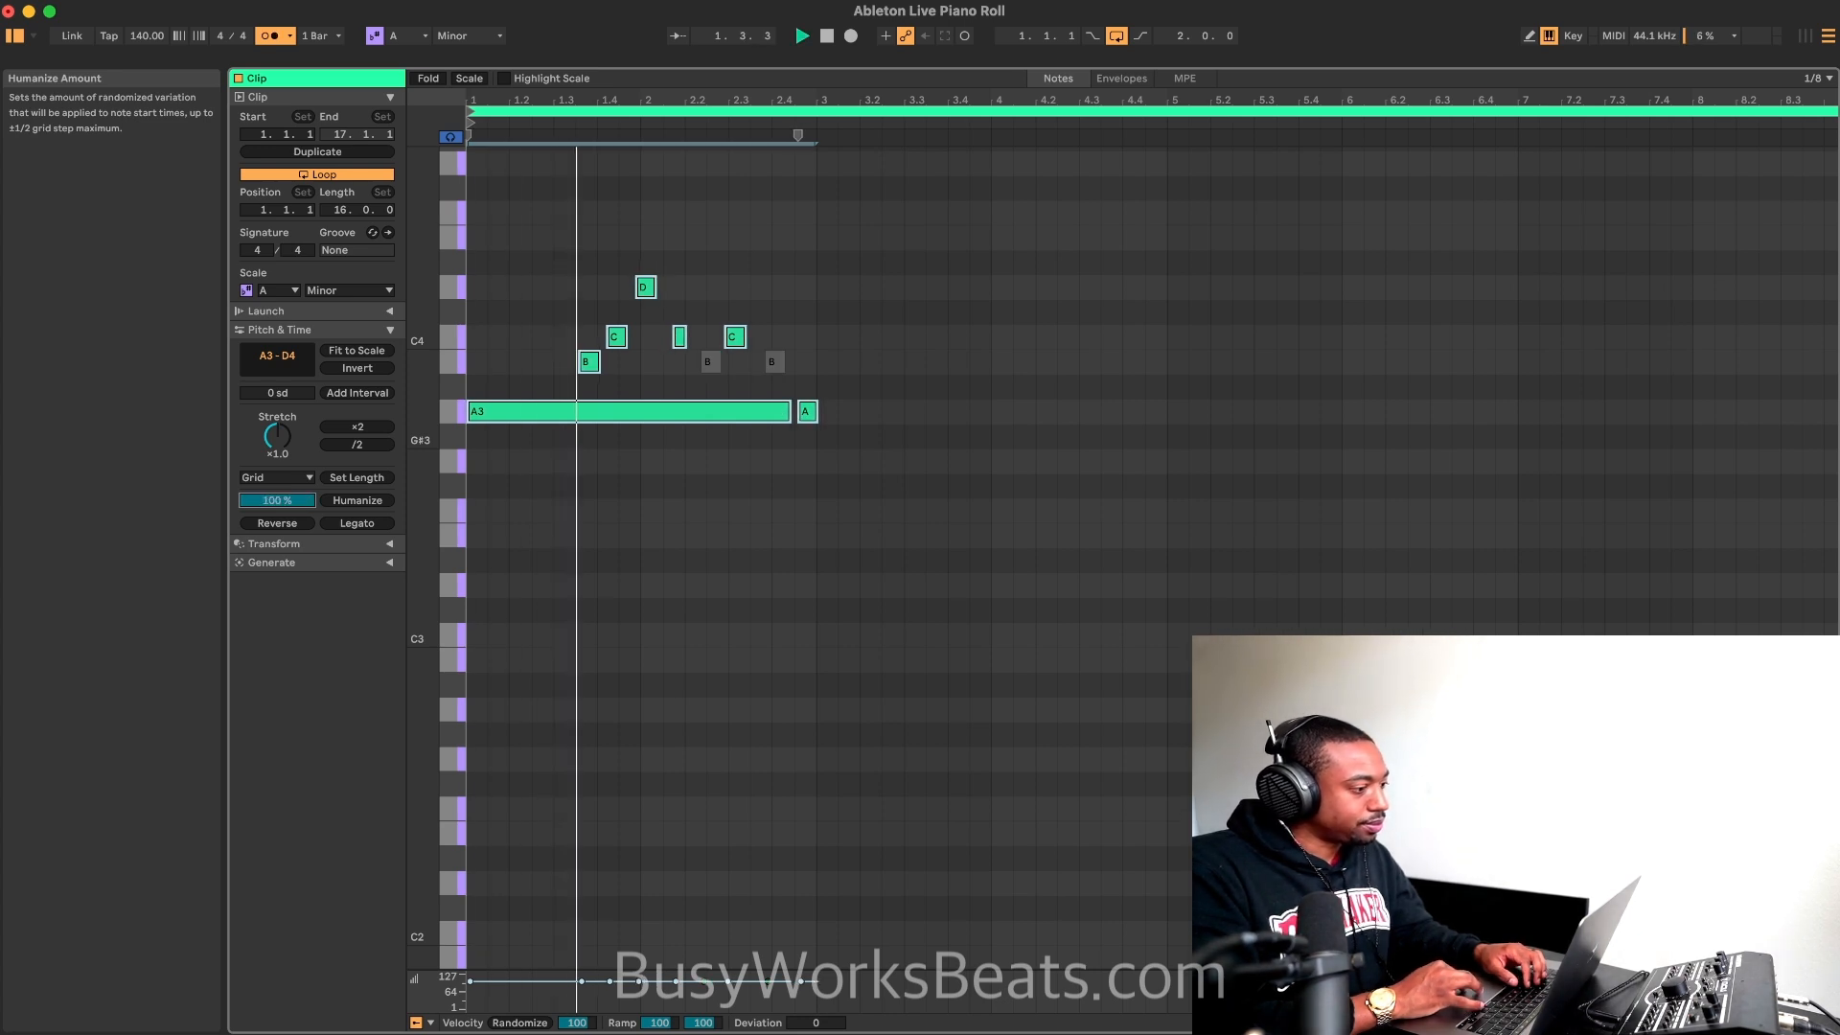
{"action": "left_click_drag", "start_coordinate": [293, 501], "coordinate": [293, 568]}
{"action": "key", "text": "space"}
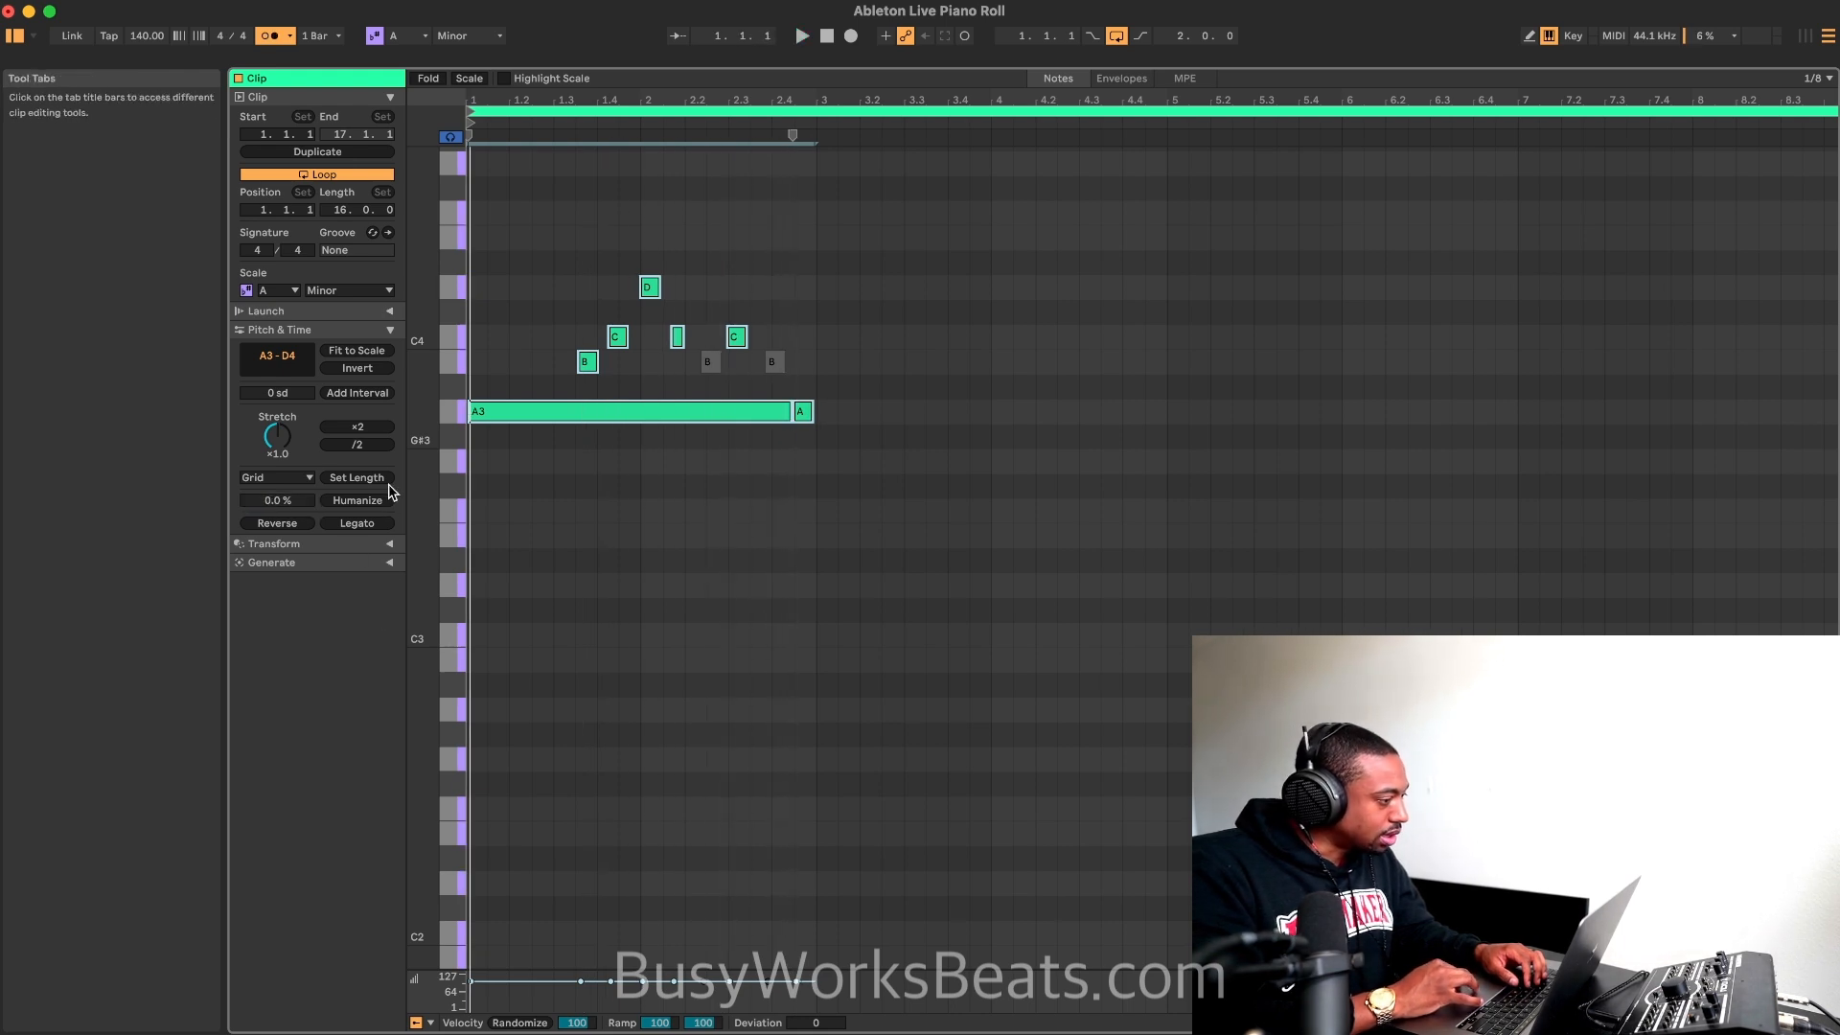
{"action": "left_click", "coordinate": [682, 500]}
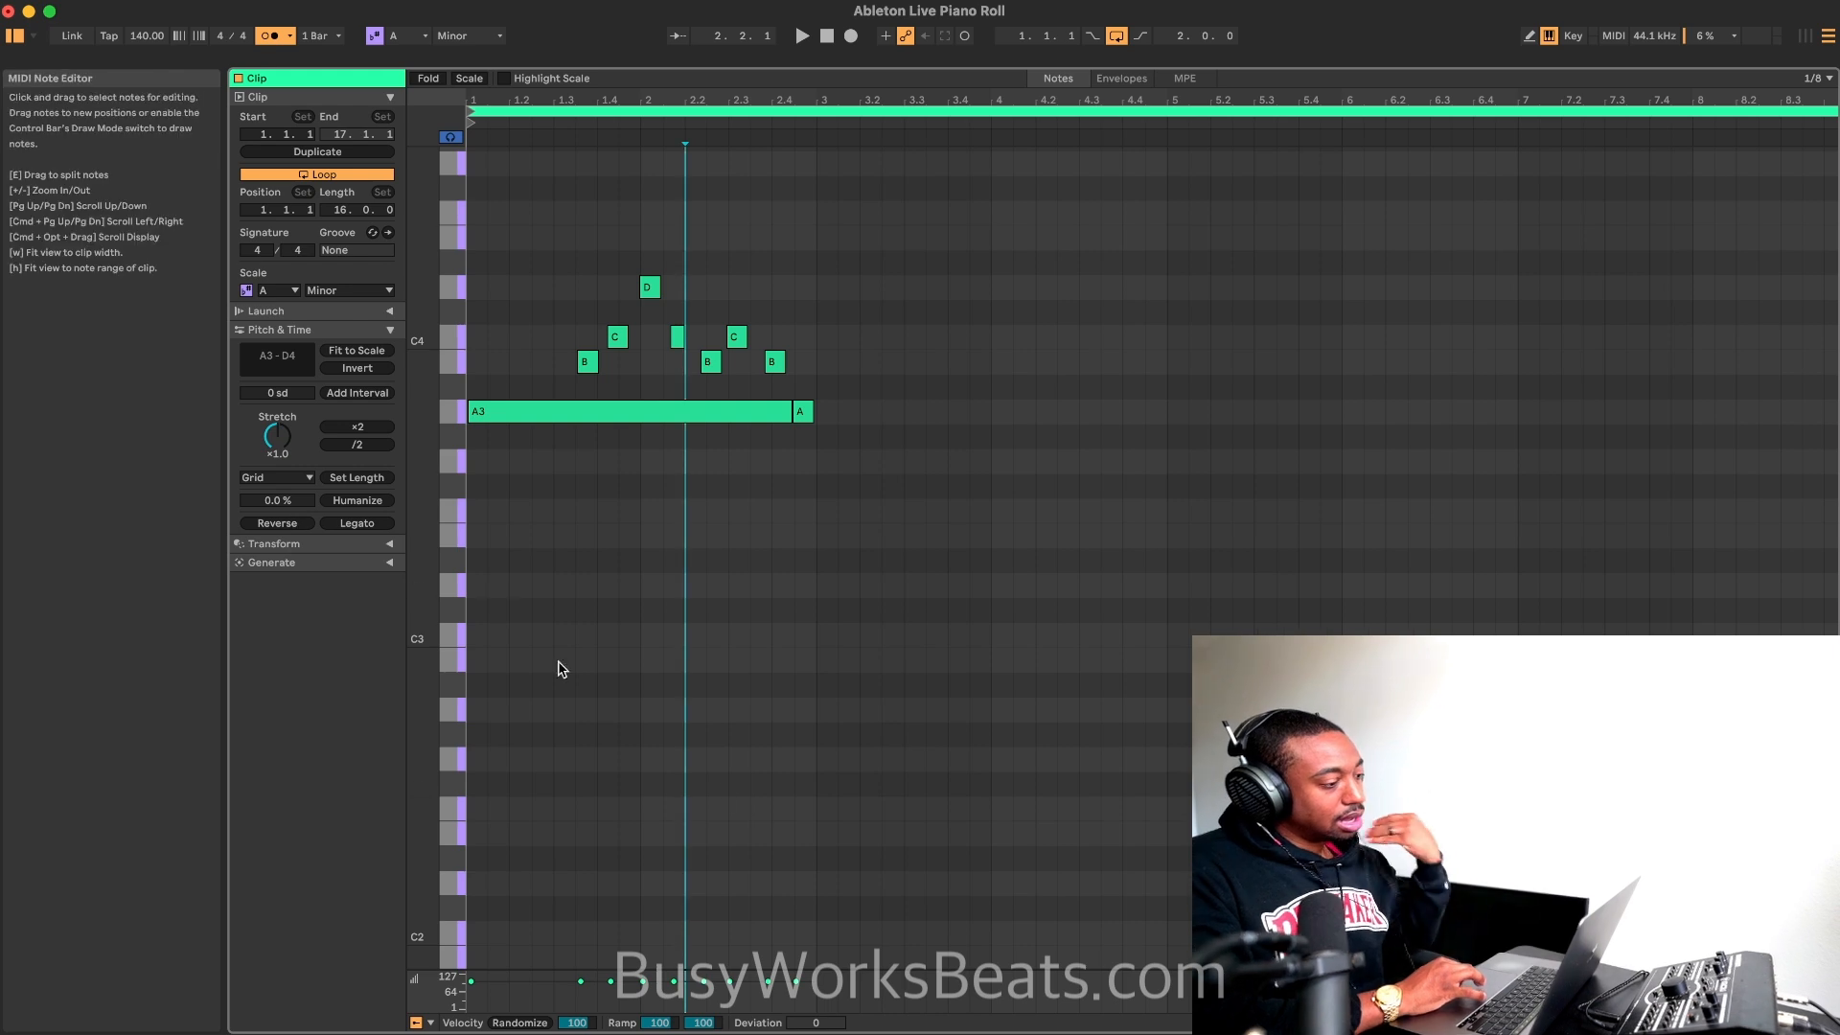
Step: Enlarge the velocity lane below the notes and check which expression lanes can be shown
{"action": "left_click_drag", "start_coordinate": [899, 967], "coordinate": [814, 730]}
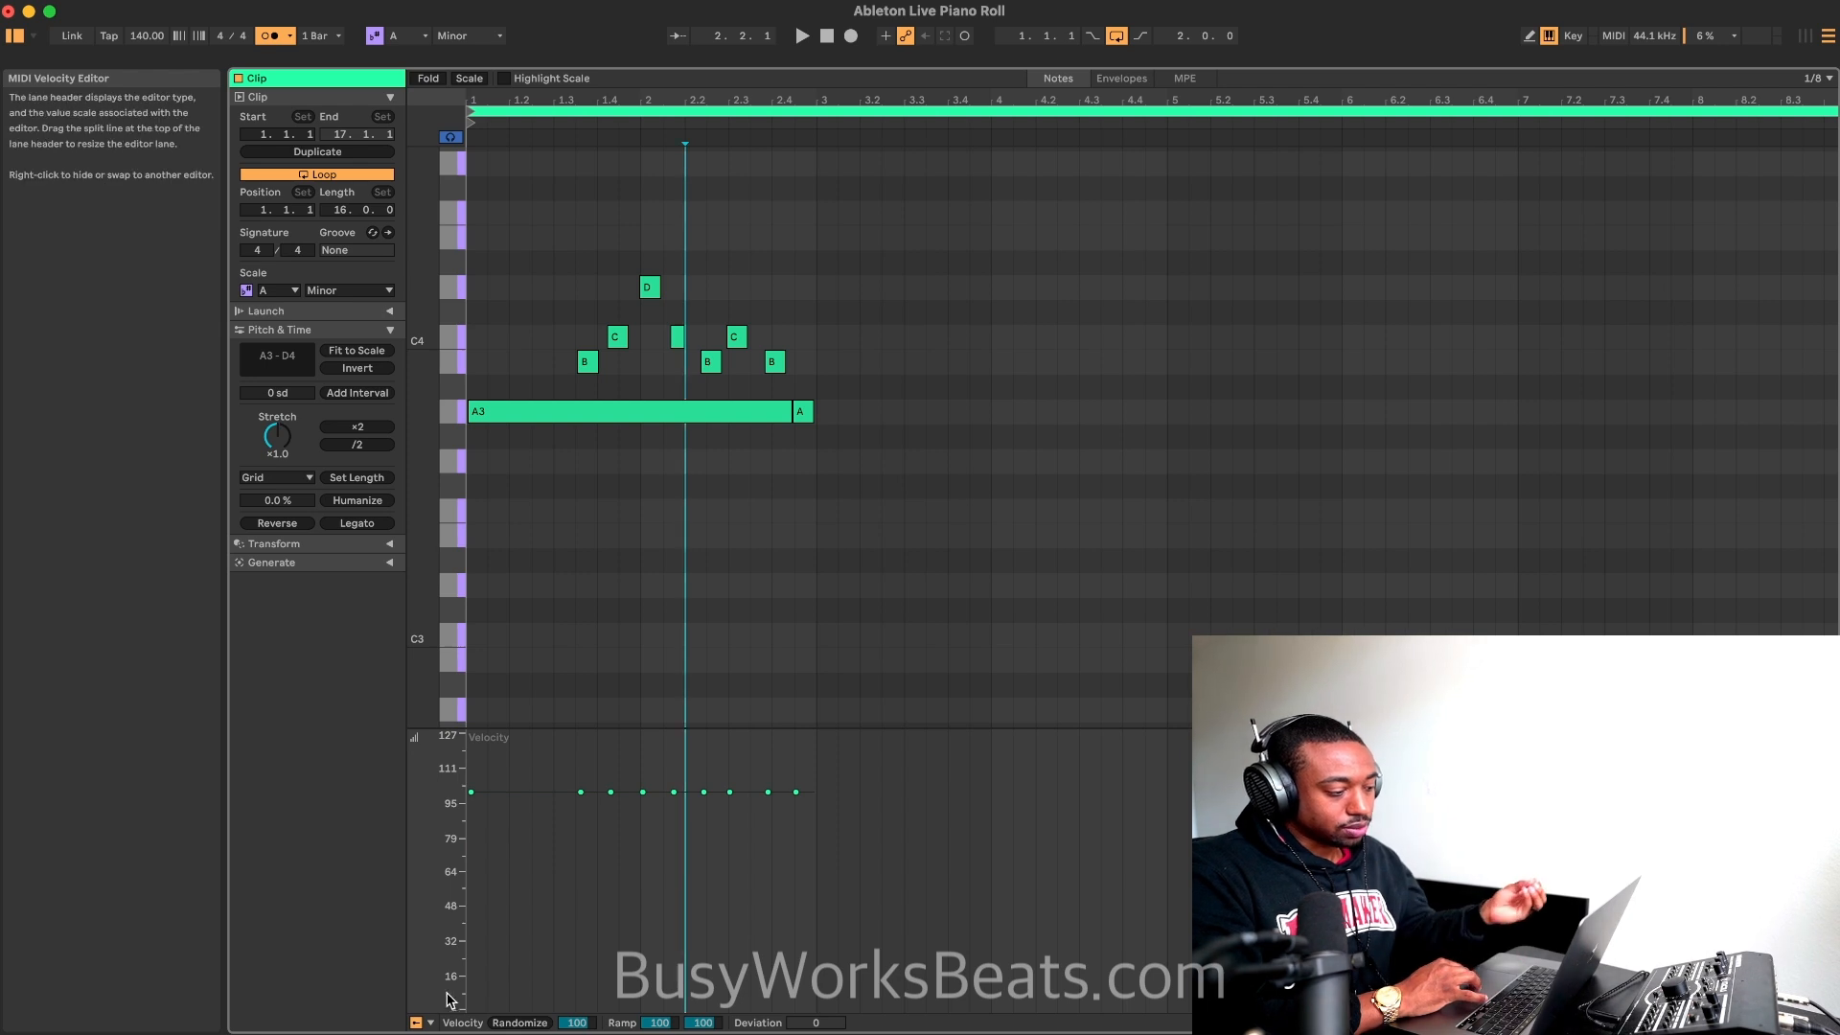
{"action": "left_click", "coordinate": [433, 1023]}
{"action": "left_click", "coordinate": [360, 862]}
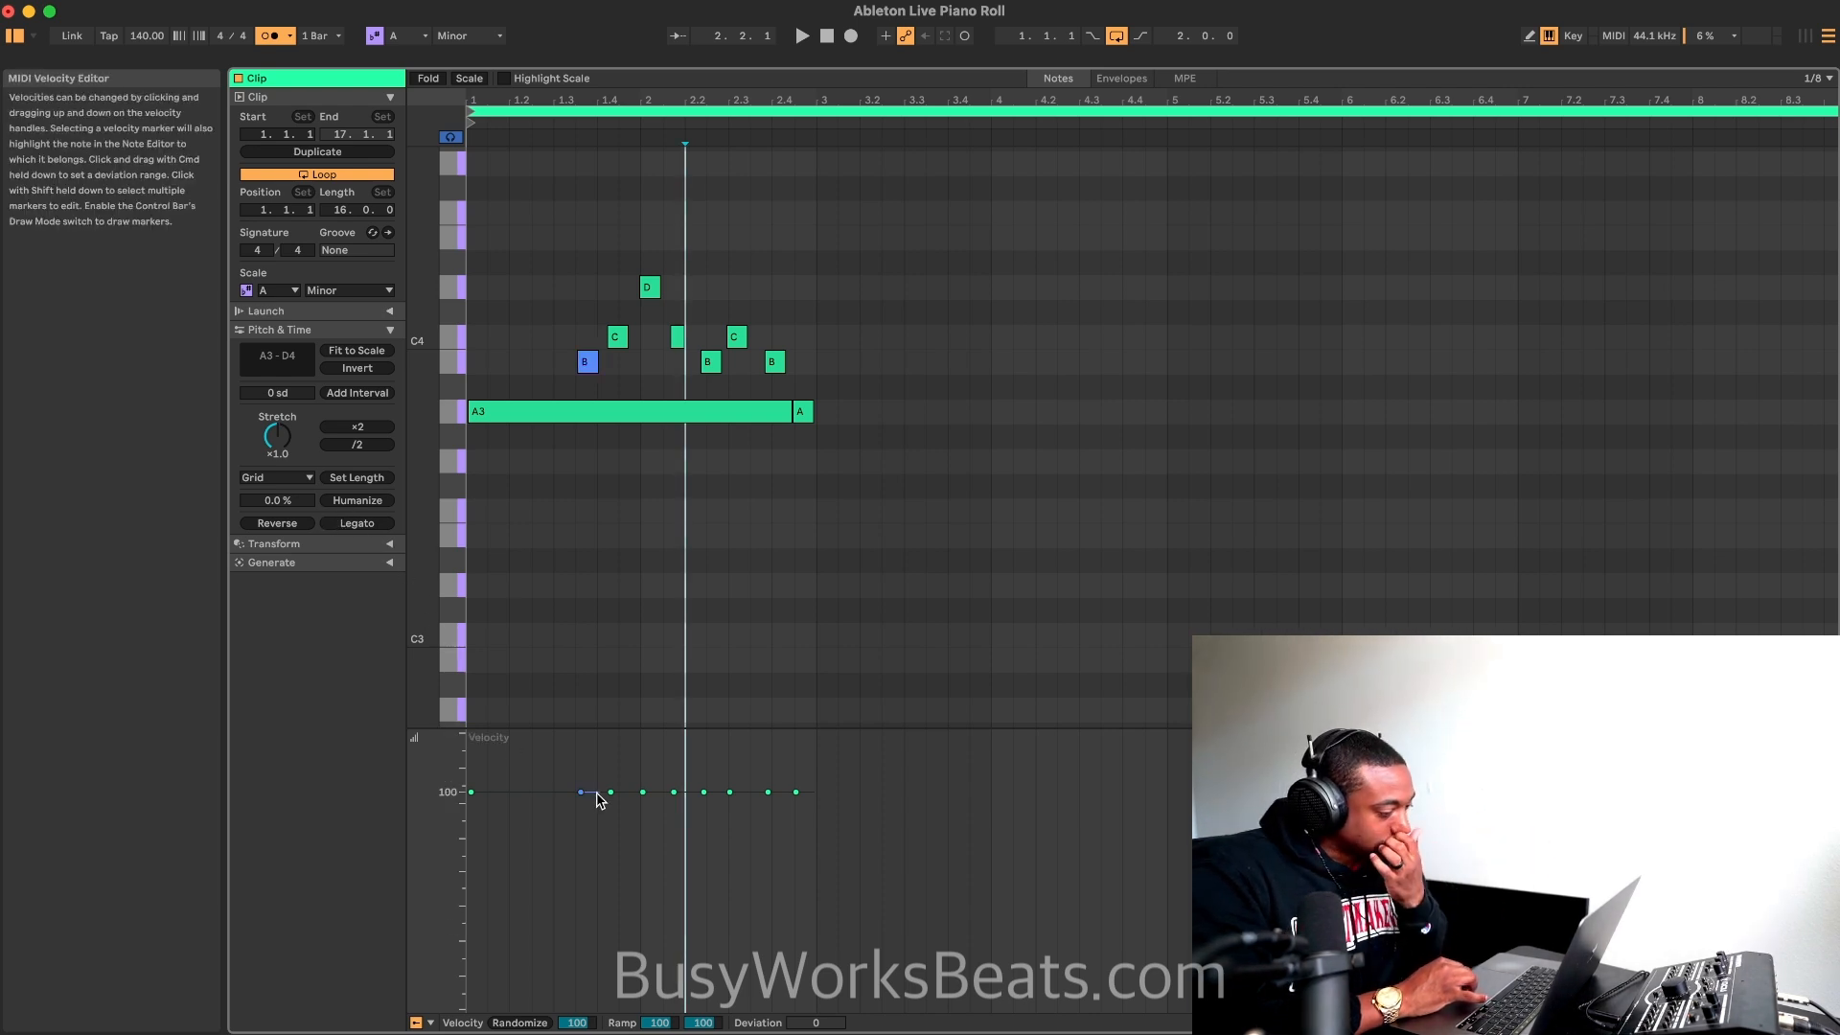
{"action": "left_click", "coordinate": [430, 1023]}
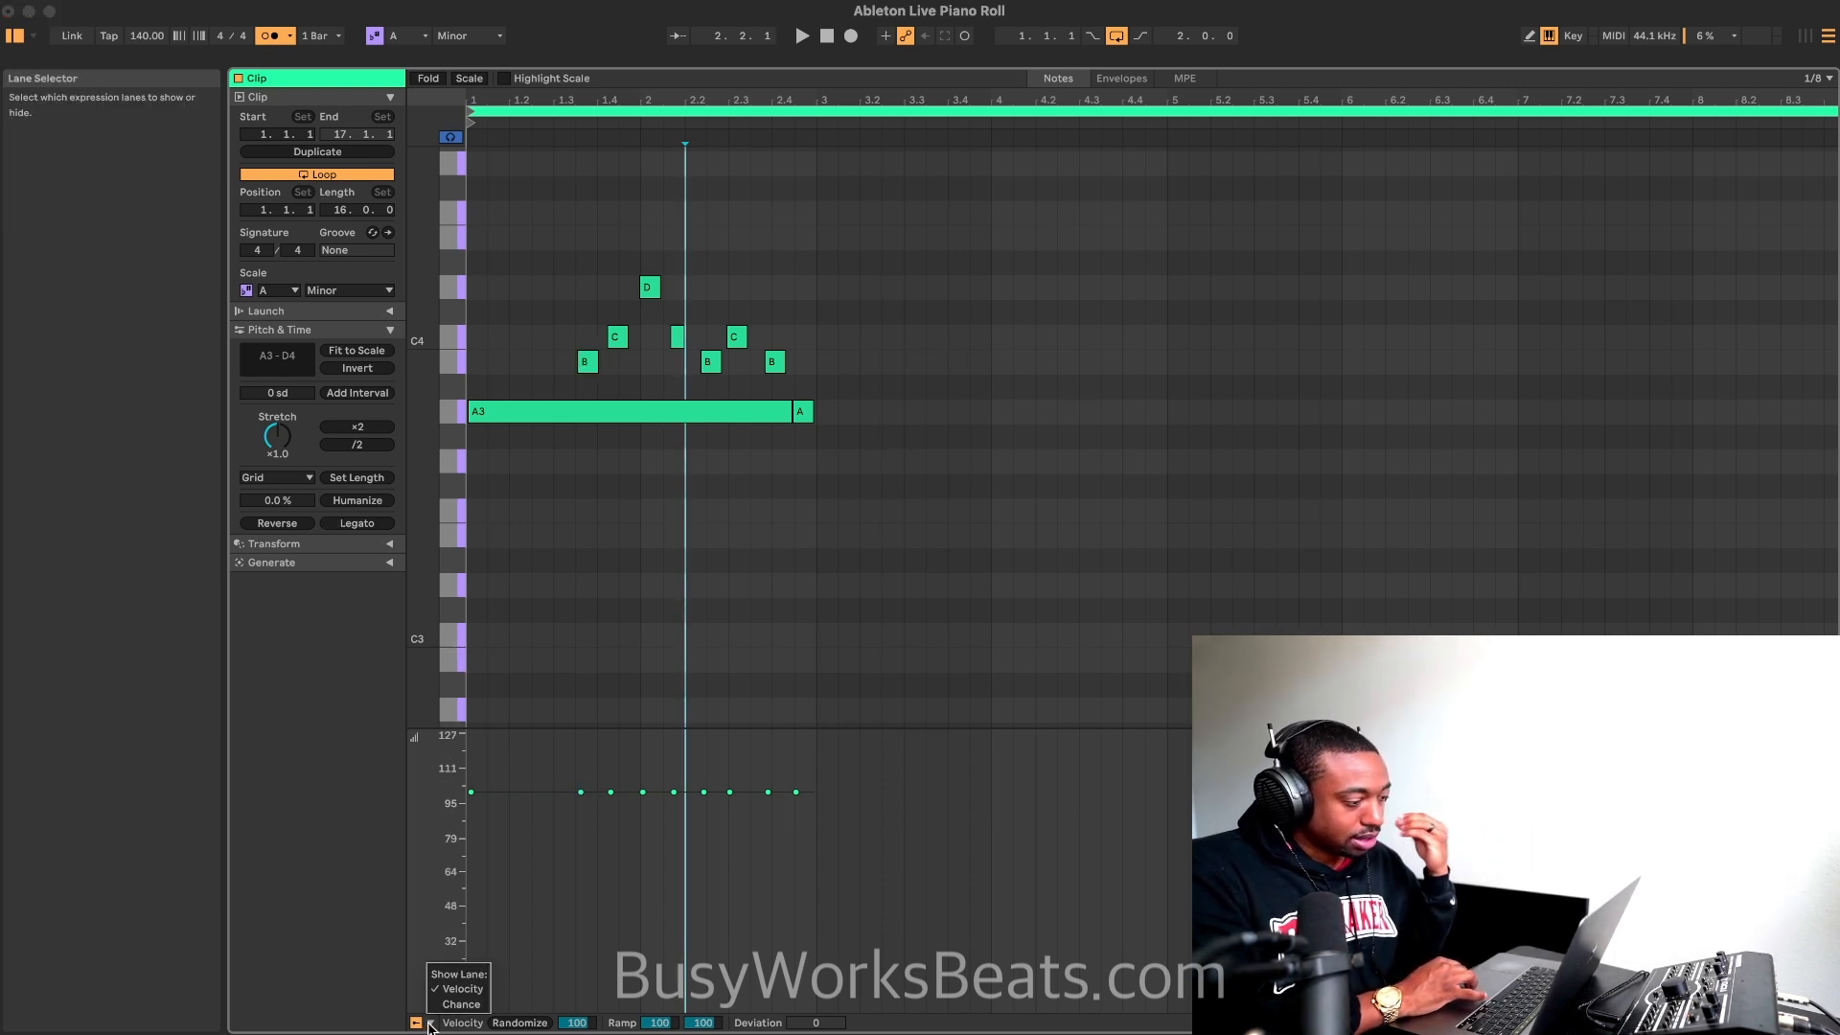
{"action": "left_click", "coordinate": [431, 1025]}
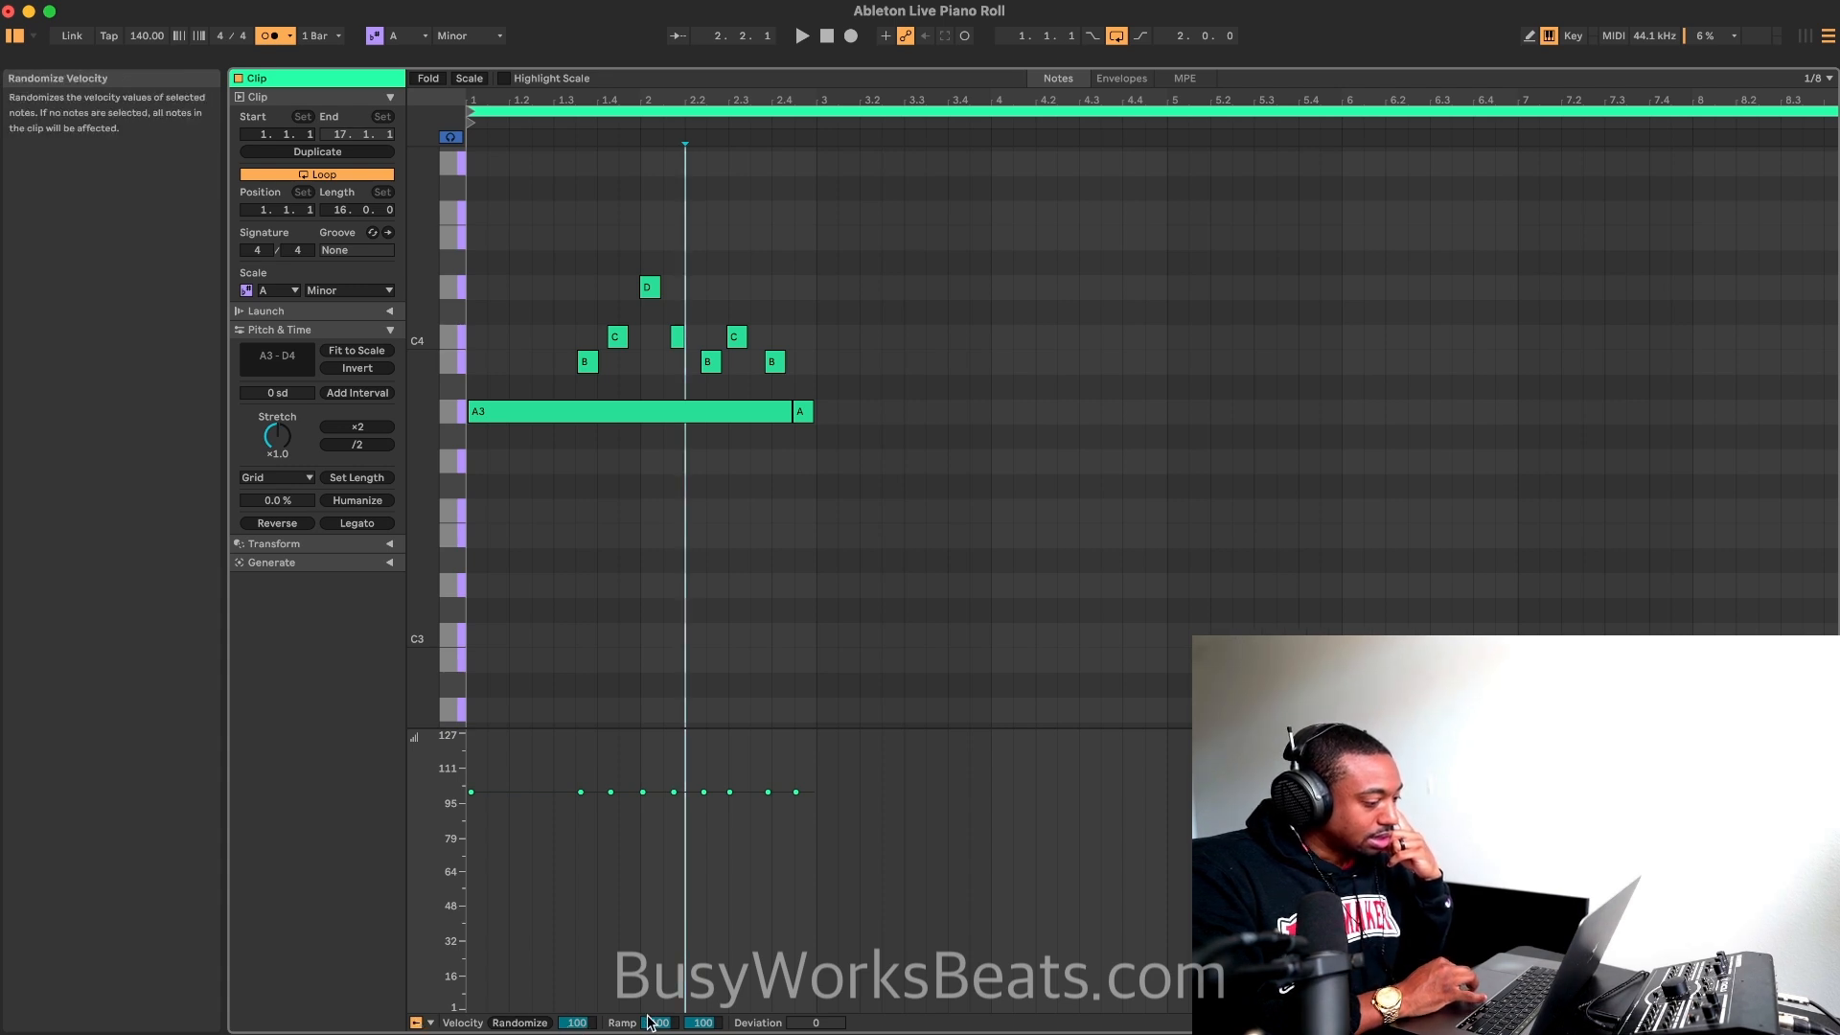
Step: Randomize the velocities of all notes and reduce the randomization amount so they vary only slightly
{"action": "left_click", "coordinate": [523, 1021]}
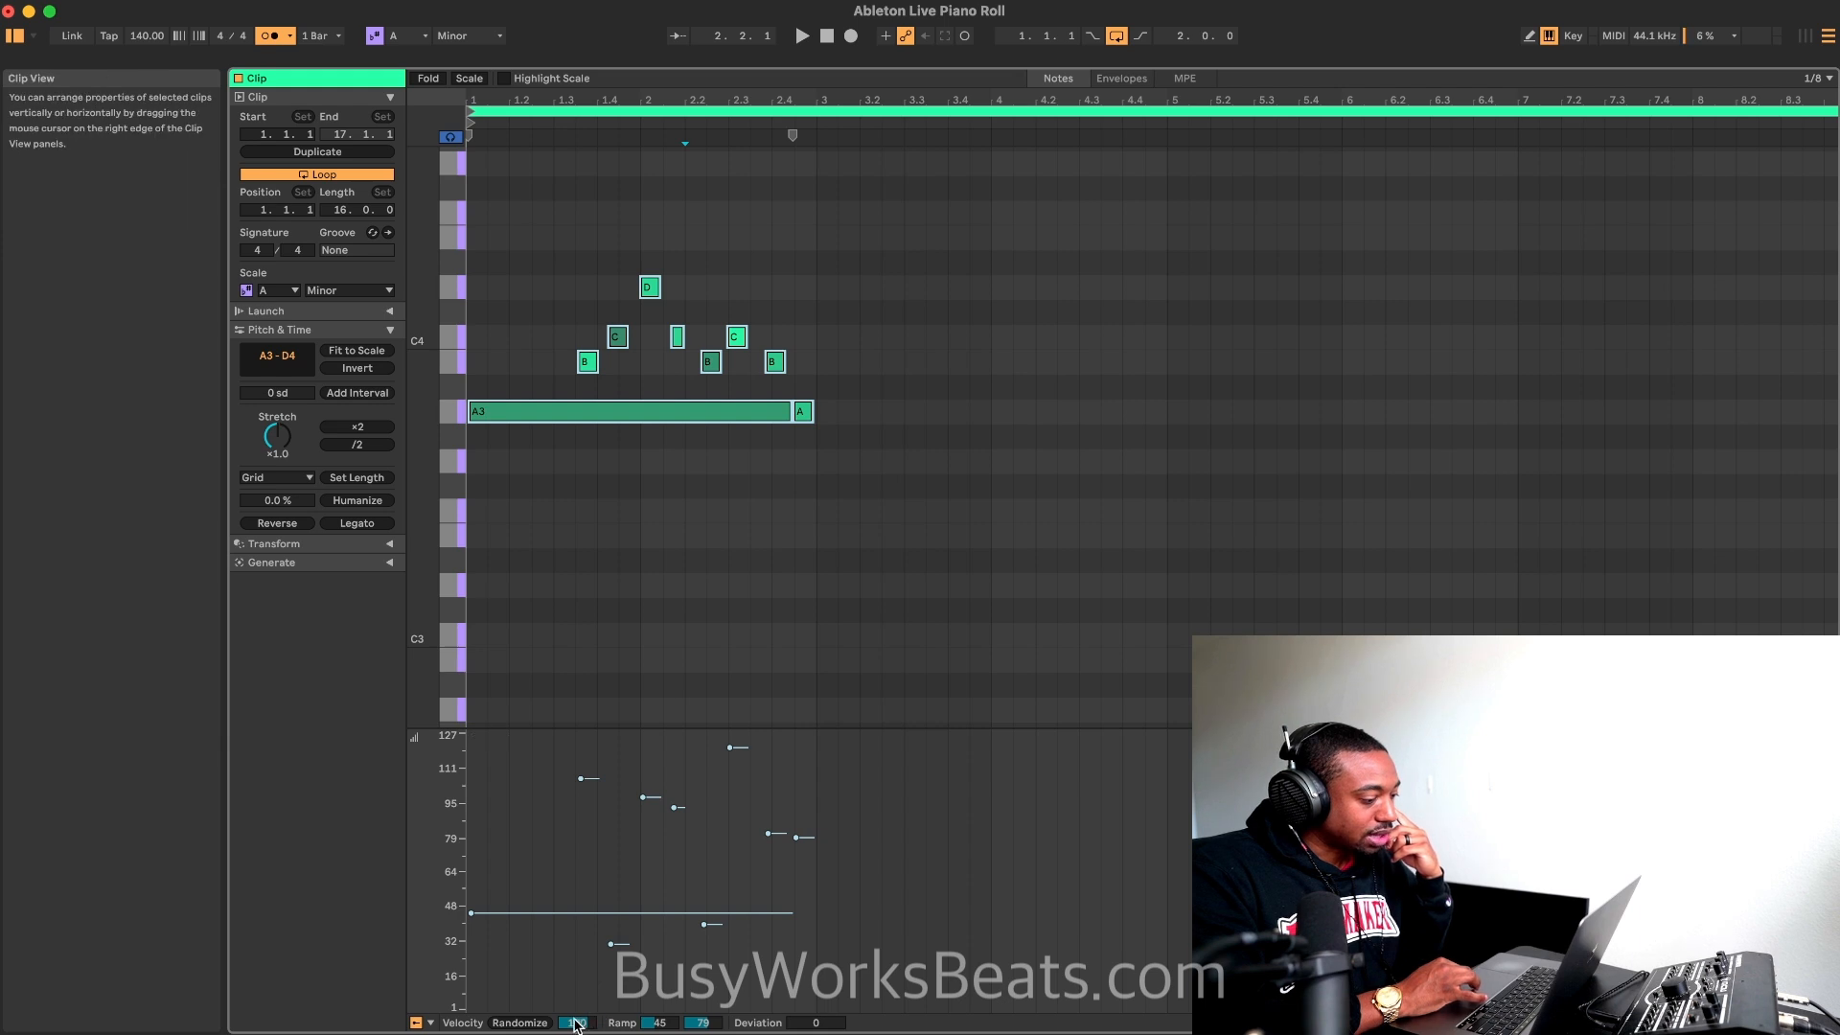
{"action": "mouse_move", "coordinate": [575, 1024]}
{"action": "left_mouse_down"}
{"action": "mouse_move", "coordinate": [575, 1000]}
{"action": "mouse_move", "coordinate": [576, 1015]}
{"action": "left_mouse_up"}
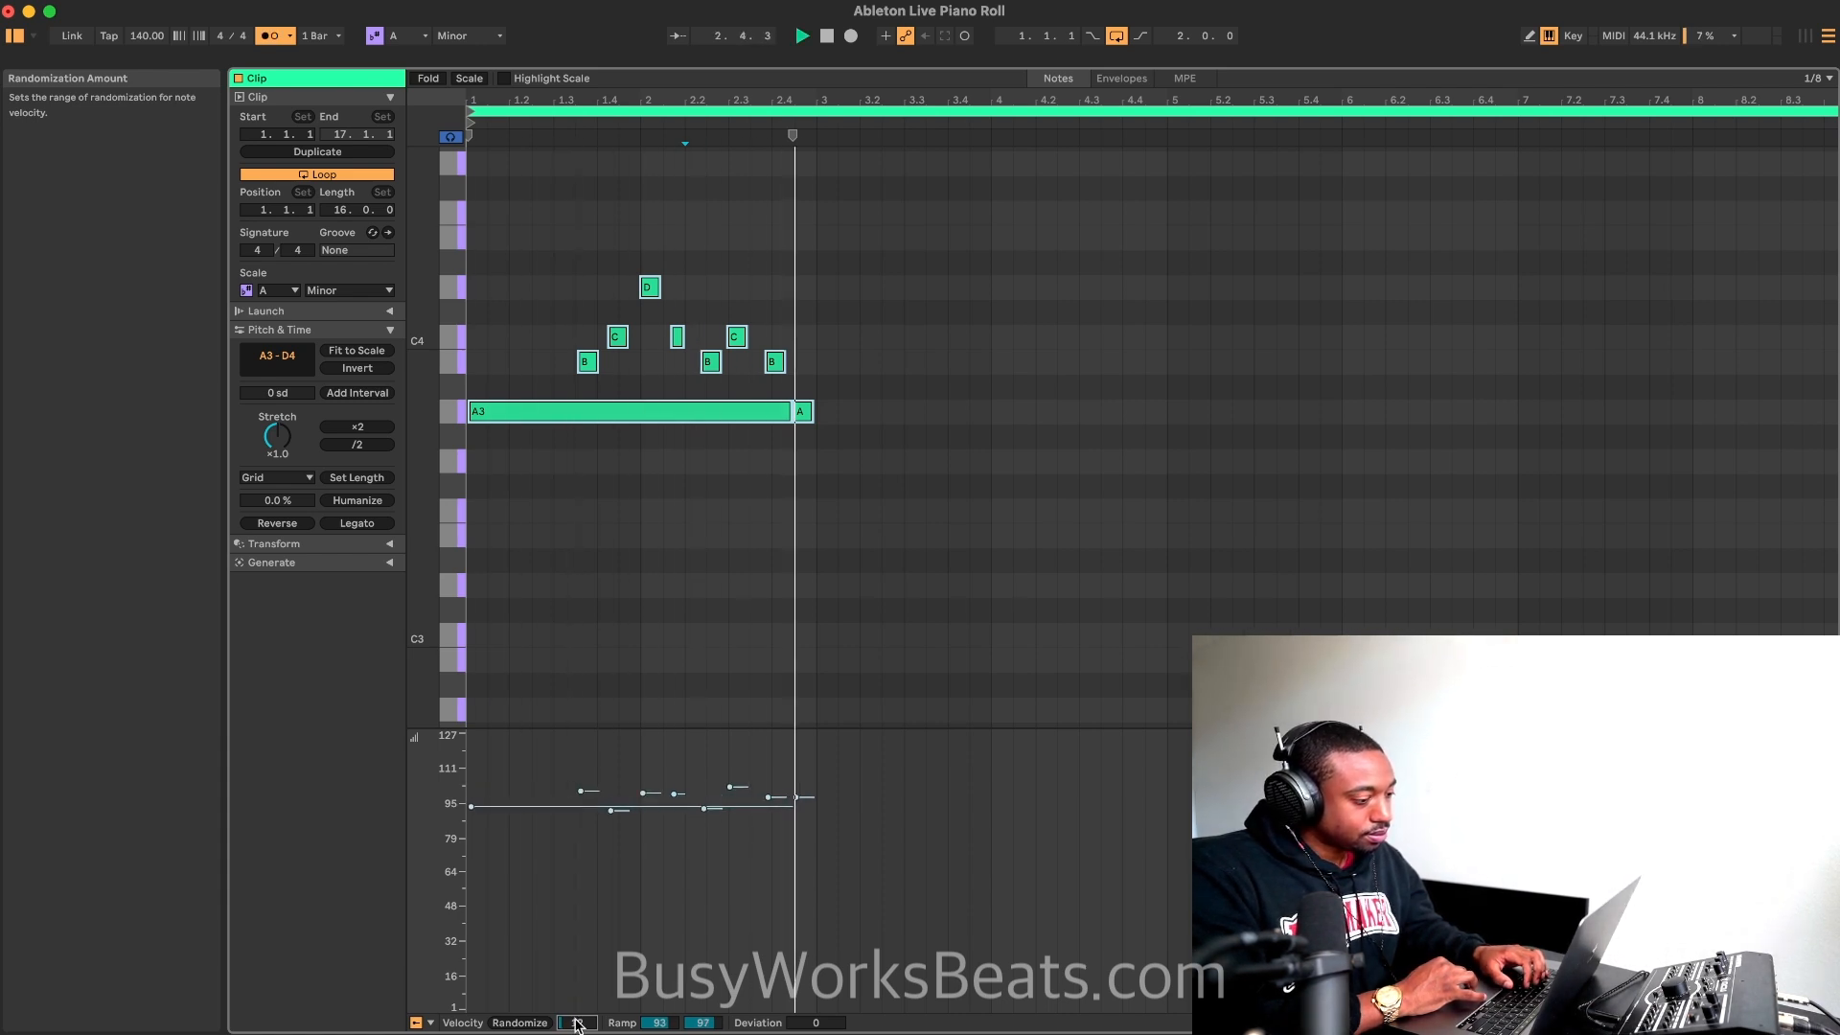
Step: Play the loop and examine how the humanized notes in bar 2 sit against the grid
{"action": "left_click", "coordinate": [706, 458]}
{"action": "scroll", "coordinate": [704, 452], "scroll_direction": "up", "scroll_amount": 5}
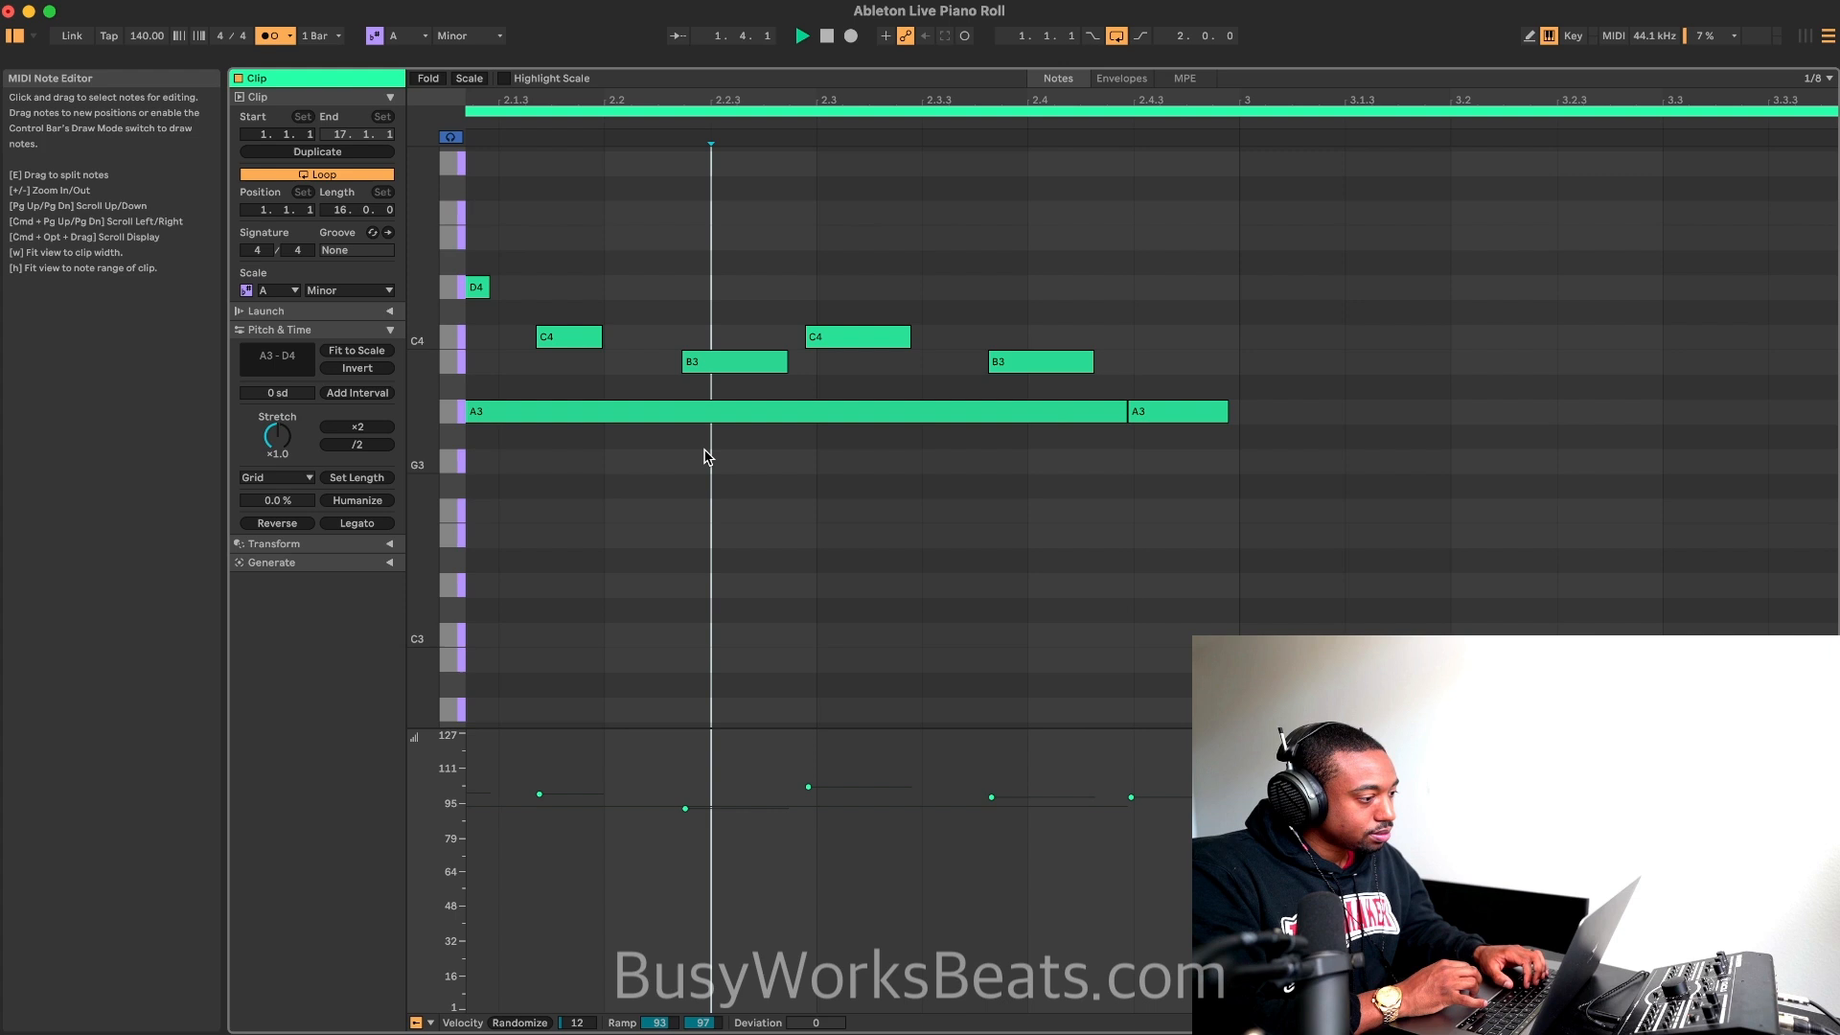
{"action": "scroll", "coordinate": [711, 388], "scroll_direction": "down", "scroll_amount": 3}
{"action": "right_click", "coordinate": [692, 389]}
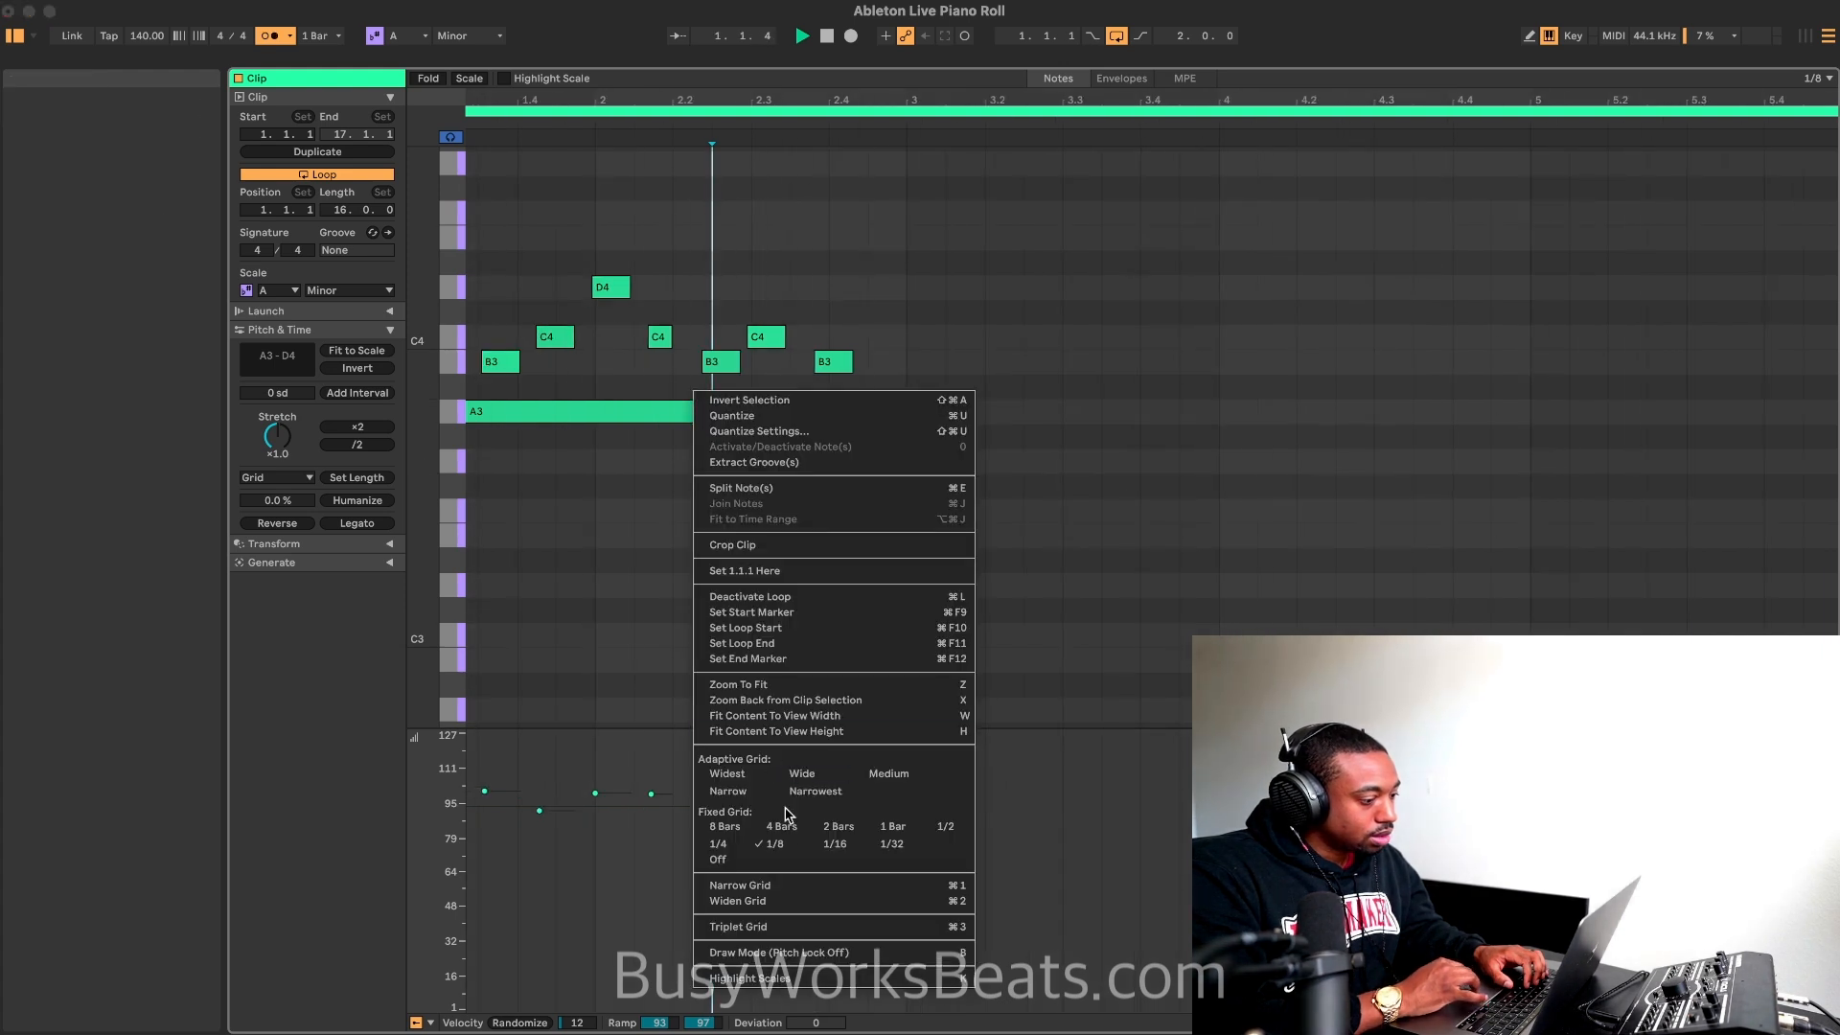
{"action": "left_click", "coordinate": [645, 690]}
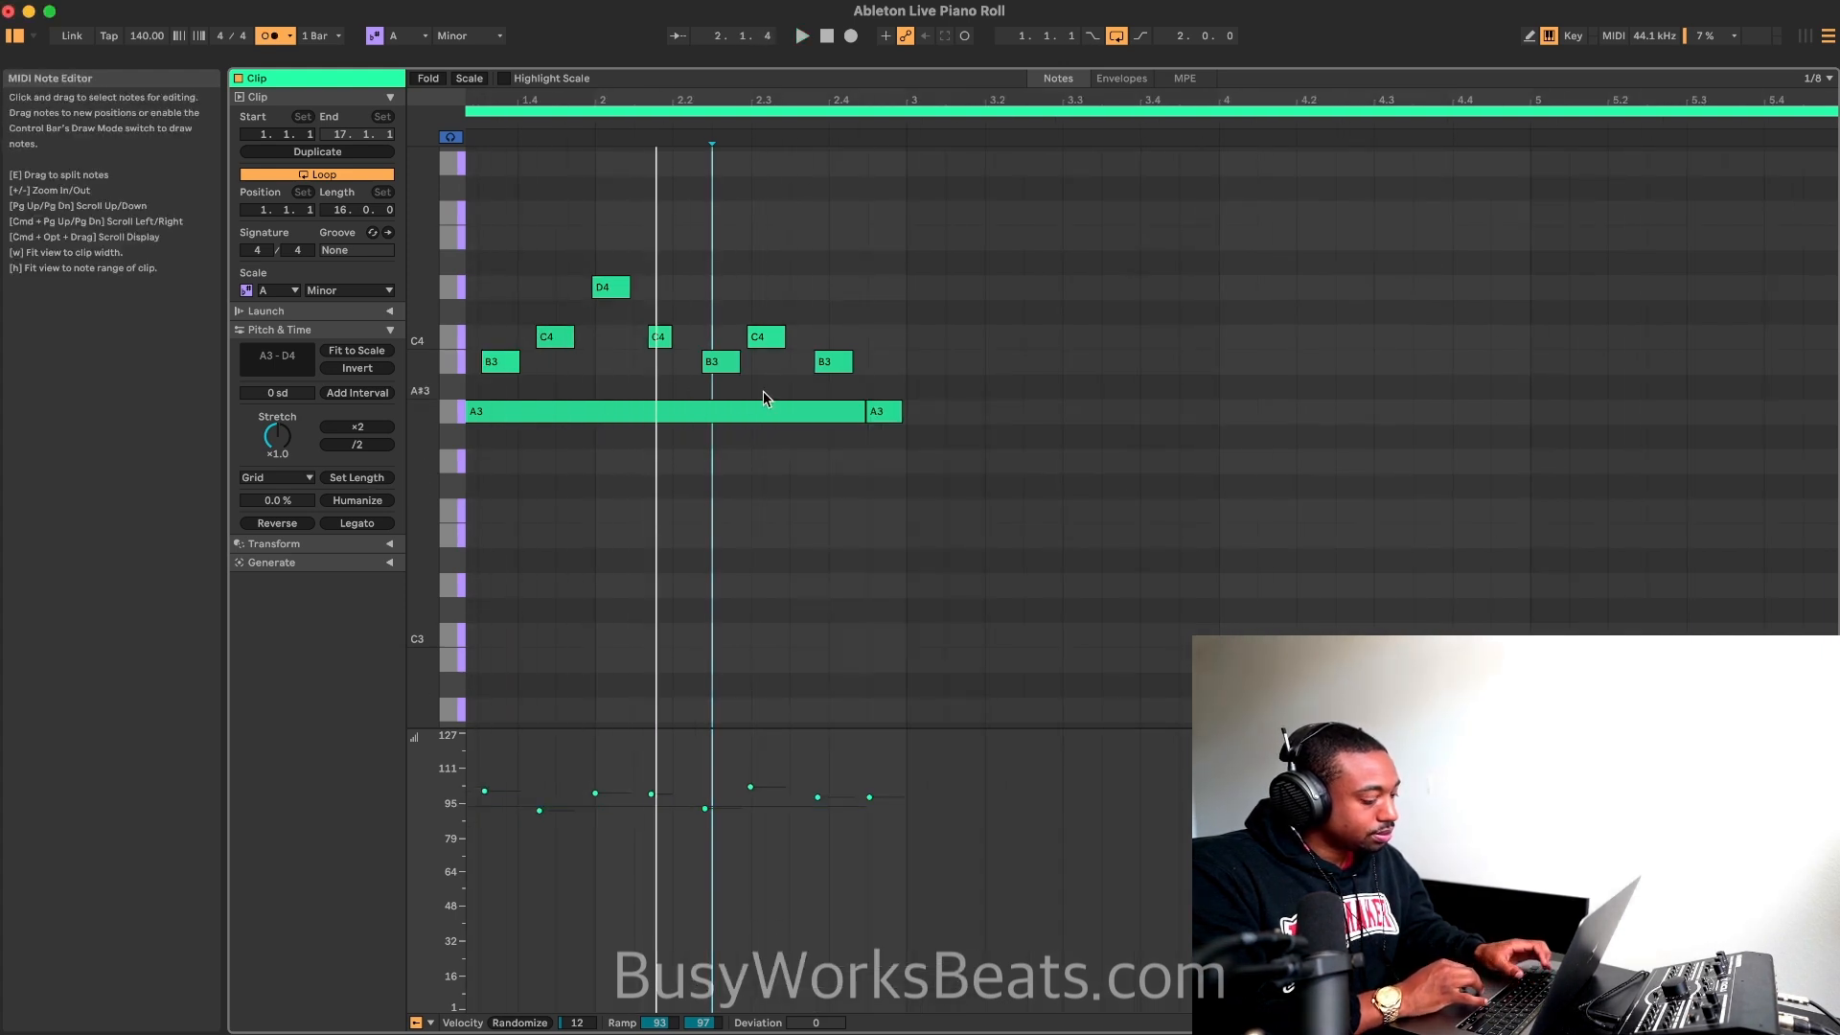
{"action": "key", "text": "space"}
{"action": "key", "text": "super+a"}
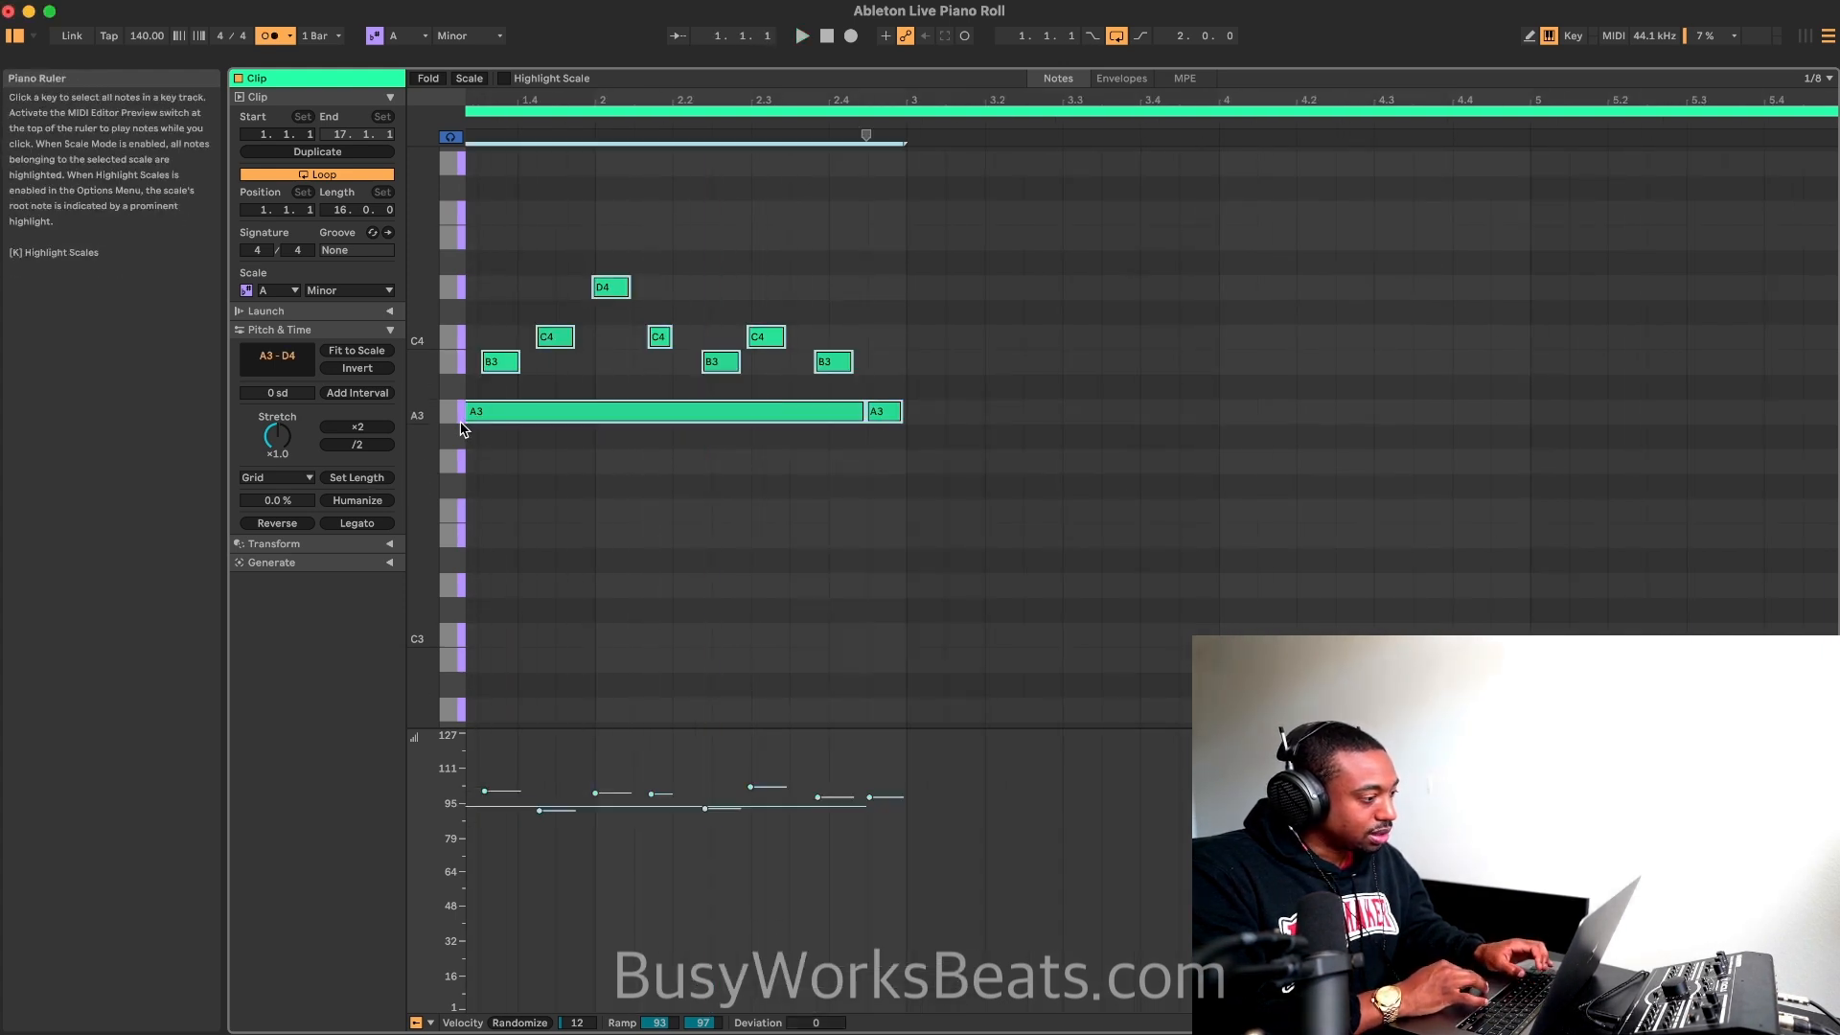
{"action": "left_click", "coordinate": [596, 494]}
{"action": "key", "text": "space"}
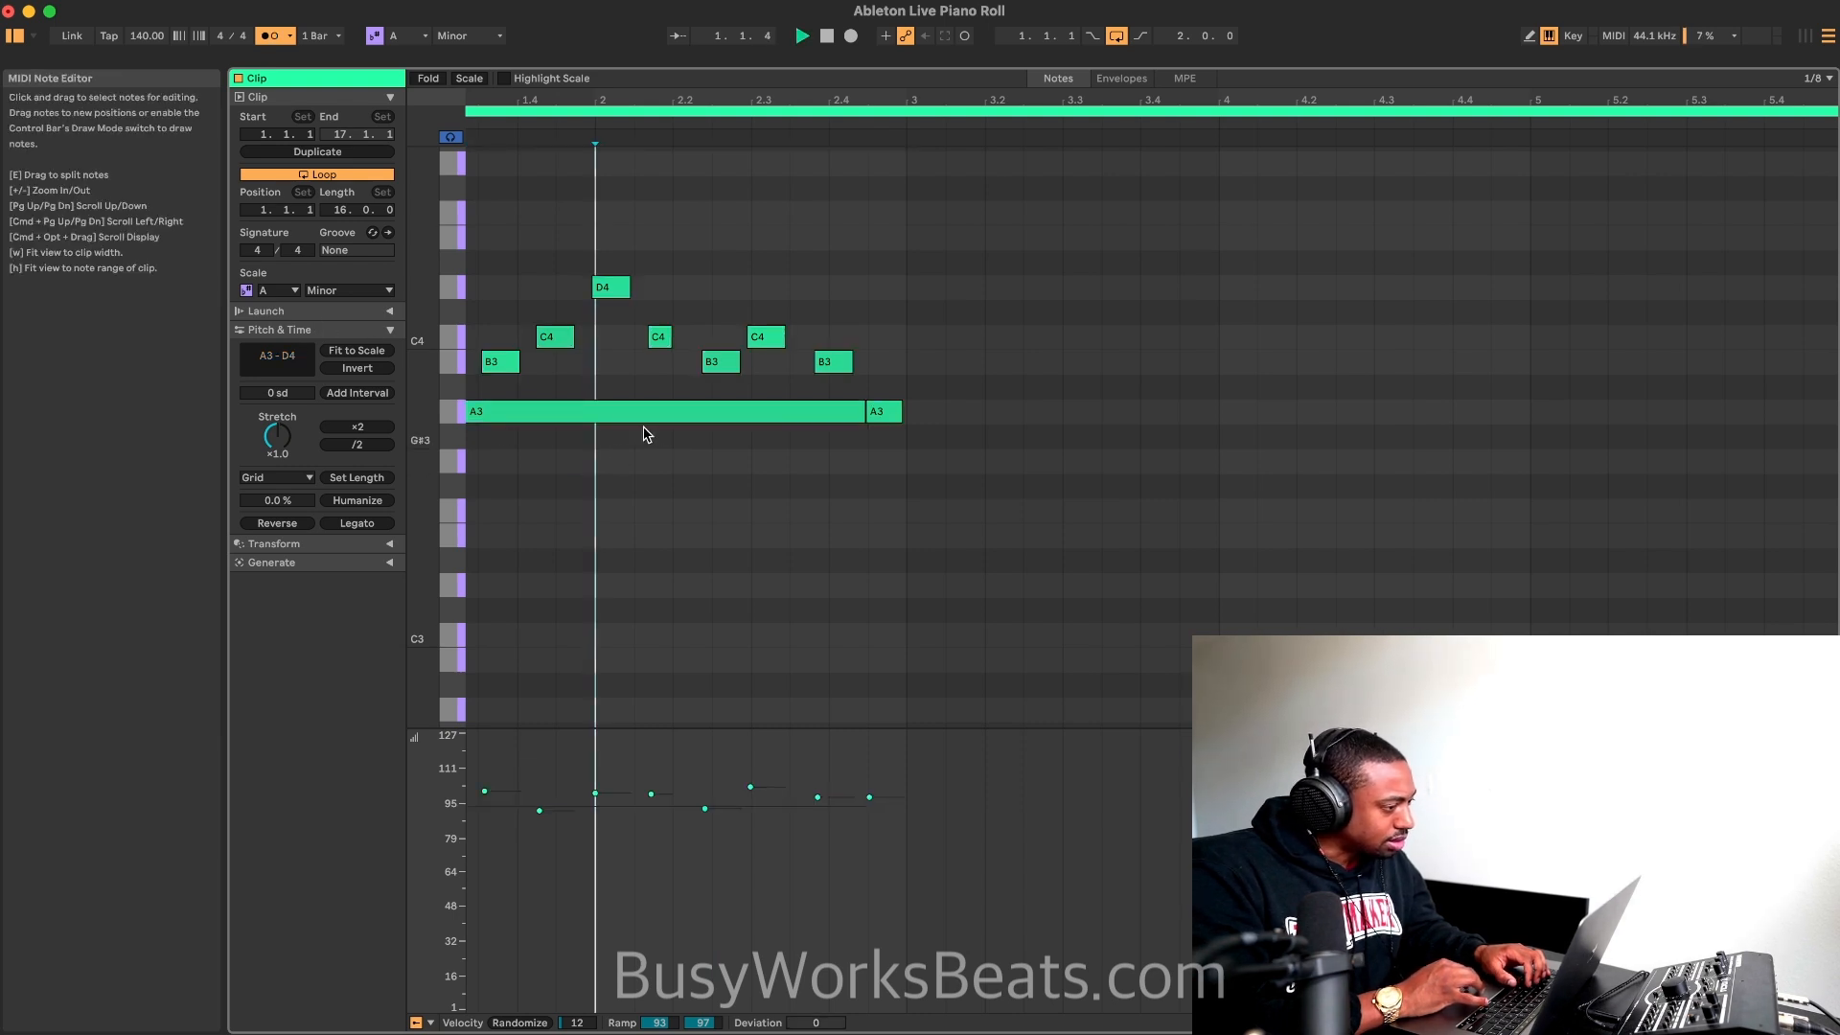
{"action": "scroll", "coordinate": [649, 432], "scroll_direction": "left", "scroll_amount": 3}
{"action": "key", "text": "space"}
Step: Set the fixed grid to 1/32 and quantize all notes of the melody to it
{"action": "right_click", "coordinate": [677, 460]}
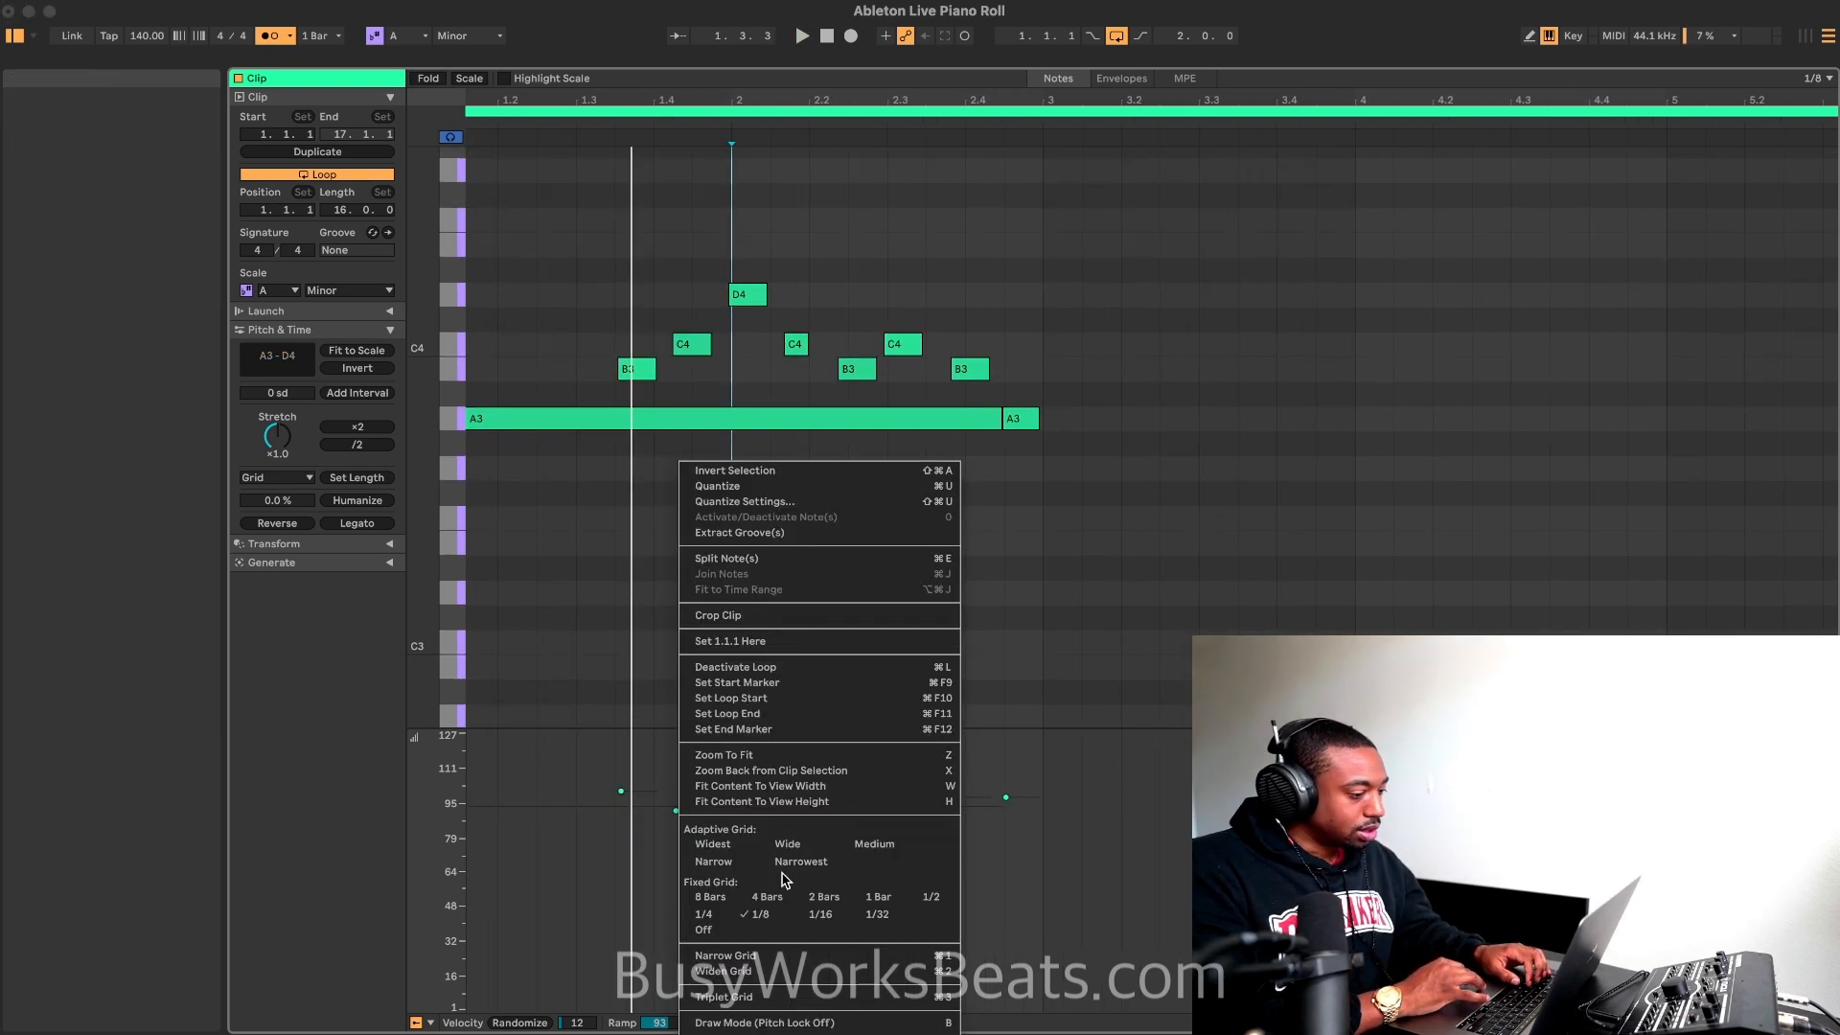
{"action": "left_click", "coordinate": [874, 914]}
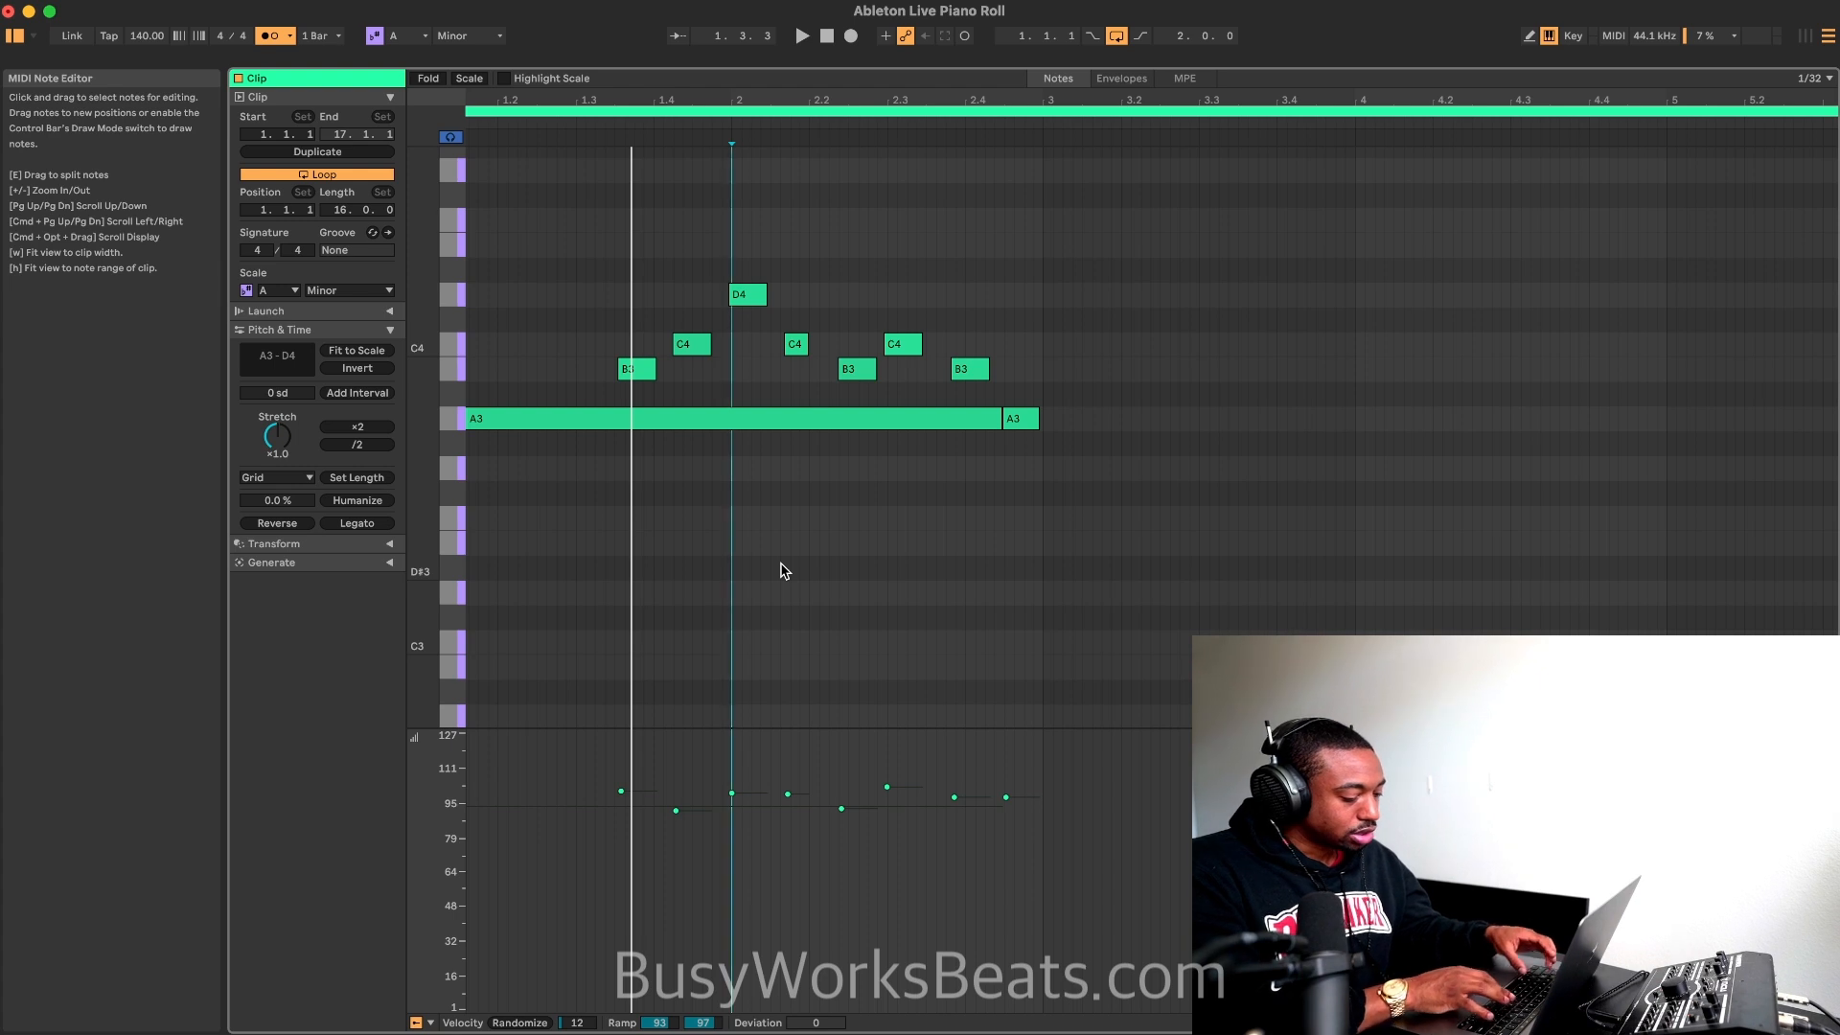
{"action": "key", "text": "super+a"}
{"action": "key", "text": "super+u"}
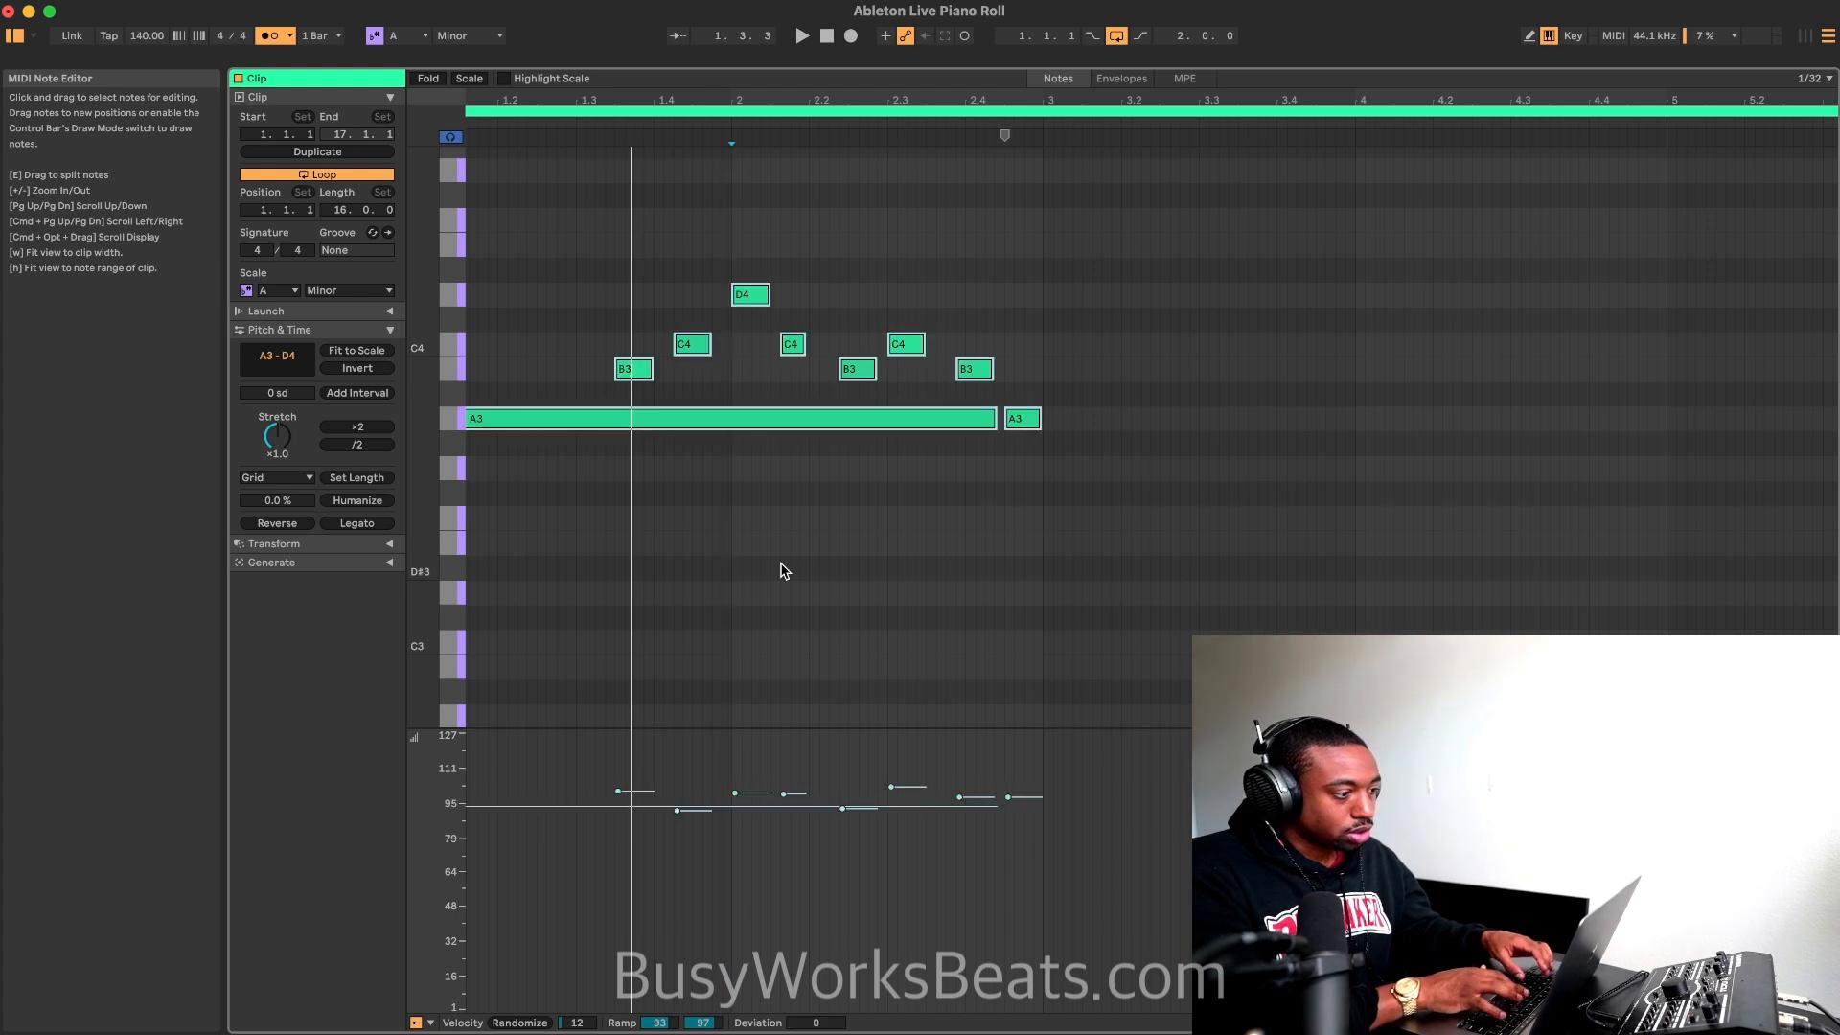
Step: Move the short C4 note in bar 2 one 1/32 step later during playback
{"action": "left_click", "coordinate": [731, 496]}
{"action": "left_click", "coordinate": [790, 347]}
{"action": "left_click_drag", "start_coordinate": [788, 352], "coordinate": [799, 352]}
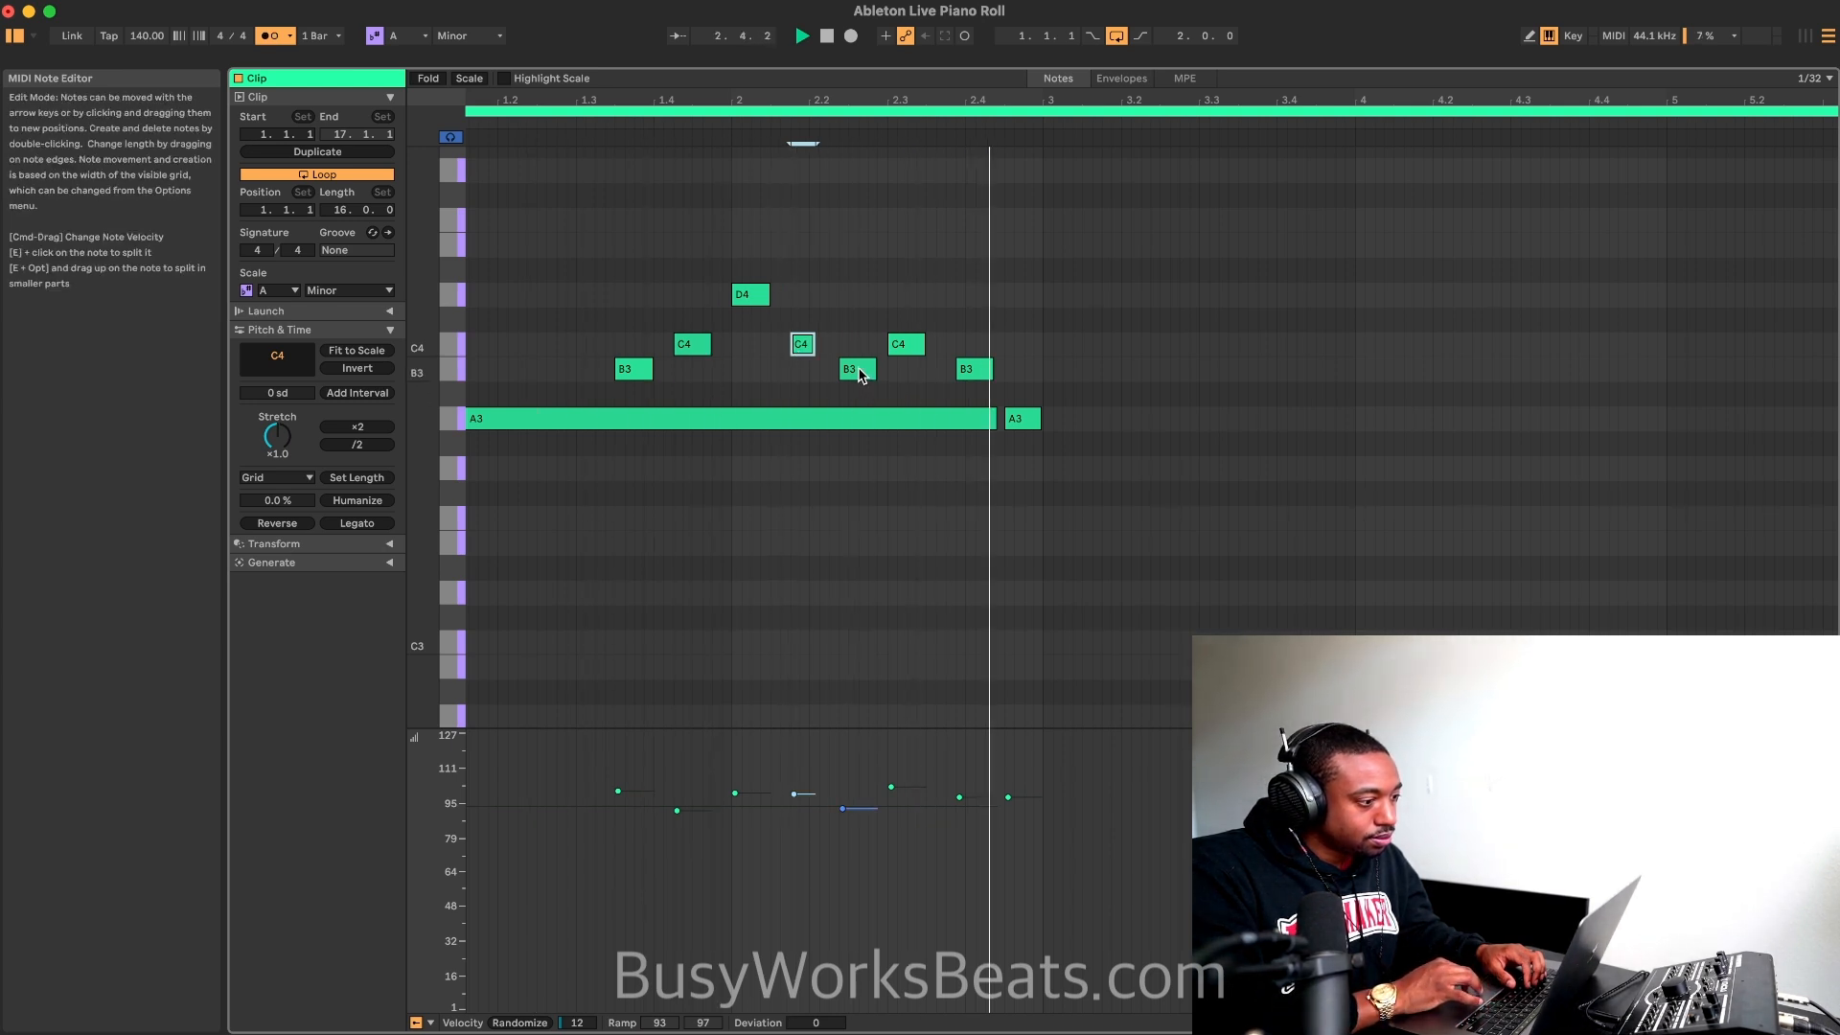
Step: Move the last B3 and the final A3 in bar 2 one 1/32 step earlier each and play the loop
{"action": "left_click", "coordinate": [910, 347]}
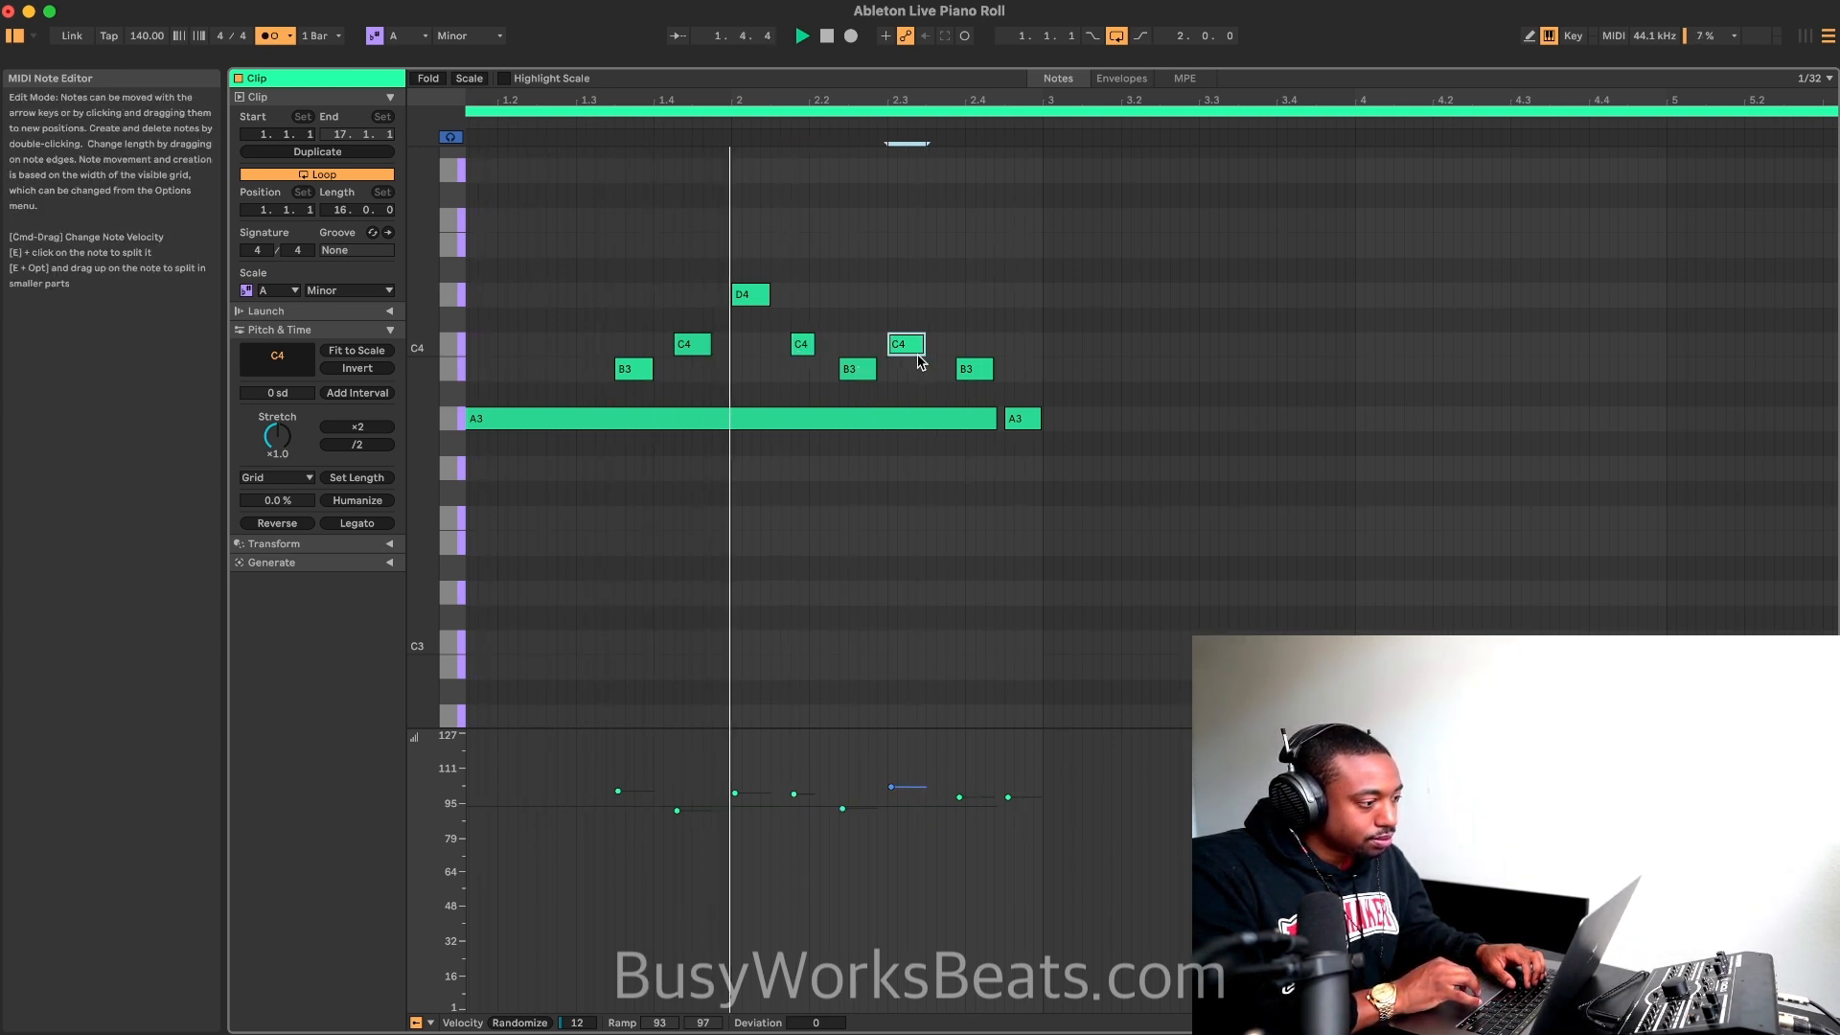
{"action": "left_click", "coordinate": [968, 372]}
{"action": "key", "text": "space"}
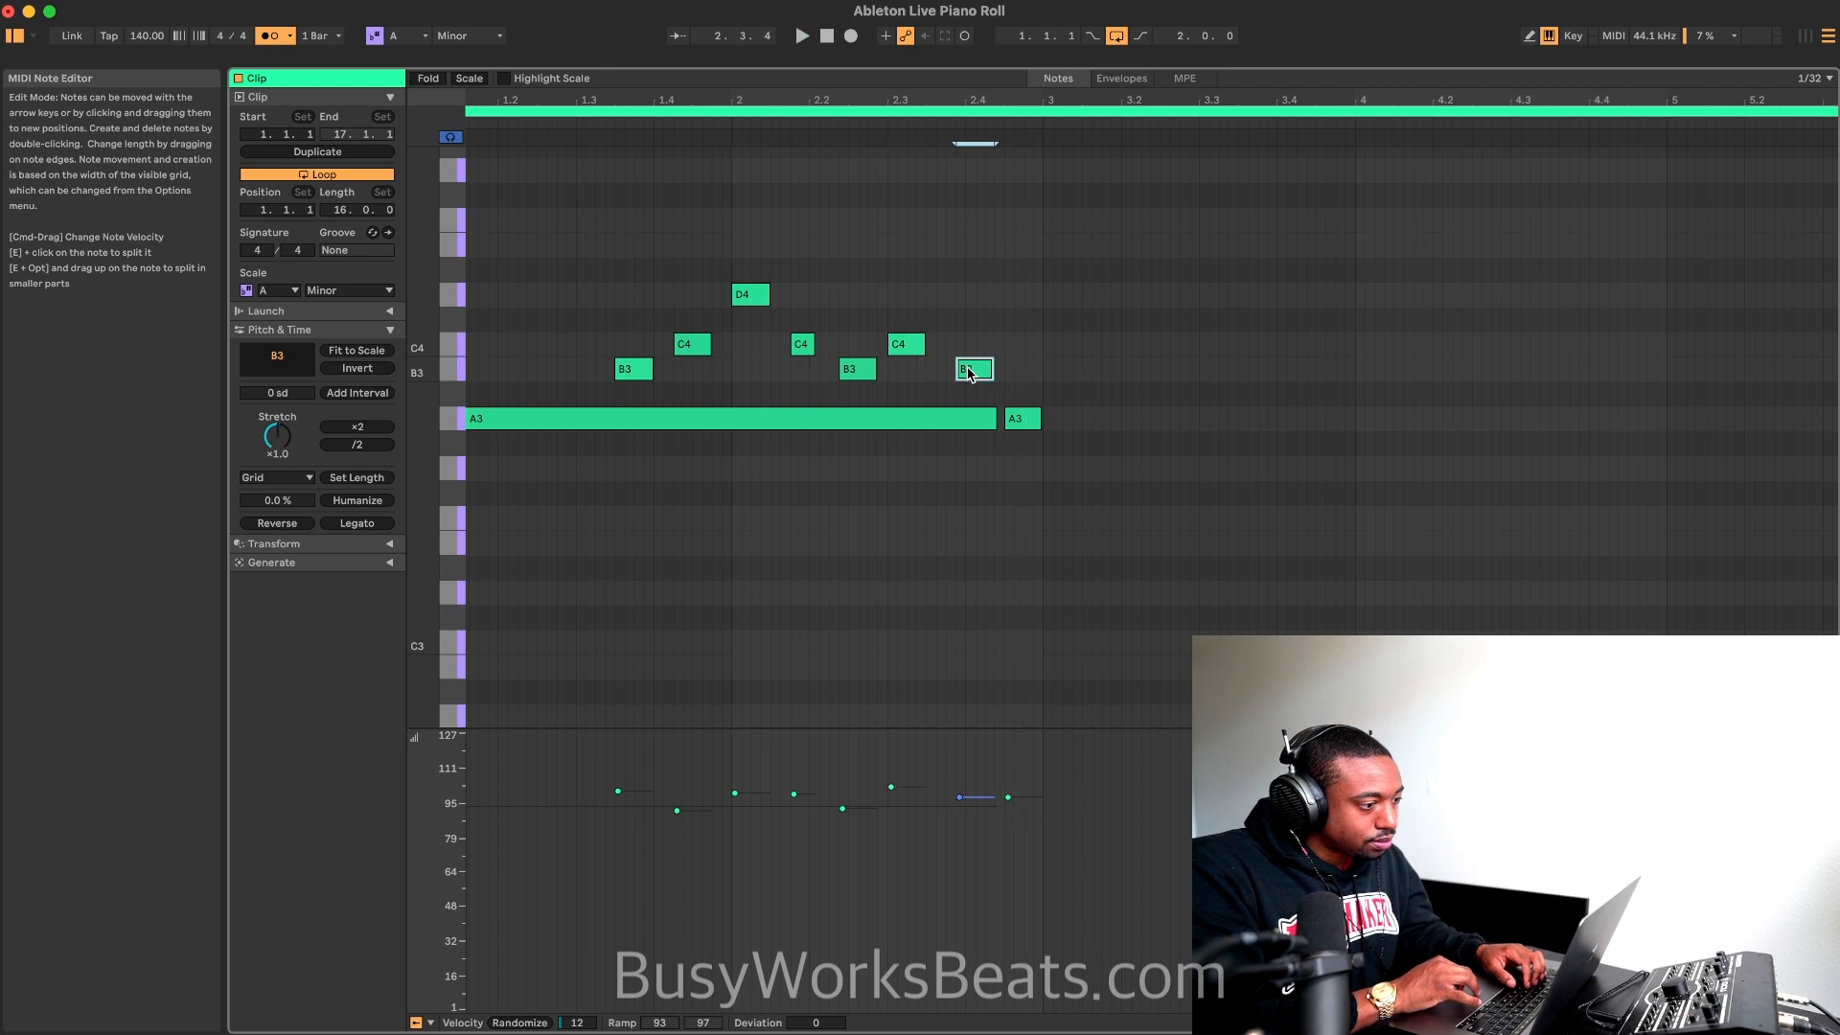
{"action": "key", "text": "Left"}
{"action": "key", "text": "space"}
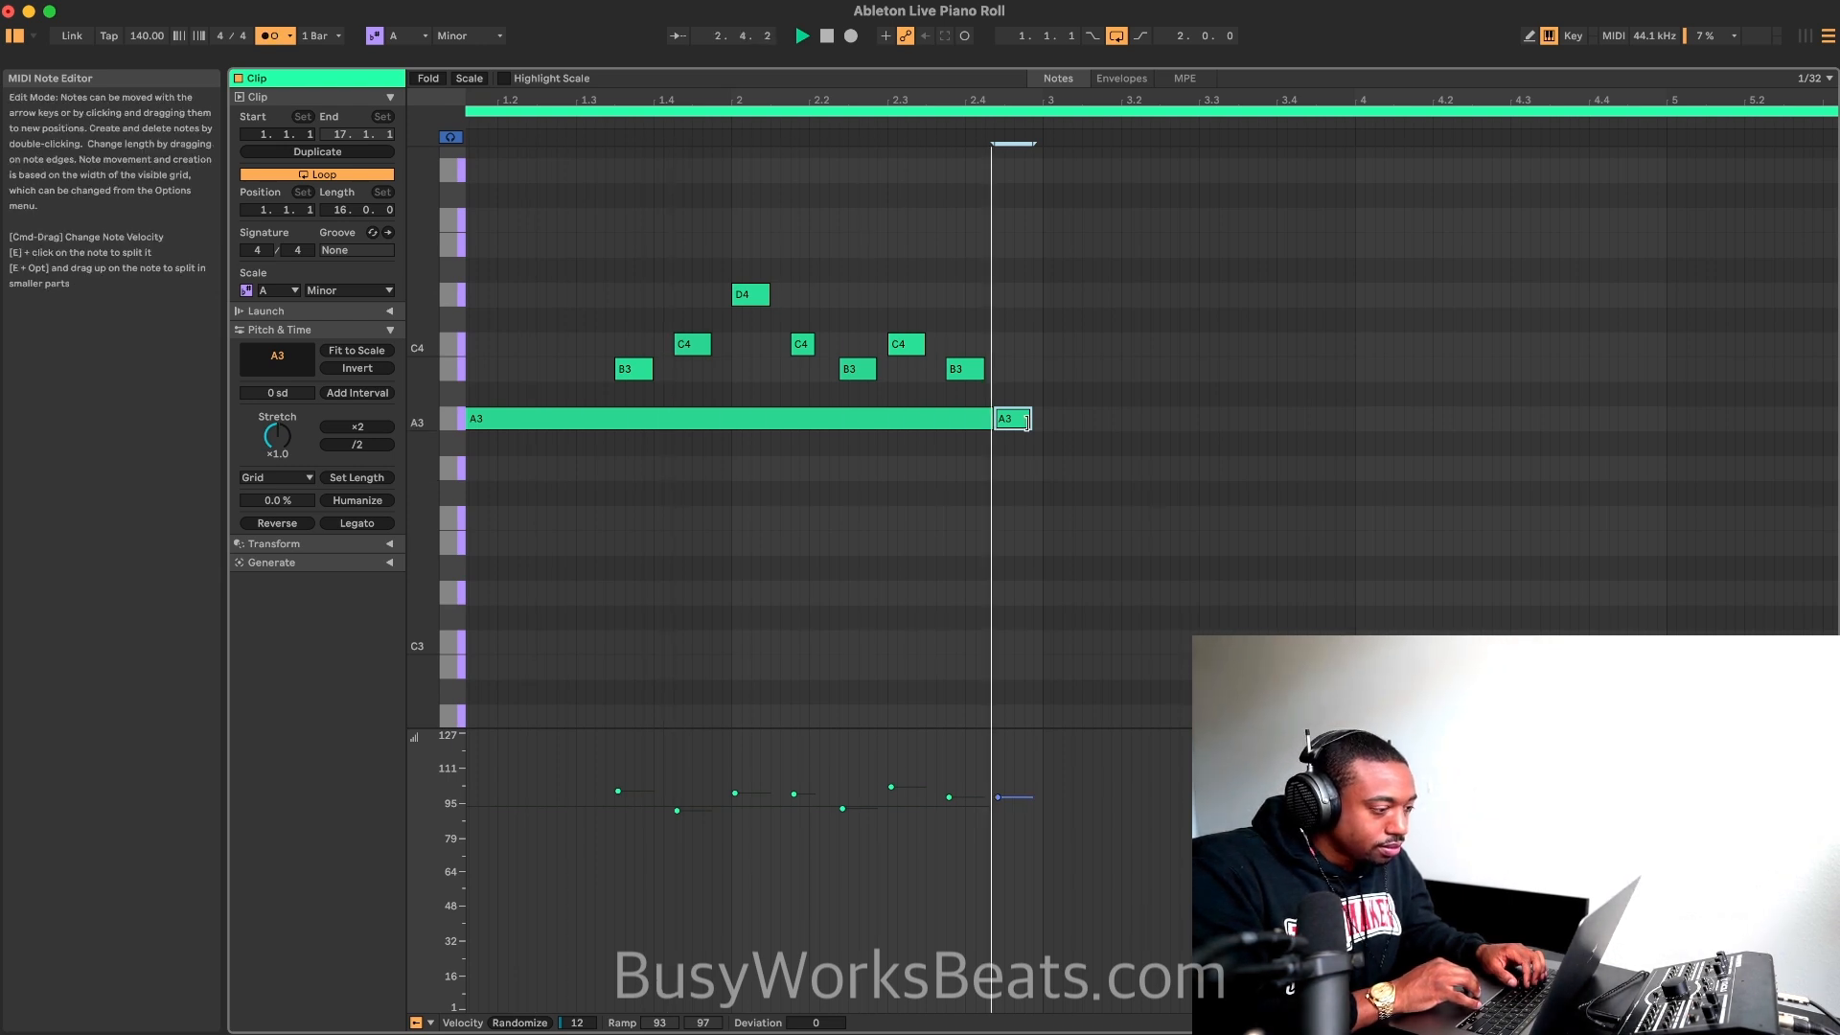
{"action": "key", "text": "space"}
{"action": "left_click", "coordinate": [840, 292]}
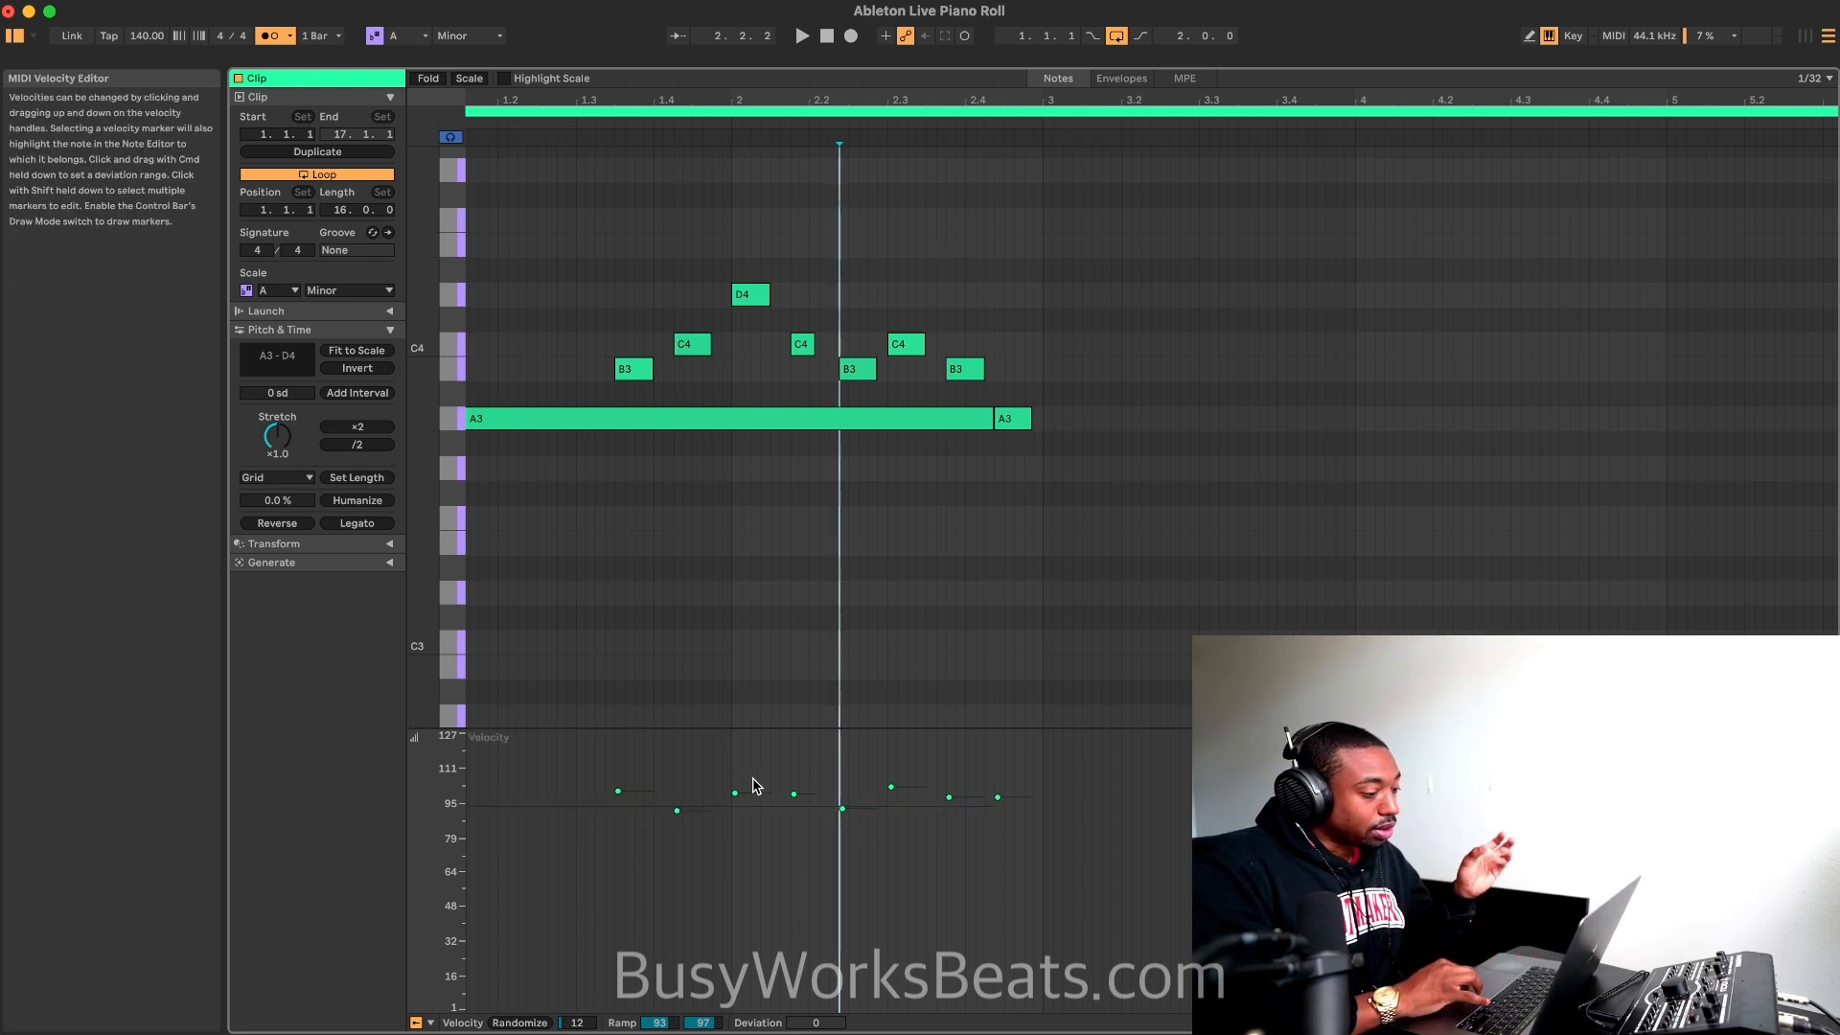
Step: Randomize the velocities of all notes with a randomization amount of 127 and play the loop
{"action": "key", "text": "super+a"}
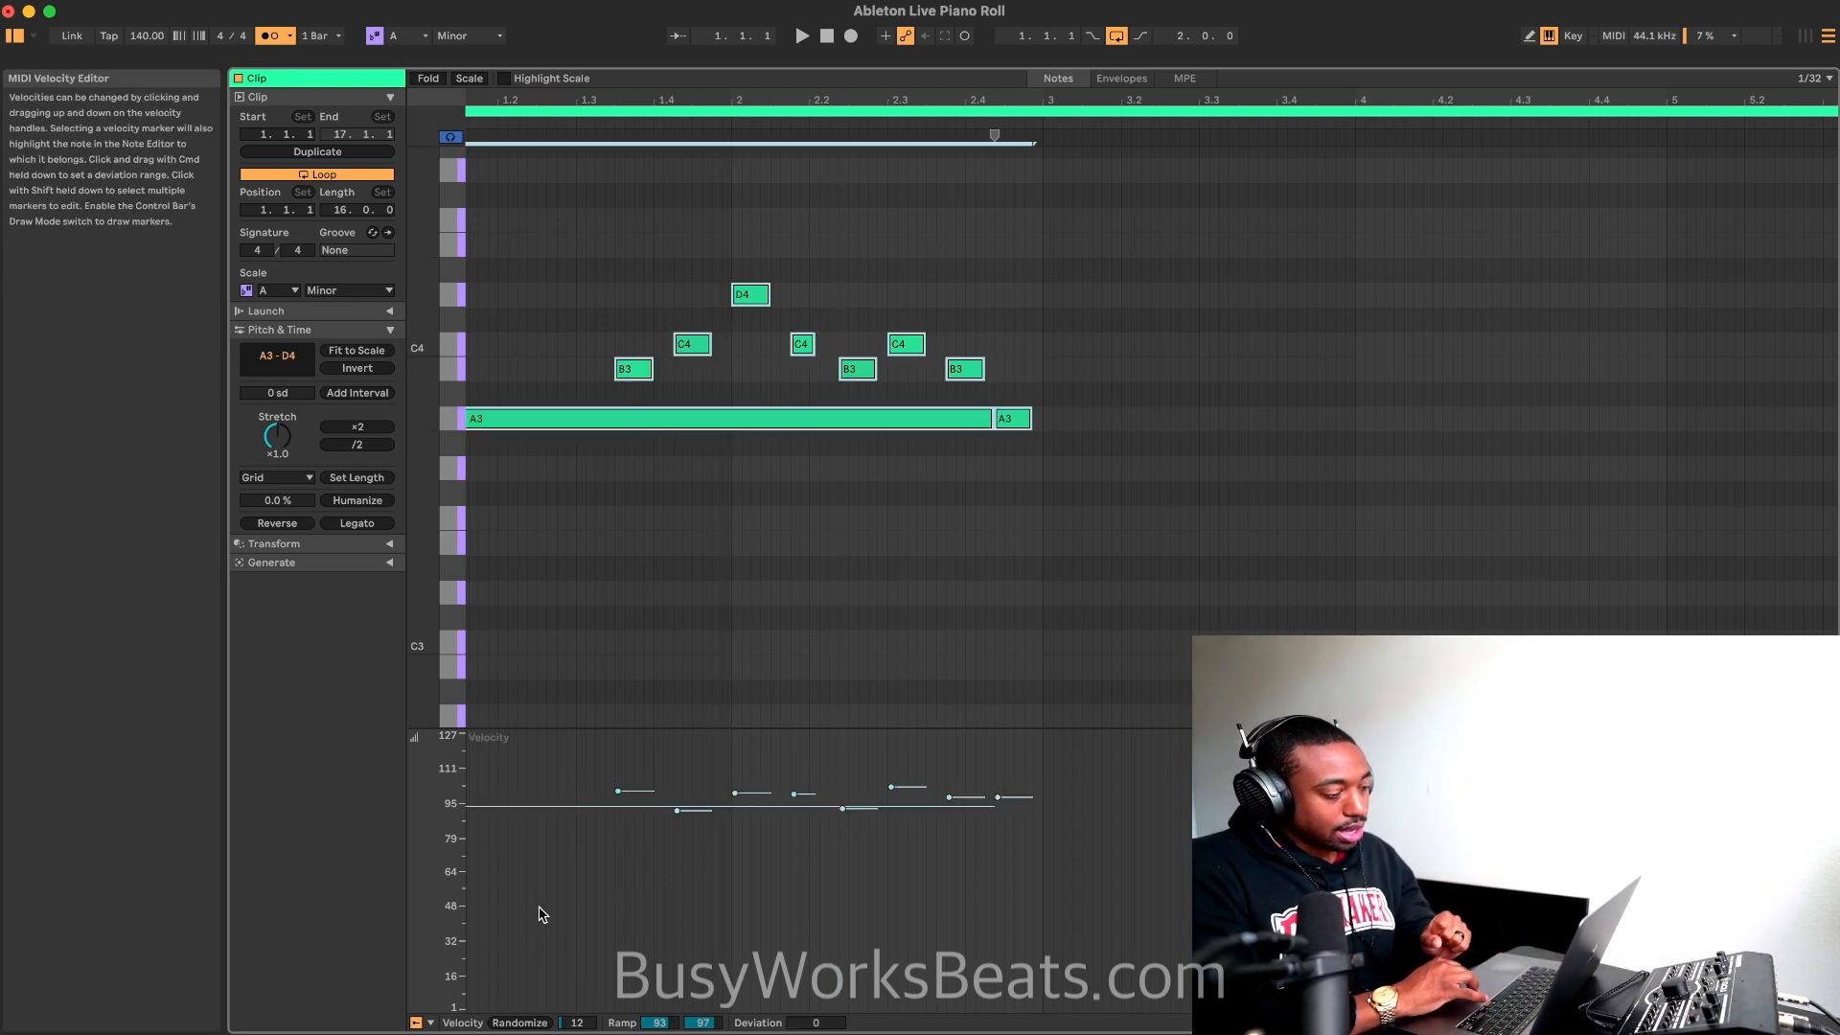
{"action": "left_click", "coordinate": [518, 1025]}
{"action": "left_click_drag", "start_coordinate": [567, 1024], "coordinate": [567, 920]}
{"action": "key", "text": "space"}
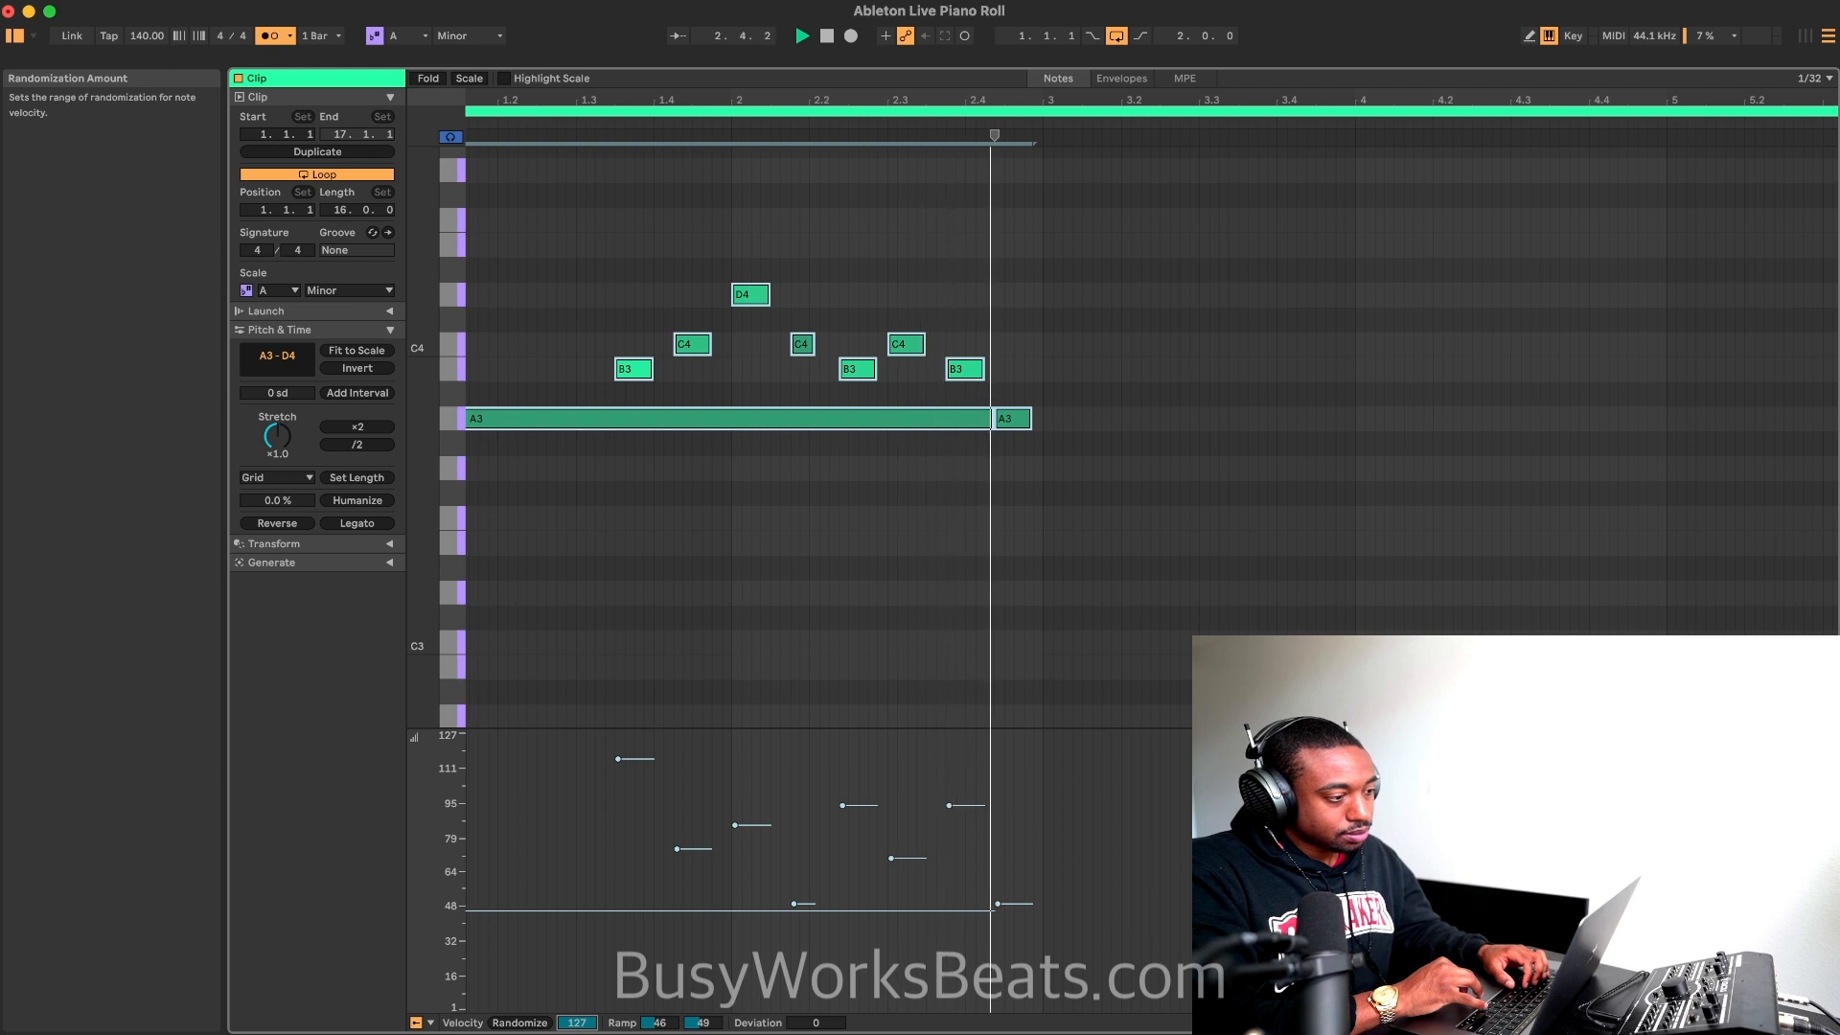
{"action": "key", "text": "space"}
{"action": "left_click", "coordinate": [664, 530]}
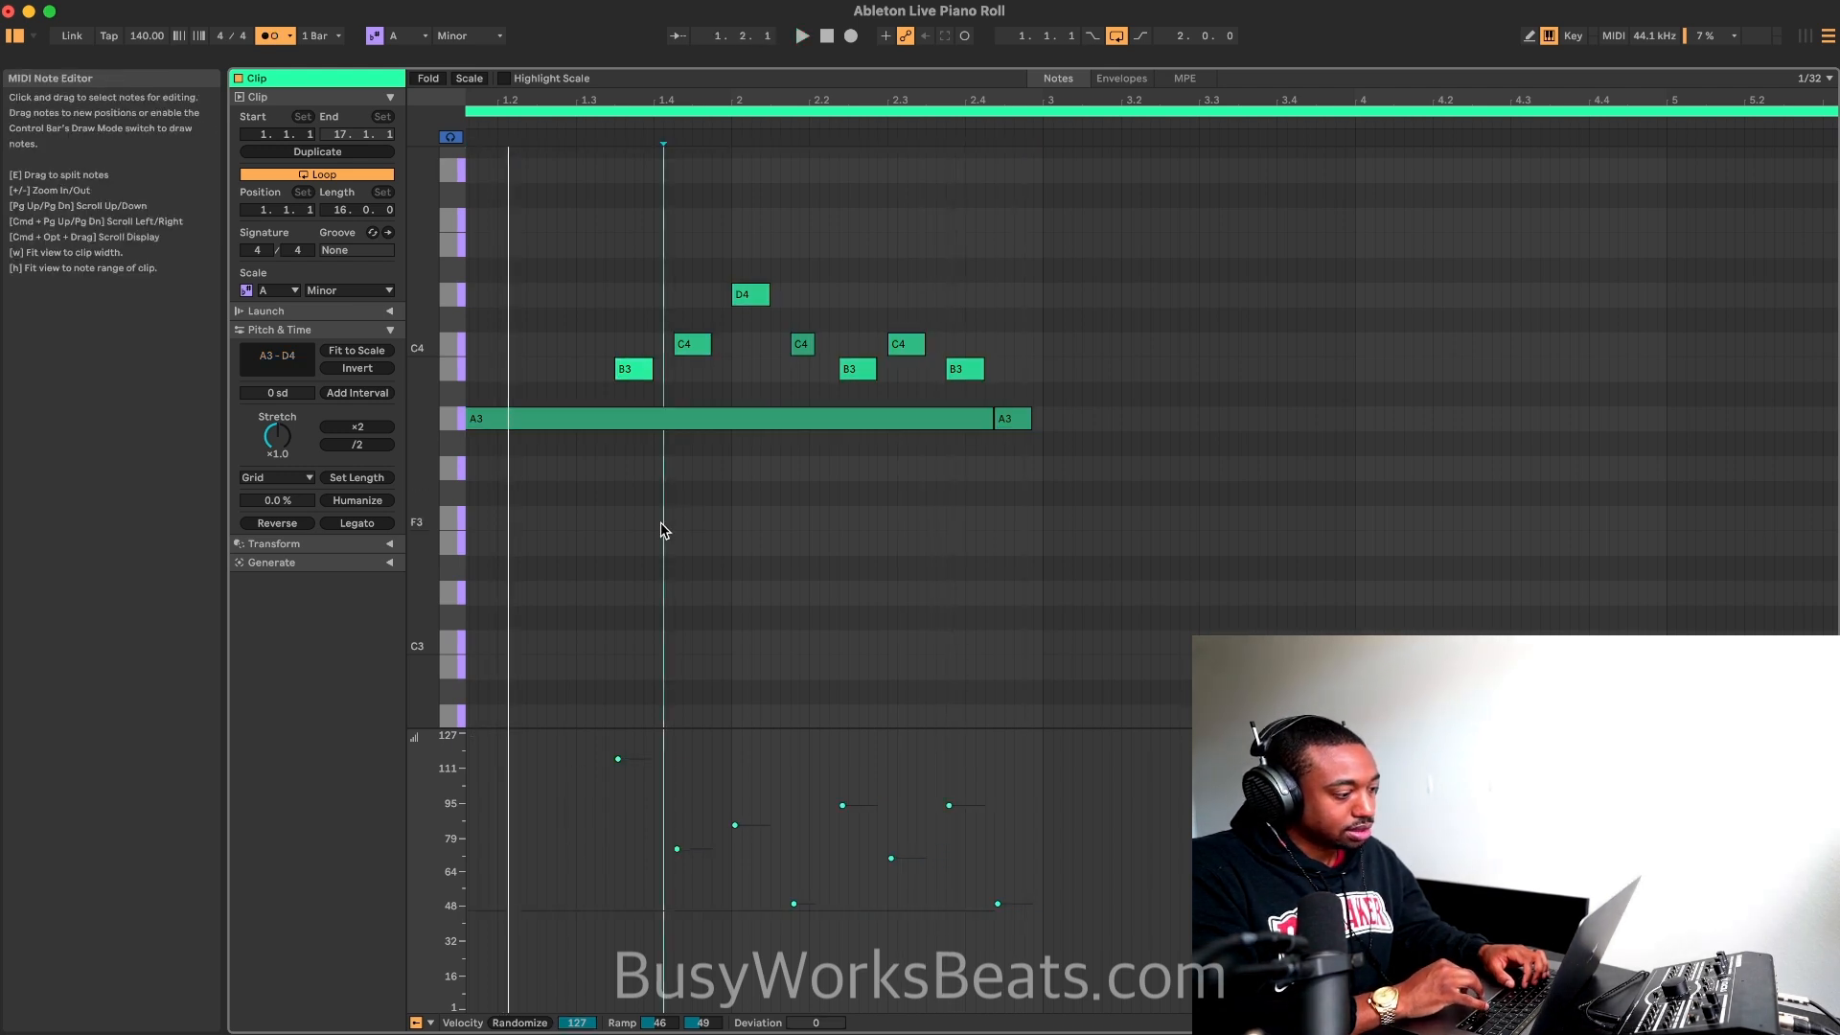
Step: Lower the velocity of the B3 note in bar 1 to about 70
{"action": "left_click", "coordinate": [632, 369]}
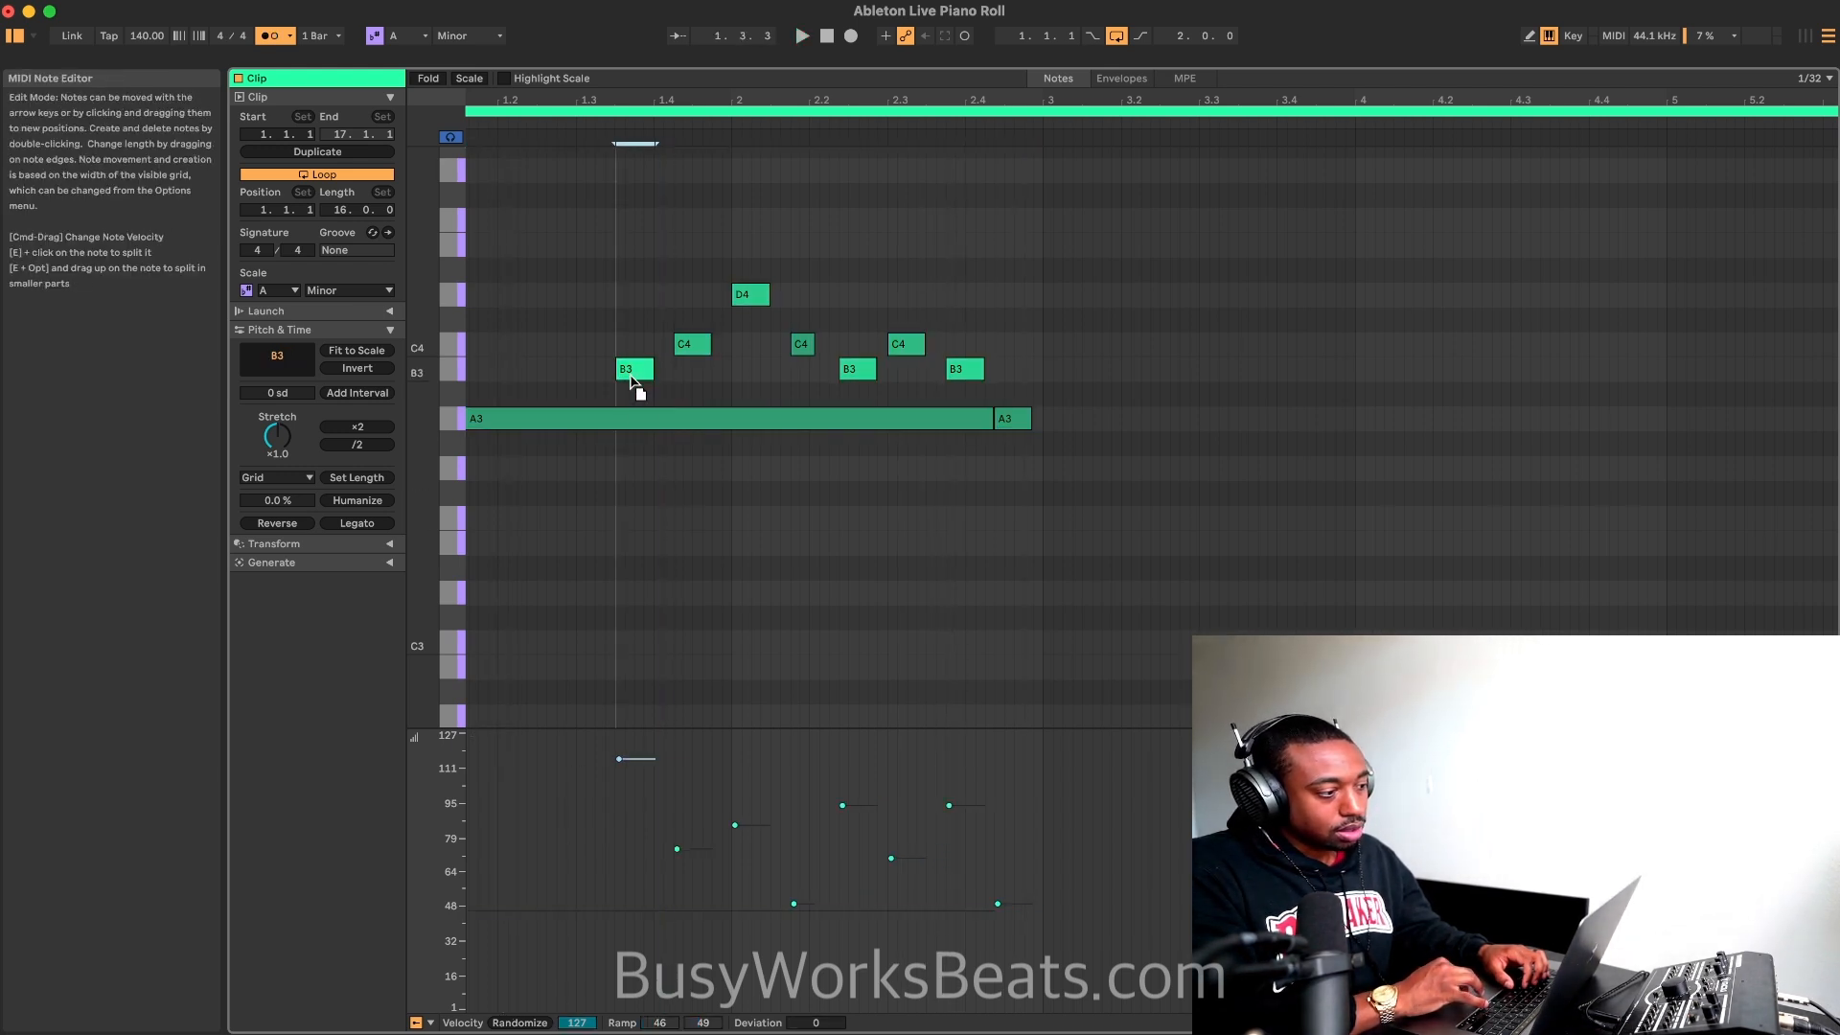
{"action": "left_click_drag", "start_coordinate": [631, 381], "coordinate": [632, 393]}
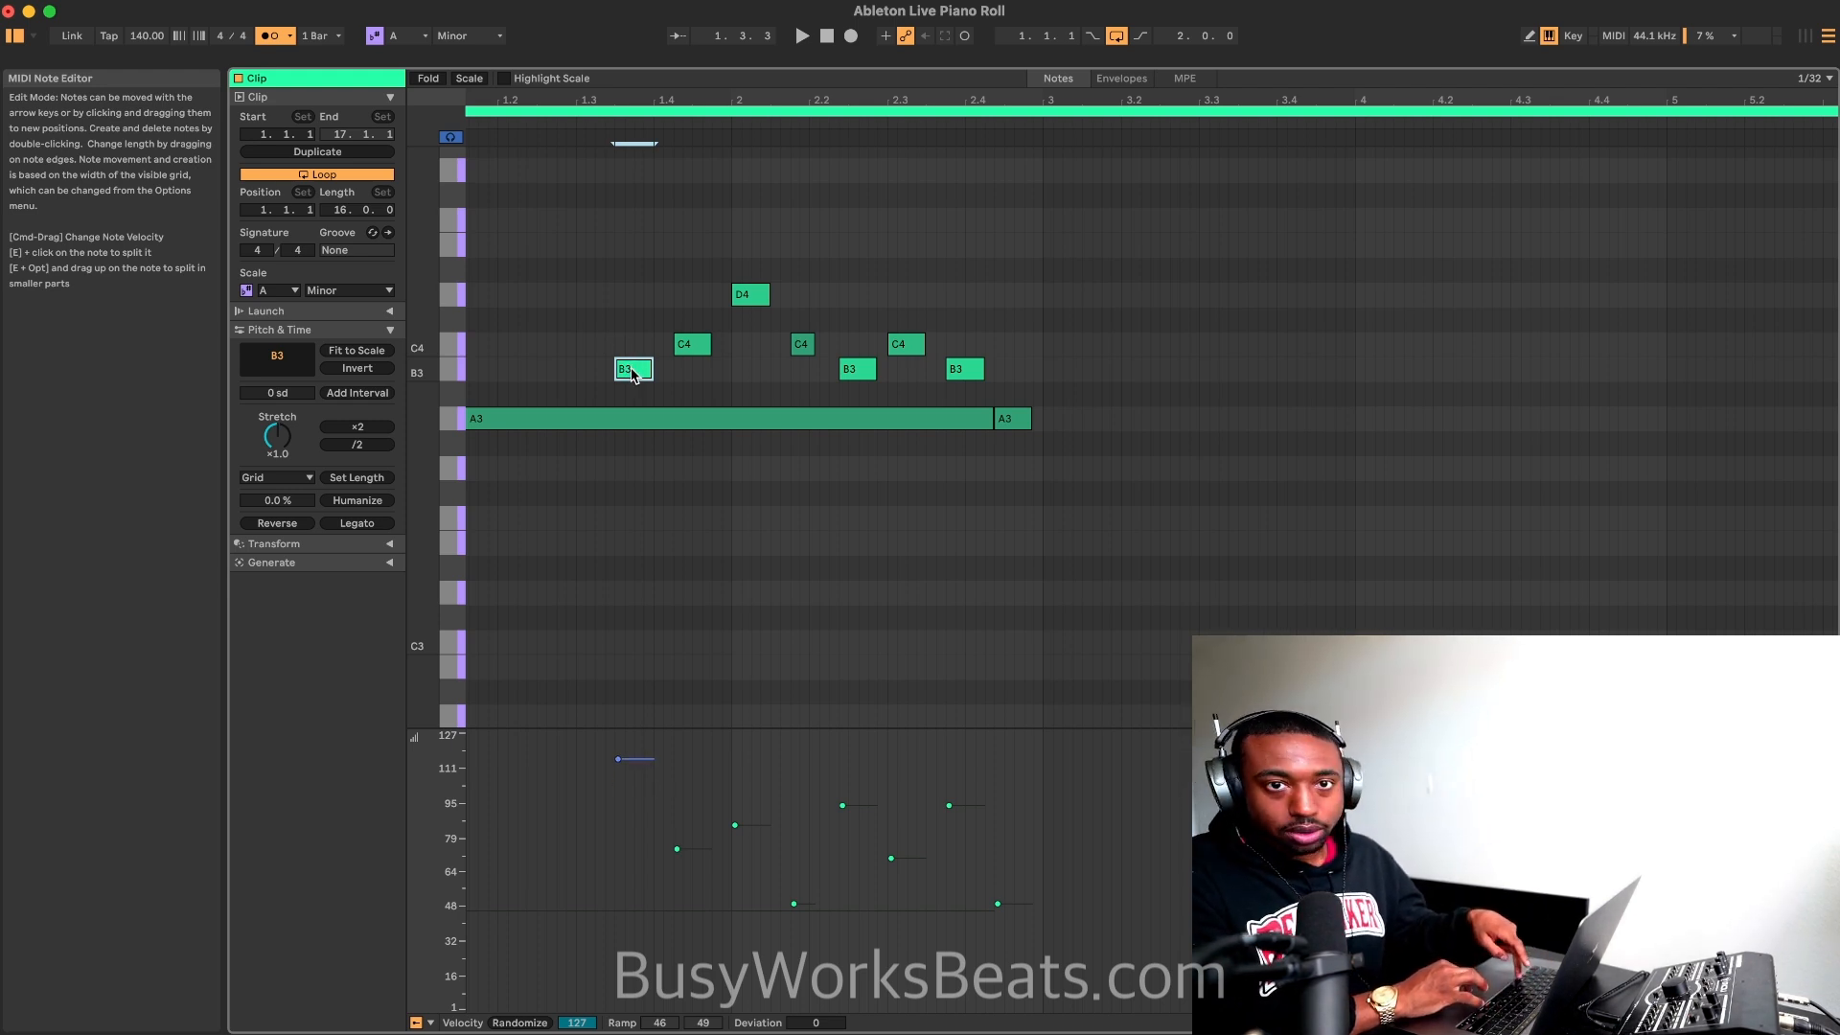
{"action": "left_click", "coordinate": [643, 333]}
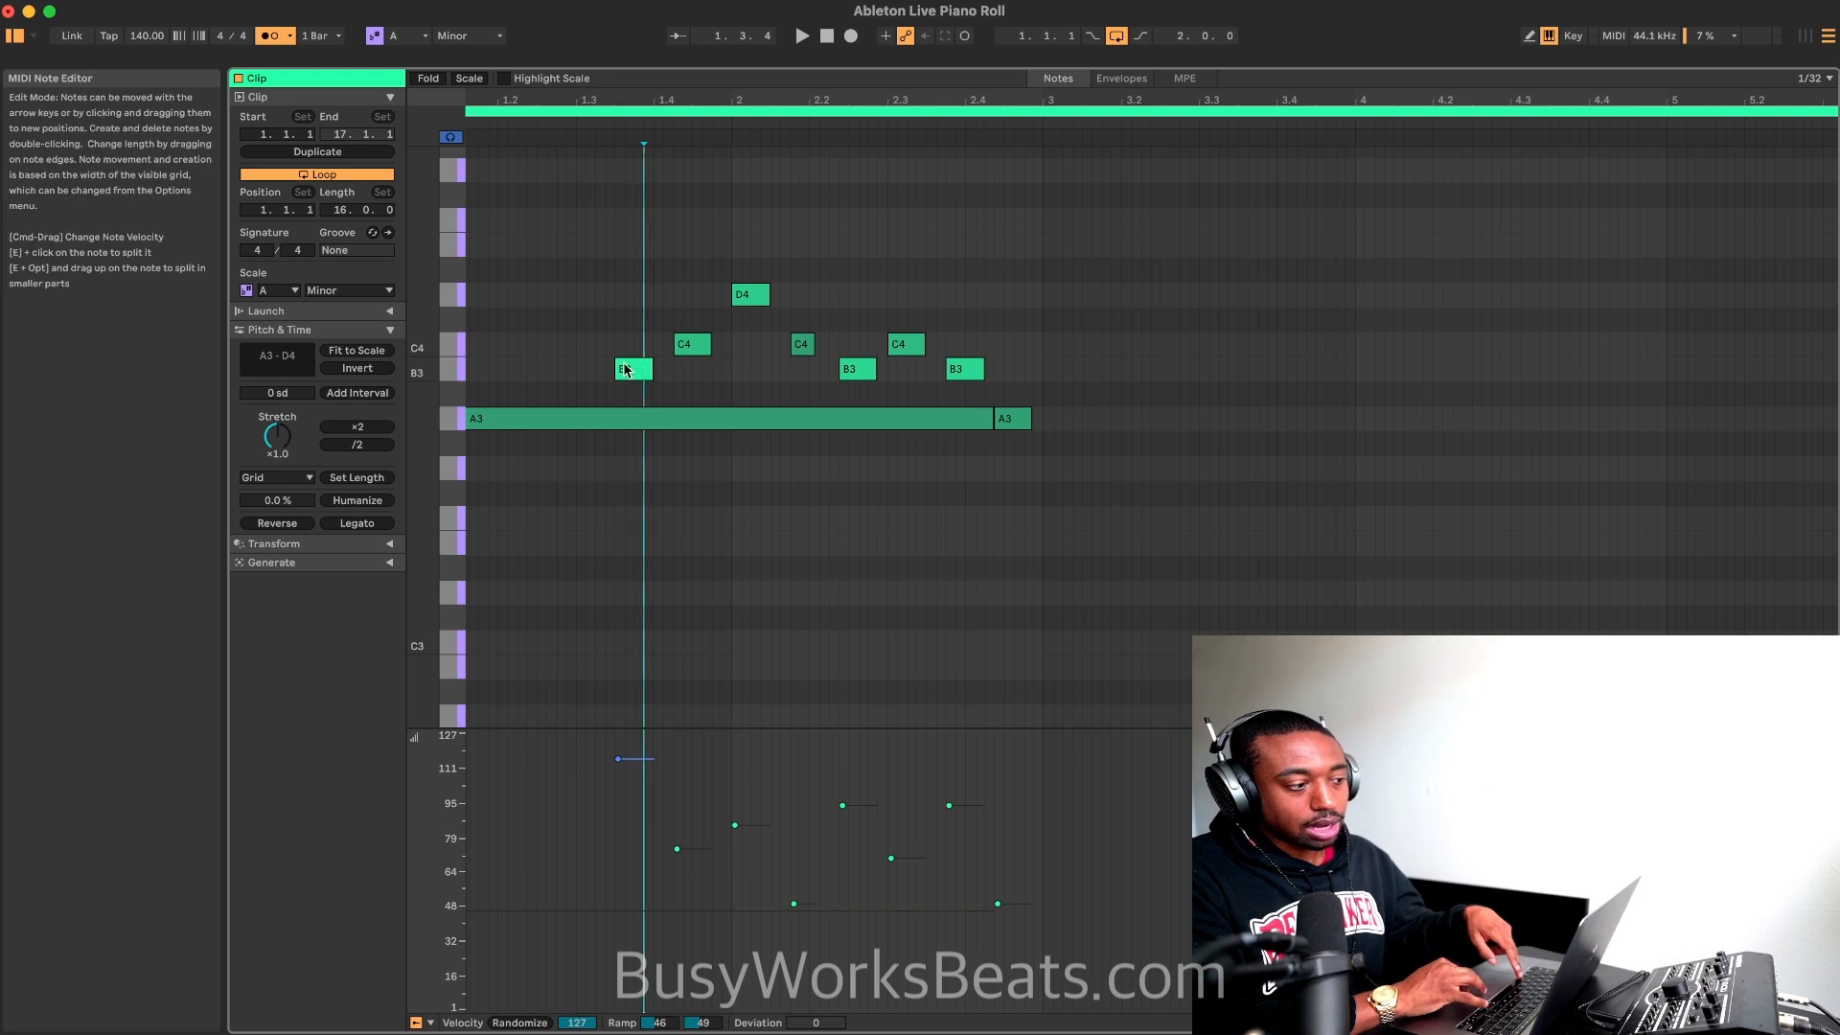
{"action": "left_click", "coordinate": [634, 372]}
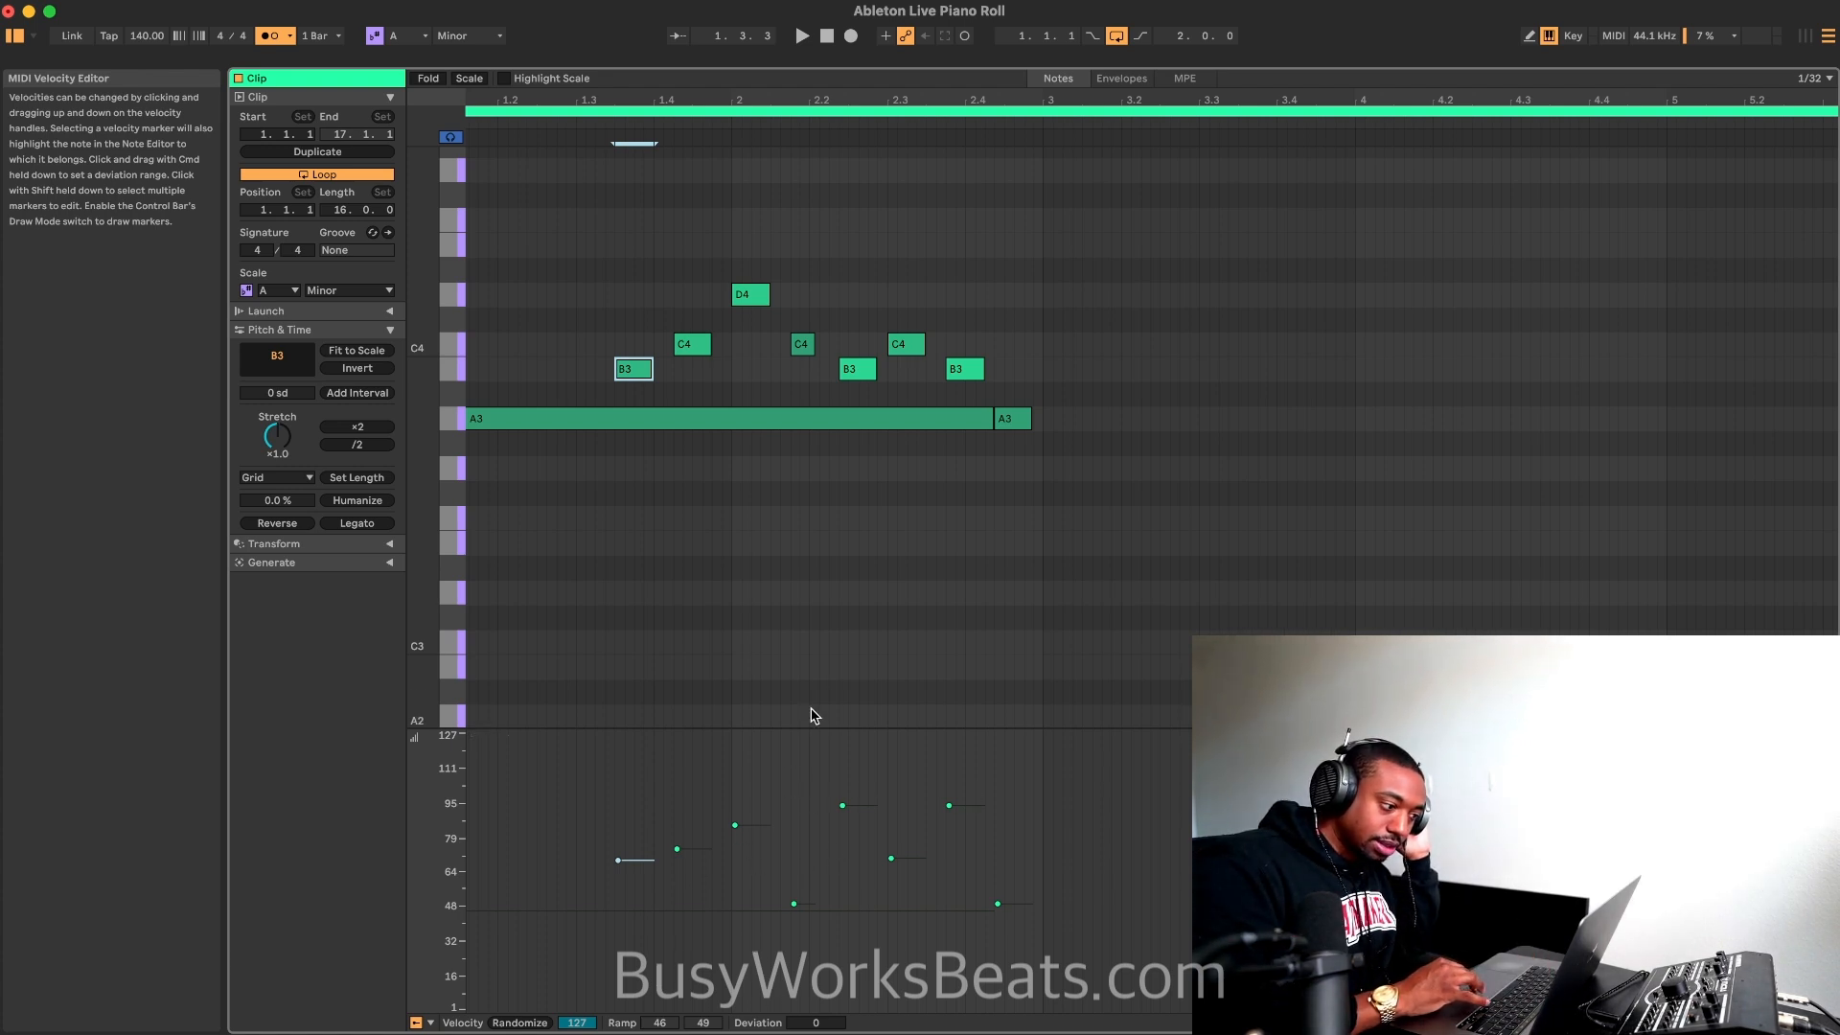
{"action": "left_click", "coordinate": [830, 673]}
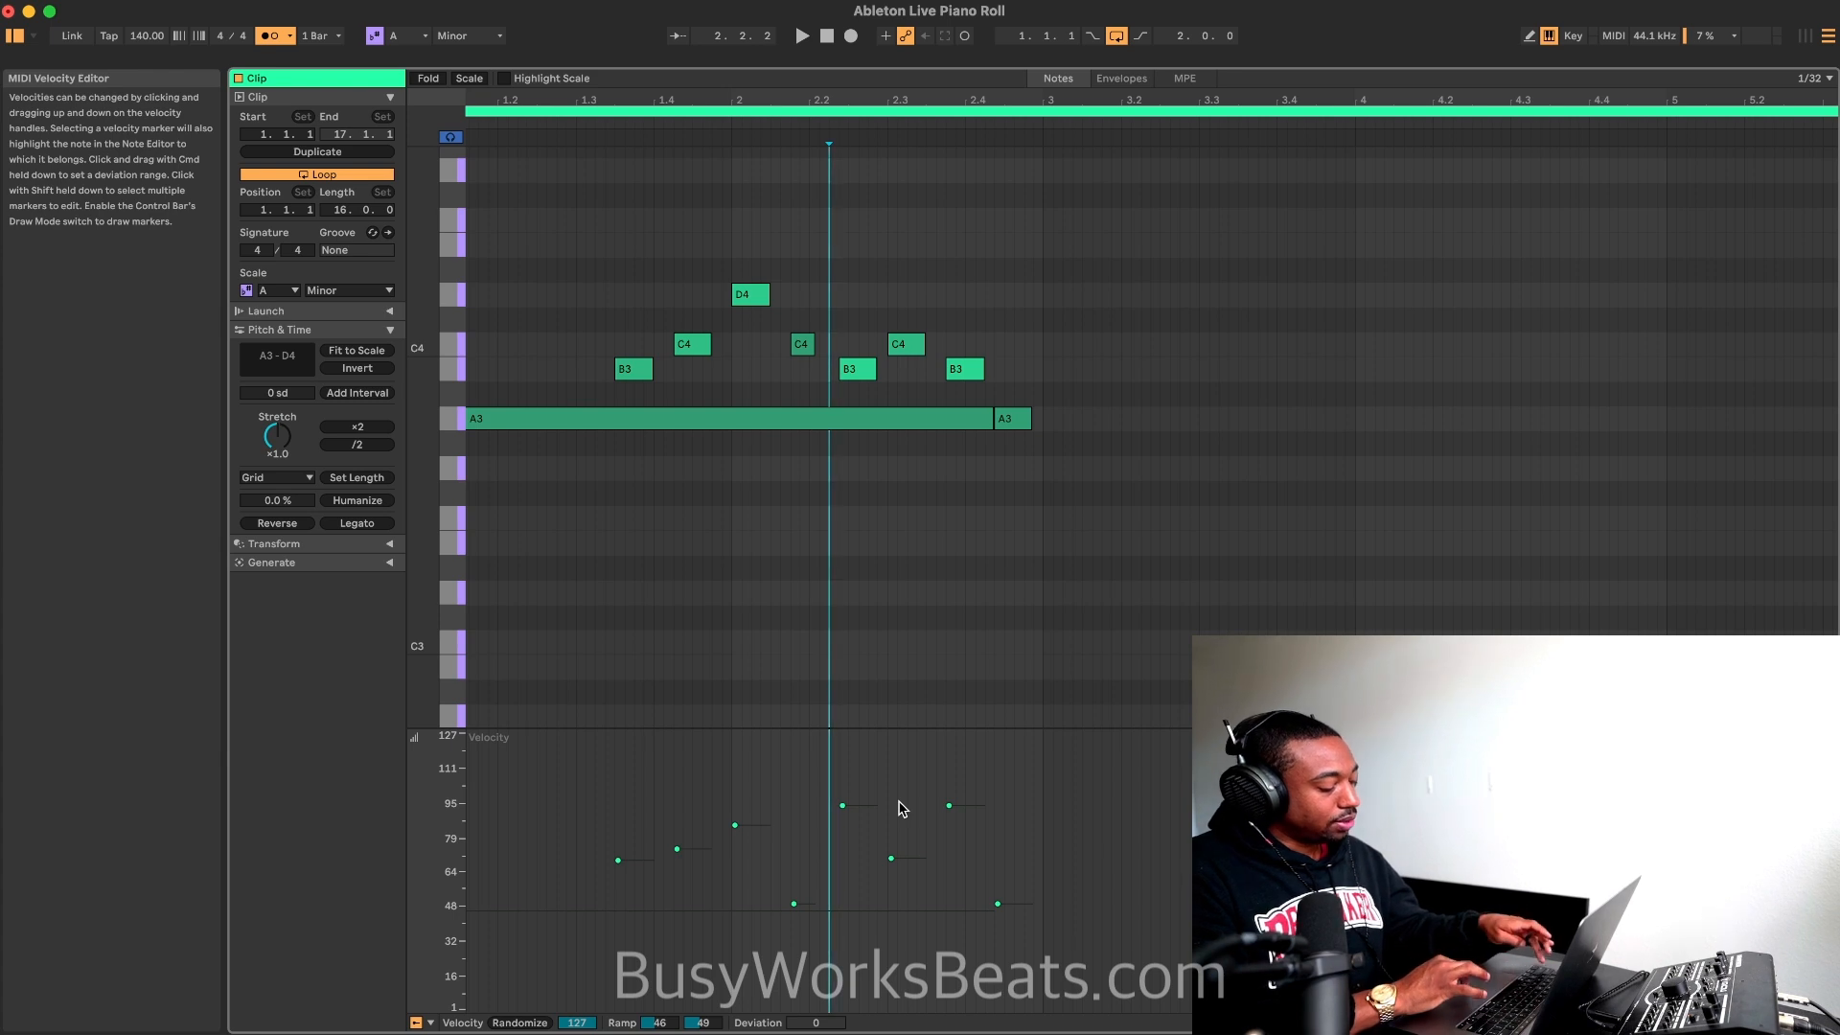
Step: Try to select the velocity markers of the last notes in bar 2 within the velocity lane
{"action": "left_click_drag", "start_coordinate": [997, 776], "coordinate": [903, 779]}
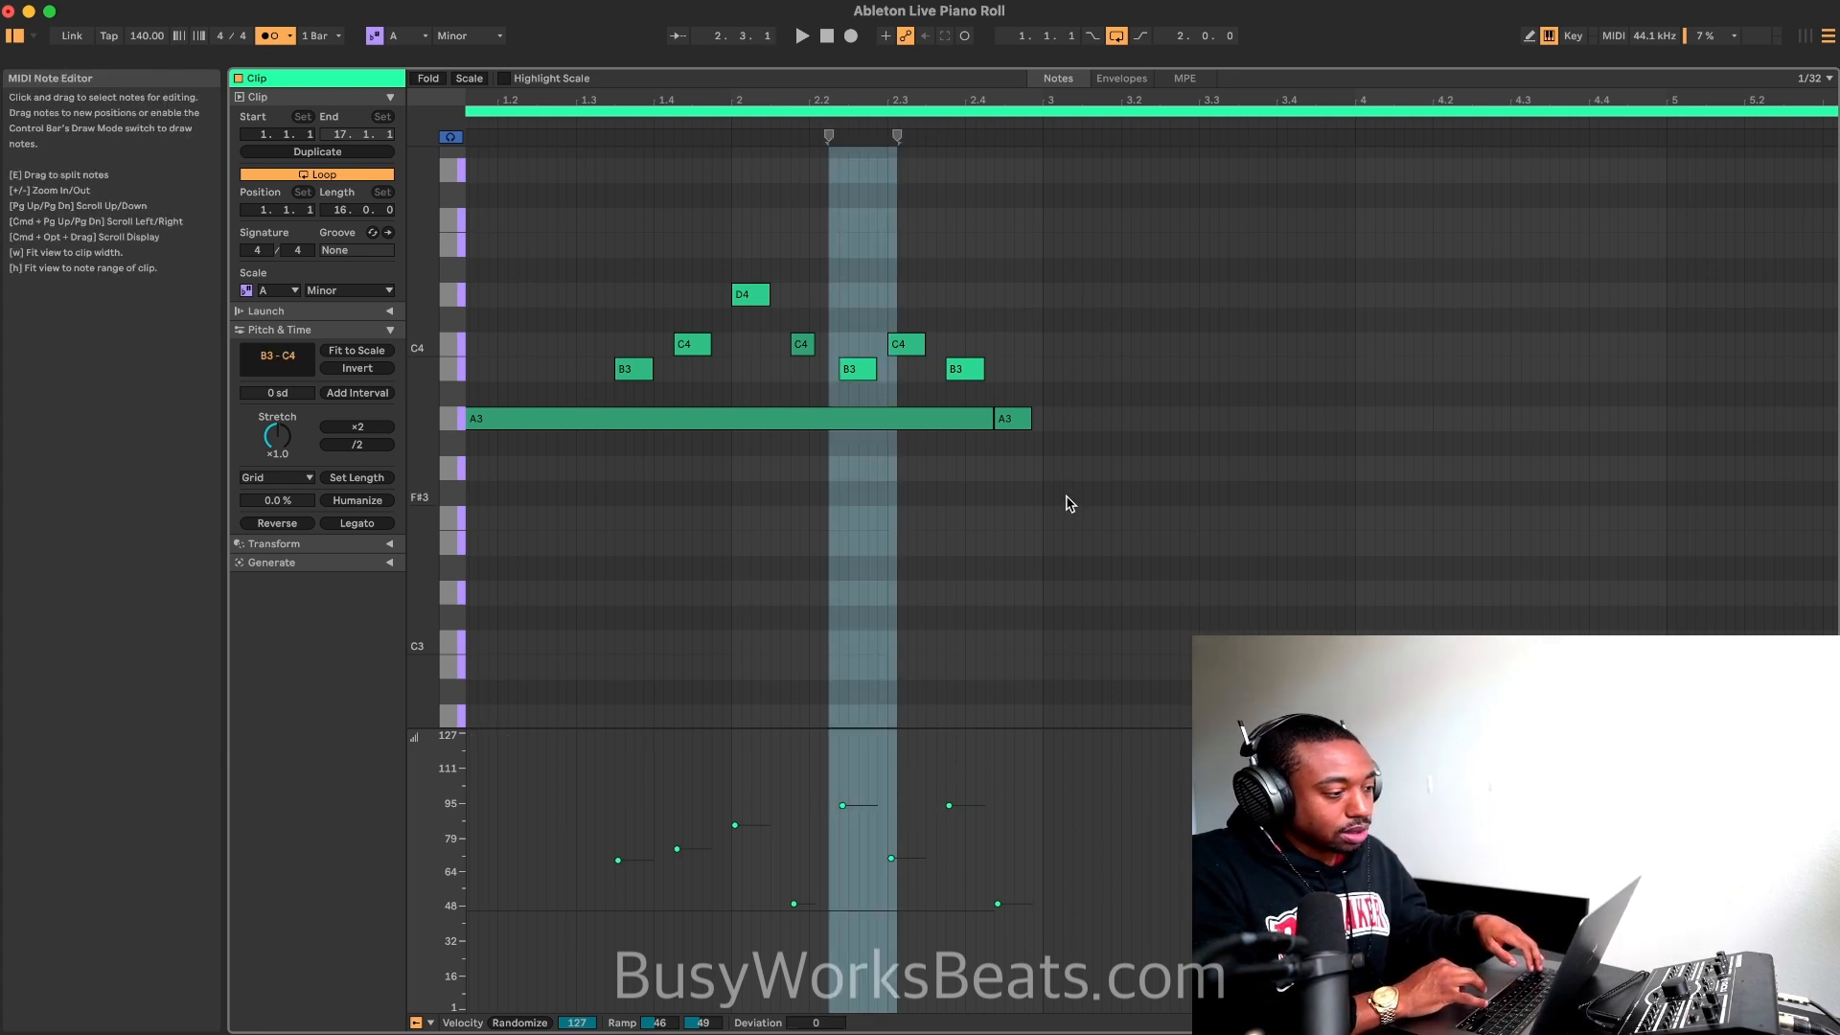
{"action": "left_click_drag", "start_coordinate": [1073, 495], "coordinate": [578, 288]}
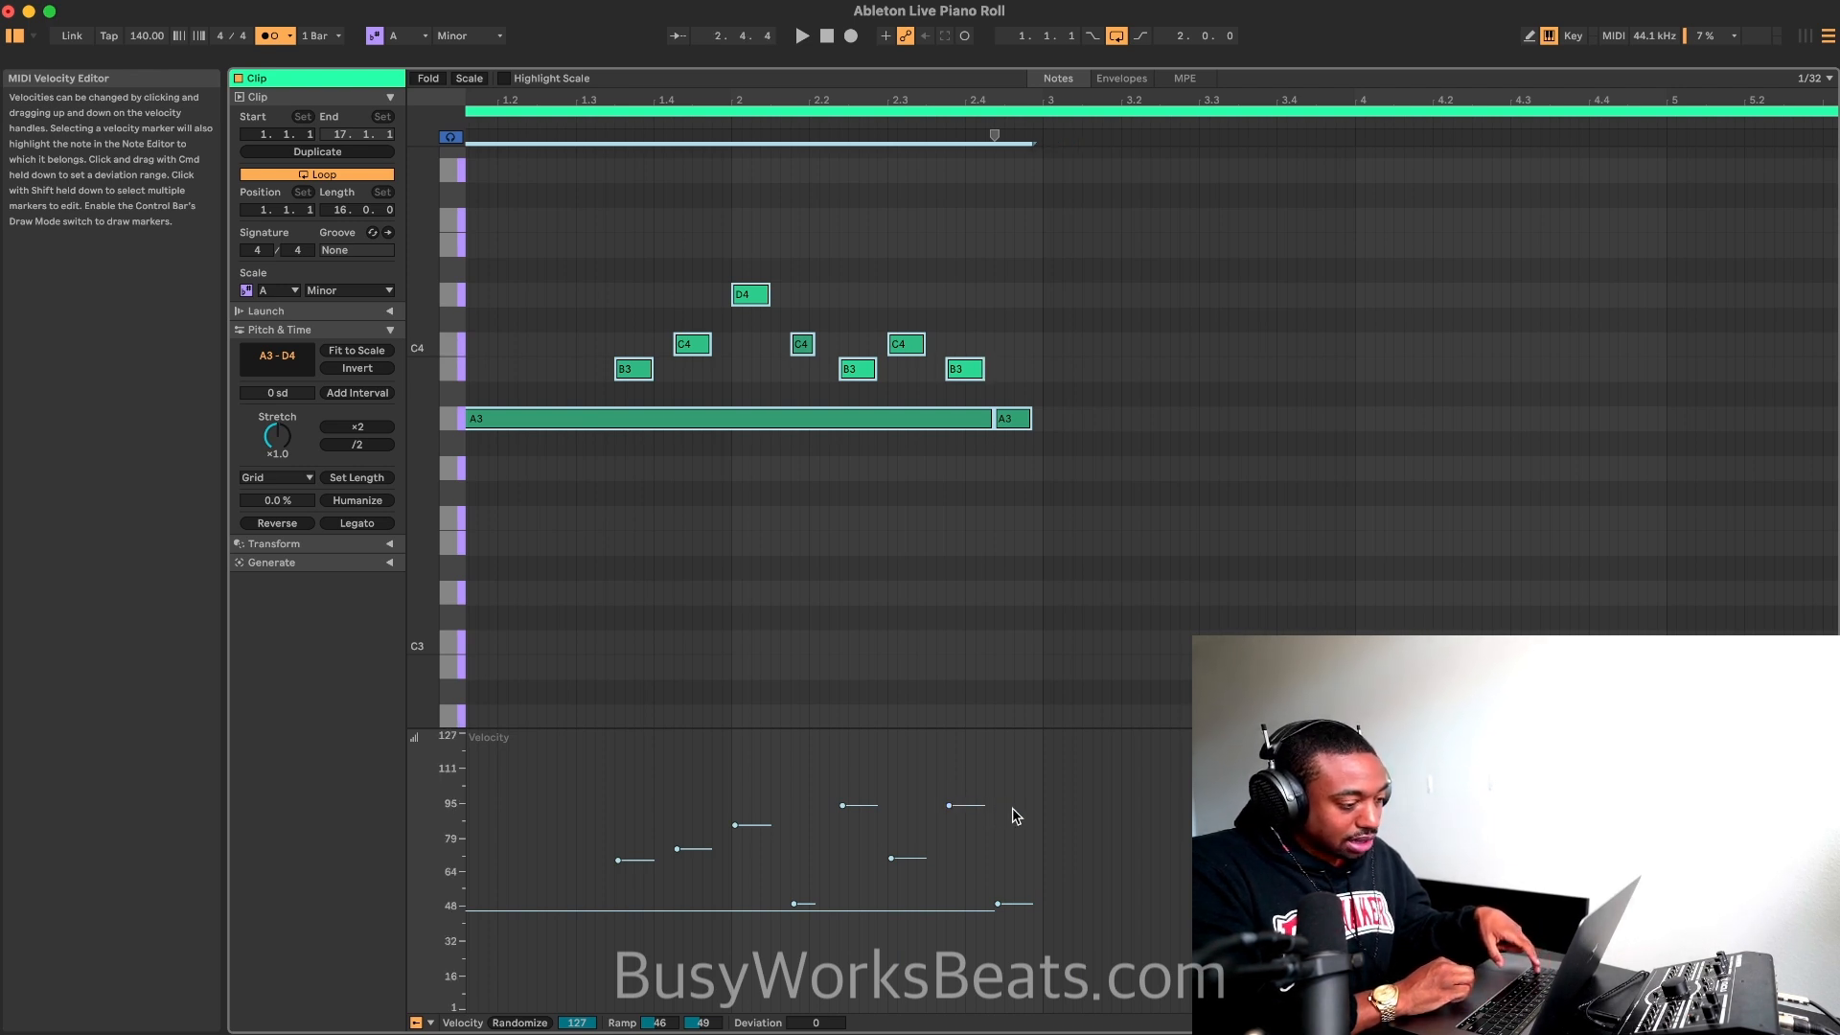
{"action": "left_click_drag", "start_coordinate": [1010, 808], "coordinate": [971, 805]}
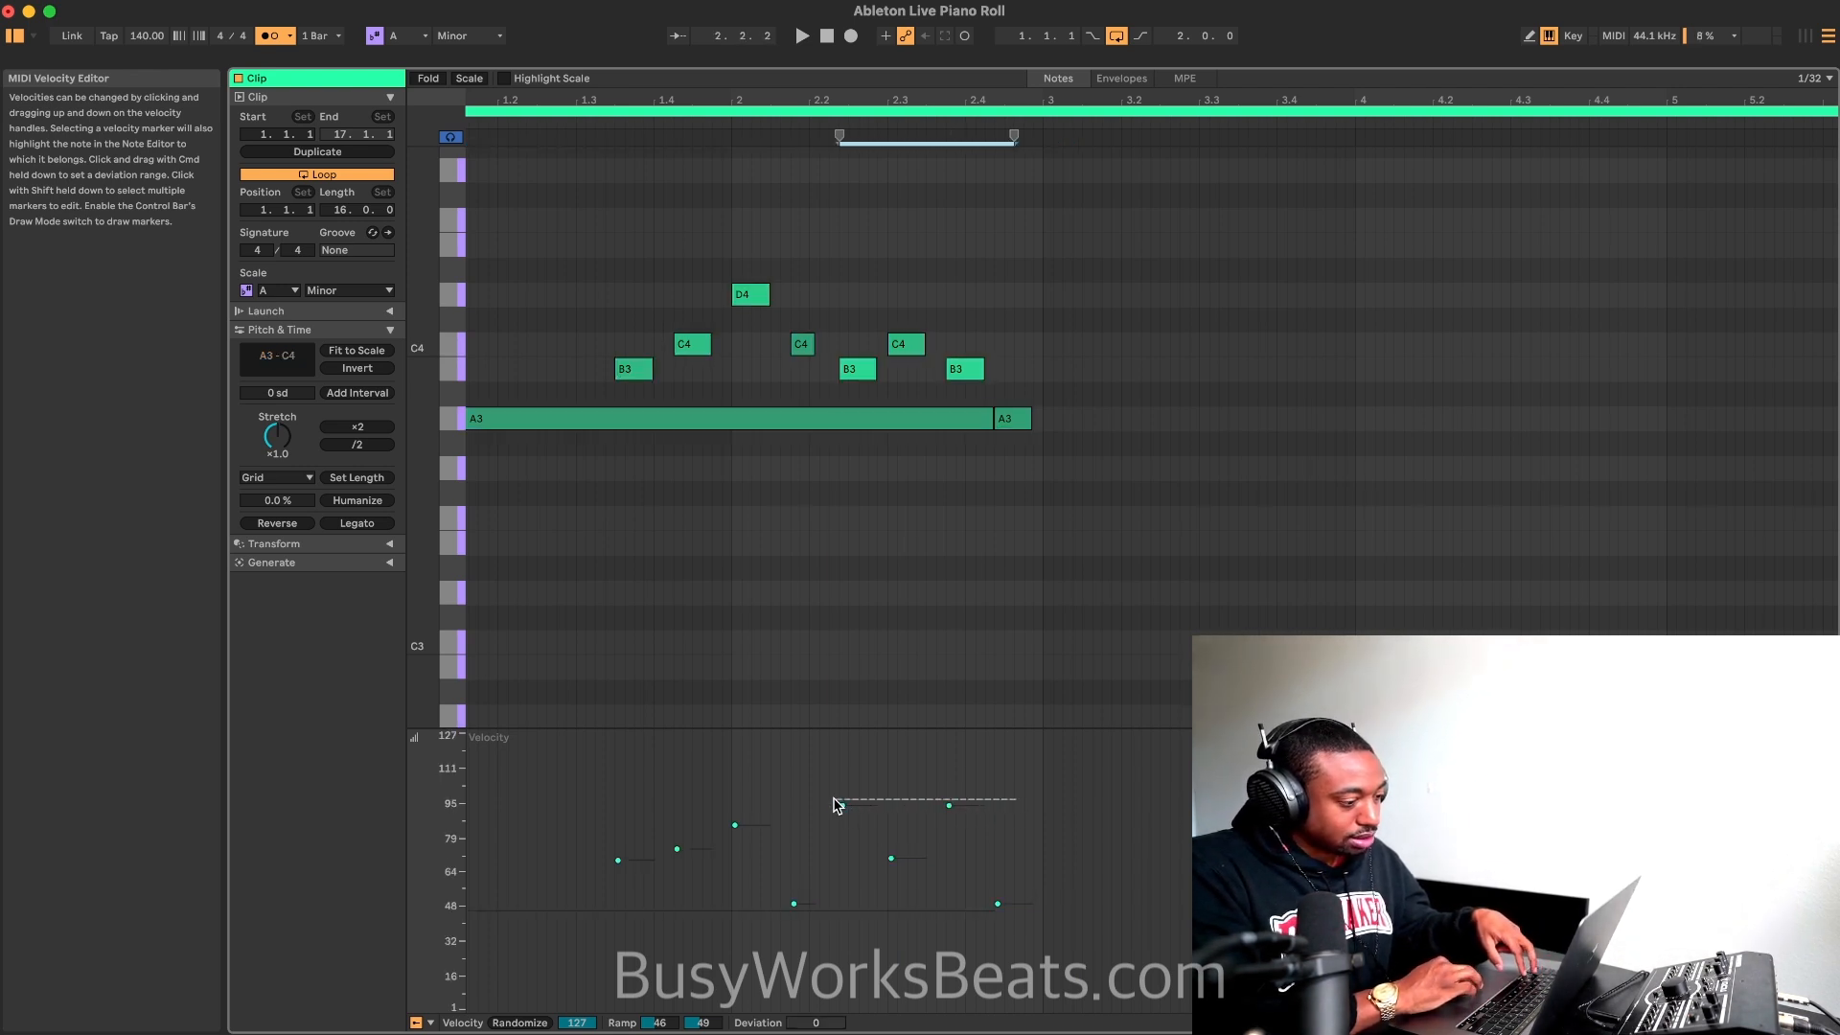
{"action": "left_click_drag", "start_coordinate": [836, 805], "coordinate": [837, 800]}
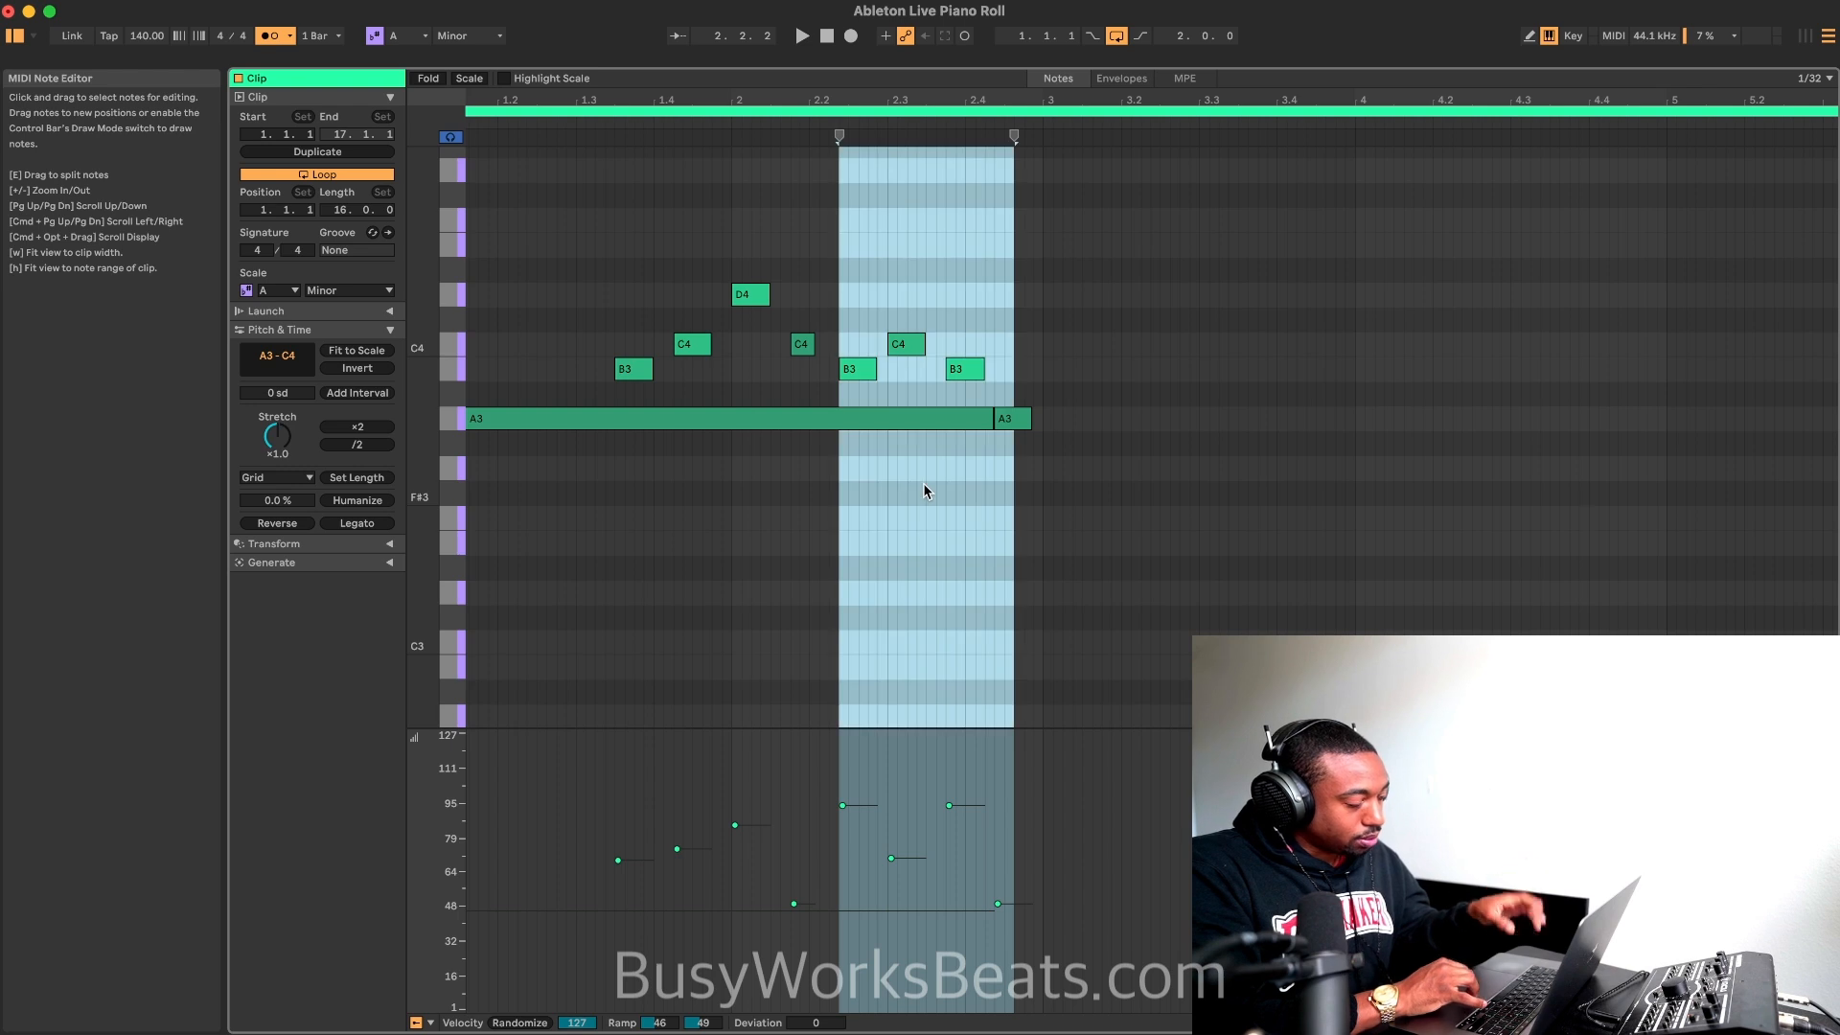
Step: Select all notes, check the available expression lanes, and raise the velocity Deviation to +10
{"action": "key", "text": "super+a"}
{"action": "left_click", "coordinate": [430, 1022]}
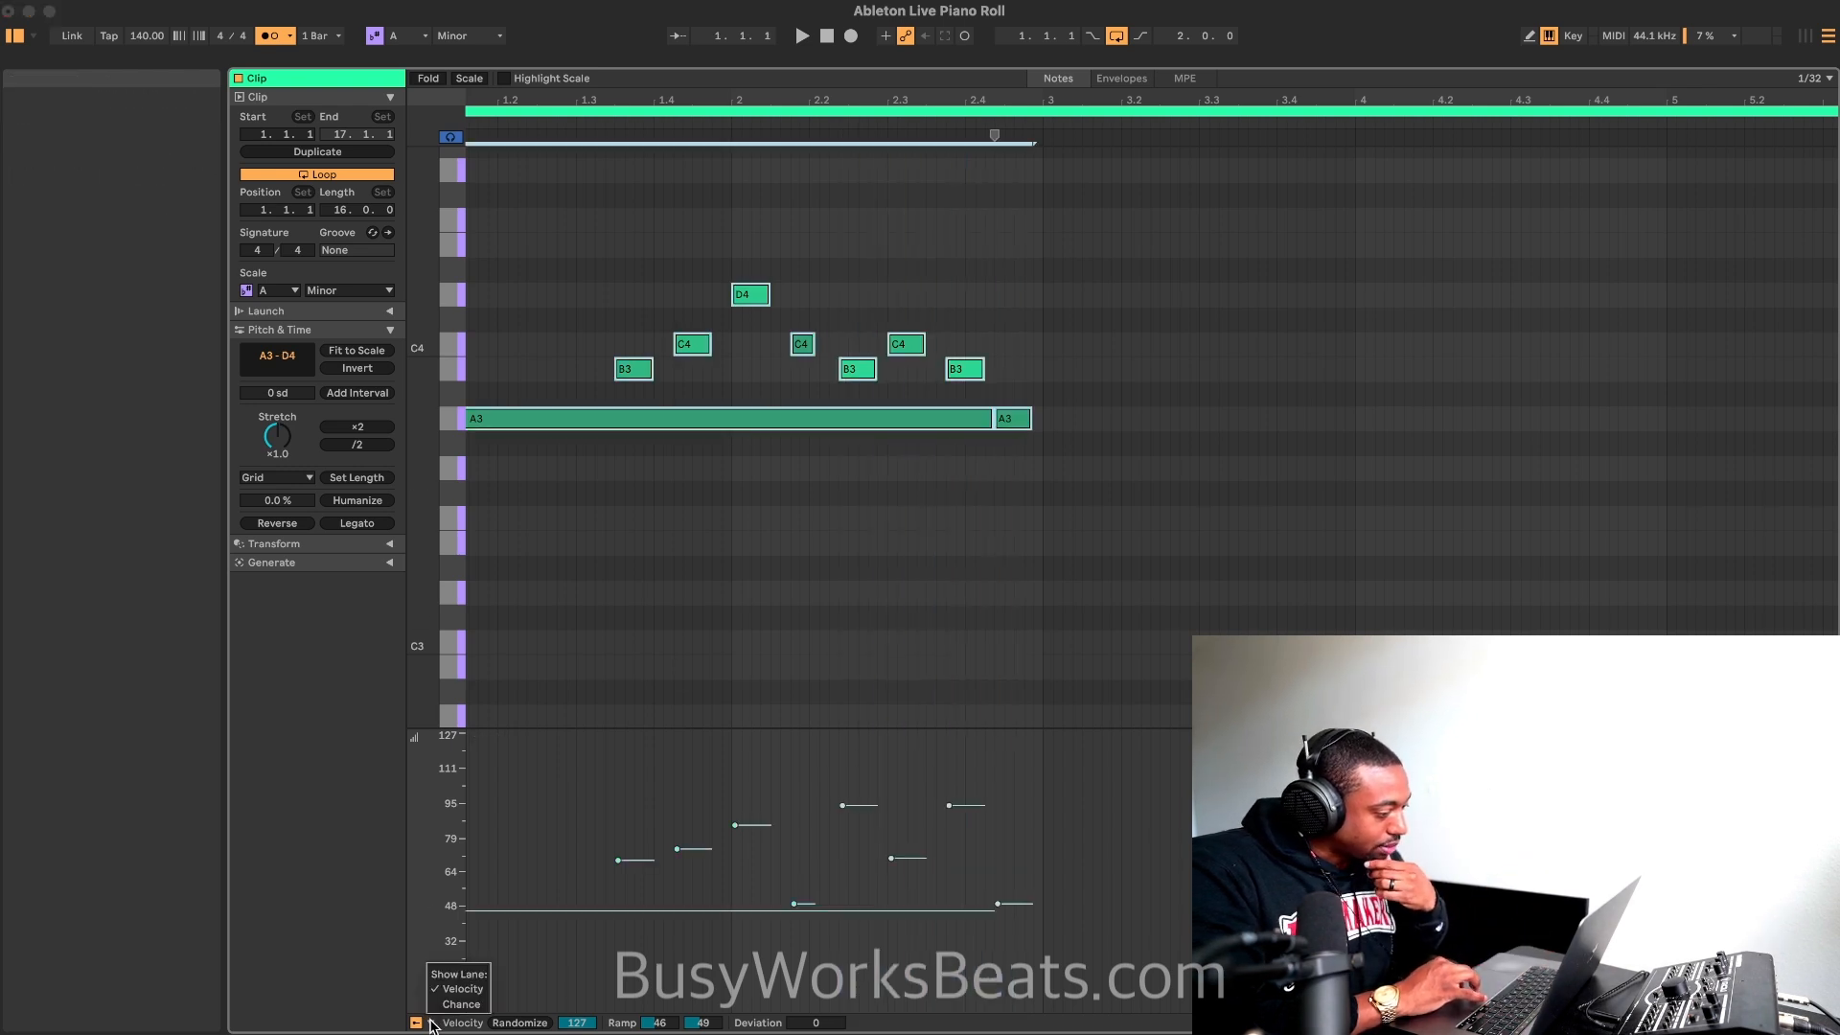
{"action": "left_click", "coordinate": [418, 1023]}
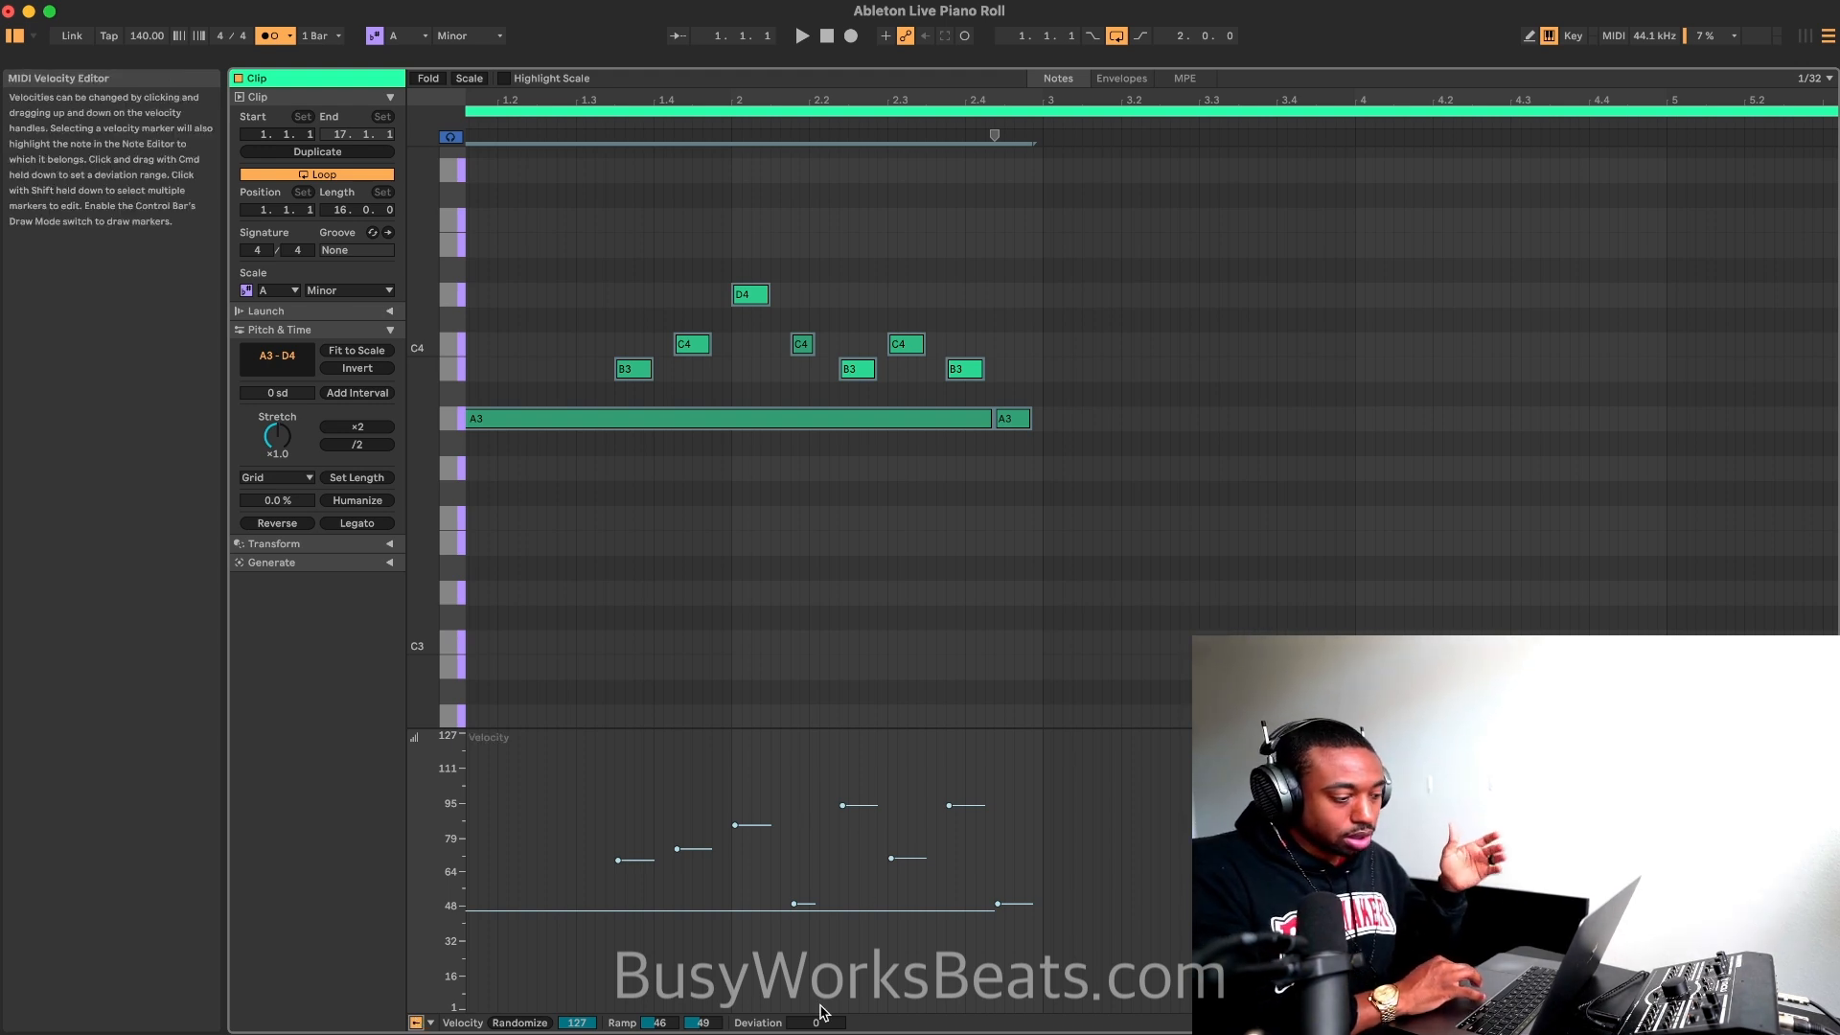
{"action": "mouse_move", "coordinate": [815, 1023]}
{"action": "left_mouse_down"}
{"action": "mouse_move", "coordinate": [816, 963]}
{"action": "mouse_move", "coordinate": [816, 1016]}
{"action": "left_mouse_up"}
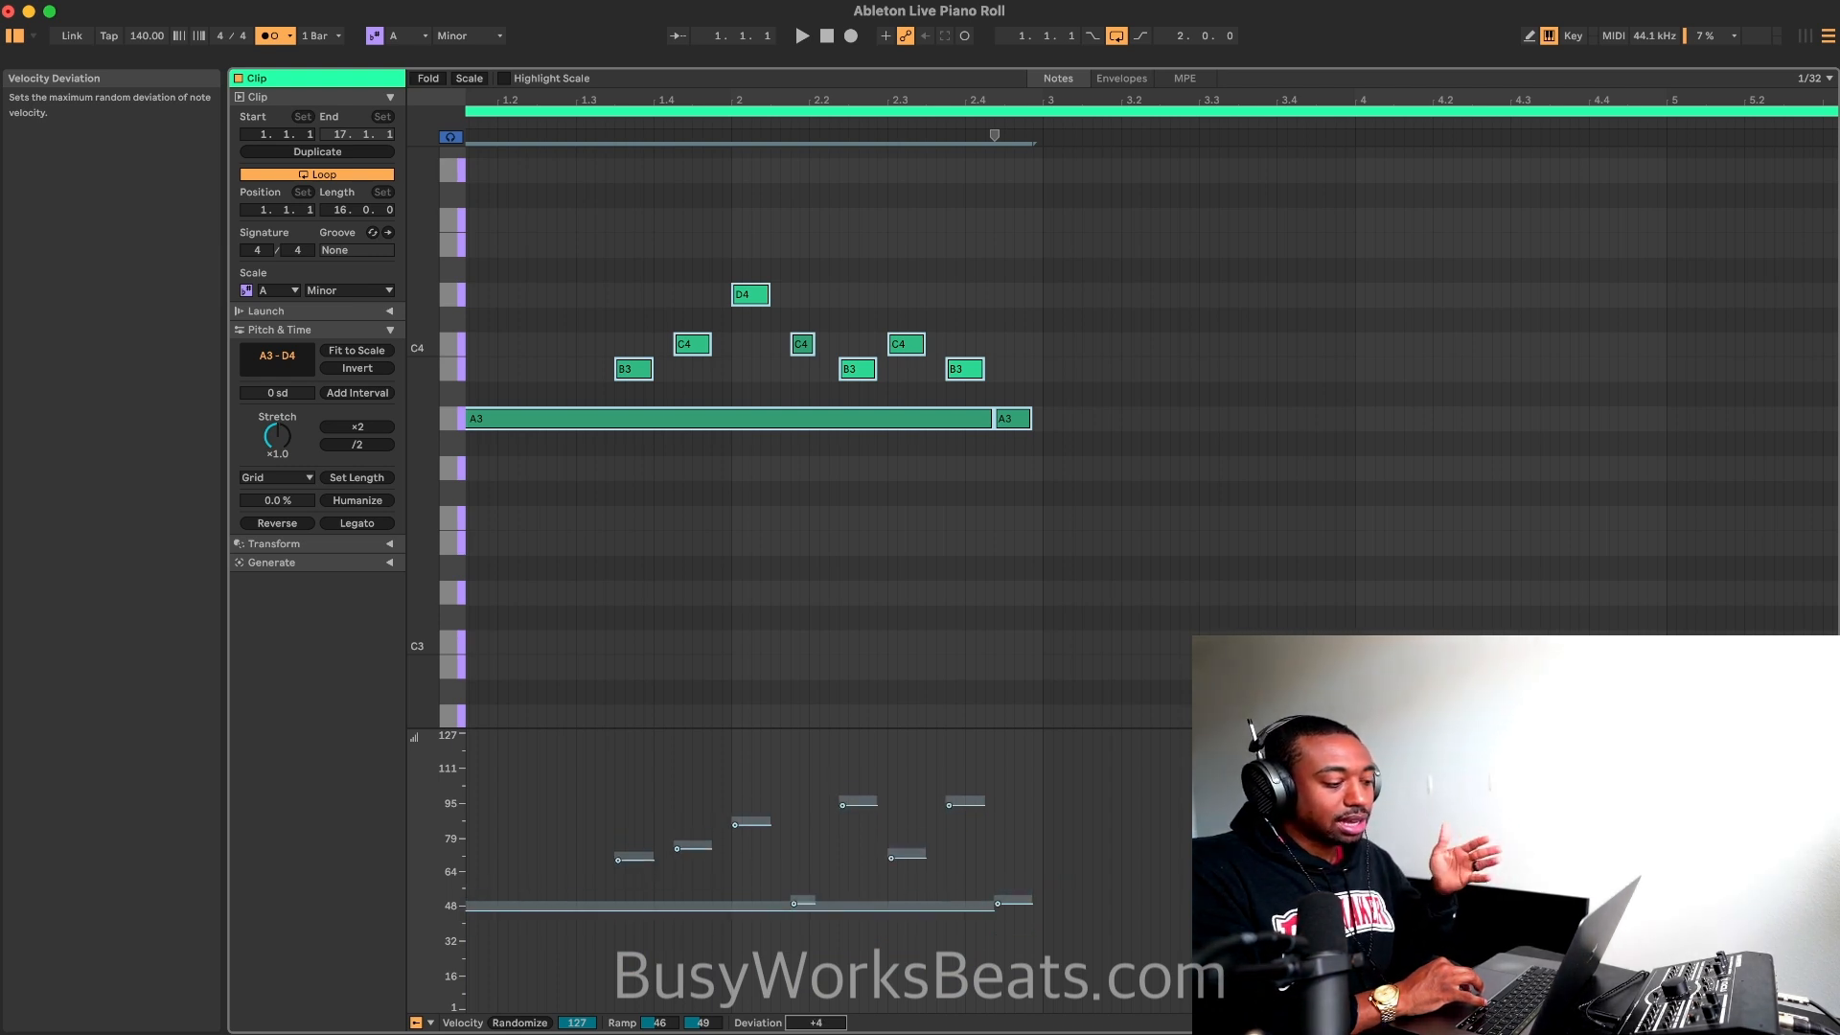
{"action": "left_click_drag", "start_coordinate": [815, 1022], "coordinate": [815, 1011]}
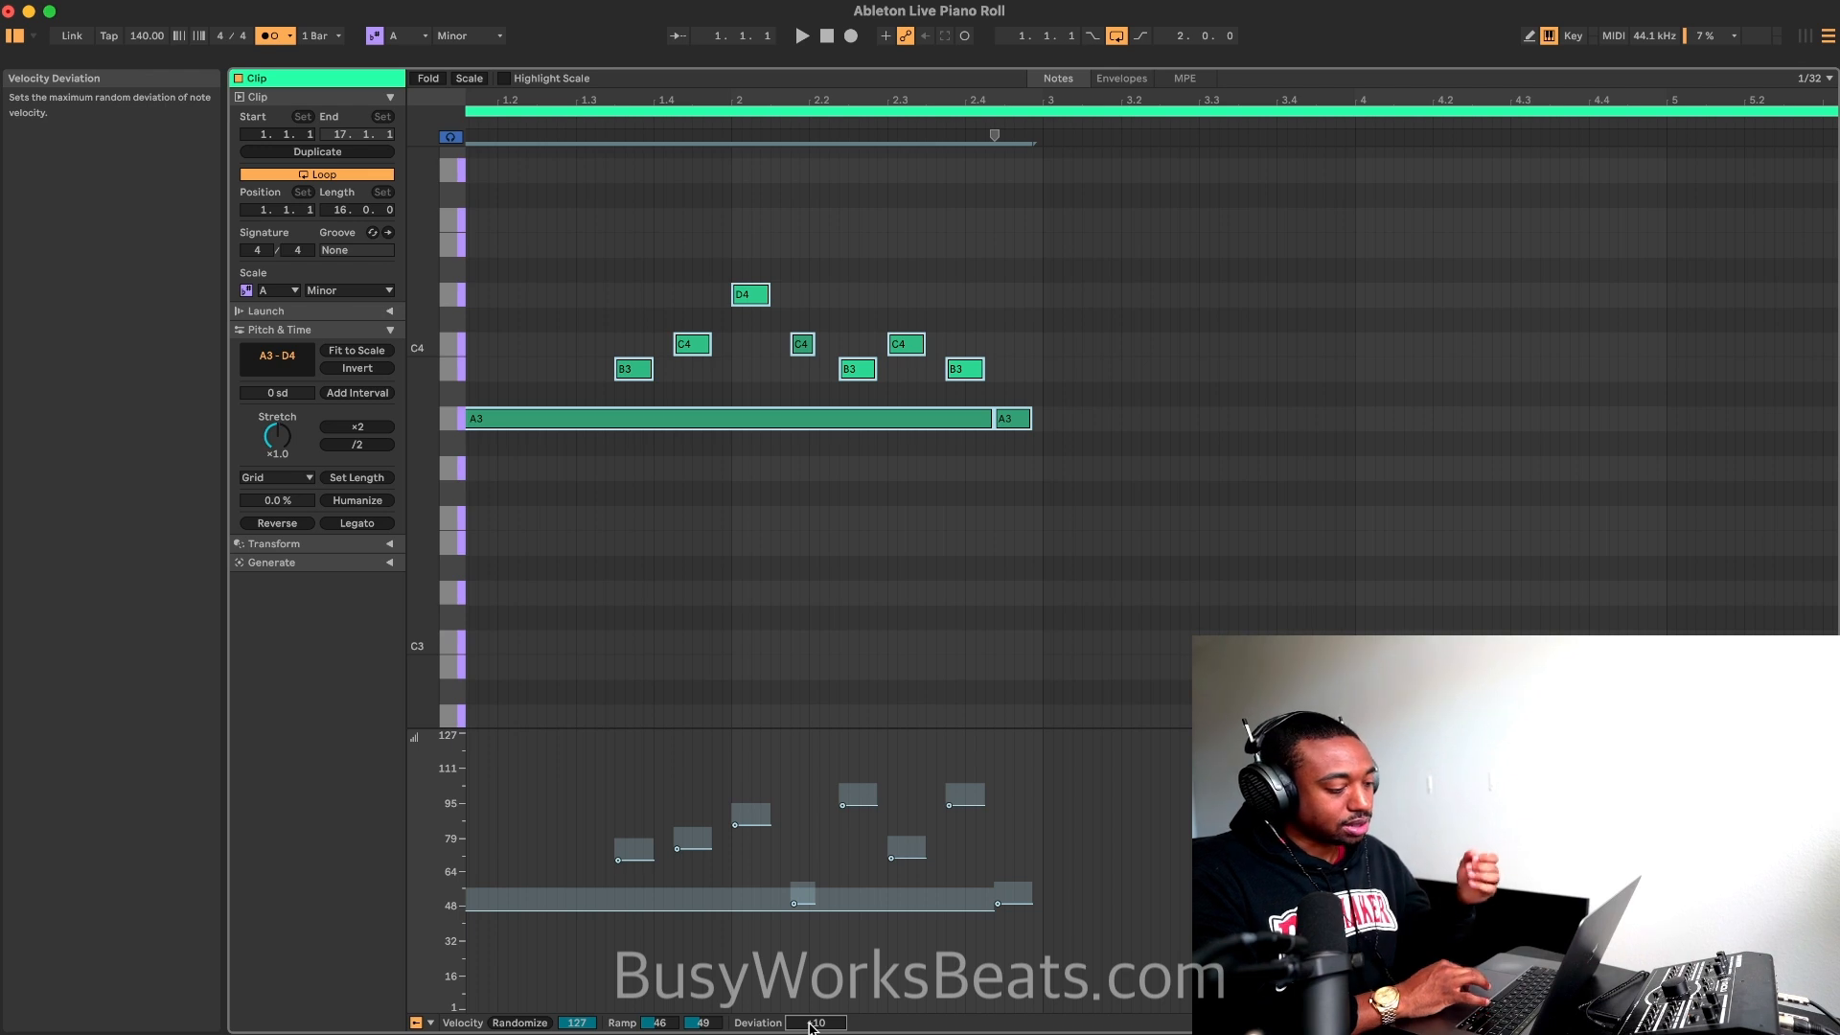
Step: Try an extreme negative velocity Deviation of -93 -45 on all notes during playback, and reset it to 0
{"action": "left_click_drag", "start_coordinate": [810, 1027], "coordinate": [809, 1034]}
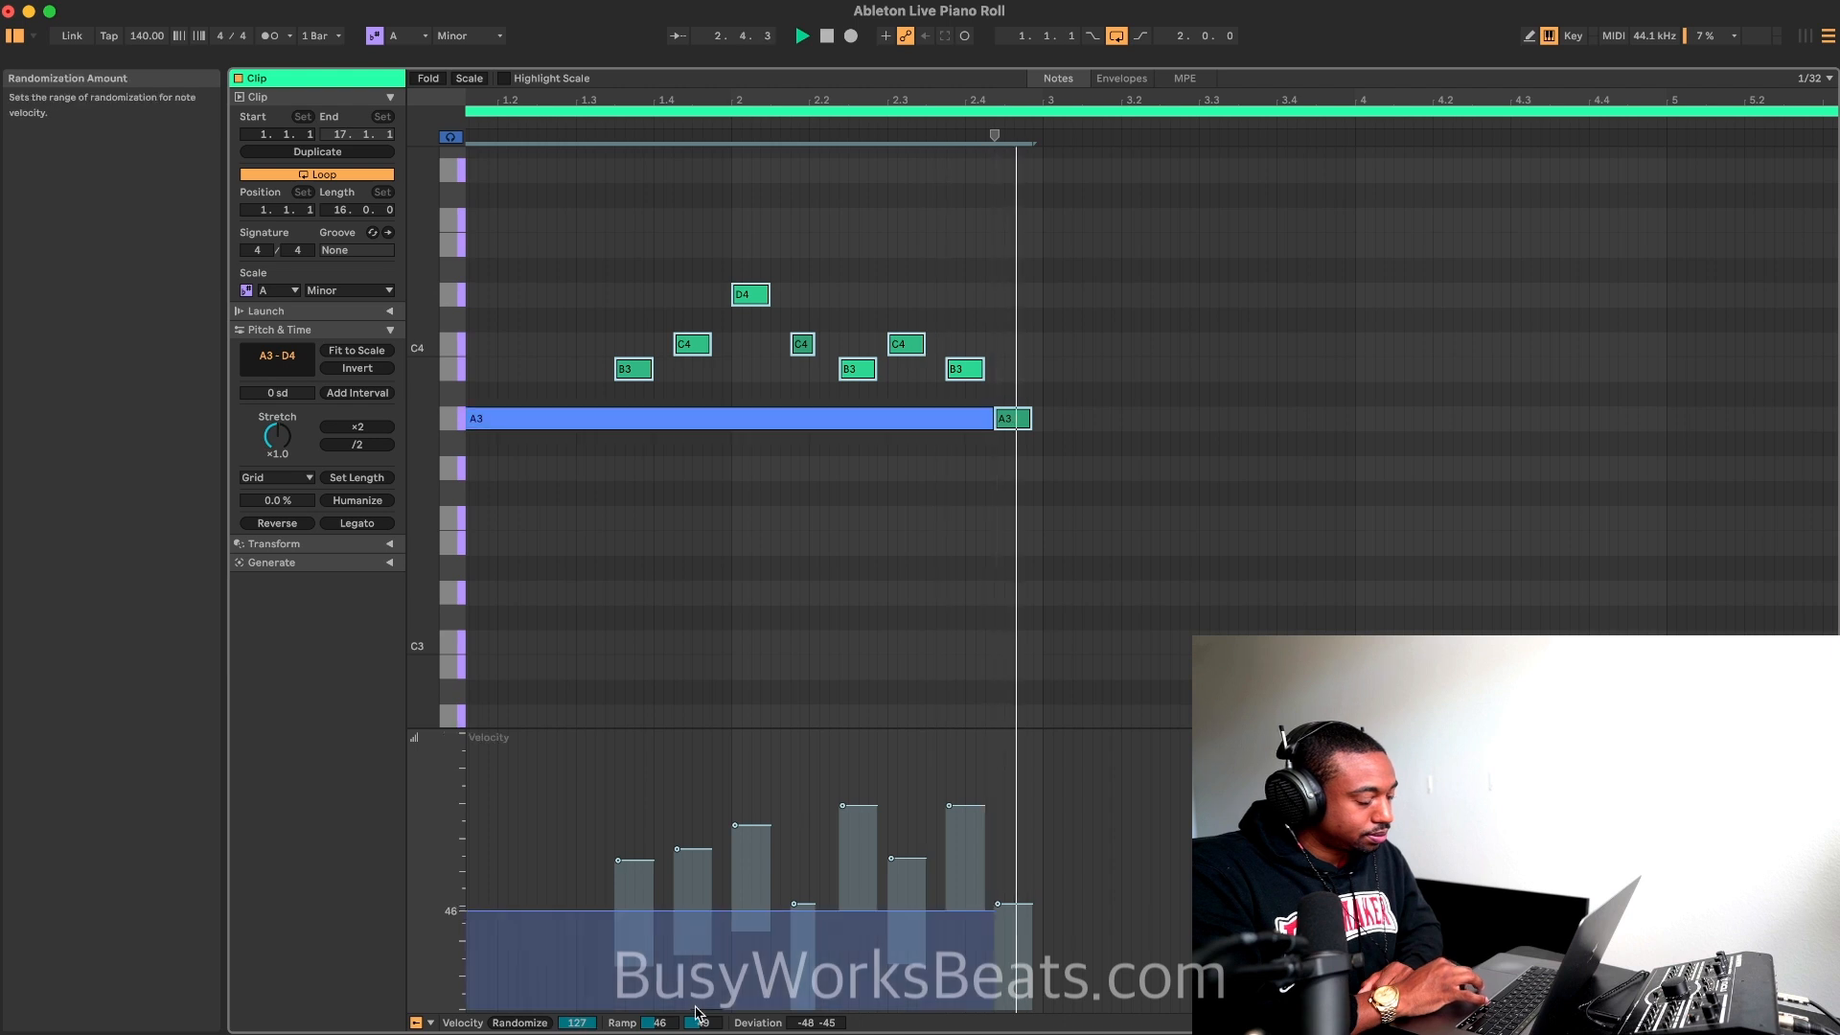
{"action": "left_click_drag", "start_coordinate": [813, 1022], "coordinate": [814, 1034]}
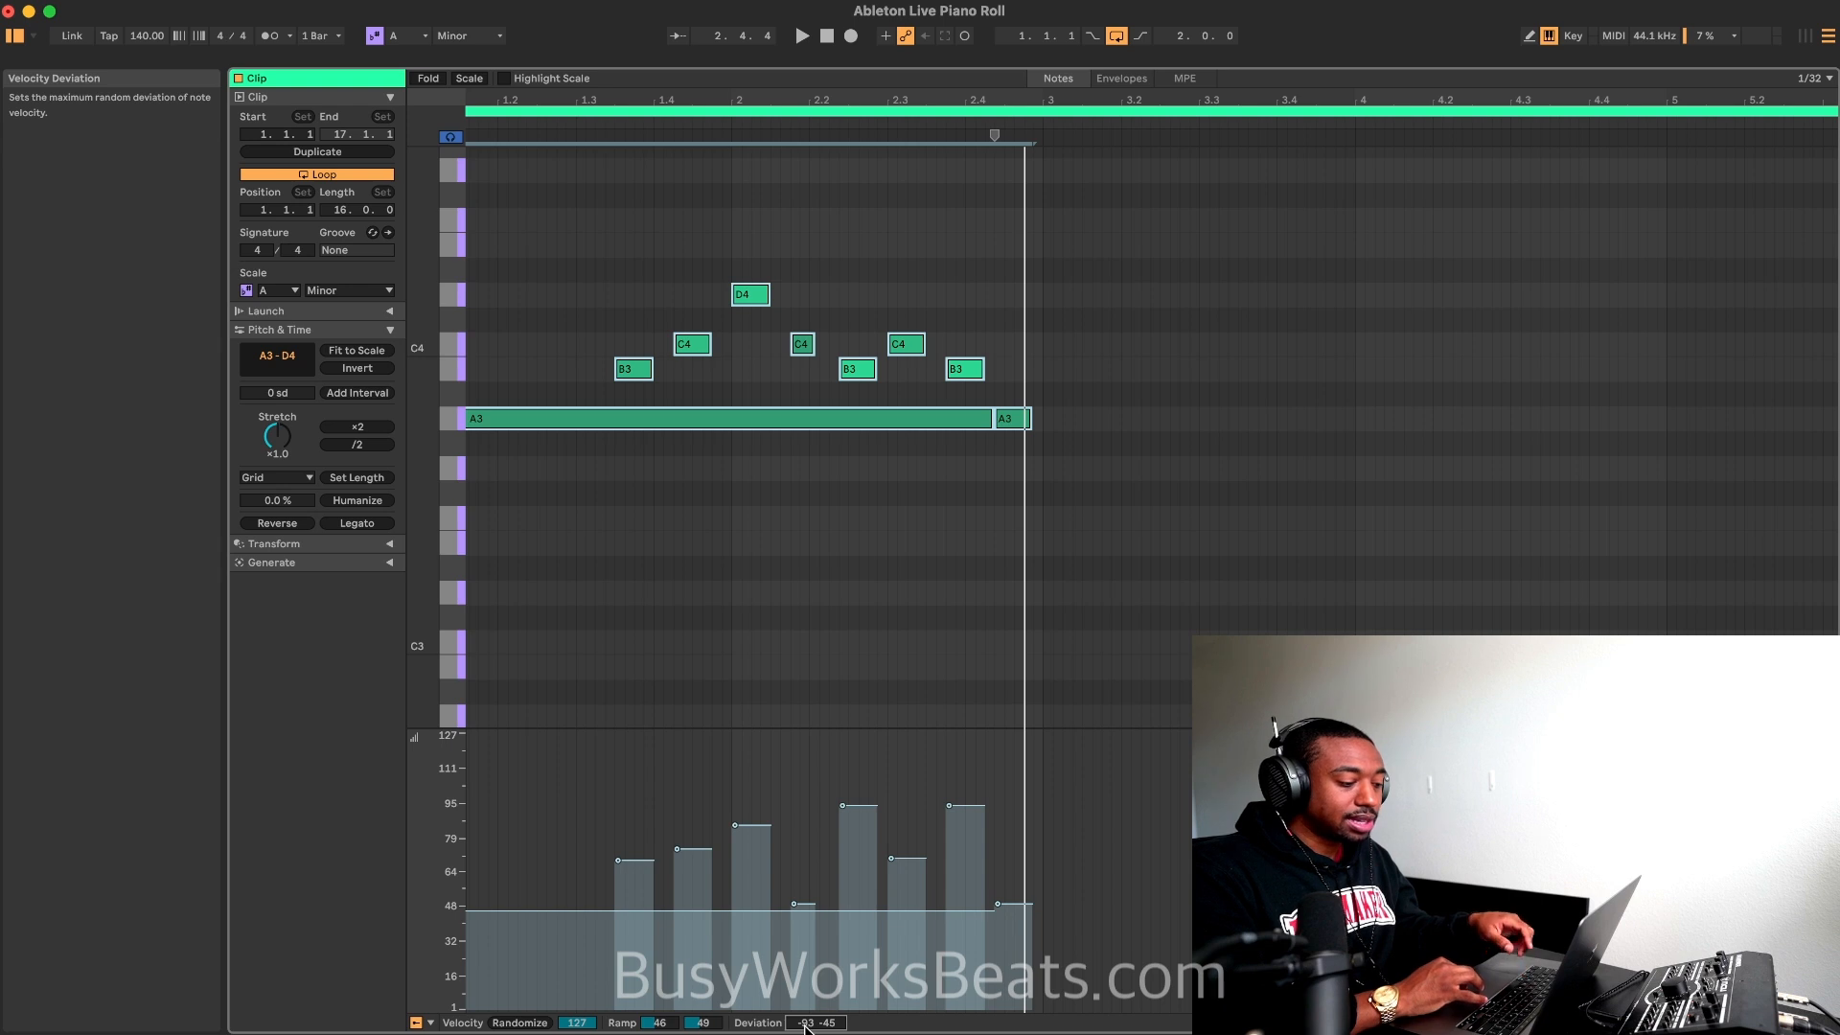
{"action": "left_click_drag", "start_coordinate": [805, 1025], "coordinate": [805, 936]}
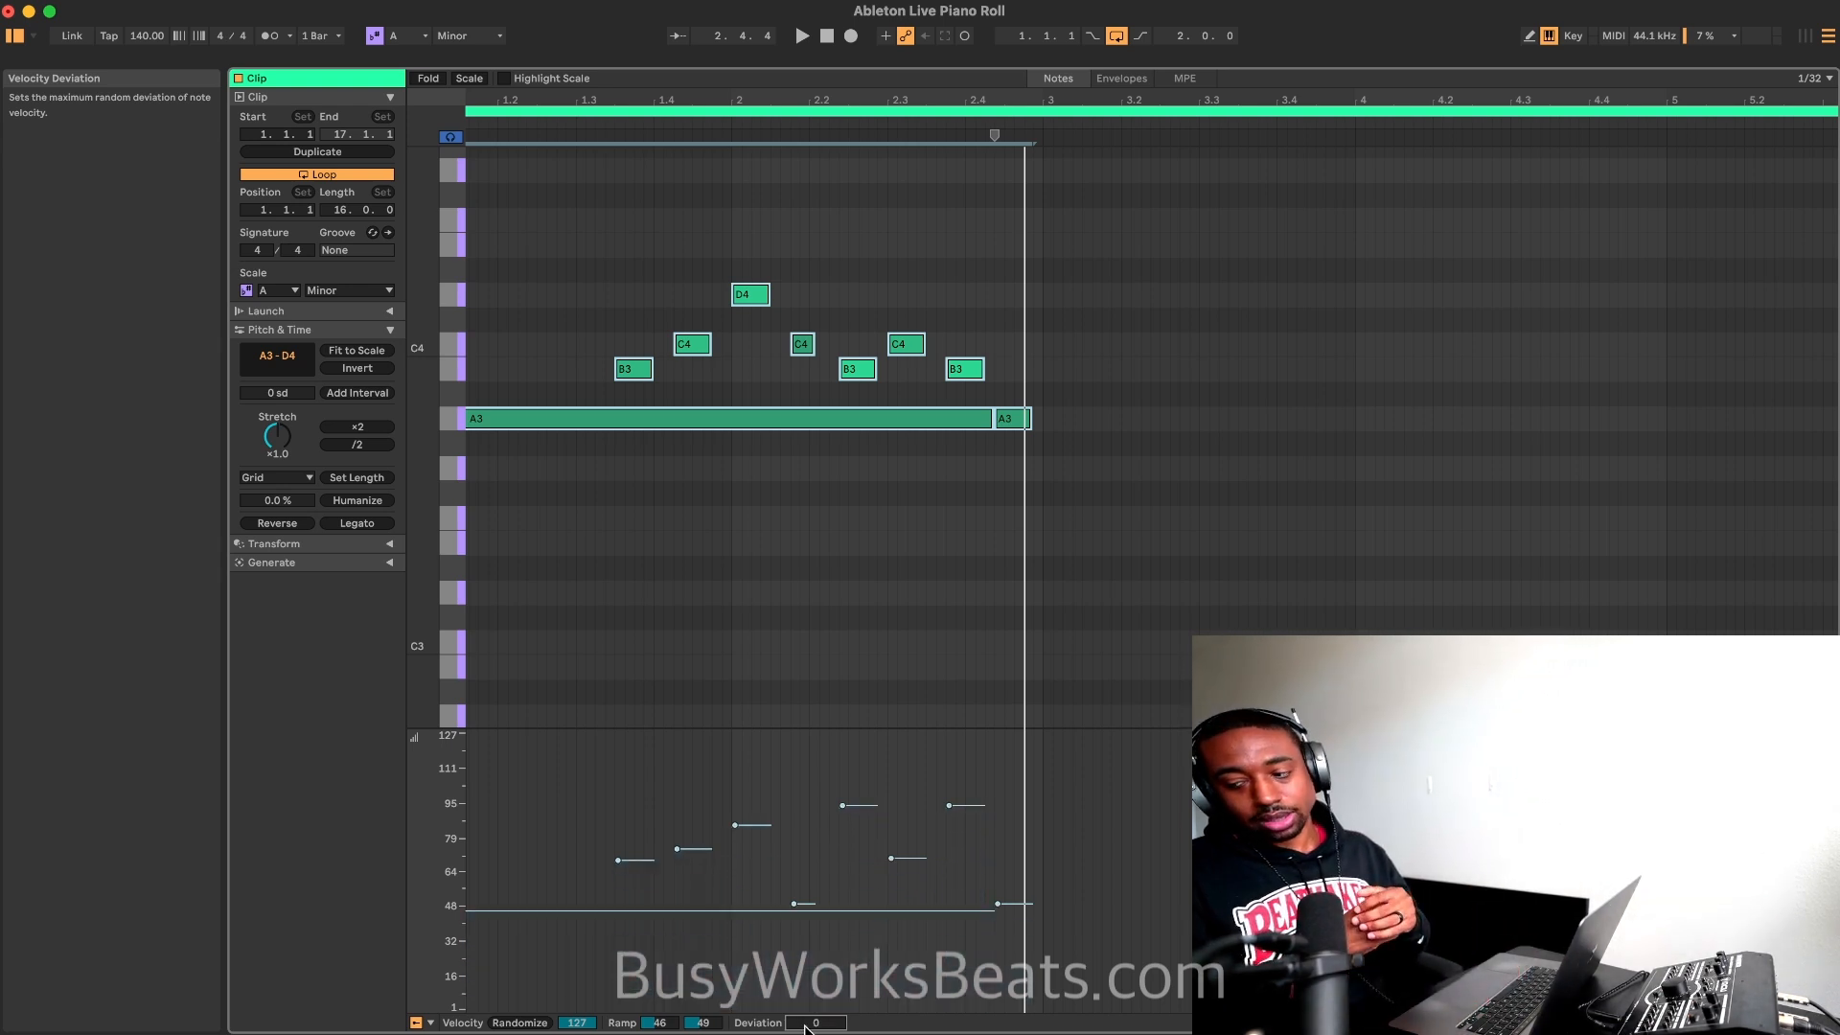
Step: Set the velocity Deviation of all notes to -8
{"action": "left_click_drag", "start_coordinate": [815, 1023], "coordinate": [815, 1032]}
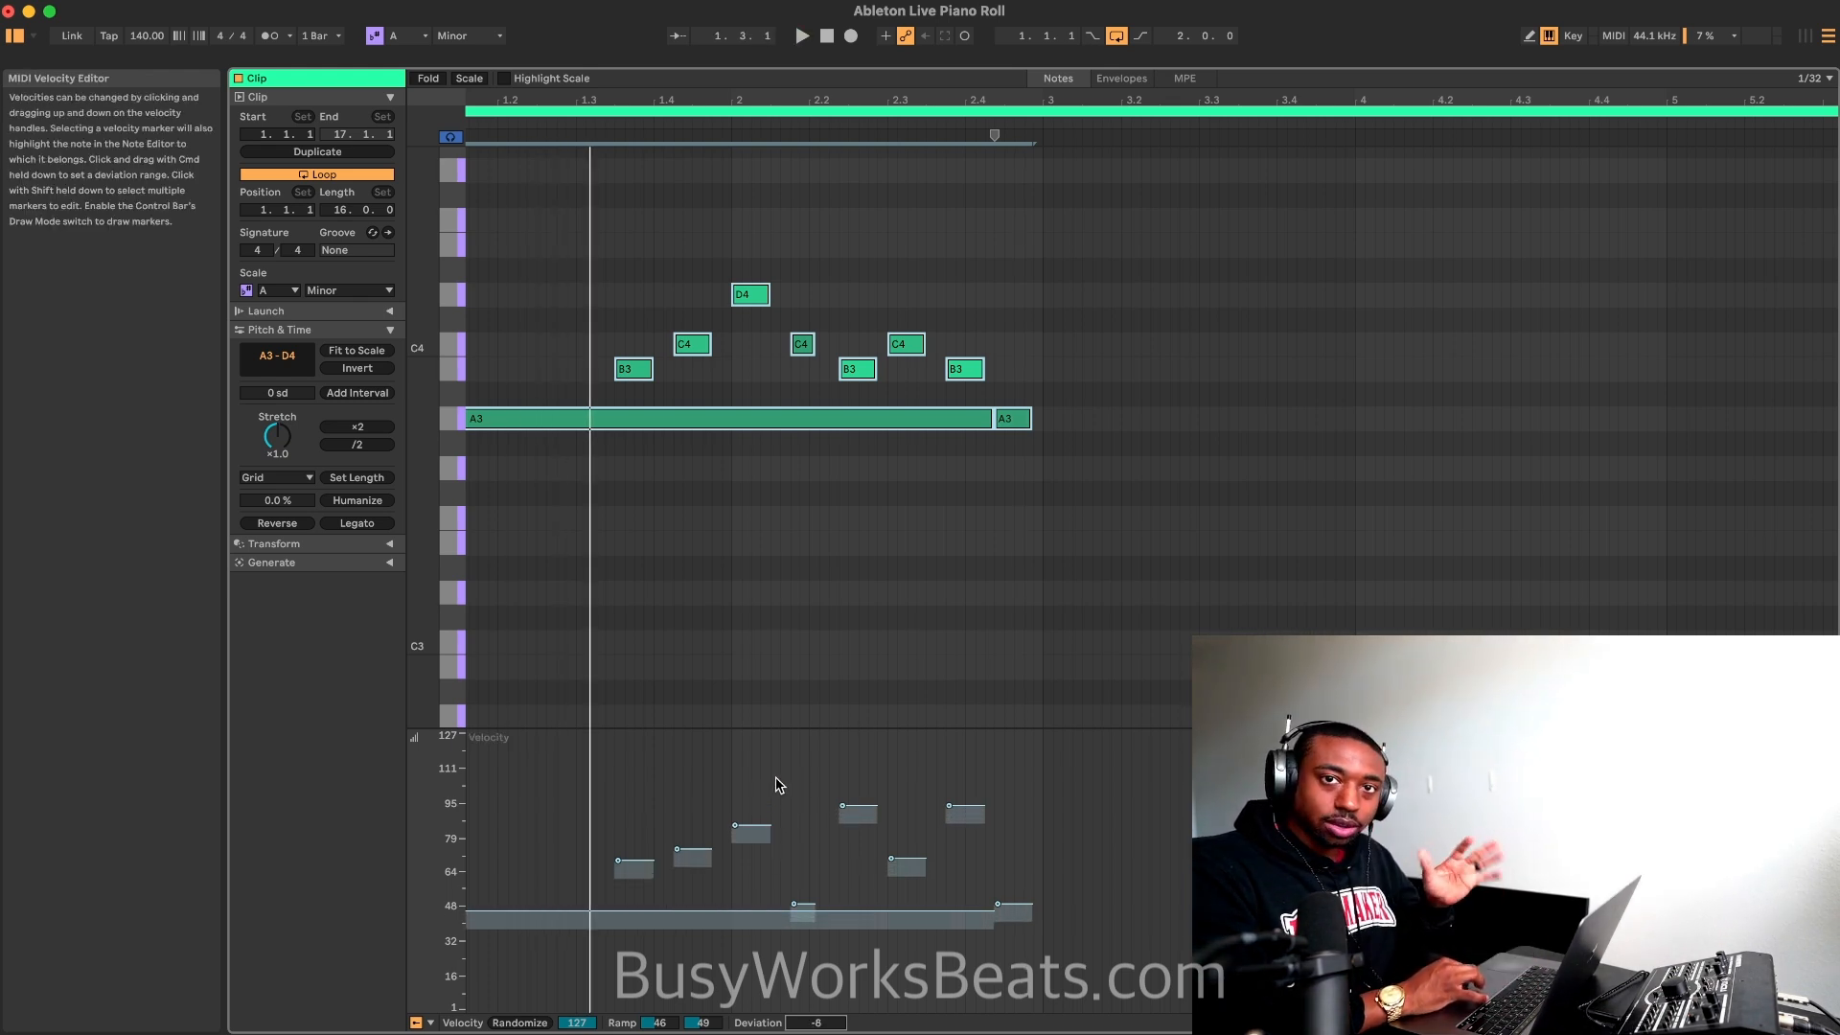
{"action": "scroll", "coordinate": [738, 642], "scroll_direction": "left", "scroll_amount": 2}
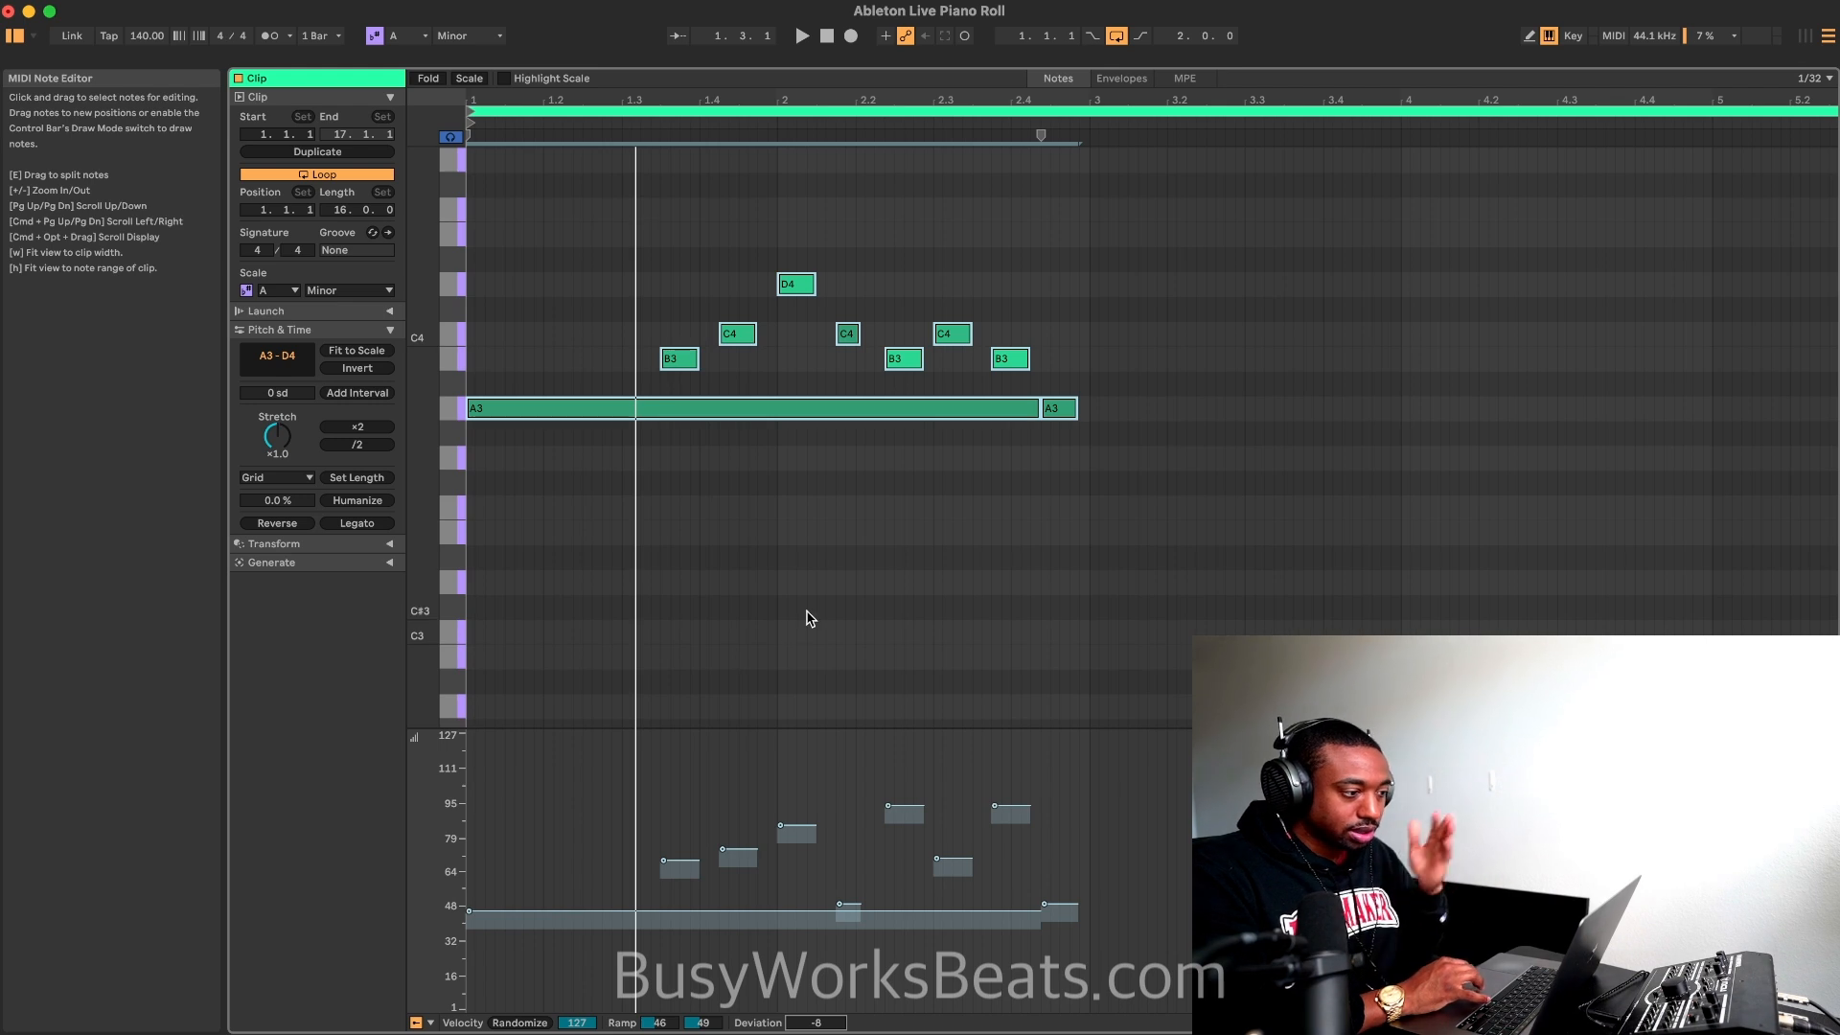
{"action": "scroll", "coordinate": [800, 618], "scroll_direction": "down", "scroll_amount": 1}
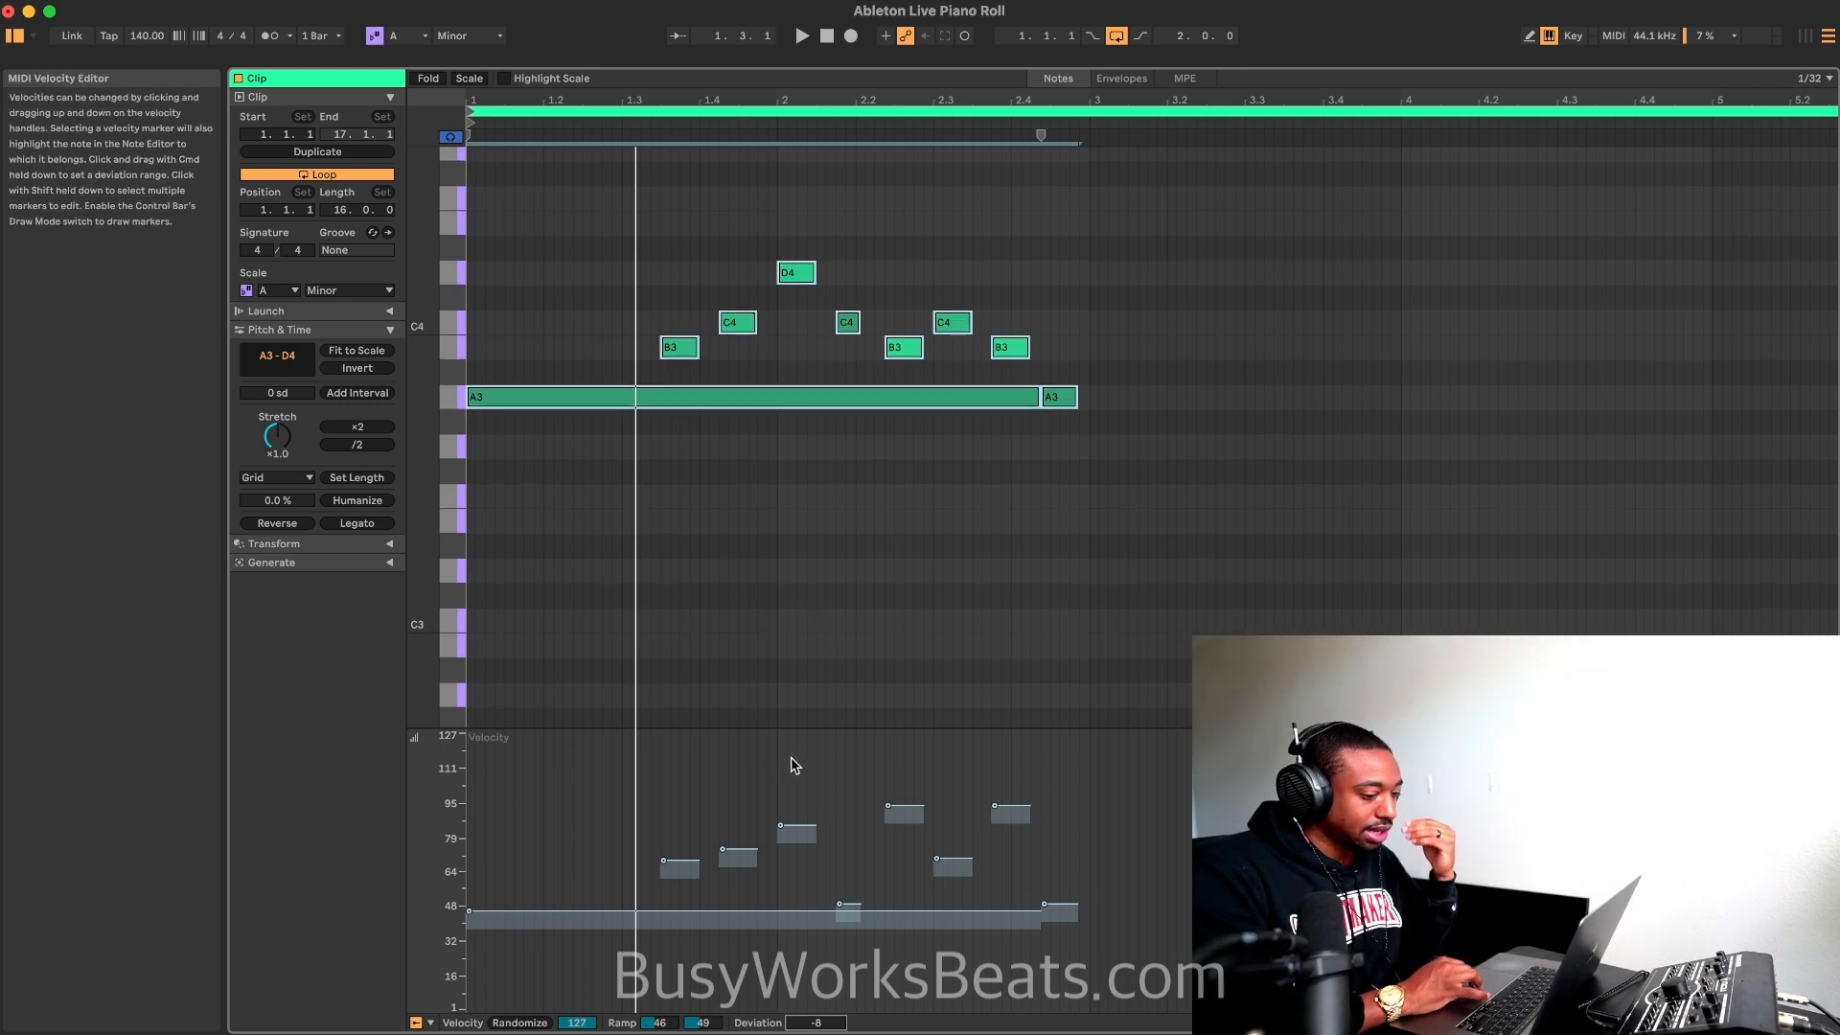
Step: Select all notes and level their velocities to a uniform 73
{"action": "scroll", "coordinate": [843, 671], "scroll_direction": "up", "scroll_amount": 1}
{"action": "left_click", "coordinate": [1032, 540]}
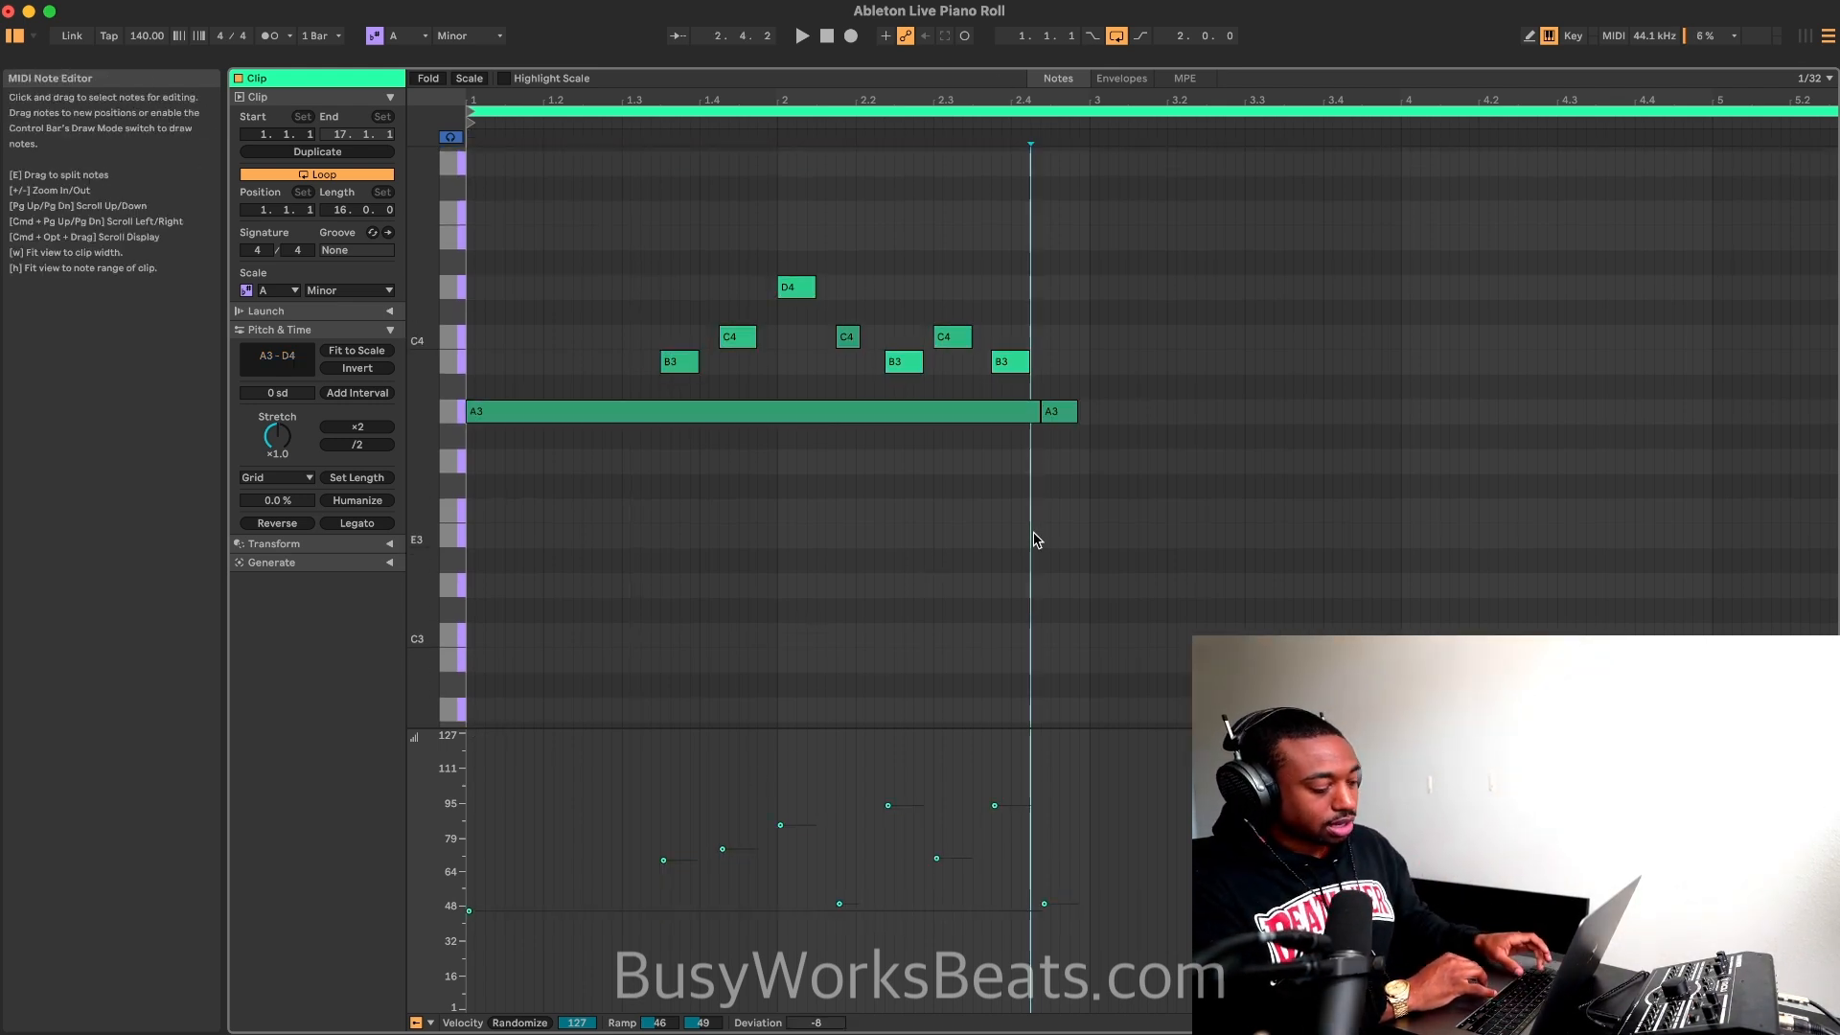
{"action": "key", "text": "super+a"}
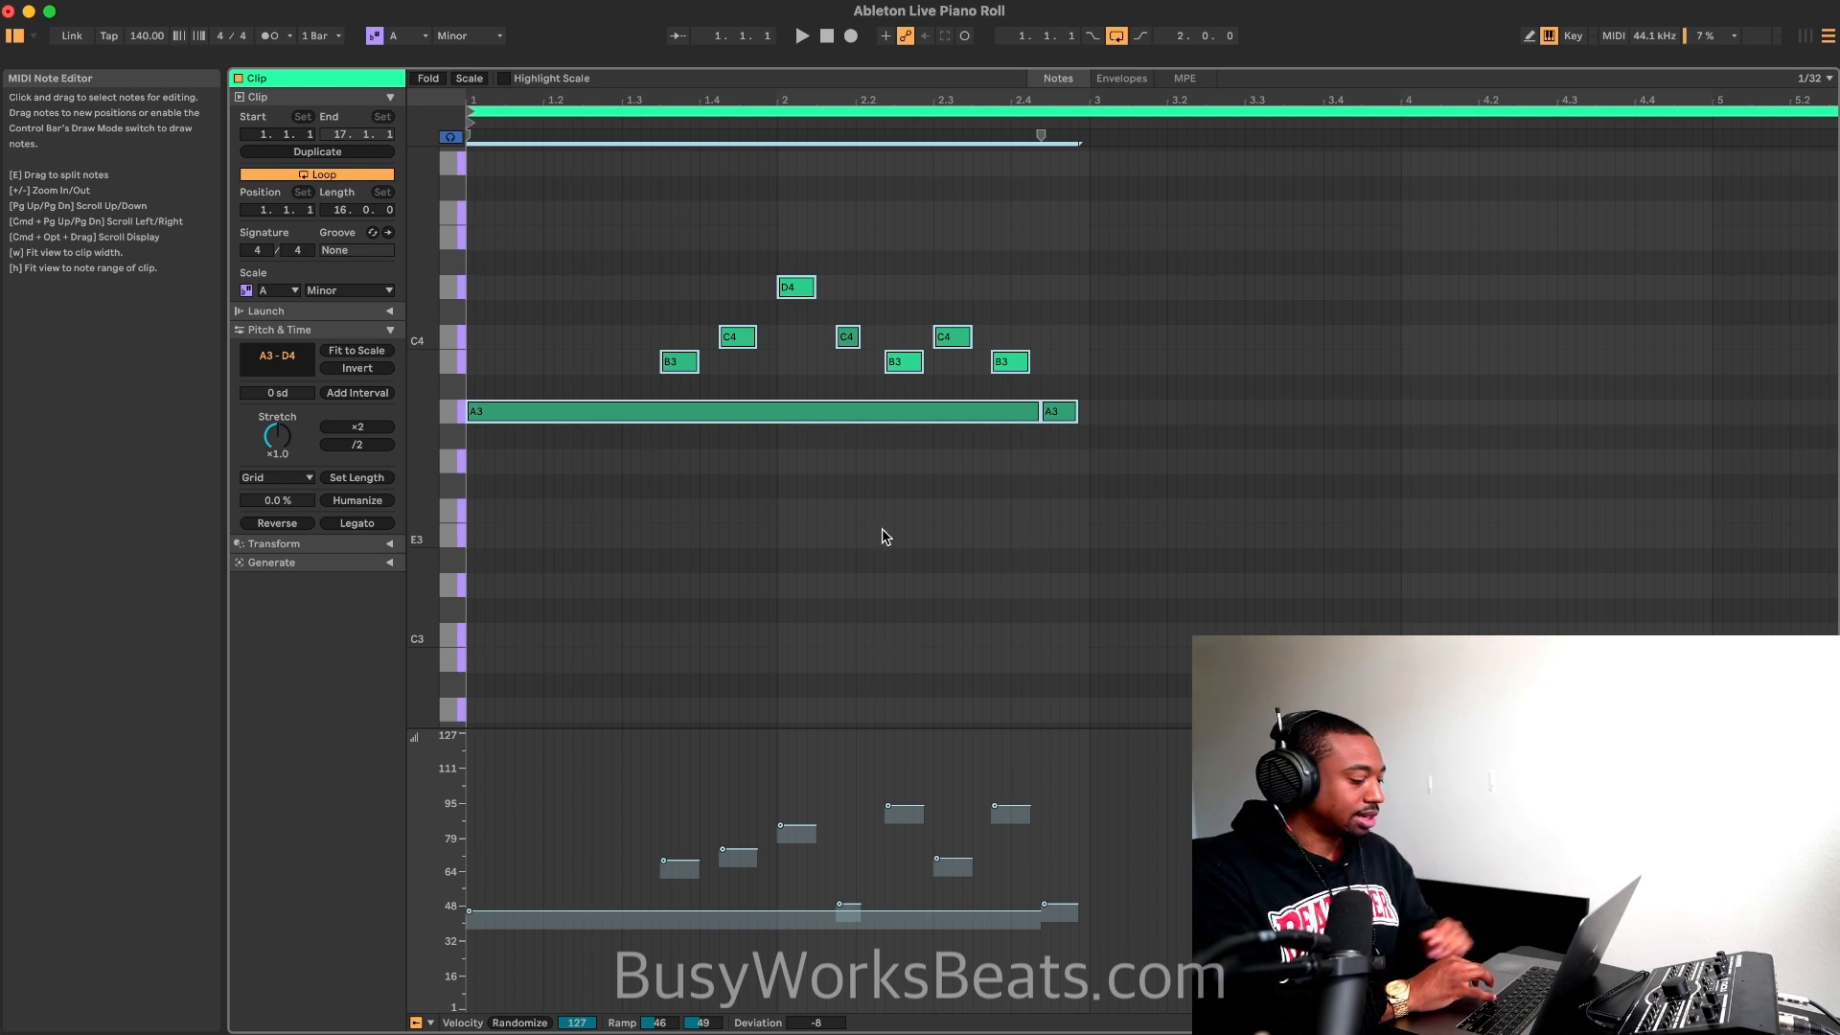
{"action": "left_click", "coordinate": [678, 867]}
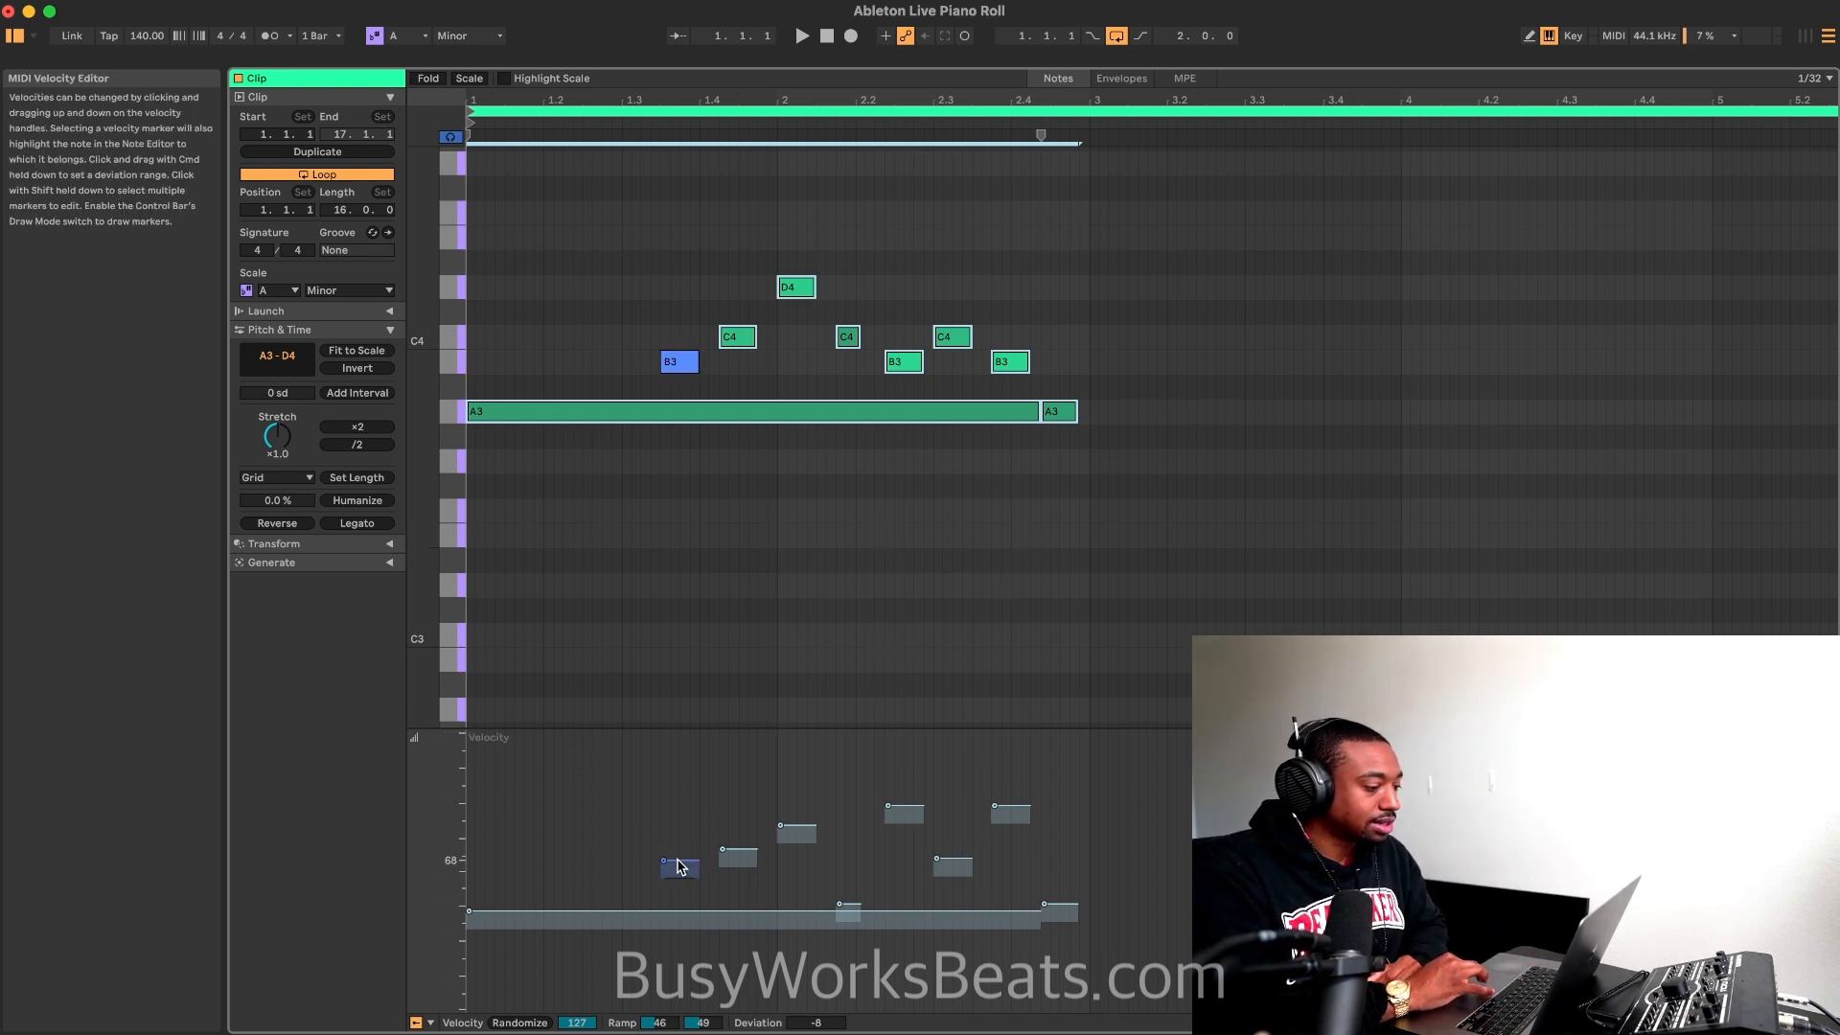
{"action": "left_click_drag", "start_coordinate": [678, 862], "coordinate": [677, 833]}
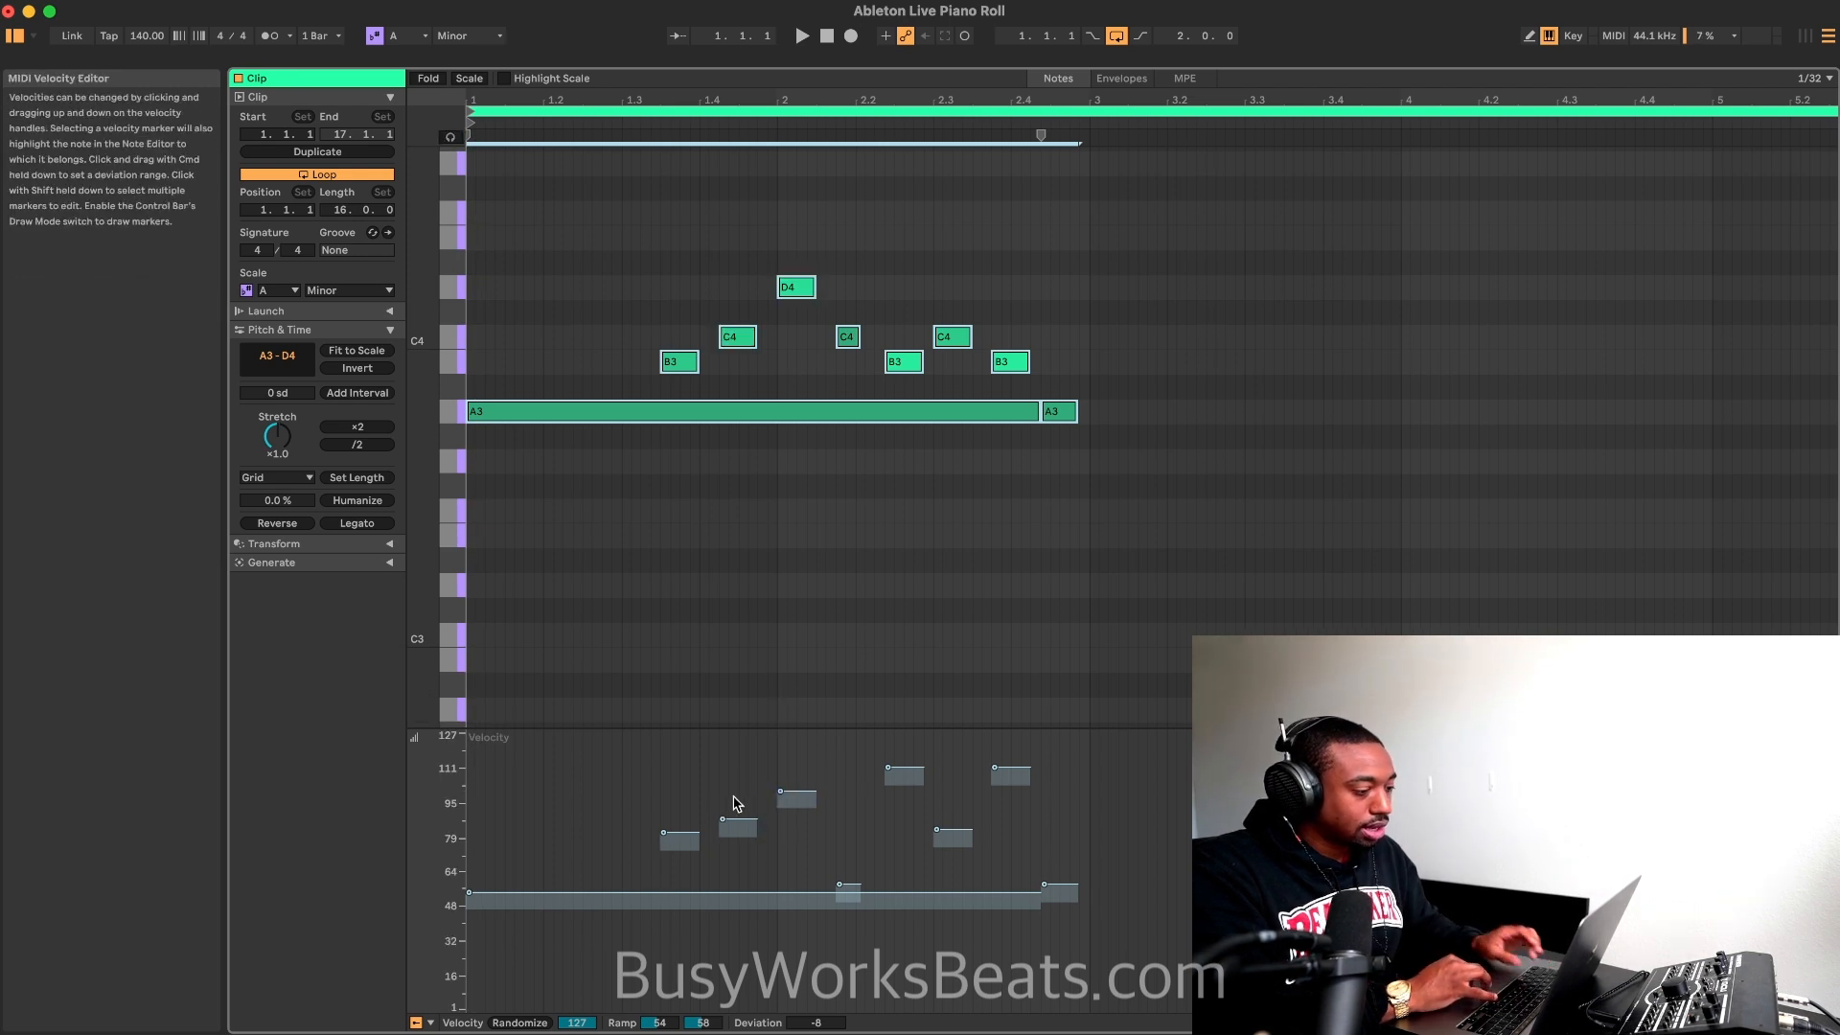
{"action": "mouse_move", "coordinate": [677, 836]}
{"action": "left_mouse_down"}
{"action": "mouse_move", "coordinate": [677, 739]}
{"action": "mouse_move", "coordinate": [676, 851]}
{"action": "left_mouse_up"}
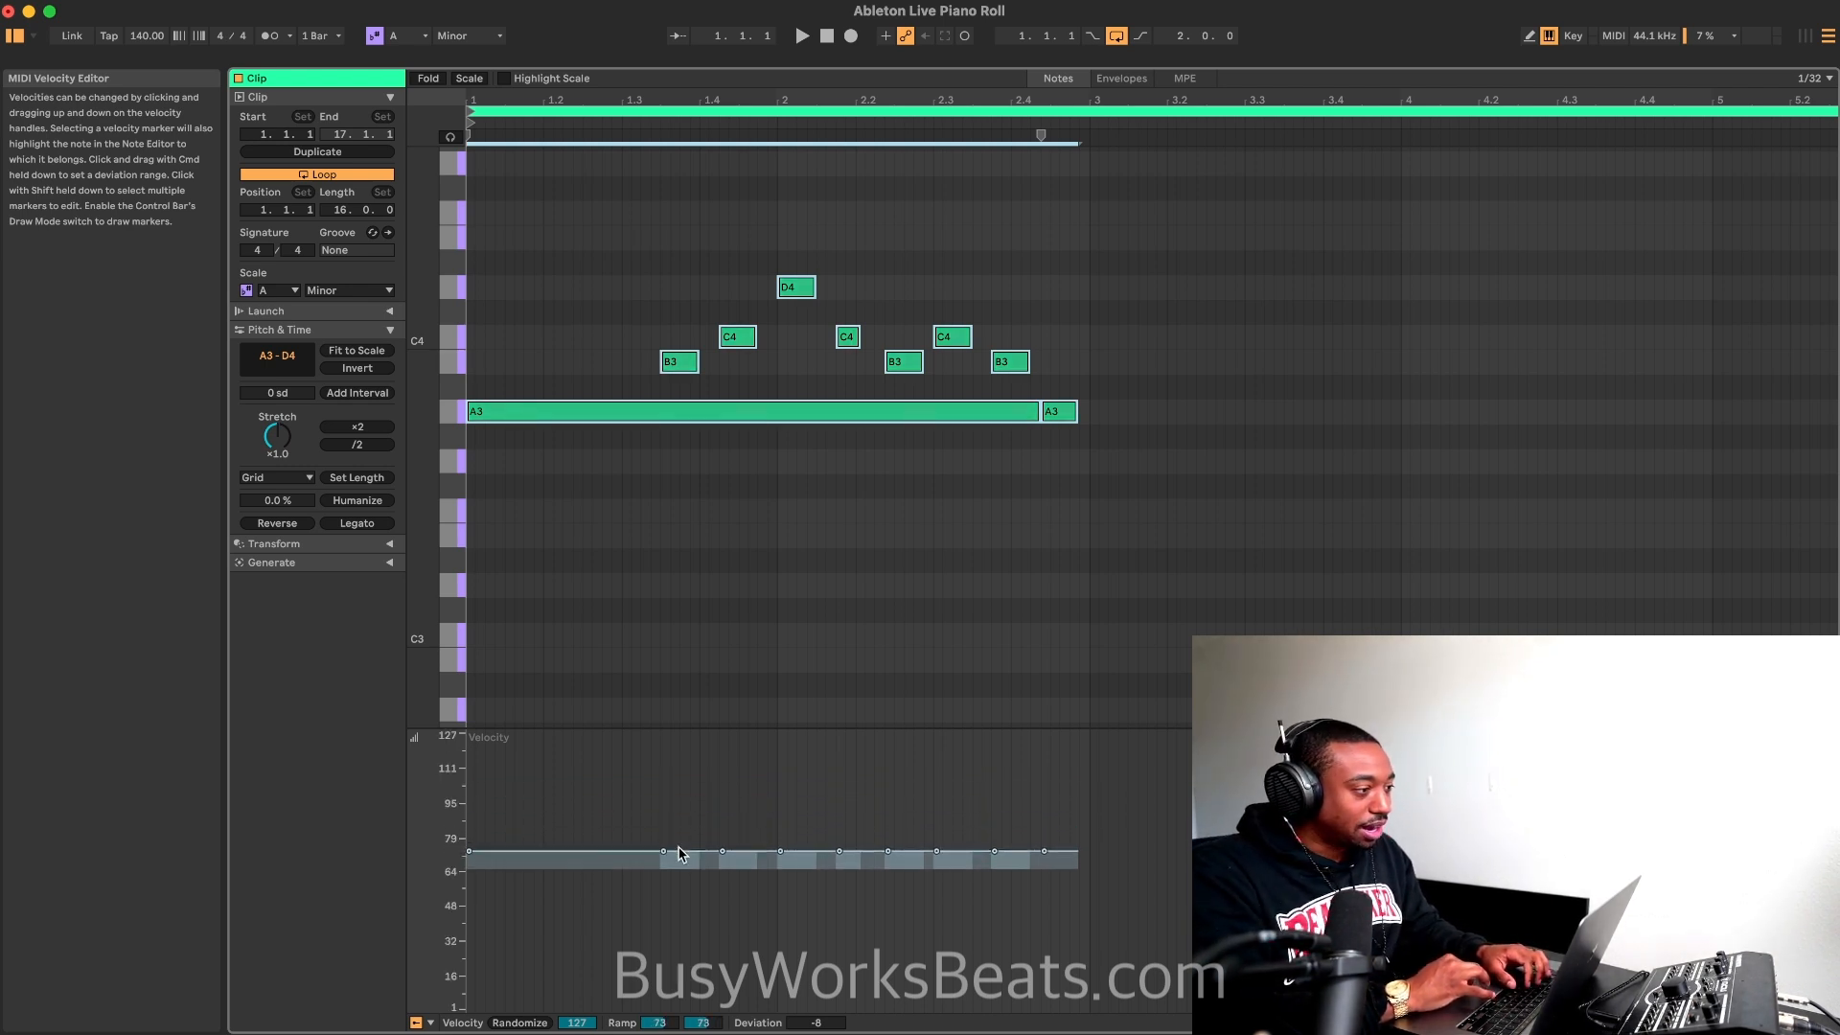
Step: Set the velocity Deviation of all notes to -66 and listen to the melody
{"action": "key", "text": "space"}
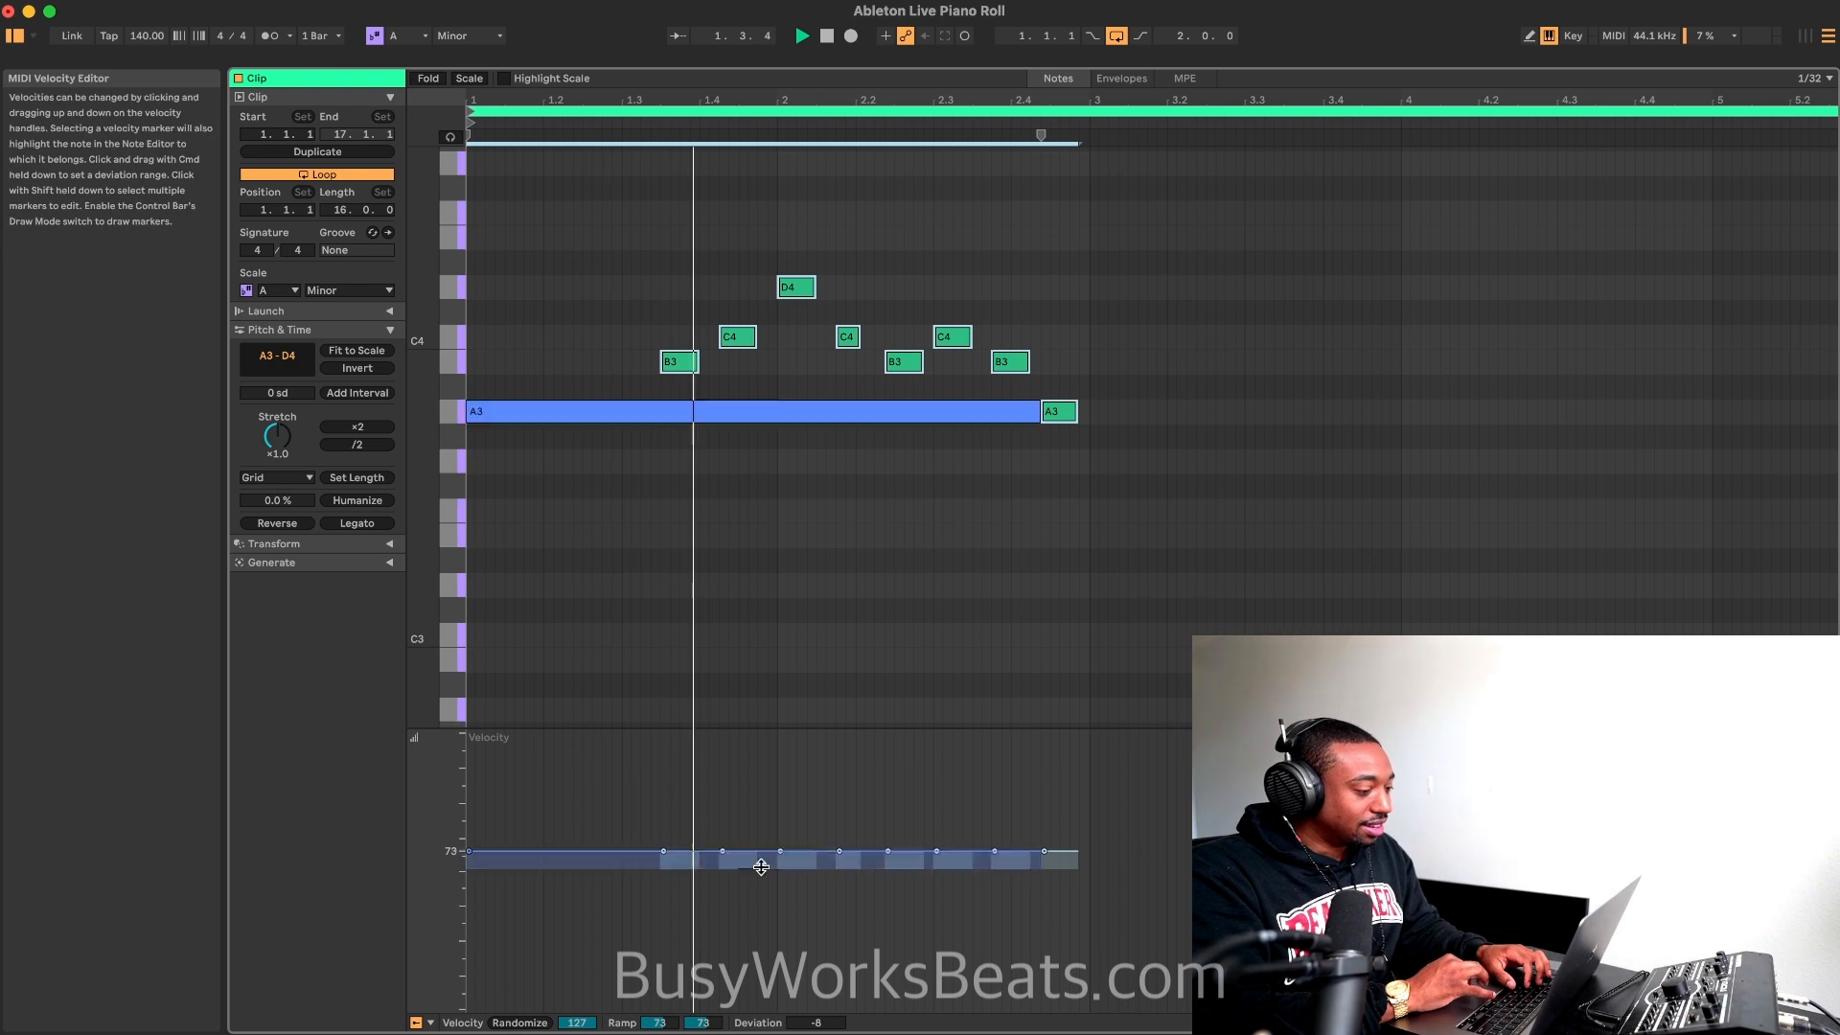
{"action": "mouse_move", "coordinate": [815, 1022]}
{"action": "left_mouse_down"}
{"action": "mouse_move", "coordinate": [816, 989]}
{"action": "mouse_move", "coordinate": [815, 1034]}
{"action": "left_mouse_up"}
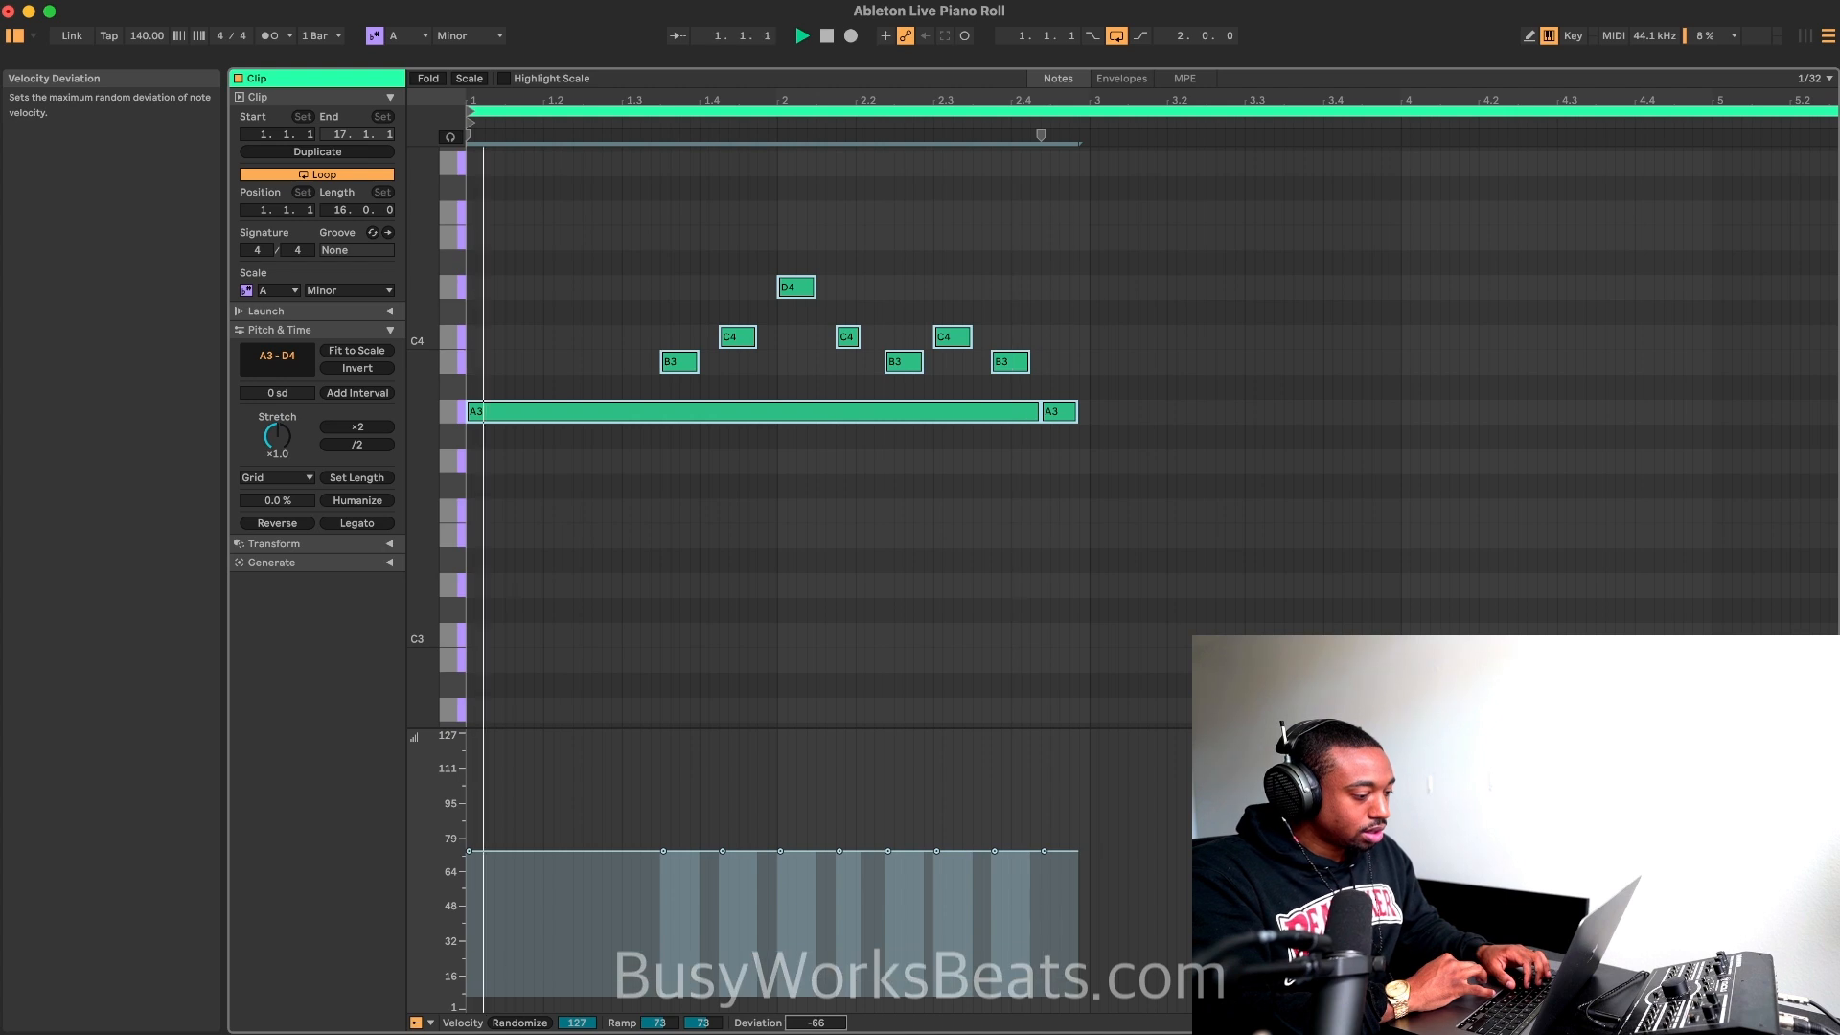
{"action": "key", "text": "space"}
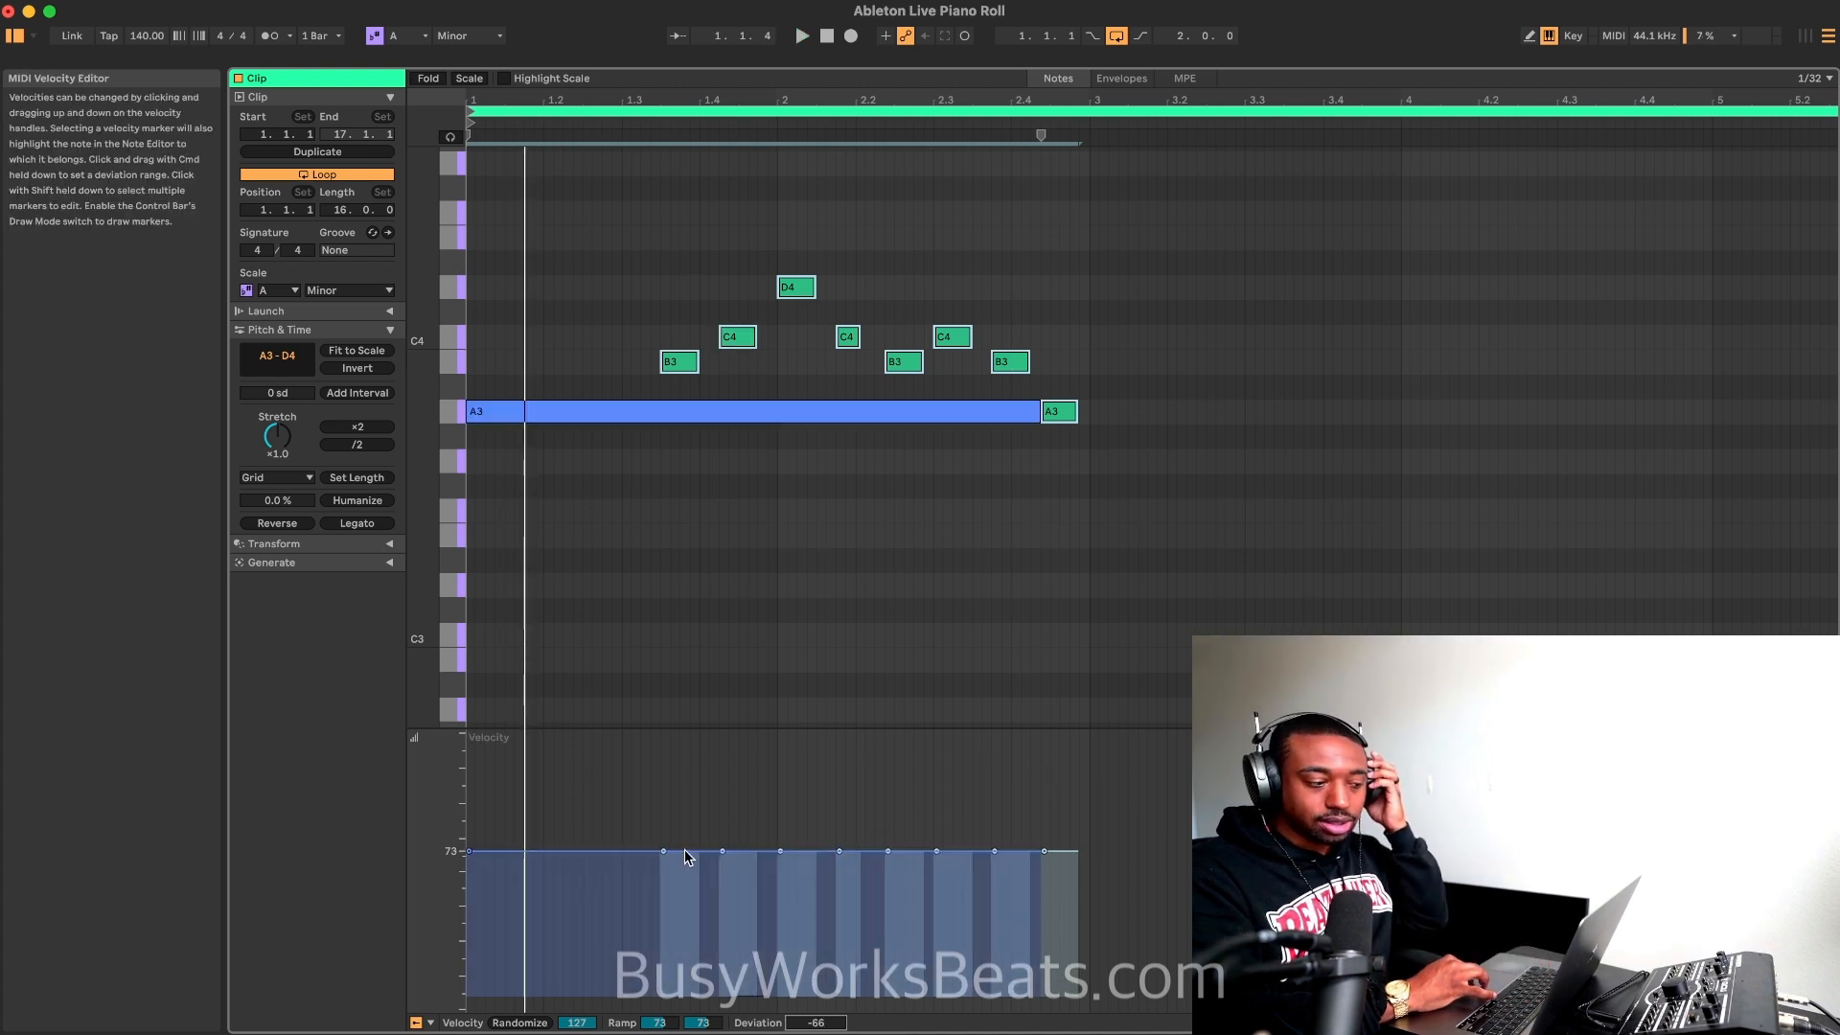
{"action": "key", "text": "space"}
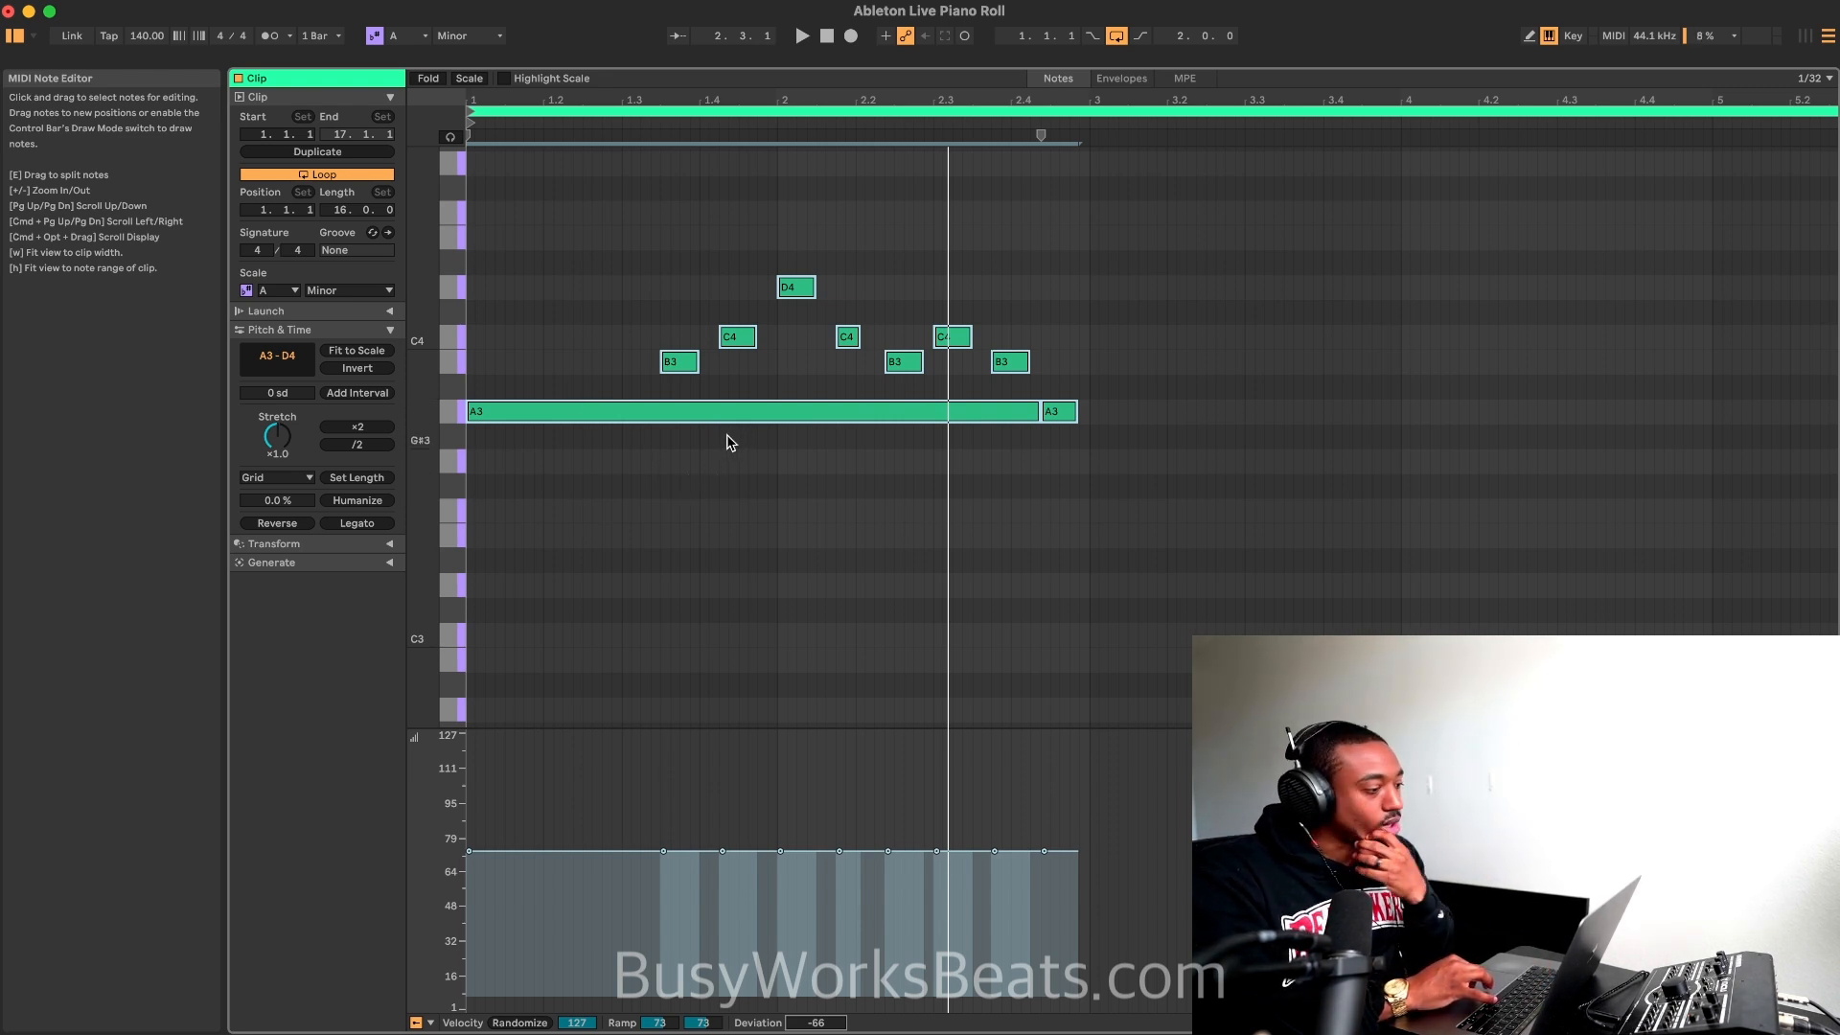
Step: Set the fixed grid to 1/4 and add a quarter-note E3 at the start of bar 1
{"action": "right_click", "coordinate": [560, 259]}
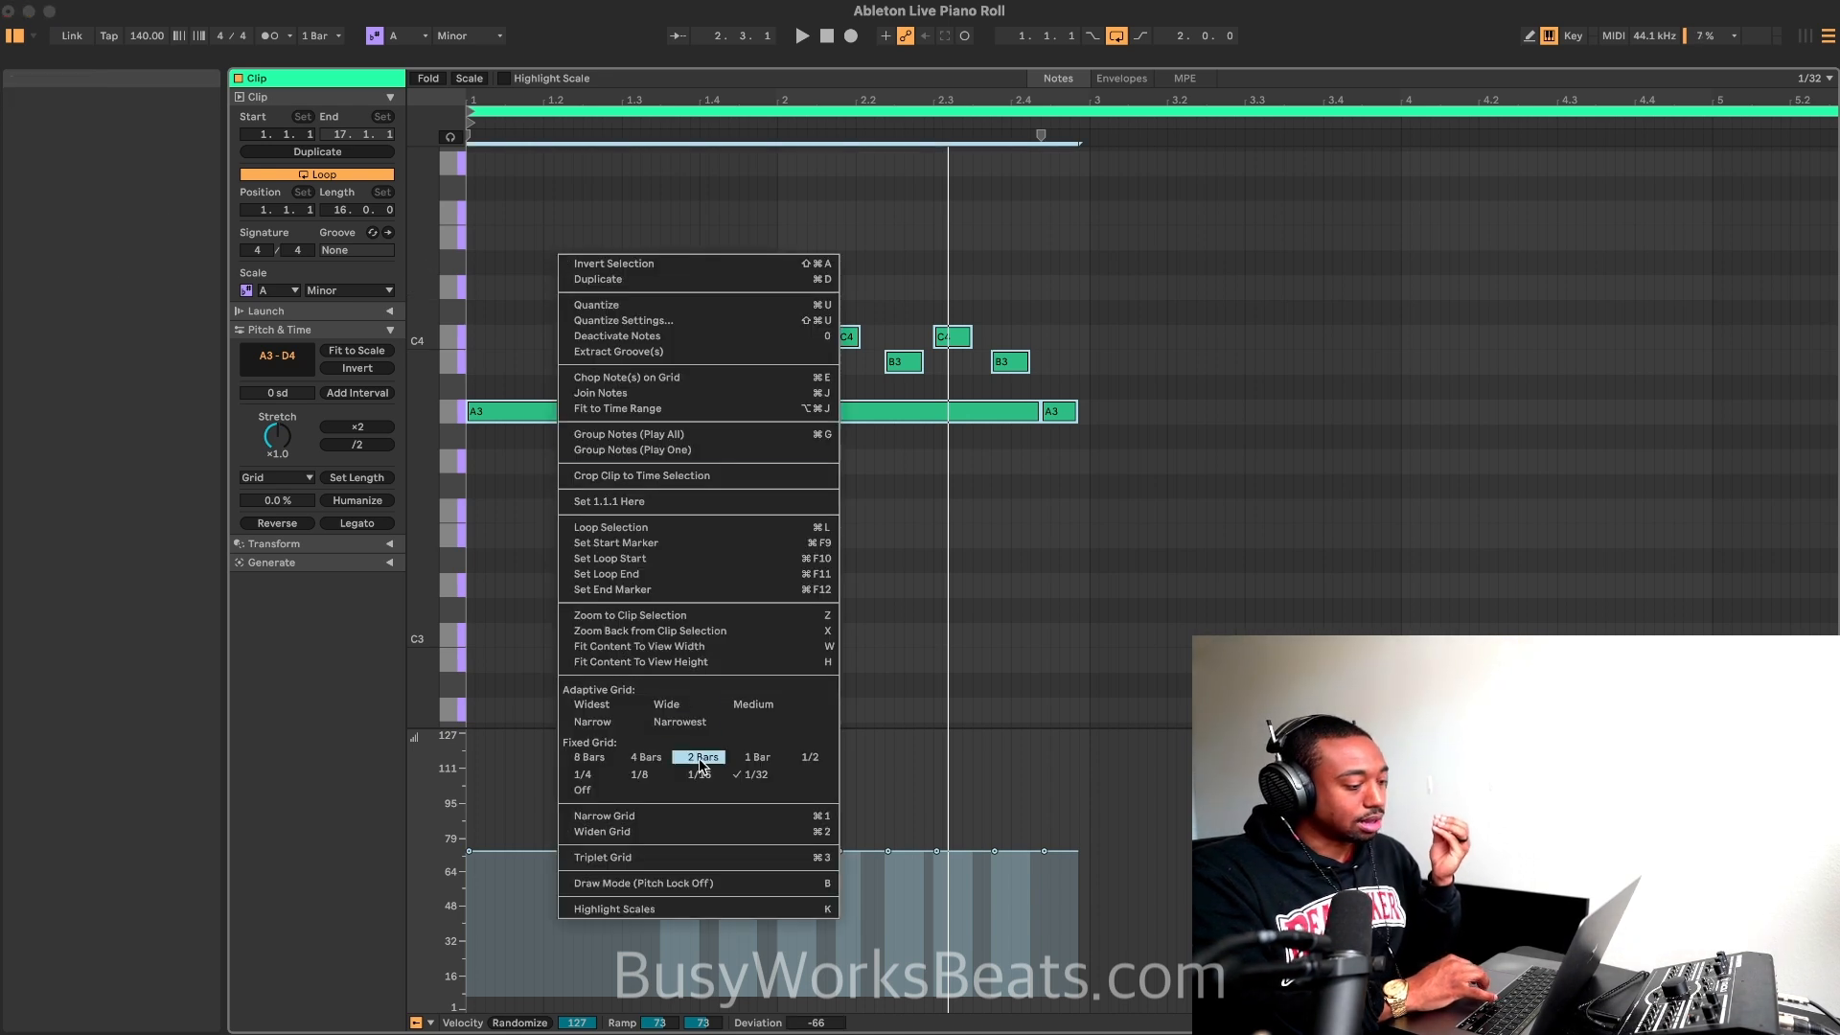
{"action": "left_click", "coordinate": [584, 774]}
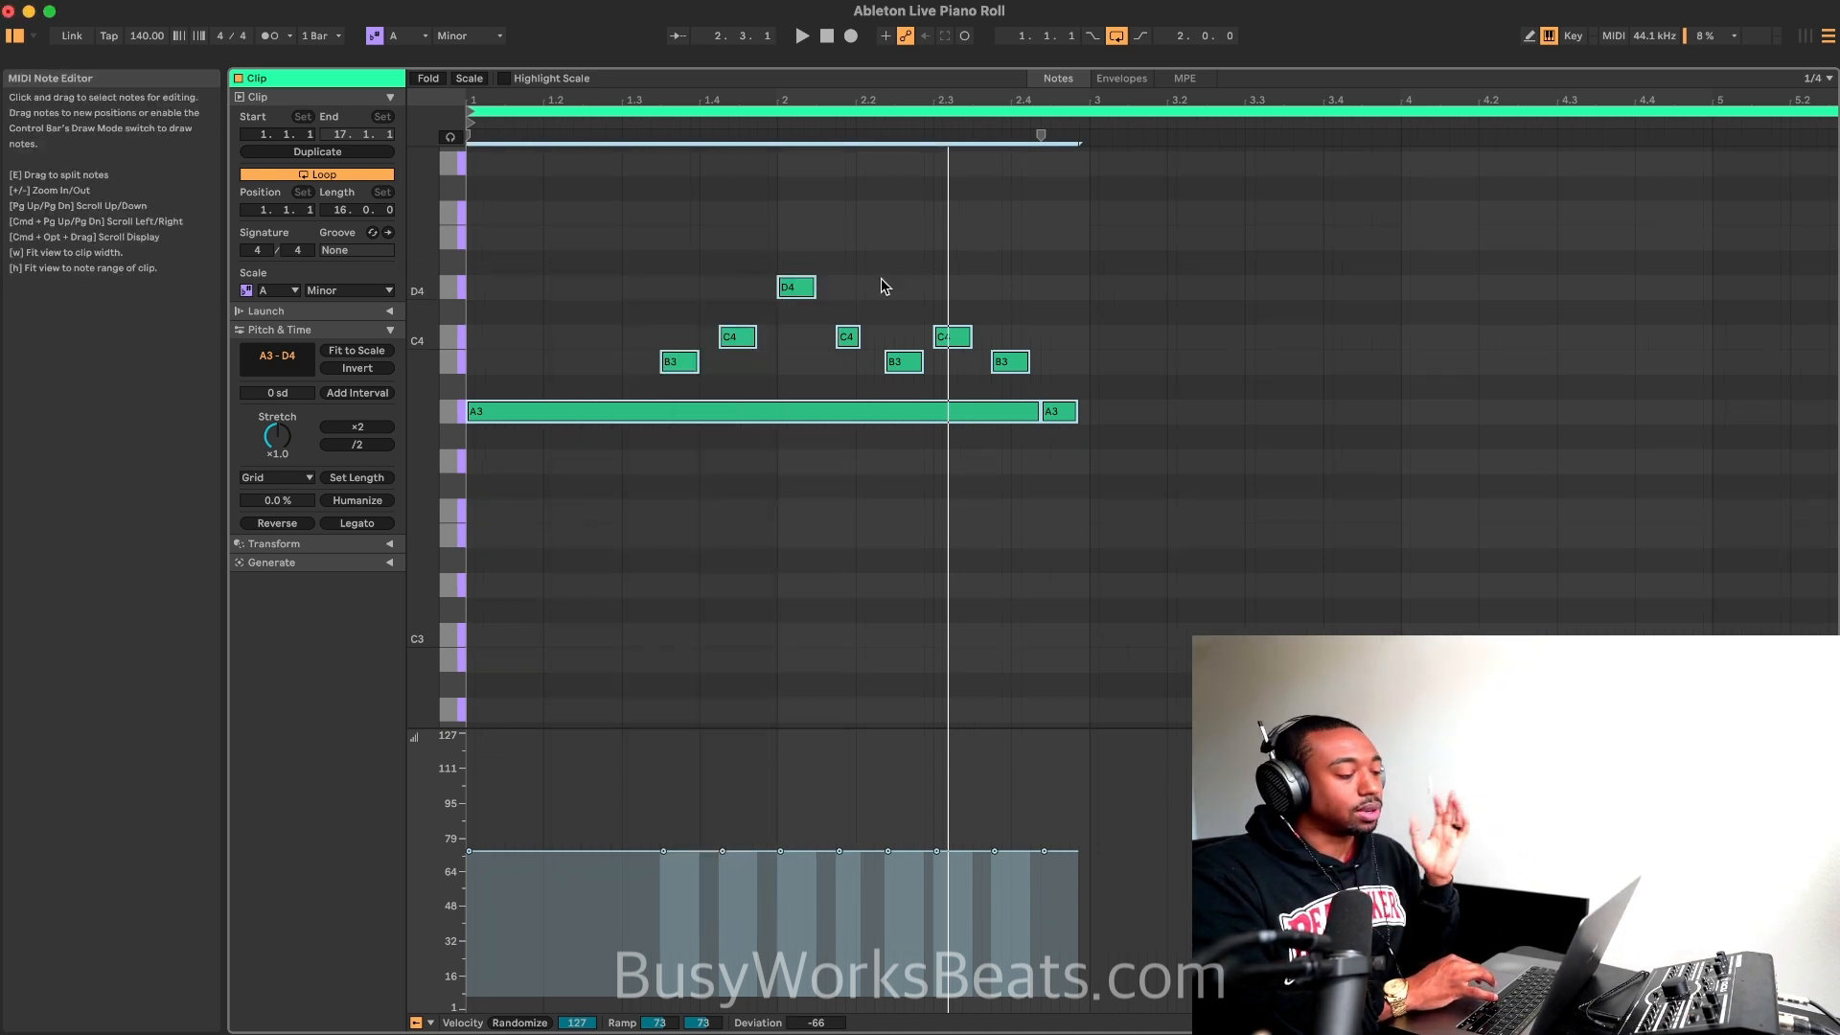
{"action": "double_click", "coordinate": [479, 538]}
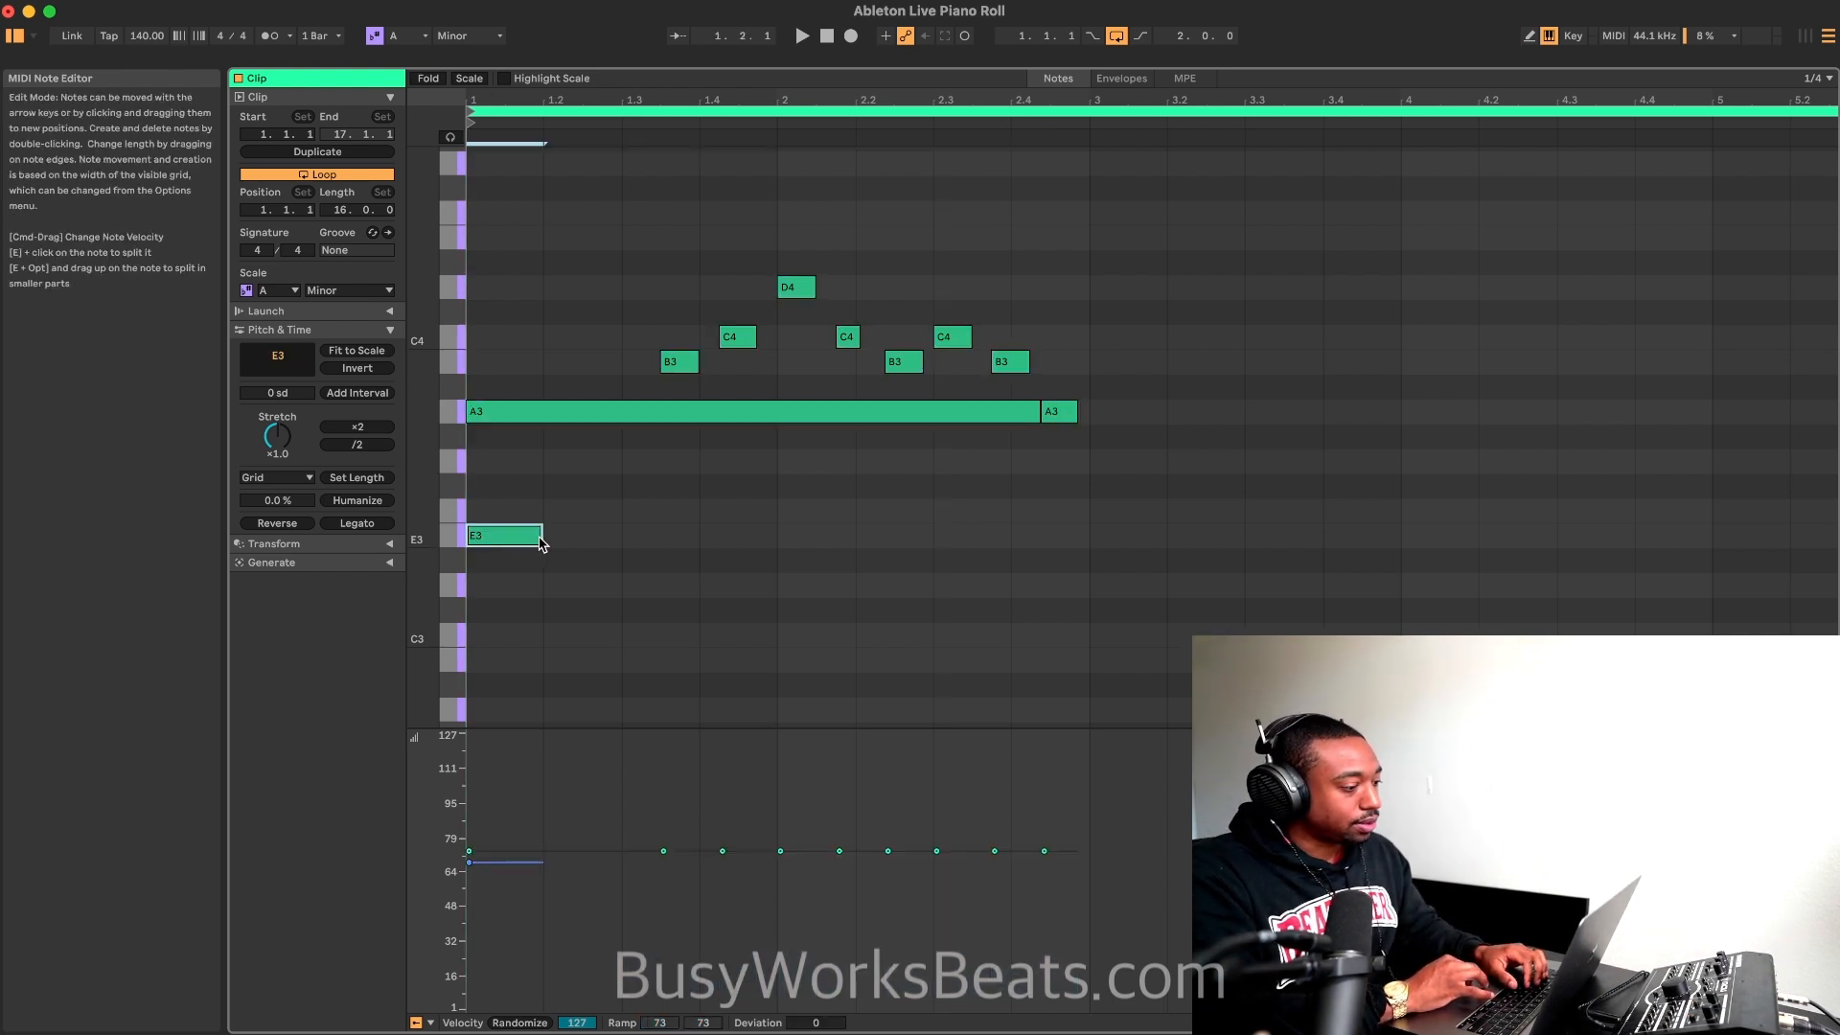
{"action": "mouse_move", "coordinate": [539, 542]}
{"action": "left_mouse_down"}
{"action": "mouse_move", "coordinate": [578, 553]}
{"action": "mouse_move", "coordinate": [541, 544]}
{"action": "left_mouse_up"}
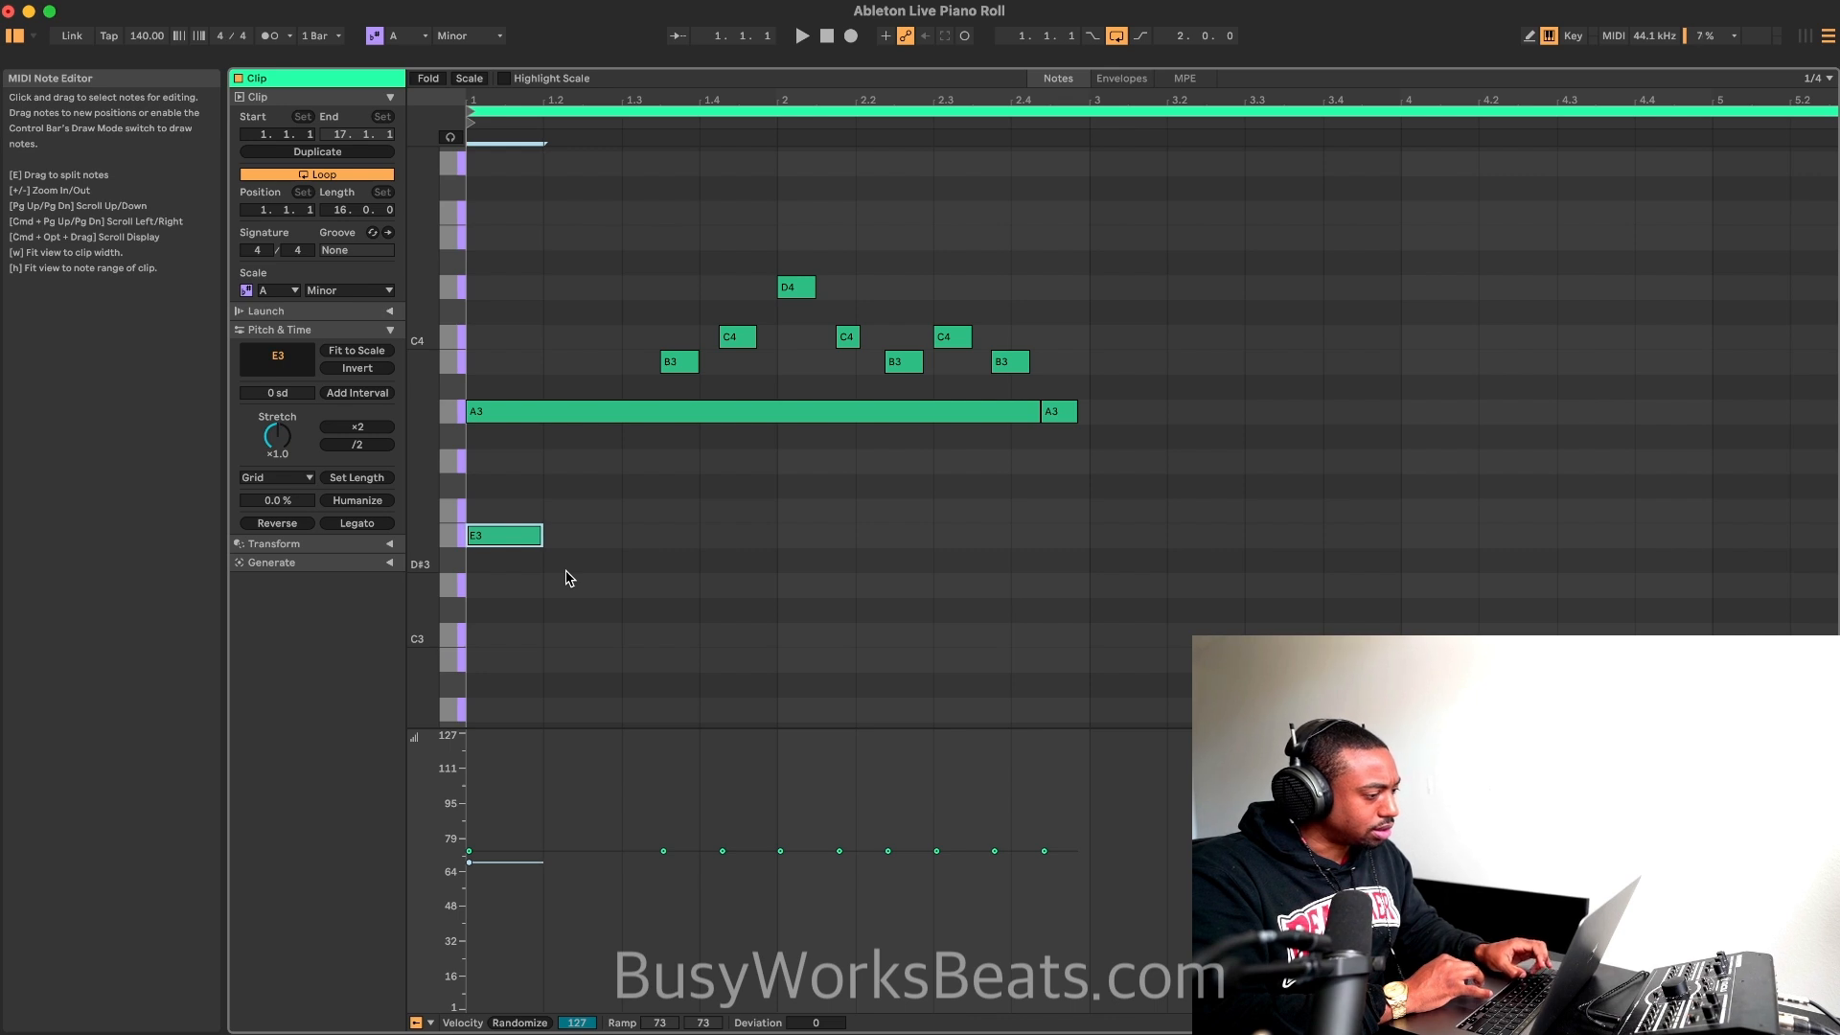
Step: Lengthen the E3 note so it sustains through the end of bar 2
{"action": "right_click", "coordinate": [712, 542]}
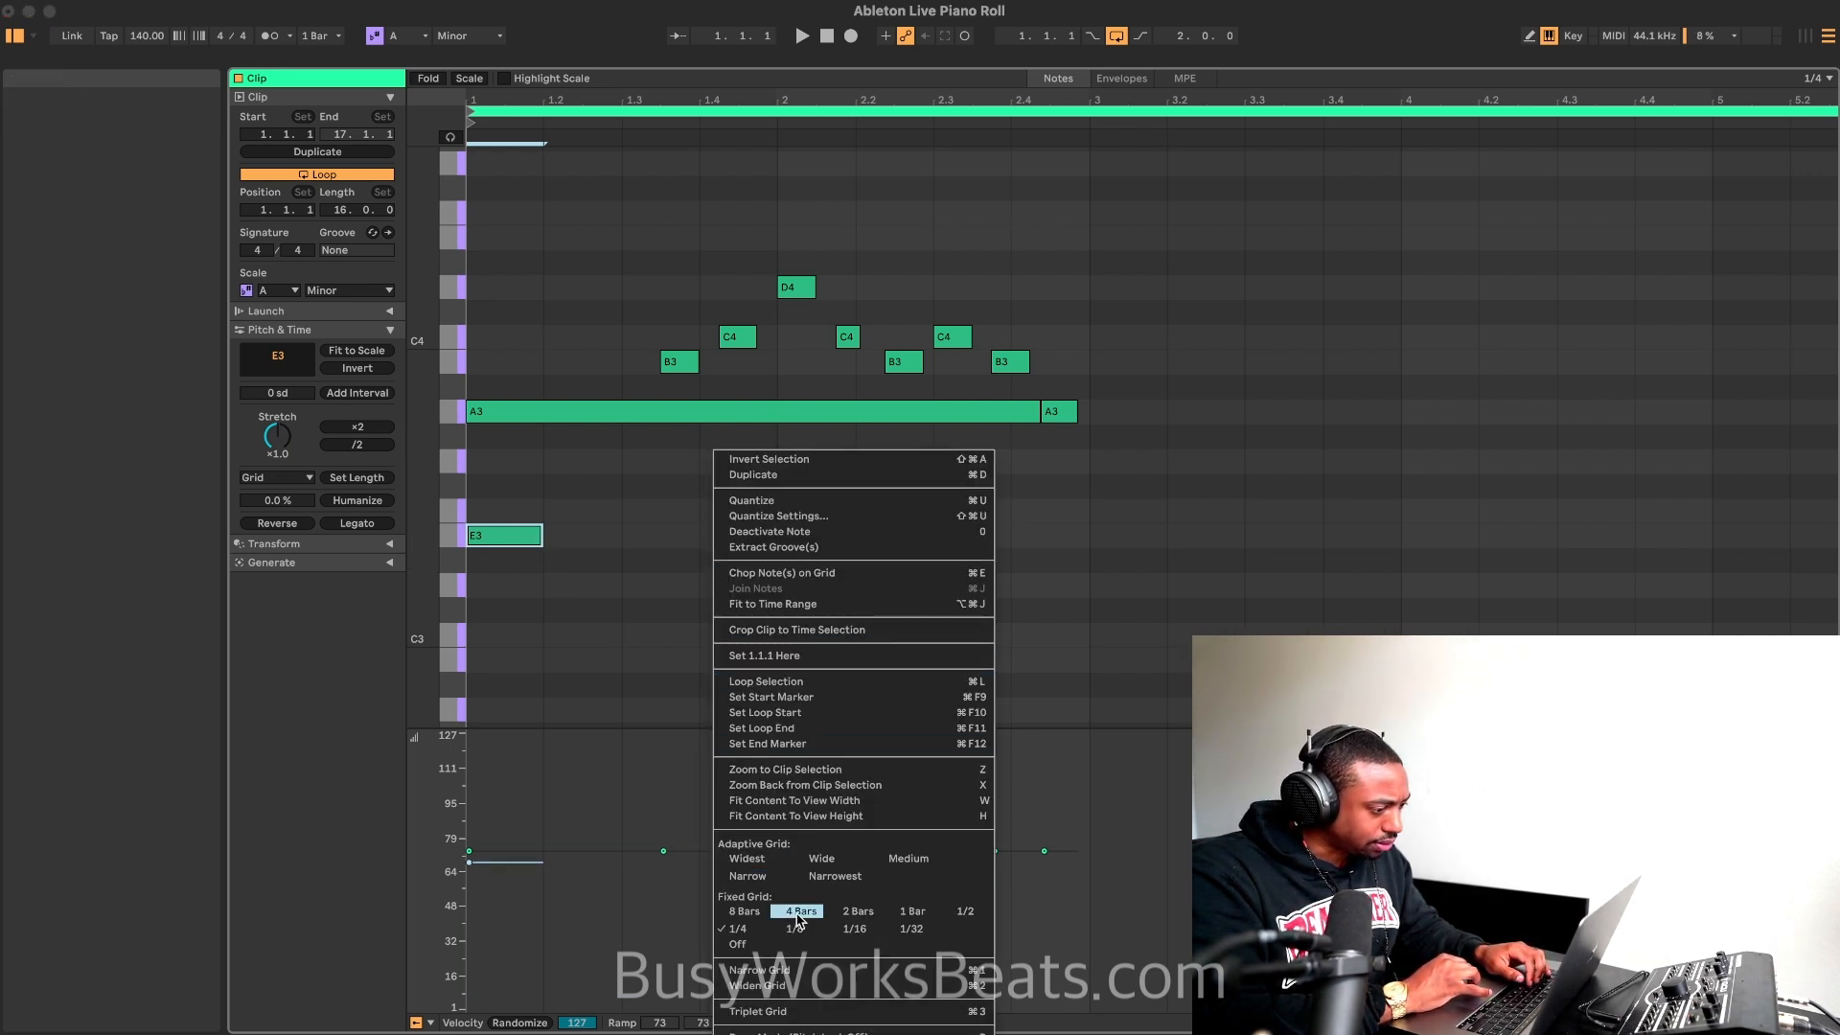
{"action": "key", "text": "Right"}
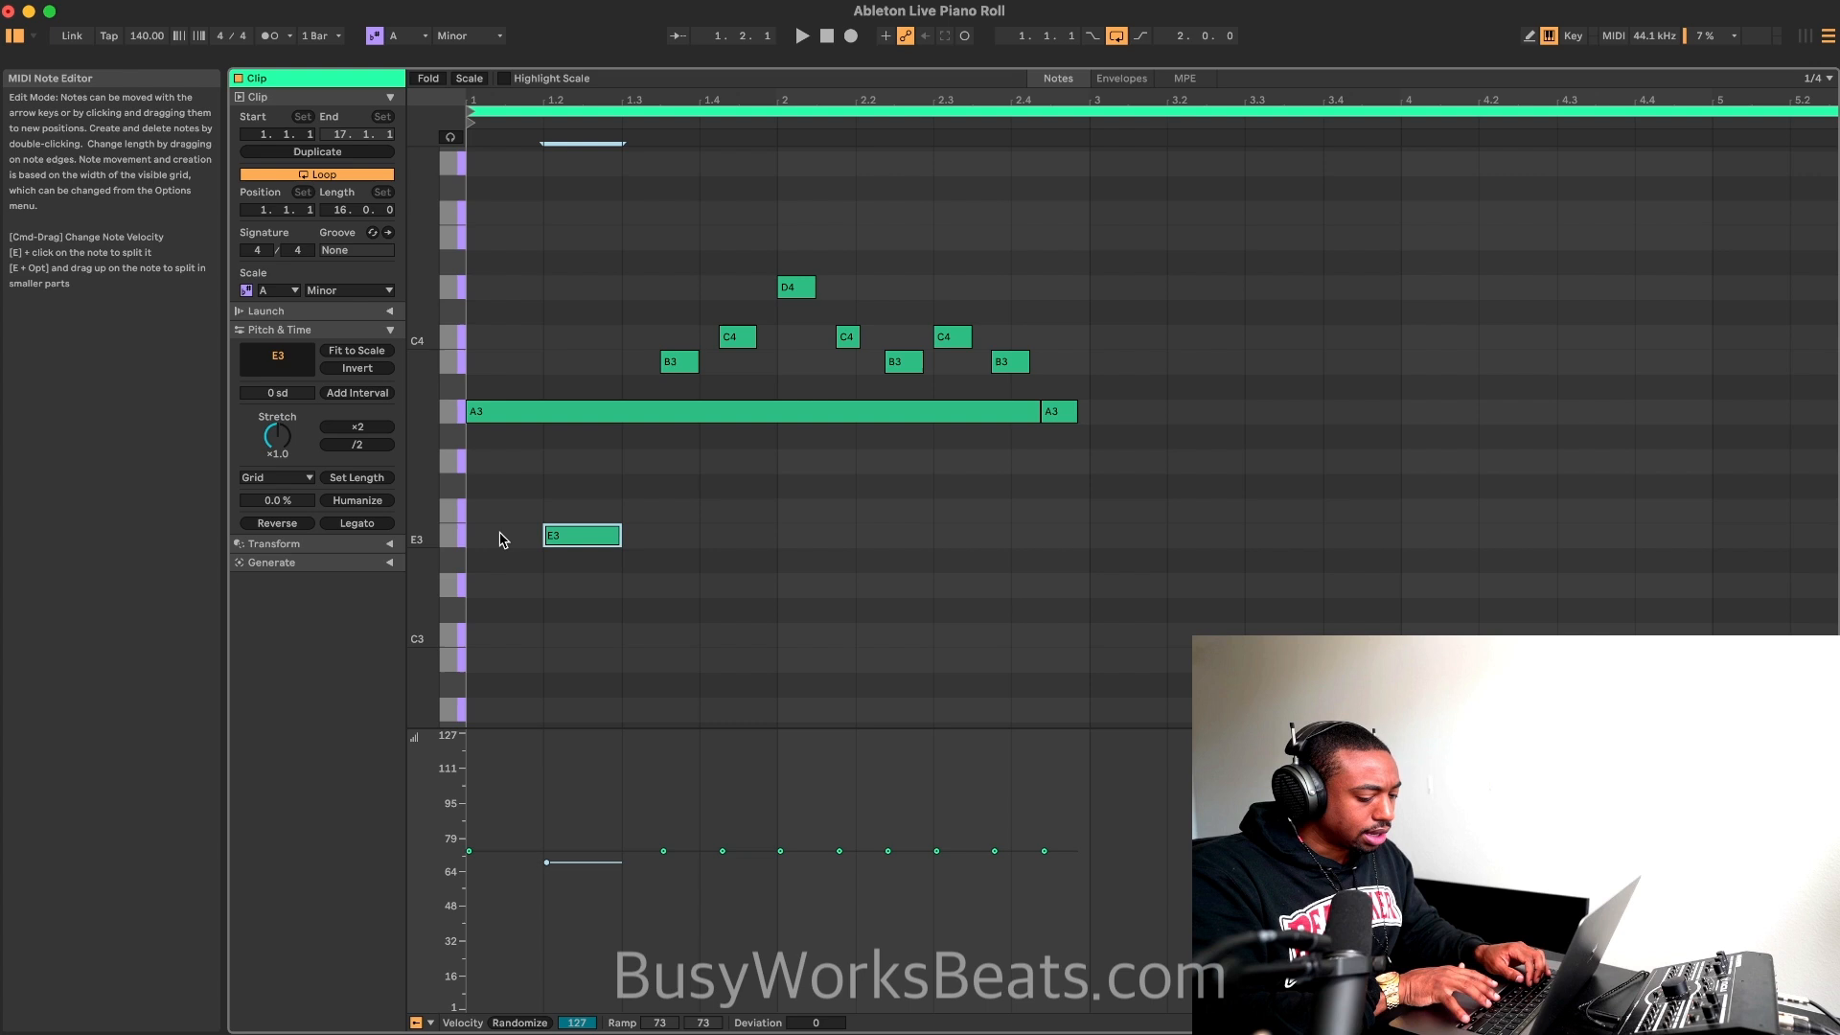
{"action": "key", "text": "Left"}
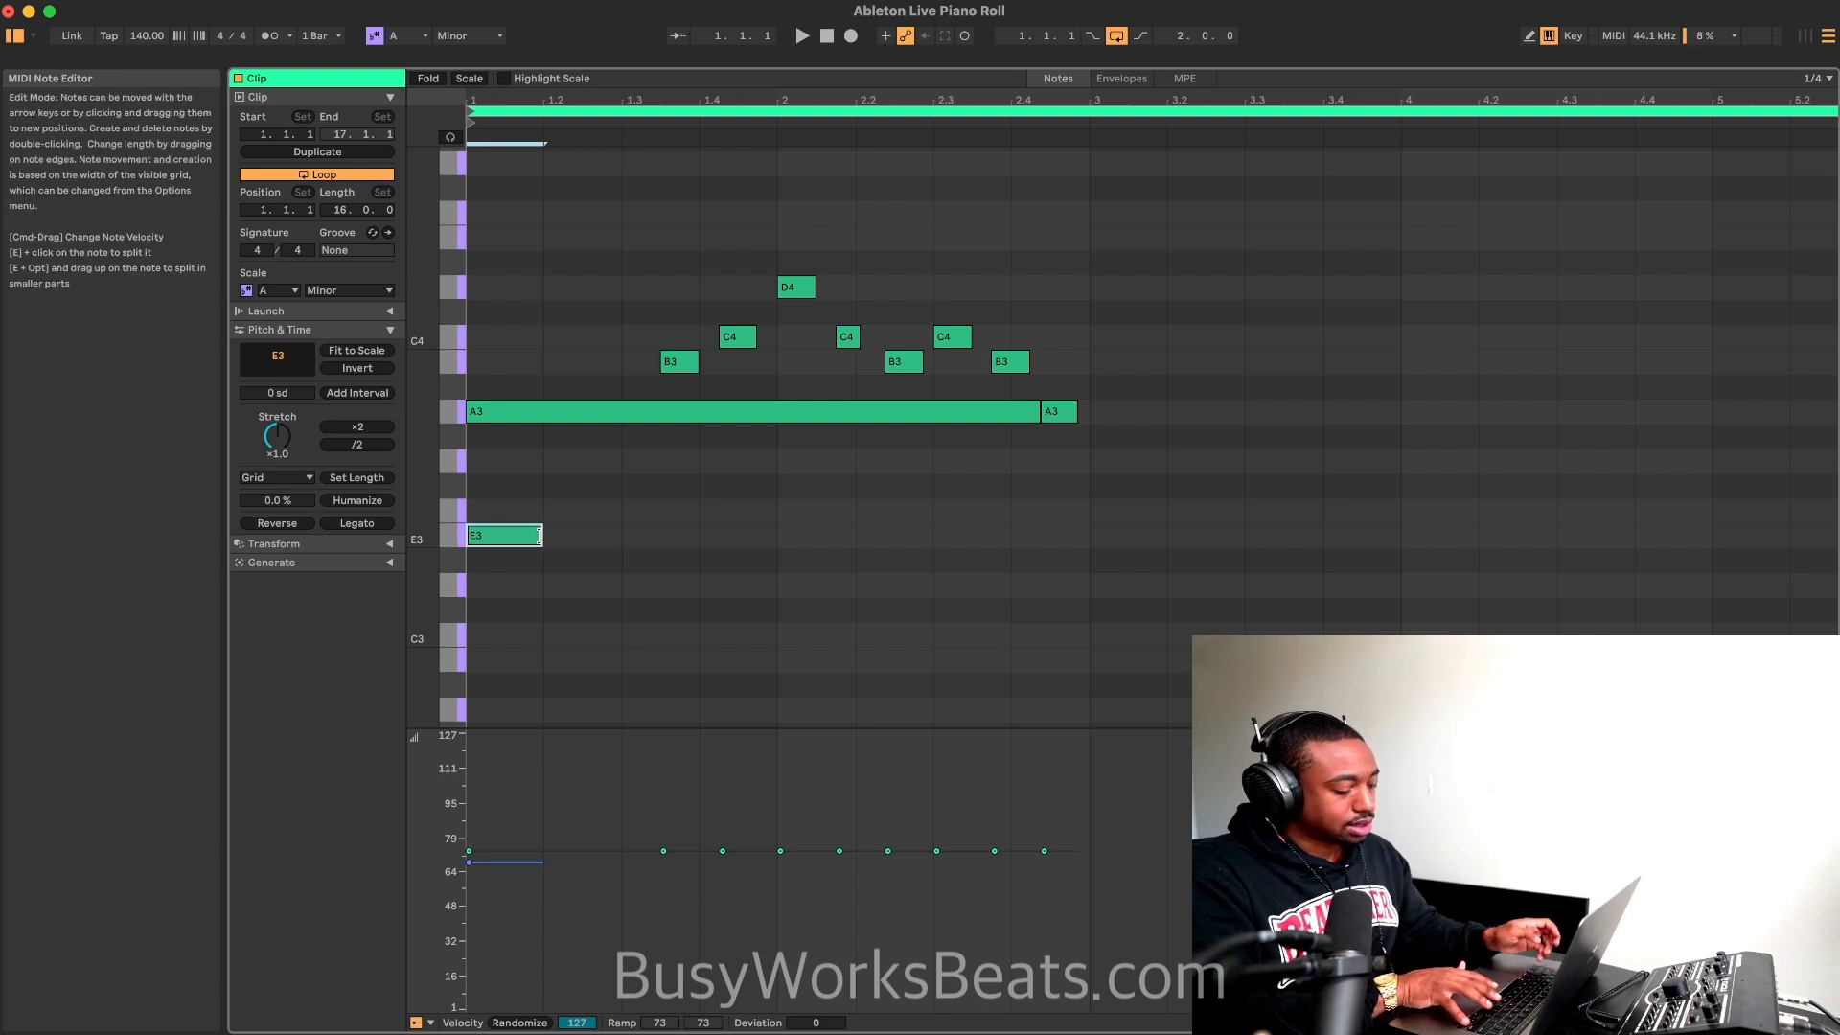
{"action": "key", "text": "shift+Right"}
{"action": "key", "text": "shift+Right"}
{"action": "key", "text": "shift+Right"}
{"action": "key", "text": "shift+Right"}
{"action": "key", "text": "shift+Right"}
{"action": "key", "text": "shift+Right"}
{"action": "key", "text": "shift+Right"}
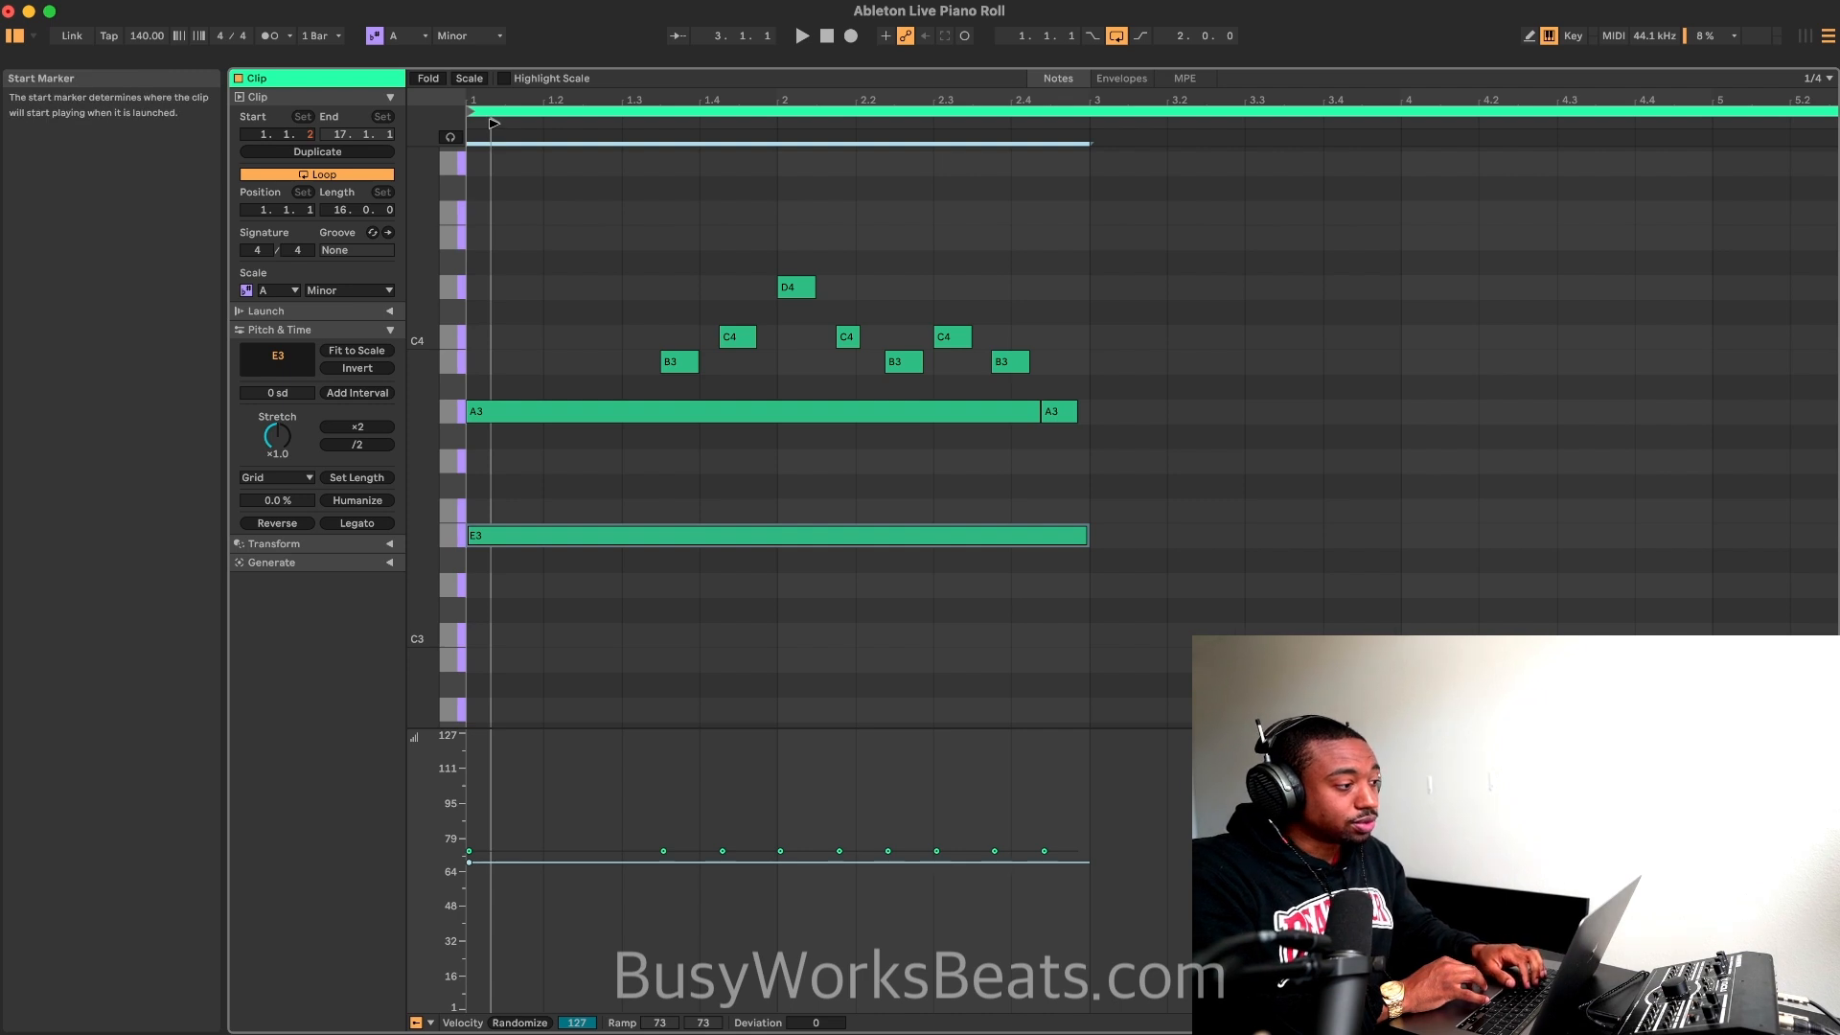
Step: Return the clip's start marker to 1.1.1 and play the melody with the sustained E3 note
{"action": "left_click_drag", "start_coordinate": [492, 122], "coordinate": [478, 125]}
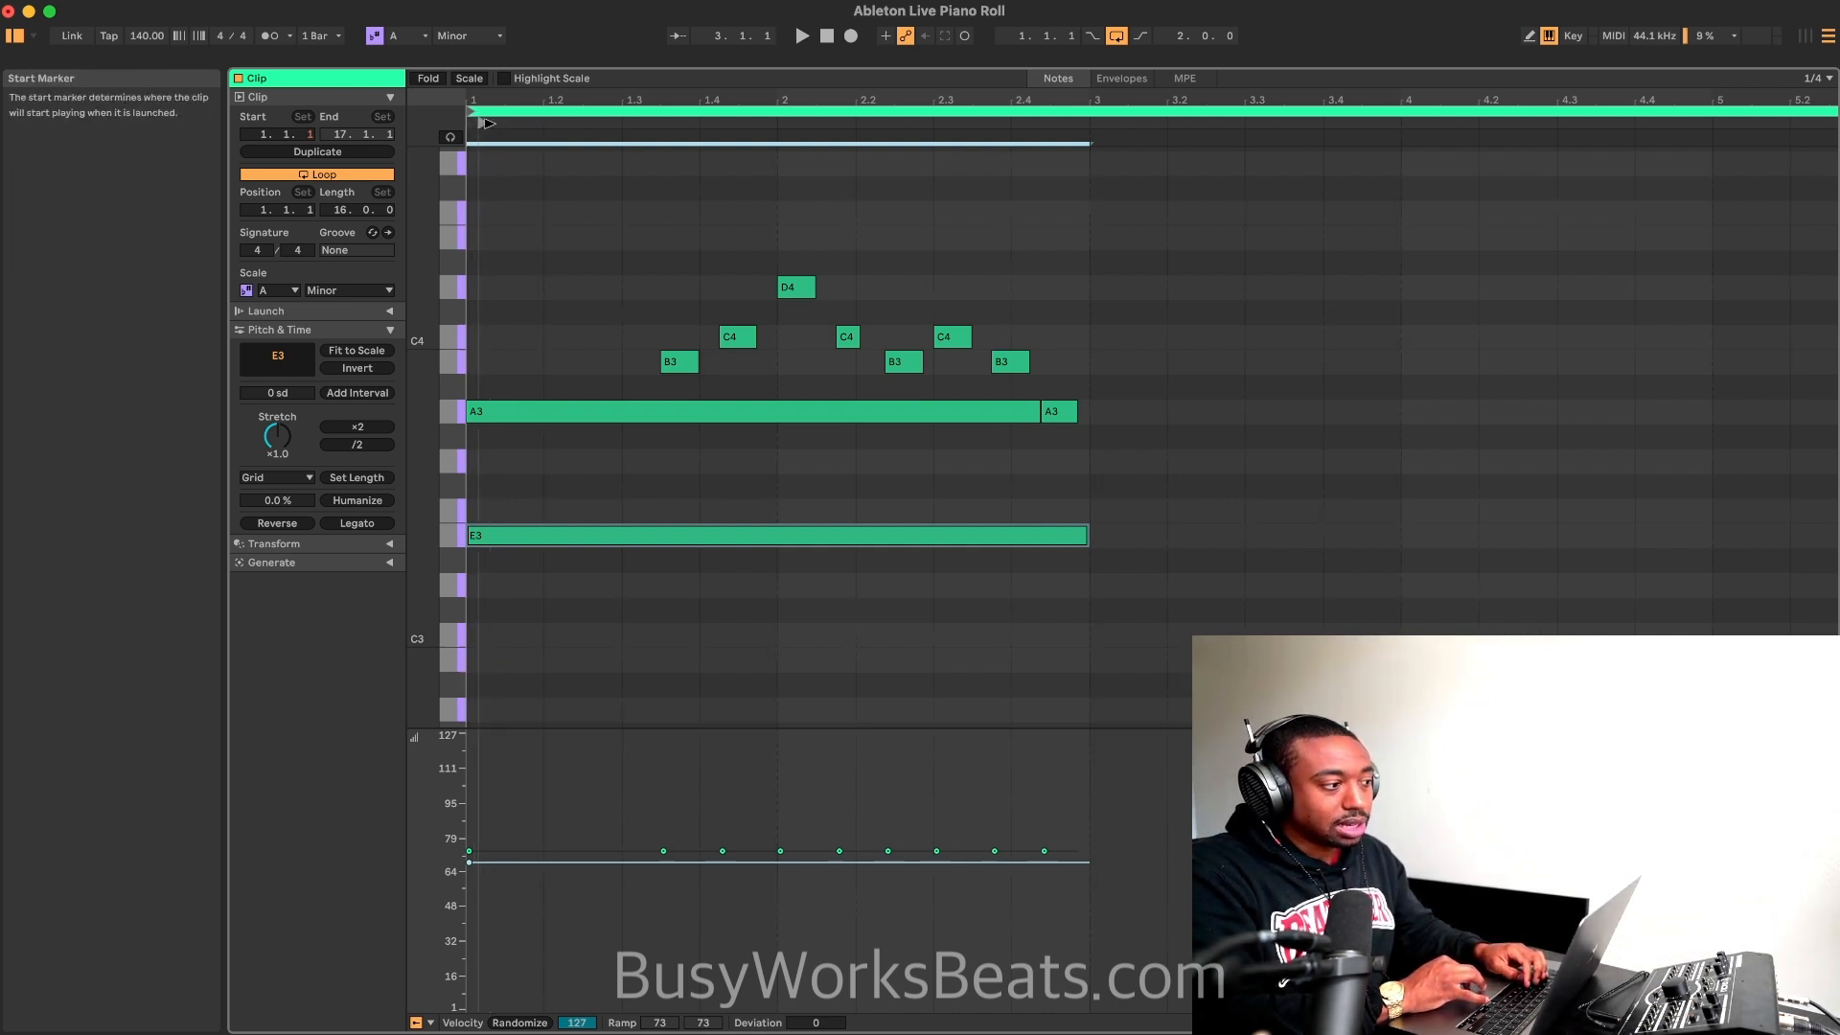
{"action": "key", "text": "space"}
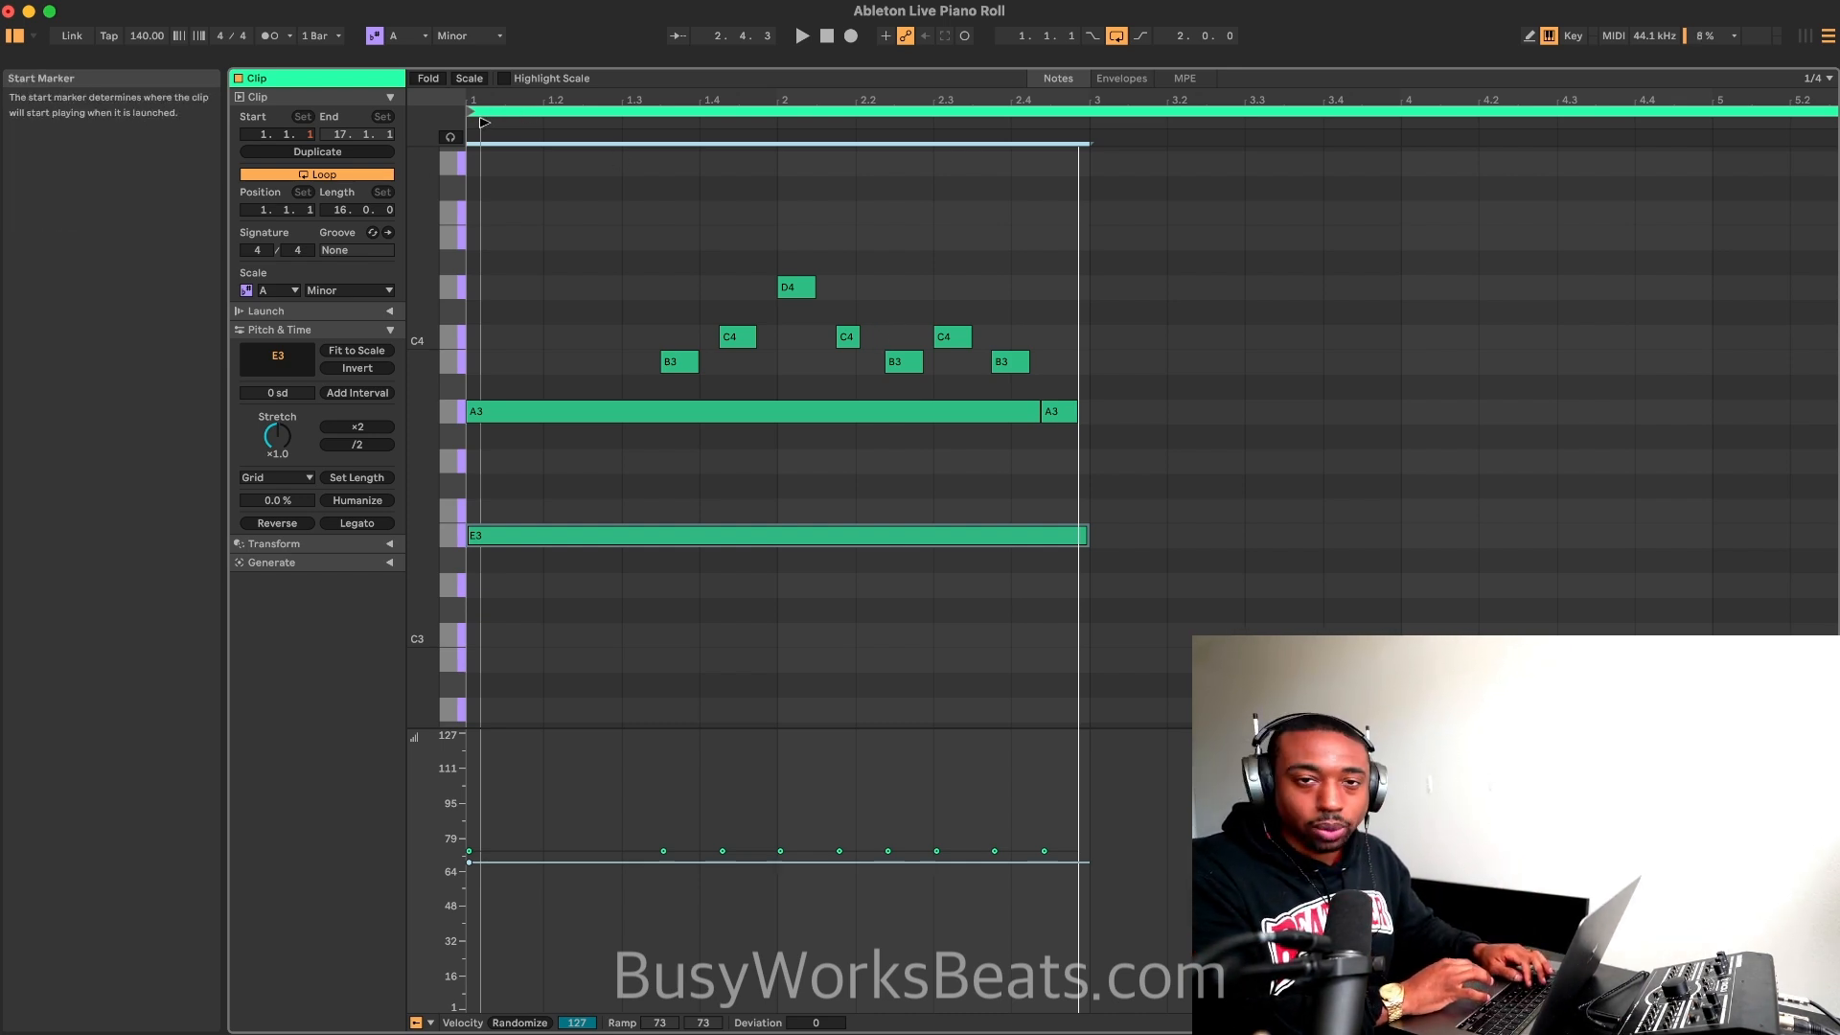
{"action": "left_click_drag", "start_coordinate": [485, 123], "coordinate": [482, 122]}
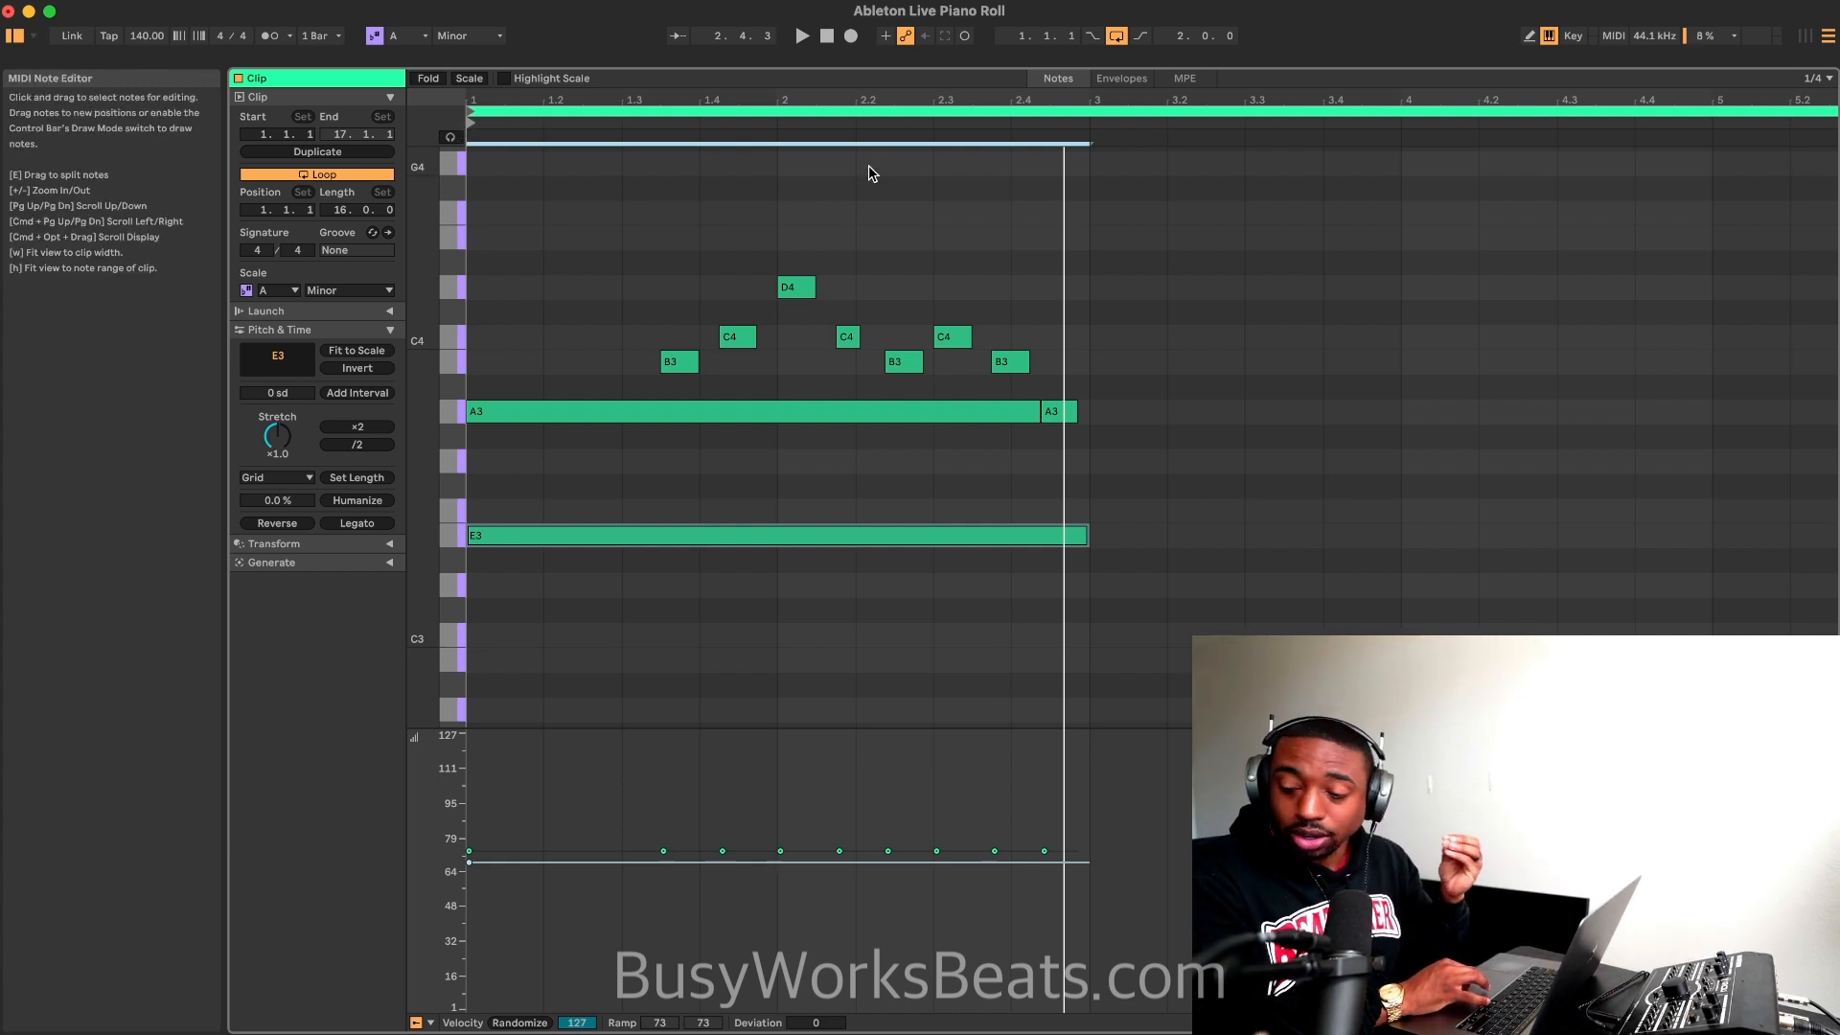
{"action": "left_click", "coordinate": [827, 35]}
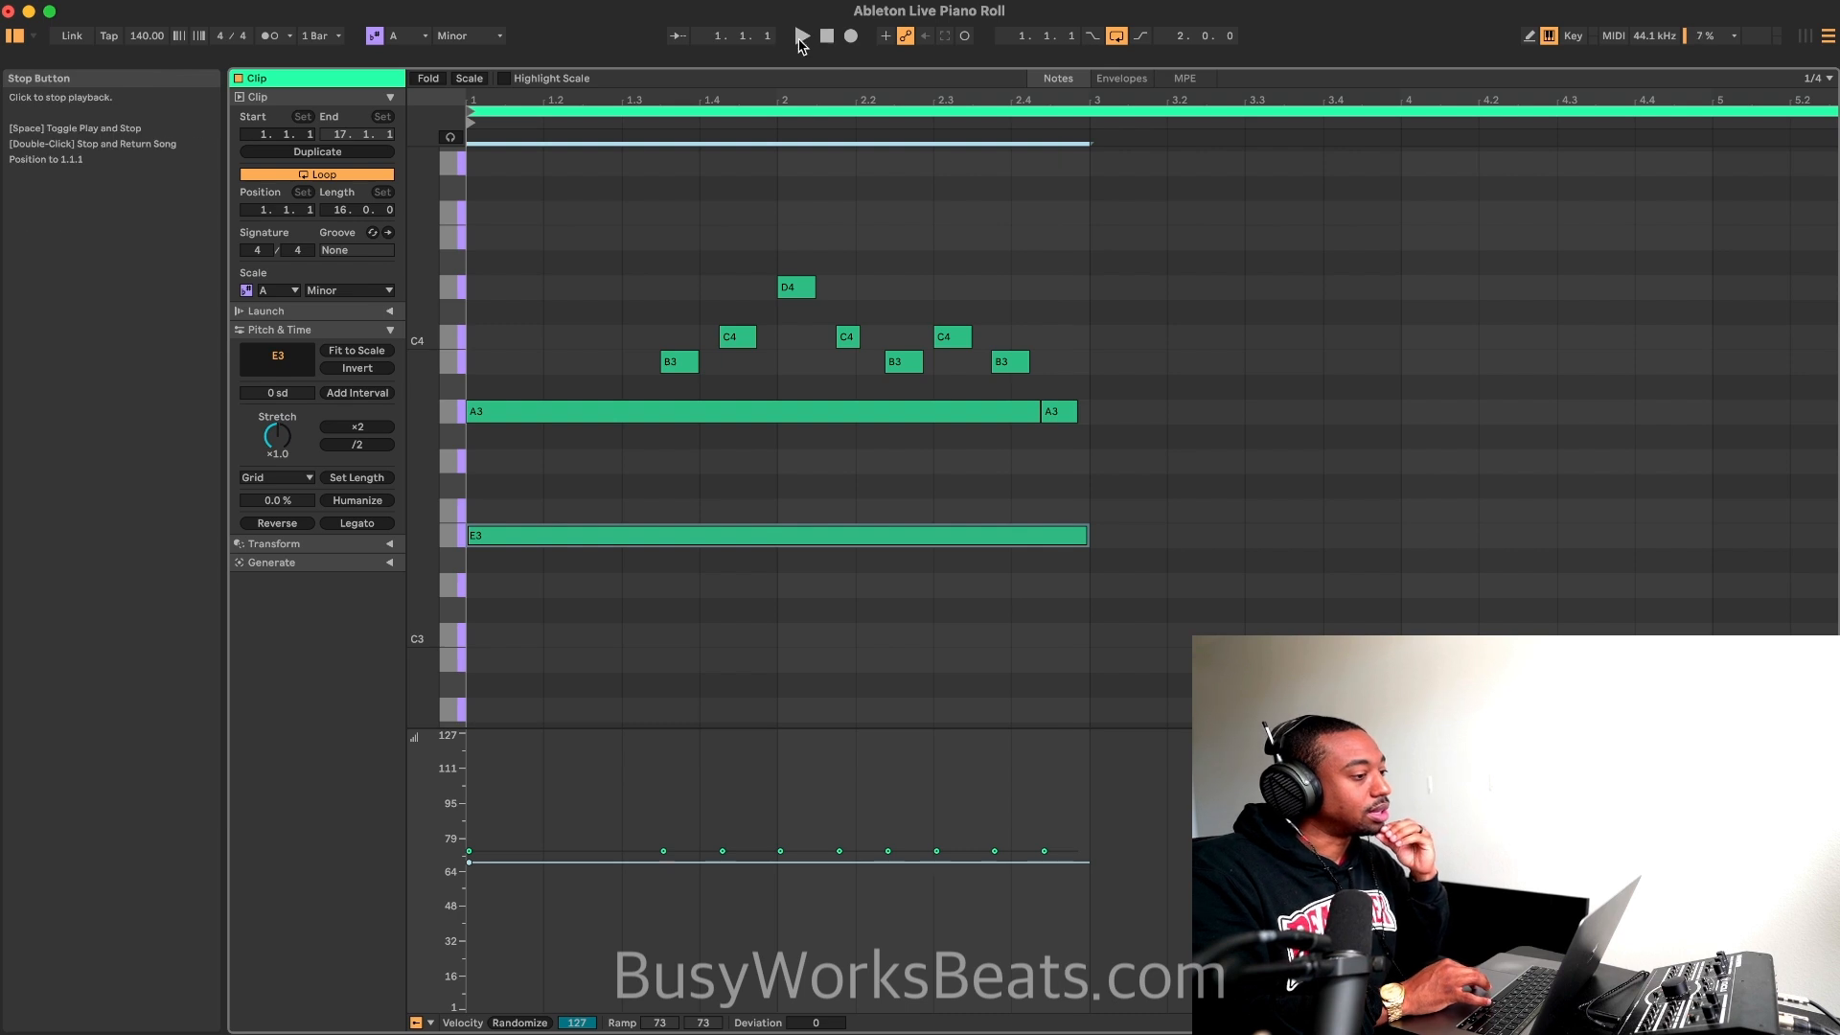
{"action": "left_click", "coordinate": [801, 37]}
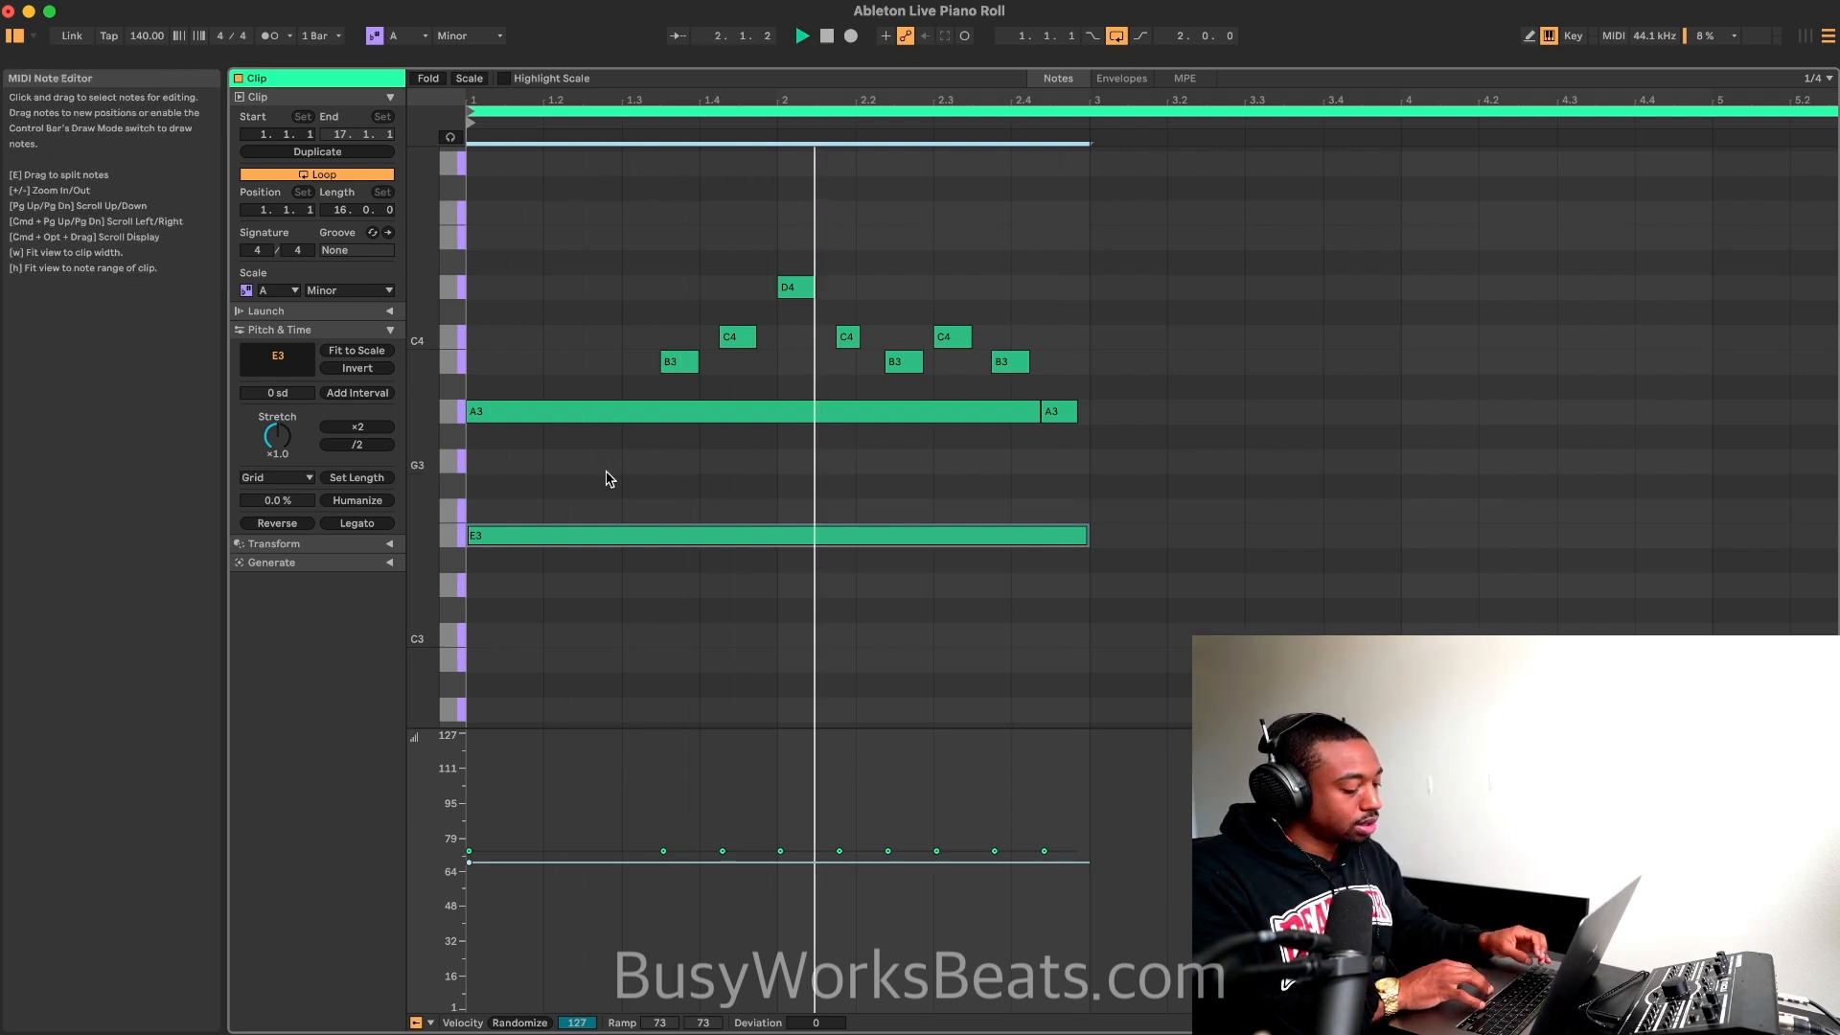
{"action": "key", "text": "space"}
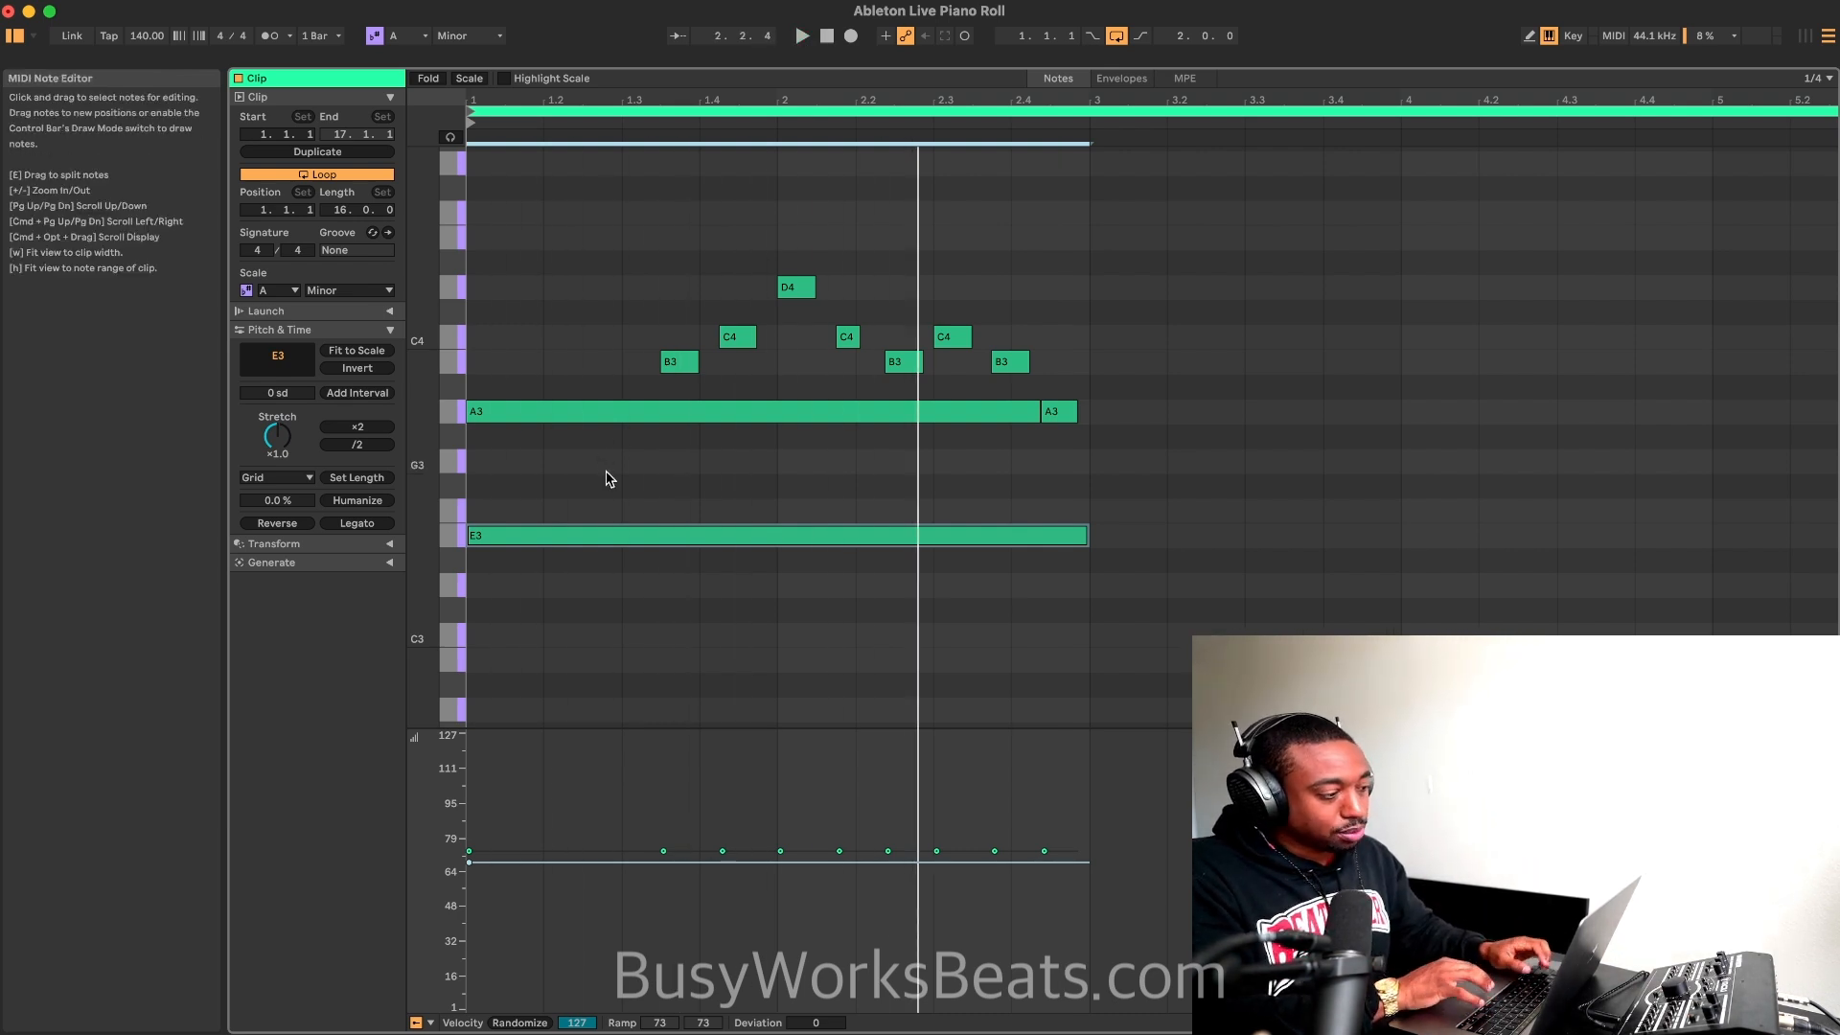
Step: Transpose the sustained E3 note down one octave to E2 and play the result
{"action": "key", "text": "shift+Down"}
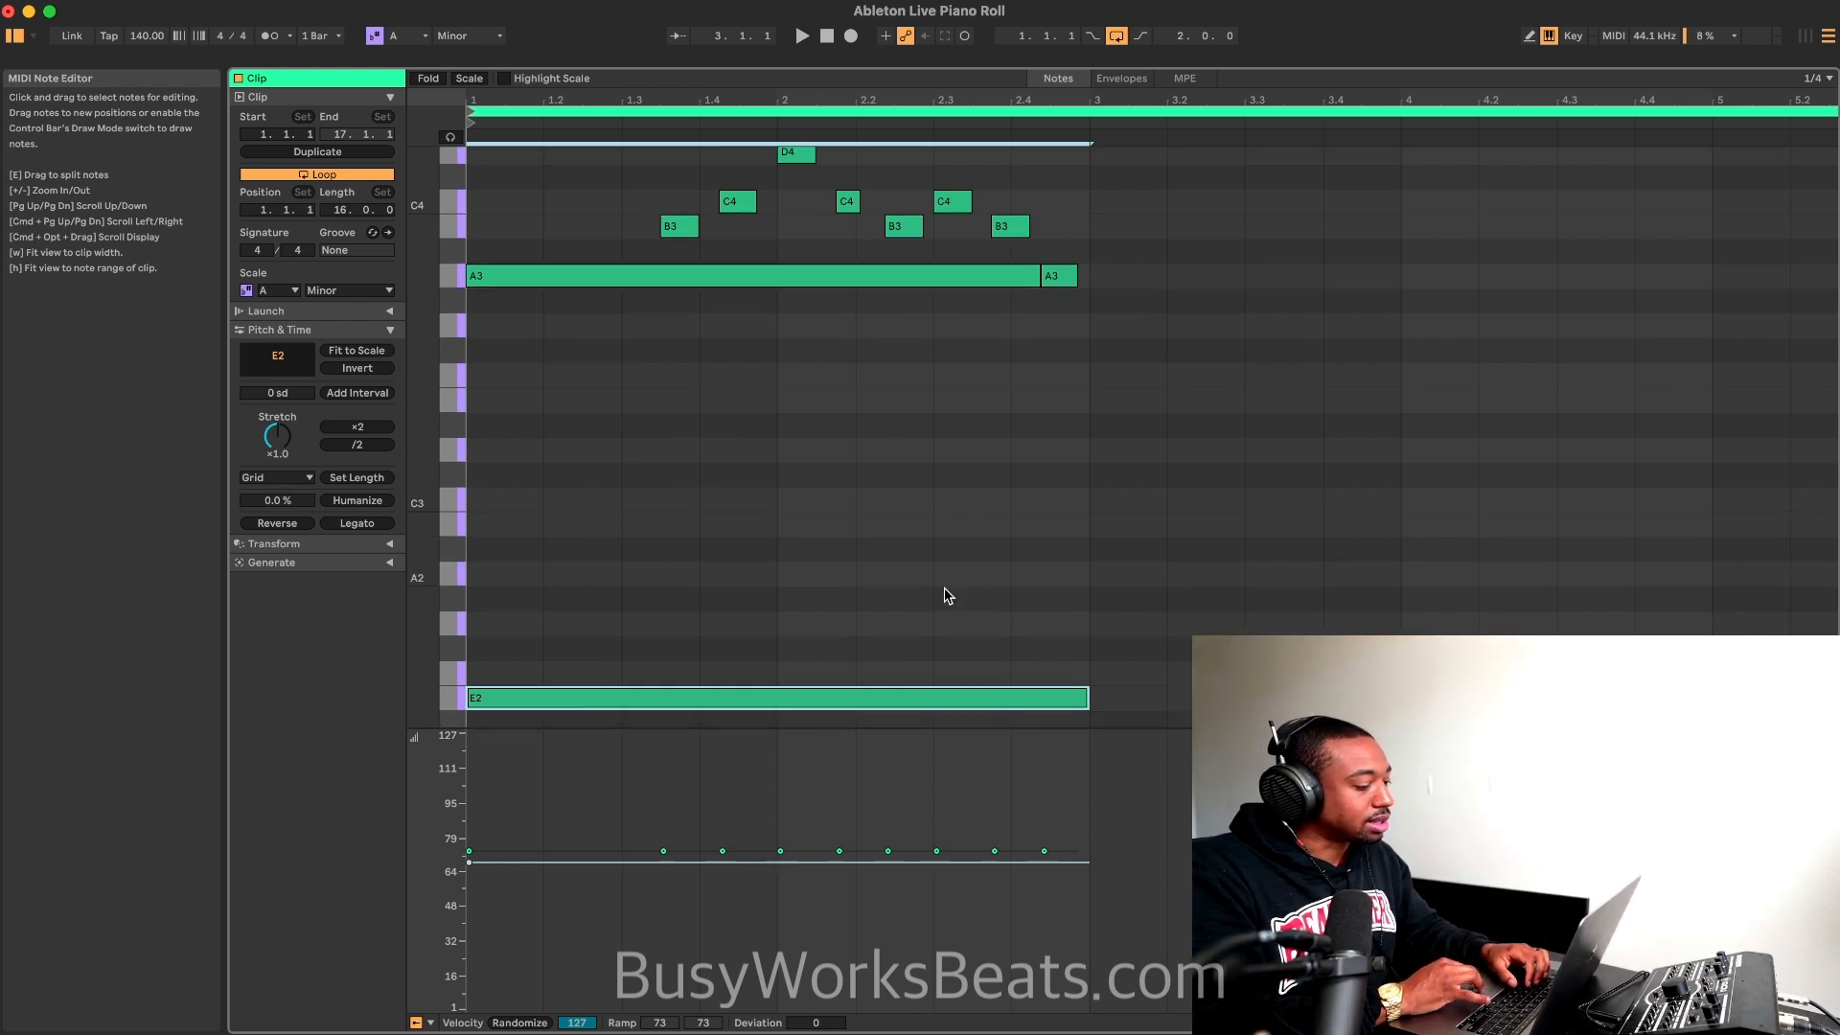
{"action": "key", "text": "shift+Up"}
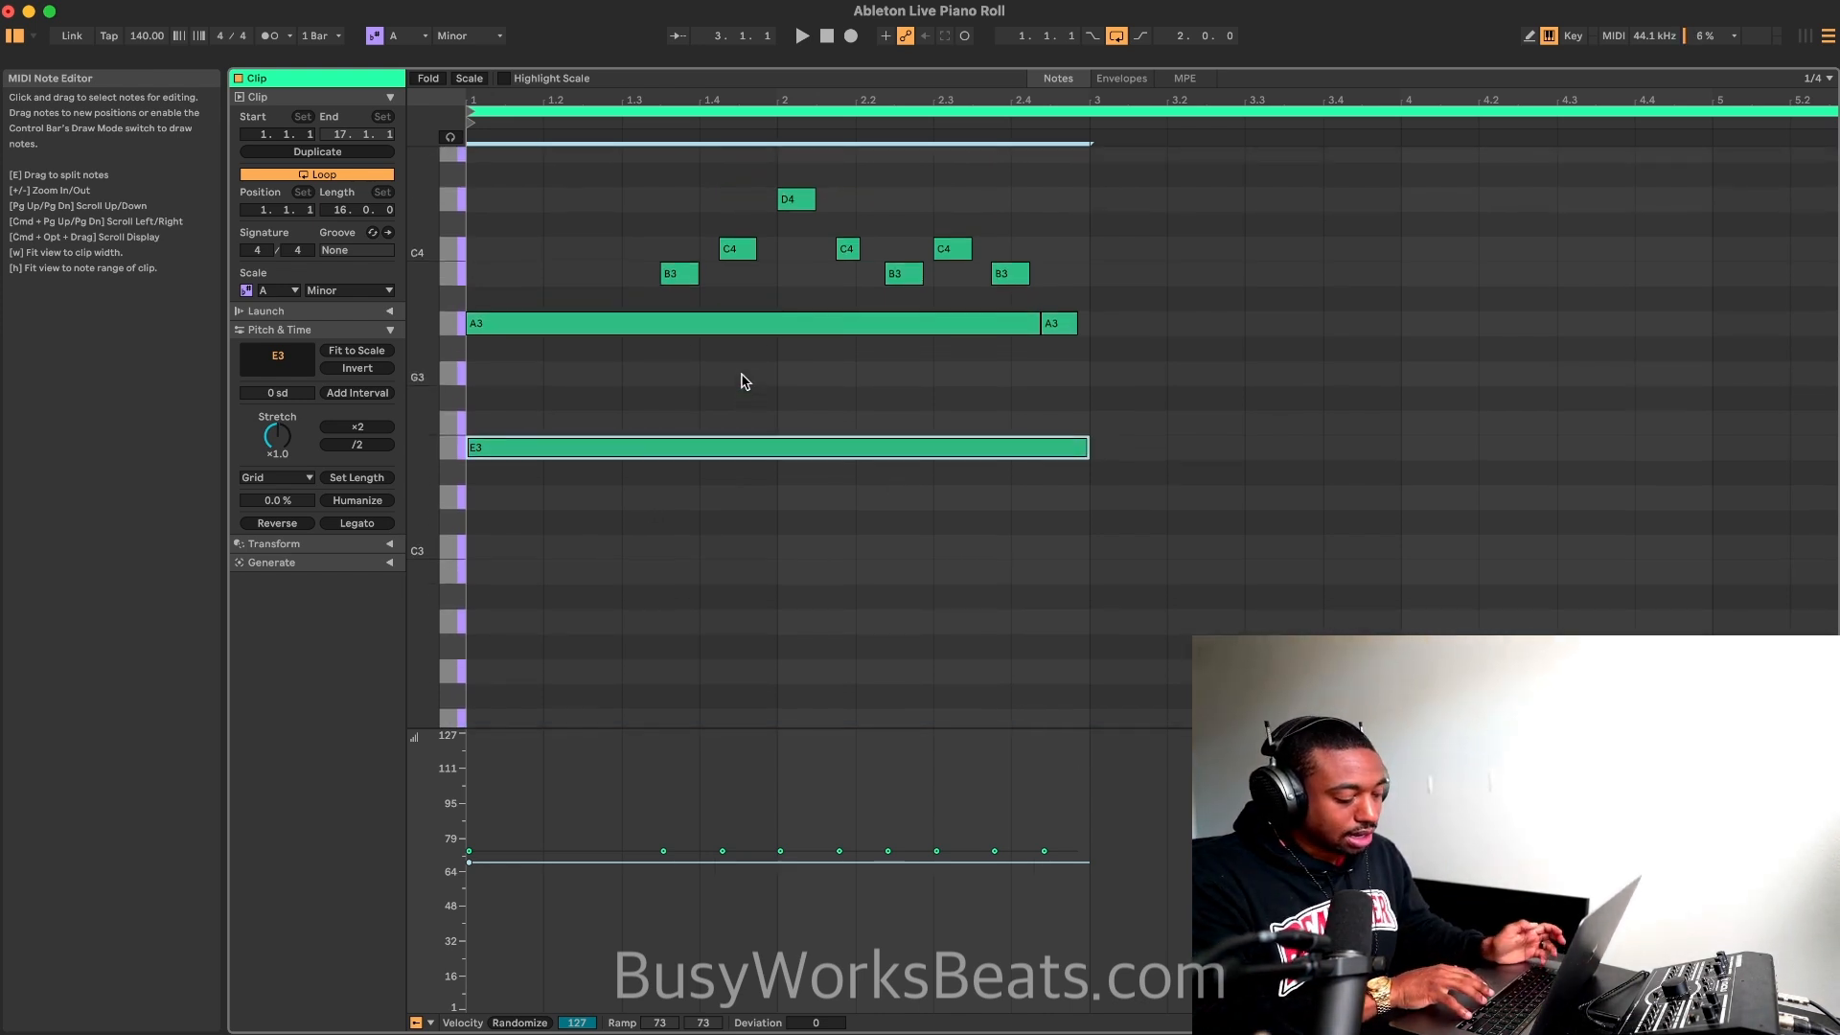
{"action": "key", "text": "shift+Down"}
{"action": "key", "text": "space"}
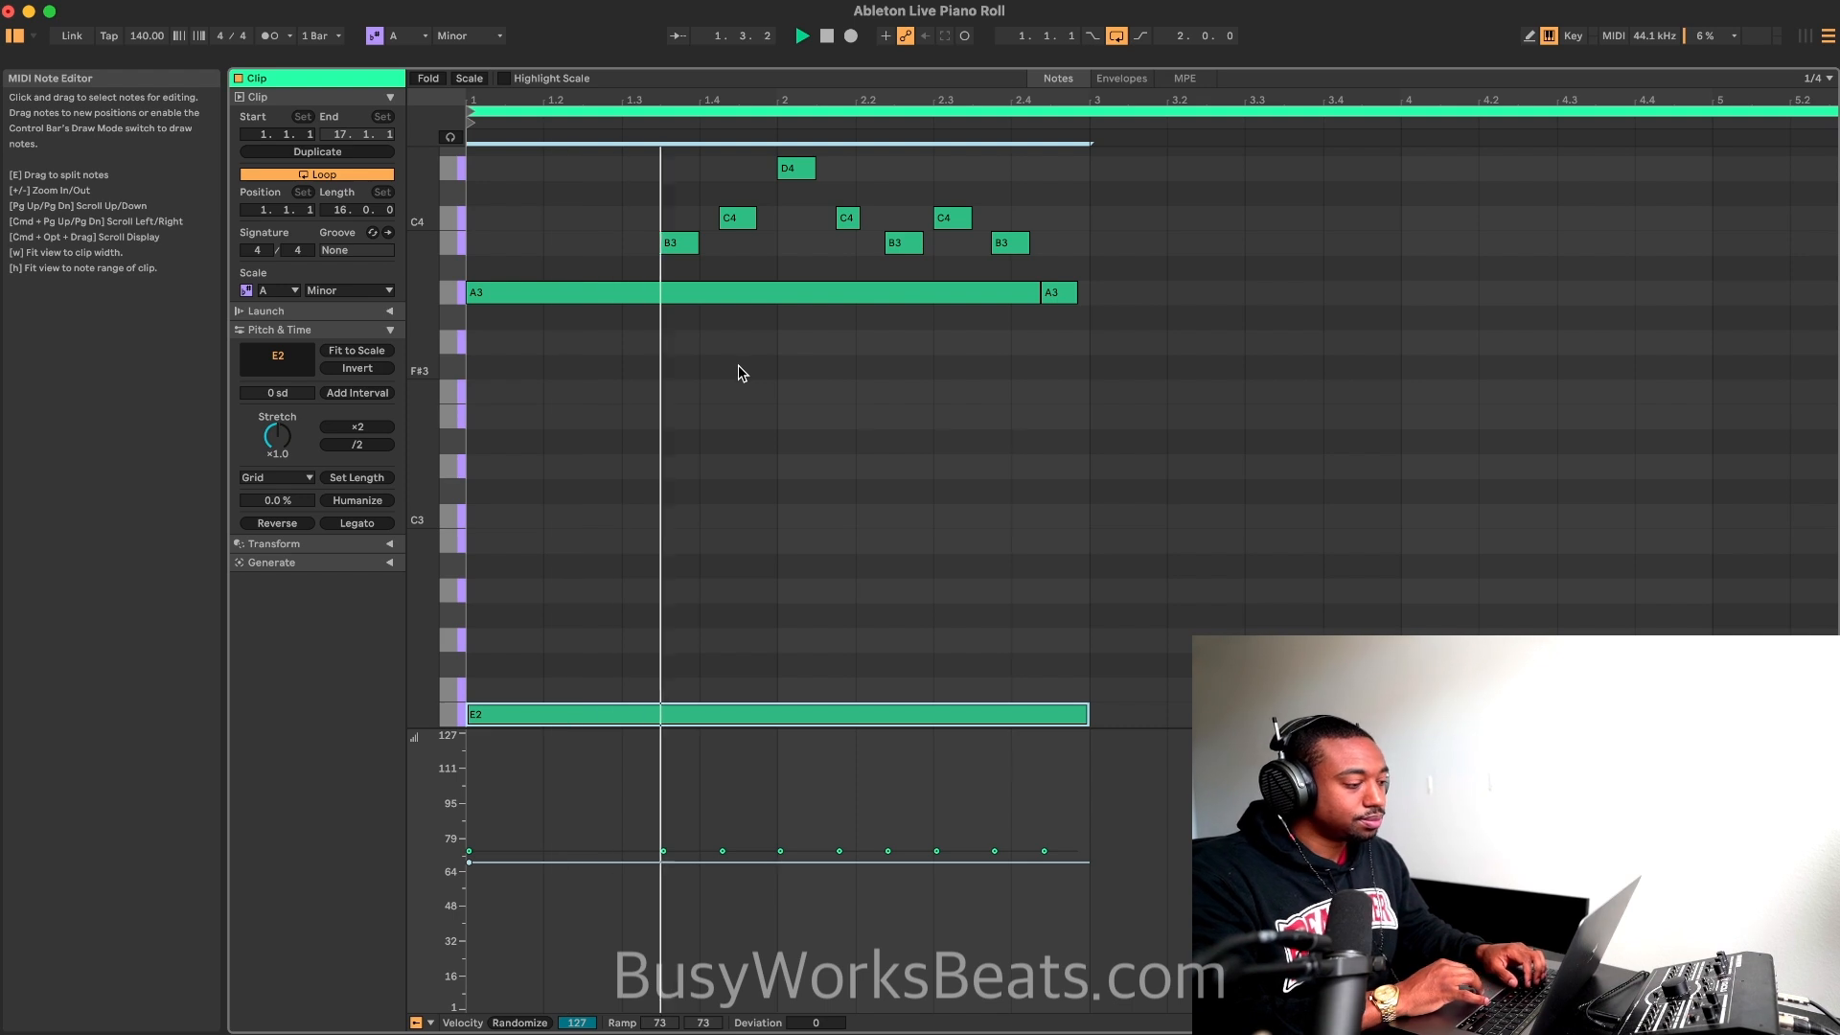
{"action": "scroll", "coordinate": [744, 412], "scroll_direction": "up", "scroll_amount": 1}
{"action": "scroll", "coordinate": [717, 575], "scroll_direction": "down", "scroll_amount": 3}
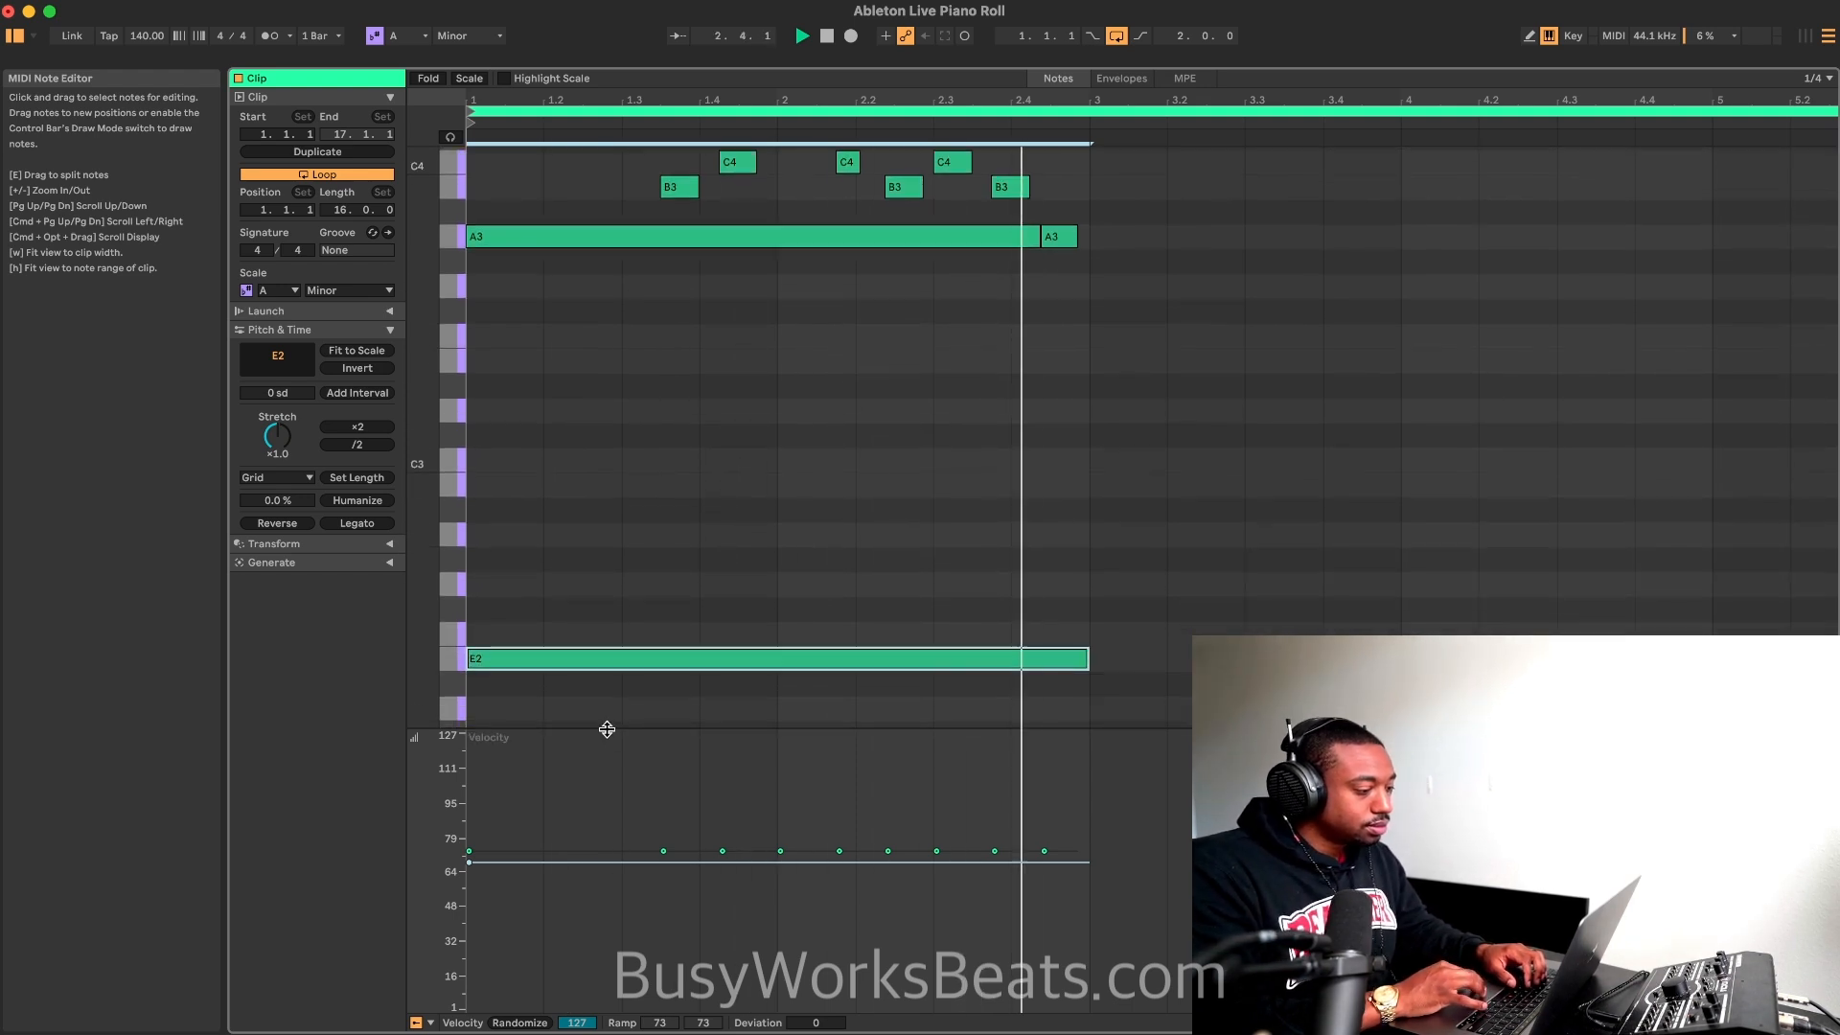
Step: Try lowering the sustained E2 note's velocity to about 47 and listen to it
{"action": "key", "text": "space"}
{"action": "left_click_drag", "start_coordinate": [540, 868], "coordinate": [538, 908]}
{"action": "key", "text": "space"}
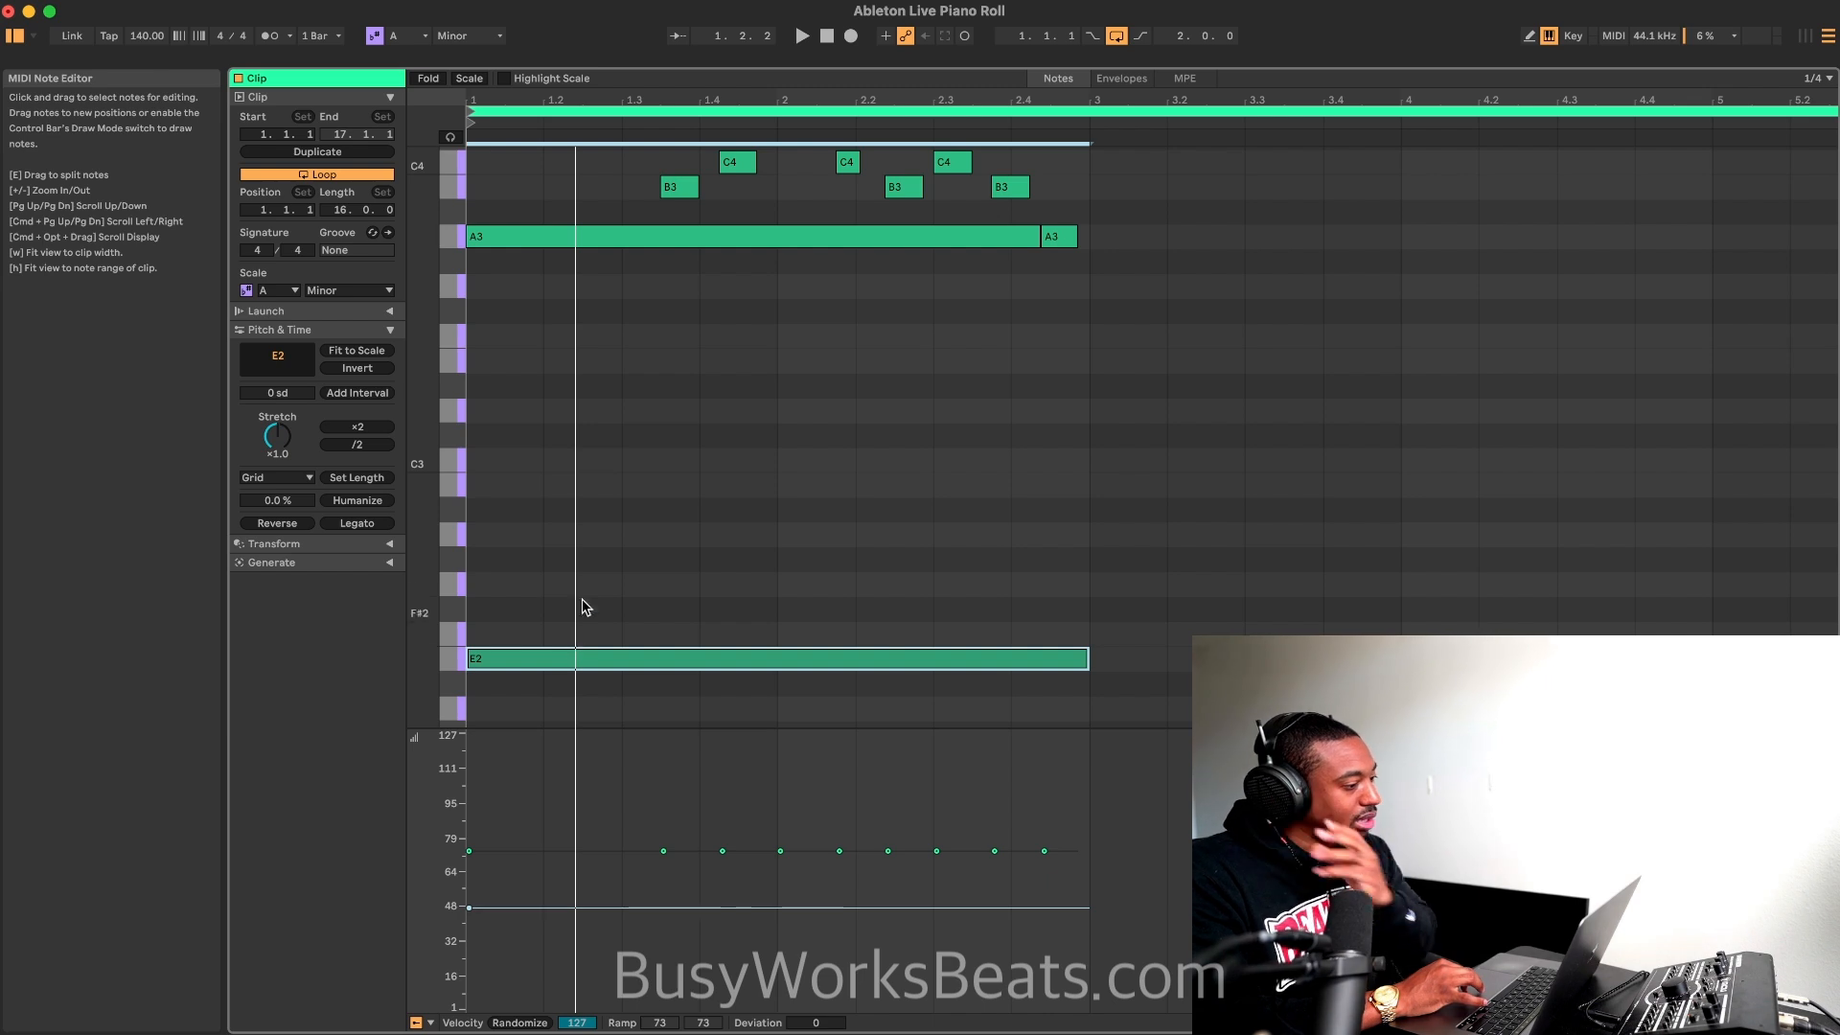
Step: Try adding interval notes to all notes with a size of +5 scale degrees, and undo the addition
{"action": "left_click", "coordinate": [341, 395]}
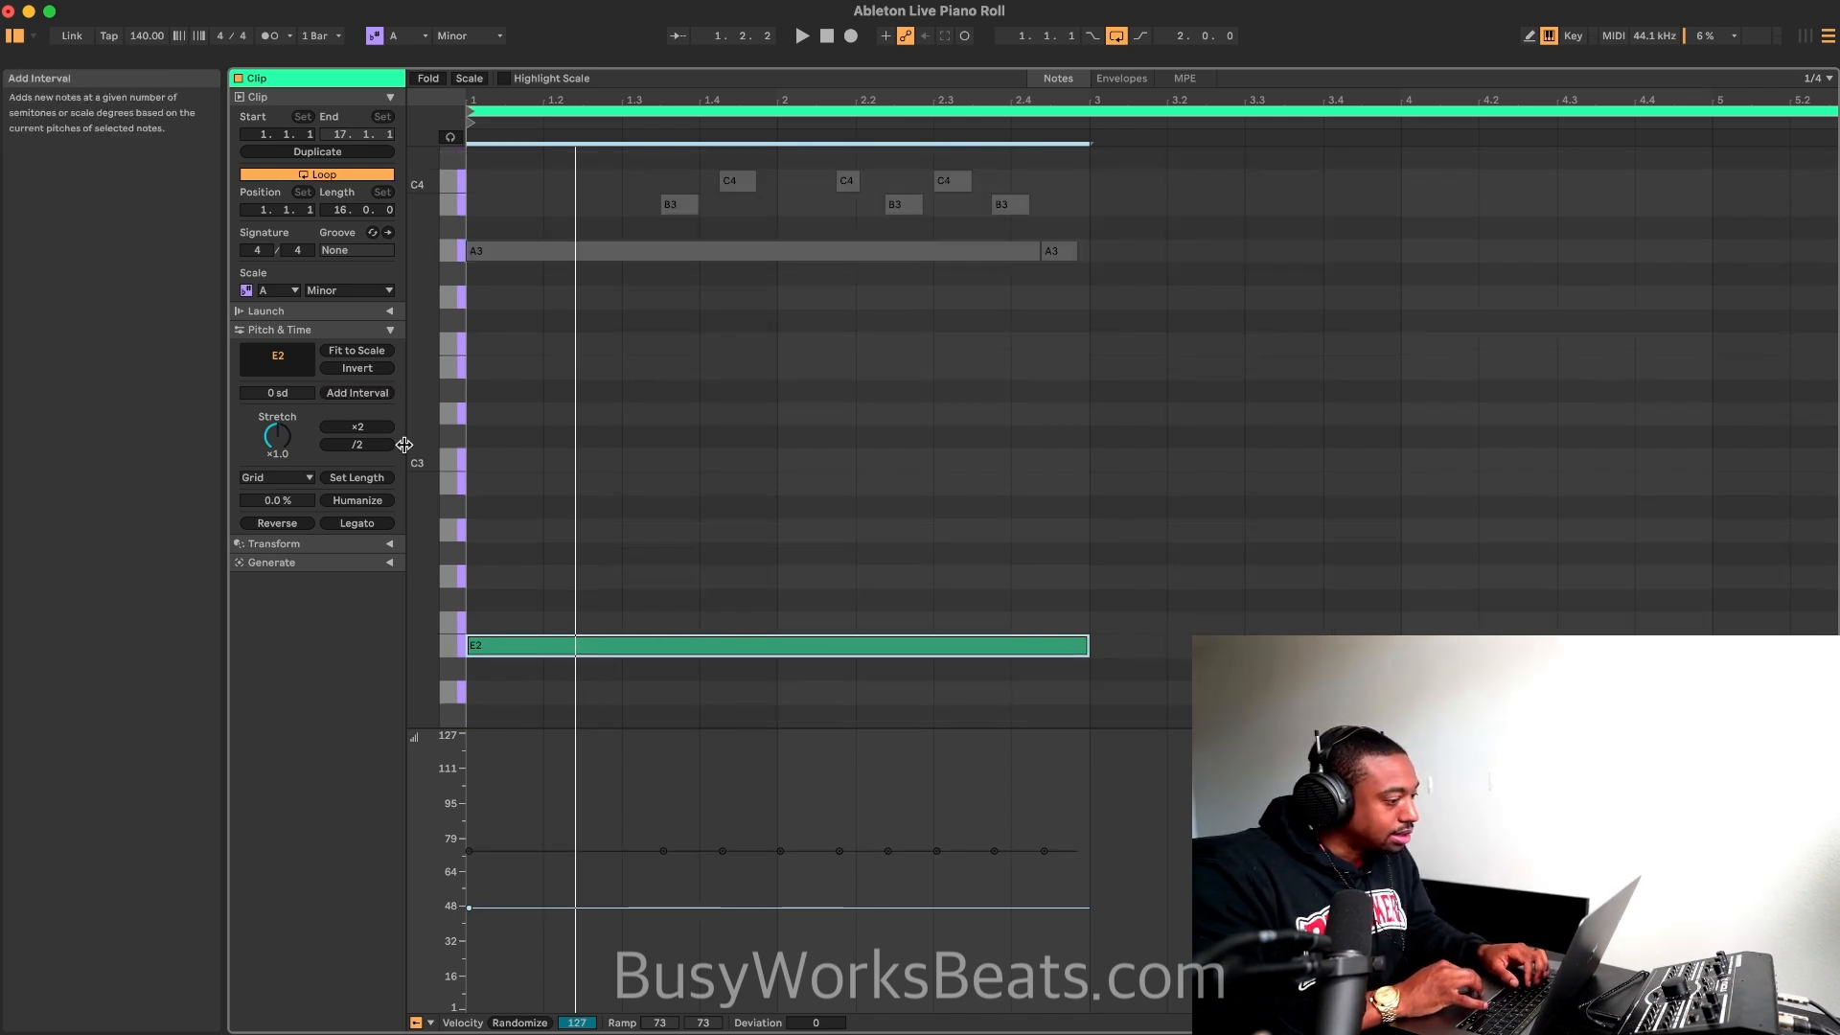
{"action": "key", "text": "super+a"}
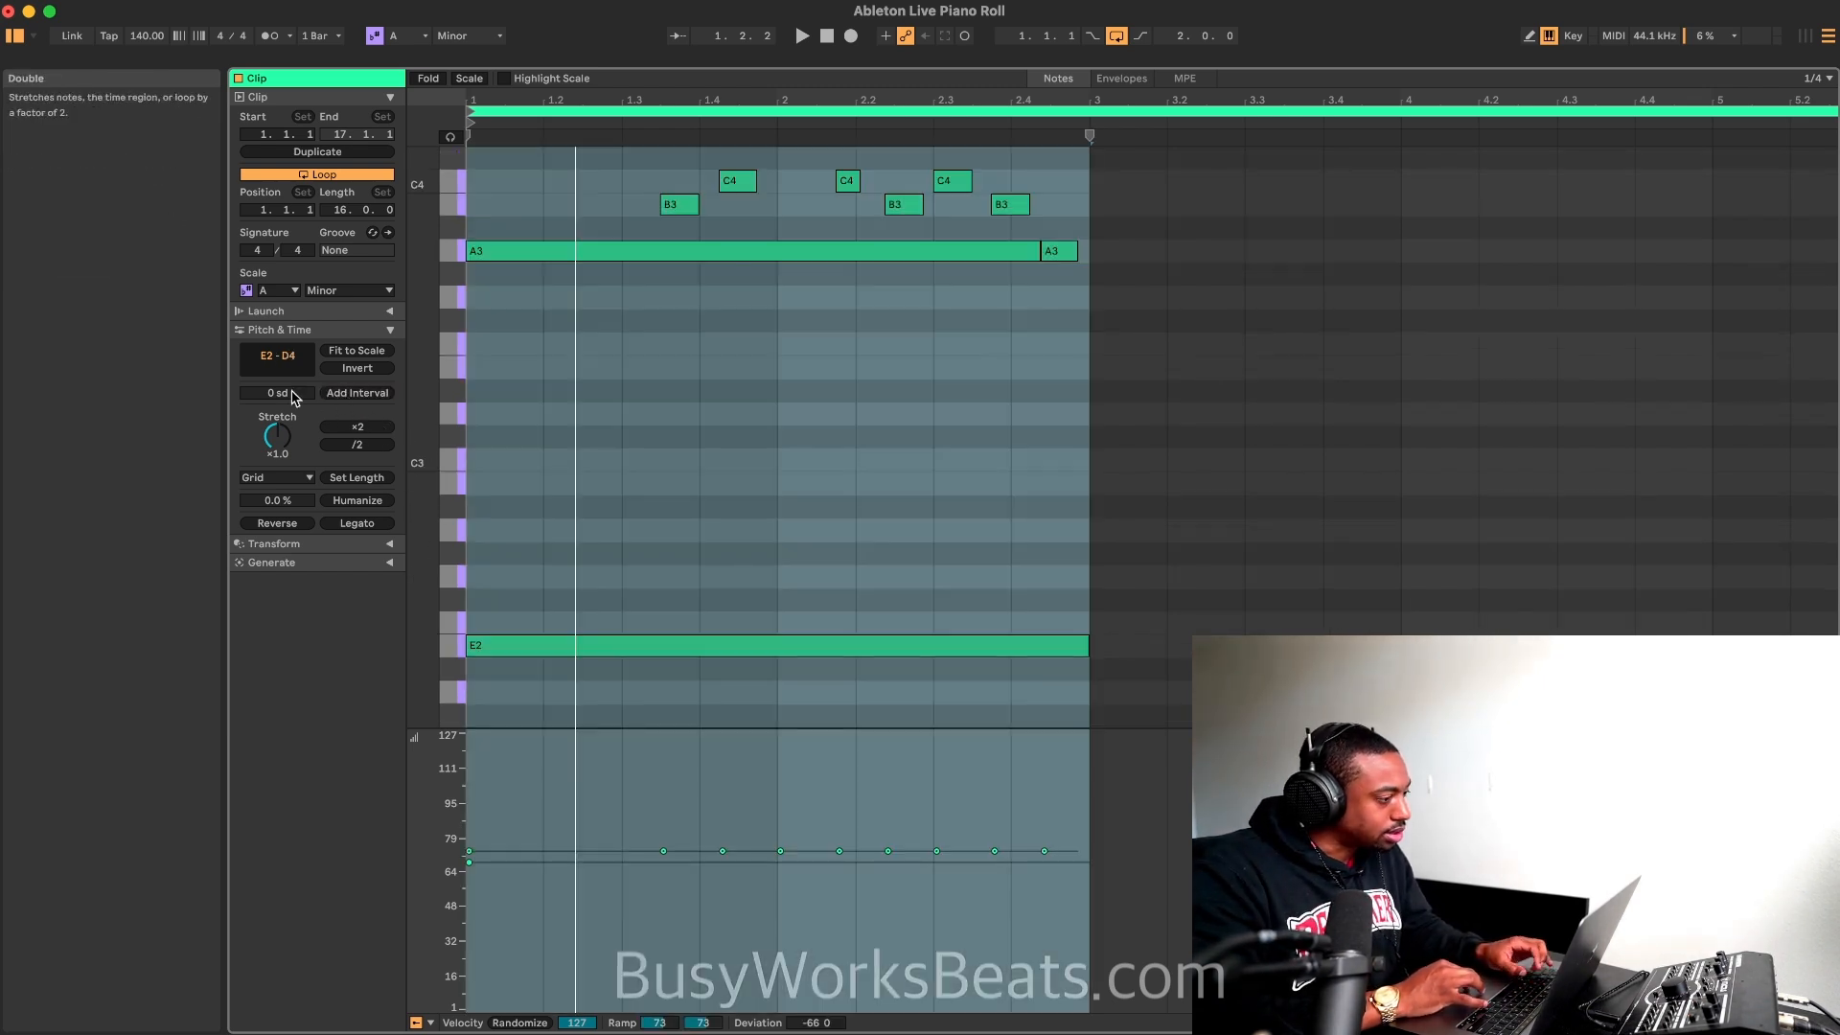
{"action": "left_click_drag", "start_coordinate": [292, 392], "coordinate": [291, 363]}
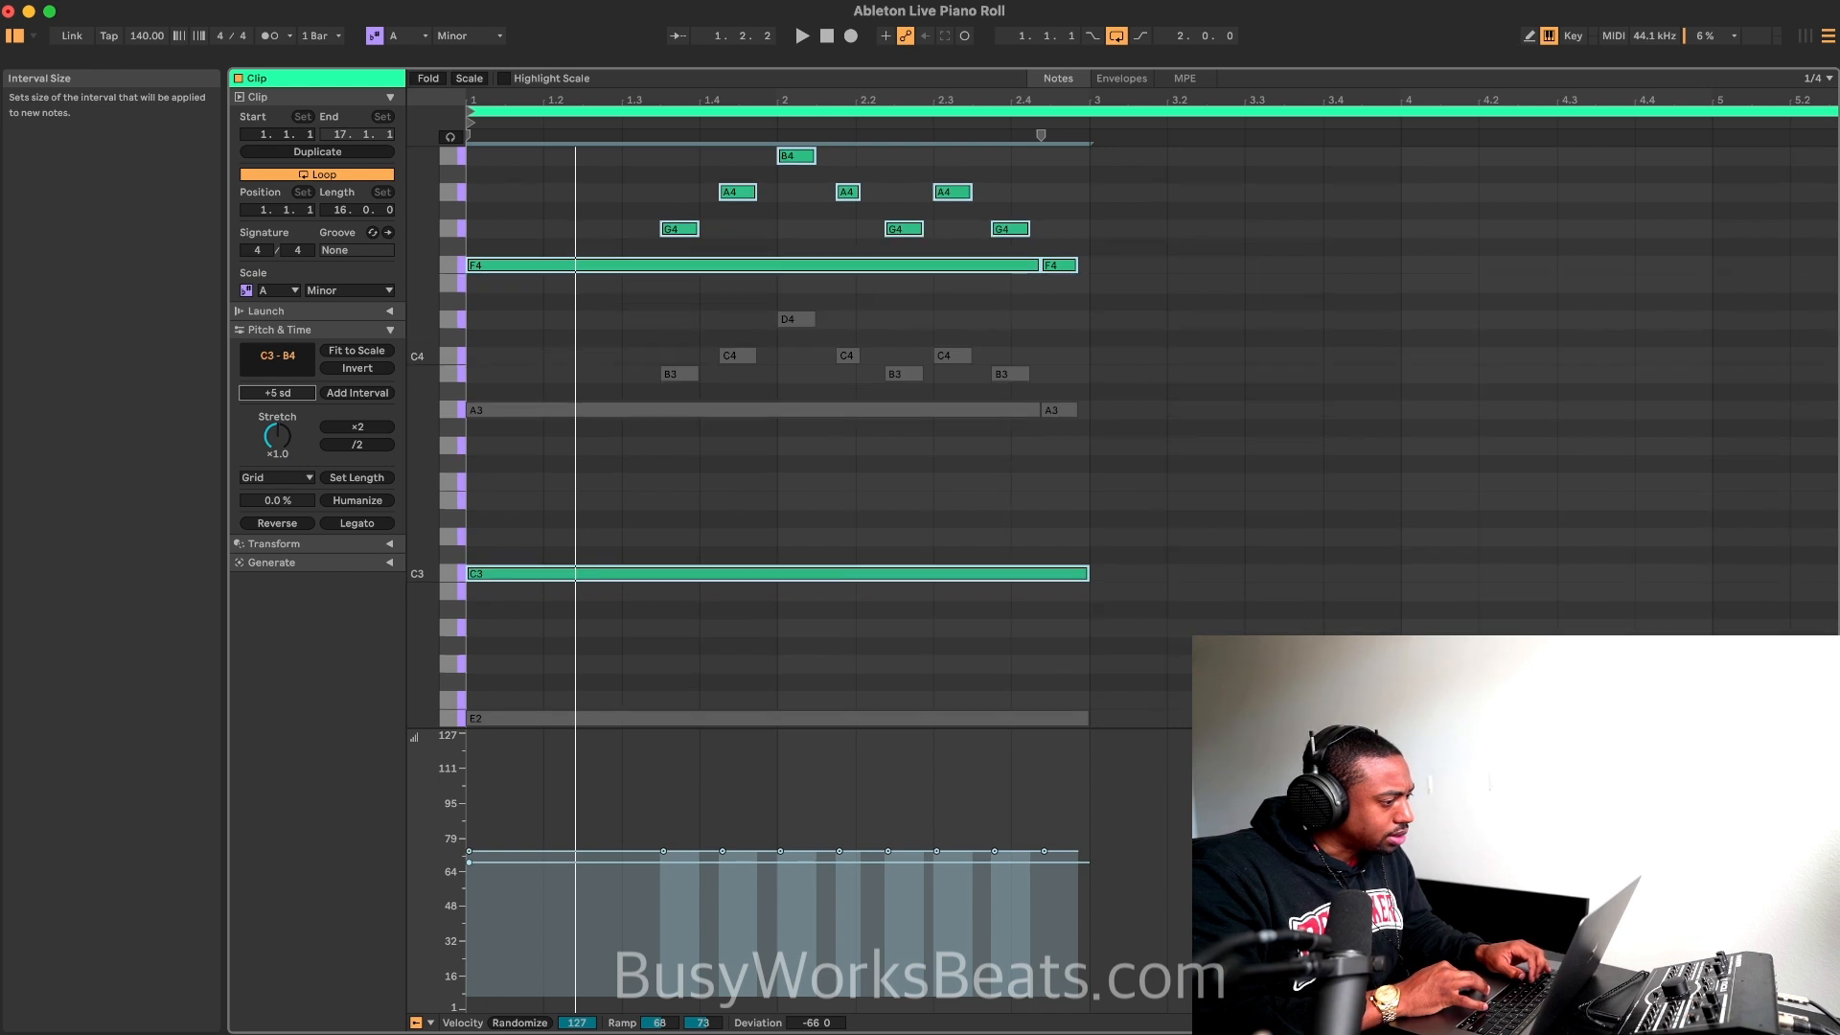
{"action": "key", "text": "space"}
{"action": "key", "text": "Up"}
{"action": "key", "text": "space"}
{"action": "key", "text": "super+z"}
Step: Try different interval sizes on the sustained E2 note and settle on +3 scale degrees to reach A2
{"action": "left_click", "coordinate": [603, 718]}
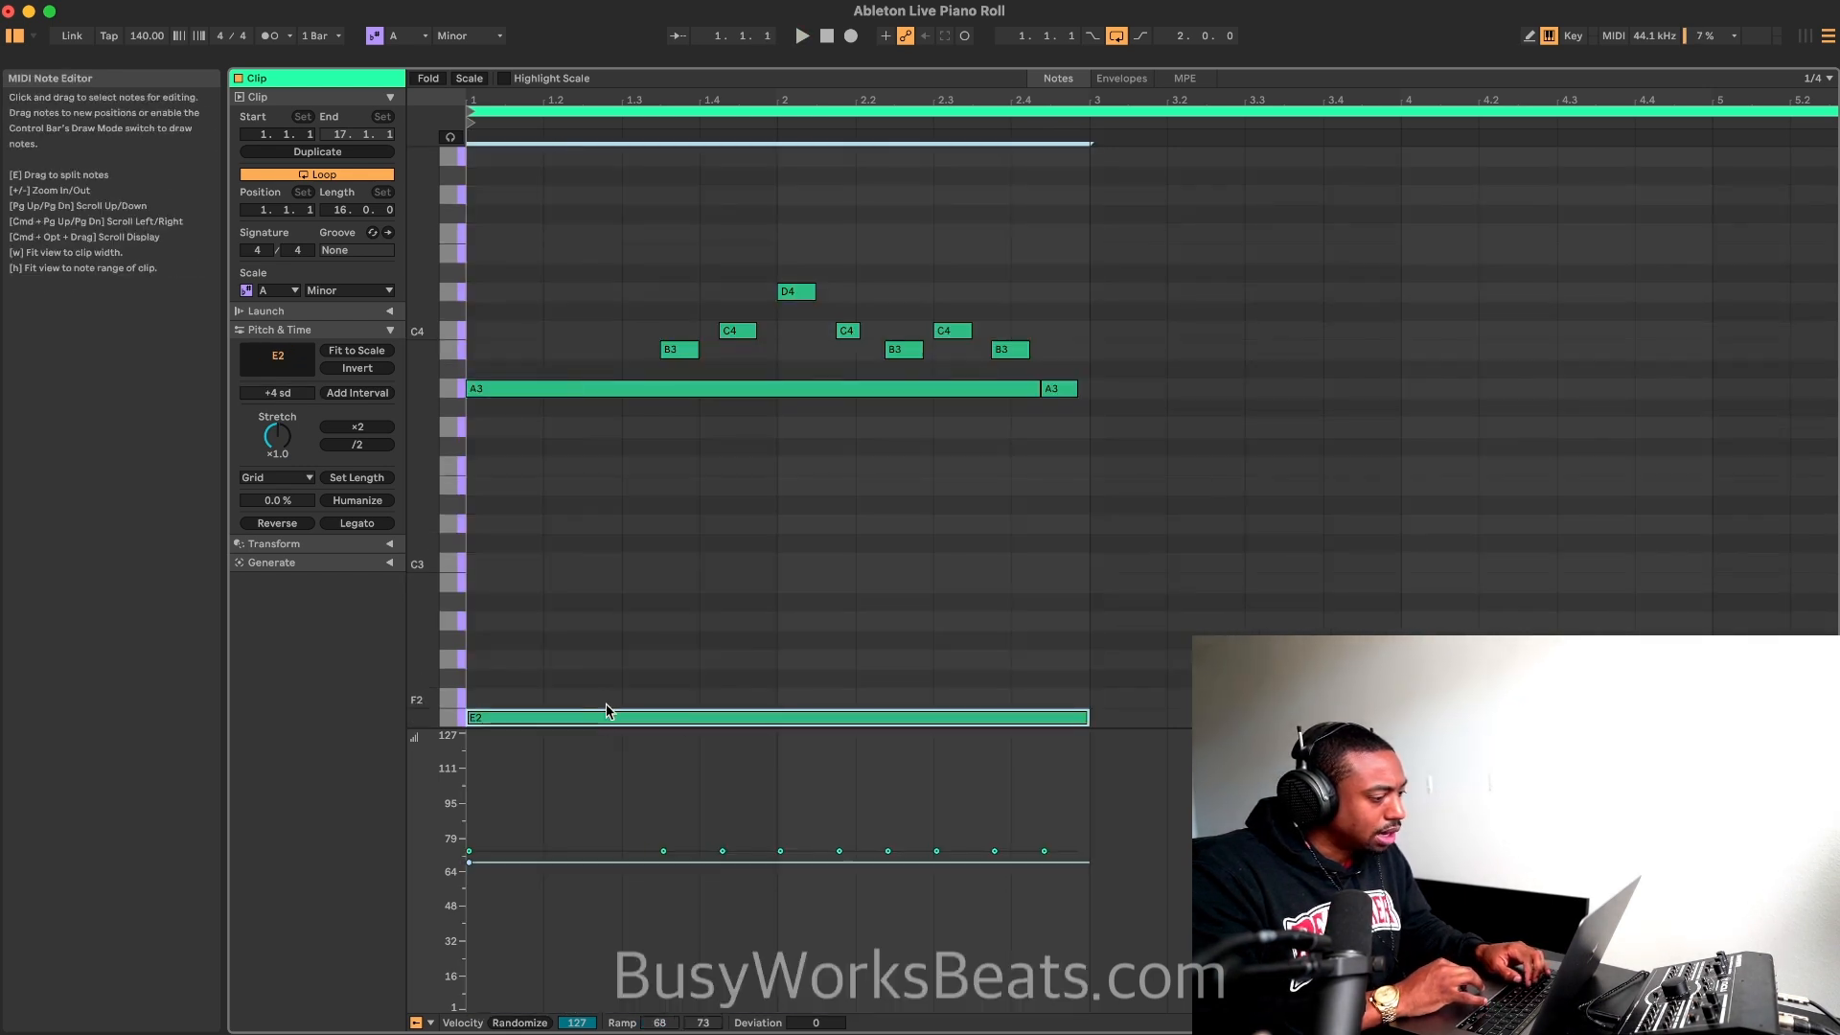
{"action": "left_click", "coordinate": [279, 393]}
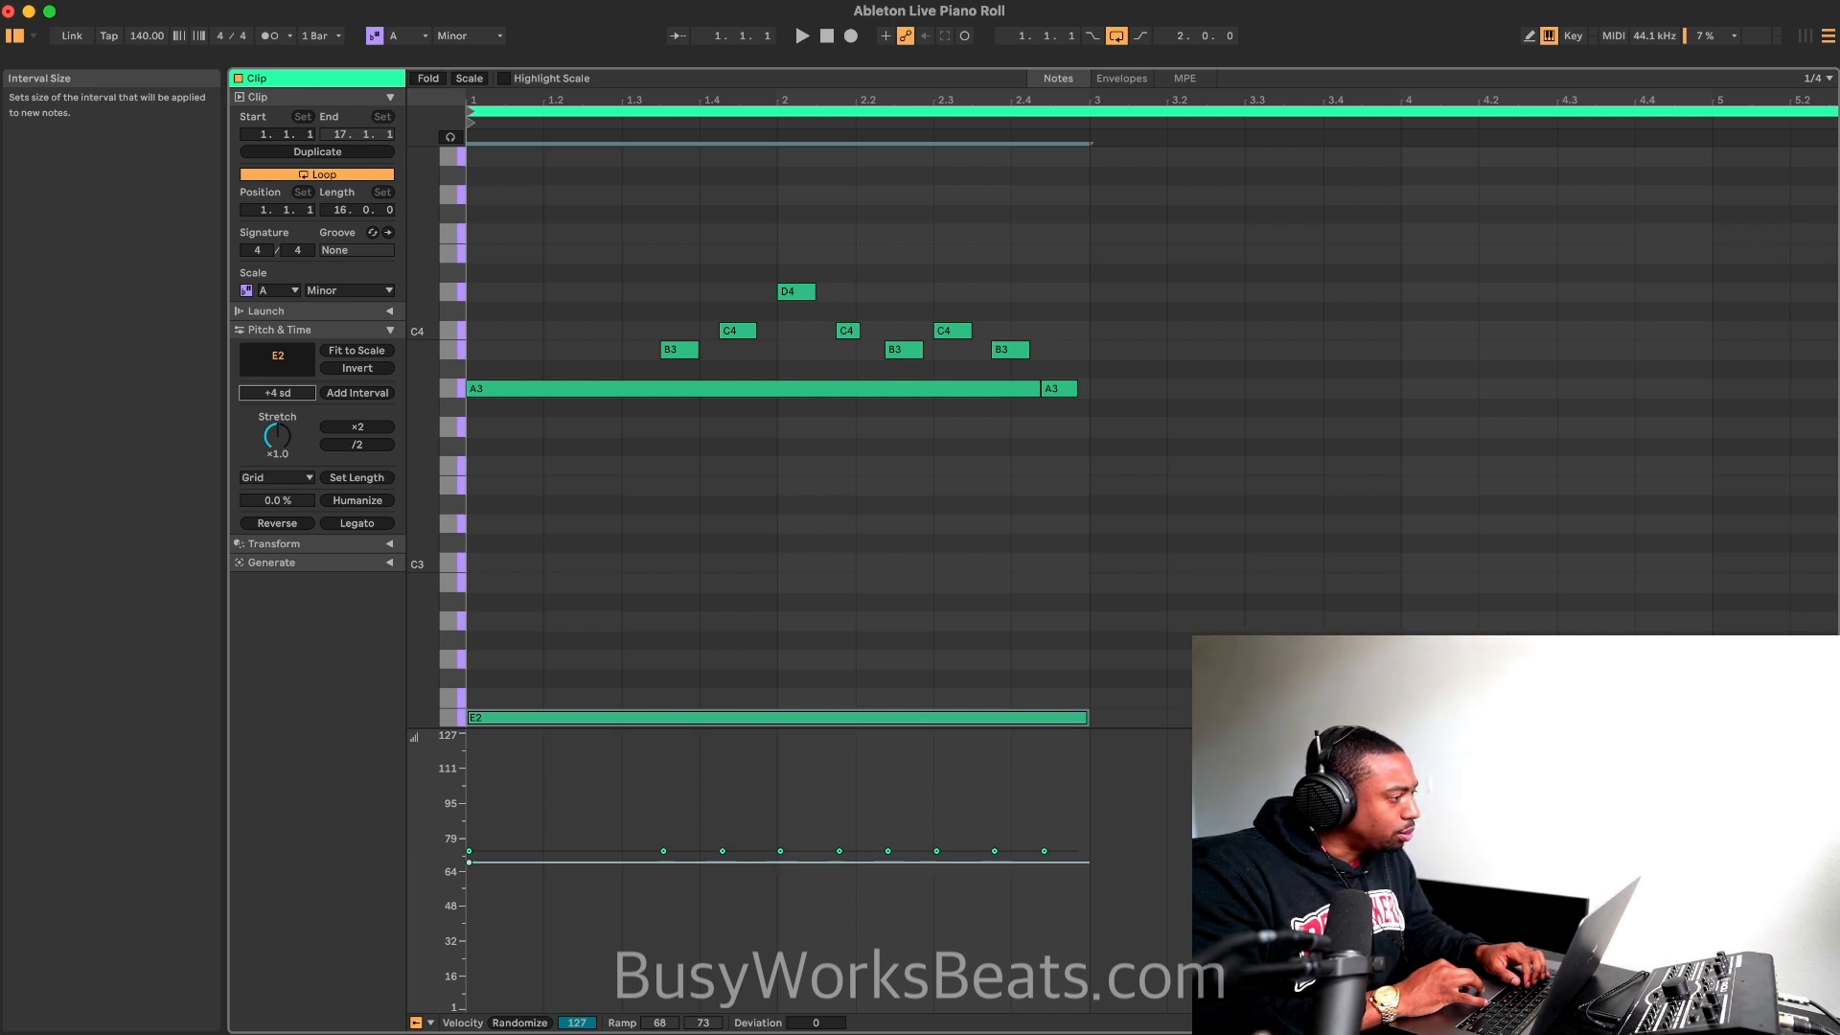
{"action": "key", "text": "Down"}
{"action": "key", "text": "Up"}
{"action": "key", "text": "Up"}
{"action": "key", "text": "Up"}
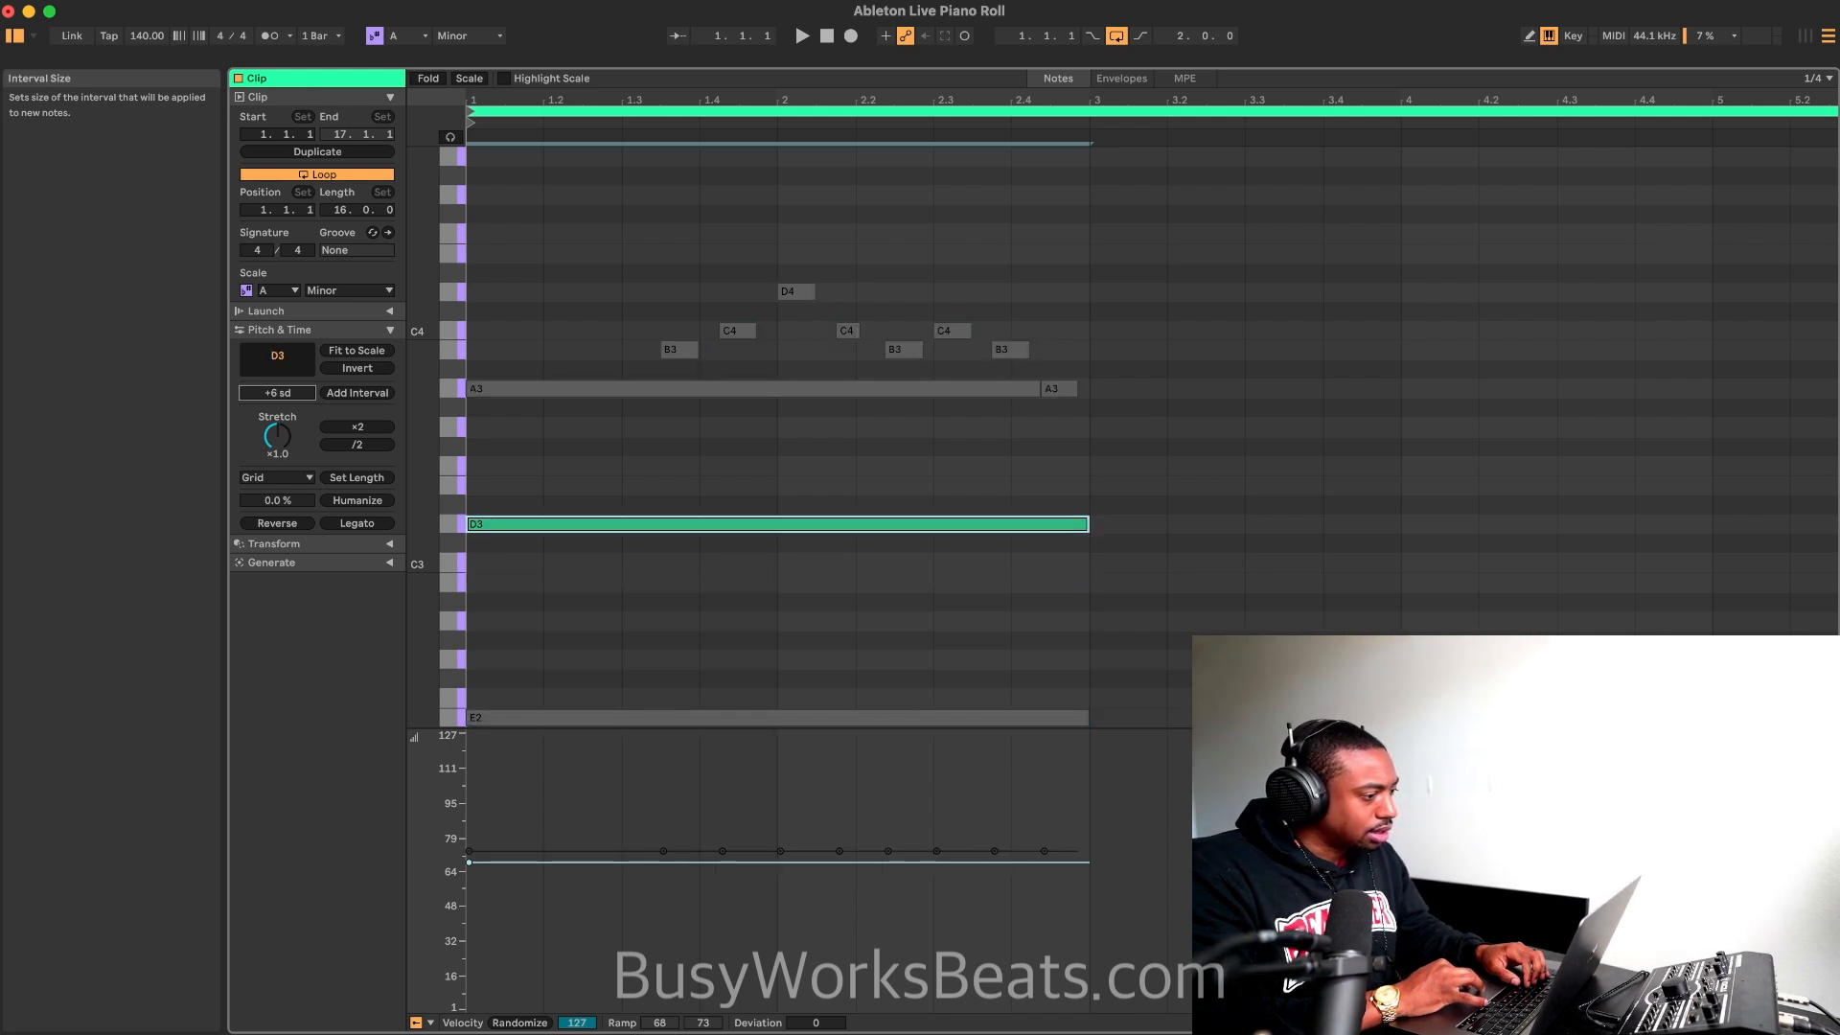
{"action": "key", "text": "Down"}
{"action": "key", "text": "Down"}
{"action": "key", "text": "Up"}
{"action": "key", "text": "Up"}
{"action": "key", "text": "Up"}
{"action": "key", "text": "Down"}
{"action": "key", "text": "Down"}
{"action": "key", "text": "Down"}
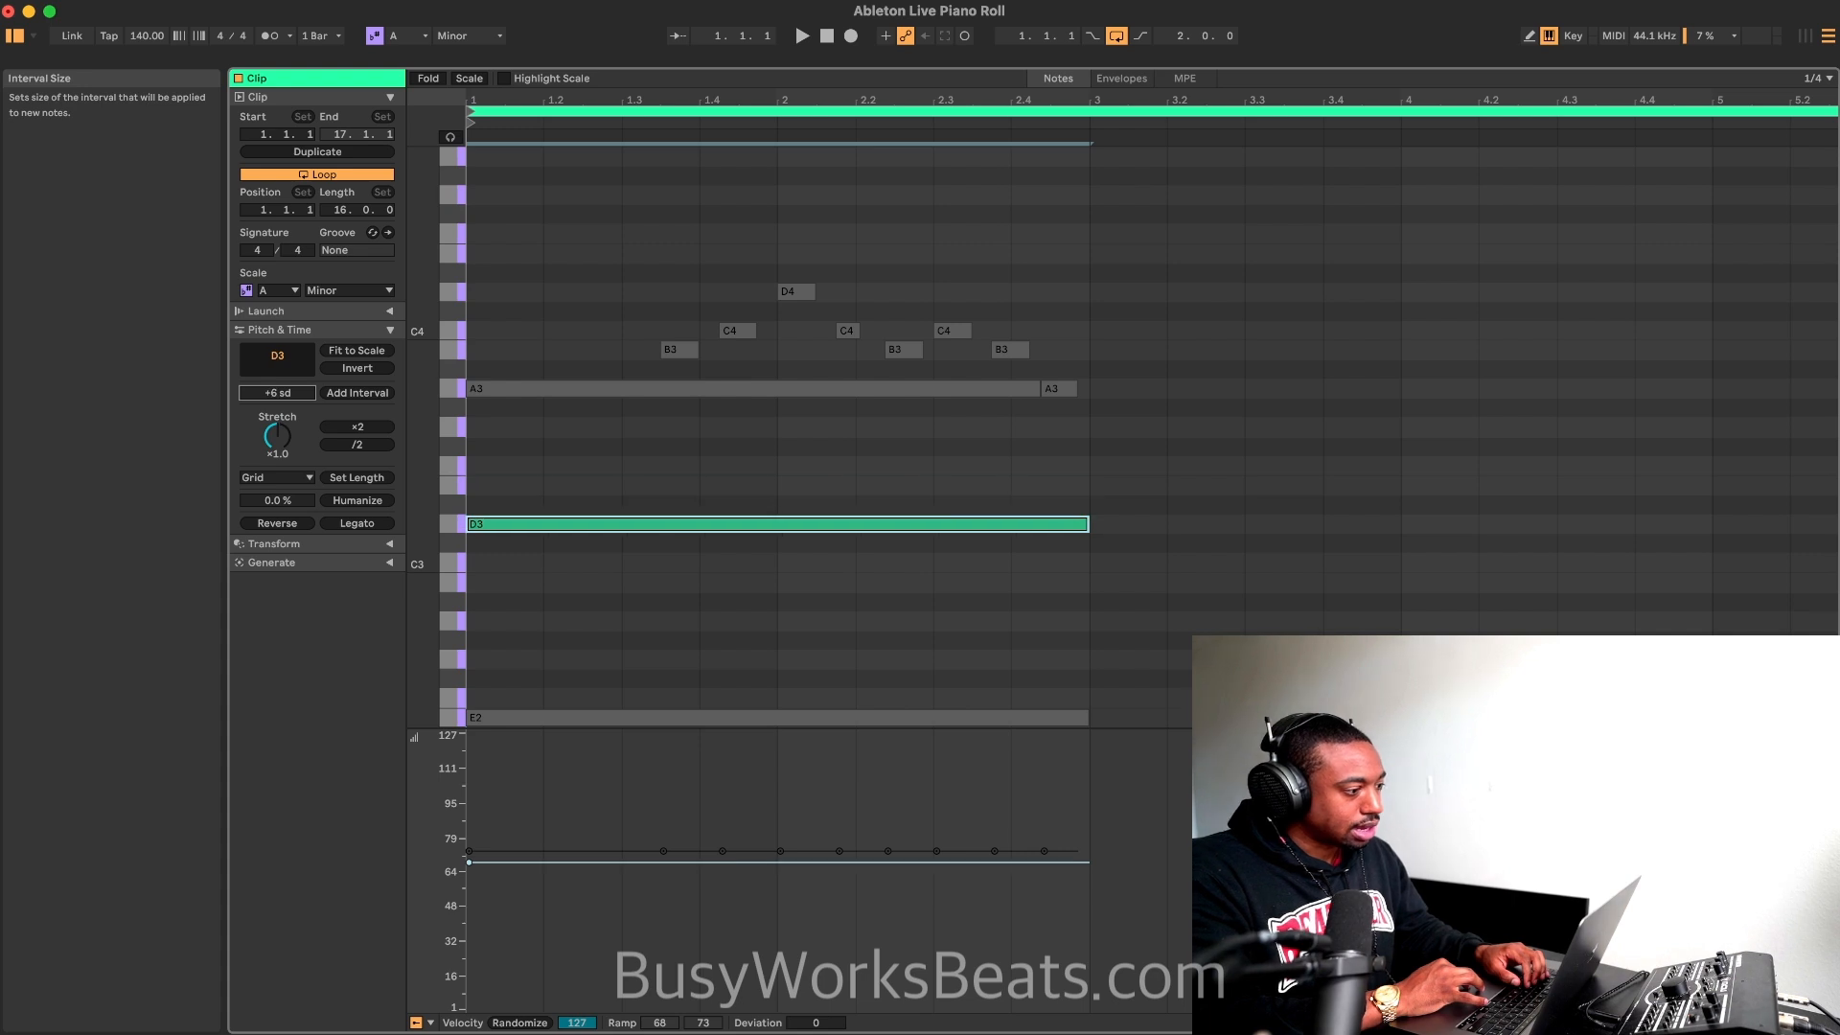
{"action": "key", "text": "Down"}
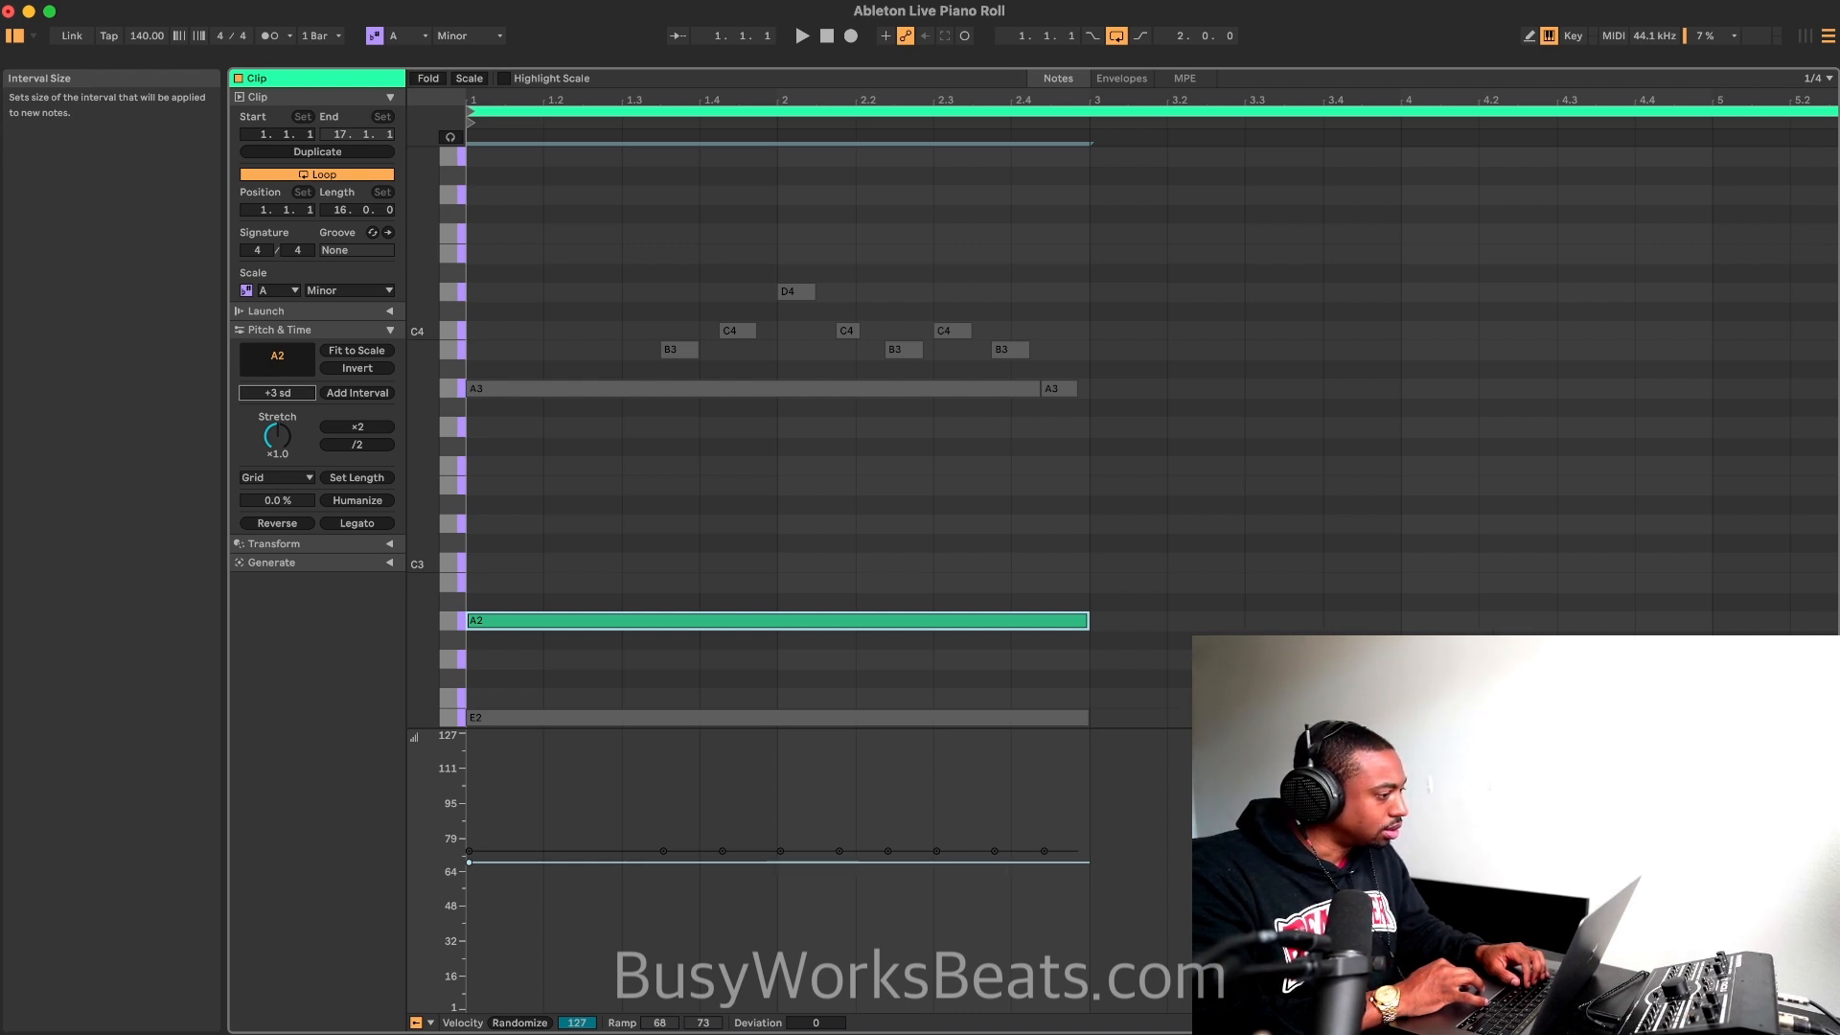
Step: Try adding an interval note +3 scale degrees above the sustained A2, and delete the added D3 note
{"action": "key", "text": "Down"}
{"action": "key", "text": "Up"}
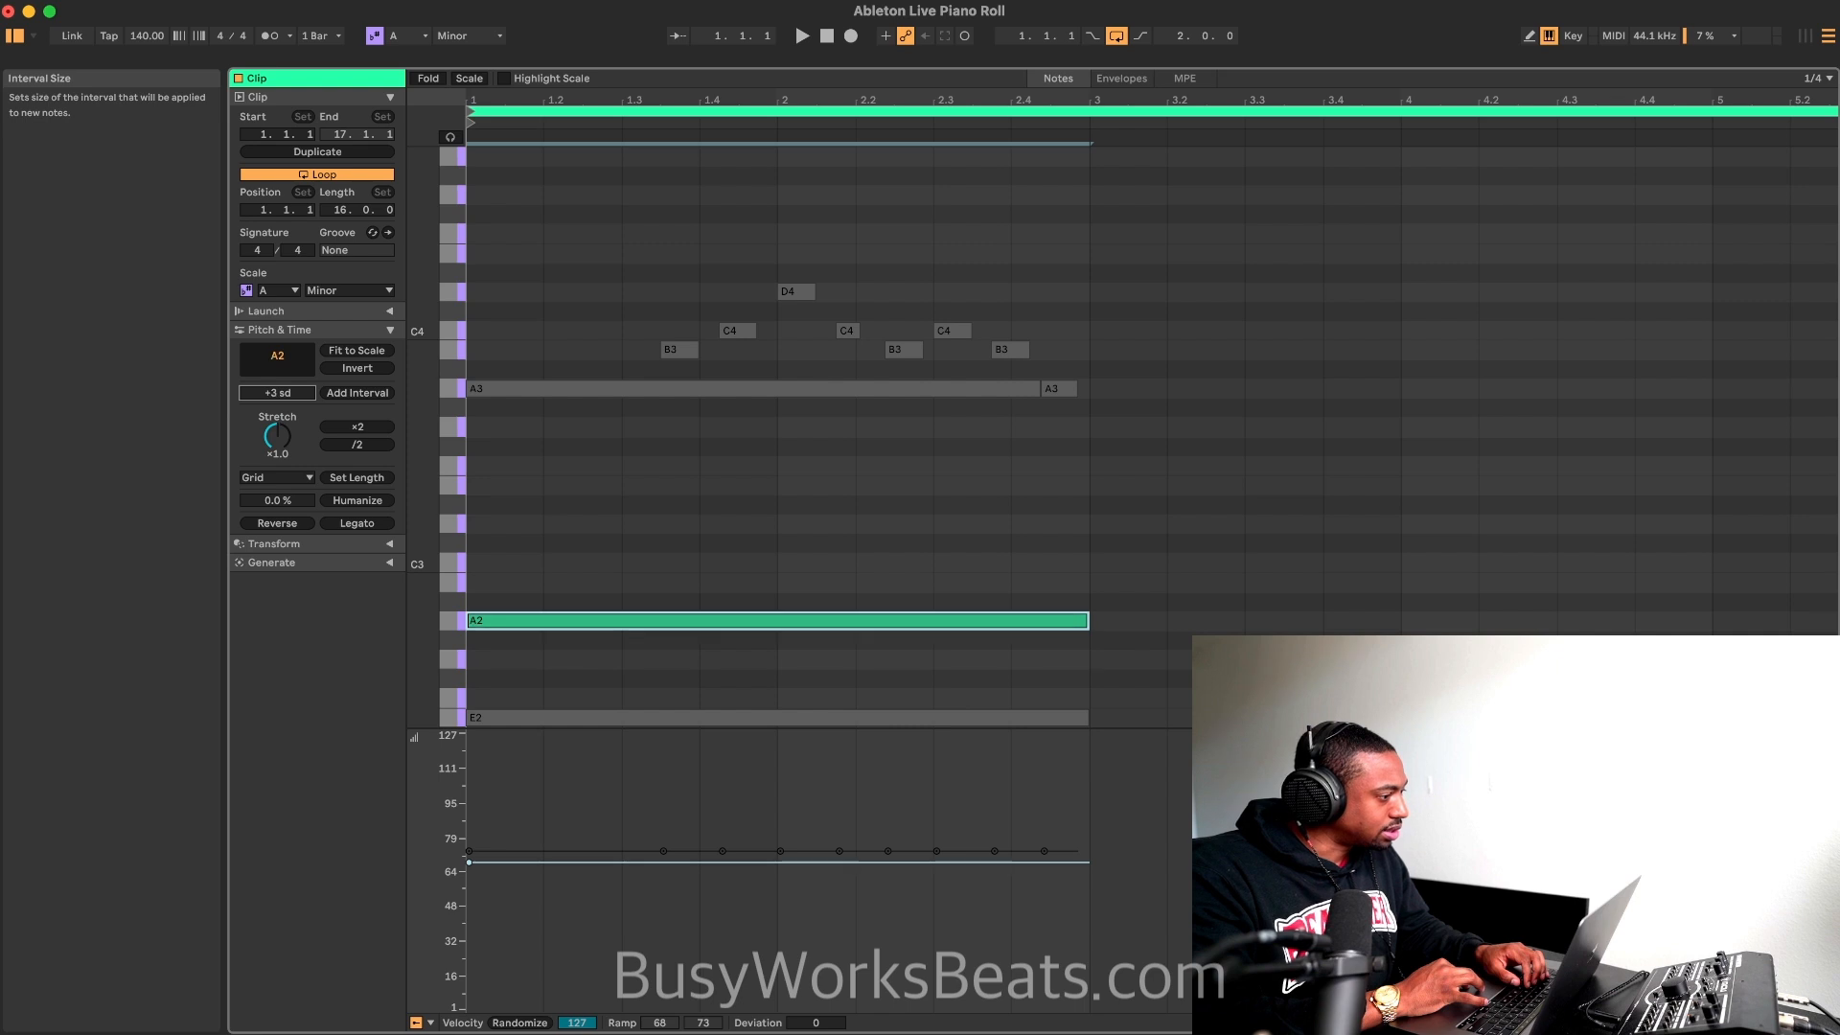
{"action": "left_click", "coordinate": [362, 401]}
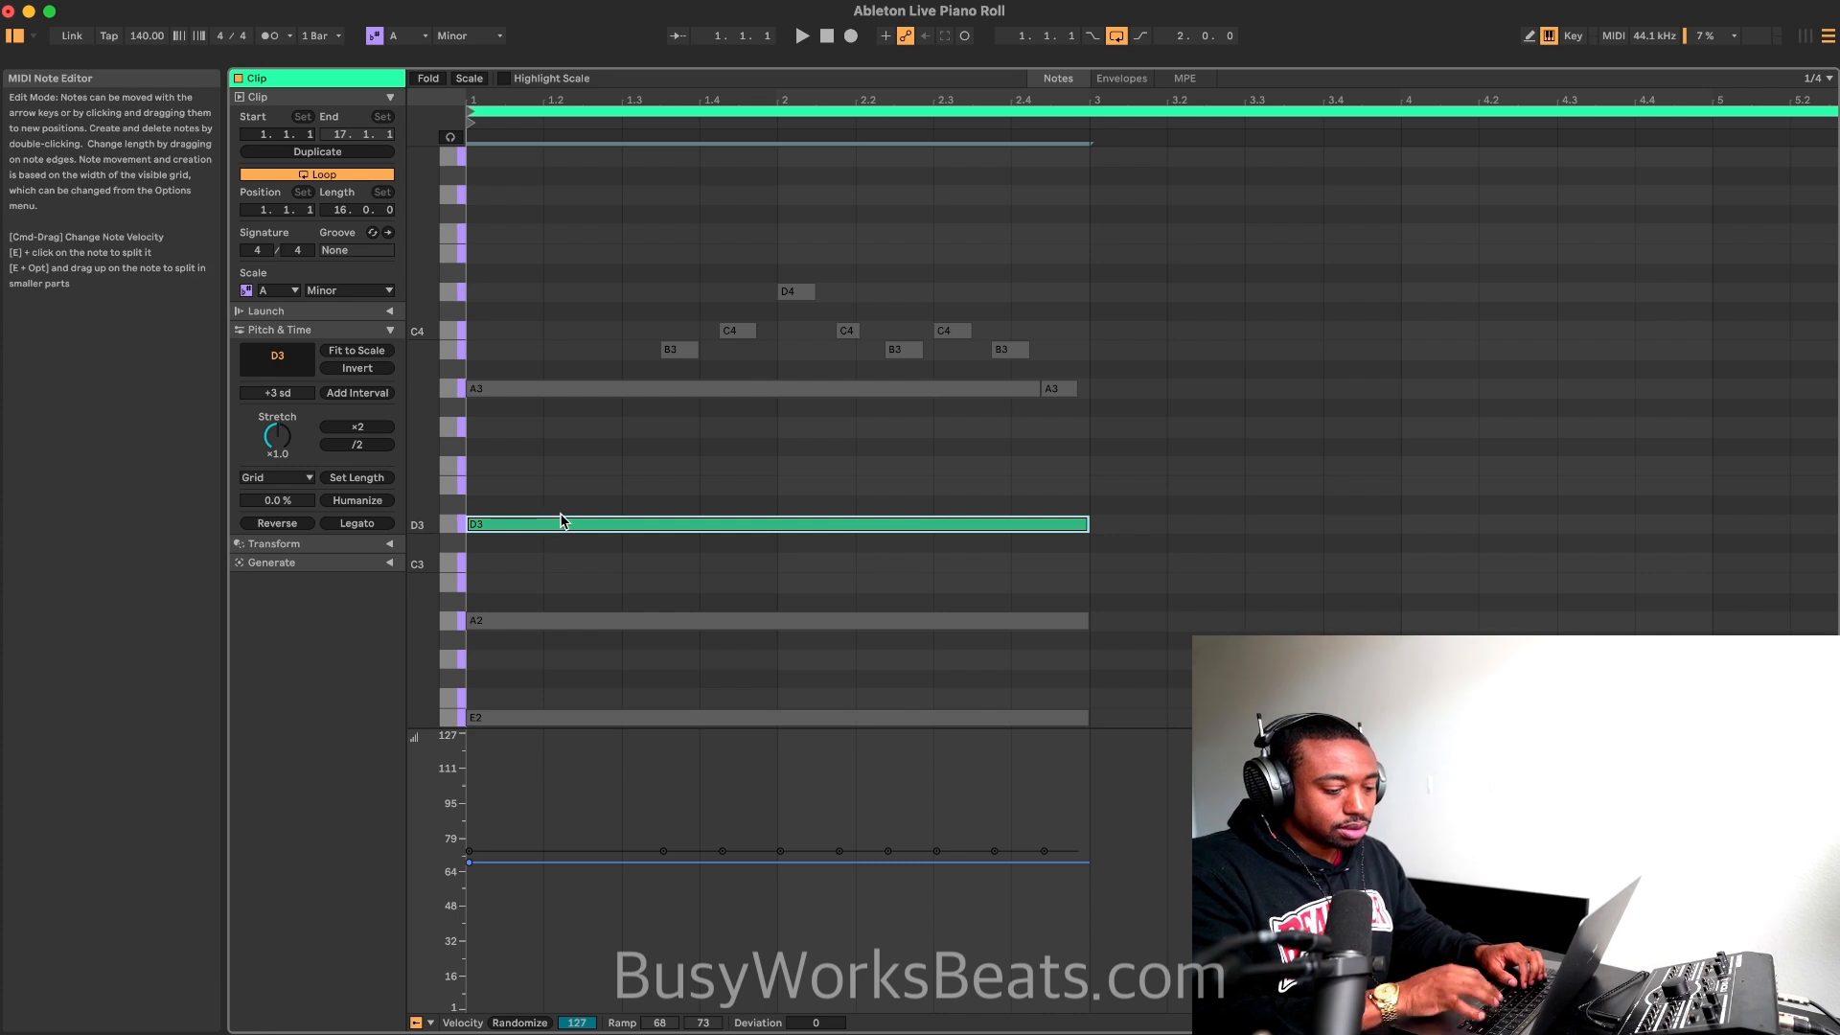
{"action": "key", "text": "Delete"}
Step: Play the whole pattern and reset the interval size to 0 scale degrees
{"action": "key", "text": "super+a"}
{"action": "key", "text": "space"}
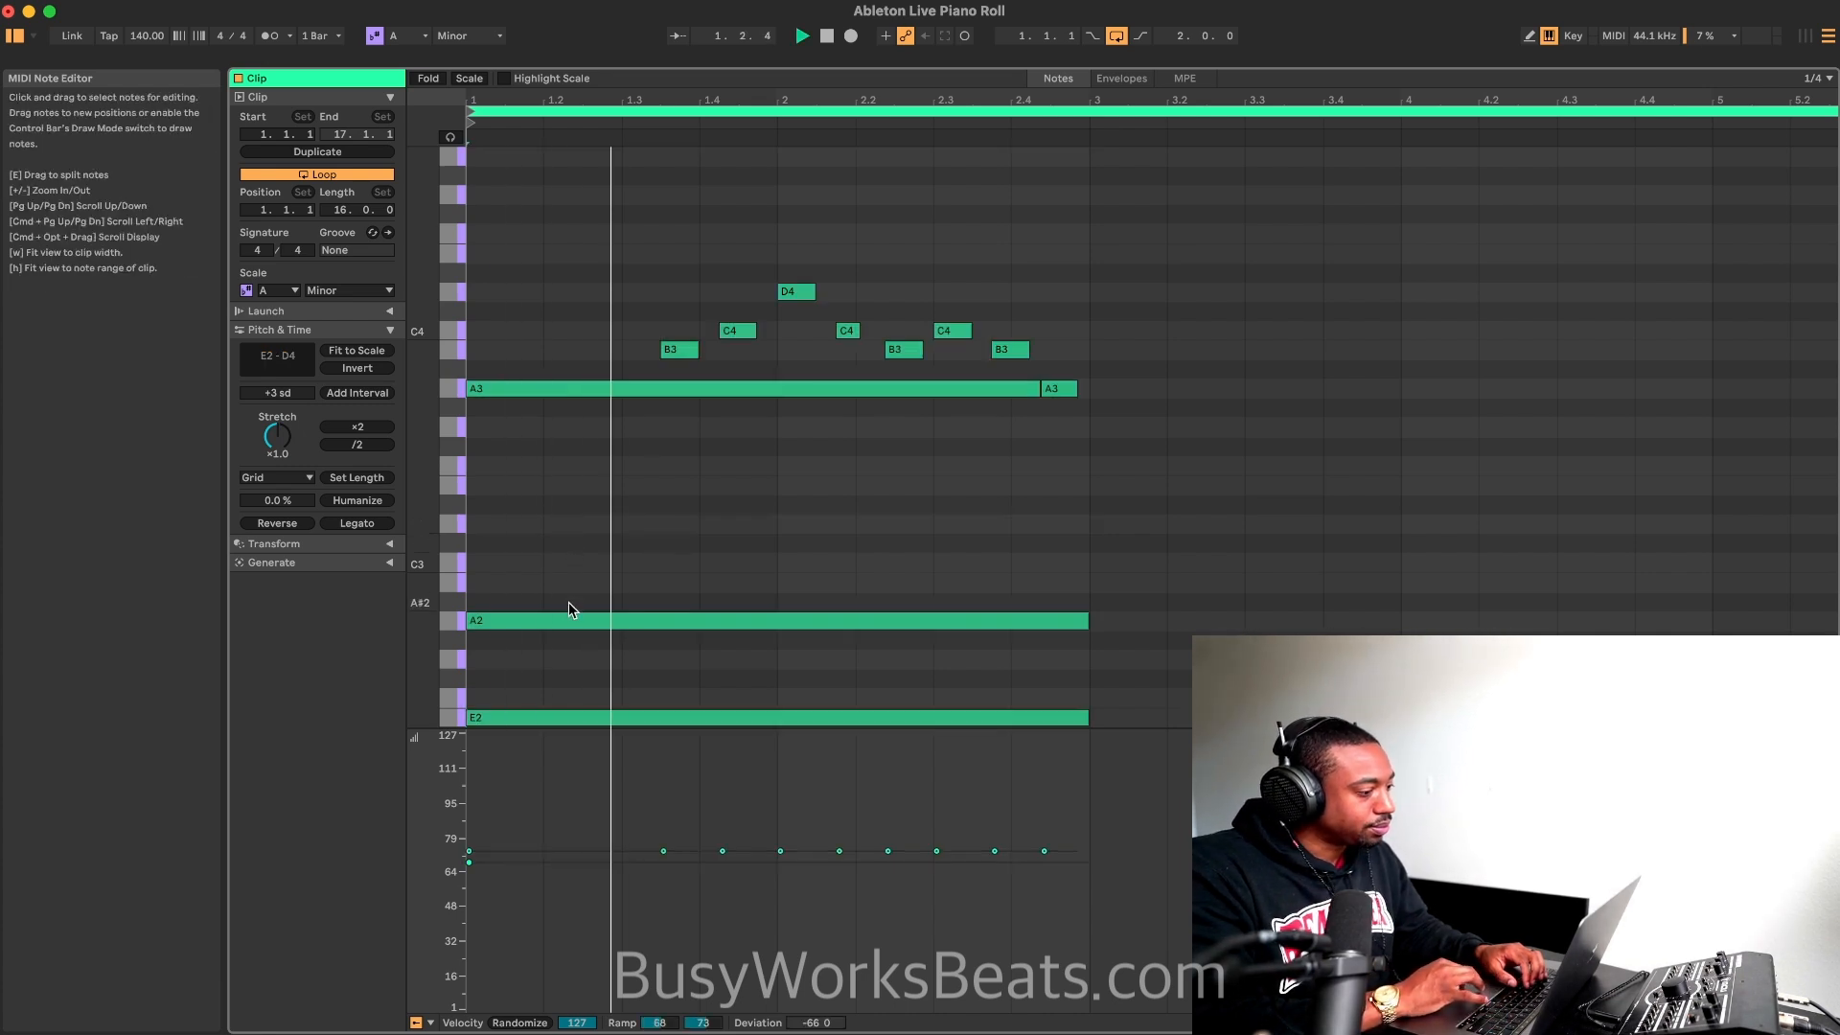
{"action": "left_click", "coordinate": [278, 394]}
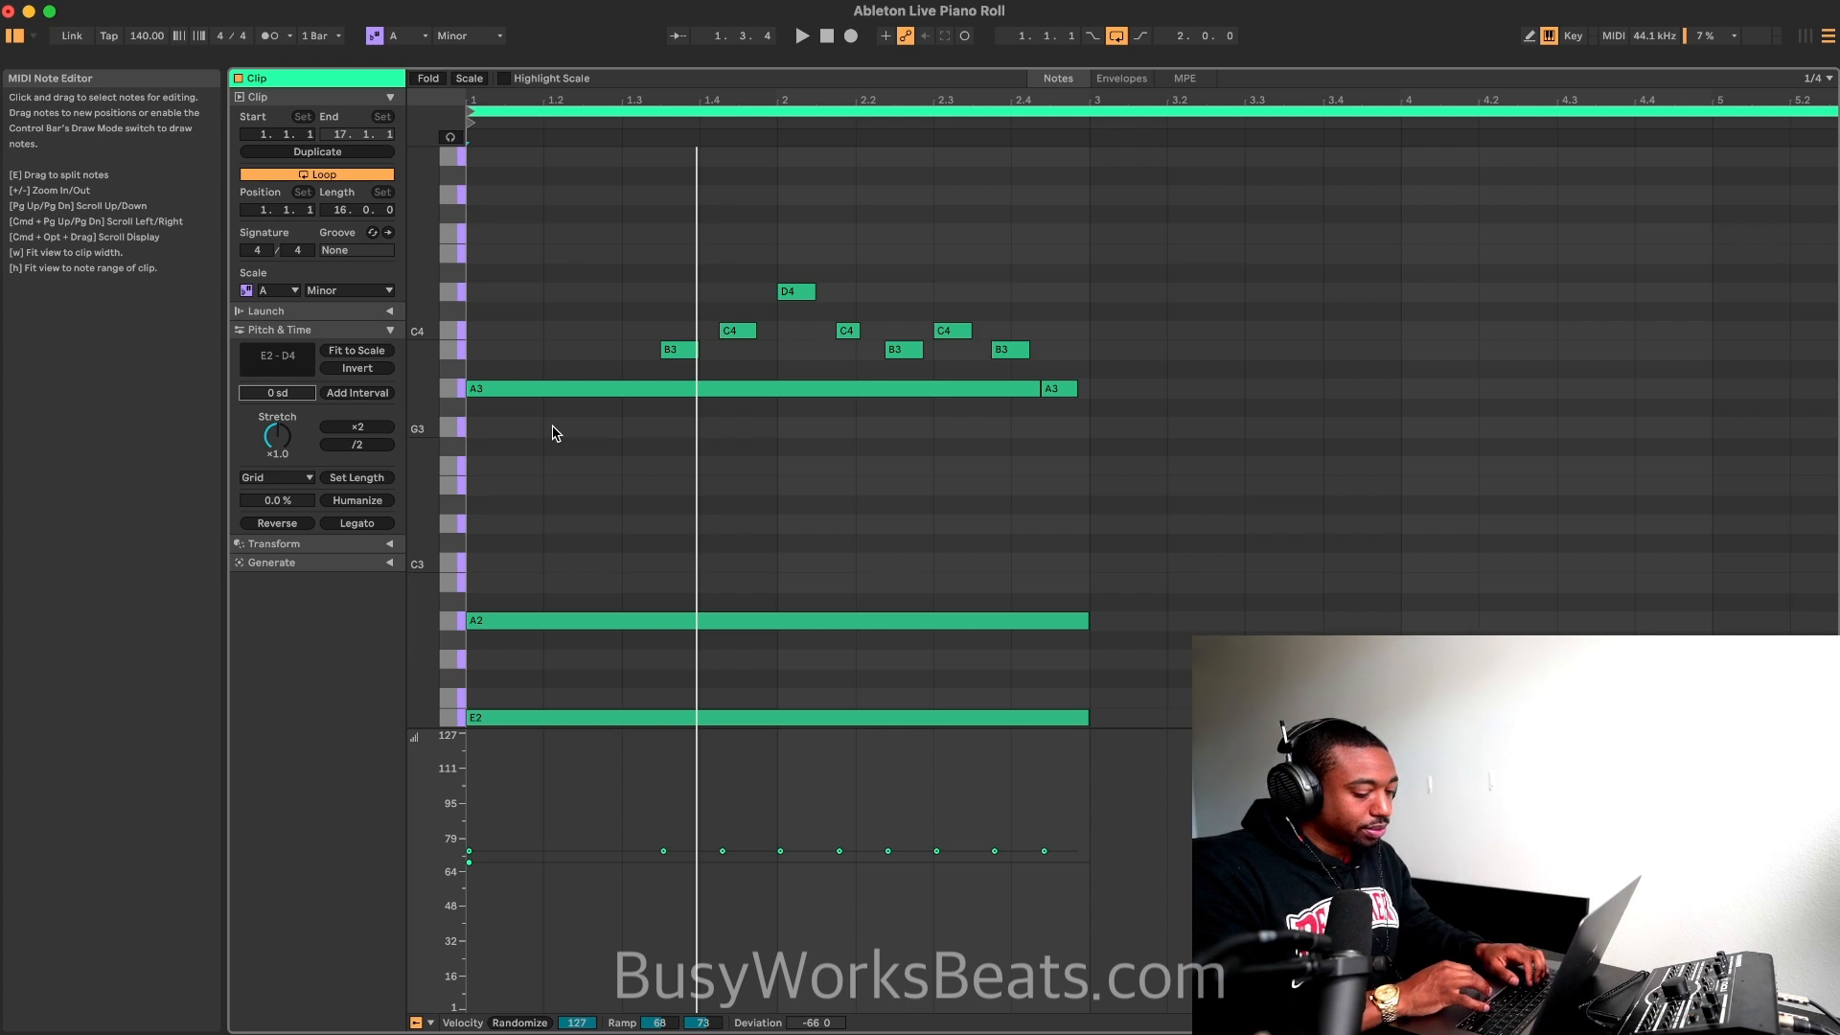
{"action": "left_click", "coordinate": [802, 36]}
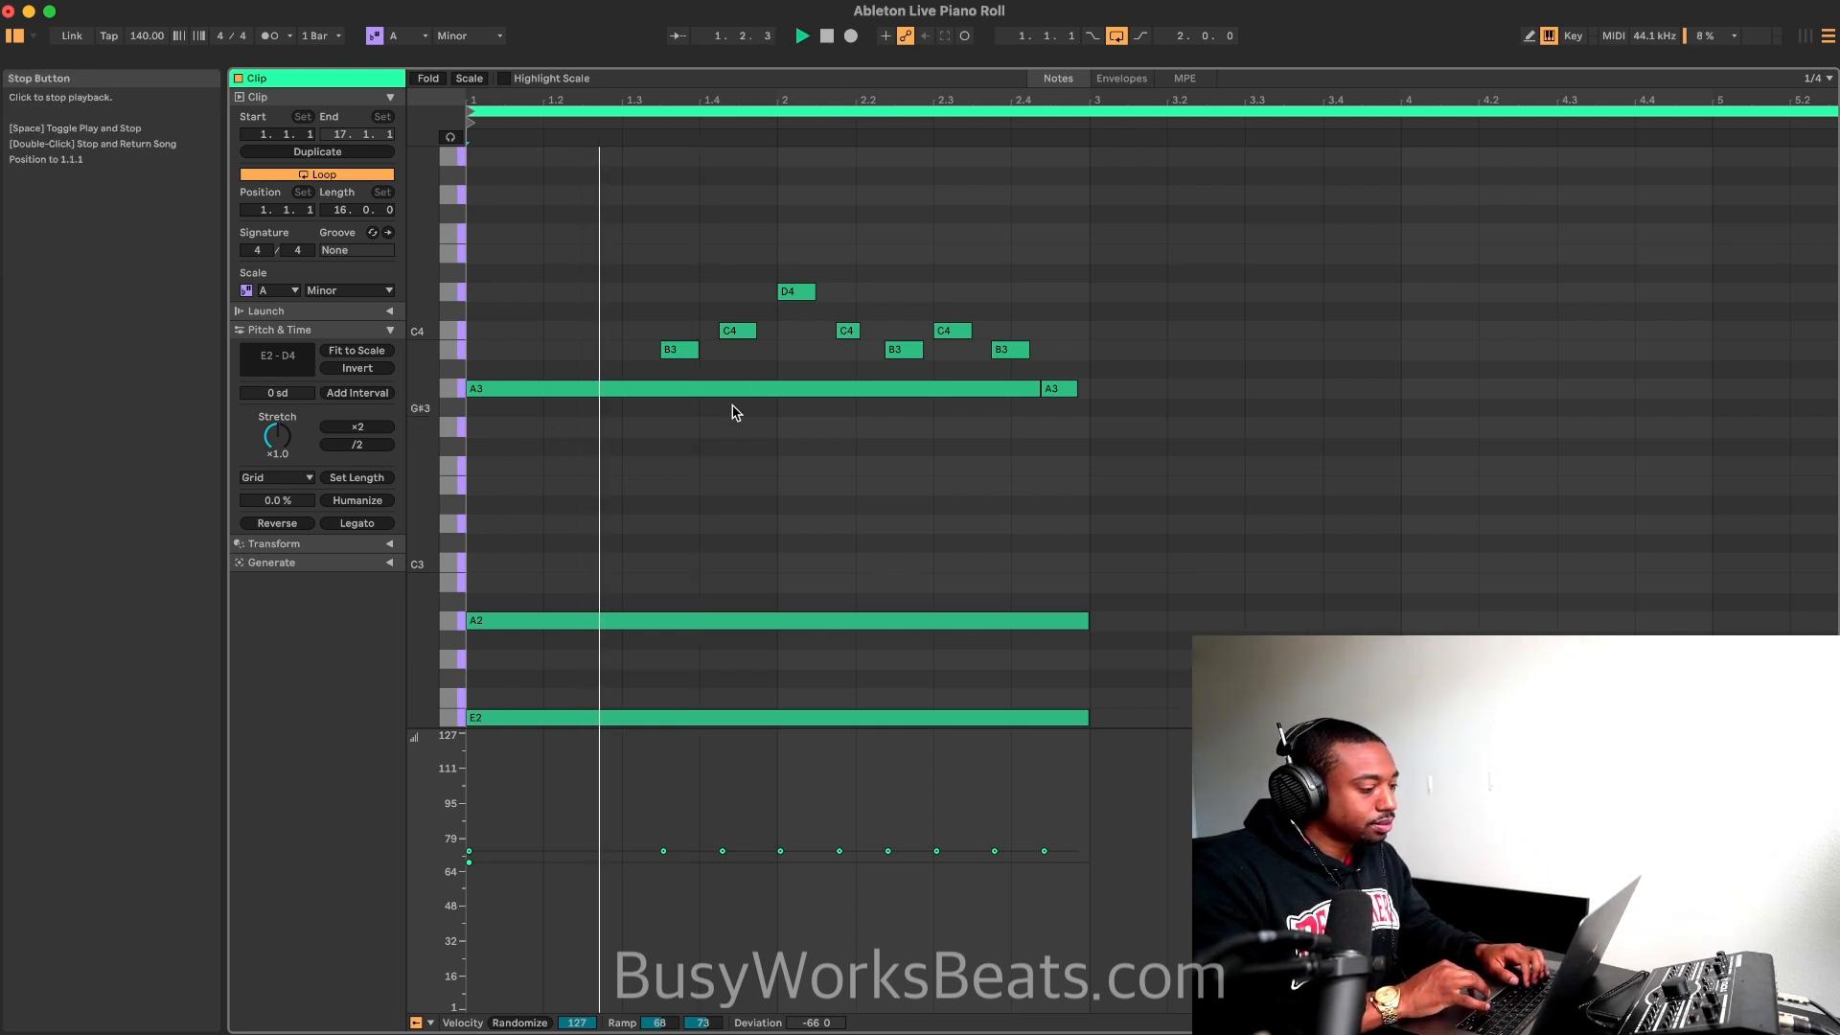
{"action": "left_click", "coordinate": [623, 620]}
{"action": "key", "text": "space"}
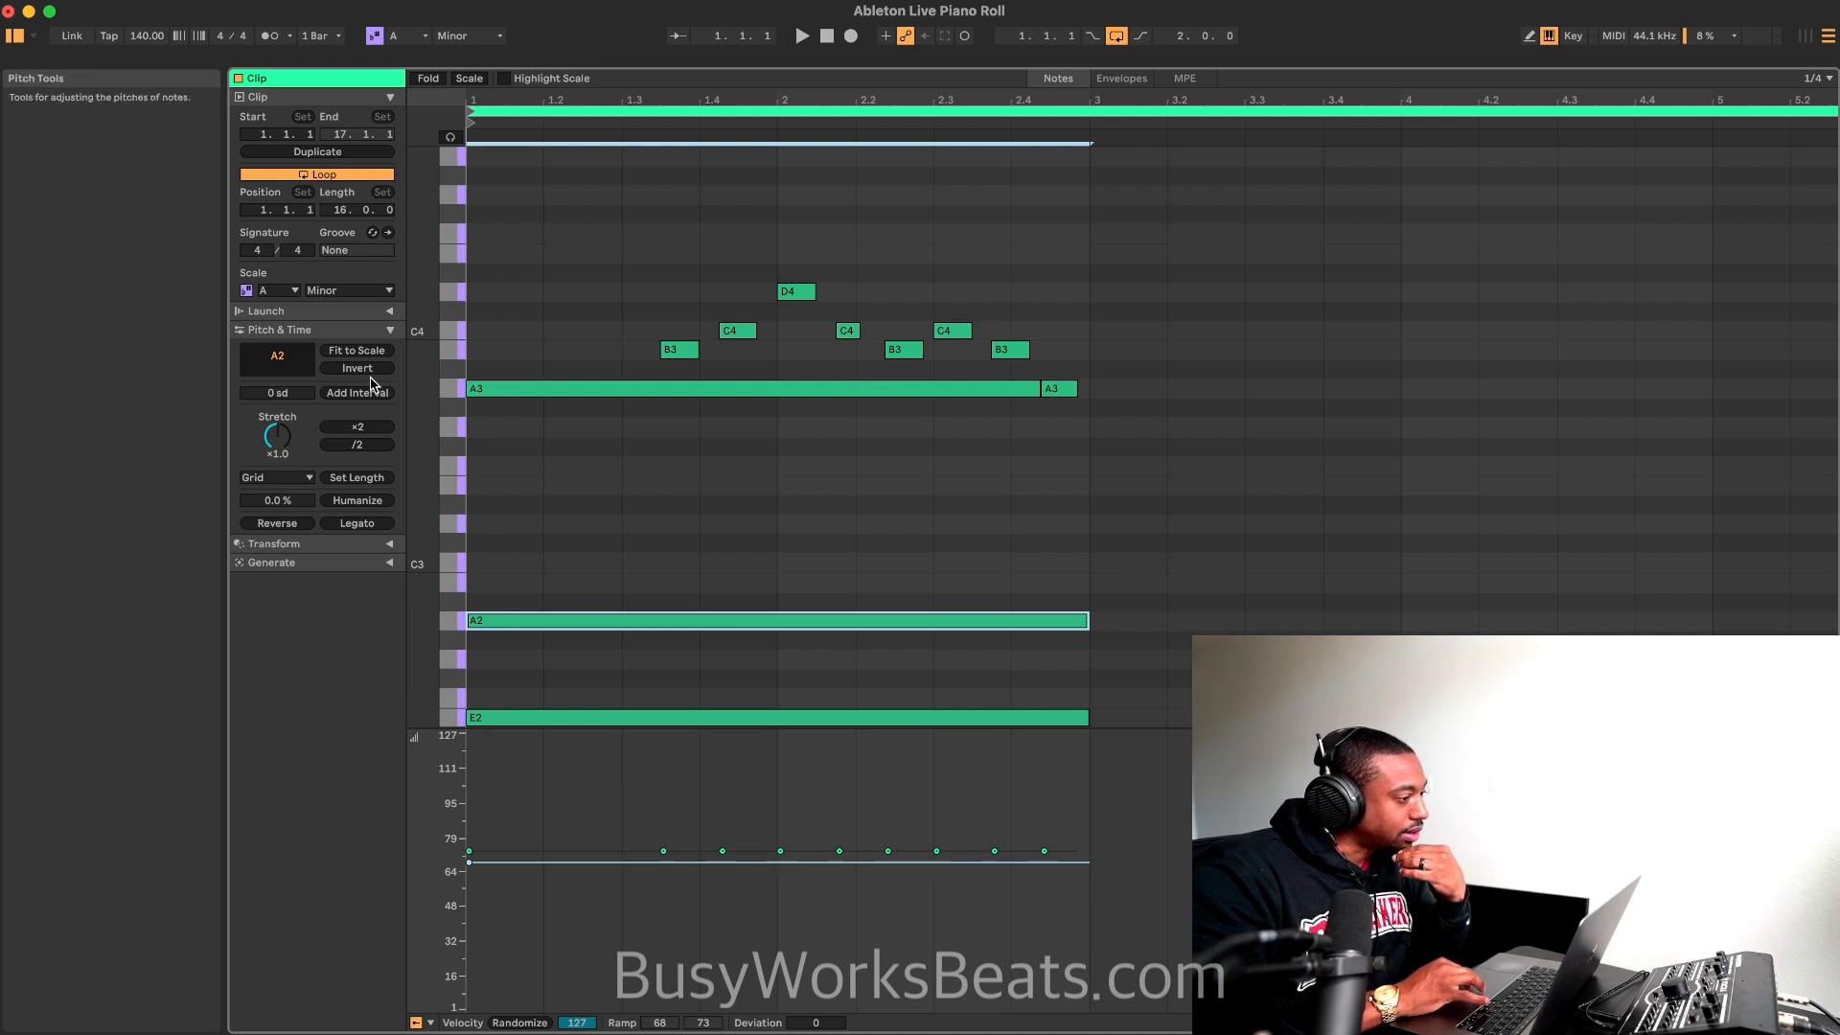
Step: Apply the Strum transformation to the sustained E2 and A2 notes with the High position at 38%
{"action": "left_click", "coordinate": [388, 312]}
{"action": "left_click", "coordinate": [388, 312]}
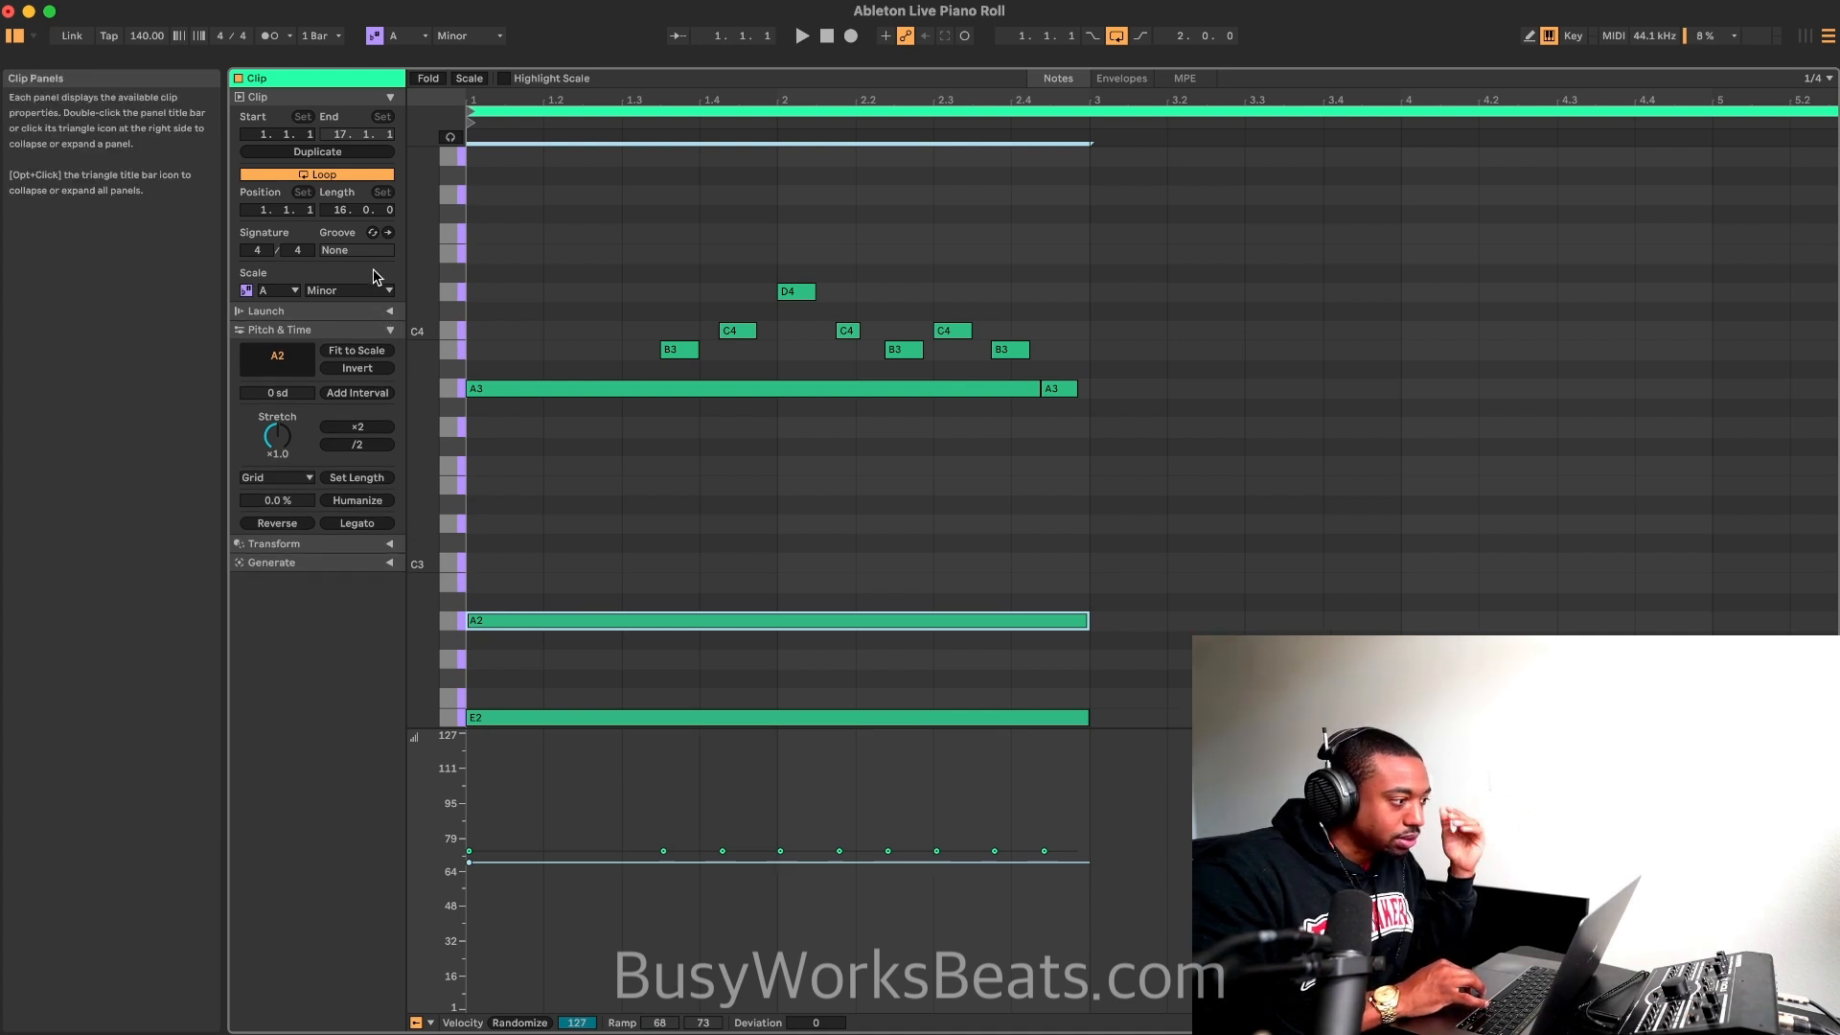
{"action": "left_click", "coordinate": [388, 544]}
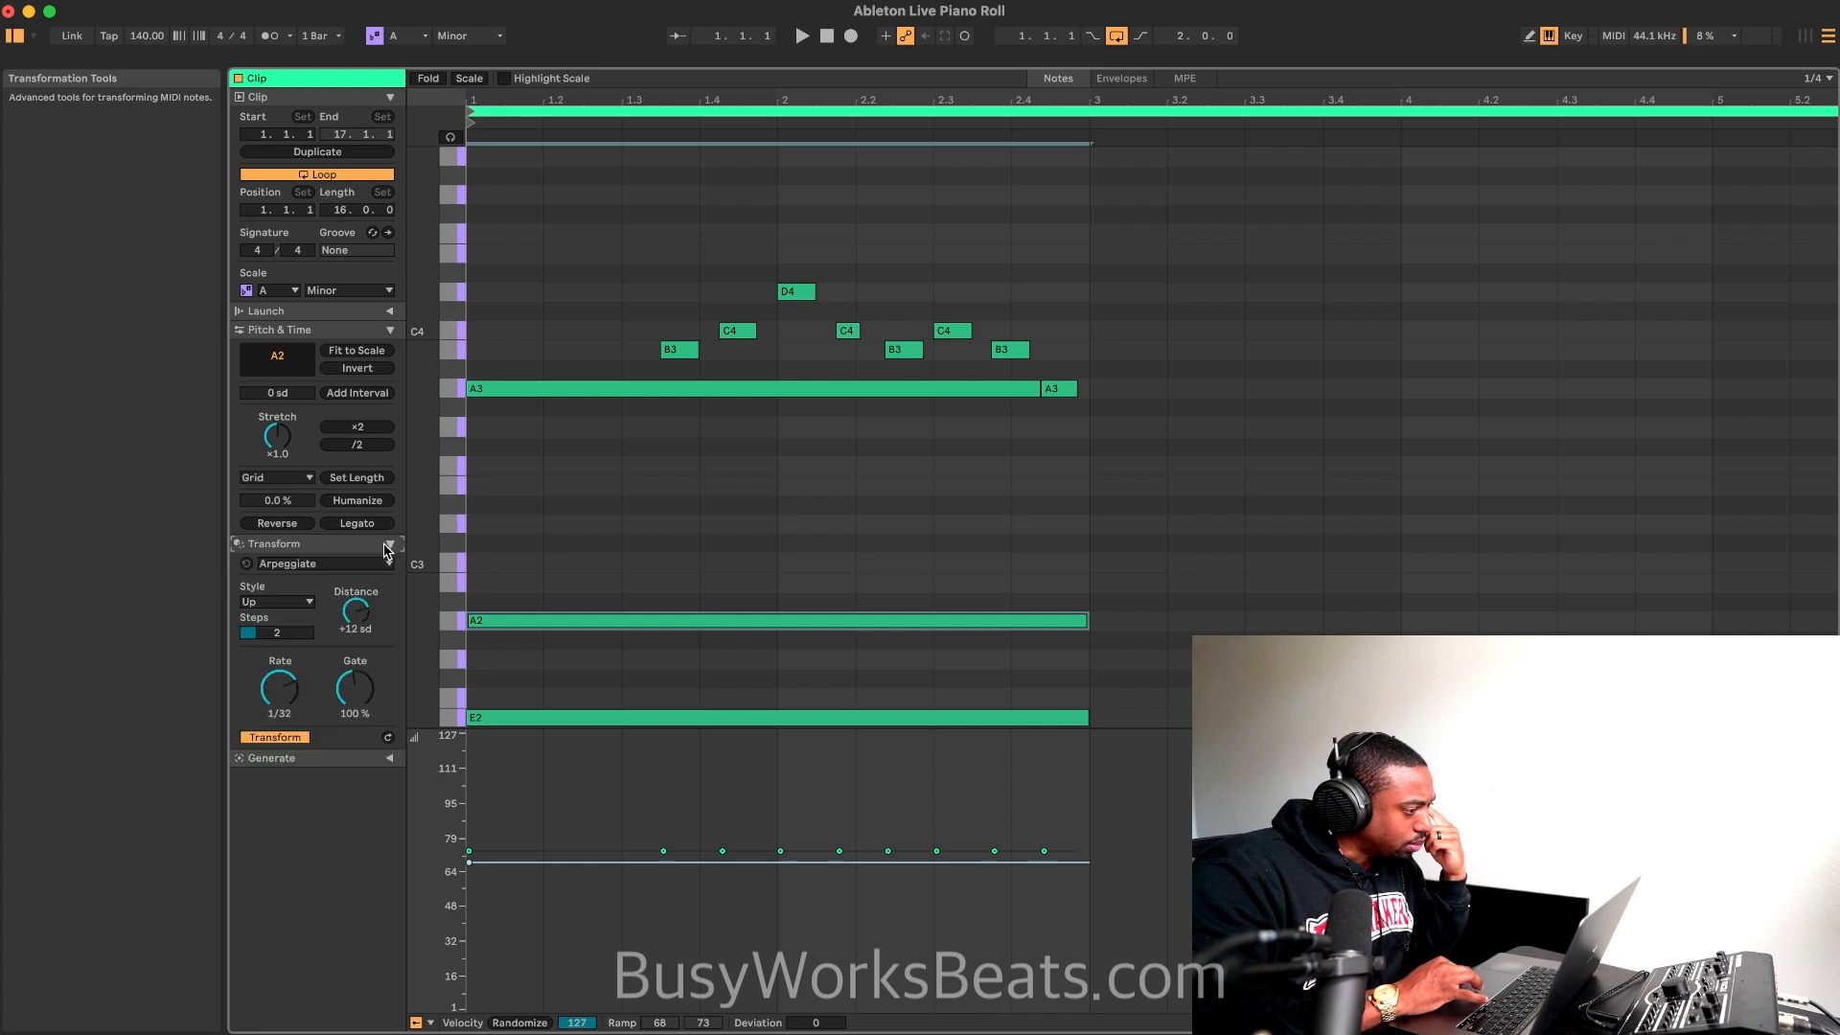
{"action": "left_click", "coordinate": [369, 565]}
{"action": "left_click", "coordinate": [367, 594]}
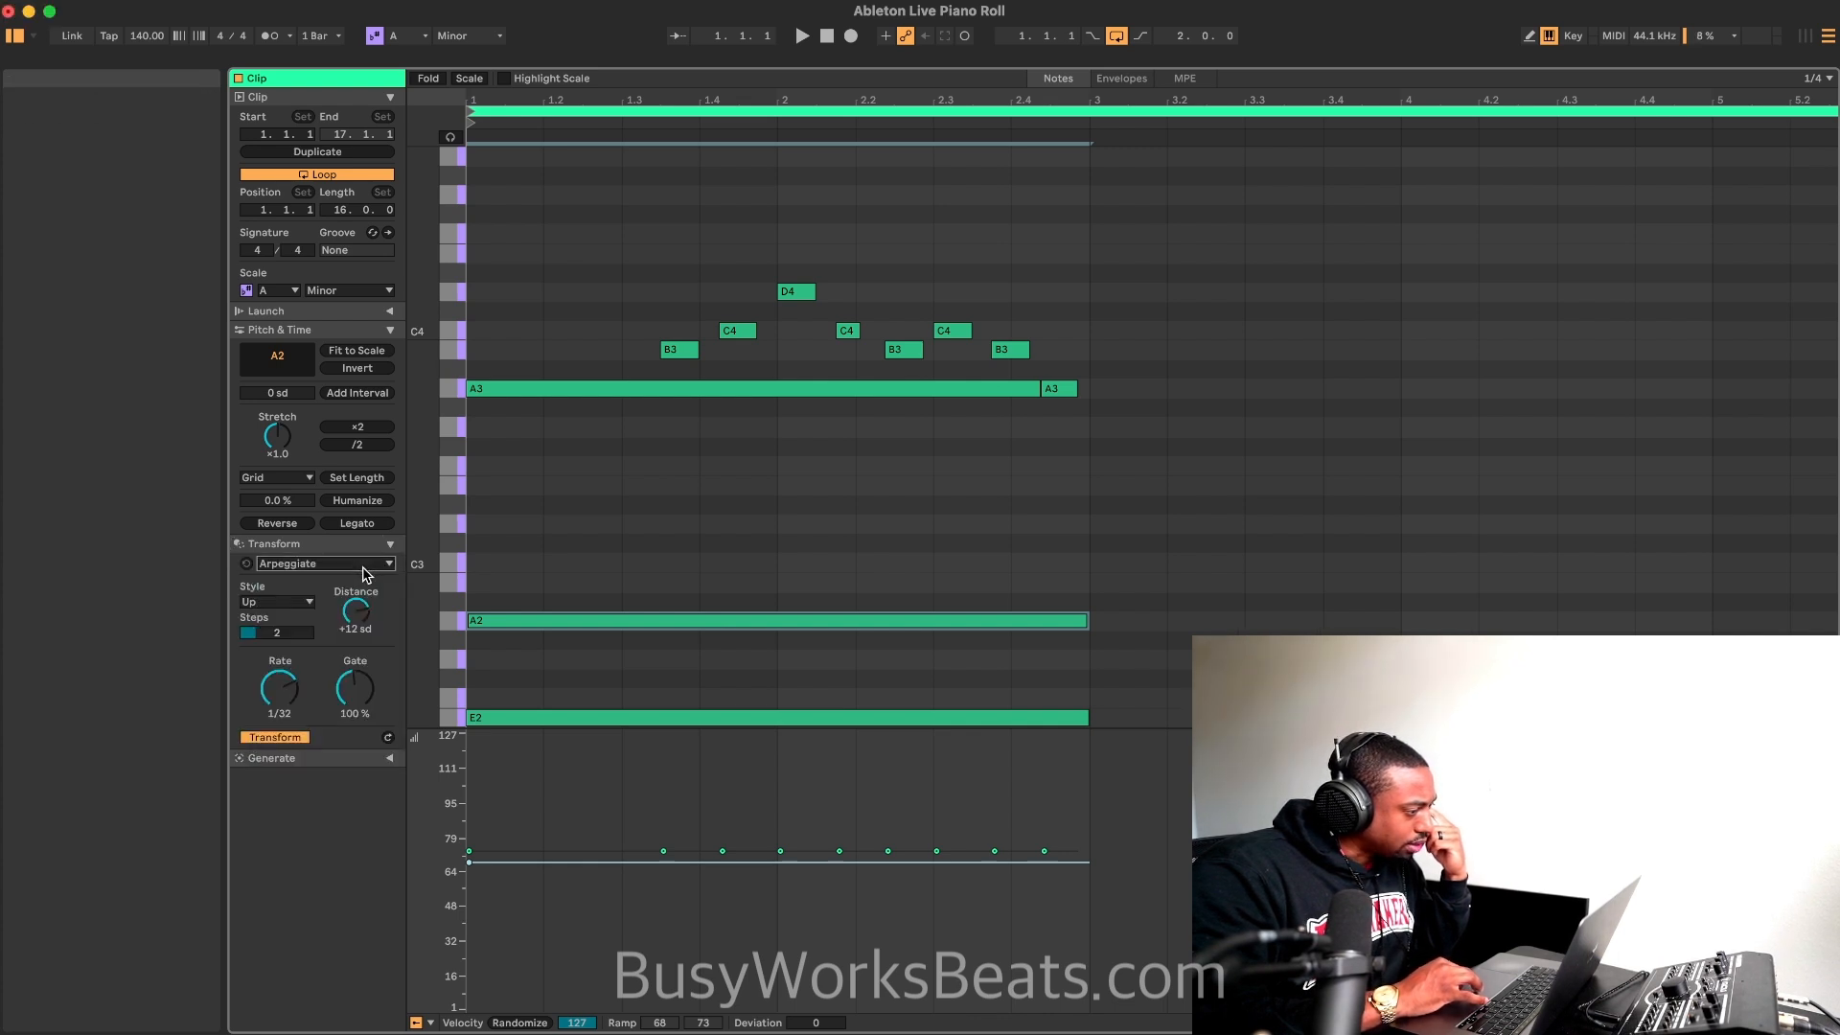
{"action": "left_click_drag", "start_coordinate": [710, 574], "coordinate": [563, 731]}
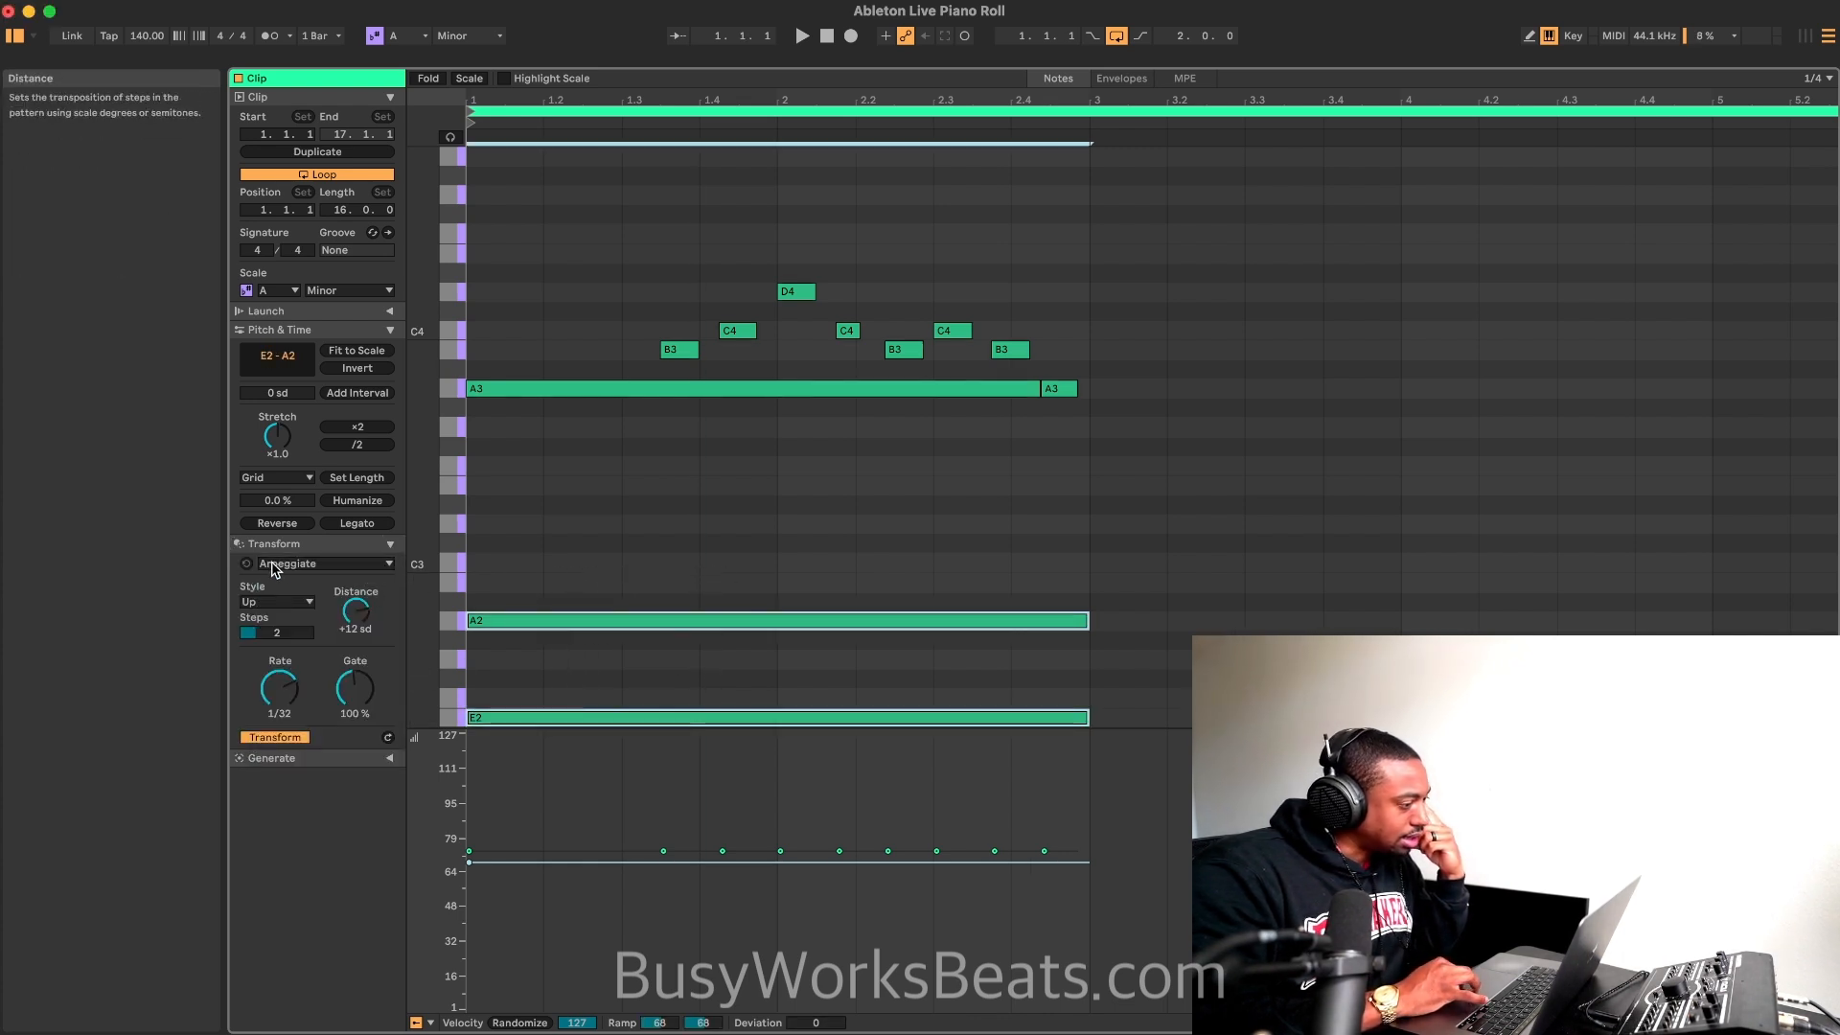
{"action": "left_click", "coordinate": [386, 564]}
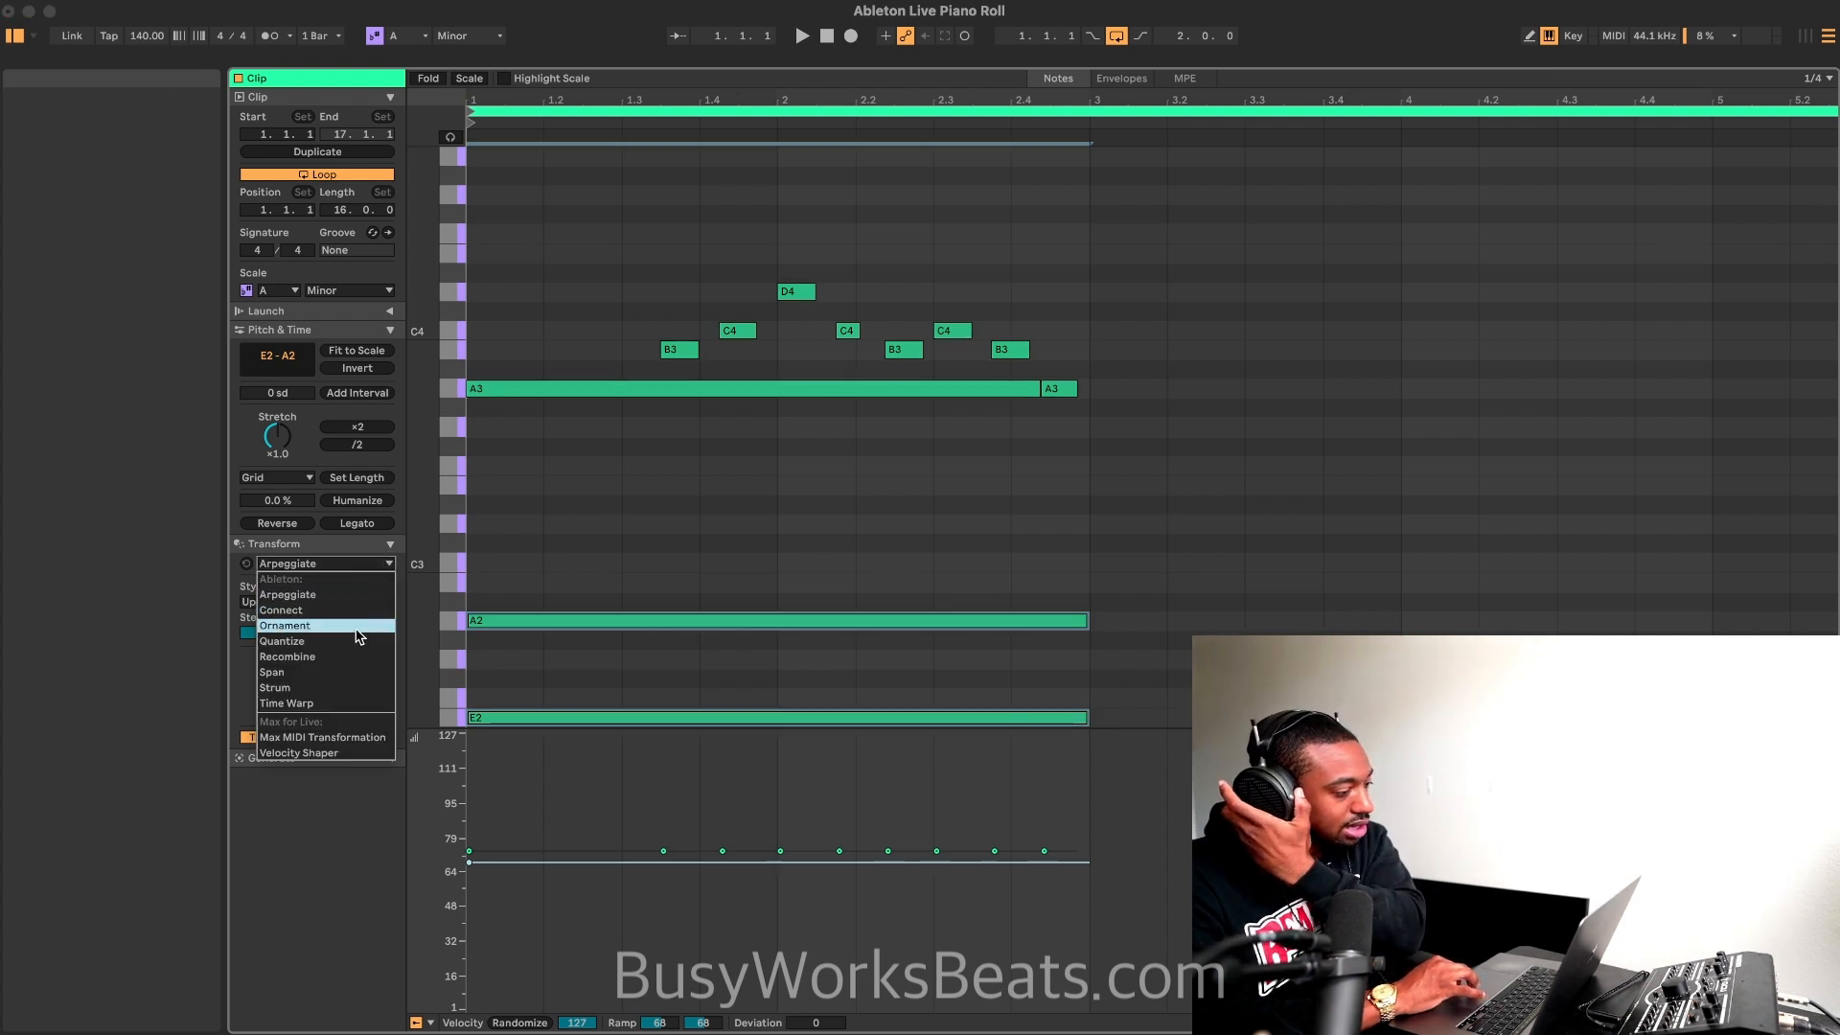
{"action": "left_click", "coordinate": [335, 688]}
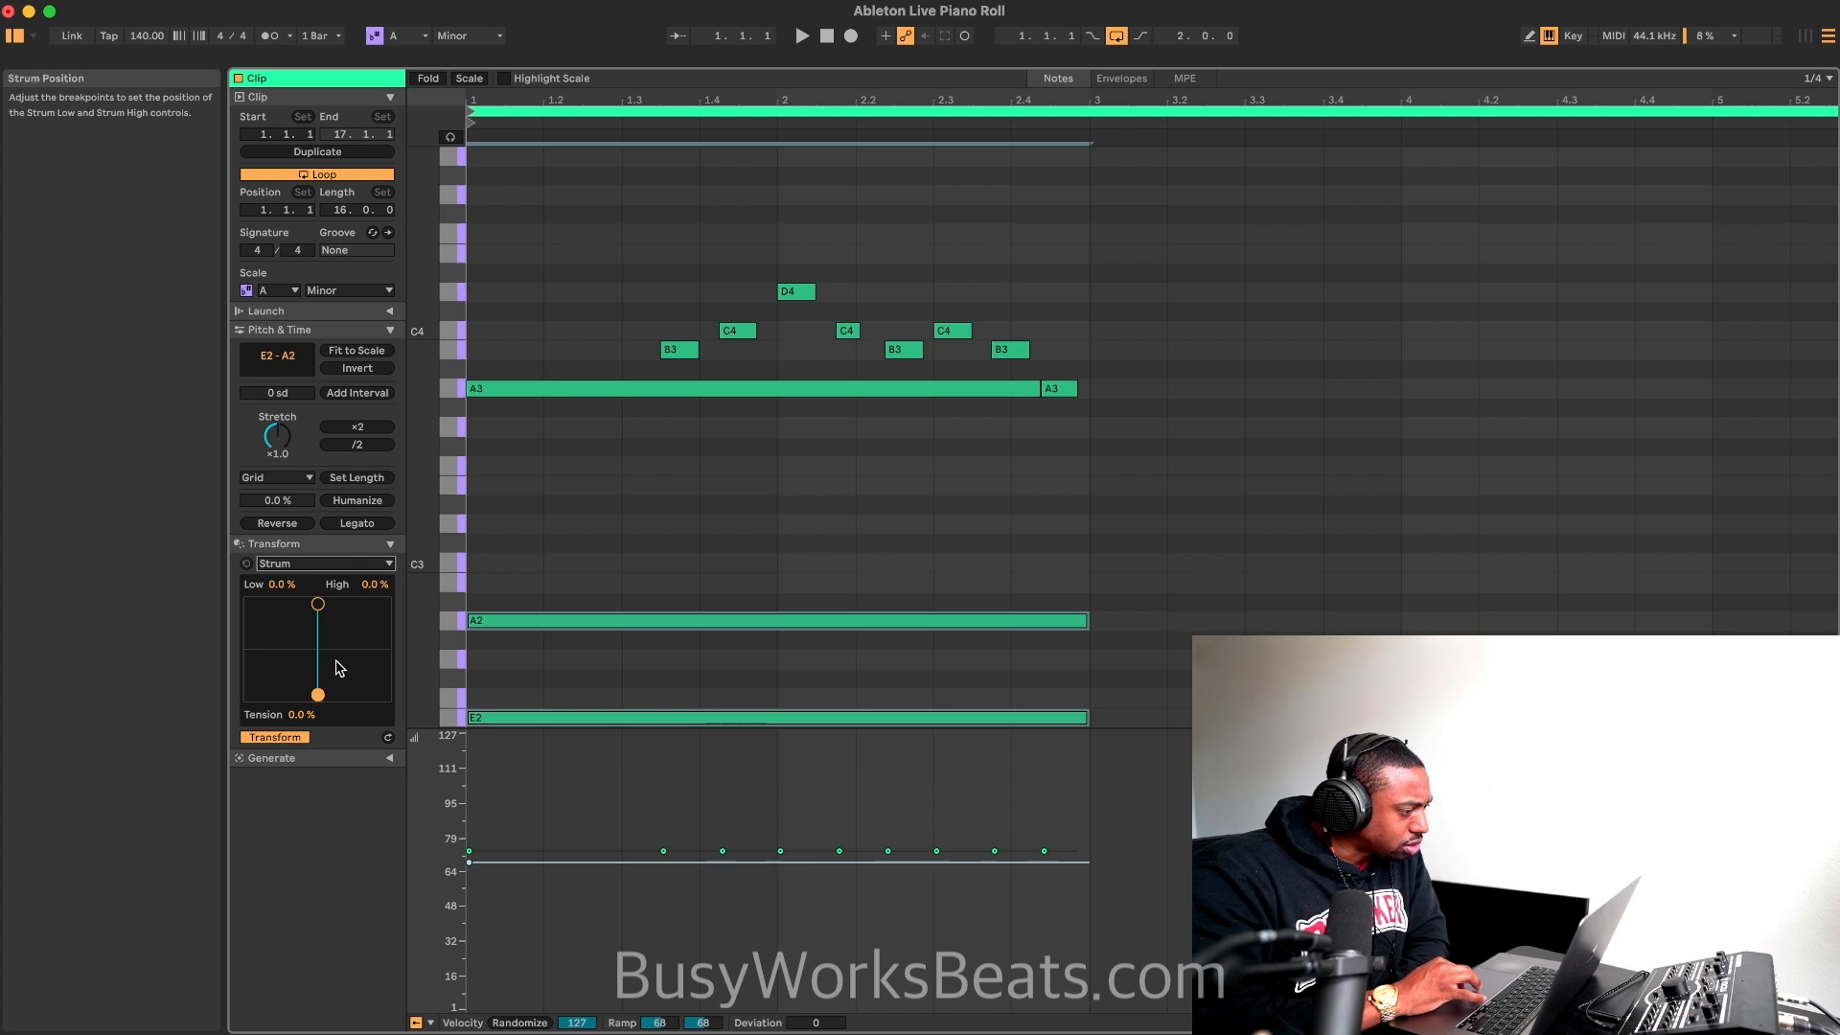
{"action": "left_click_drag", "start_coordinate": [318, 607], "coordinate": [330, 608]}
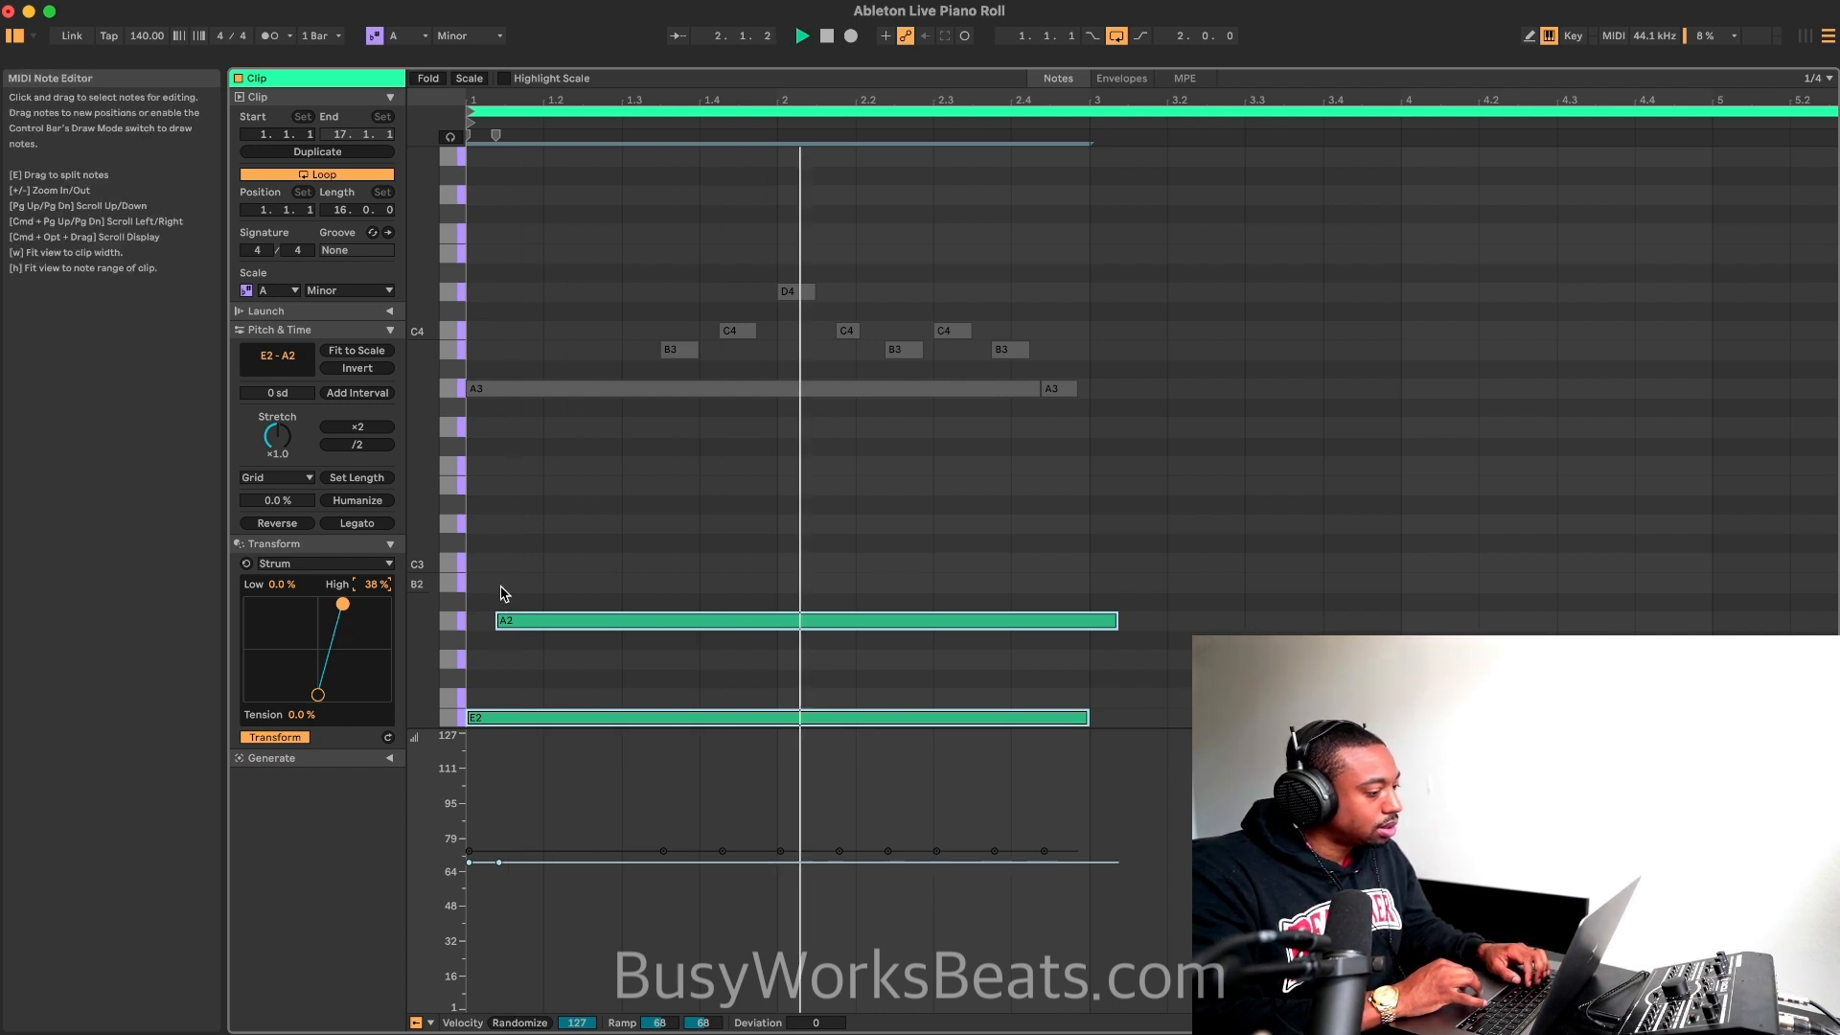
Step: Shorten the end of the strummed A2 note to line up with the end of E2 at bar 3
{"action": "key", "text": "super+a"}
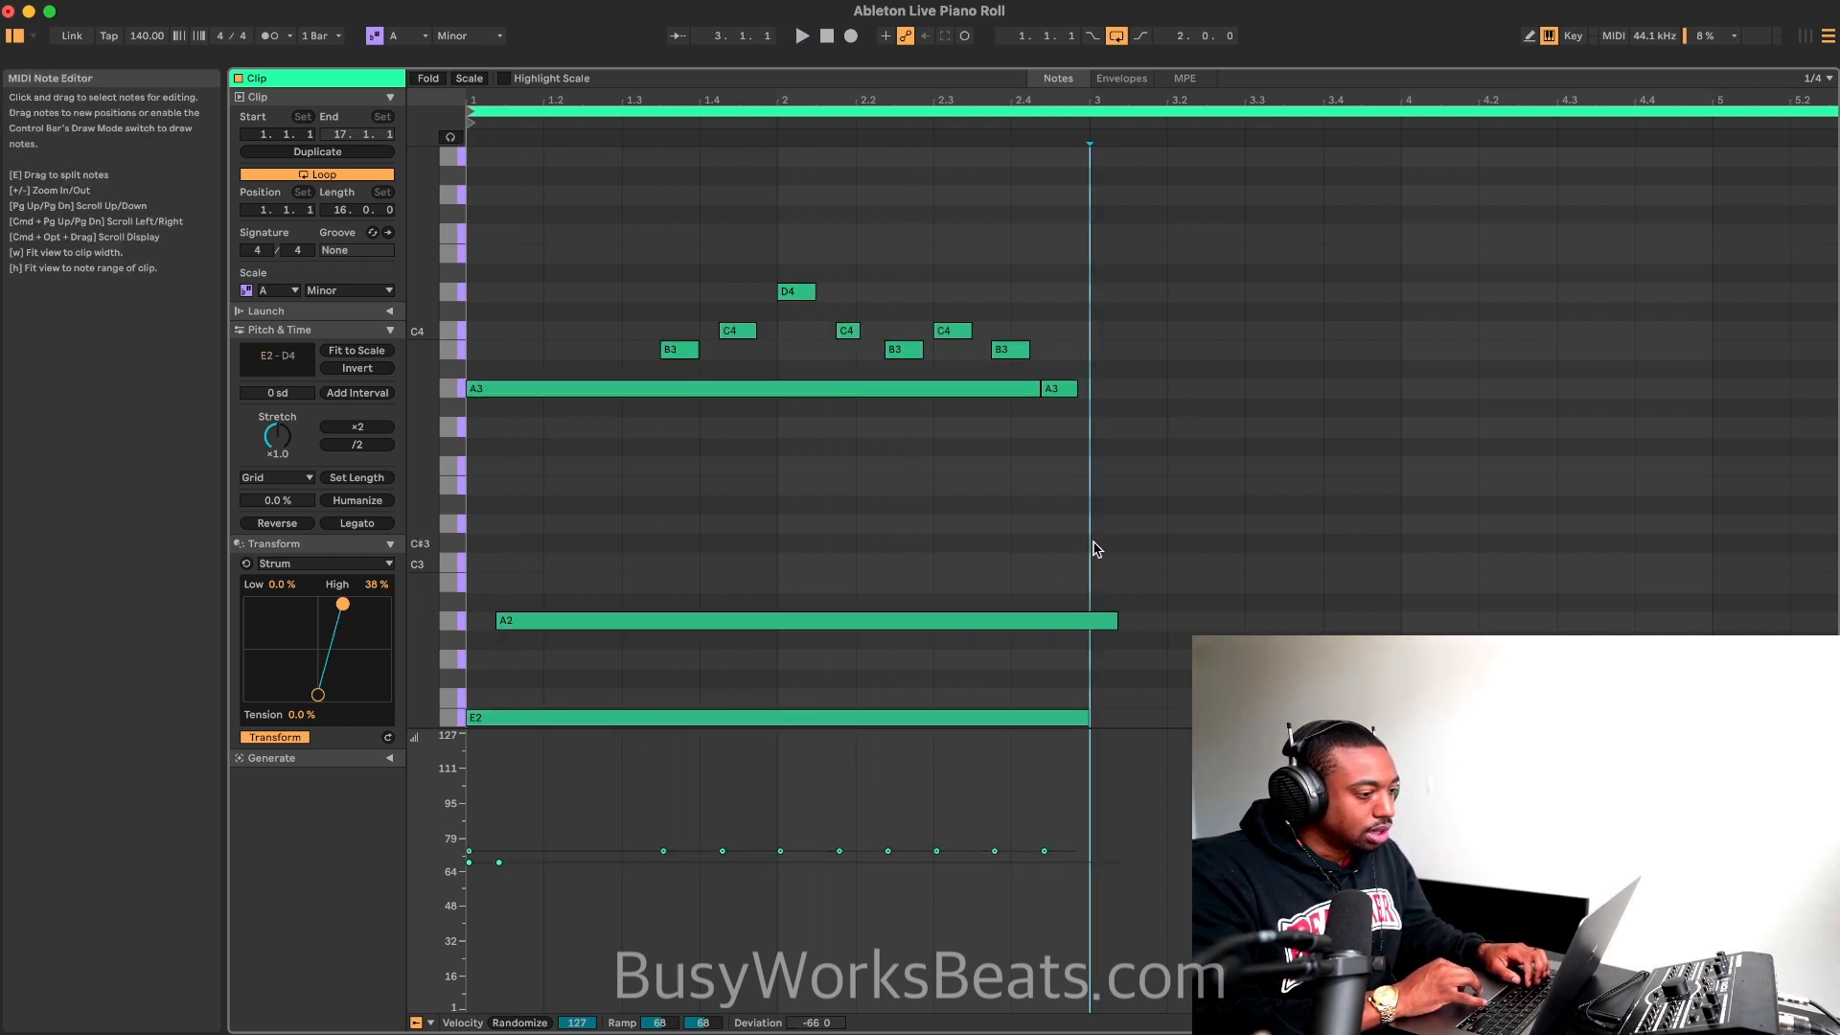
{"action": "left_click", "coordinate": [1102, 621]}
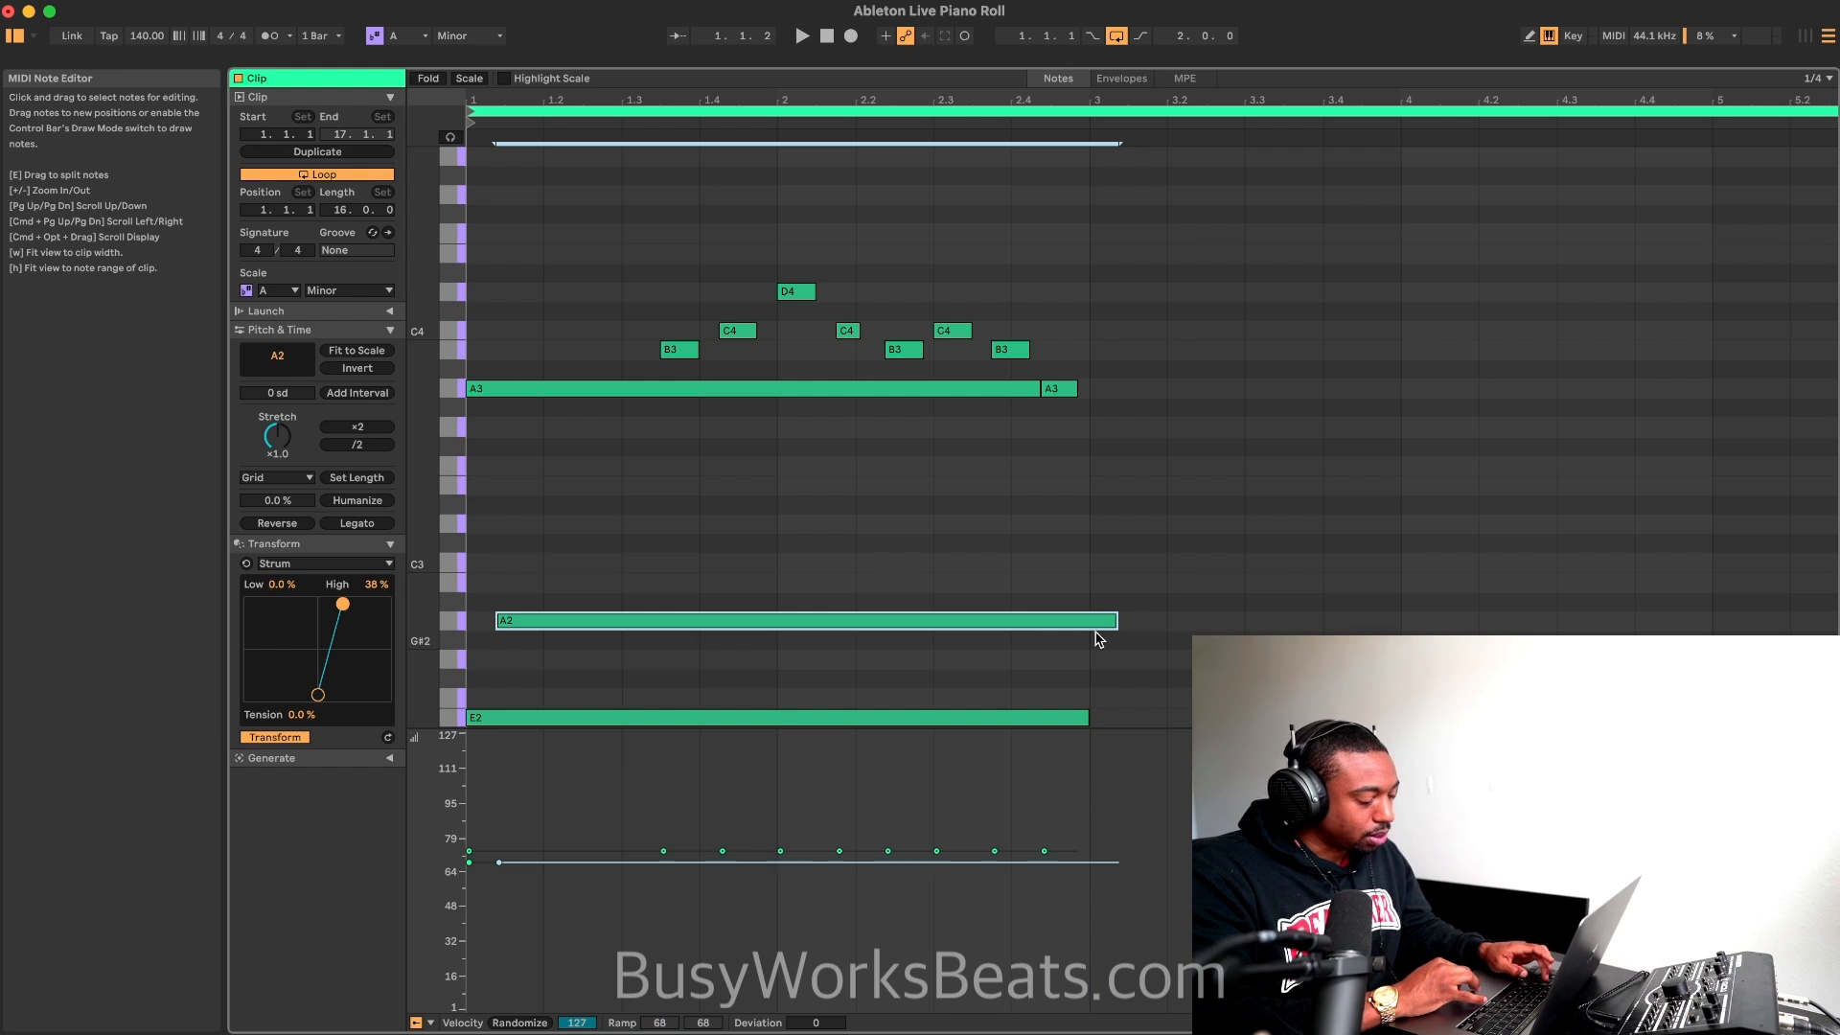
{"action": "right_click", "coordinate": [927, 233]}
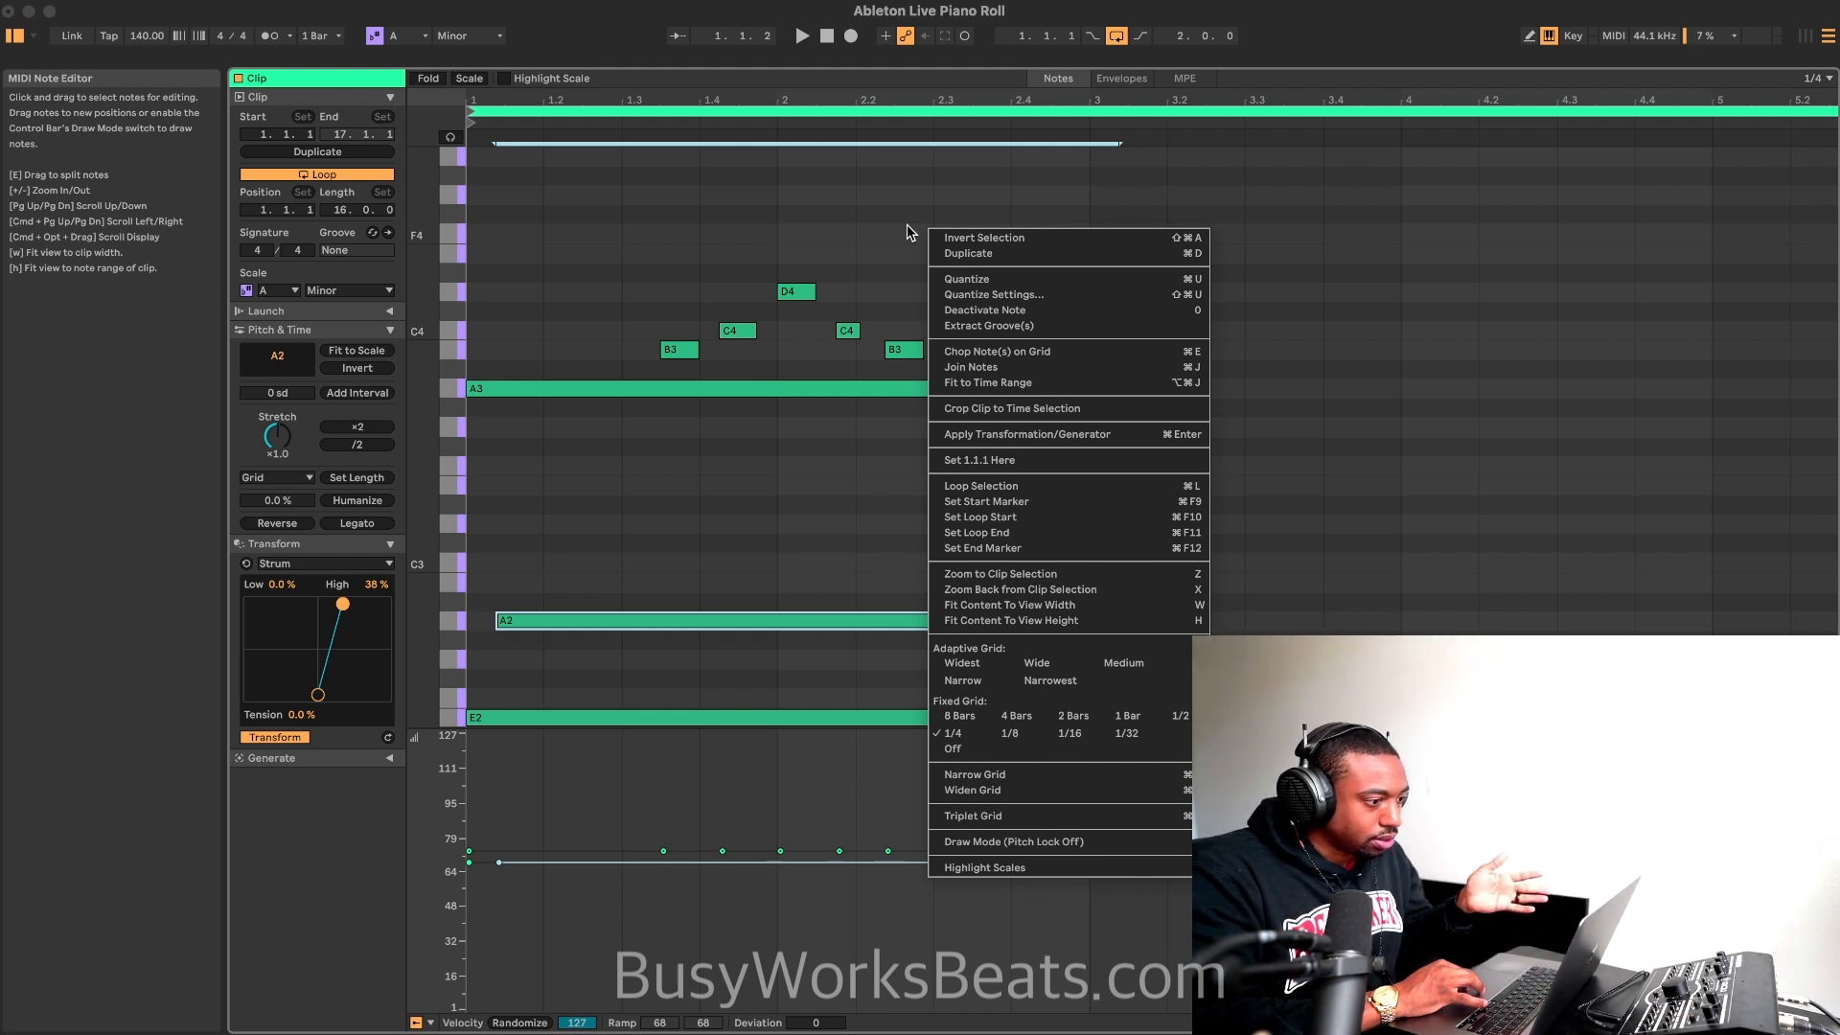
{"action": "left_click", "coordinate": [907, 231]}
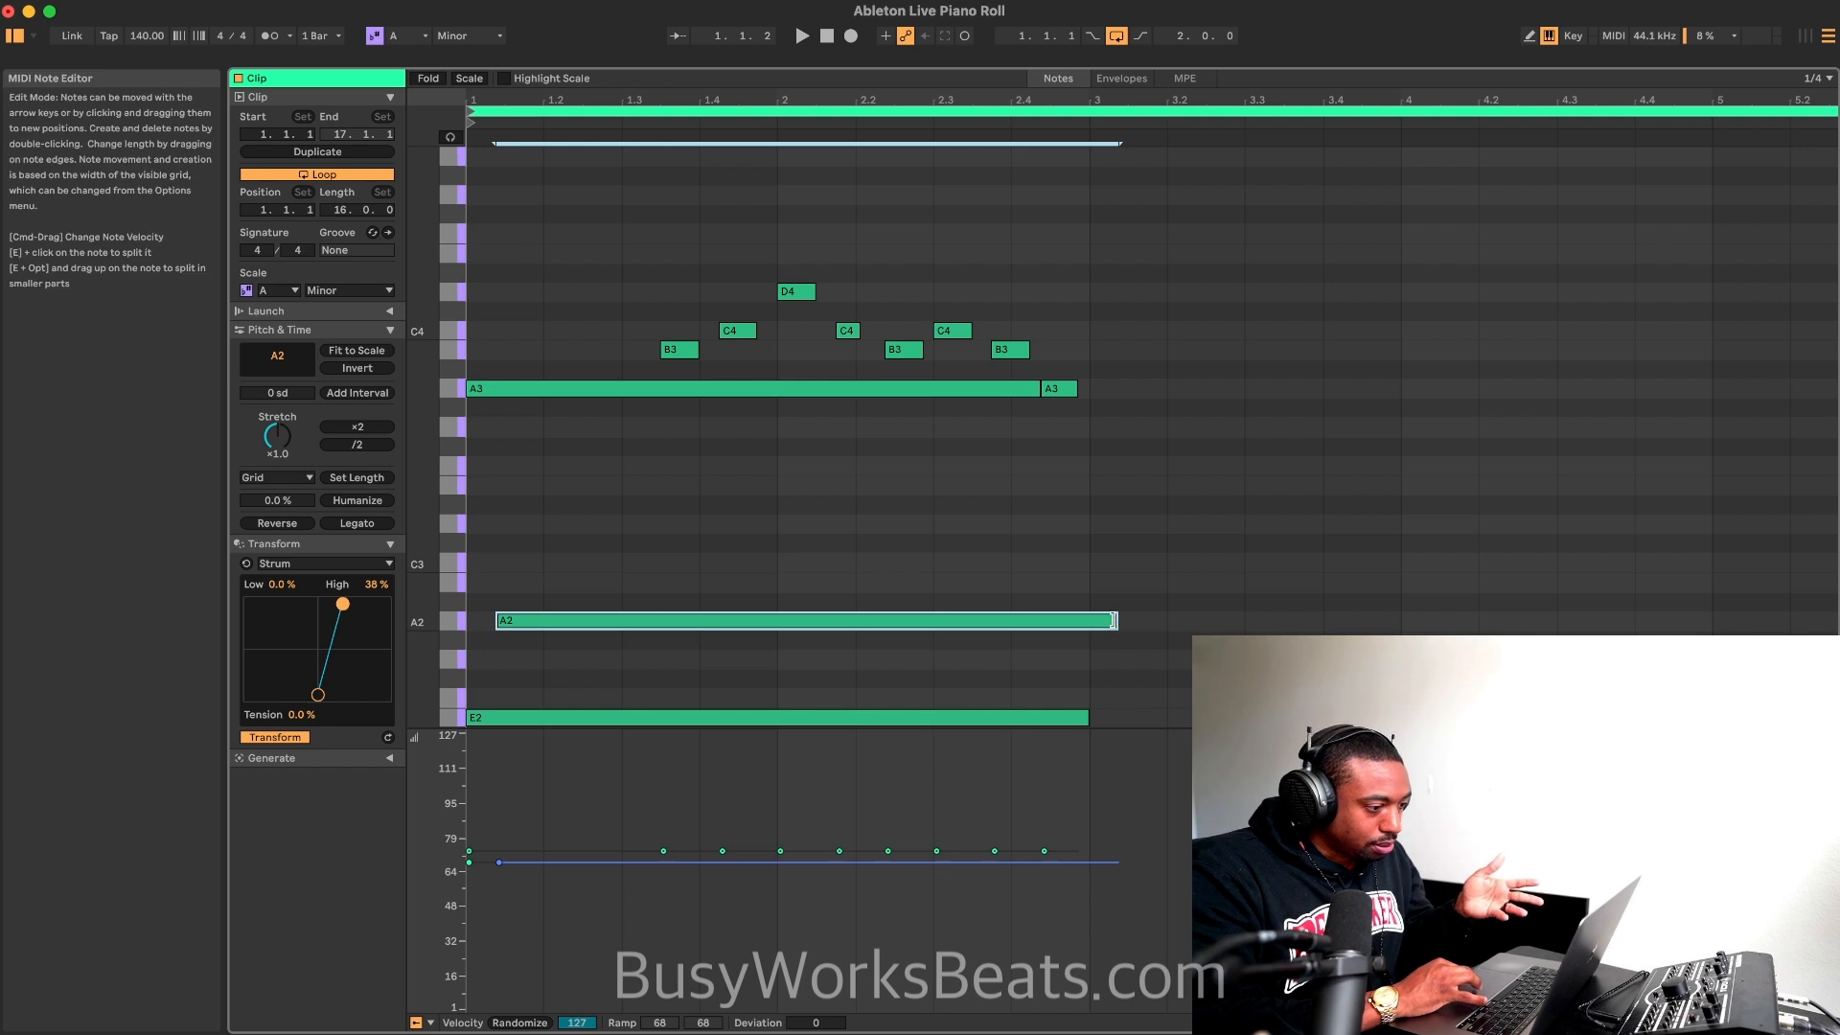
{"action": "left_click_drag", "start_coordinate": [1112, 619], "coordinate": [1086, 620]}
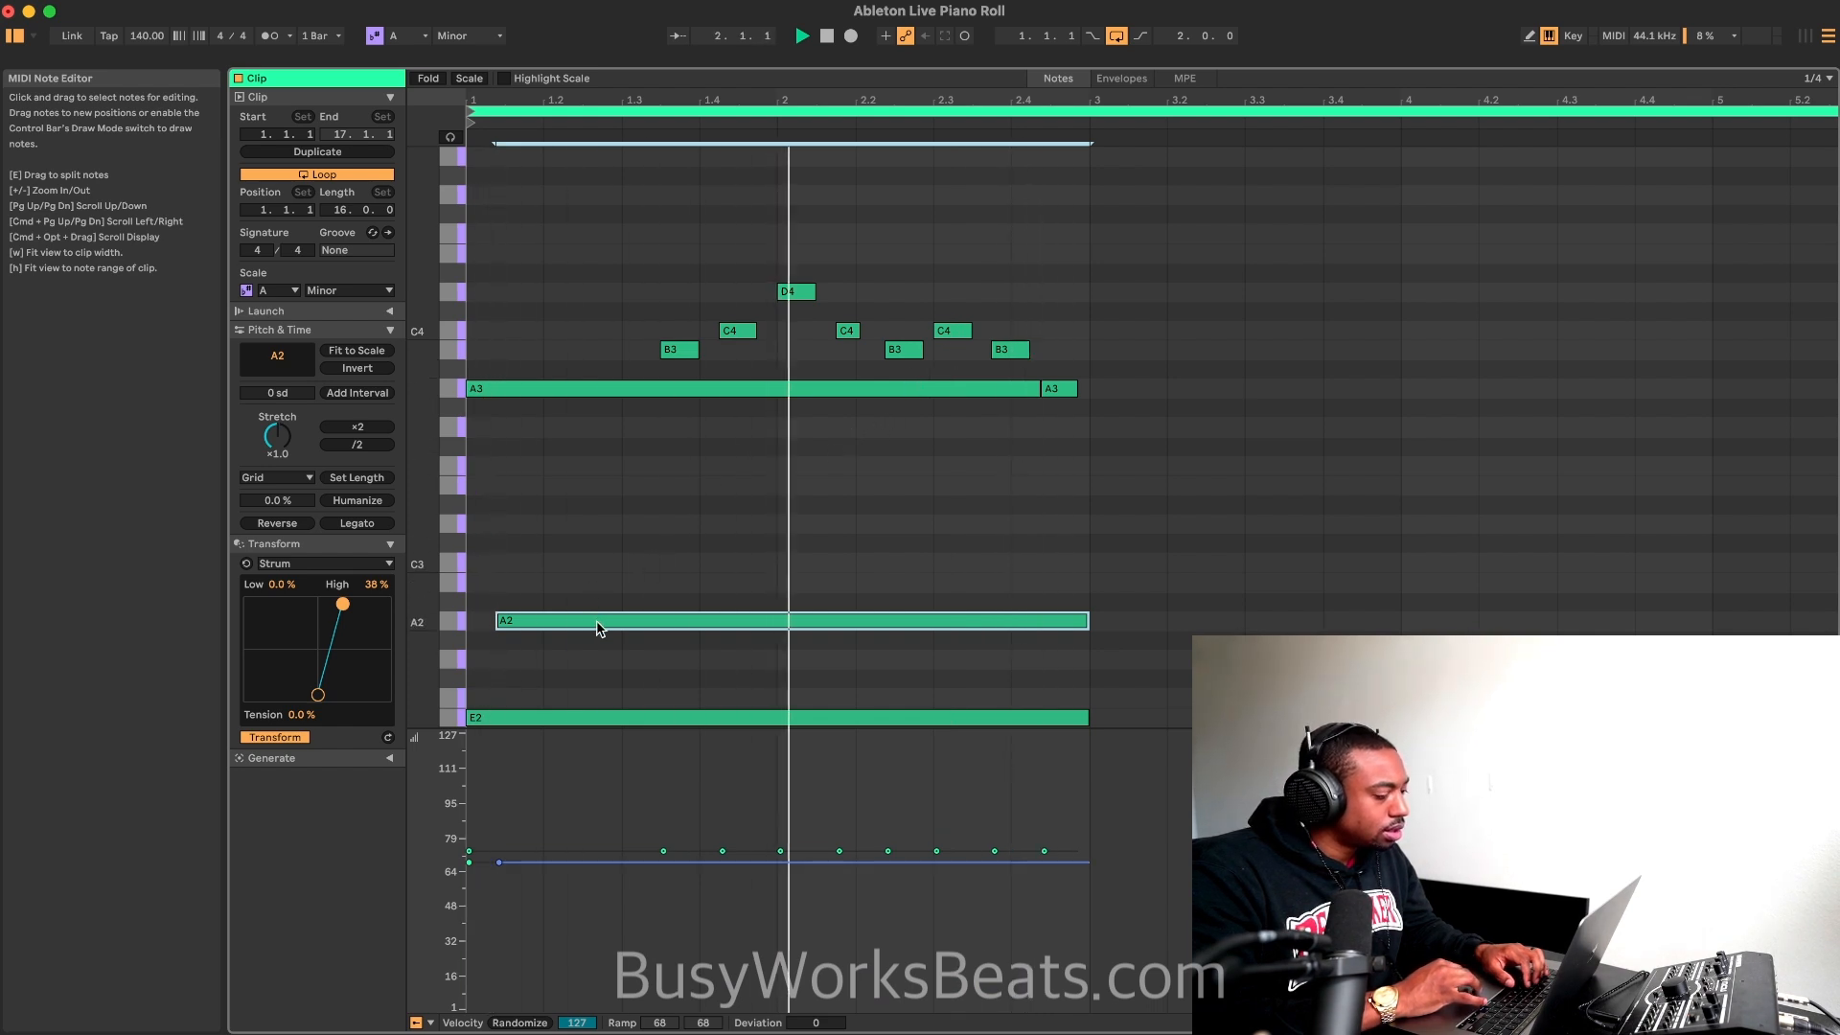
Step: Lower the velocity of the sustained E2 and A2 notes to 38 while listening to the loop
{"action": "scroll", "coordinate": [653, 630], "scroll_direction": "down", "scroll_amount": 3}
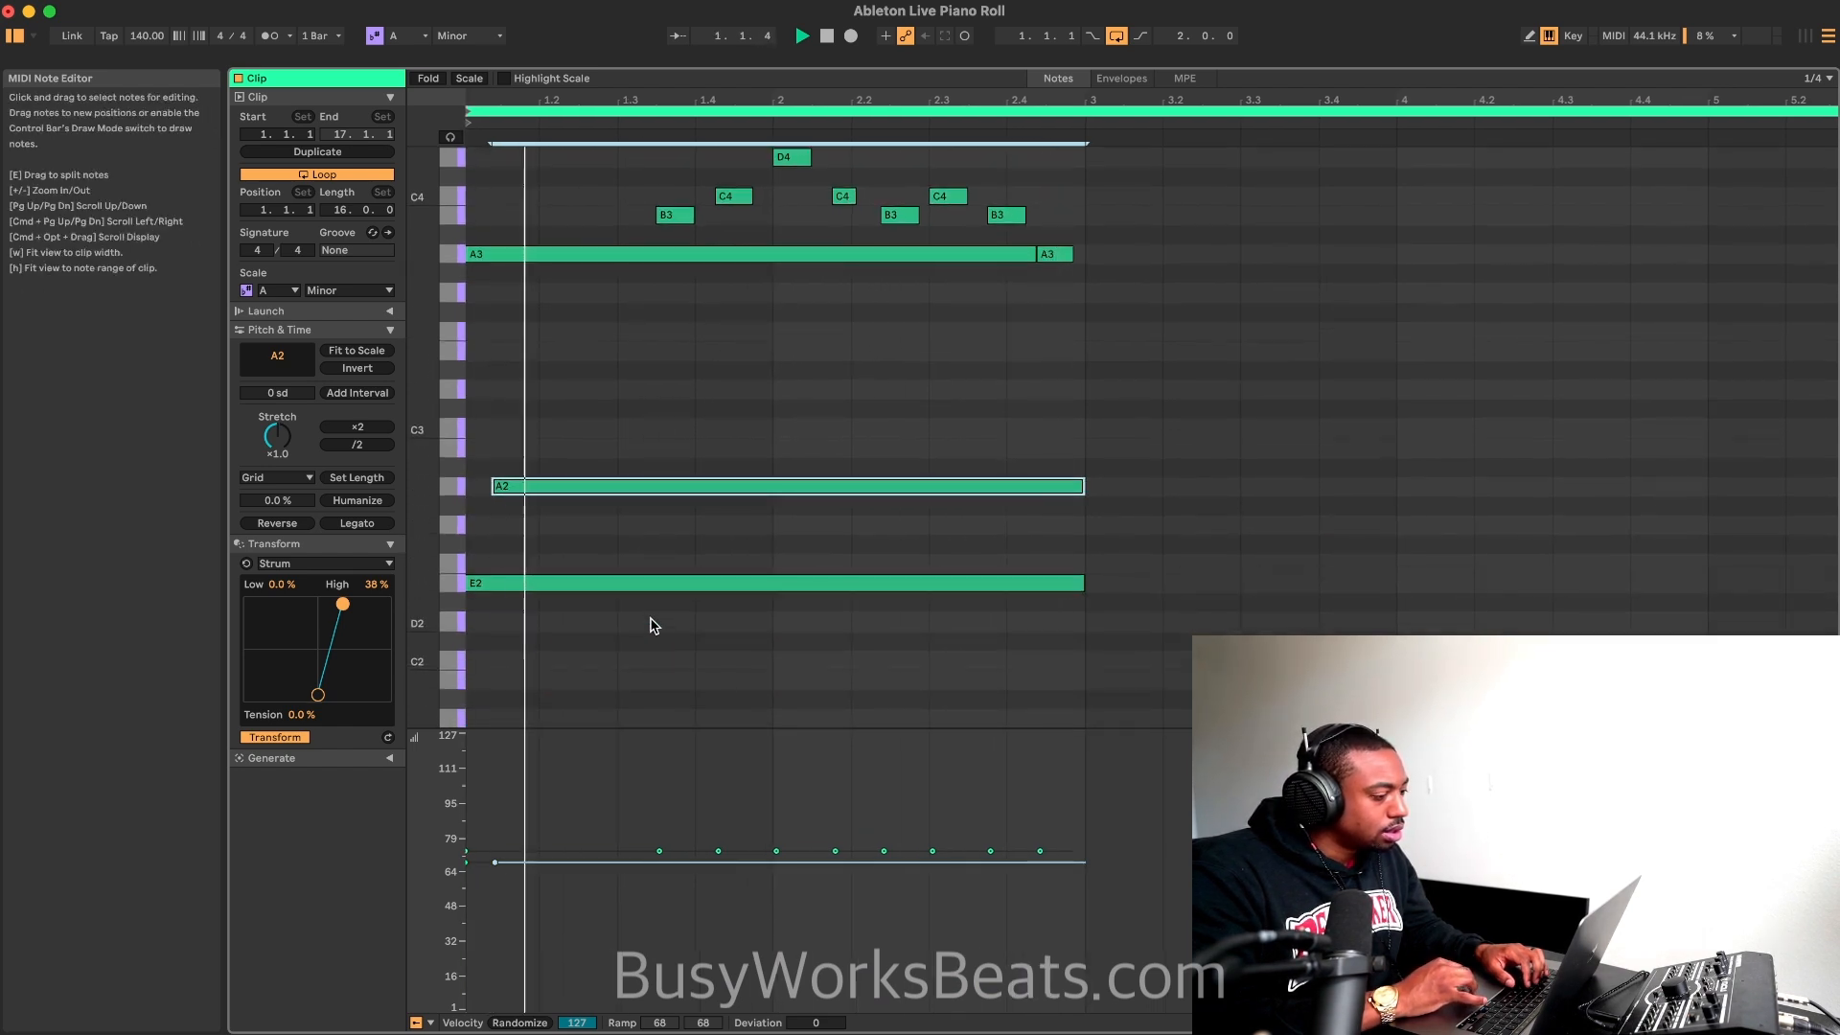
{"action": "scroll", "coordinate": [648, 623], "scroll_direction": "up", "scroll_amount": 1}
{"action": "key", "text": "space"}
{"action": "left_click_drag", "start_coordinate": [649, 624], "coordinate": [594, 484]}
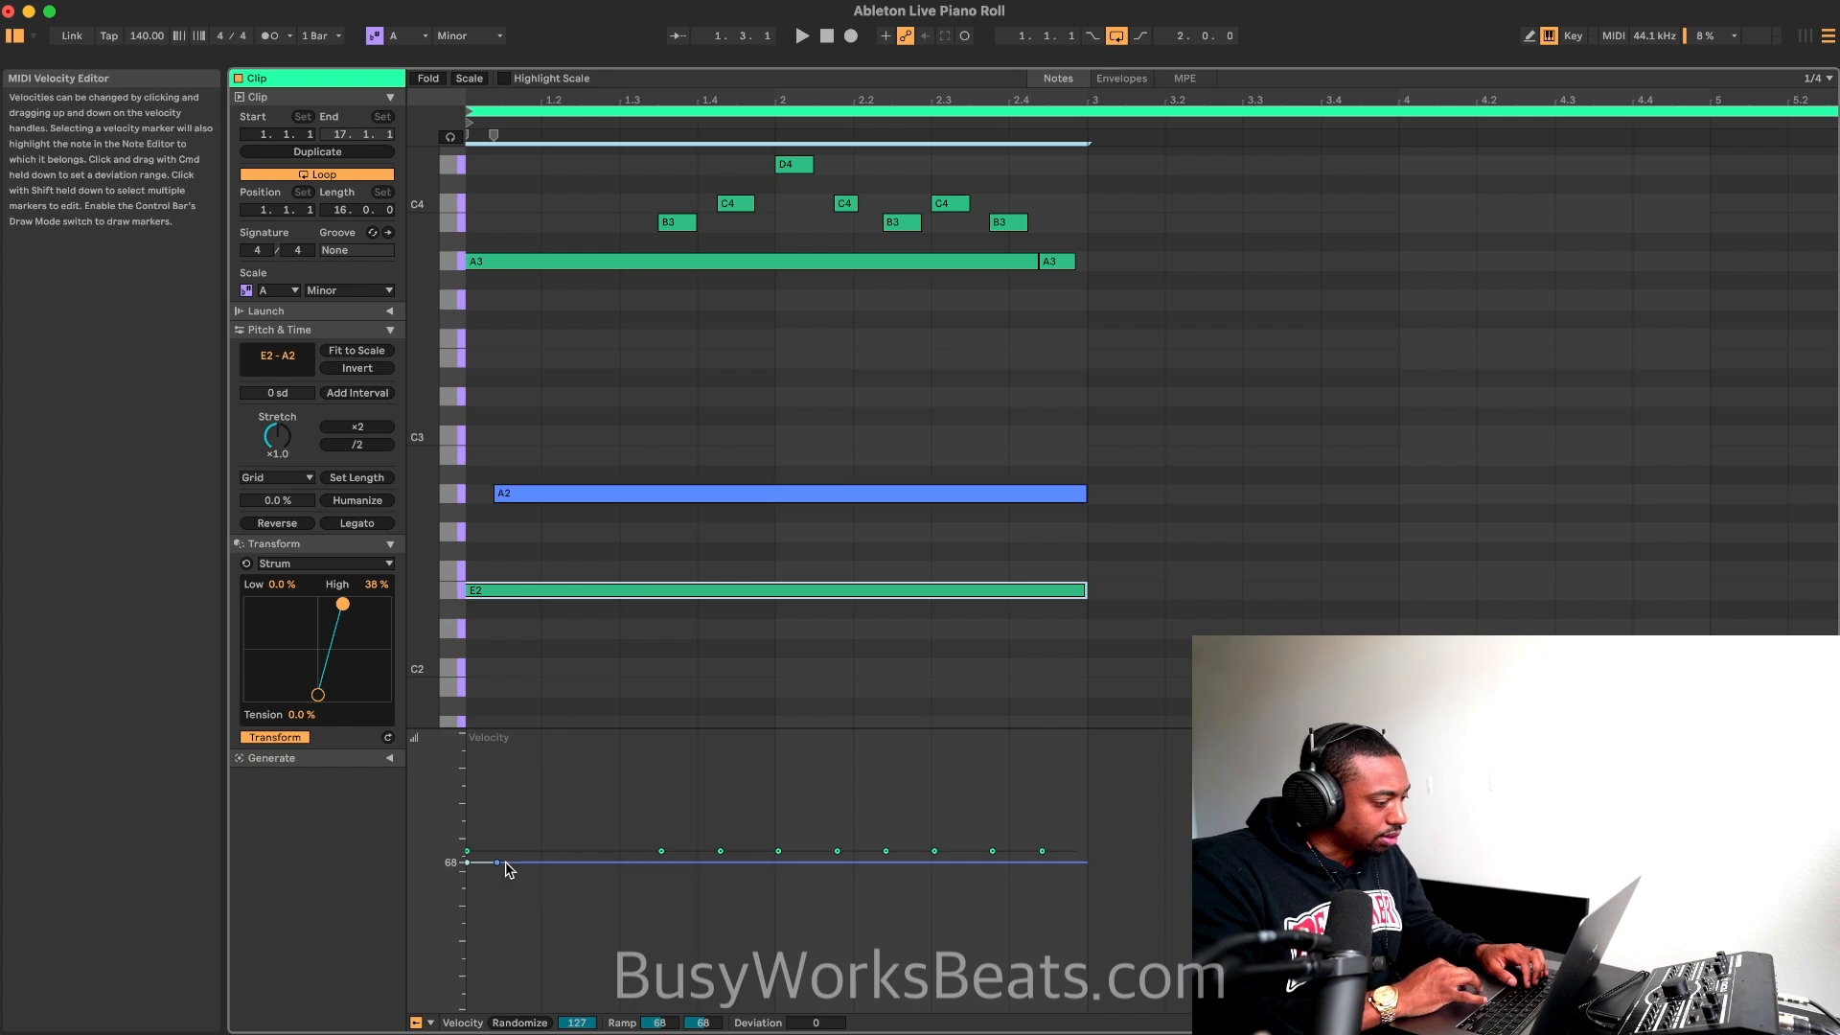
{"action": "left_click_drag", "start_coordinate": [497, 862], "coordinate": [498, 882]}
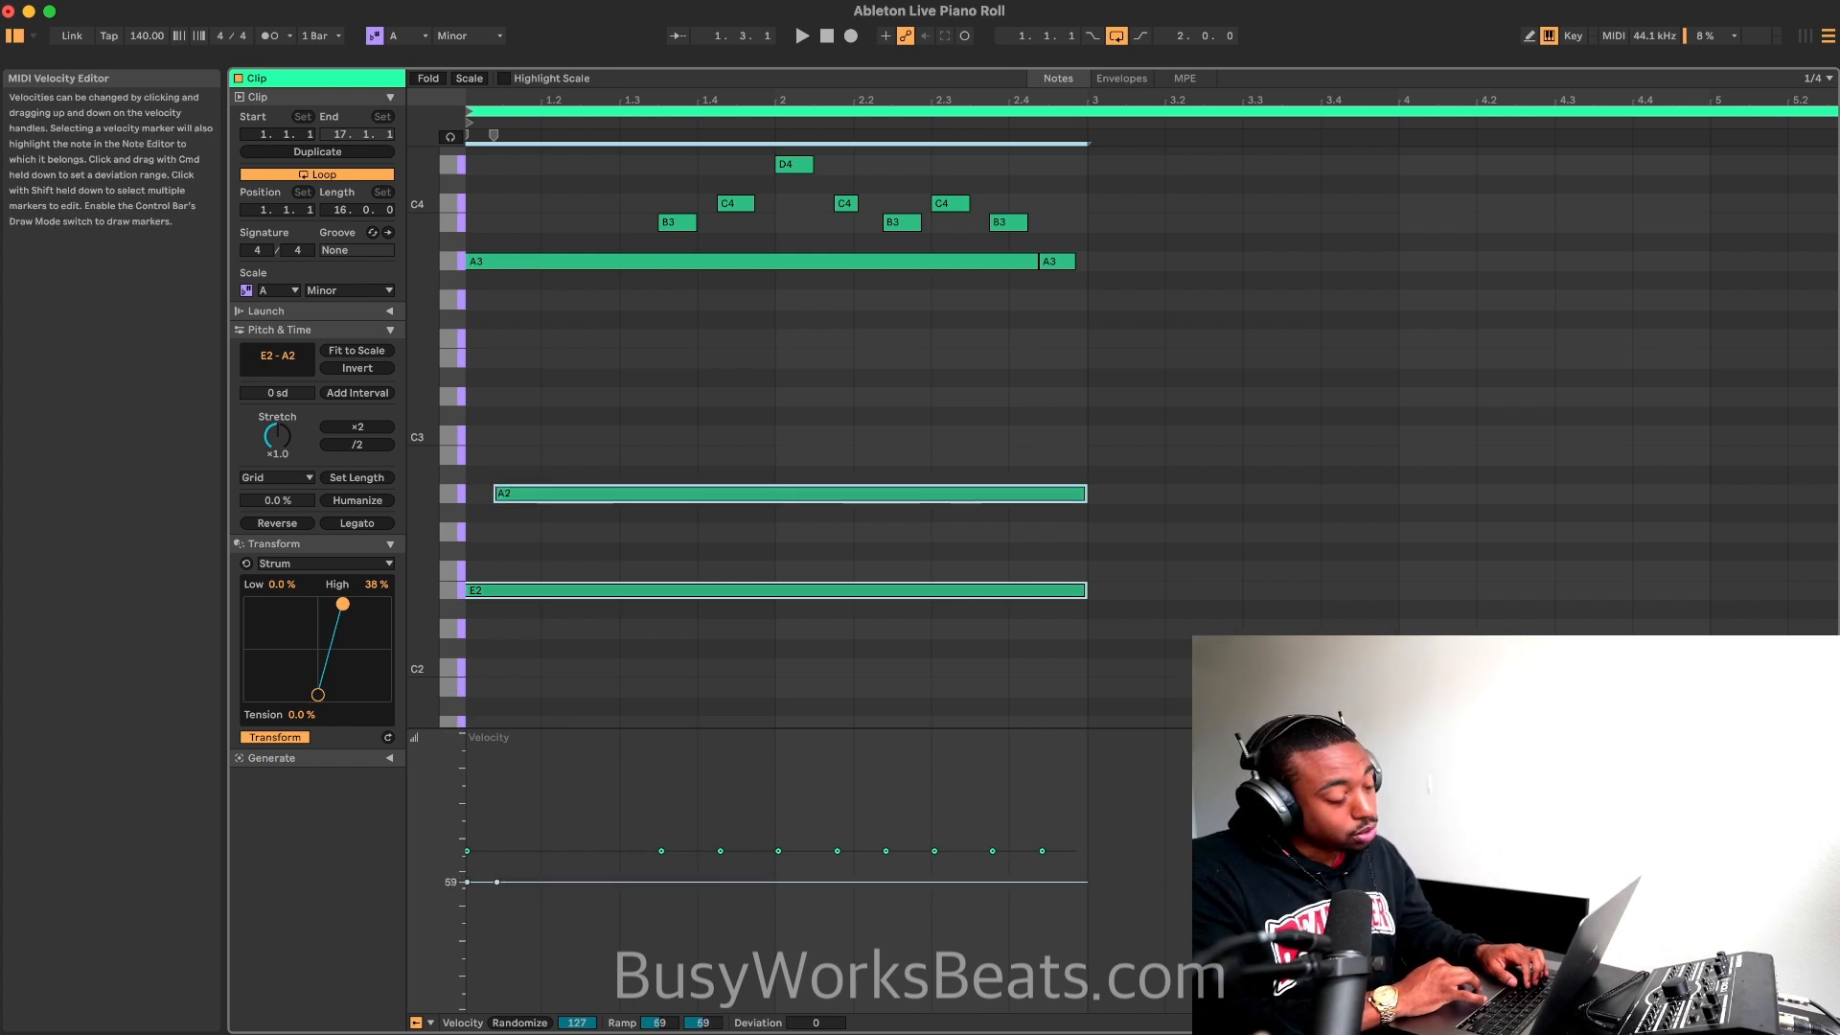
{"action": "key", "text": "space"}
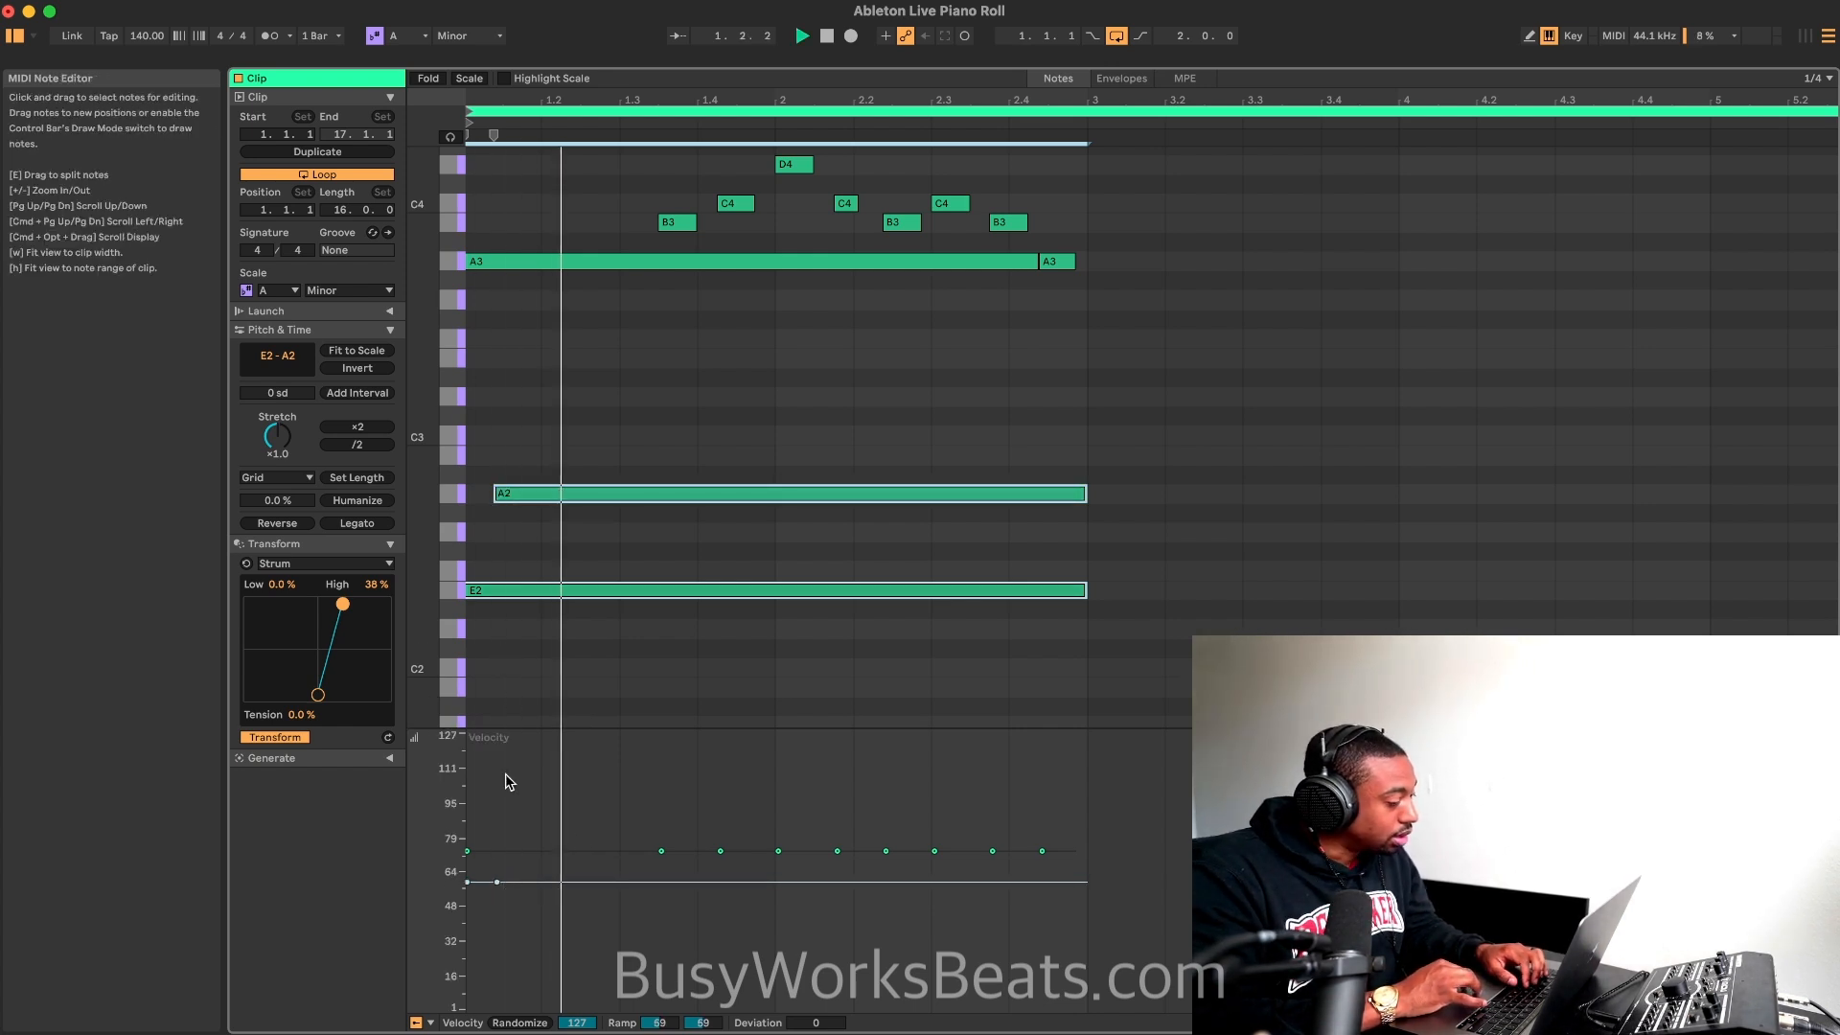
{"action": "left_click_drag", "start_coordinate": [498, 881], "coordinate": [497, 928]}
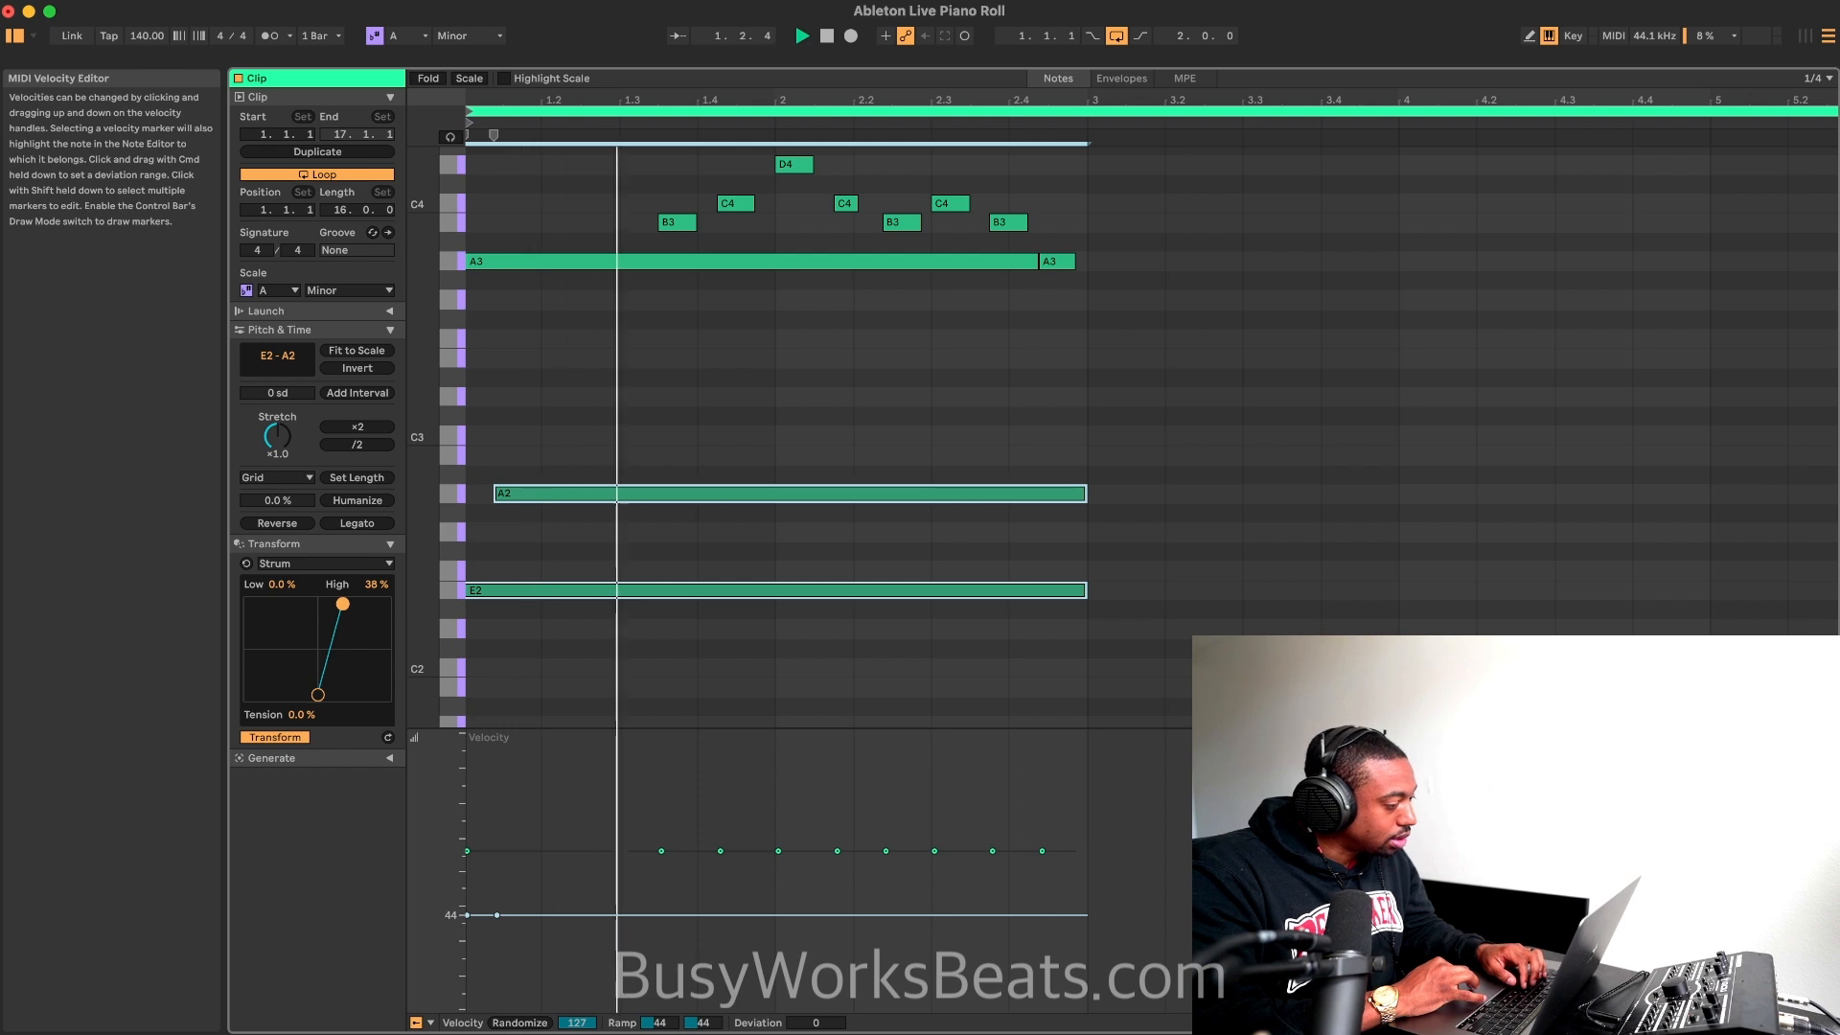
{"action": "left_click", "coordinate": [560, 388]}
{"action": "scroll", "coordinate": [561, 388], "scroll_direction": "up", "scroll_amount": 3}
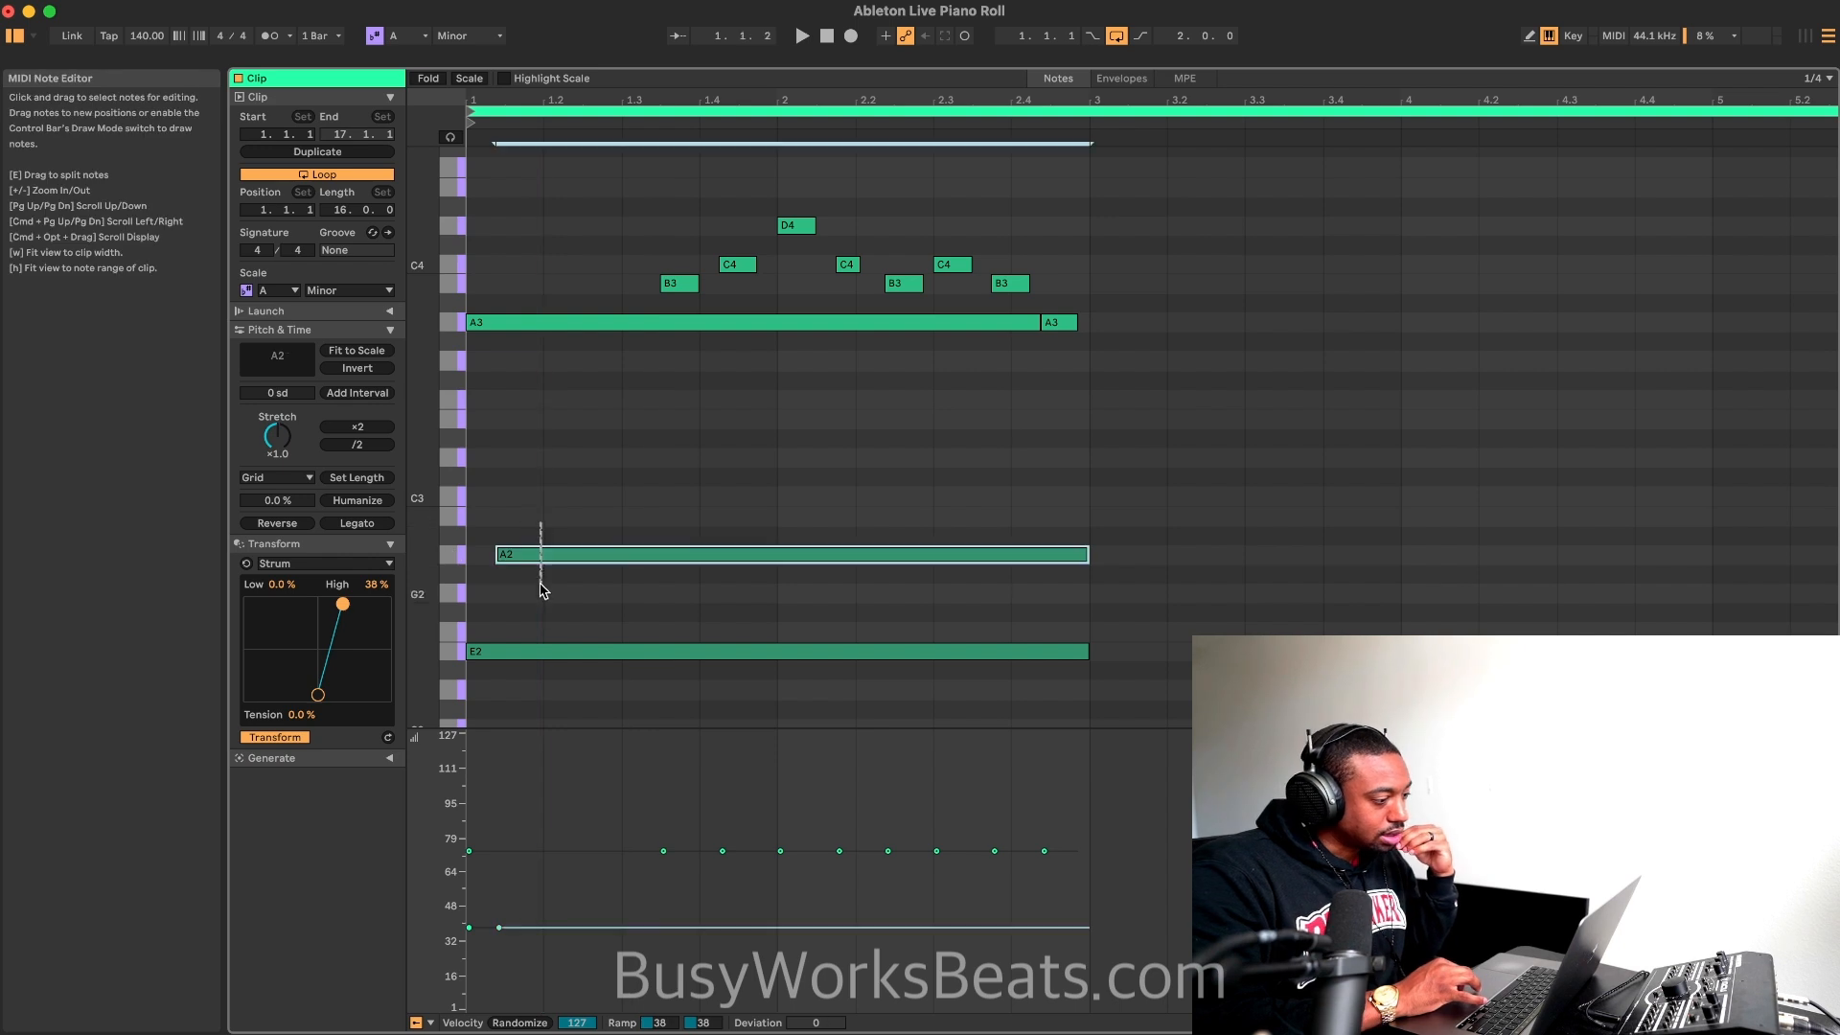
Step: Arpeggiate the sustained E2 and A2 notes with a 94% gate and a 1/3 rate, and play the result
{"action": "left_click_drag", "start_coordinate": [542, 522], "coordinate": [514, 670]}
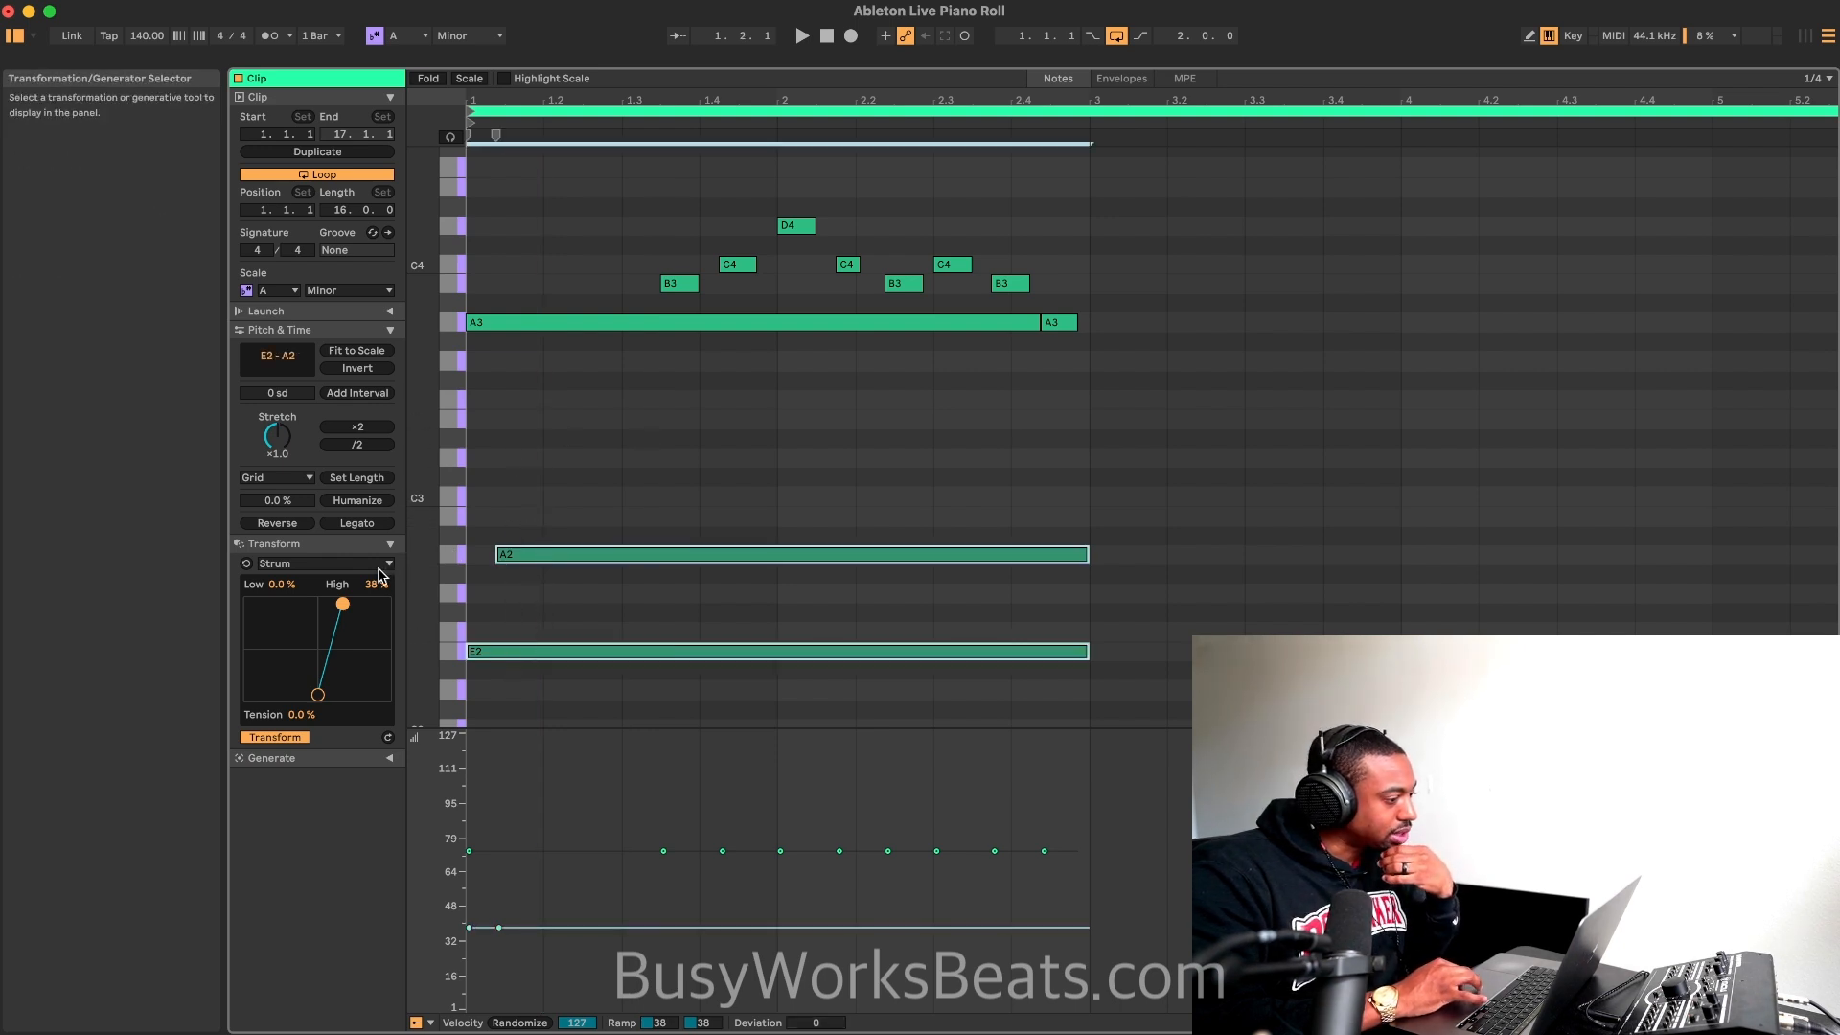
{"action": "left_click", "coordinate": [326, 563]}
{"action": "left_click", "coordinate": [306, 596]}
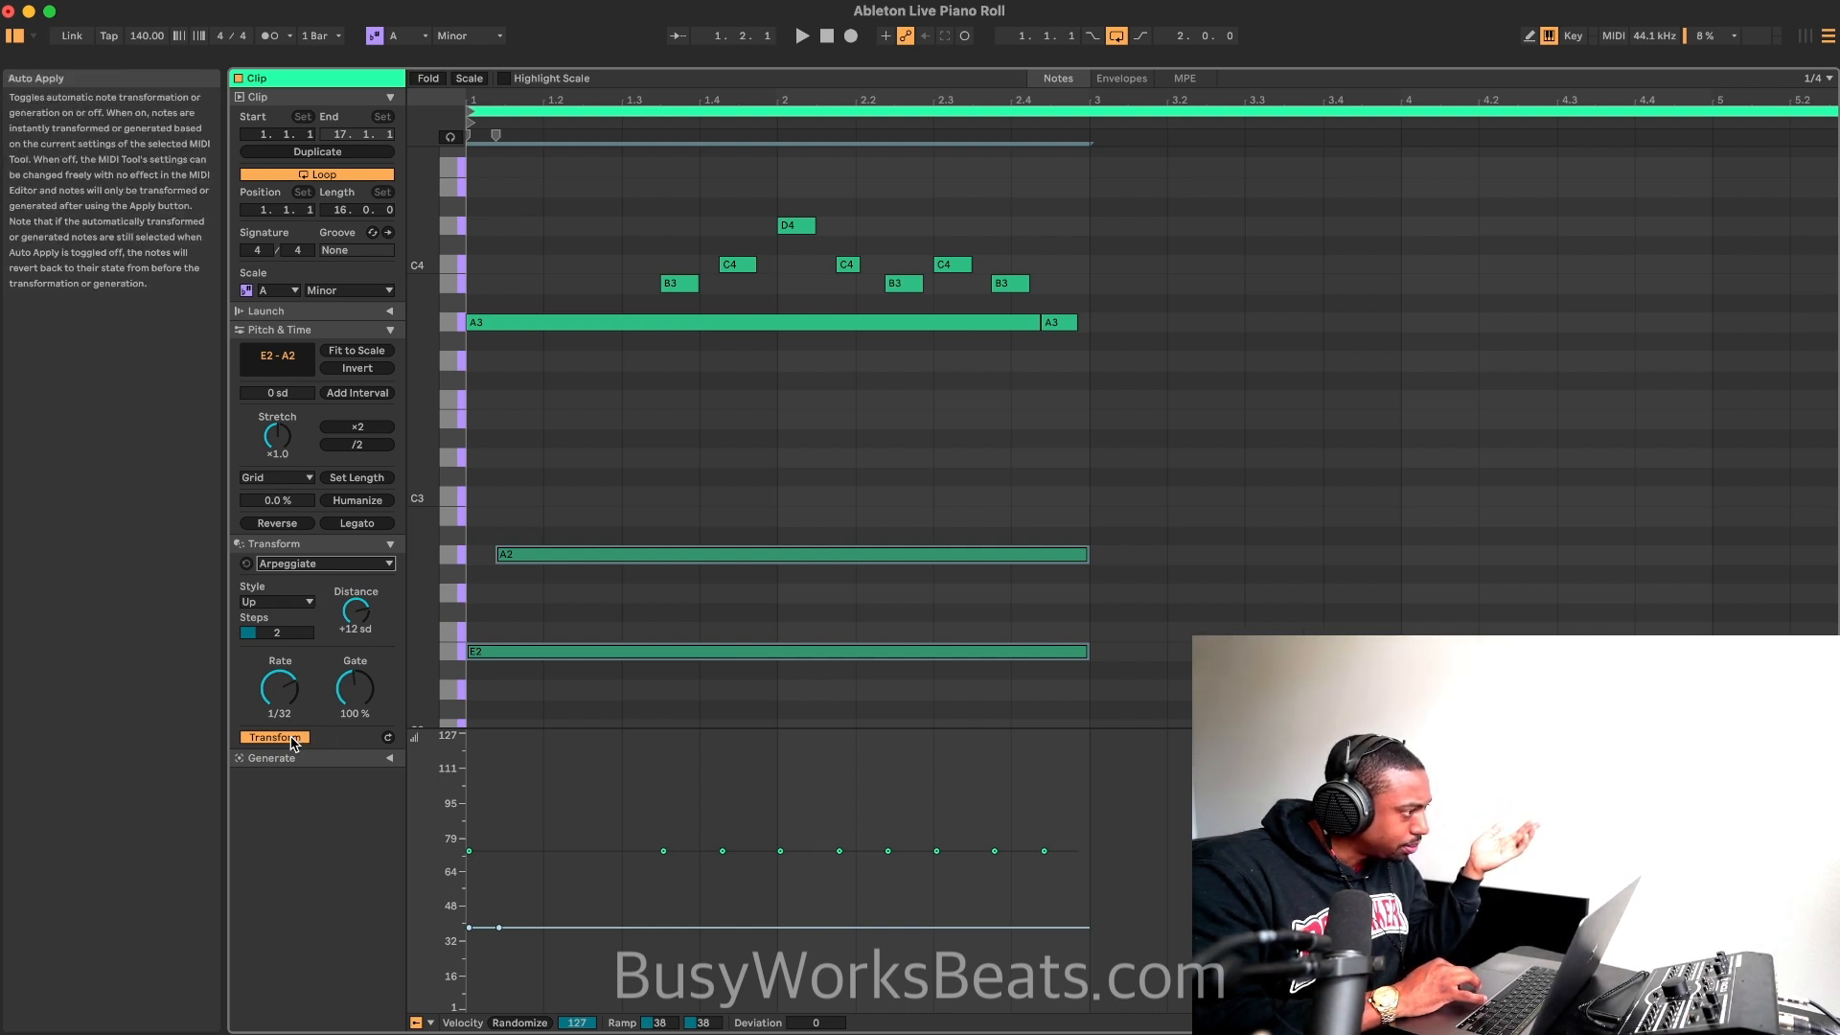
{"action": "left_click_drag", "start_coordinate": [356, 703], "coordinate": [356, 693]}
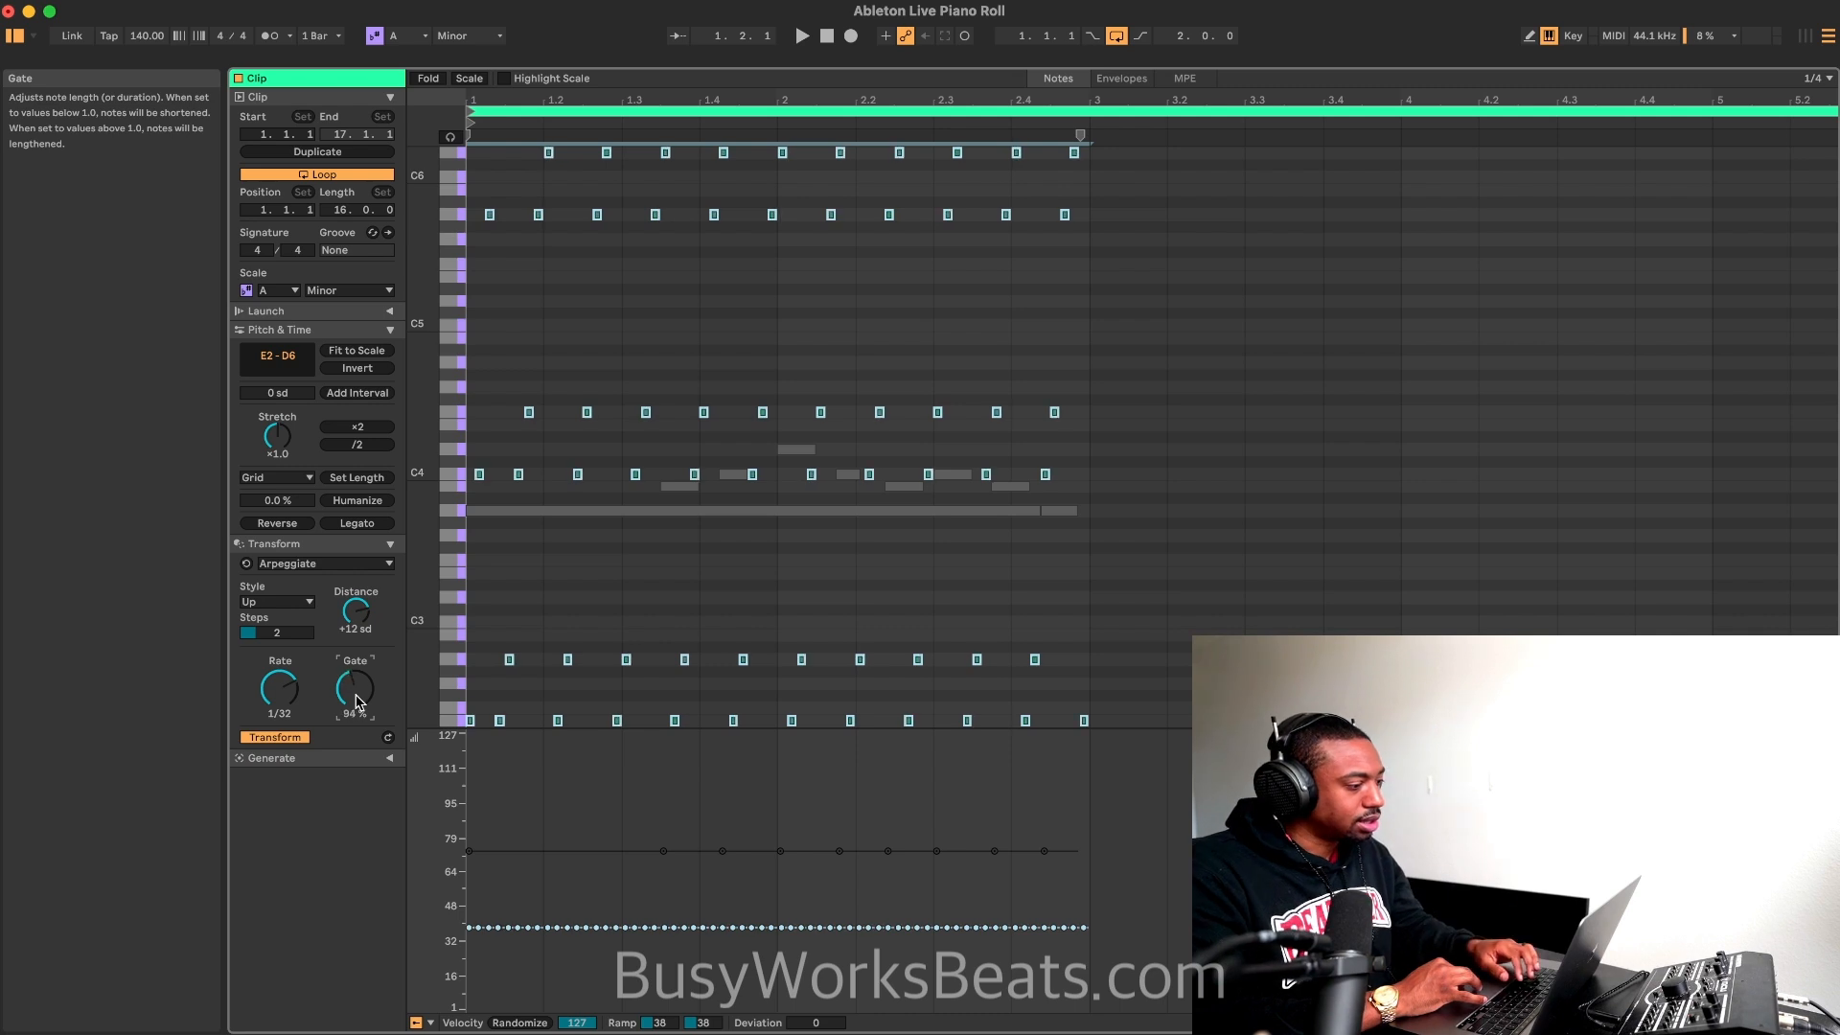
{"action": "left_click_drag", "start_coordinate": [279, 687], "coordinate": [279, 740]}
{"action": "key", "text": "space"}
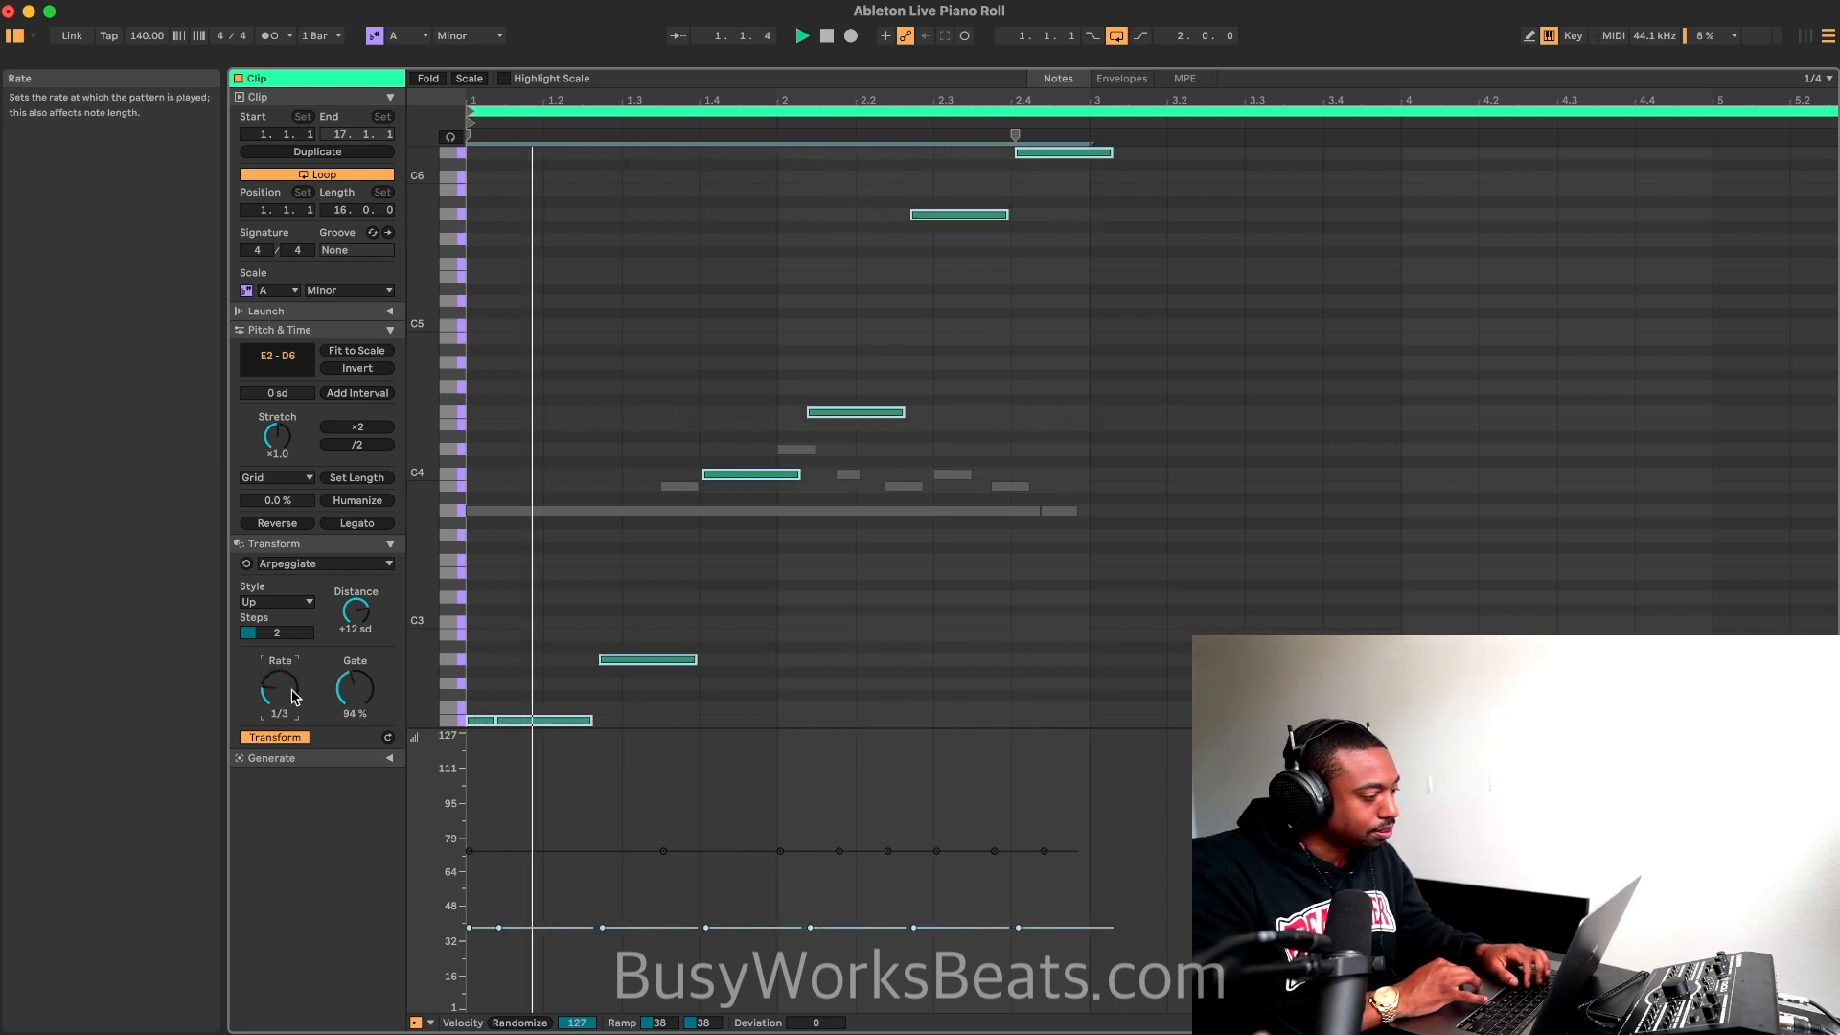
{"action": "key", "text": "space"}
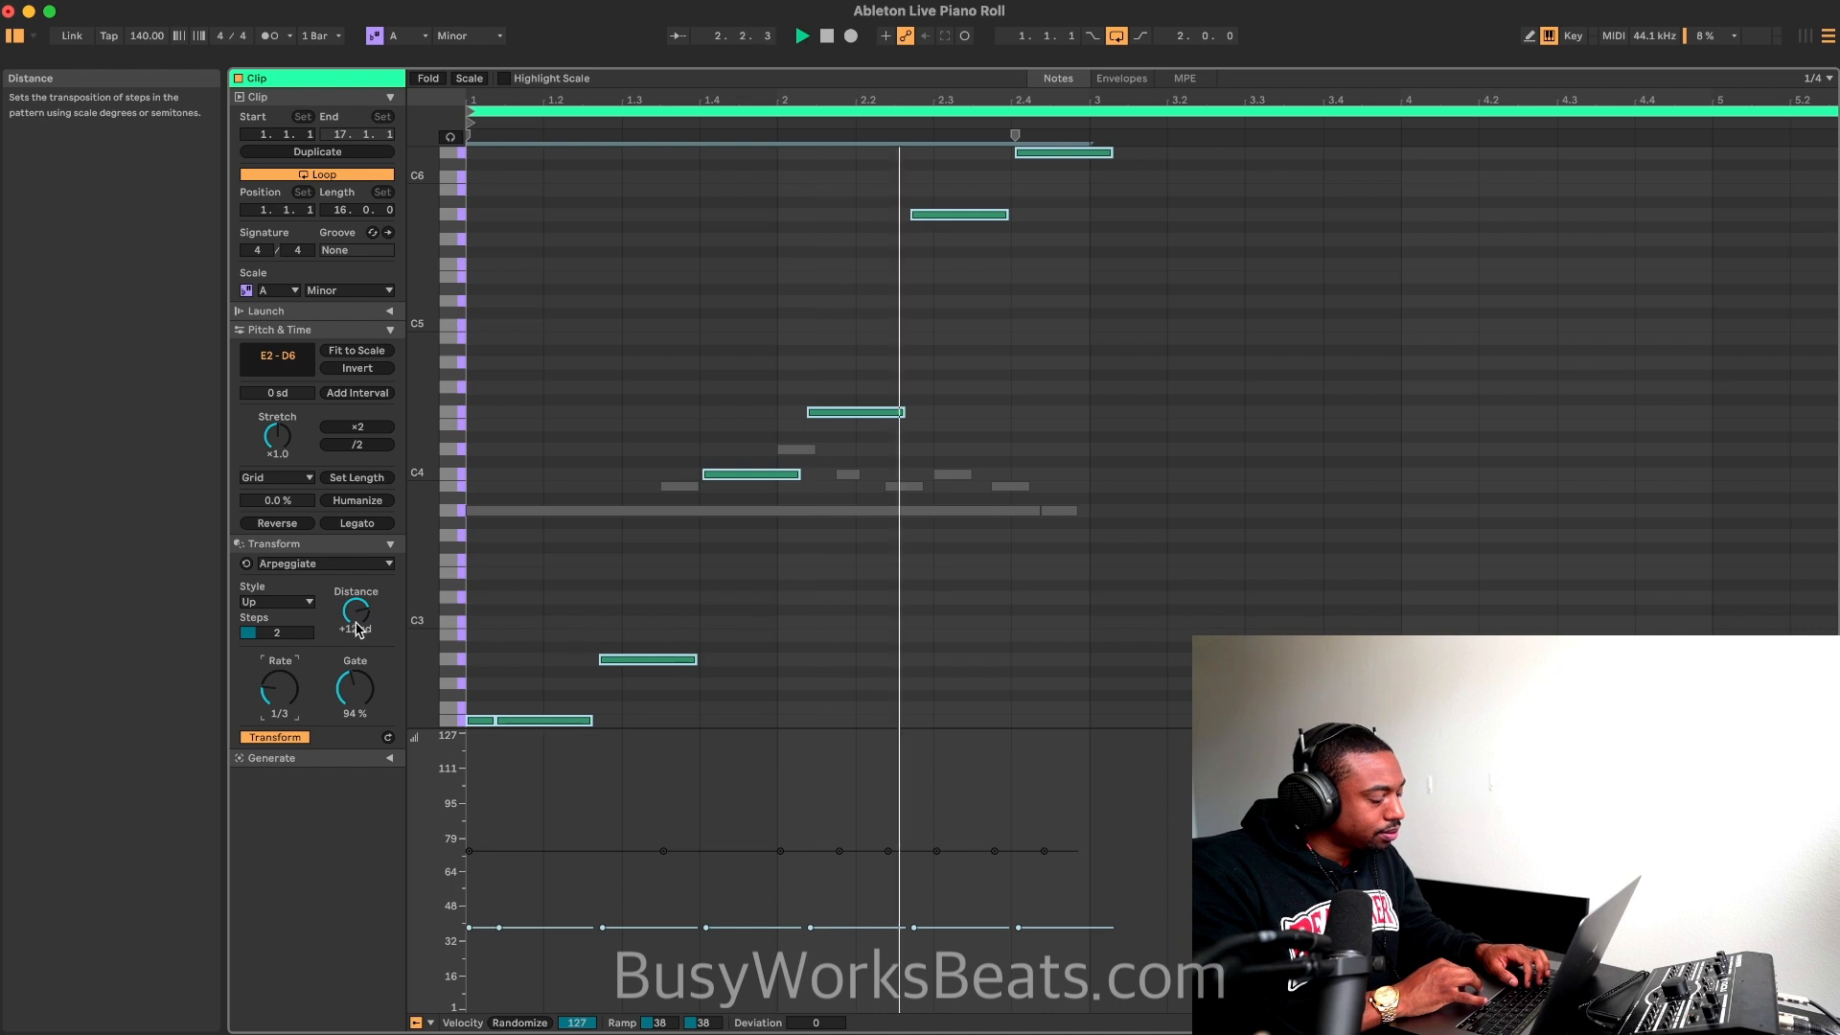
Step: Set the arpeggio's distance to +2 scale degrees and listen to the result
{"action": "mouse_move", "coordinate": [347, 636]}
{"action": "left_mouse_down"}
{"action": "mouse_move", "coordinate": [347, 661]}
{"action": "mouse_move", "coordinate": [347, 639]}
{"action": "left_mouse_up"}
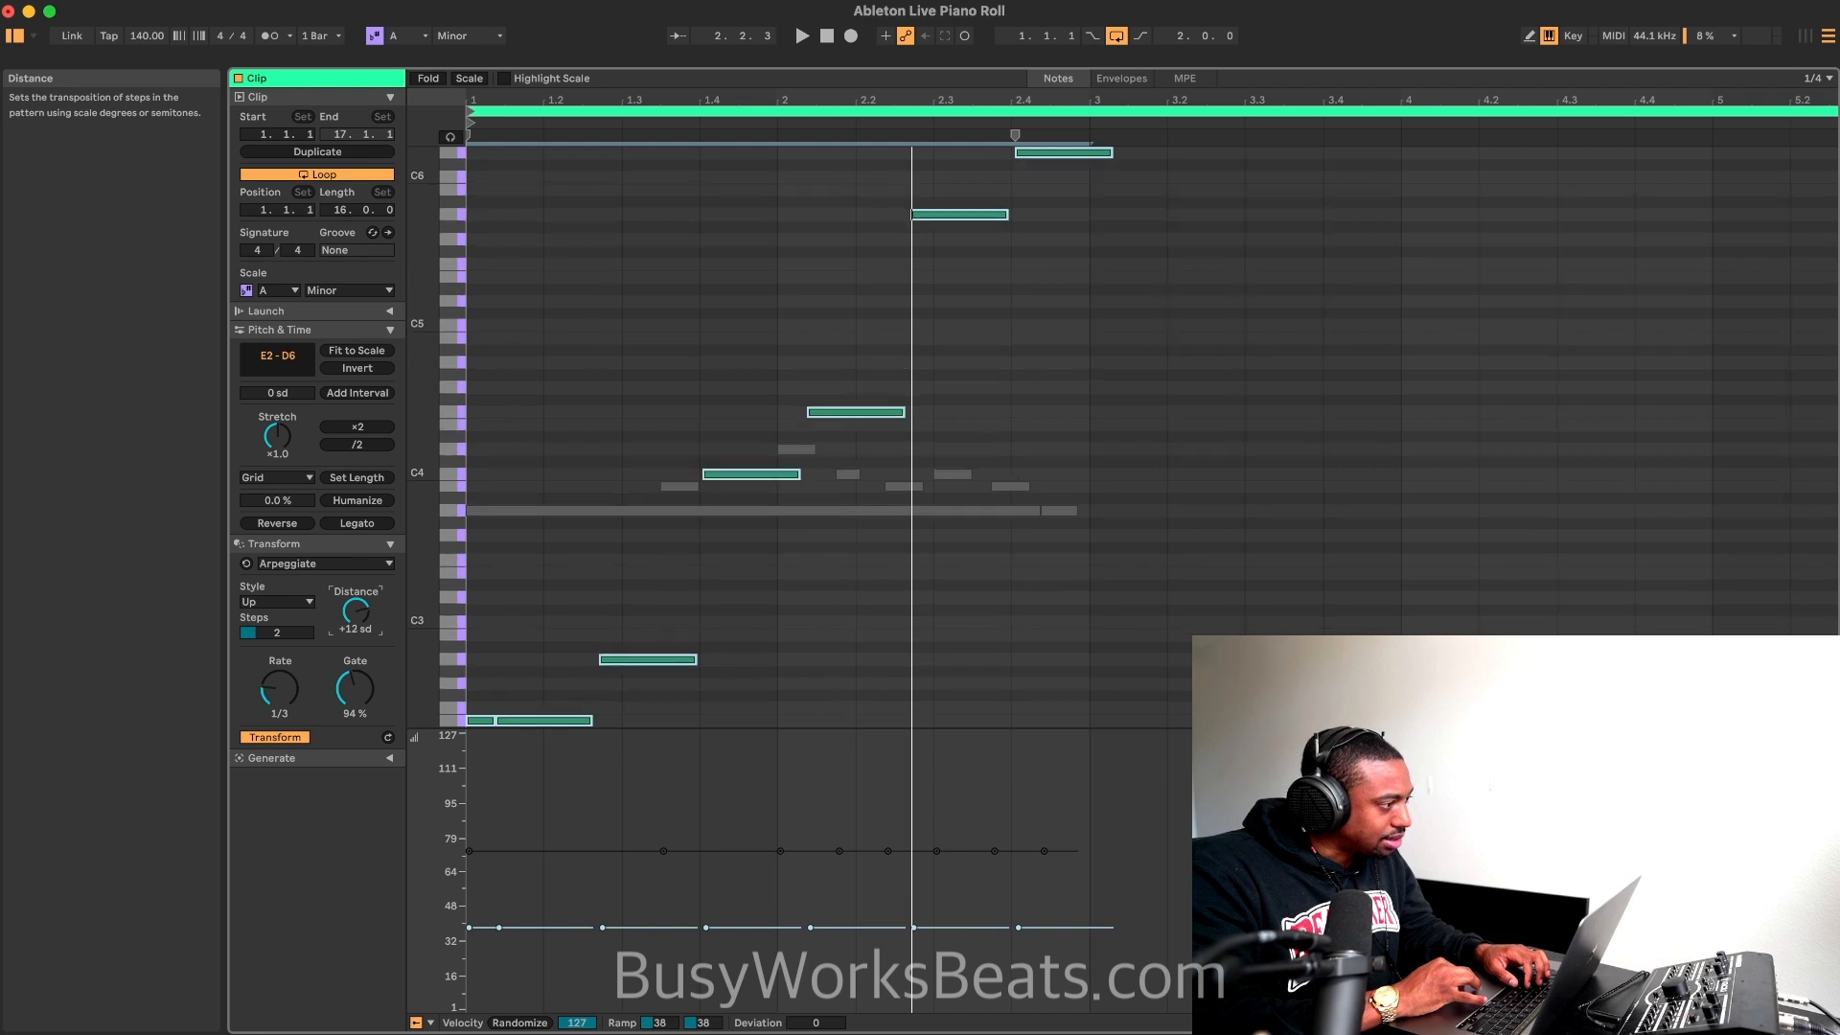
{"action": "scroll", "coordinate": [763, 604], "scroll_direction": "down", "scroll_amount": 3}
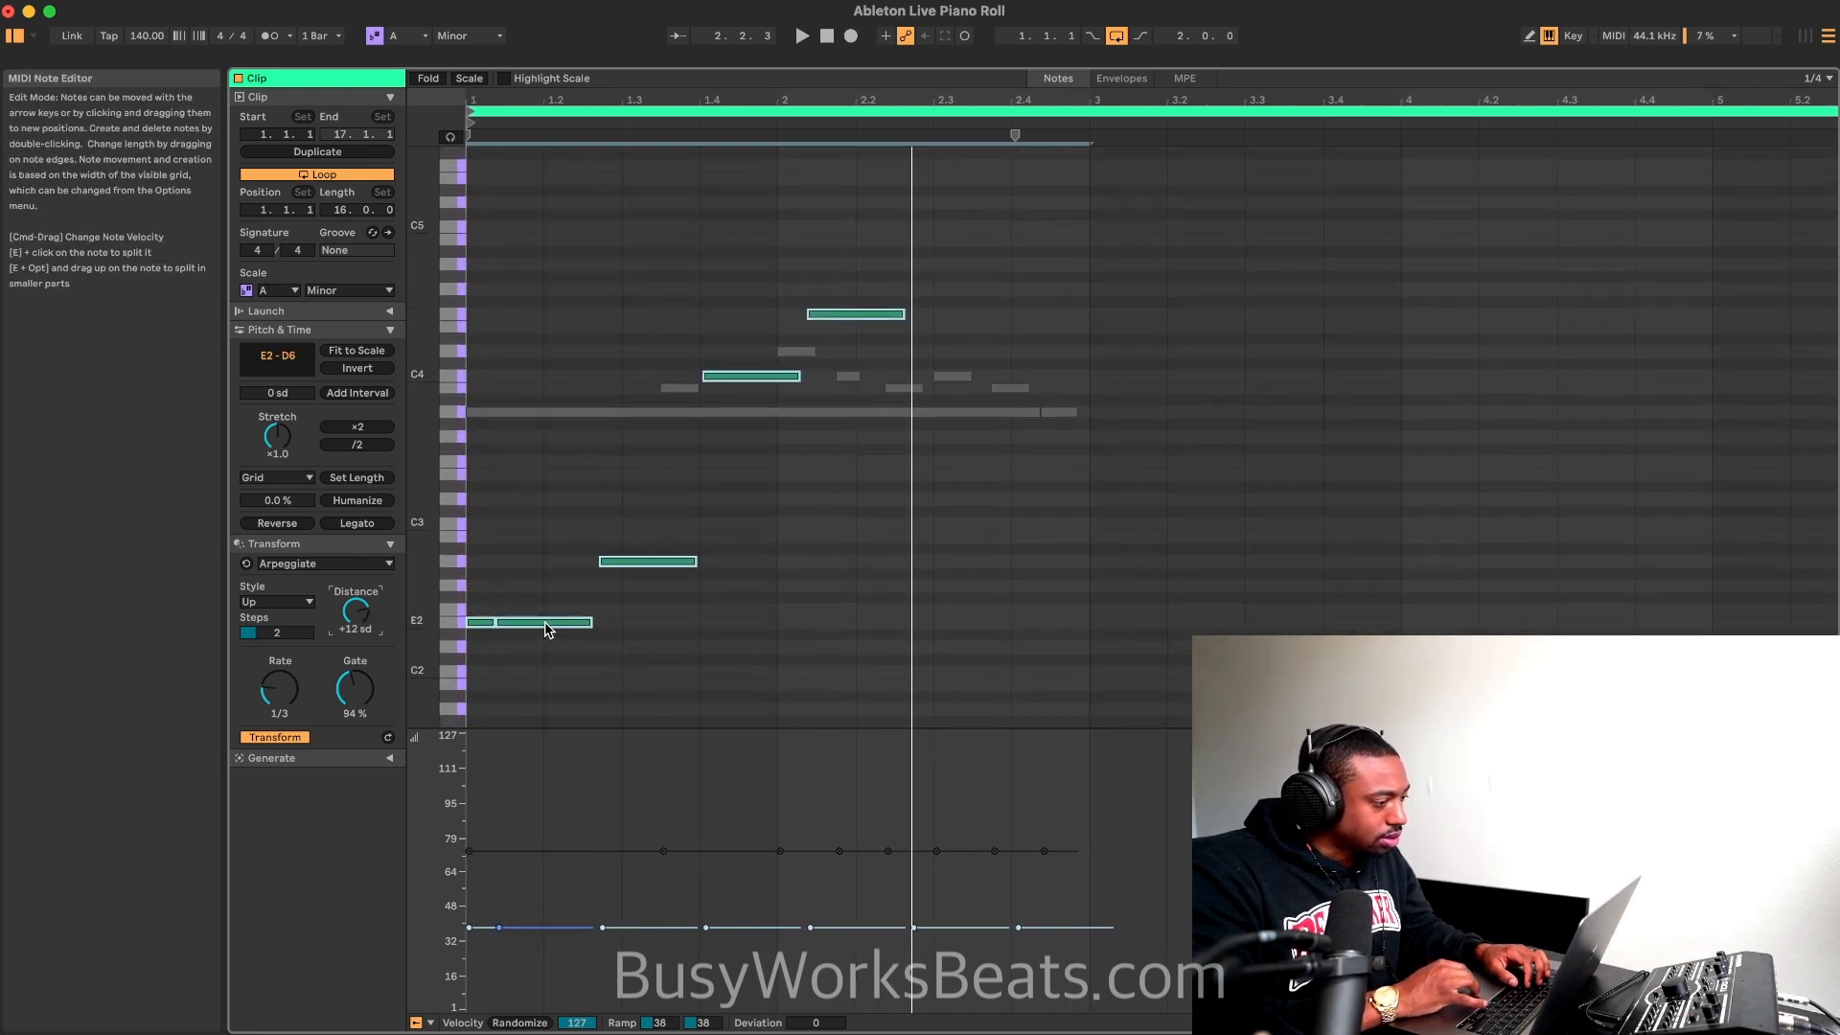
{"action": "scroll", "coordinate": [545, 629], "scroll_direction": "up", "scroll_amount": 10}
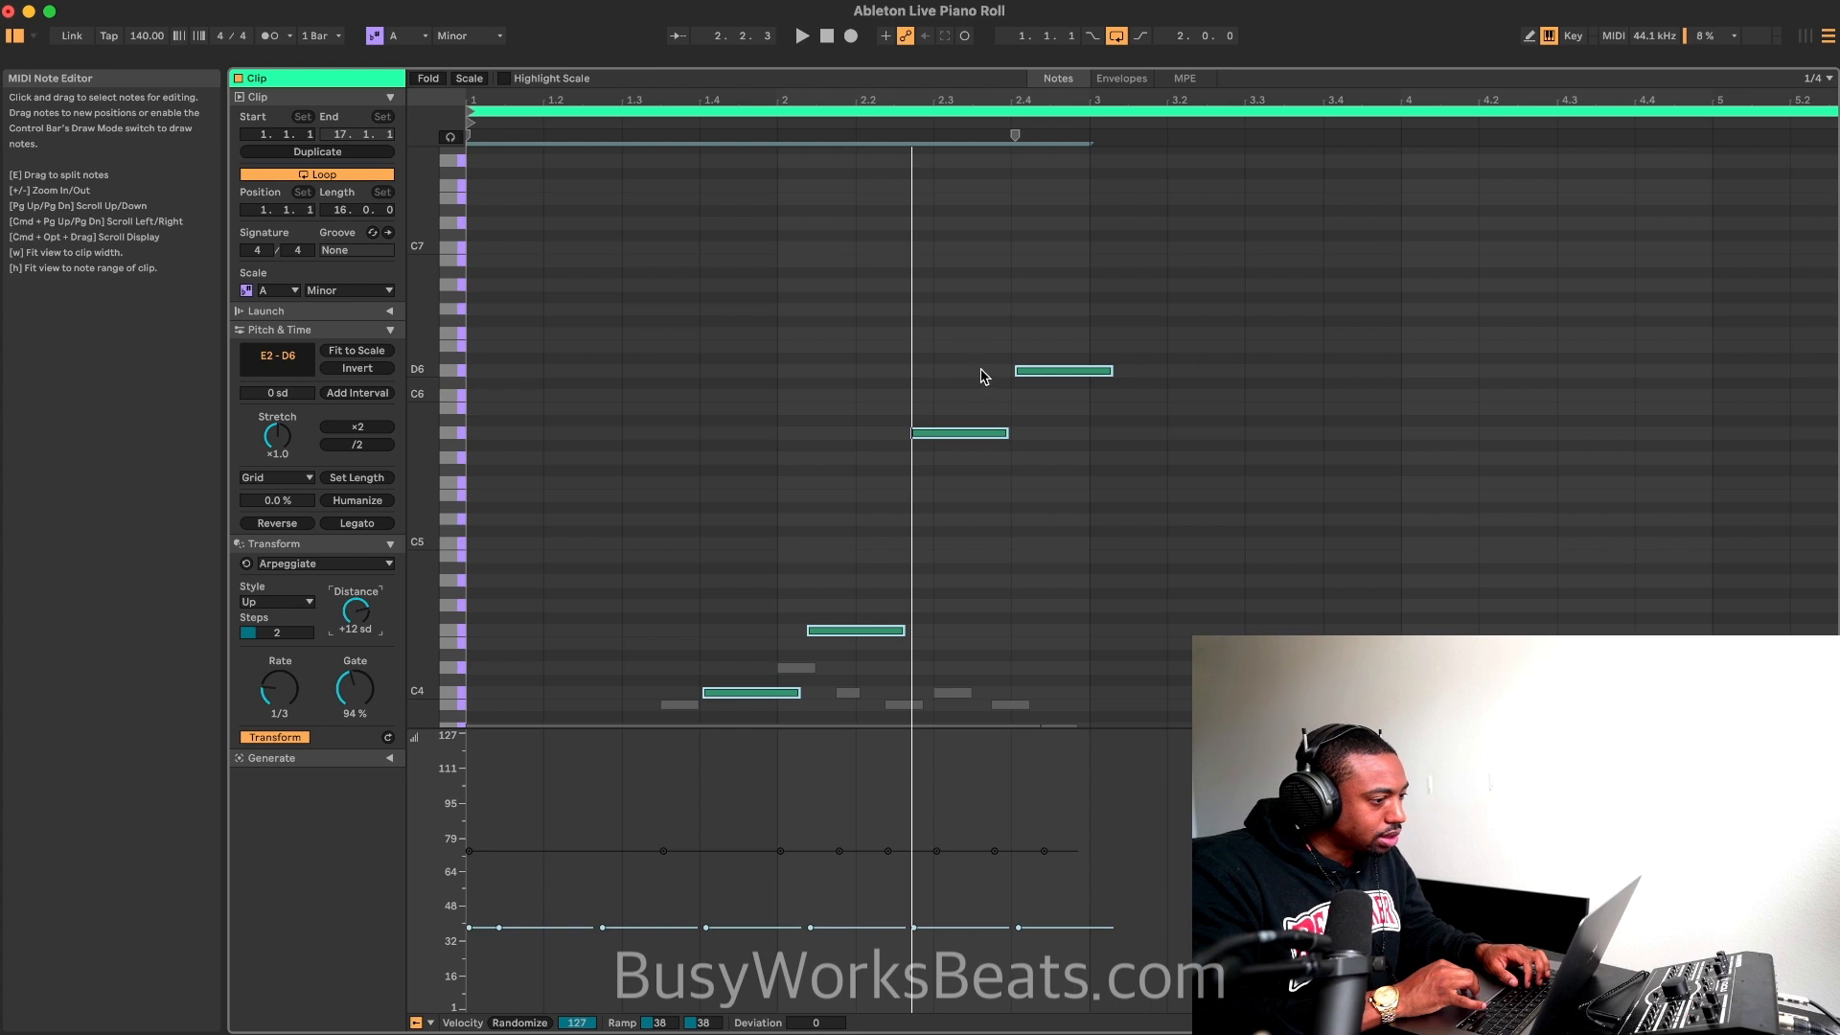
{"action": "scroll", "coordinate": [986, 379], "scroll_direction": "down", "scroll_amount": 8}
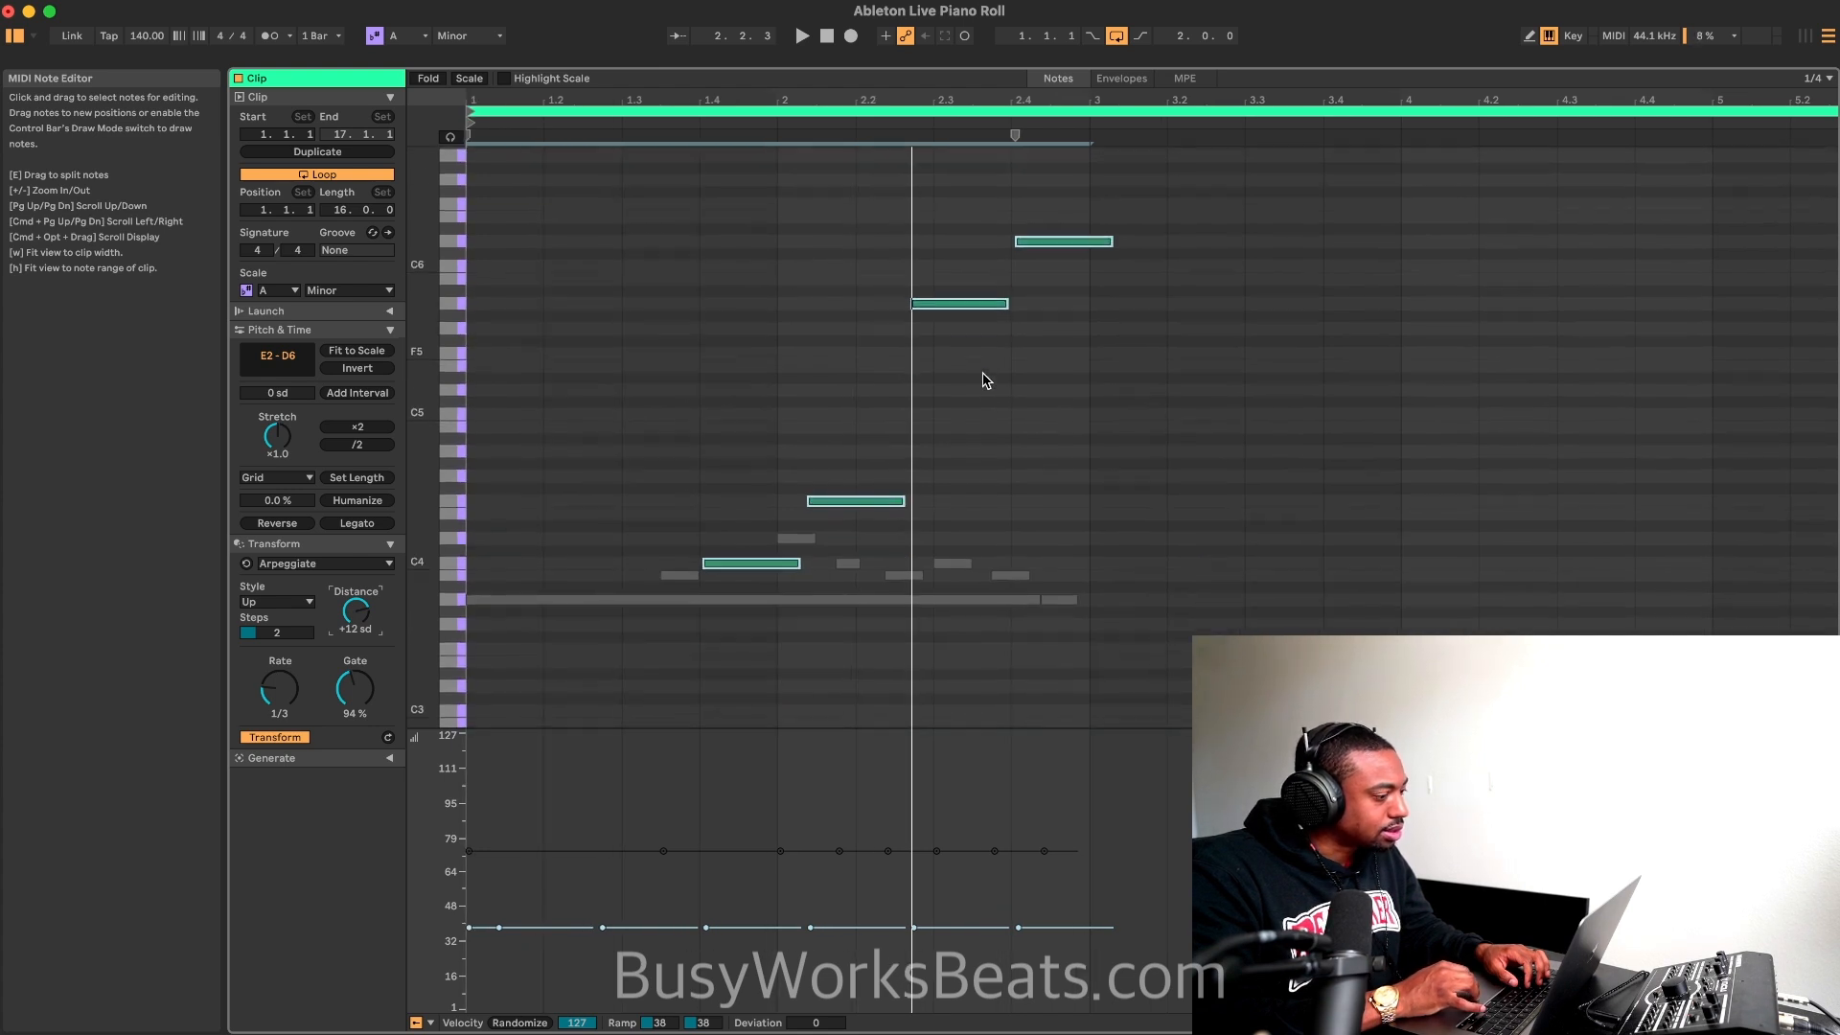
{"action": "mouse_move", "coordinate": [365, 618]}
{"action": "left_mouse_down"}
{"action": "mouse_move", "coordinate": [365, 661]}
{"action": "mouse_move", "coordinate": [355, 616]}
{"action": "left_mouse_up"}
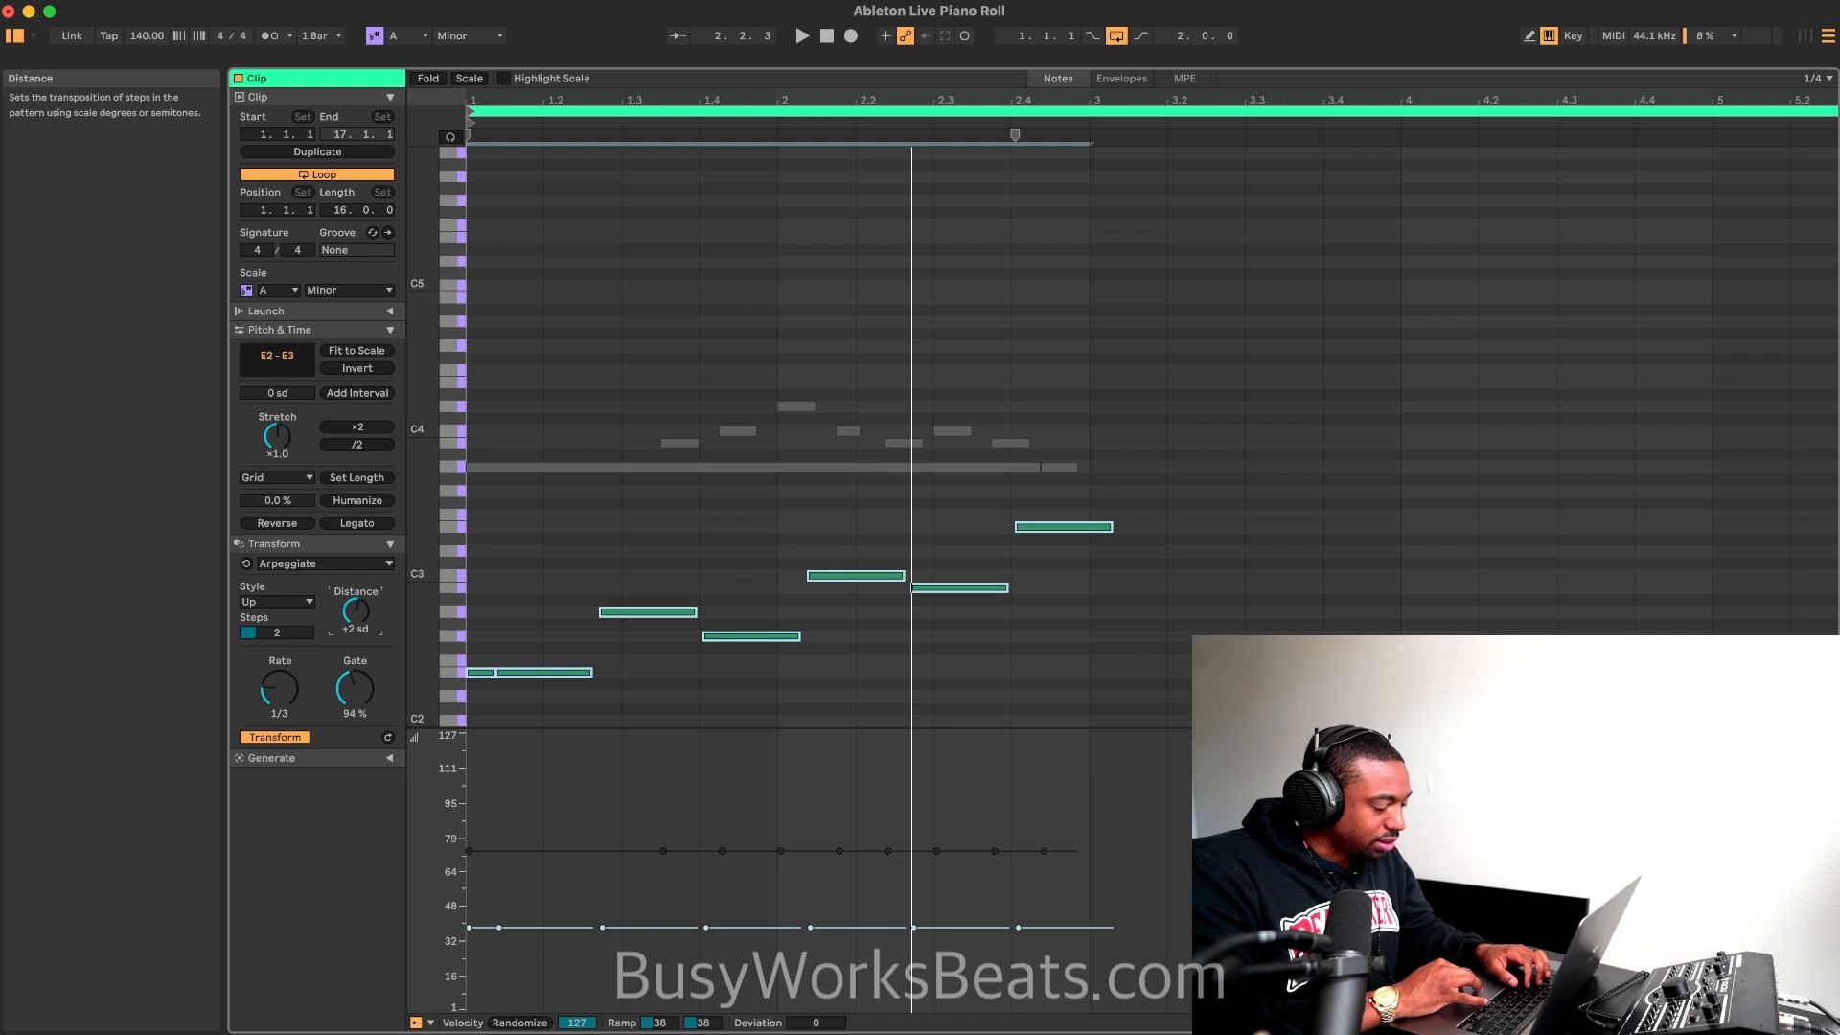
{"action": "key", "text": "space"}
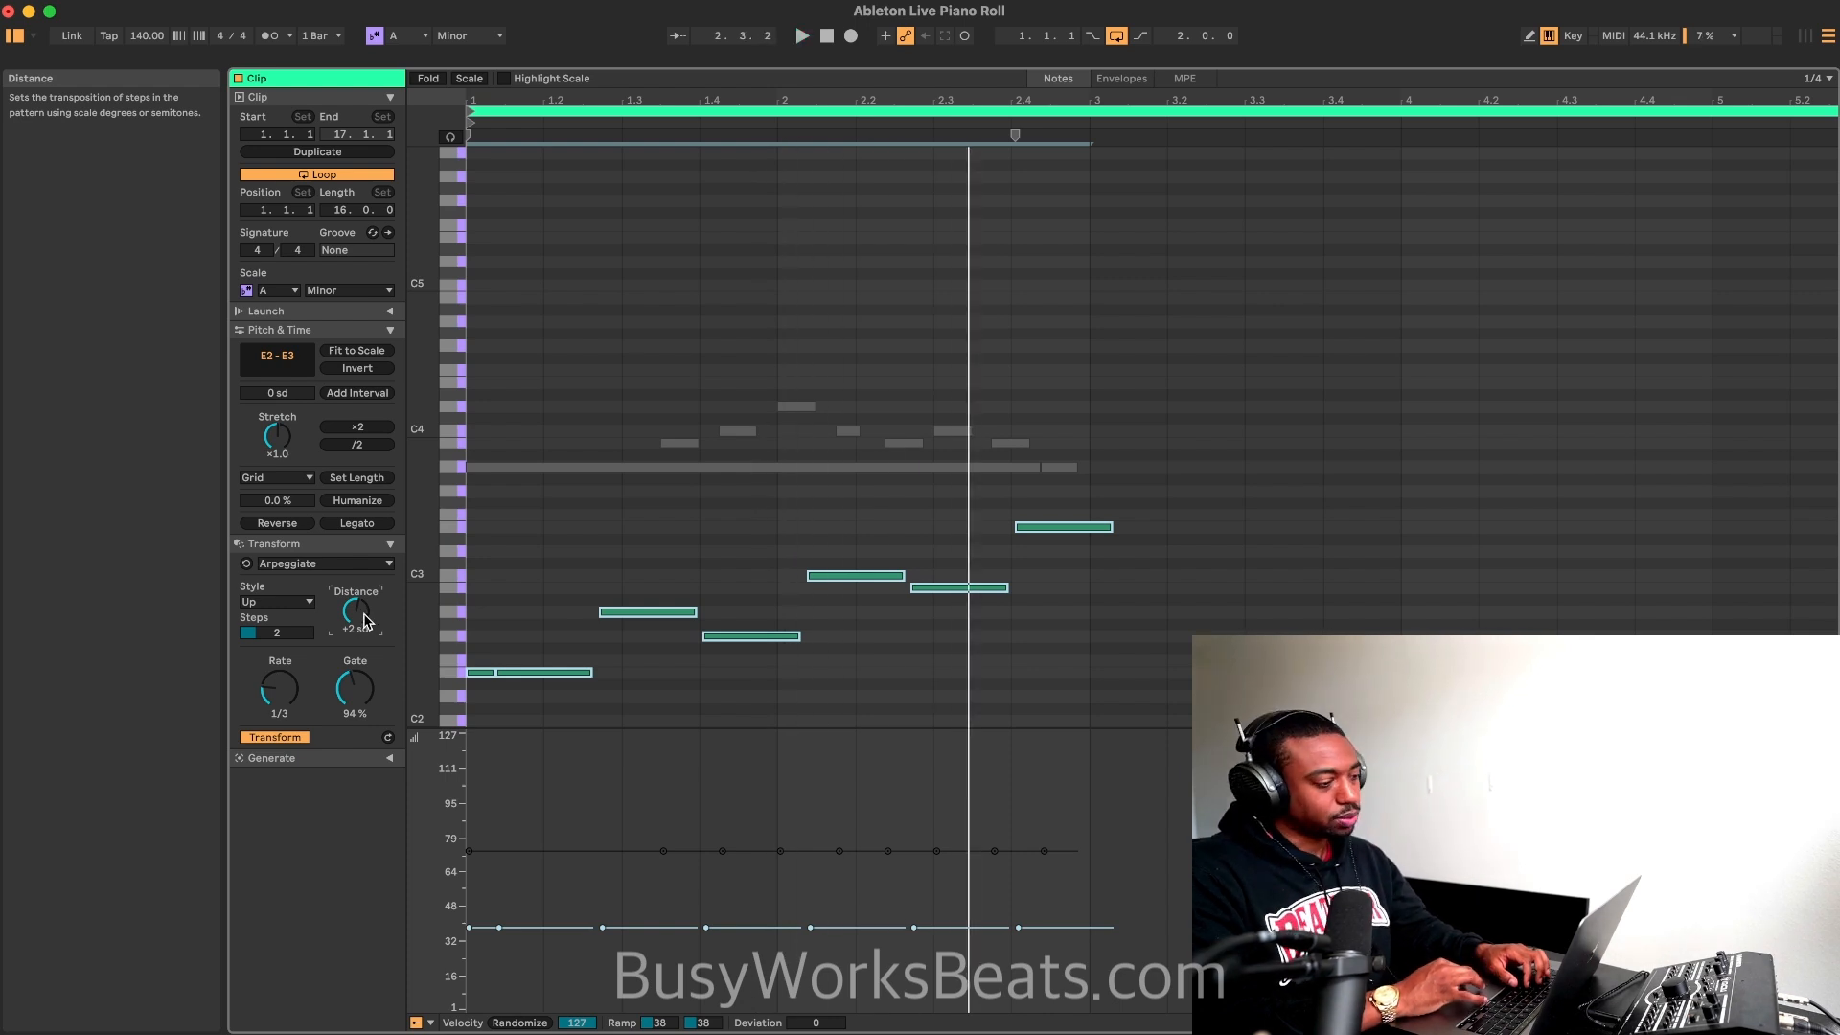
Step: Set the arpeggio's distance to +1 scale degree, its rate to 1/2 and its gate to 107%
{"action": "left_click_drag", "start_coordinate": [364, 621], "coordinate": [290, 699]}
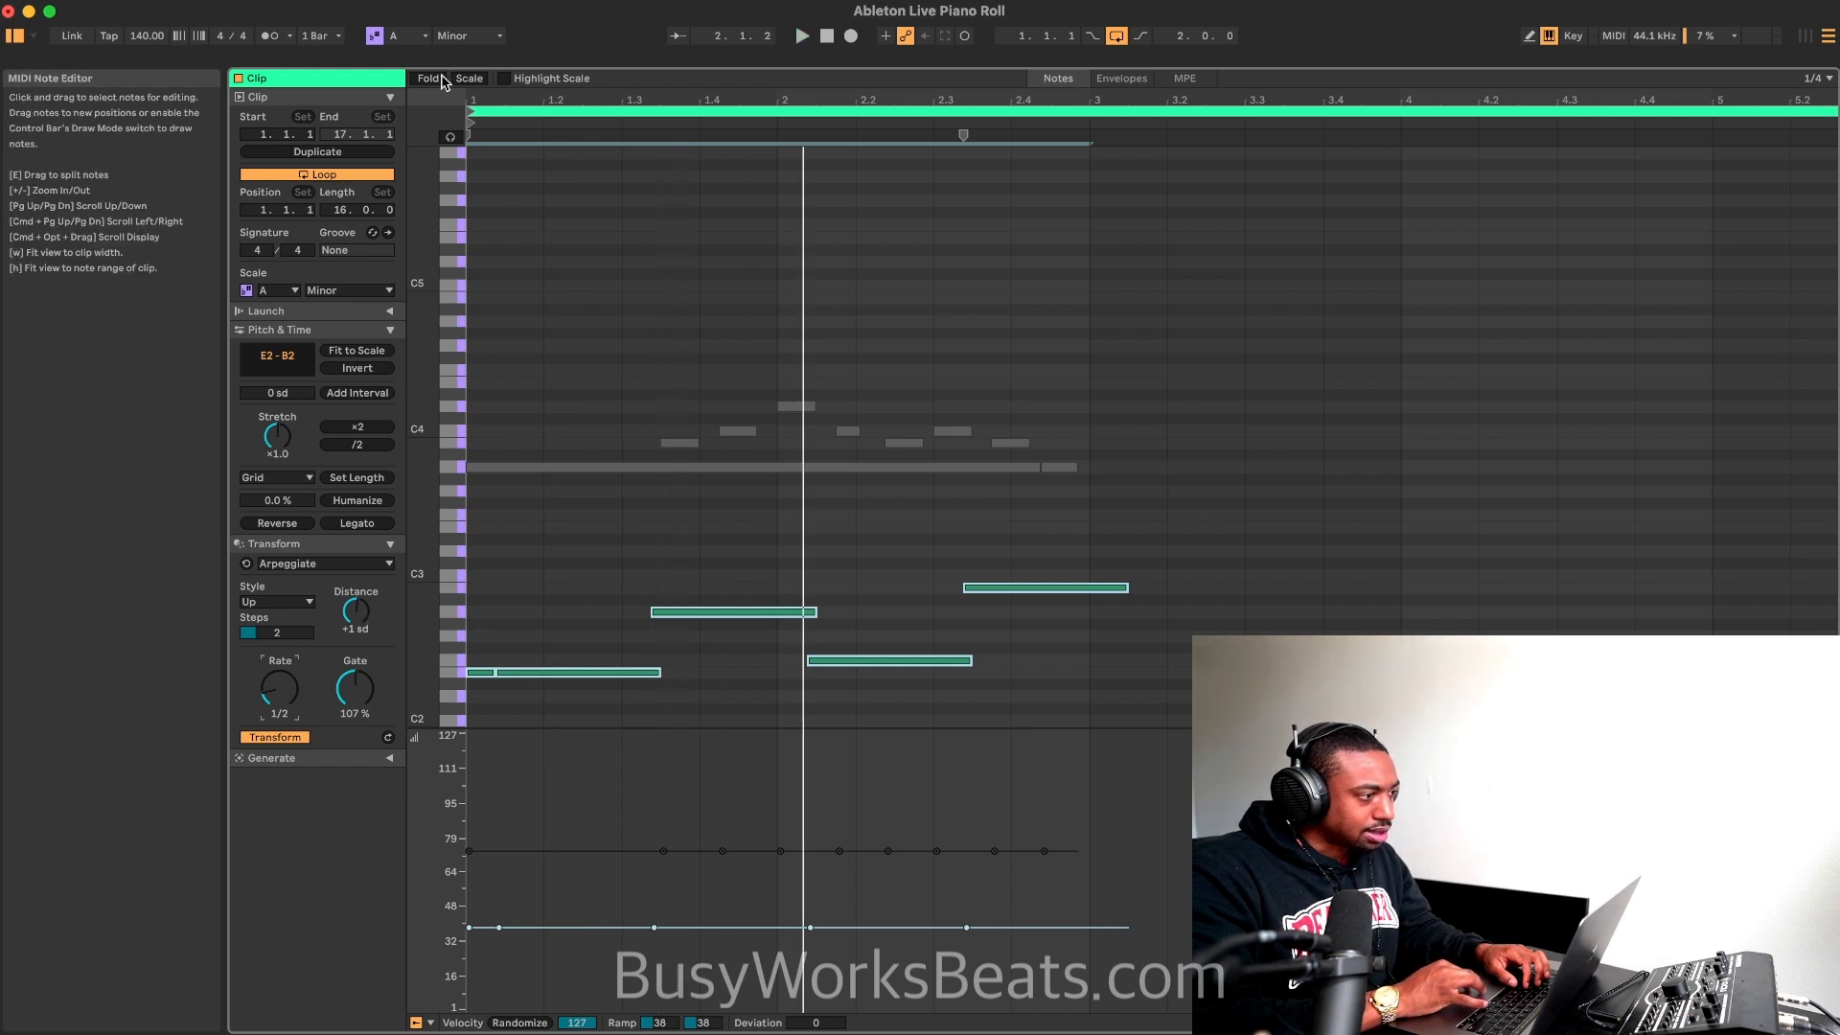
{"action": "left_click", "coordinate": [375, 37]}
{"action": "left_click", "coordinate": [374, 36]}
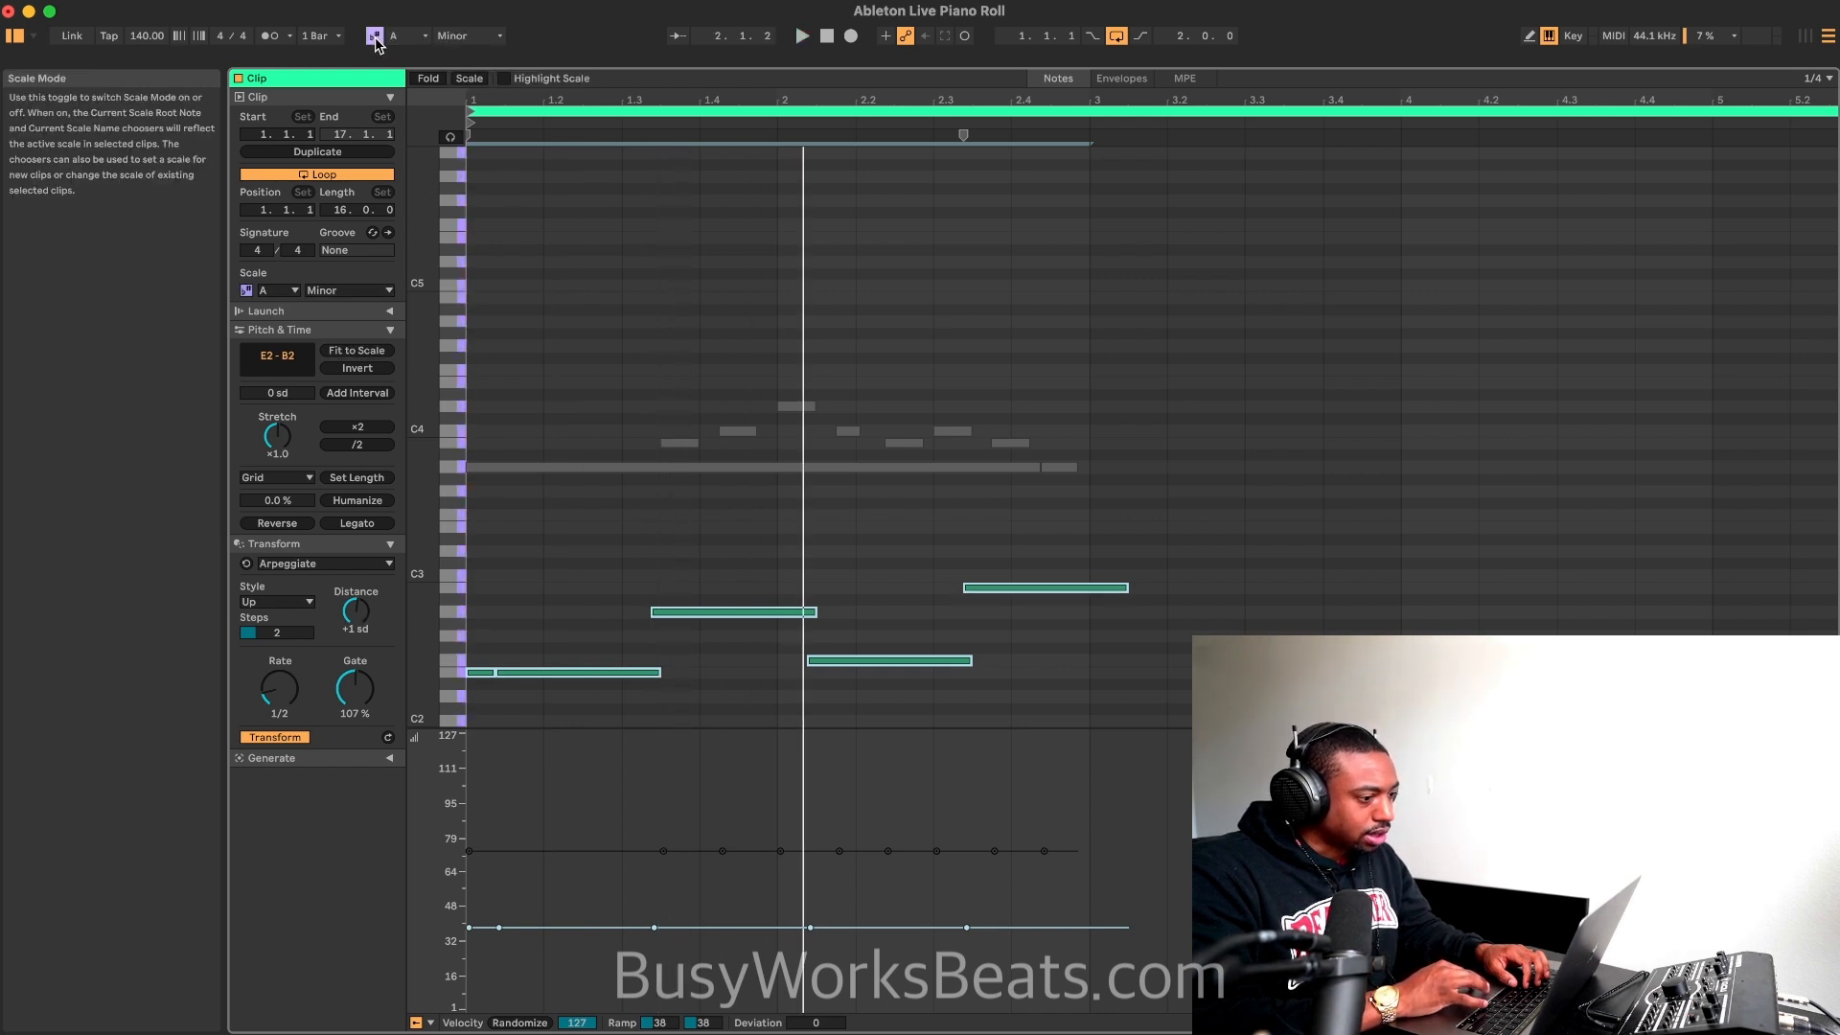
{"action": "left_click", "coordinate": [374, 37]}
{"action": "left_click", "coordinate": [375, 36]}
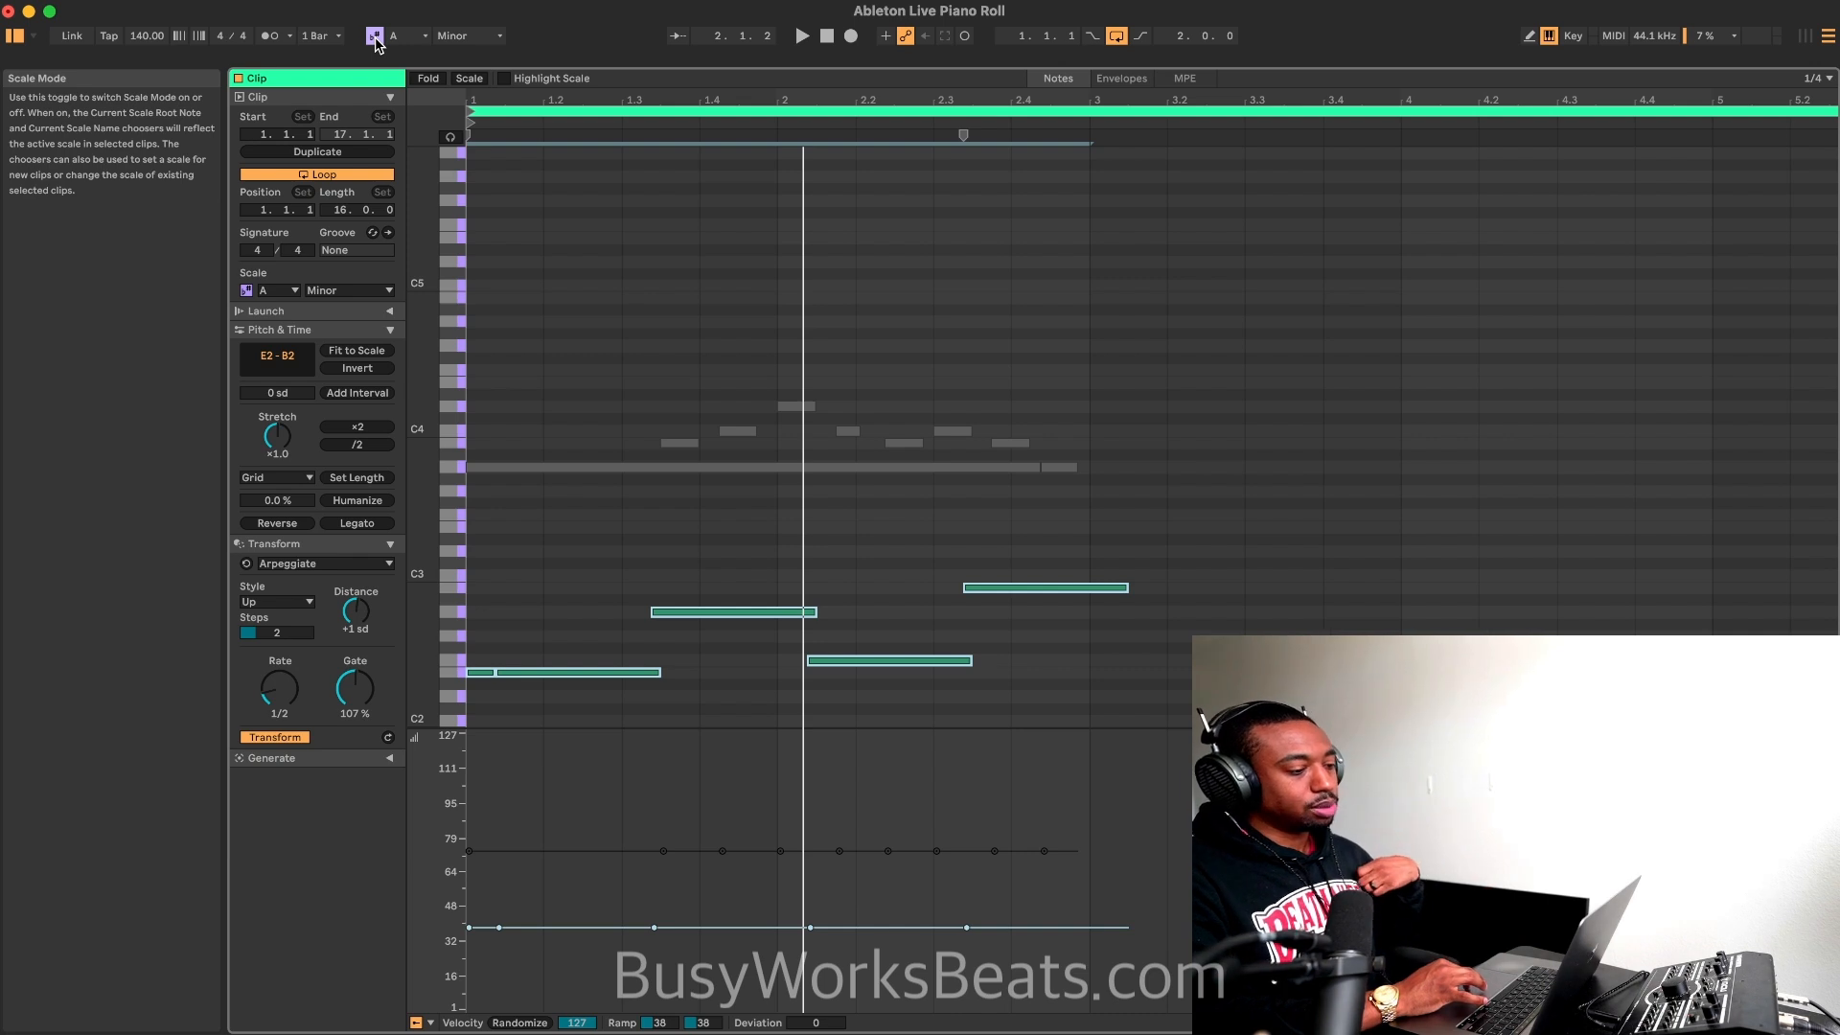
{"action": "left_click", "coordinate": [374, 36]}
{"action": "left_click", "coordinate": [375, 36]}
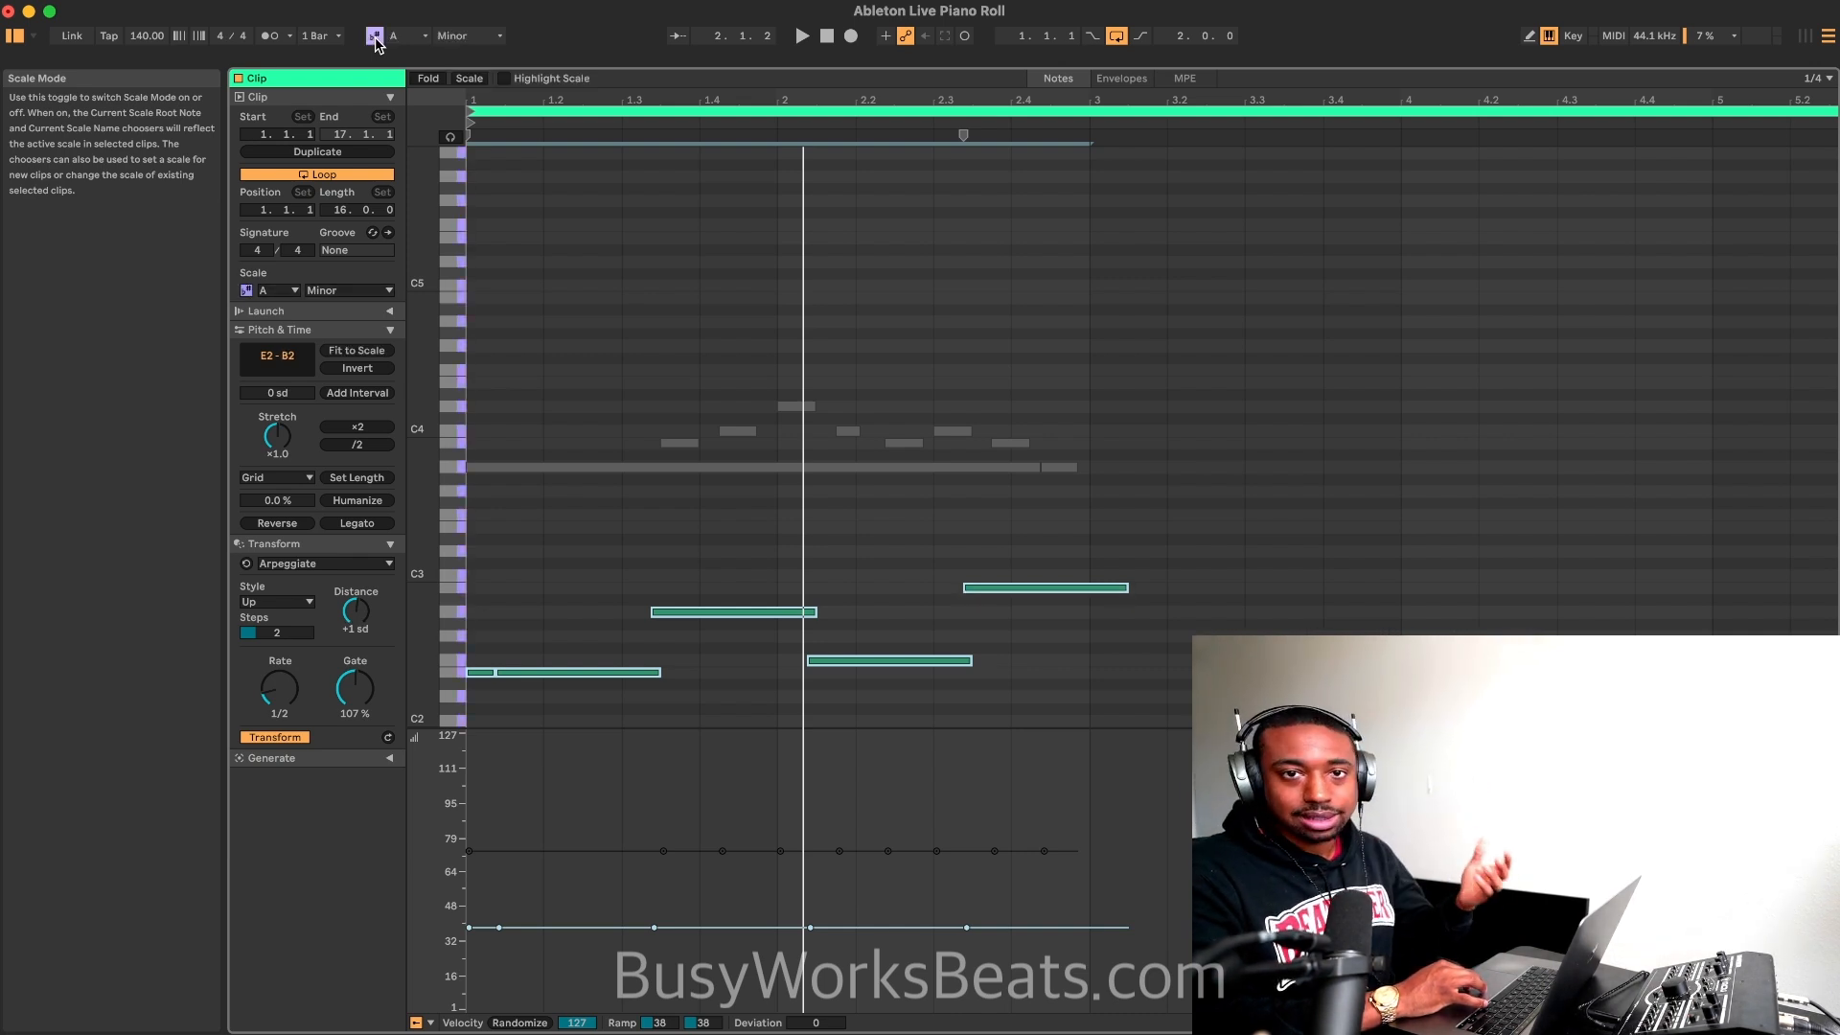
Step: Set the arpeggio's steps to 4 and play the loop
{"action": "key", "text": "space"}
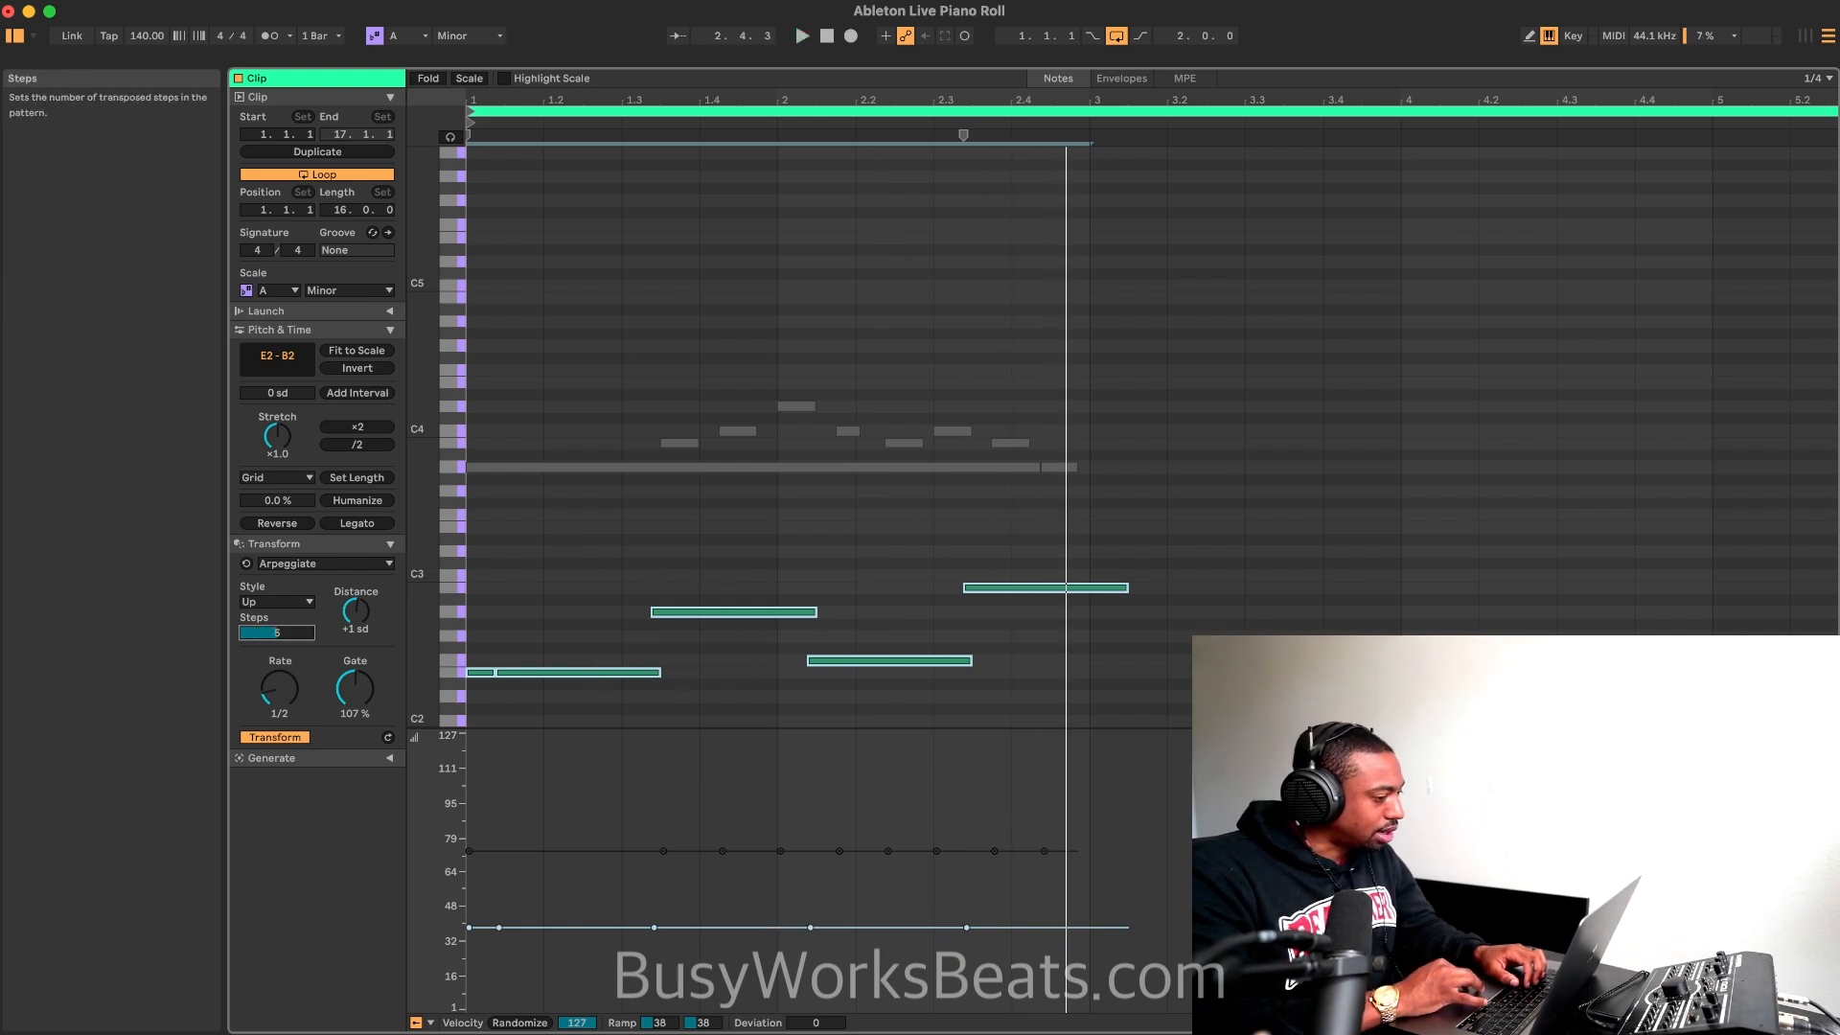
{"action": "left_click_drag", "start_coordinate": [277, 632], "coordinate": [277, 625]}
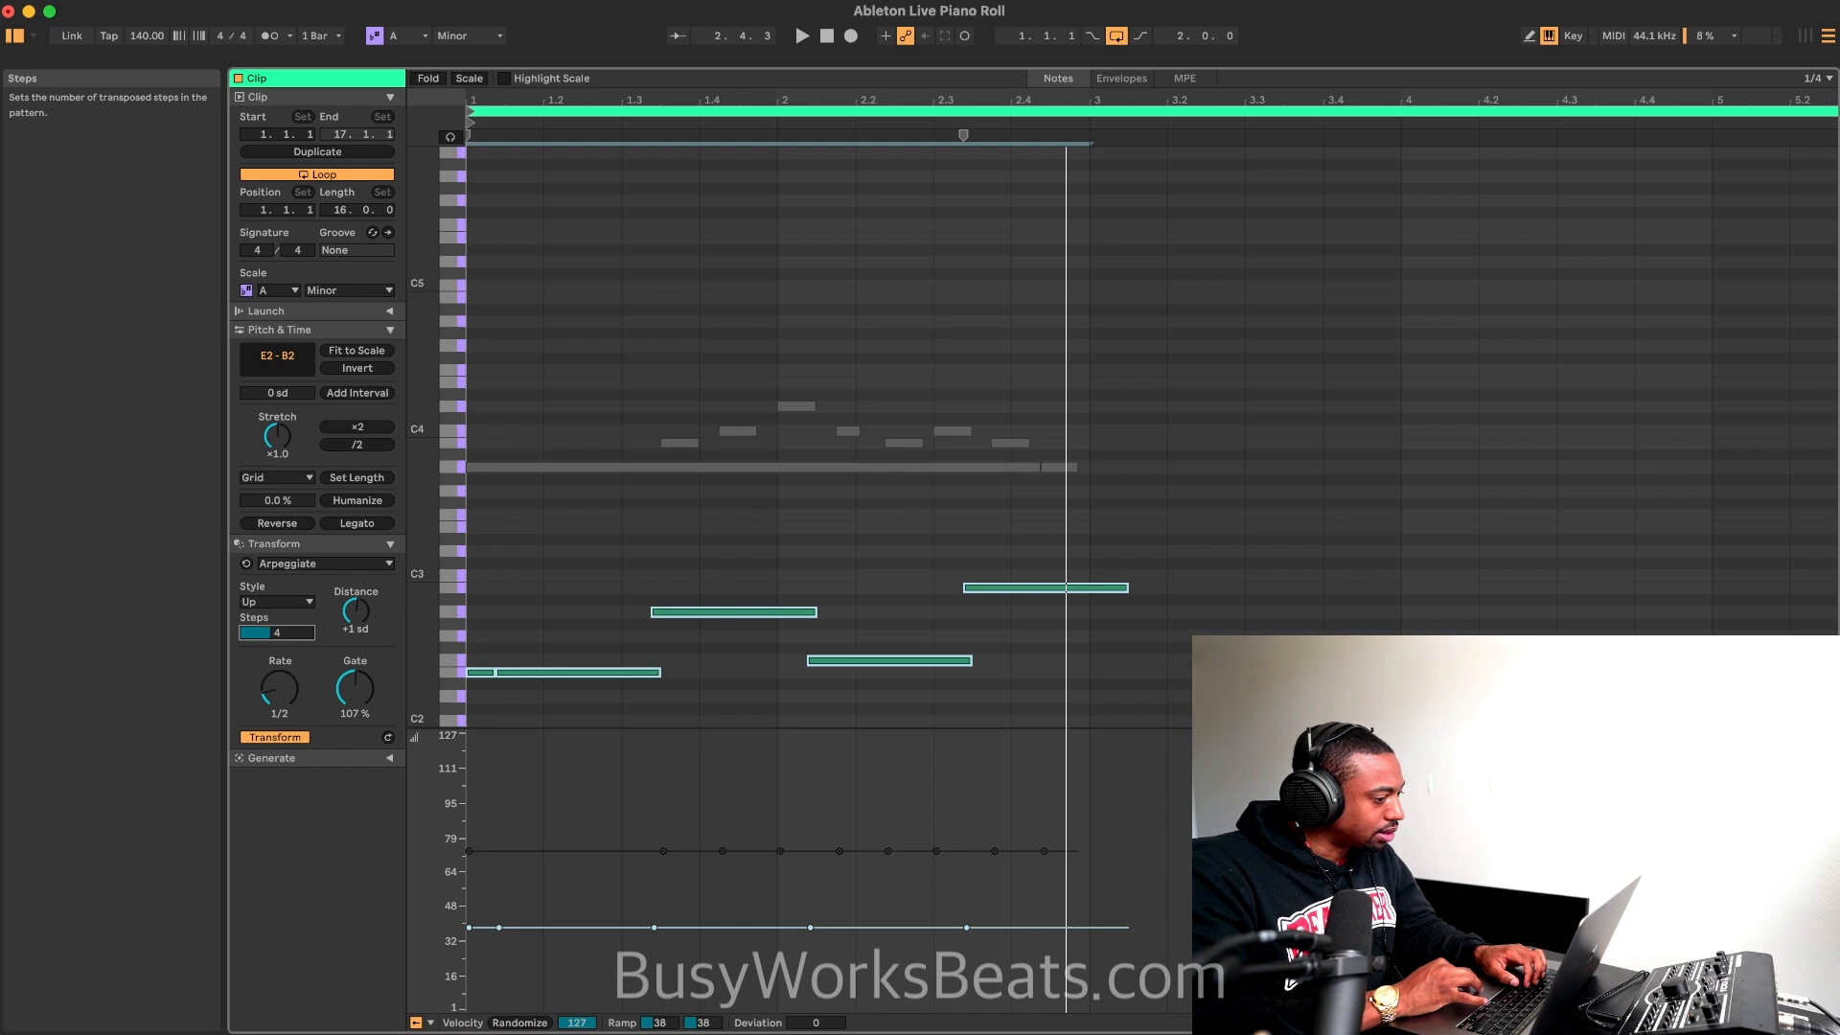
{"action": "left_click", "coordinate": [506, 654]}
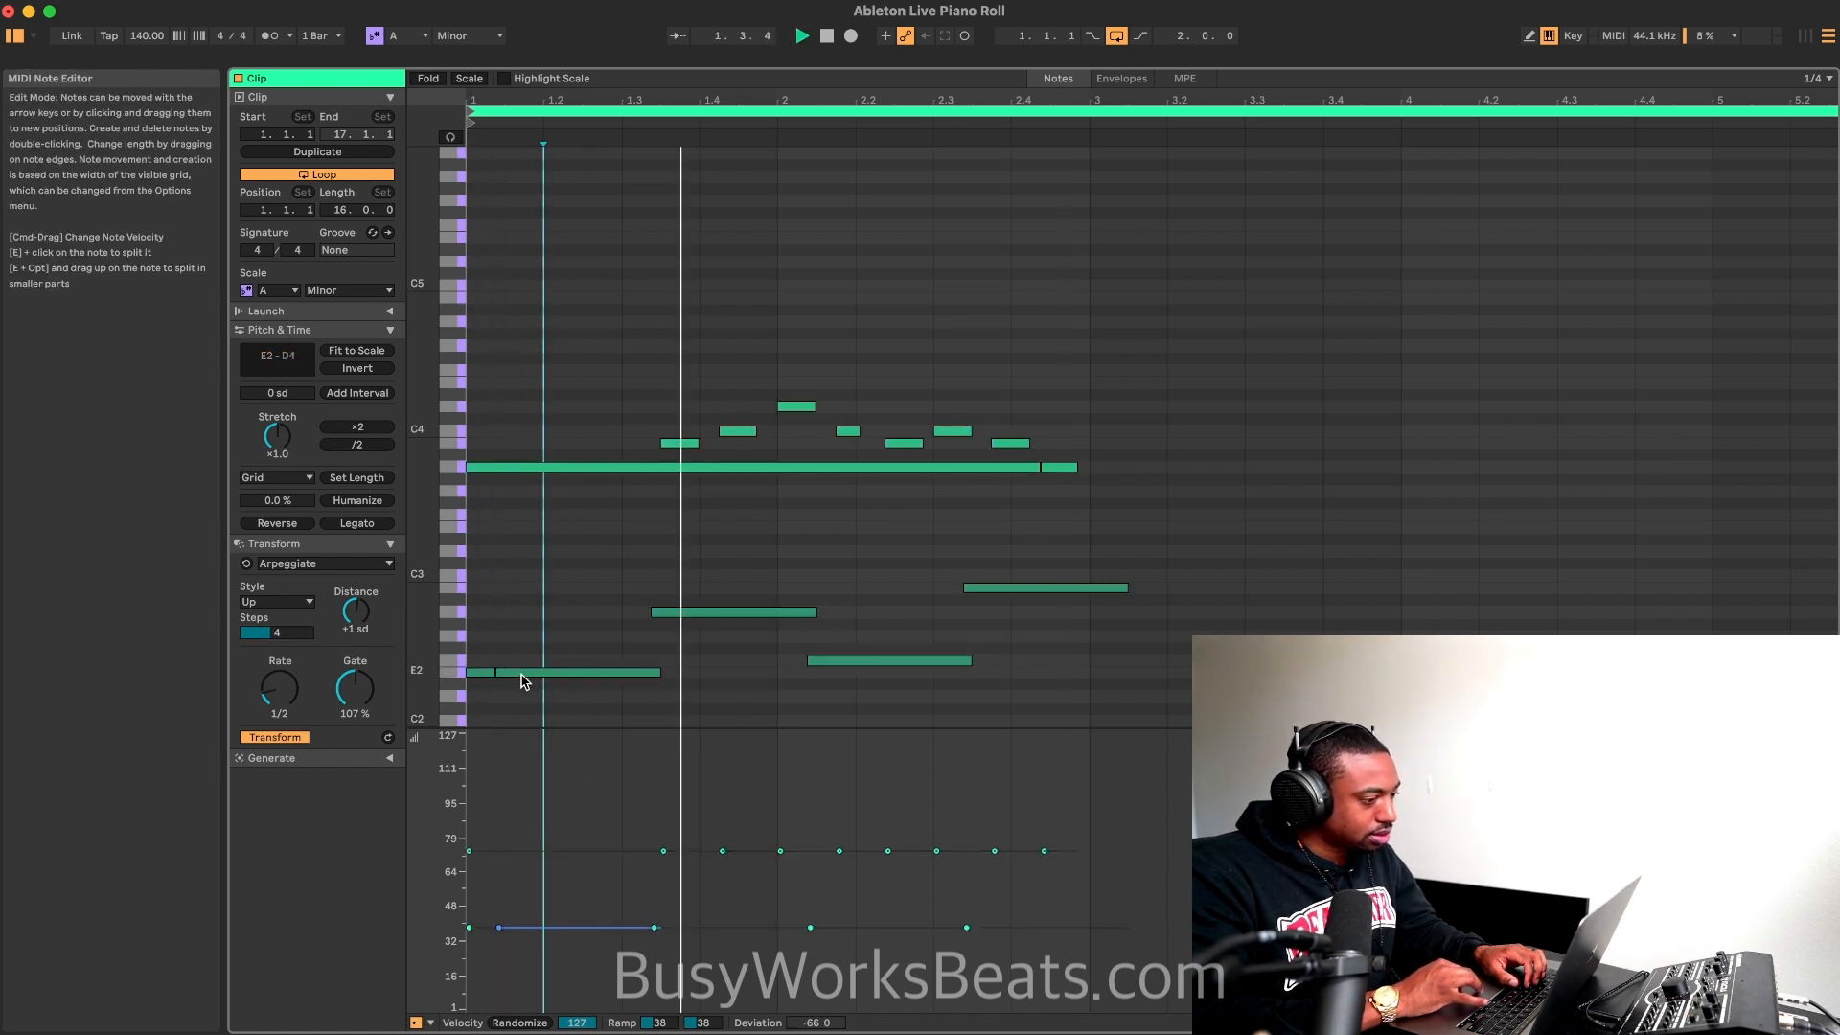
Step: Shift the four long arpeggiated bass notes earlier so the first E2 starts at the clip's beginning, and play the loop
{"action": "key", "text": "space"}
{"action": "left_click", "coordinate": [1061, 554]}
{"action": "left_click_drag", "start_coordinate": [1062, 555], "coordinate": [570, 681]}
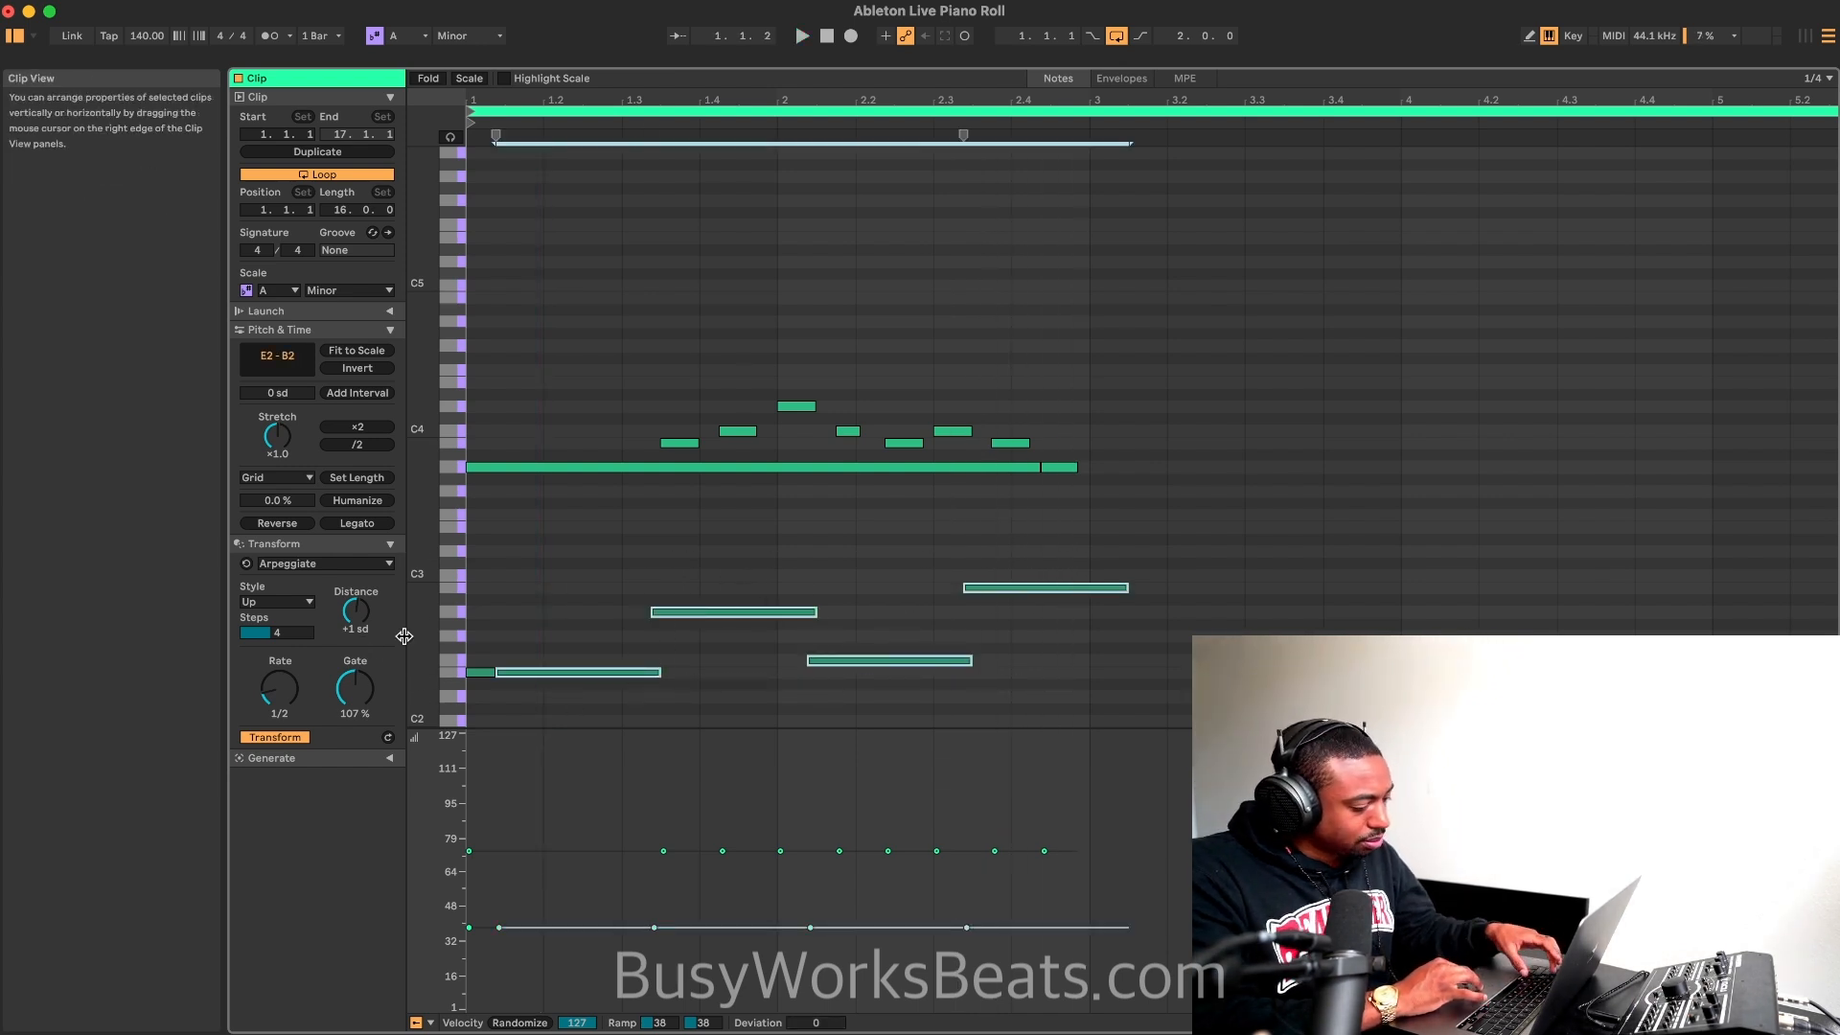
{"action": "left_click", "coordinate": [622, 642]}
{"action": "key", "text": "space"}
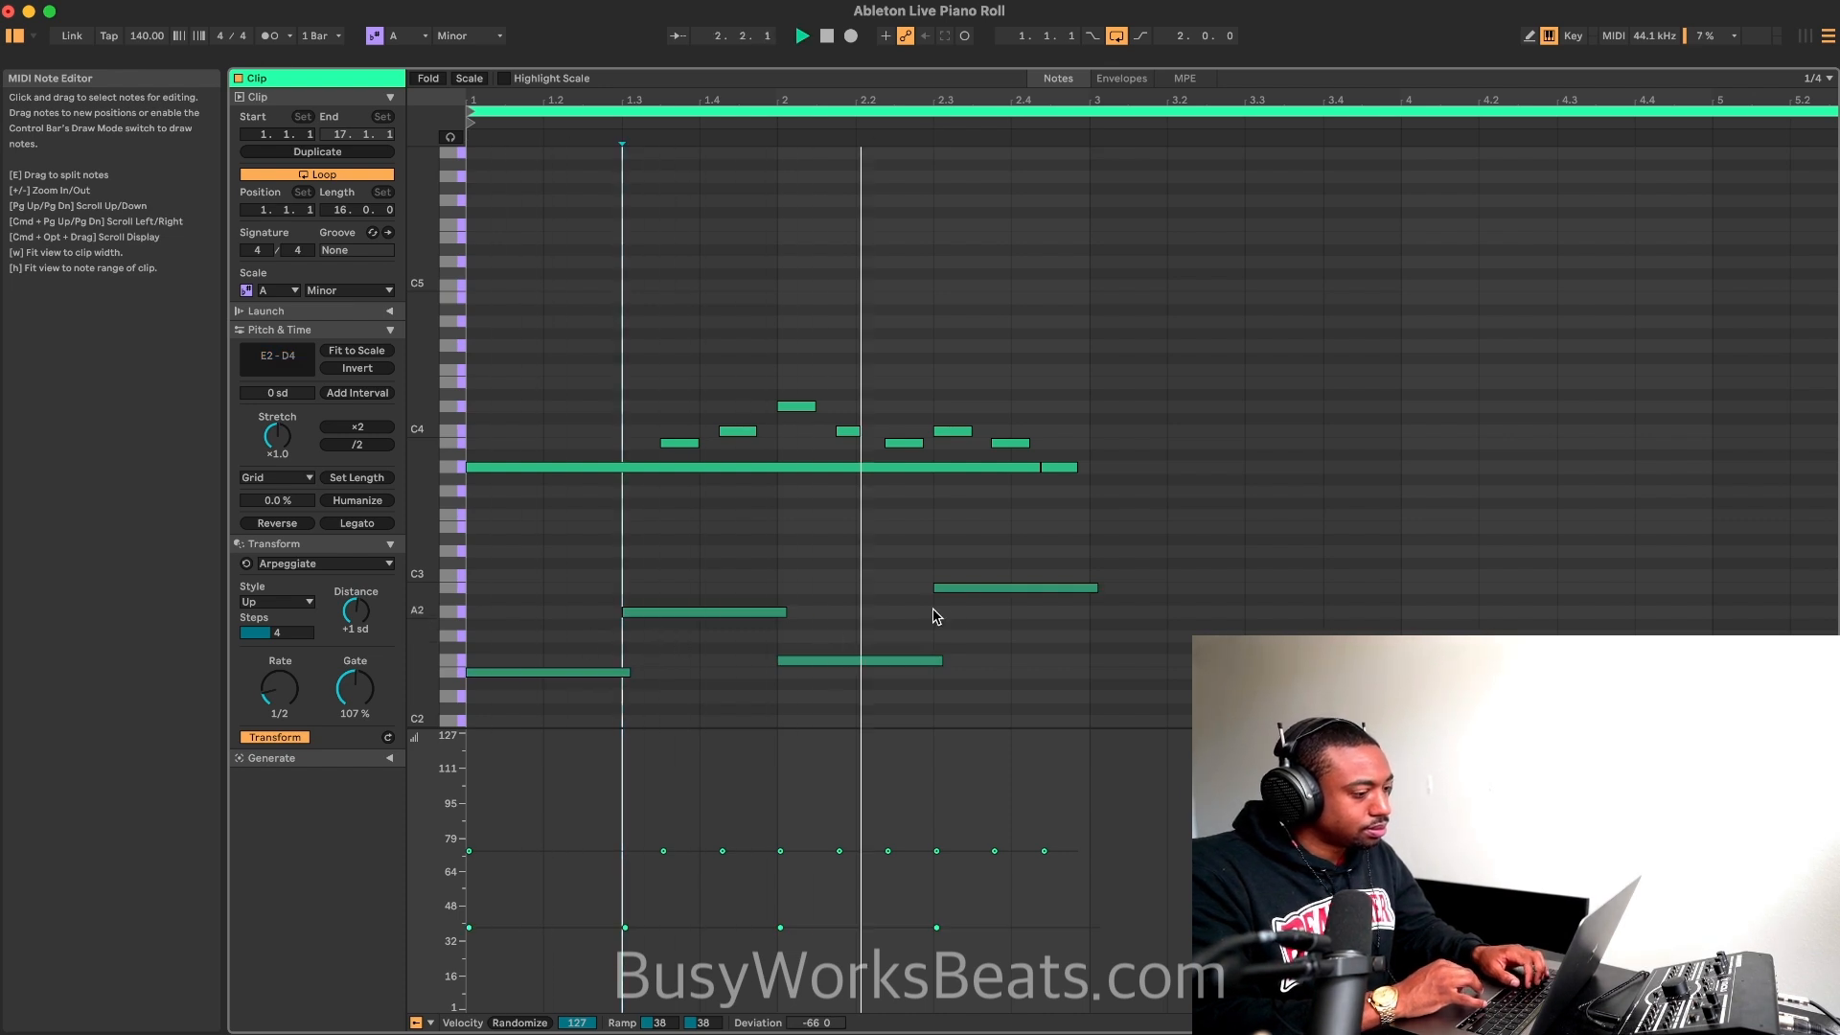
Step: Shorten the final B2 bass note so it ends at bar 3, and play the loop
{"action": "left_click", "coordinate": [1095, 587]}
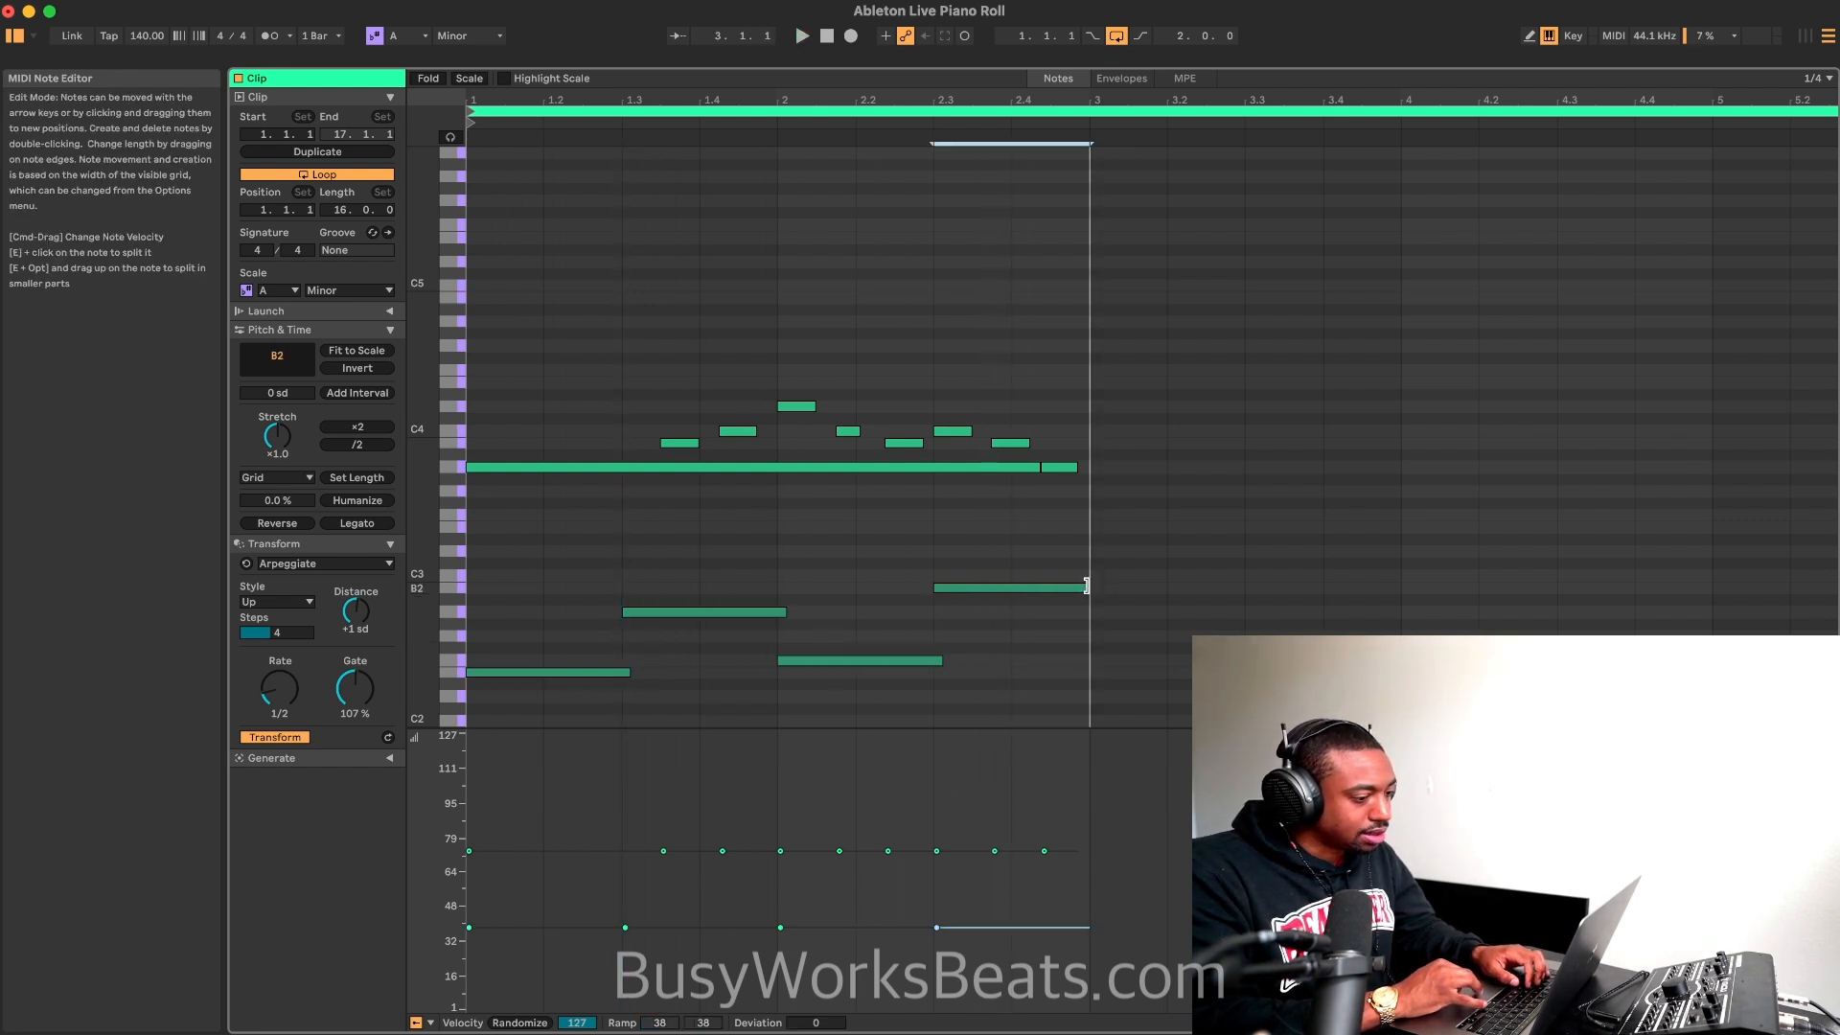
{"action": "key", "text": "space"}
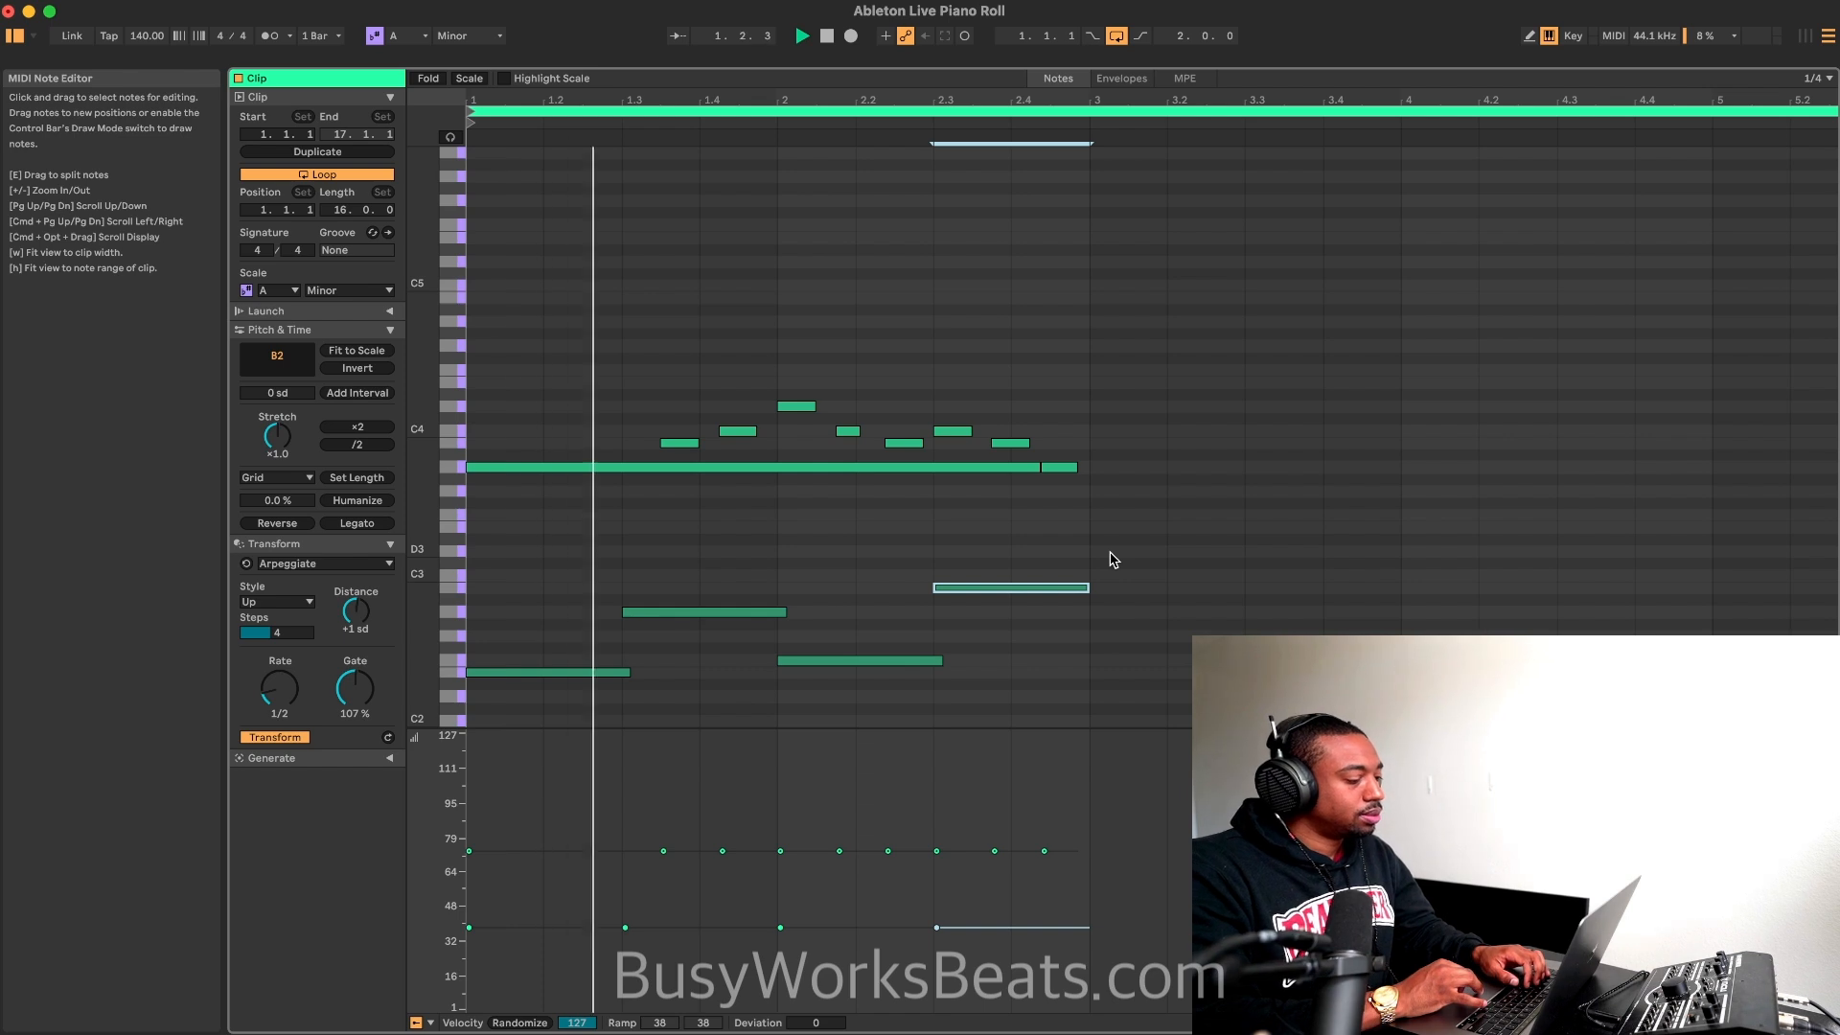
{"action": "key", "text": "space"}
Step: Lower the velocity of the four bass notes to 7 while listening to the loop
{"action": "left_click_drag", "start_coordinate": [1101, 546], "coordinate": [465, 690]}
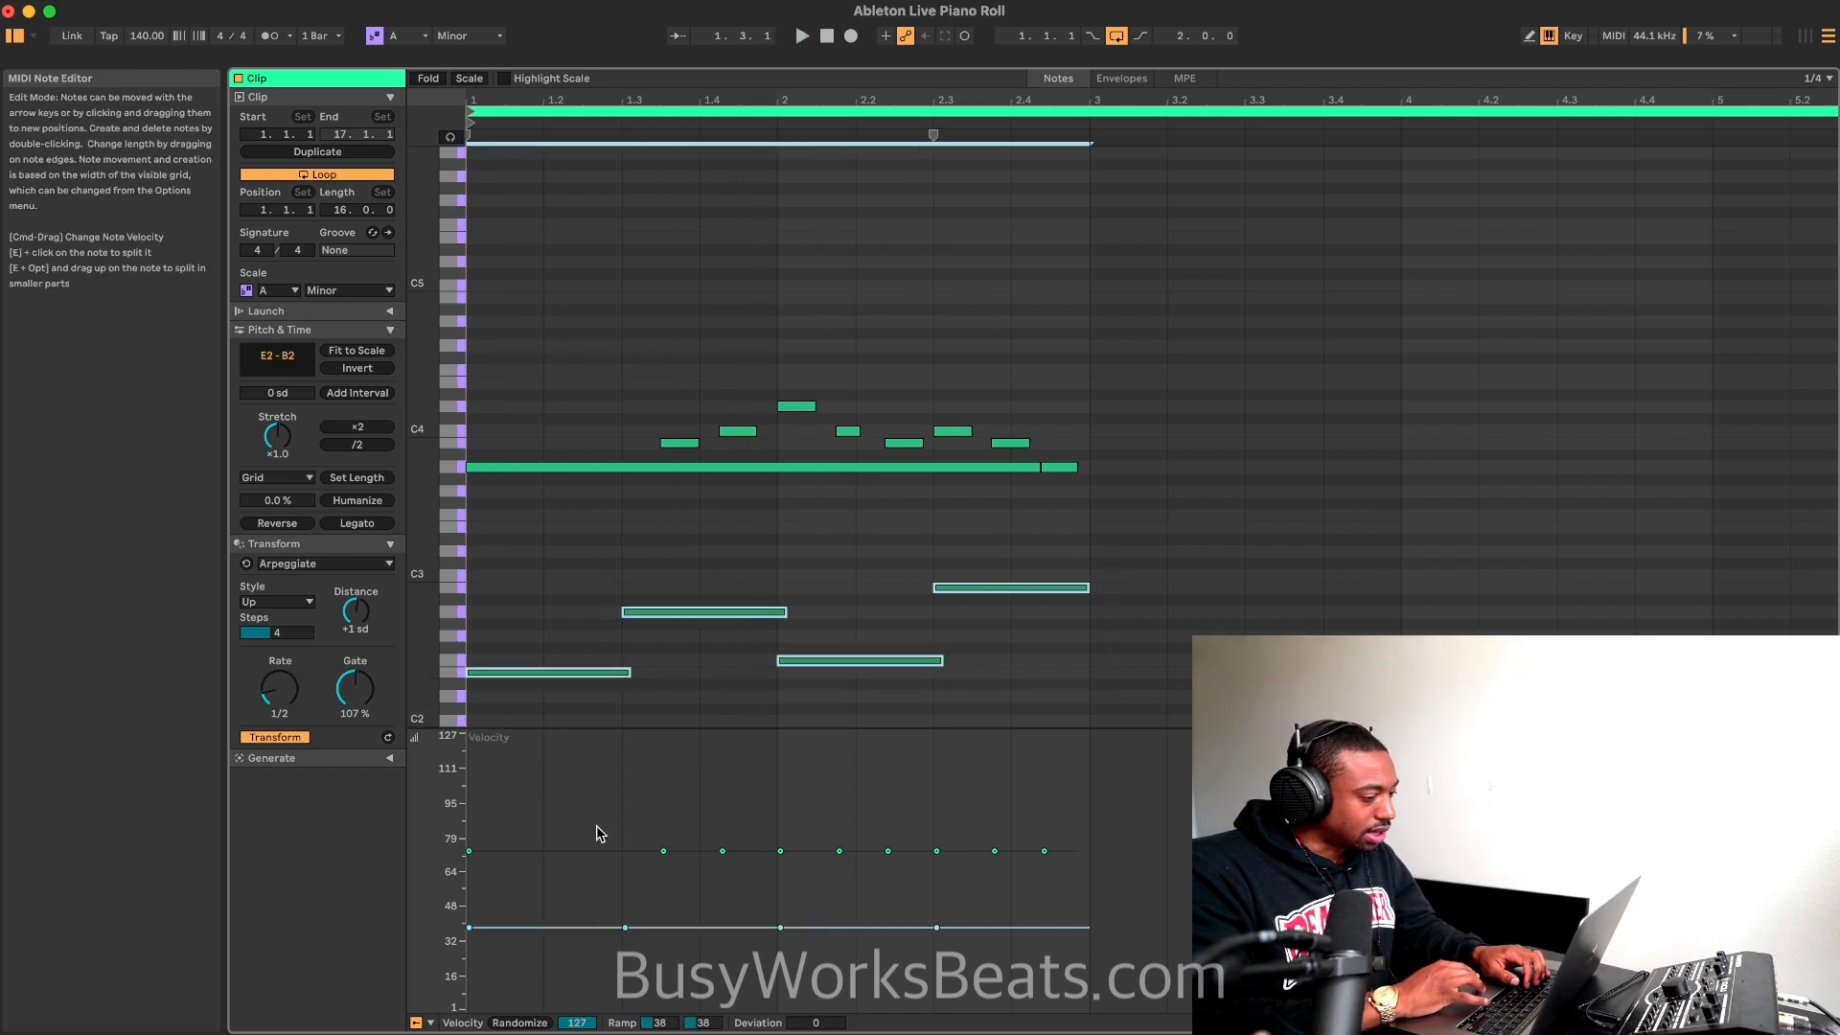
{"action": "mouse_move", "coordinate": [786, 943]}
{"action": "left_mouse_down"}
{"action": "mouse_move", "coordinate": [786, 996]}
{"action": "mouse_move", "coordinate": [814, 1032]}
{"action": "left_mouse_up"}
{"action": "key", "text": "space"}
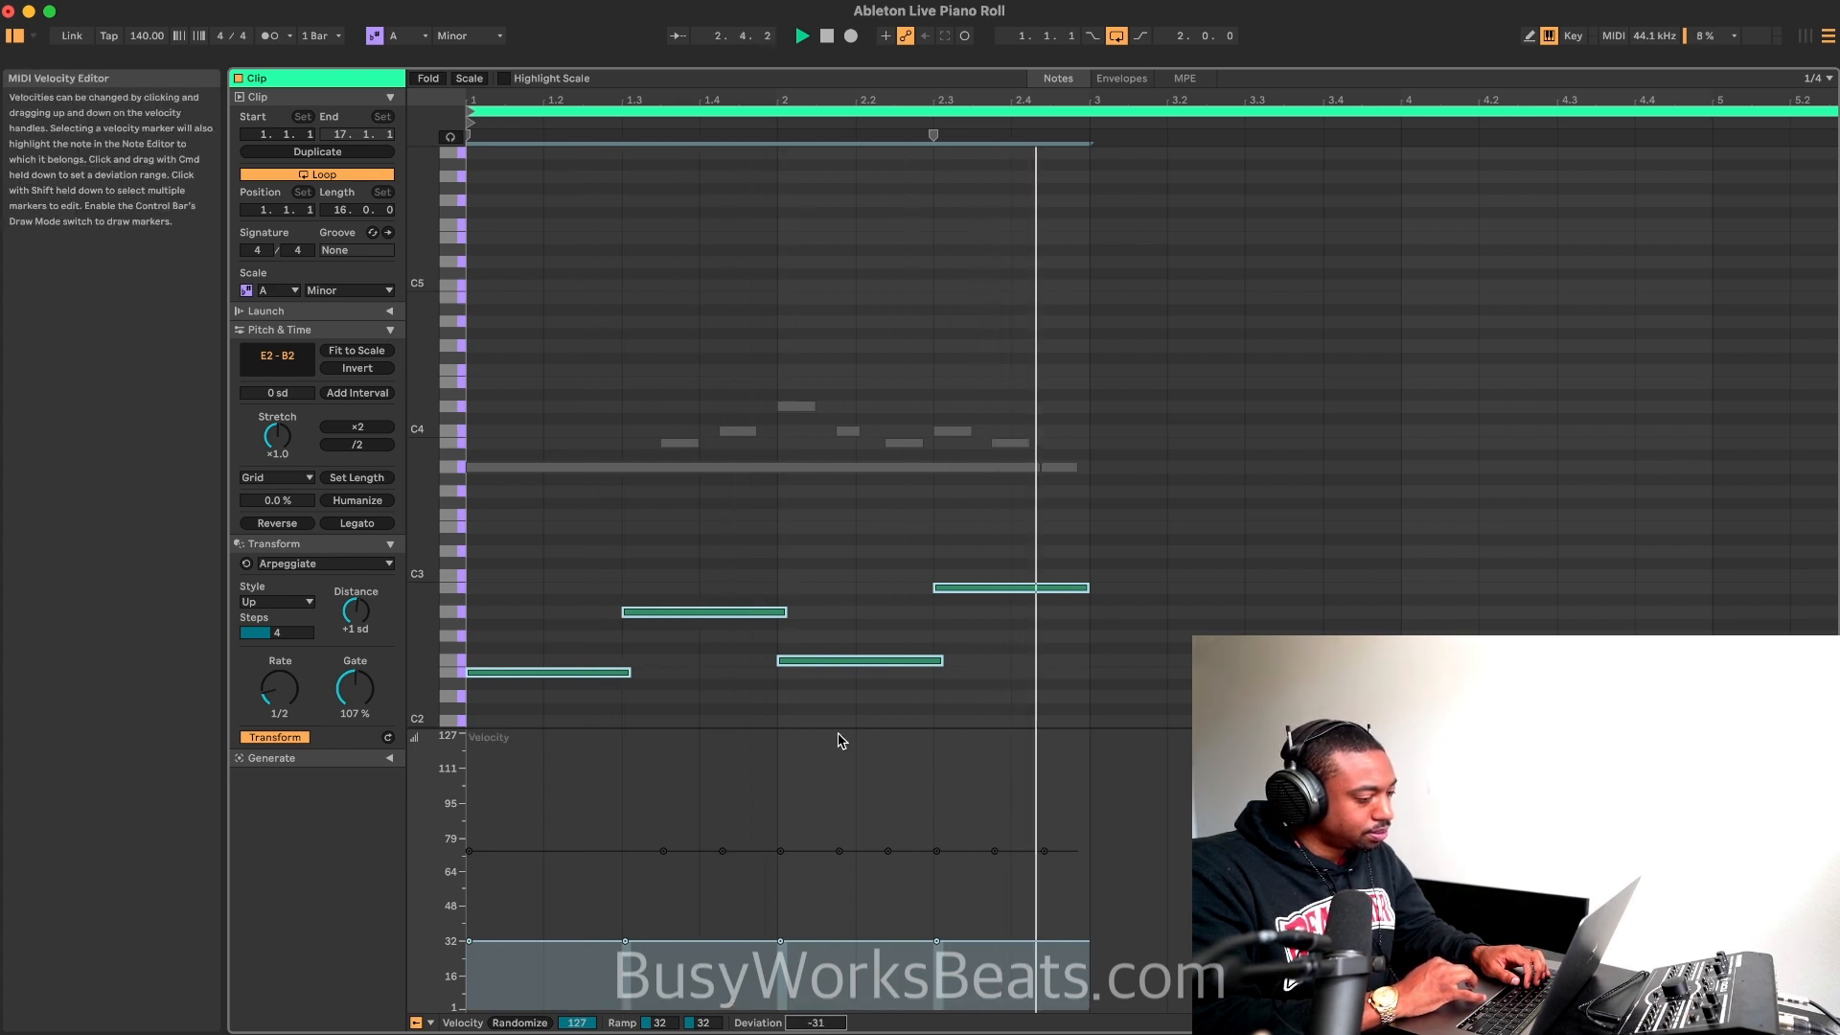
{"action": "left_click_drag", "start_coordinate": [625, 941], "coordinate": [625, 972]}
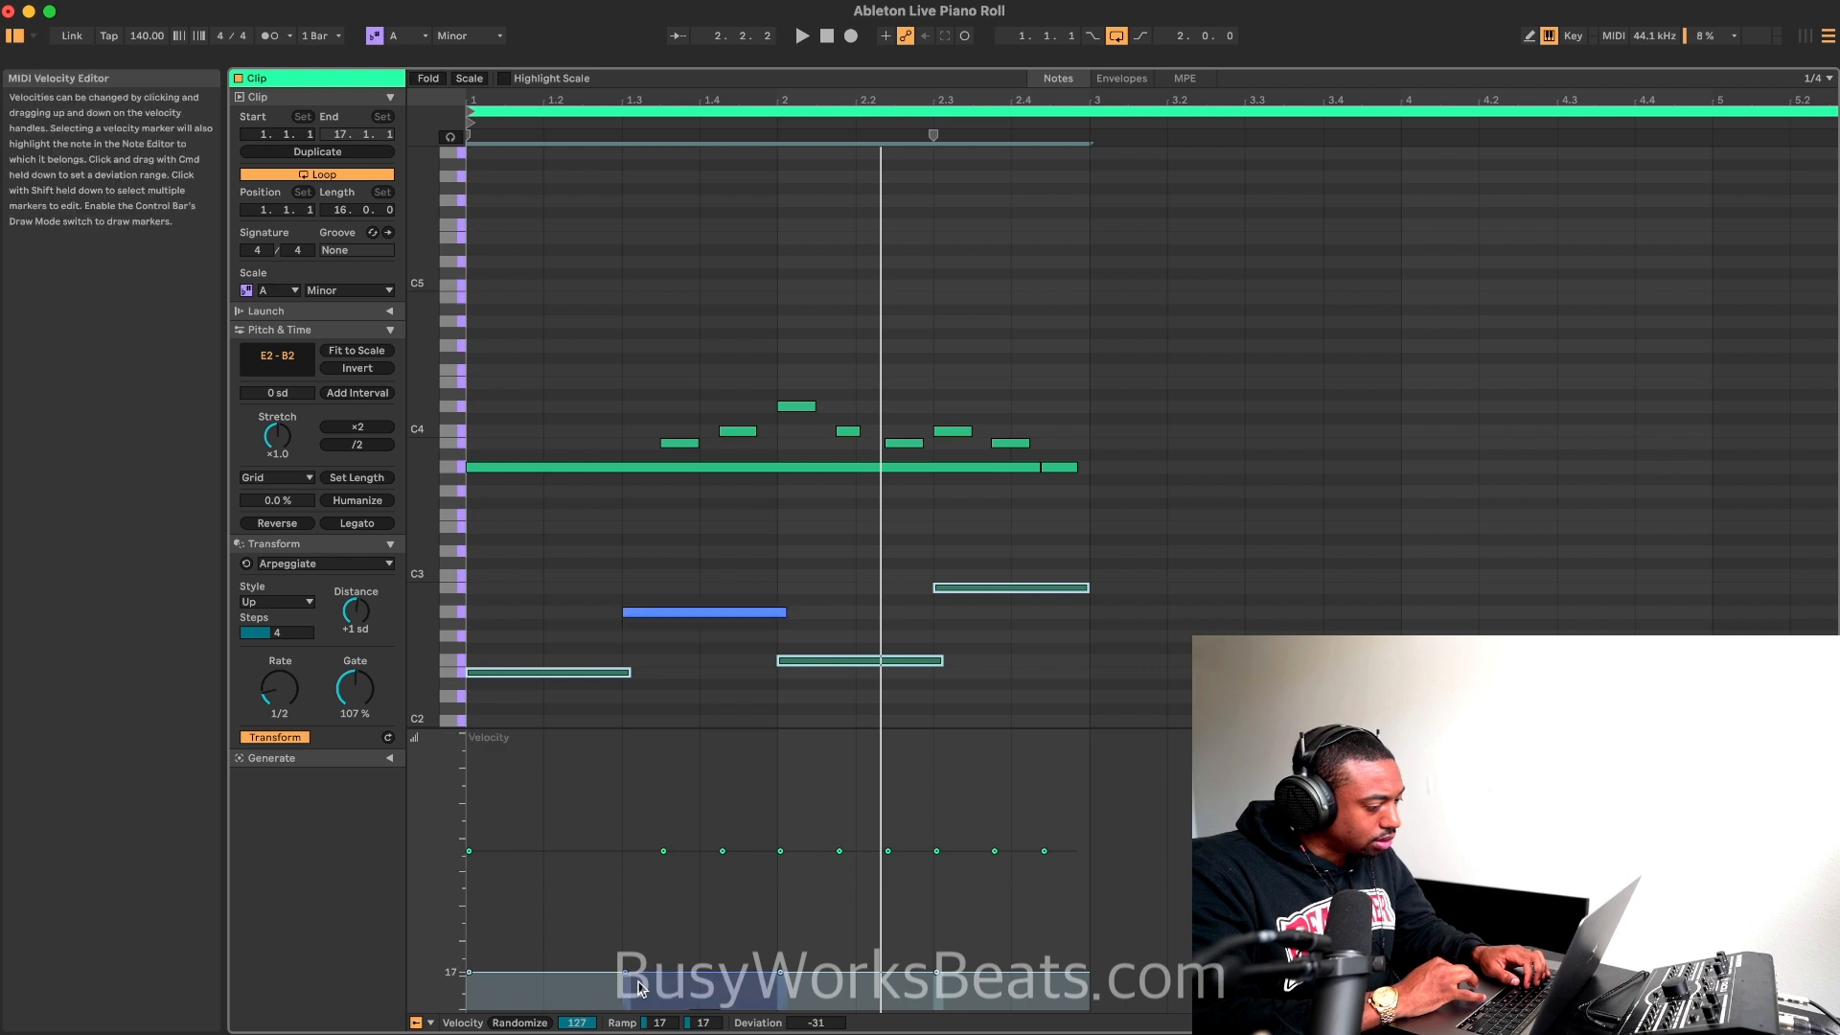
{"action": "left_click_drag", "start_coordinate": [624, 971], "coordinate": [625, 995]}
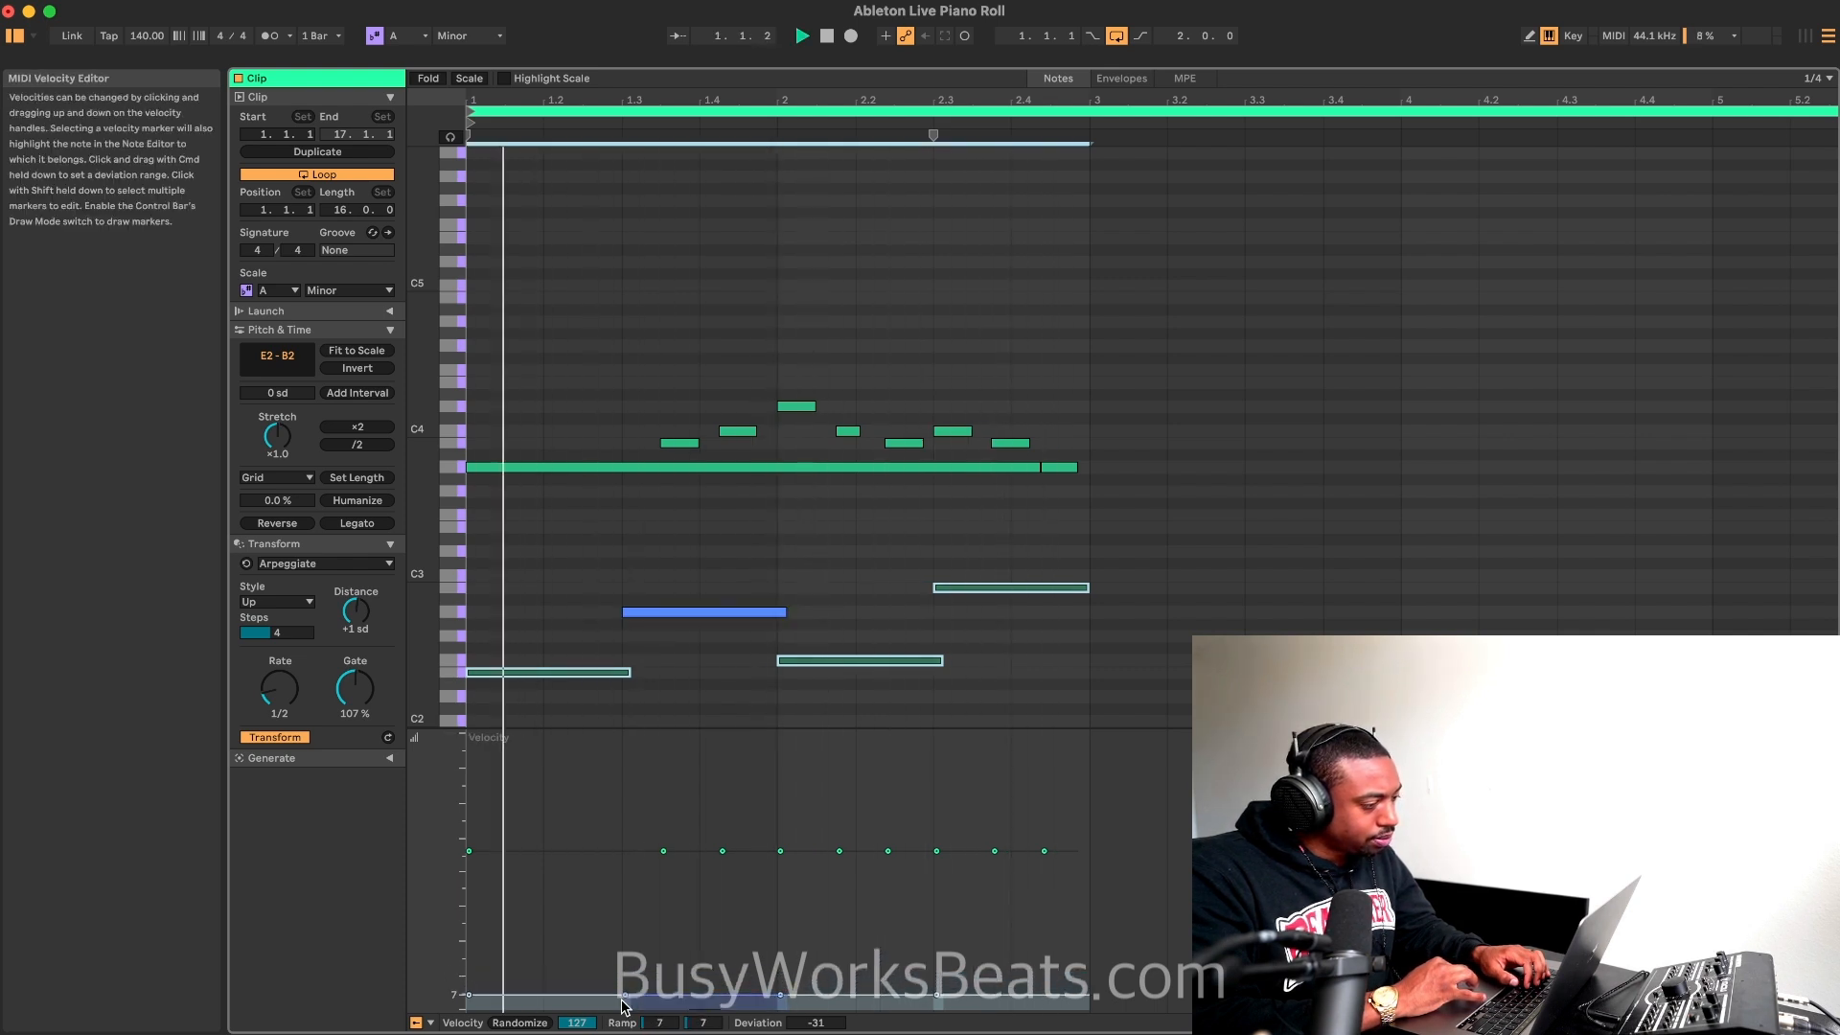
{"action": "key", "text": "space"}
Step: Recombine the four bass notes, auditioning rotations of 1, 2 and 3 and settling on -2
{"action": "left_click_drag", "start_coordinate": [1056, 563], "coordinate": [500, 677]}
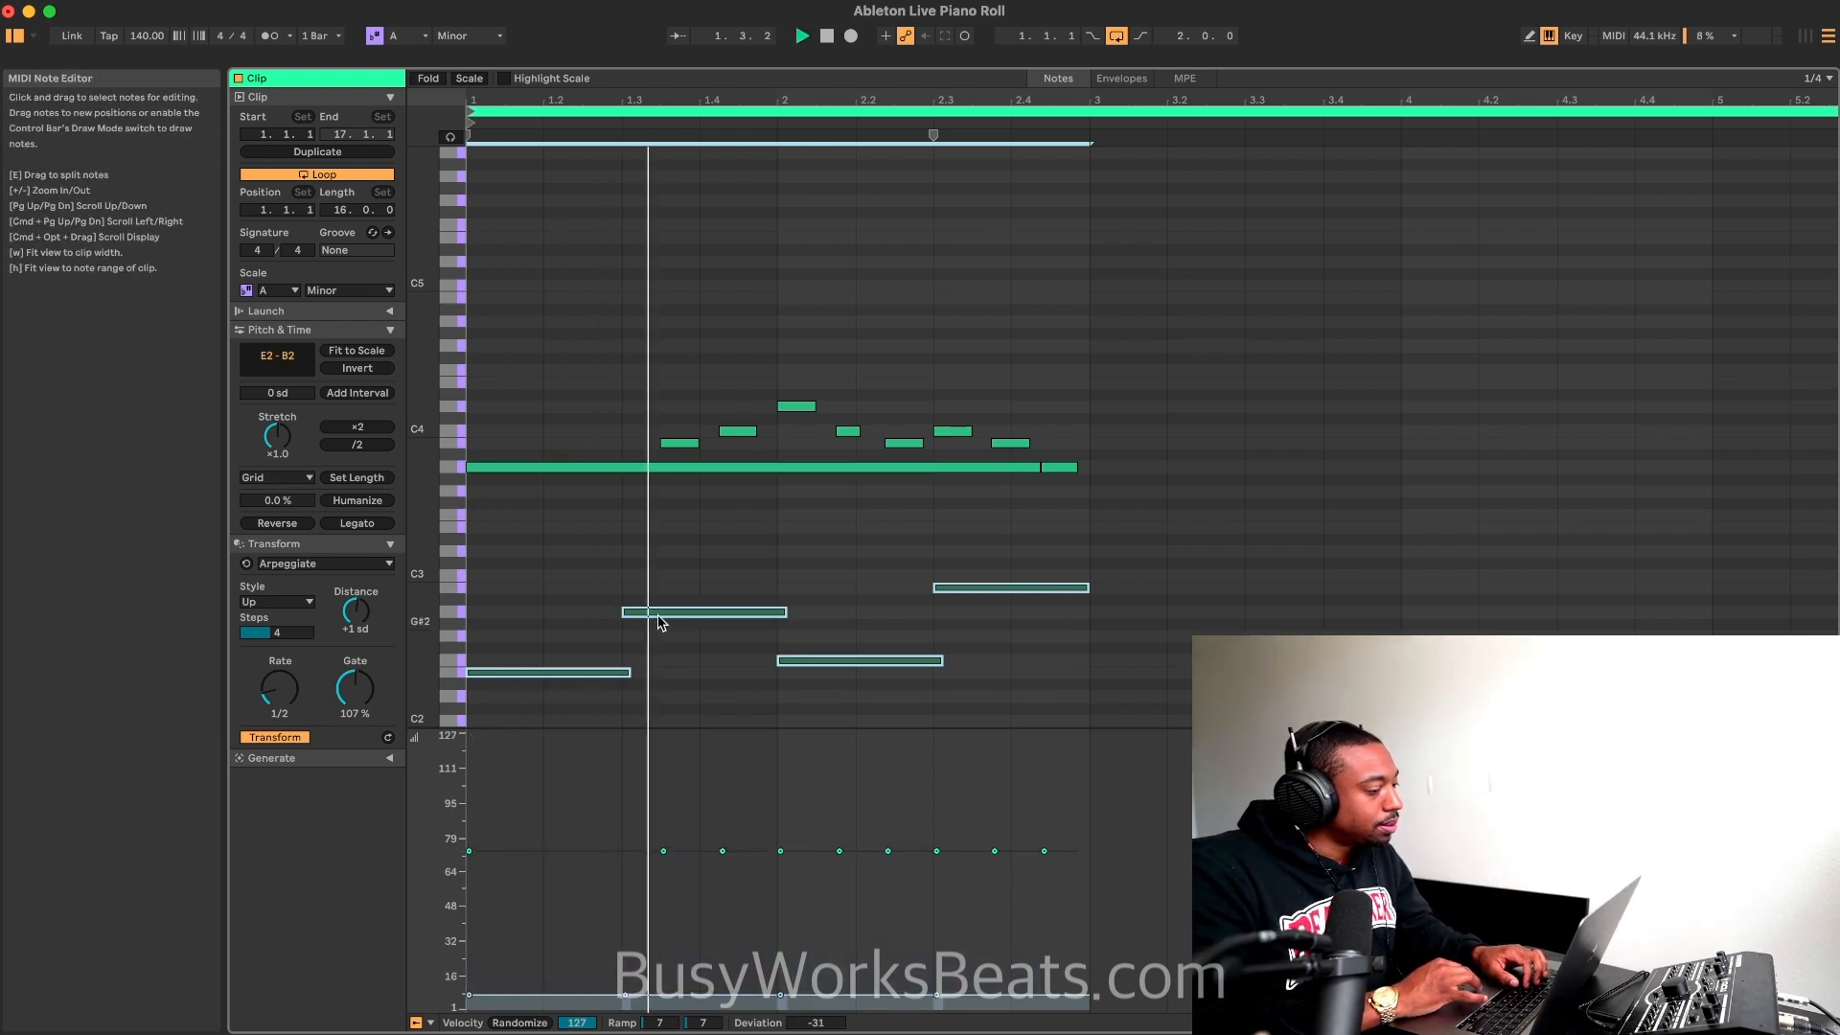
{"action": "key", "text": "space"}
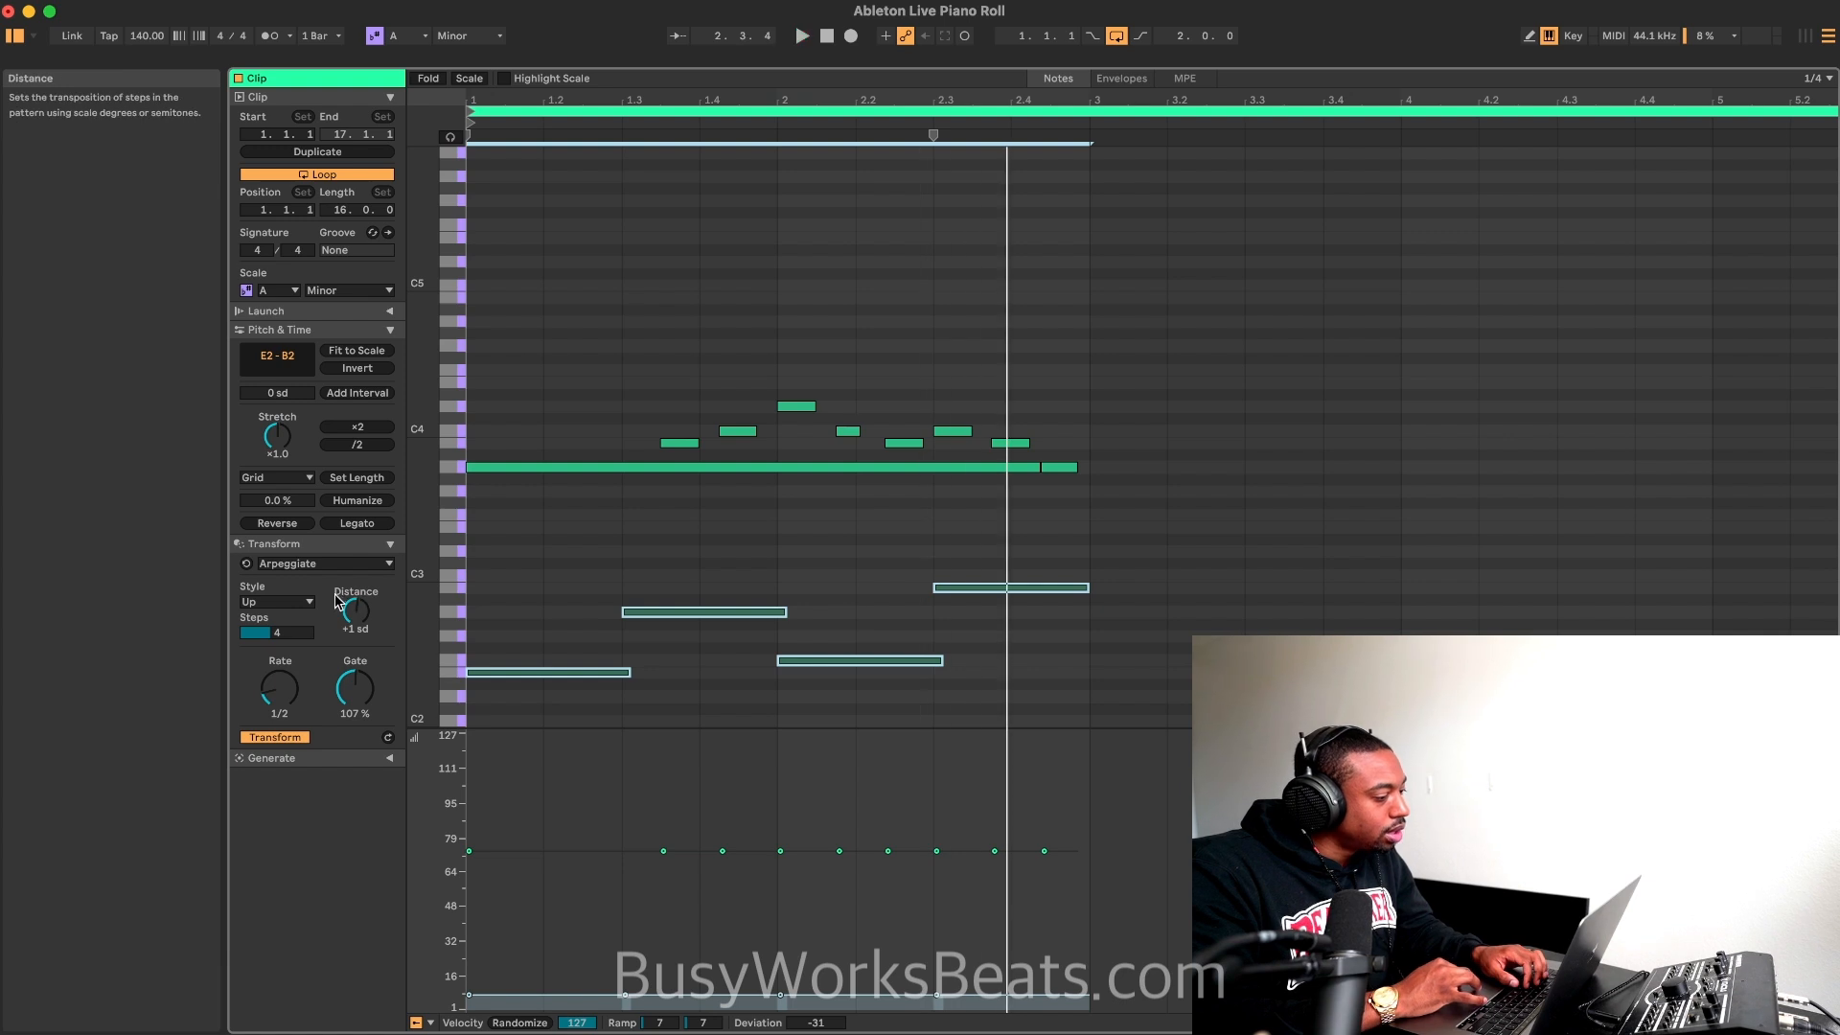
{"action": "left_click", "coordinate": [374, 566]}
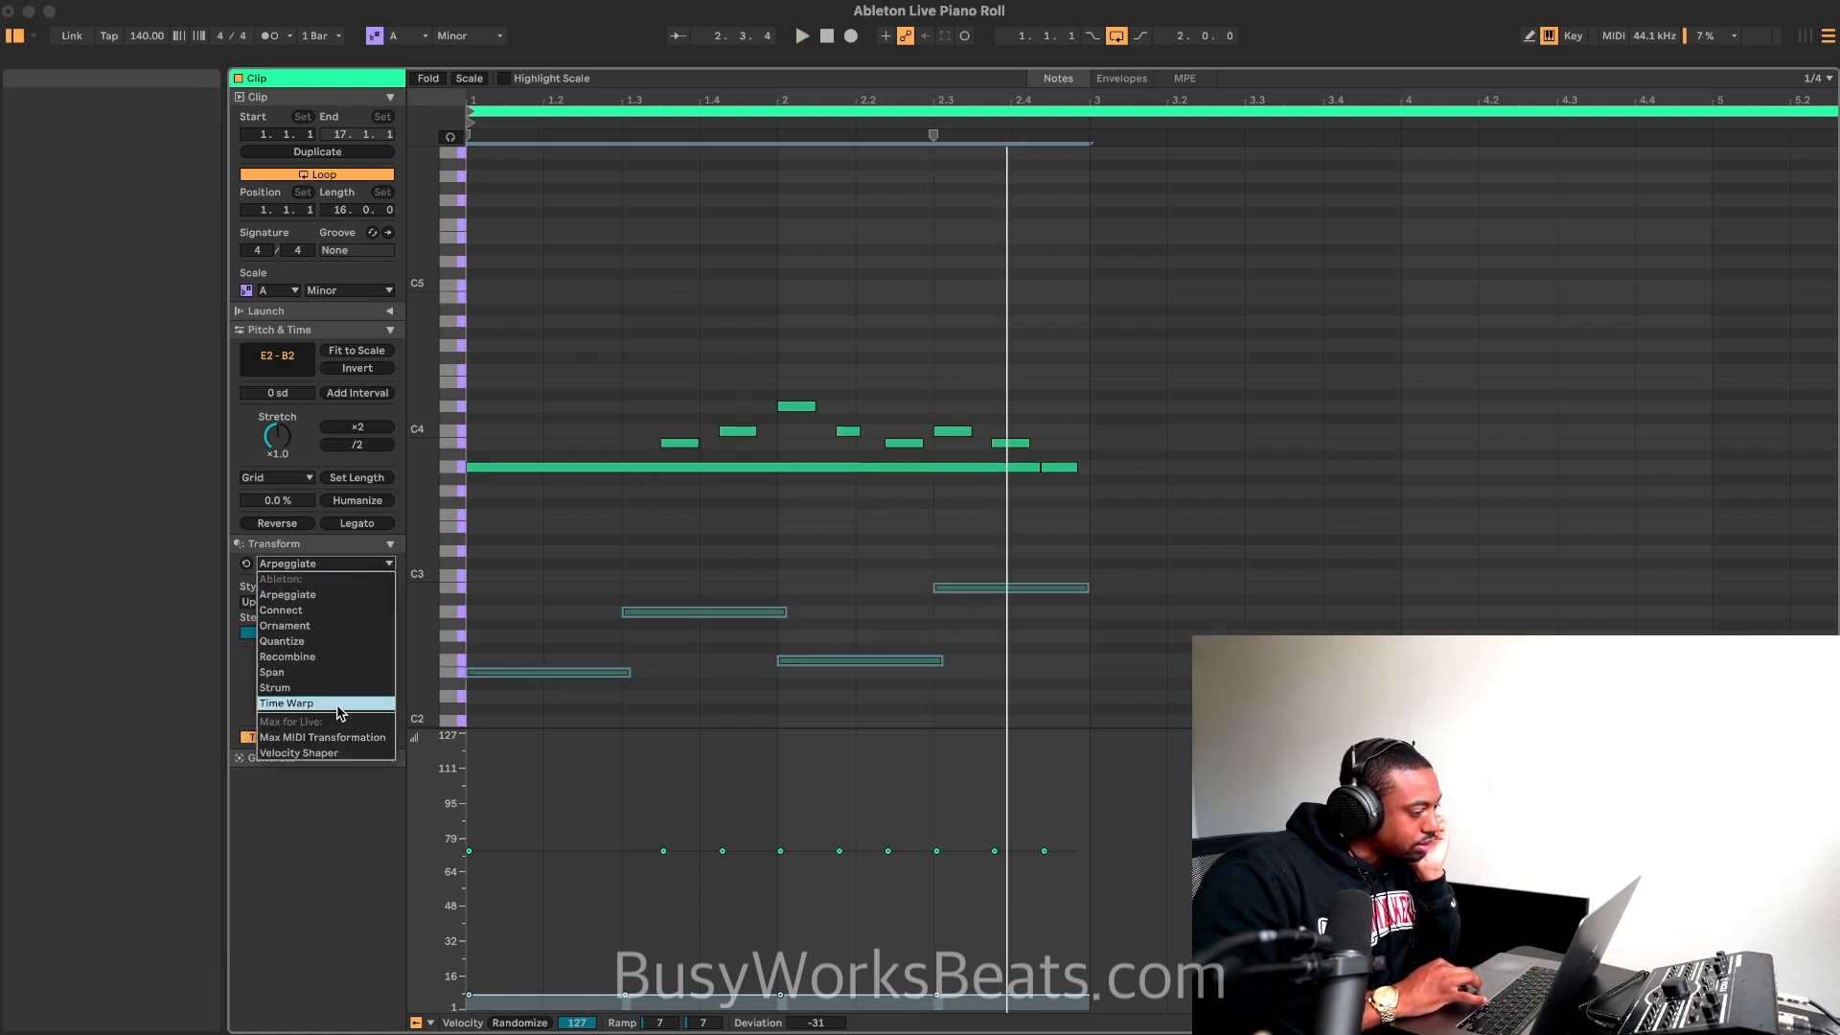
{"action": "left_click", "coordinate": [331, 656]}
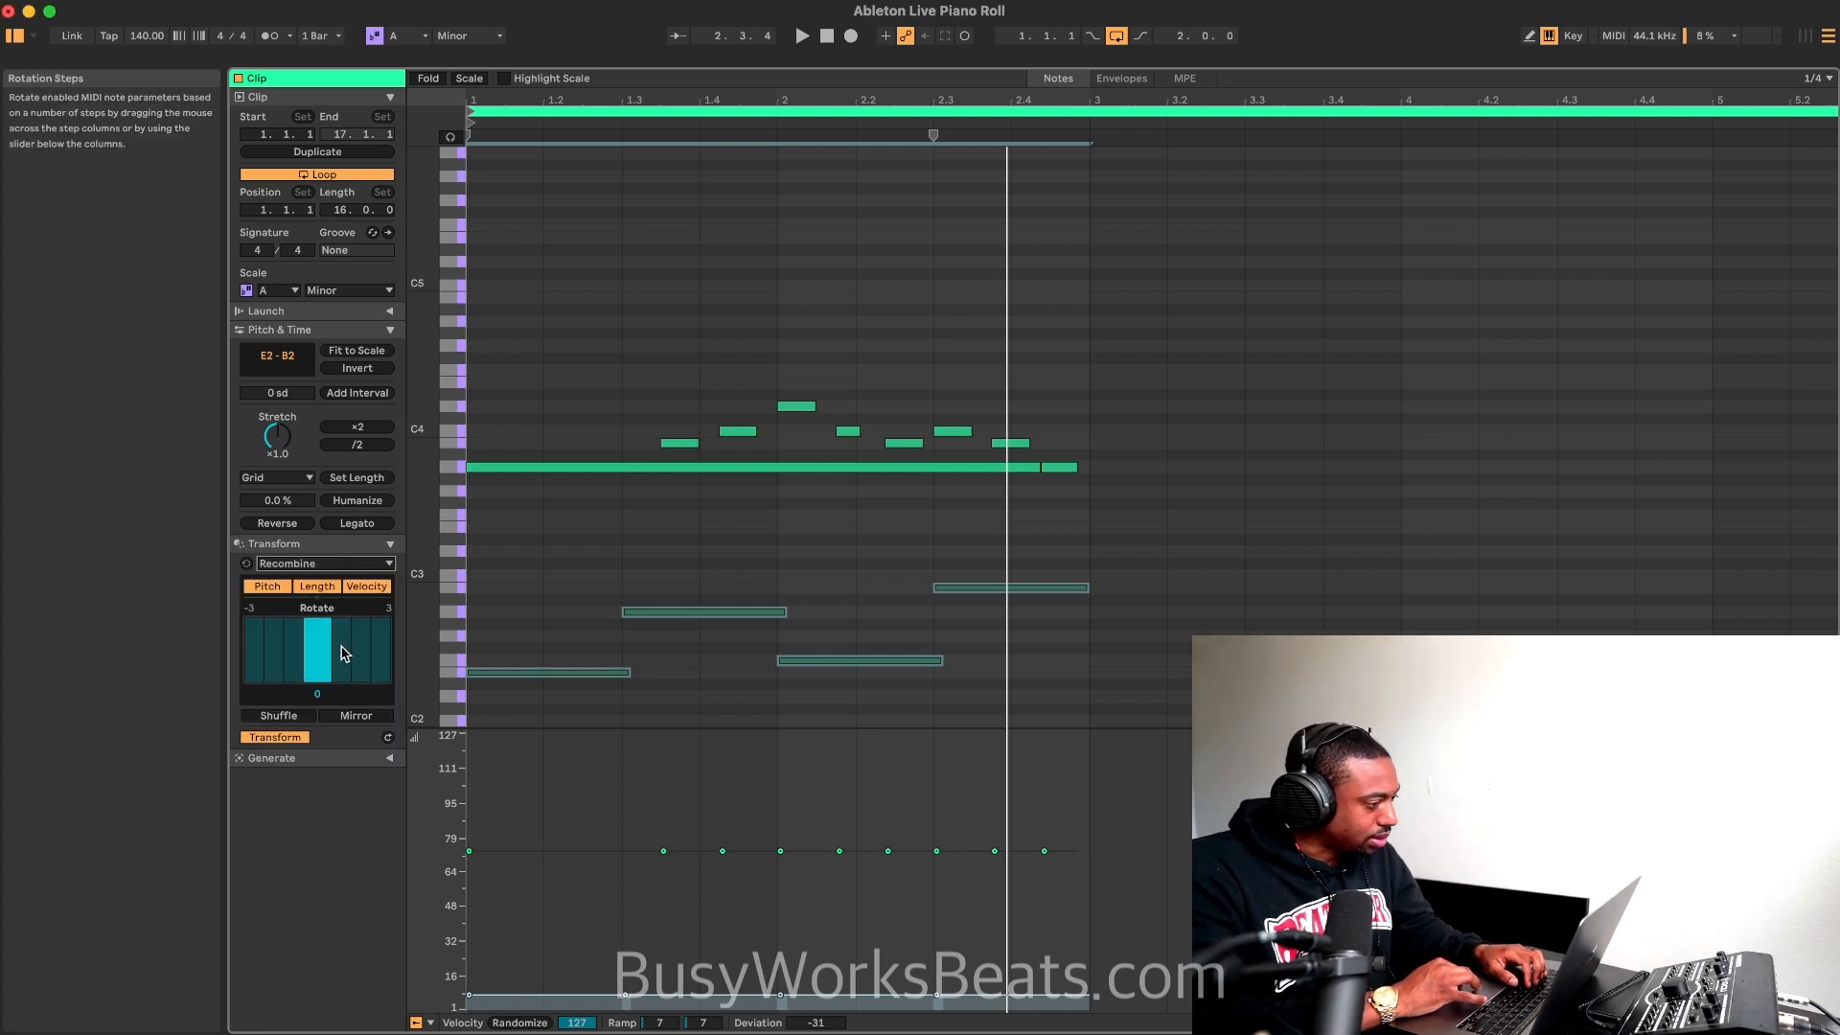
{"action": "left_click", "coordinate": [343, 653]}
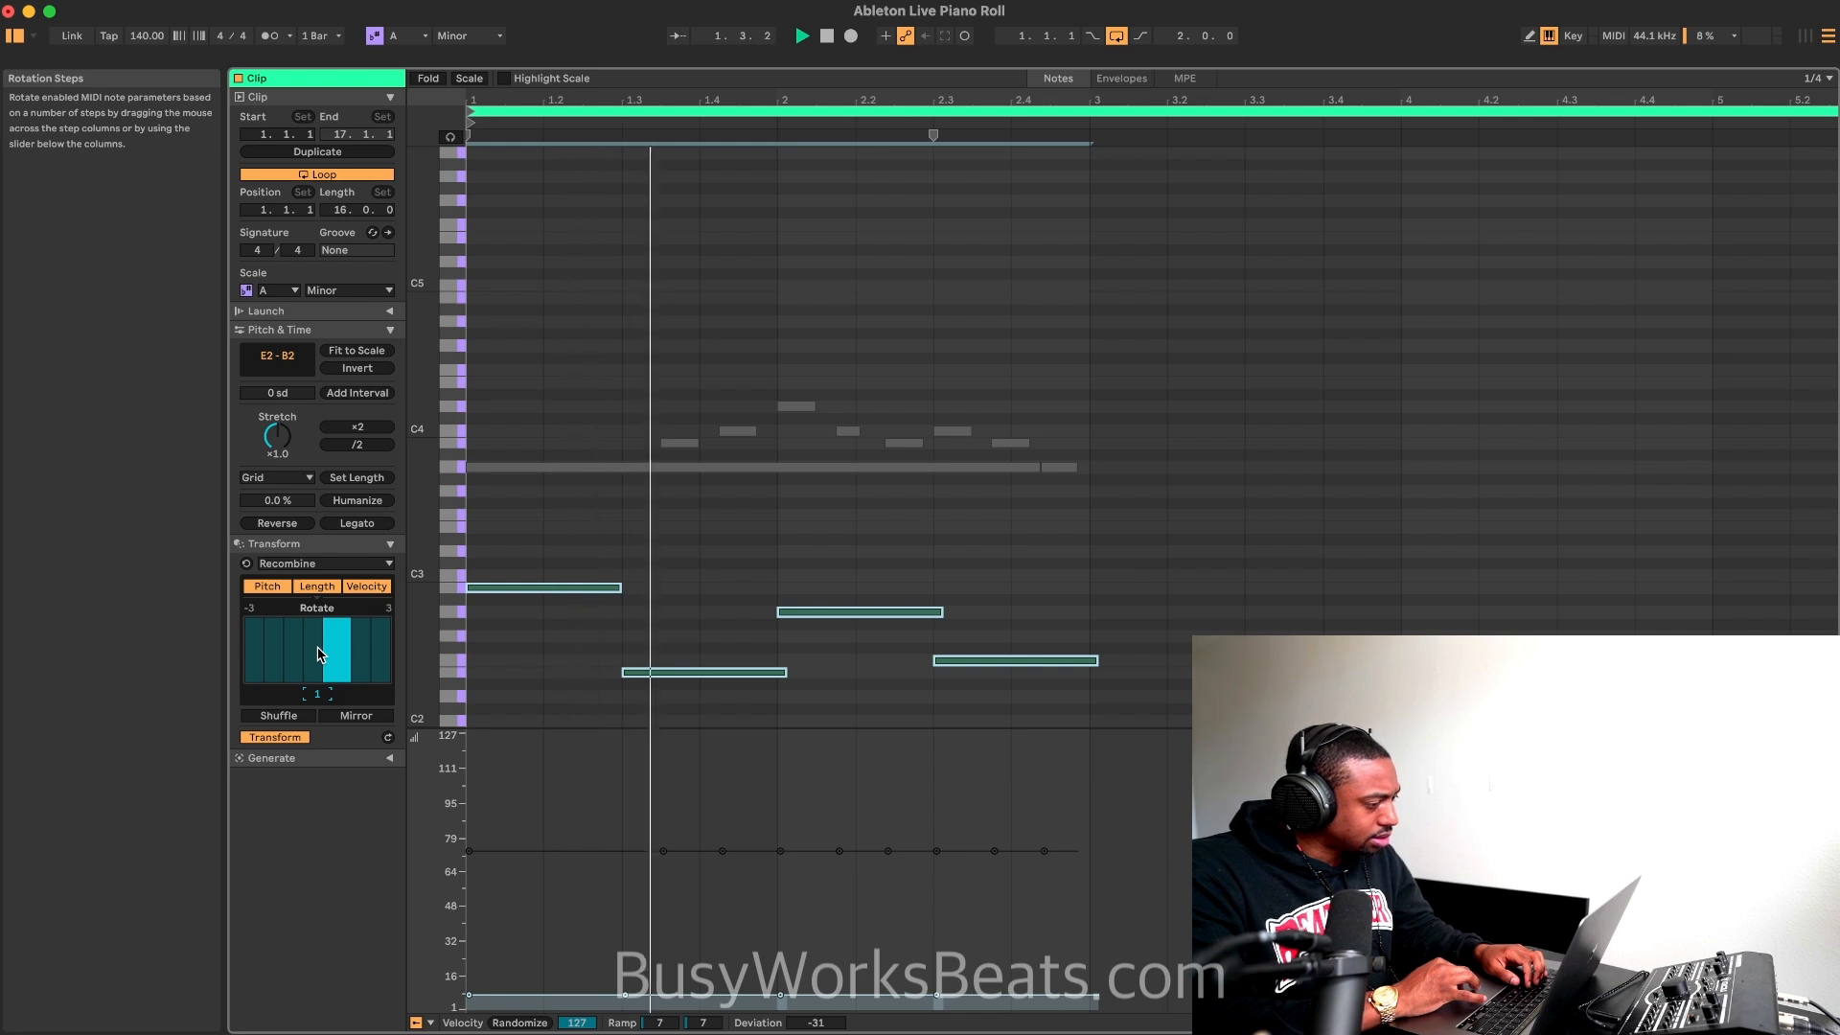
{"action": "left_click", "coordinate": [358, 648]}
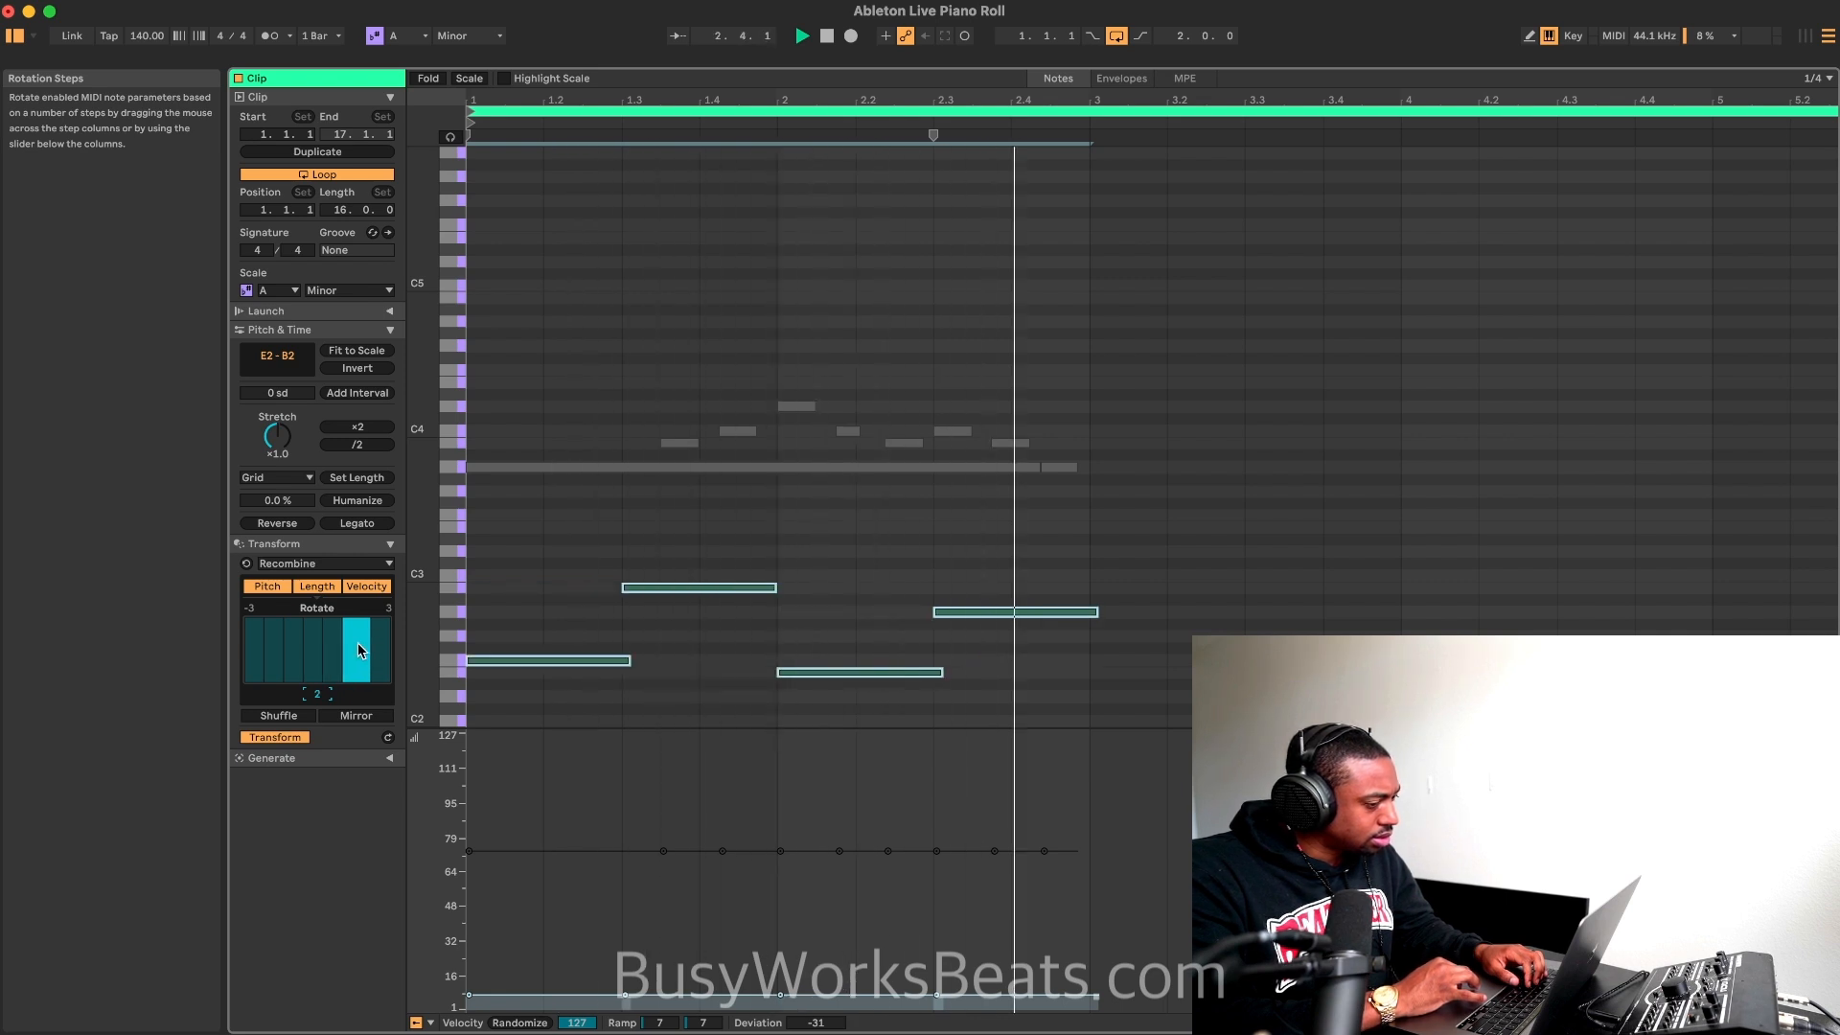
{"action": "left_click", "coordinate": [380, 650]}
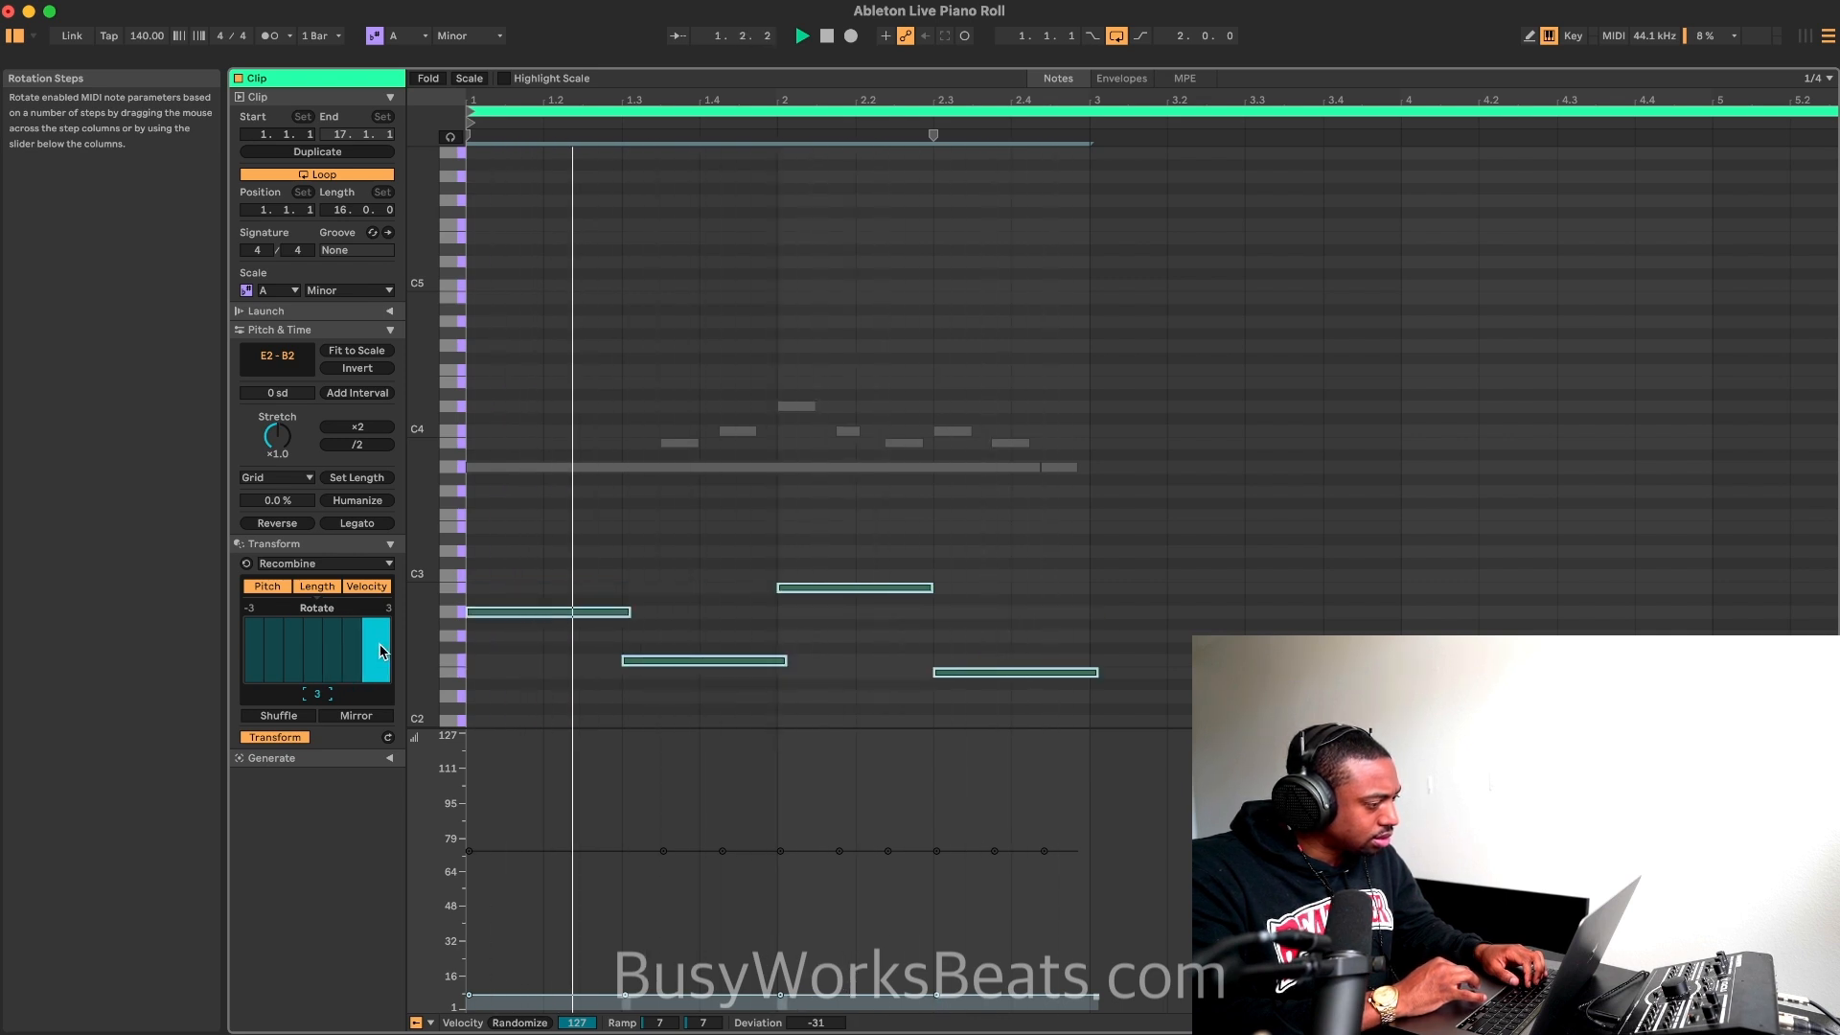
{"action": "left_click", "coordinate": [293, 660]}
{"action": "left_click", "coordinate": [268, 652]}
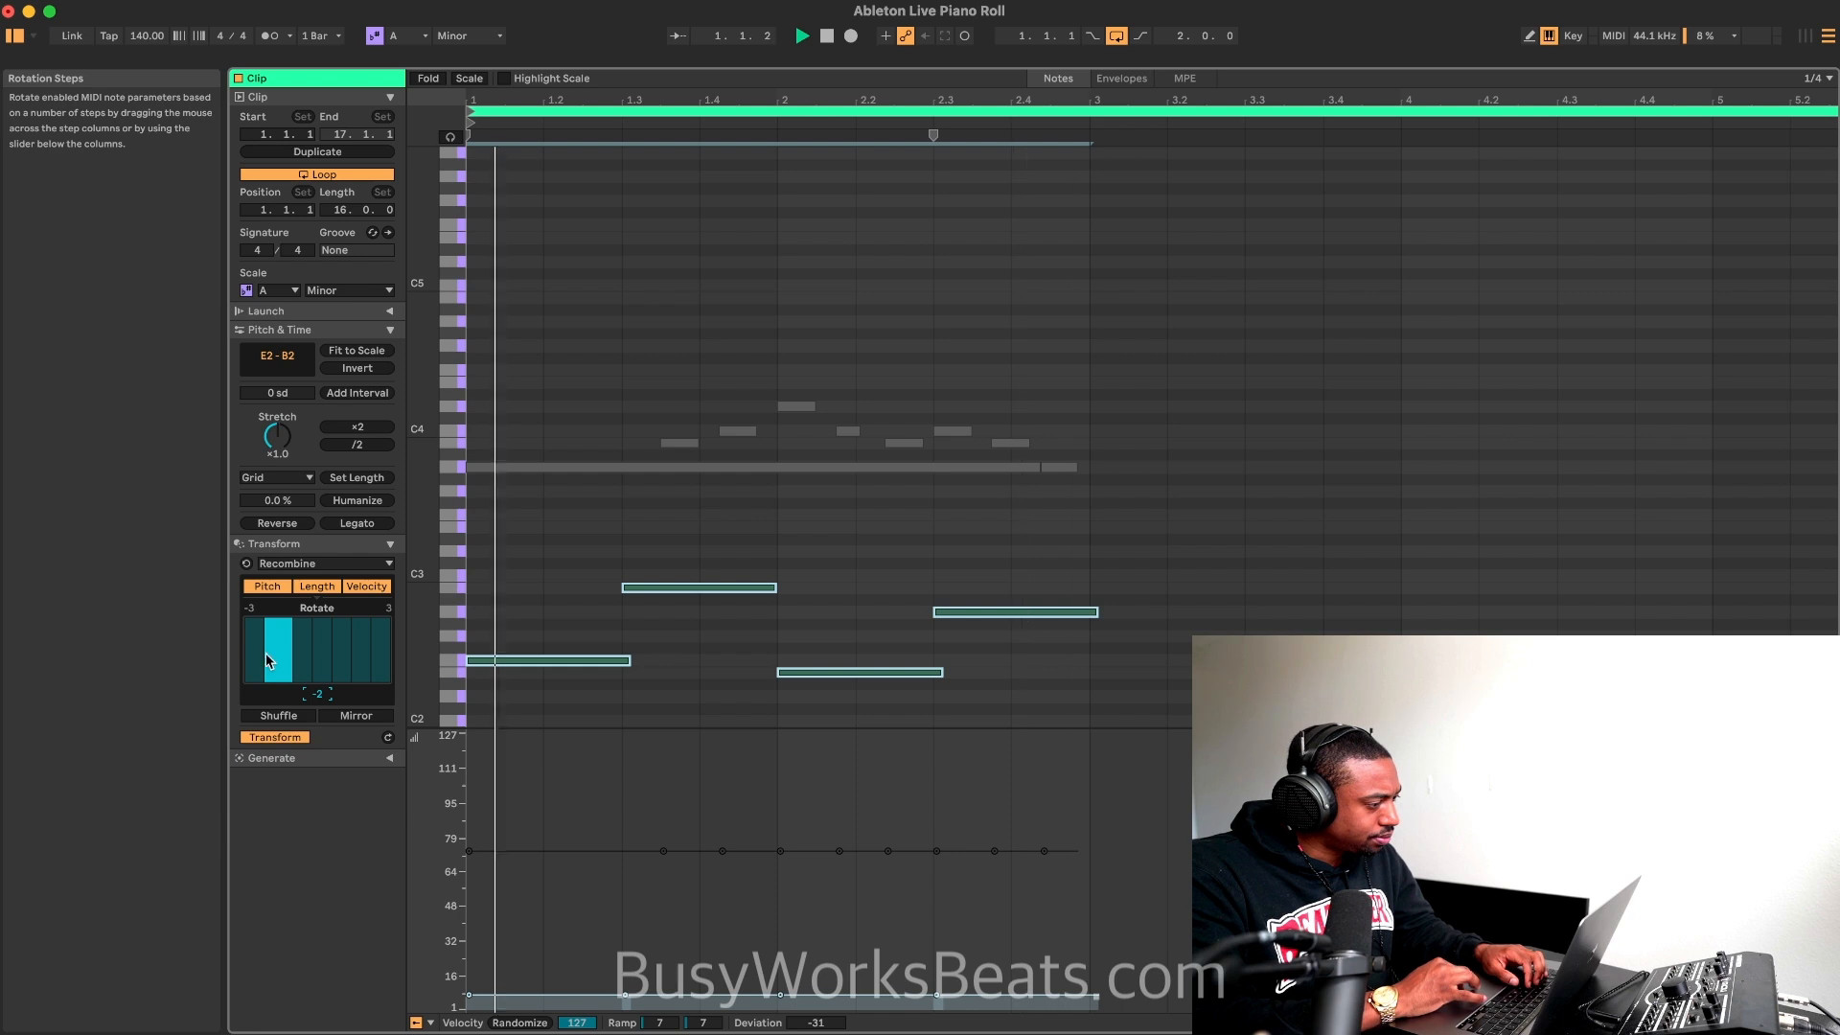
Step: Apply the Span transformation to the bass notes with Legato articulation and an 11% offset
{"action": "left_click", "coordinate": [323, 565]}
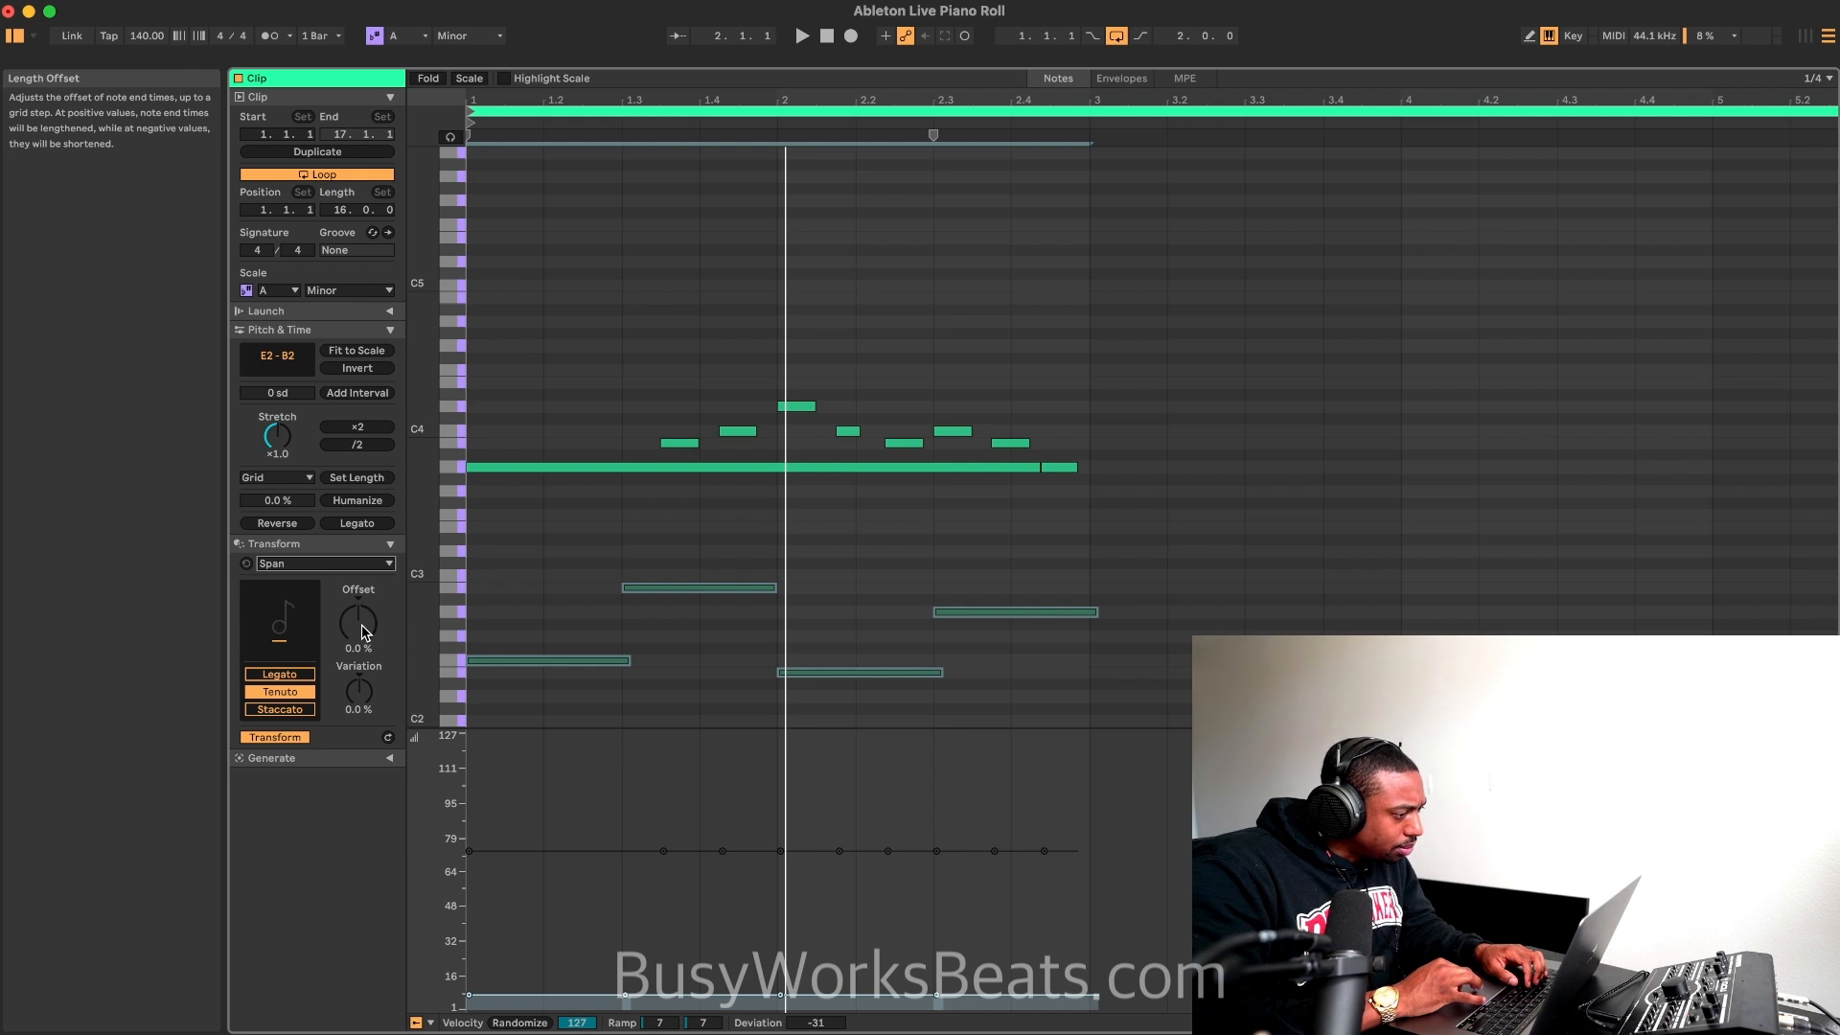
{"action": "mouse_move", "coordinate": [362, 632]}
{"action": "left_mouse_down"}
{"action": "mouse_move", "coordinate": [362, 654]}
{"action": "mouse_move", "coordinate": [351, 621]}
{"action": "left_mouse_up"}
{"action": "left_click", "coordinate": [305, 675]}
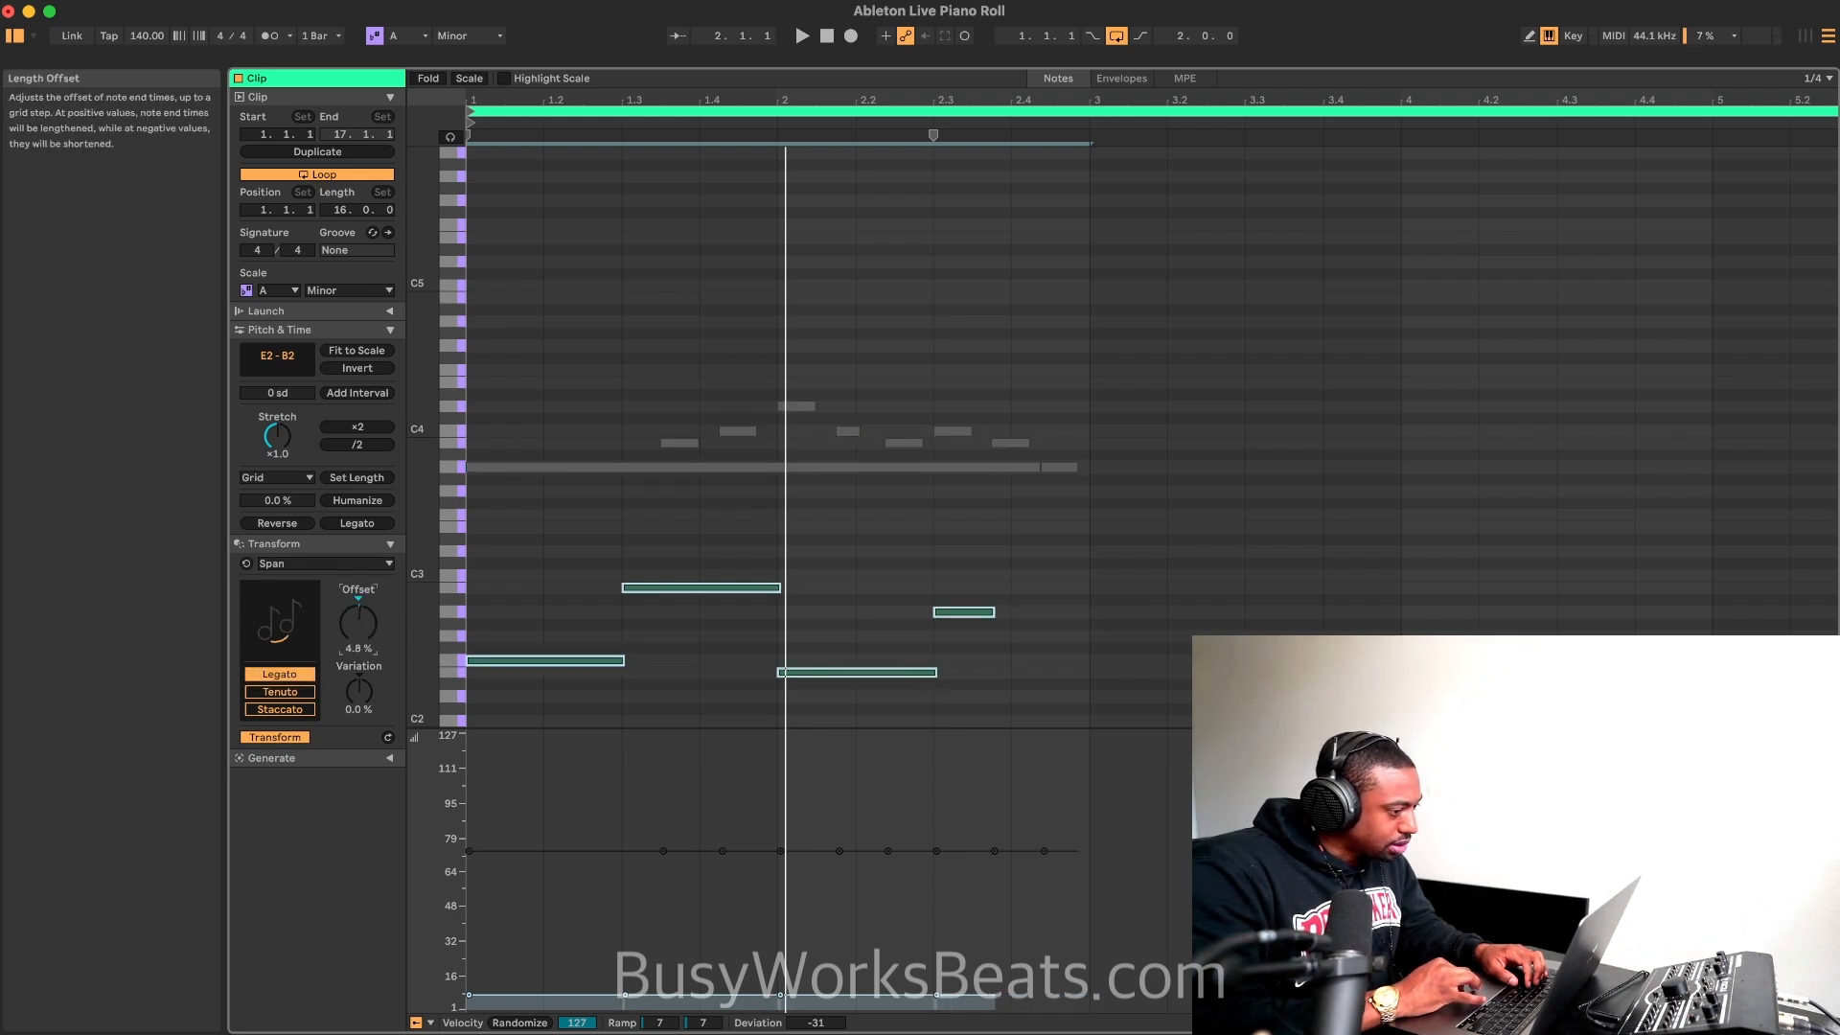
Step: Compare Staccato and Tenuto on the bass notes, settle on Legato with a -6.3% offset, and play the loop
{"action": "left_click", "coordinate": [290, 710]}
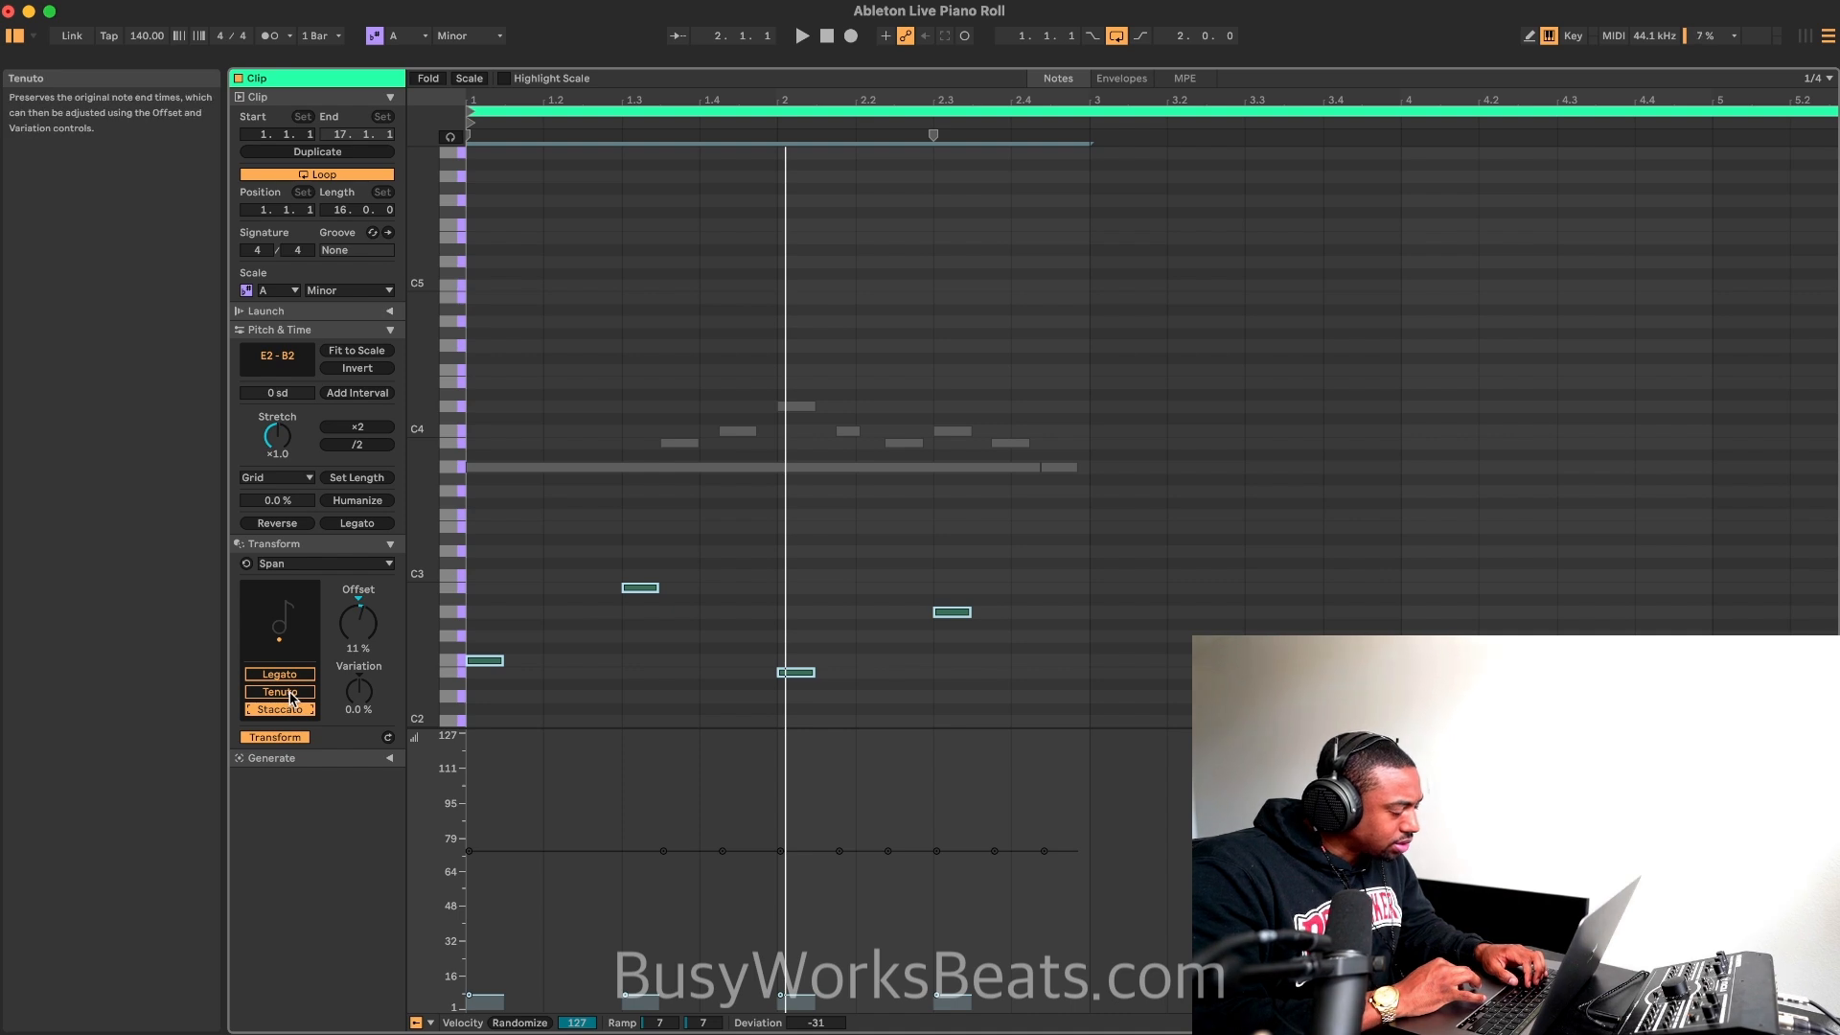
{"action": "left_click", "coordinate": [292, 696]}
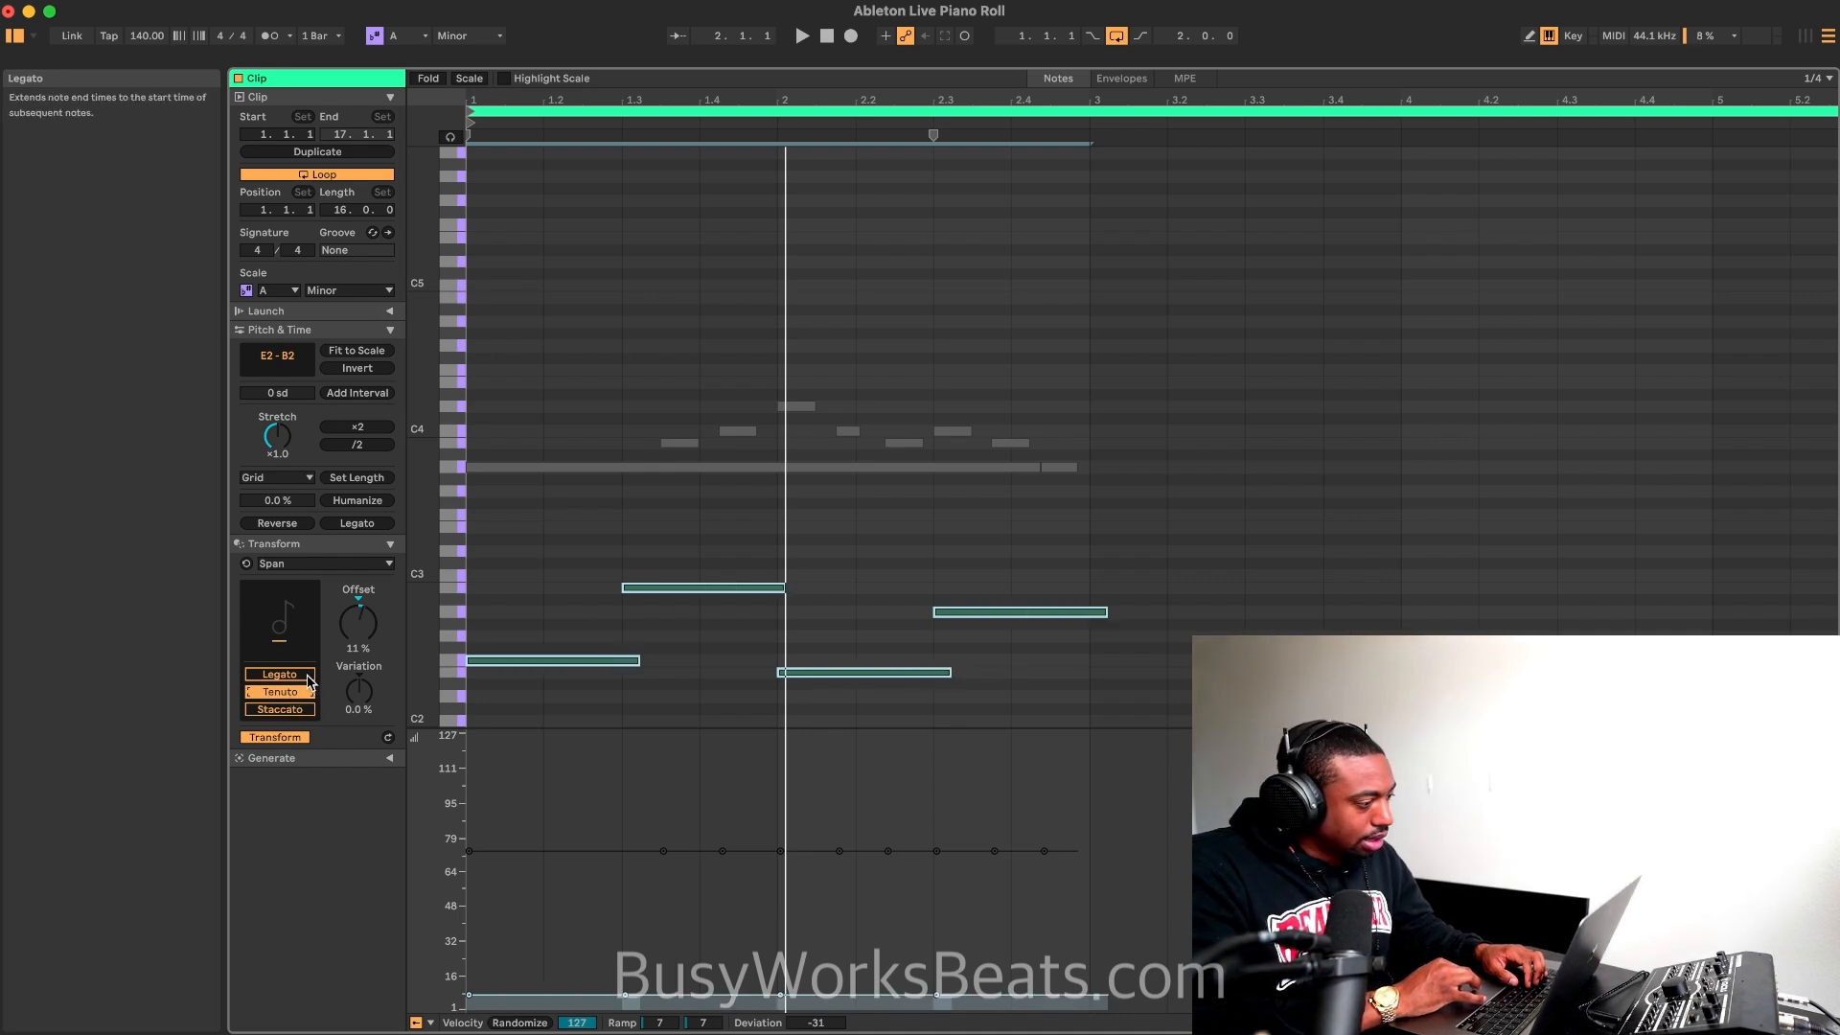
{"action": "left_click", "coordinate": [304, 678]}
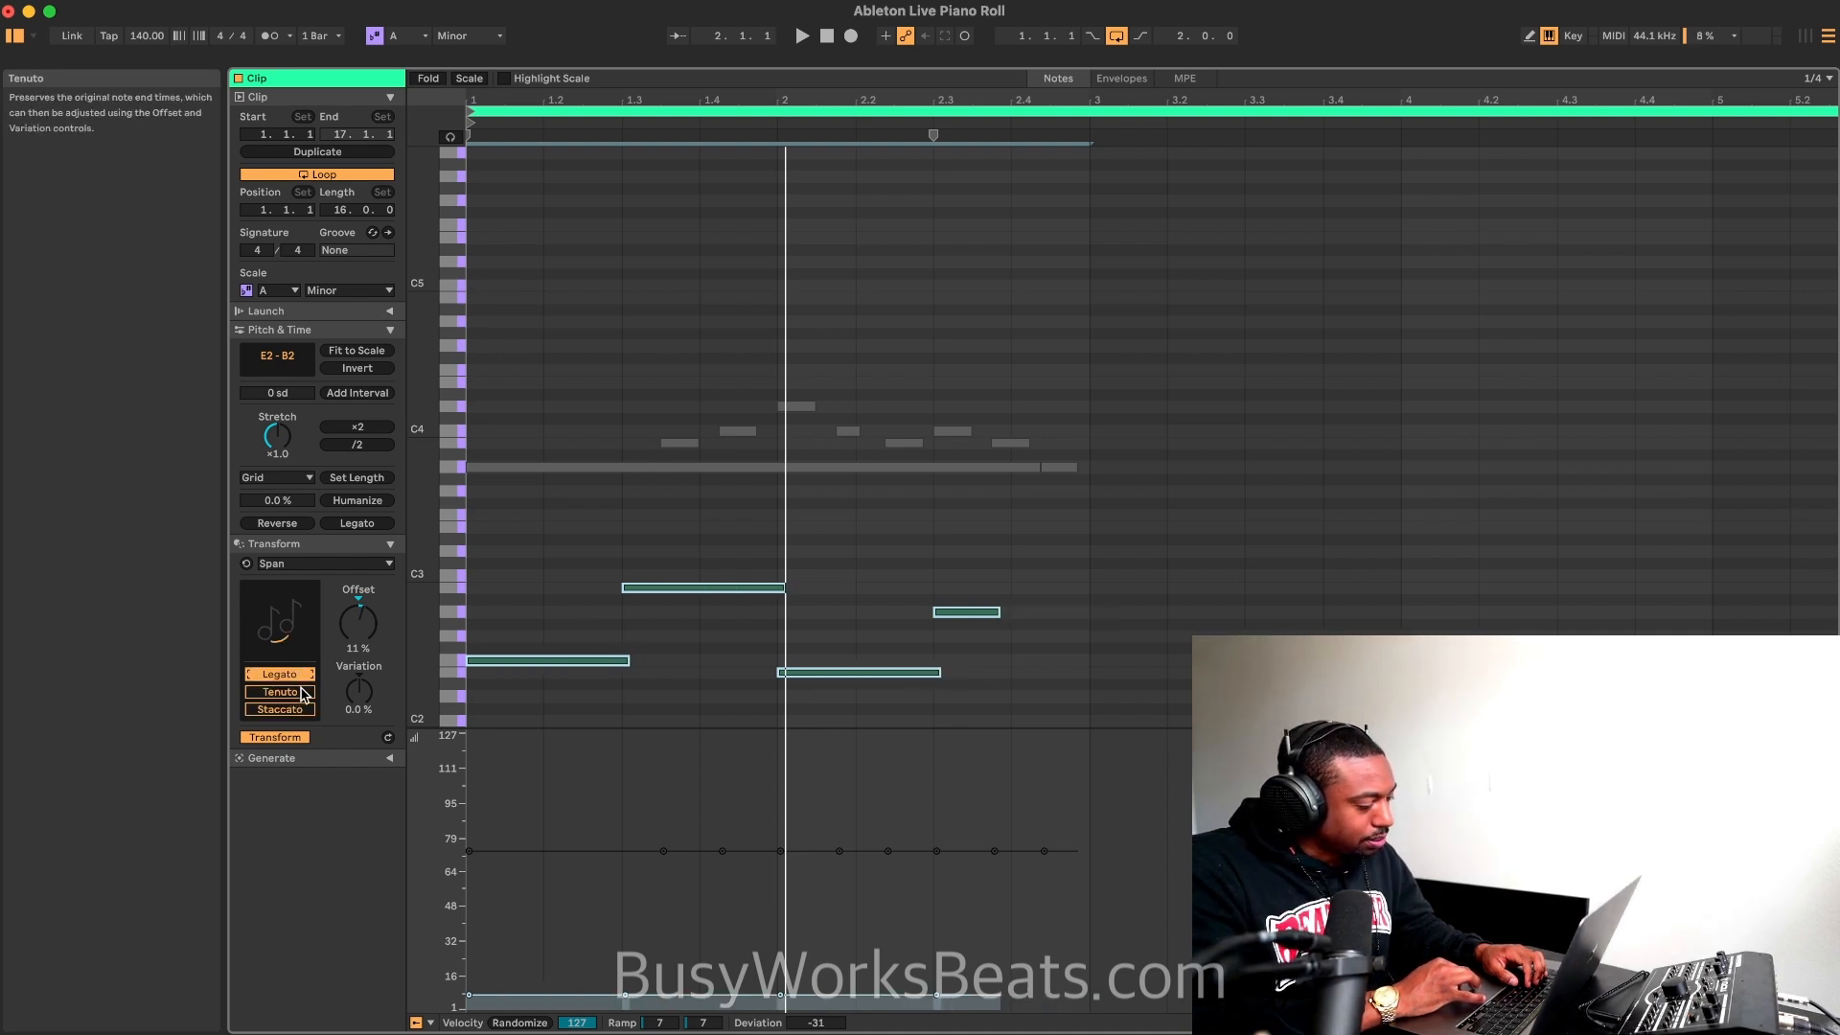
{"action": "left_click", "coordinate": [304, 692]}
{"action": "left_click", "coordinate": [302, 678]}
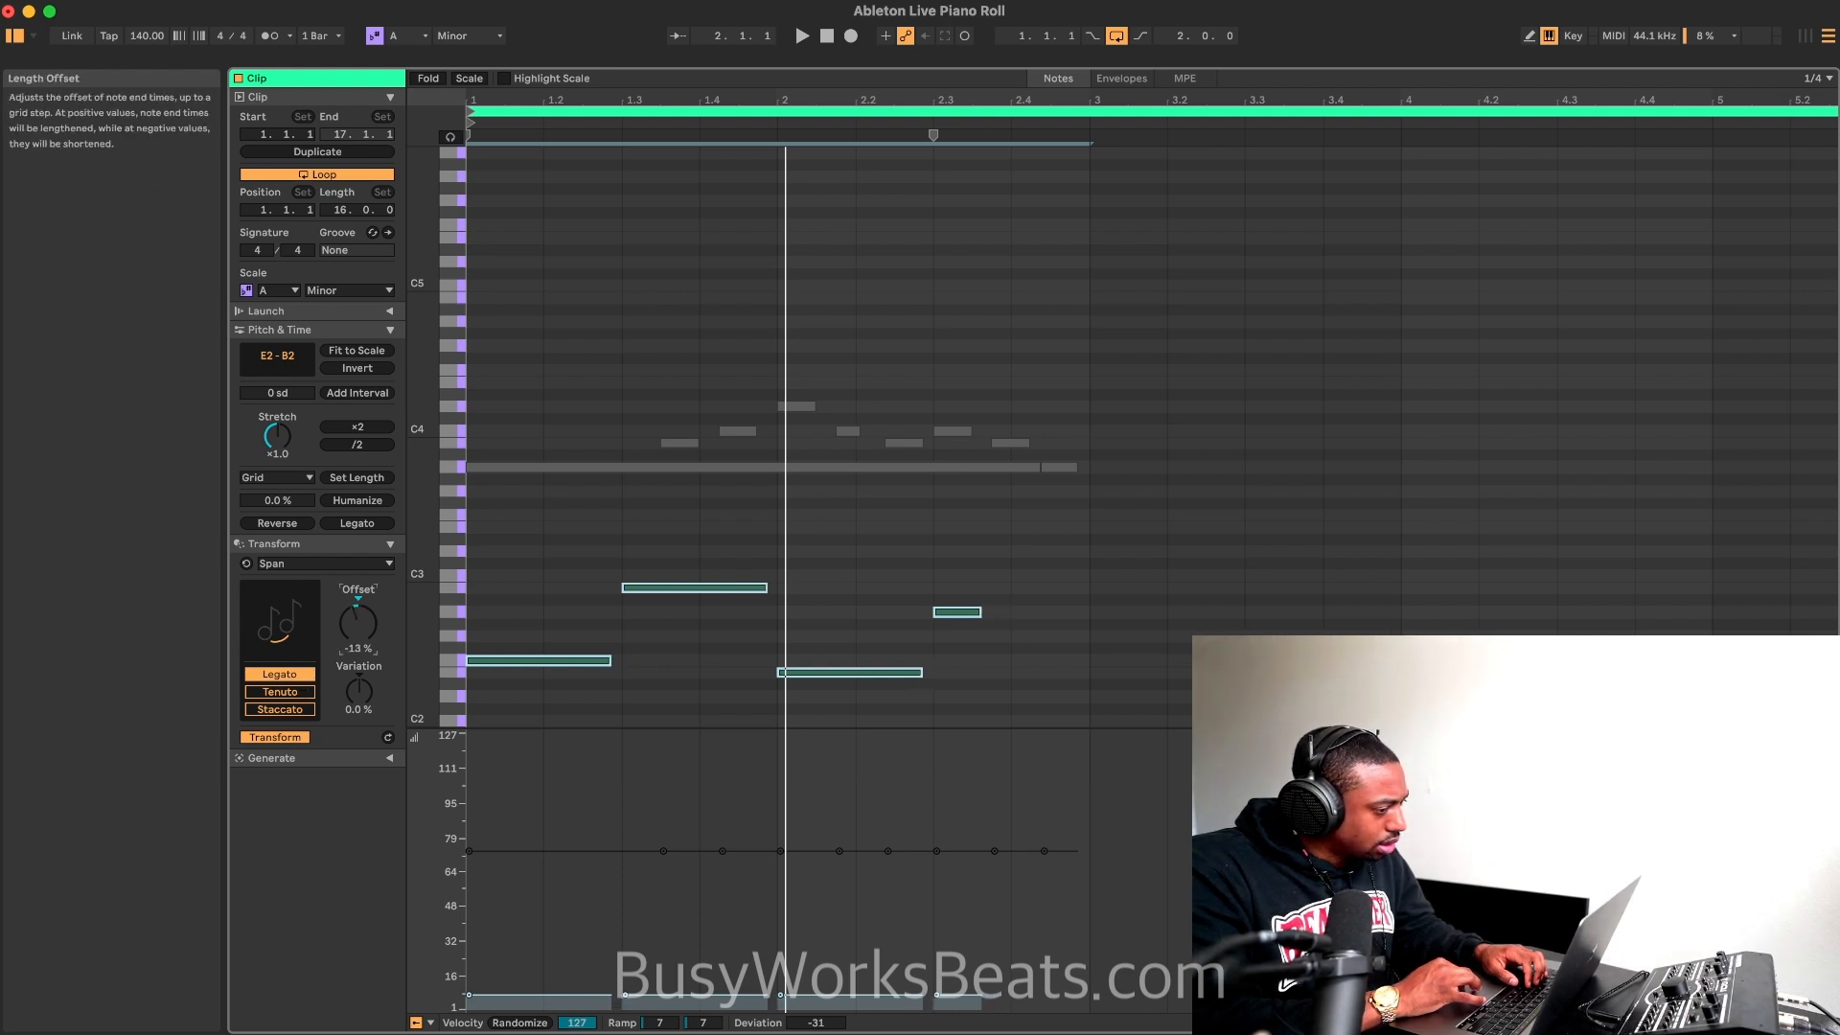
{"action": "key", "text": "space"}
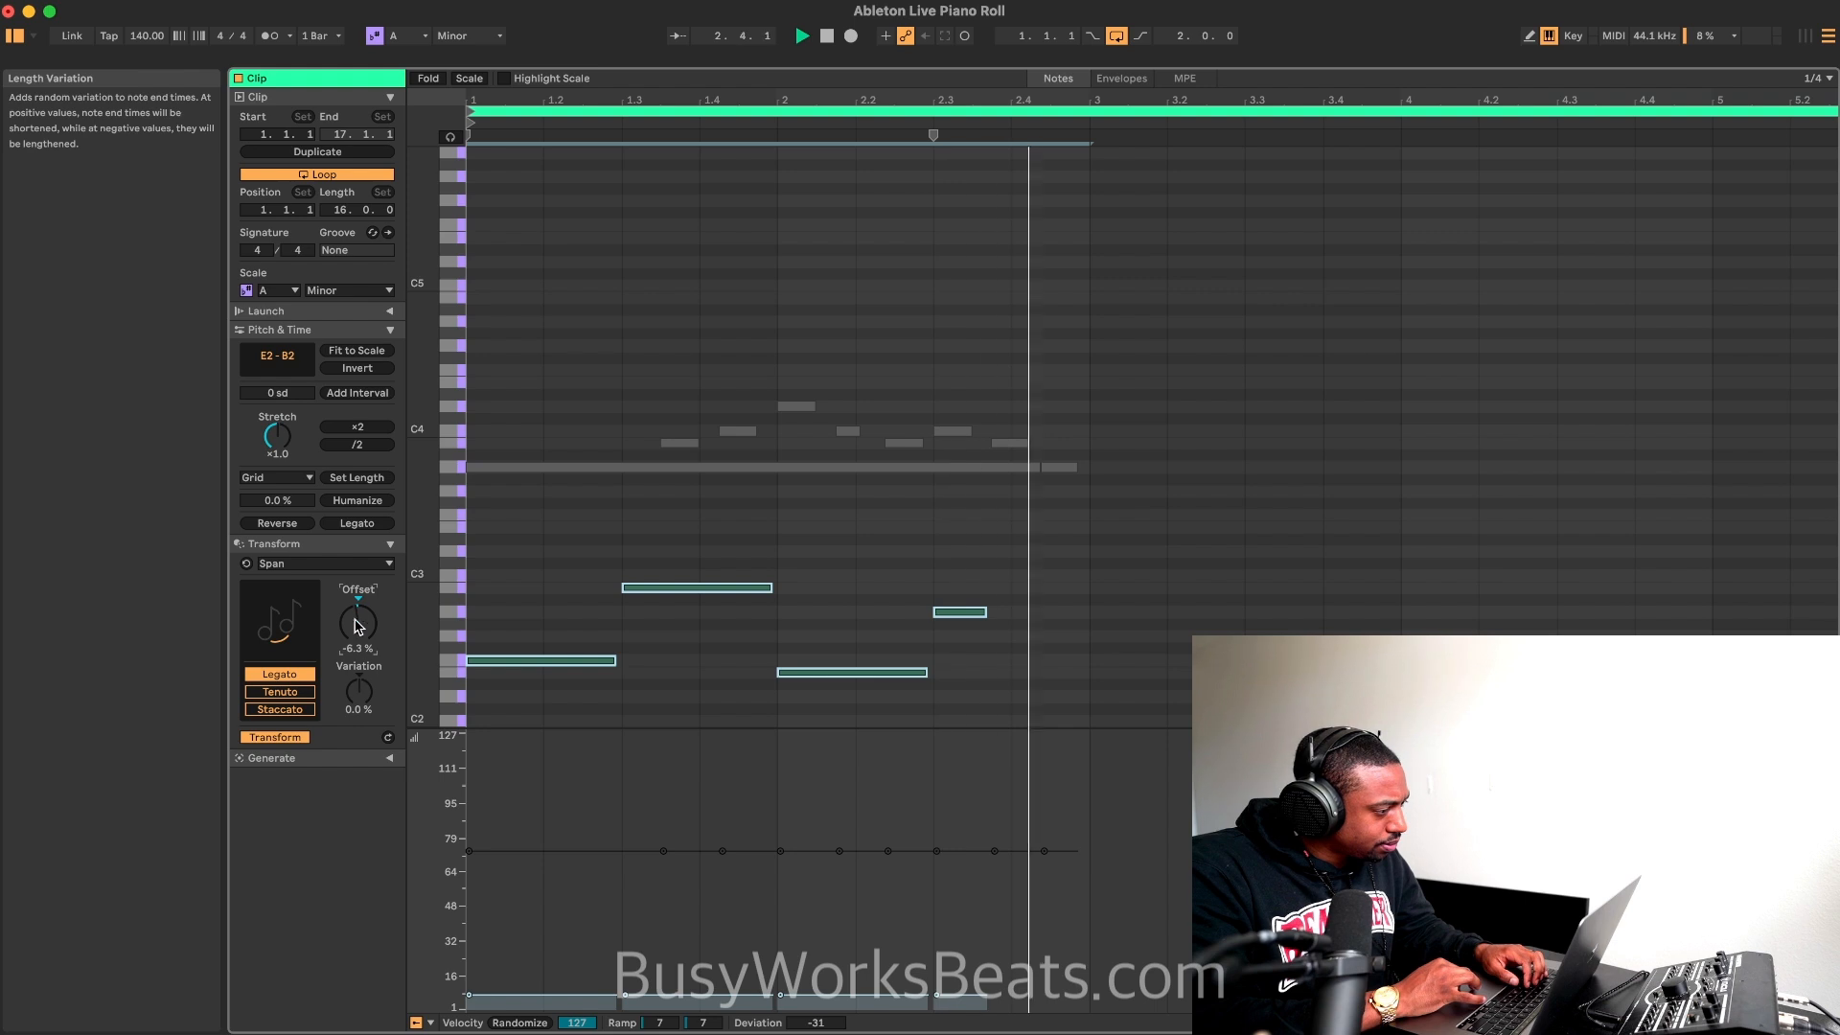
Step: Apply the Ornament transformation to the bass notes with Grace notes on and Flam off, and play the loop
{"action": "left_click", "coordinate": [351, 565]}
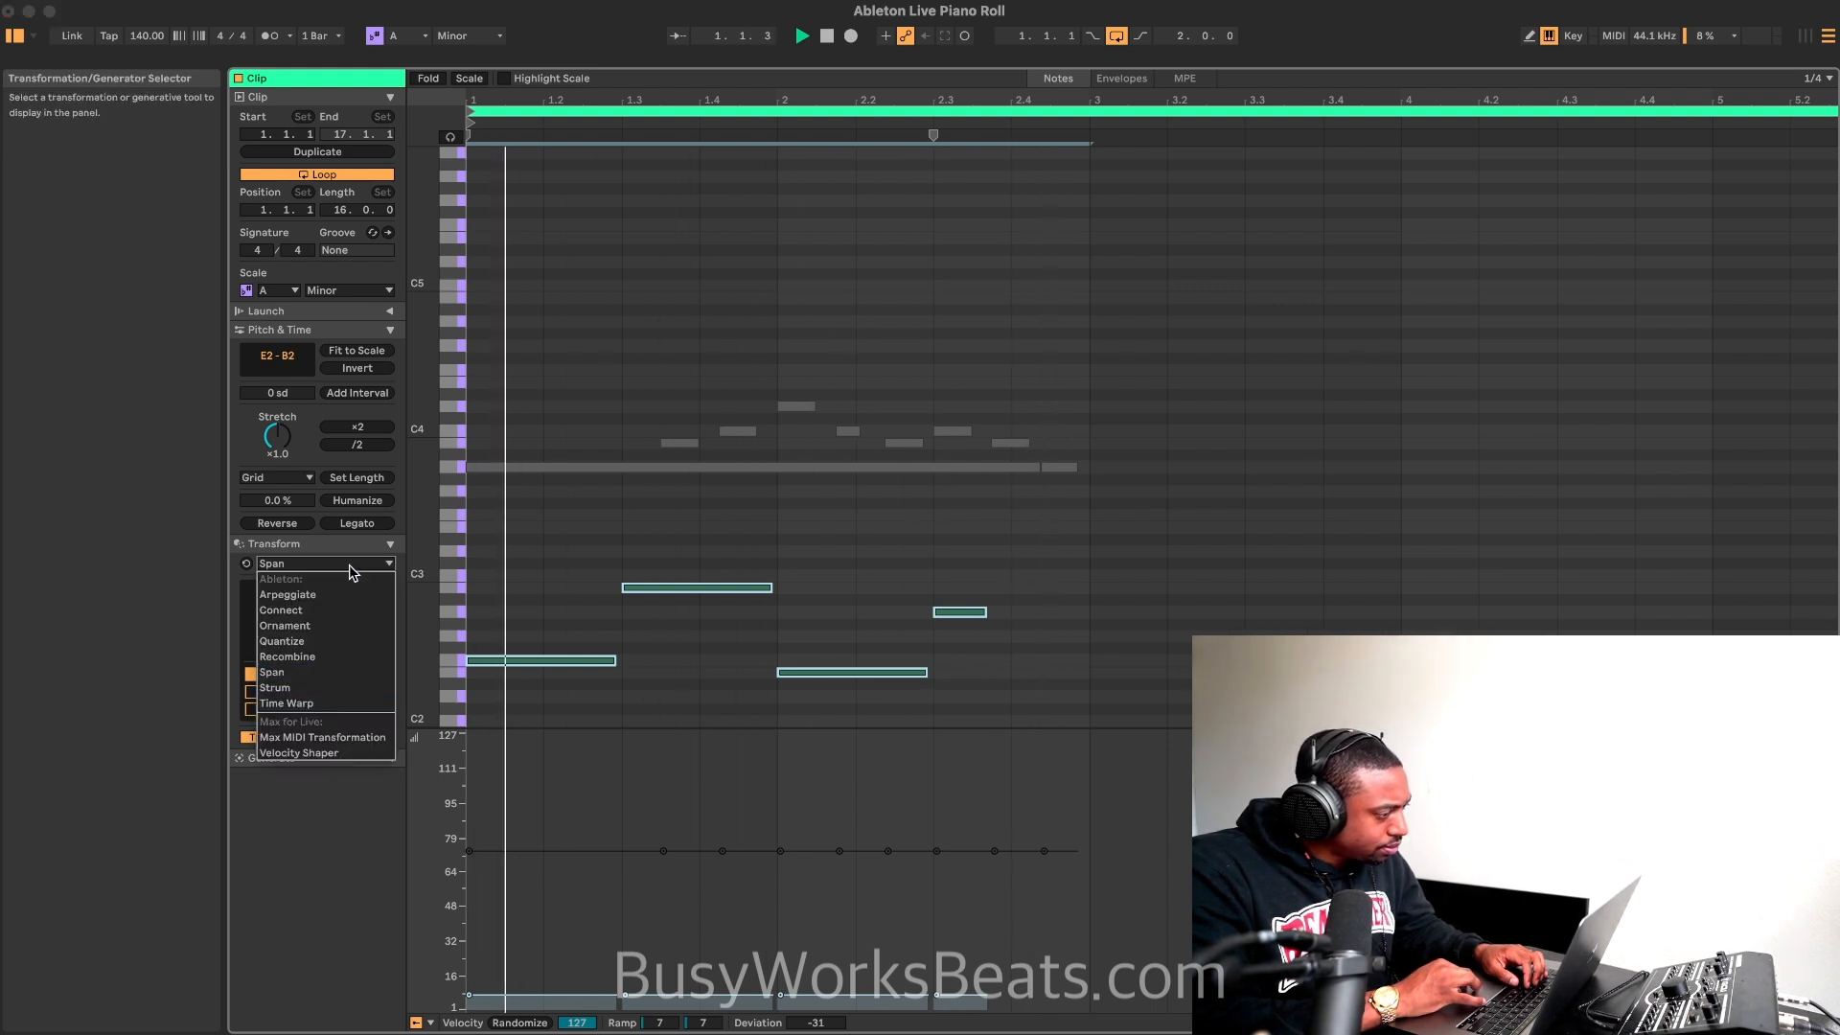
{"action": "left_click", "coordinate": [337, 626]}
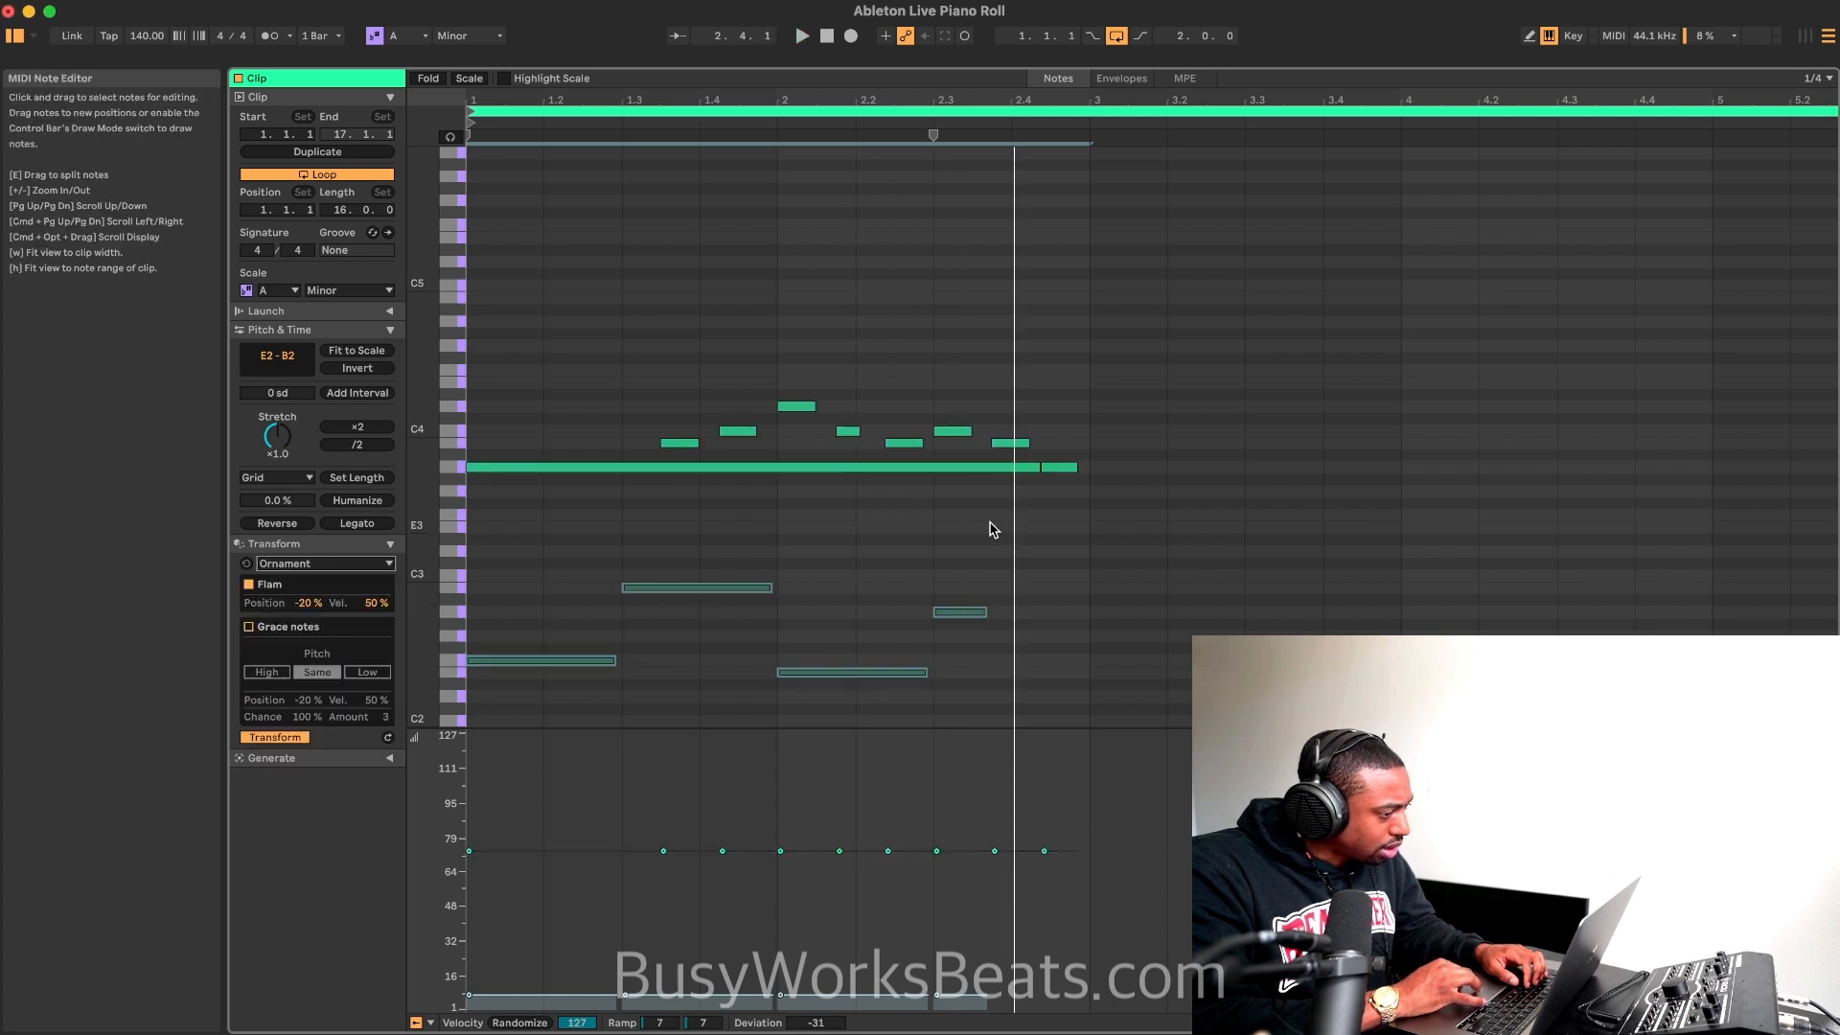
{"action": "left_click_drag", "start_coordinate": [994, 521], "coordinate": [602, 704]}
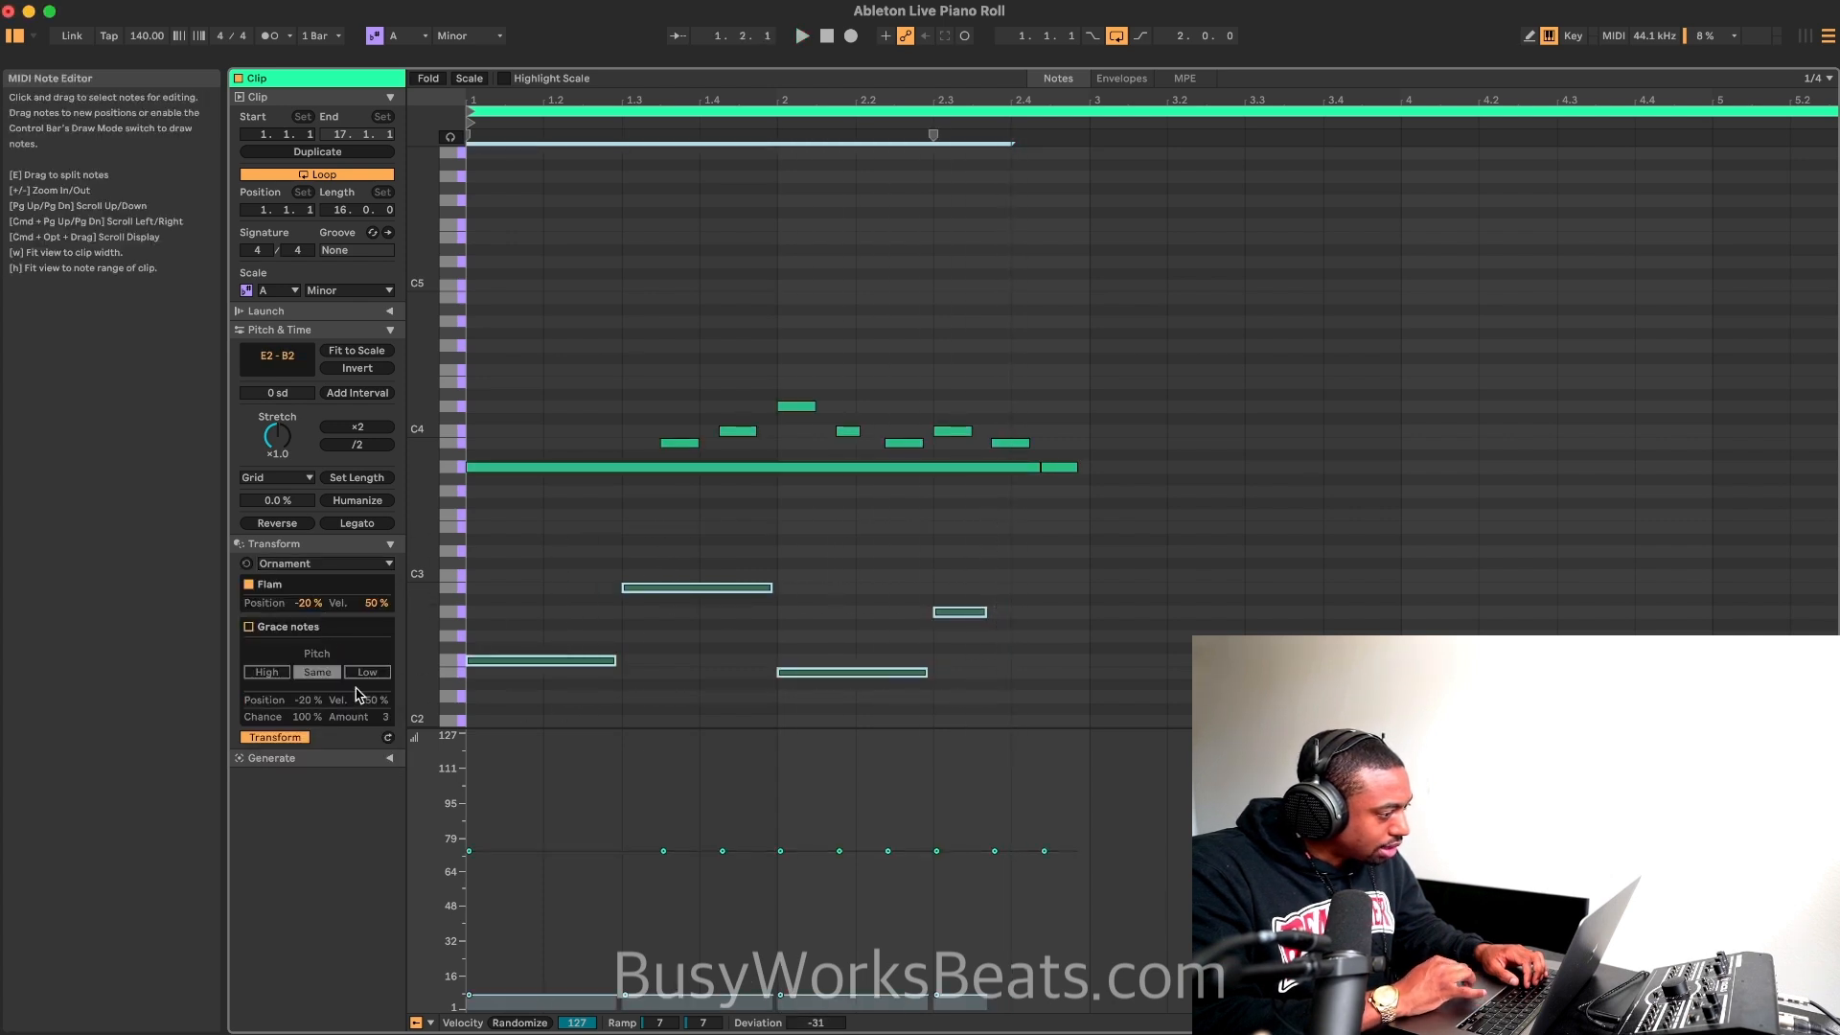
{"action": "left_click", "coordinate": [272, 629]}
{"action": "key", "text": "space"}
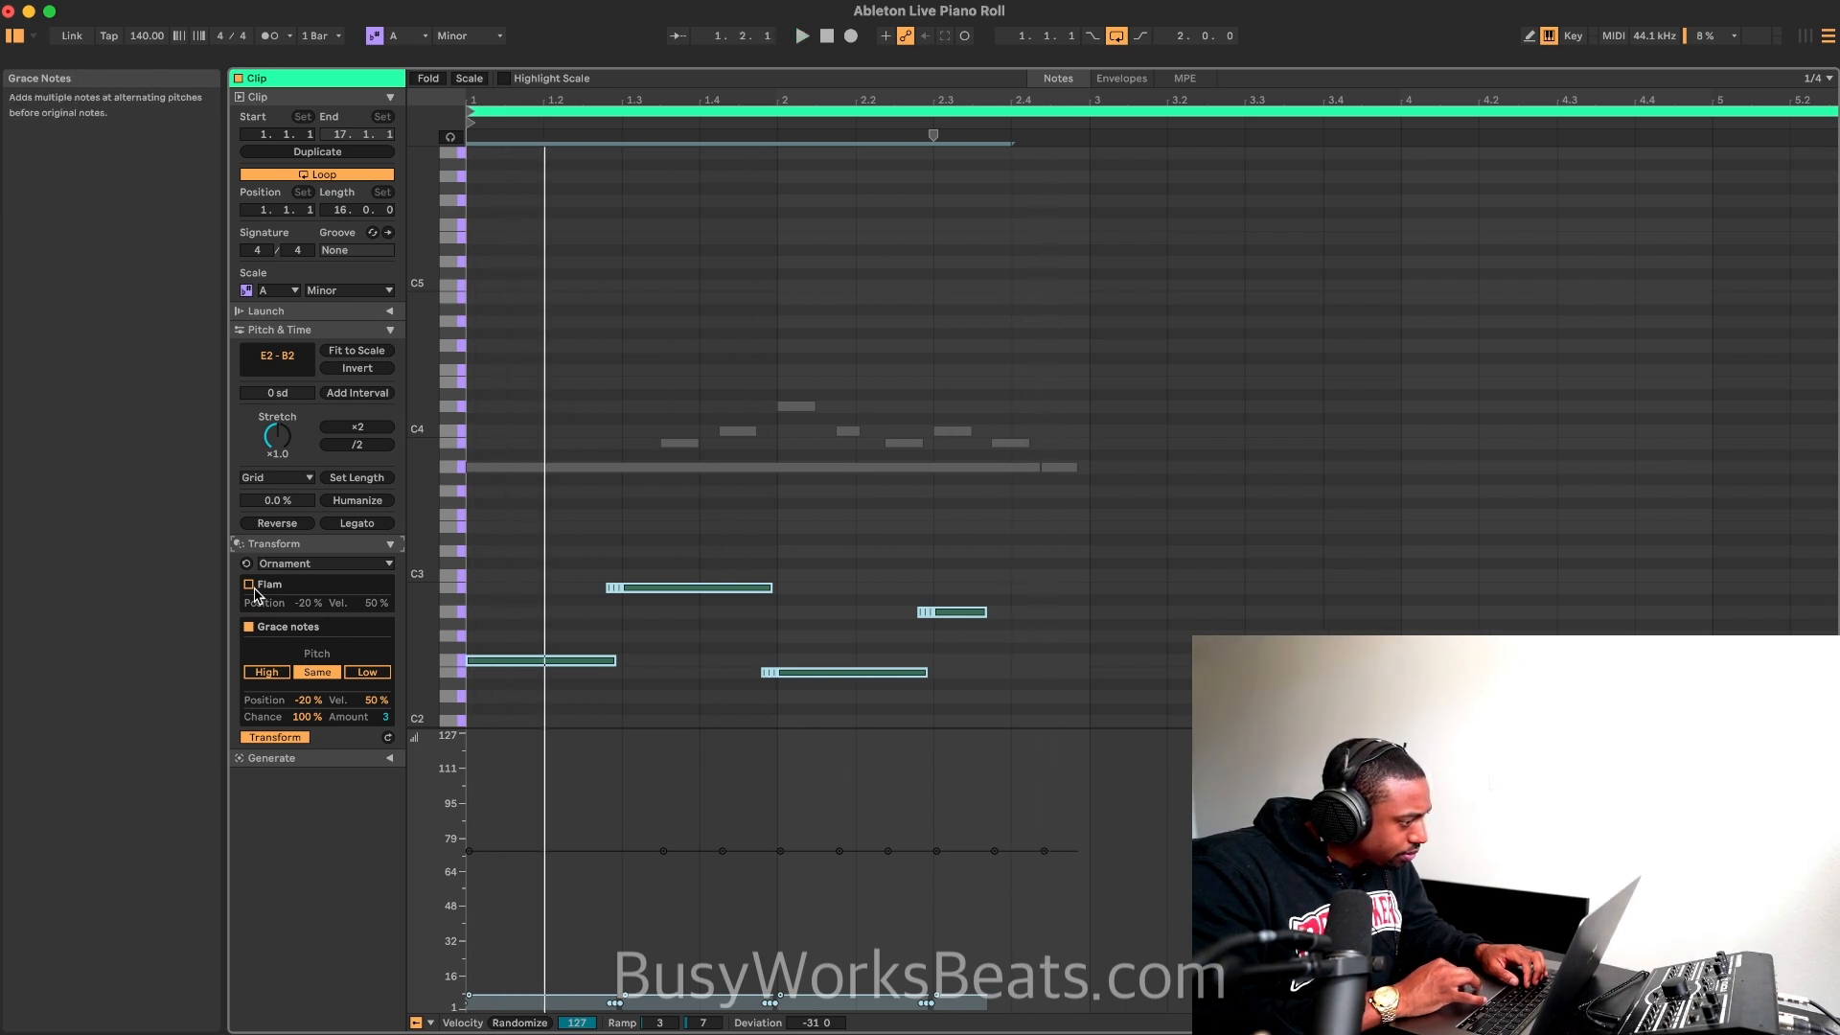
{"action": "left_click", "coordinate": [253, 587]}
{"action": "left_click", "coordinate": [250, 625]}
{"action": "key", "text": "space"}
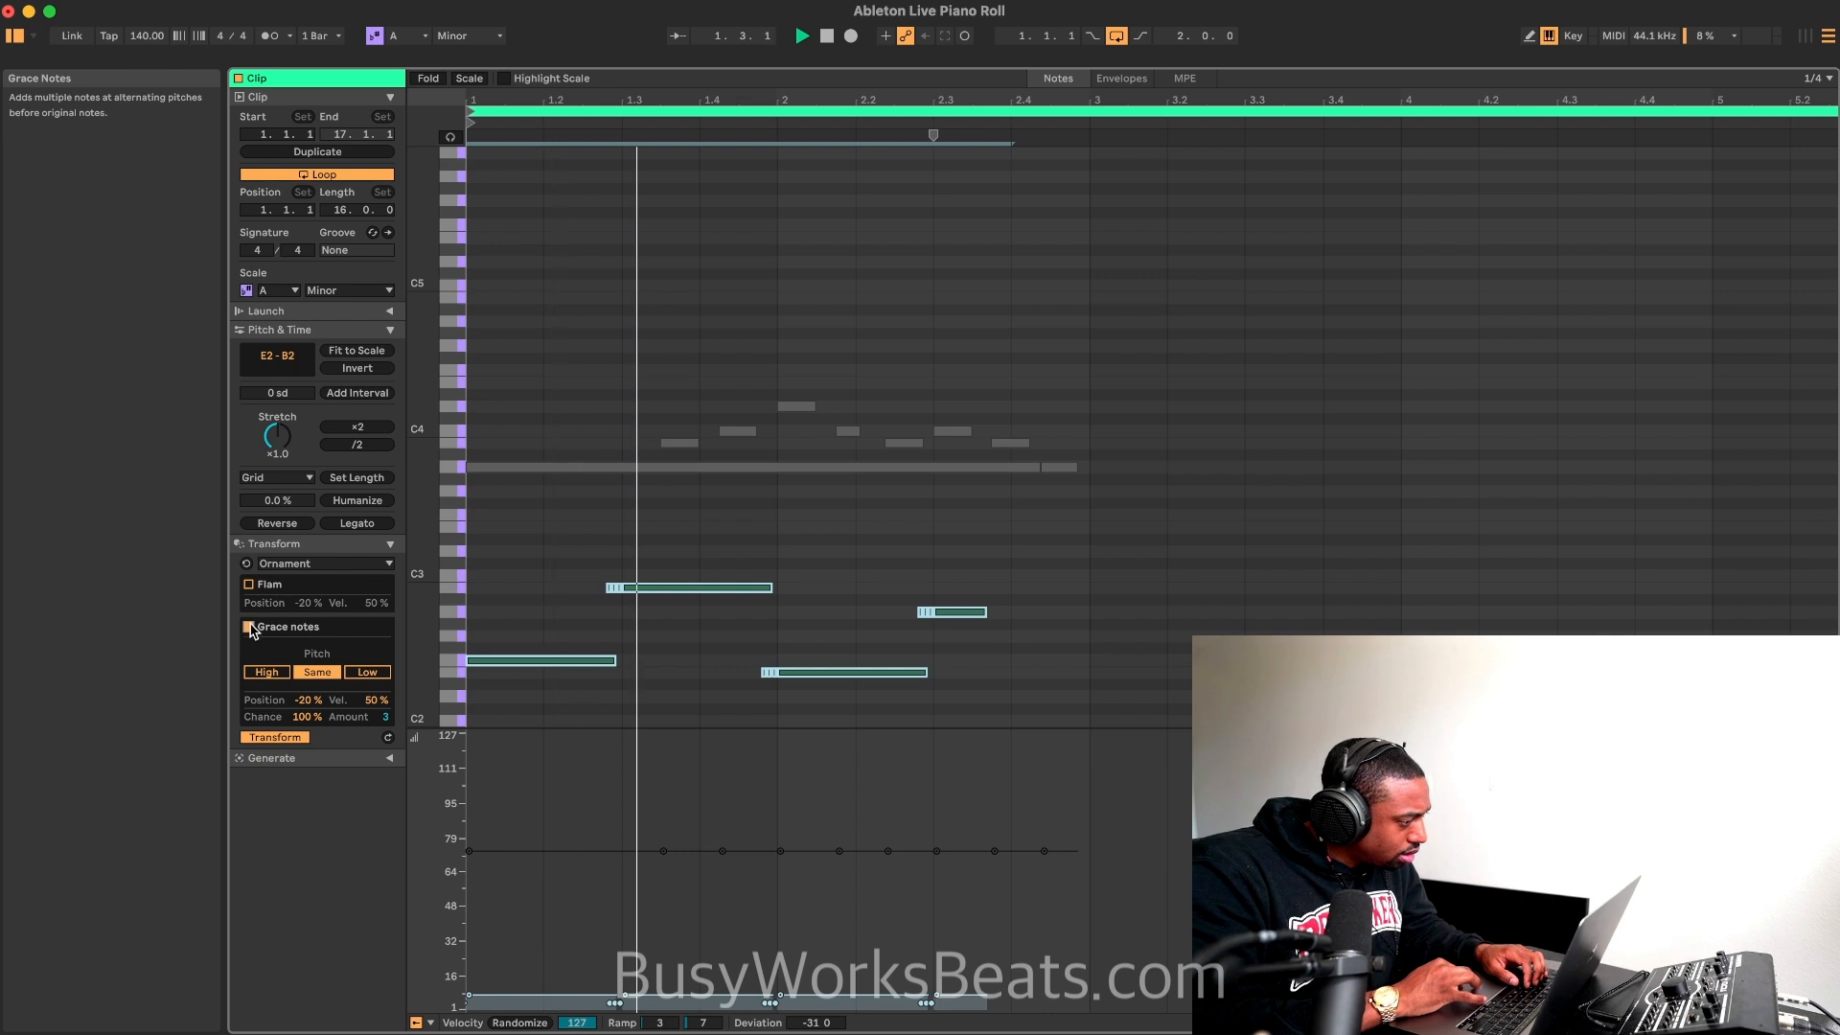
Step: Audition Flam on the bass notes, and compare it with Grace notes using the High and Low pitch settings
{"action": "left_click", "coordinate": [249, 585]}
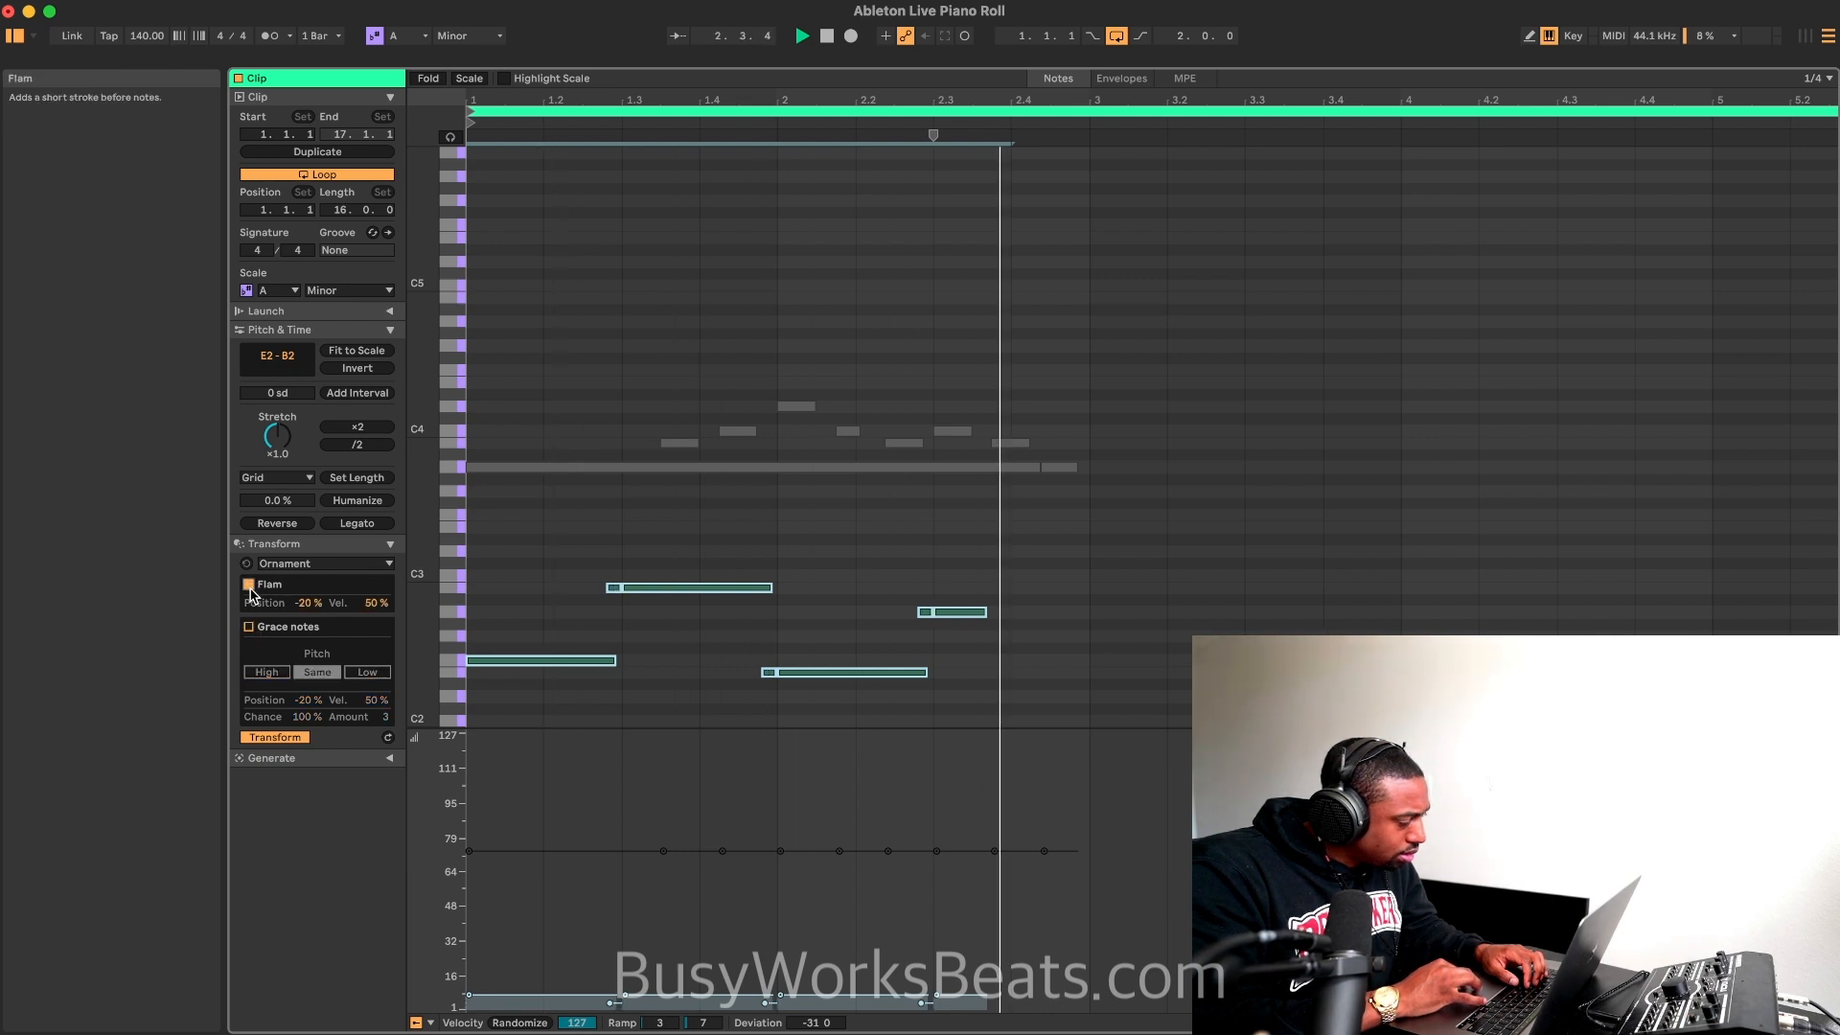
{"action": "left_click", "coordinate": [250, 627]}
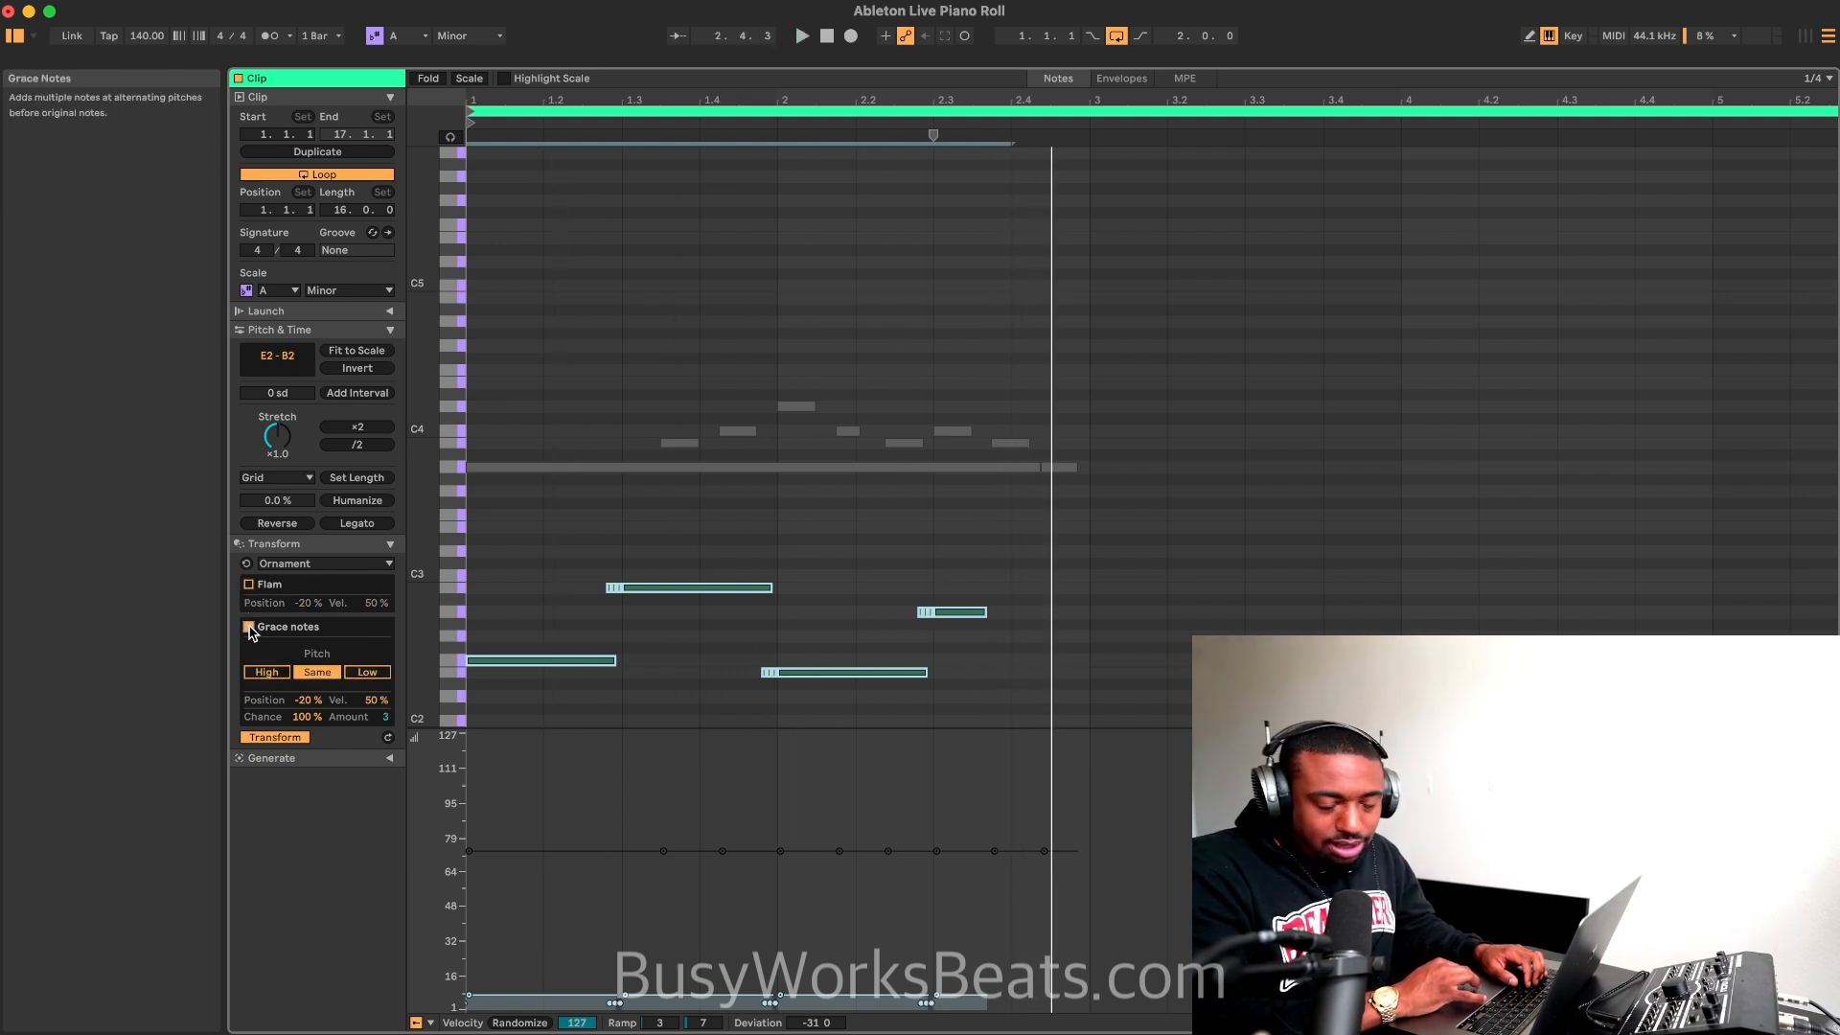
{"action": "left_click", "coordinate": [272, 673]}
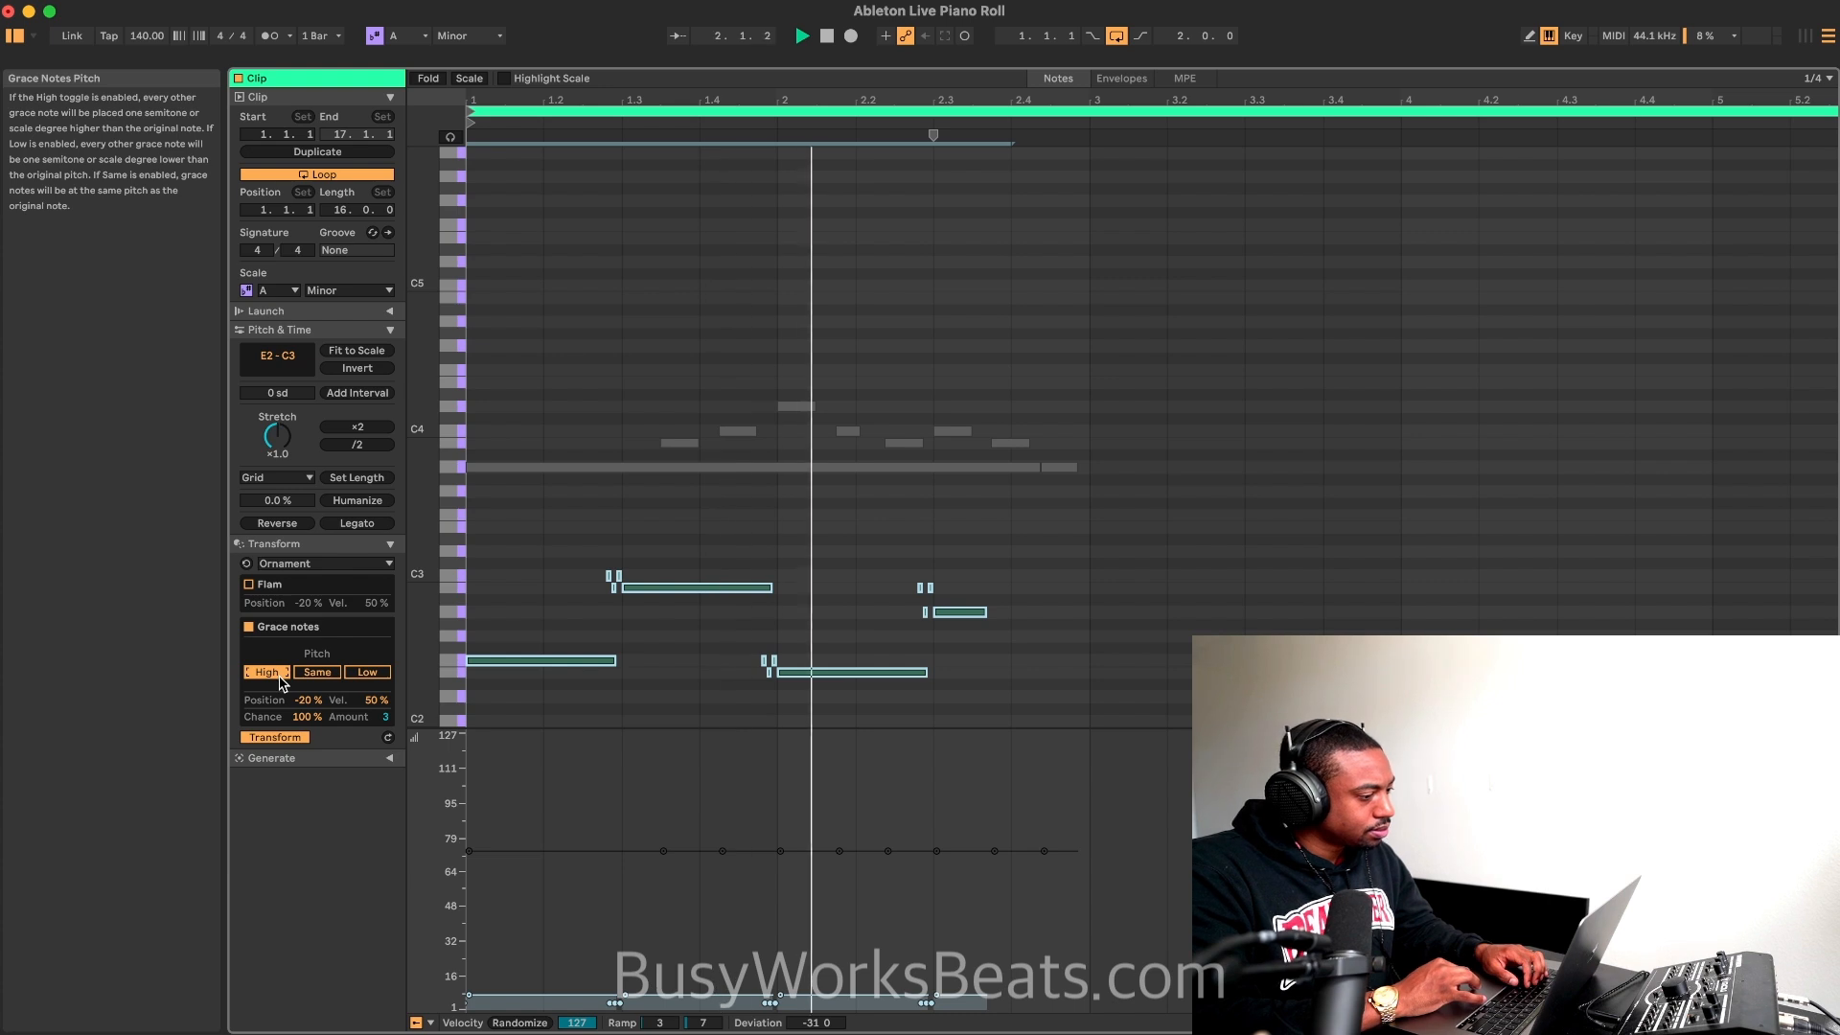
{"action": "left_click", "coordinate": [368, 675]}
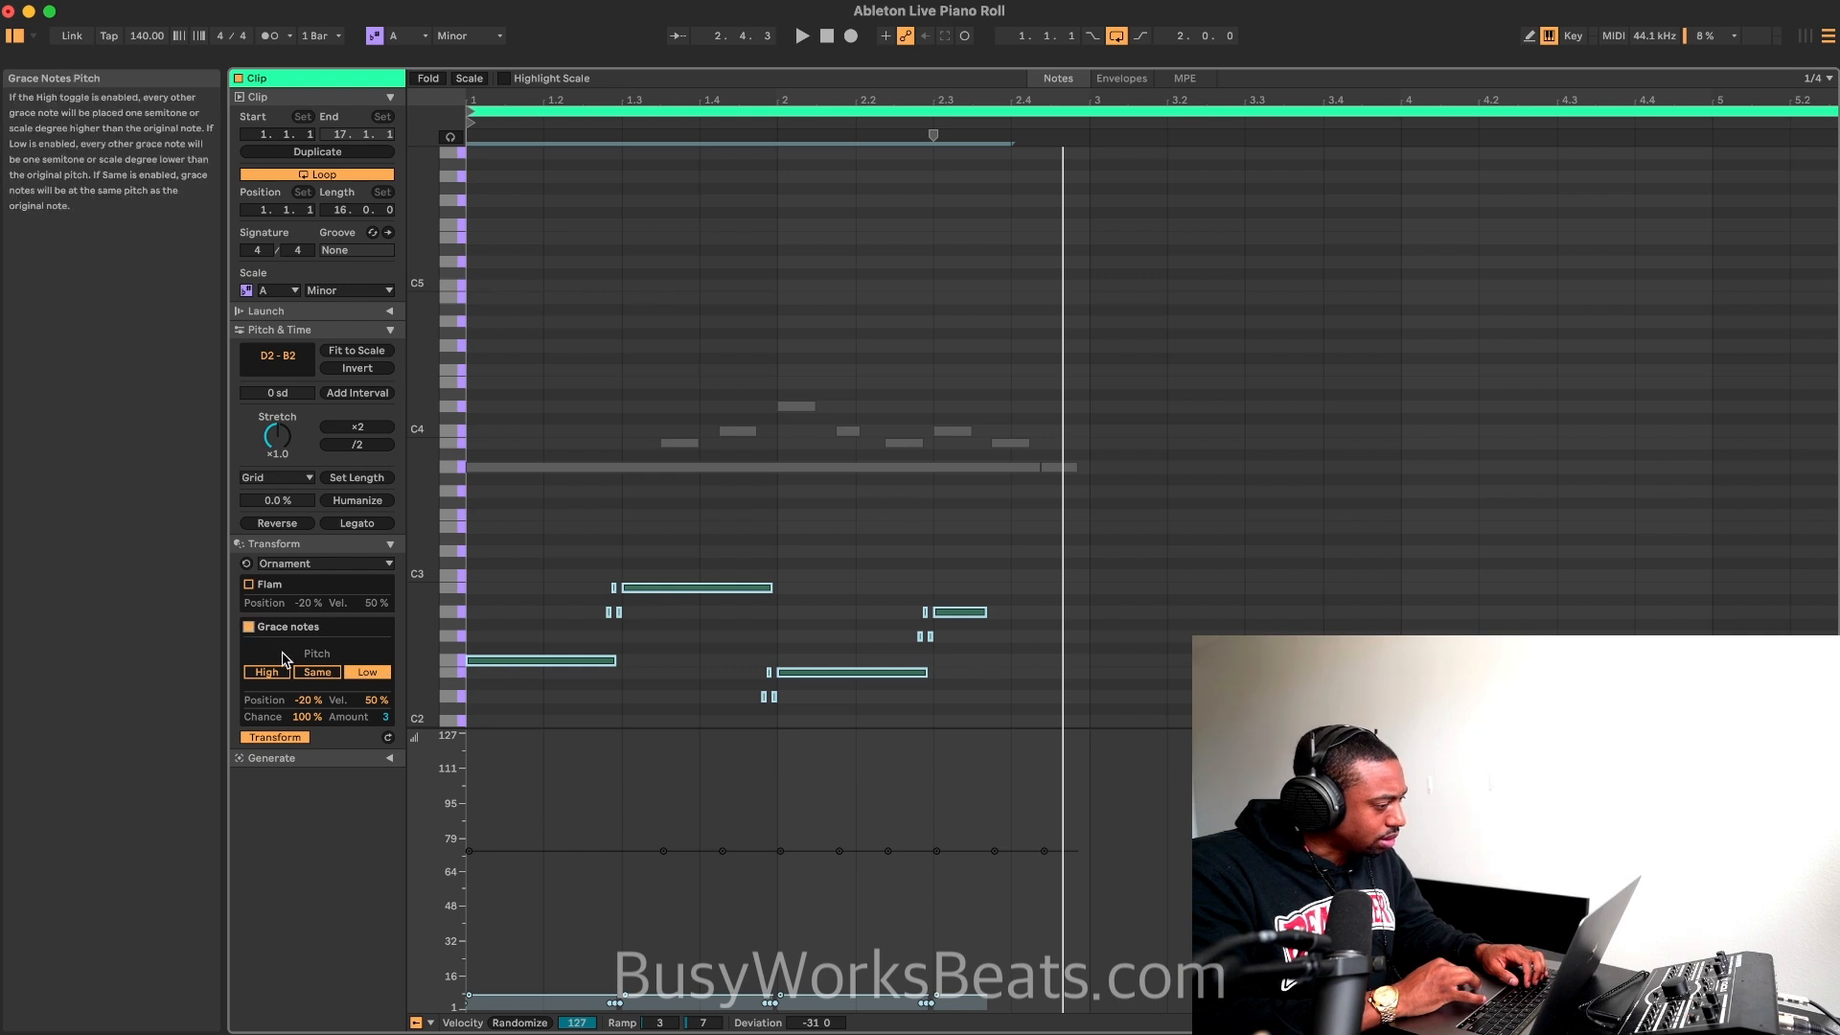
Step: Remove the ornaments from the bass notes and play the loop
{"action": "left_click", "coordinate": [304, 564]}
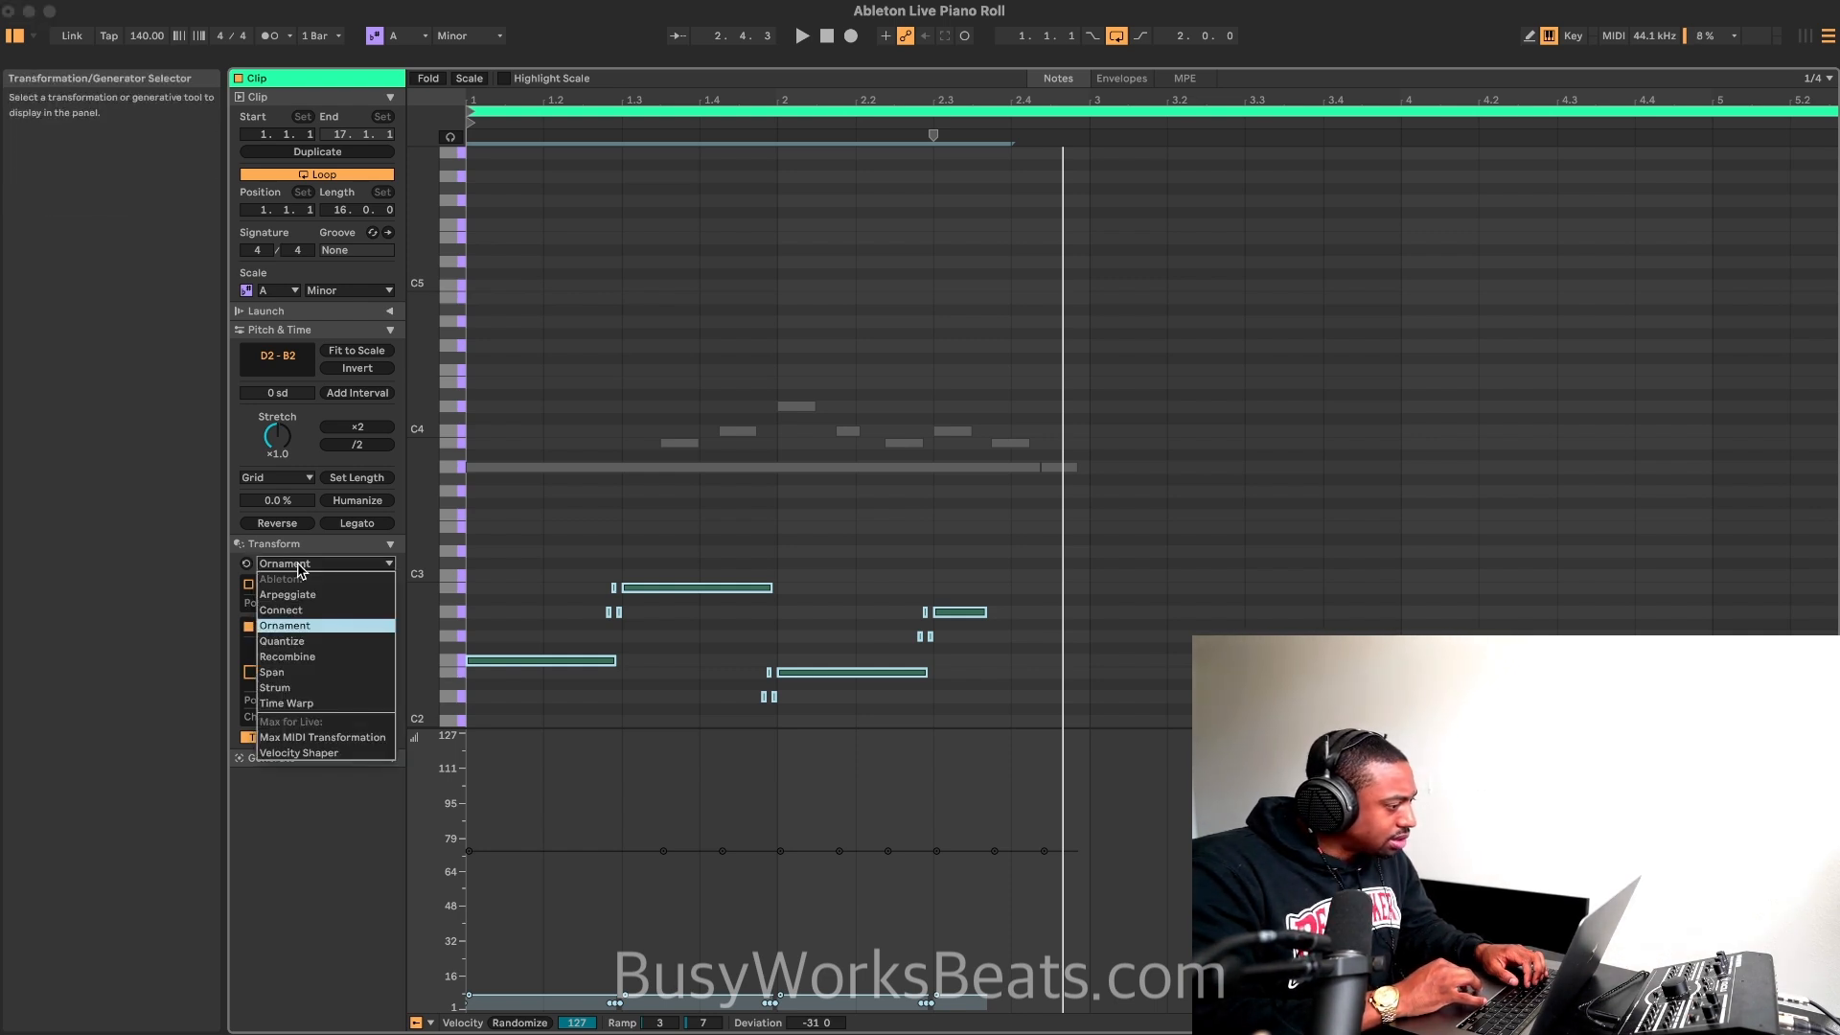
{"action": "left_click", "coordinate": [303, 569]}
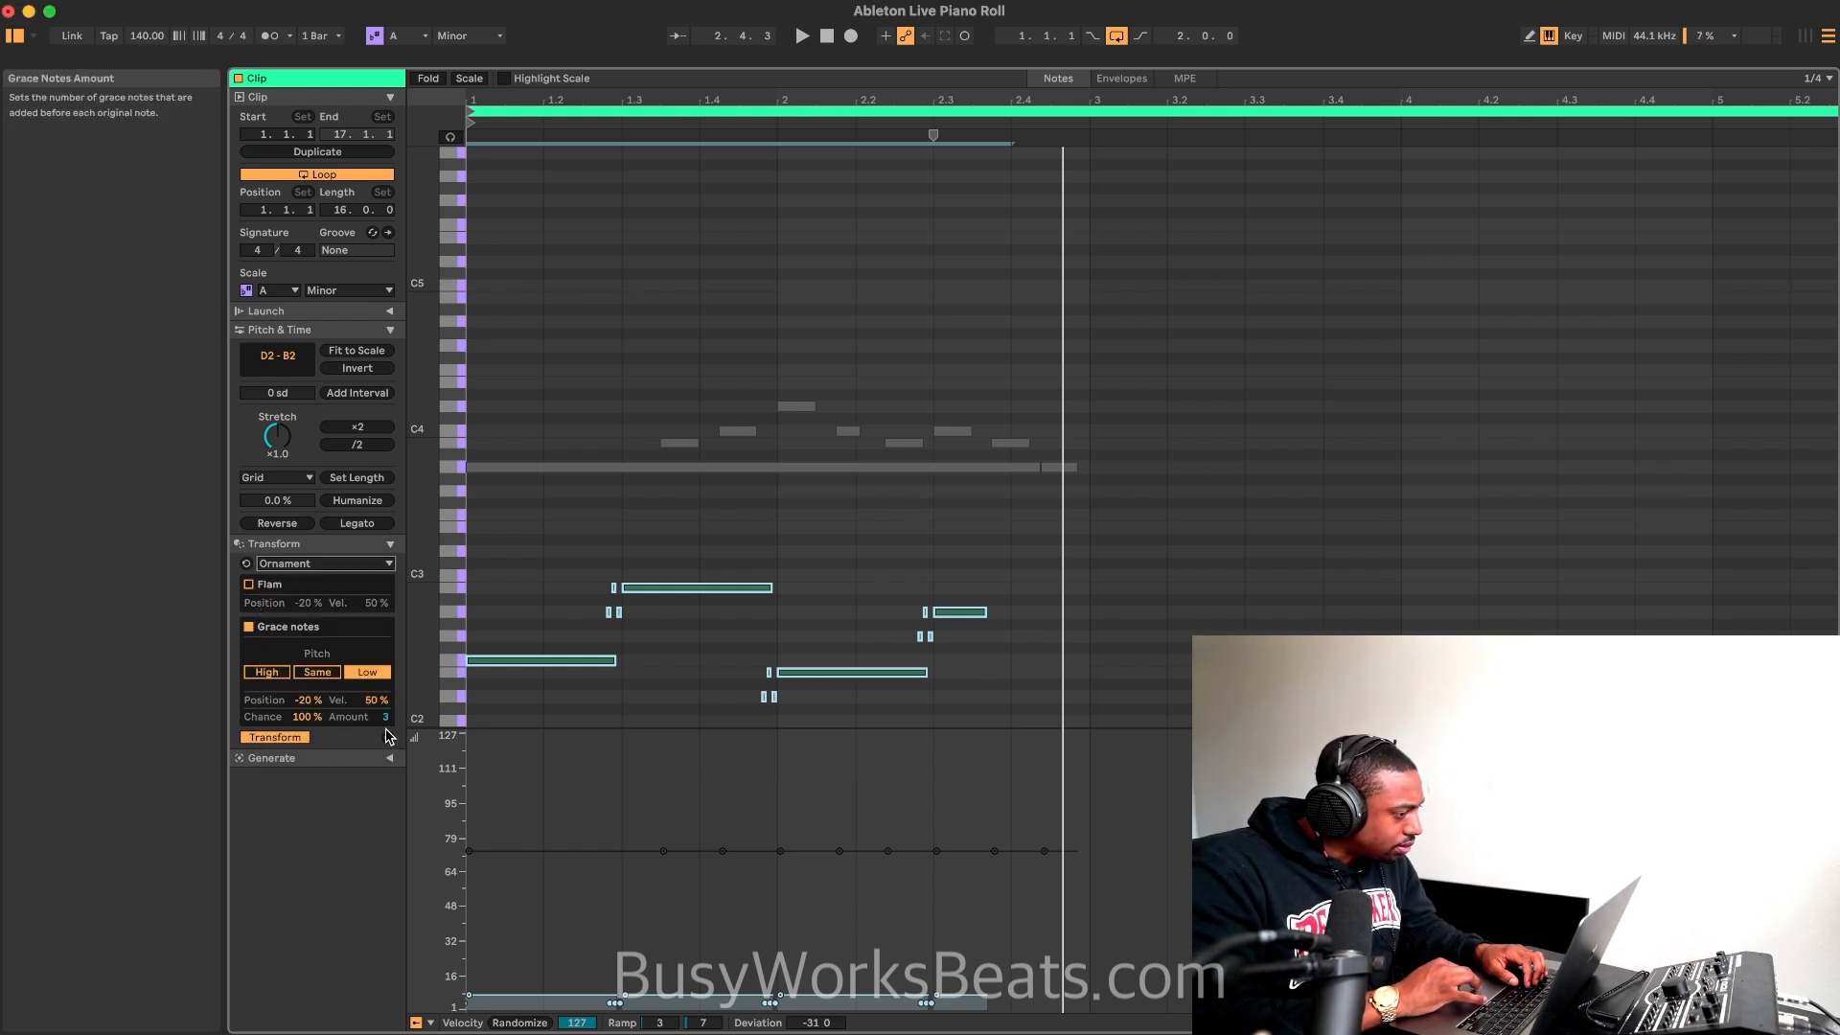
{"action": "left_click", "coordinate": [300, 738]}
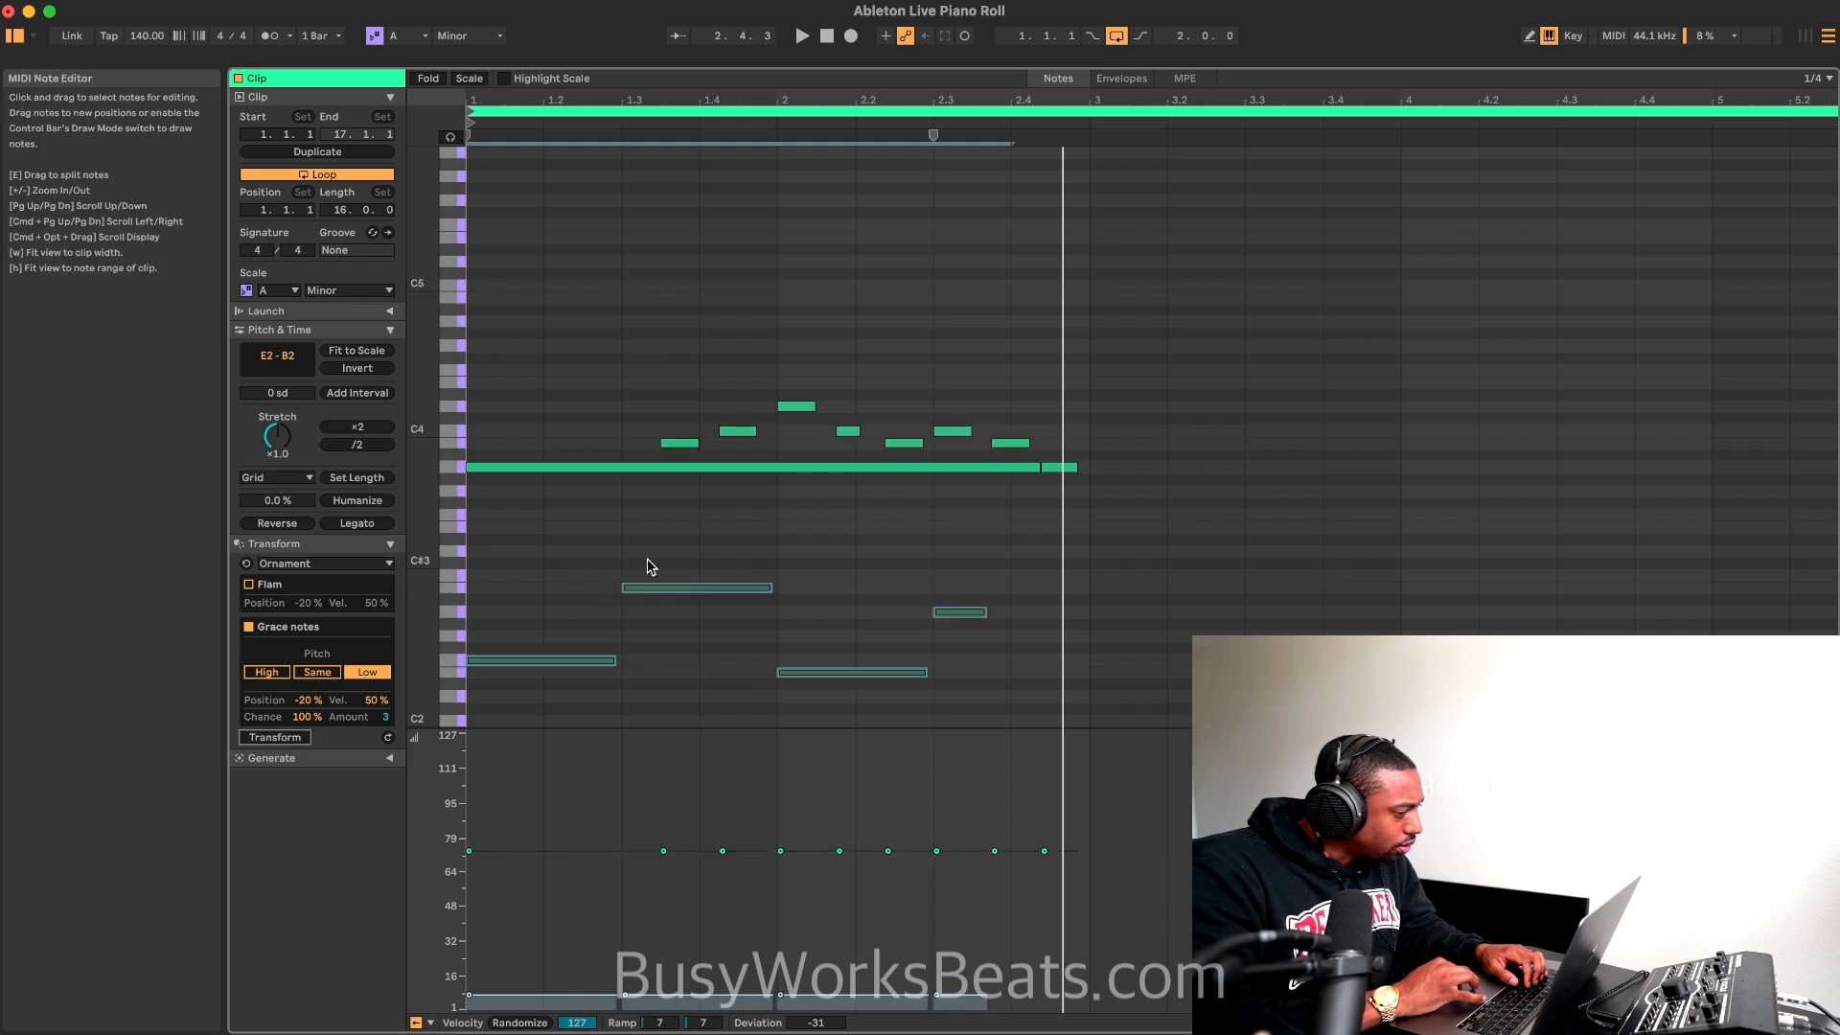
{"action": "key", "text": "space"}
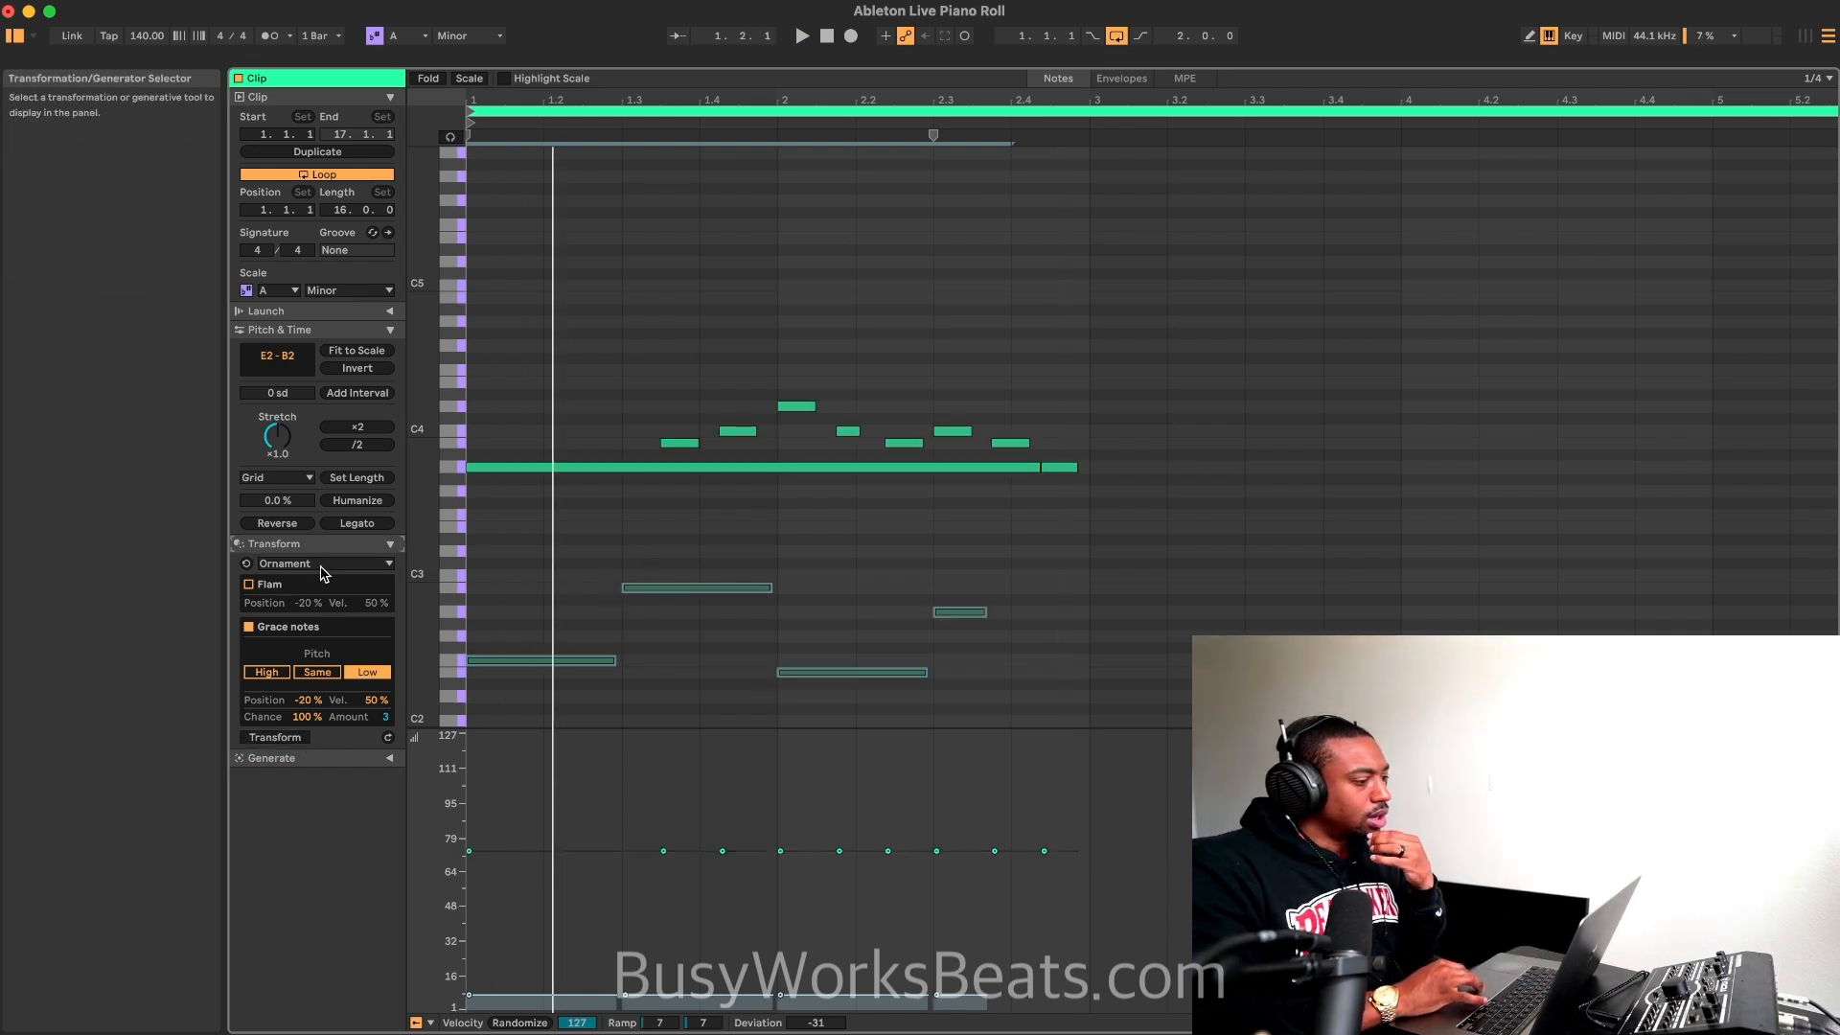
Step: Reset the Ornament settings to their defaults and clear the restored grace notes from the bass line
{"action": "left_click", "coordinate": [321, 567]}
{"action": "left_click", "coordinate": [273, 568]}
{"action": "left_click", "coordinate": [247, 564]}
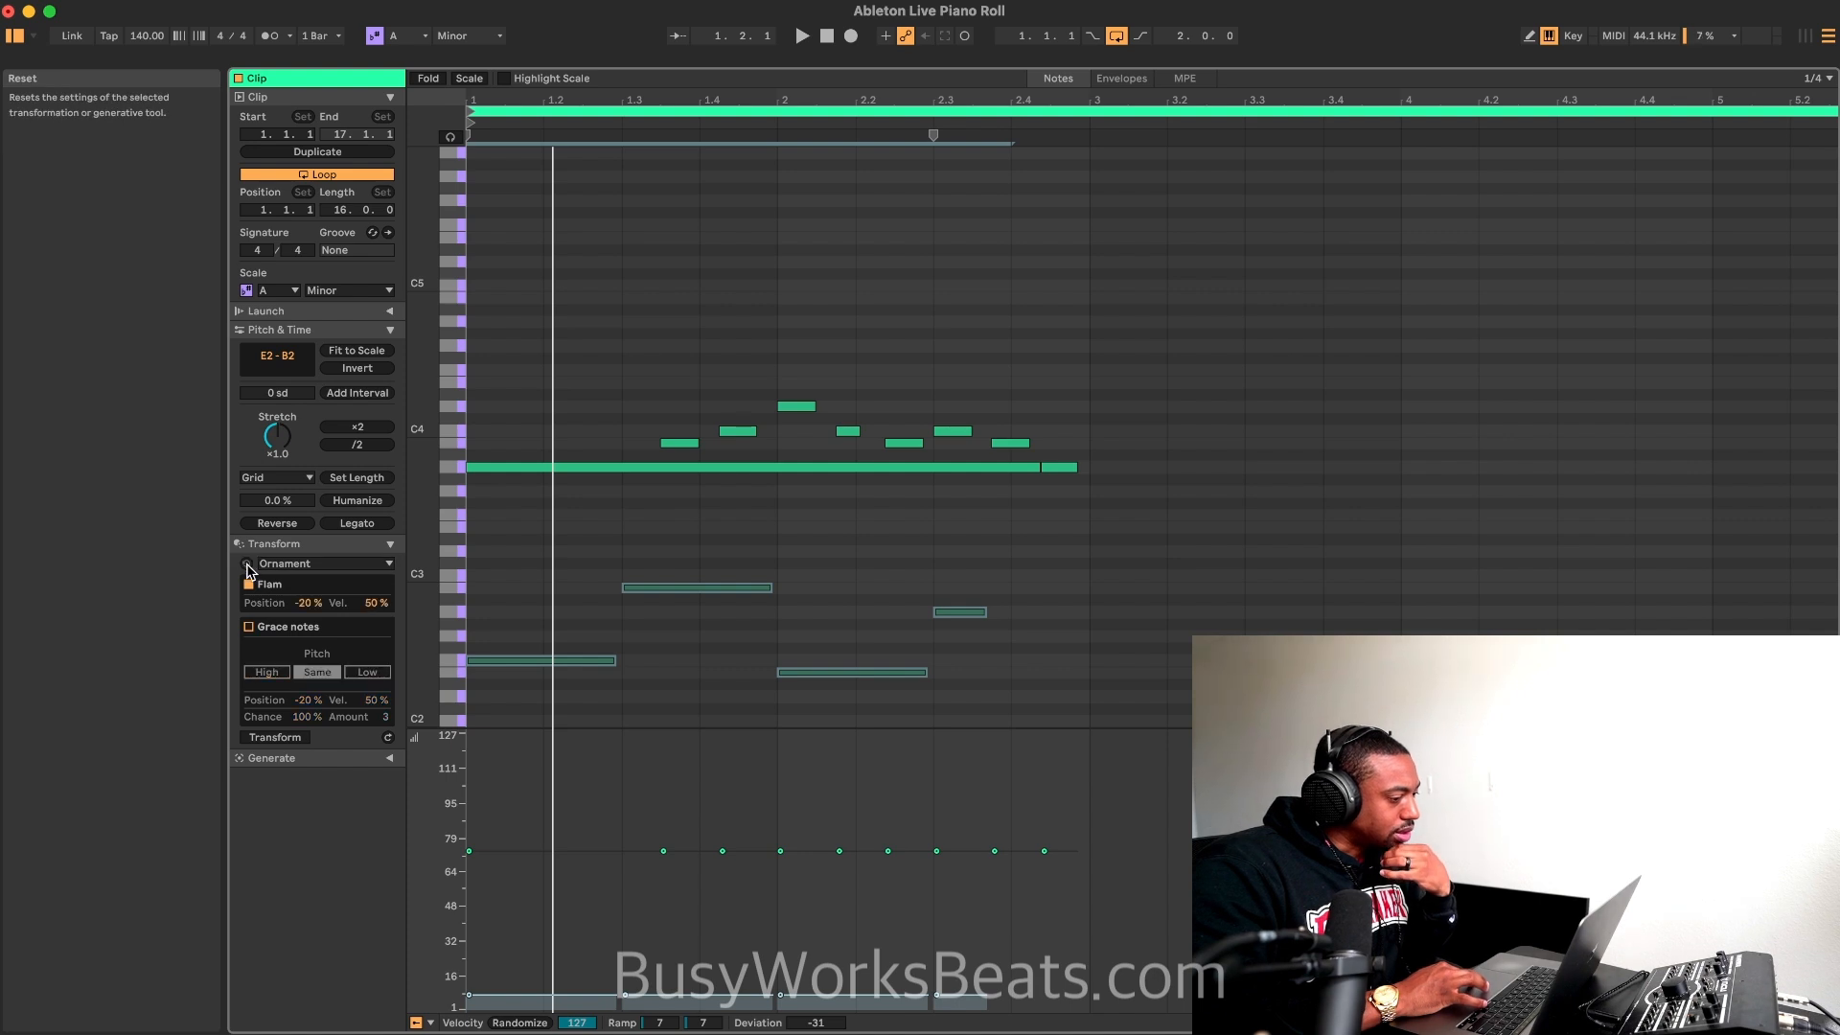
{"action": "key", "text": "super+z"}
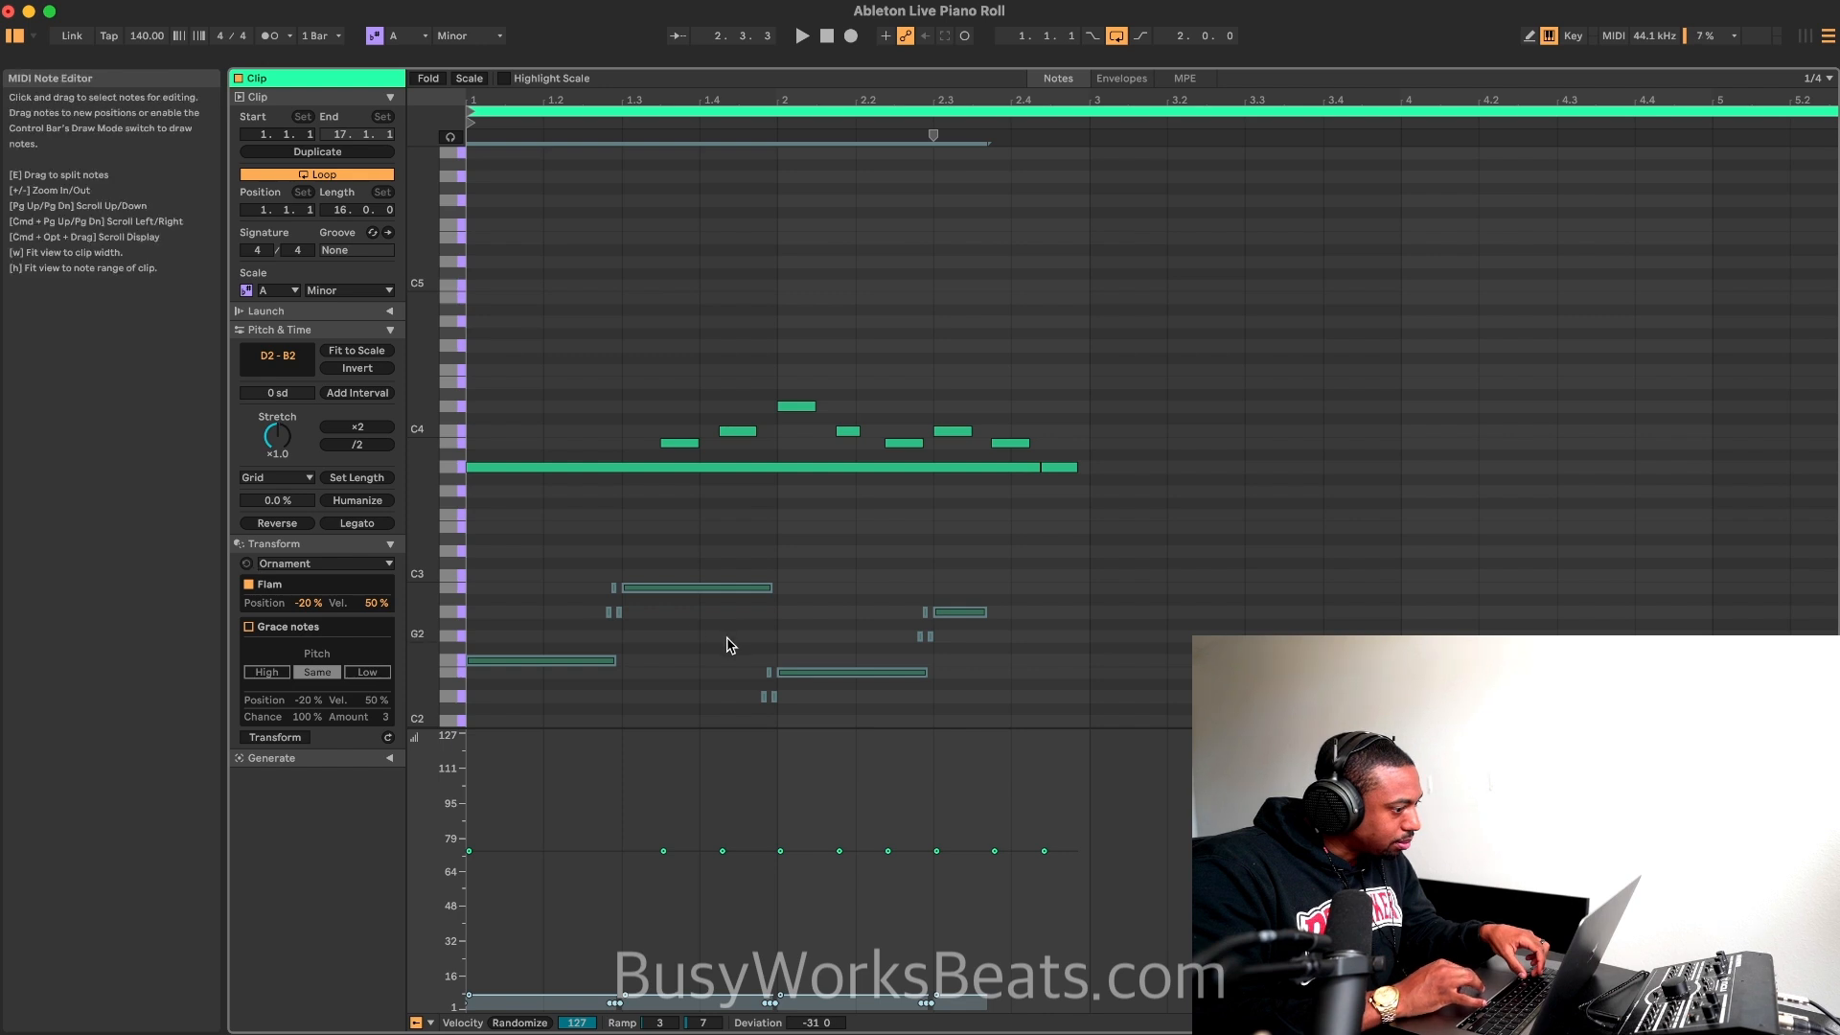
{"action": "left_click", "coordinate": [300, 740]}
{"action": "left_click", "coordinate": [300, 739]}
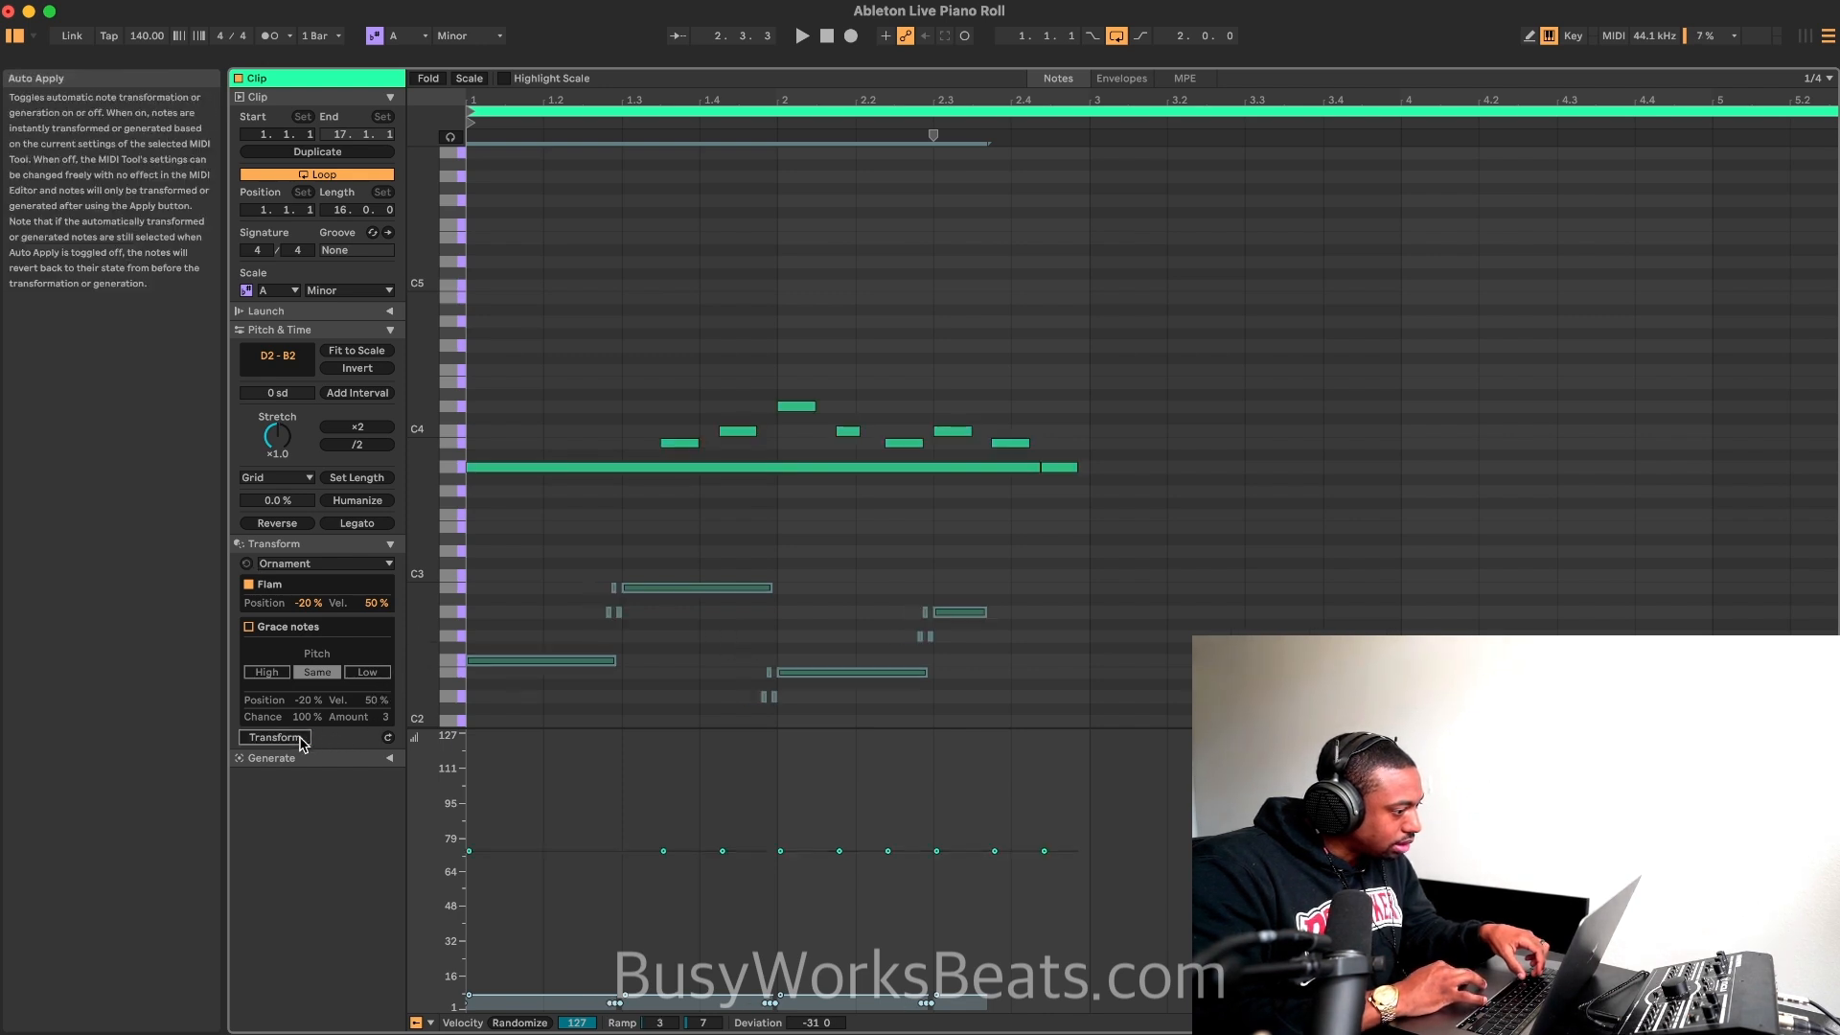
Step: Review the available MIDI transformations and generators, and play the loop
{"action": "left_click", "coordinate": [321, 563]}
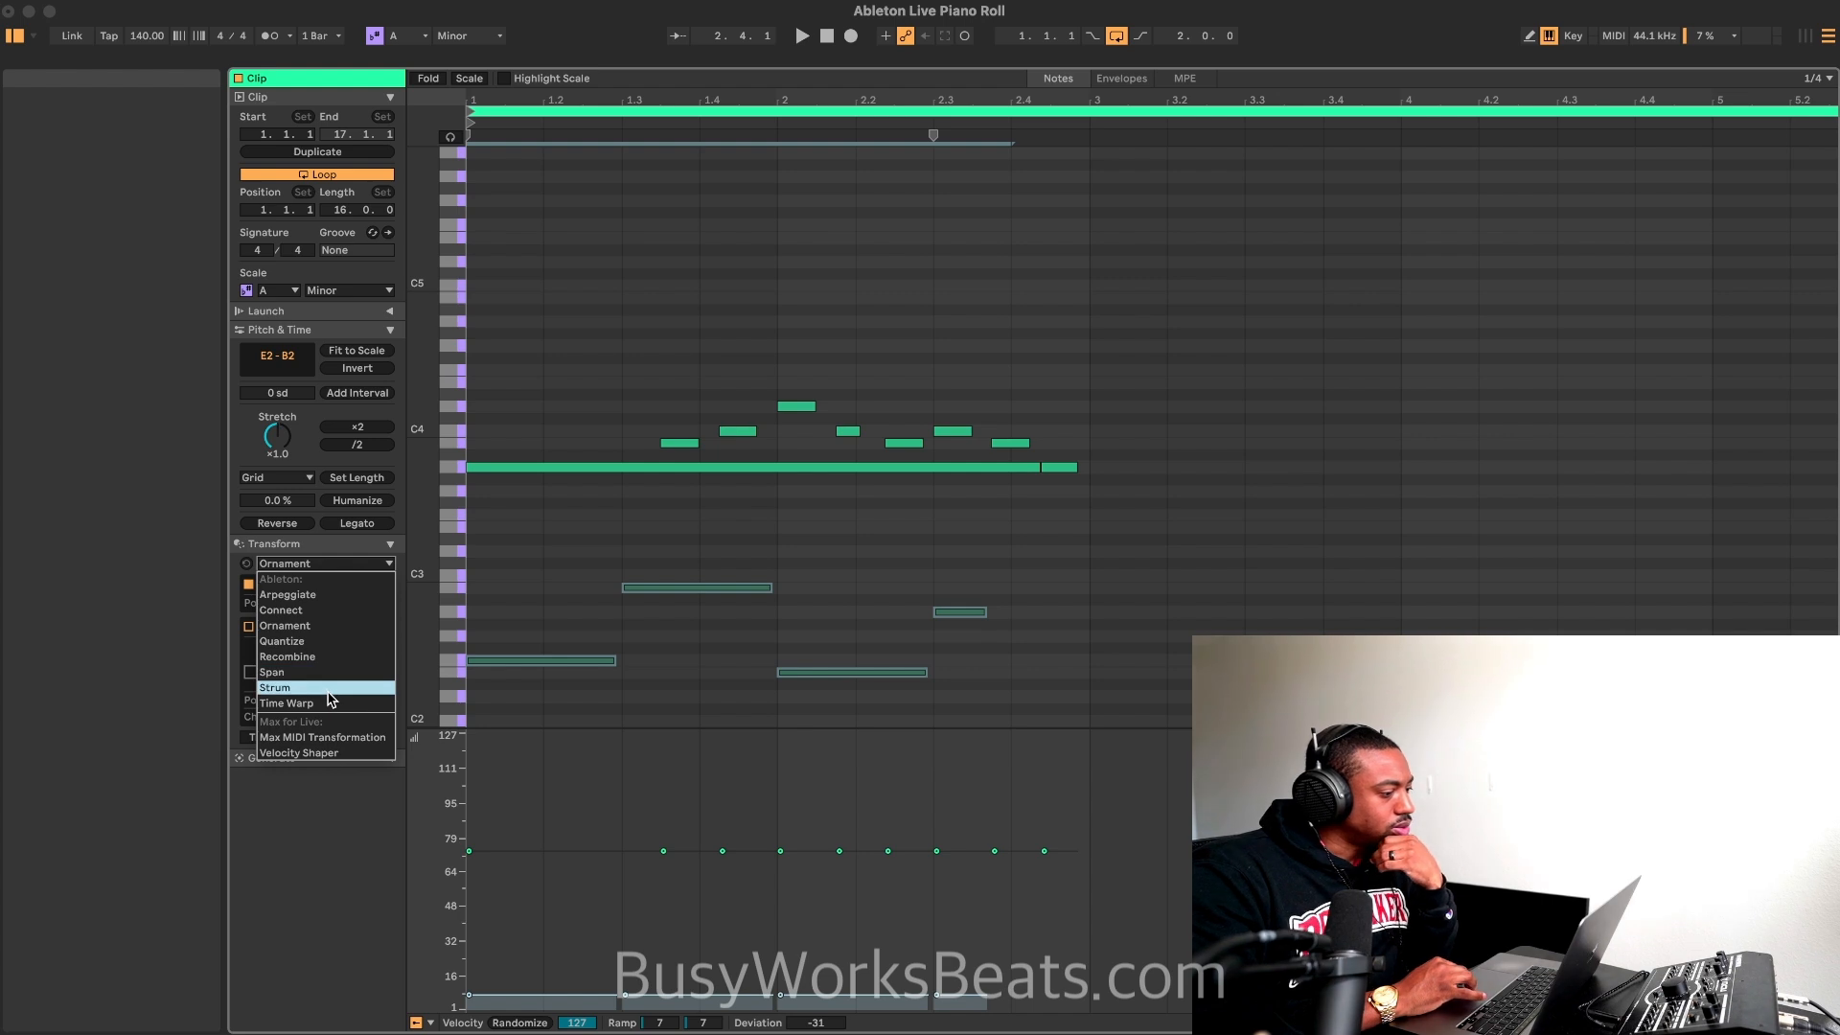
{"action": "left_click", "coordinate": [302, 551]}
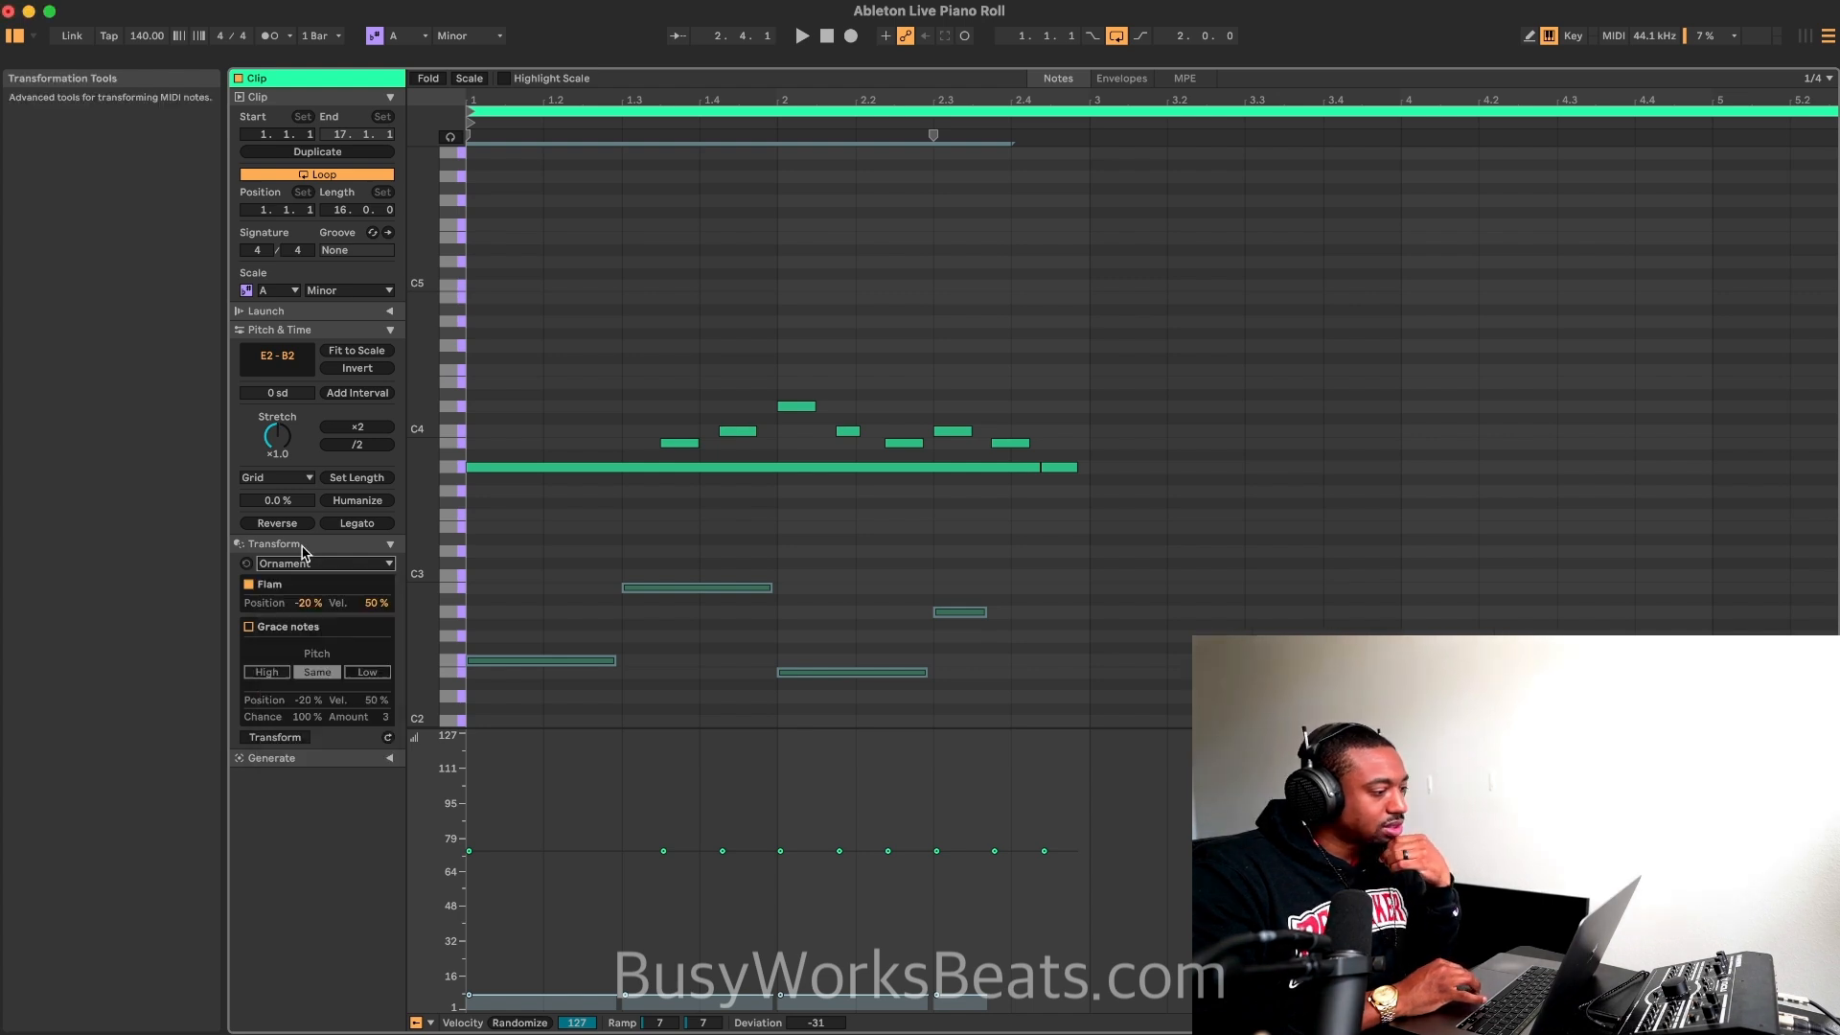
{"action": "left_click", "coordinate": [389, 544]}
{"action": "left_click", "coordinate": [389, 563]}
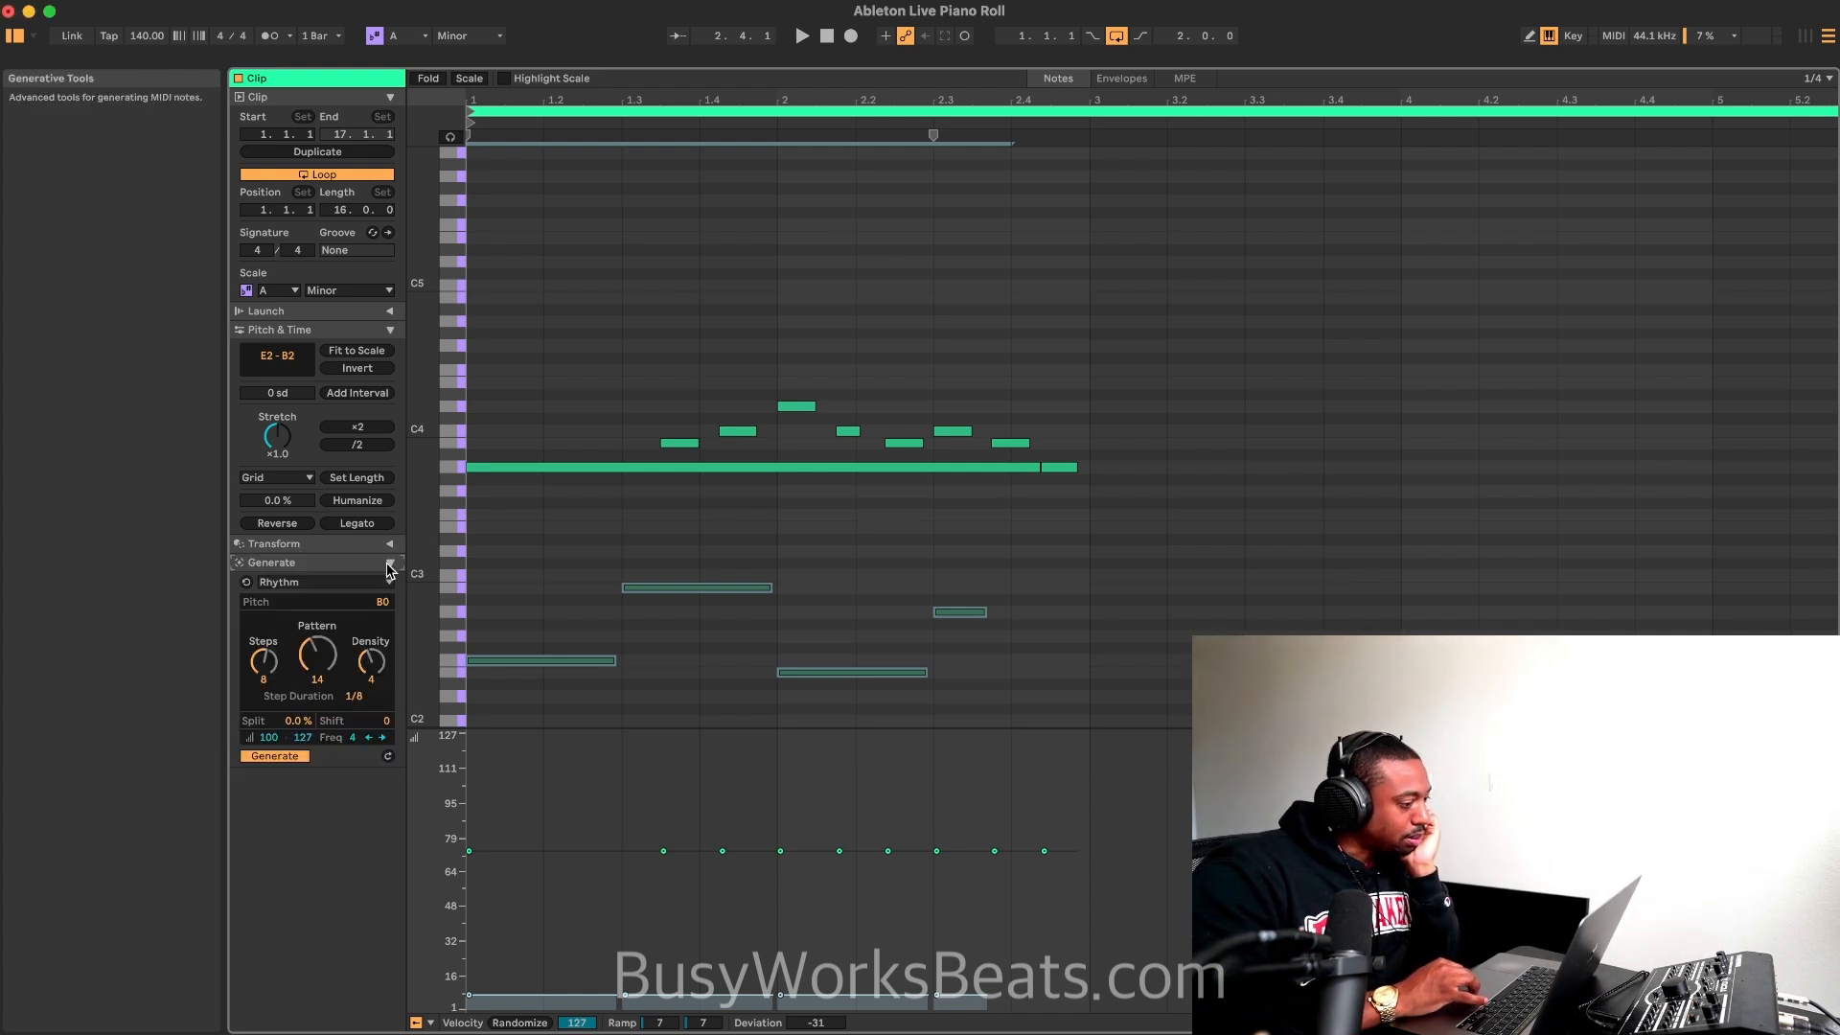
{"action": "left_click", "coordinate": [375, 582]}
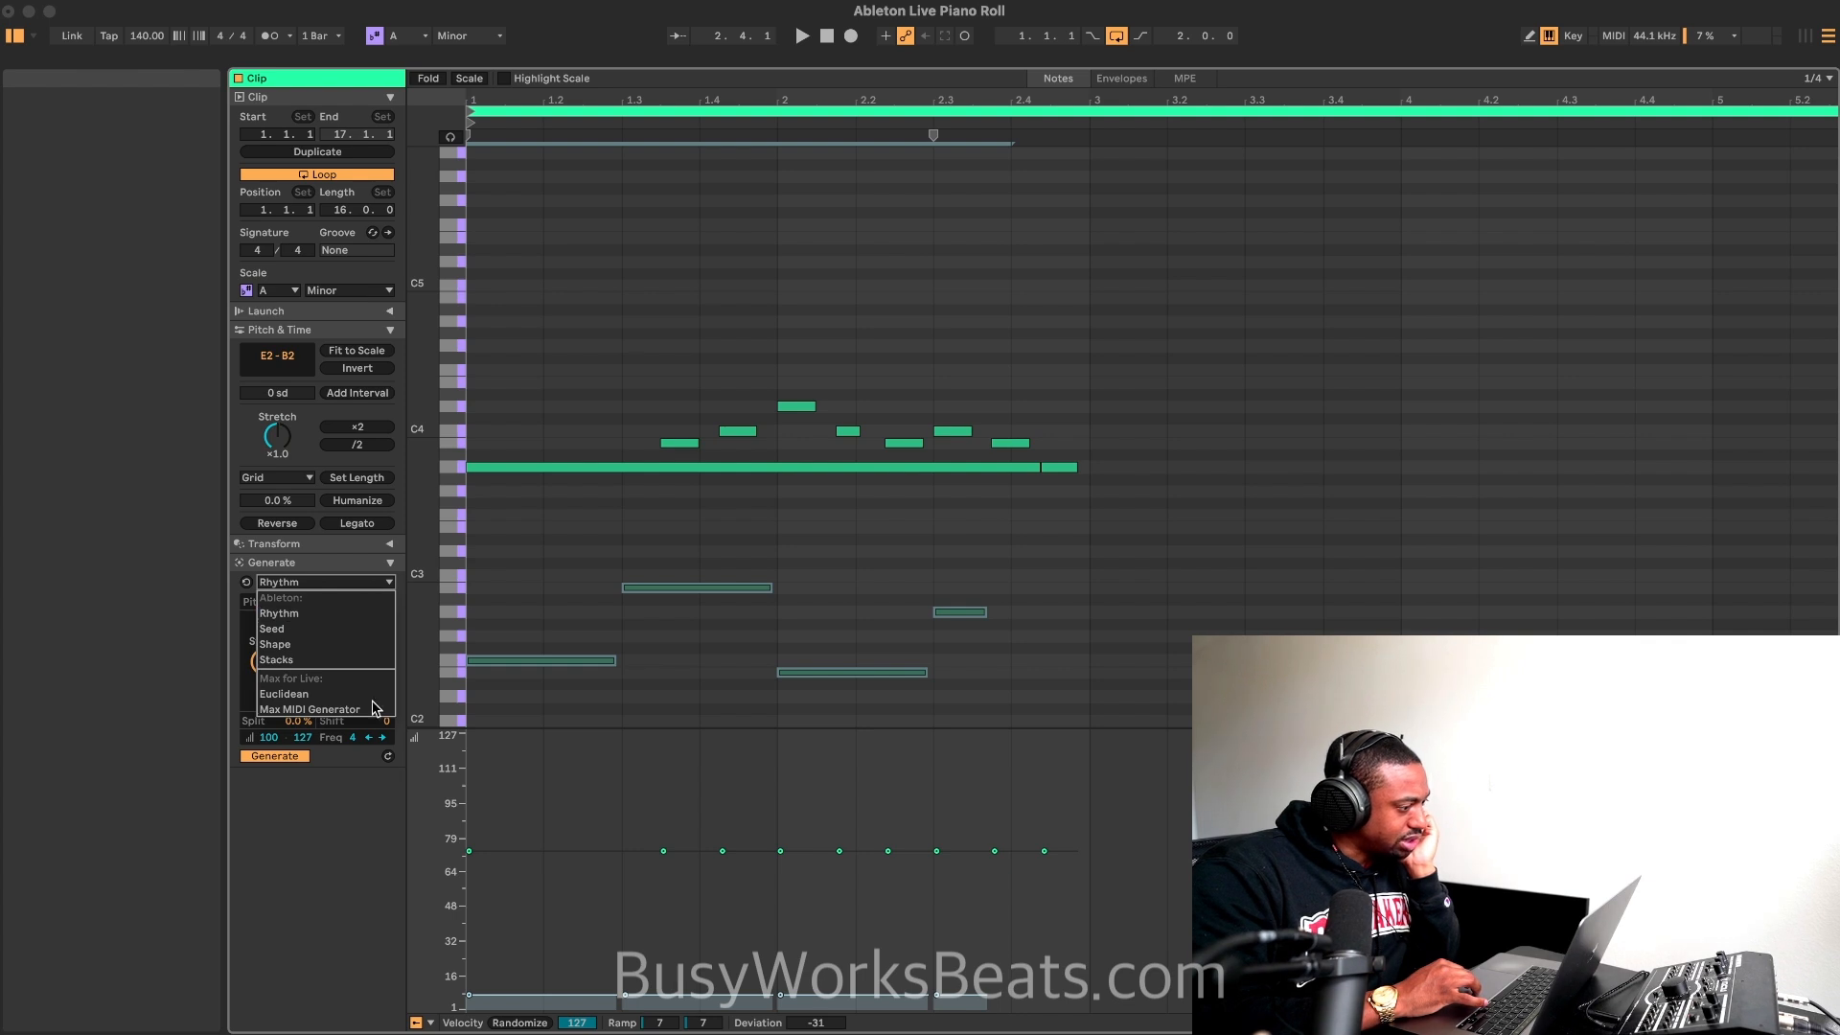
{"action": "left_click", "coordinate": [383, 852]}
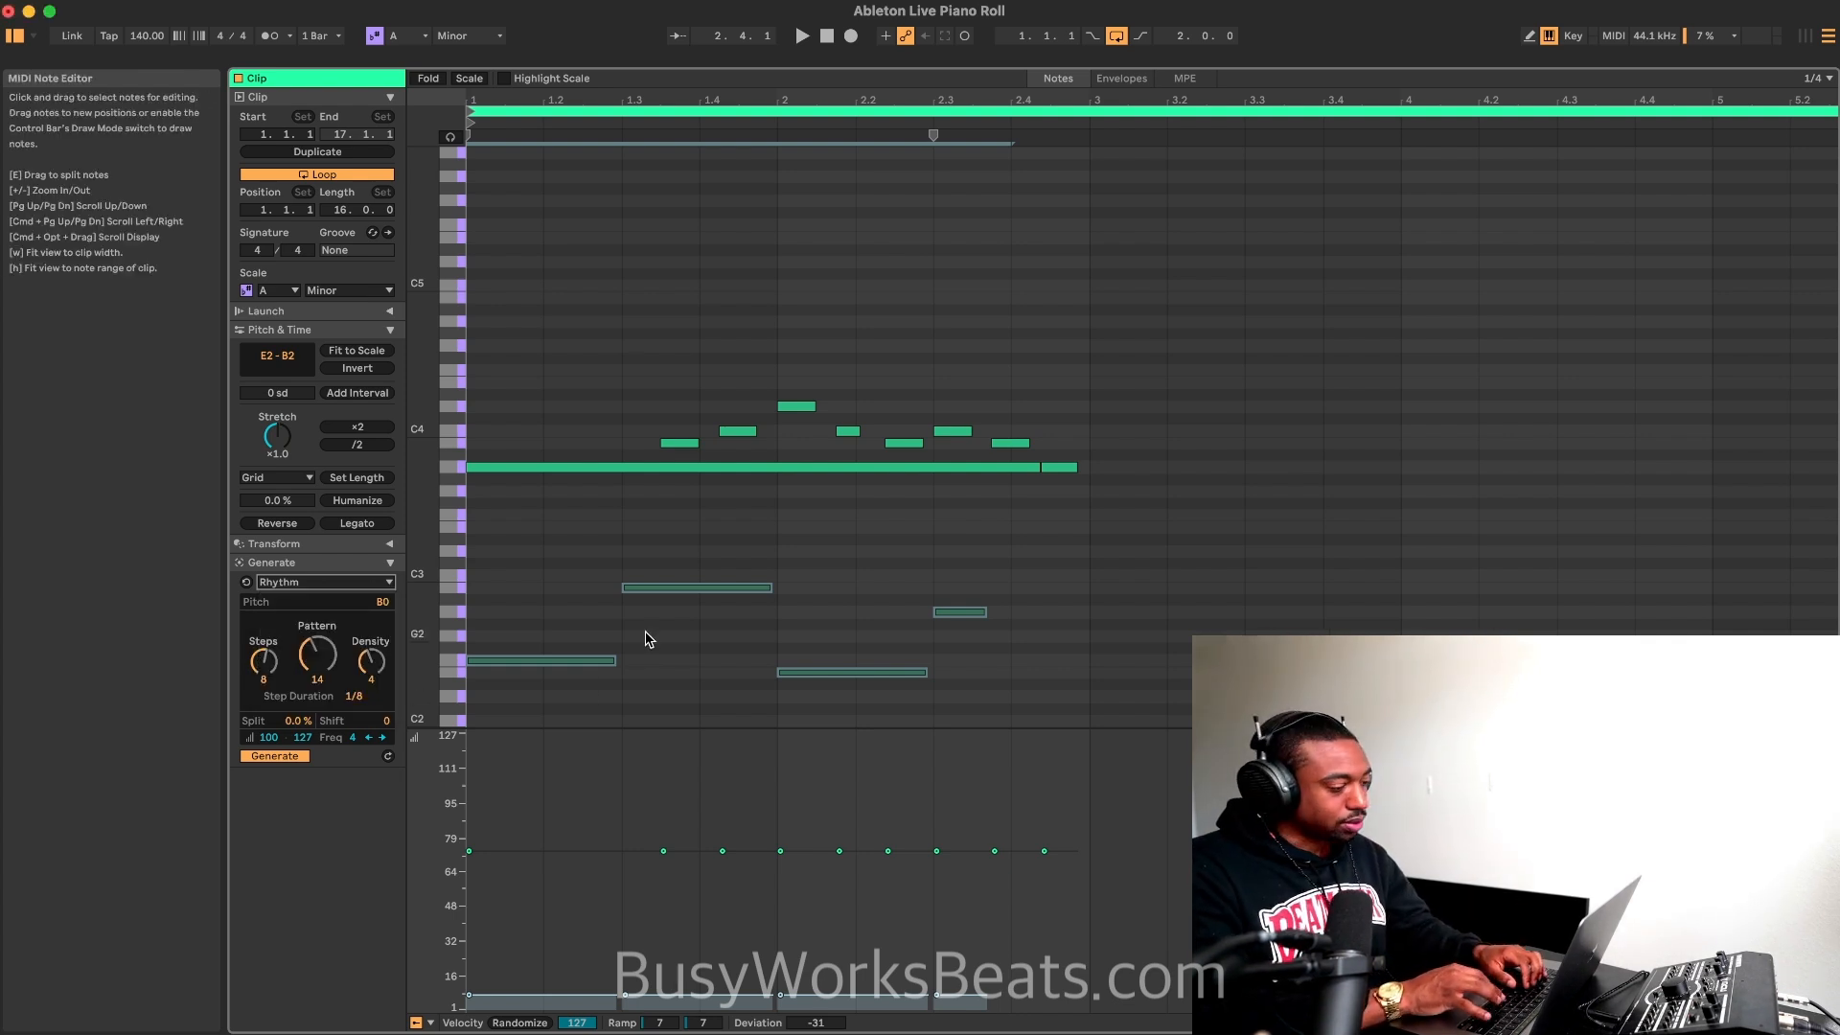
{"action": "key", "text": "space"}
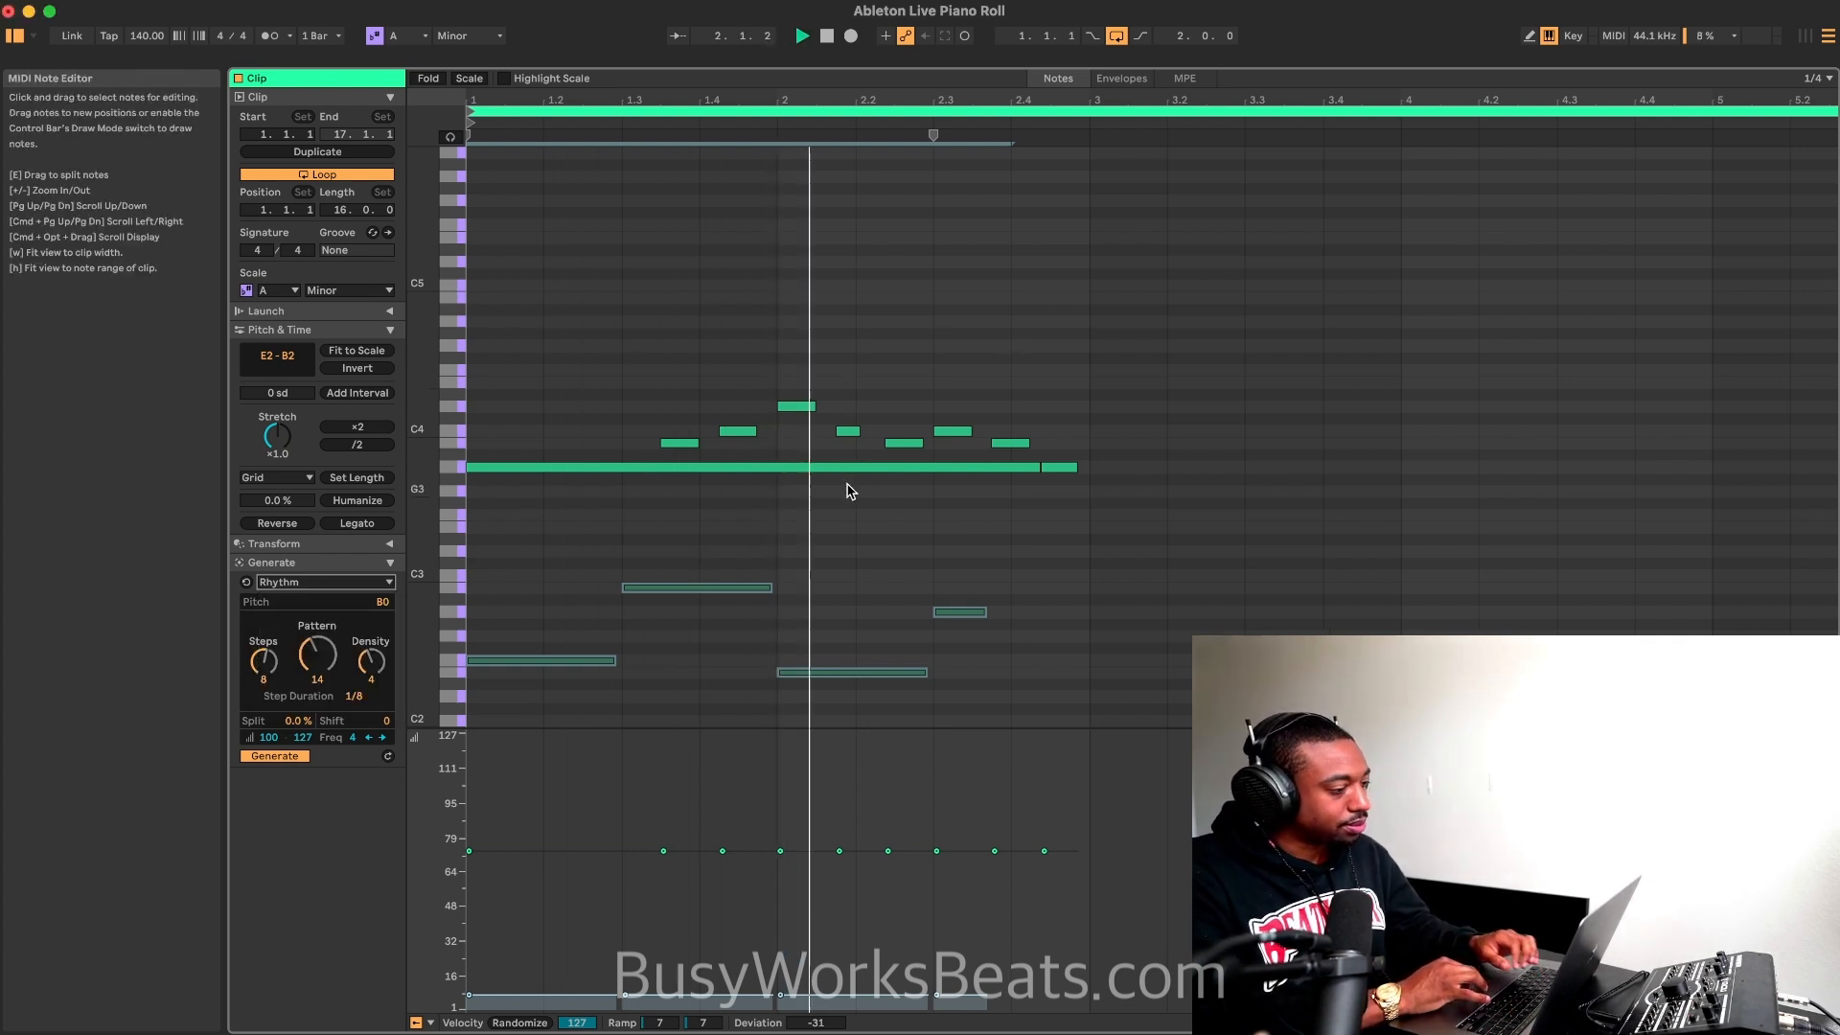
{"action": "left_click", "coordinate": [832, 510]}
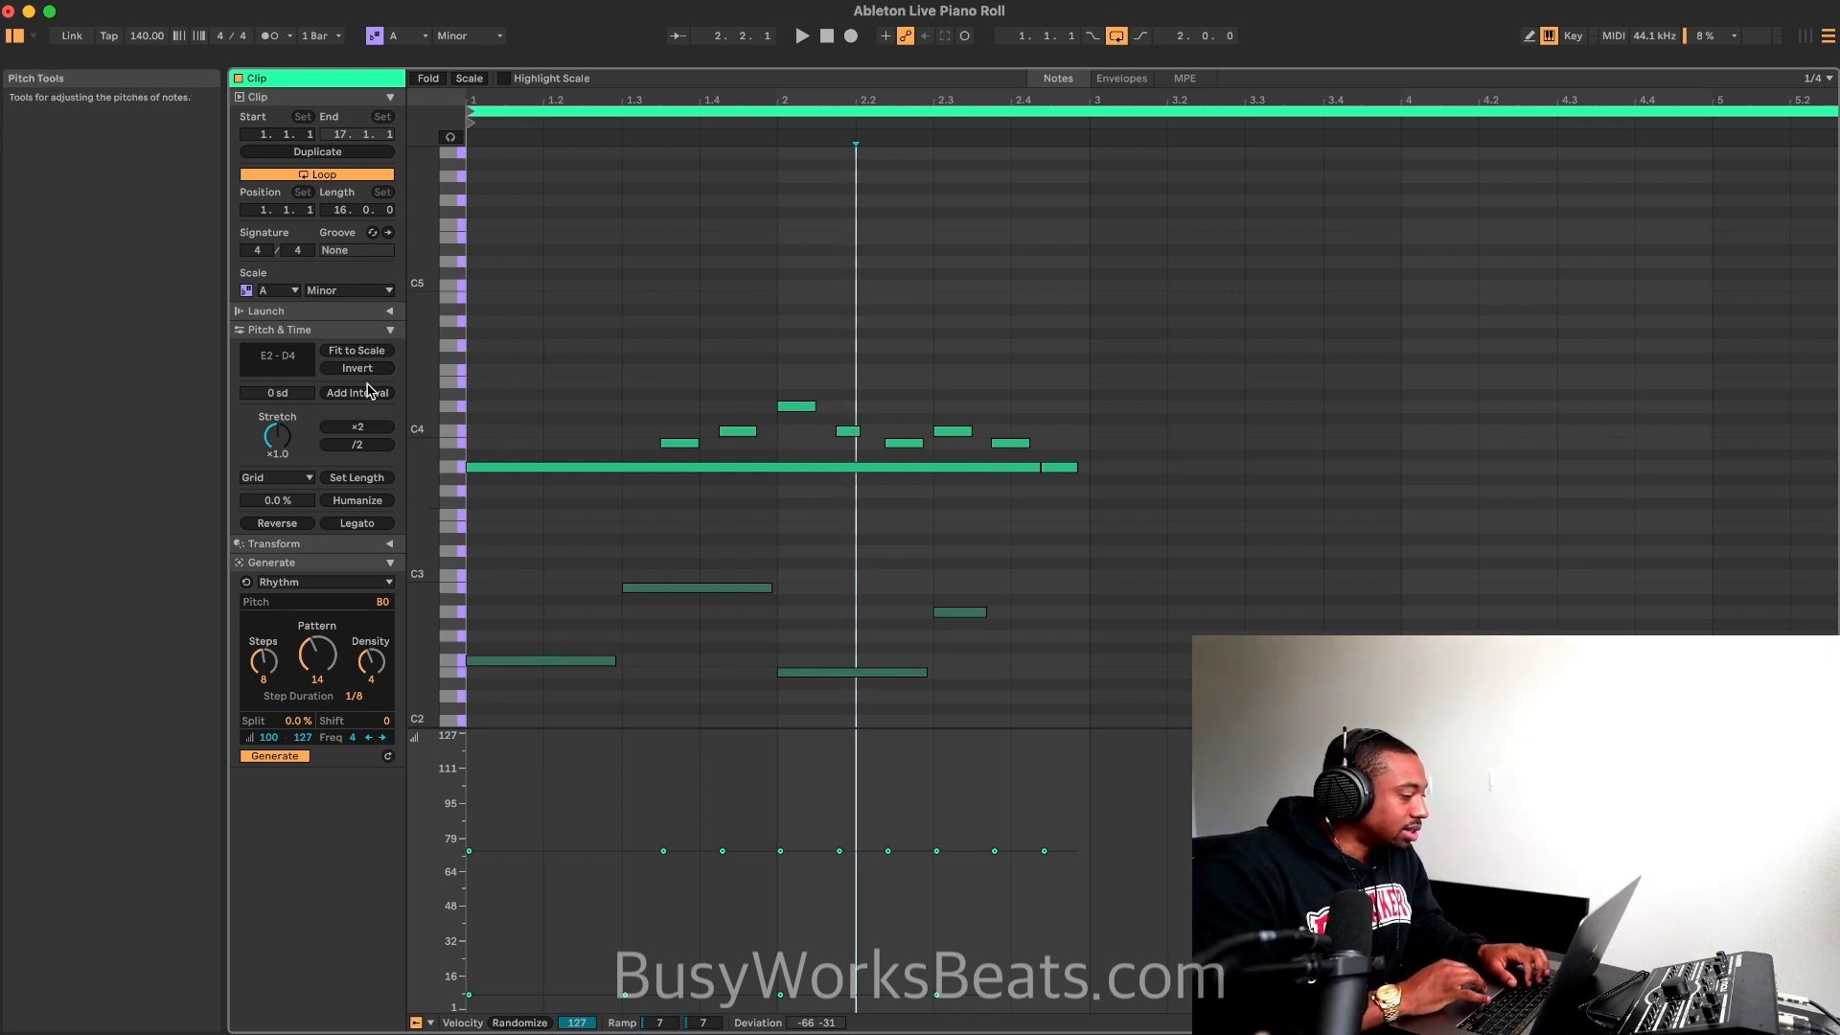
Step: Try fitting all the notes to the C#/Db Minor scale, undo the fit, and set the scale's root back to A
{"action": "key", "text": "super+a"}
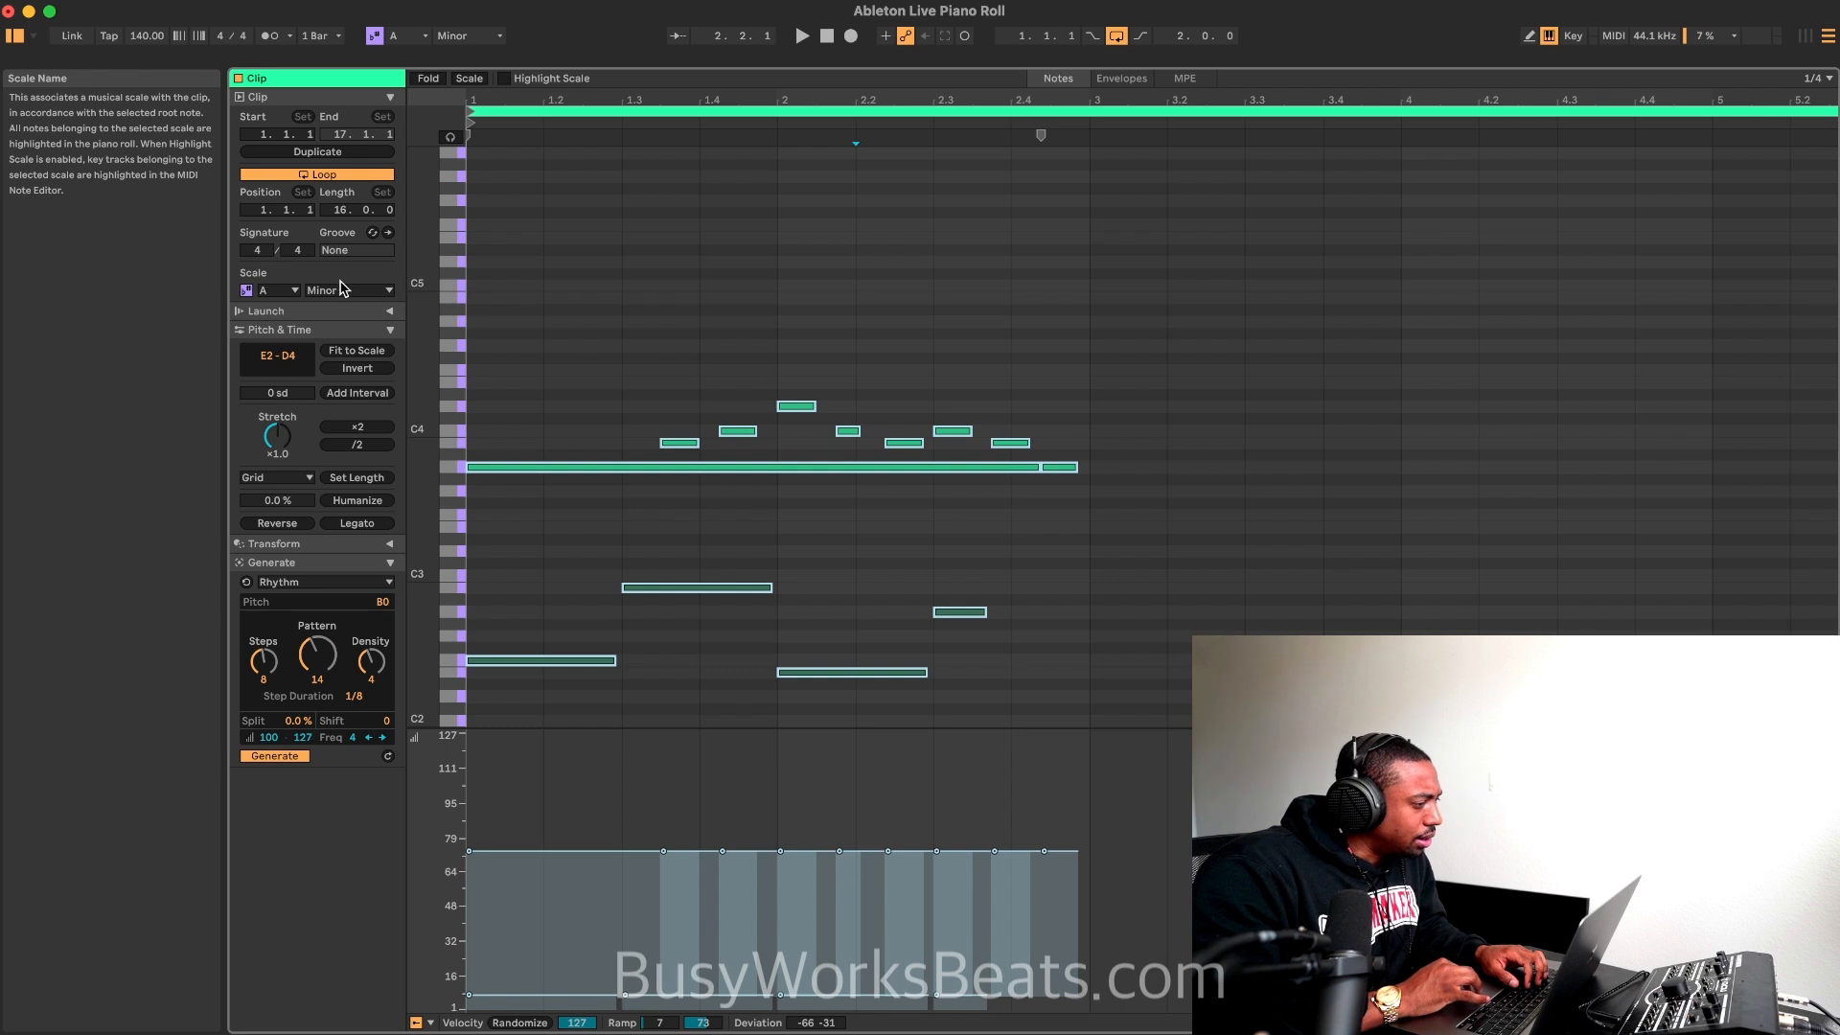
{"action": "left_click", "coordinate": [276, 291]}
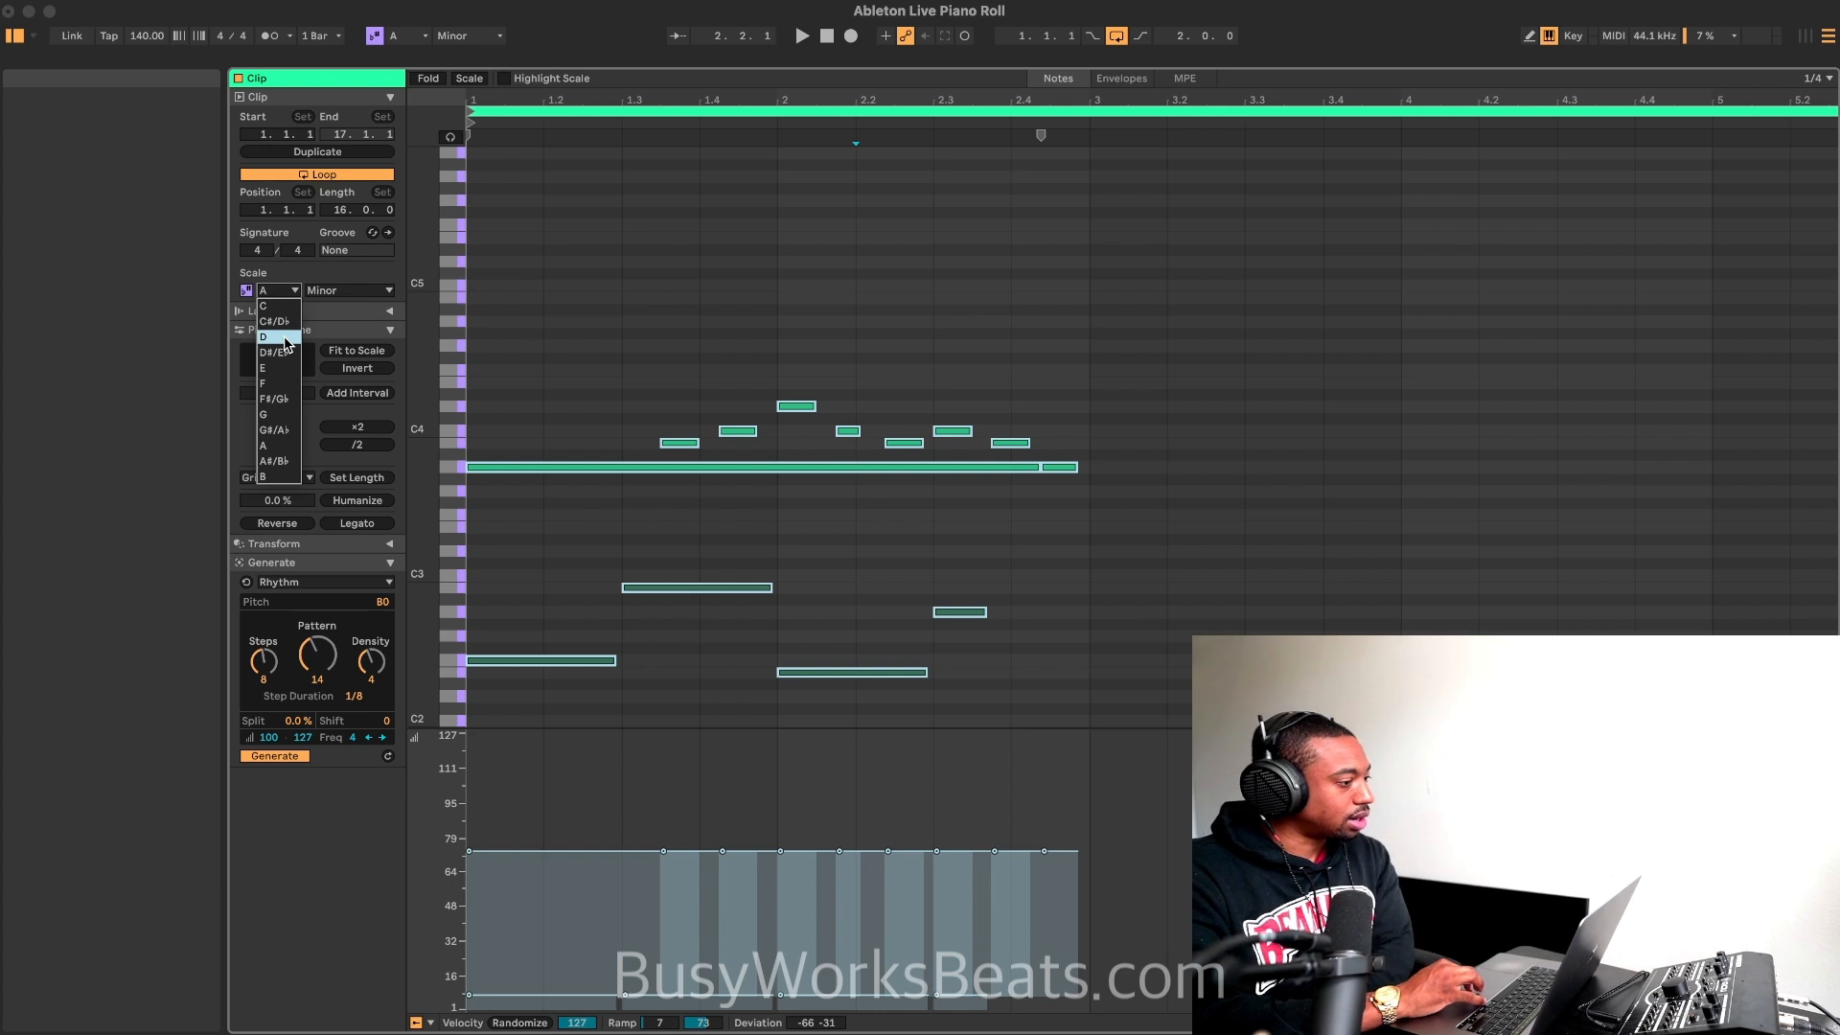
{"action": "left_click", "coordinate": [274, 321]}
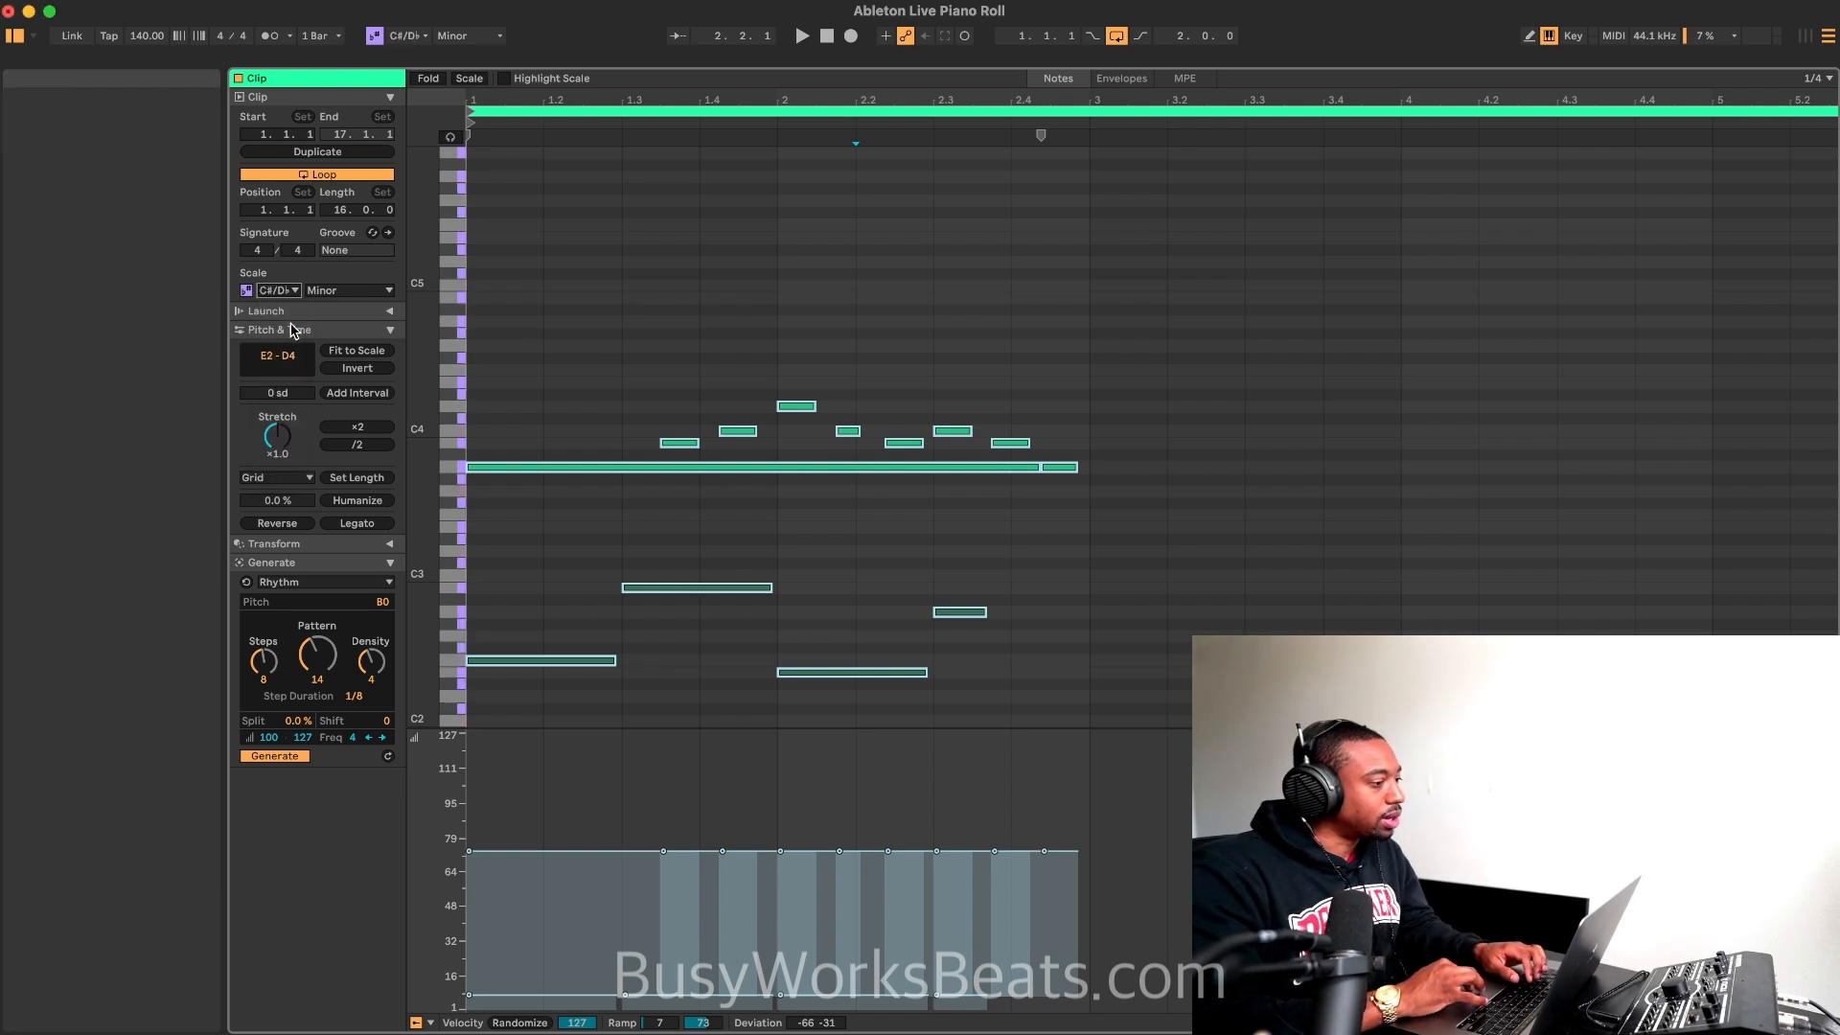
{"action": "left_click", "coordinate": [369, 351]}
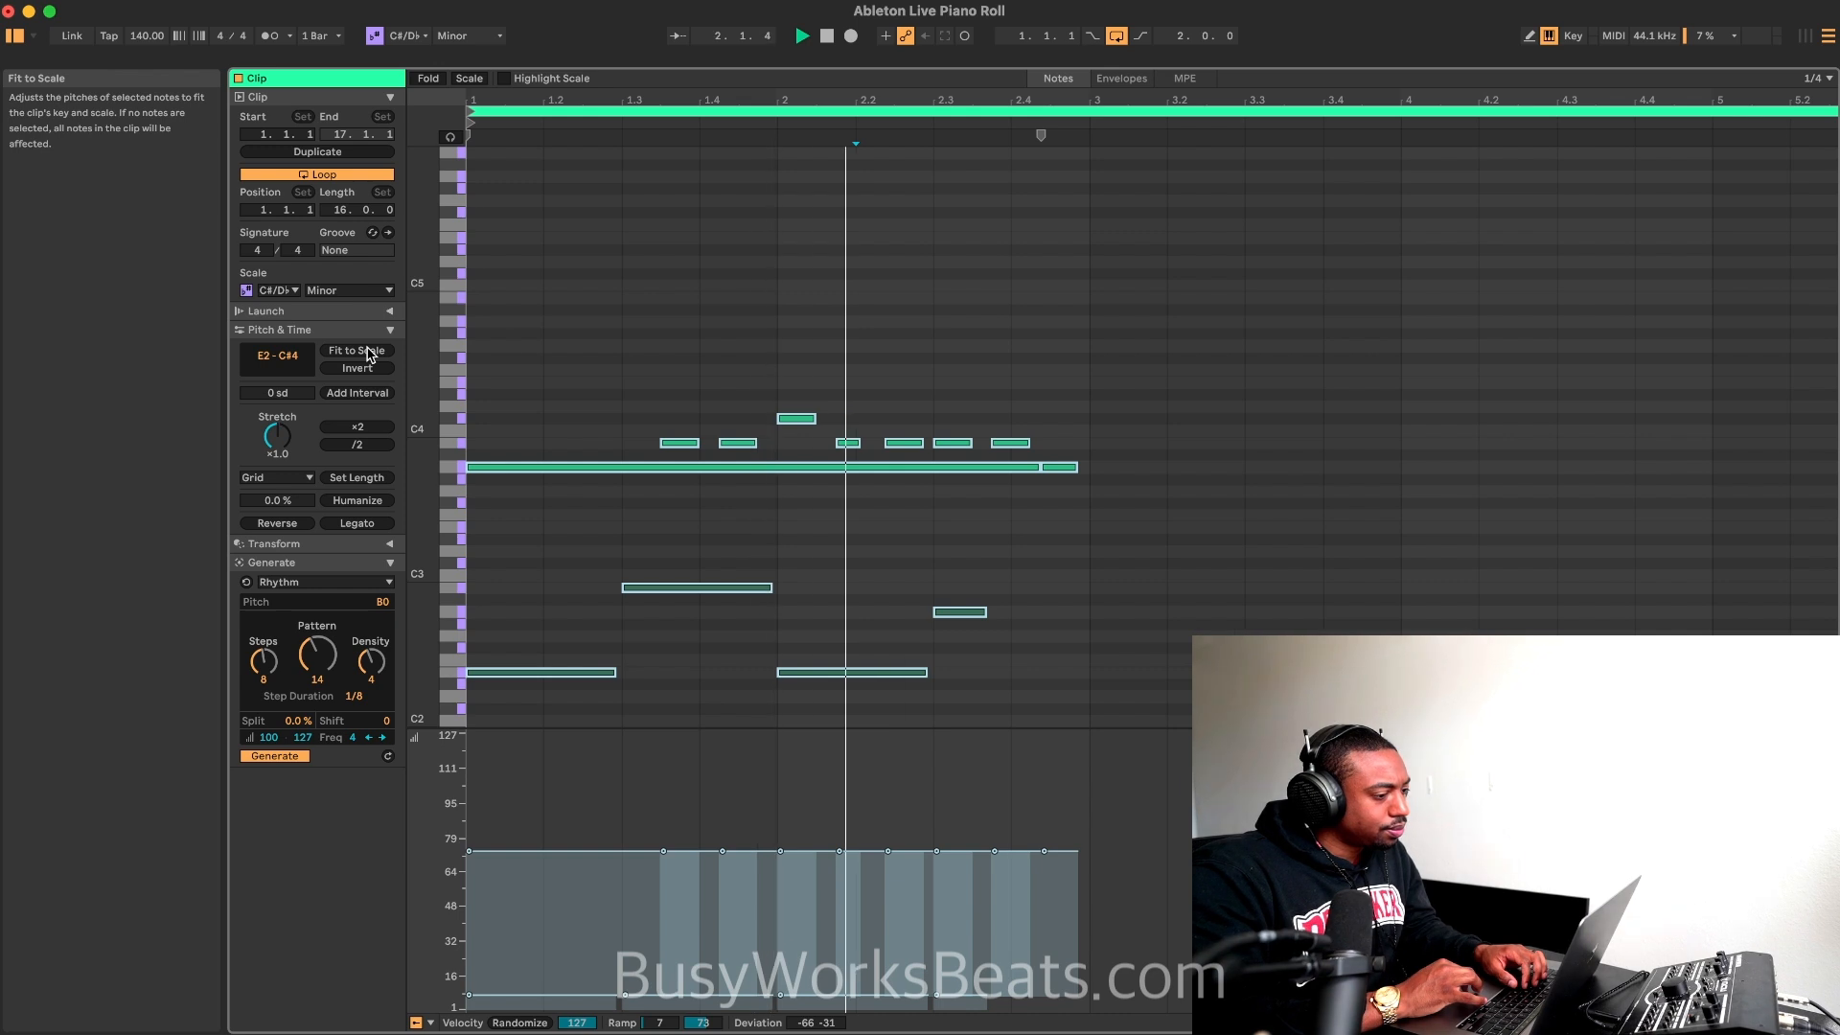
{"action": "left_click", "coordinate": [369, 351]}
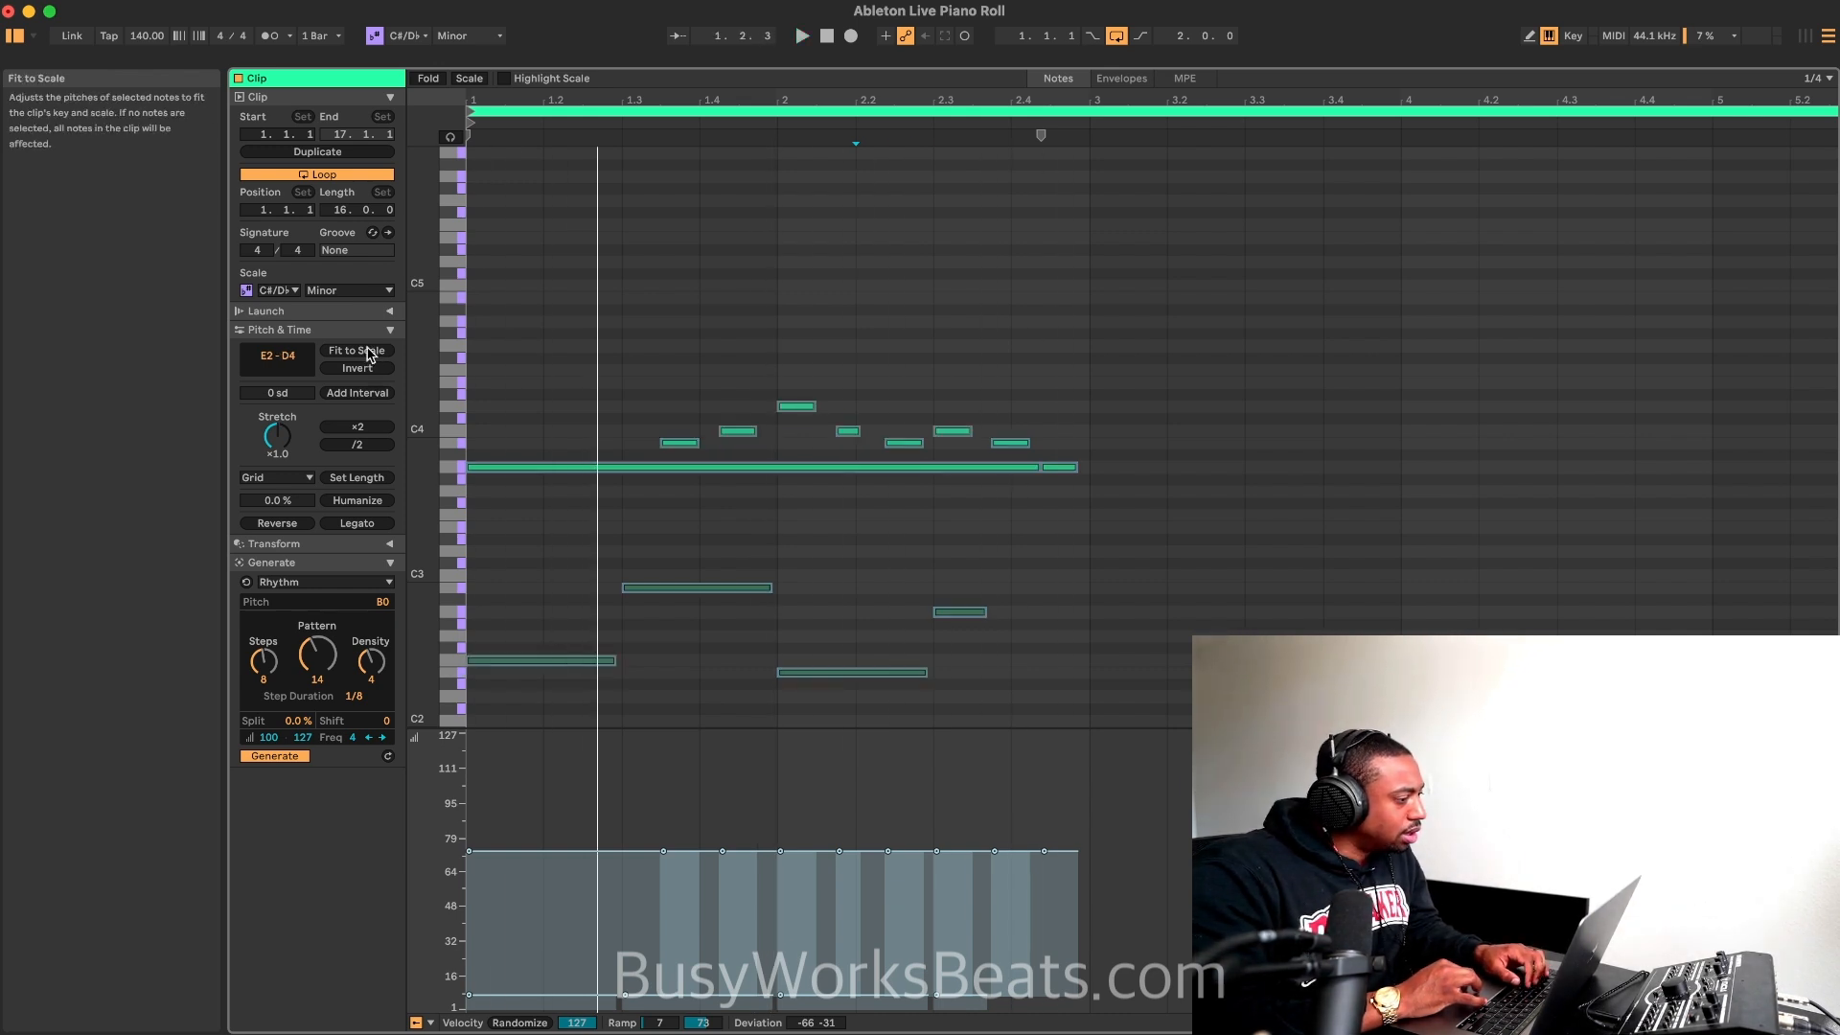
{"action": "key", "text": "space"}
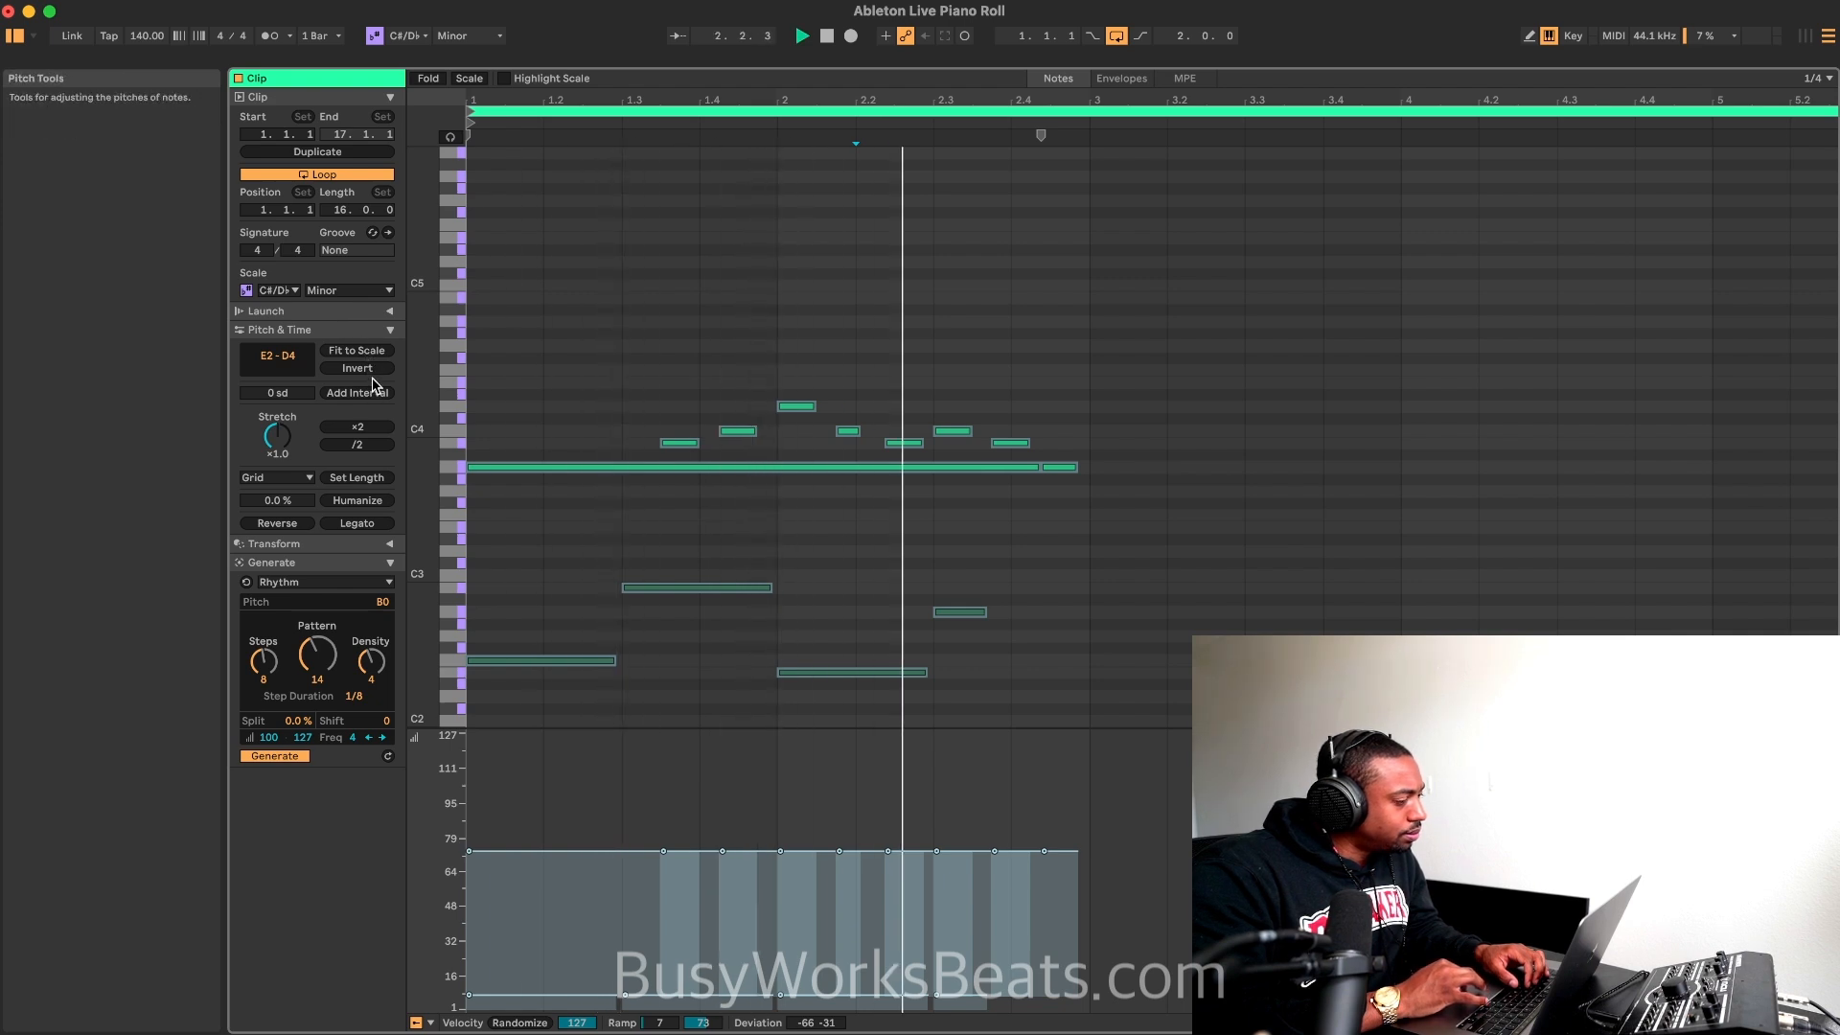
{"action": "left_click", "coordinate": [276, 291]}
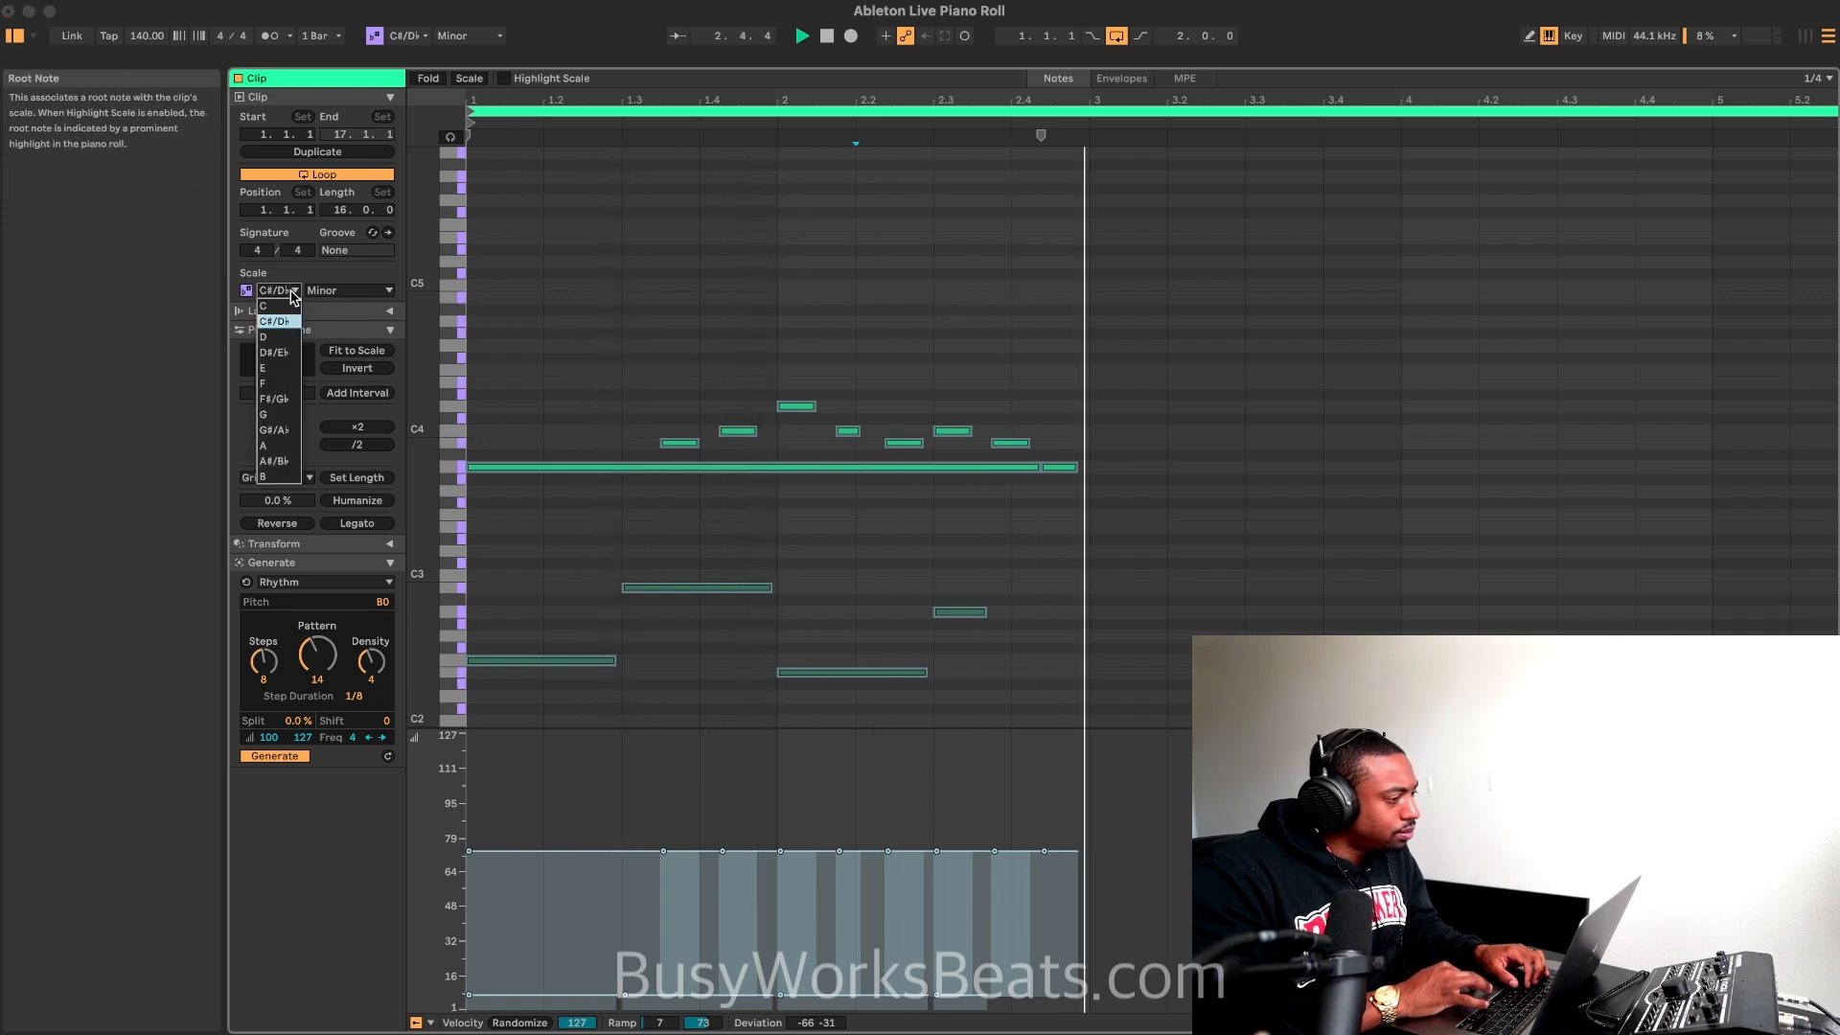
{"action": "left_click", "coordinate": [272, 445]}
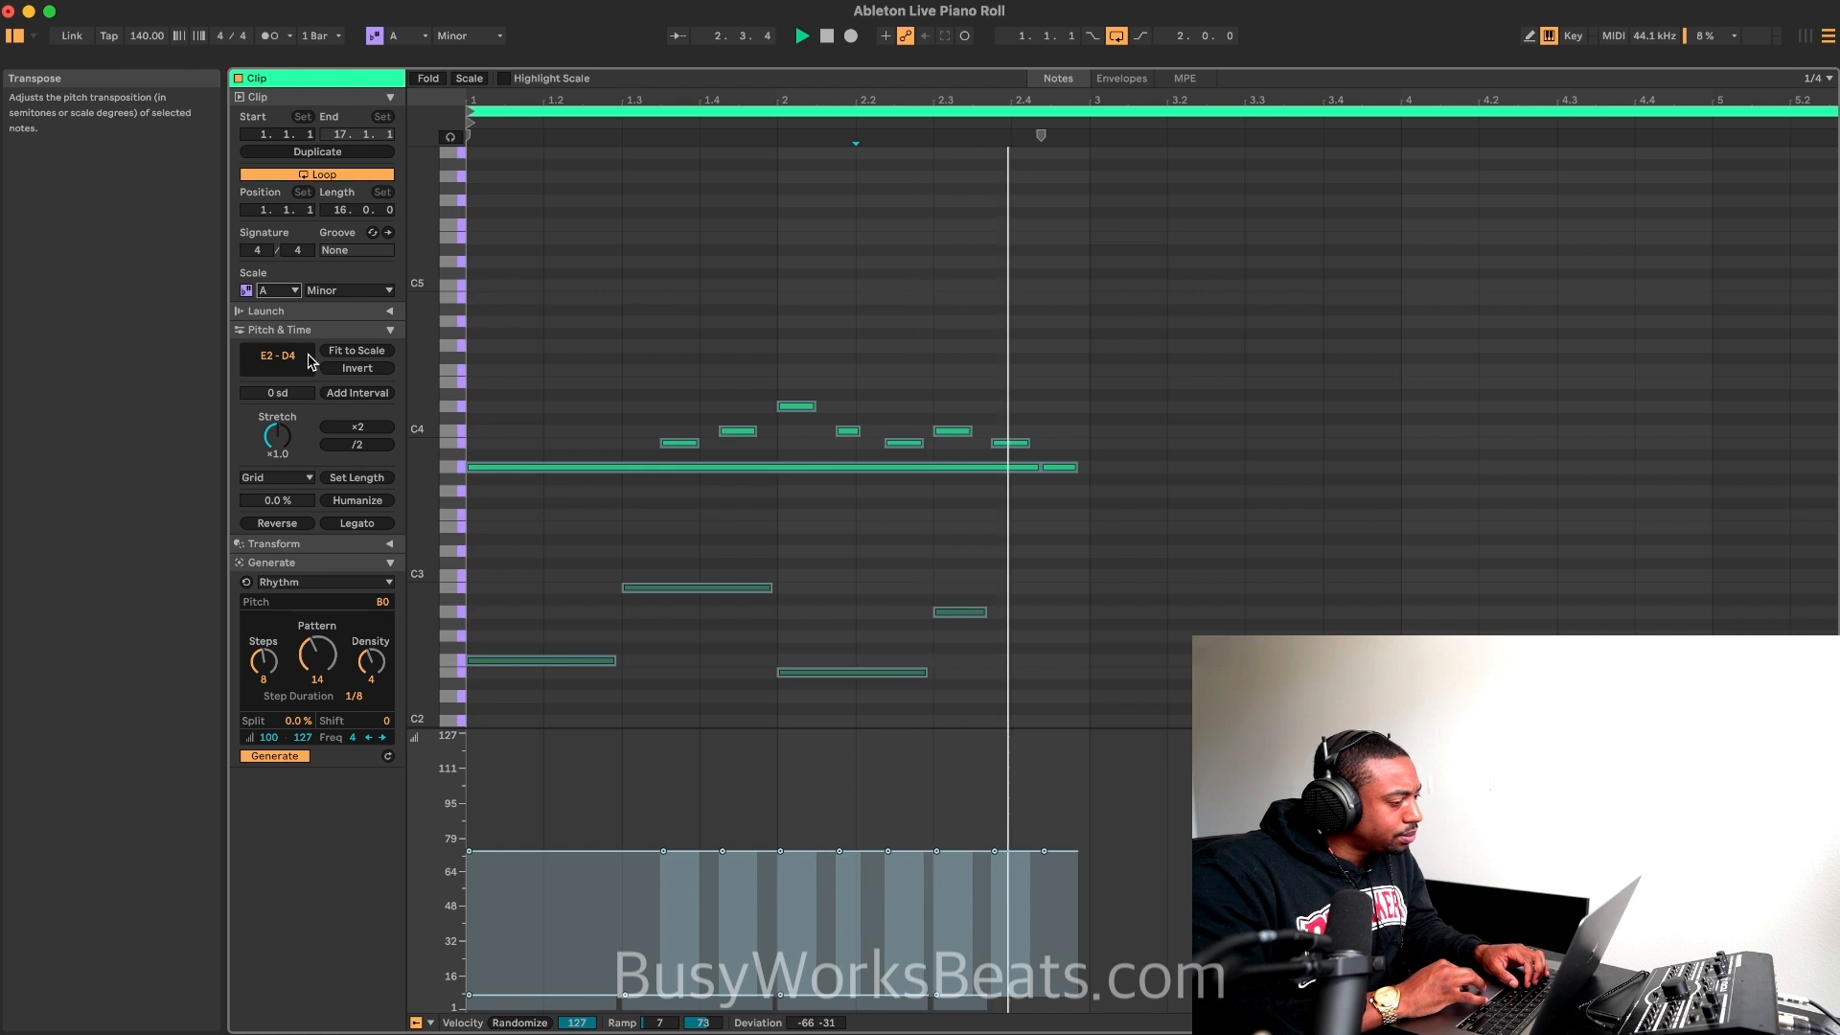
Step: Transpose all the notes down one semitone and play the loop
{"action": "left_click", "coordinate": [601, 374]}
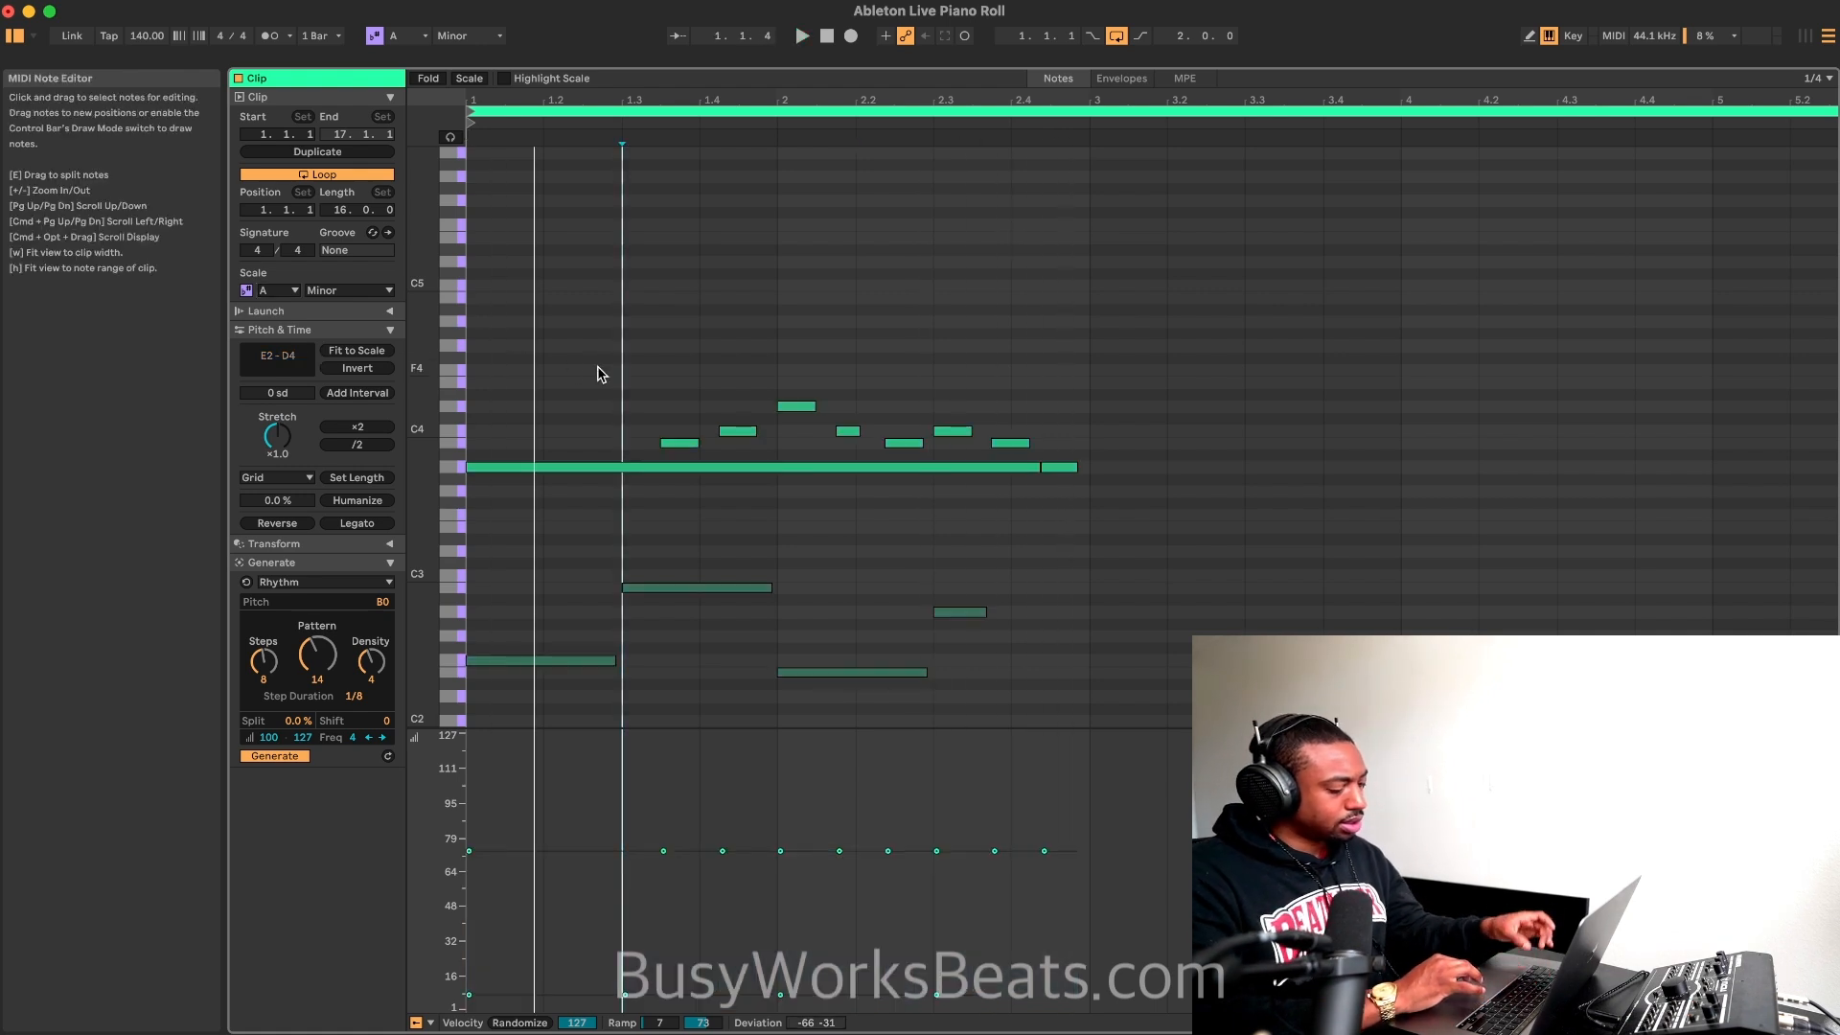
{"action": "key", "text": "super+a"}
{"action": "key", "text": "Down"}
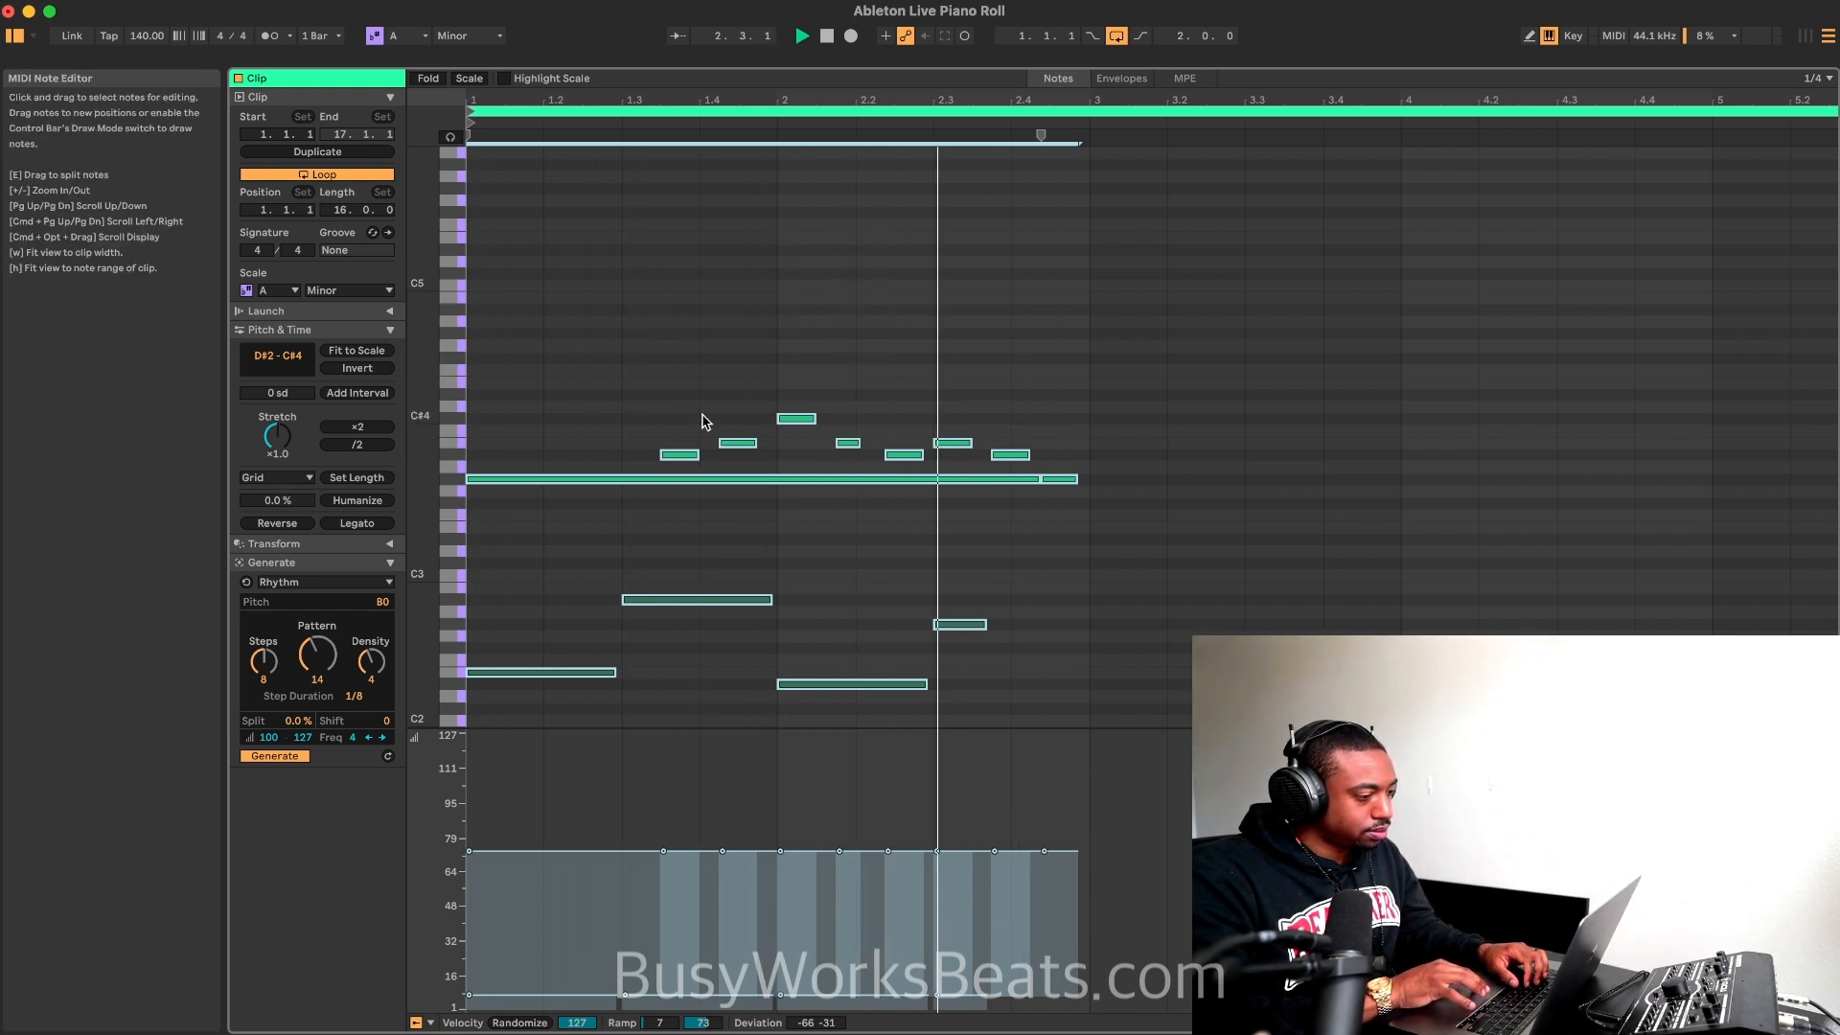
{"action": "left_click", "coordinate": [934, 390]}
{"action": "key", "text": "space"}
Step: Try duplicating all the notes using a time selection that runs from bar 1 to 3.2
{"action": "left_click_drag", "start_coordinate": [1167, 263], "coordinate": [466, 699]}
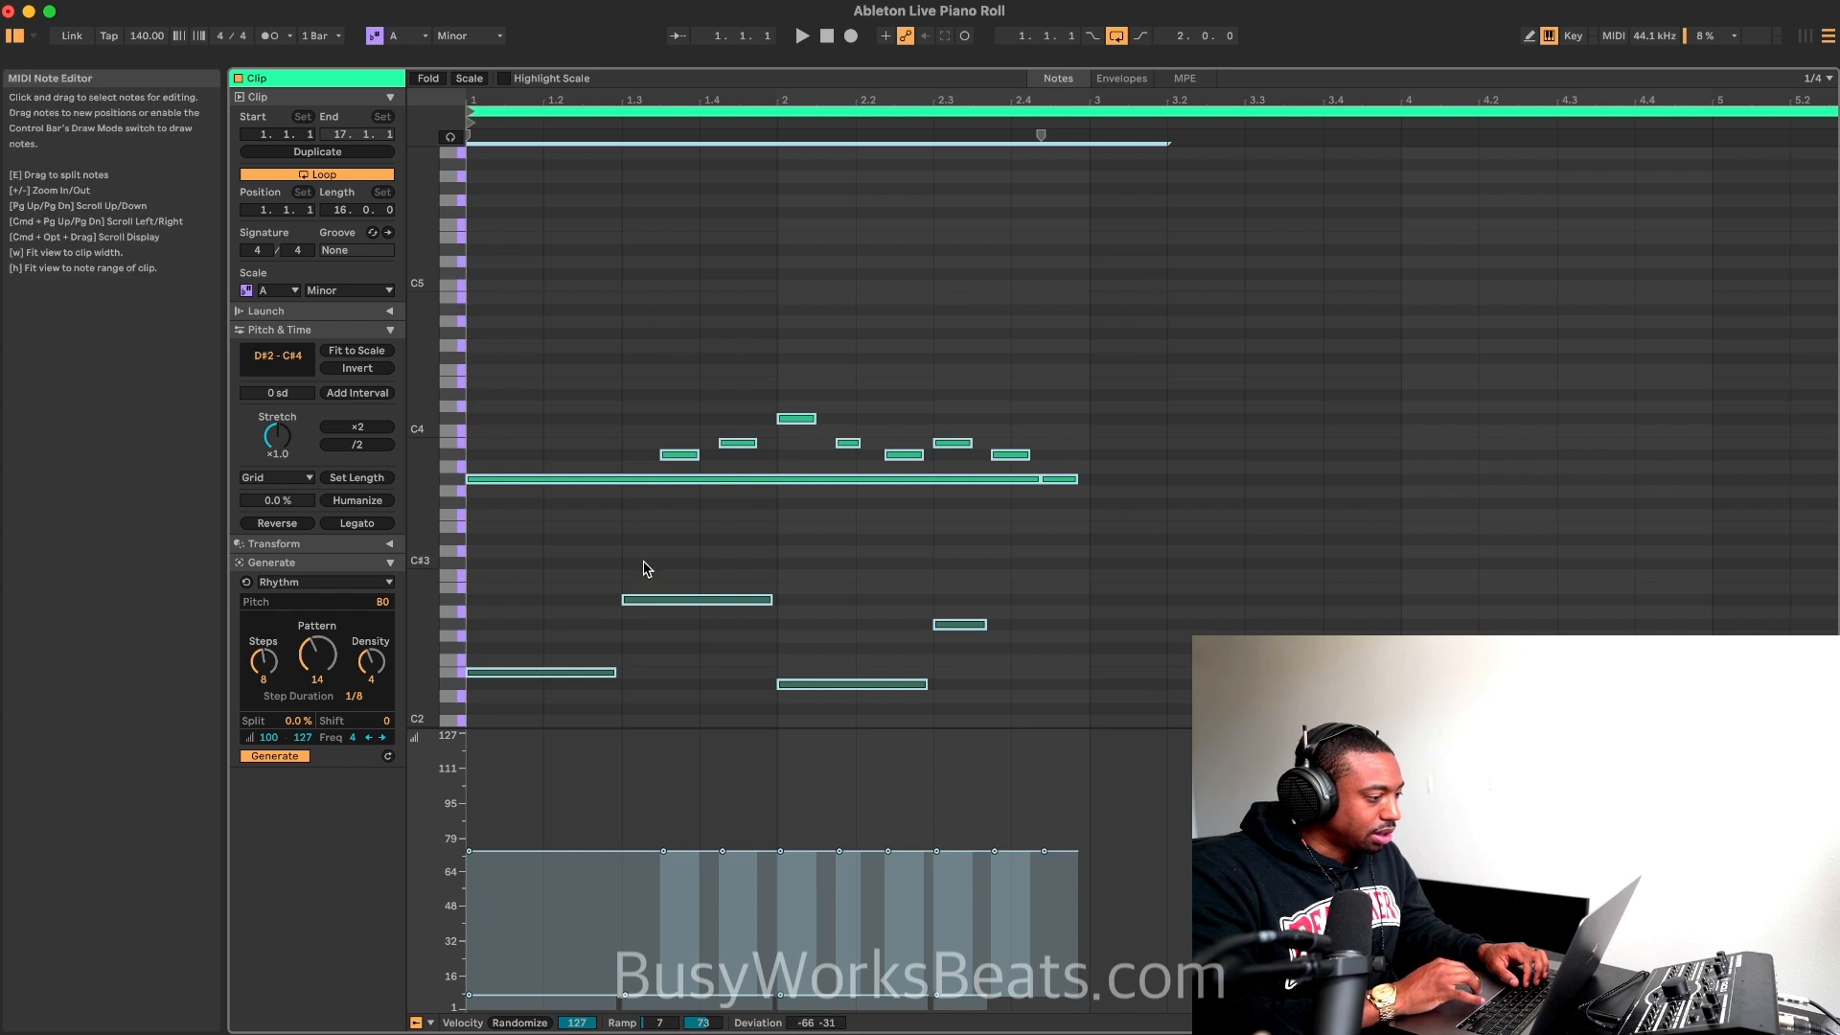
{"action": "scroll", "coordinate": [647, 513], "scroll_direction": "down", "scroll_amount": 4}
{"action": "scroll", "coordinate": [647, 512], "scroll_direction": "down", "scroll_amount": 1}
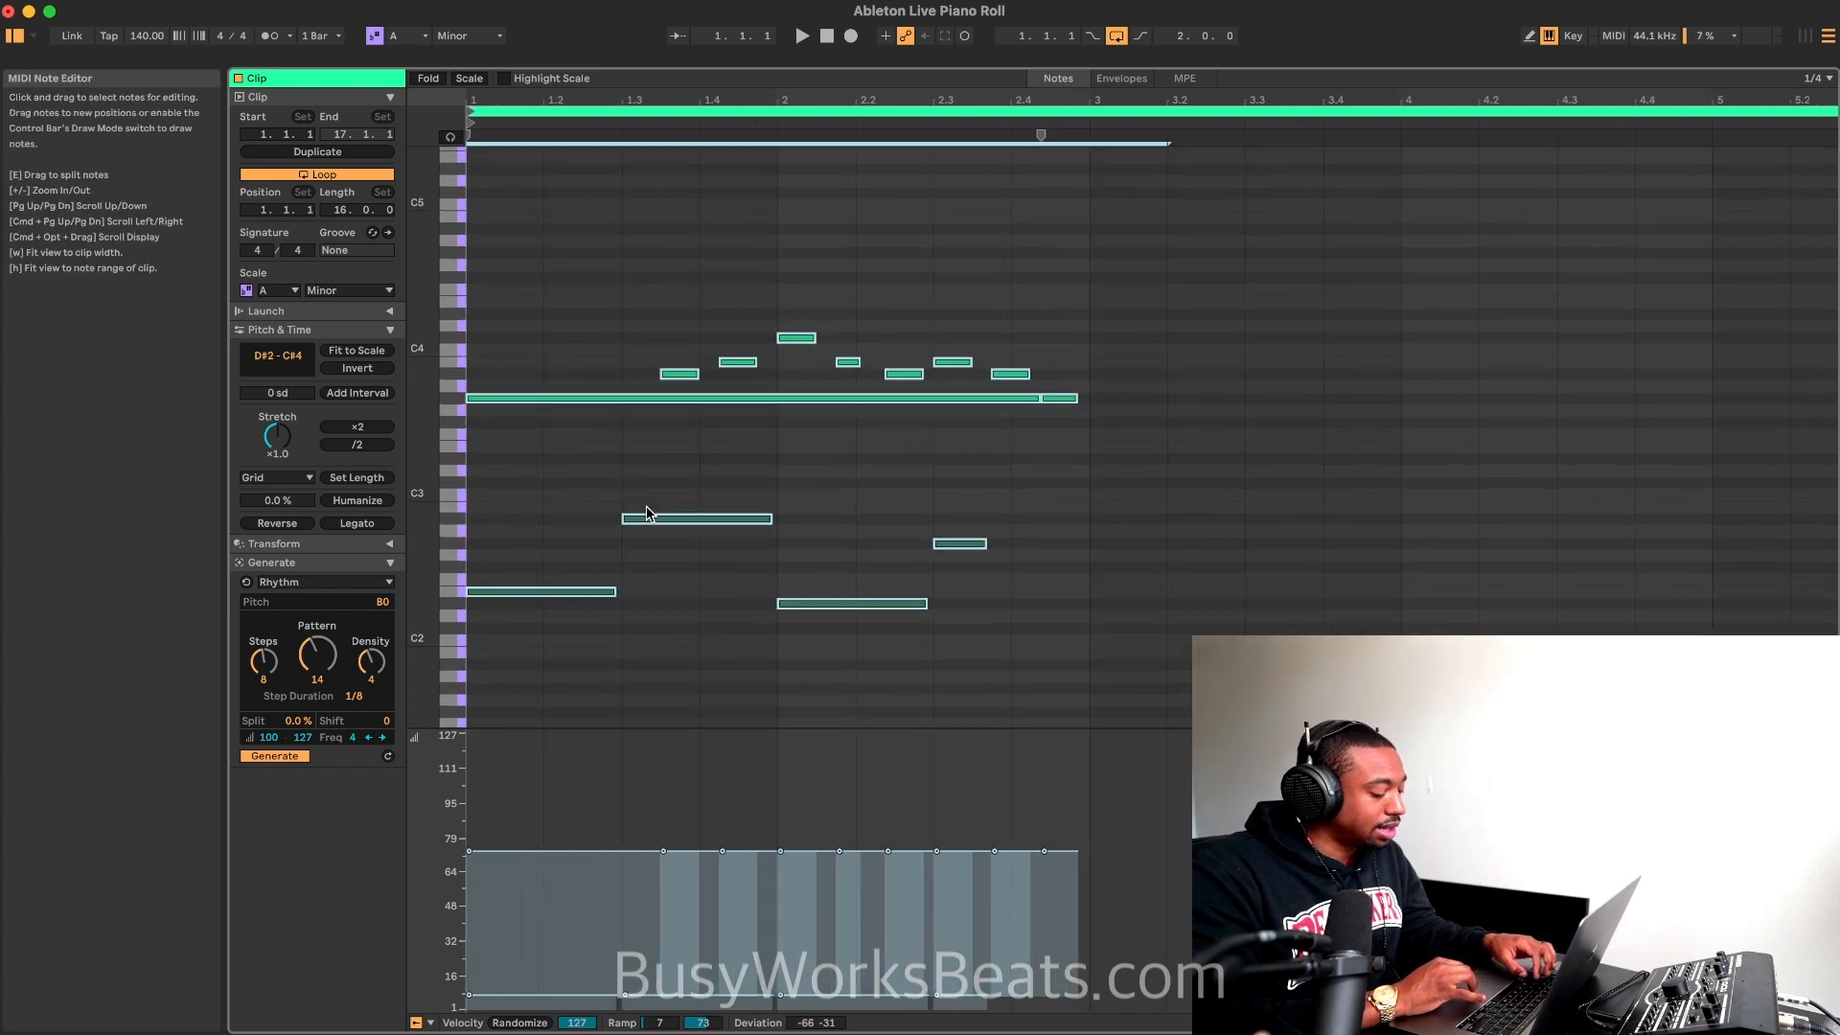
{"action": "key", "text": "super+d"}
{"action": "scroll", "coordinate": [1043, 440], "scroll_direction": "down", "scroll_amount": 1}
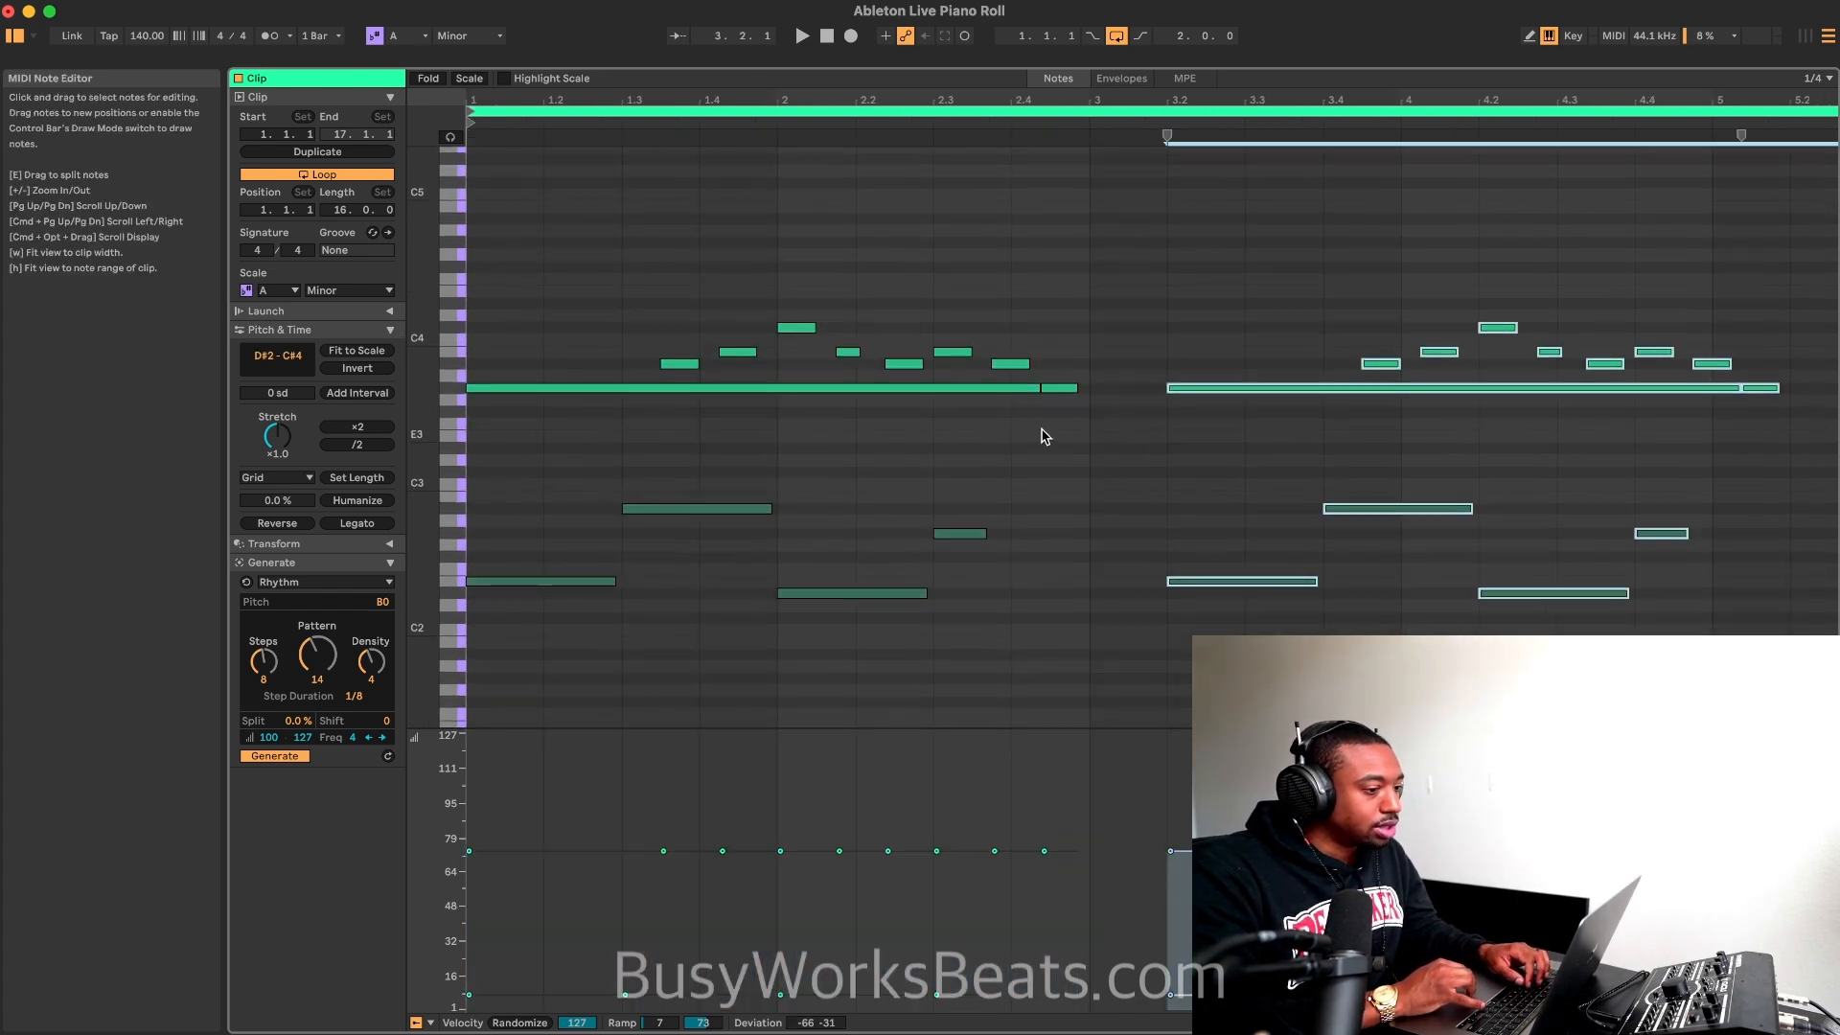
{"action": "key", "text": "super+z"}
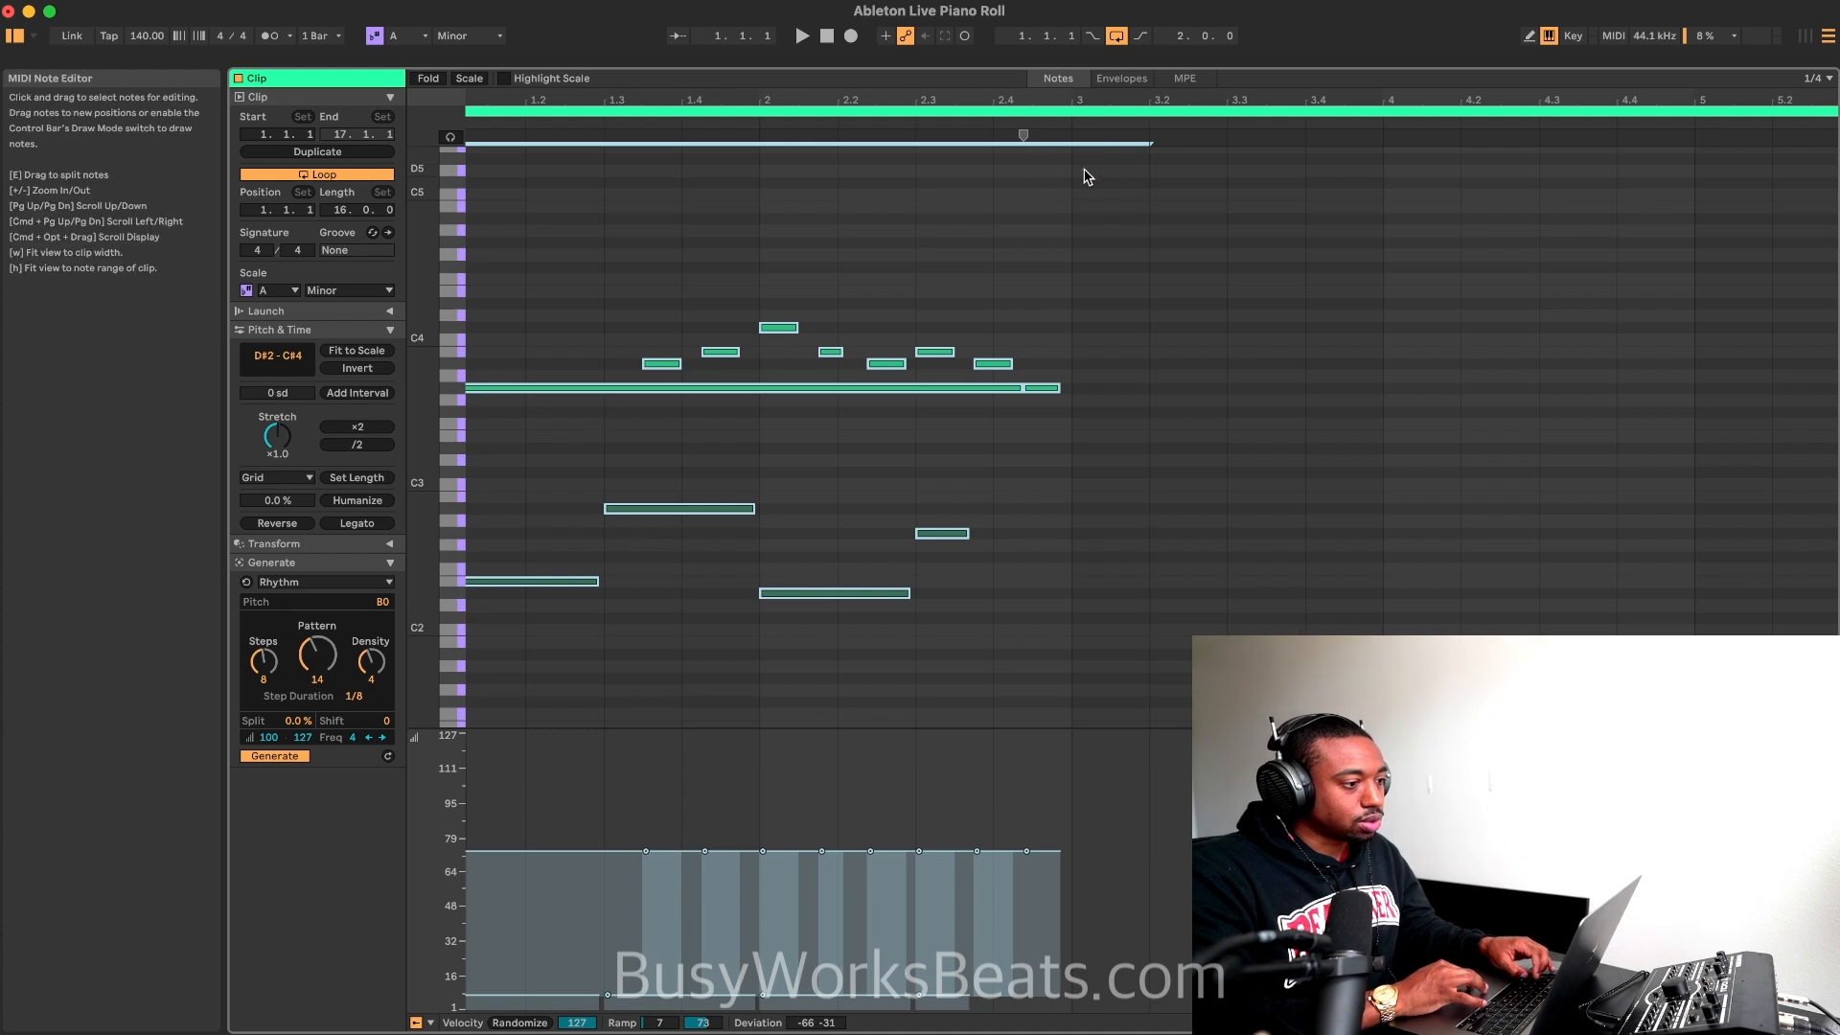
Step: Duplicate the whole two-bar pattern with the copy starting at bar 3
{"action": "left_click", "coordinate": [1046, 205]}
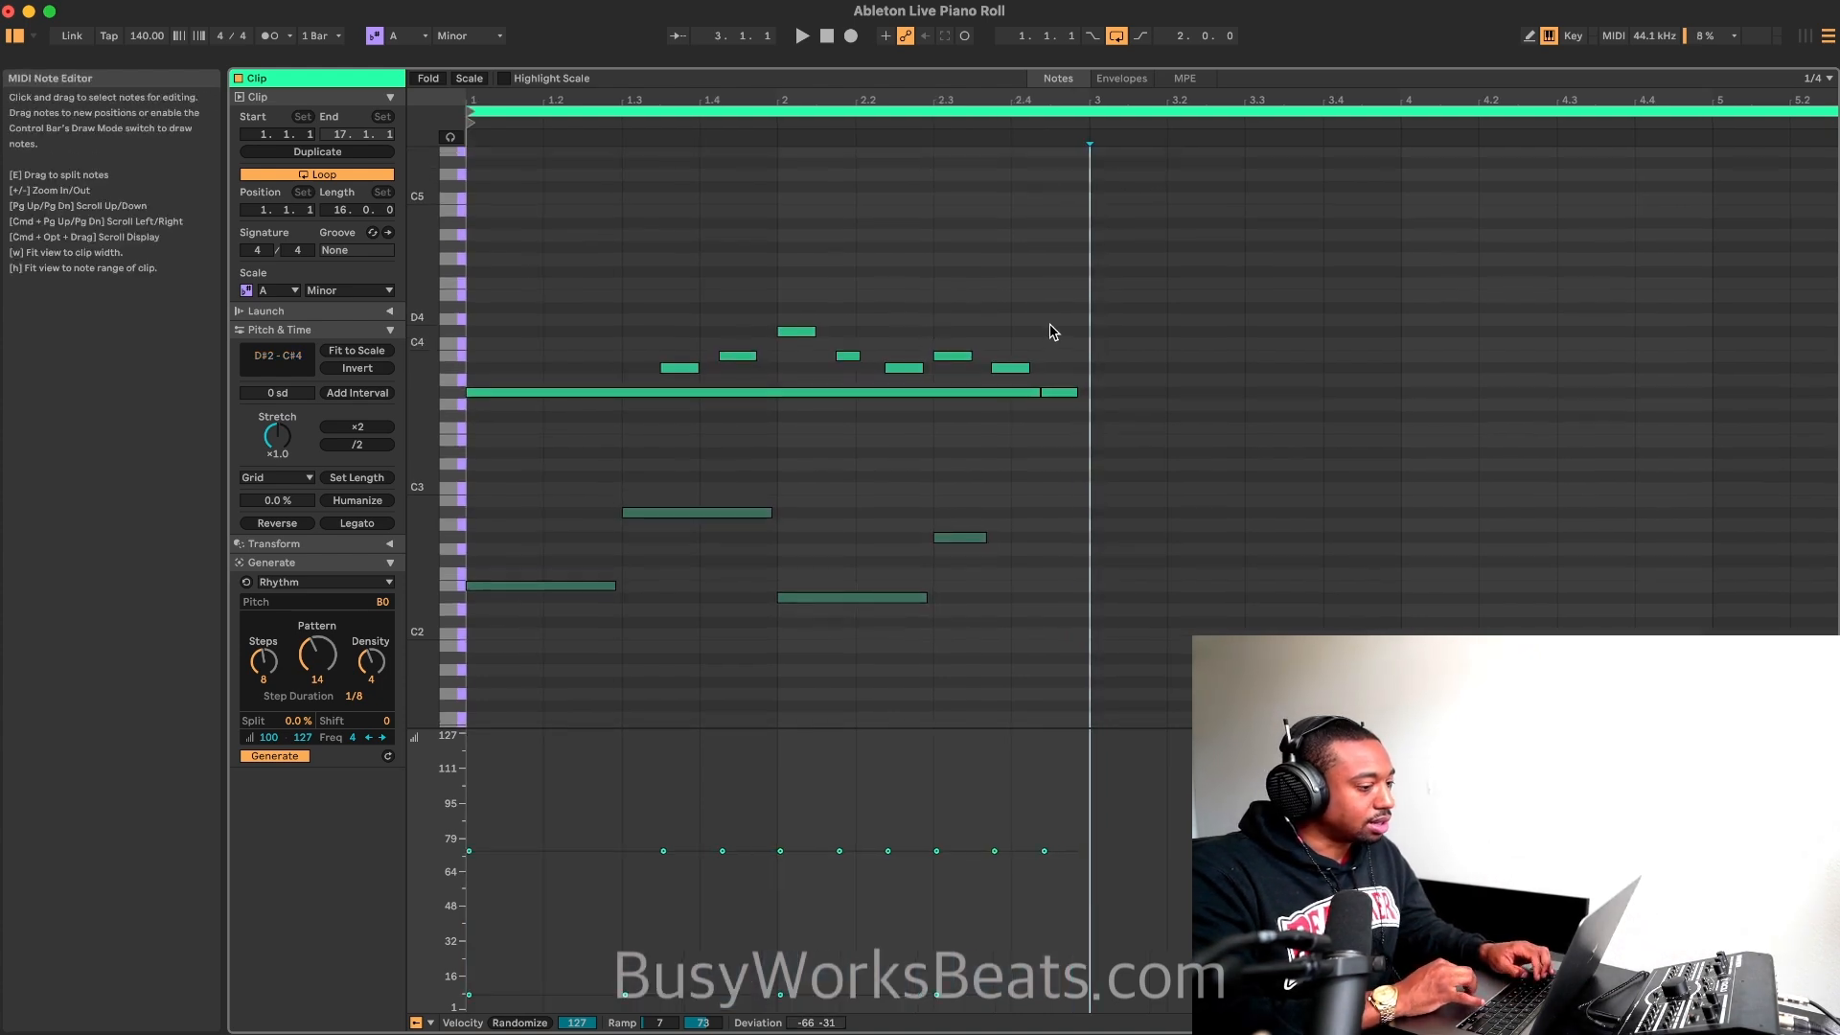
{"action": "key", "text": "super+a"}
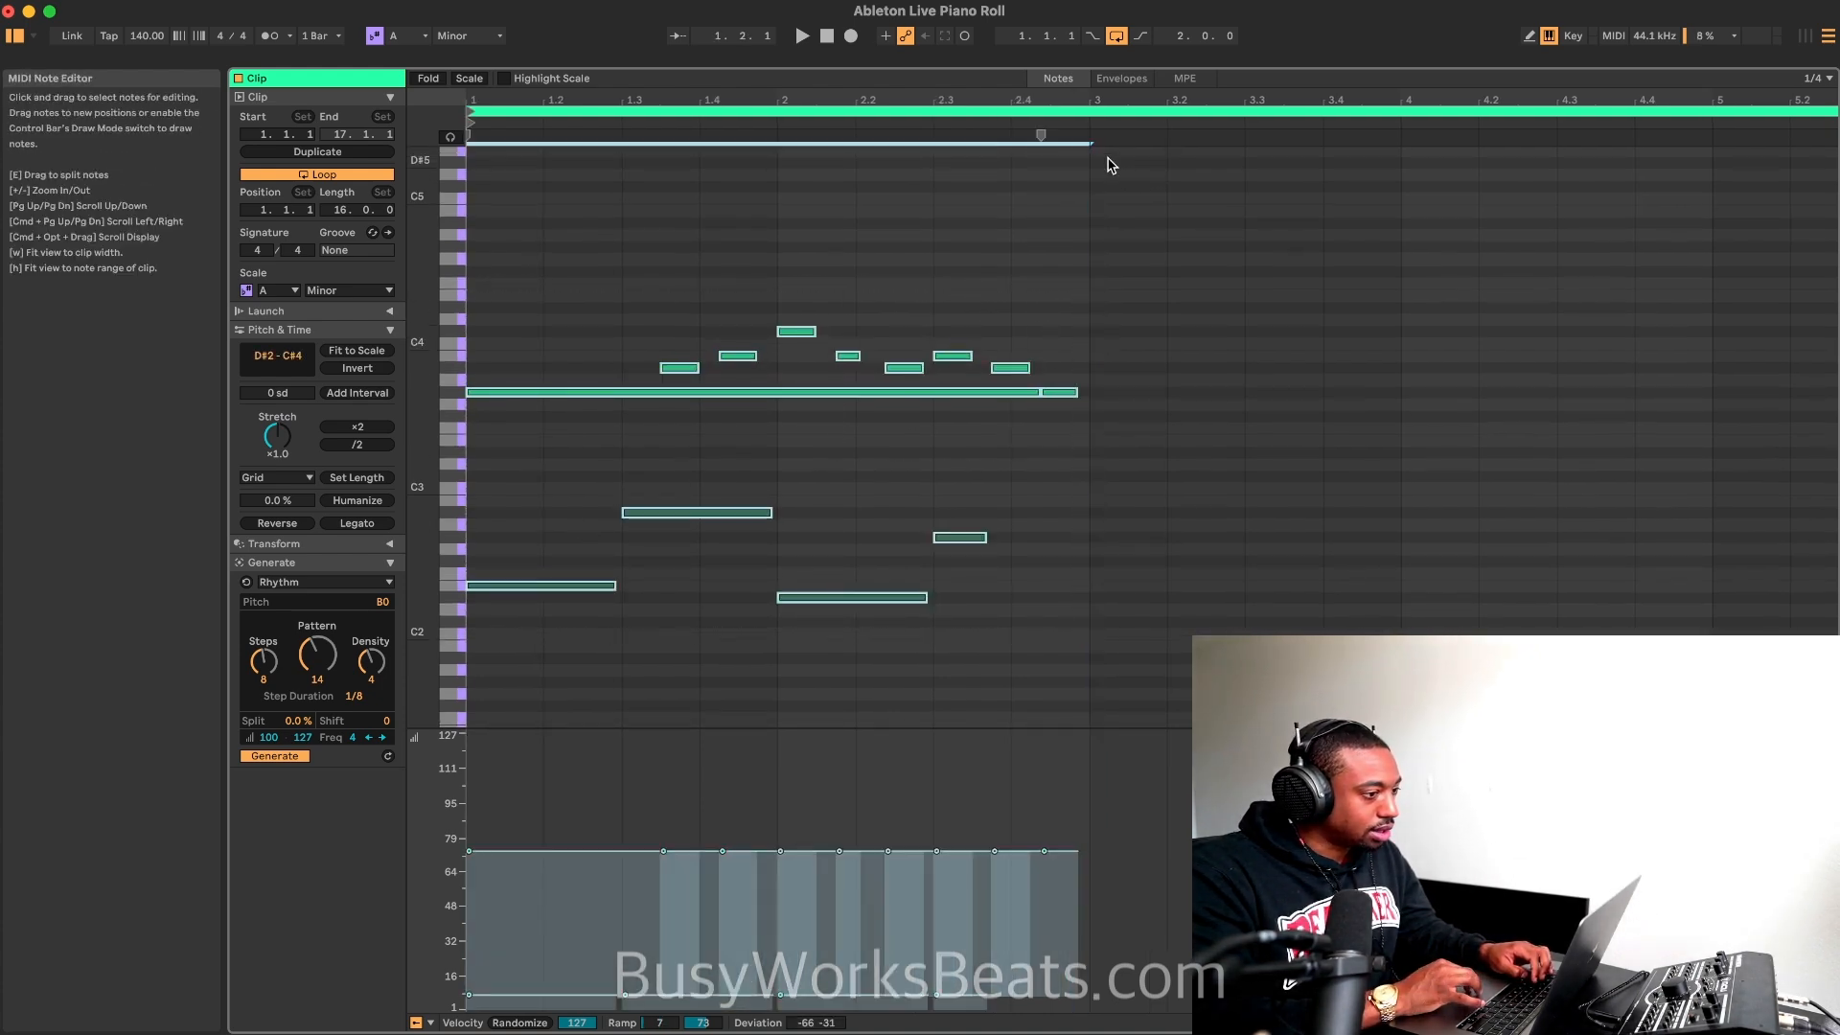
{"action": "key", "text": "super+d"}
{"action": "scroll", "coordinate": [1181, 389], "scroll_direction": "down", "scroll_amount": 3}
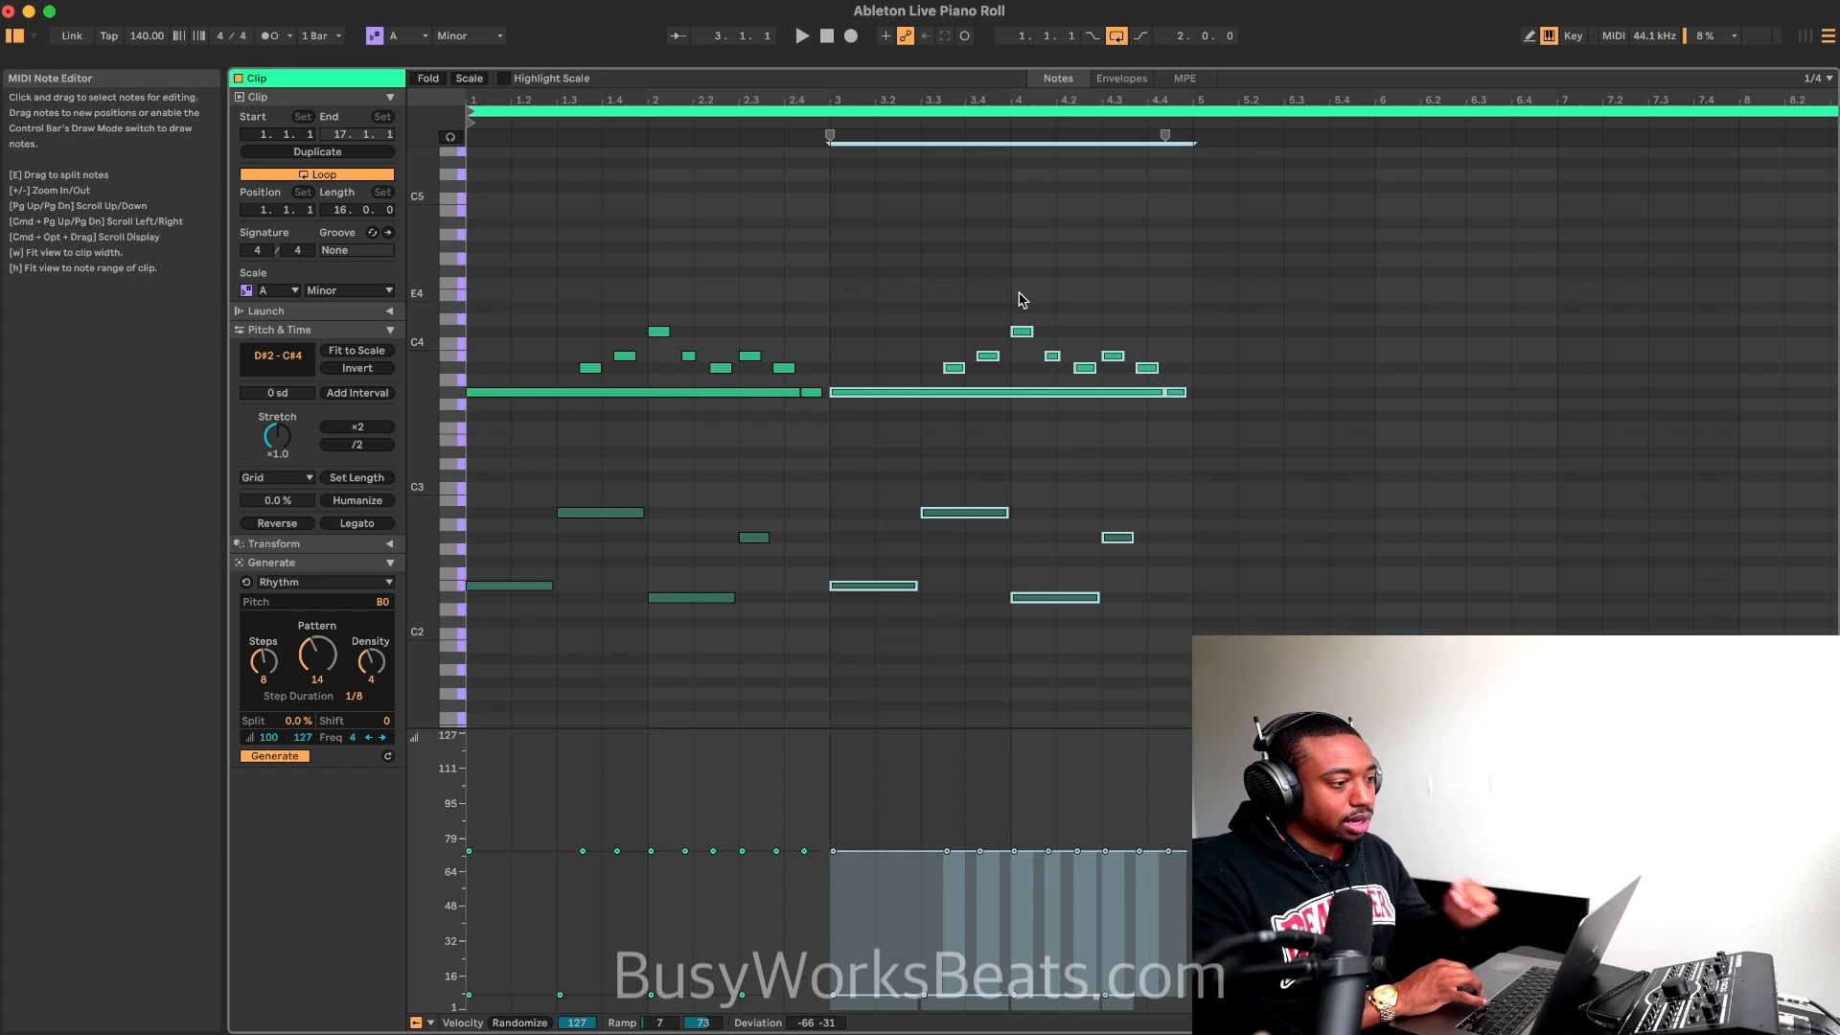
Step: Transpose the copied notes in bars 3 and 4 down two semitones while the loop plays, and stop playback
{"action": "scroll", "coordinate": [868, 376], "scroll_direction": "up", "scroll_amount": 10}
{"action": "scroll", "coordinate": [868, 377], "scroll_direction": "down", "scroll_amount": 8}
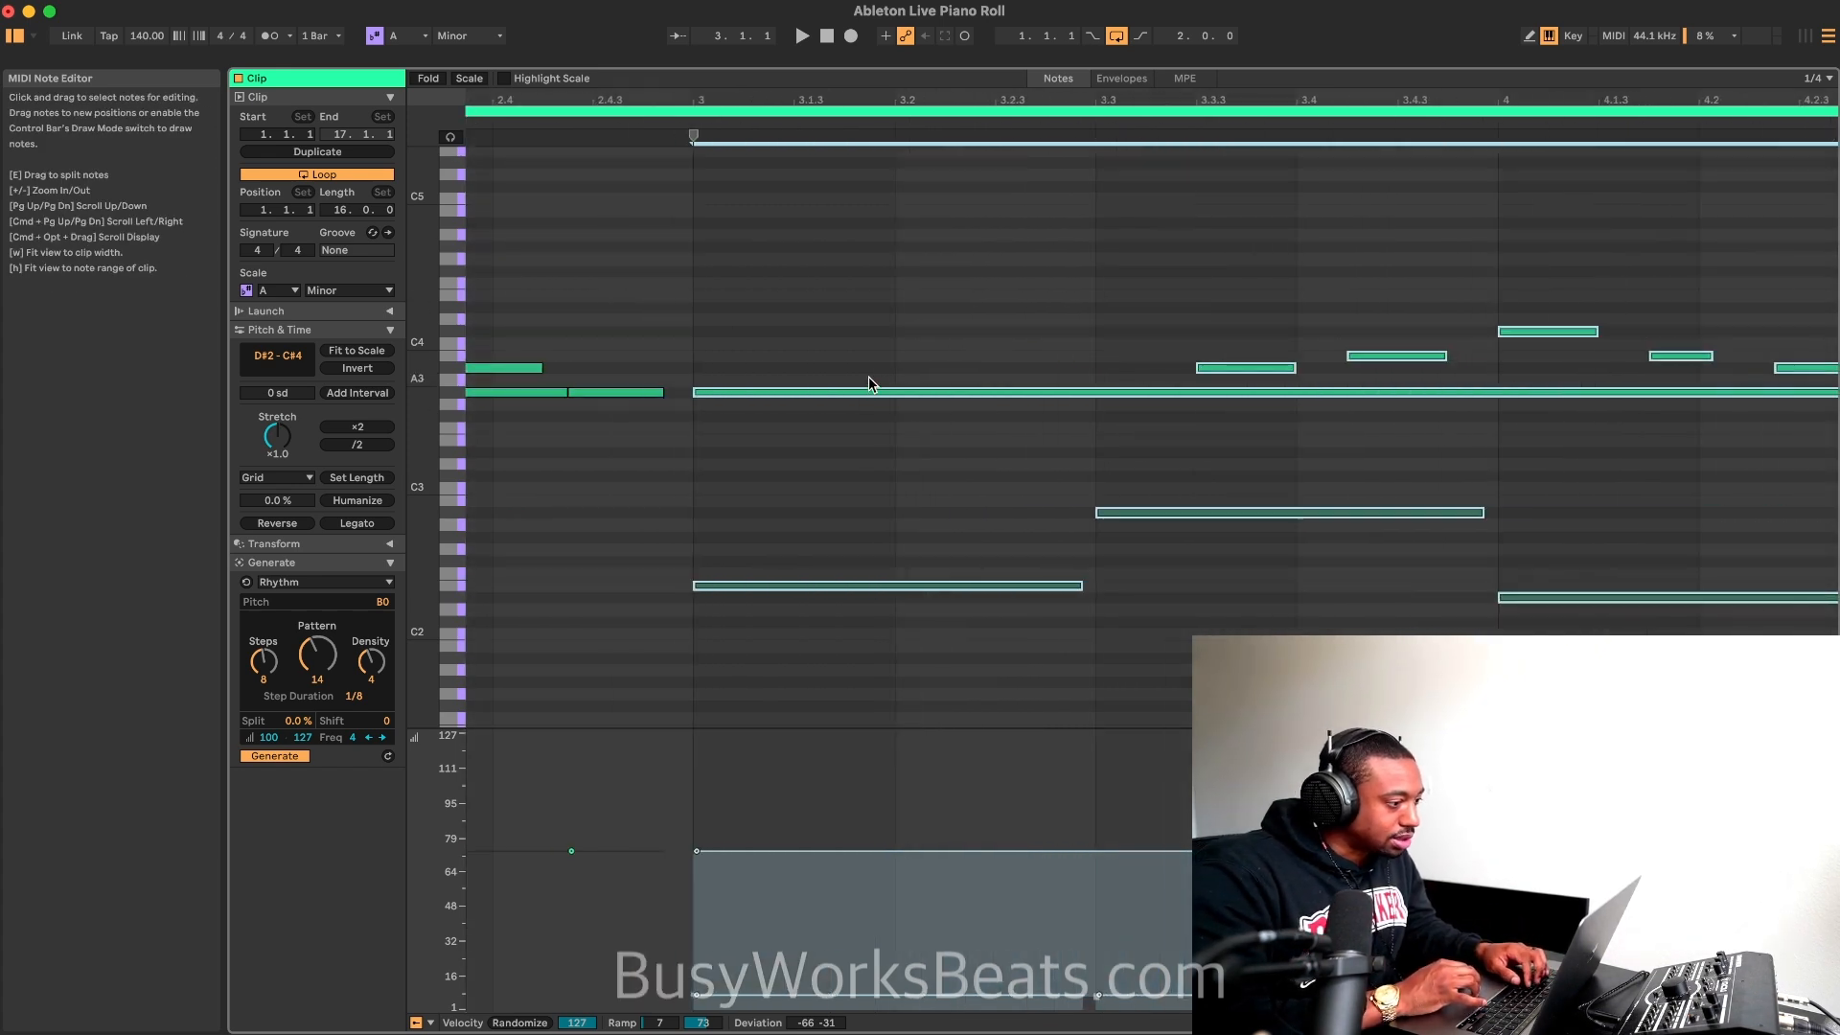
{"action": "key", "text": "space"}
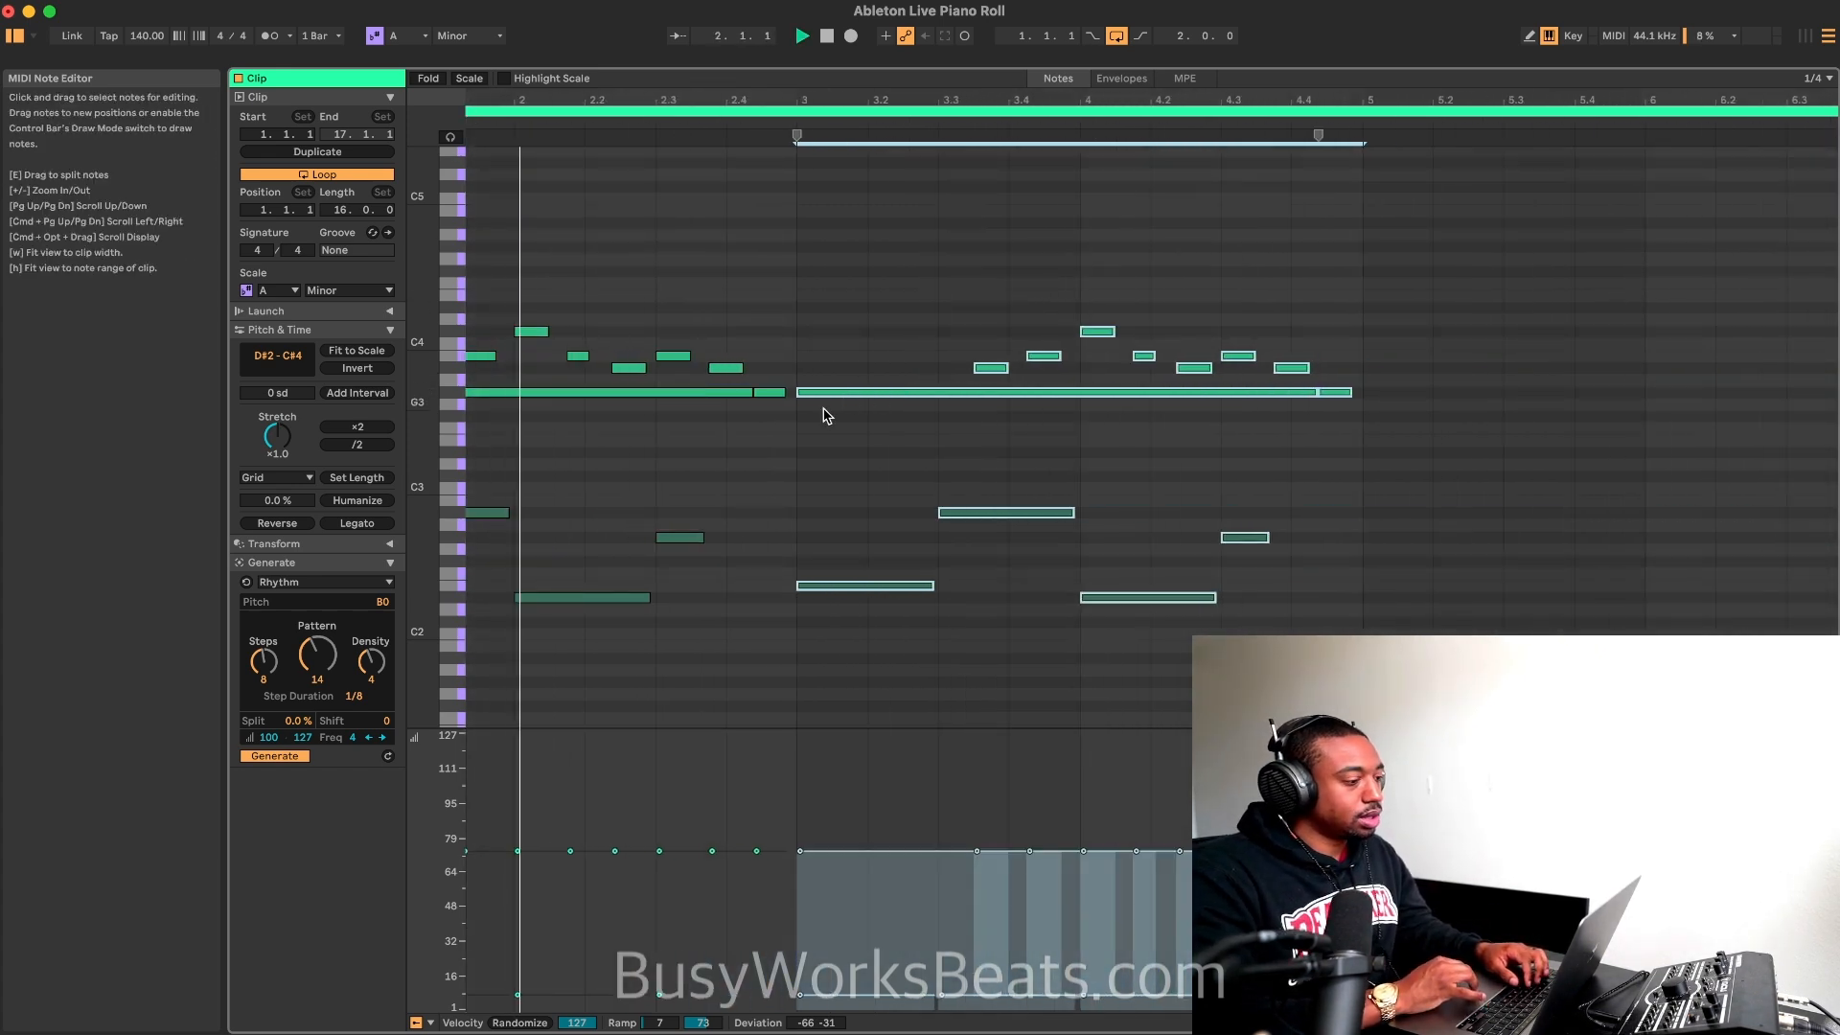
{"action": "scroll", "coordinate": [826, 412], "scroll_direction": "down", "scroll_amount": 5}
{"action": "key", "text": "Down"}
{"action": "key", "text": "Down"}
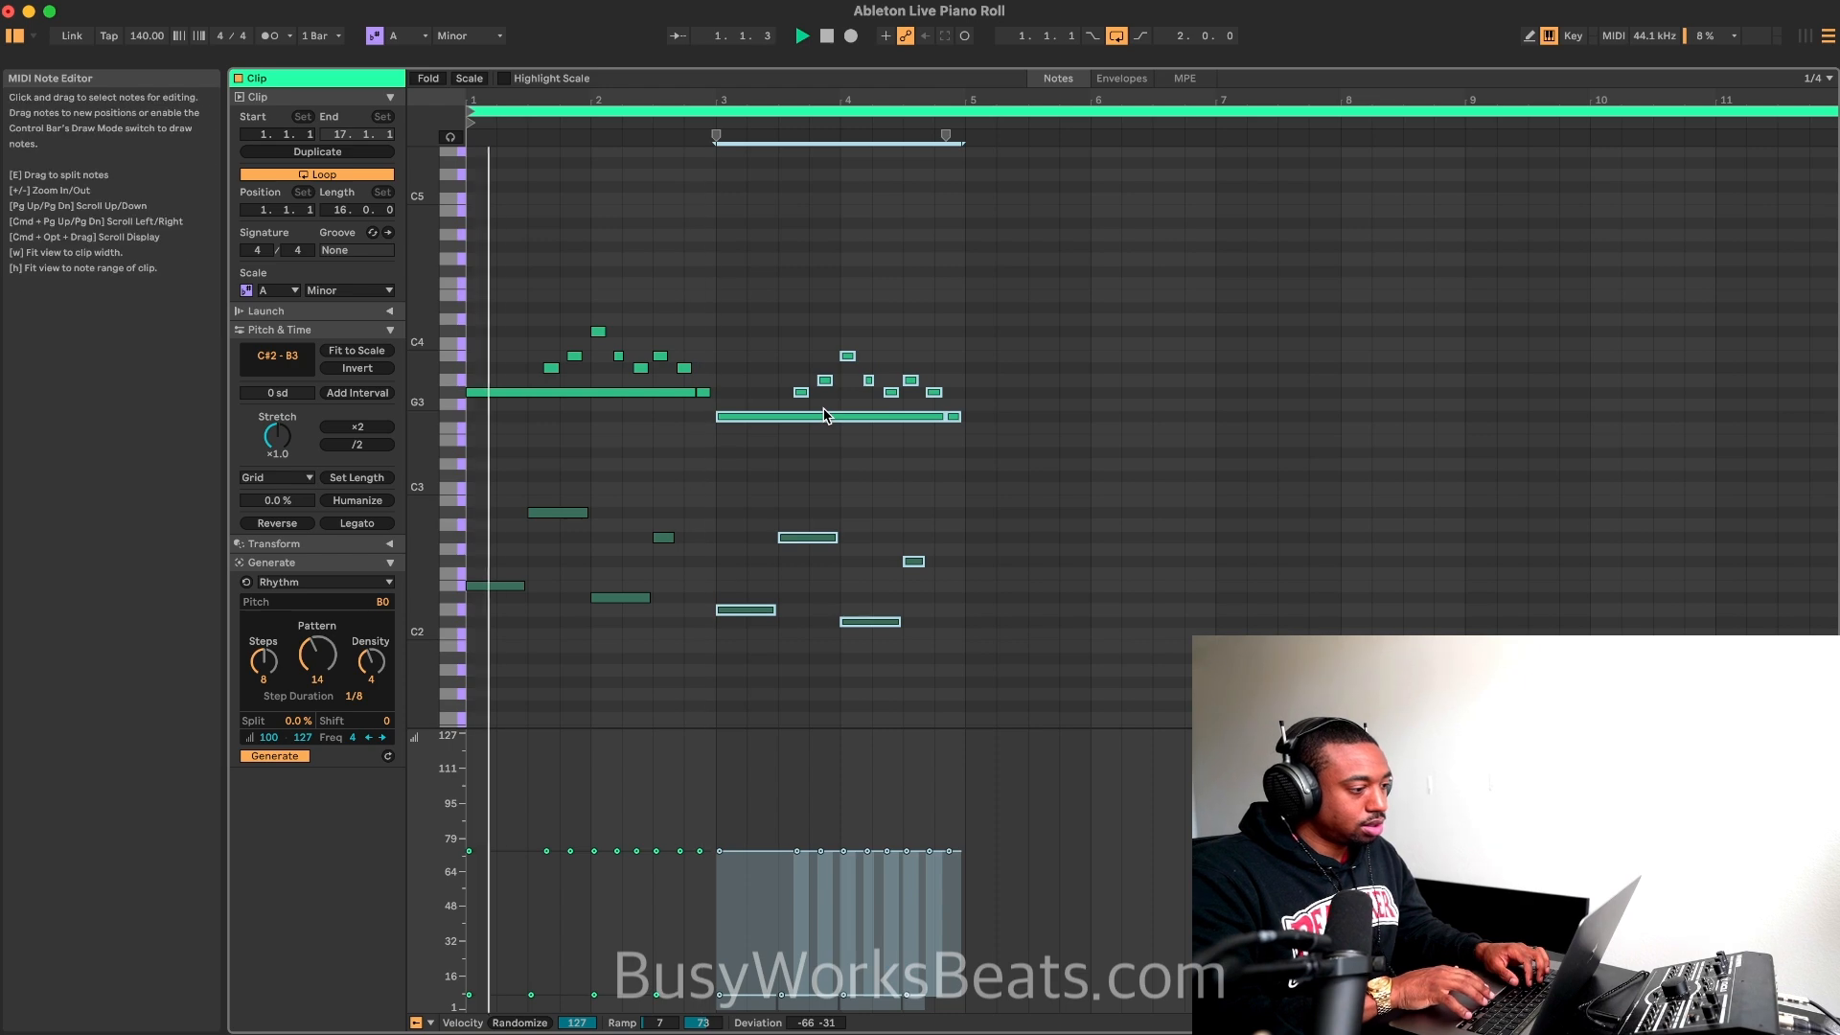
{"action": "key", "text": "space"}
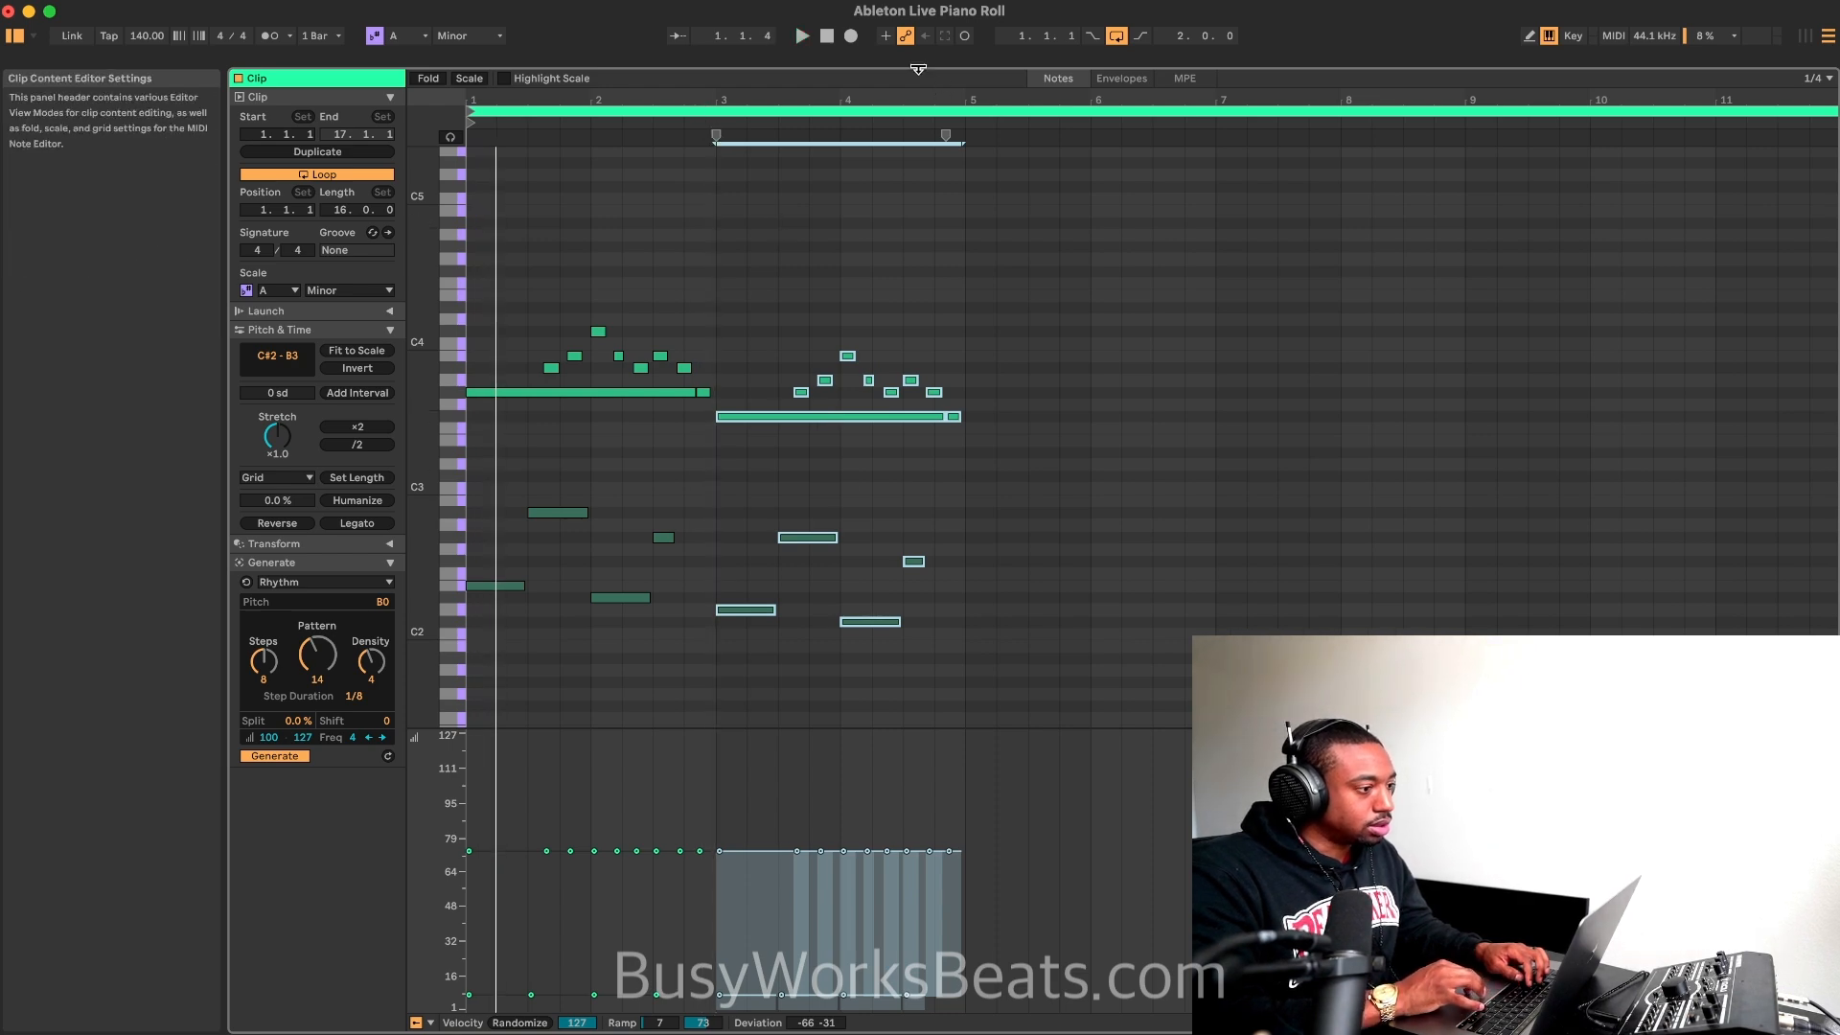
Step: Extend the arrangement loop to four bars, ending at bar 5, and return to the guitar clip's enlarged note editor
{"action": "left_click_drag", "start_coordinate": [765, 69], "coordinate": [775, 544]}
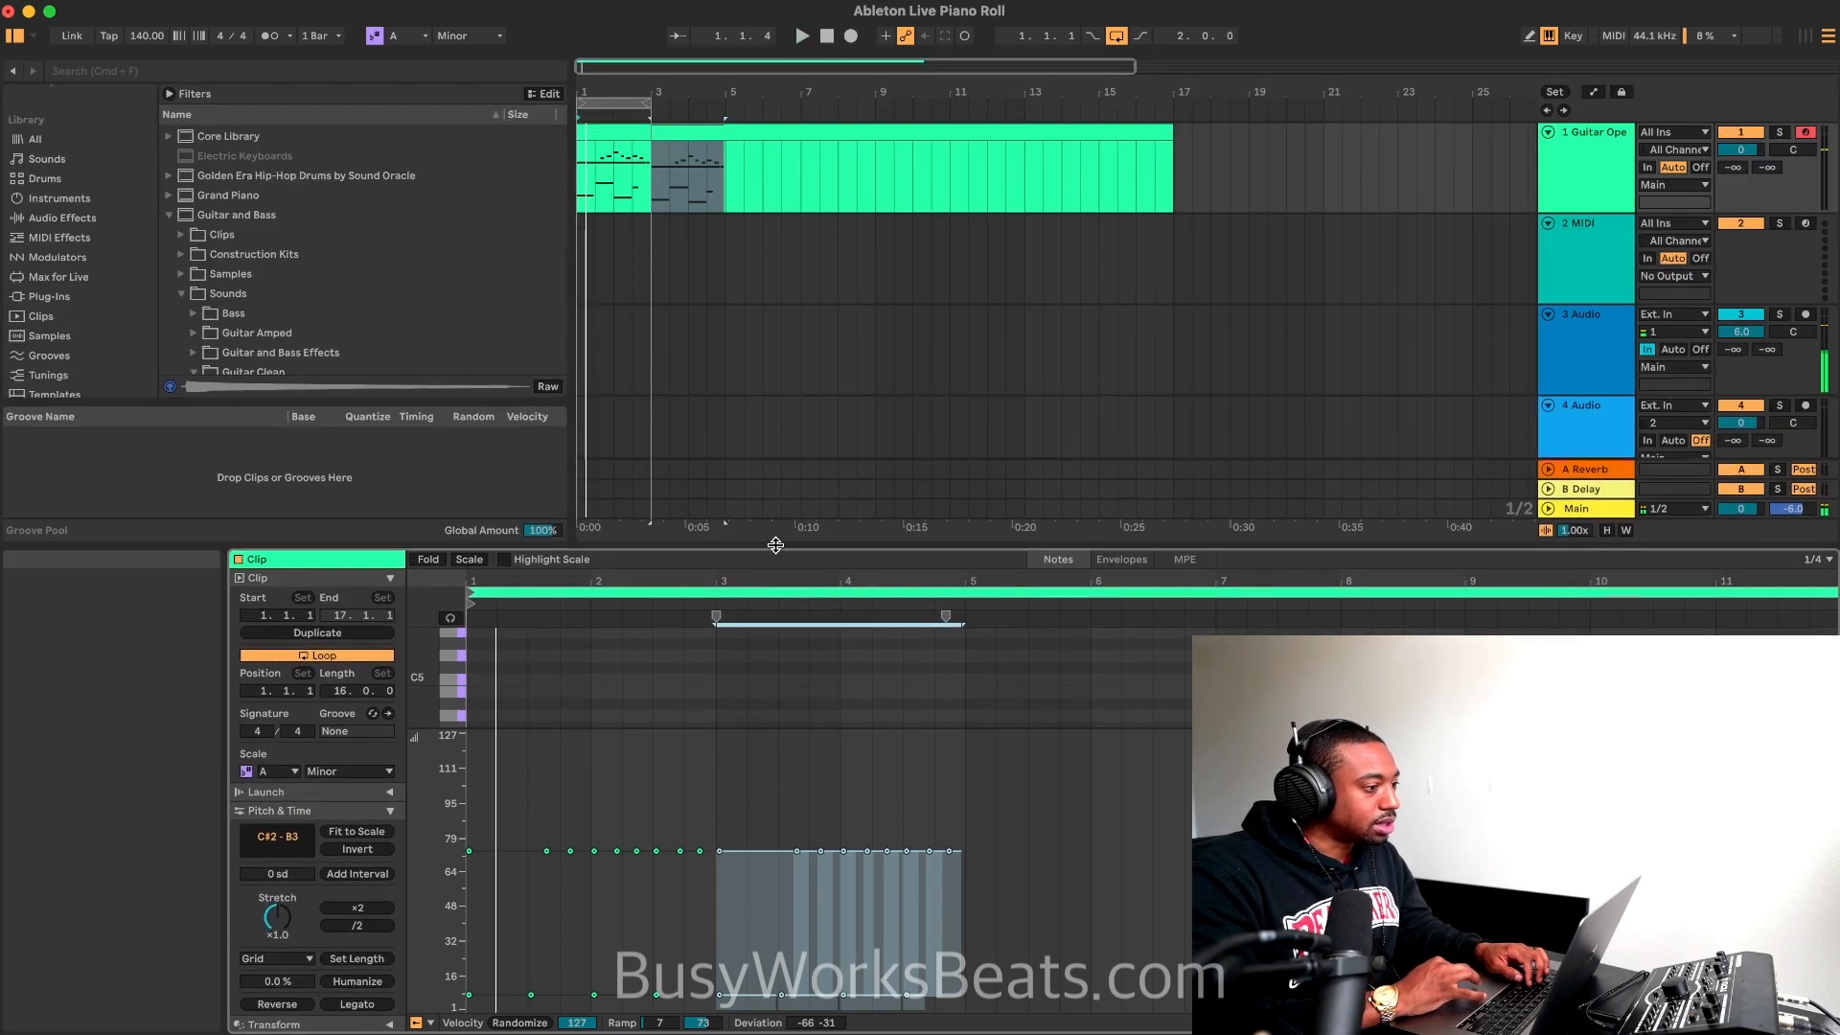
{"action": "left_click", "coordinate": [642, 102]}
{"action": "left_click_drag", "start_coordinate": [646, 102], "coordinate": [725, 103]}
{"action": "double_click", "coordinate": [687, 134]}
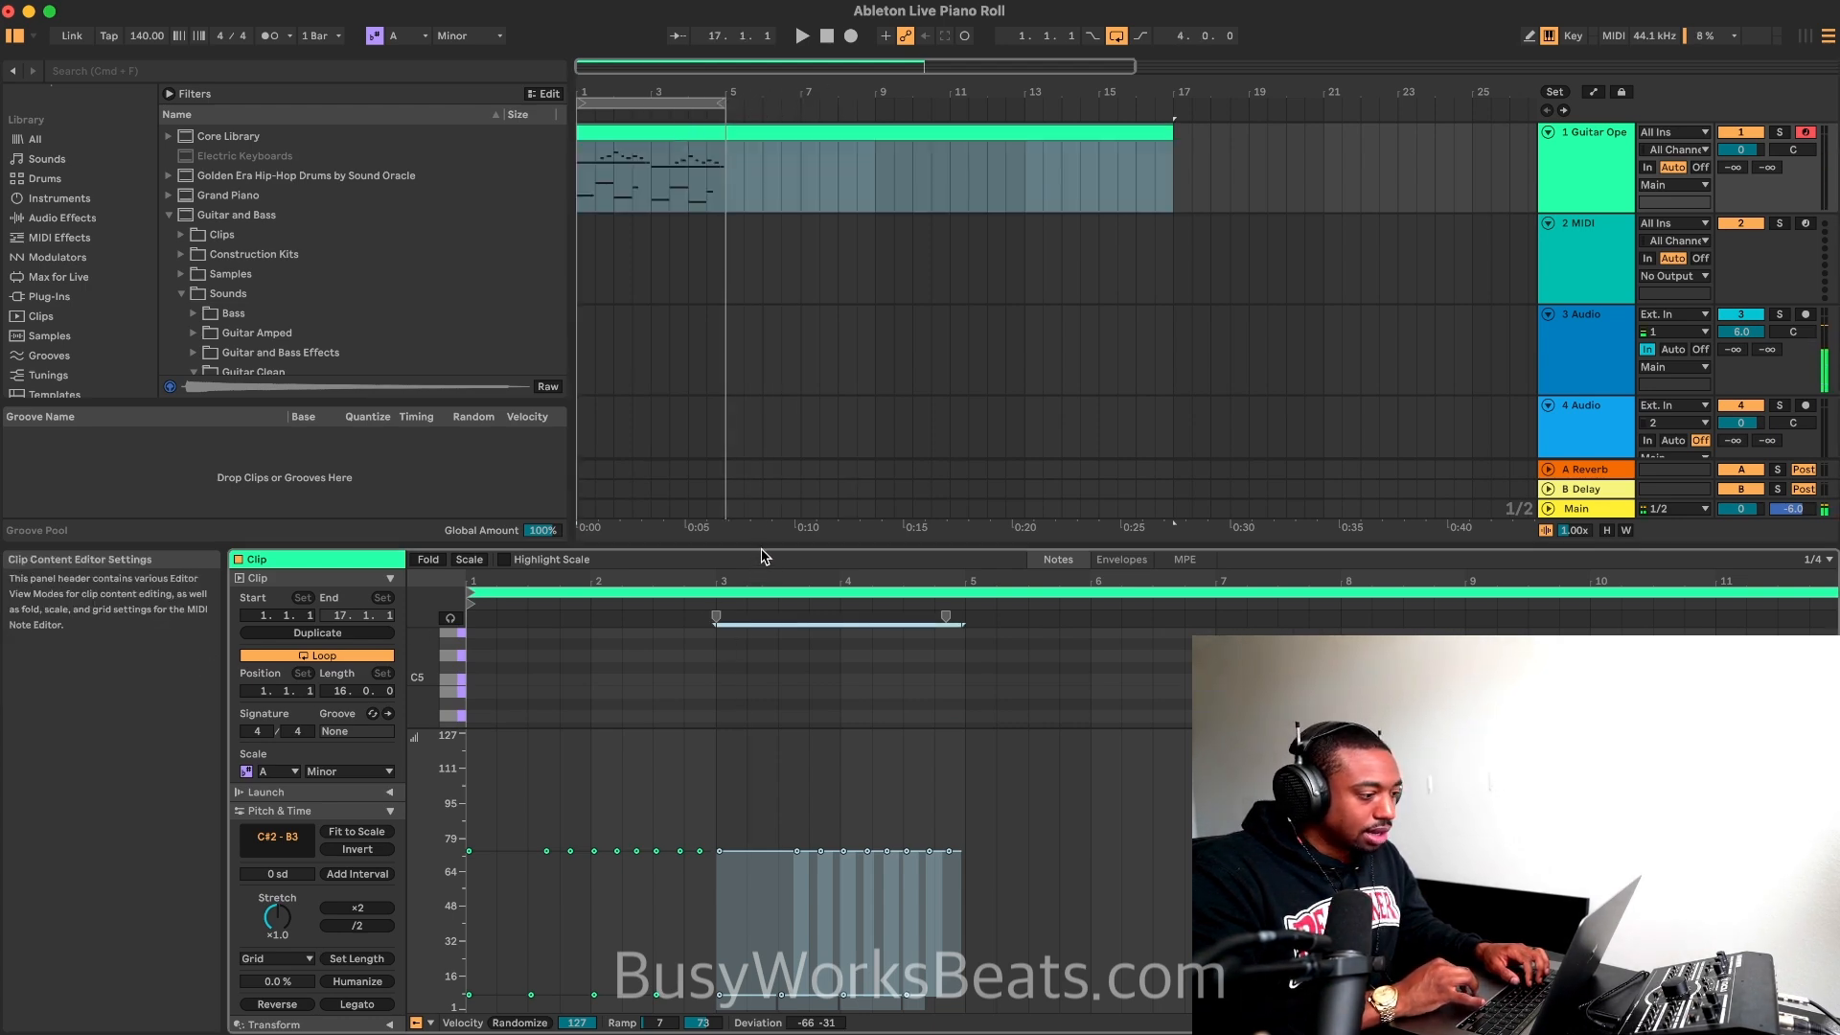
{"action": "left_click_drag", "start_coordinate": [760, 546], "coordinate": [778, 33]}
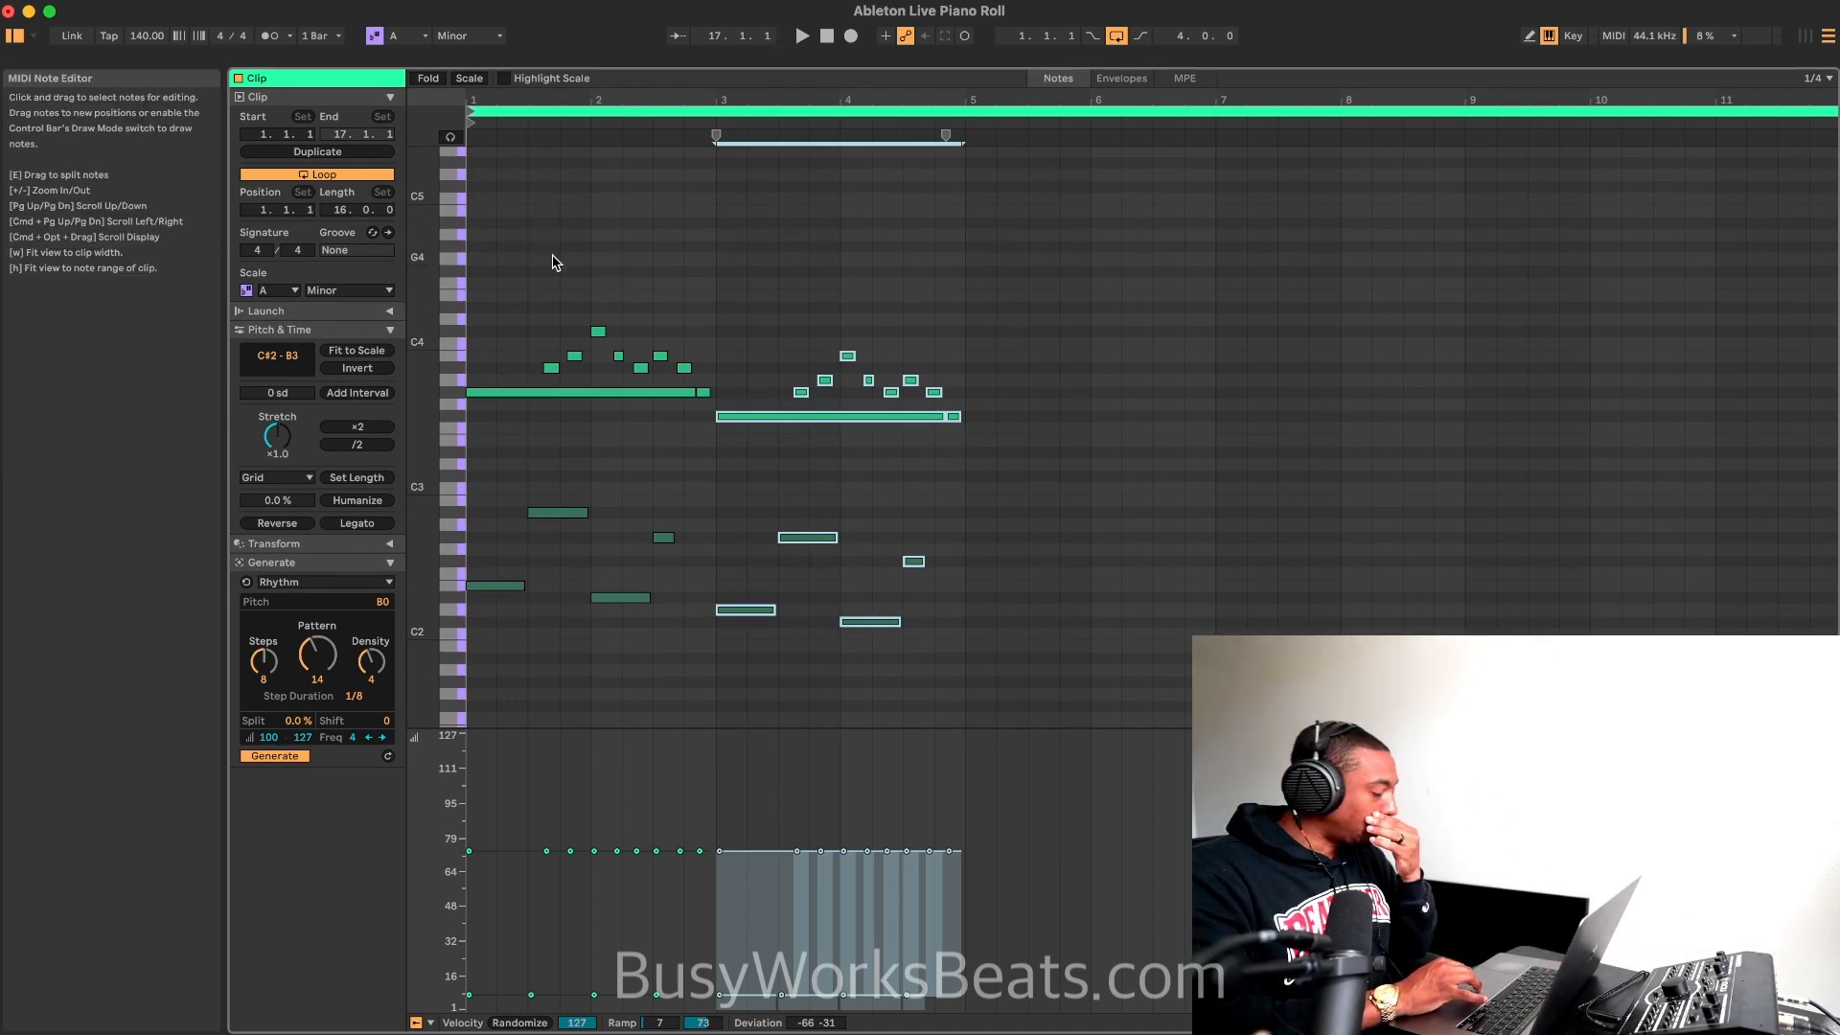
{"action": "scroll", "coordinate": [552, 271], "scroll_direction": "up", "scroll_amount": 5}
{"action": "scroll", "coordinate": [552, 271], "scroll_direction": "left", "scroll_amount": 2}
{"action": "scroll", "coordinate": [552, 271], "scroll_direction": "up", "scroll_amount": 2}
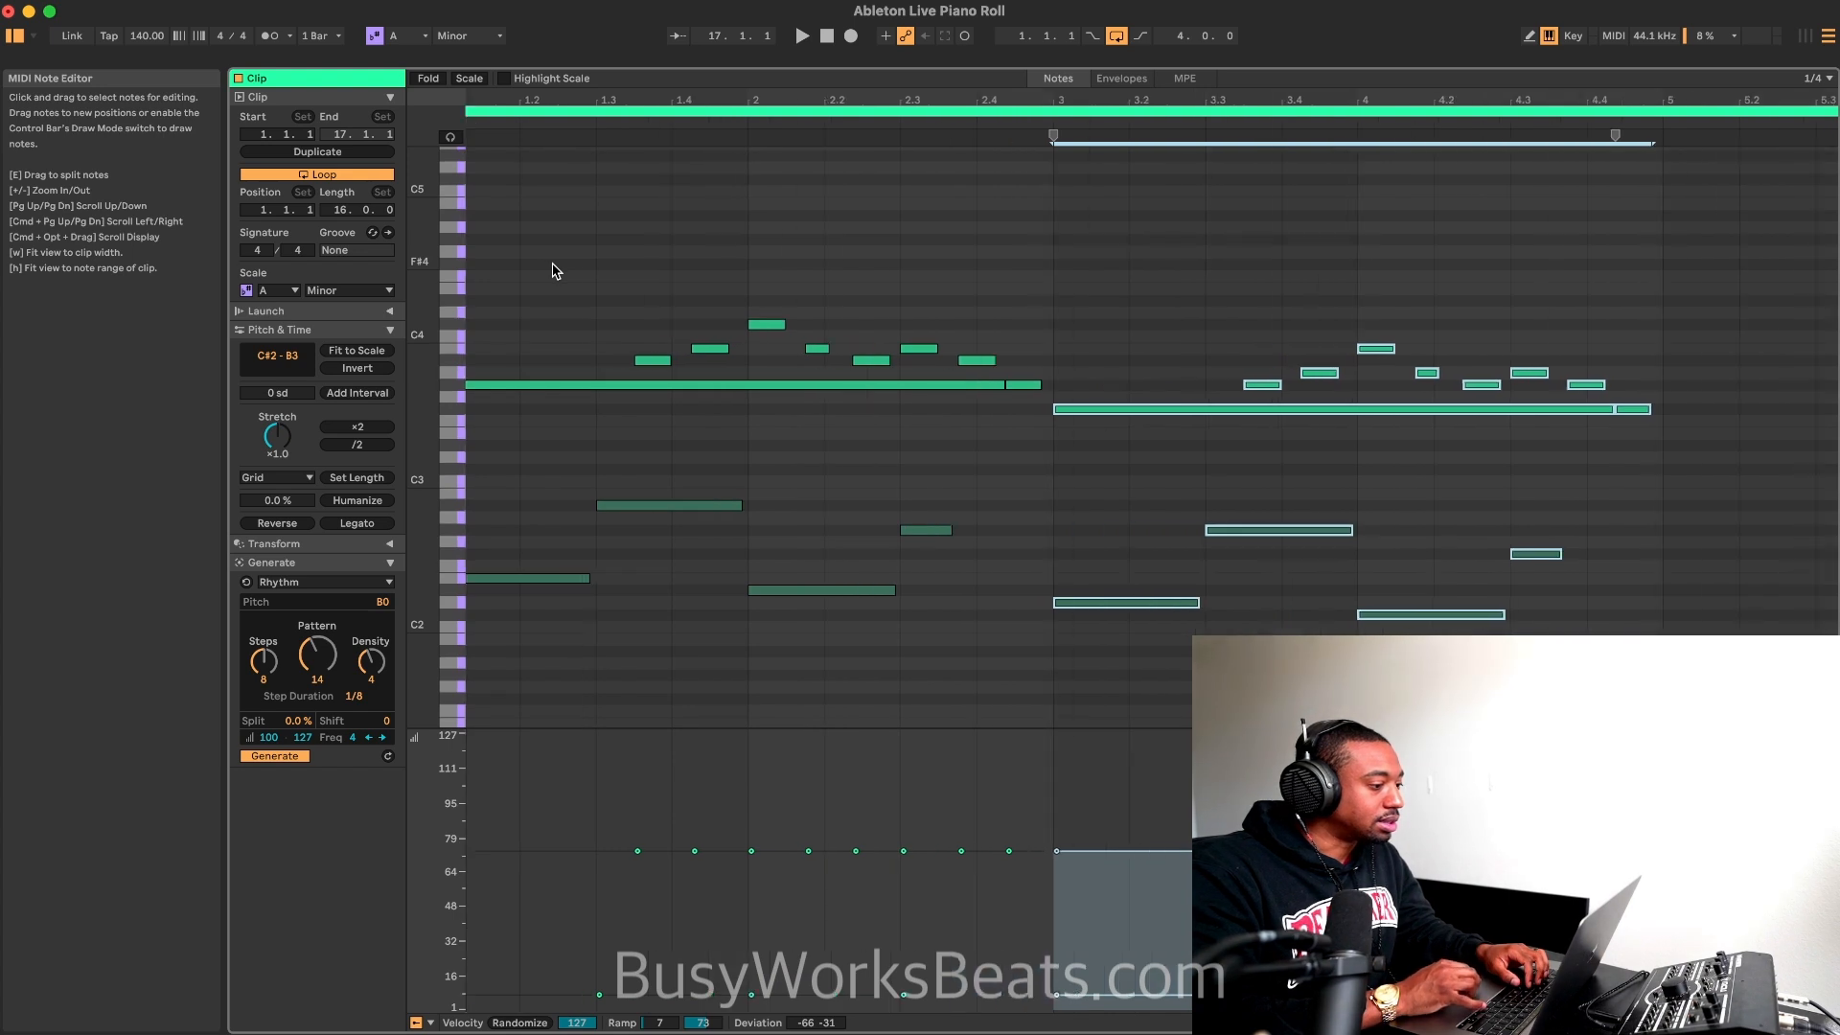
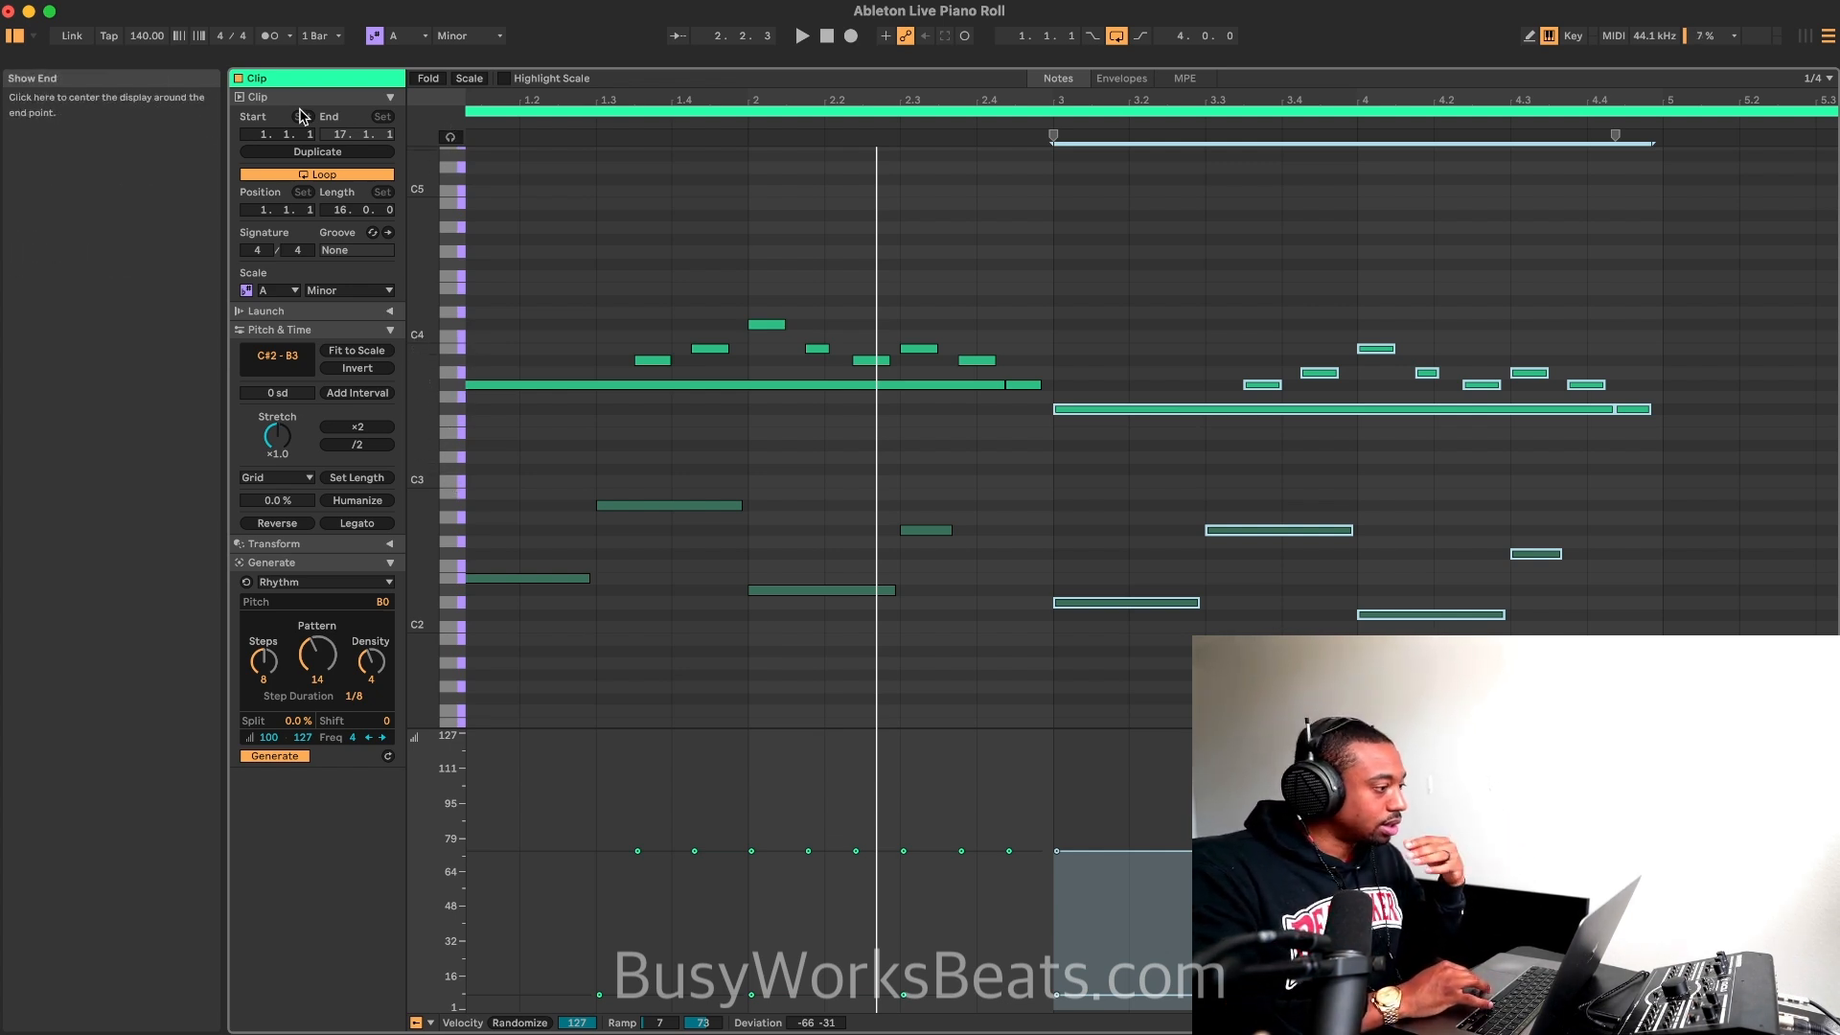
{"action": "right_click", "coordinate": [554, 267]}
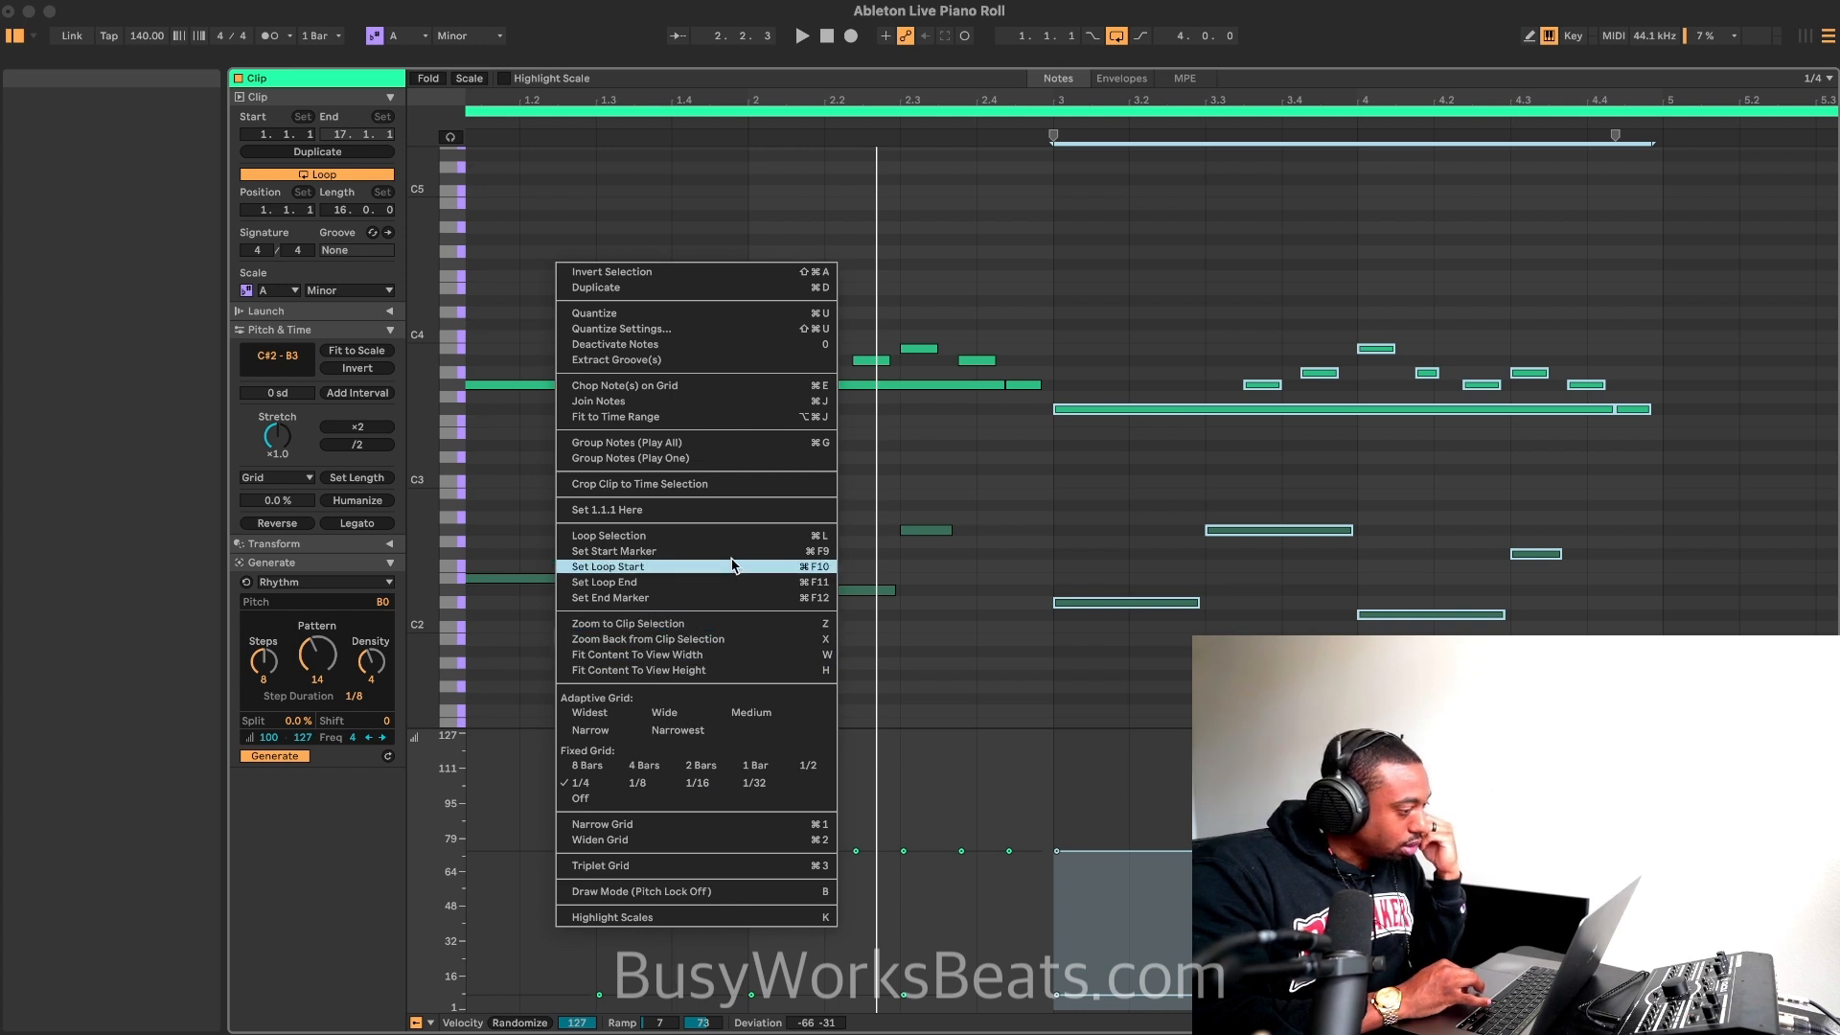
{"action": "right_click", "coordinate": [888, 476]}
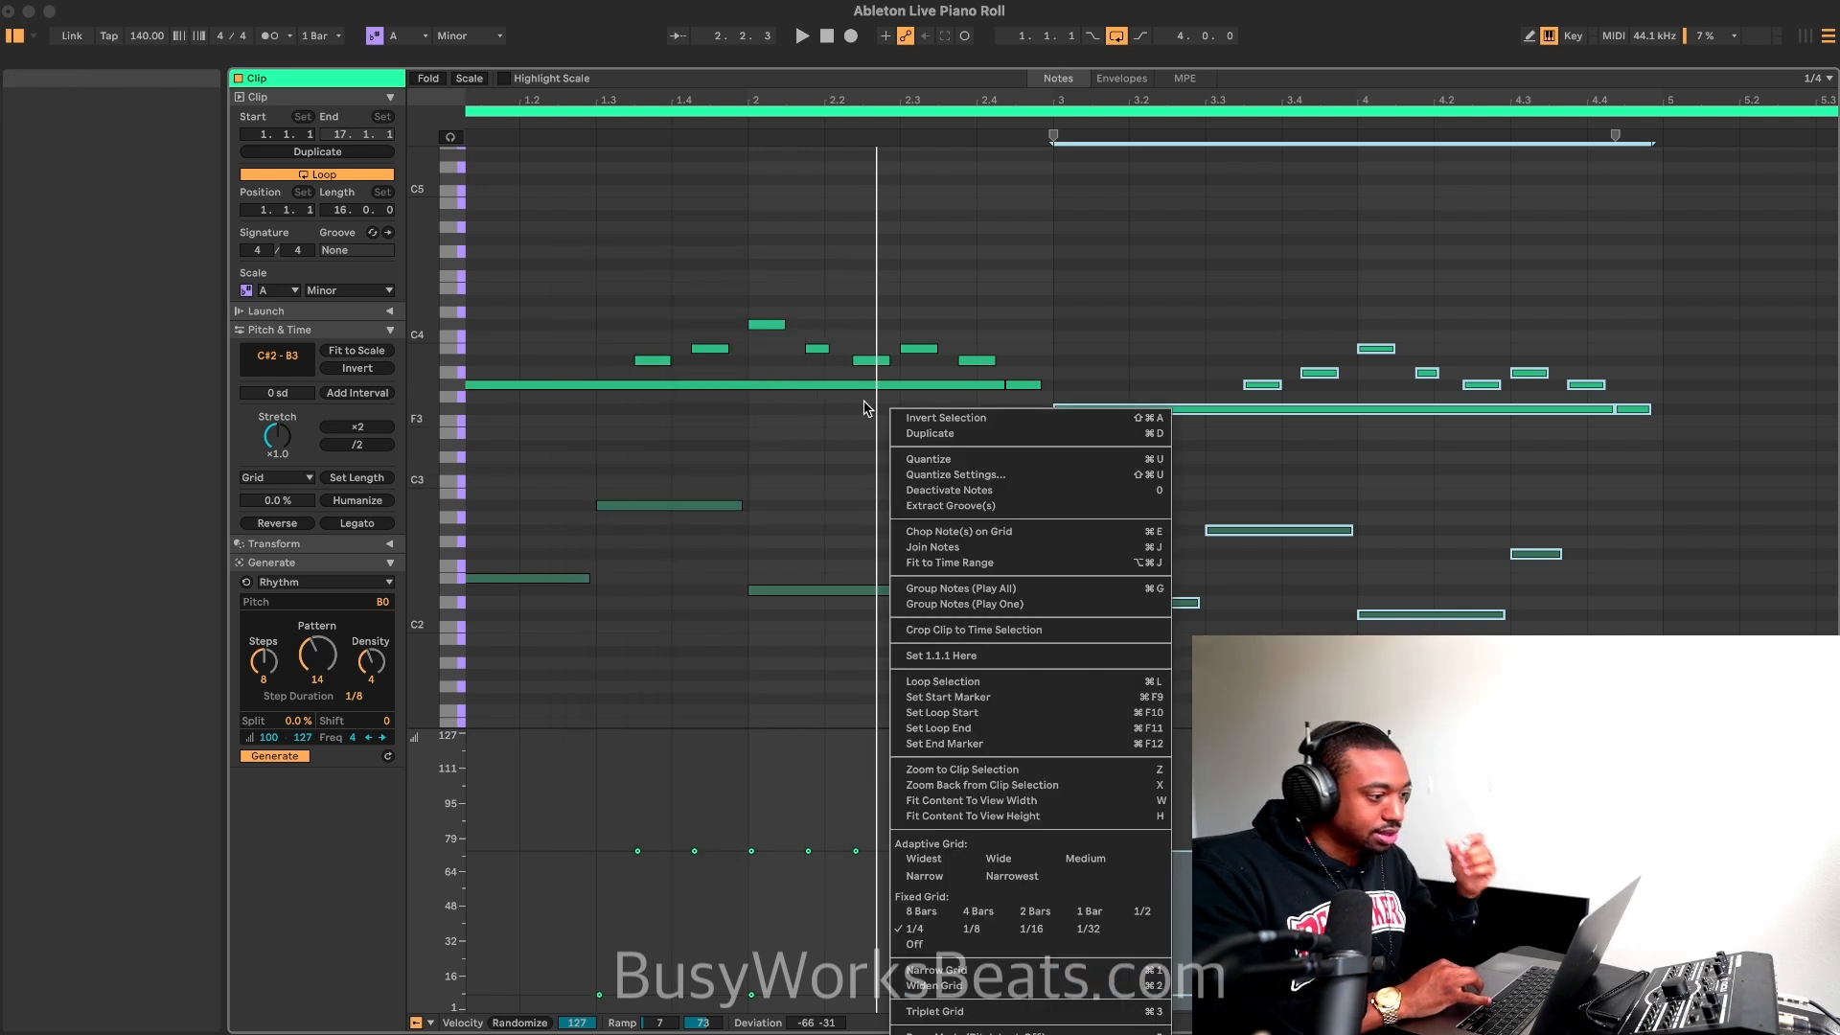
{"action": "left_click", "coordinate": [871, 224]}
Step: Play the loop briefly and audition the A3 and G#3 keys with note previewing
{"action": "key", "text": "space"}
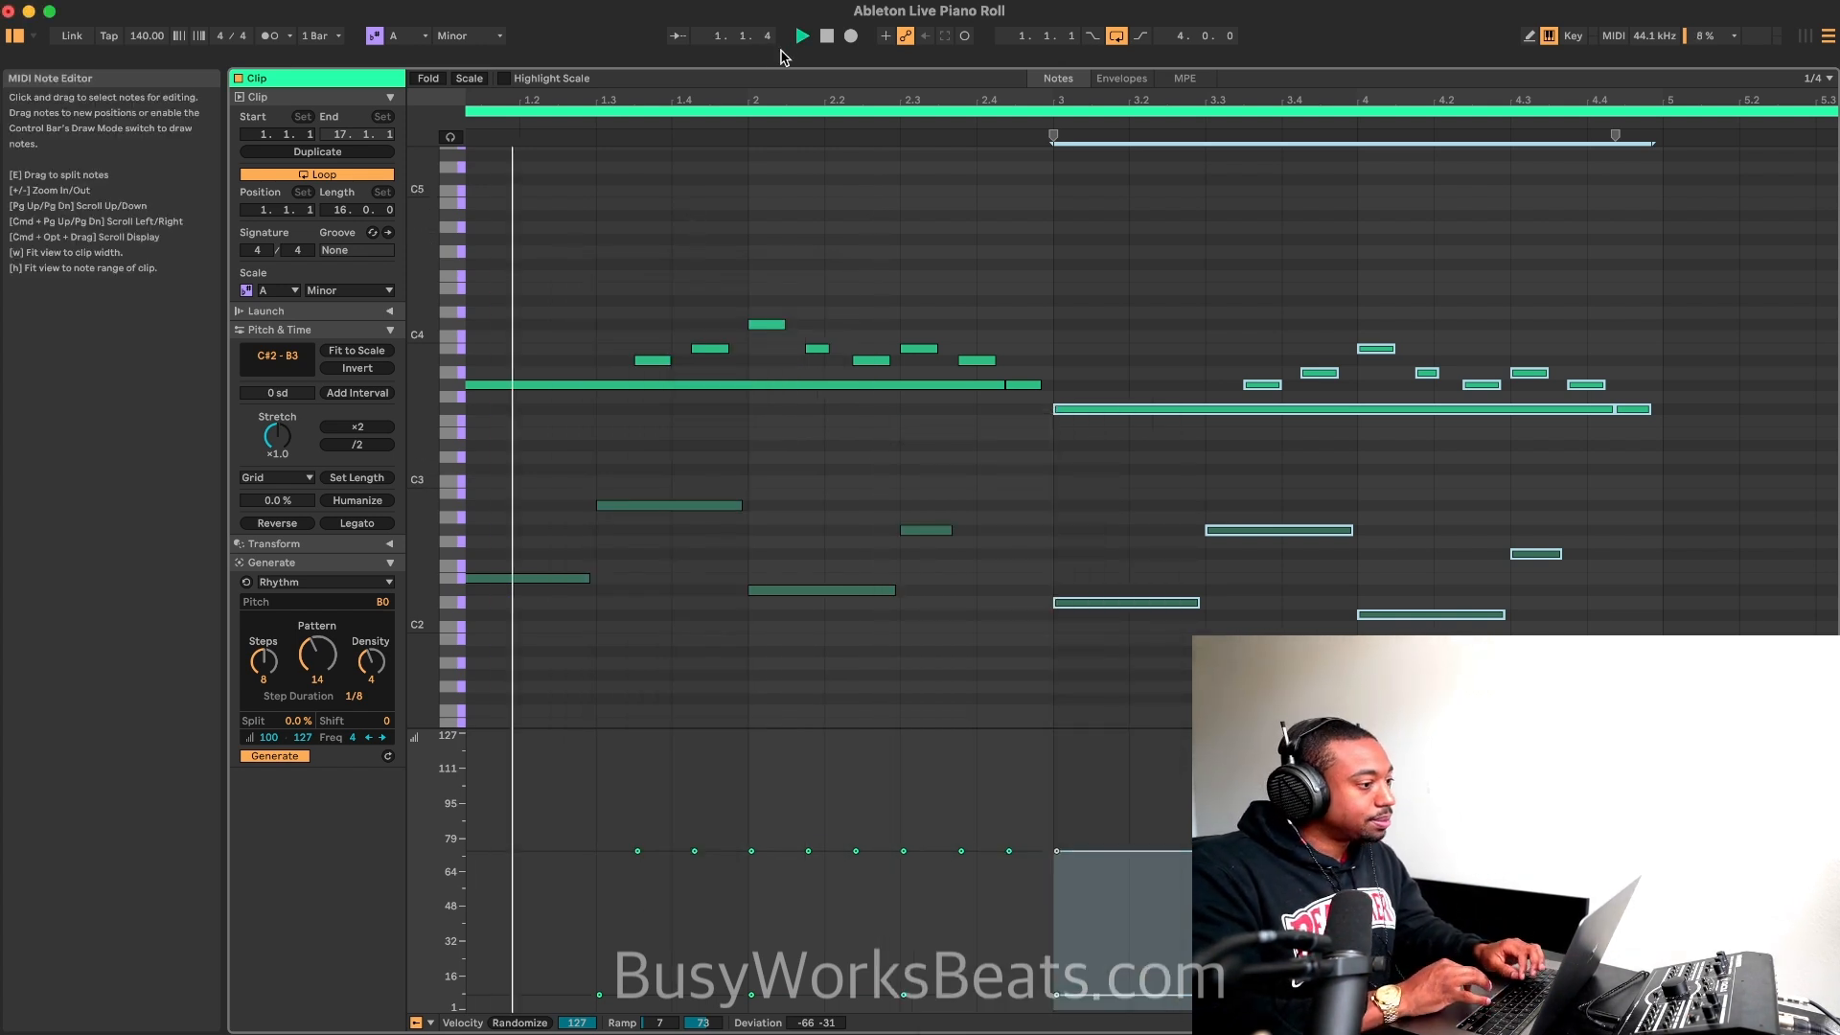
{"action": "key", "text": "space"}
{"action": "left_click", "coordinate": [448, 377]}
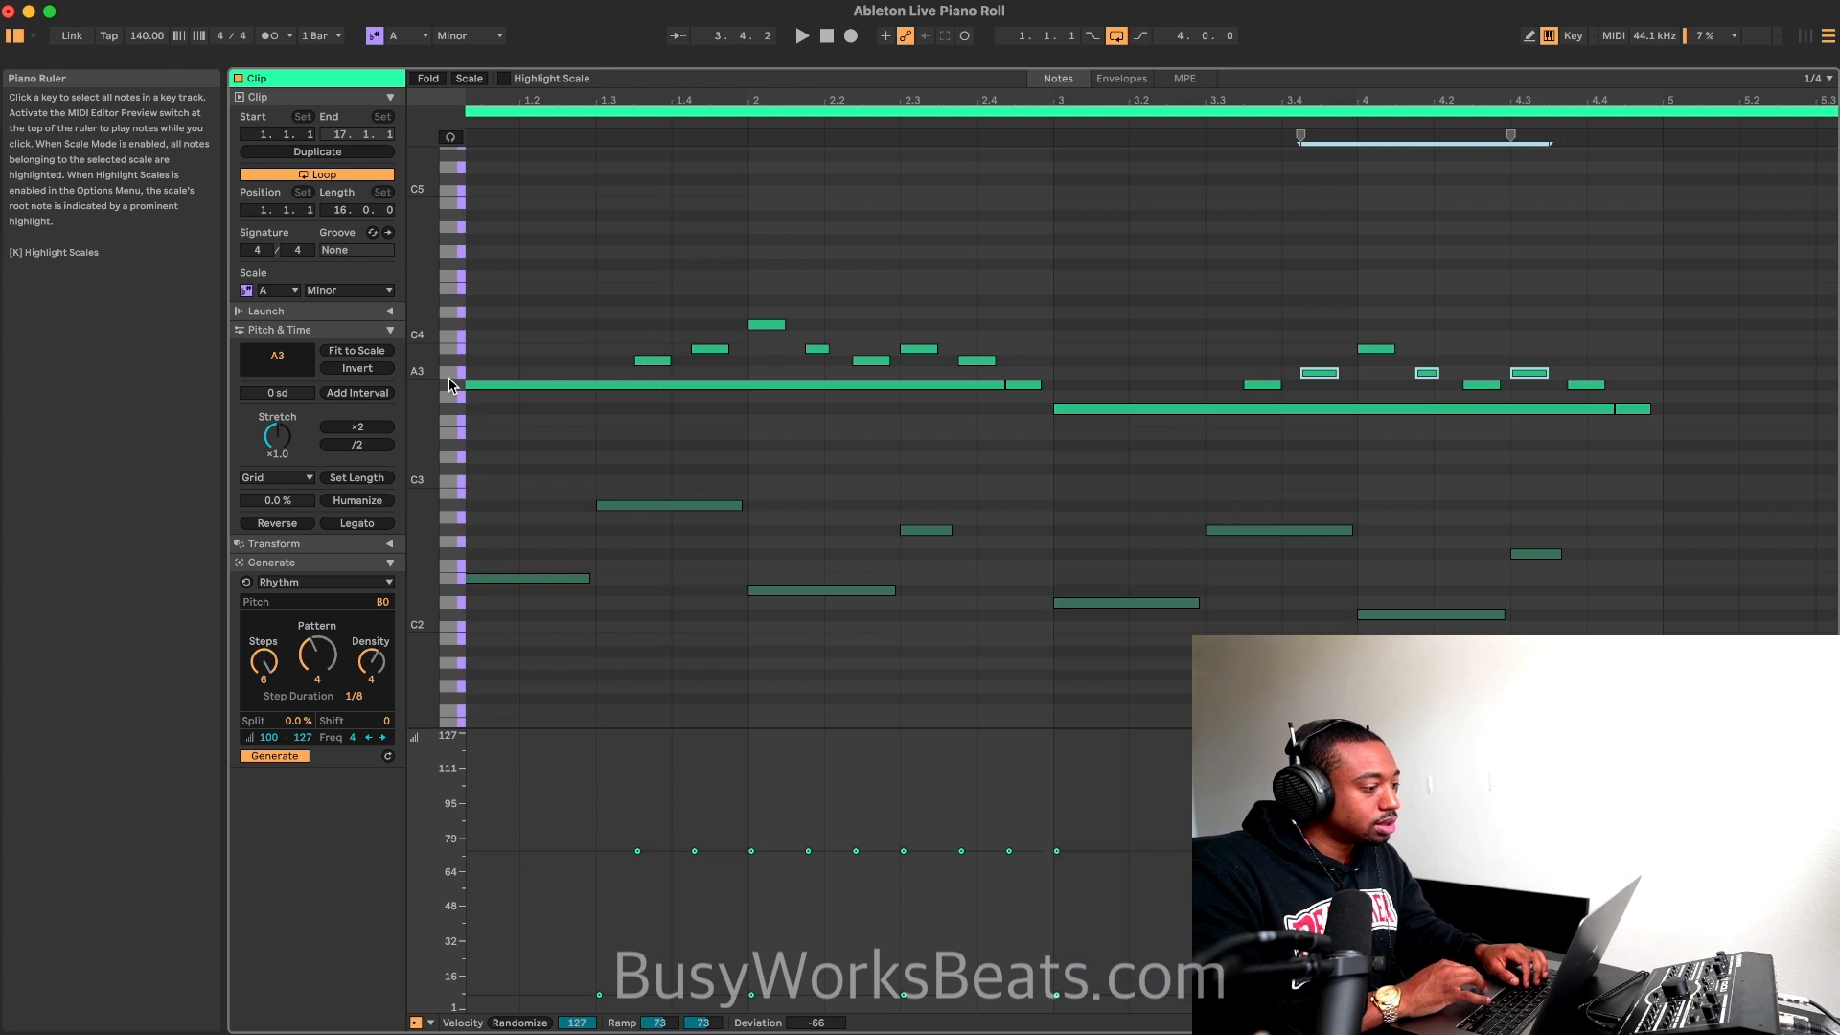
{"action": "left_click", "coordinate": [450, 137]}
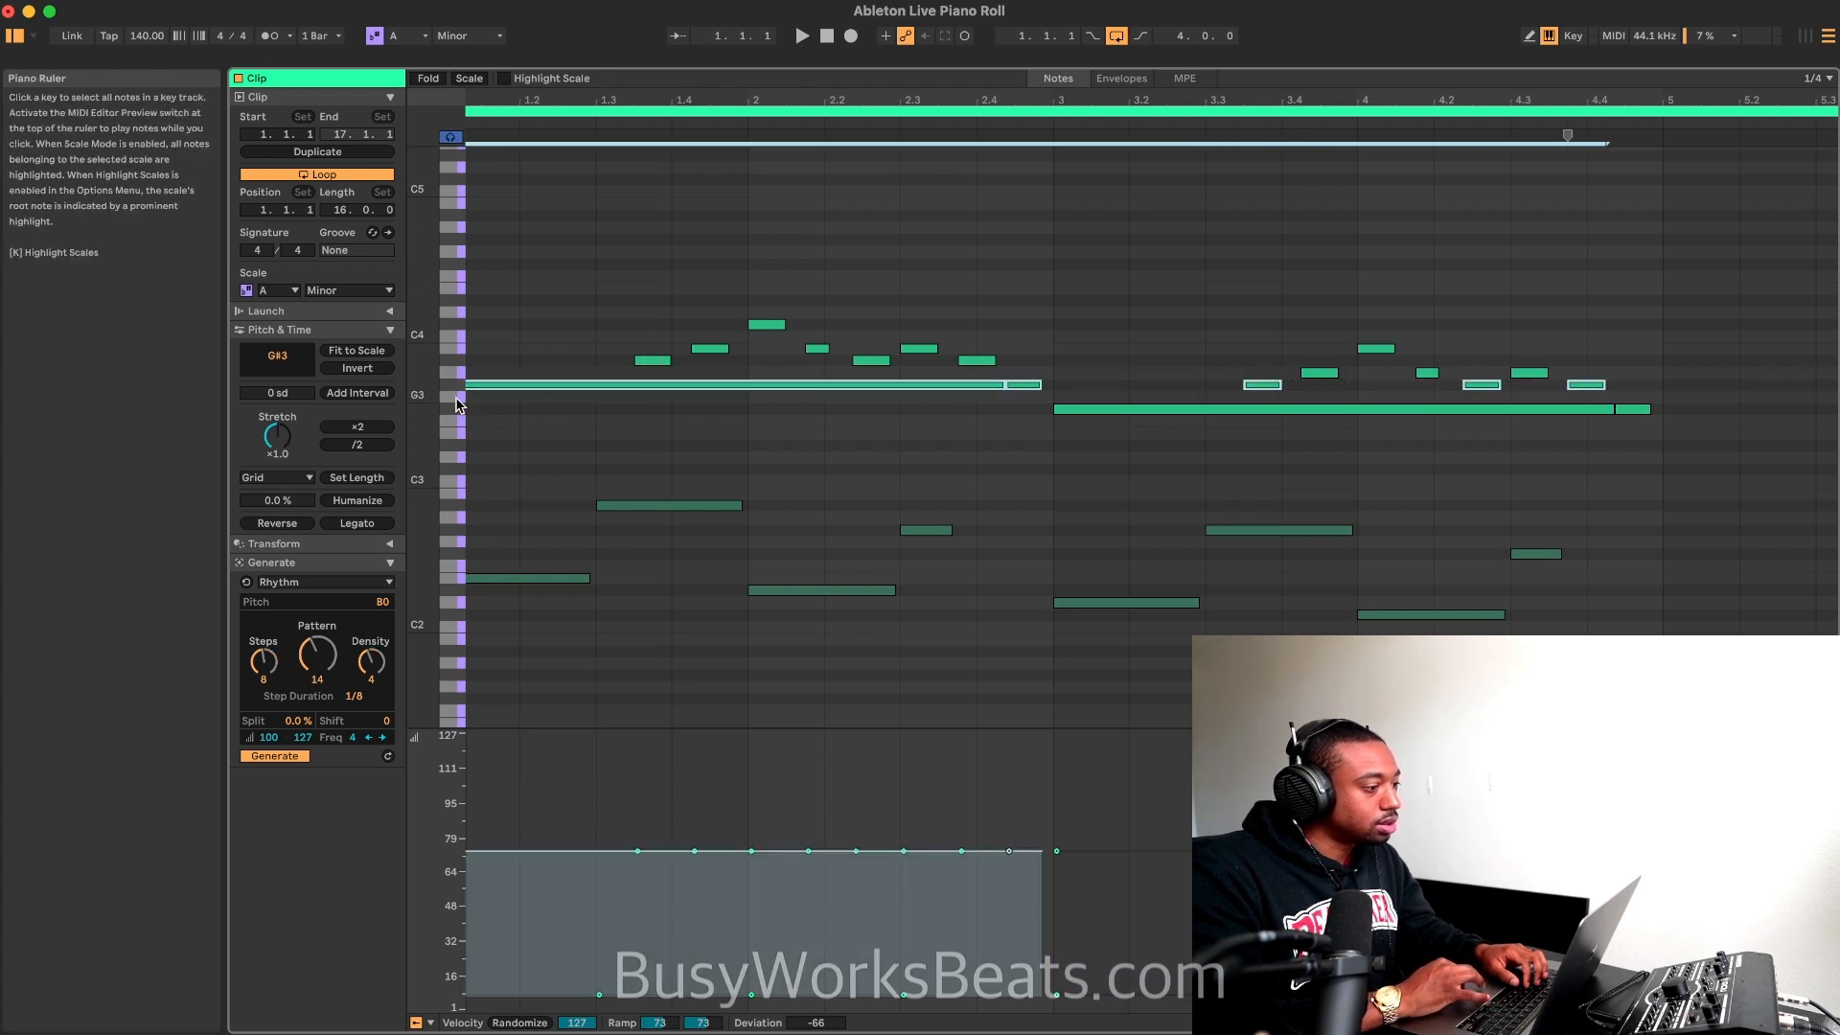
{"action": "left_click", "coordinate": [1073, 418]}
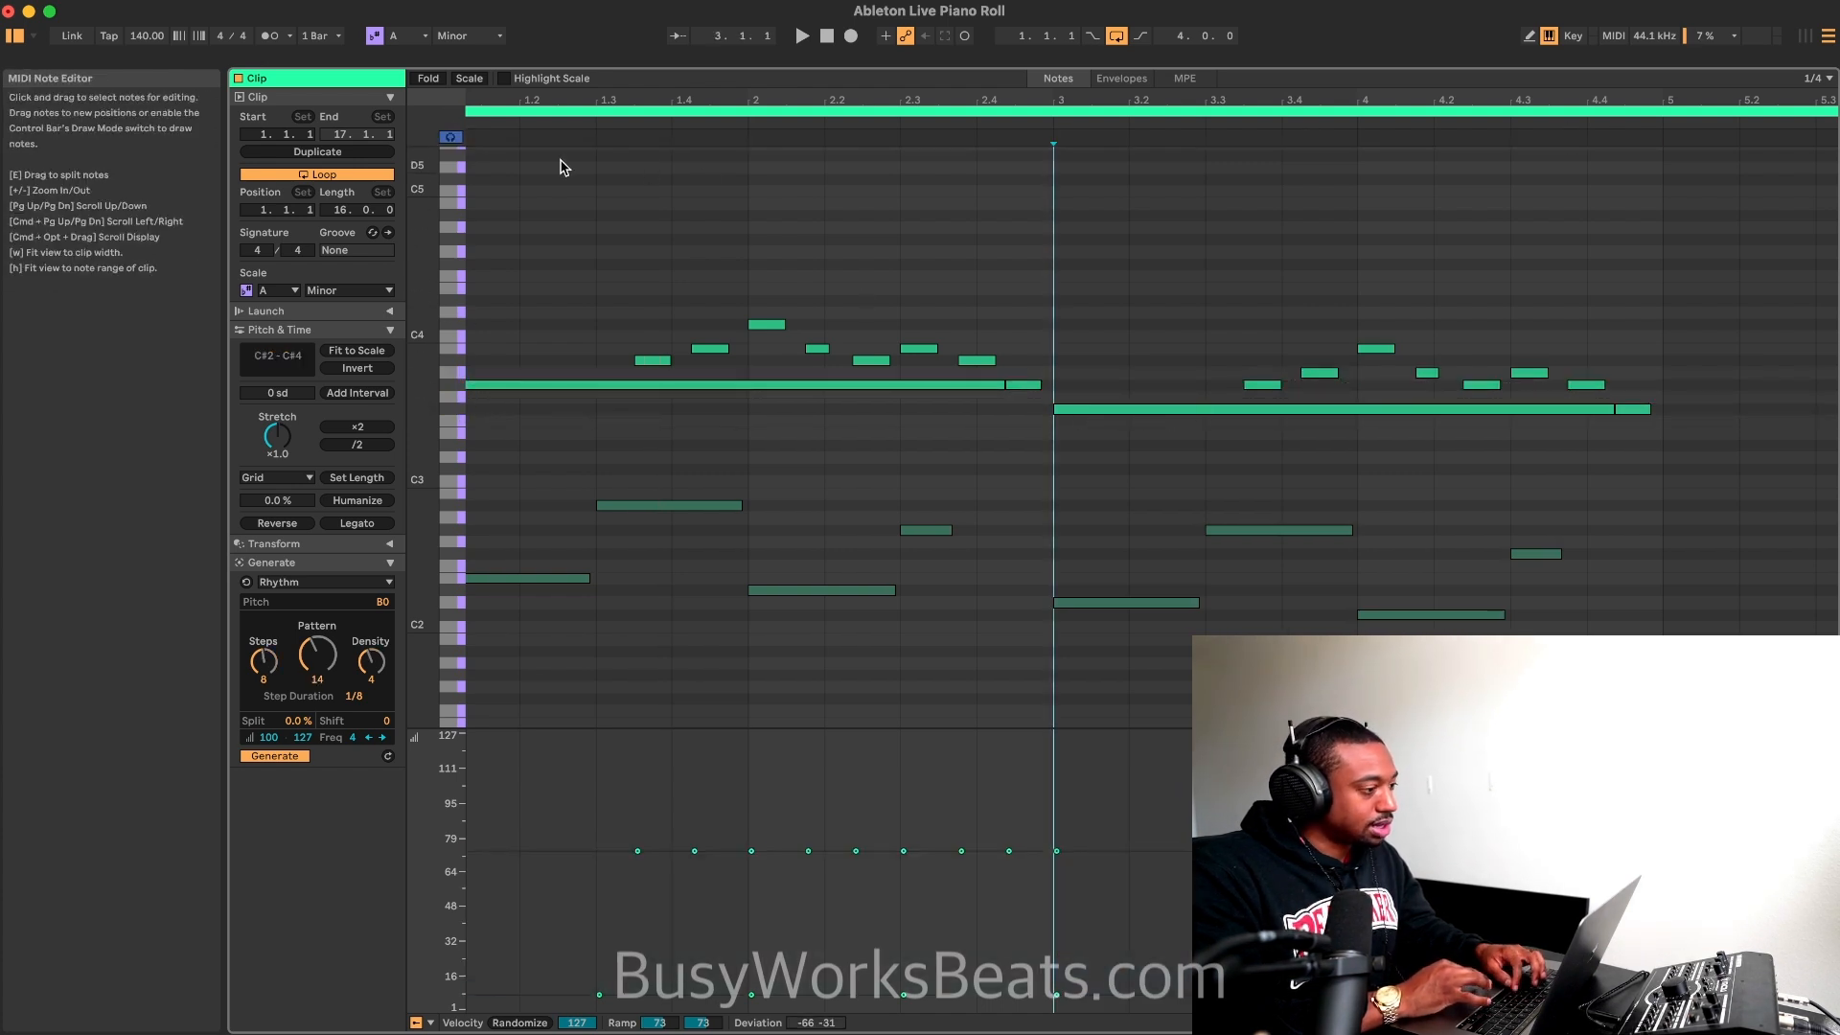
Step: Try raising all the notes in bars 3 and 4 by one semitone and listen to the result
{"action": "left_click_drag", "start_coordinate": [1690, 275], "coordinate": [1107, 651]}
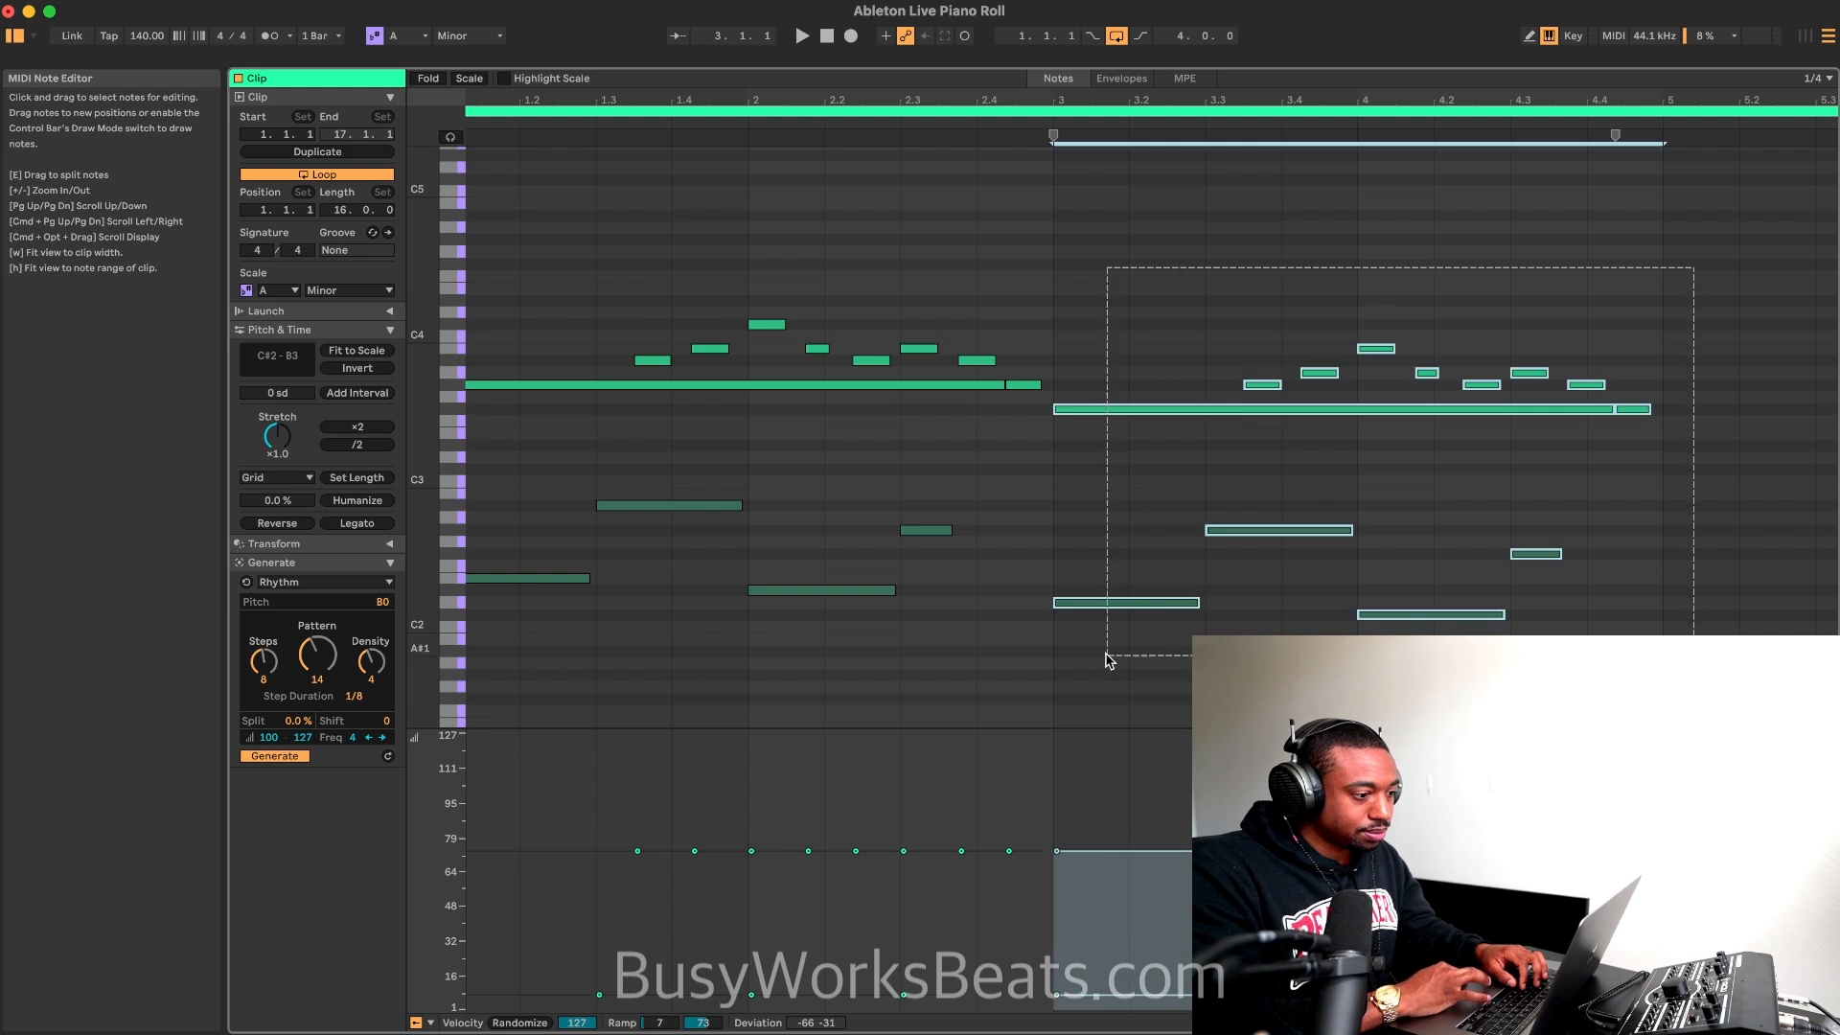
{"action": "key", "text": "Up"}
{"action": "key", "text": "space"}
{"action": "scroll", "coordinate": [918, 237], "scroll_direction": "right", "scroll_amount": 5}
{"action": "scroll", "coordinate": [918, 237], "scroll_direction": "up", "scroll_amount": 1}
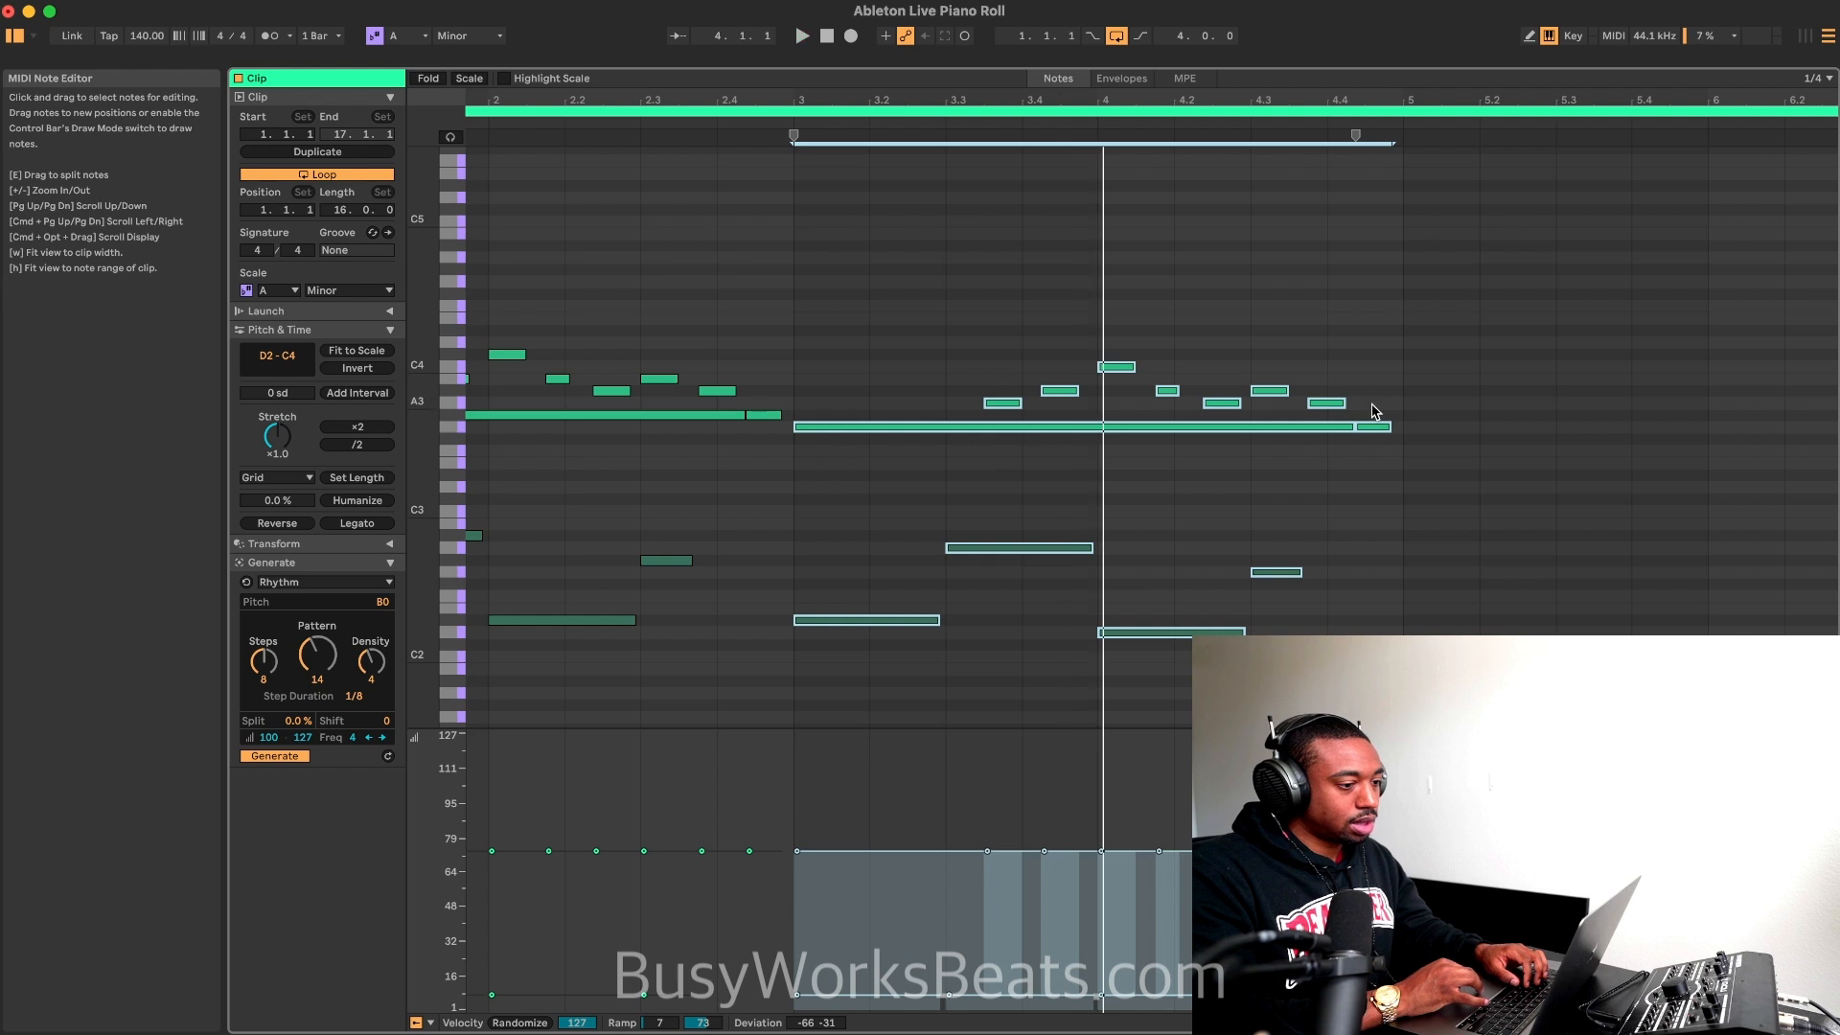
{"action": "left_click", "coordinate": [1412, 441]}
{"action": "key", "text": "space"}
Step: Undo the transpositions of the copied notes in bars 3 and 4
{"action": "key", "text": "super+z"}
{"action": "key", "text": "super+z"}
{"action": "key", "text": "super+z"}
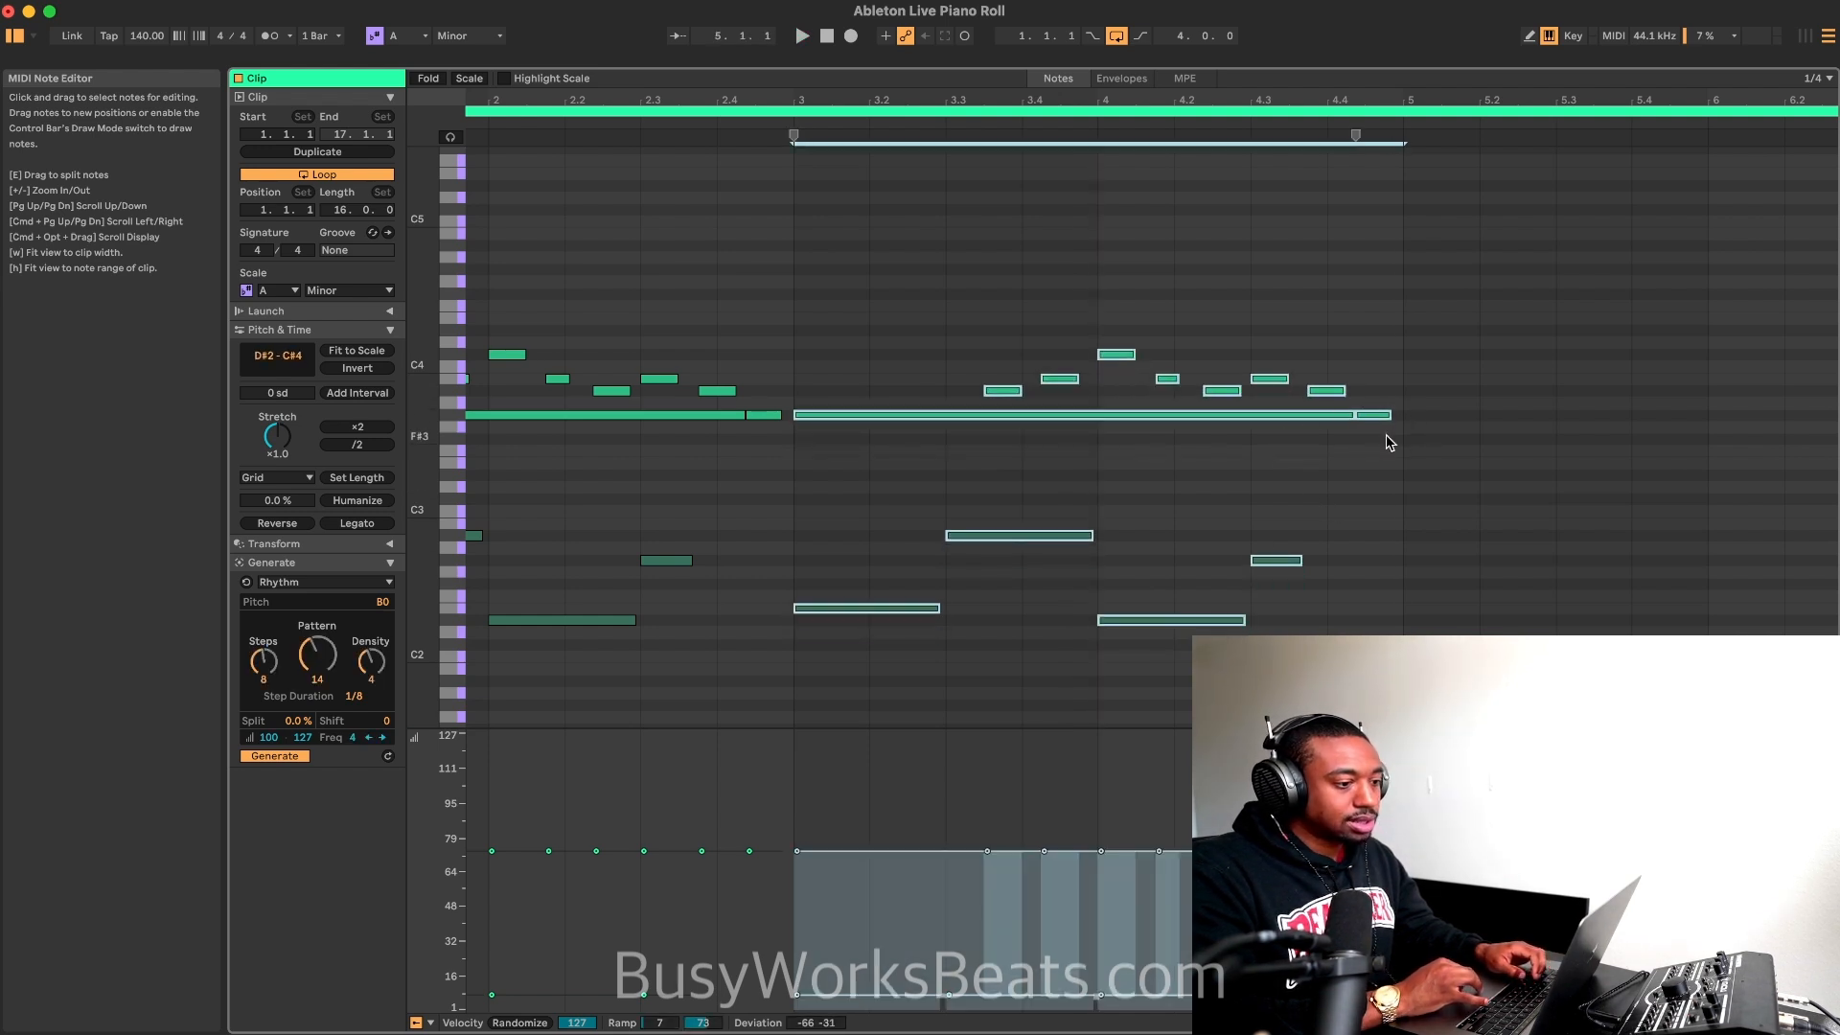
Step: Lower the long sustained note and the bass notes in bars 3 and 4 by one semitone, and play the loop
{"action": "left_click", "coordinate": [1376, 413]}
{"action": "left_click_drag", "start_coordinate": [1397, 421], "coordinate": [929, 344]}
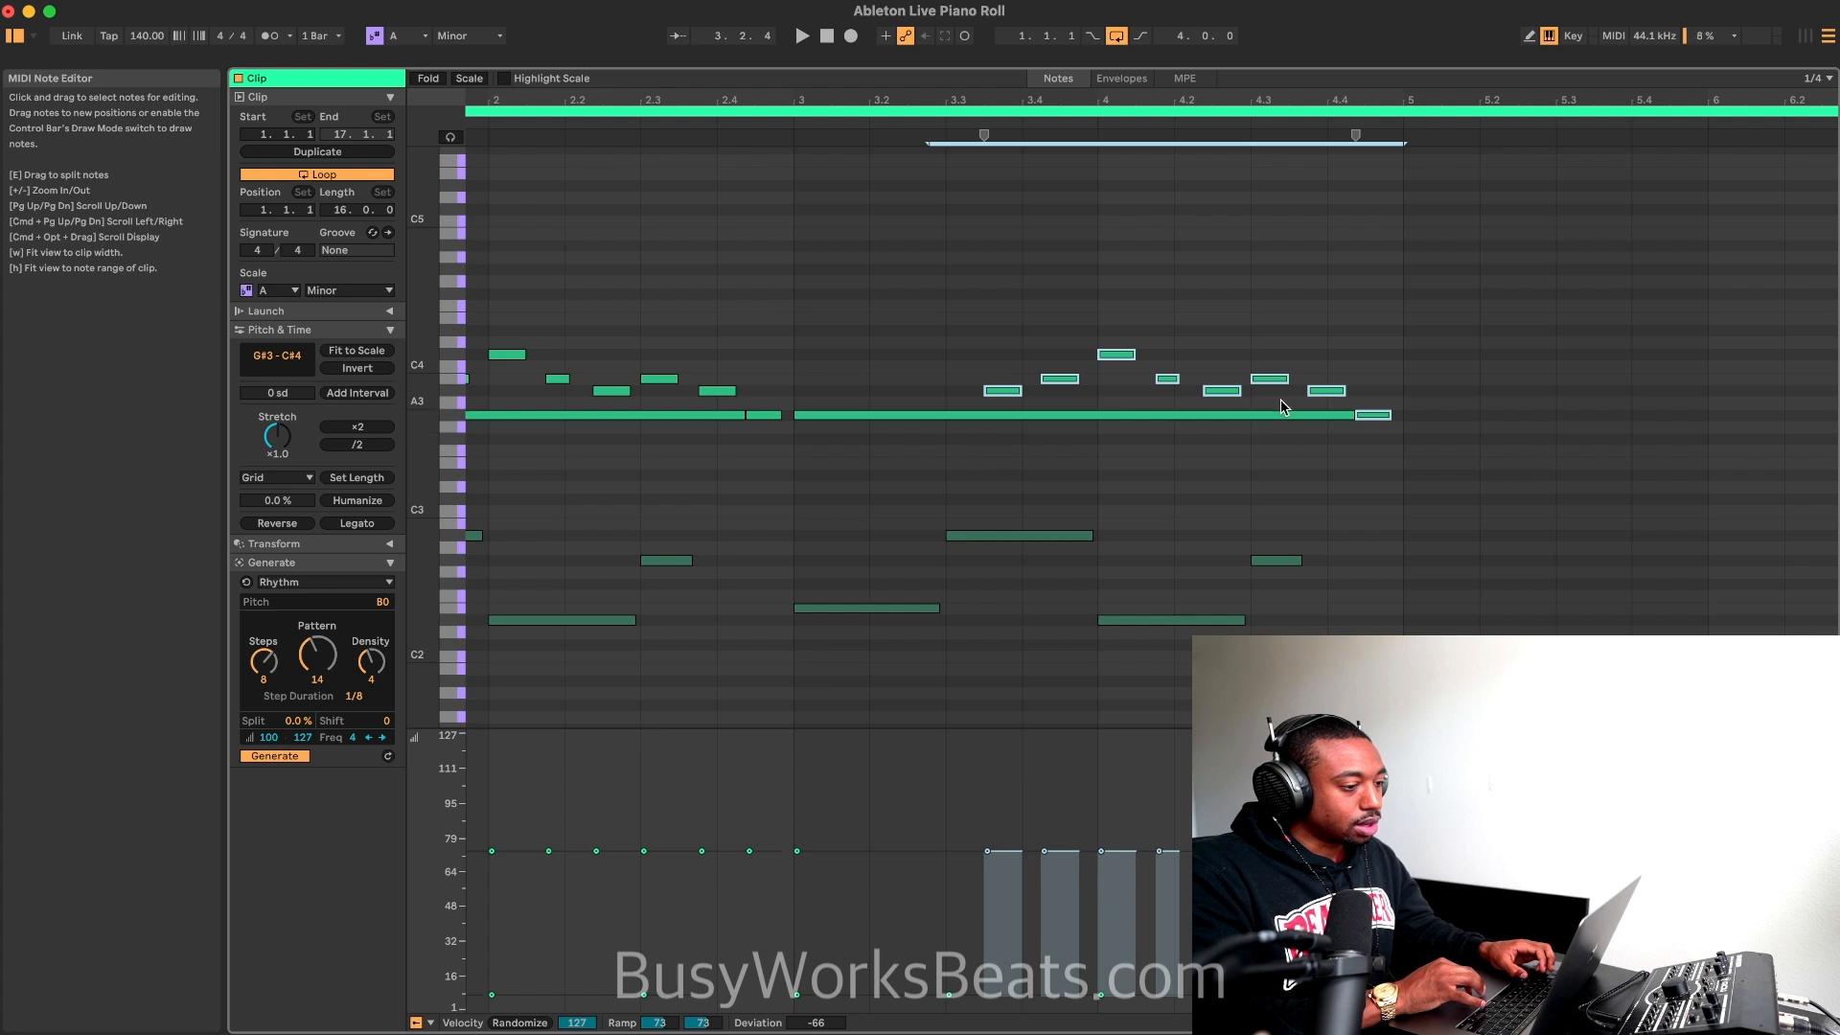
{"action": "left_click_drag", "start_coordinate": [1296, 400], "coordinate": [847, 666]}
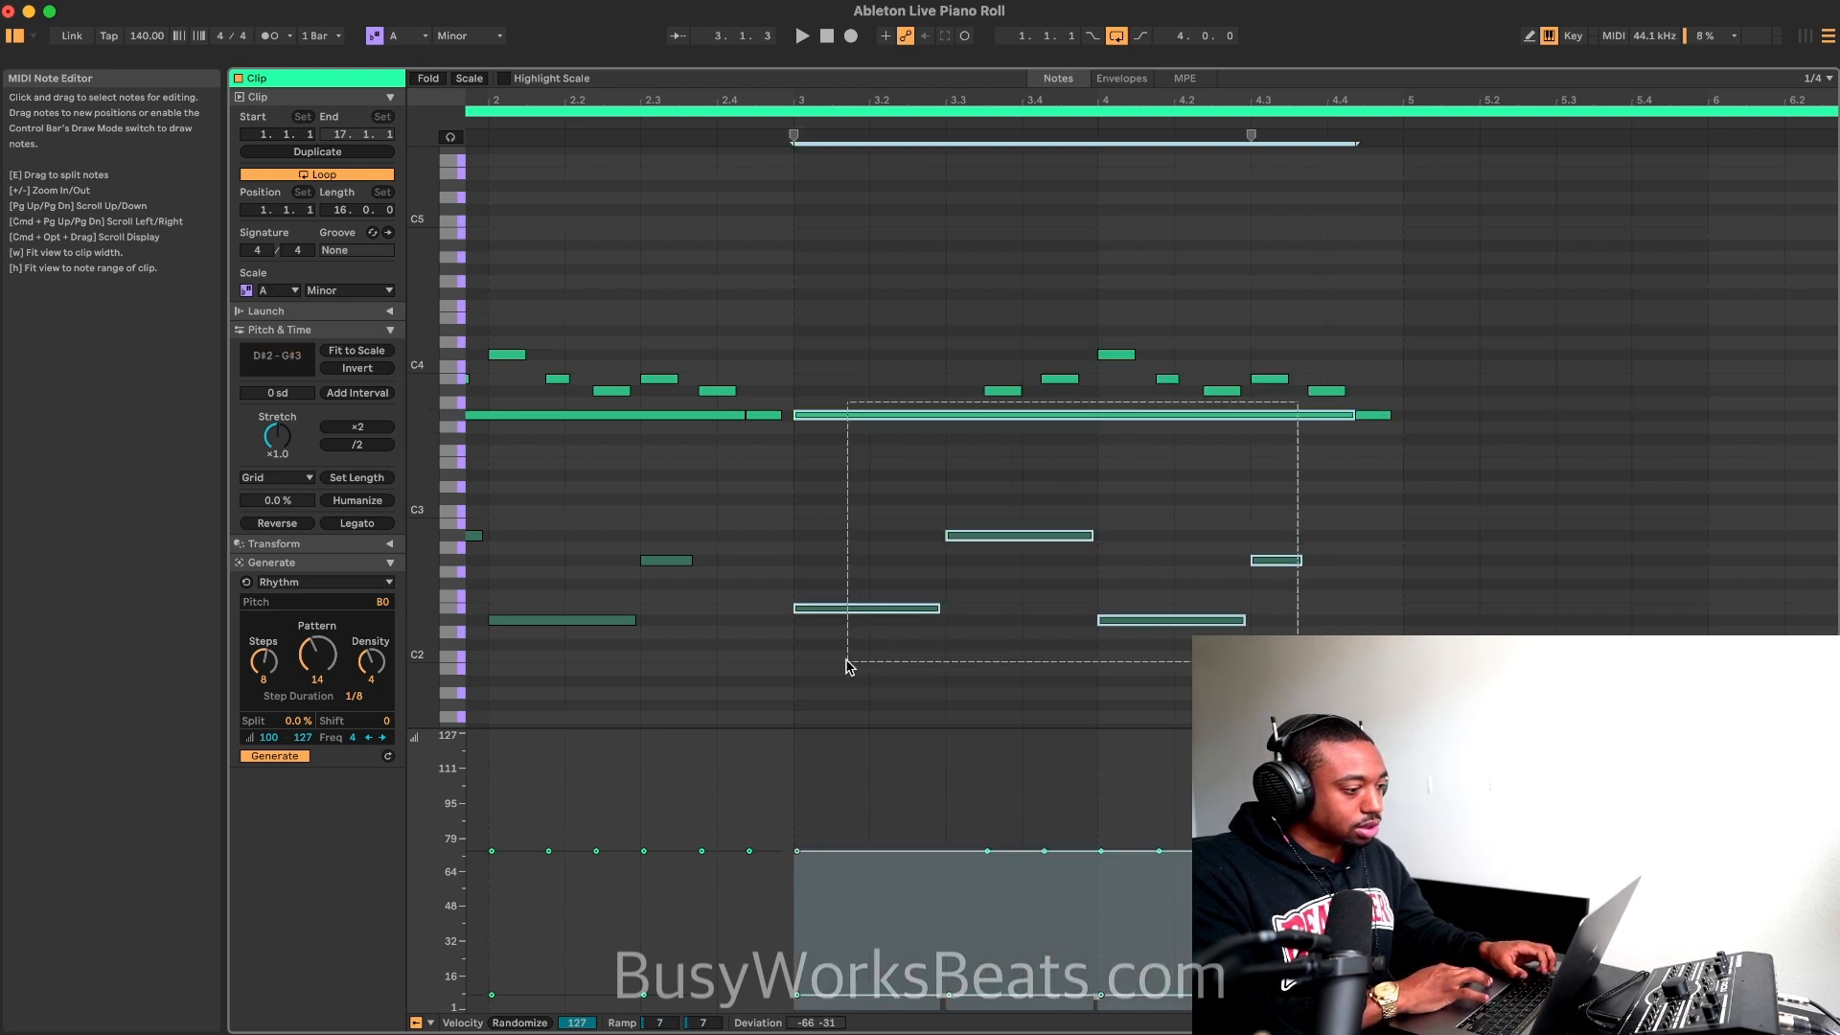
{"action": "key", "text": "Down"}
{"action": "left_click", "coordinate": [765, 144]}
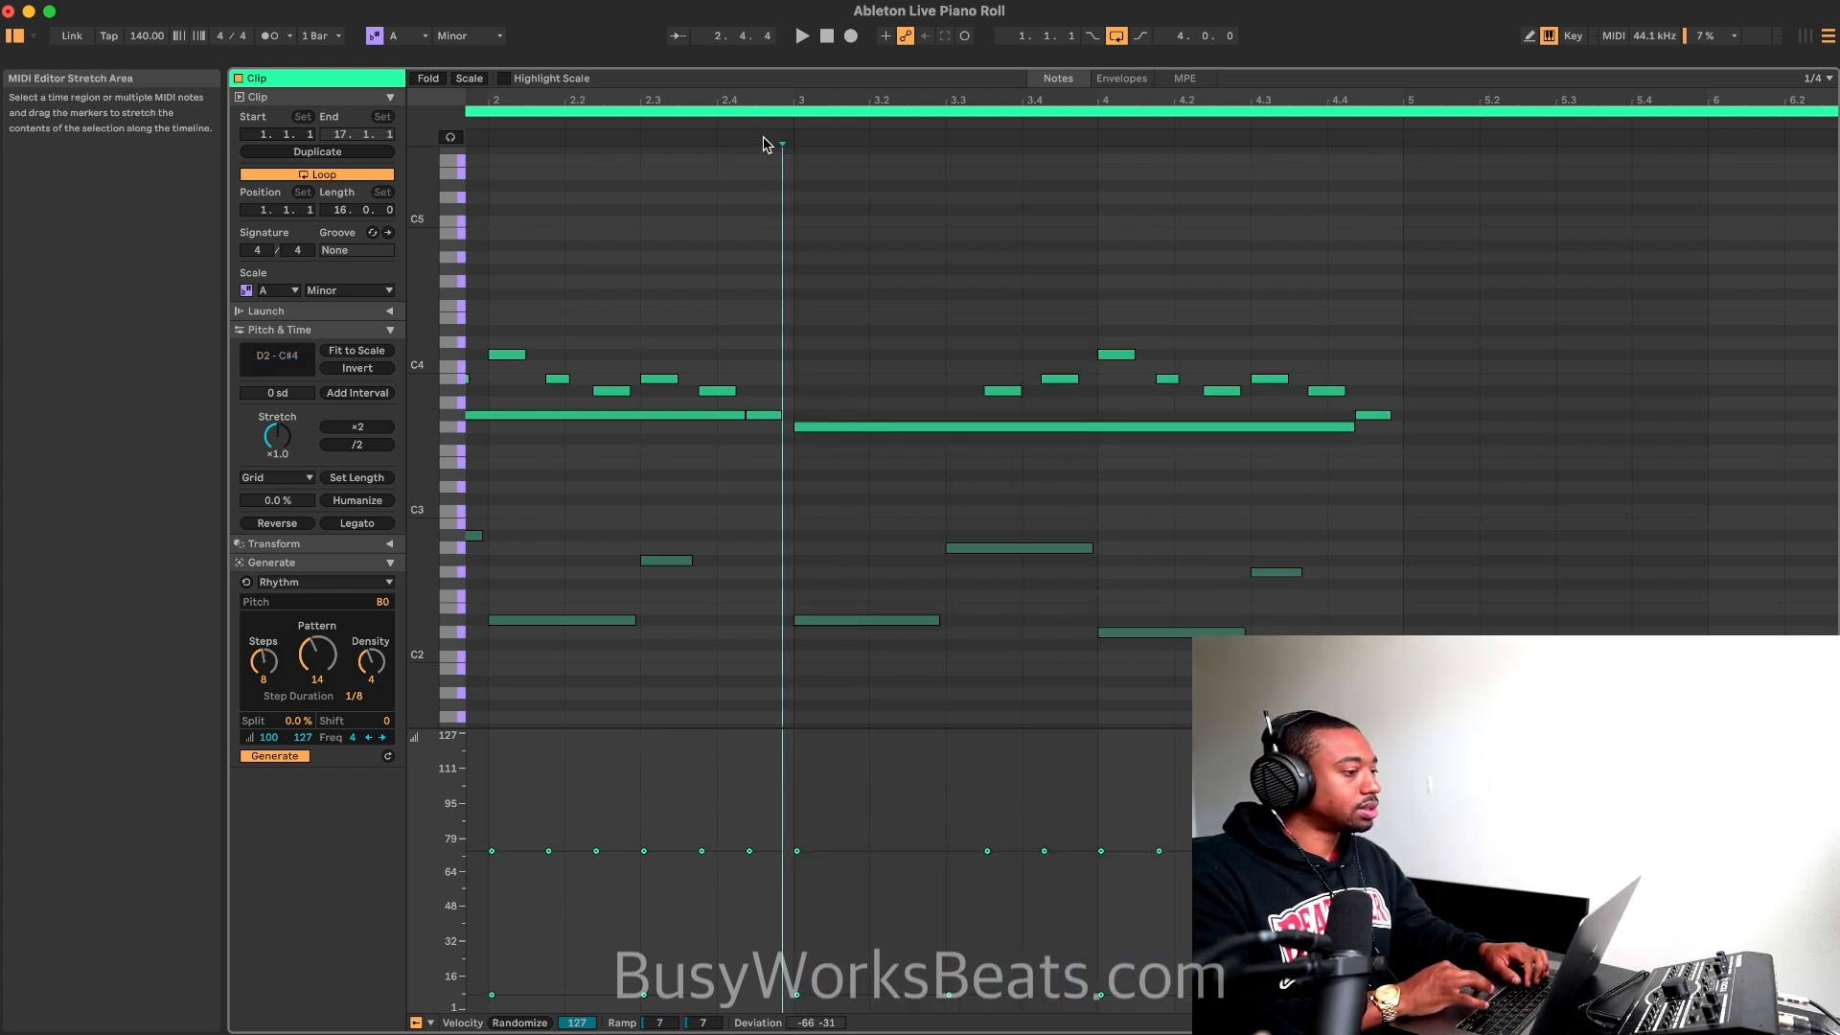
{"action": "key", "text": "minus"}
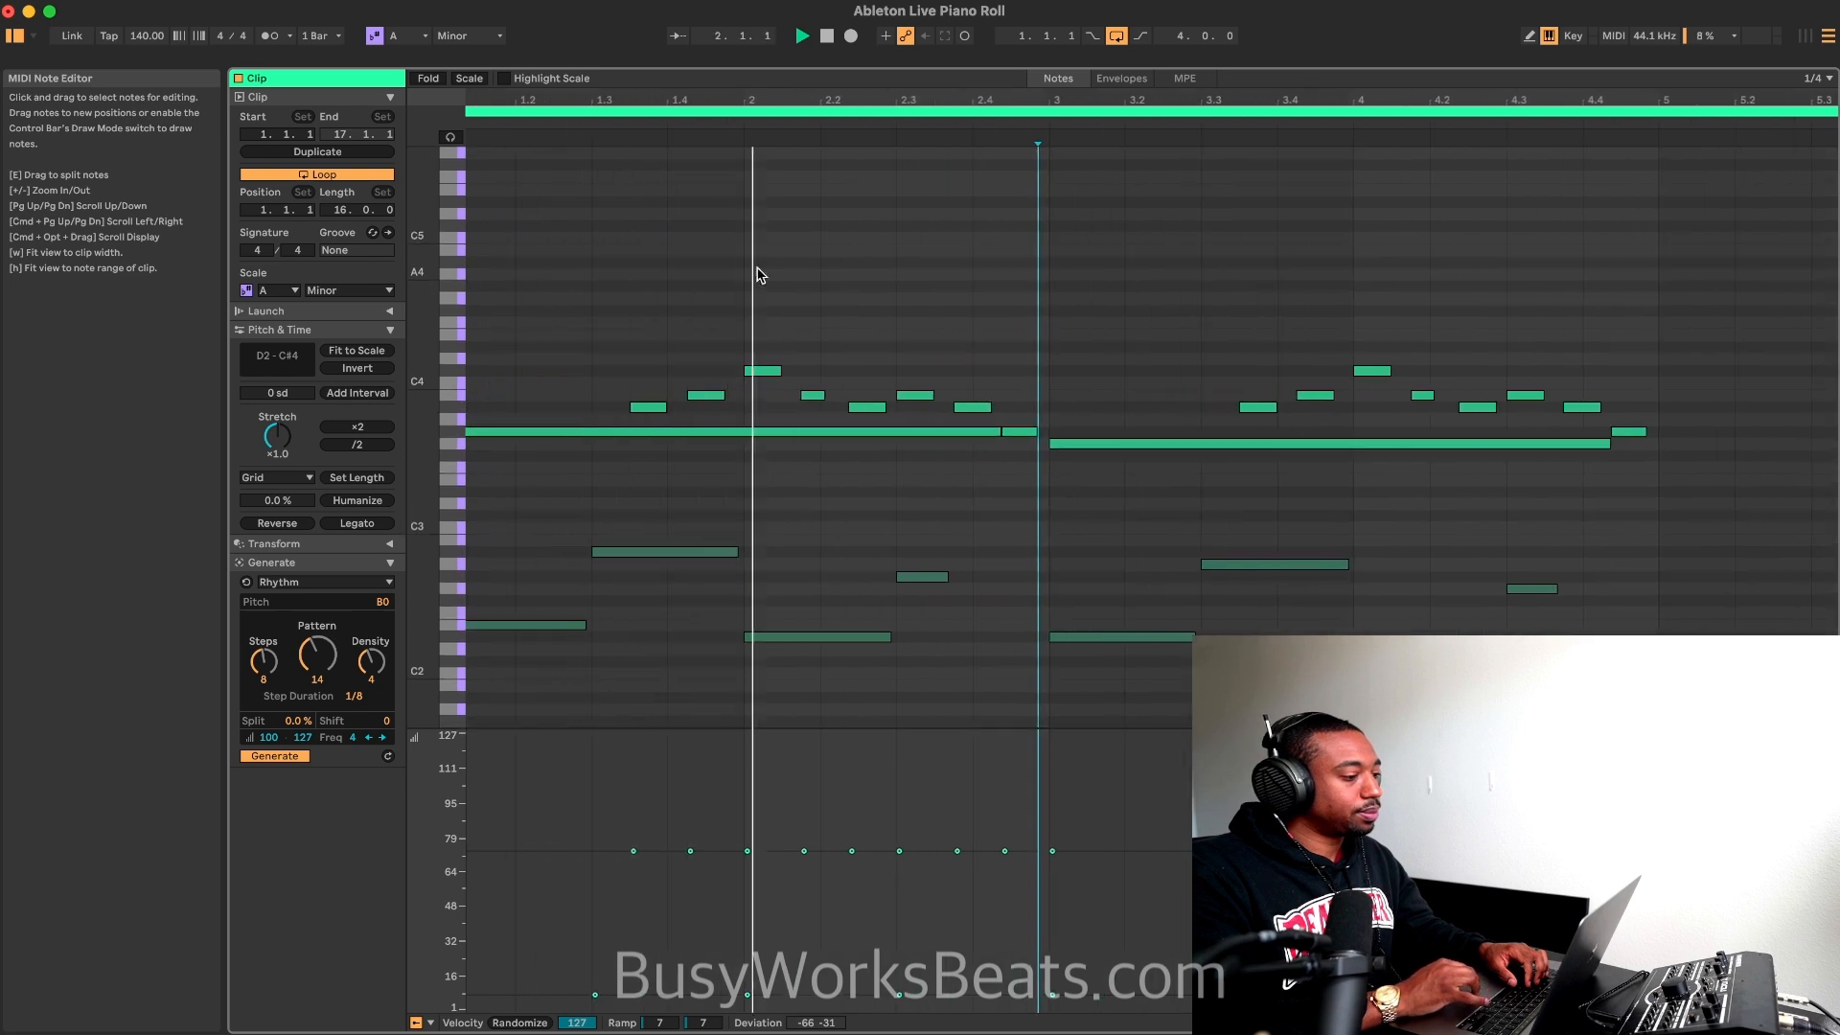
{"action": "key", "text": "minus"}
{"action": "key", "text": "plus"}
{"action": "key", "text": "plus"}
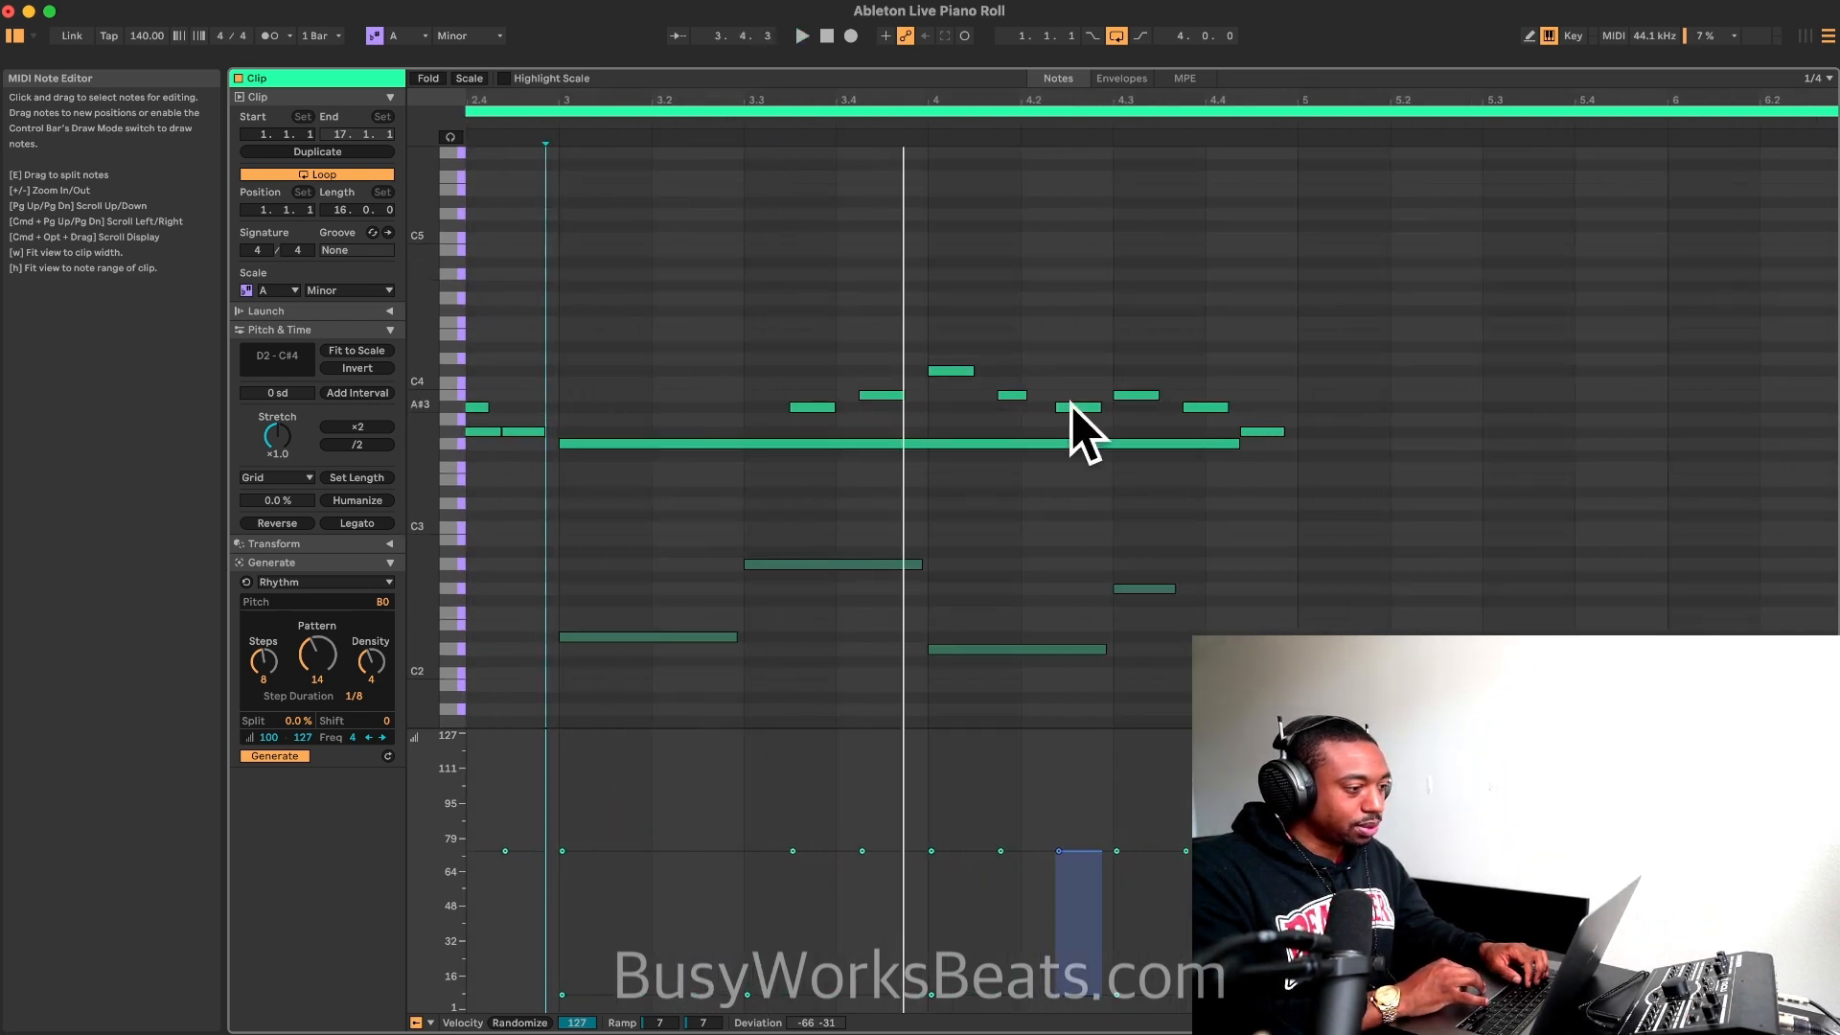
{"action": "key", "text": "space"}
Step: Lower the short melody notes in bars 3 and 4, including the last one, by one semitone and play the loop
{"action": "left_click", "coordinate": [1267, 430]}
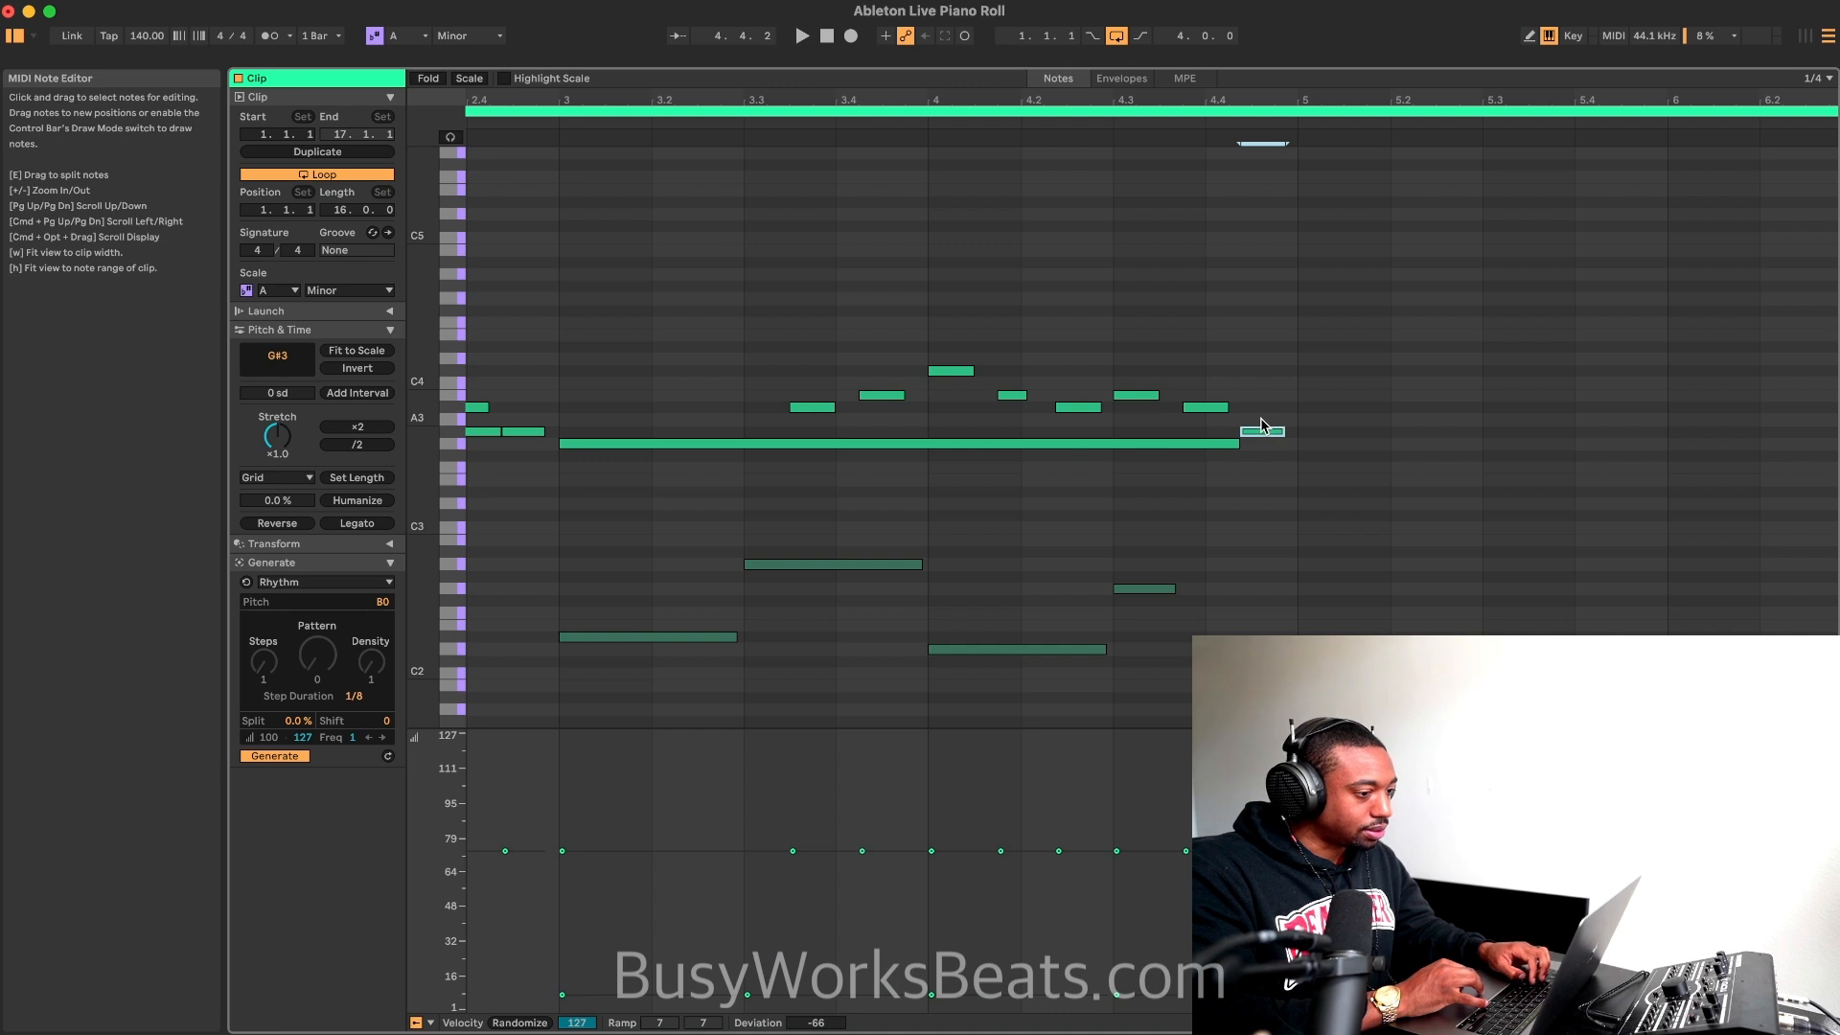
{"action": "left_click_drag", "start_coordinate": [1002, 425], "coordinate": [788, 332]}
{"action": "key", "text": "Down"}
{"action": "key", "text": "space"}
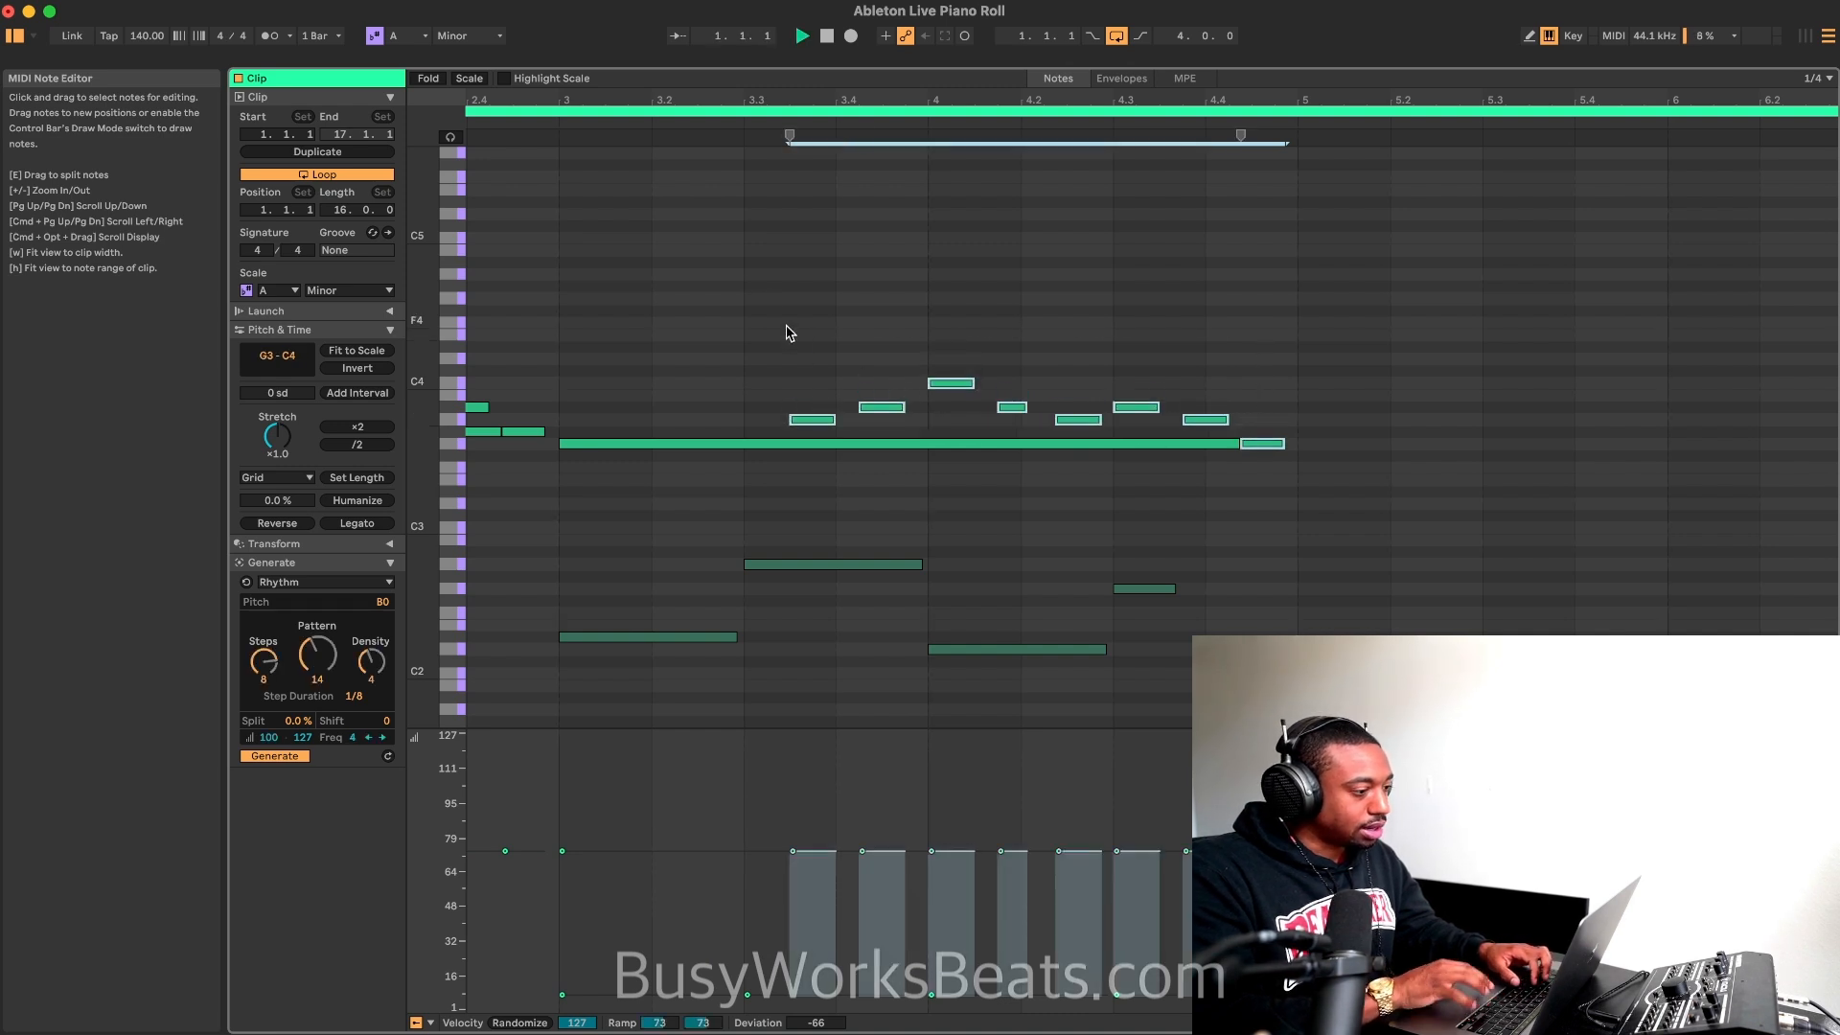
{"action": "scroll", "coordinate": [644, 195], "scroll_direction": "left", "scroll_amount": 3}
{"action": "scroll", "coordinate": [648, 195], "scroll_direction": "up", "scroll_amount": 1}
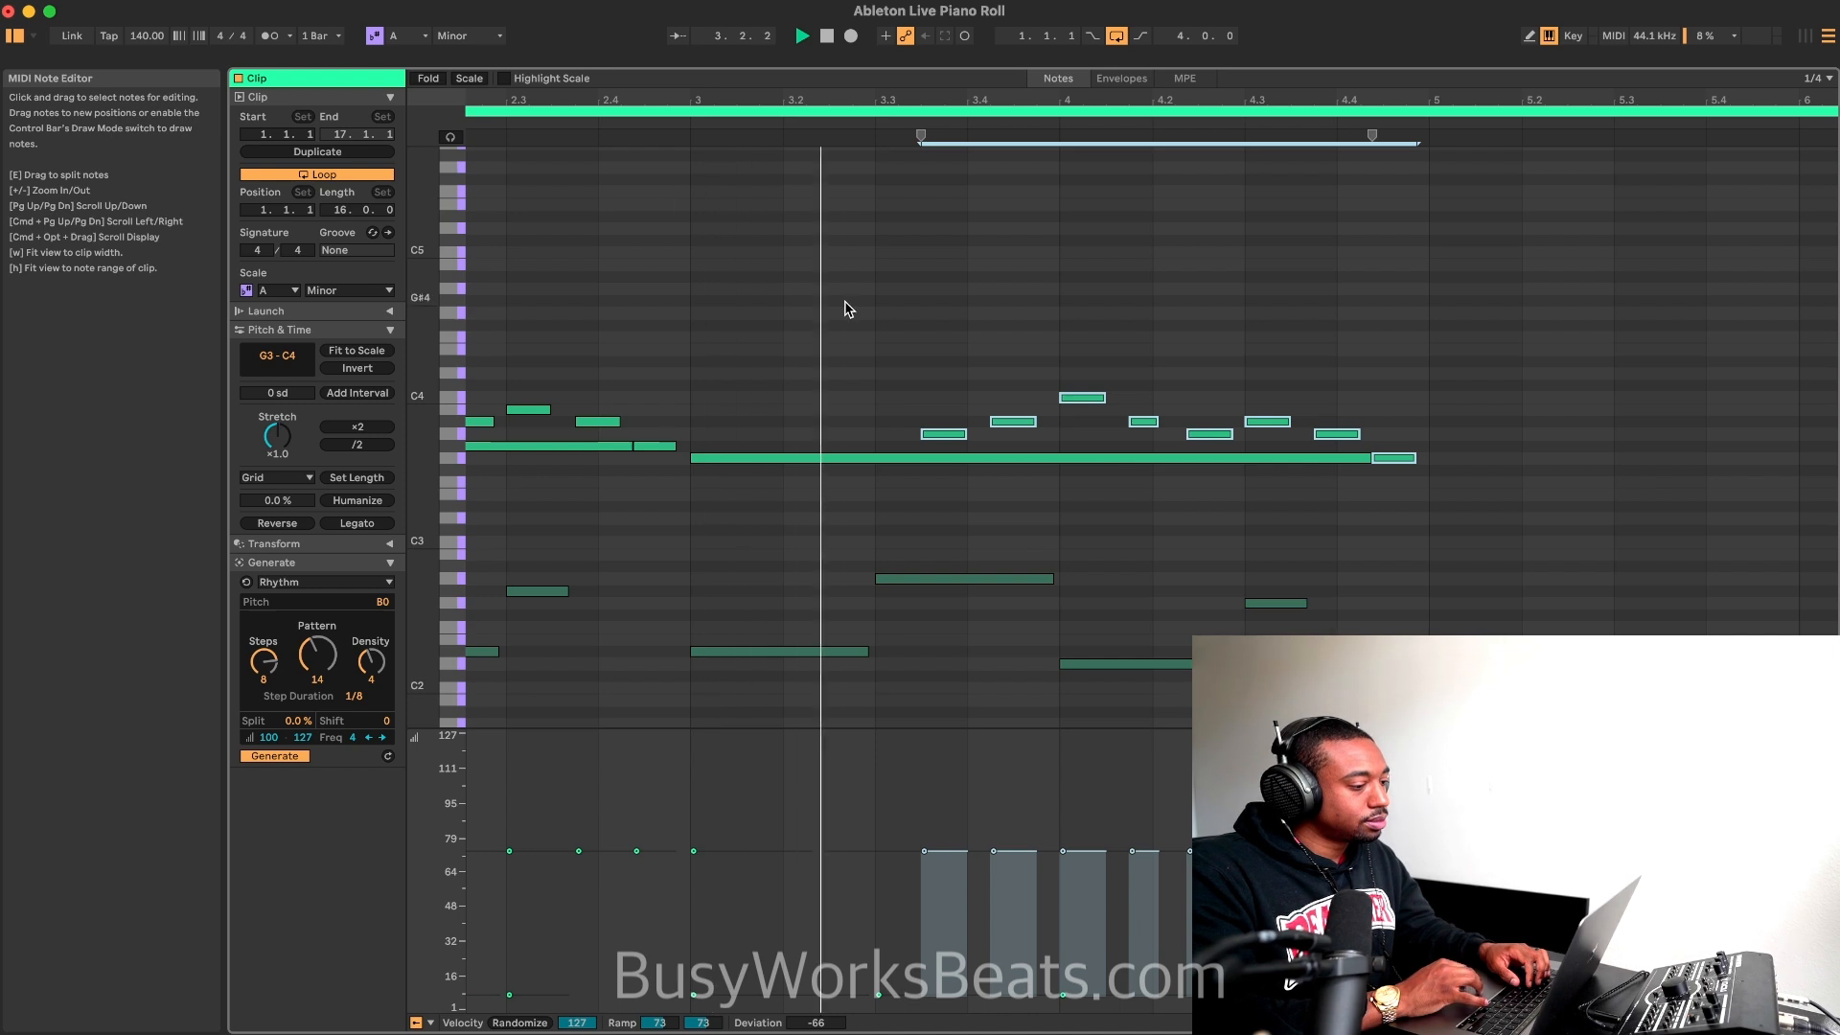
{"action": "key", "text": "space"}
Step: Turn on note previewing, raise the bass notes at 3.3 and 4.3 to G#2, and play the loop
{"action": "left_click", "coordinate": [945, 580]}
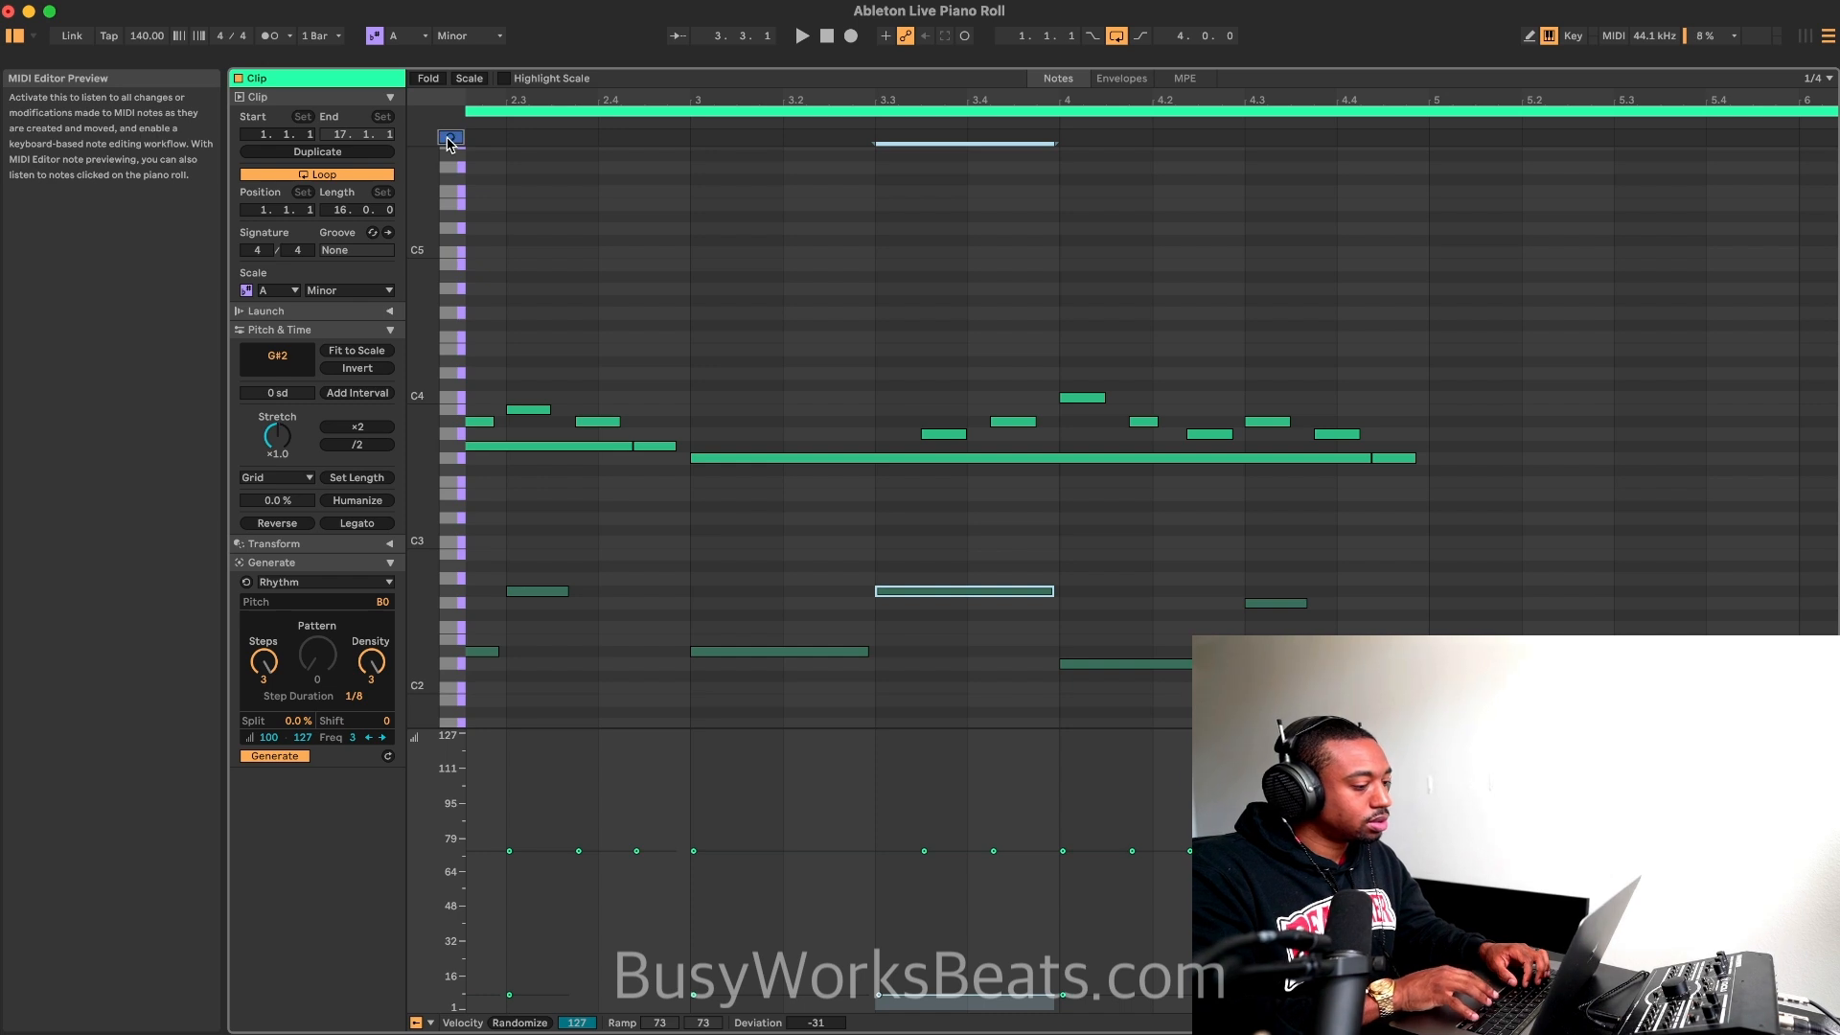
{"action": "left_click", "coordinate": [945, 580]}
{"action": "left_click", "coordinate": [945, 588]}
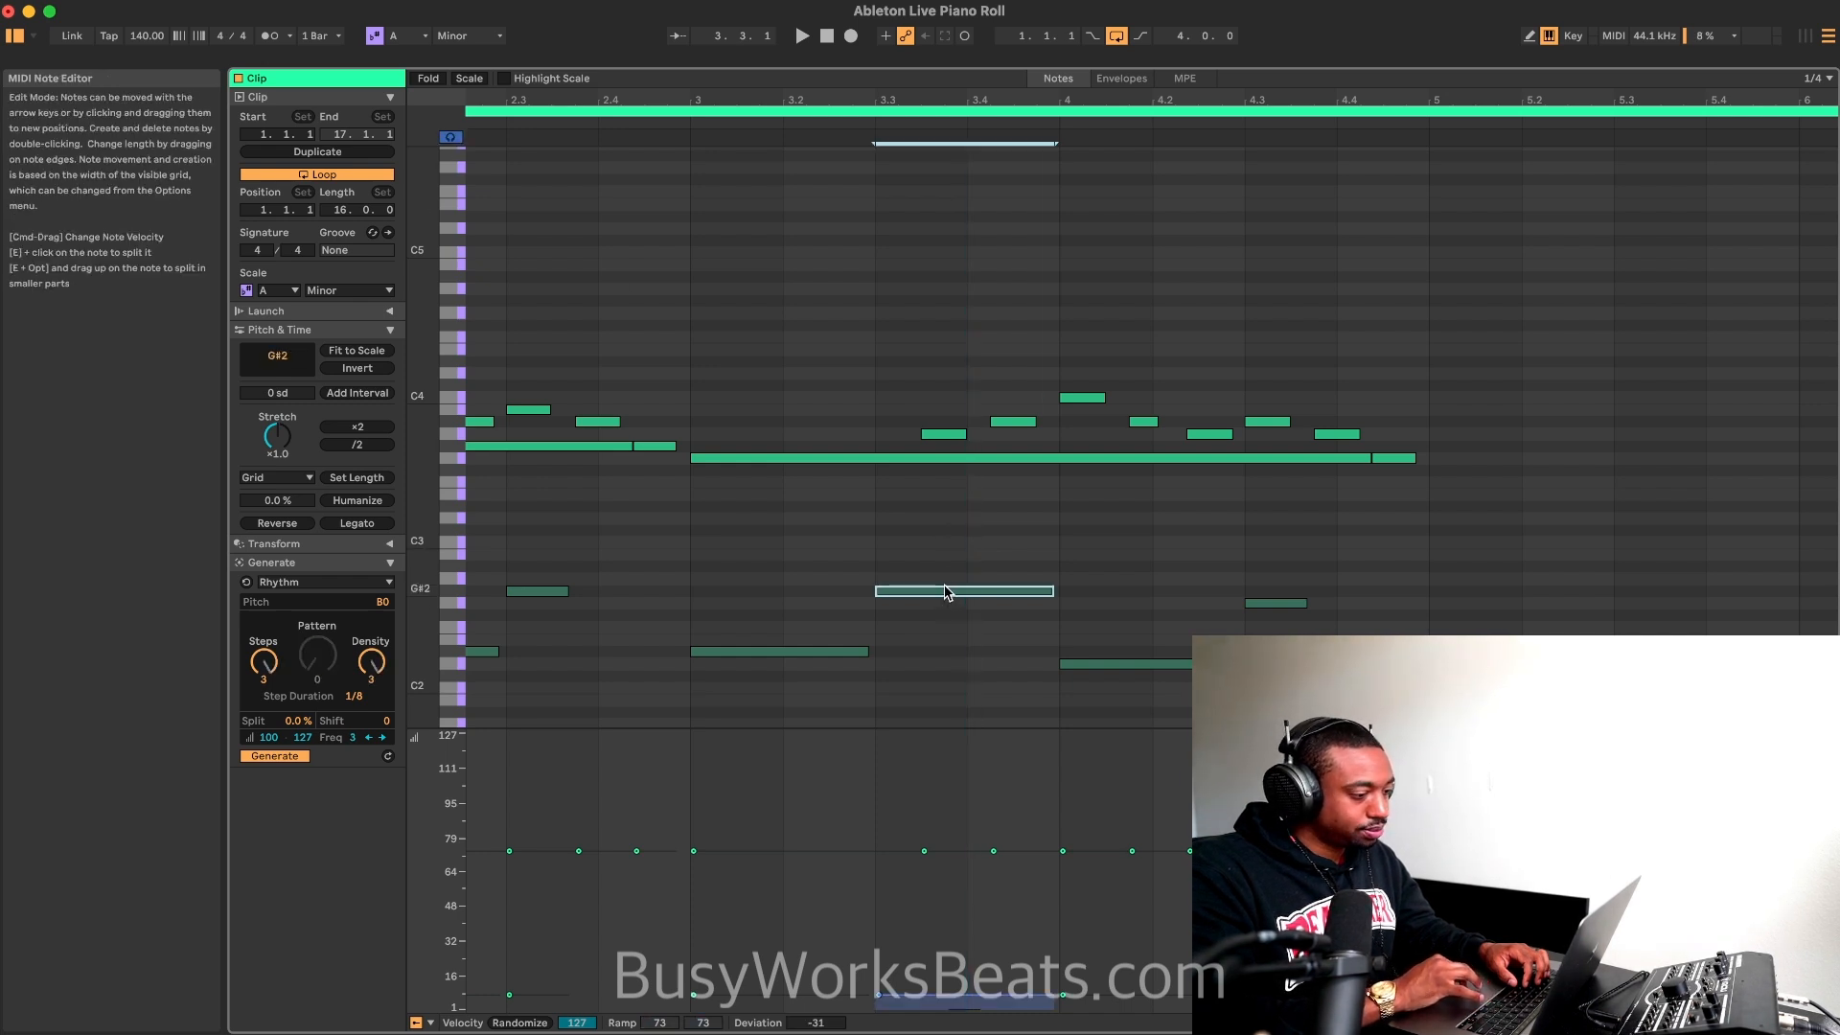
{"action": "key", "text": "Up"}
{"action": "key", "text": "Down"}
{"action": "left_click", "coordinate": [1265, 603]}
{"action": "key", "text": "Up"}
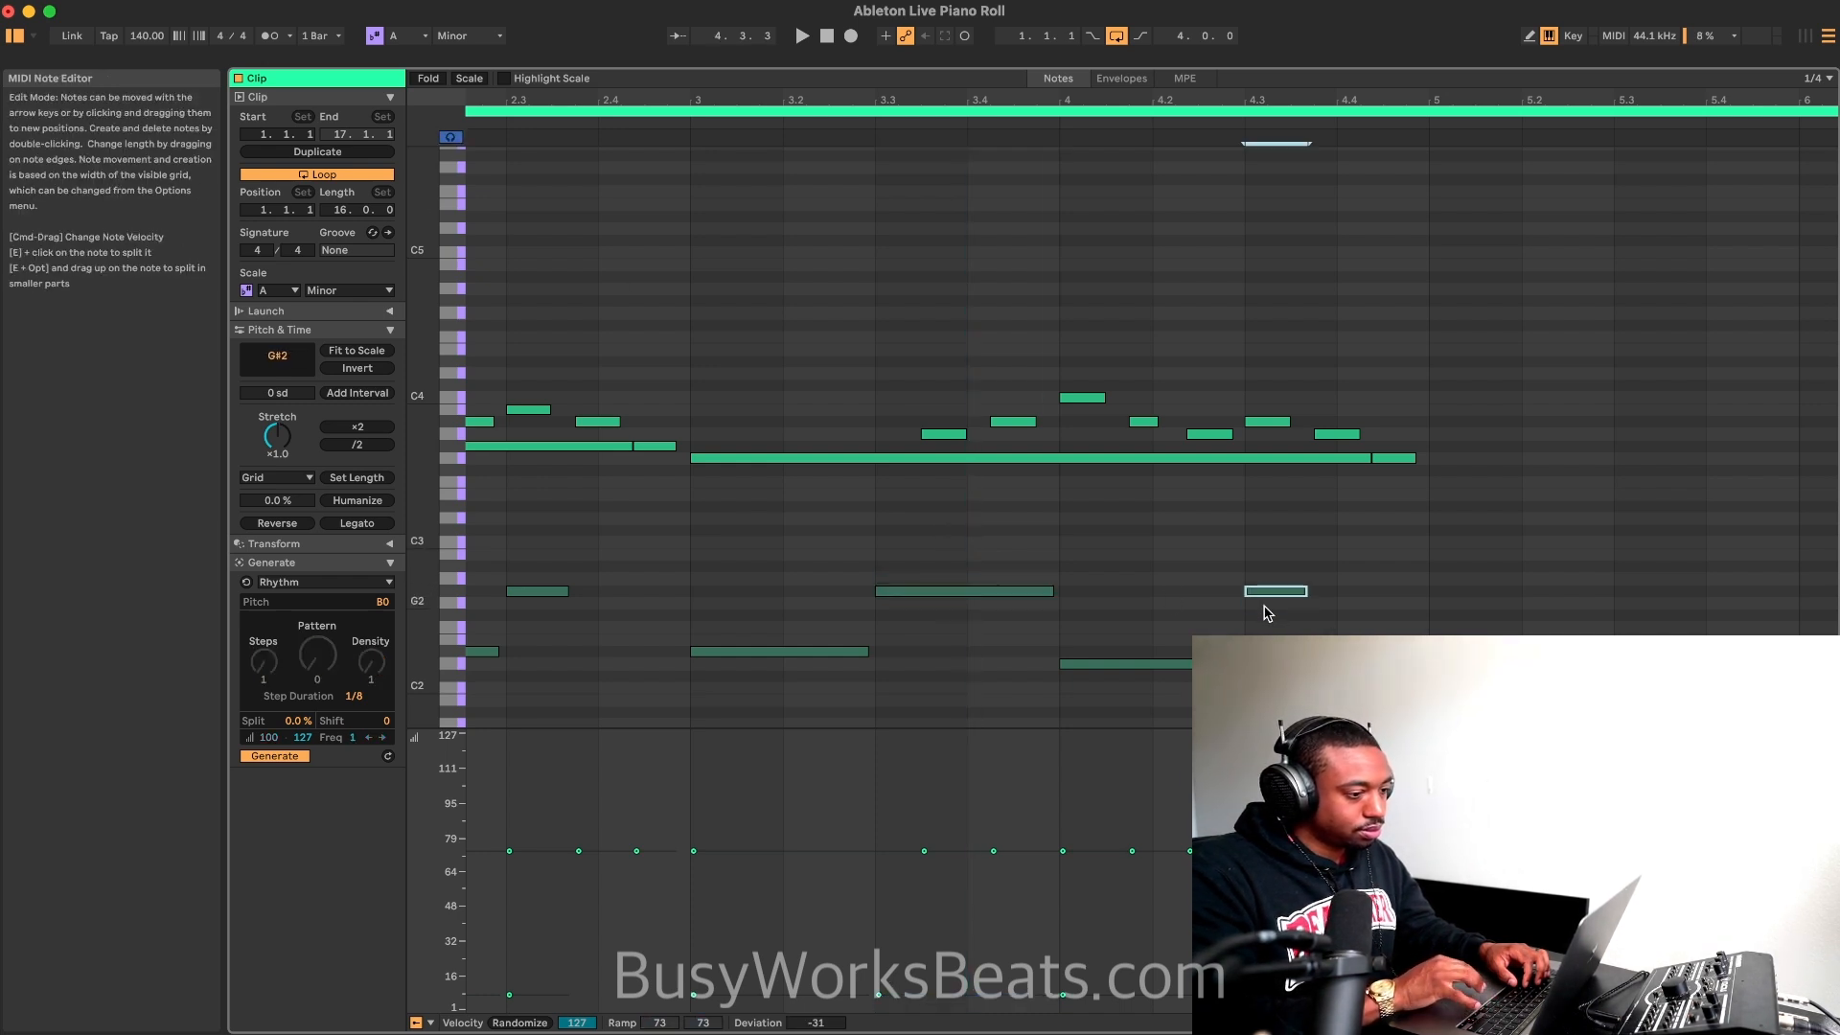
{"action": "key", "text": "space"}
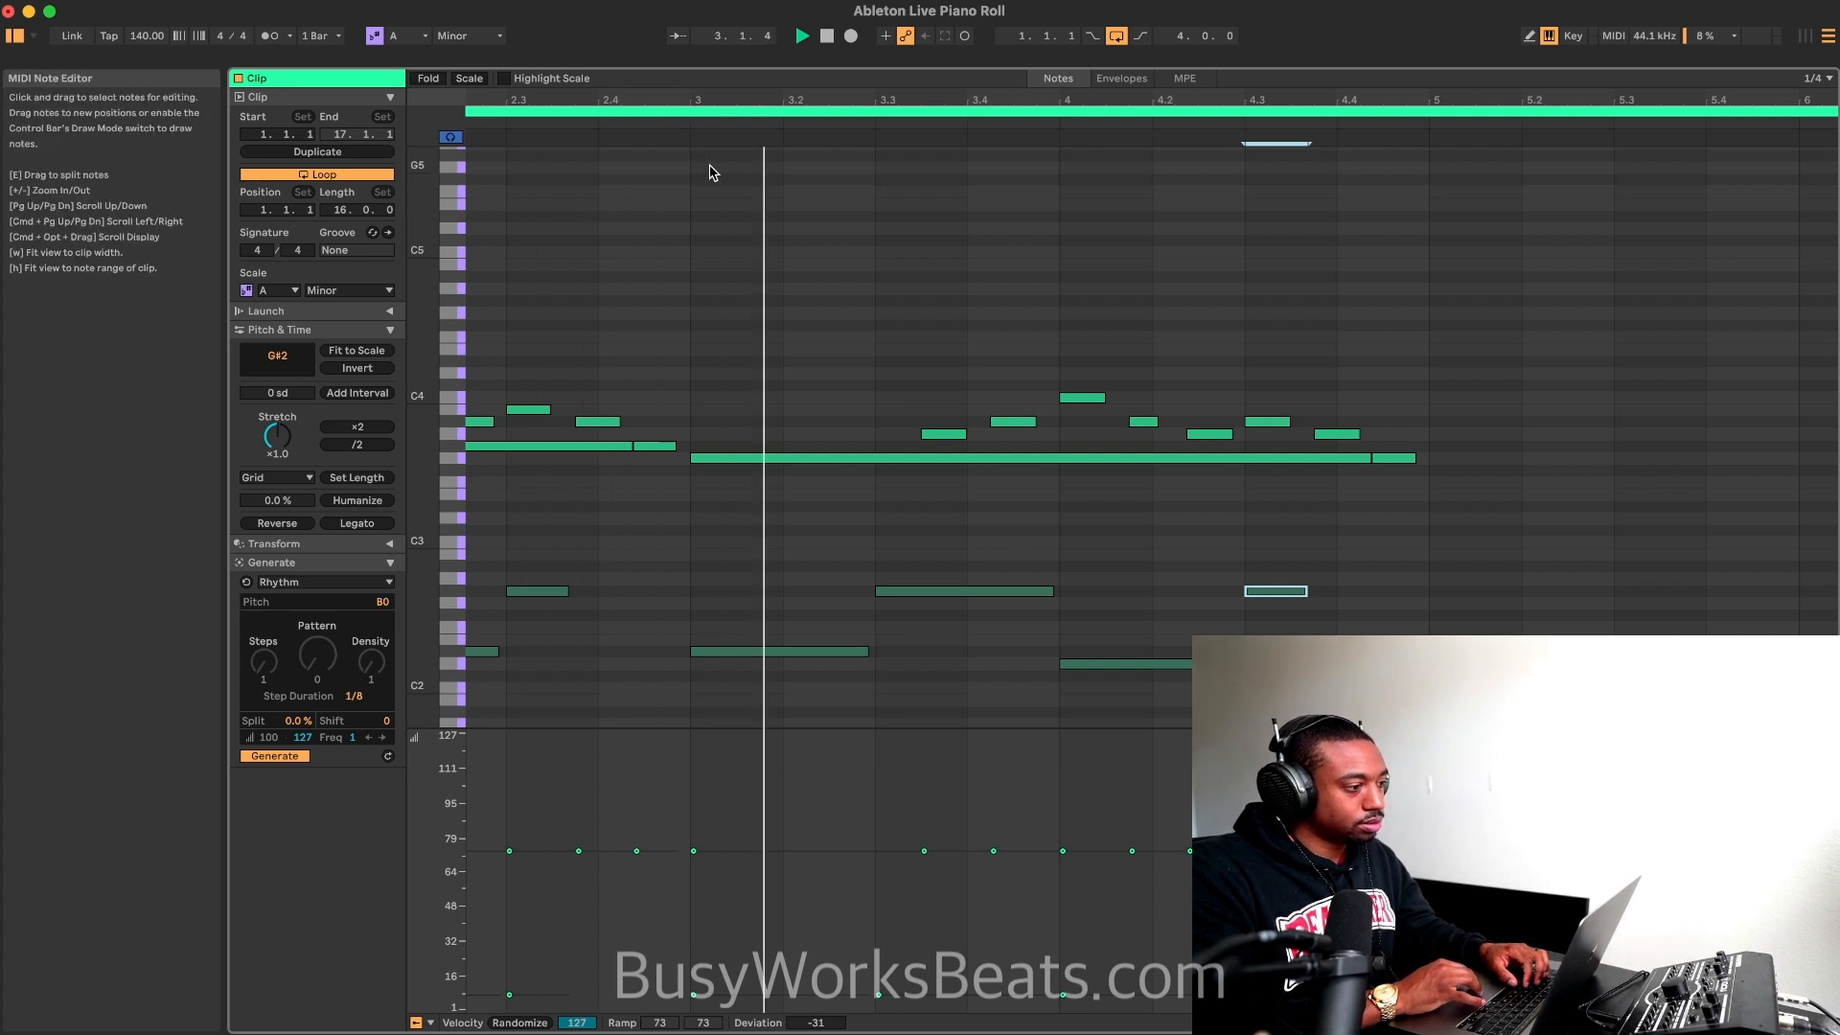
{"action": "scroll", "coordinate": [933, 349], "scroll_direction": "up", "scroll_amount": 1}
{"action": "key", "text": "space"}
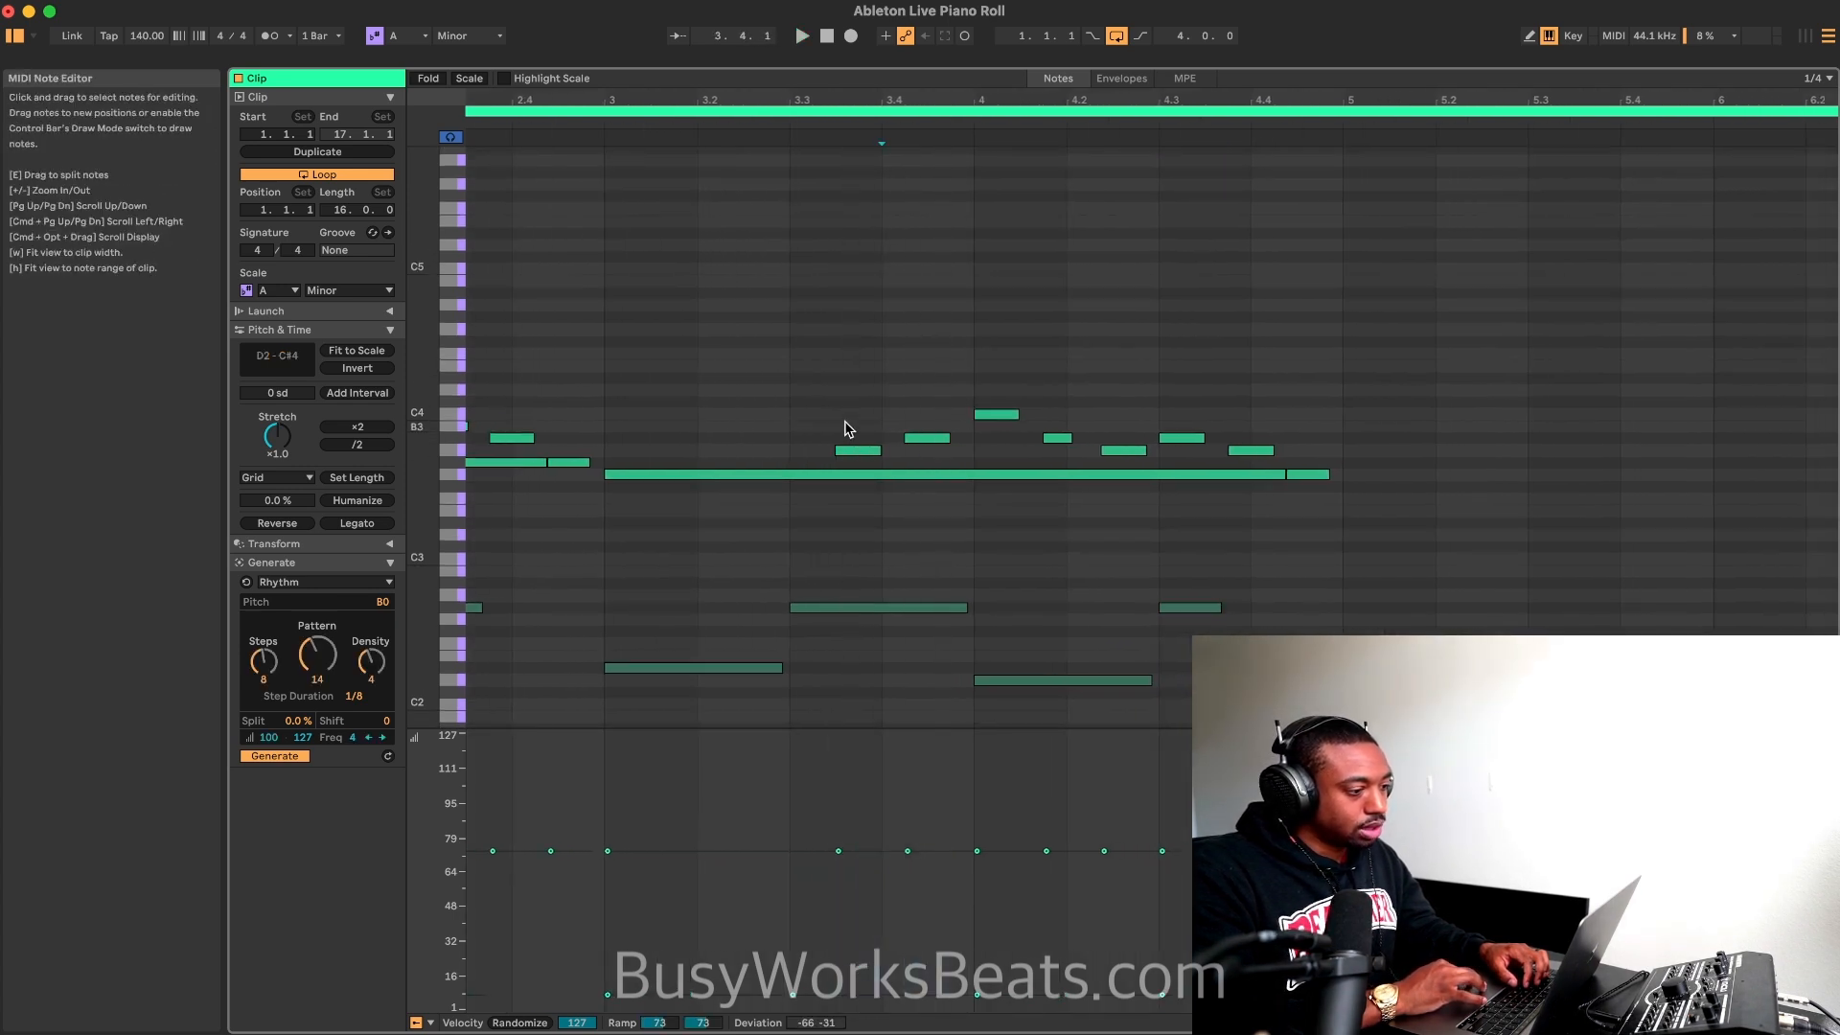
Step: Raise the short melody notes in bars 3 and 4, except the C4 peak and the last note, one semitone; play from bar 3
{"action": "left_click_drag", "start_coordinate": [845, 422], "coordinate": [1262, 466]}
{"action": "key", "text": "Up"}
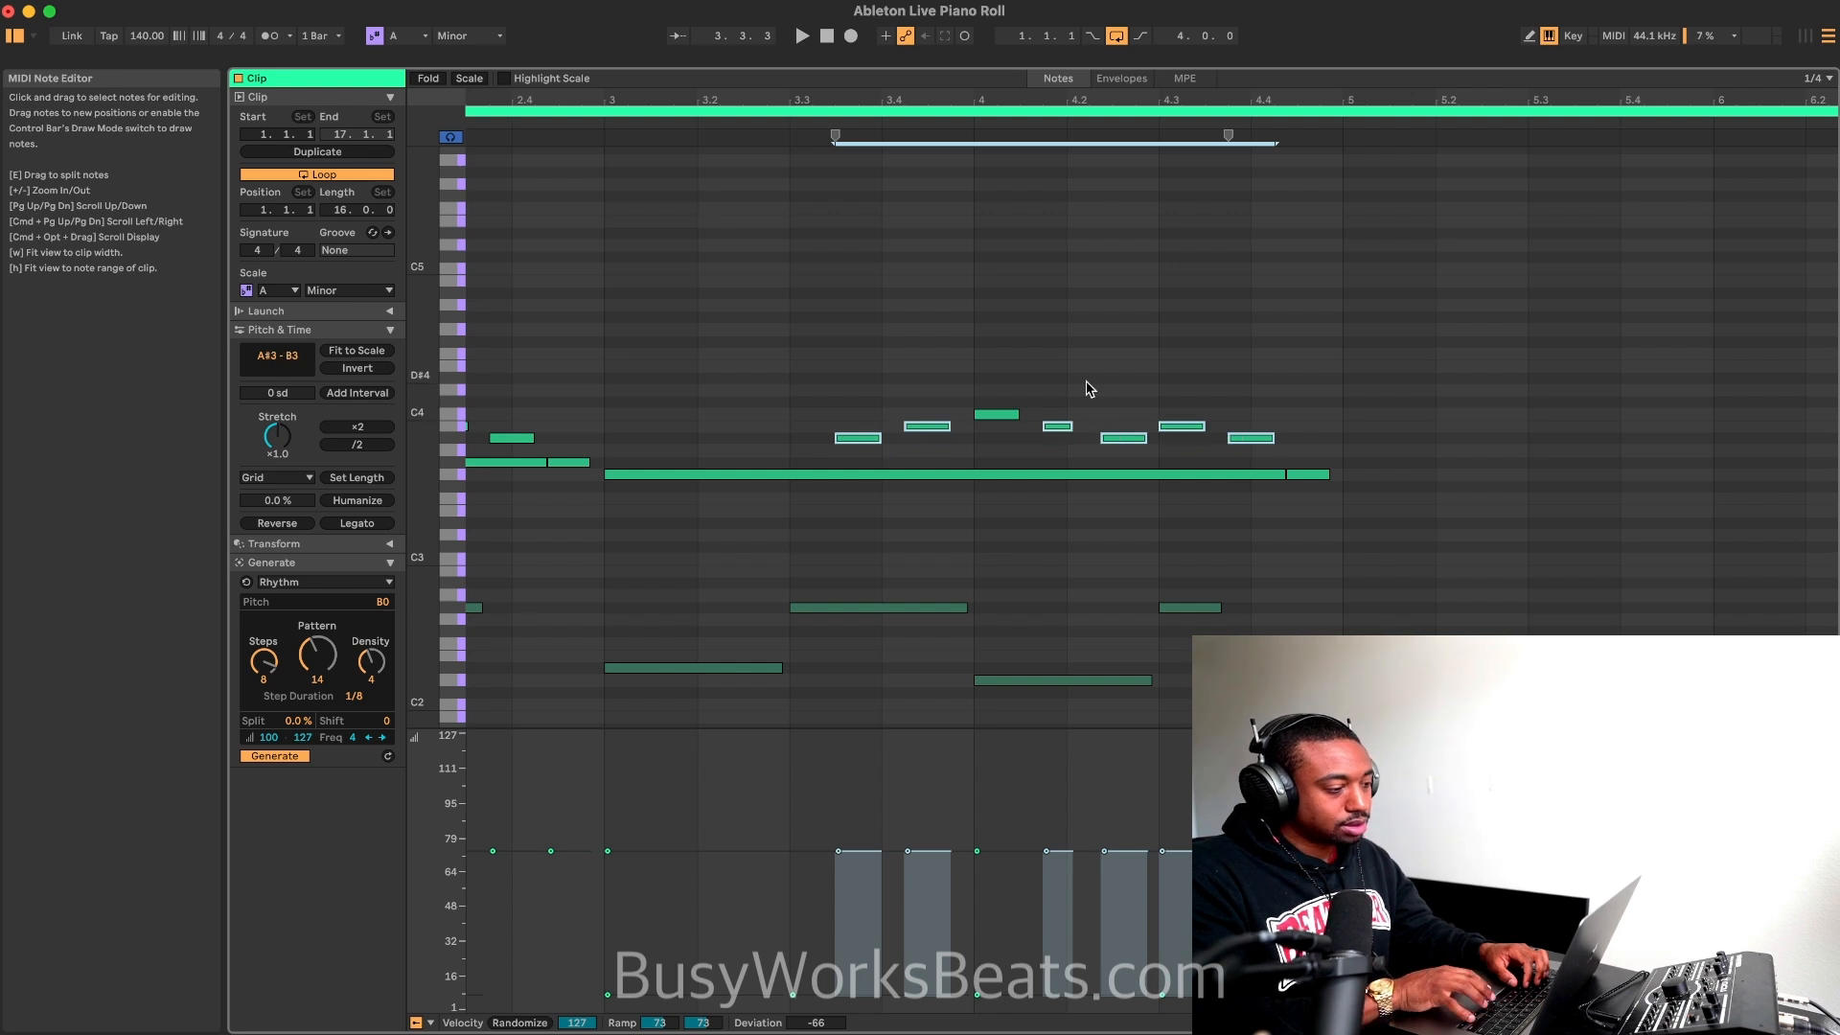
{"action": "left_click", "coordinate": [603, 119]}
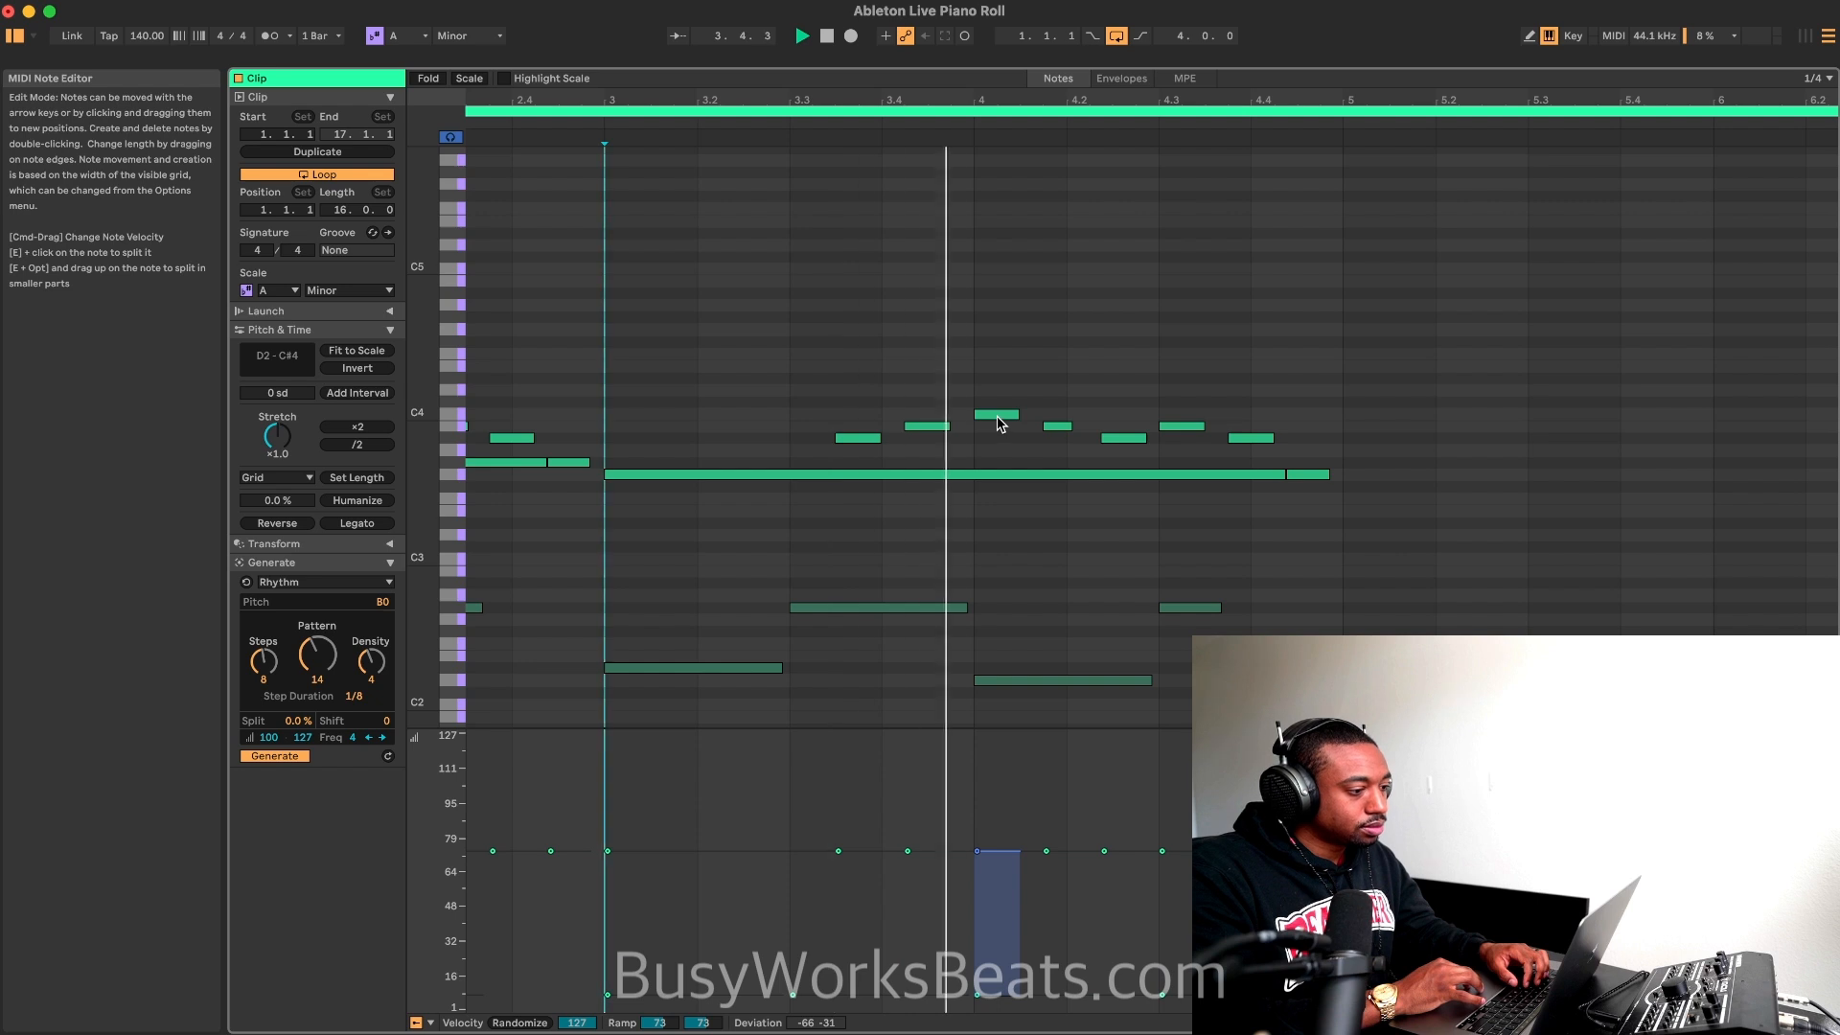
{"action": "key", "text": "space"}
Step: Raise the highest melody note at bar 4 to C#4 and play from bar 3
{"action": "left_click", "coordinate": [1002, 417]}
{"action": "key", "text": "Up"}
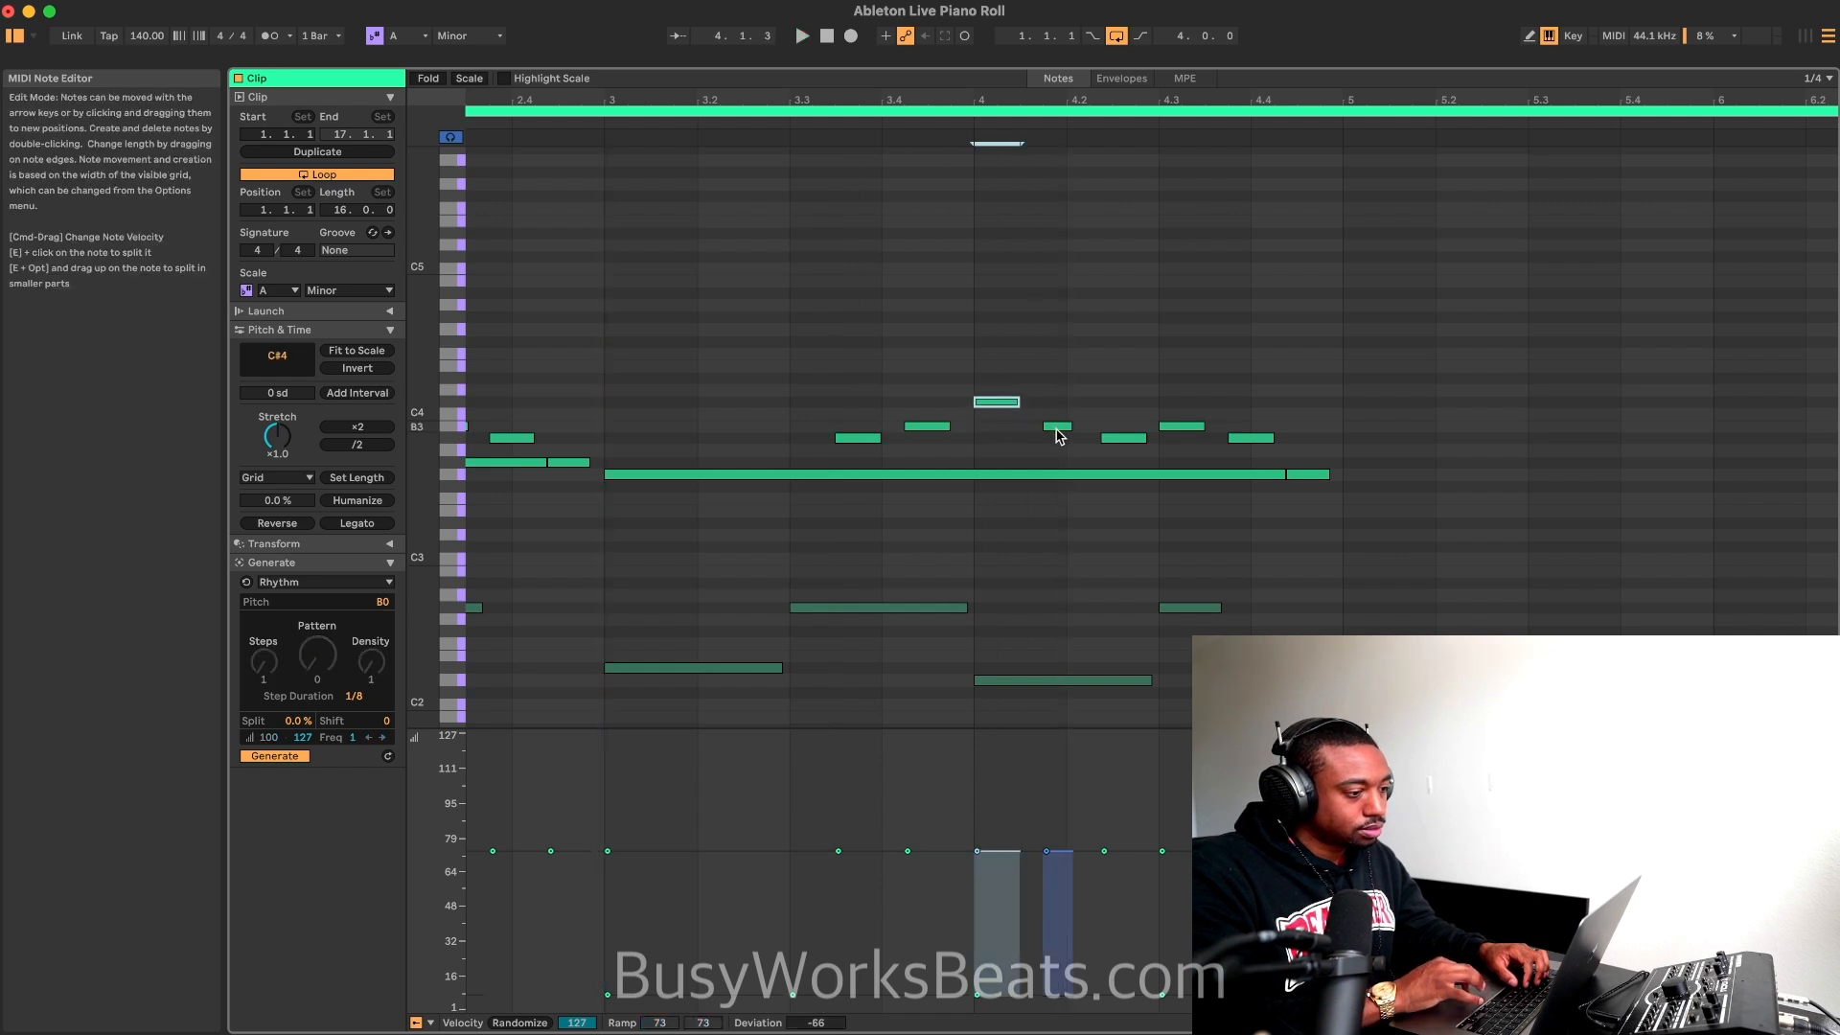
{"action": "left_click", "coordinate": [603, 113]}
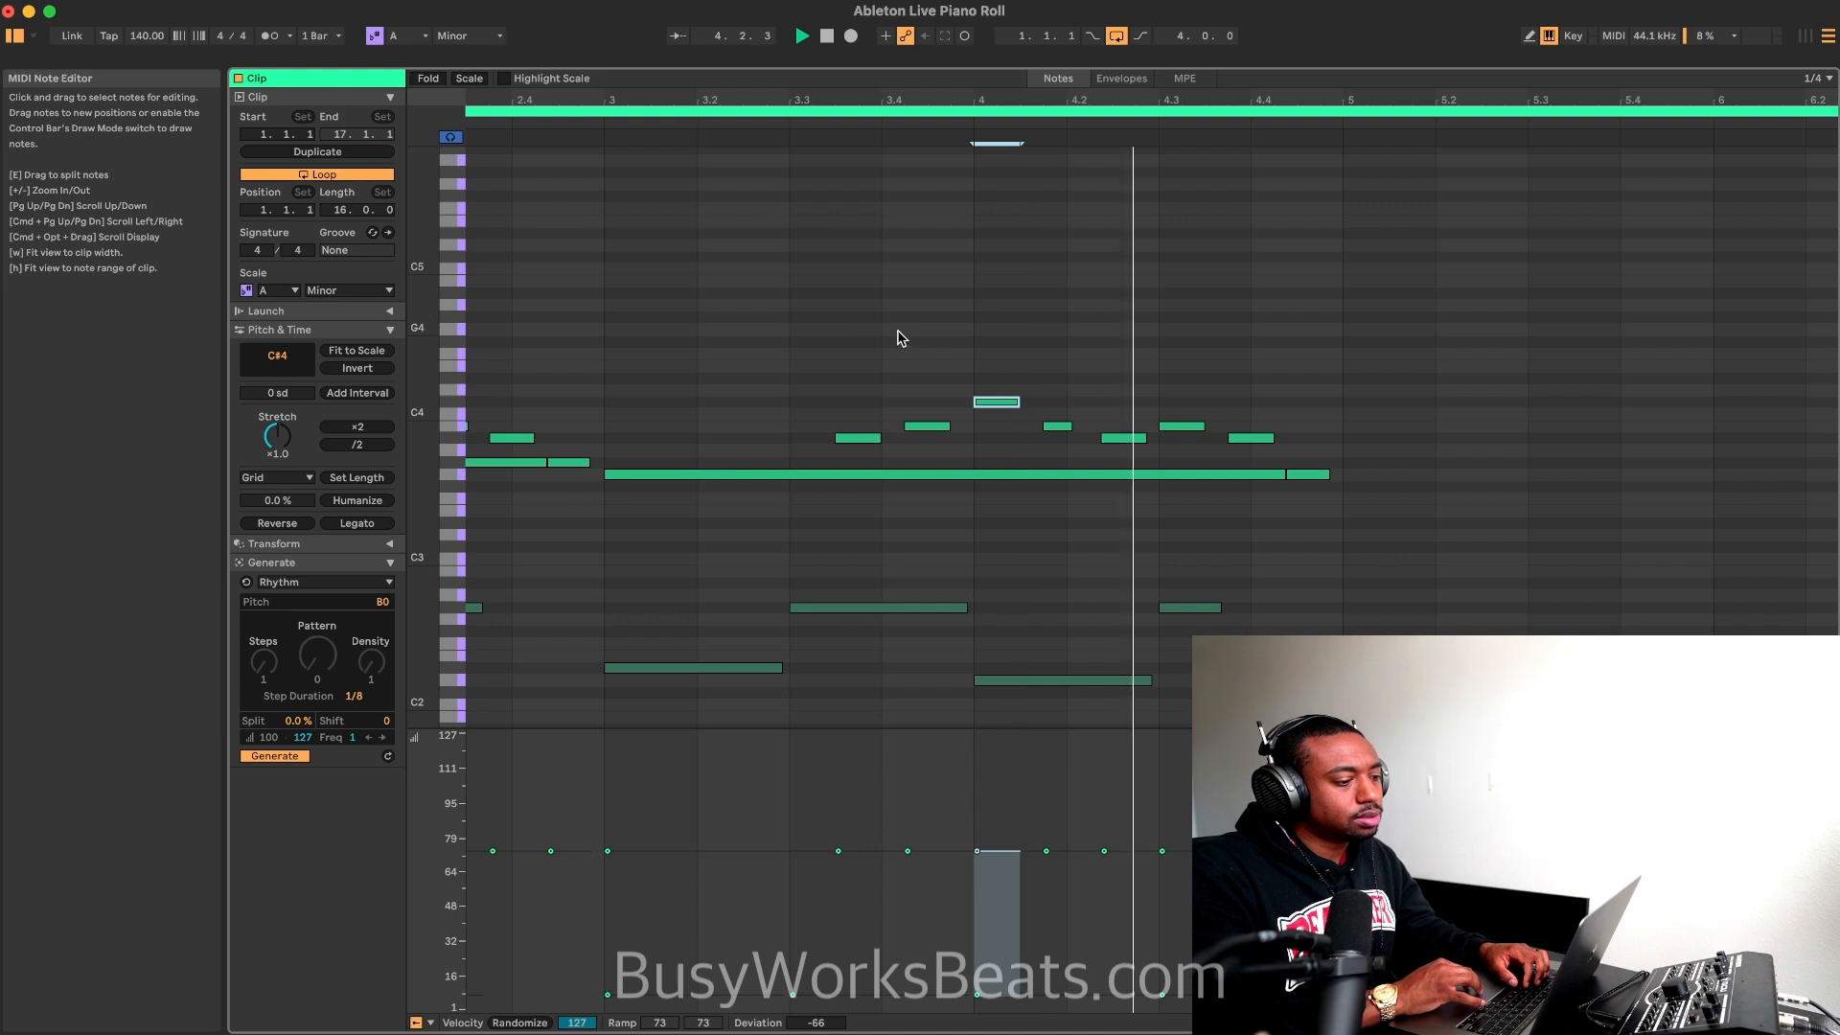
{"action": "key", "text": "space"}
Step: Raise the bass note at the start of bar 4 to D#2 while the loop plays
{"action": "left_click", "coordinate": [954, 609]}
{"action": "key", "text": "space"}
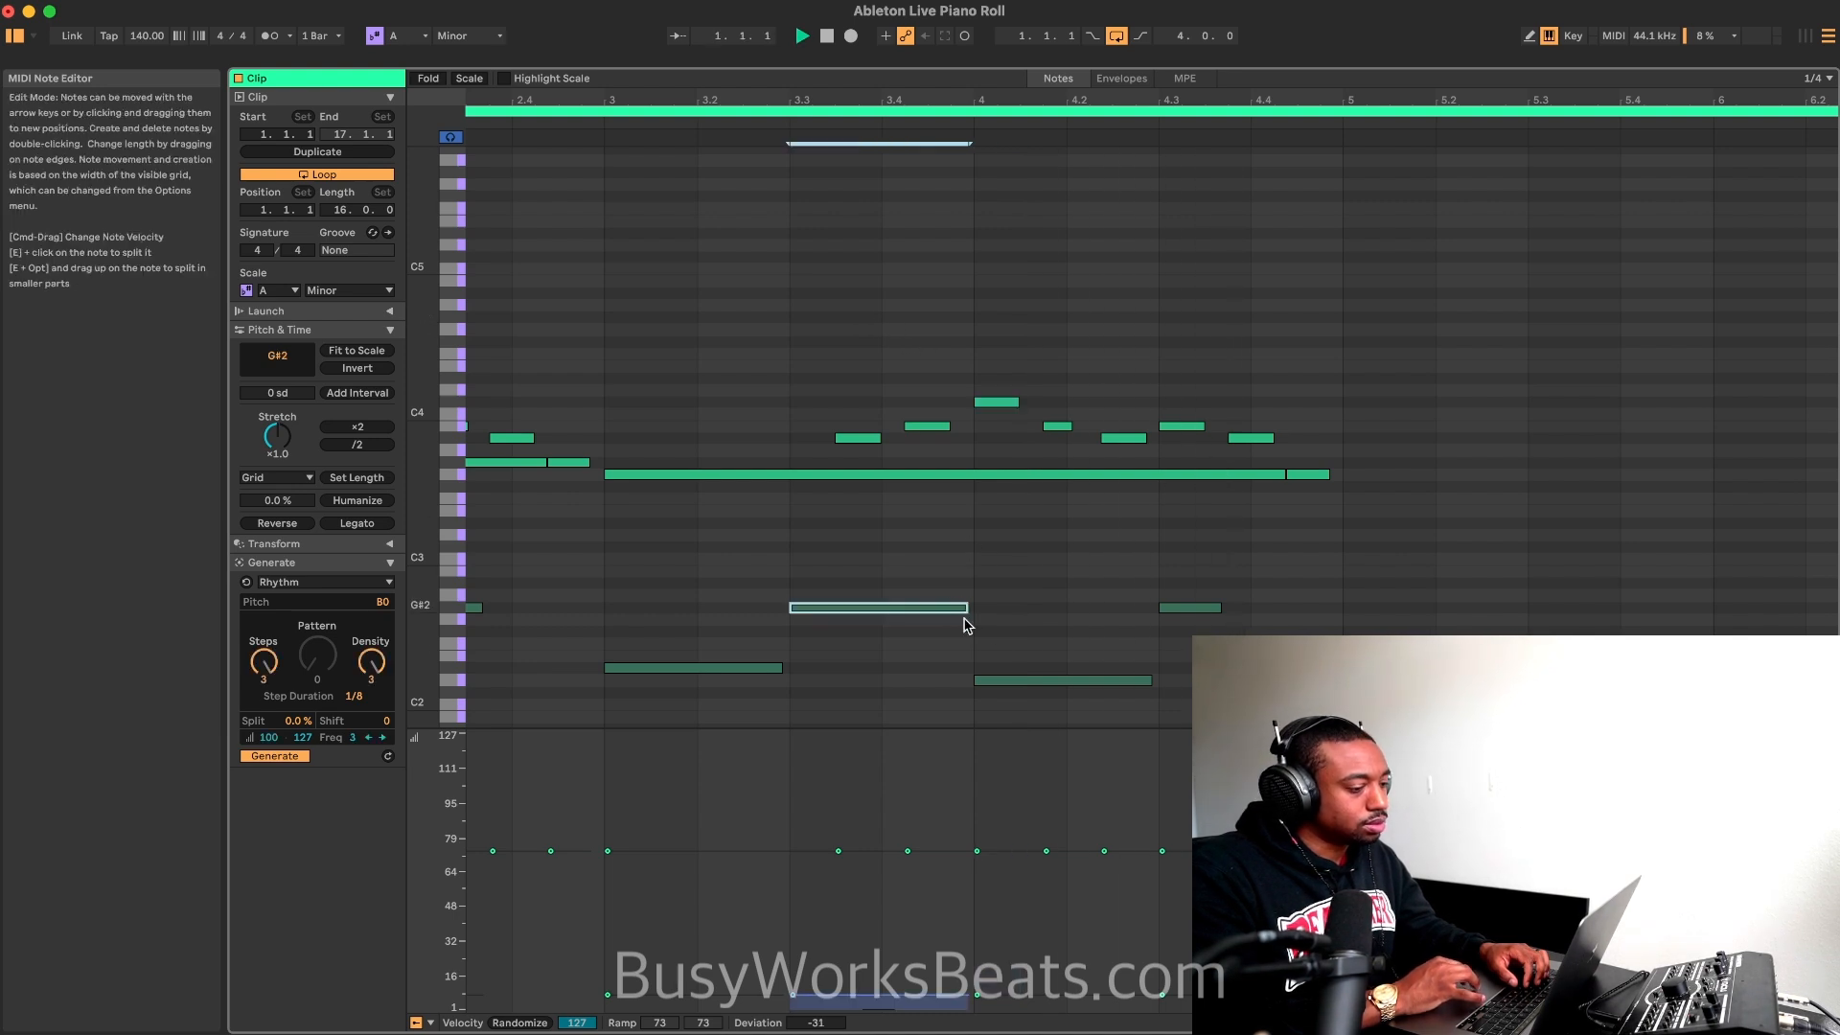
{"action": "left_click", "coordinate": [997, 671]}
{"action": "left_click", "coordinate": [1099, 630]}
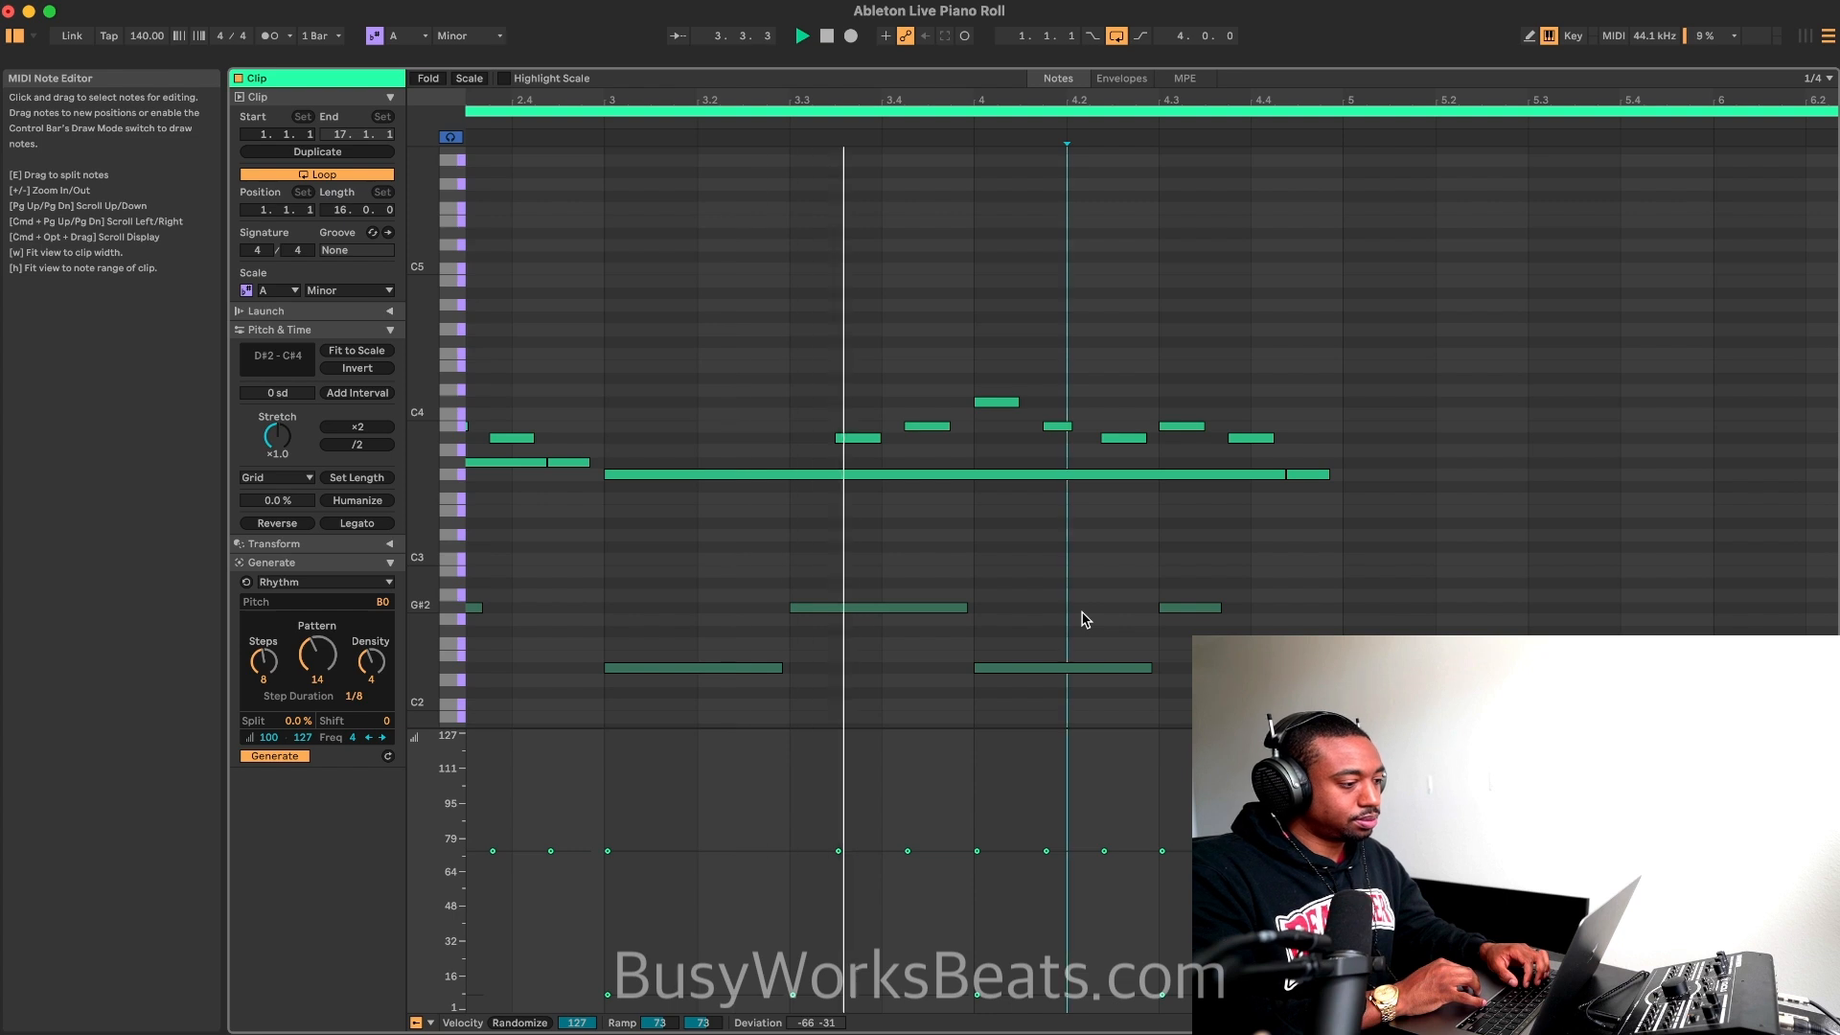
Step: Raise the bass note at 3.3 to A#2 and extend the 4.3 bass note to the start of bar 5
{"action": "left_click_drag", "start_coordinate": [893, 614], "coordinate": [893, 598]}
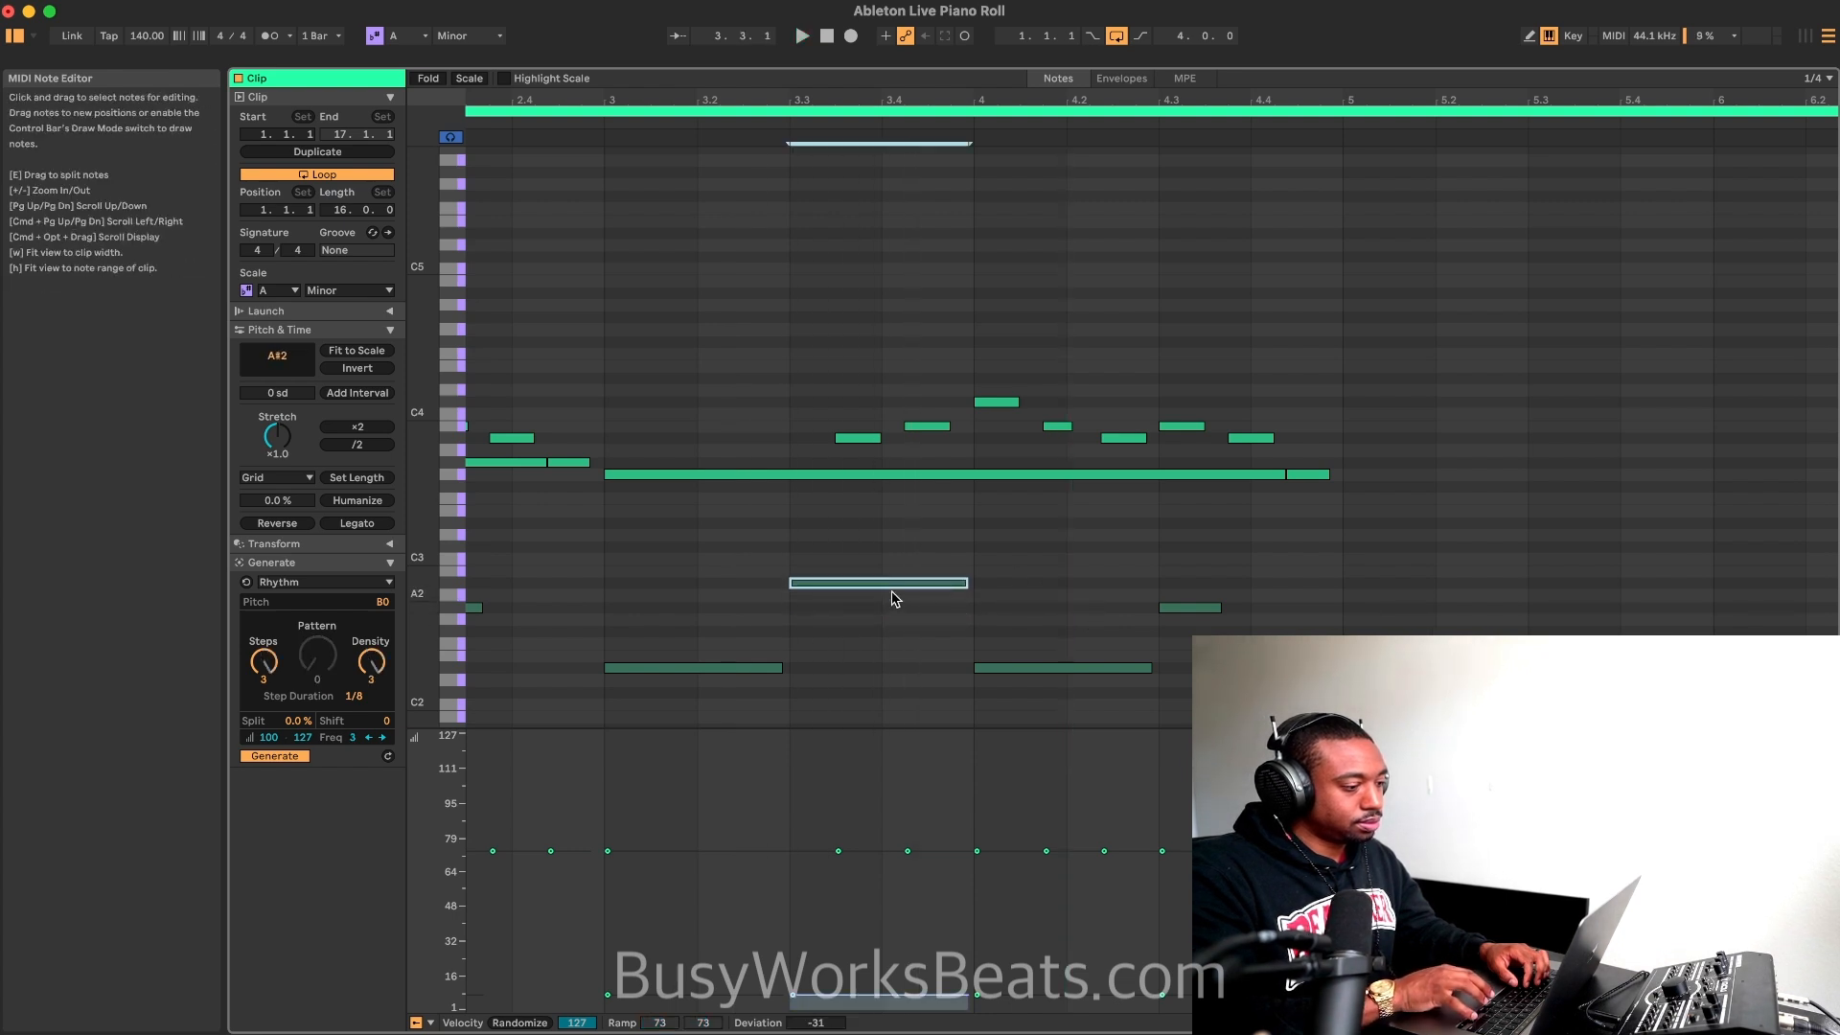
{"action": "left_click", "coordinate": [1077, 667]}
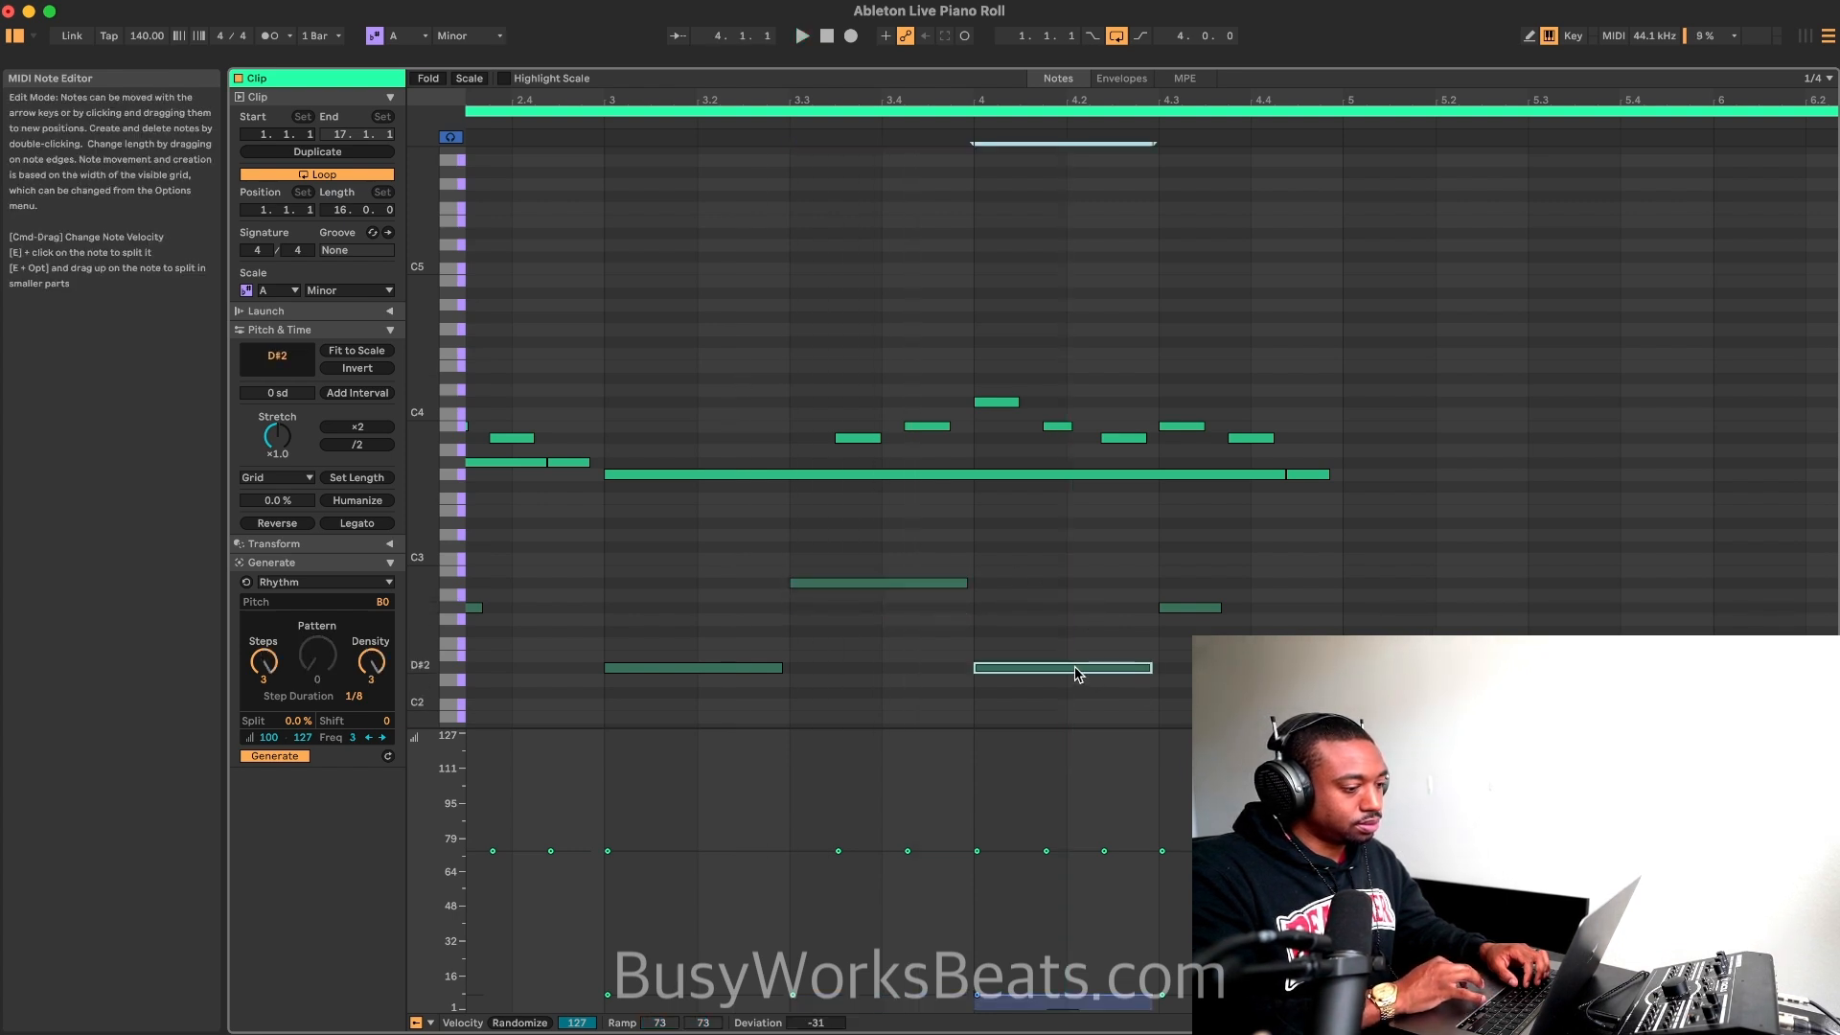
{"action": "left_click", "coordinate": [1185, 607]}
{"action": "key", "text": "space"}
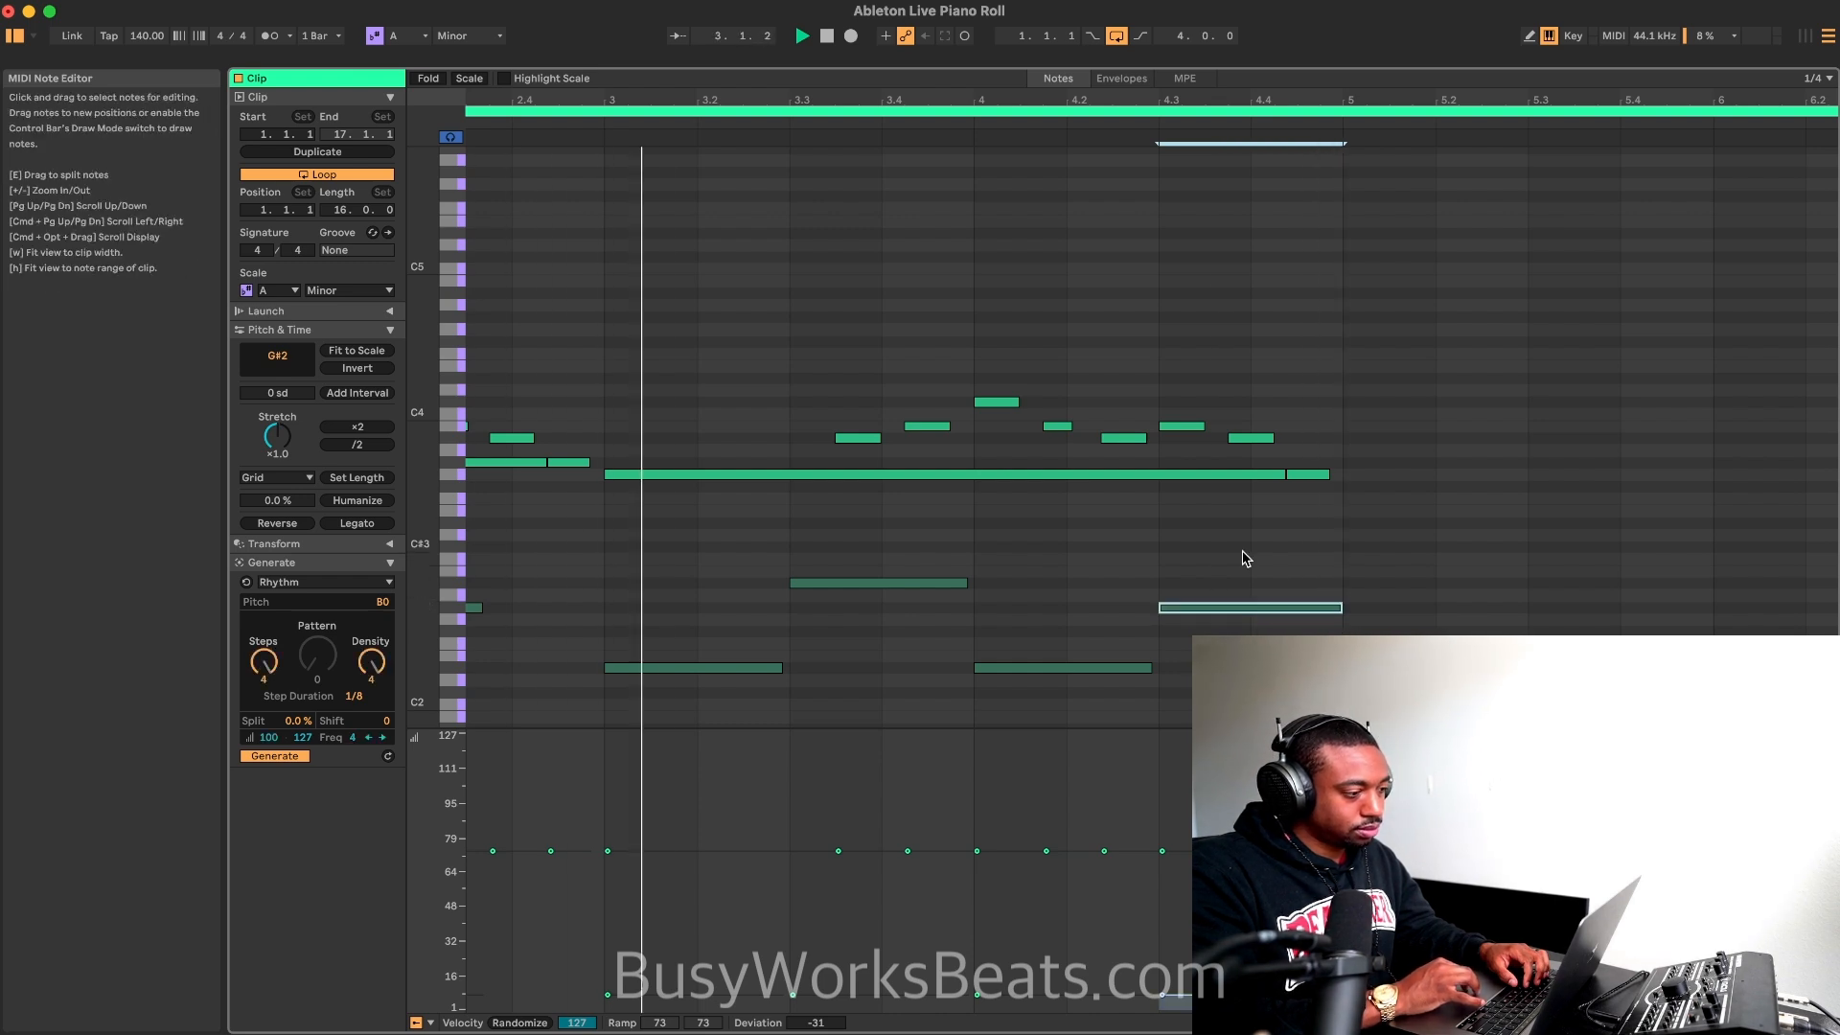
Step: Try the bass note at the start of bar 3 on G#2 during playback and return it to D#2
{"action": "left_click", "coordinate": [723, 668]}
{"action": "key", "text": "space"}
{"action": "key", "text": "Up"}
{"action": "key", "text": "Up"}
{"action": "key", "text": "Up"}
{"action": "key", "text": "Up"}
{"action": "key", "text": "Up"}
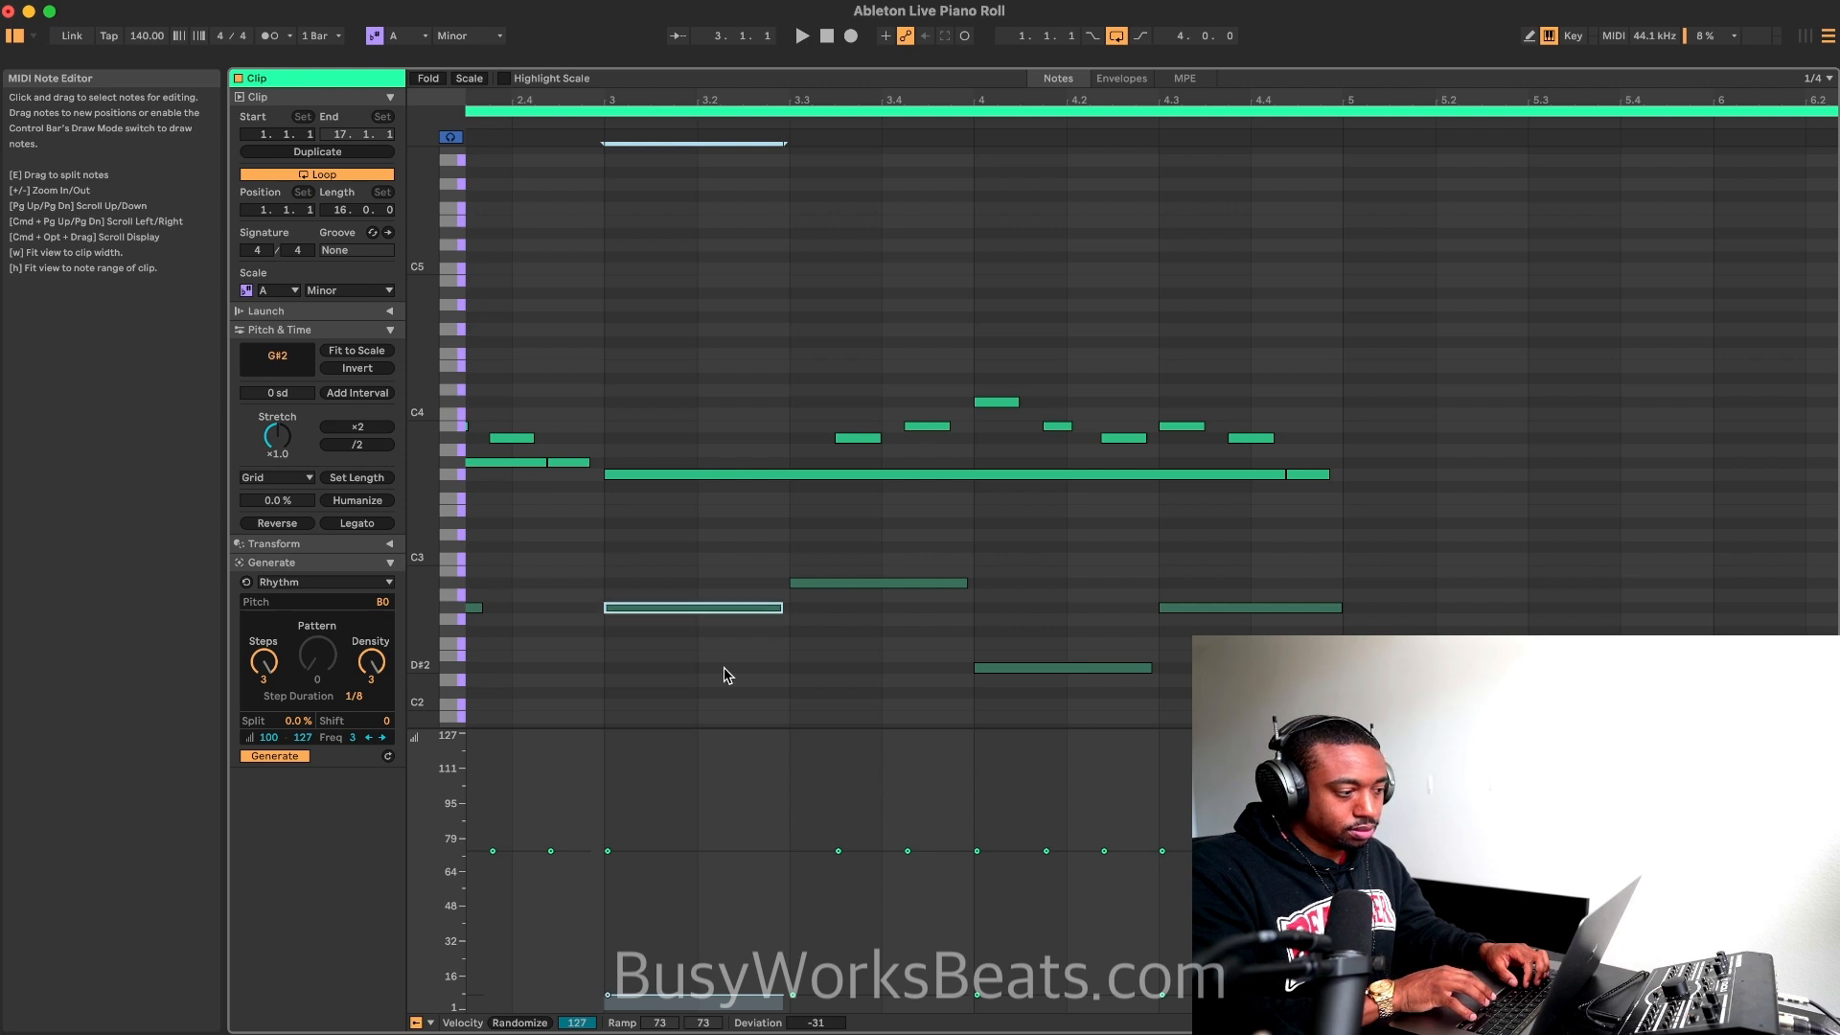
{"action": "key", "text": "space"}
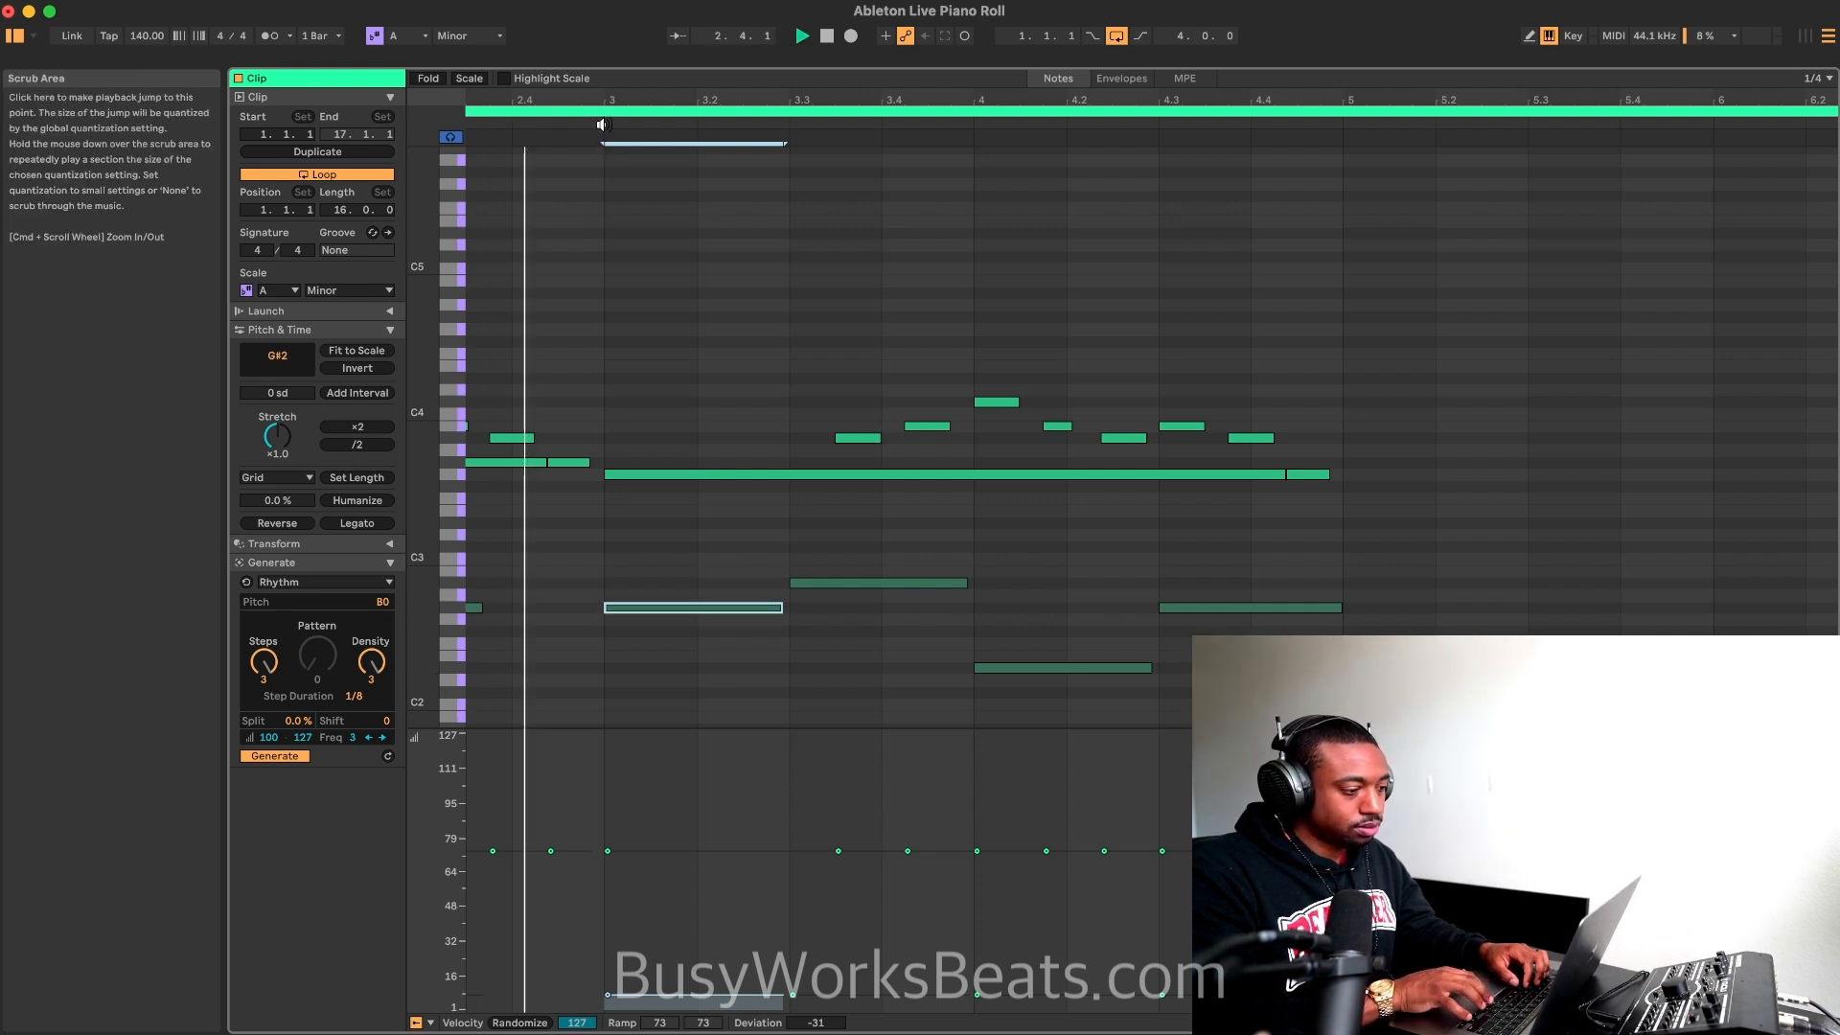
{"action": "key", "text": "Down"}
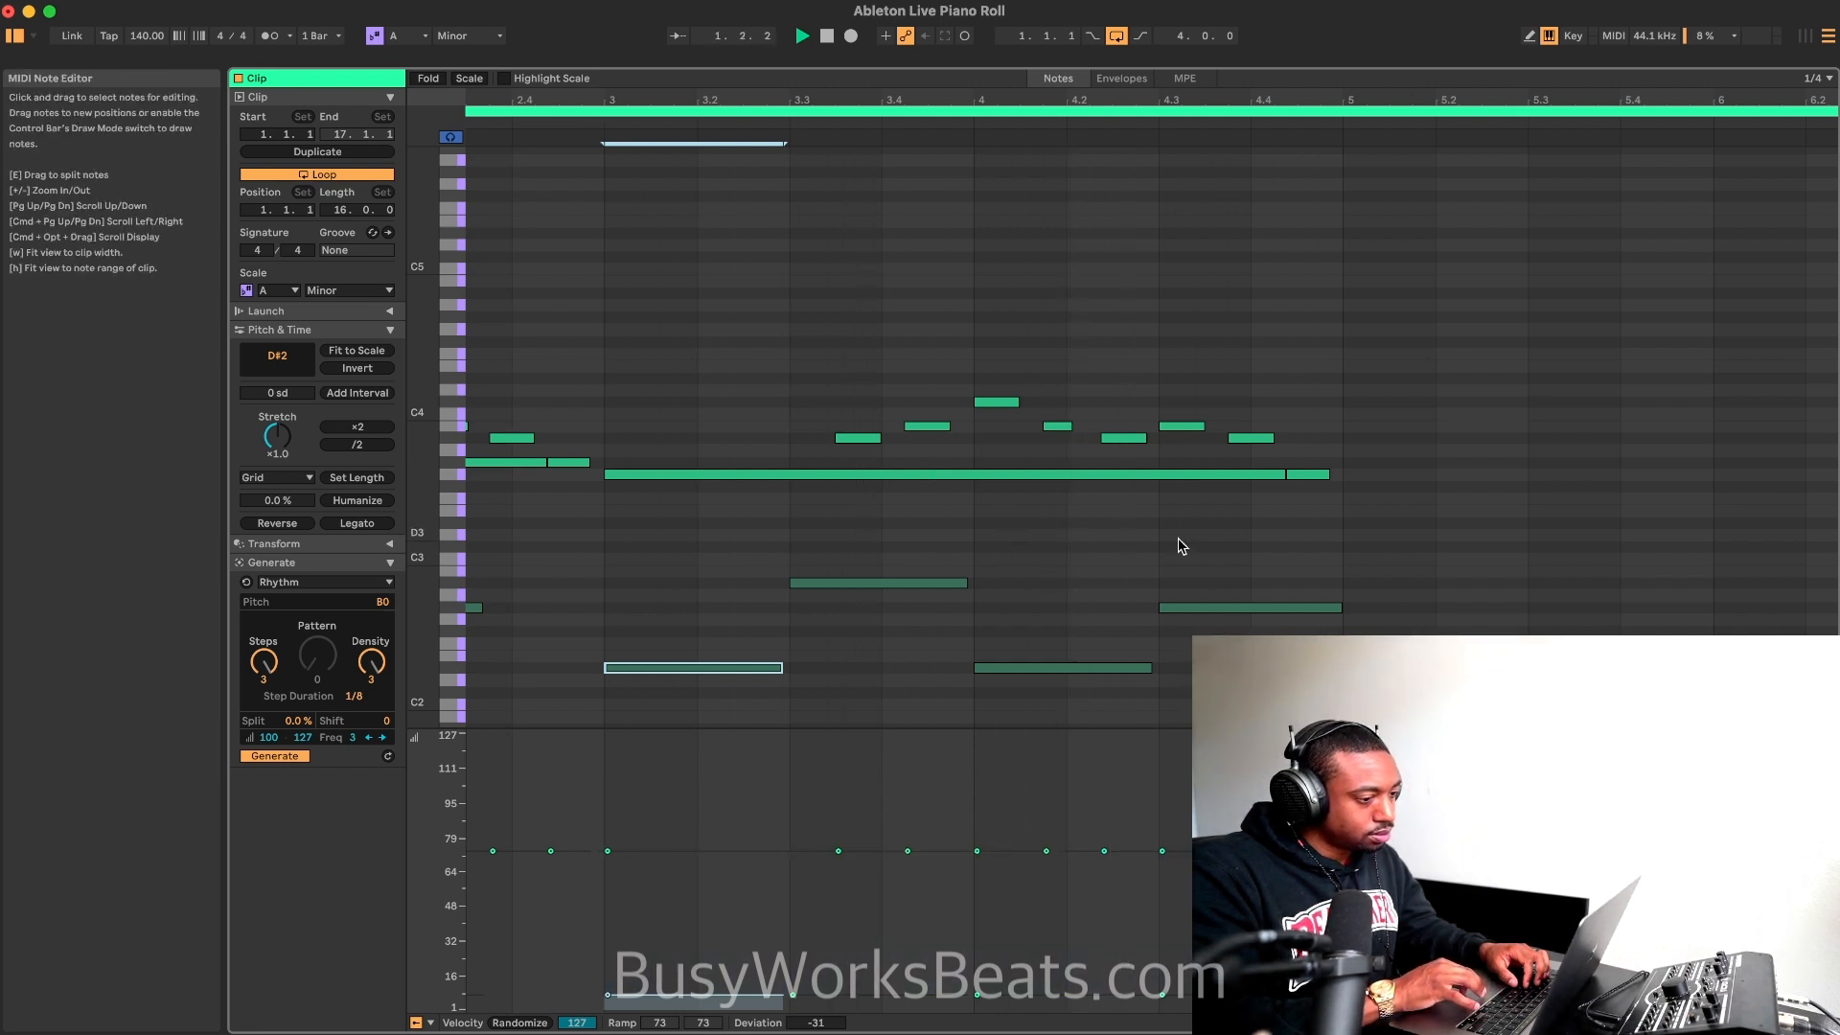
Step: Raise the last short melody note before bar 5 to G#3 while the loop plays
{"action": "left_click", "coordinate": [1304, 475]}
{"action": "key", "text": "Up"}
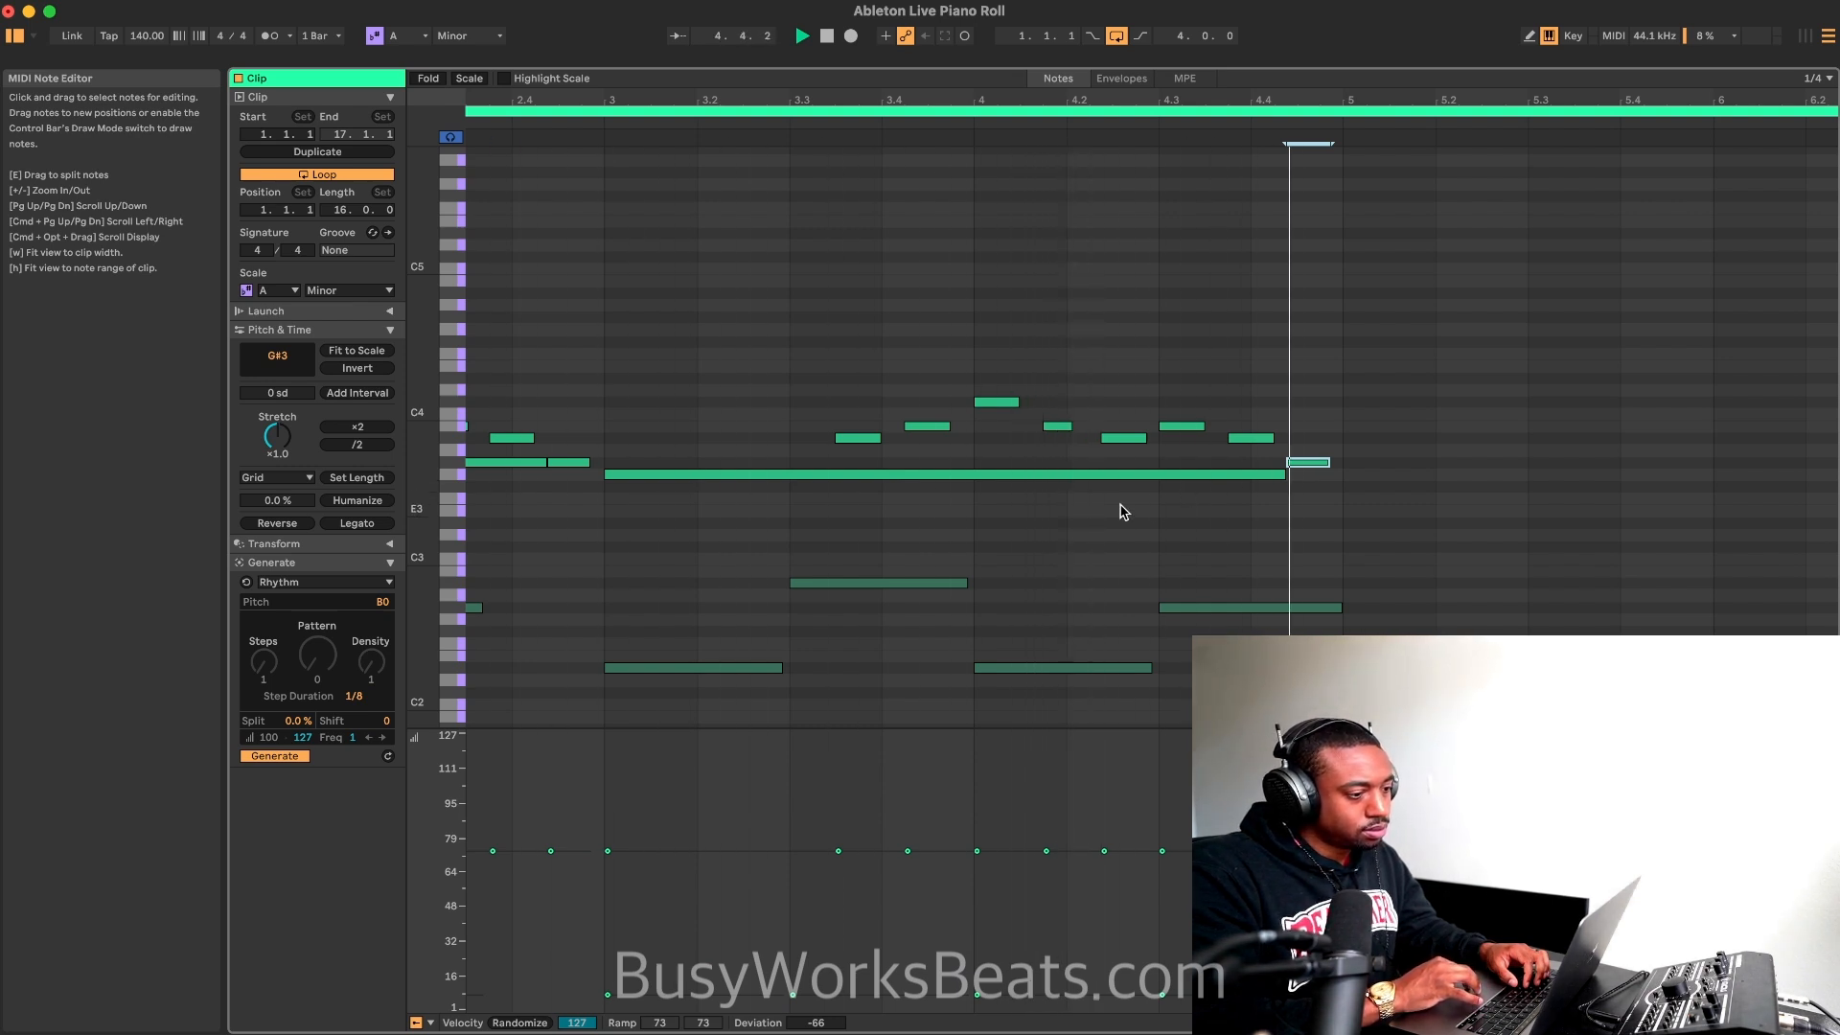
Step: Stop playback and examine the melody and bass notes across all four bars with their pitch names readable
{"action": "scroll", "coordinate": [1120, 505], "scroll_direction": "down", "scroll_amount": 5}
{"action": "left_click", "coordinate": [966, 543]}
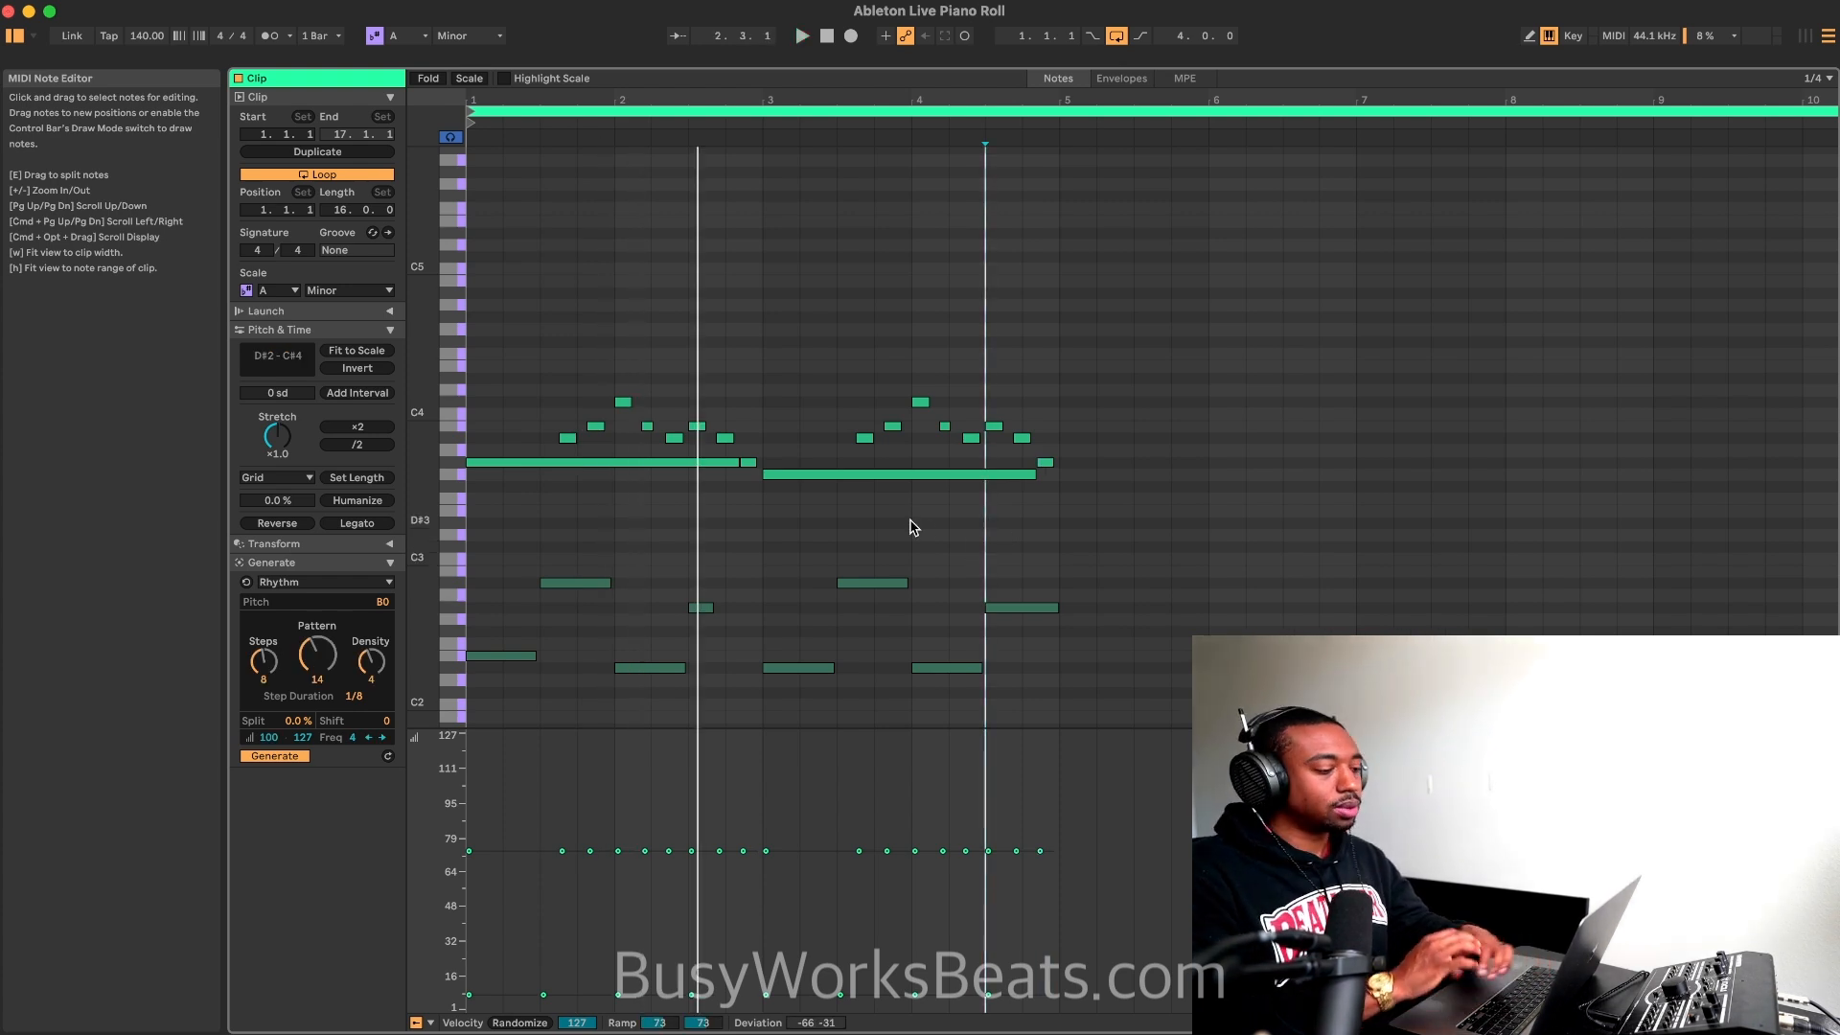
{"action": "key", "text": "space"}
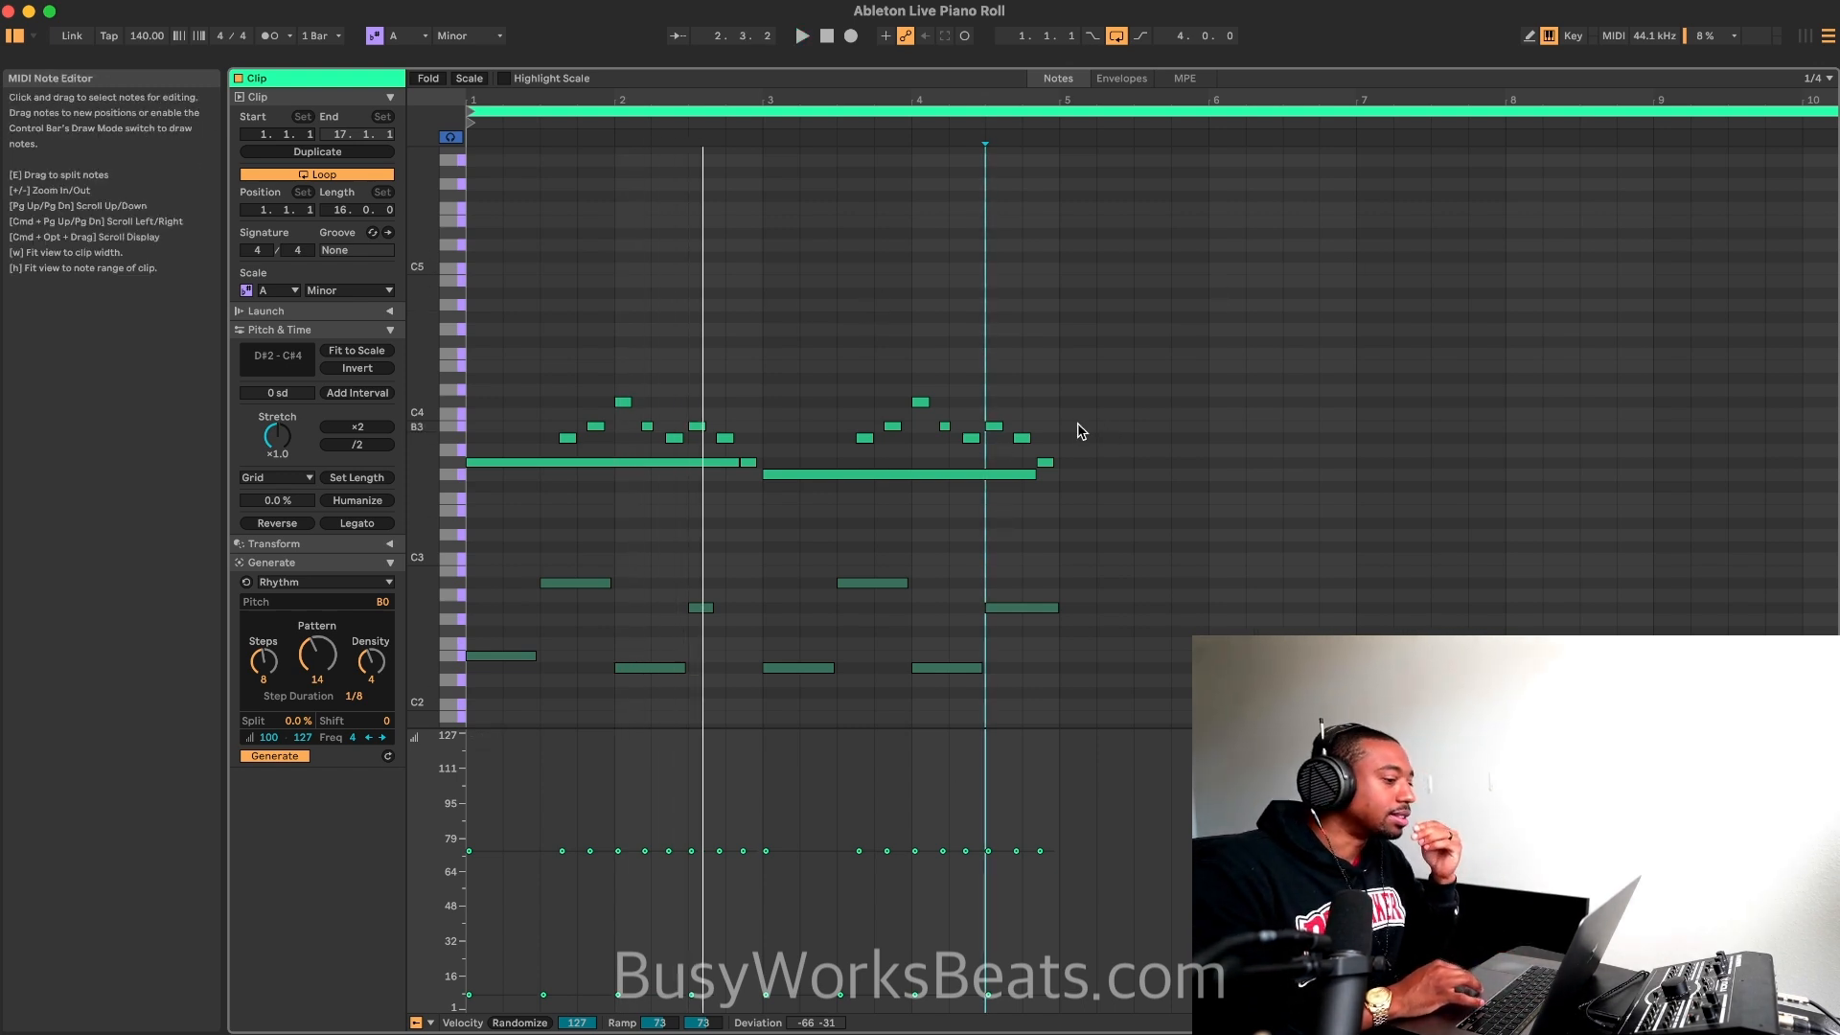
{"action": "scroll", "coordinate": [1081, 432], "scroll_direction": "down", "scroll_amount": 5}
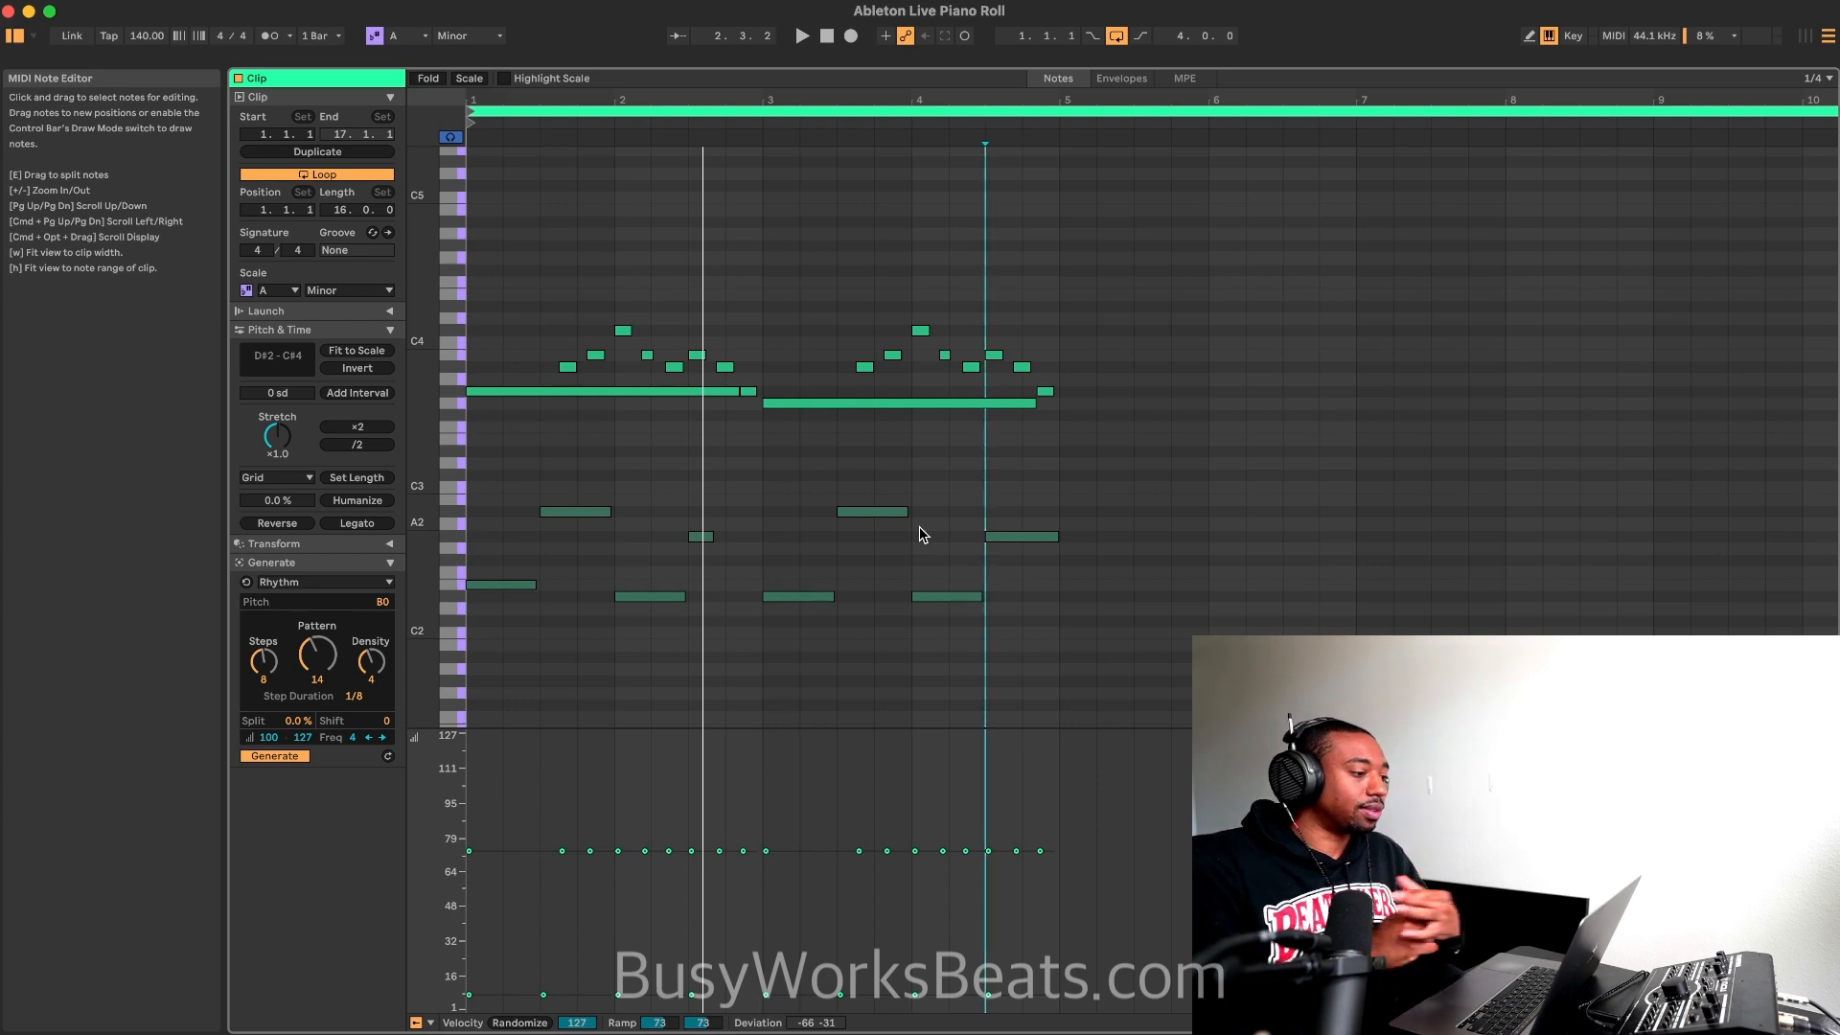
{"action": "scroll", "coordinate": [867, 497], "scroll_direction": "up", "scroll_amount": 5}
{"action": "scroll", "coordinate": [866, 498], "scroll_direction": "down", "scroll_amount": 6}
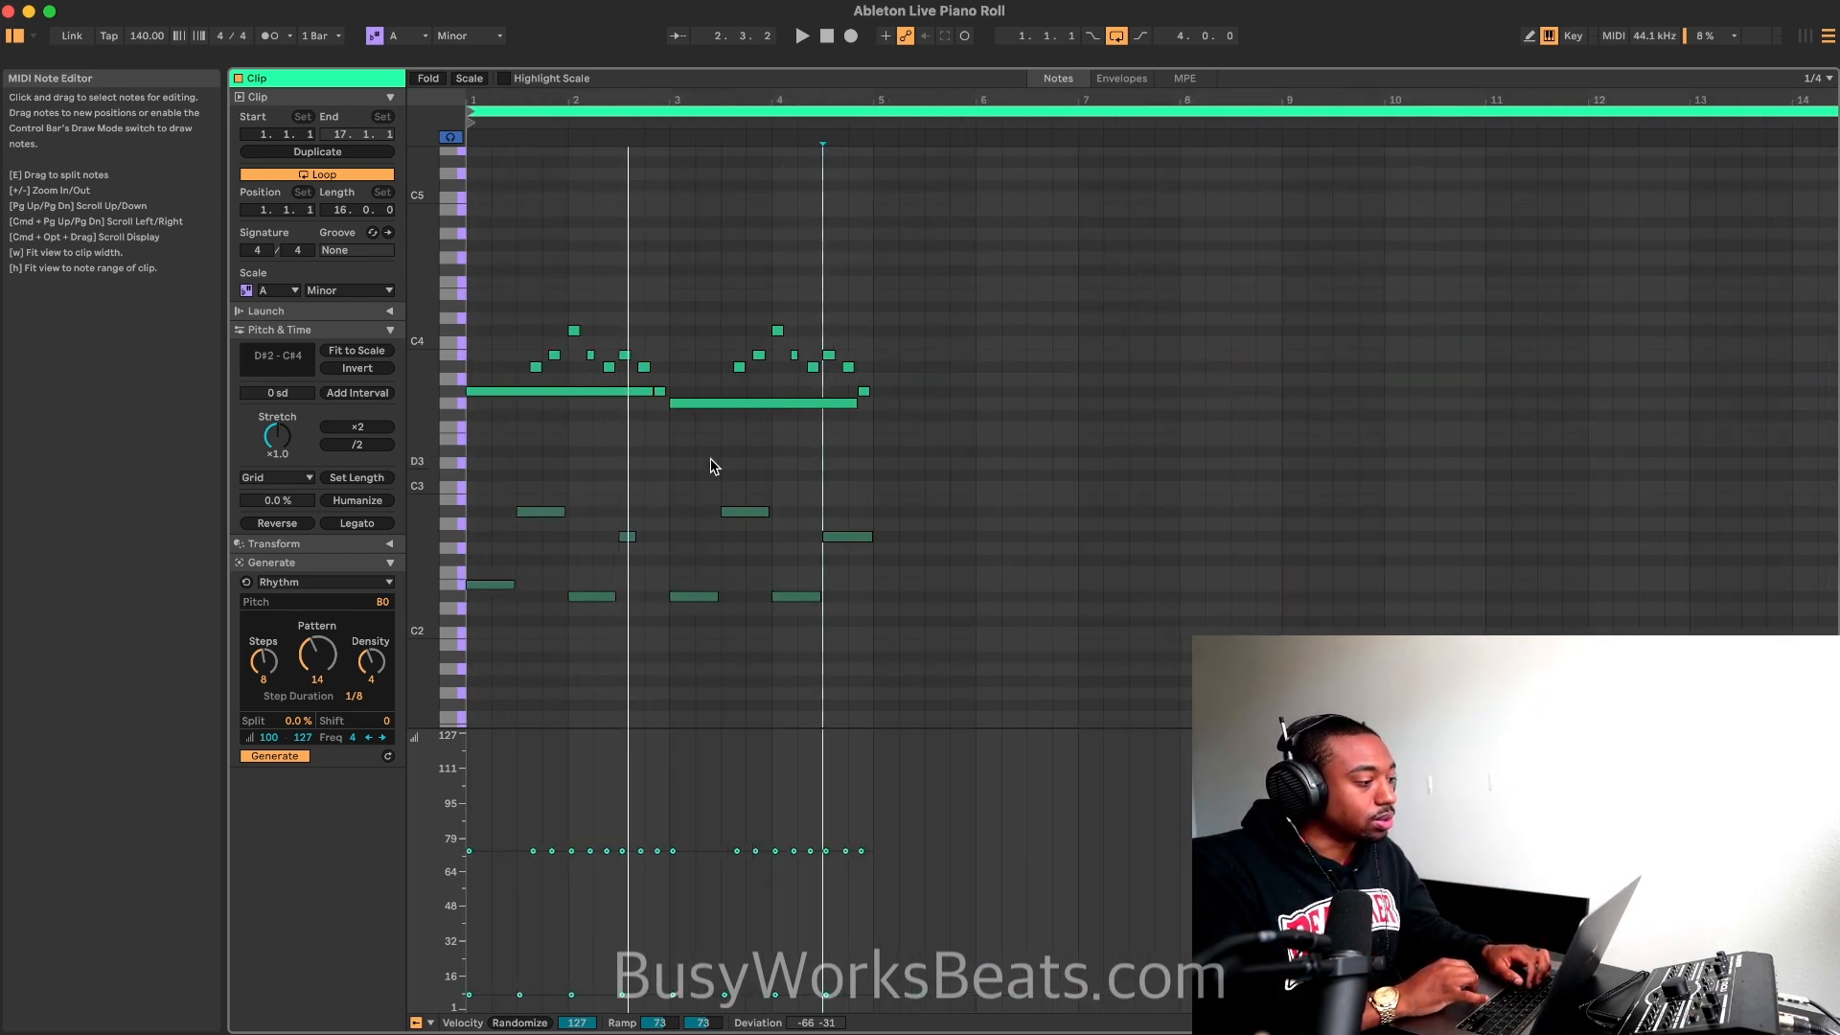
{"action": "scroll", "coordinate": [657, 345], "scroll_direction": "up", "scroll_amount": 6}
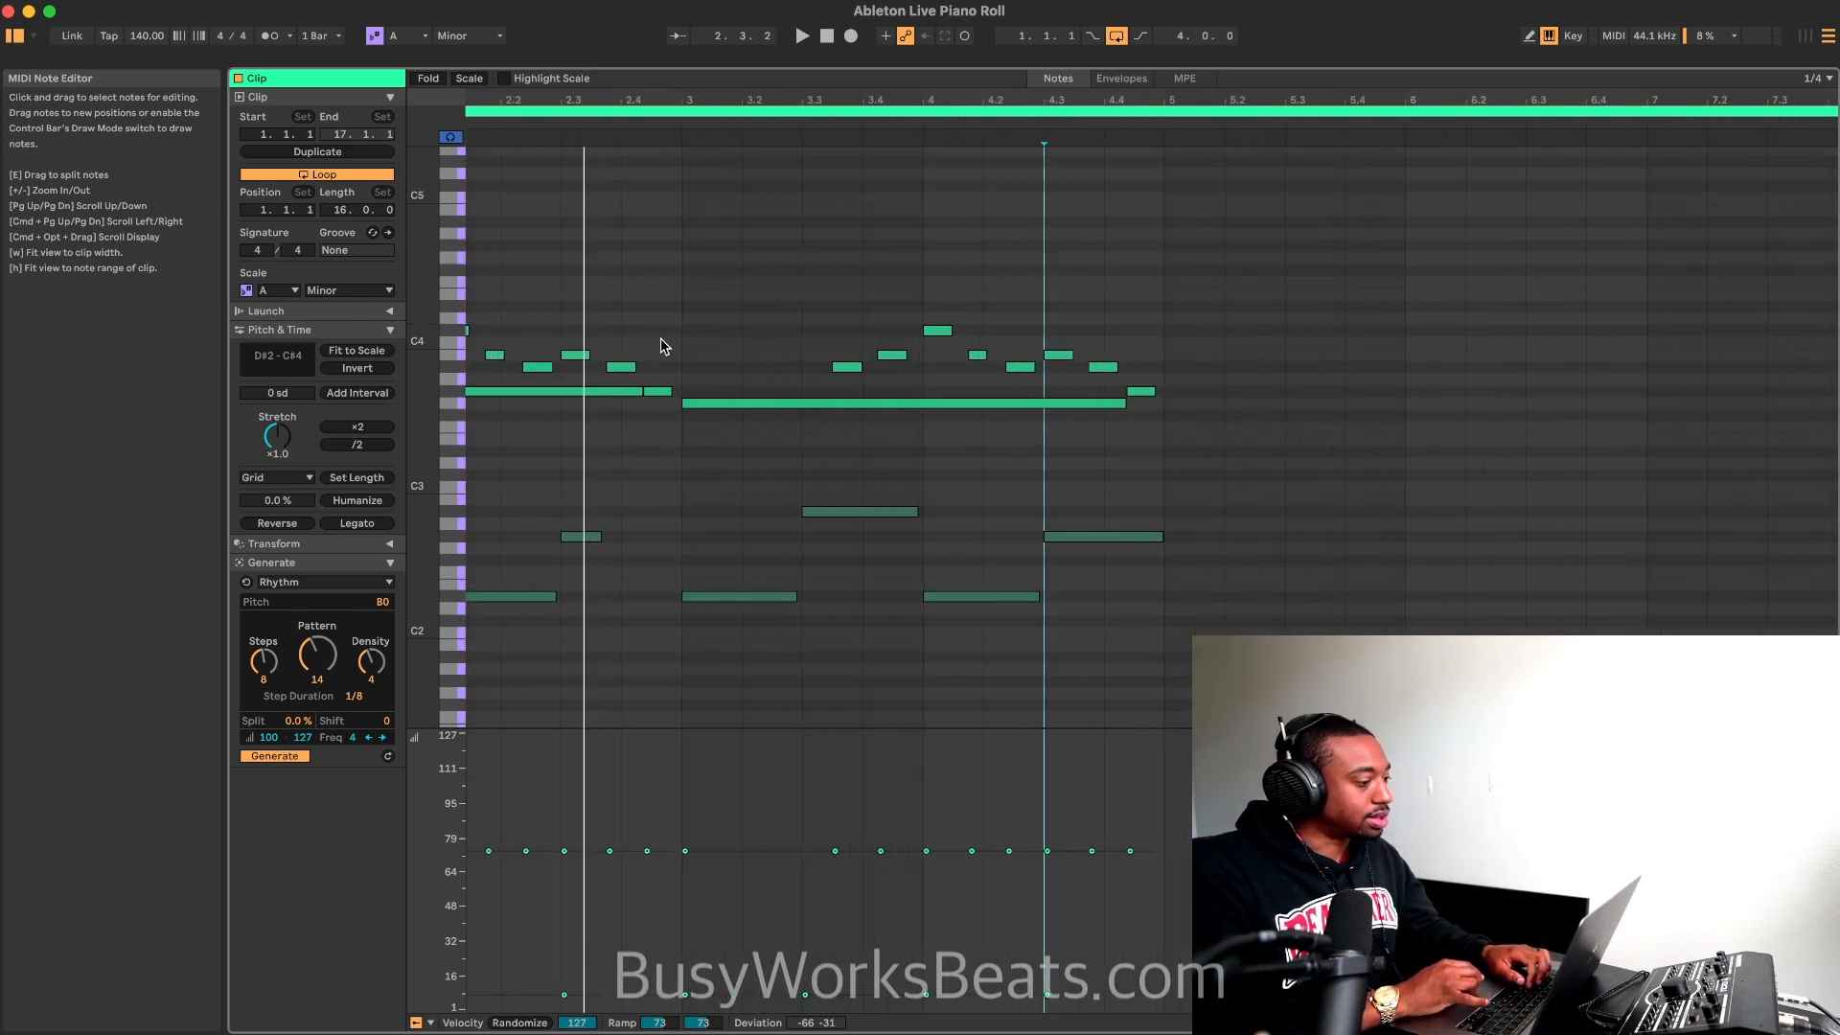
{"action": "scroll", "coordinate": [591, 304], "scroll_direction": "left", "scroll_amount": 5}
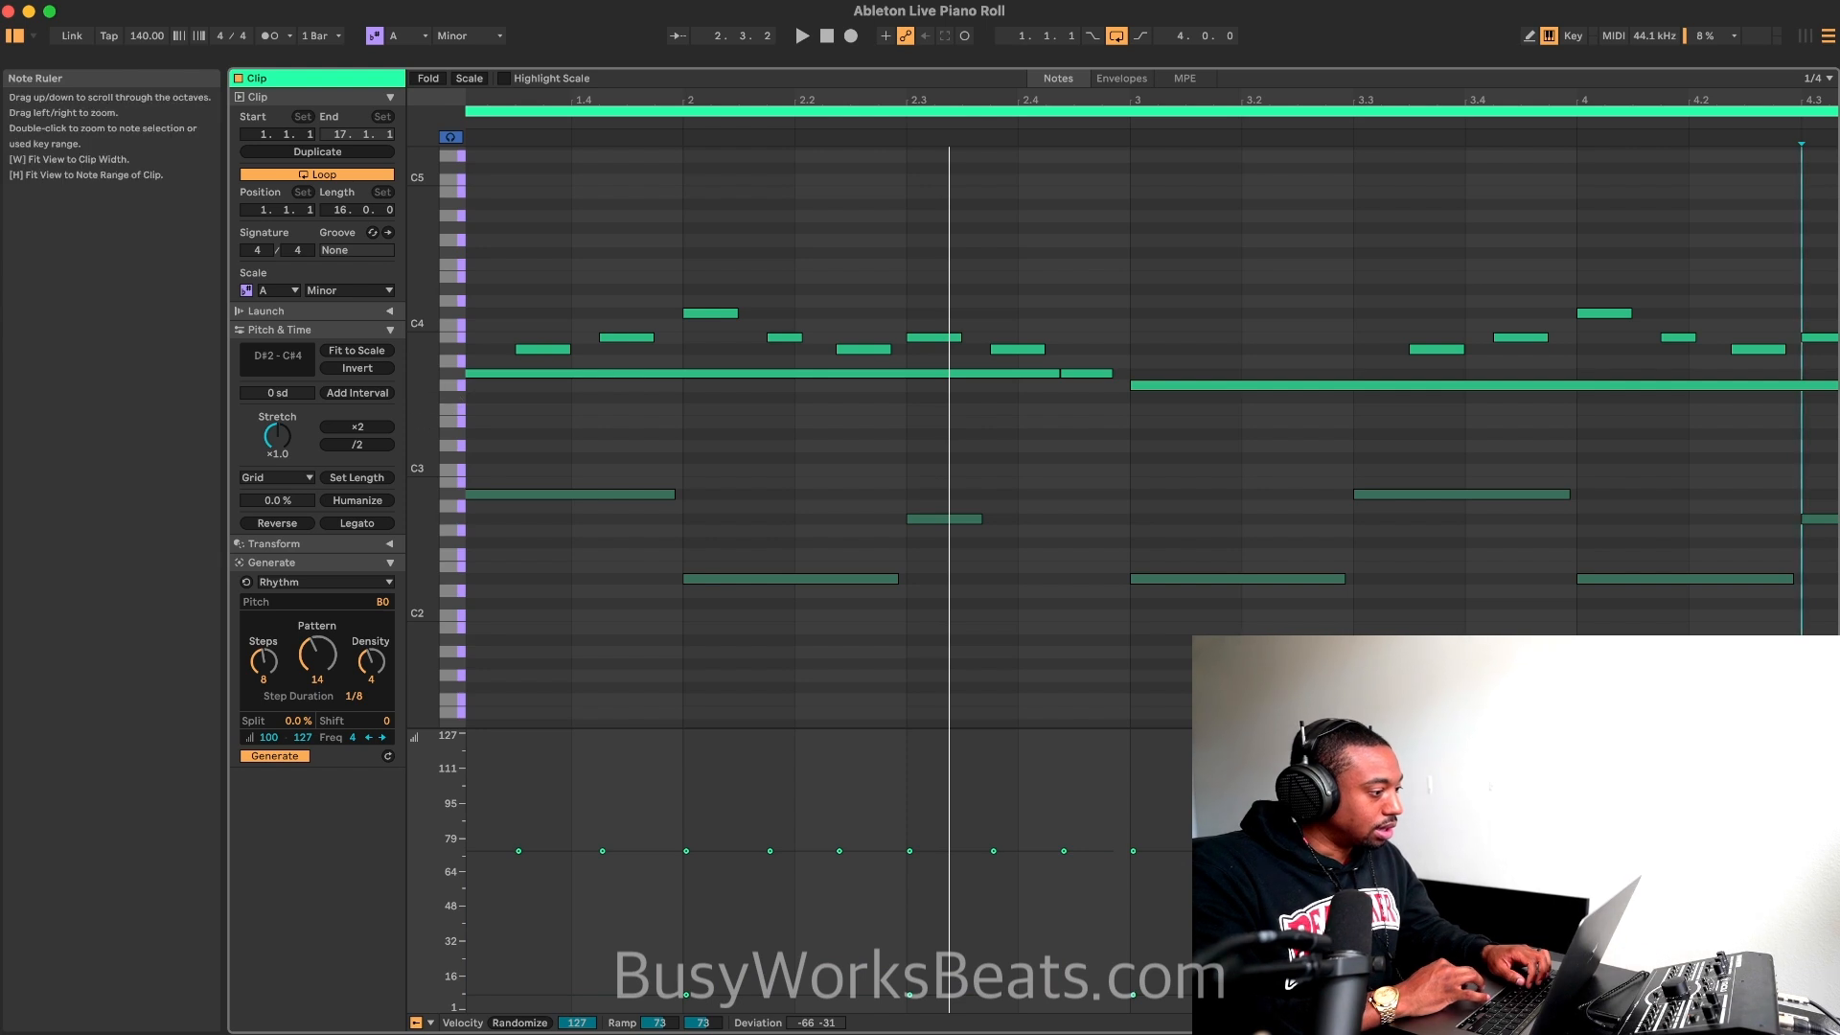
{"action": "left_click_drag", "start_coordinate": [423, 387], "coordinate": [456, 313]}
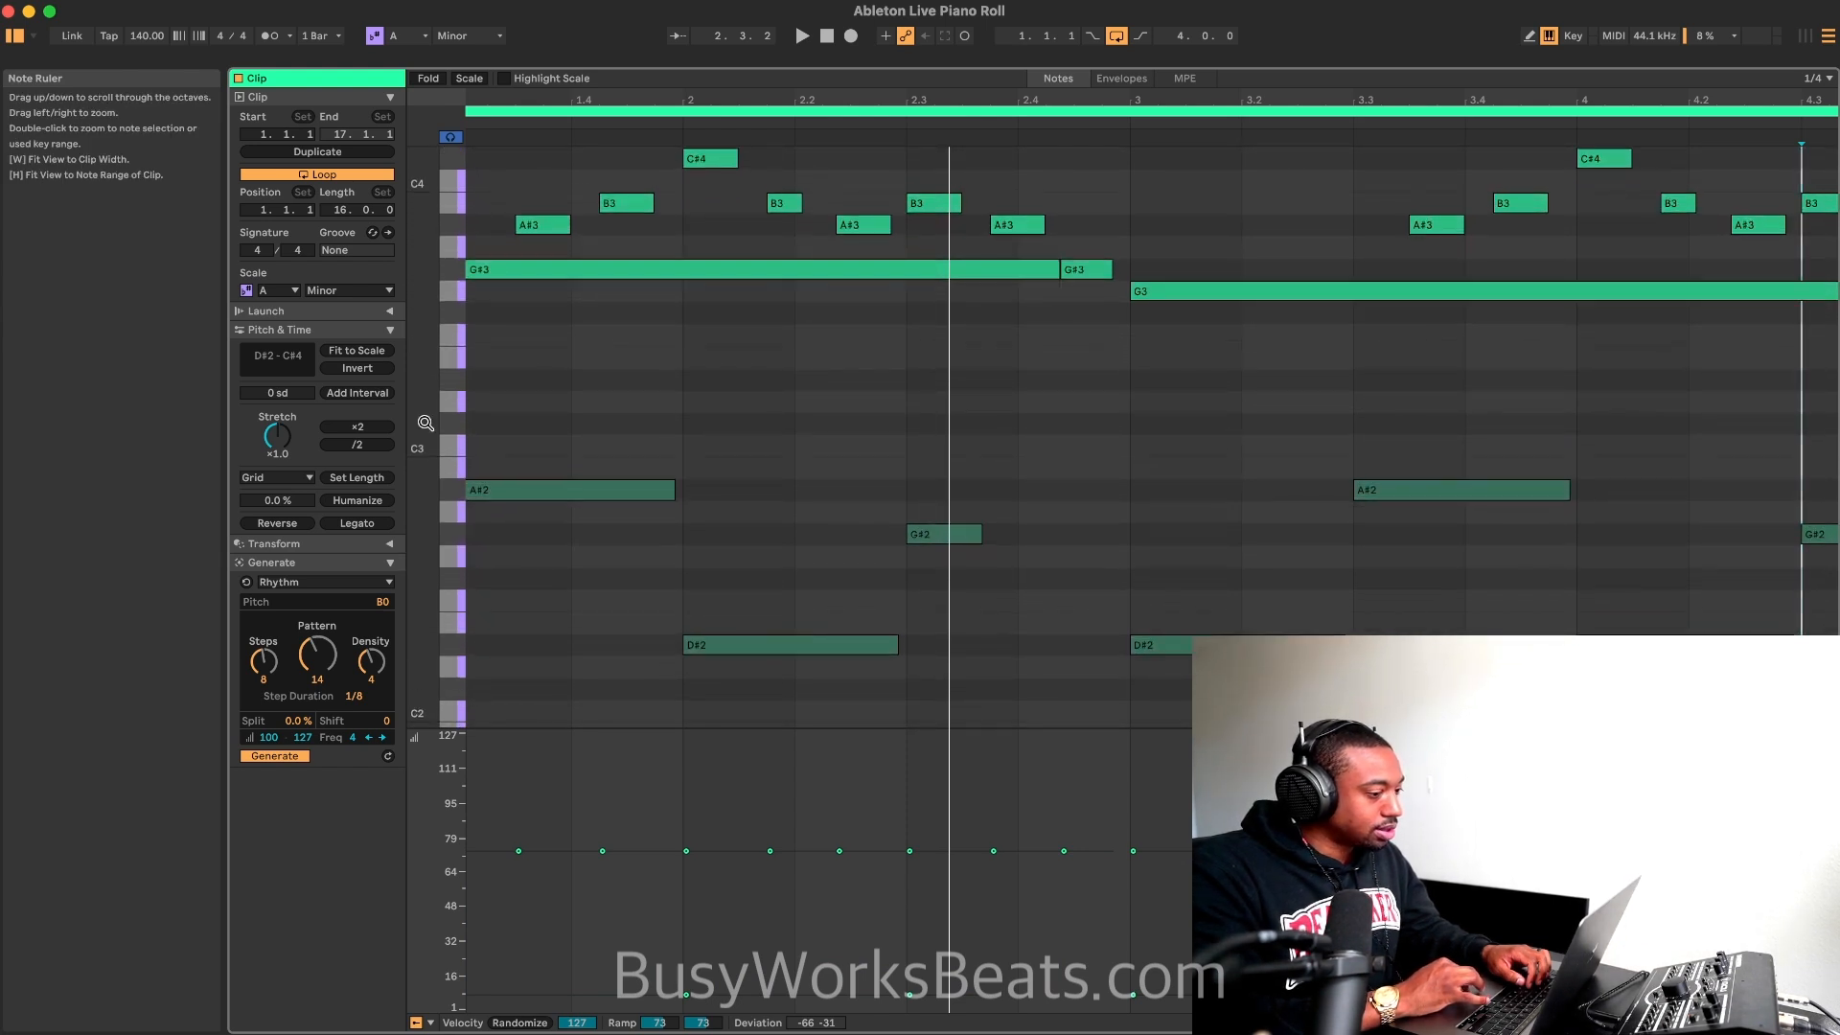
{"action": "scroll", "coordinate": [797, 402], "scroll_direction": "up", "scroll_amount": 2}
{"action": "scroll", "coordinate": [796, 404], "scroll_direction": "down", "scroll_amount": 6}
{"action": "scroll", "coordinate": [797, 405], "scroll_direction": "up", "scroll_amount": 3}
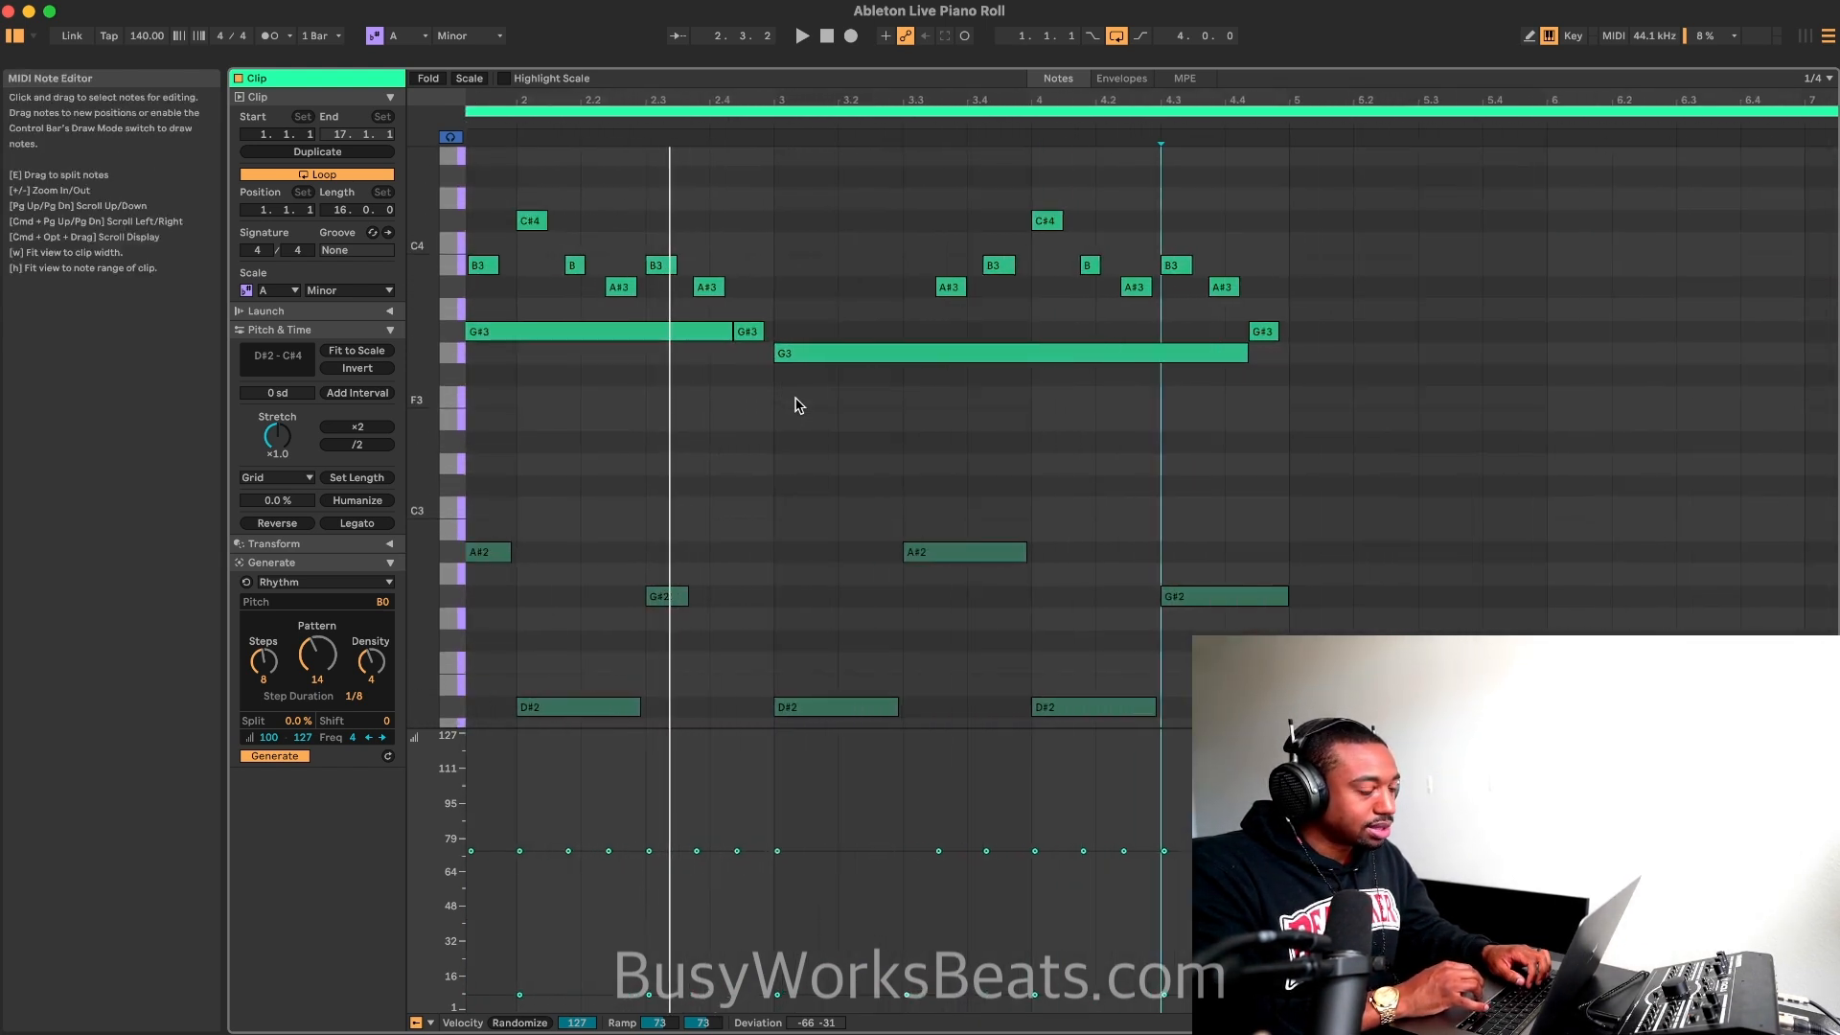
{"action": "scroll", "coordinate": [794, 404], "scroll_direction": "left", "scroll_amount": 3}
{"action": "scroll", "coordinate": [792, 401], "scroll_direction": "down", "scroll_amount": 2}
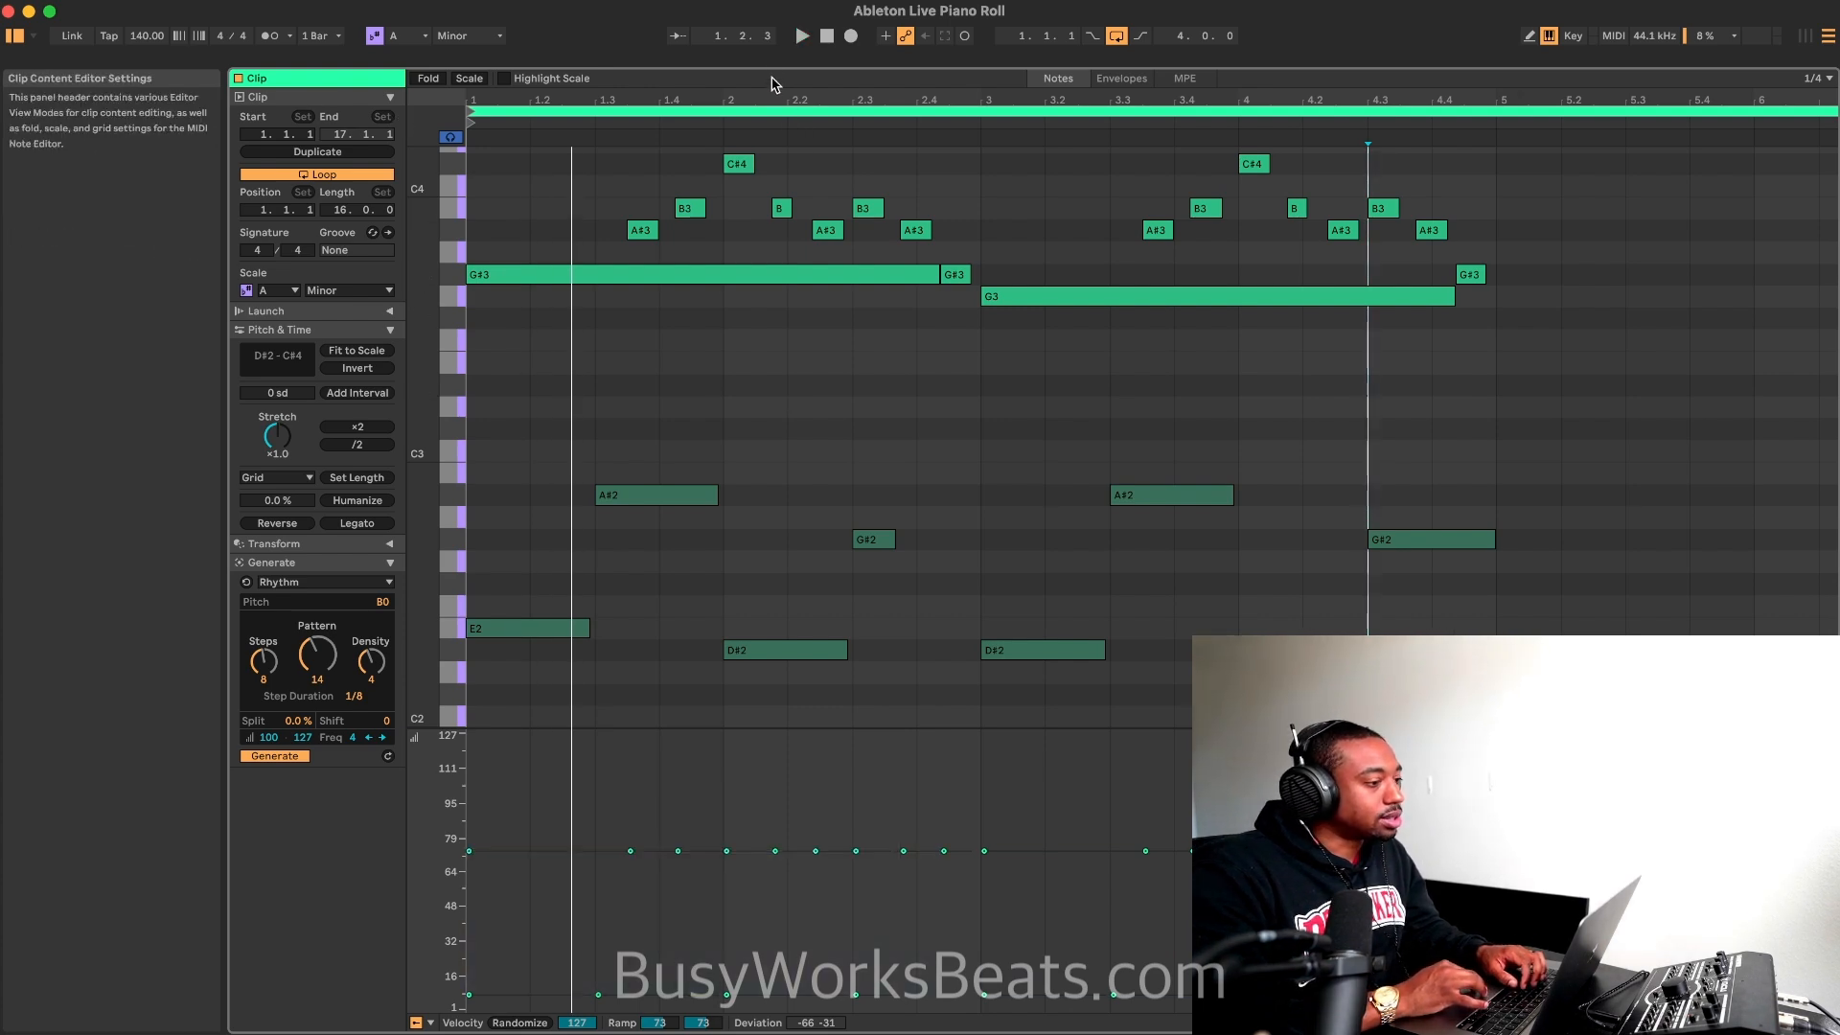
Step: Bring the arrangement back into view and show the guitar track's device chain with the Guitar Open rack collapsed
{"action": "left_click_drag", "start_coordinate": [768, 67], "coordinate": [797, 703]}
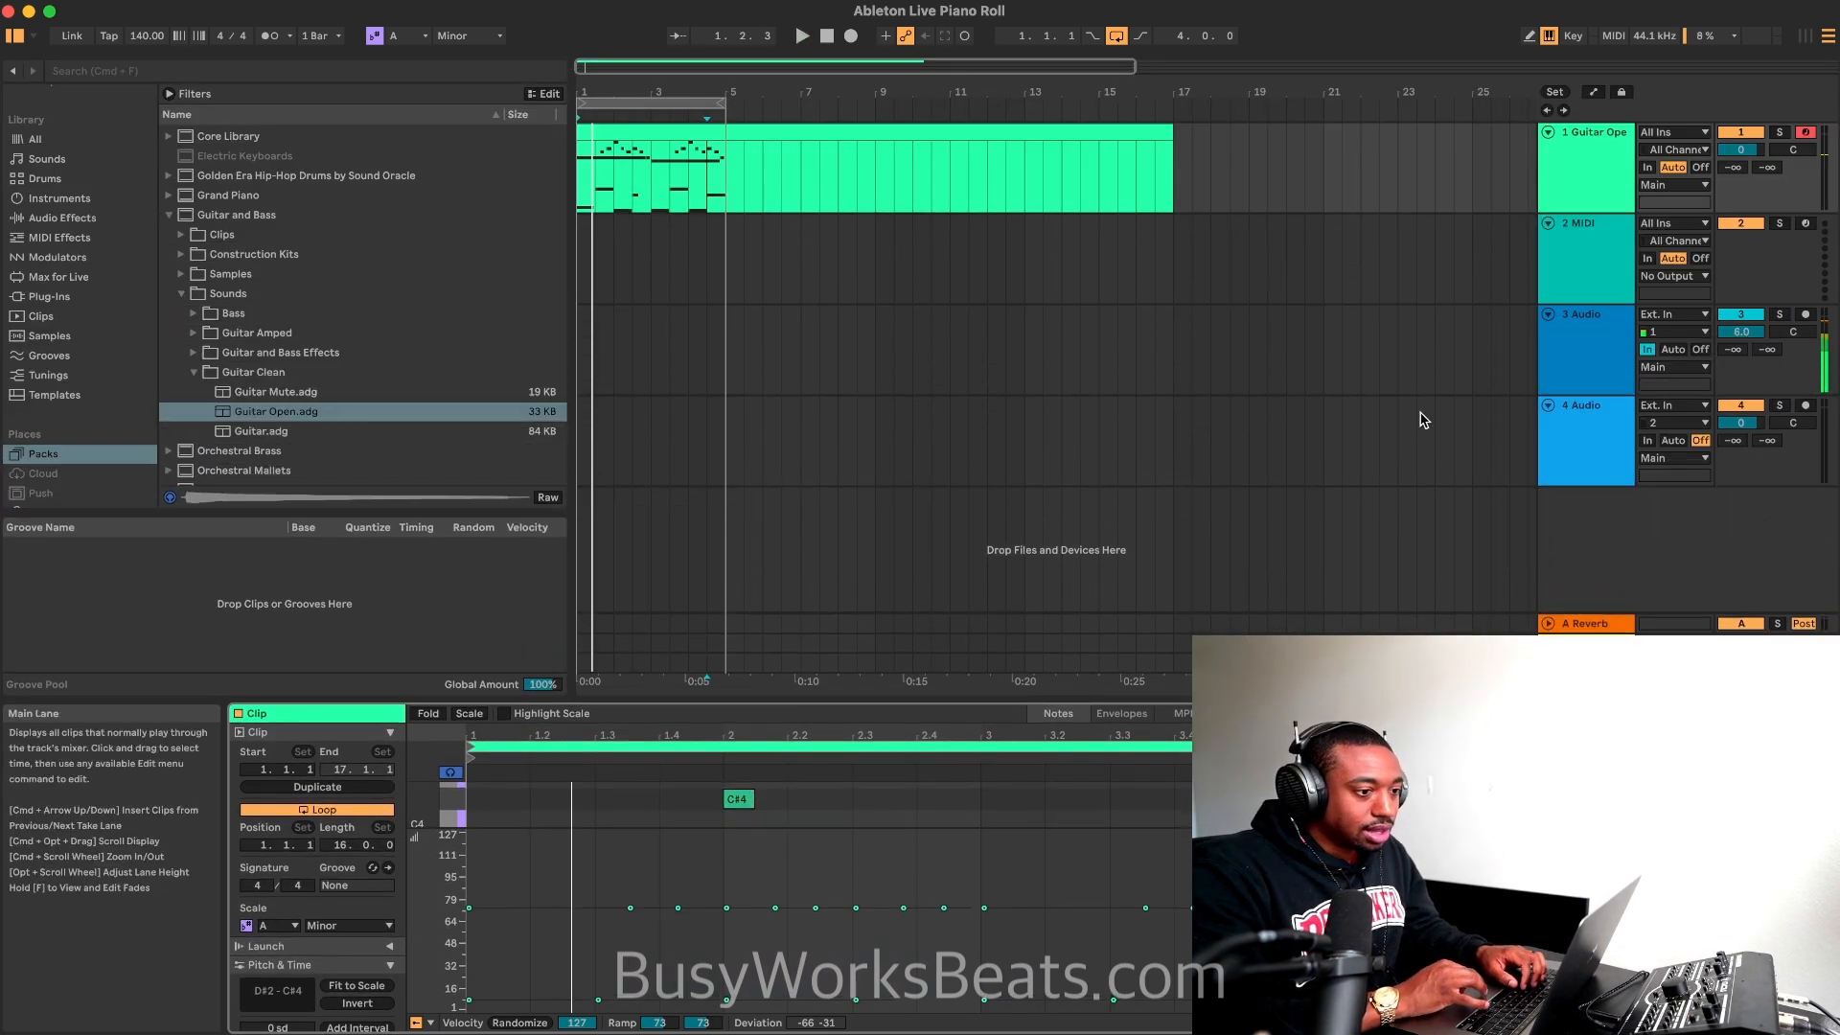
{"action": "left_click", "coordinate": [1571, 188]}
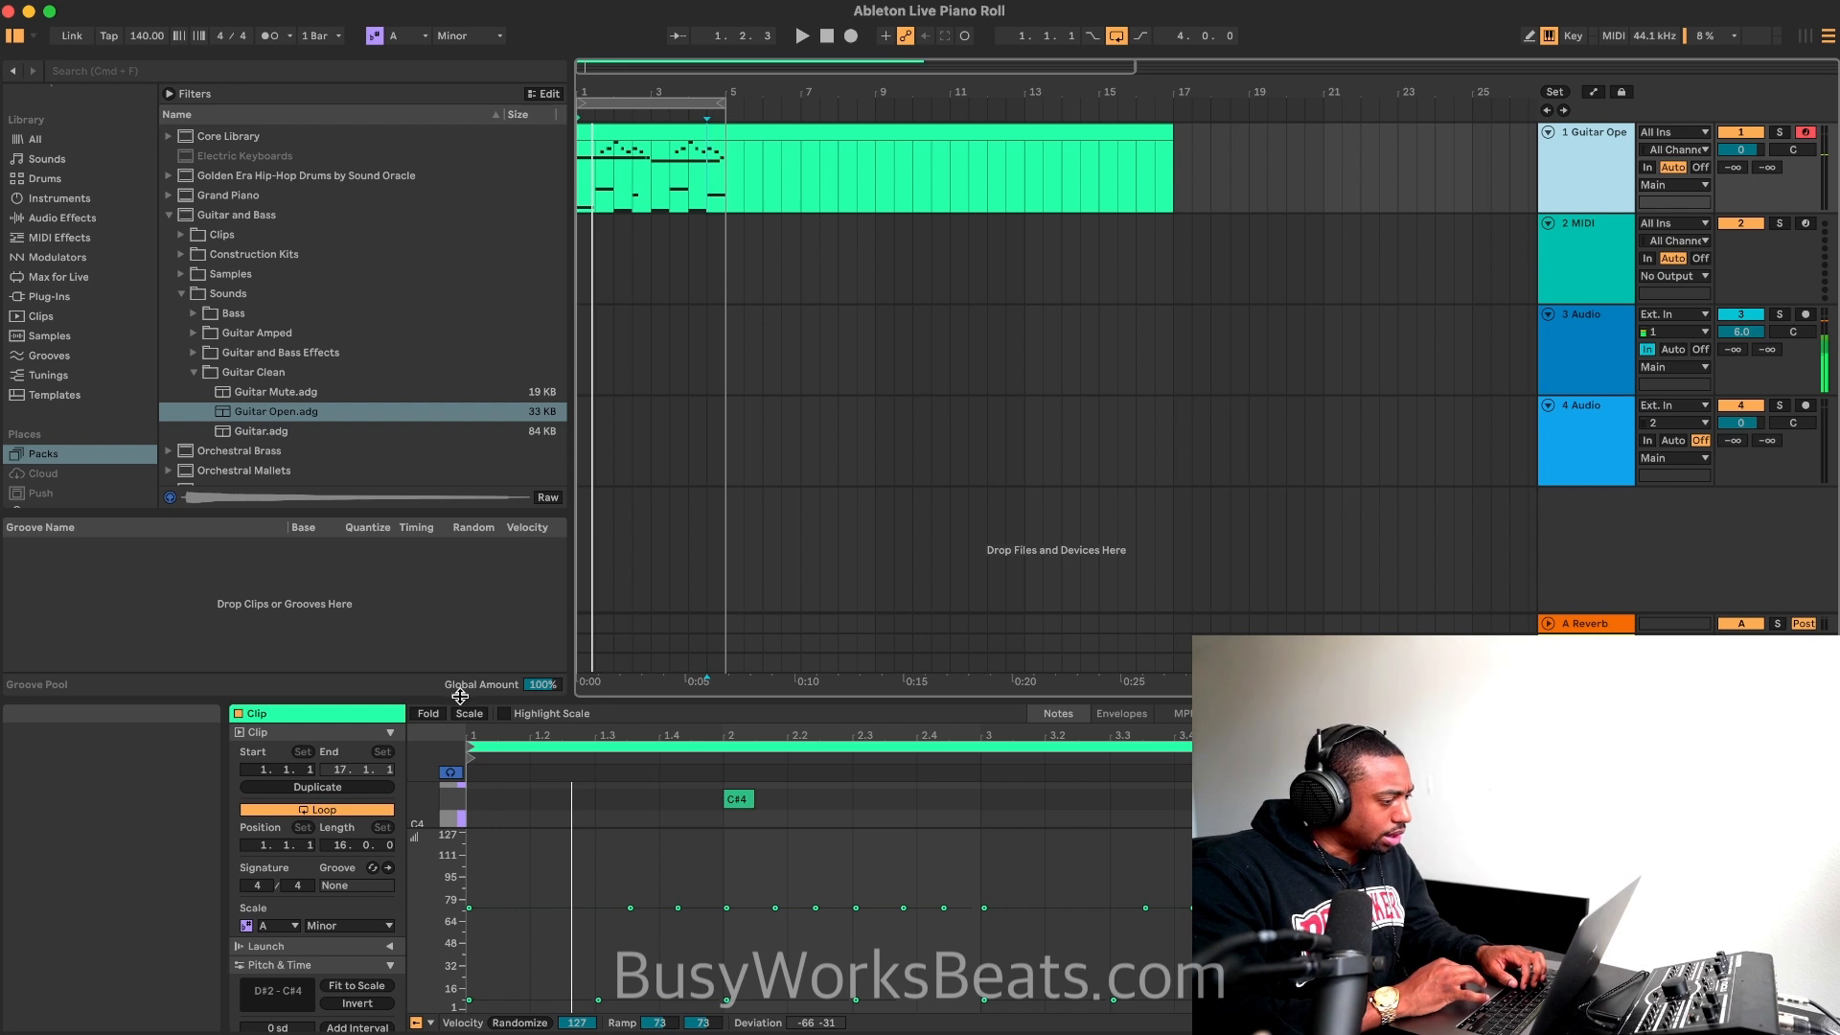
{"action": "left_click_drag", "start_coordinate": [460, 696], "coordinate": [459, 798]}
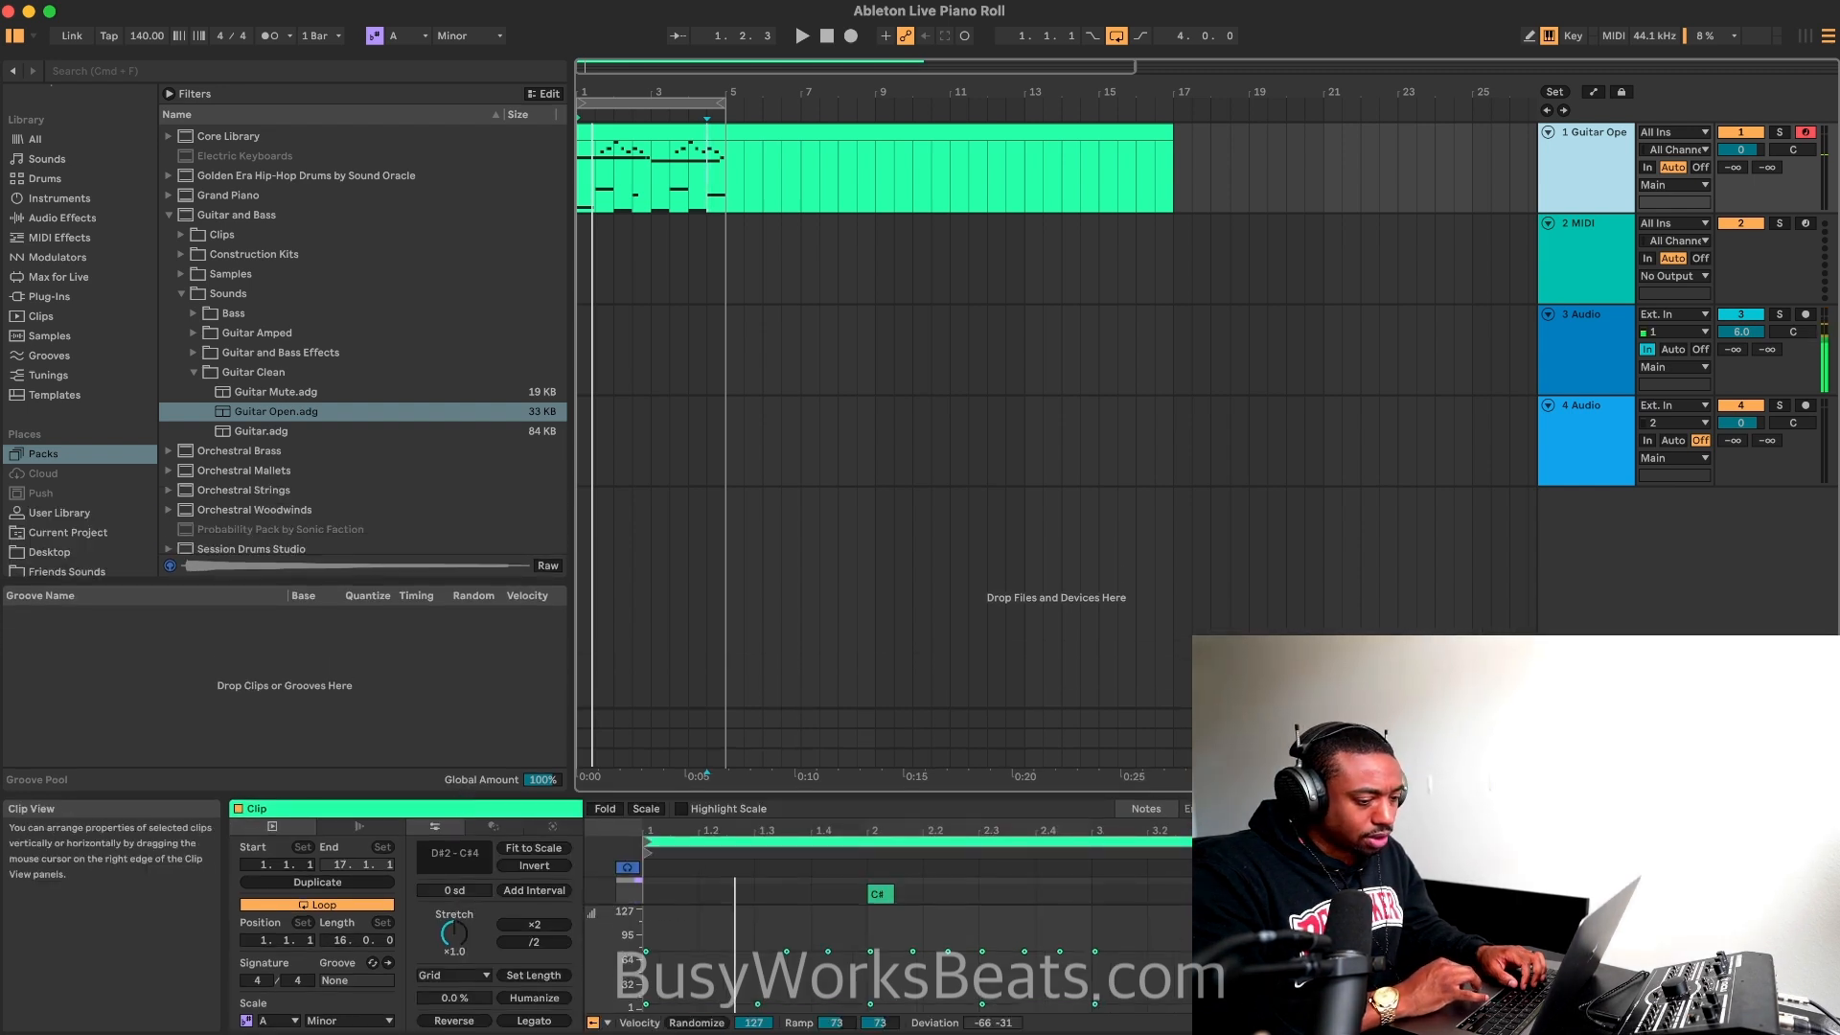
{"action": "key", "text": "shift+Tab"}
{"action": "left_click", "coordinate": [697, 104]}
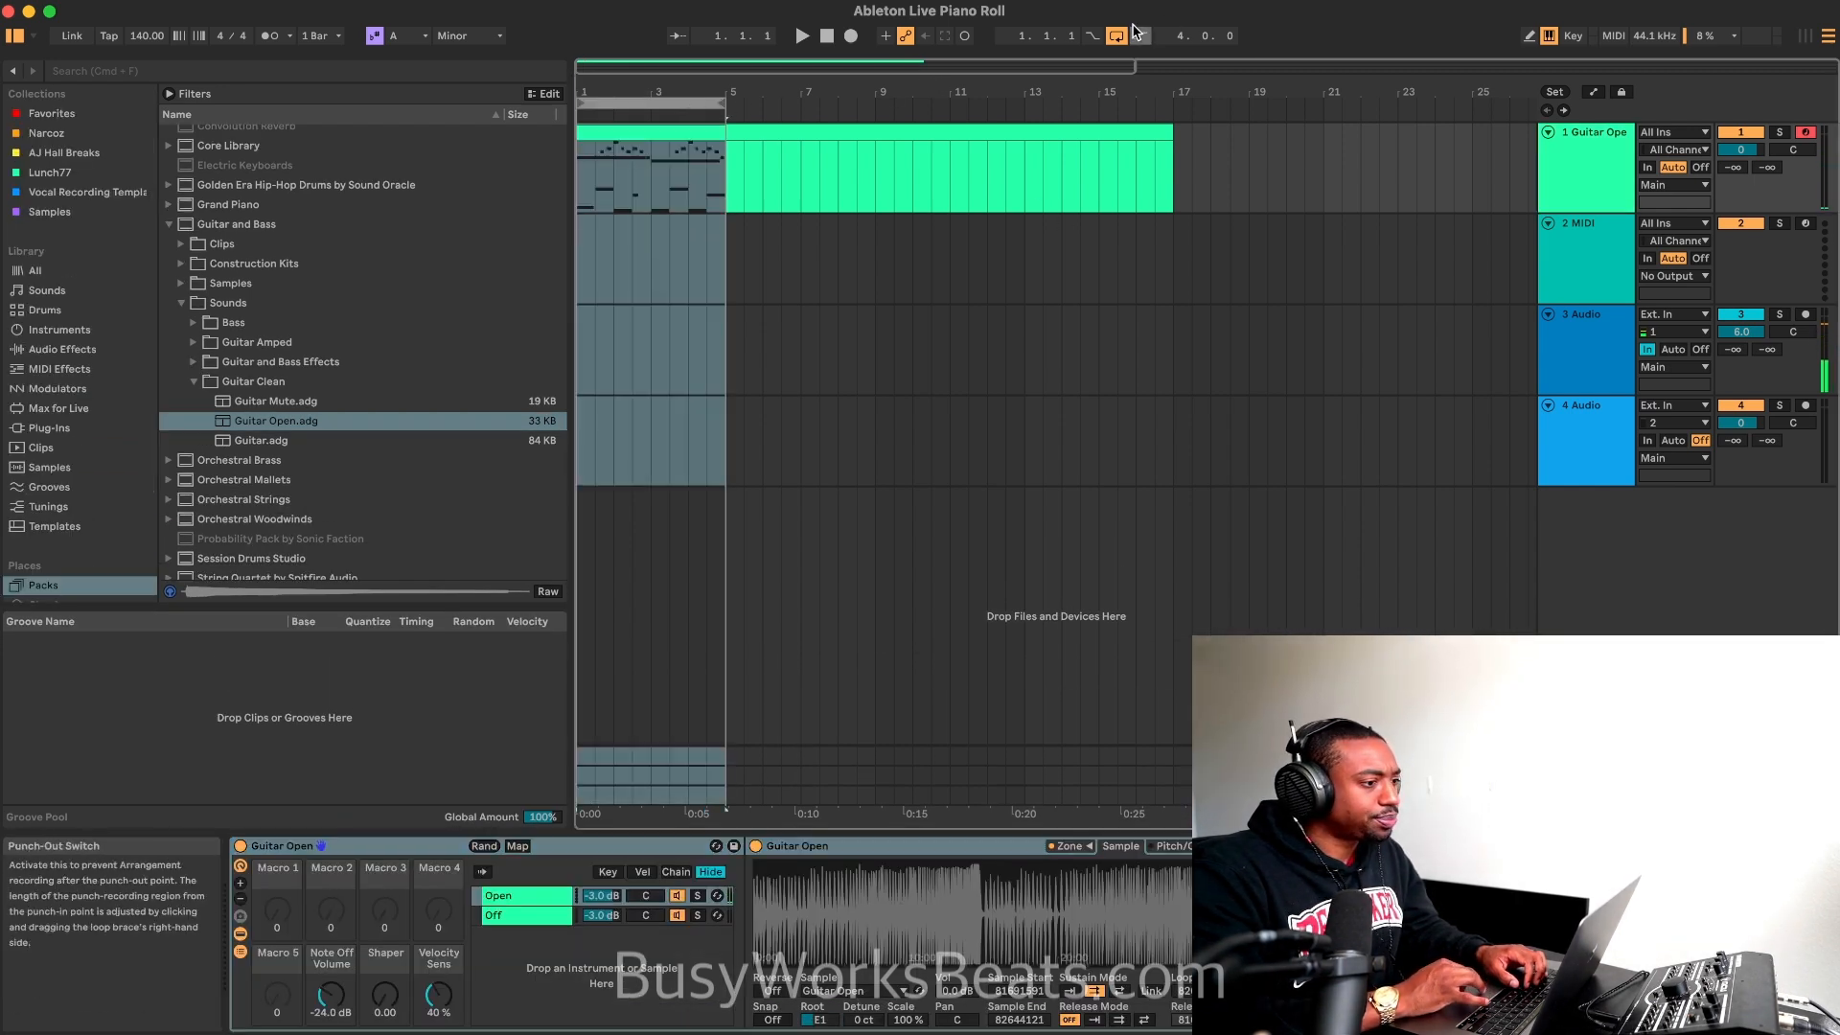
{"action": "key", "text": "space"}
{"action": "key", "text": "space"}
{"action": "double_click", "coordinate": [634, 847]}
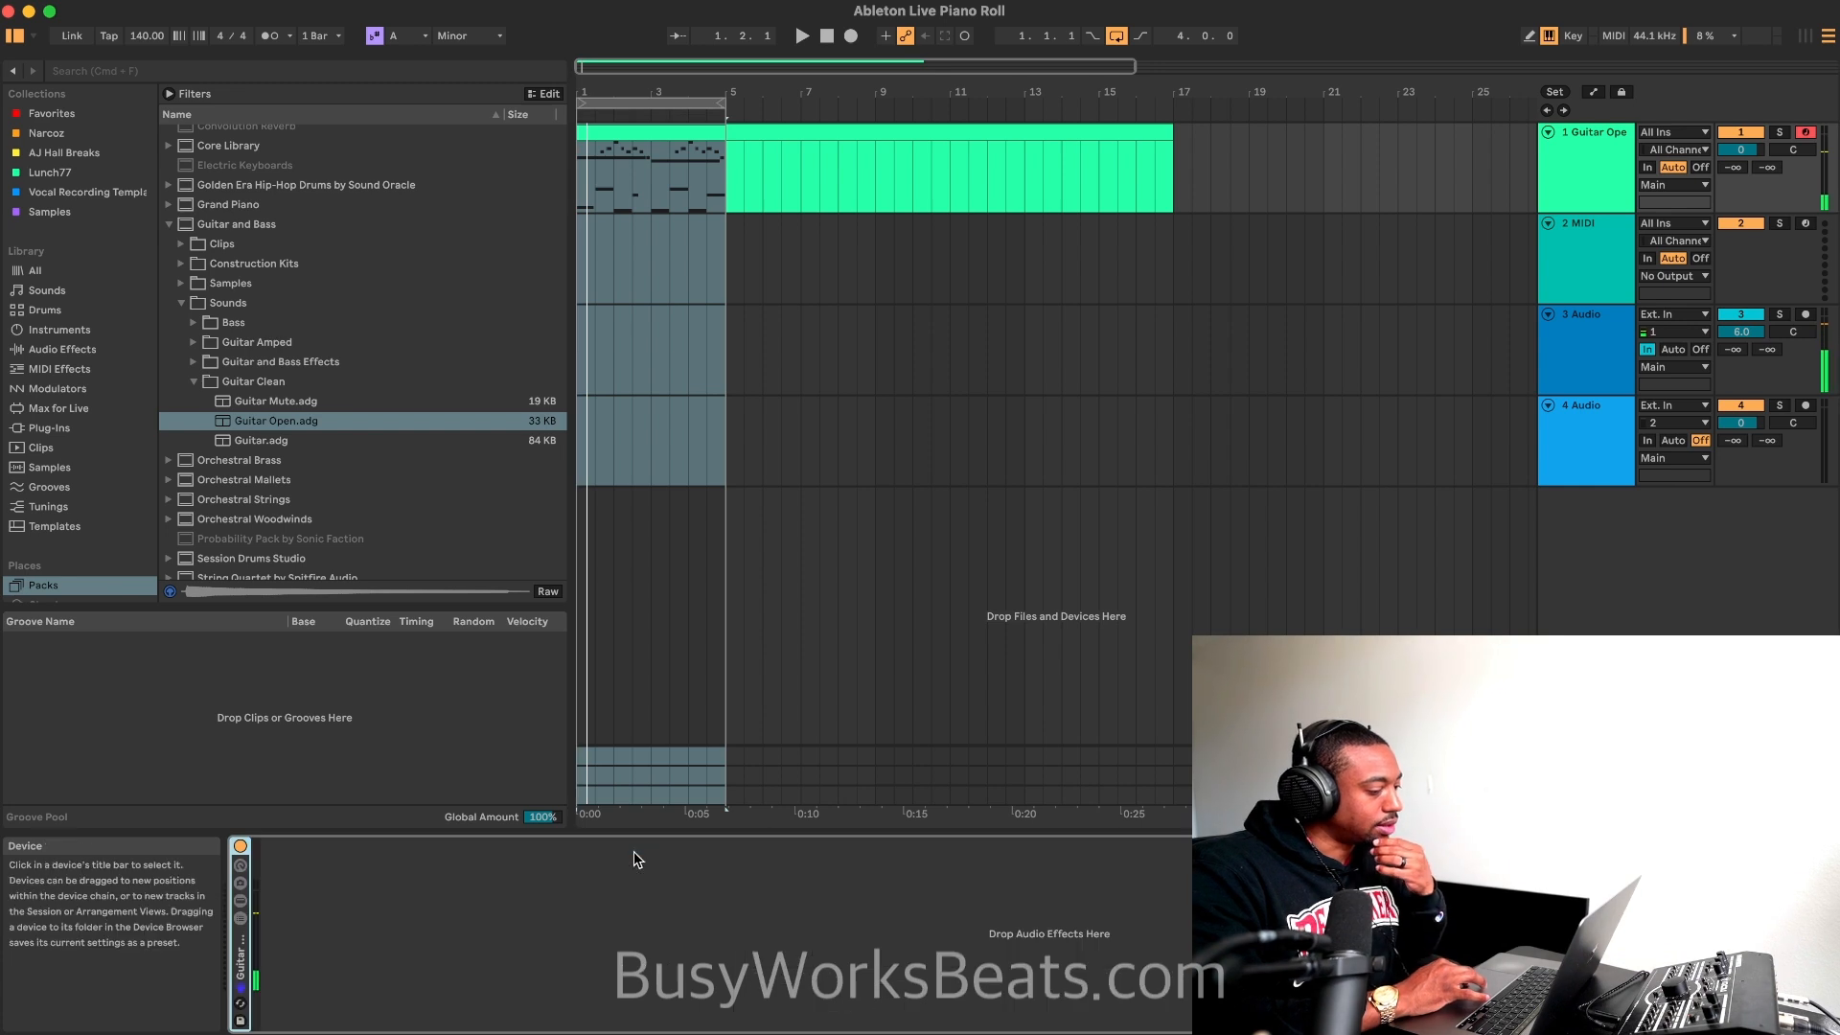
Step: Add the Amp audio effect to the guitar track and play the loop through it
{"action": "left_click", "coordinate": [78, 351]}
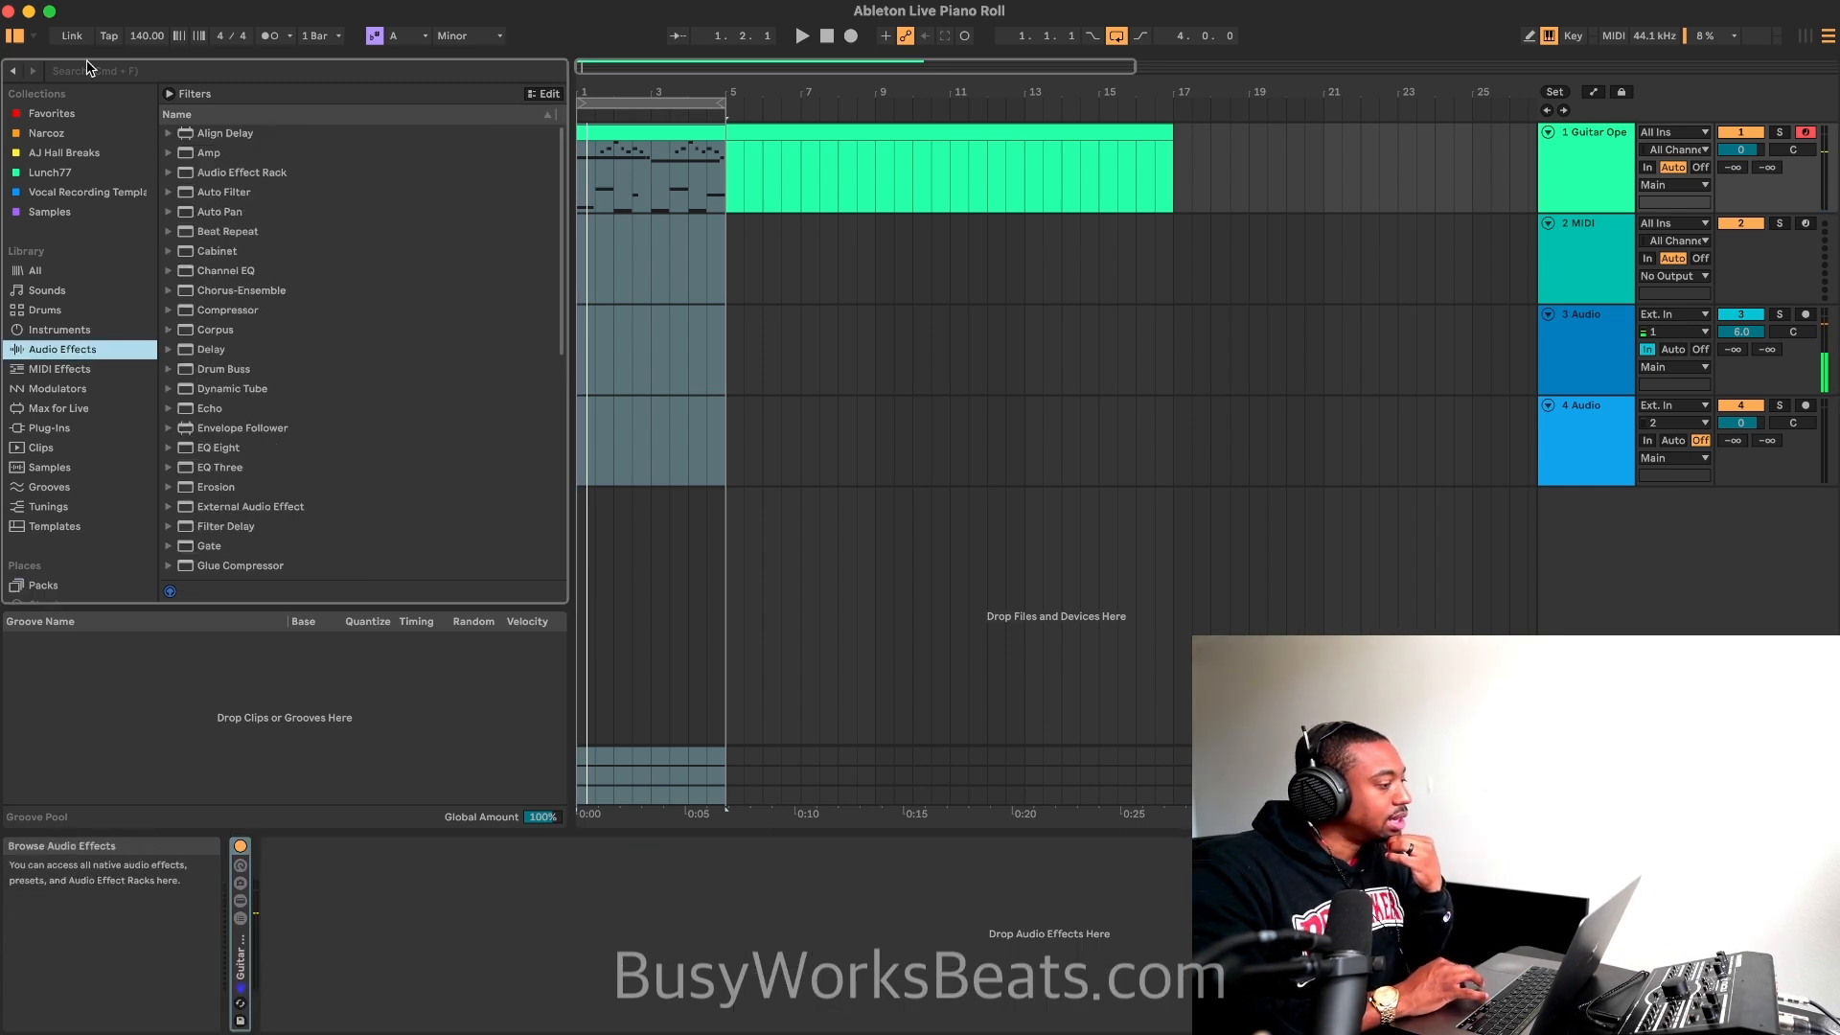
{"action": "double_click", "coordinate": [230, 153]}
{"action": "key", "text": "space"}
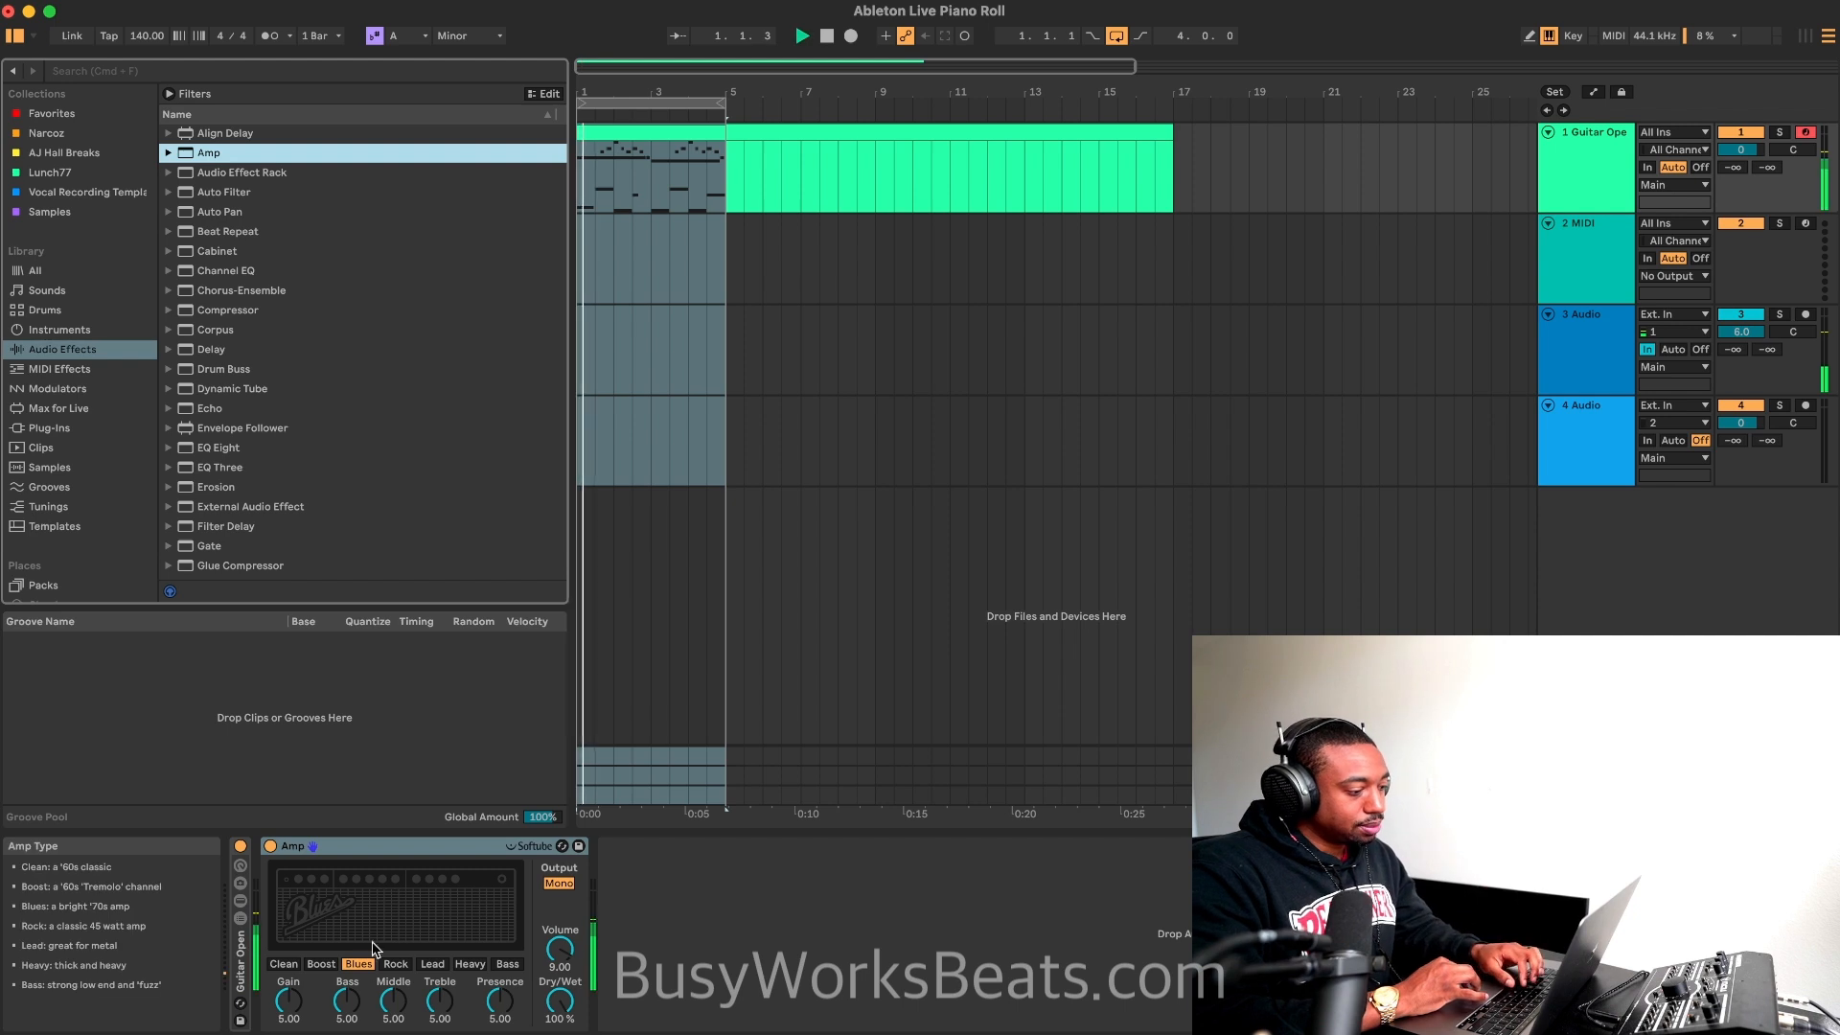
Step: Add the Cabinet effect after the Amp and switch its microphone type to Dynamic
{"action": "left_click", "coordinate": [239, 253]}
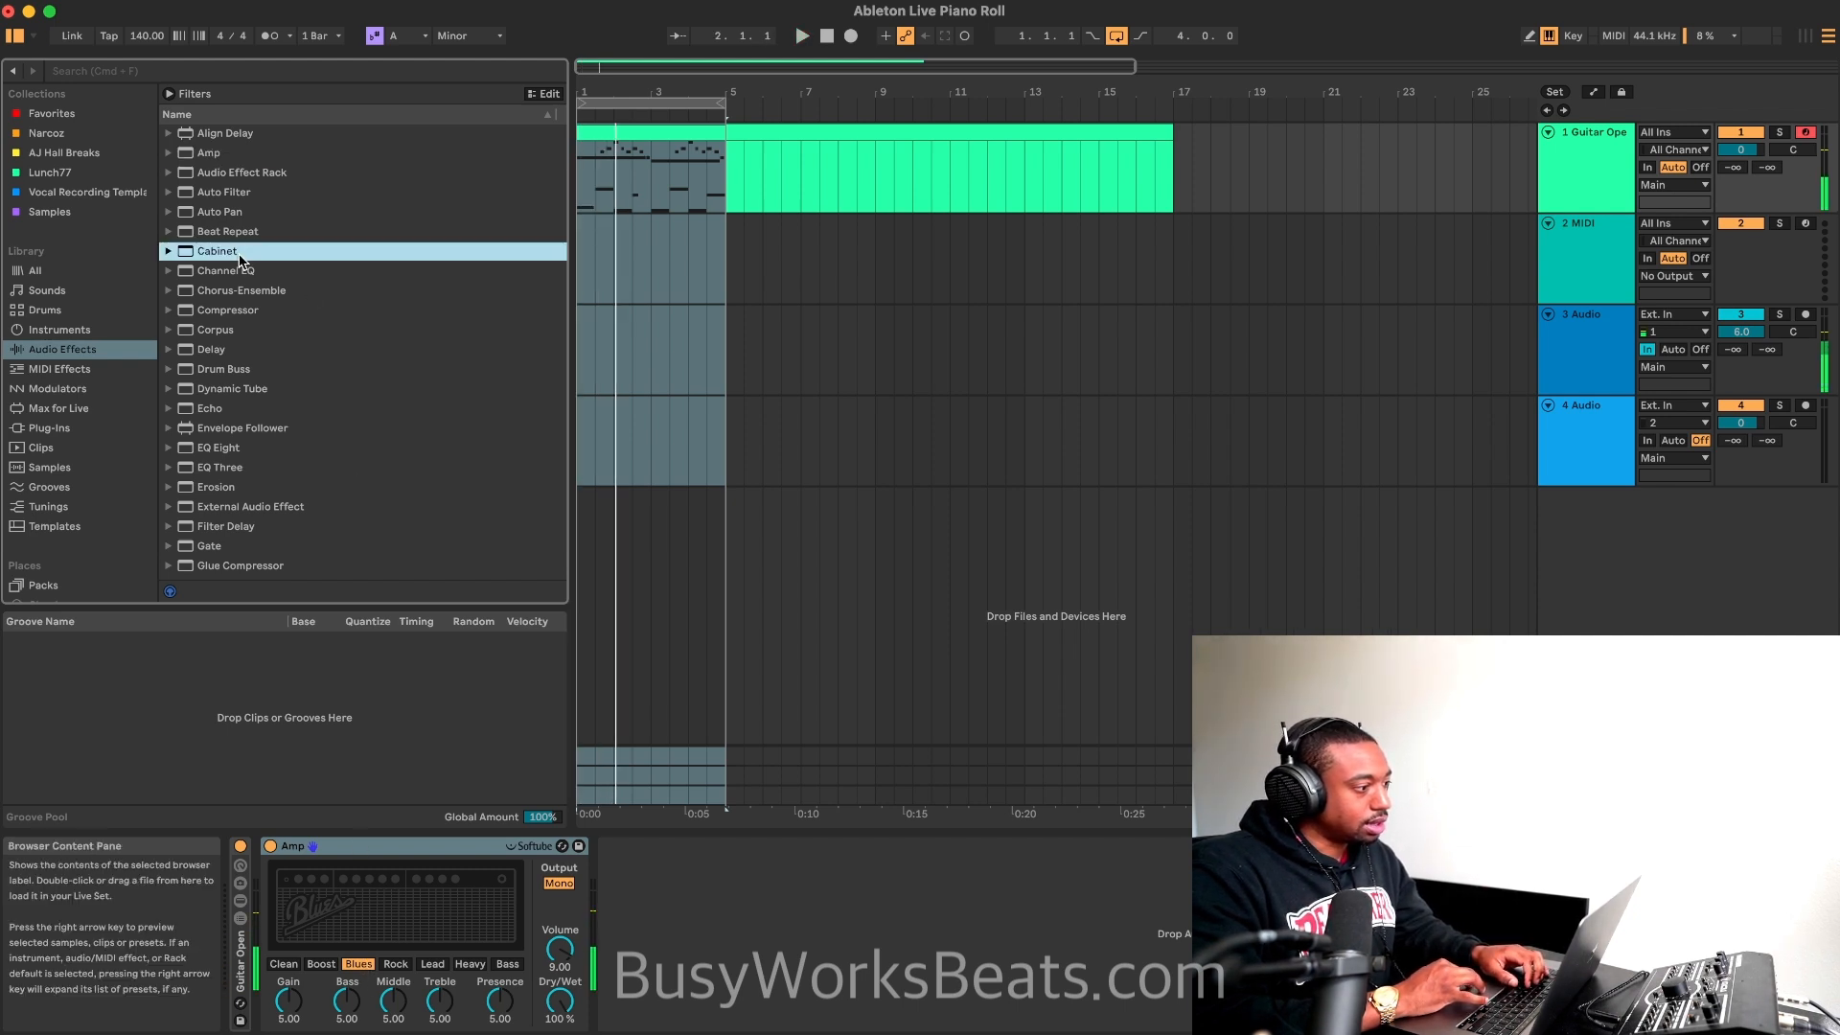
{"action": "double_click", "coordinate": [240, 253]}
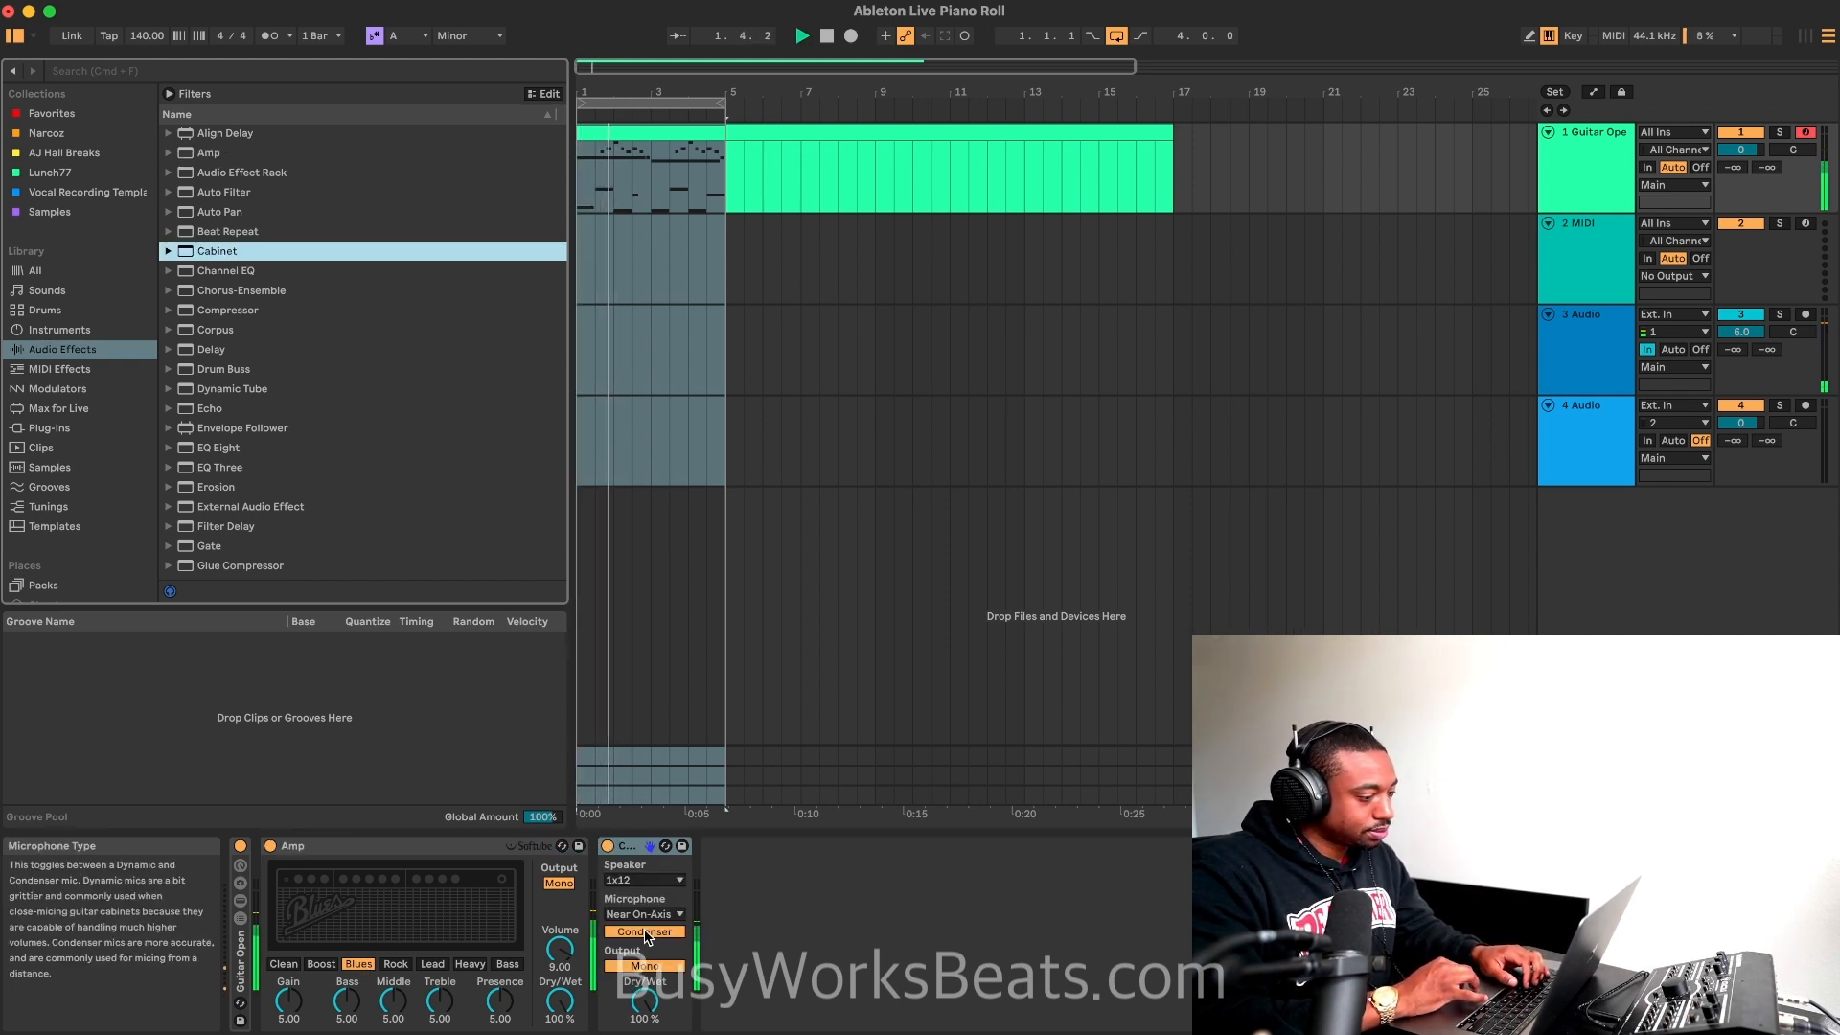
{"action": "left_click", "coordinate": [647, 934]}
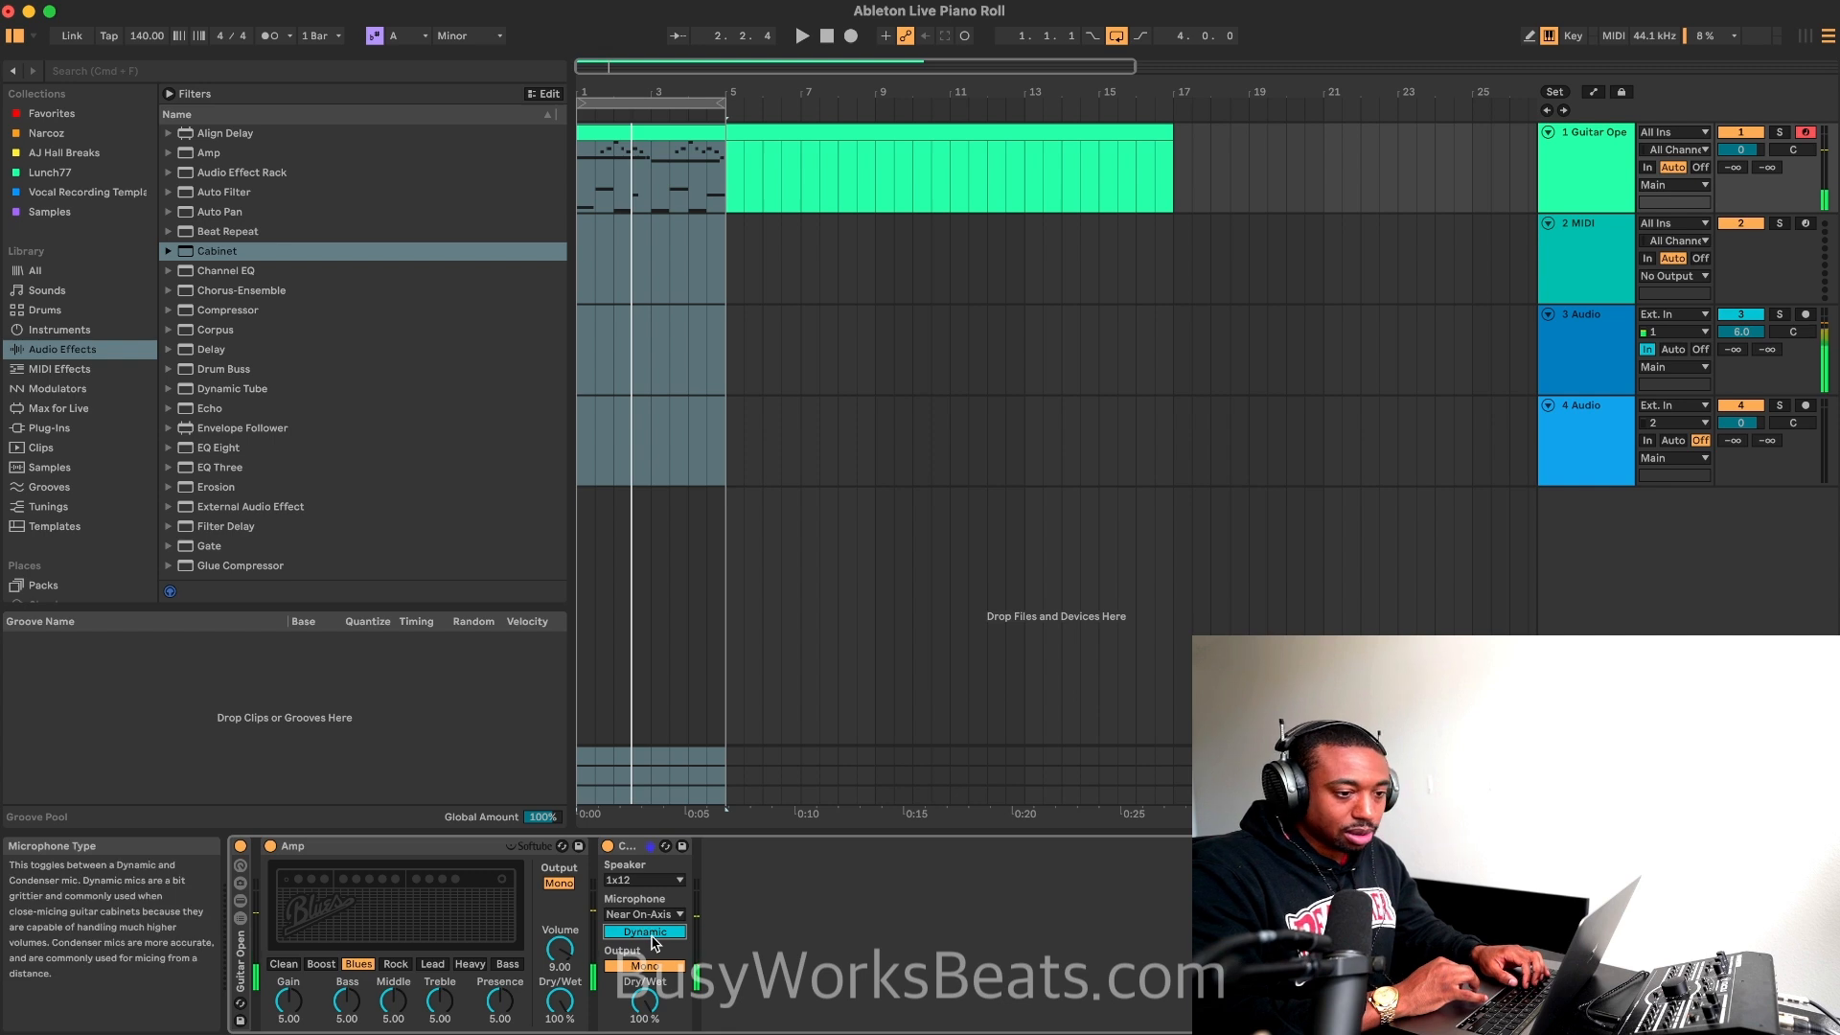
Step: Try the Clean amp type during playback and return the Amp to Blues
{"action": "key", "text": "space"}
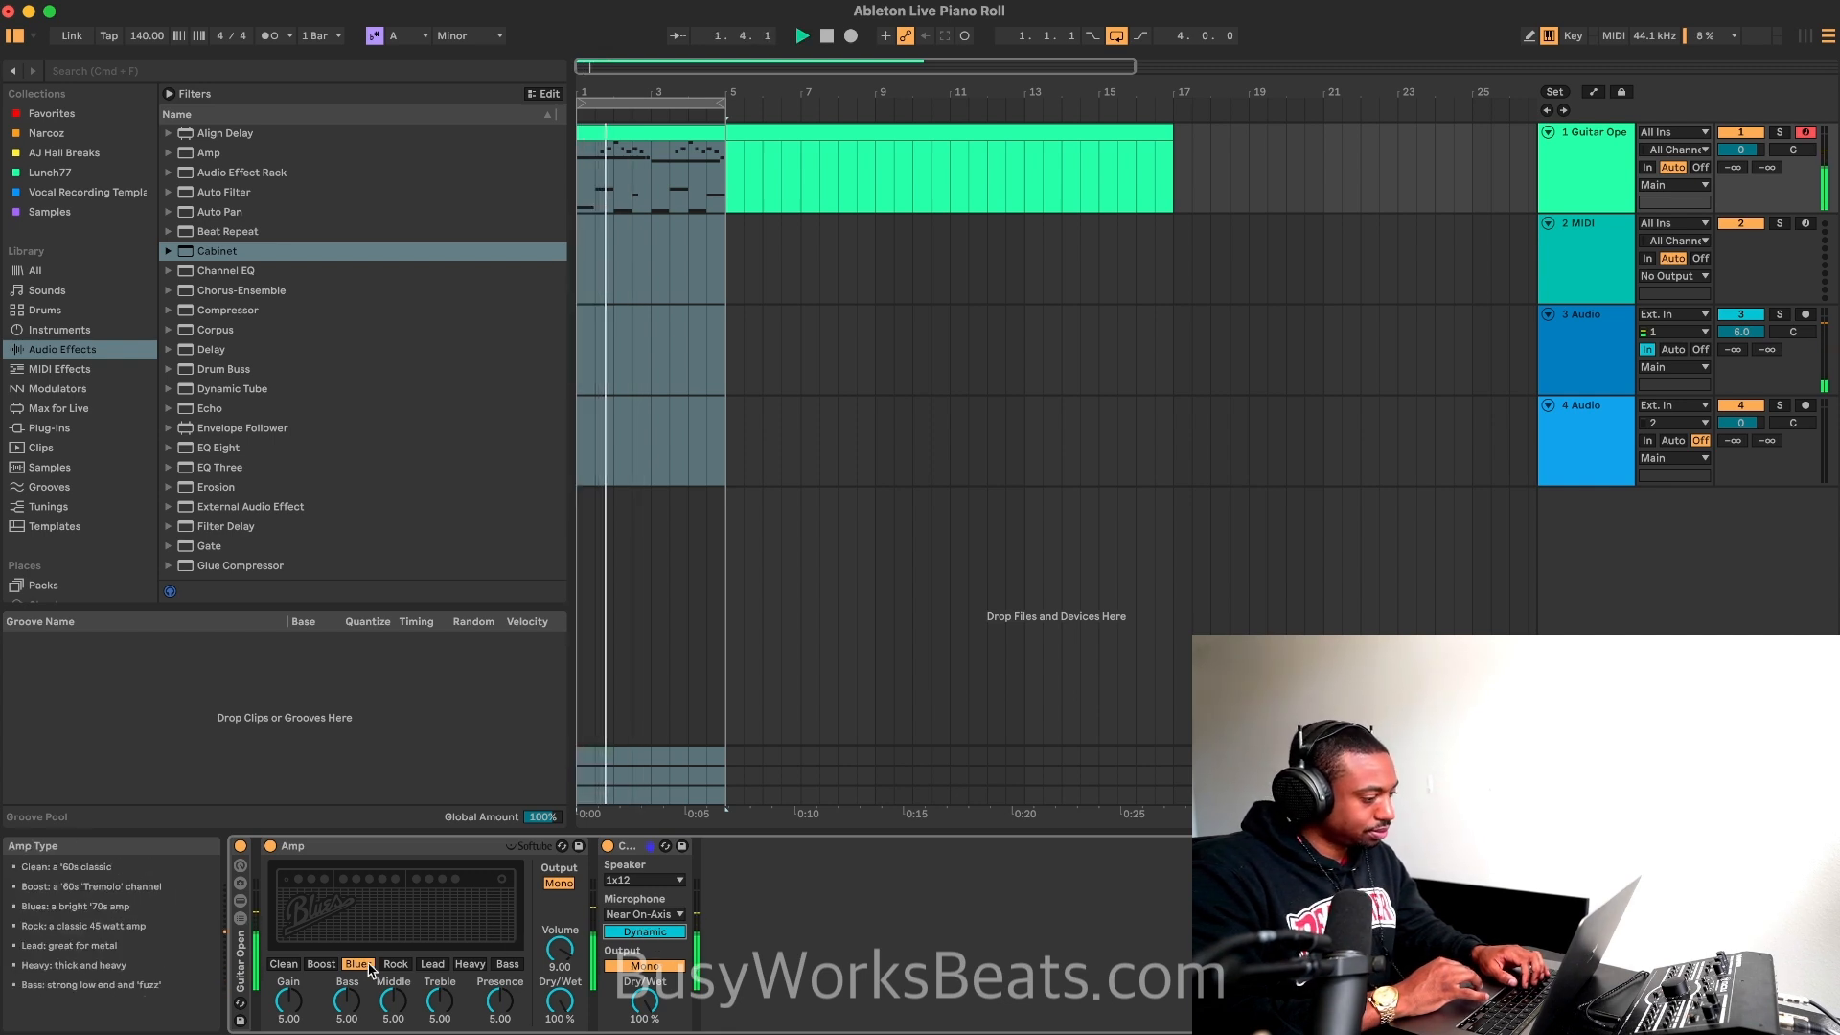
{"action": "left_click", "coordinate": [284, 964]}
{"action": "left_click", "coordinate": [358, 963]}
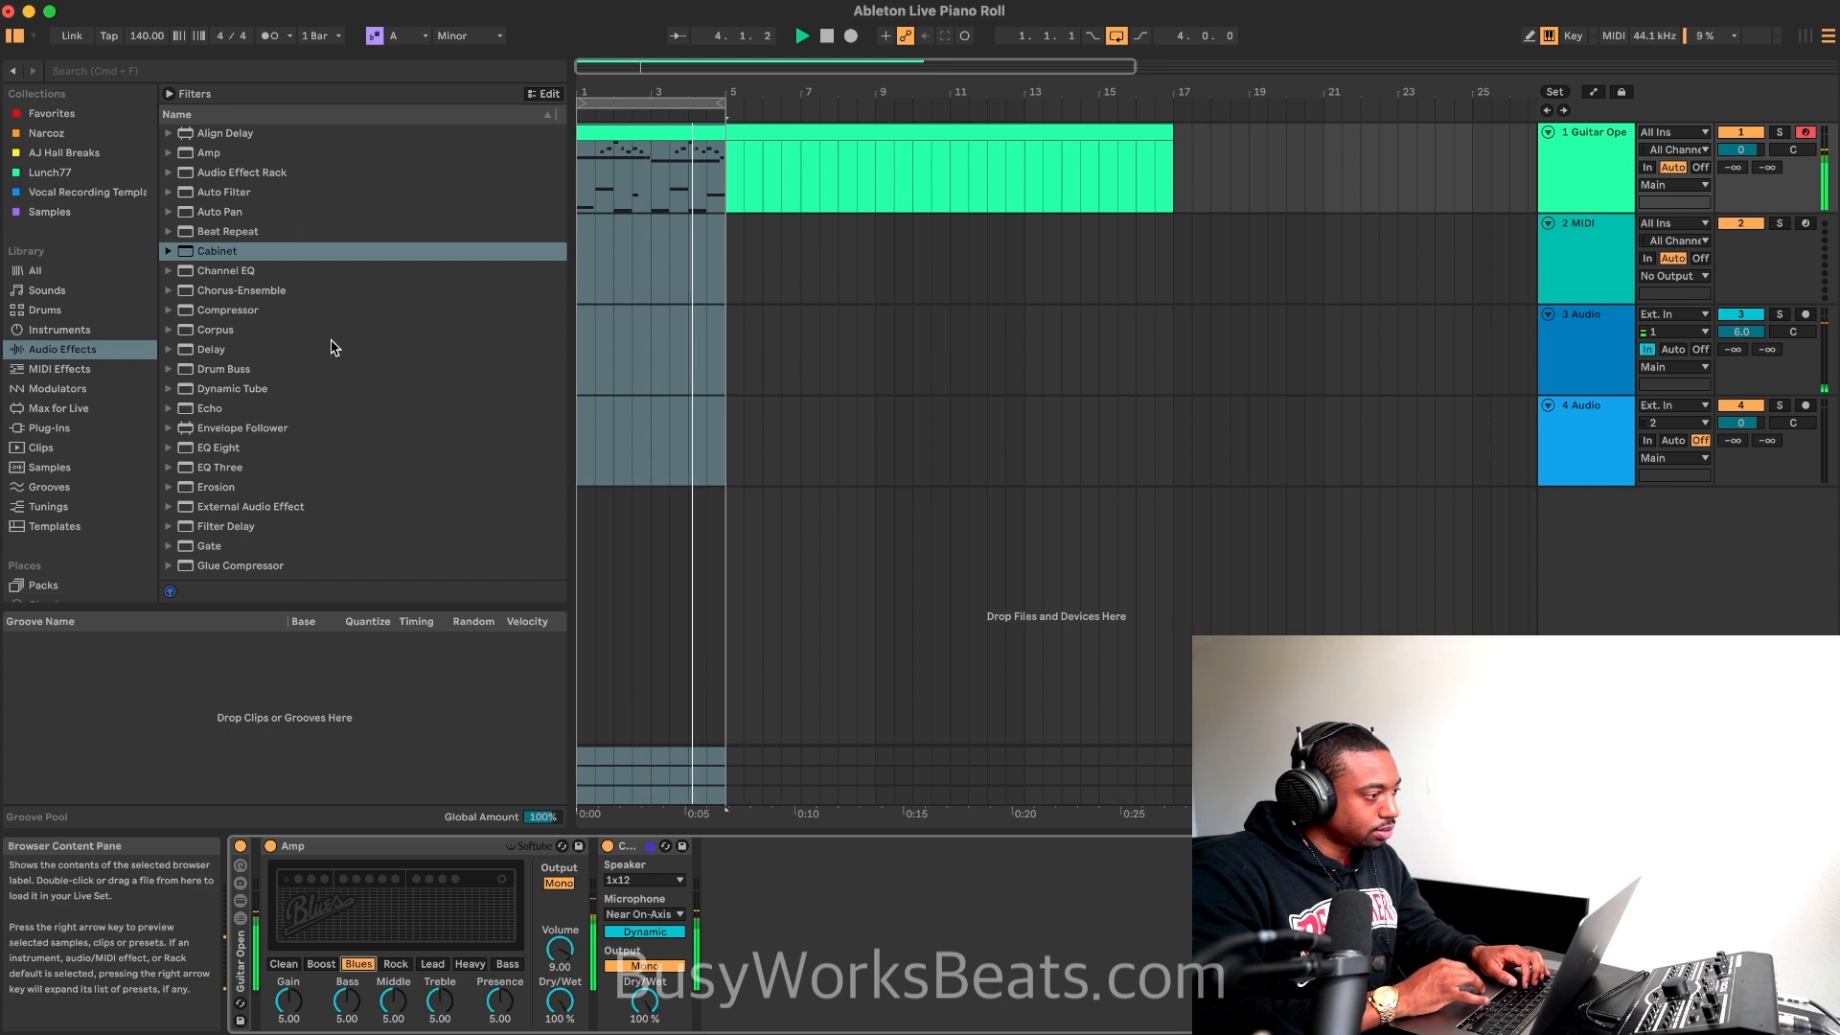
Step: Add Chorus-Ensemble after the Cabinet, raise its Warmth, and play the loop
{"action": "scroll", "coordinate": [246, 358], "scroll_direction": "down", "scroll_amount": 1}
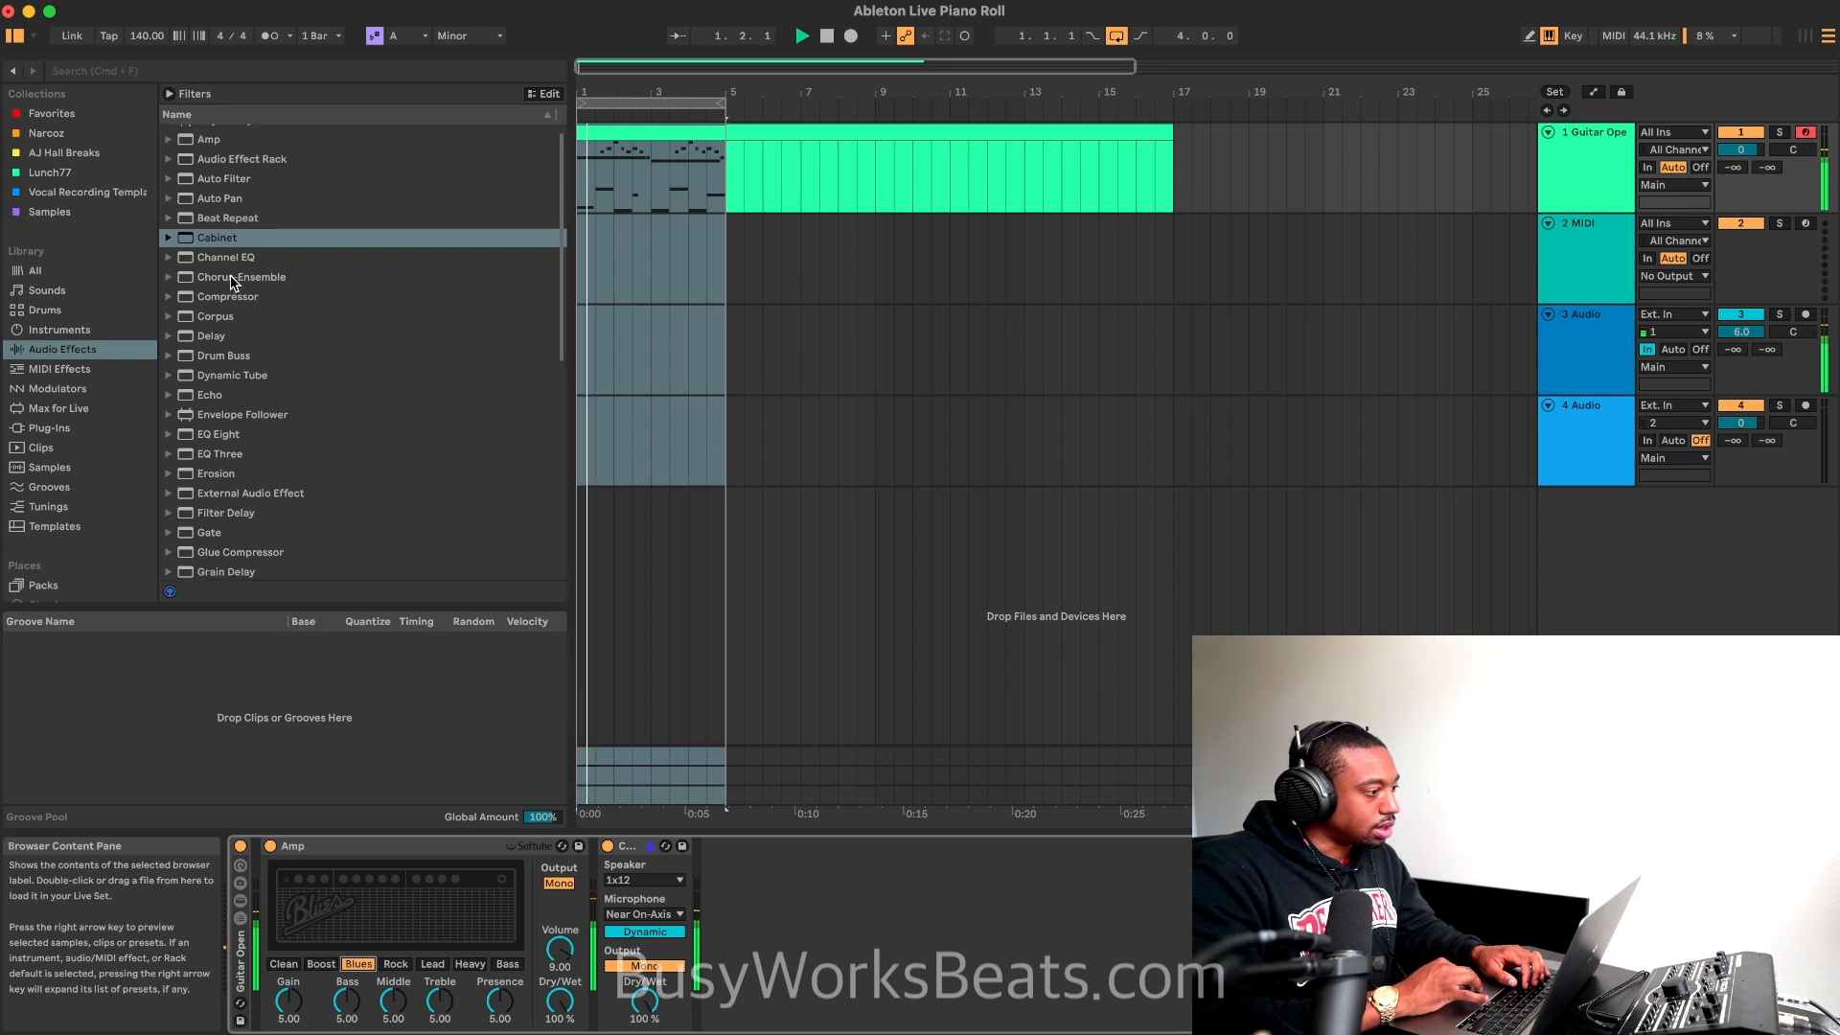
{"action": "key", "text": "Down"}
{"action": "key", "text": "Down"}
{"action": "key", "text": "Return"}
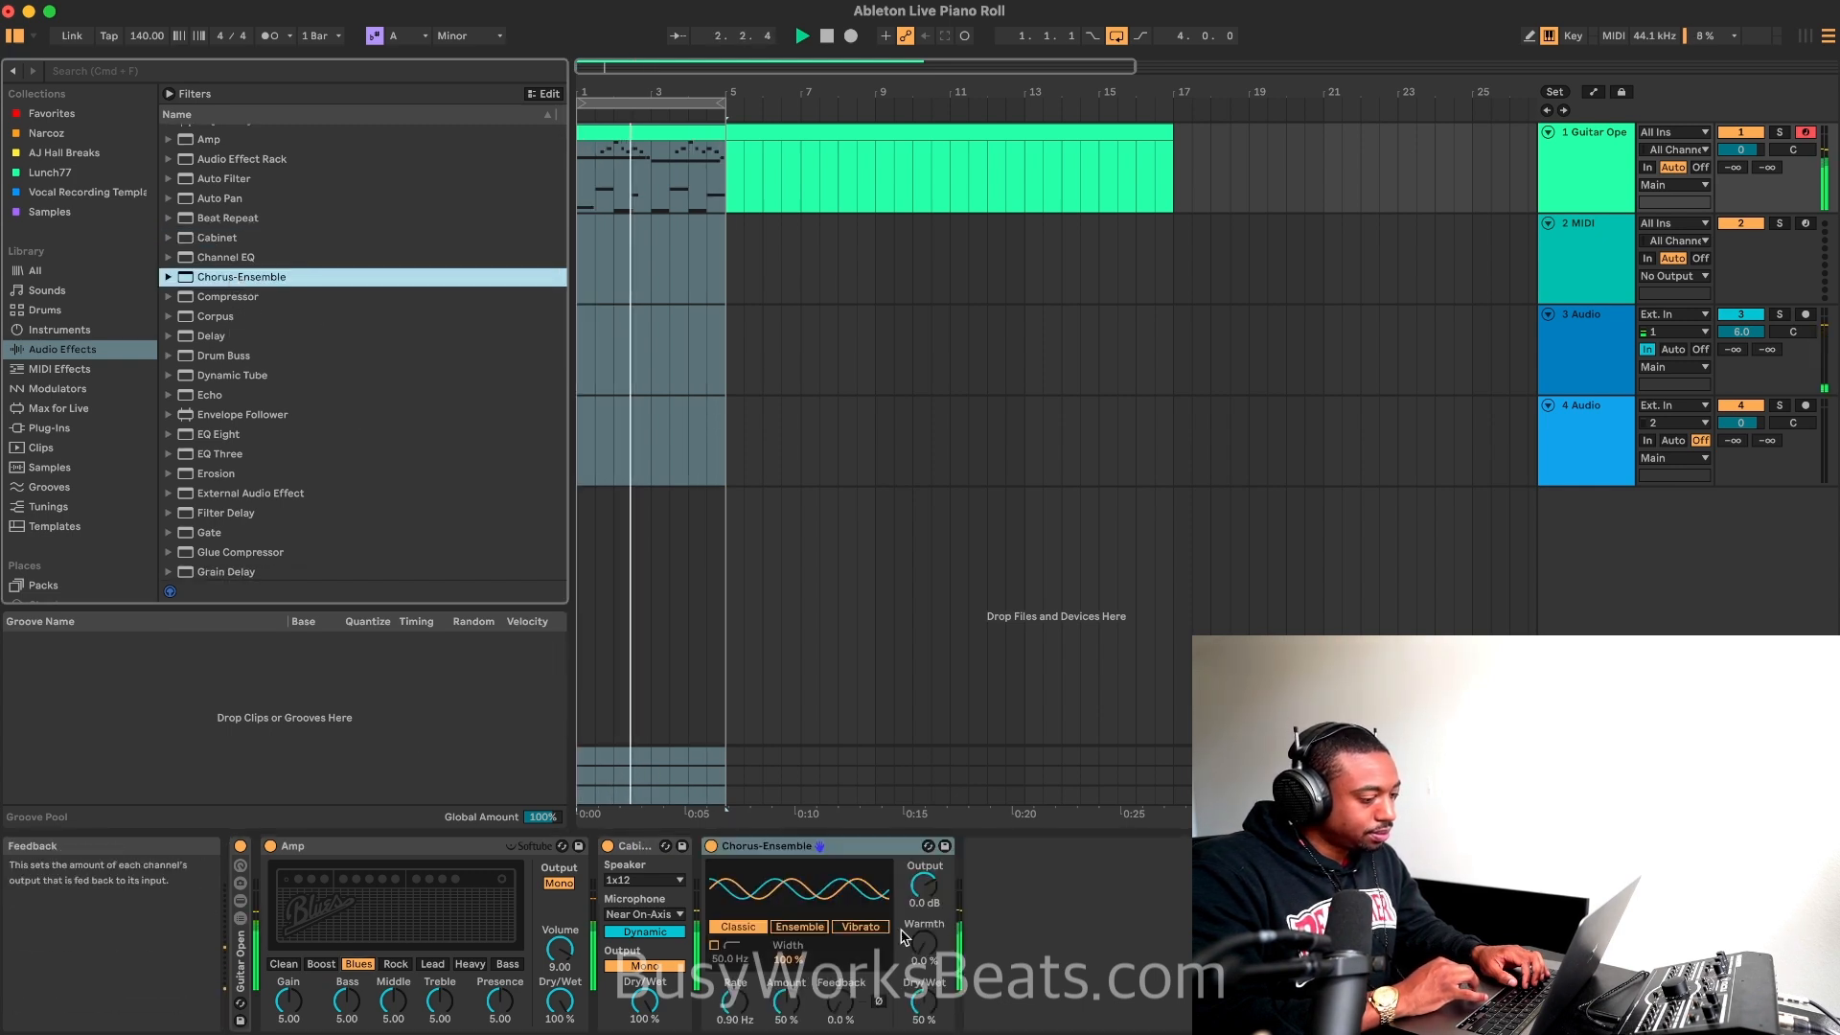
{"action": "key", "text": "space"}
{"action": "left_click_drag", "start_coordinate": [920, 950], "coordinate": [919, 948]}
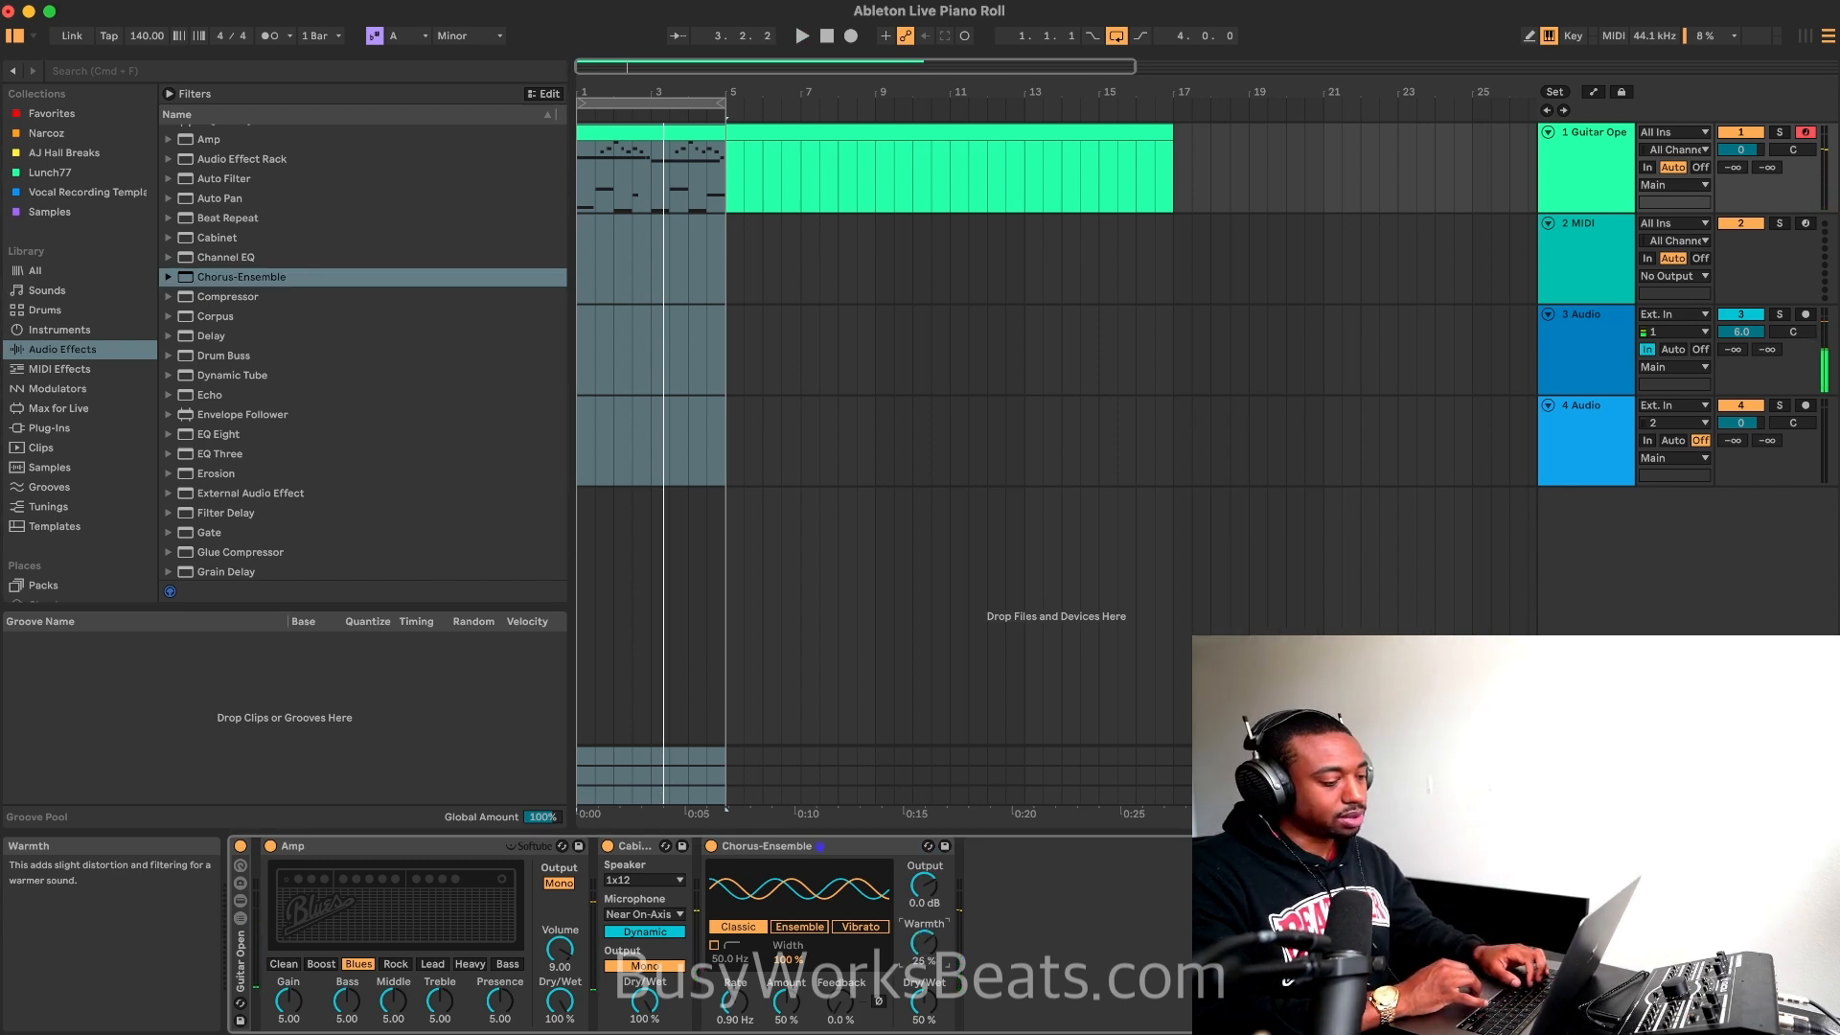
{"action": "key", "text": "space"}
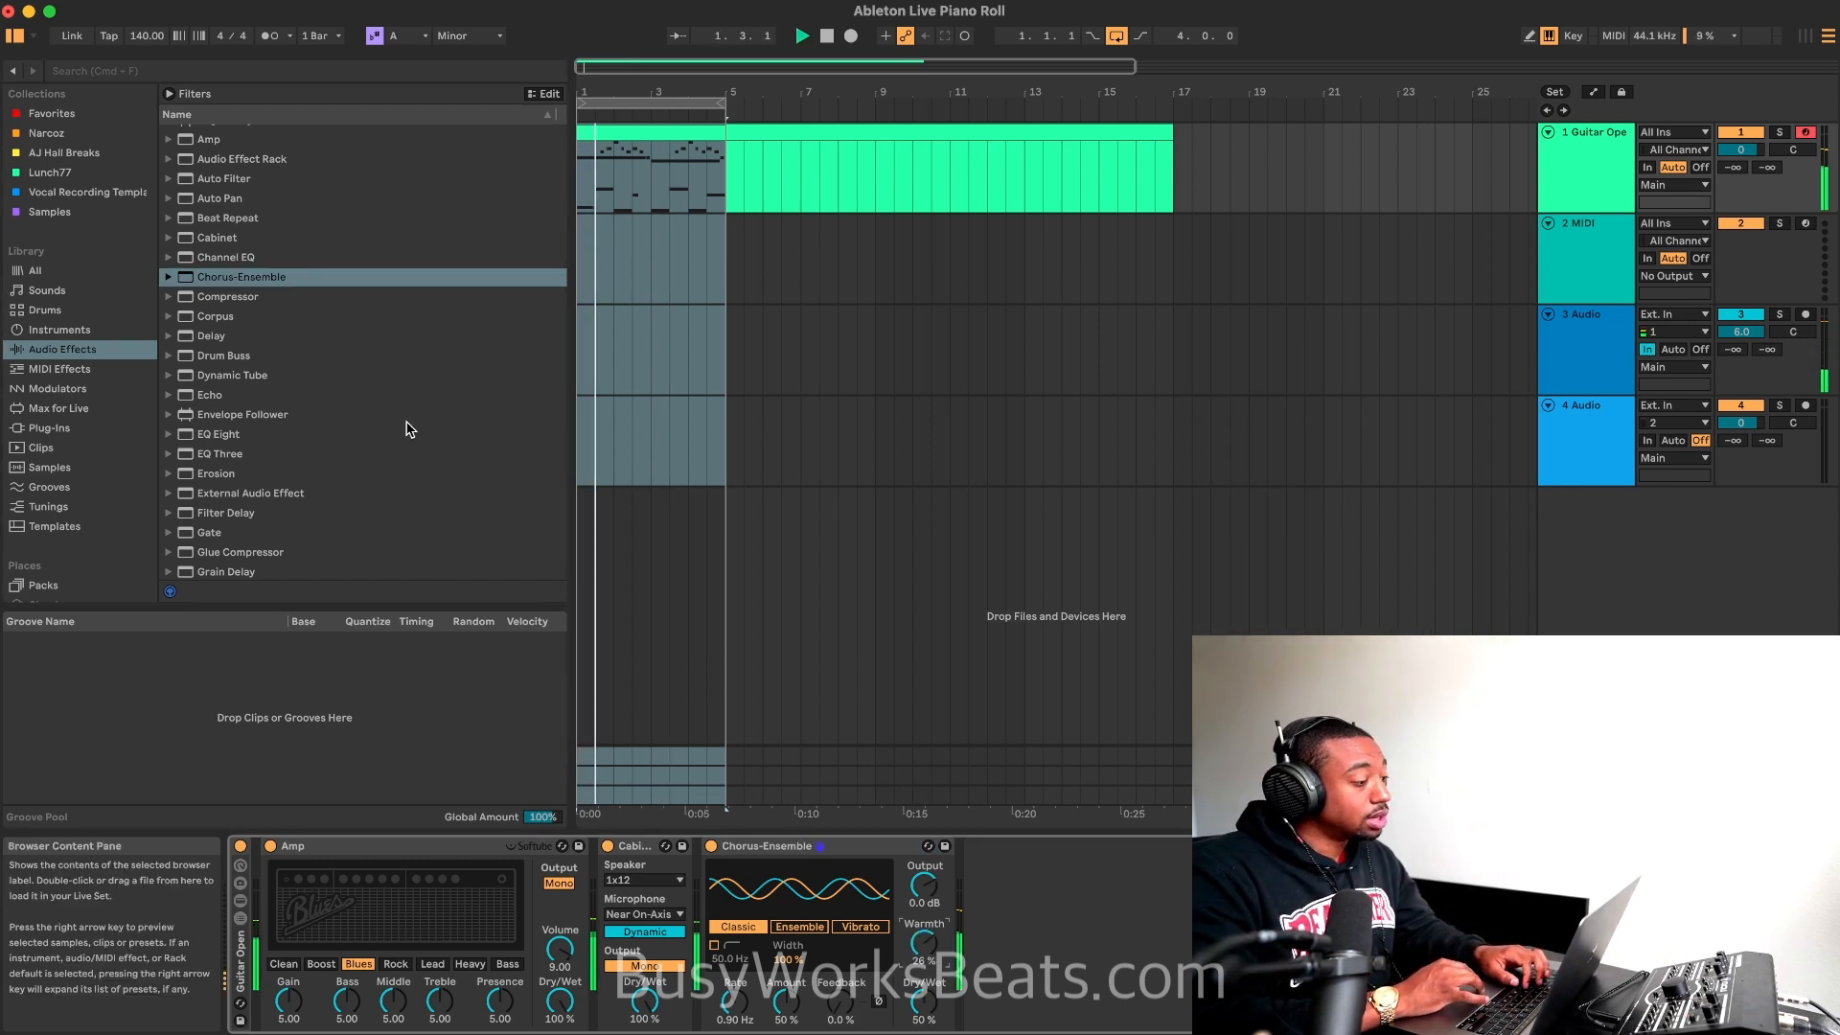
Step: Add a Delay, set both channels' delay time to 4 sixteenths, and move its filter frequency to 1.47 kHz
{"action": "double_click", "coordinate": [224, 338]}
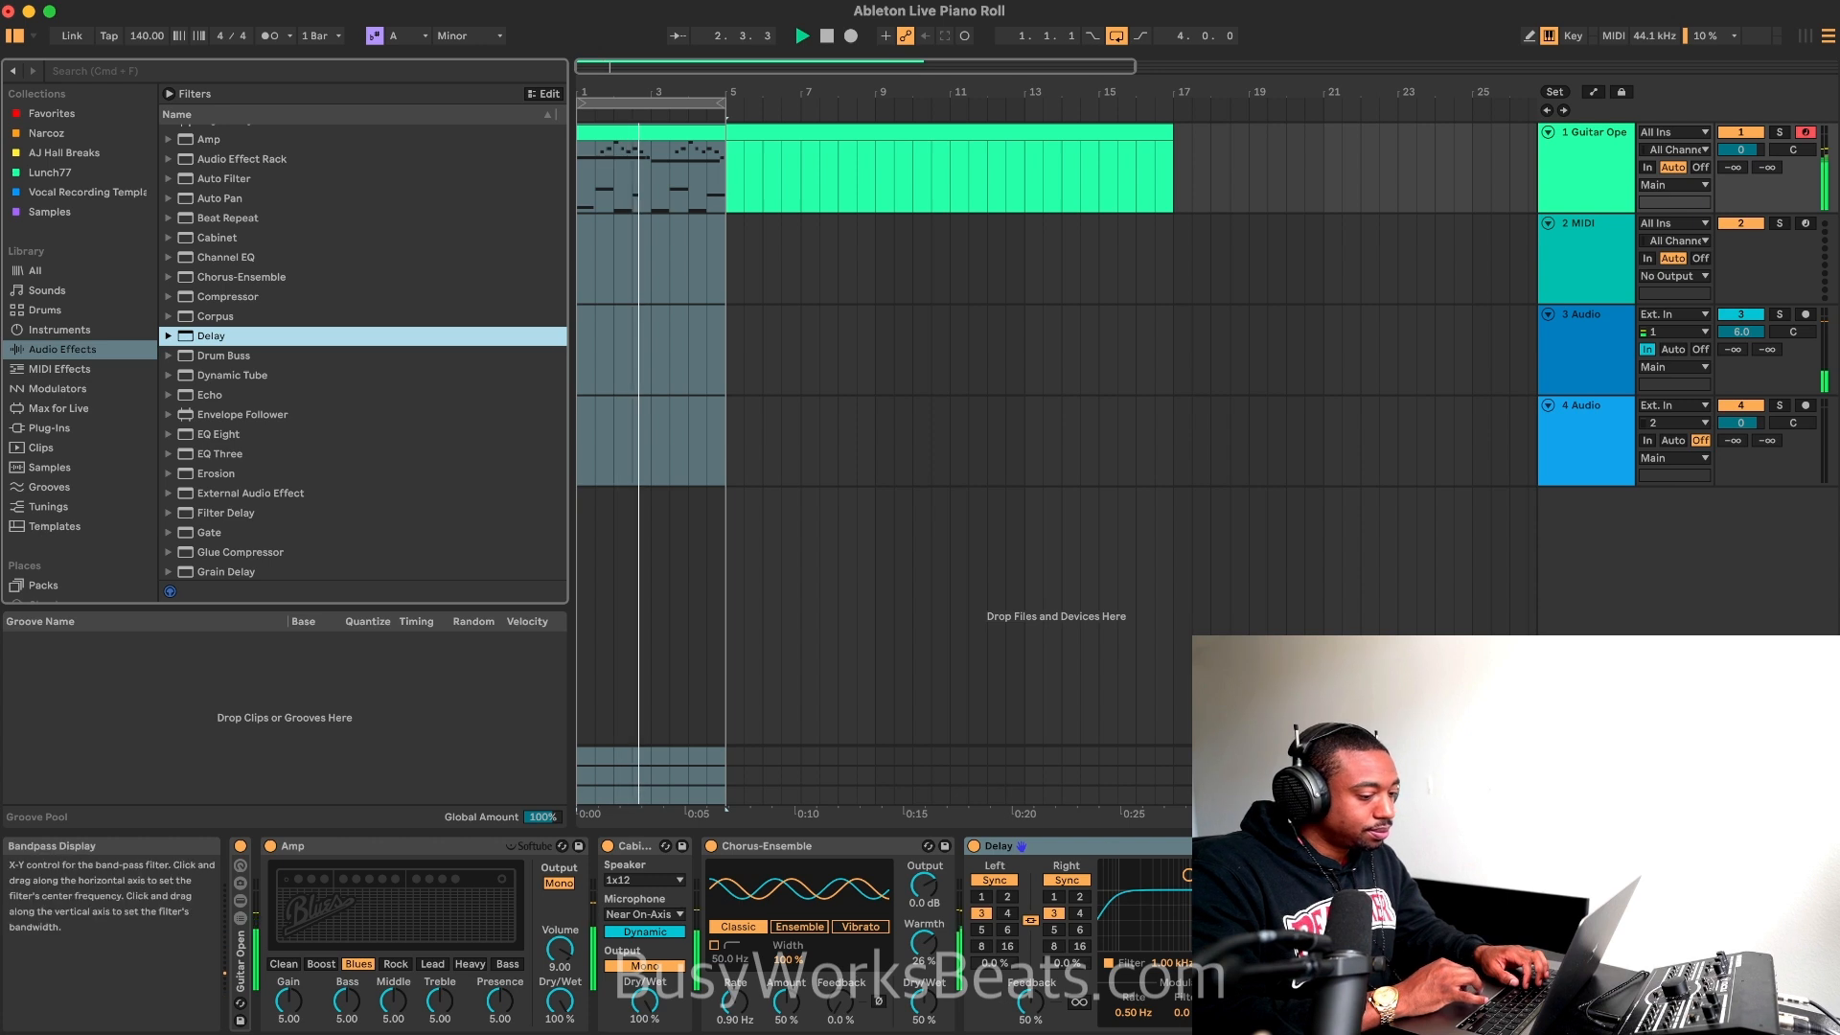
{"action": "left_click", "coordinate": [1096, 943]}
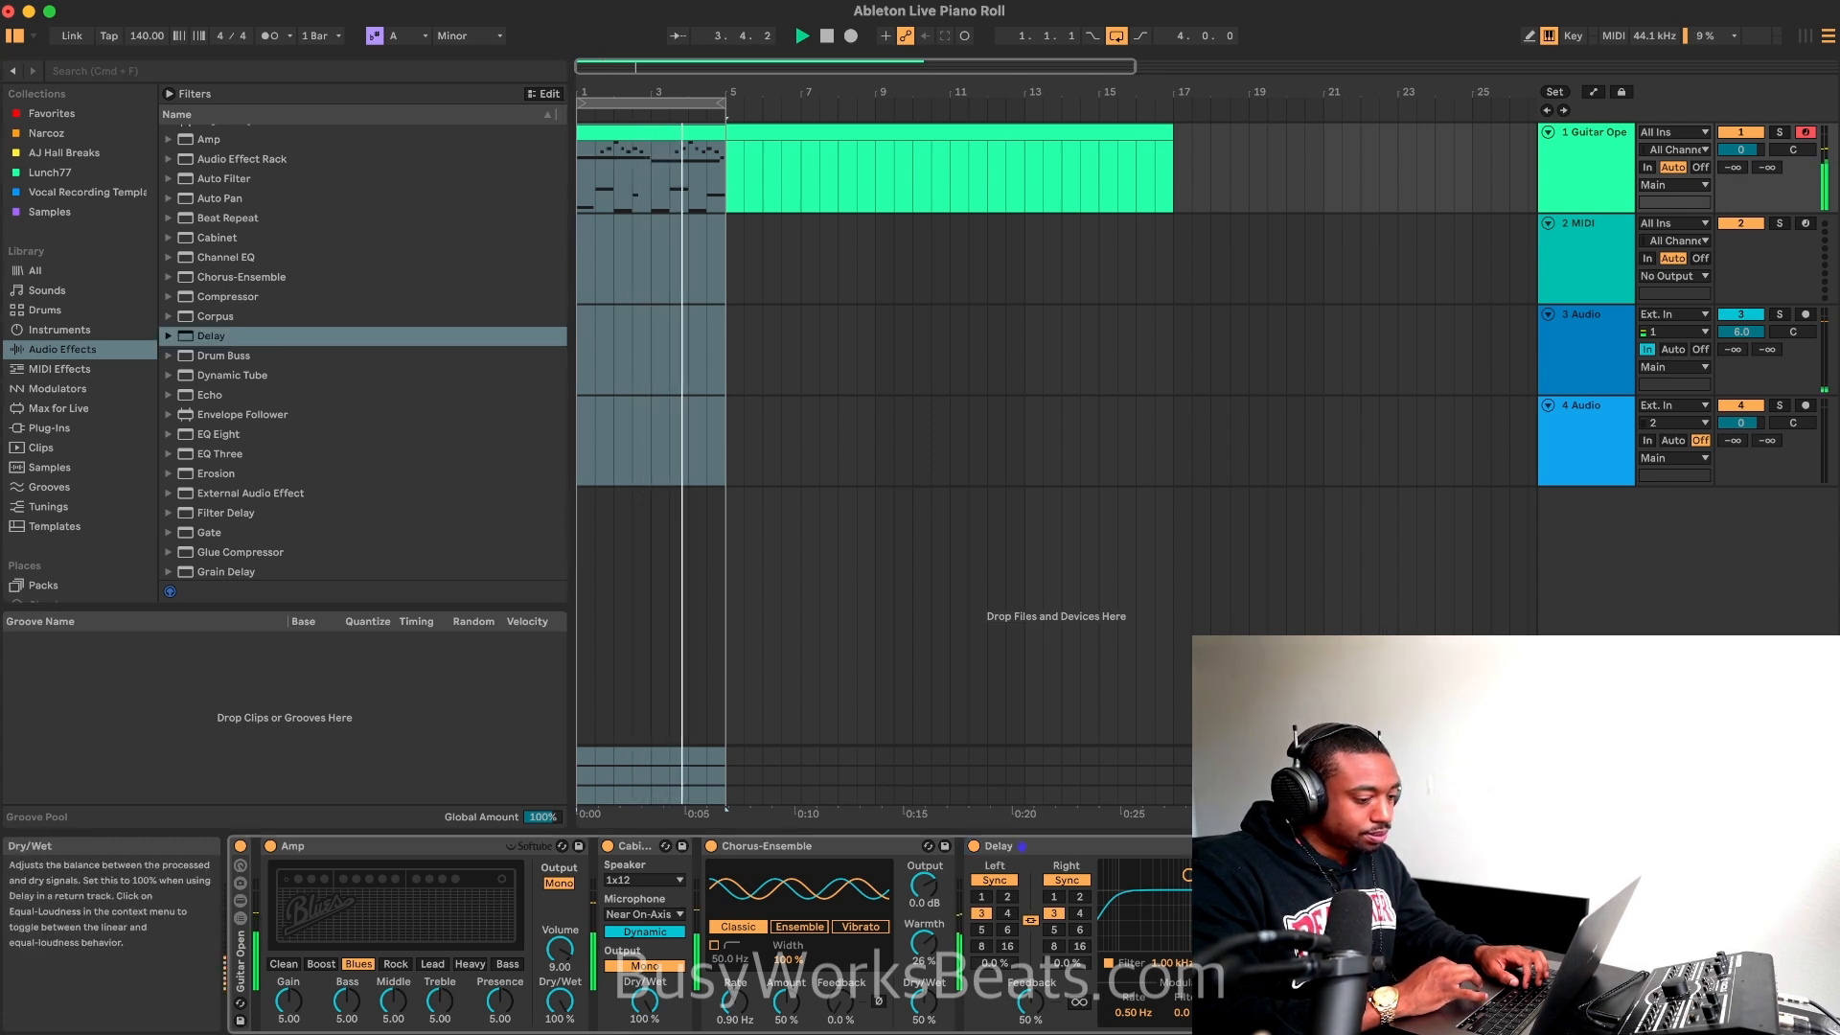
{"action": "left_click", "coordinate": [1009, 914]}
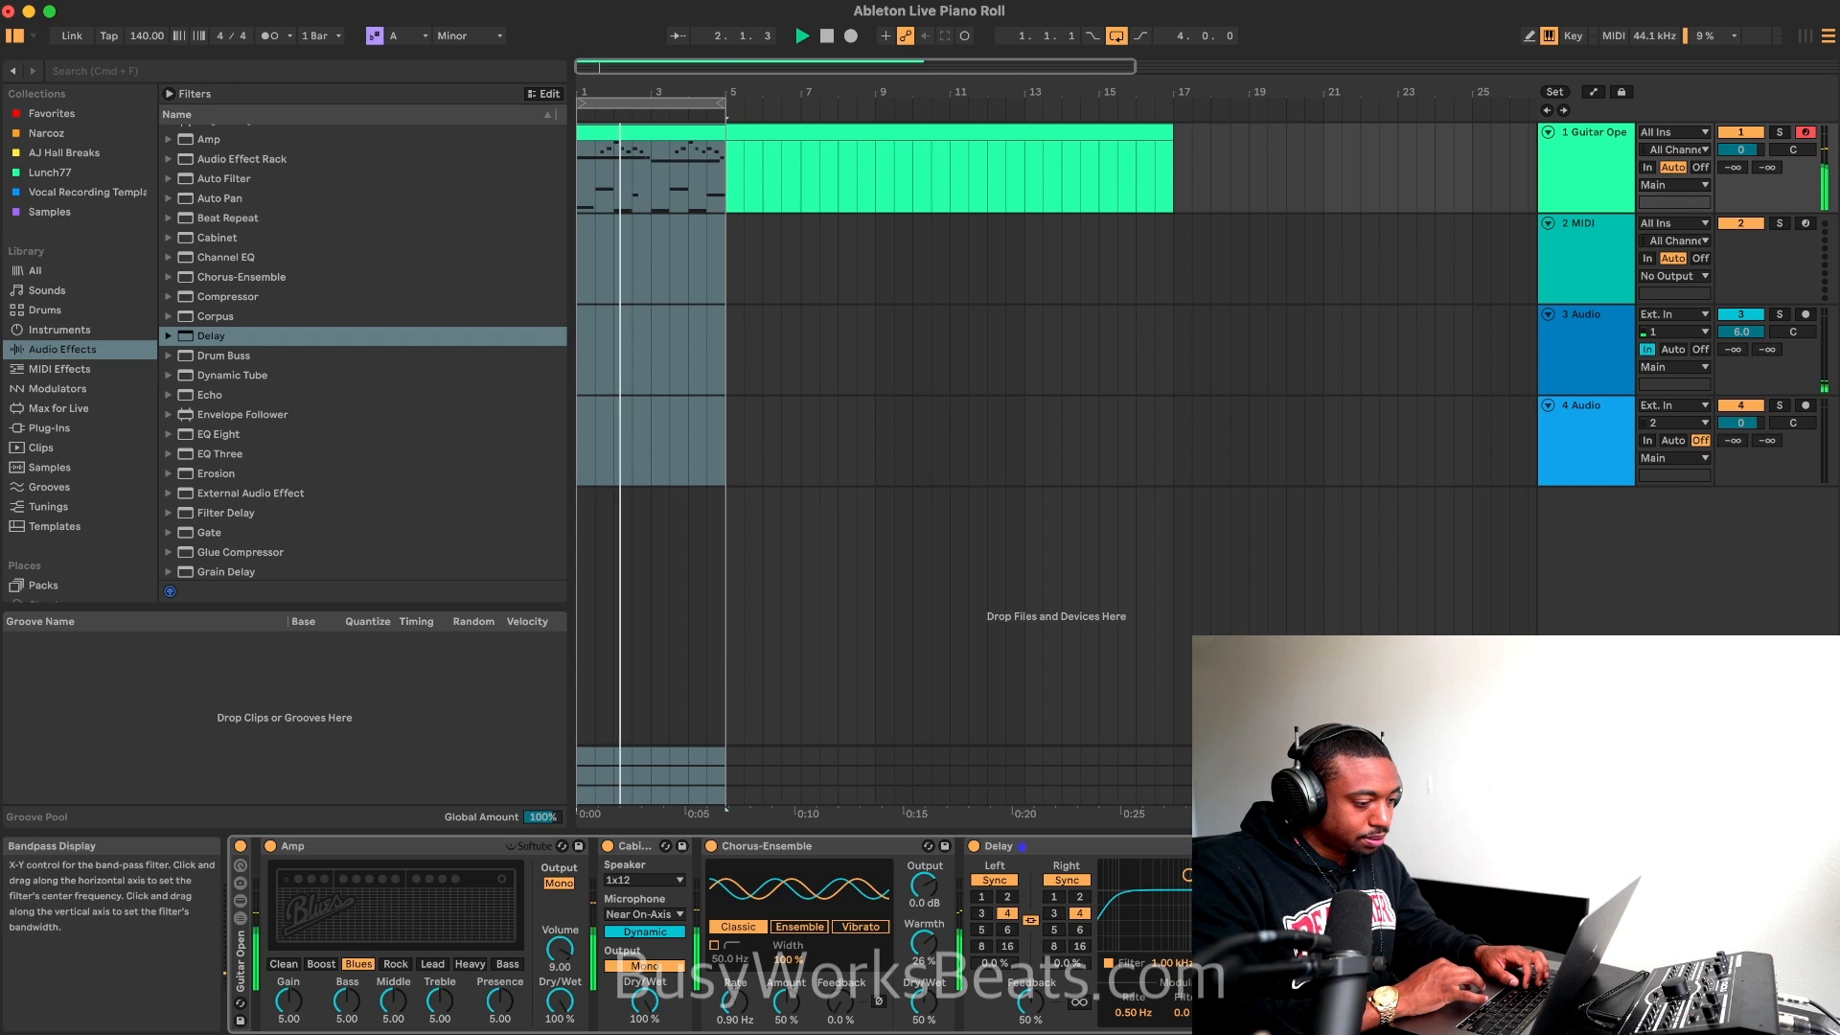
{"action": "left_click_drag", "start_coordinate": [1195, 881], "coordinate": [1204, 882]}
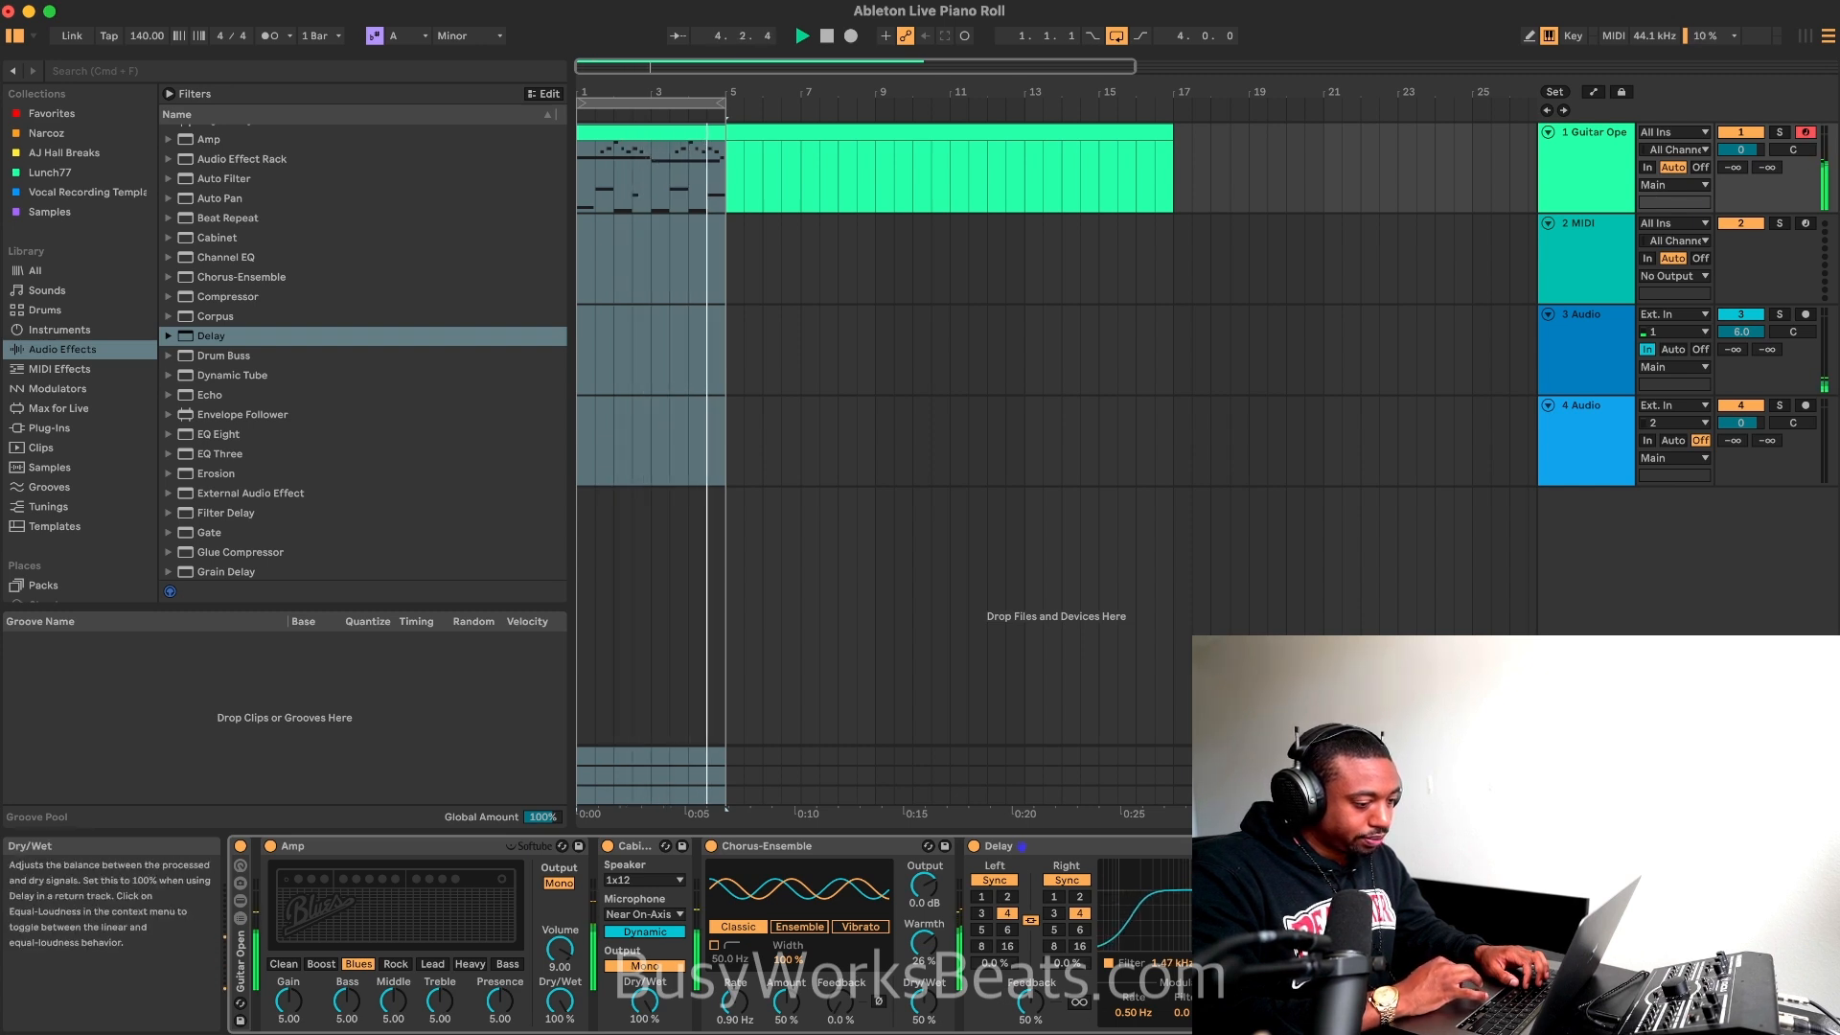
Step: Add the Reverb effect at the end of the guitar track's chain and play the loop
{"action": "scroll", "coordinate": [290, 489], "scroll_direction": "down", "scroll_amount": 5}
{"action": "key", "text": "space"}
{"action": "scroll", "coordinate": [287, 470], "scroll_direction": "down", "scroll_amount": 3}
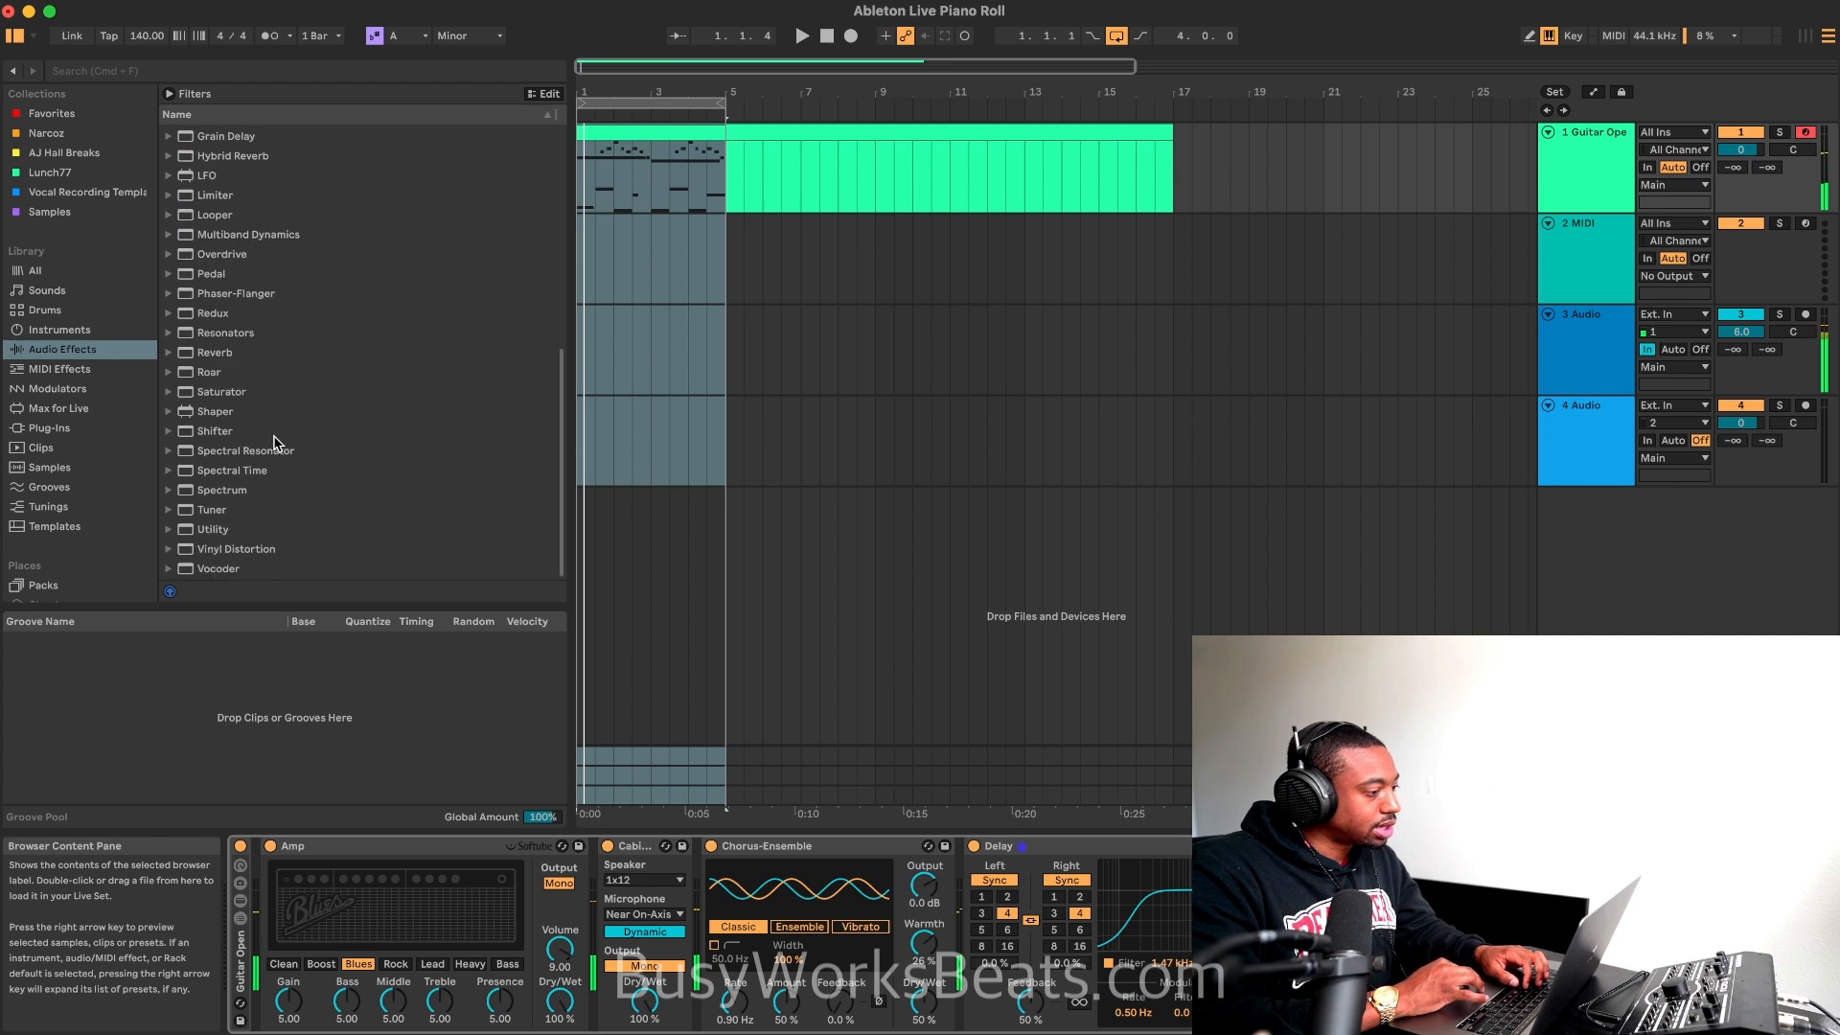
{"action": "left_click", "coordinate": [256, 356]}
{"action": "key", "text": "space"}
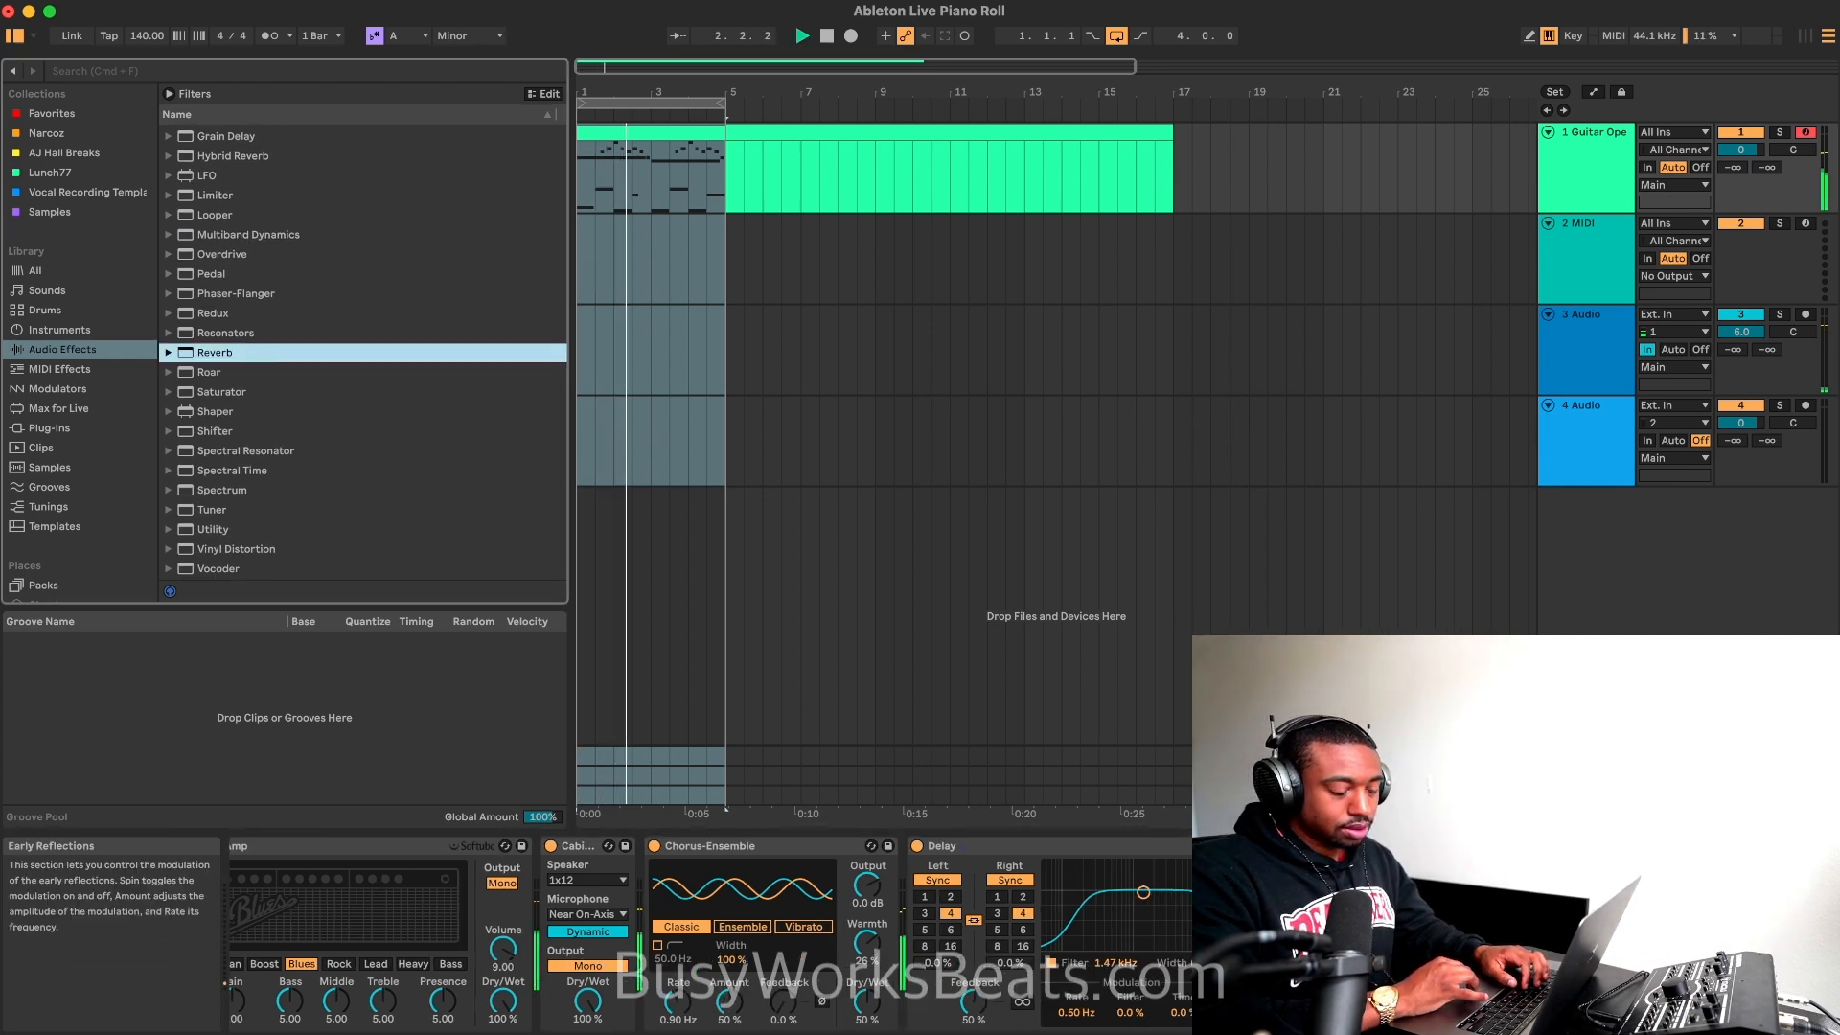
Step: Collapse the Reverb, Delay, Chorus-Ensemble and Cabinet devices in the guitar track's chain
{"action": "double_click", "coordinate": [1203, 847]}
{"action": "double_click", "coordinate": [1184, 848]}
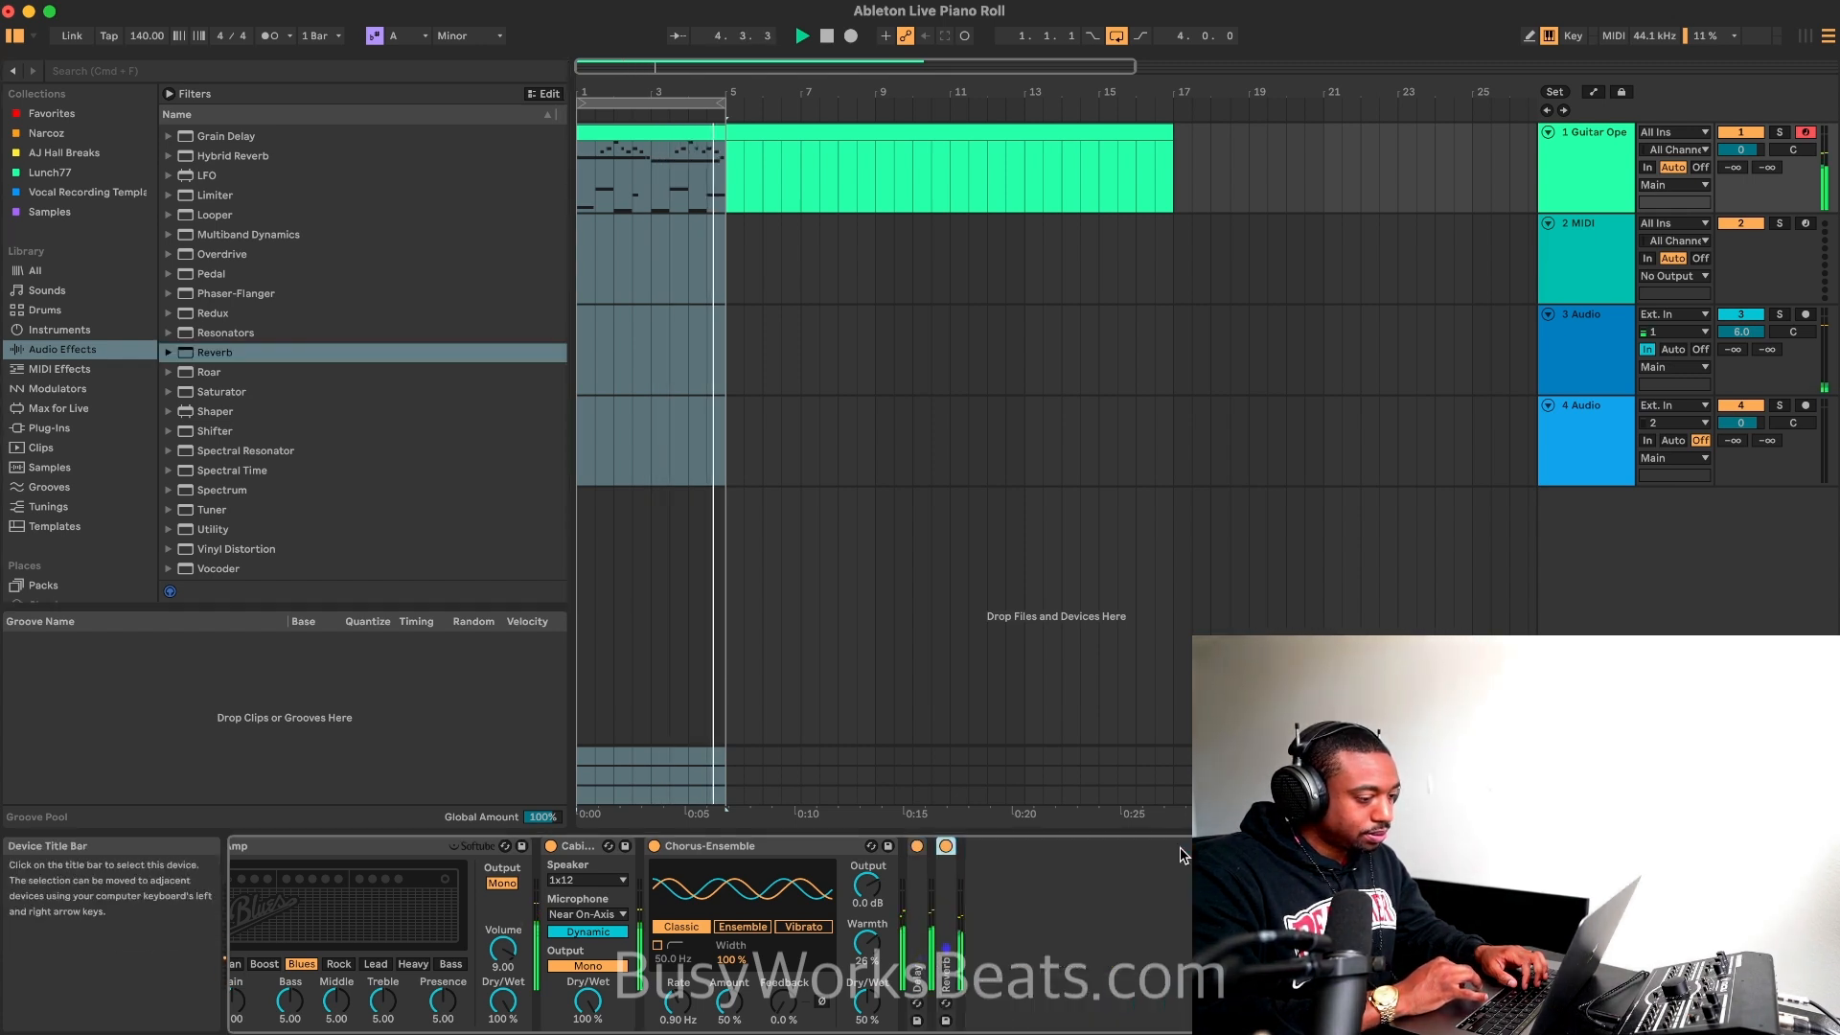
{"action": "double_click", "coordinate": [676, 847]}
{"action": "double_click", "coordinate": [578, 847]}
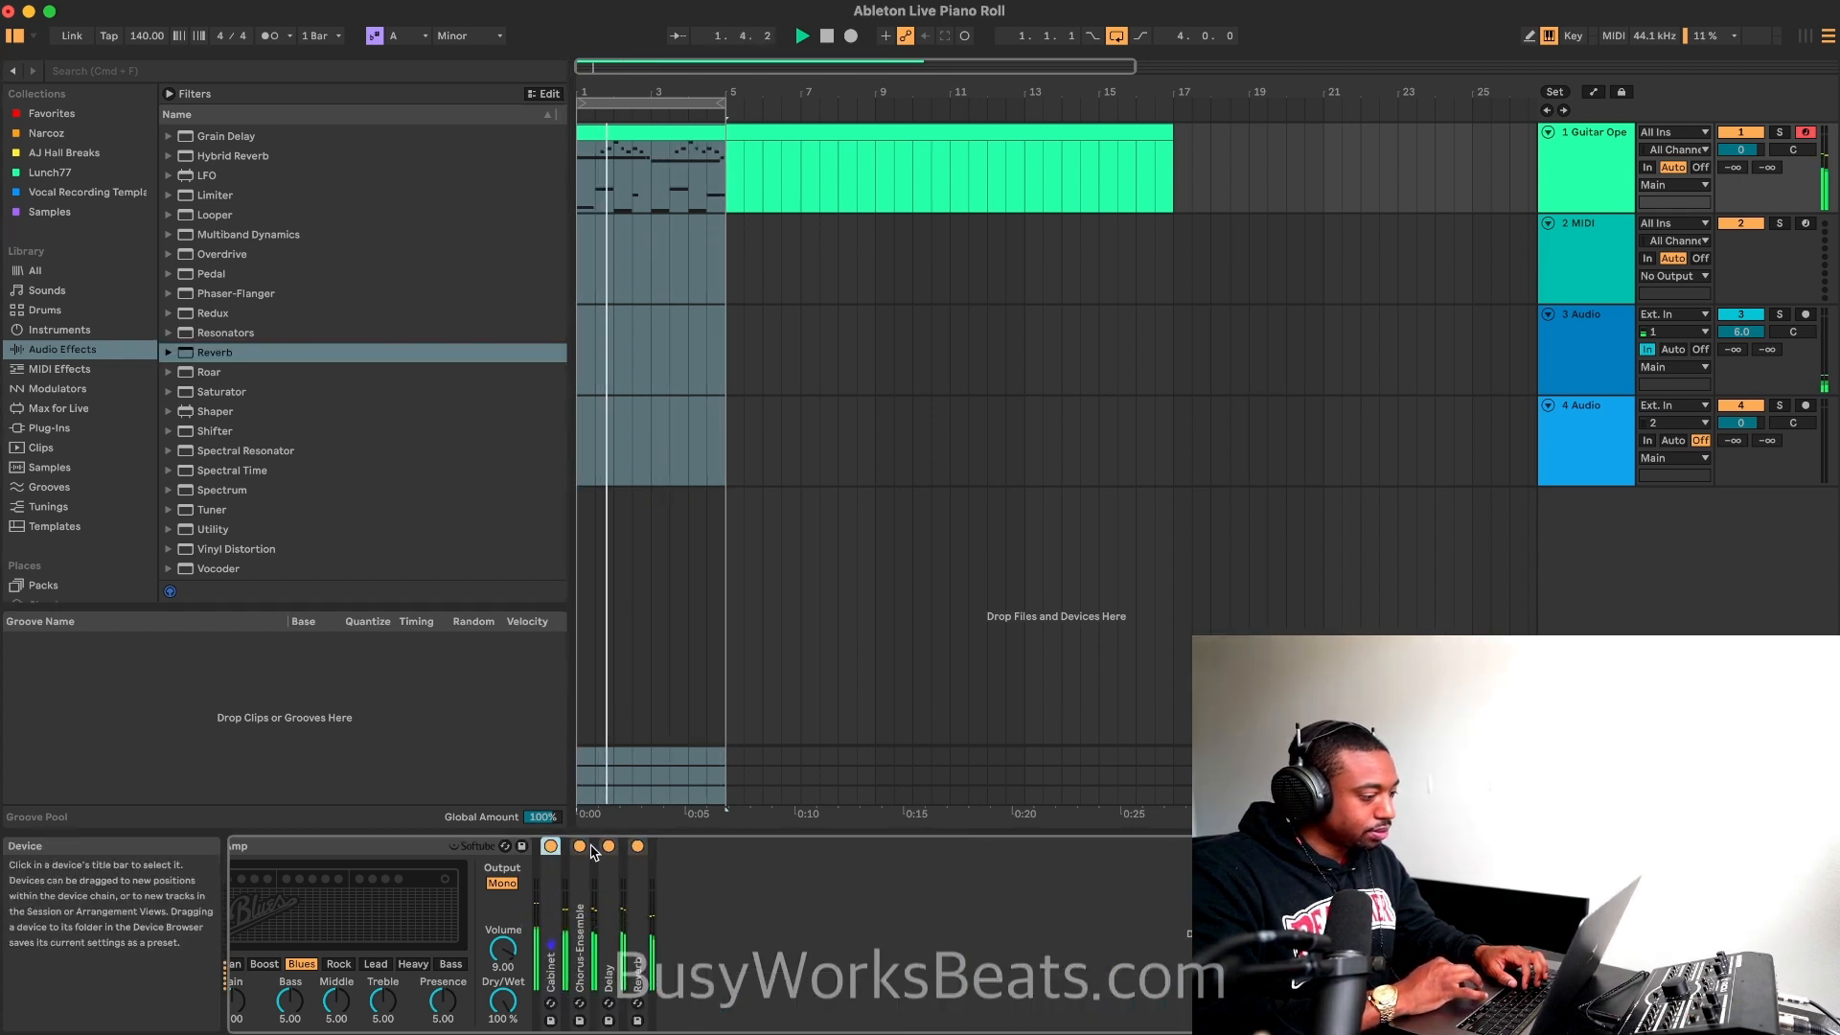
{"action": "left_click", "coordinate": [397, 849]}
Step: Reopen the guitar clip in an enlarged note editor at the last G#3 melody note before bar 5
{"action": "left_click", "coordinate": [724, 134]}
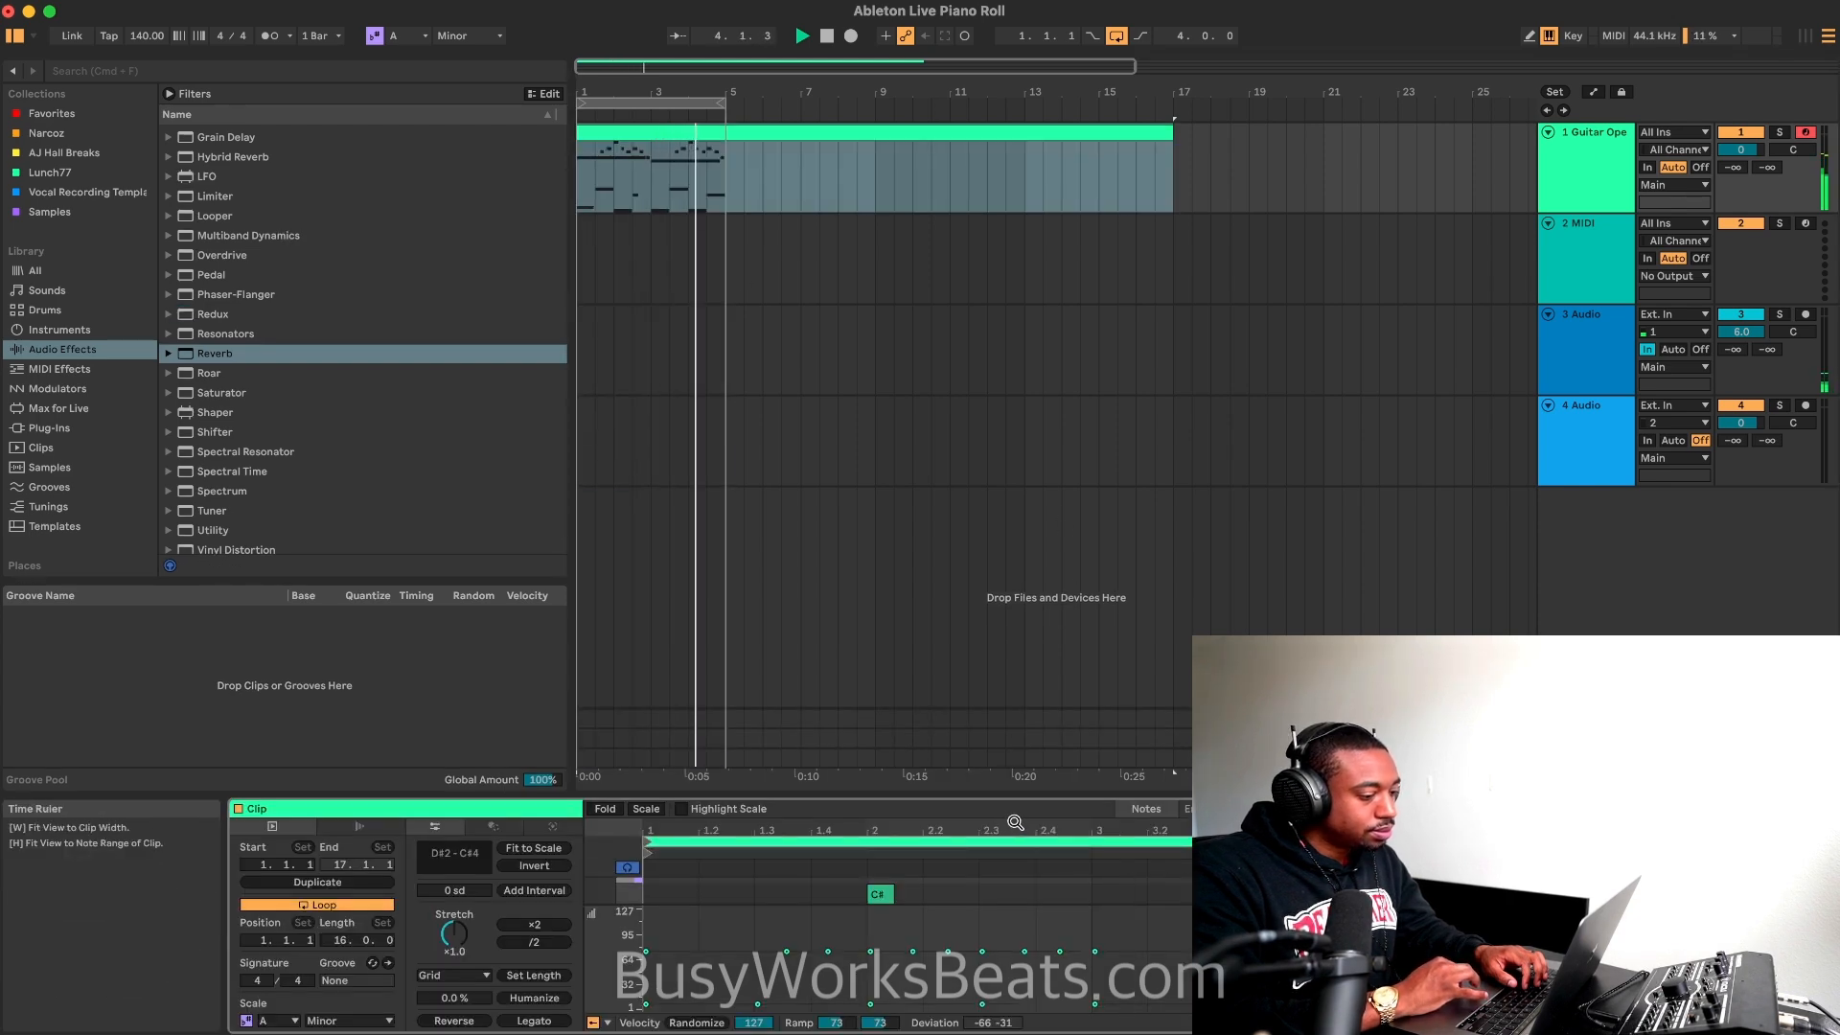
{"action": "left_click_drag", "start_coordinate": [1017, 808], "coordinate": [1018, 206]}
{"action": "double_click", "coordinate": [1471, 402]}
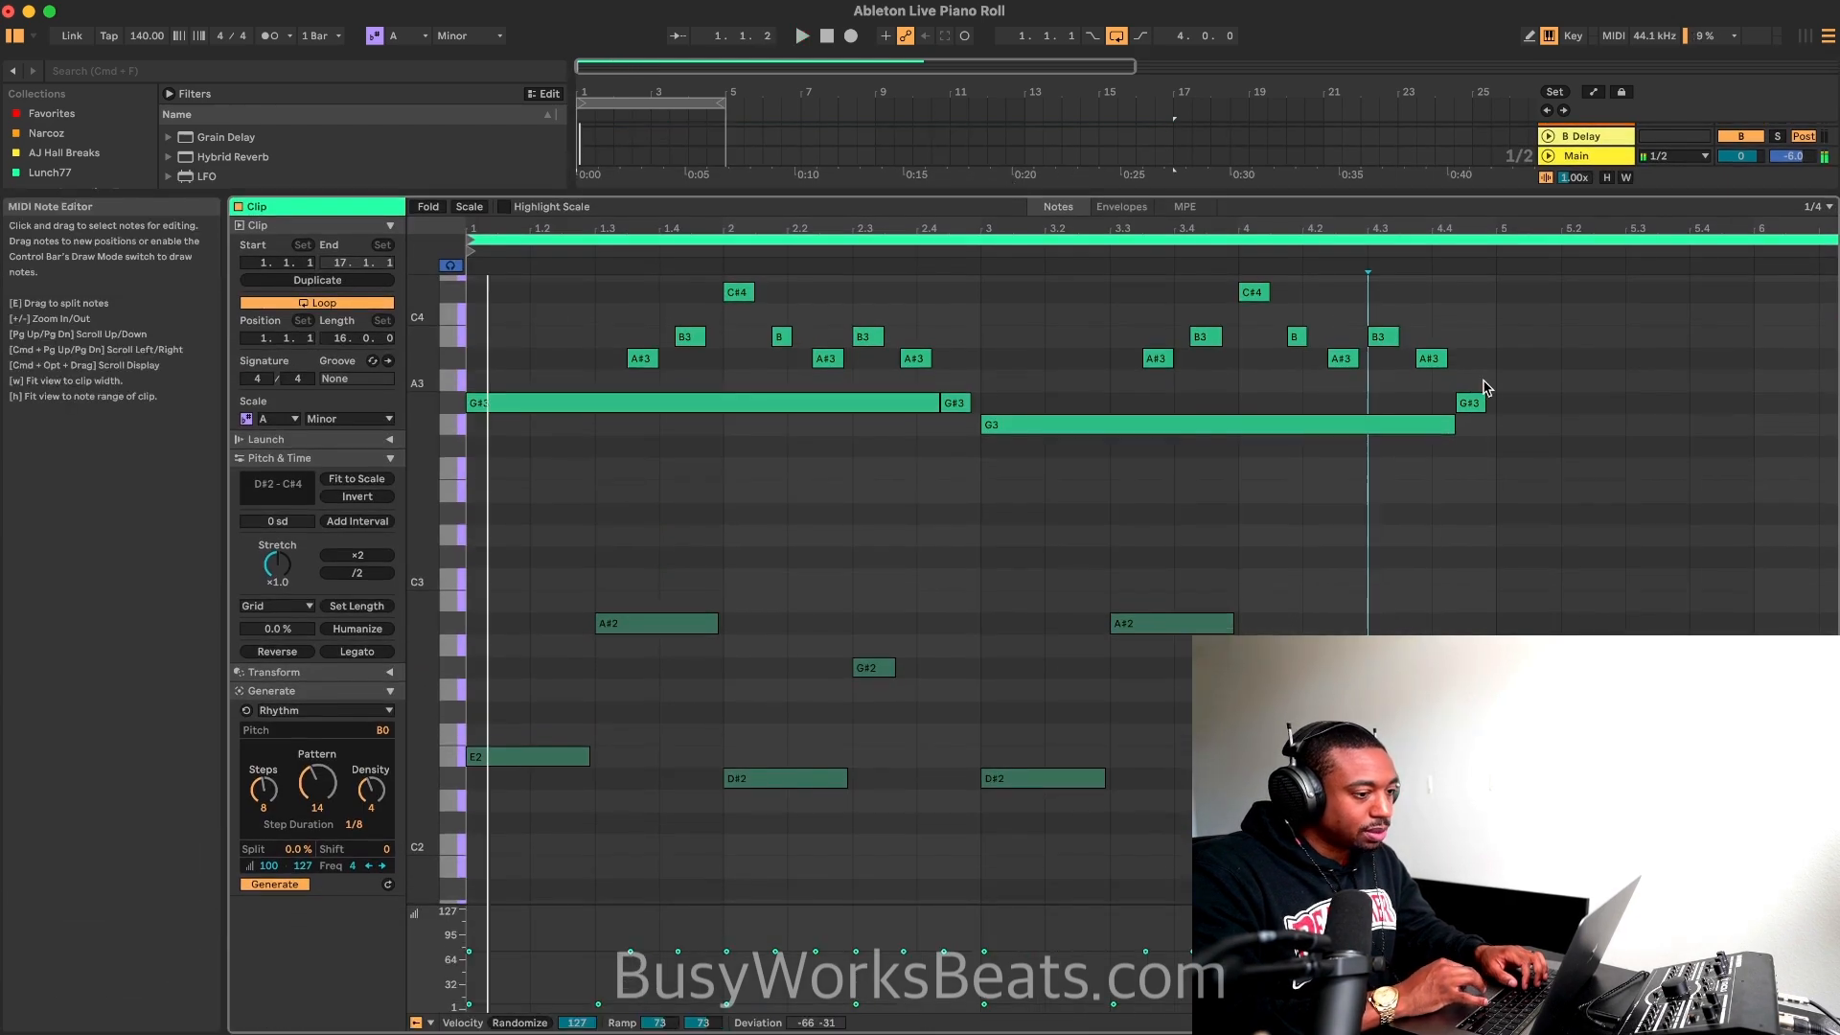
Step: Lower the last melody note before bar 5 to G3, restore the full arrangement view, and show the guitar track's device chain
{"action": "key", "text": "Down"}
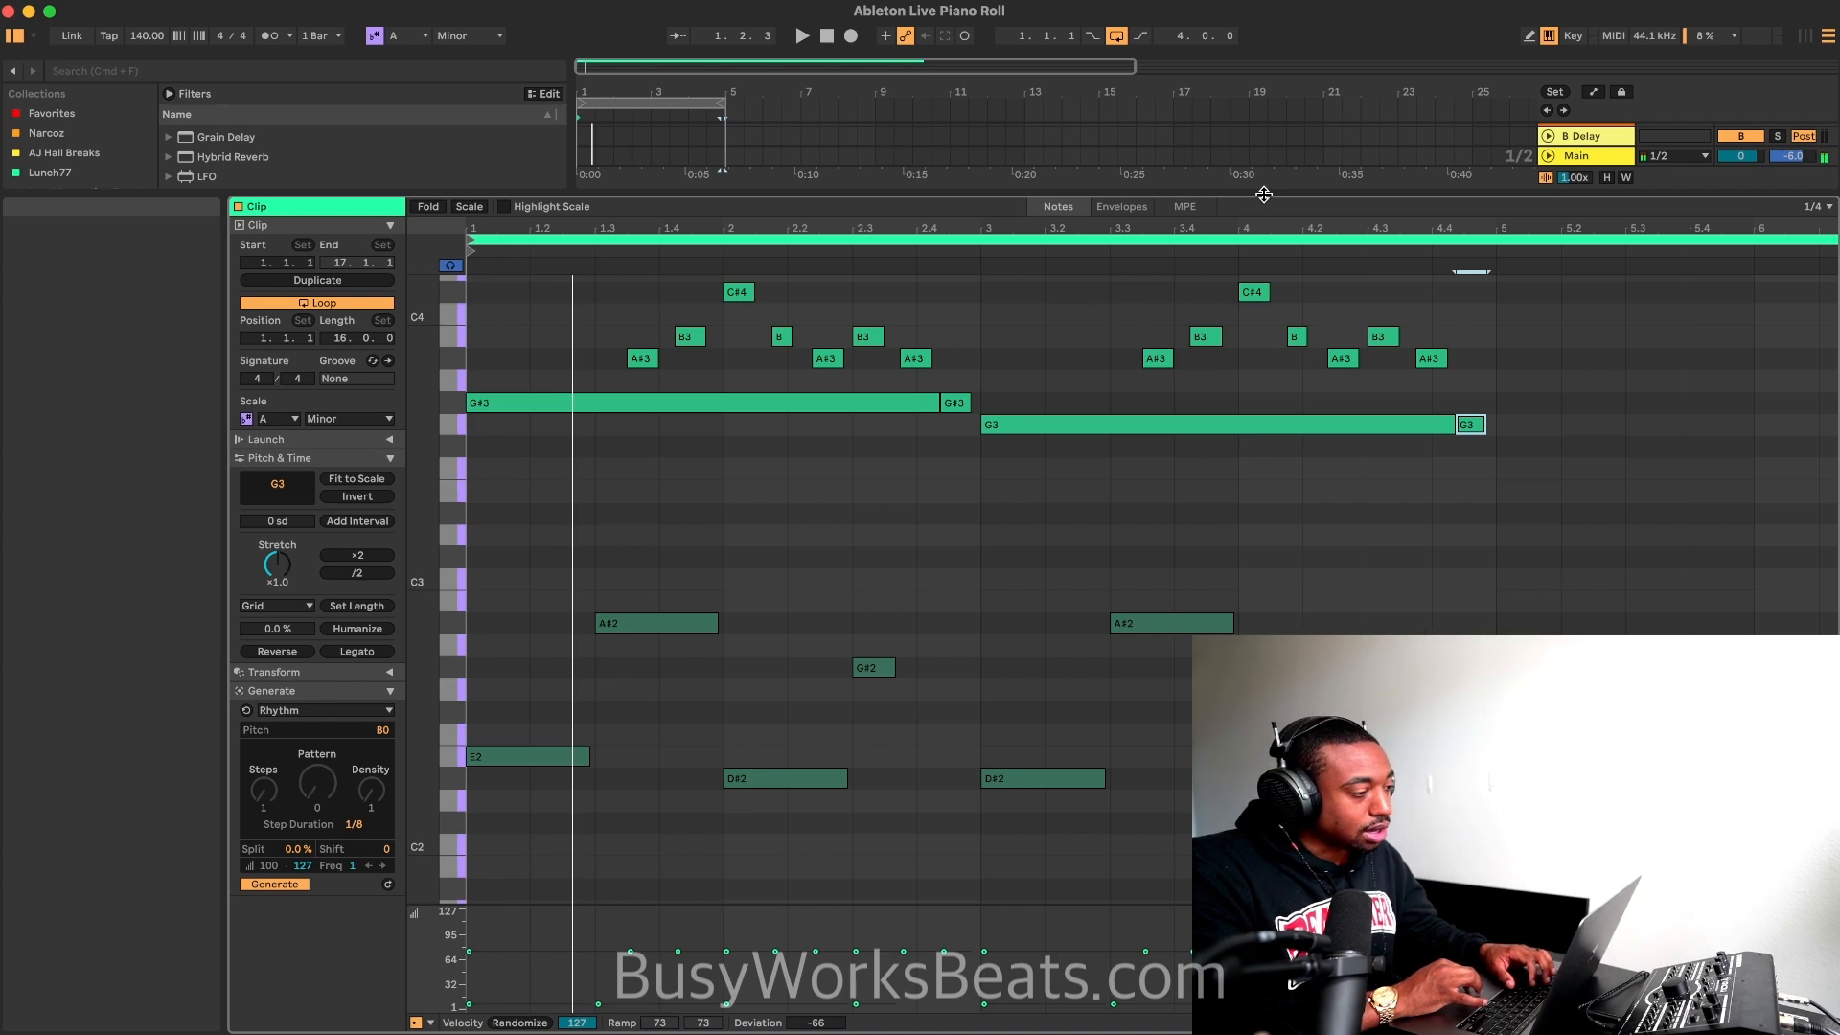
{"action": "double_click", "coordinate": [1264, 194]}
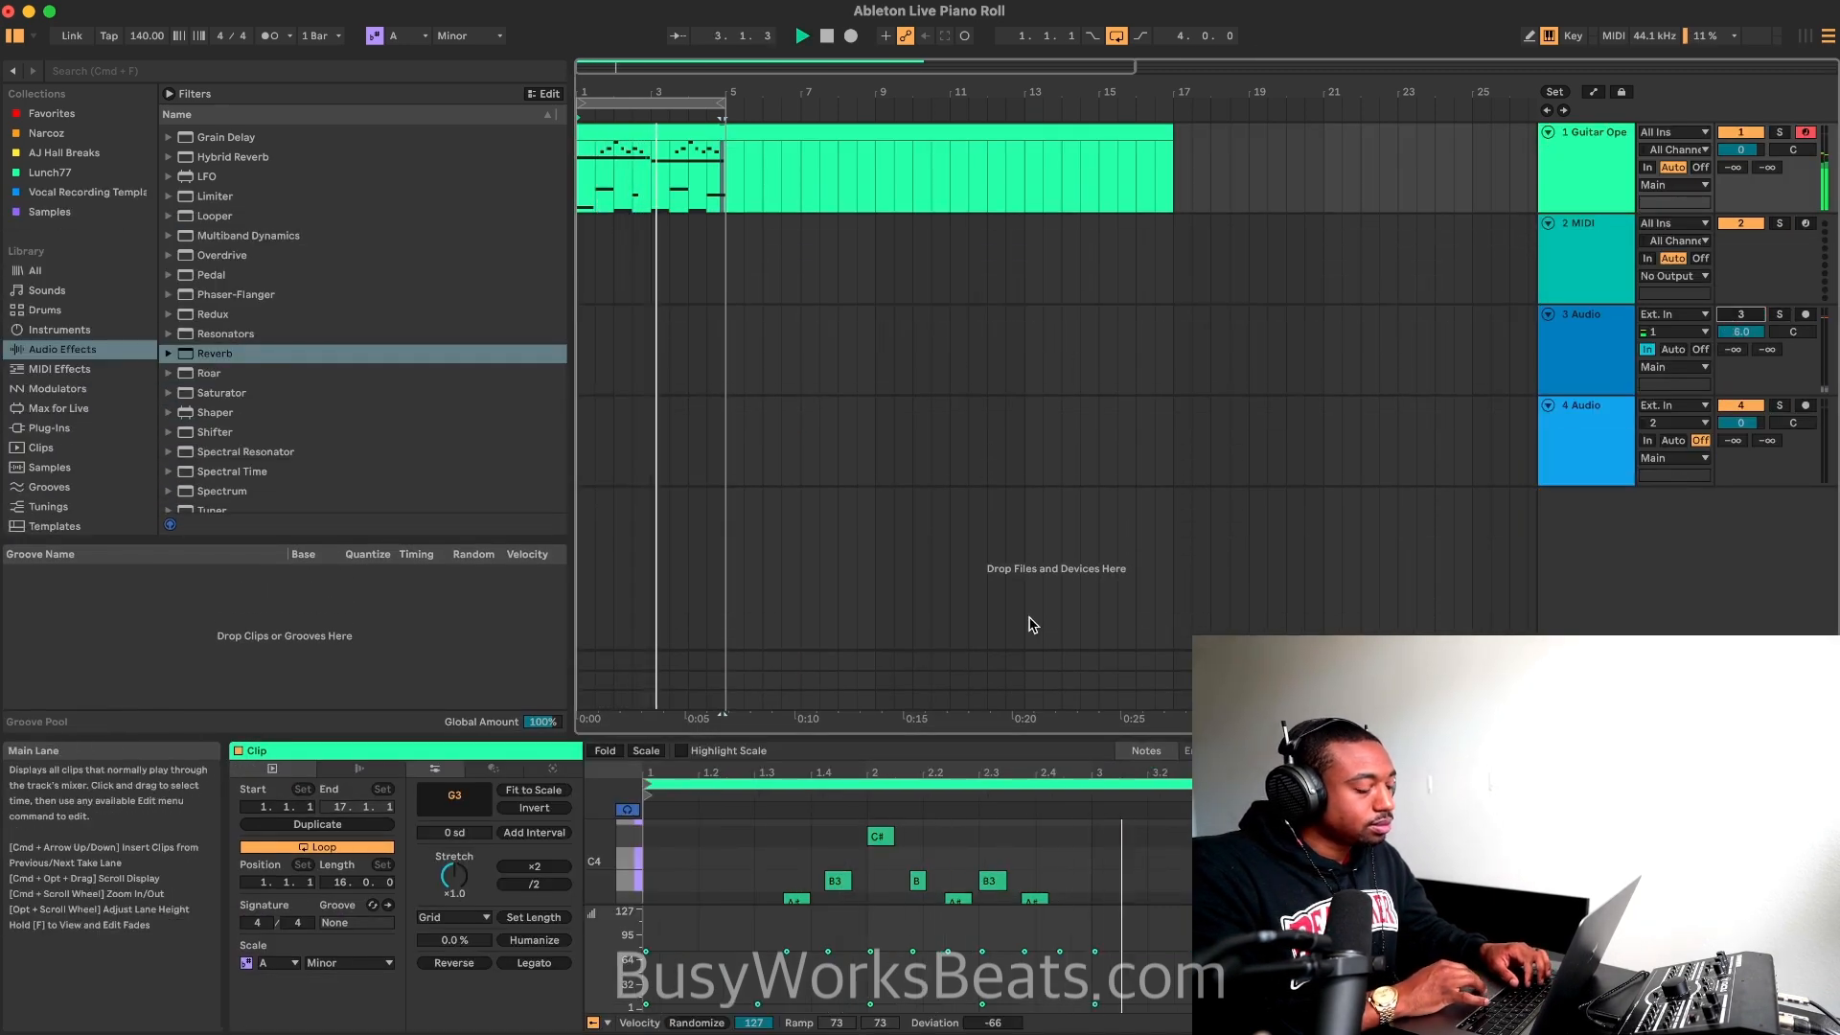
{"action": "left_click_drag", "start_coordinate": [1030, 739], "coordinate": [1032, 541]}
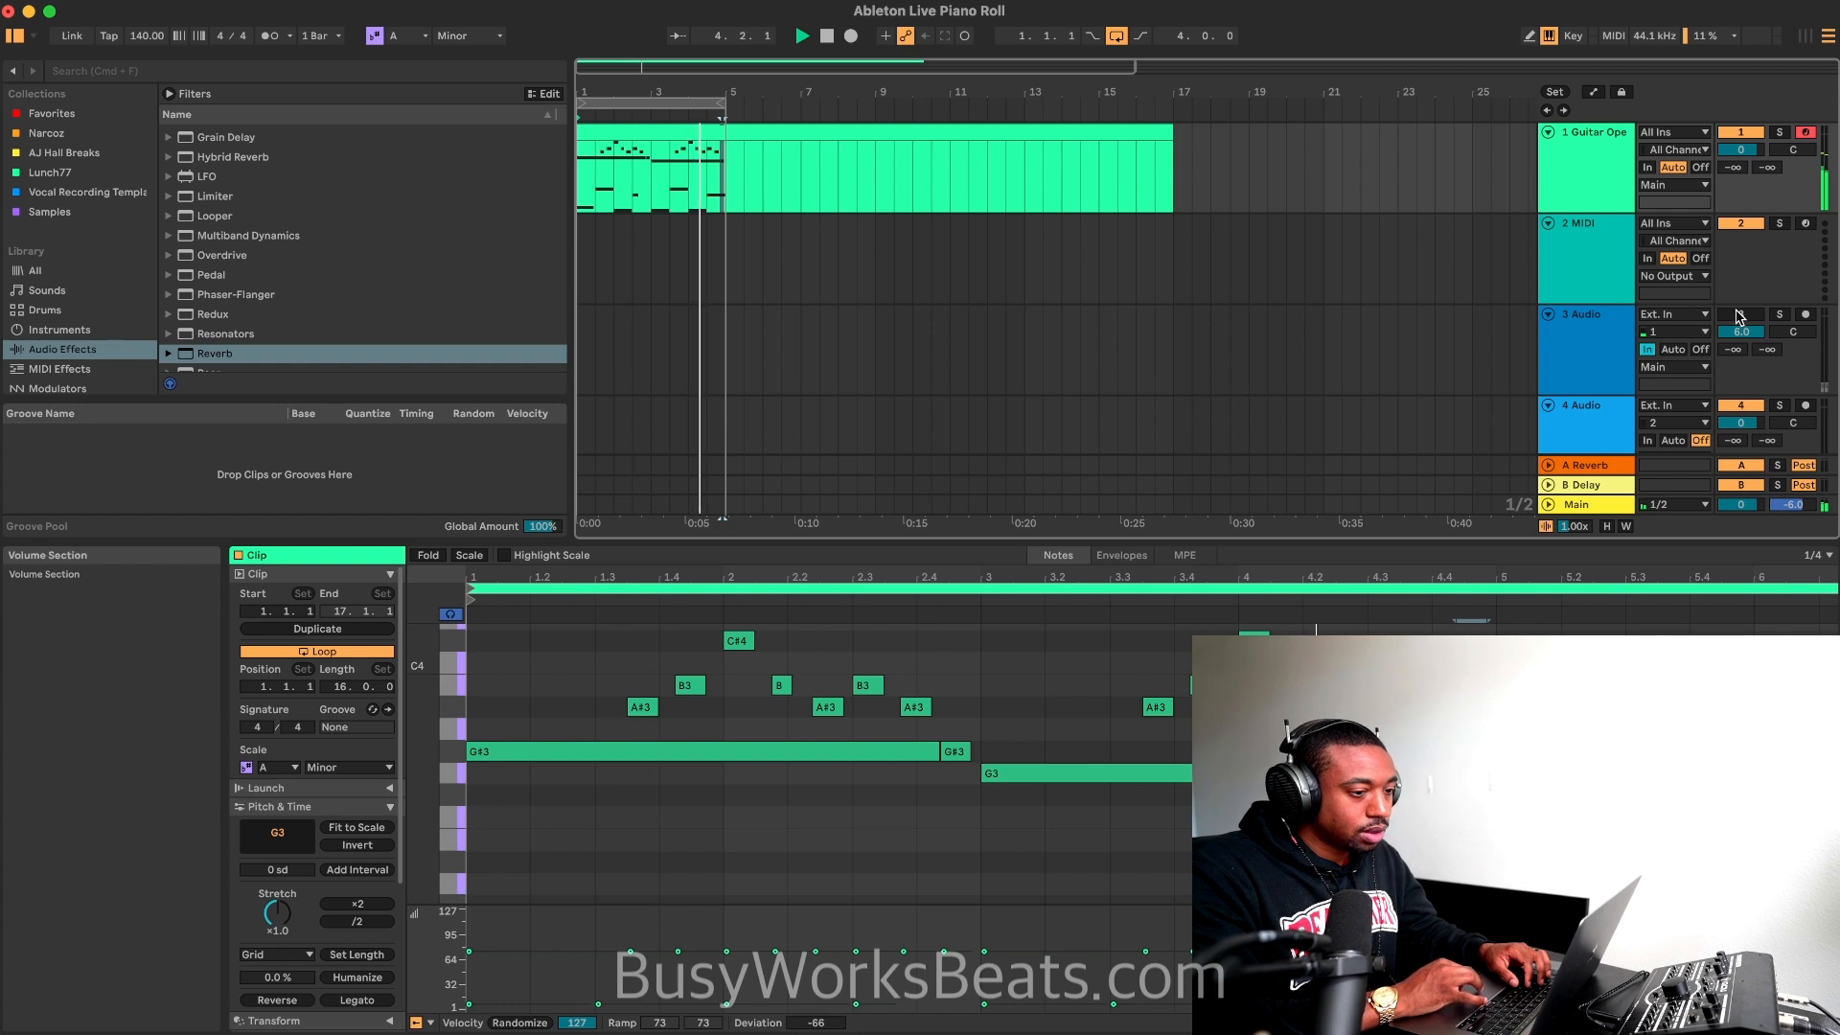
{"action": "key", "text": "shift+Tab"}
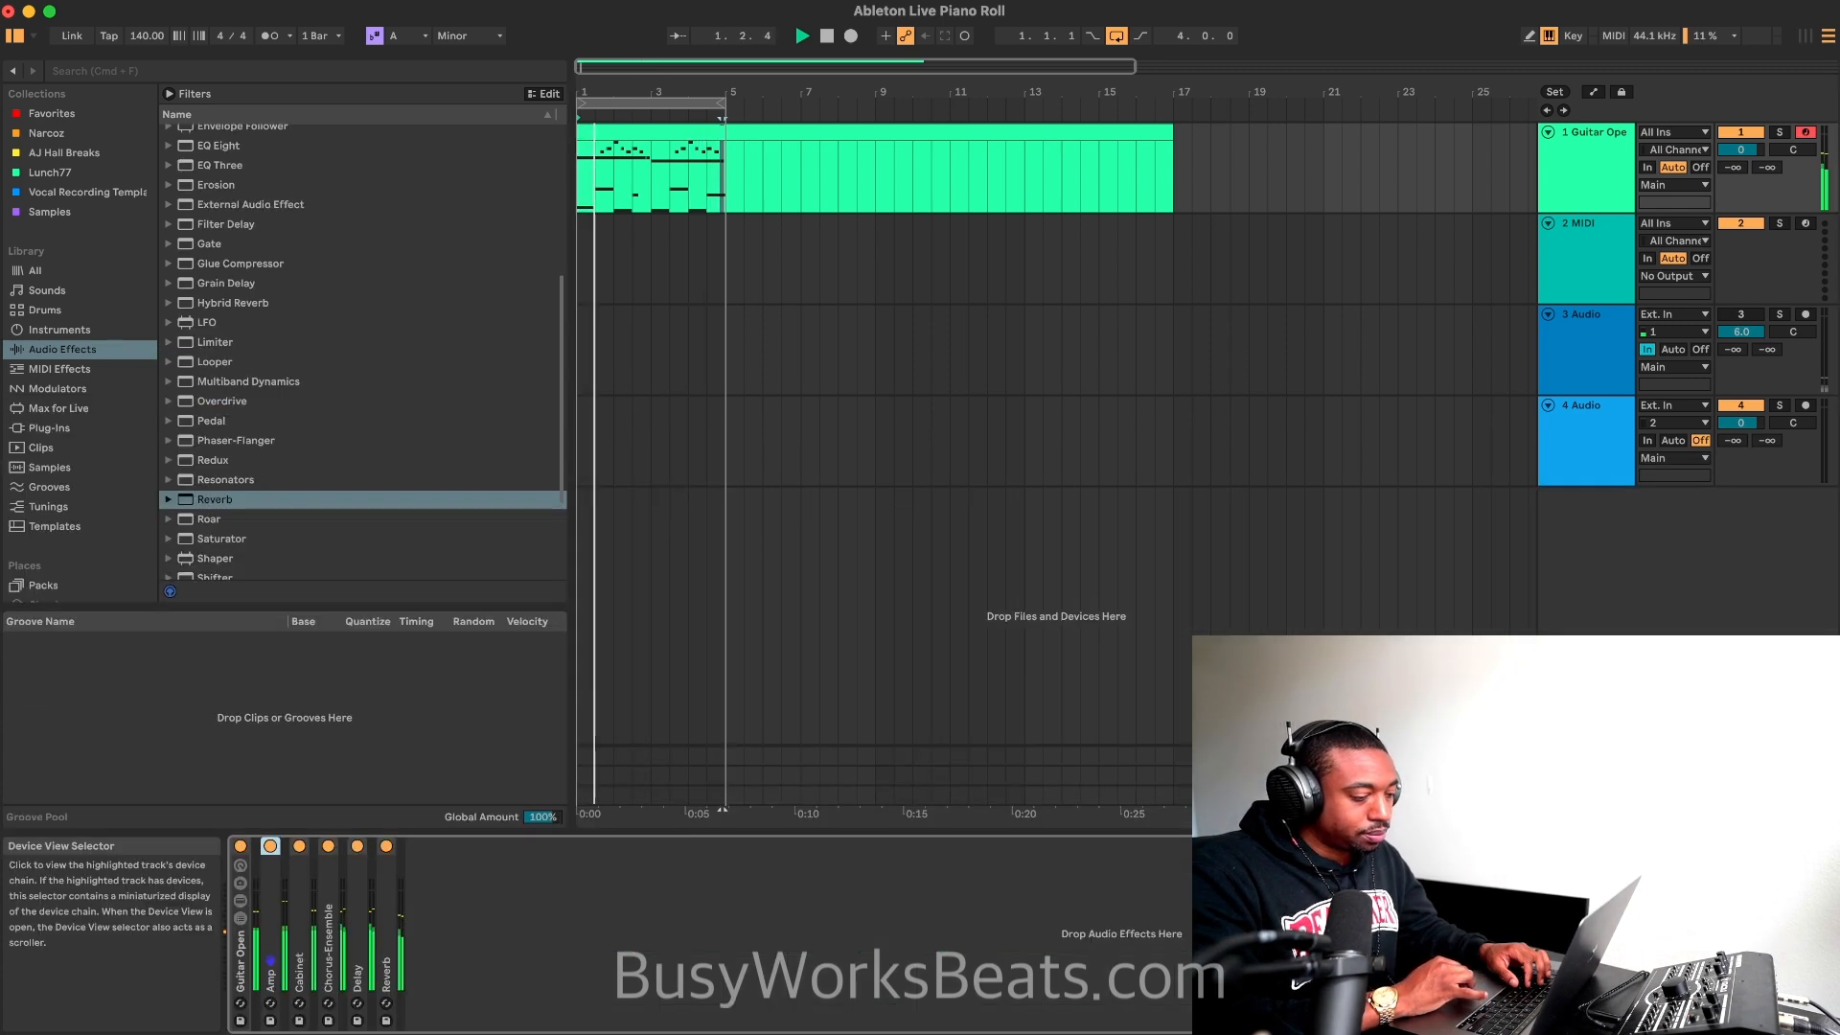
{"action": "scroll", "coordinate": [422, 415], "scroll_direction": "down", "scroll_amount": 4}
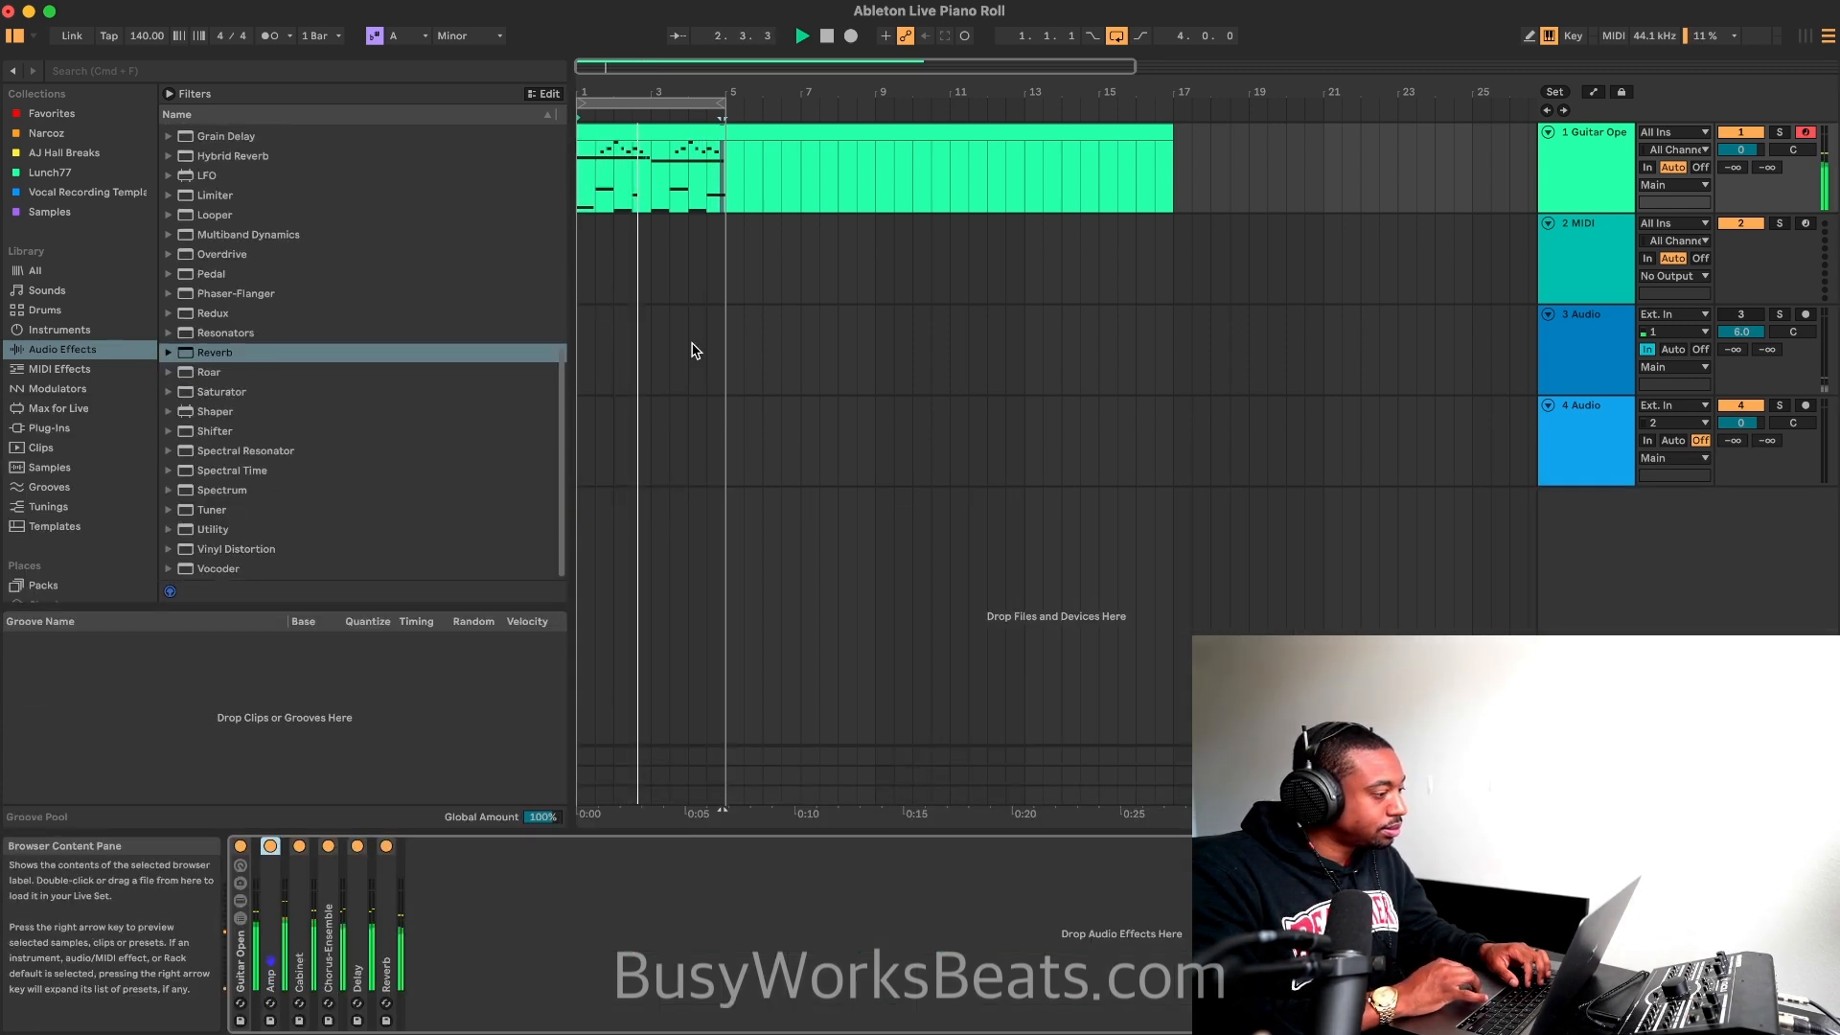
Step: Stop playback, shorten the guitar clip to end at bar 5, and freeze and flatten its track
{"action": "left_click", "coordinate": [668, 127]}
{"action": "key", "text": "space"}
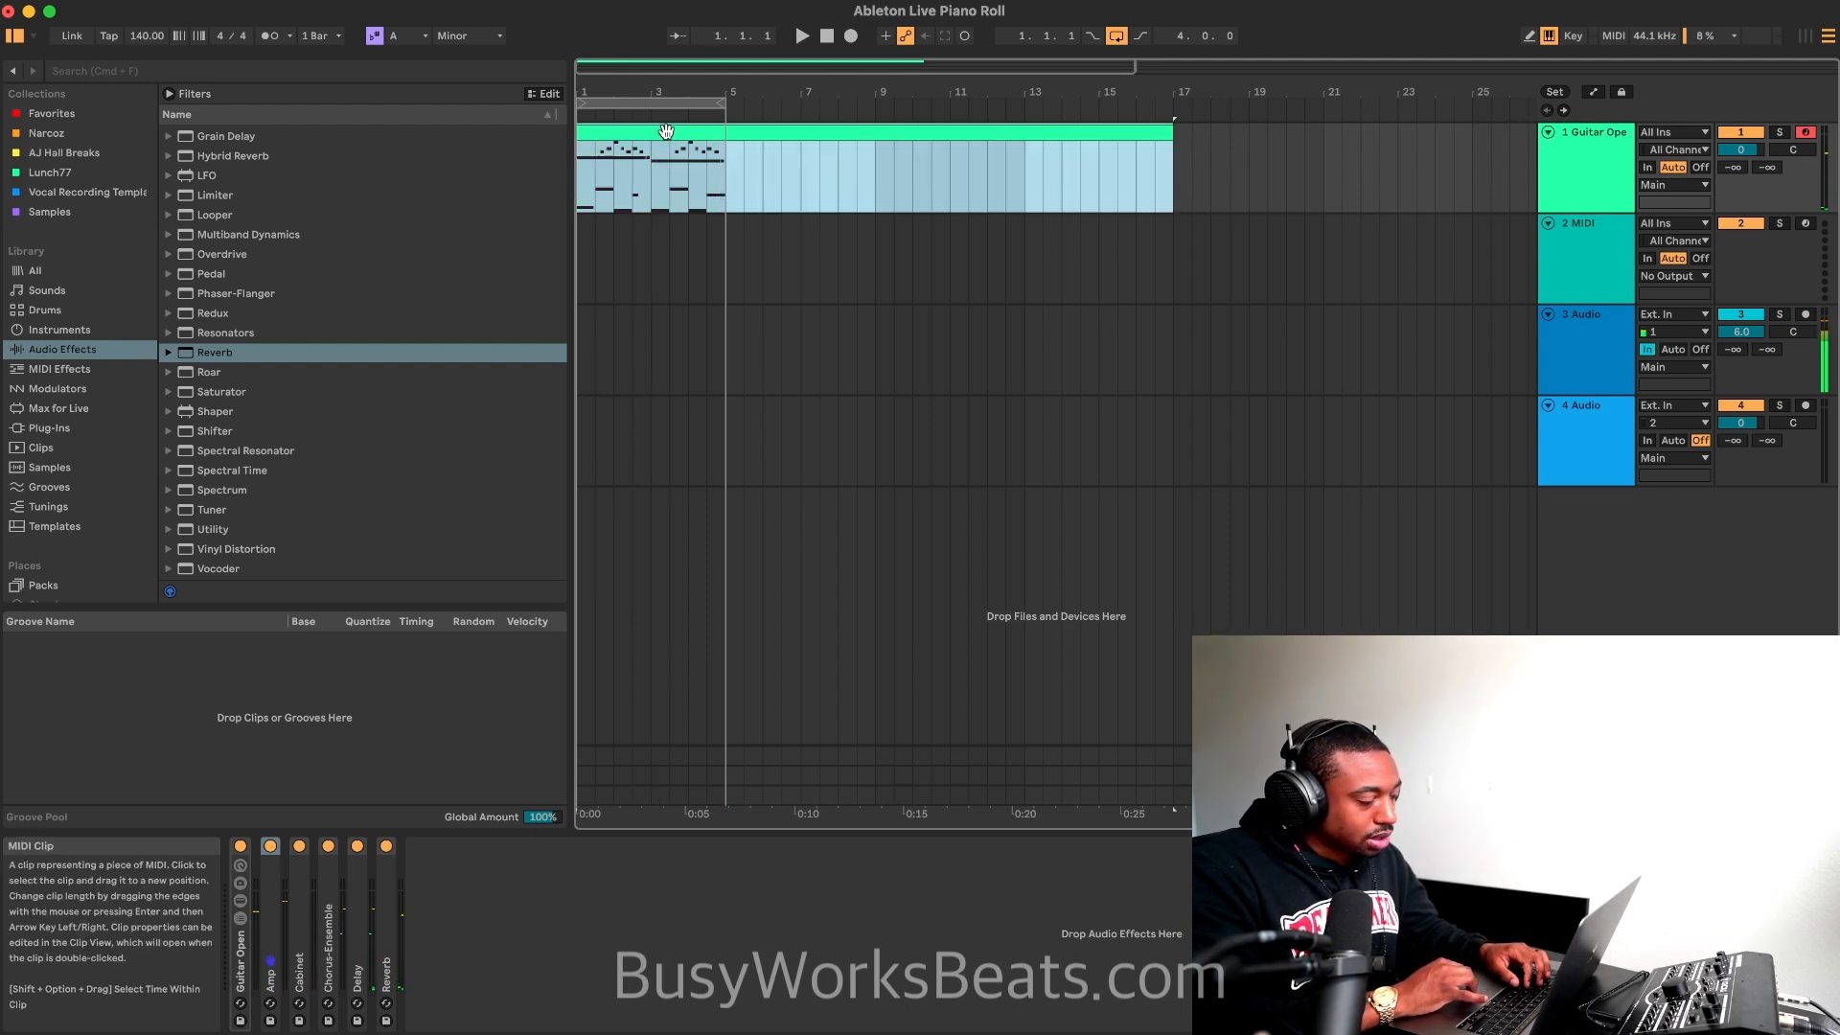
{"action": "left_click", "coordinate": [743, 161]}
{"action": "left_click_drag", "start_coordinate": [1153, 135], "coordinate": [726, 135]}
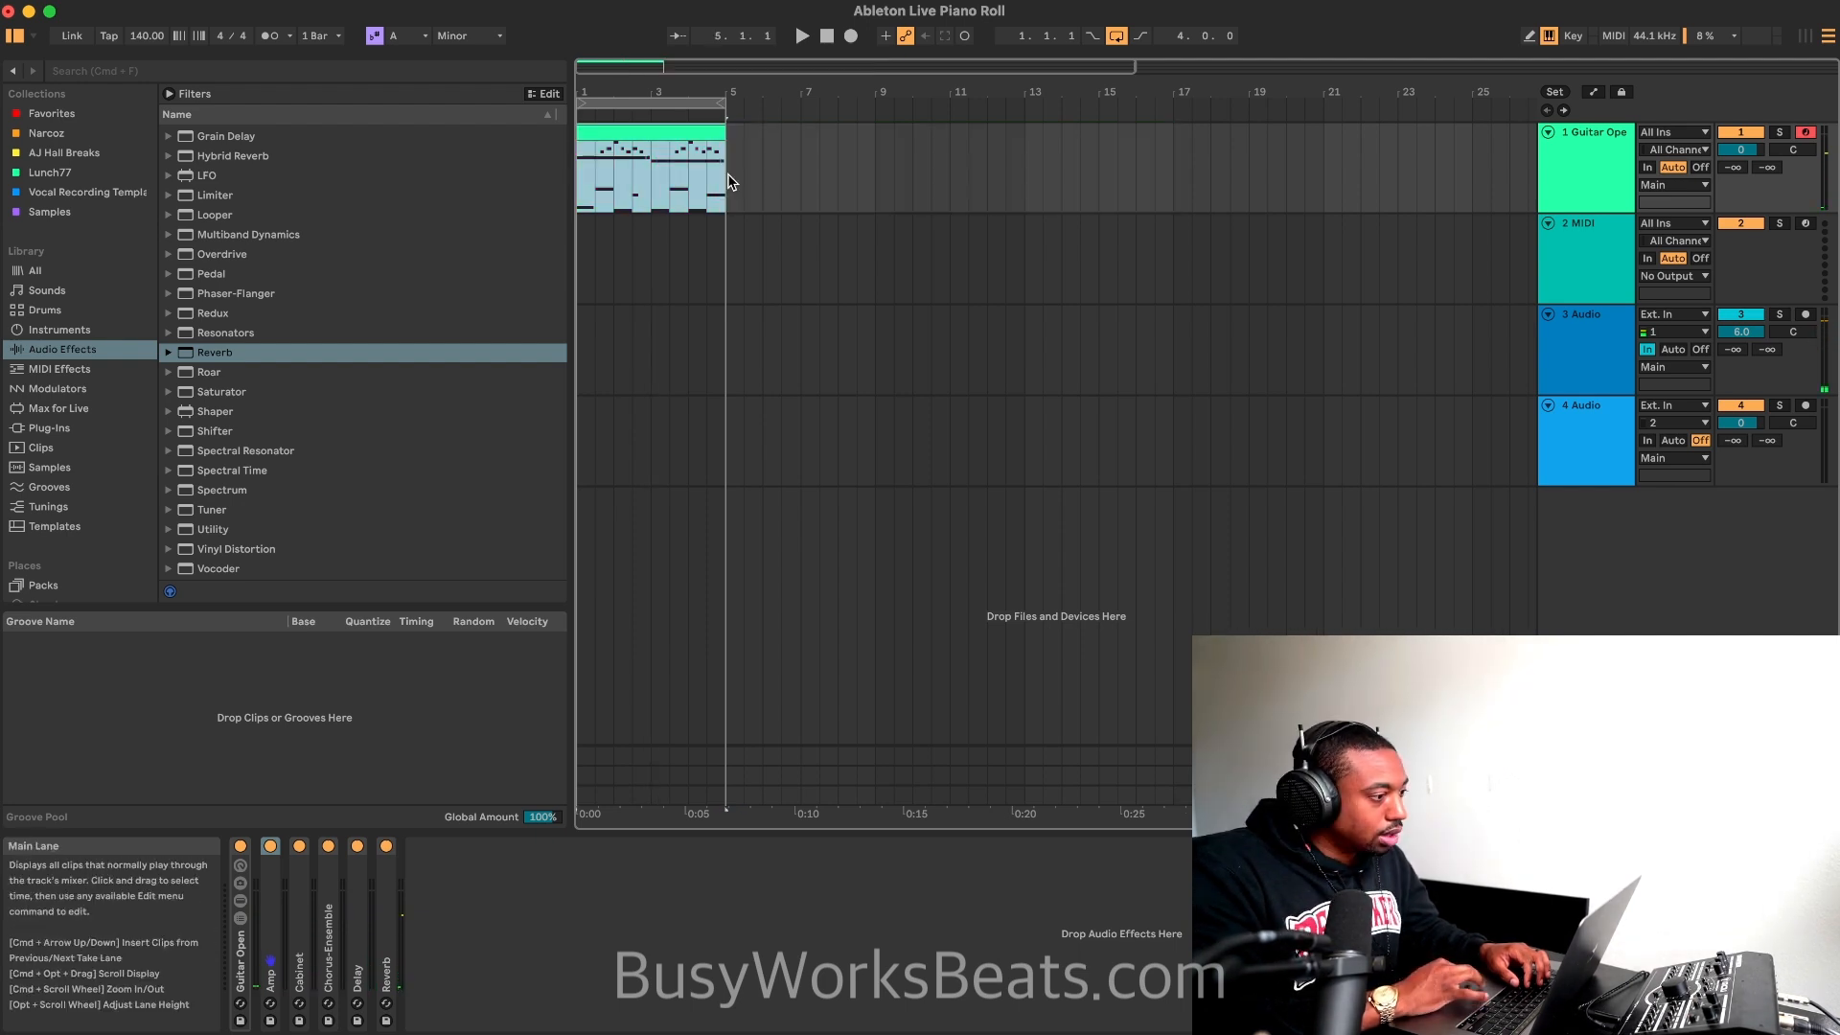
{"action": "right_click", "coordinate": [686, 138]}
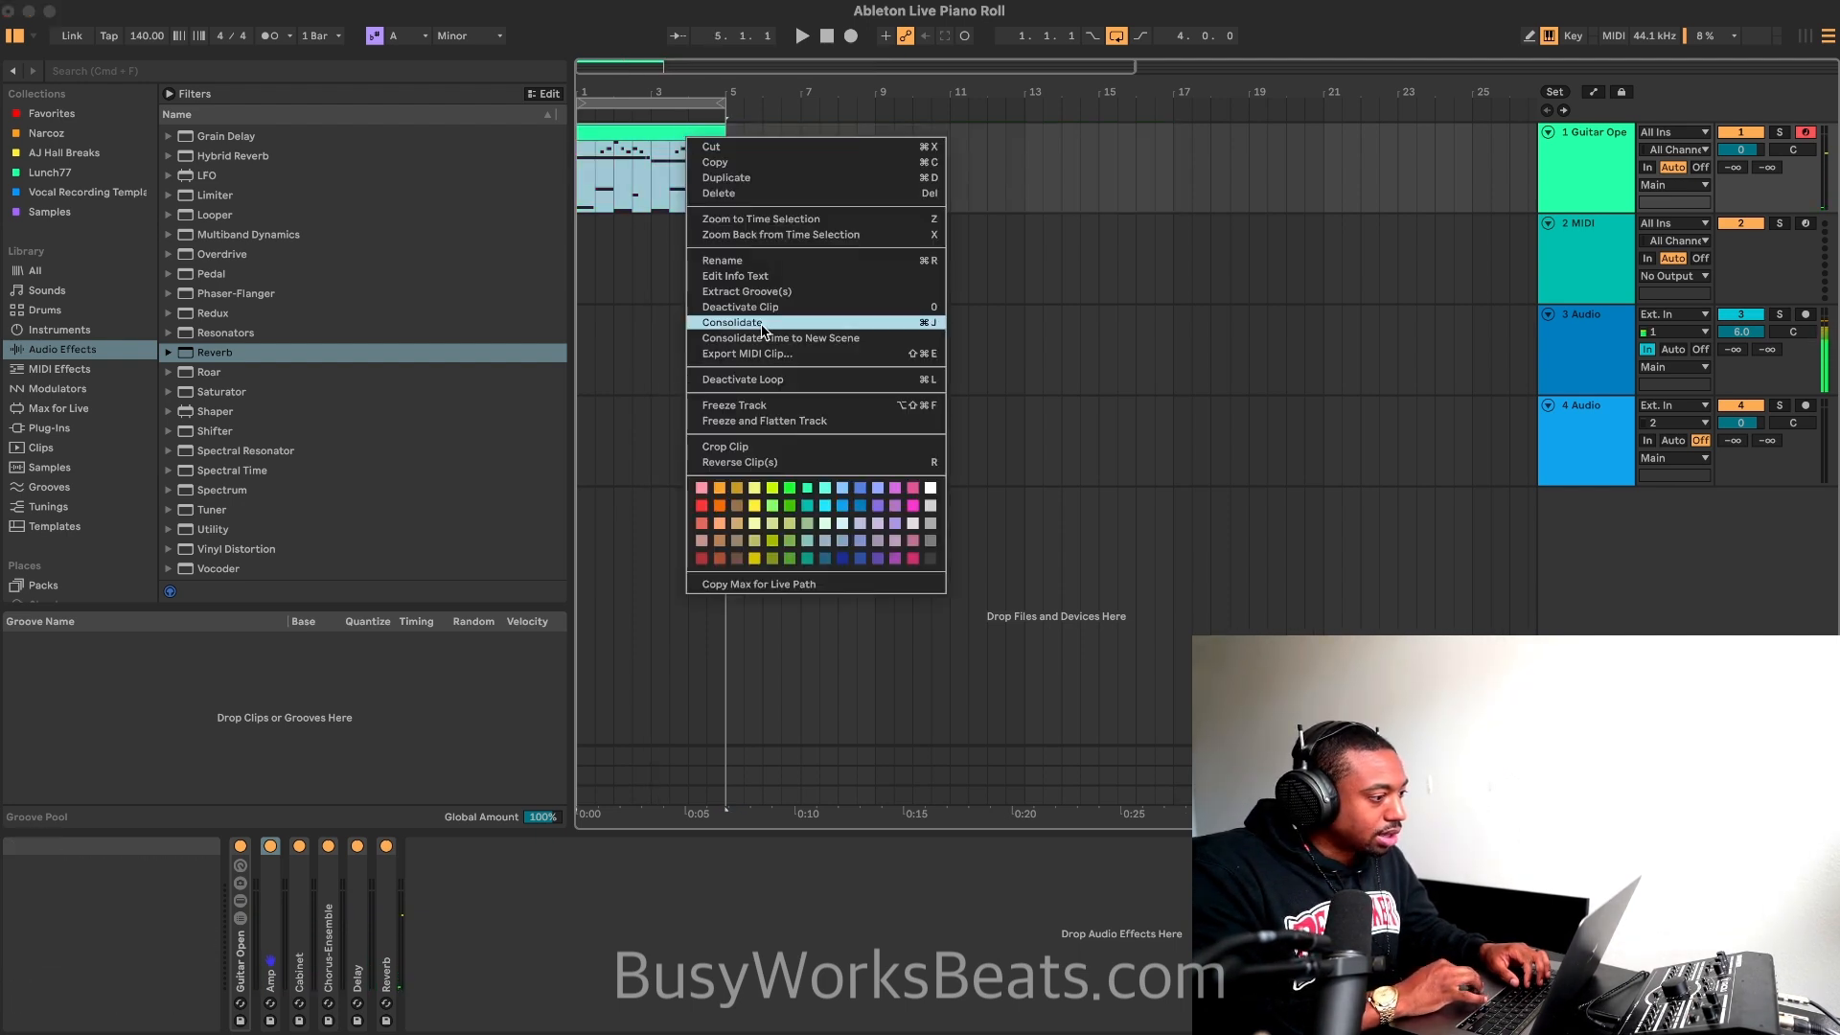
{"action": "left_click", "coordinate": [779, 421]}
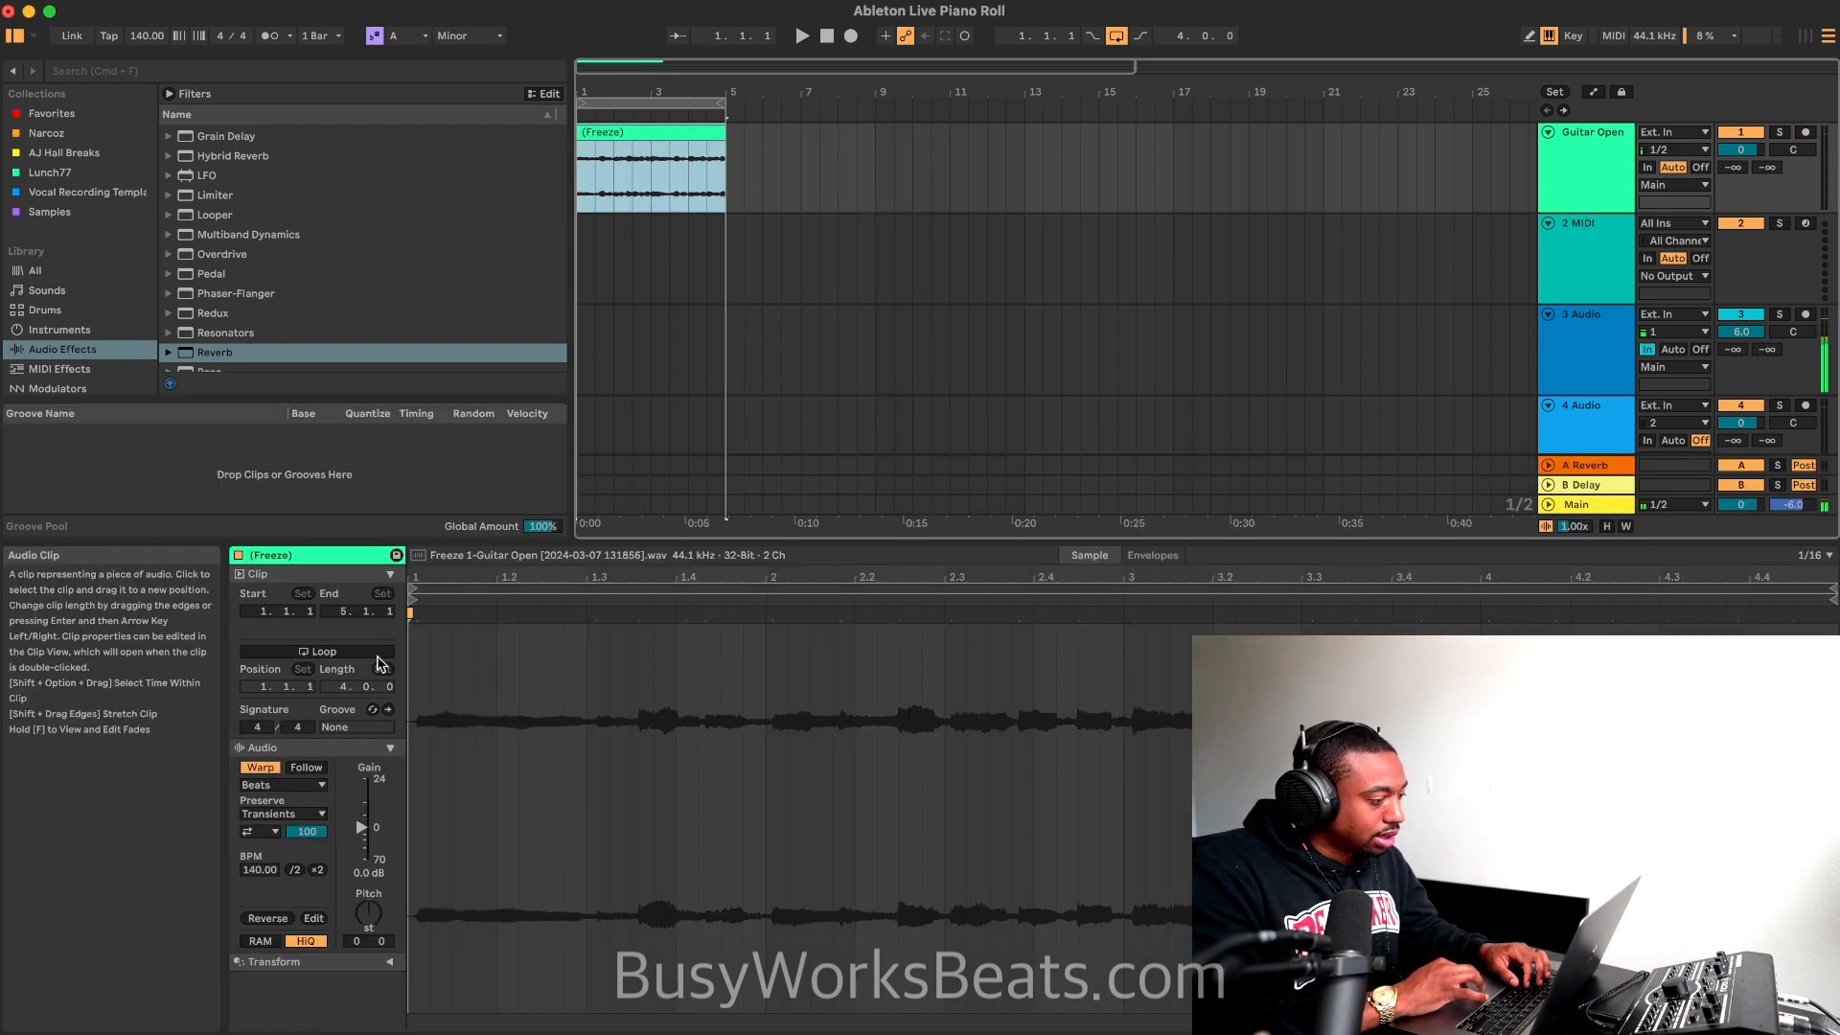
Step: Try reversing the flattened guitar clip, audition it with track 3 muted, and restore its original direction
{"action": "left_click", "coordinate": [270, 919]}
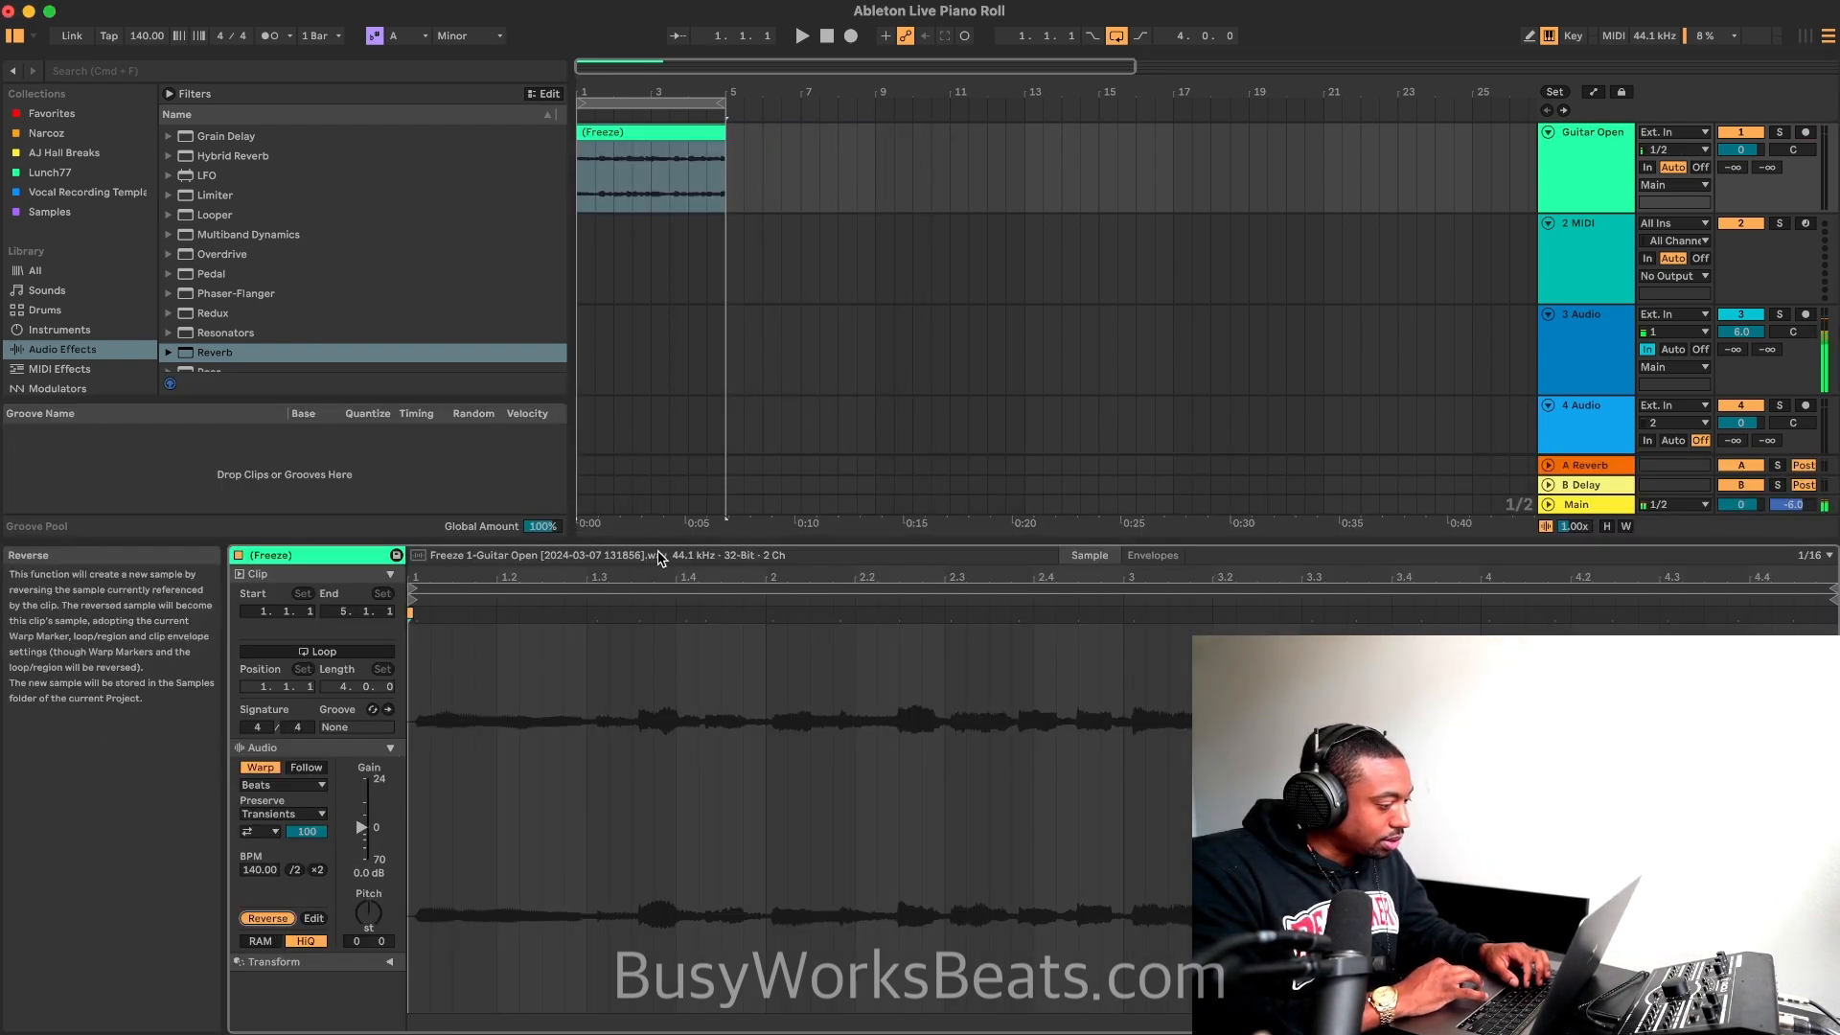
{"action": "key", "text": "space"}
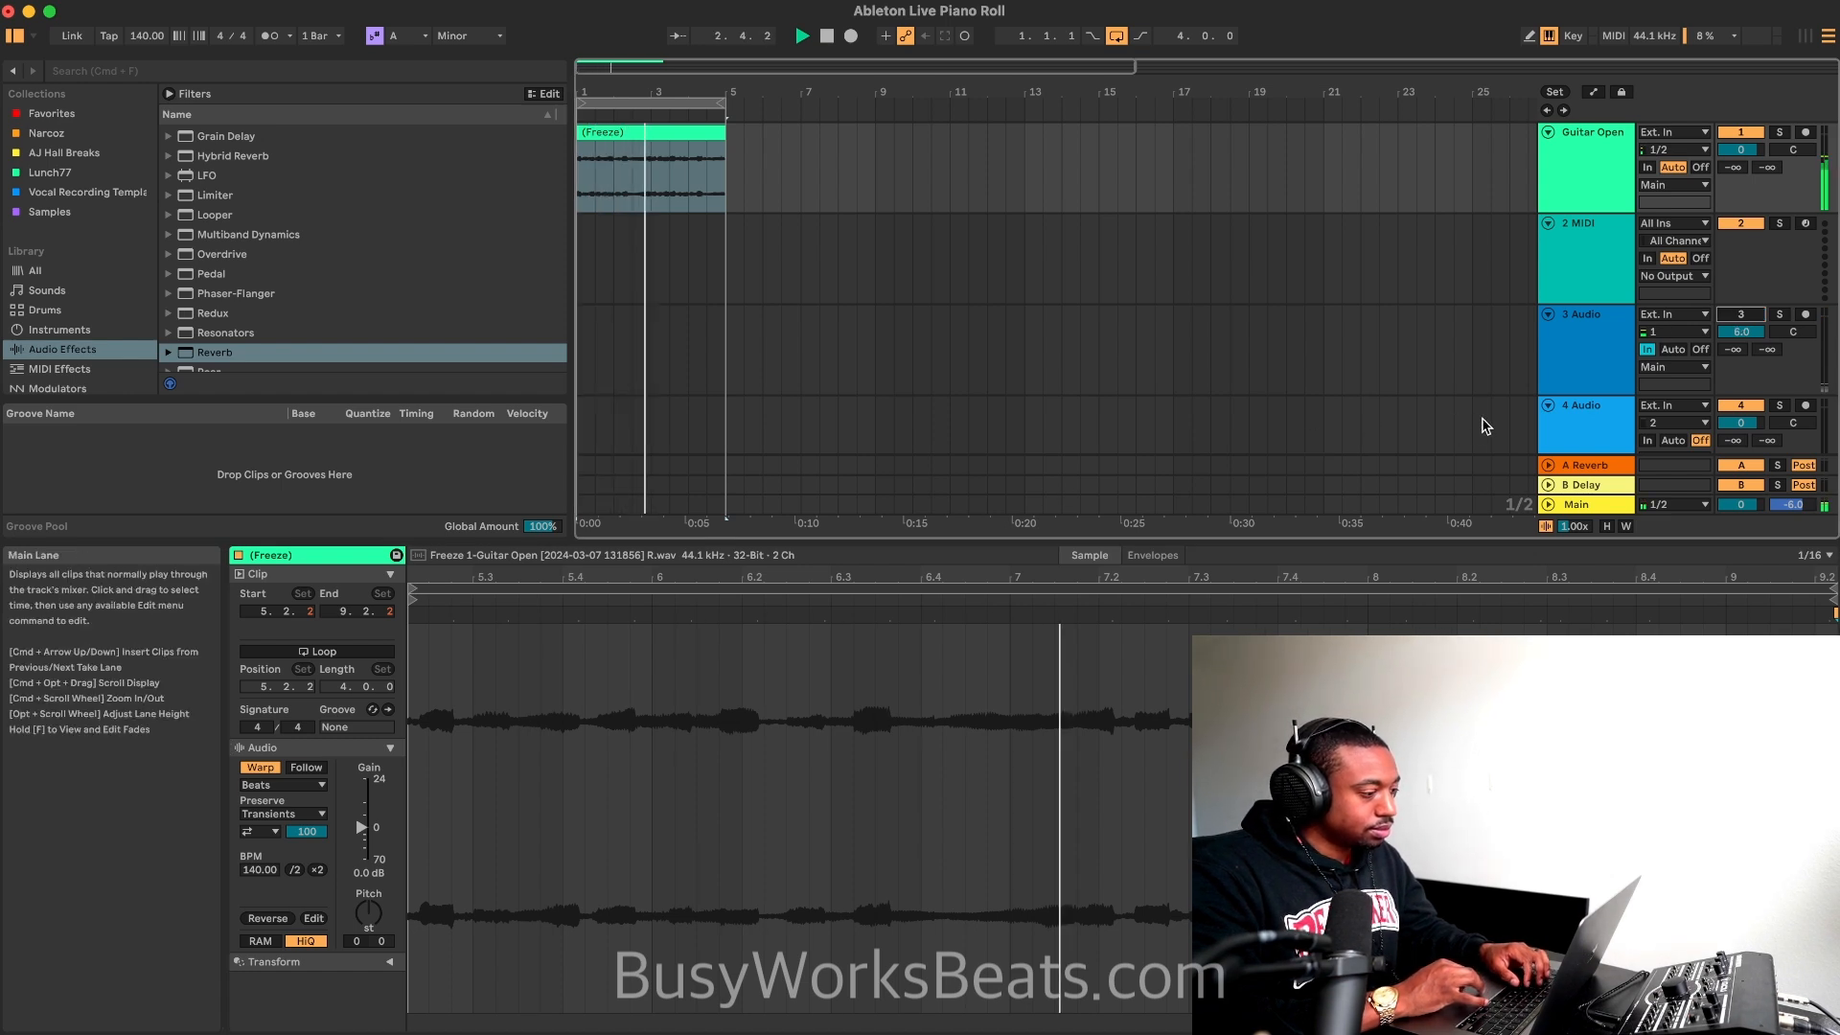
{"action": "left_click", "coordinate": [1740, 316]}
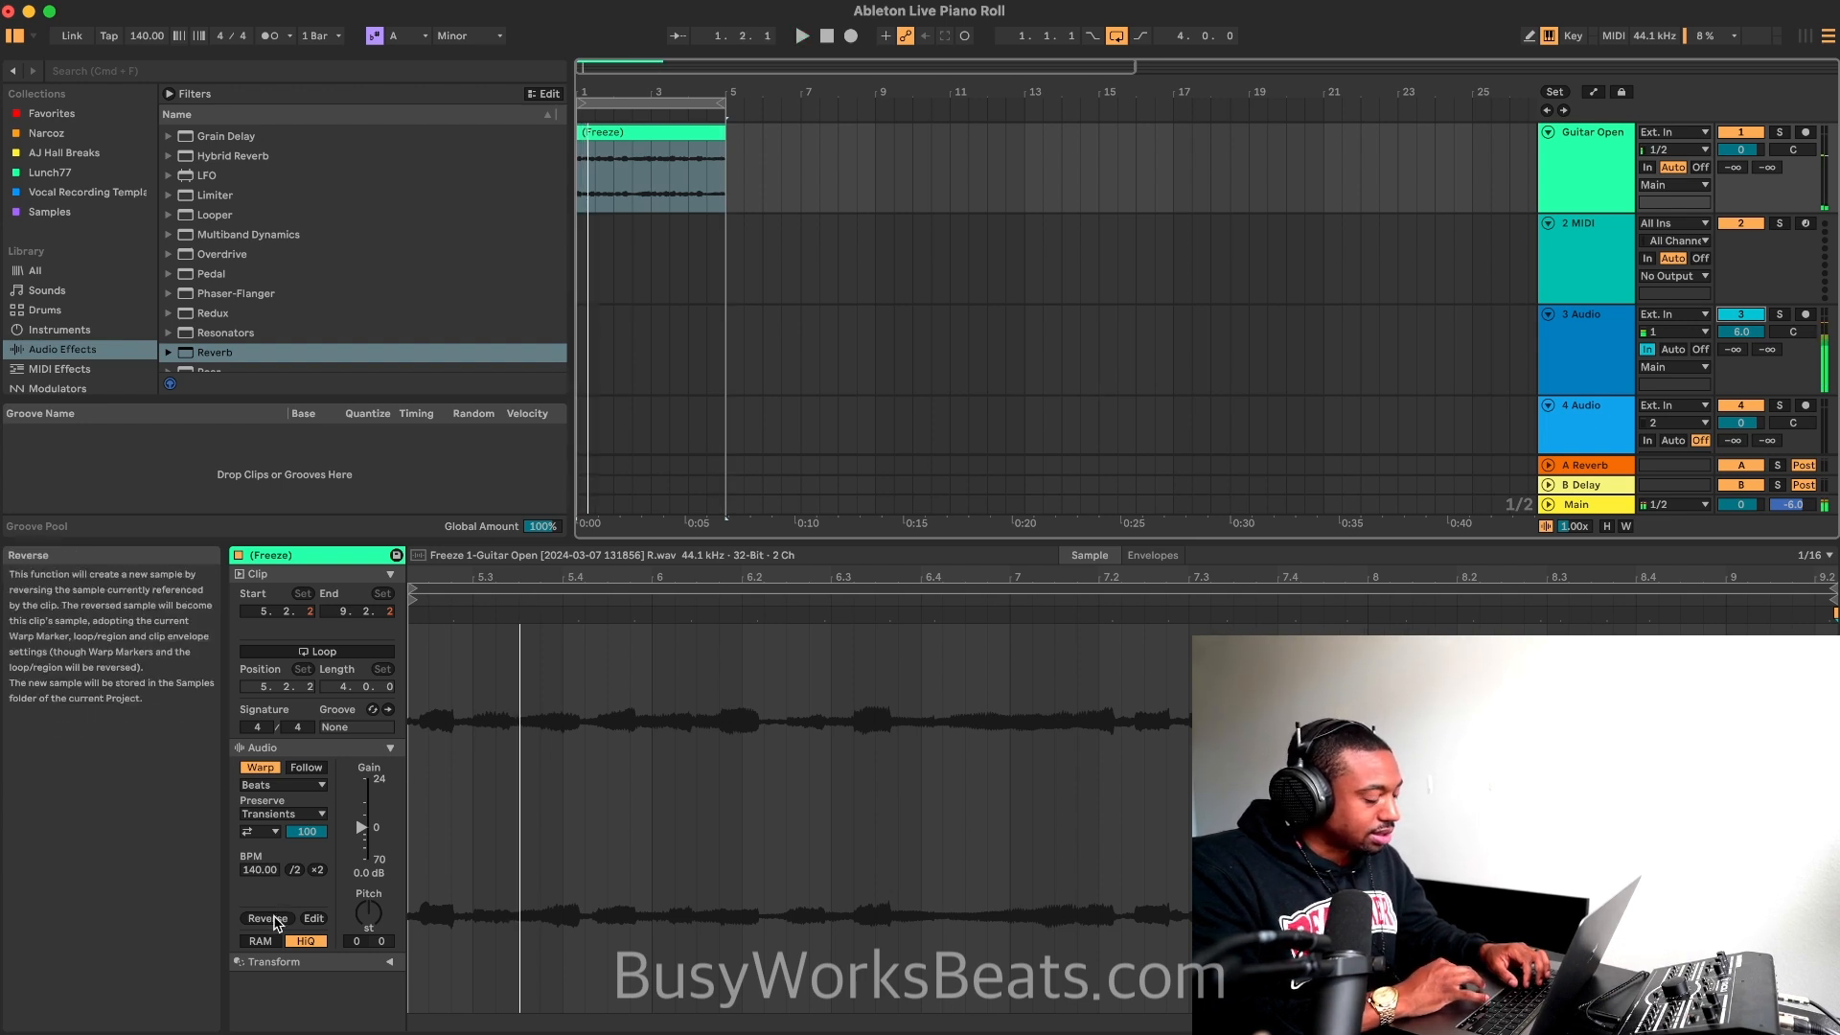
{"action": "left_click", "coordinate": [274, 917]}
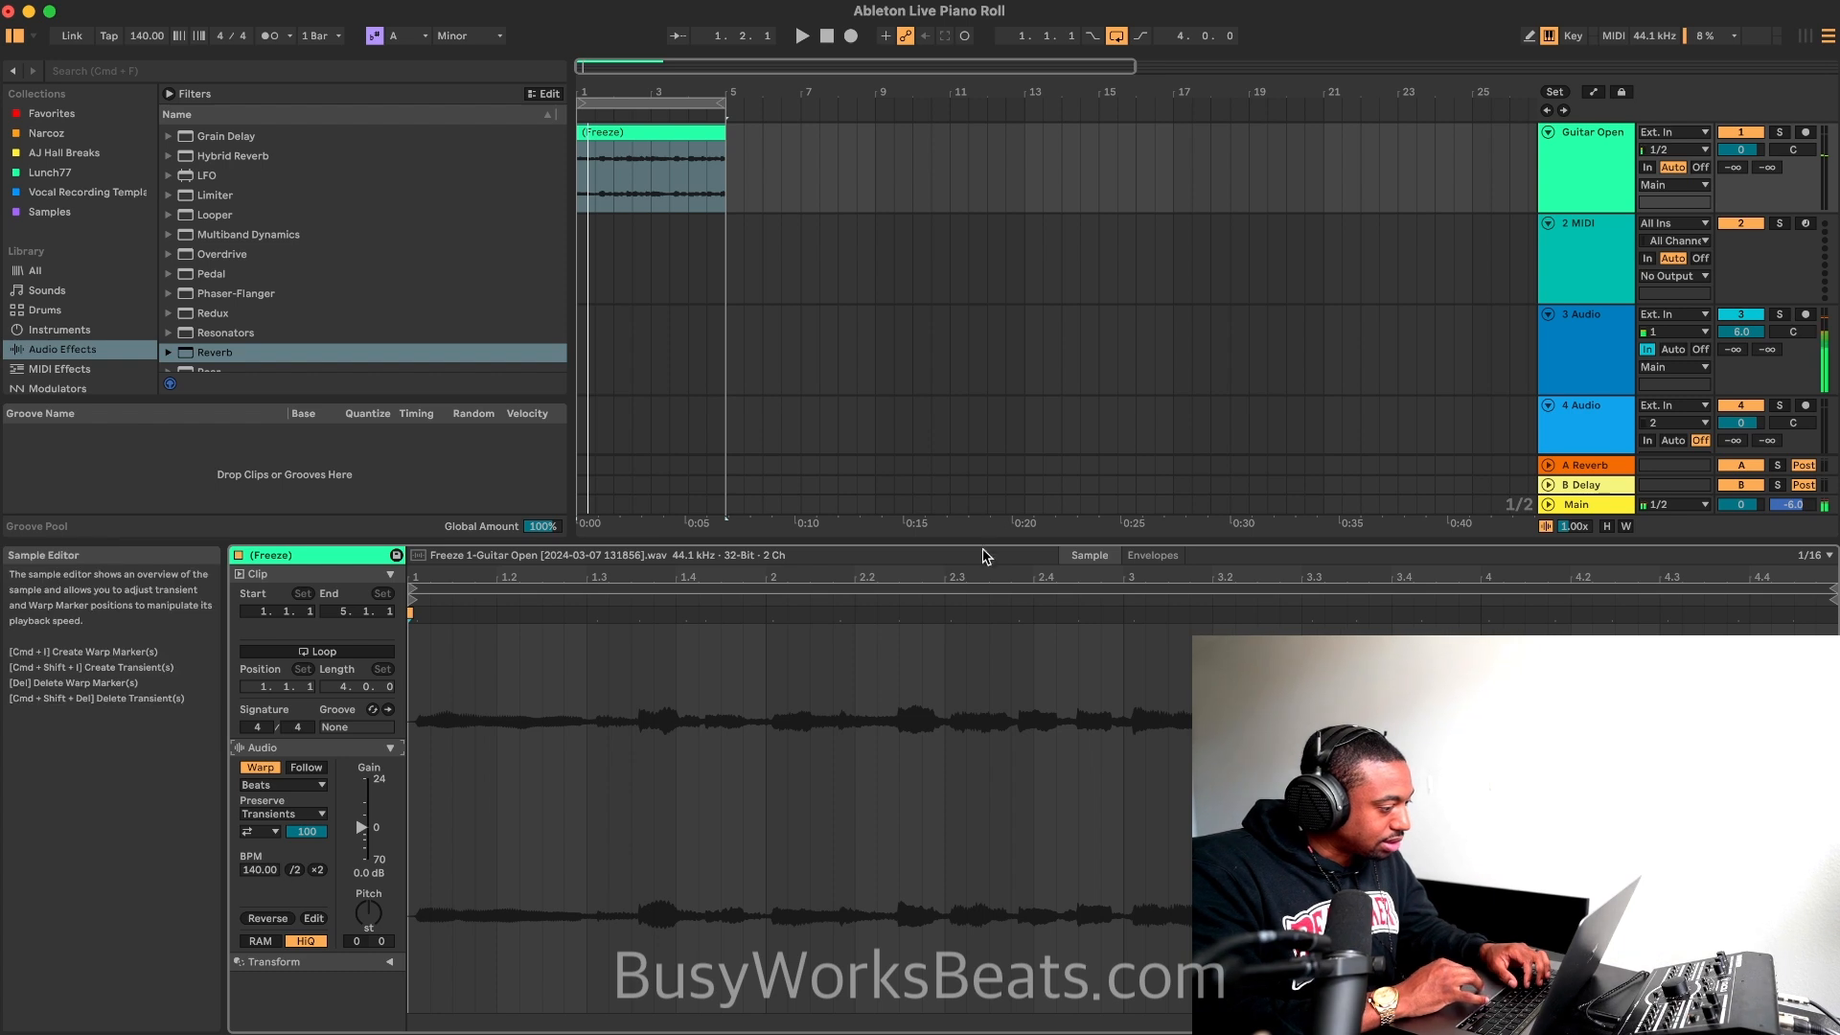
Step: Double the guitar clip's original tempo to 280 BPM, play it with track 3 muted, and extend the arrangement loop to bar 9
{"action": "left_click", "coordinate": [320, 870]}
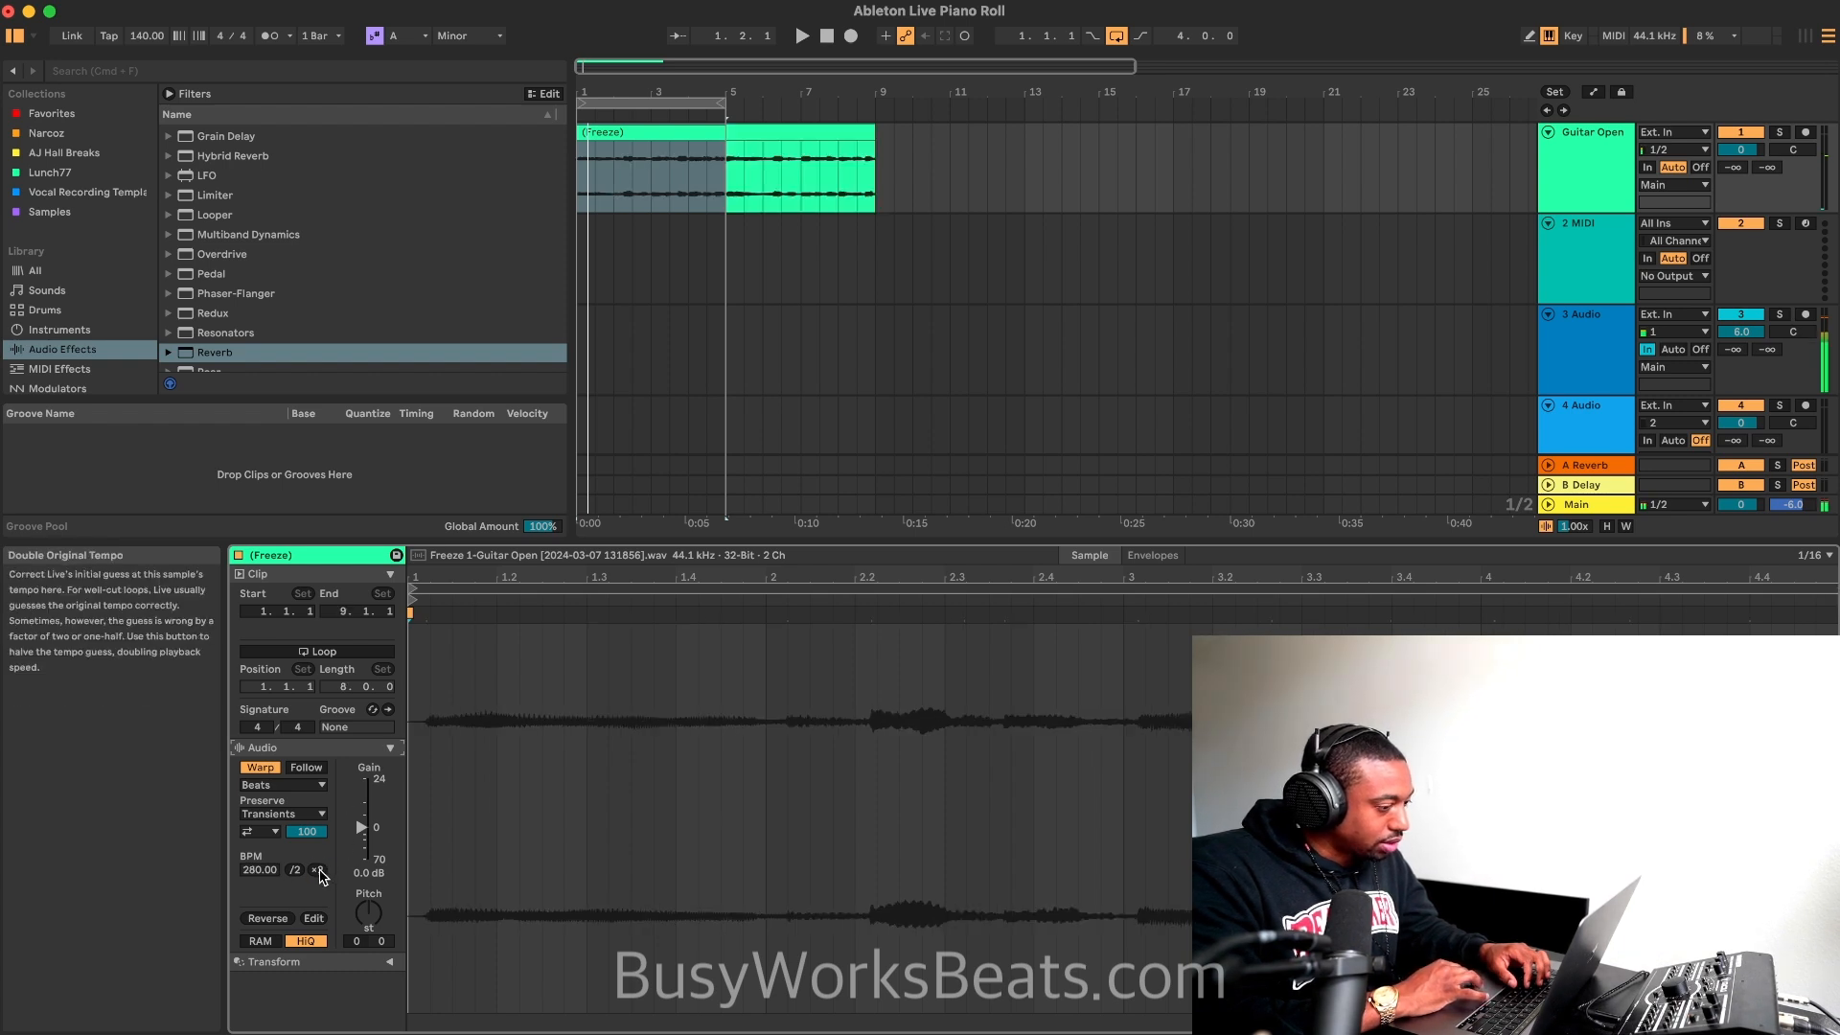
{"action": "key", "text": "space"}
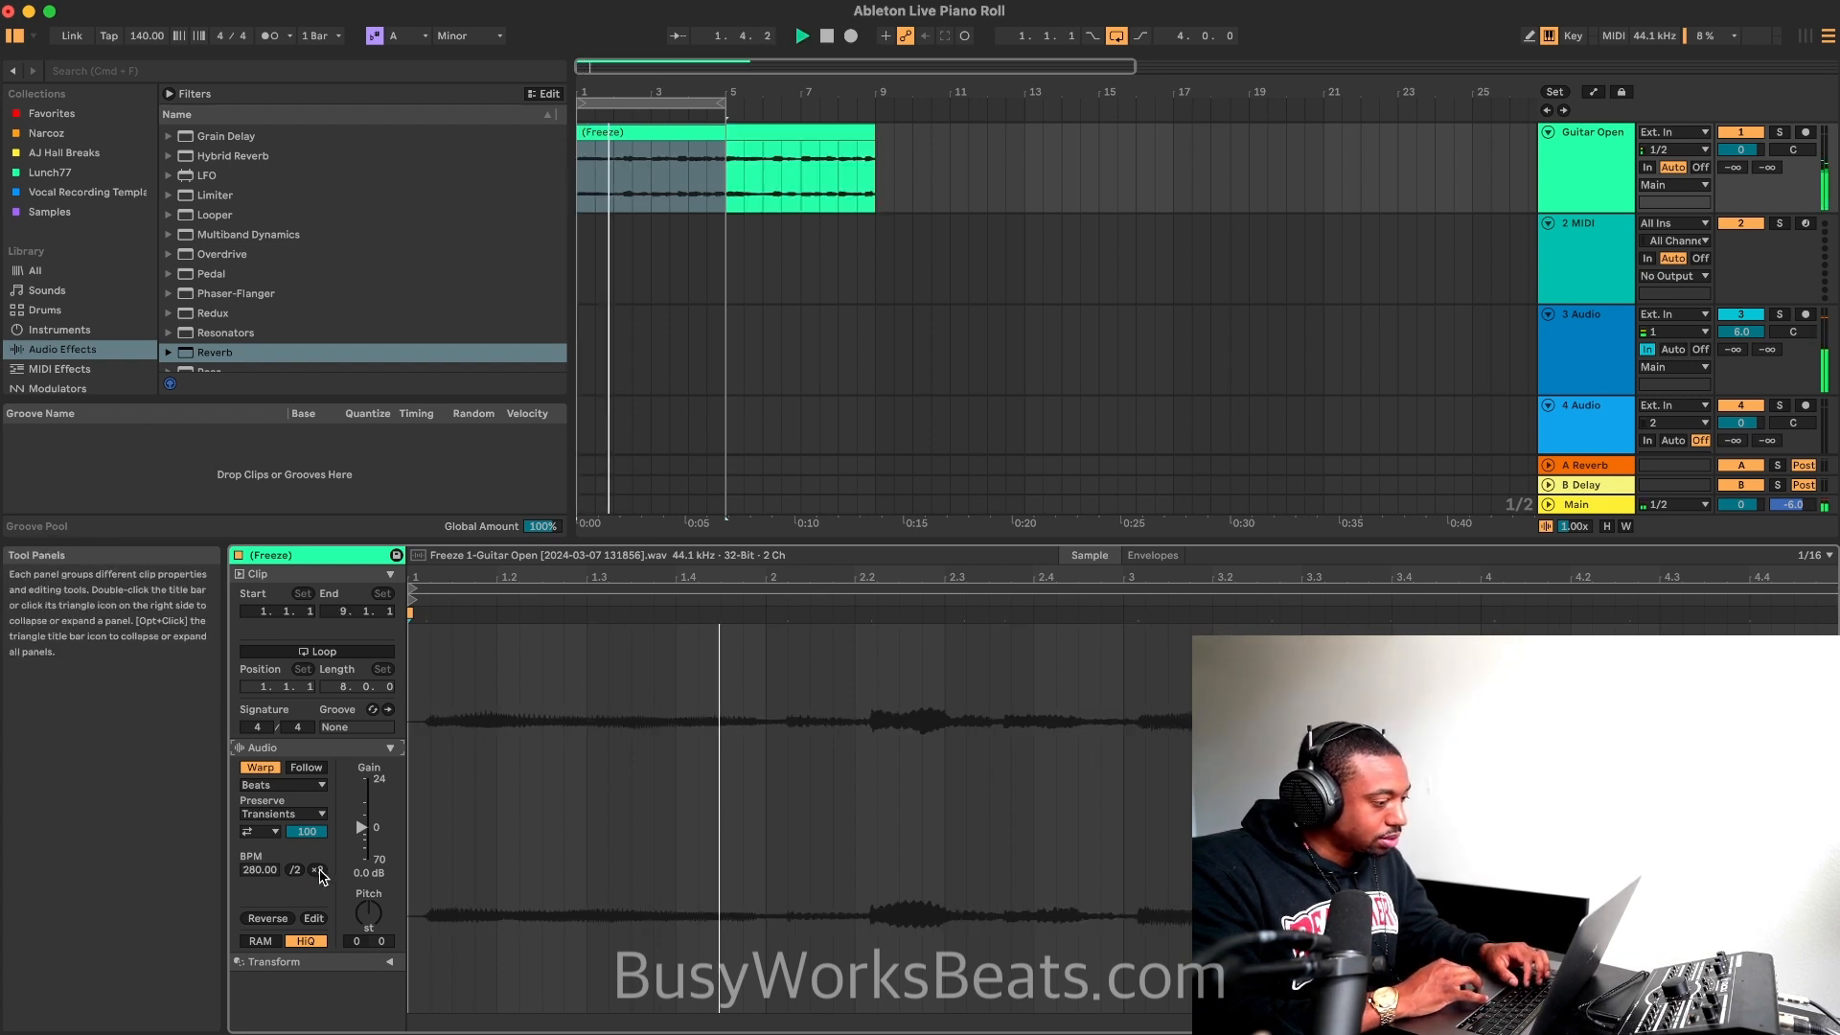
{"action": "left_click", "coordinate": [1742, 316]}
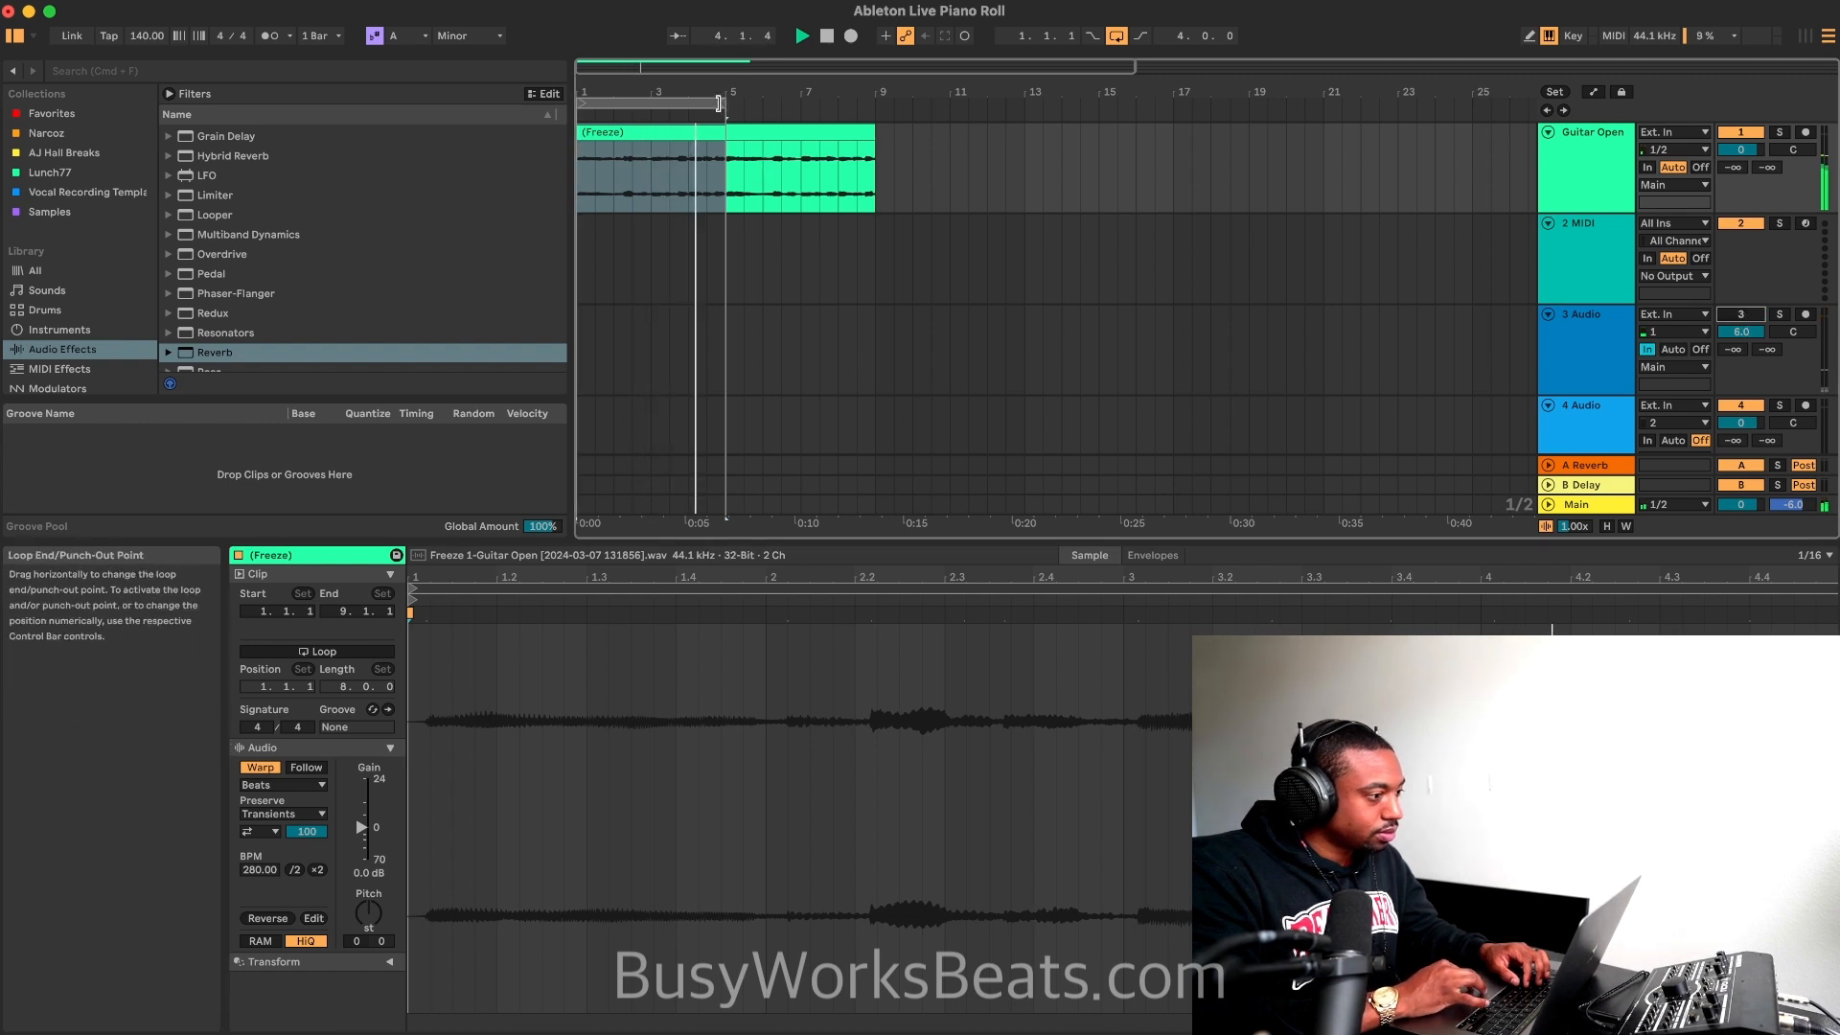
{"action": "left_click_drag", "start_coordinate": [723, 104], "coordinate": [873, 105]}
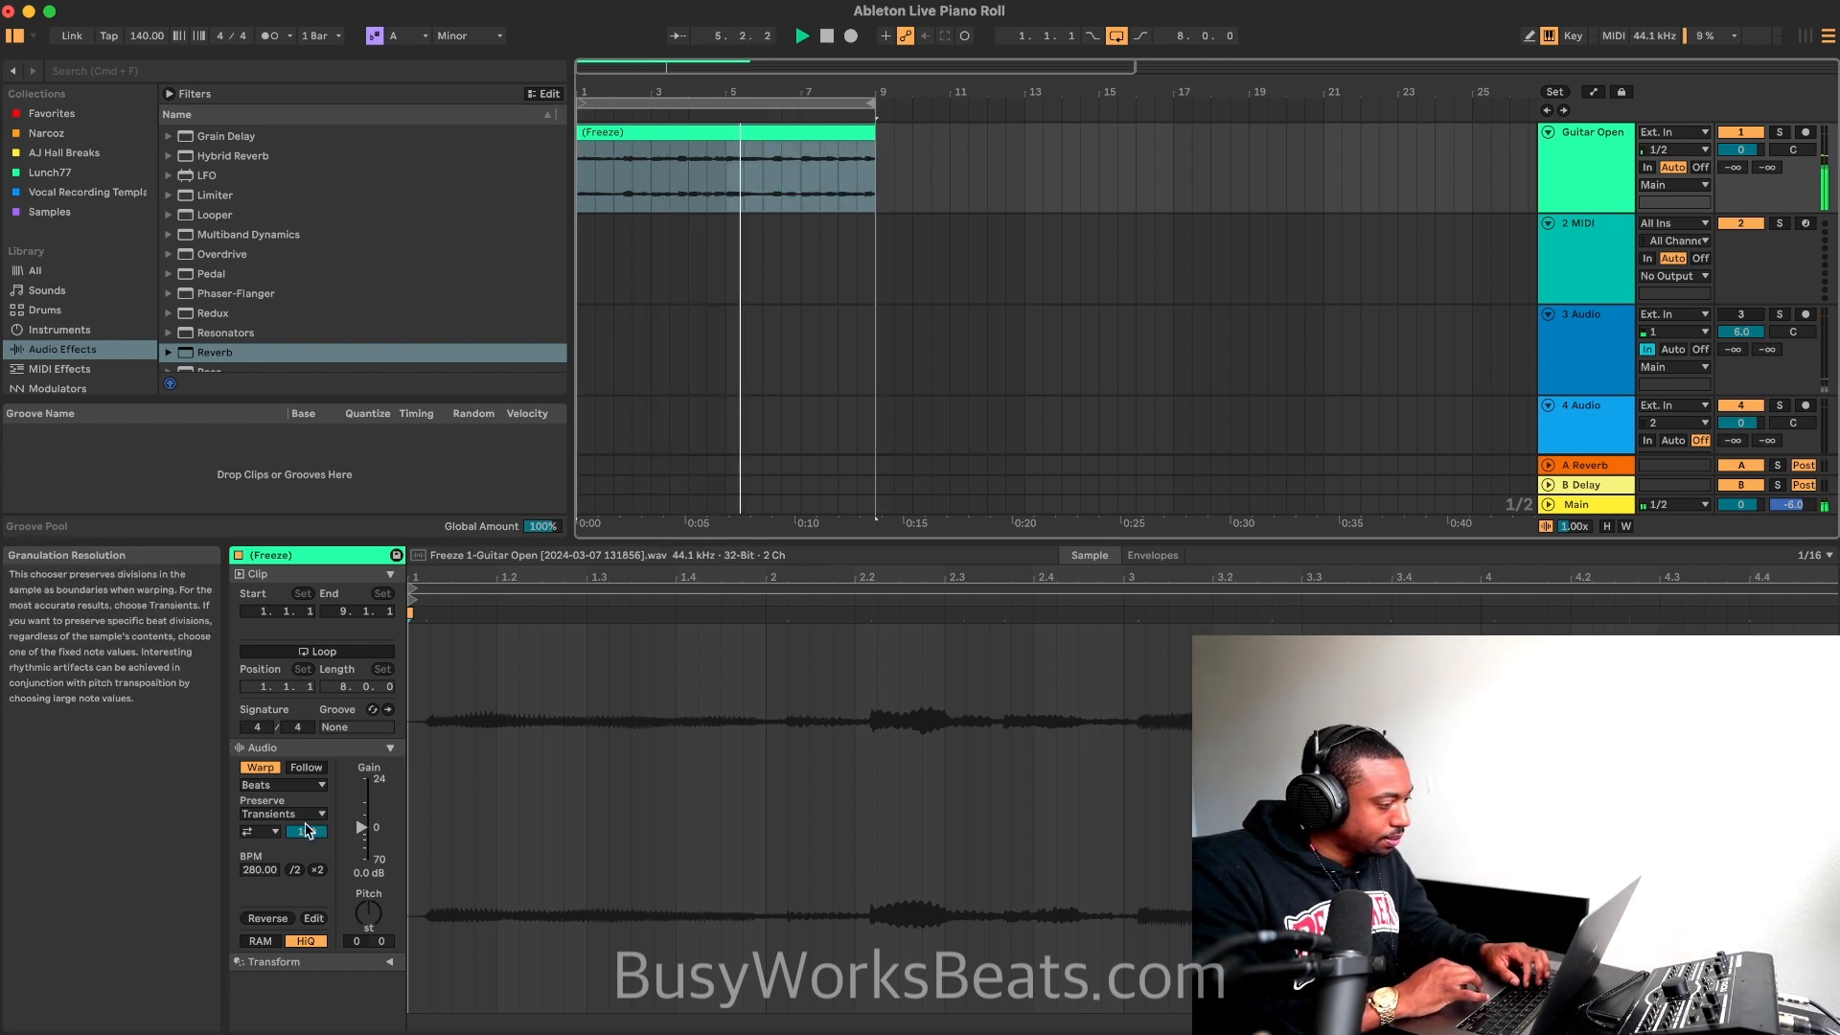
Step: Try the Off transient loop mode, return it to Loop Back-and-Forth, and audition the clip with track 3 muted
{"action": "left_click", "coordinate": [273, 833]}
{"action": "left_click", "coordinate": [262, 873]}
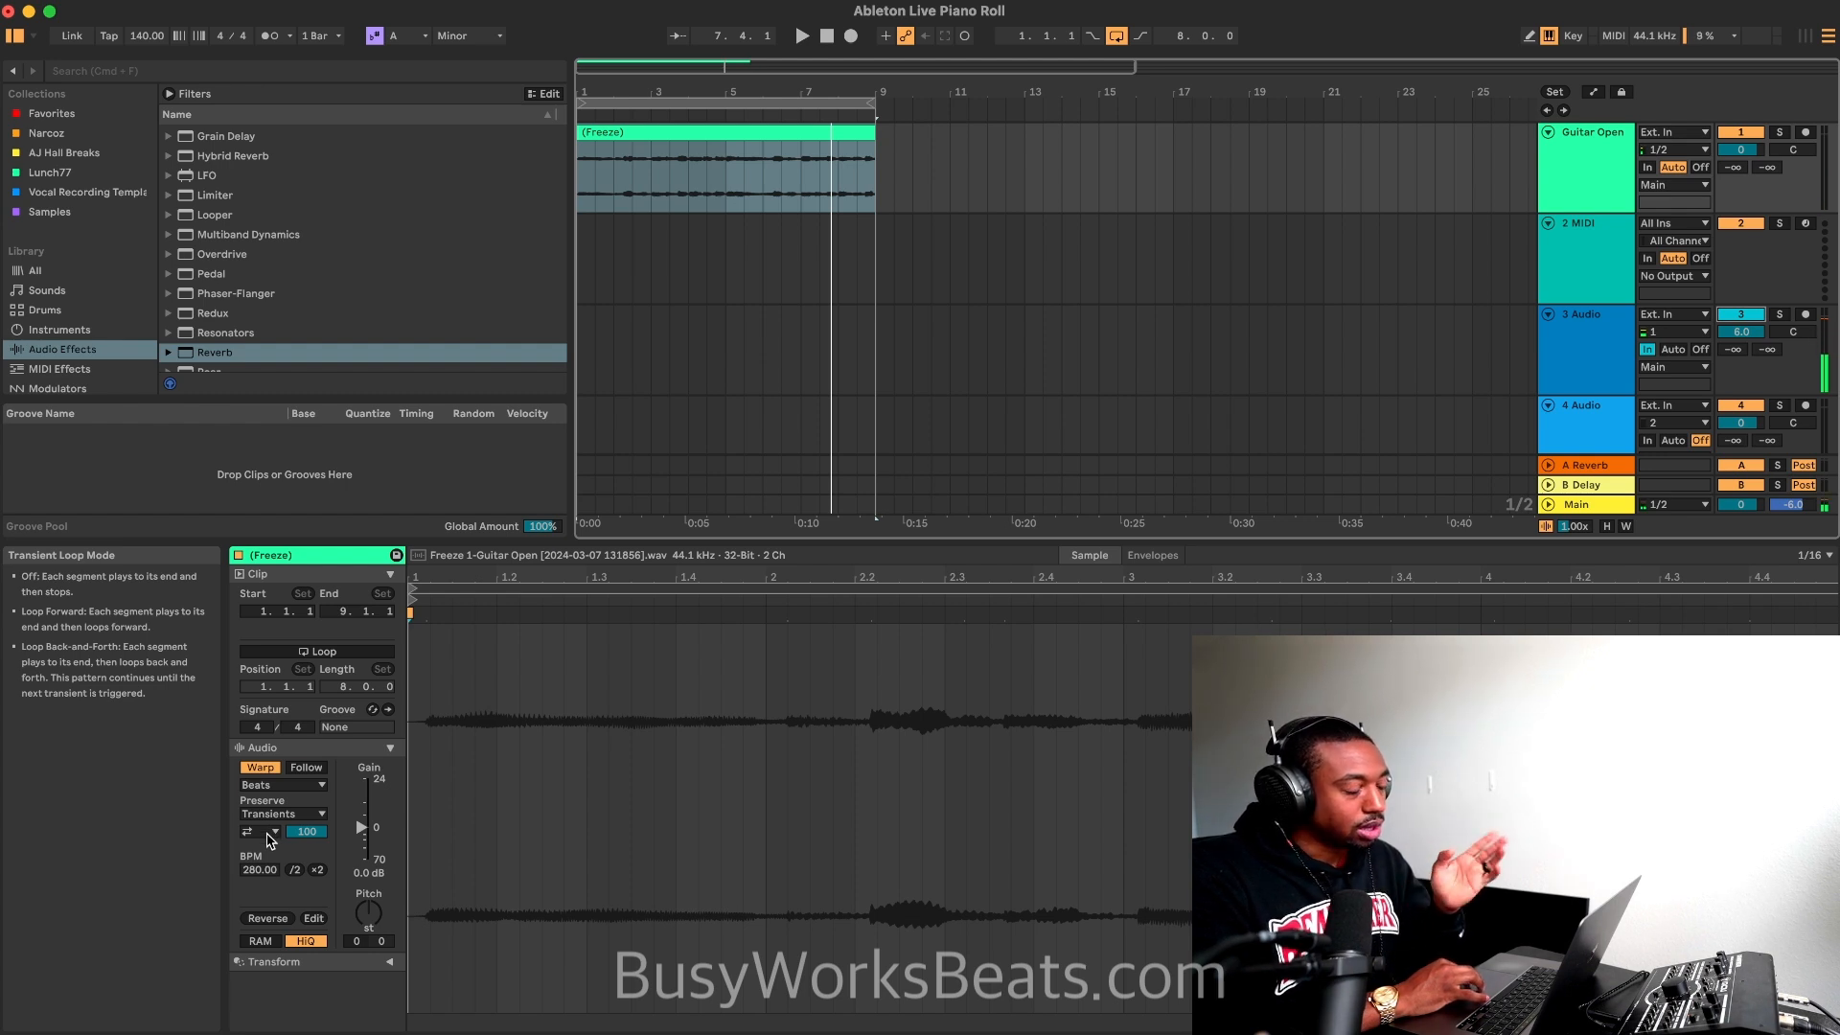
{"action": "left_click", "coordinate": [271, 833]}
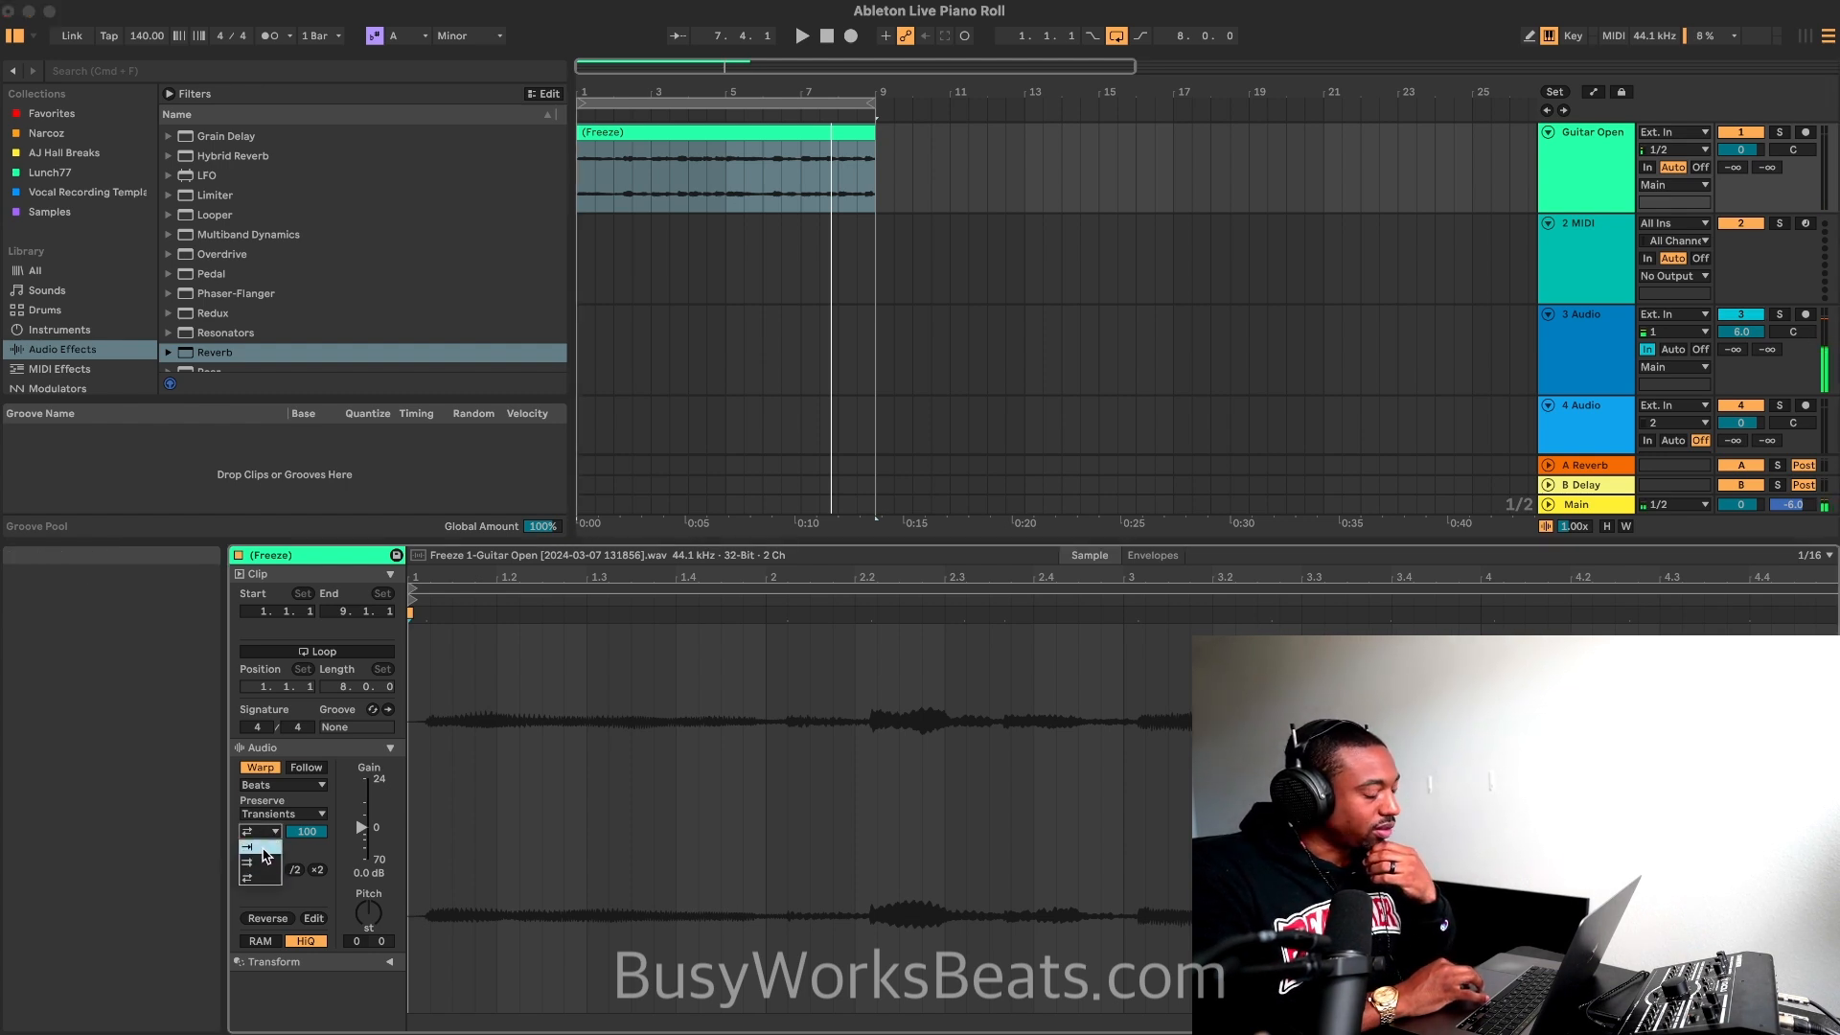
{"action": "left_click", "coordinate": [265, 834]}
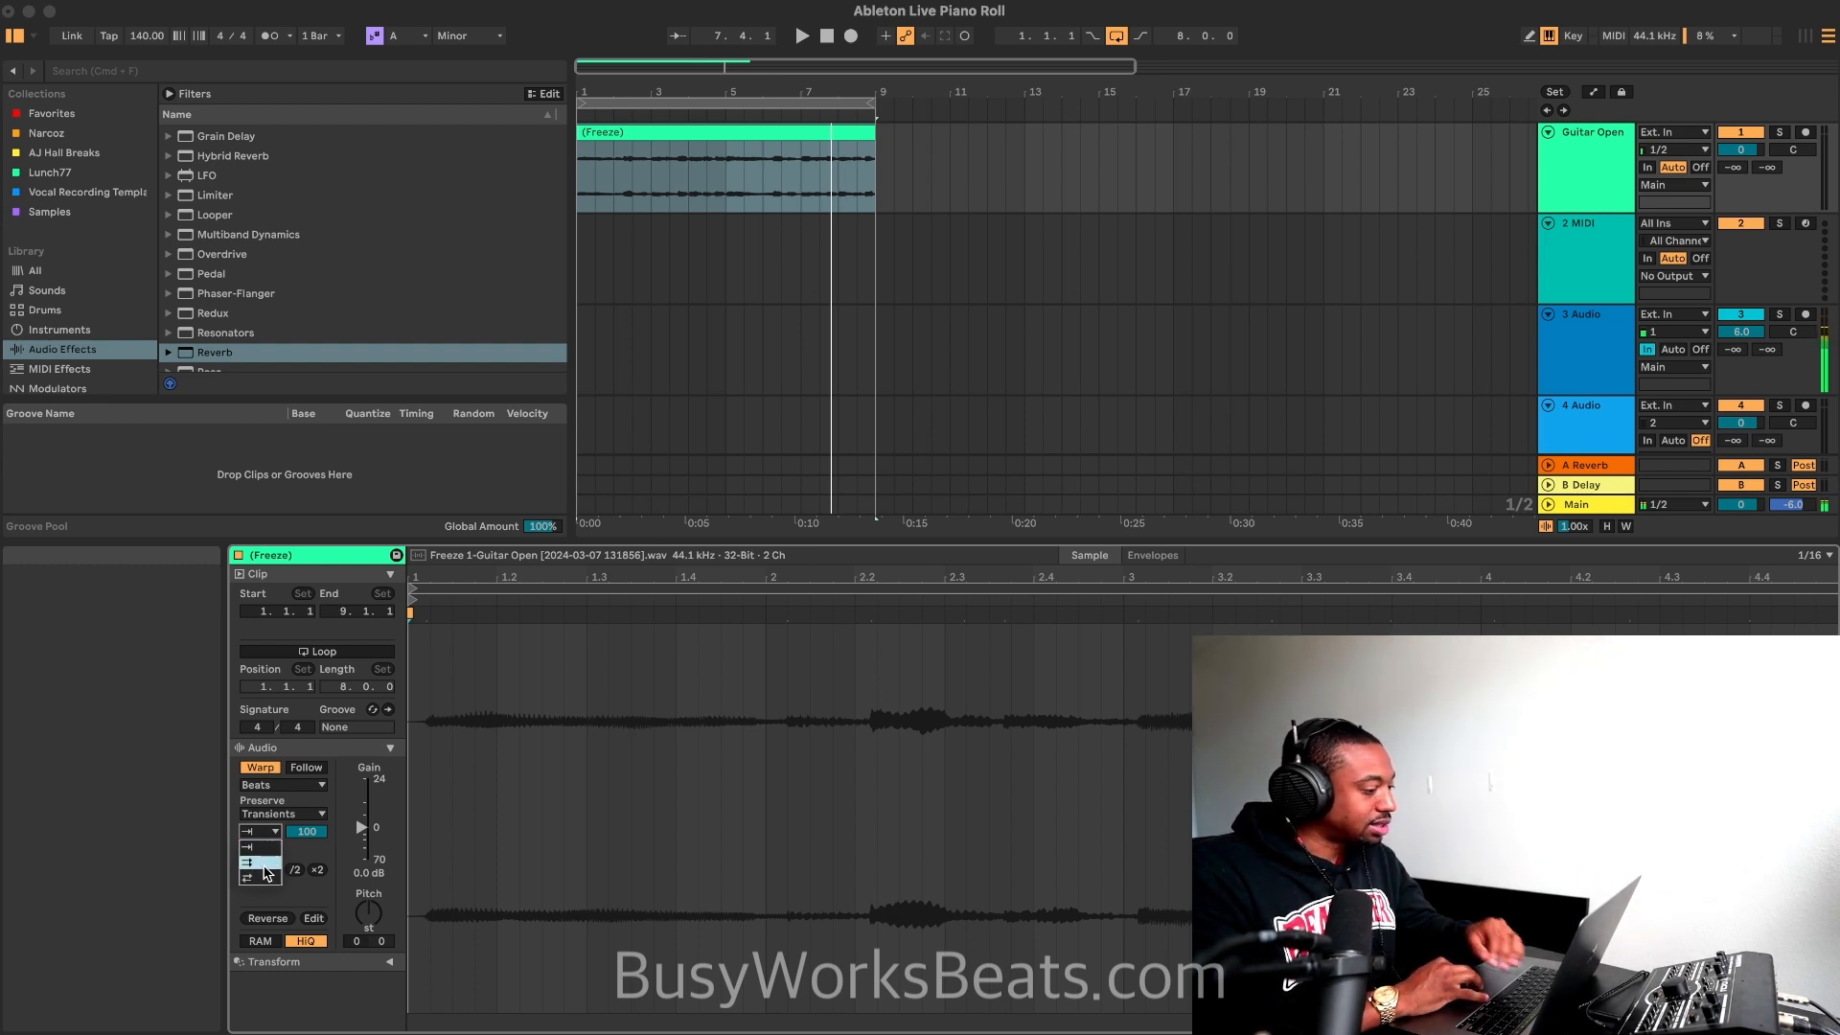
{"action": "left_click", "coordinate": [267, 877]}
{"action": "key", "text": "space"}
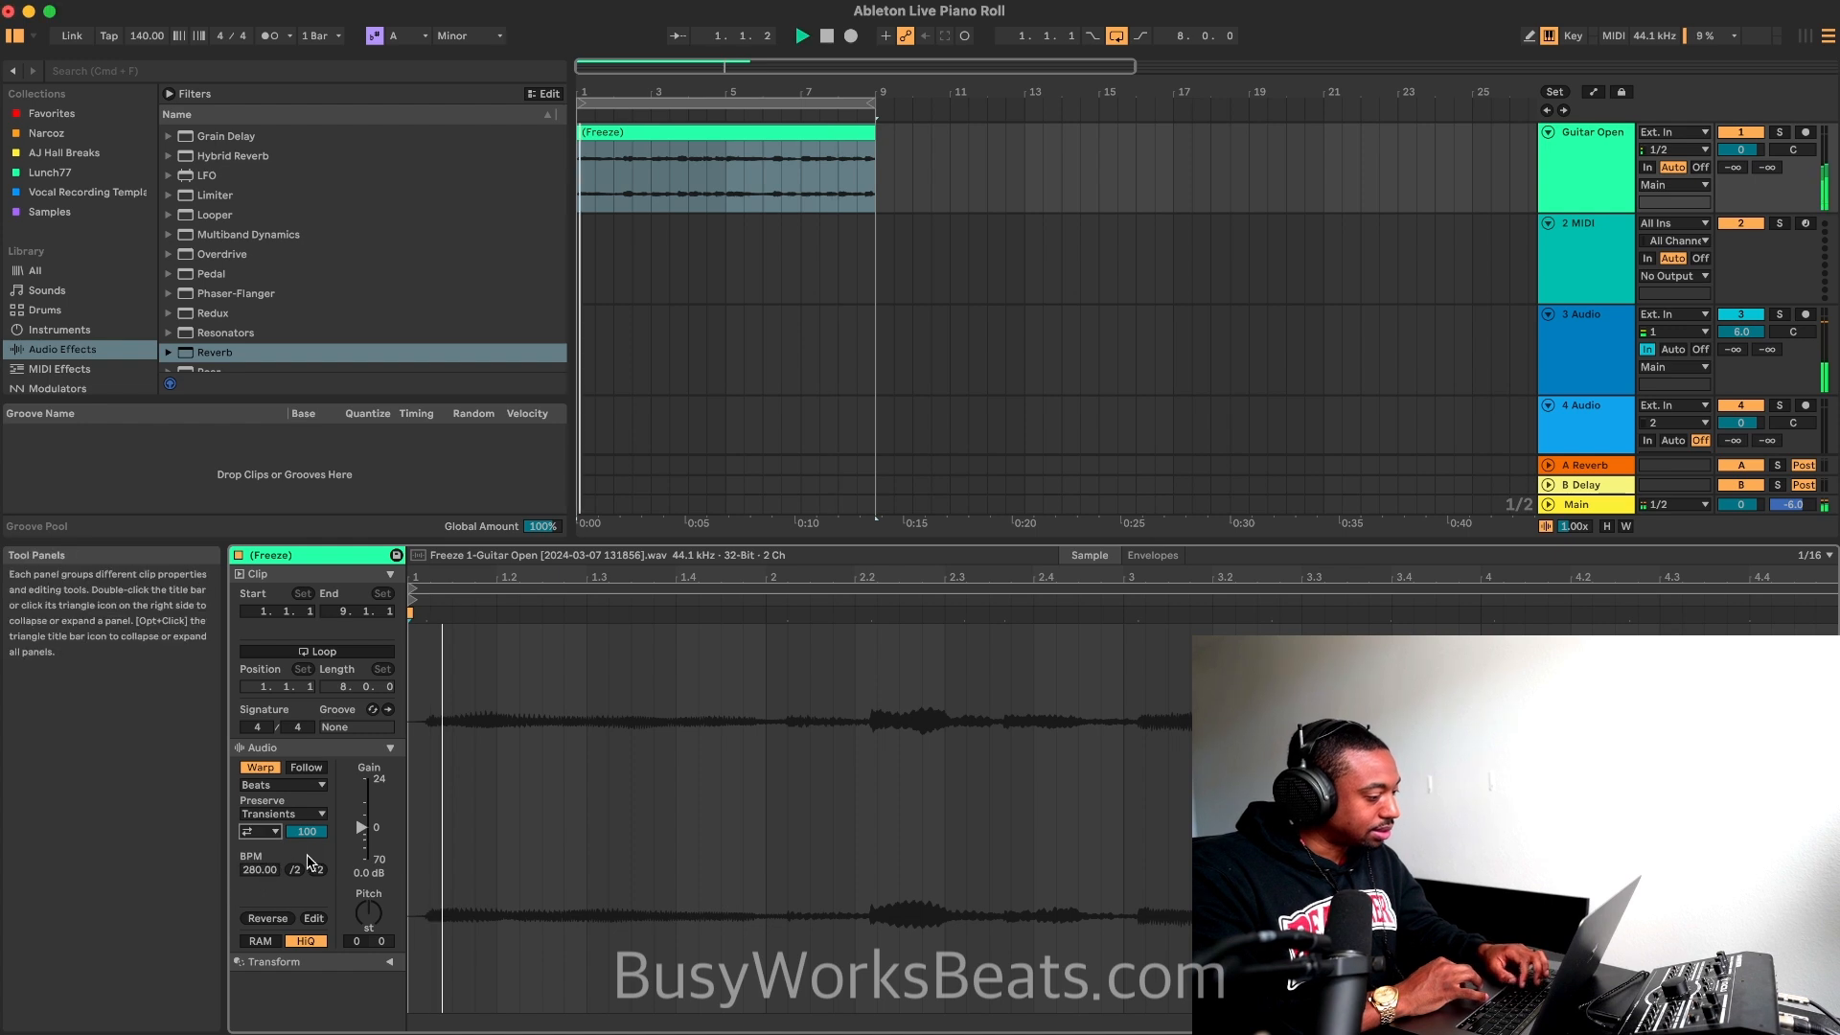
{"action": "left_click", "coordinate": [1732, 317]}
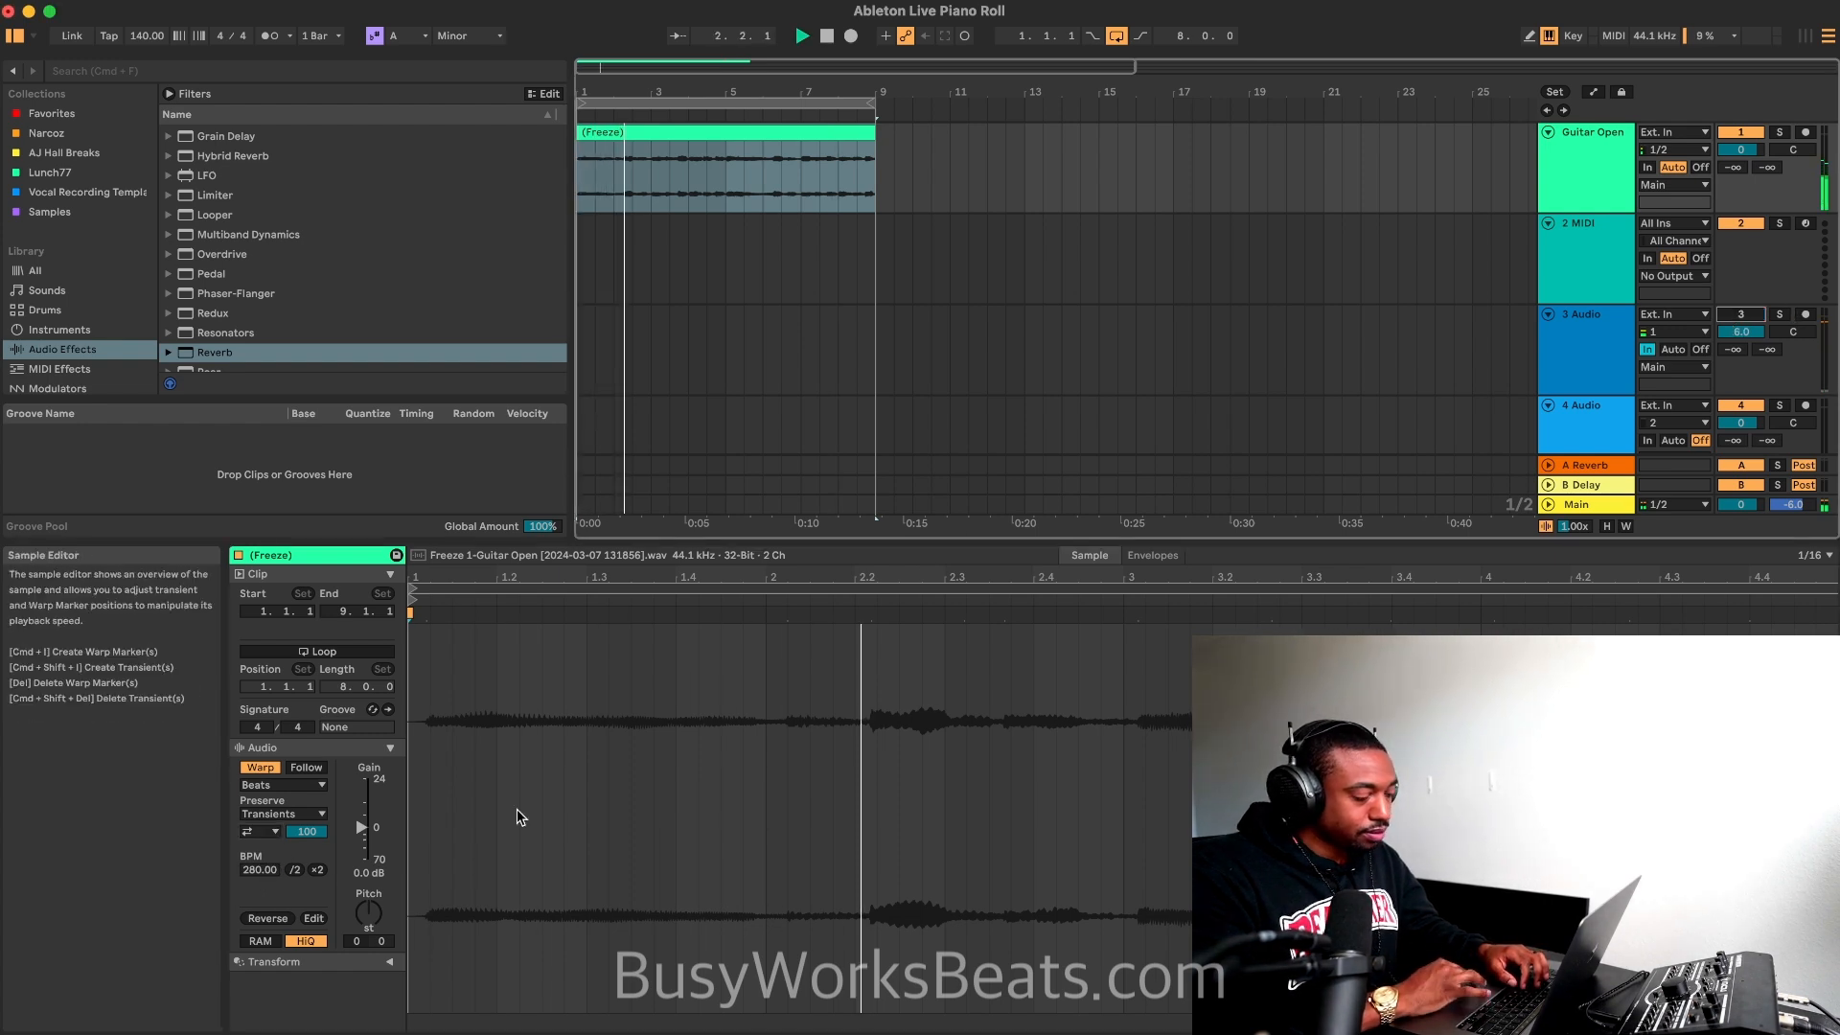
Step: Try transposing the guitar clip by -3 semitones and switching its warp mode to Re-Pitch while the loop plays
{"action": "left_click", "coordinate": [369, 910]}
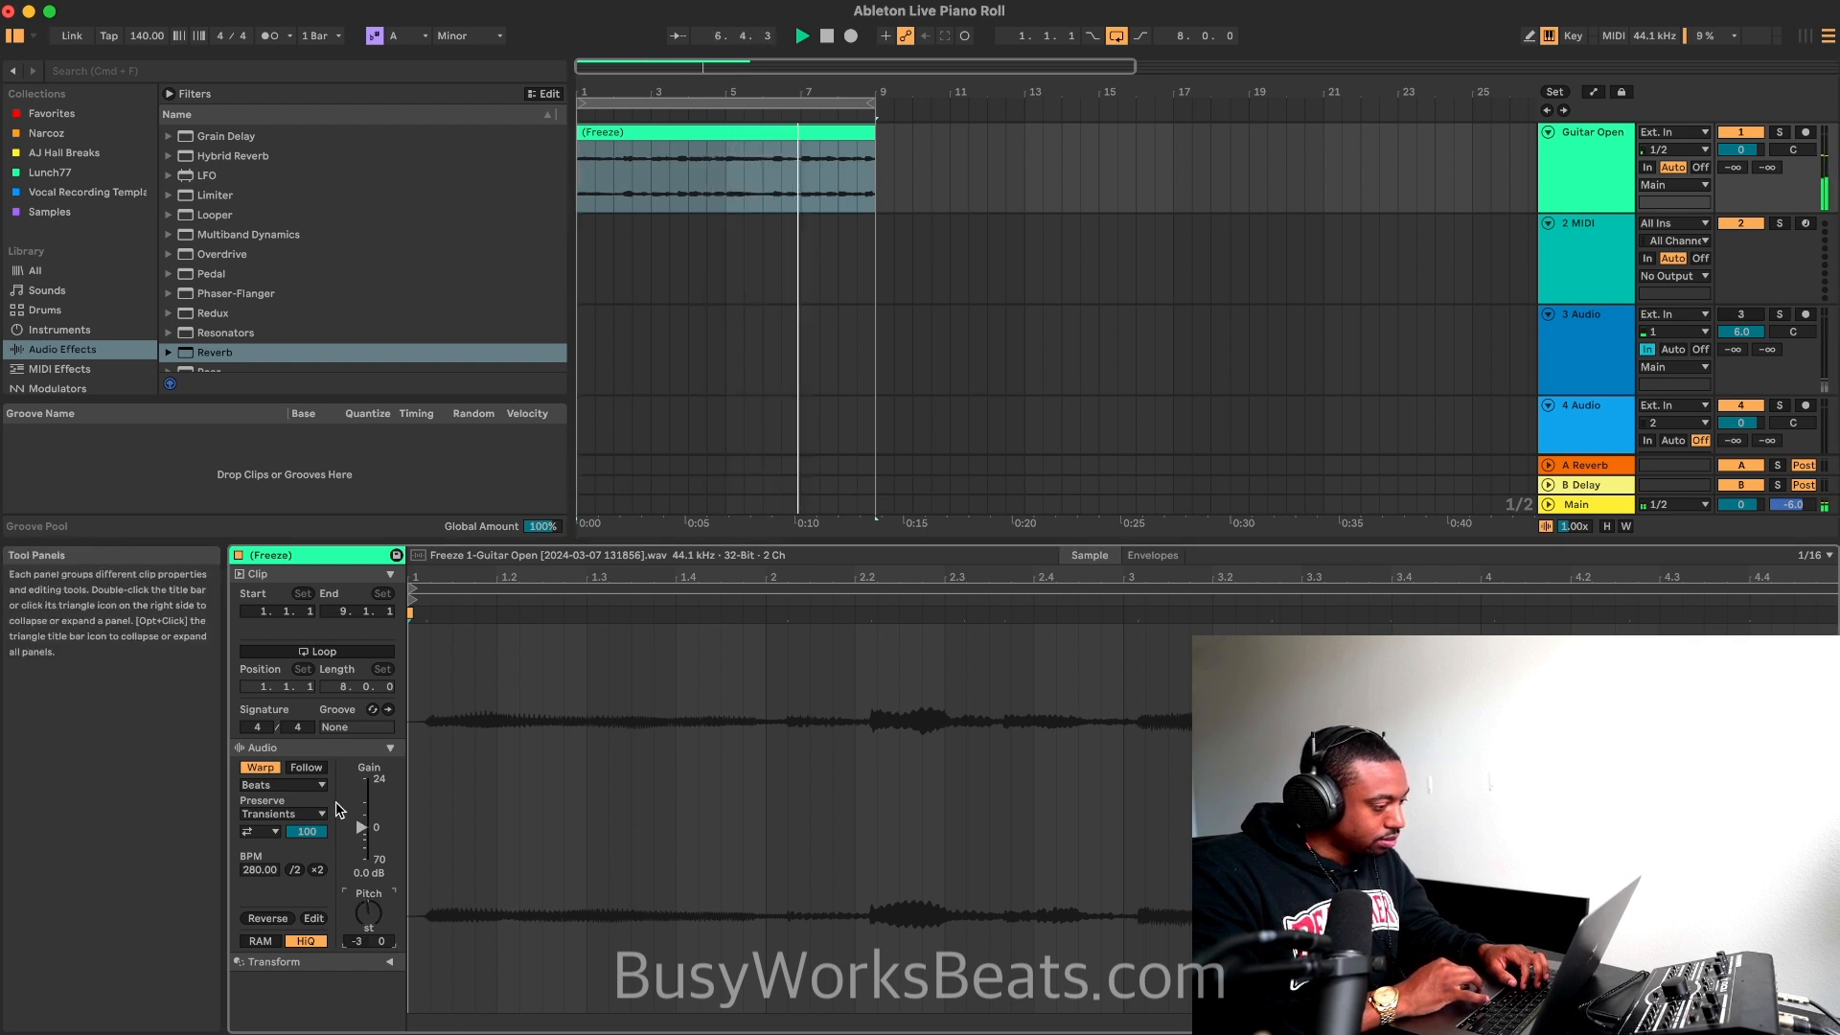
{"action": "left_click", "coordinate": [318, 785]}
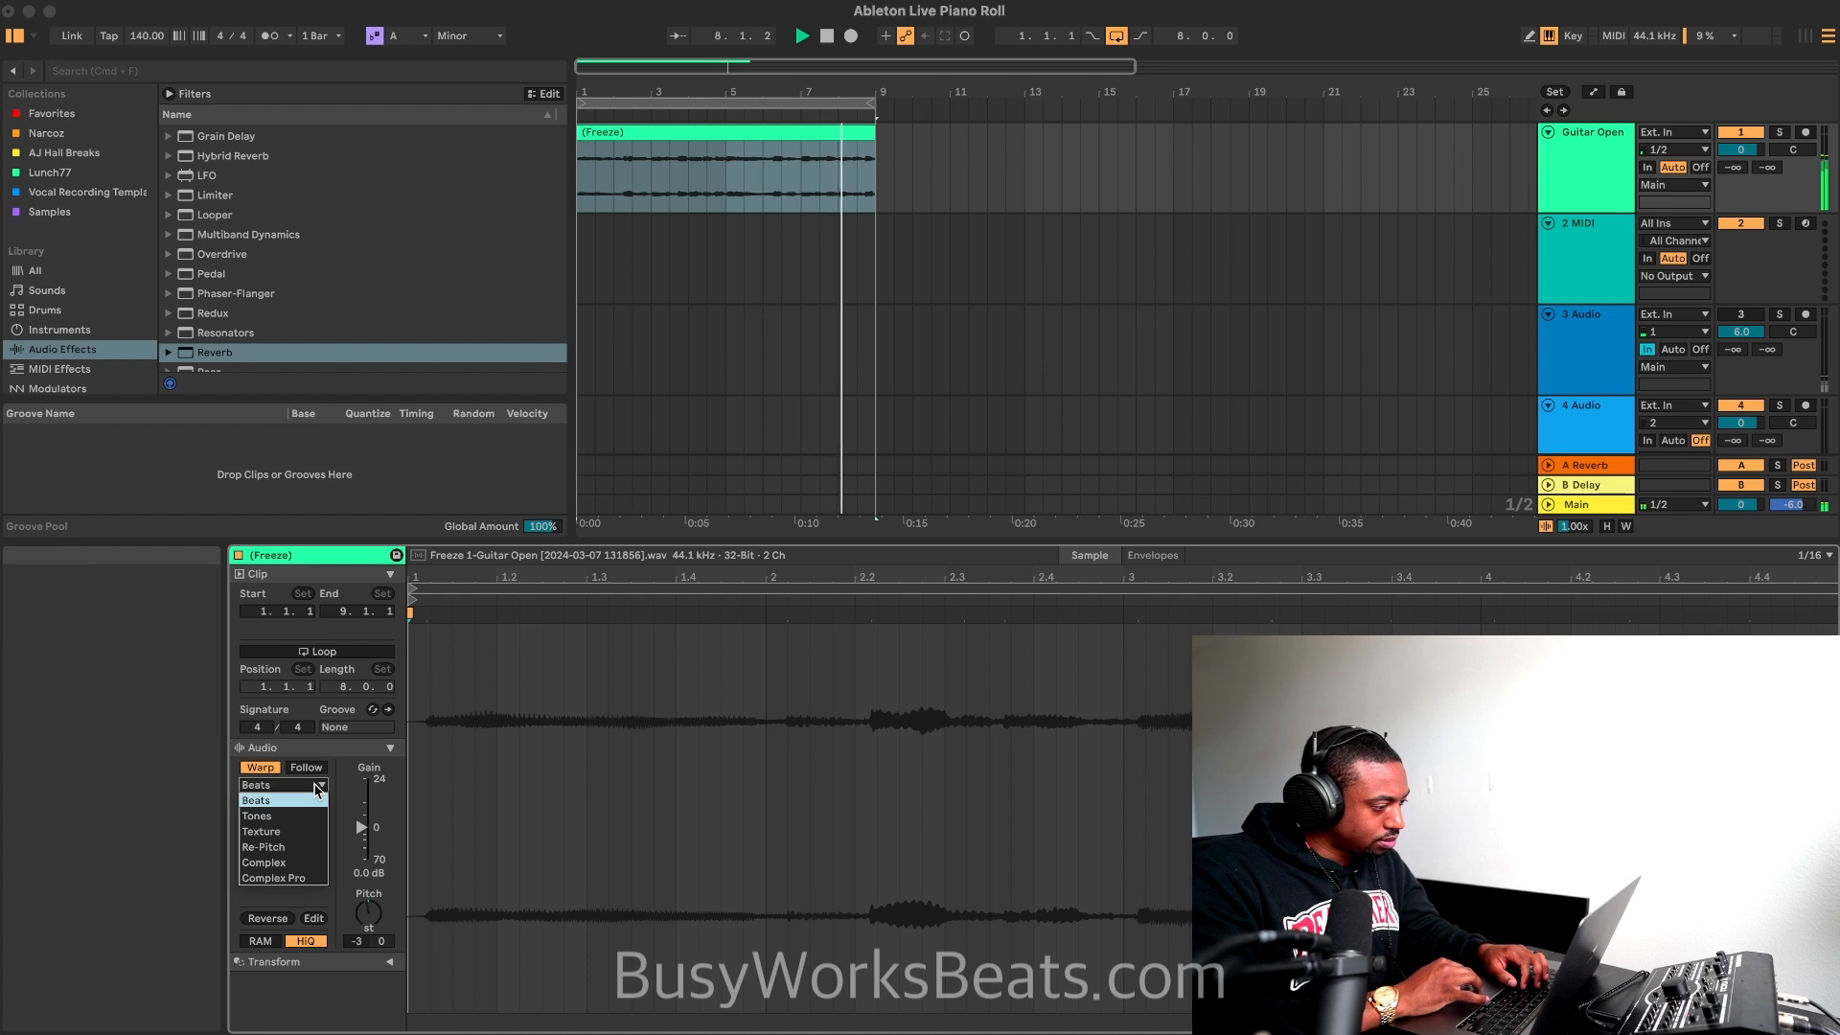
{"action": "left_click", "coordinate": [1743, 318]}
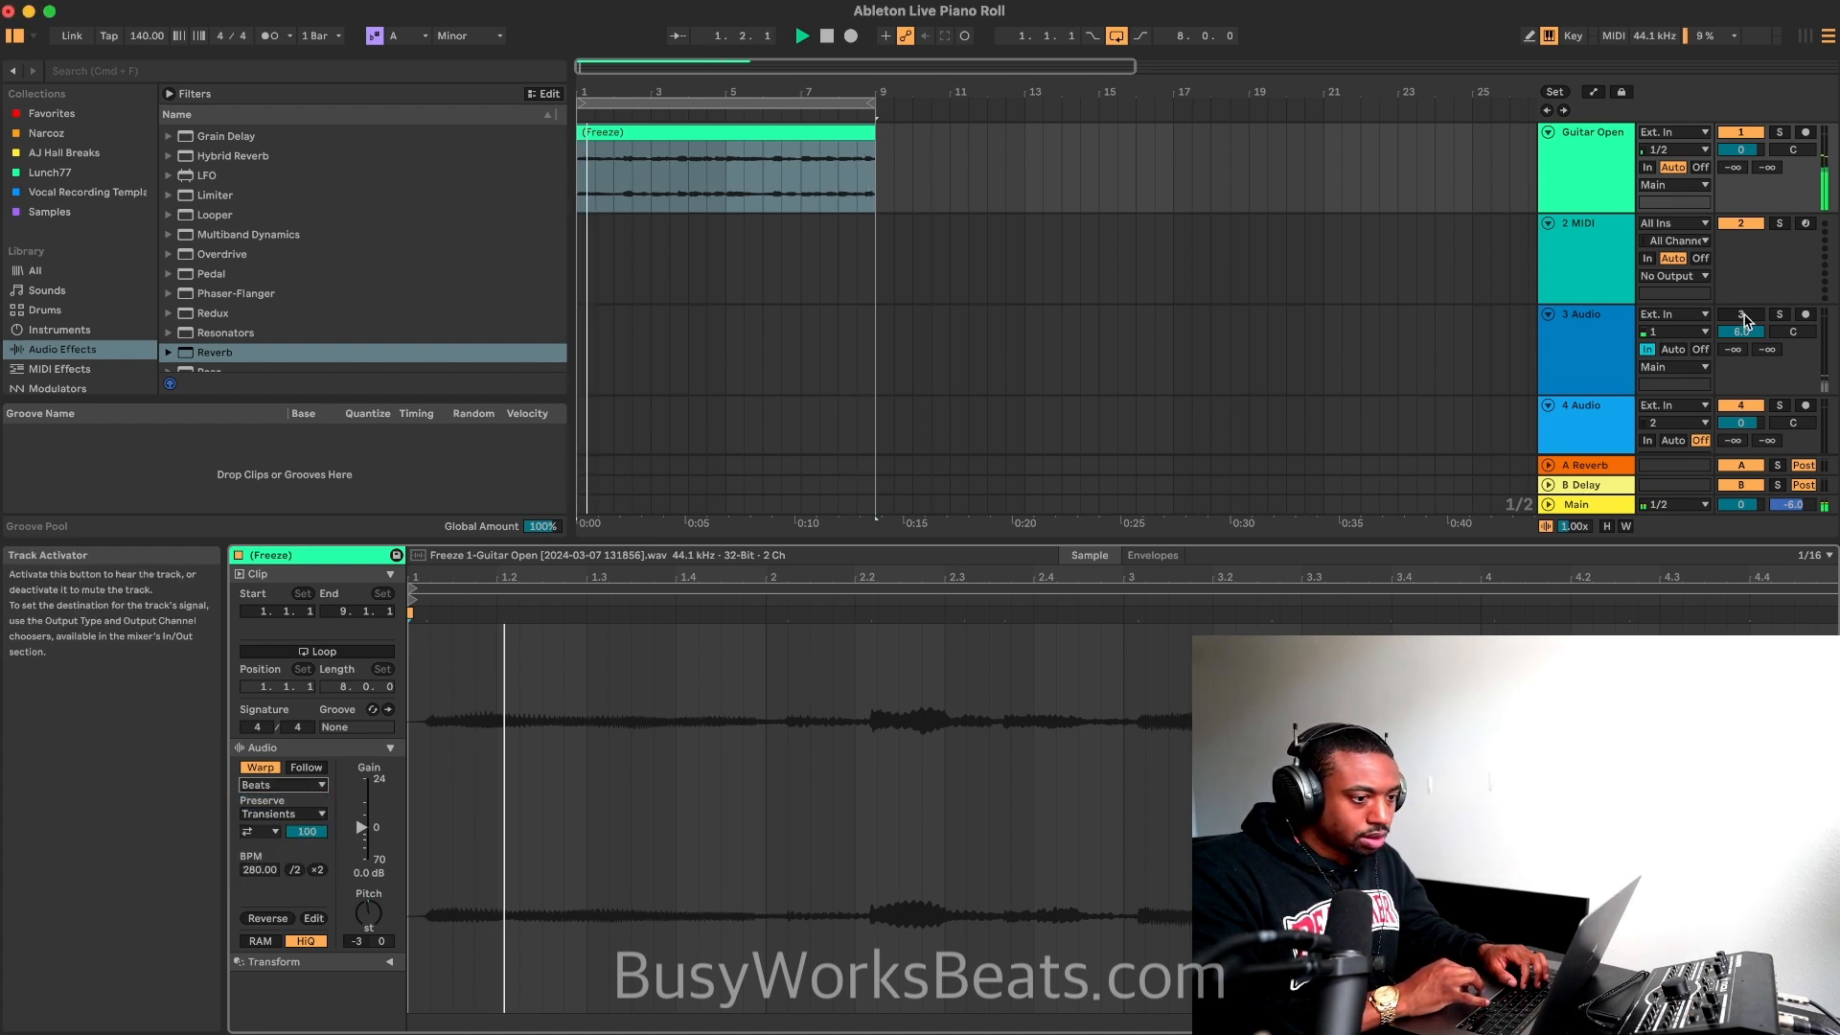
{"action": "left_click", "coordinate": [1746, 317]}
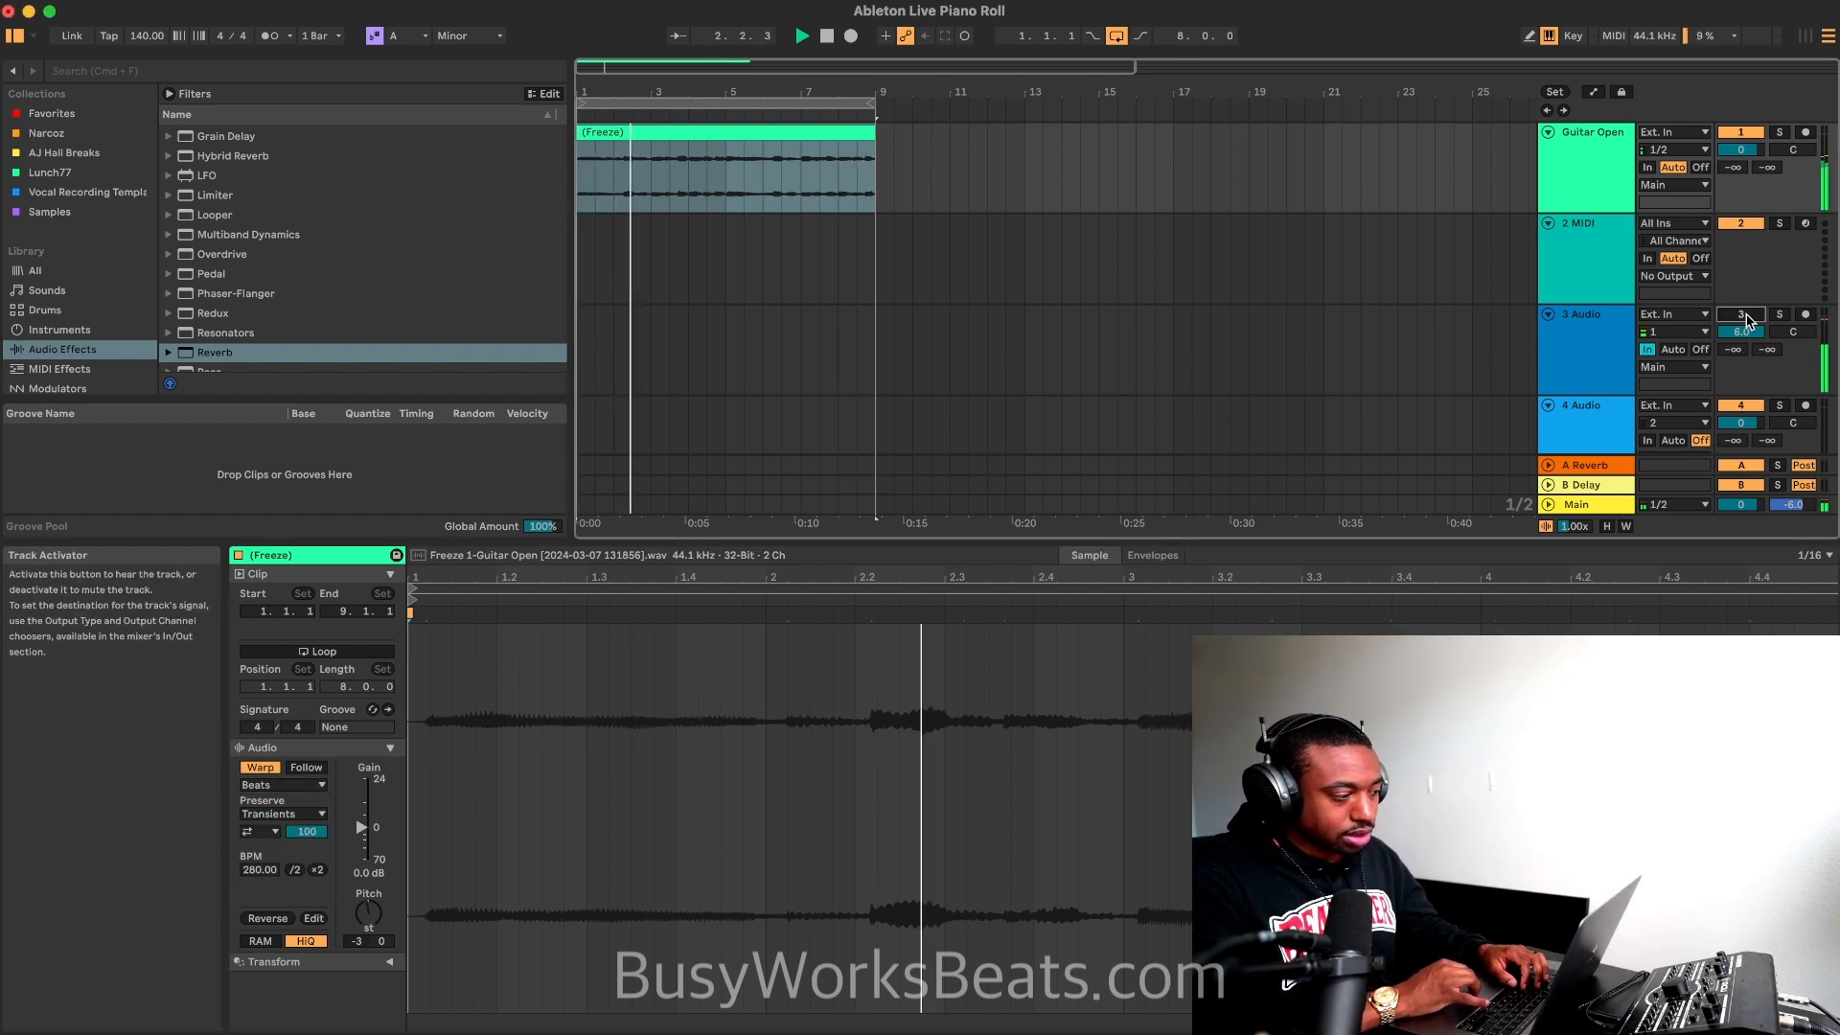
{"action": "left_click", "coordinate": [287, 784]}
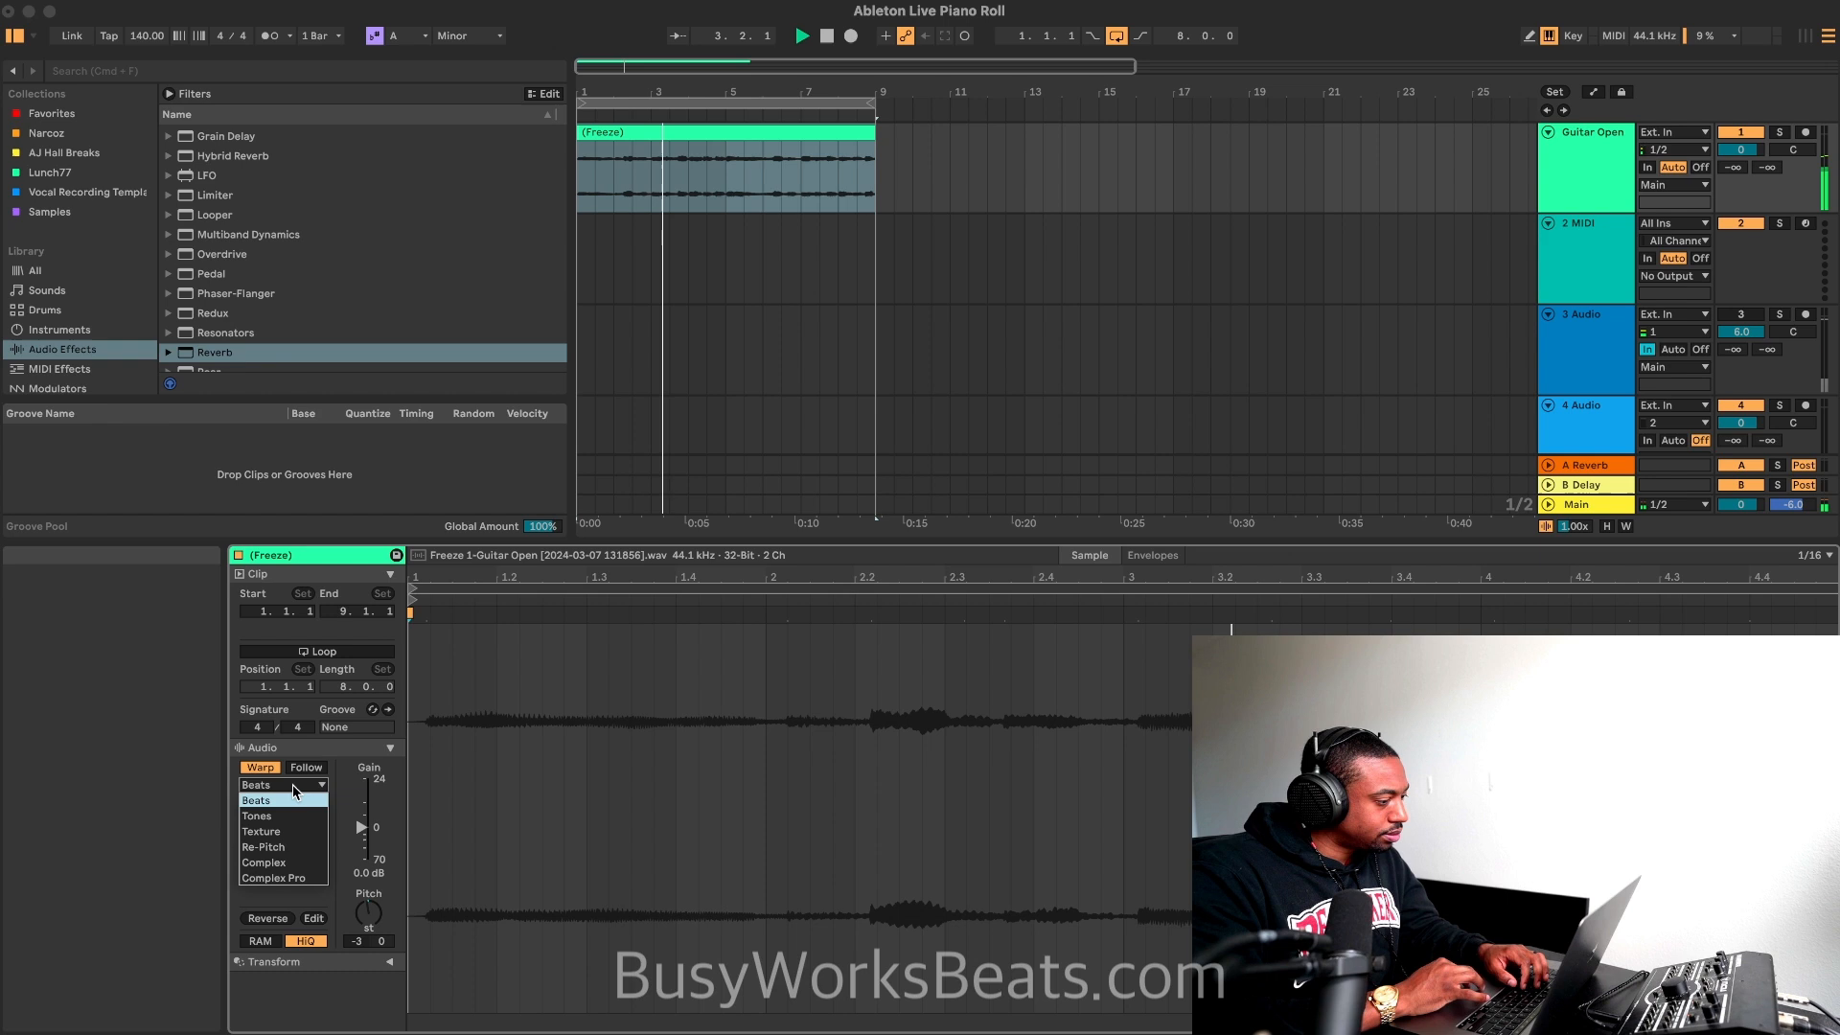
{"action": "left_click", "coordinate": [273, 847]}
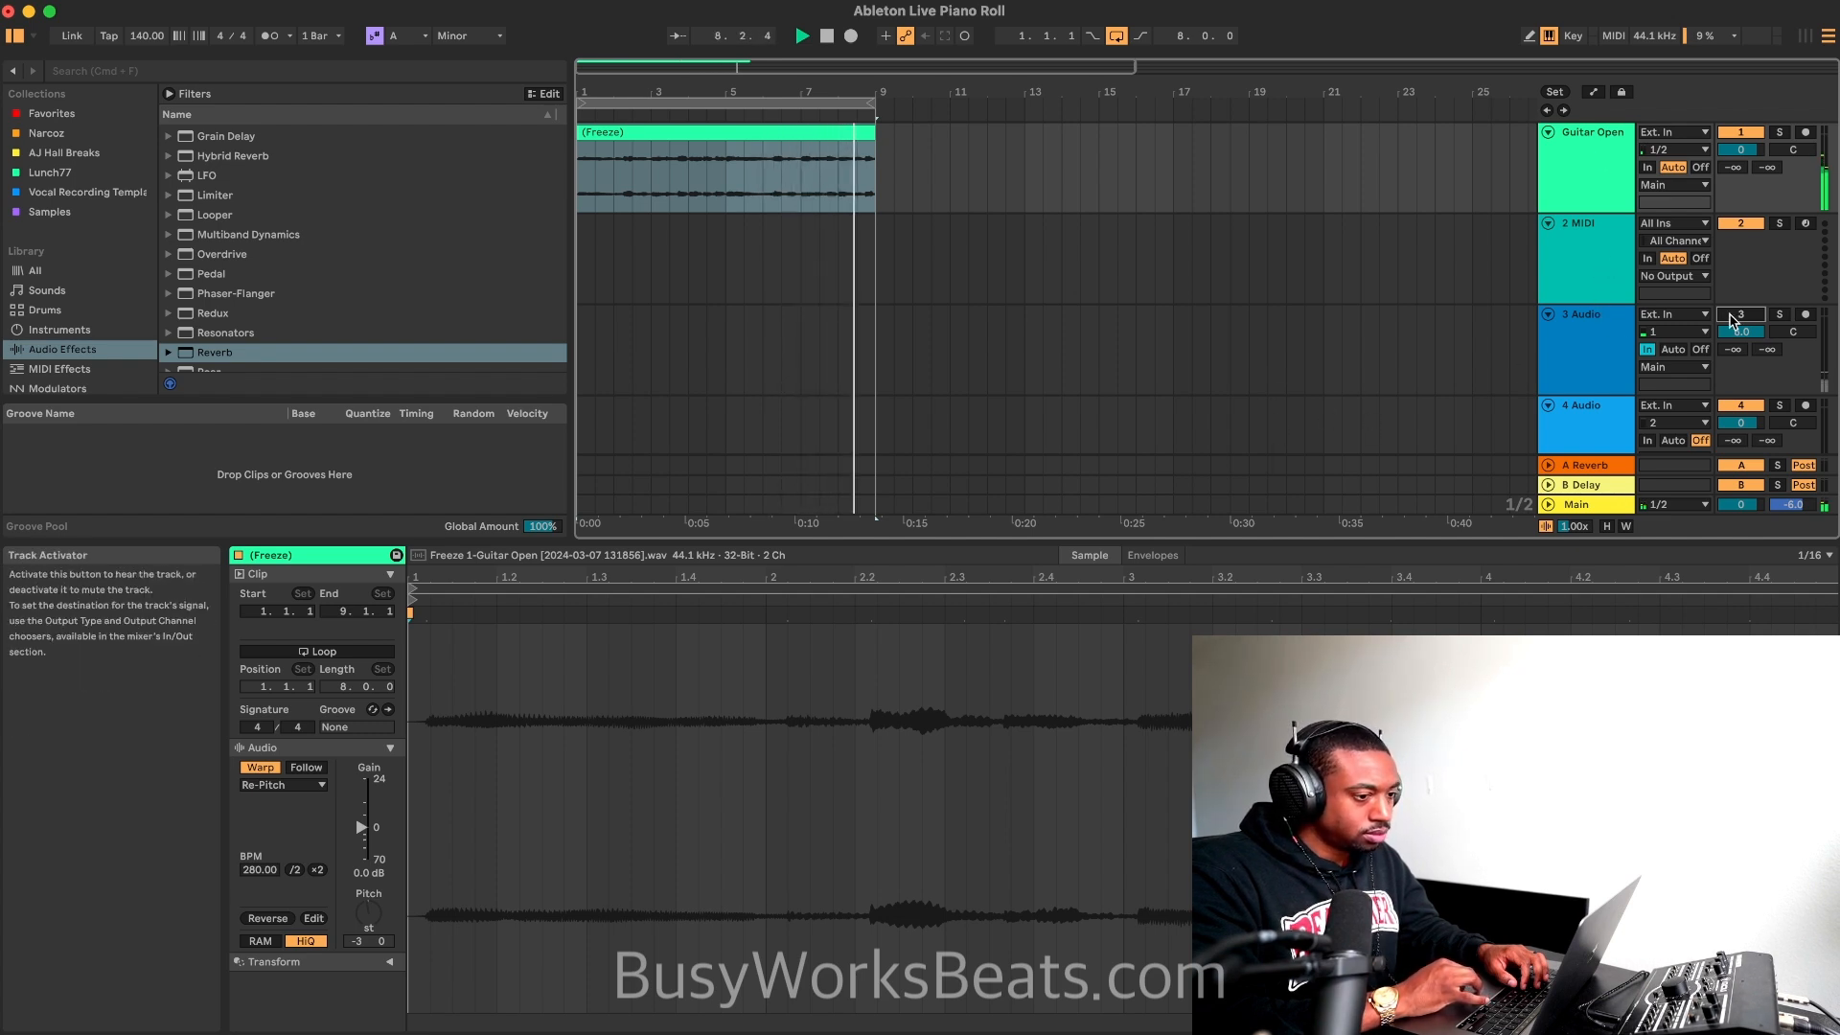
{"action": "right_click", "coordinate": [1579, 165]}
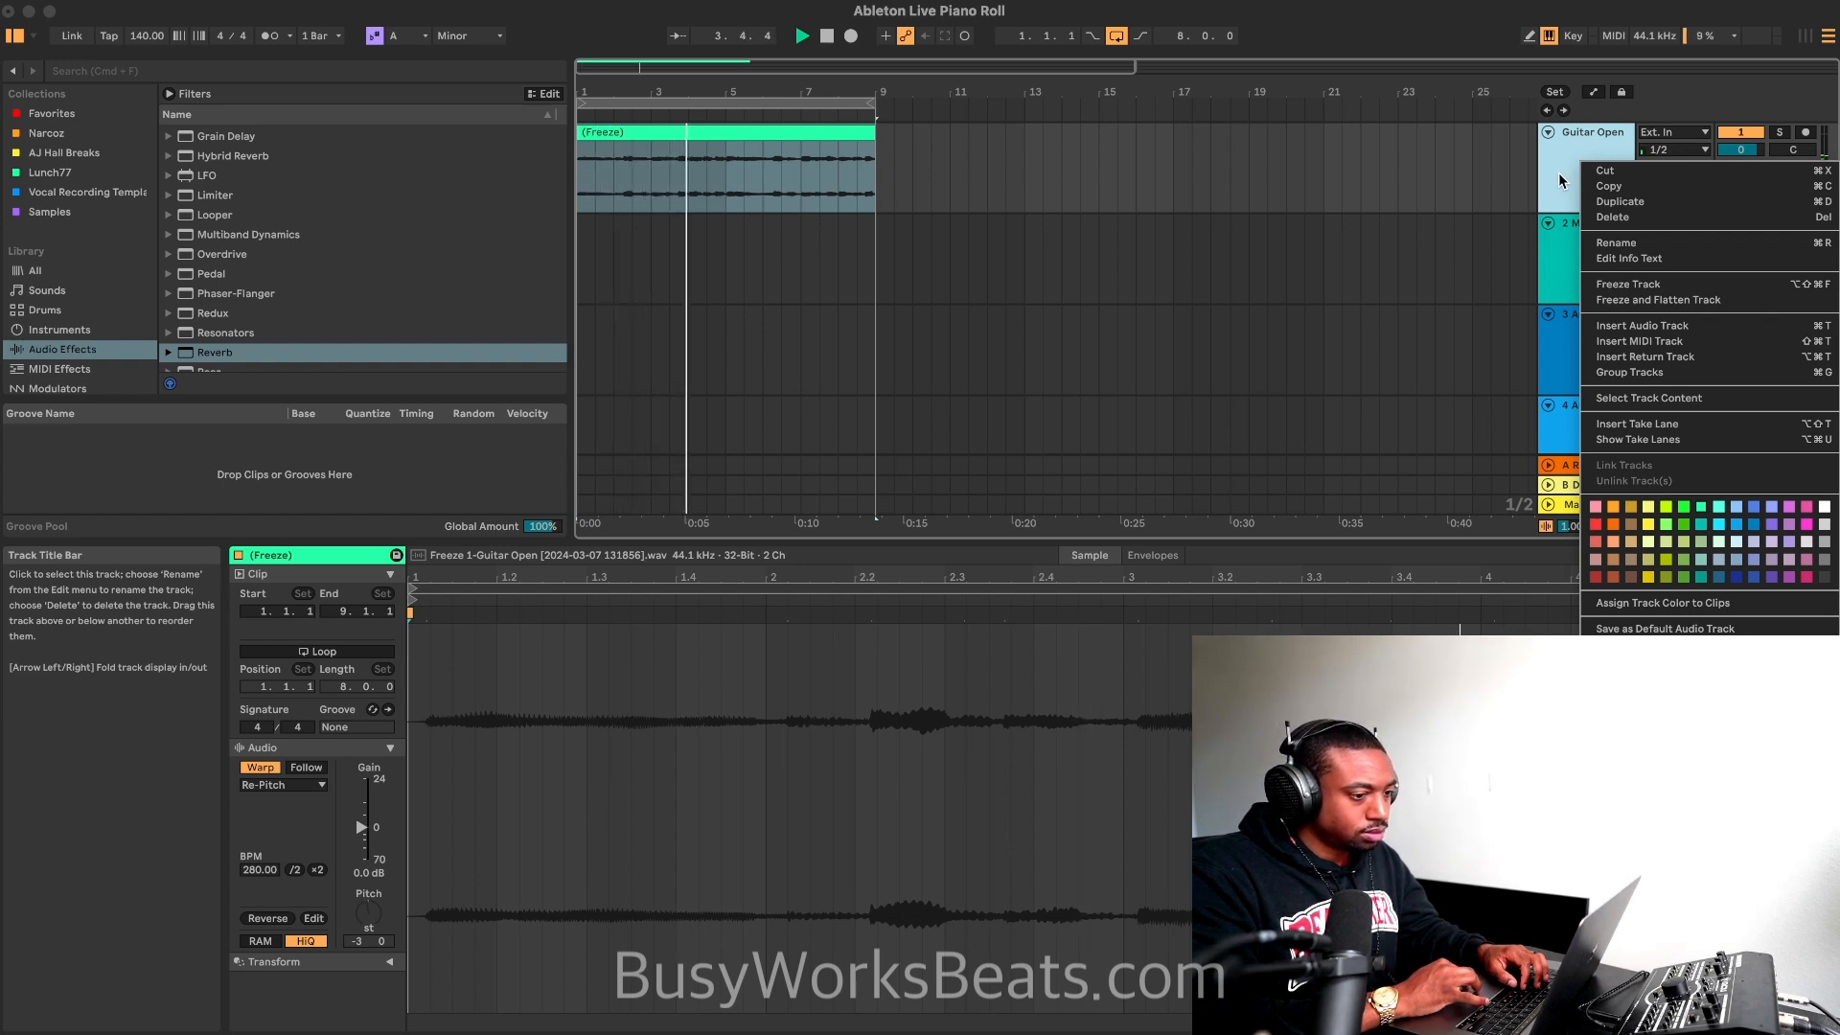
{"action": "left_click", "coordinate": [1559, 181]}
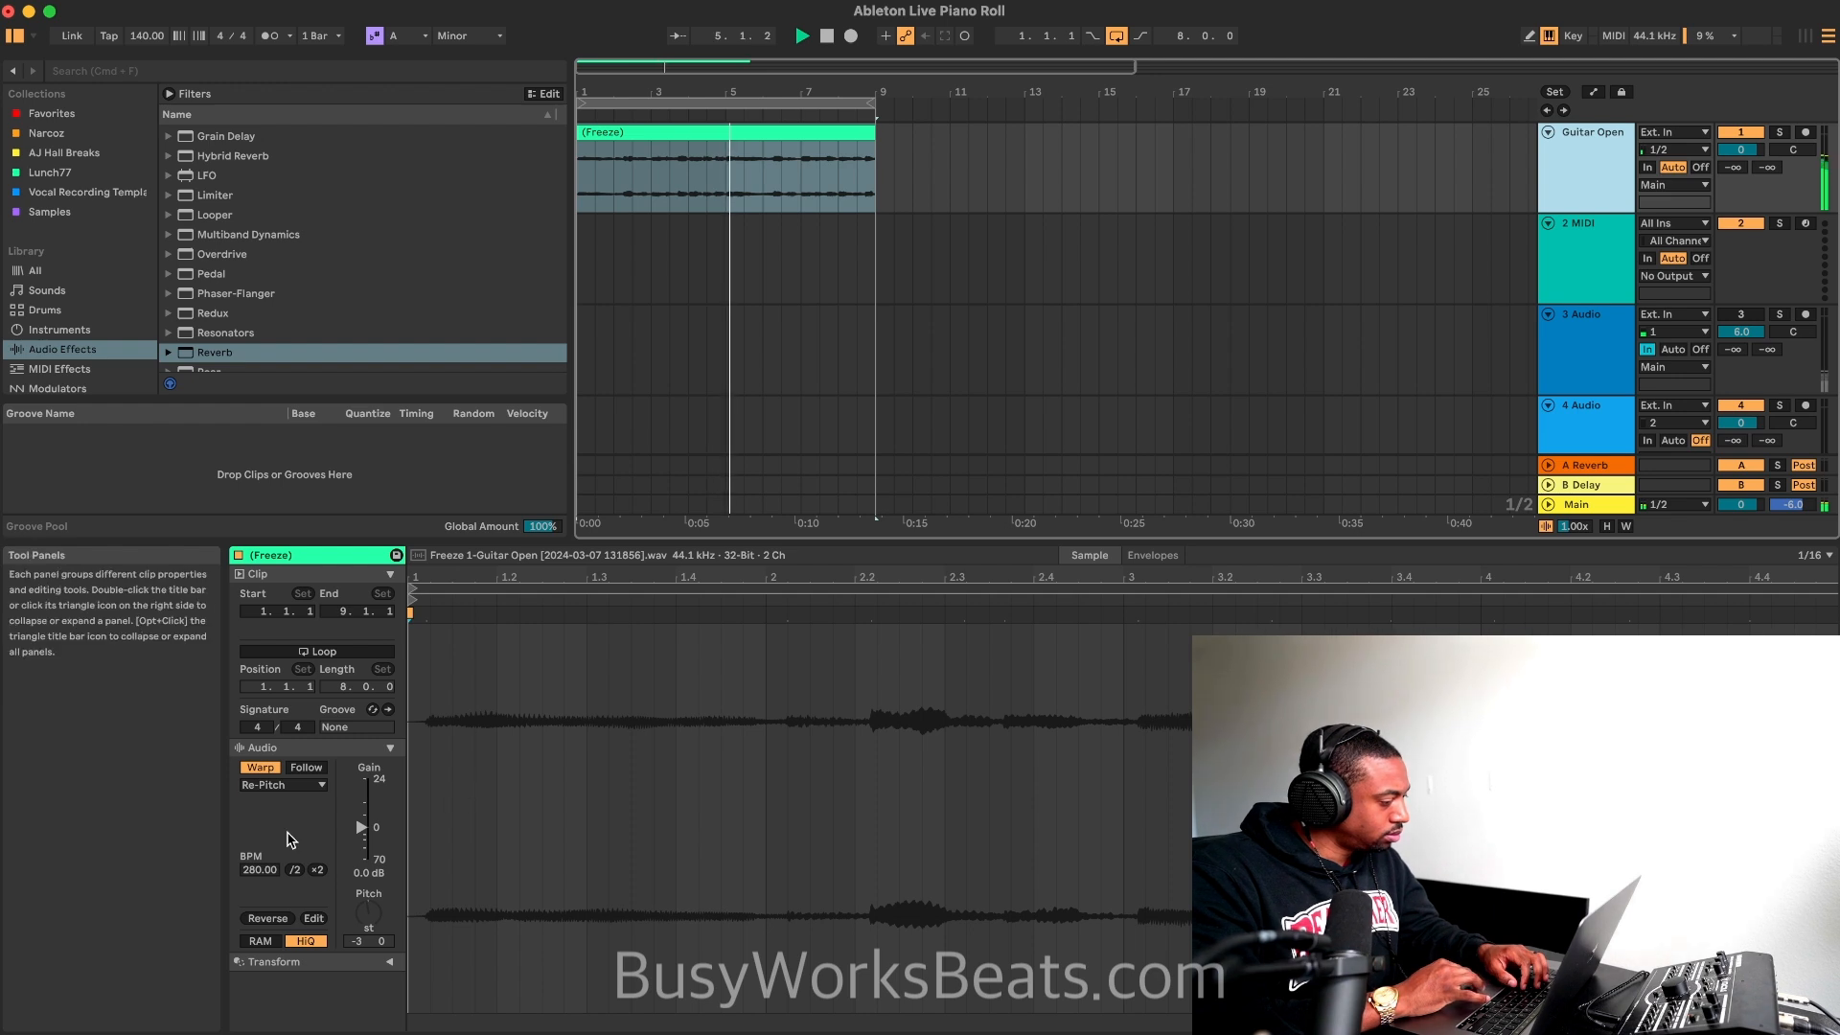
Step: Set the clip's warp mode to Texture with grain size 222.22 and flux 32.81, transpose it by +12 semitones, and stop playback
{"action": "left_click", "coordinate": [283, 785]}
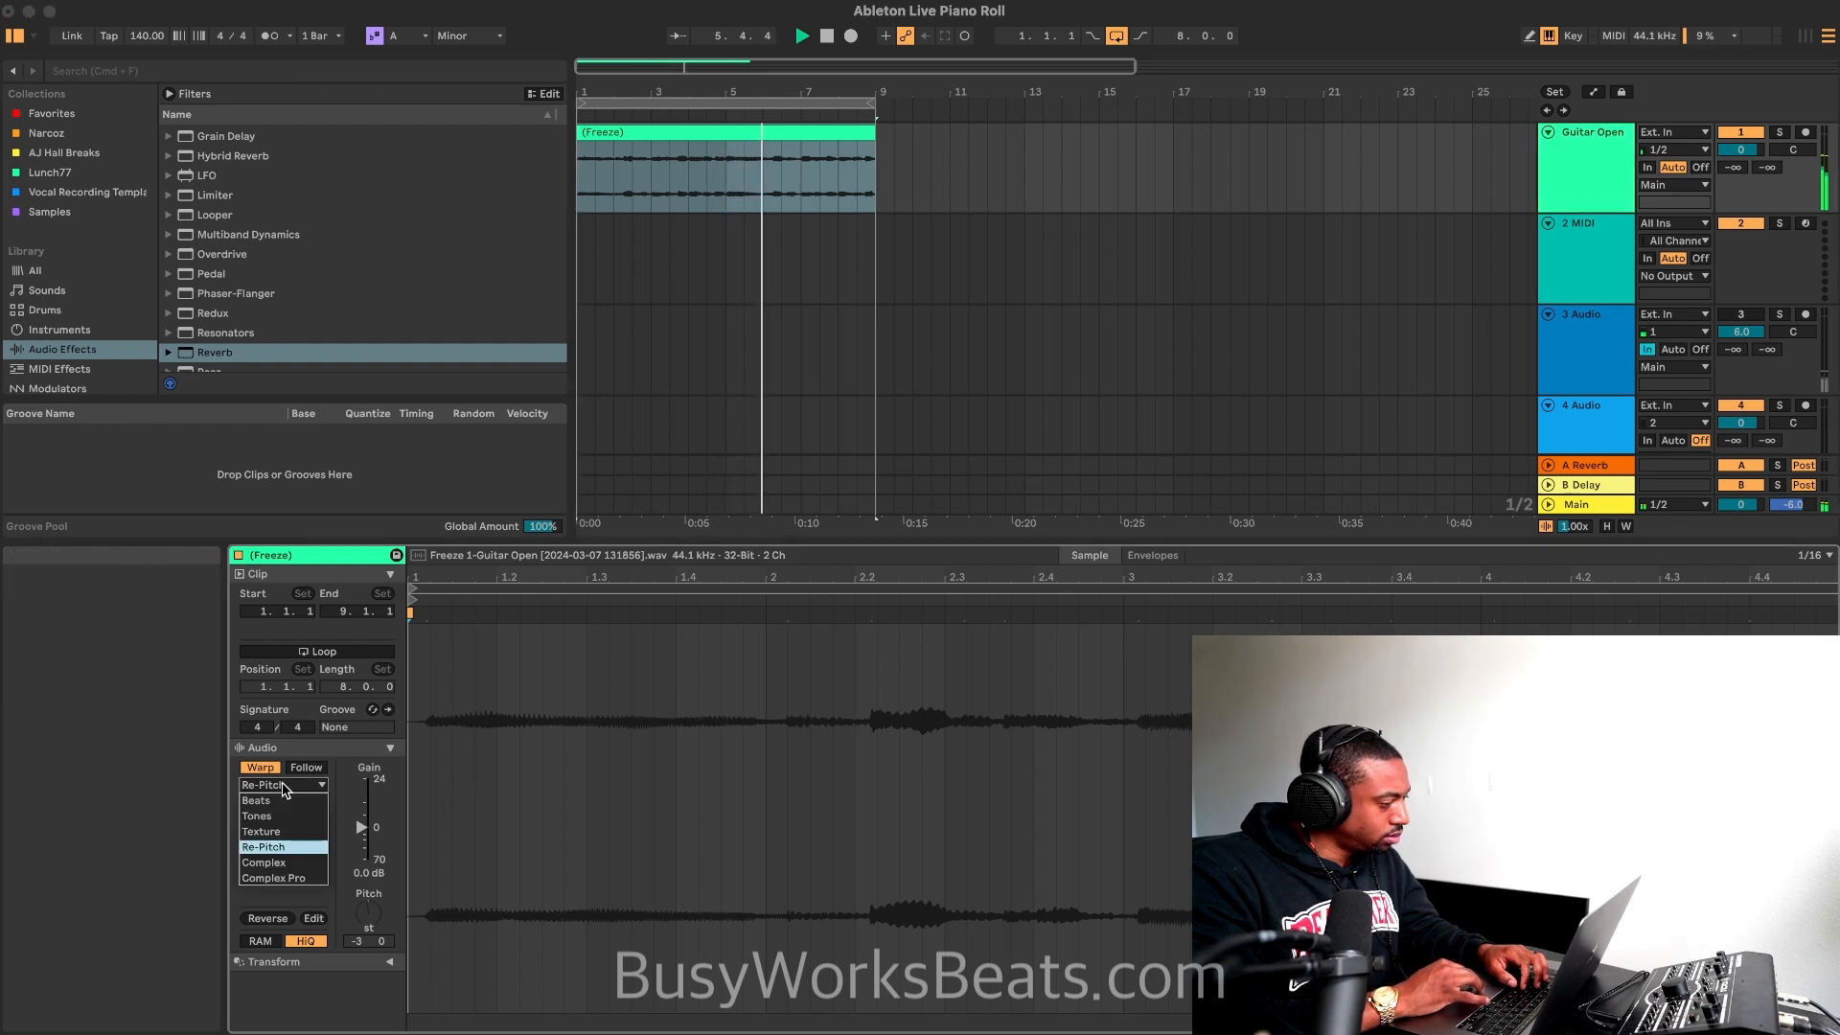
{"action": "left_click", "coordinate": [282, 830]}
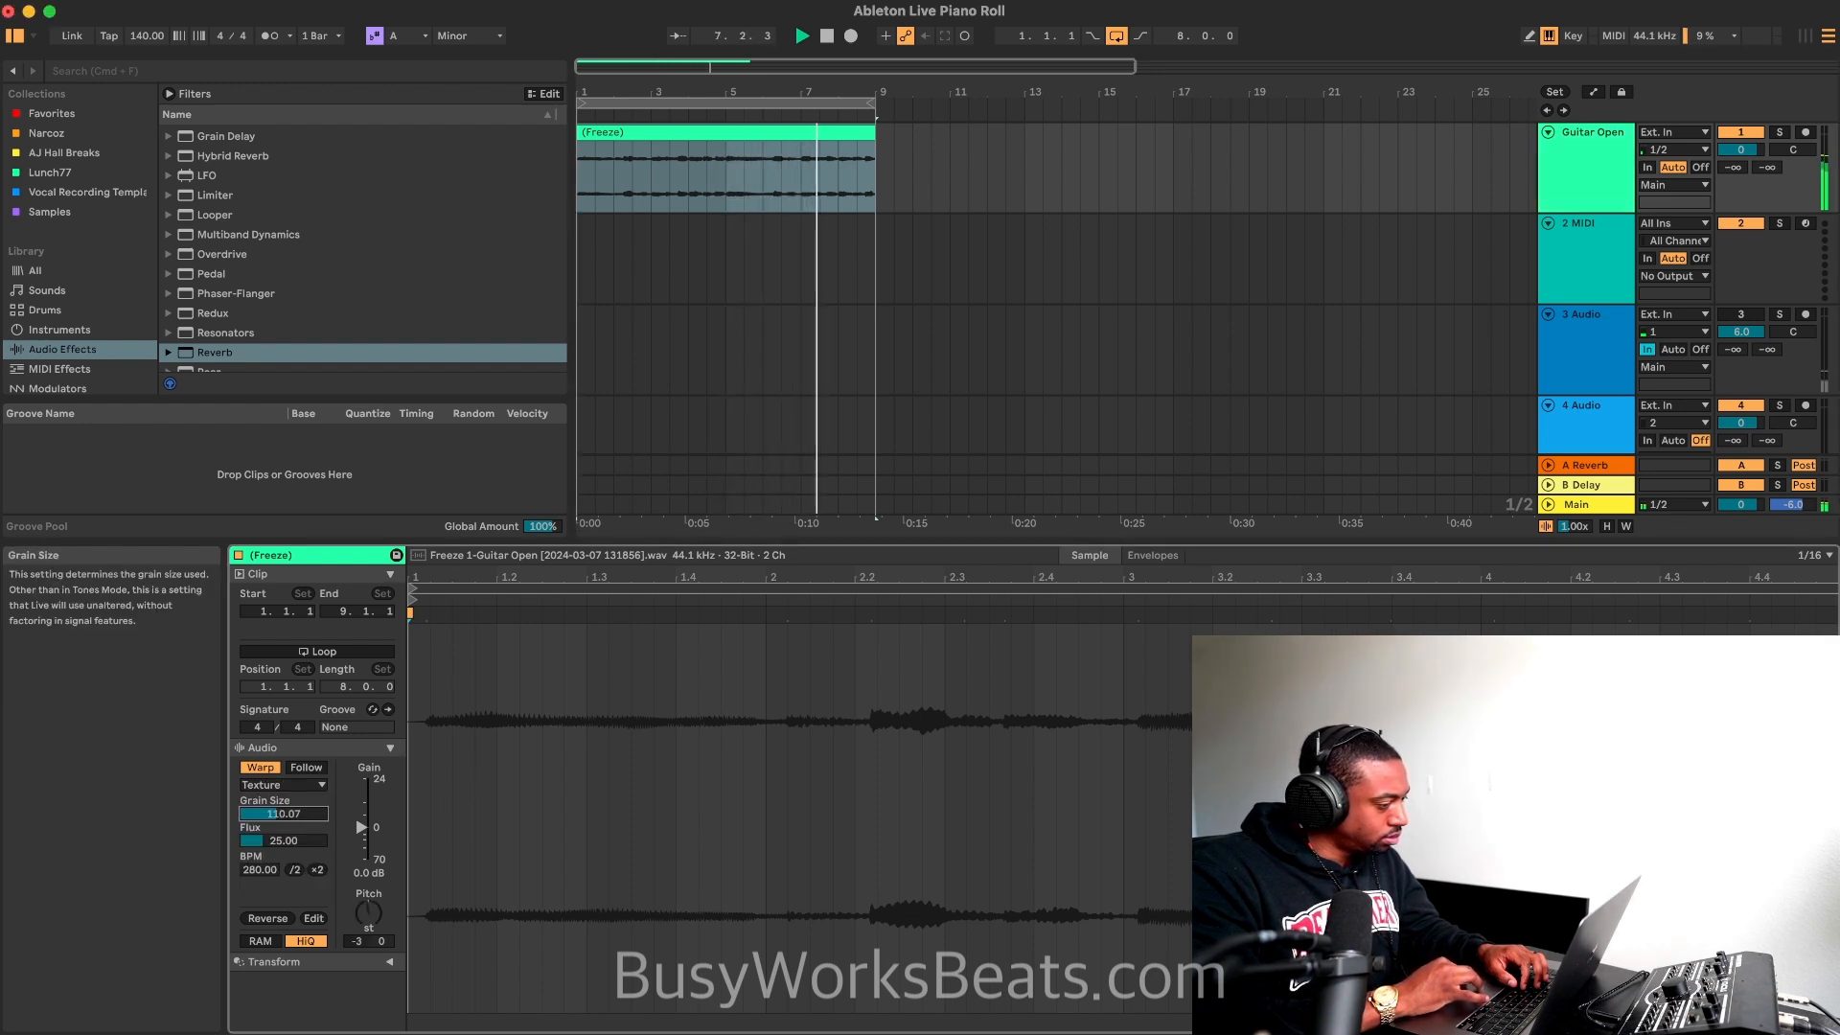
{"action": "left_click_drag", "start_coordinate": [283, 841], "coordinate": [284, 795]}
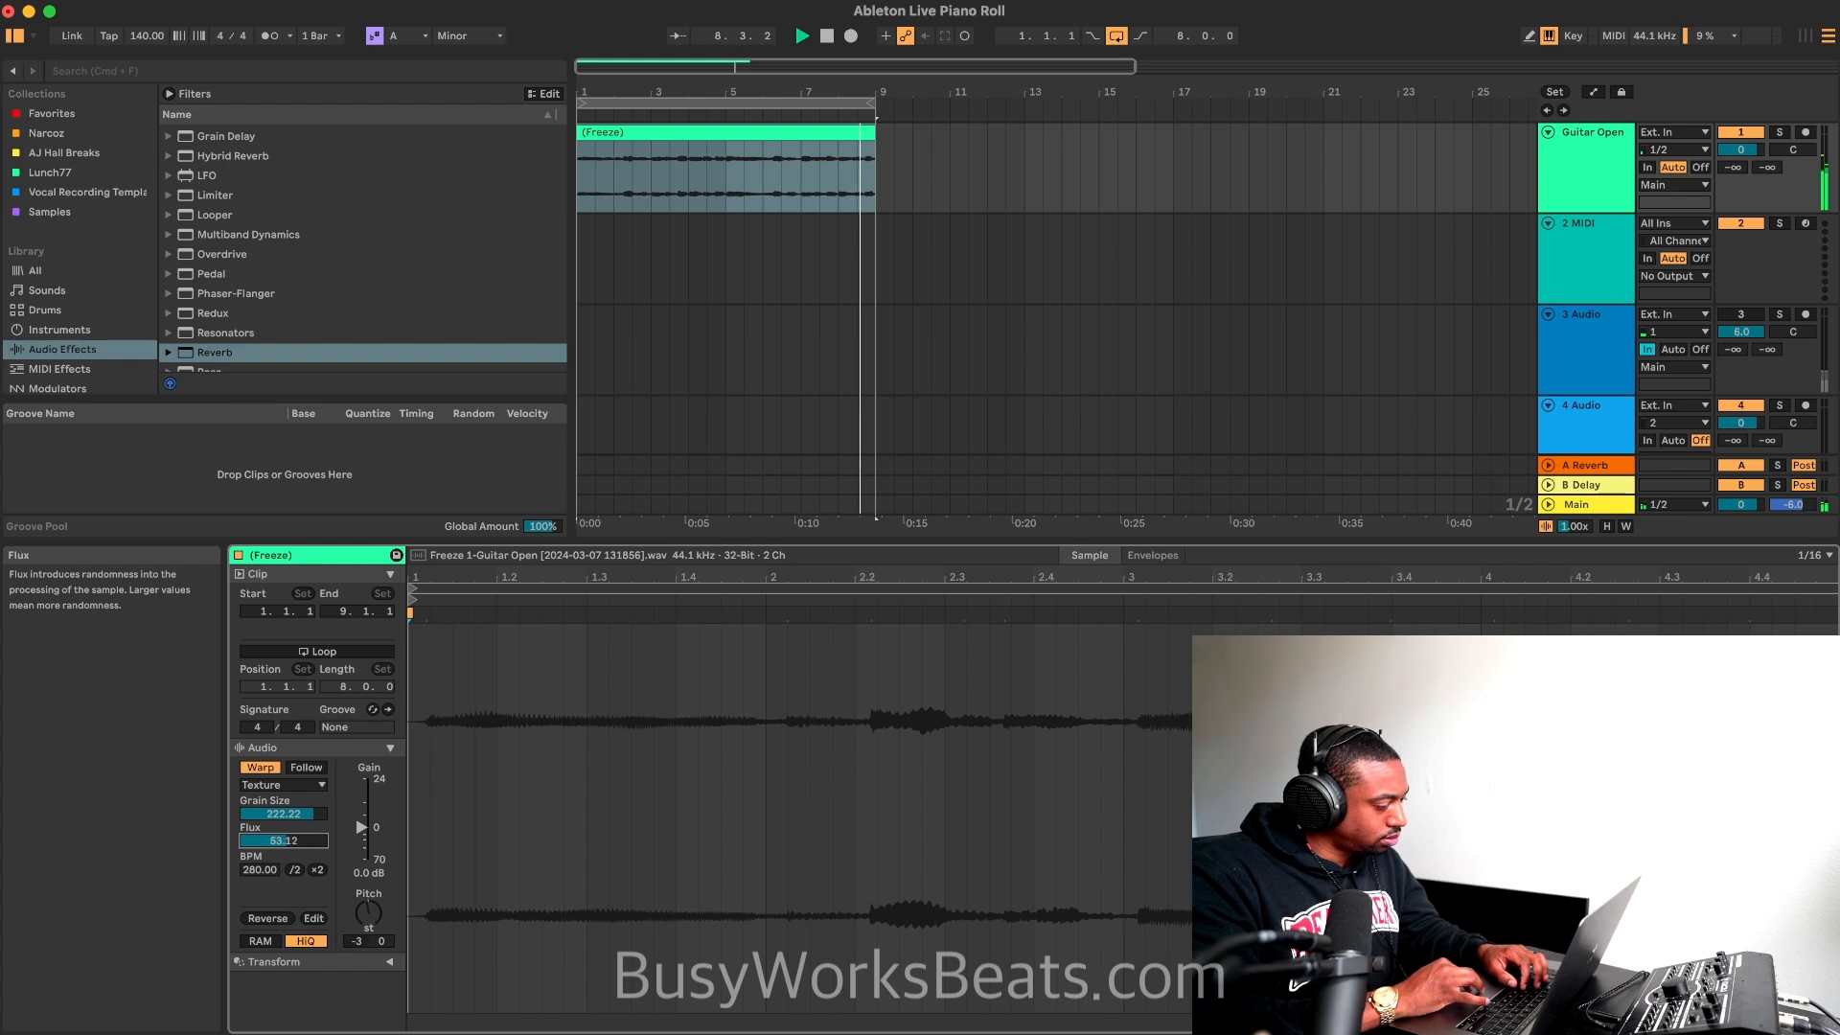
{"action": "left_click_drag", "start_coordinate": [369, 912], "coordinate": [369, 879]}
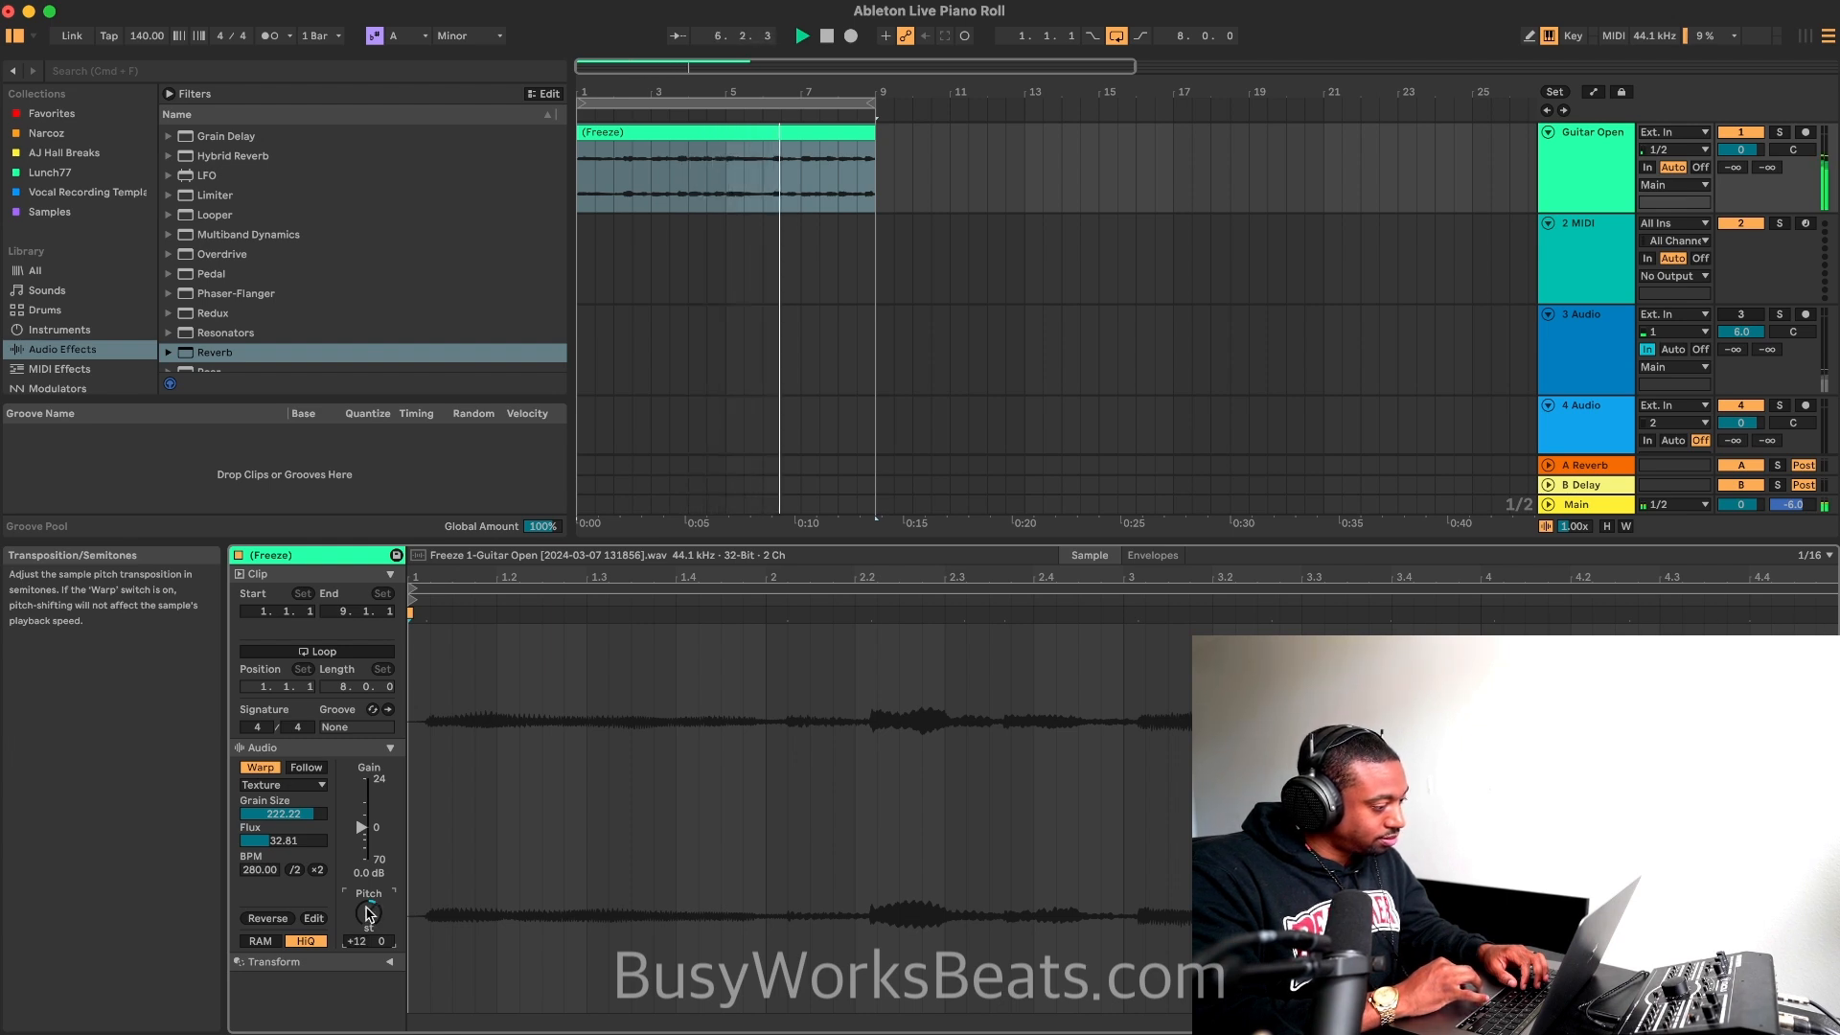
{"action": "left_click", "coordinate": [1741, 315]}
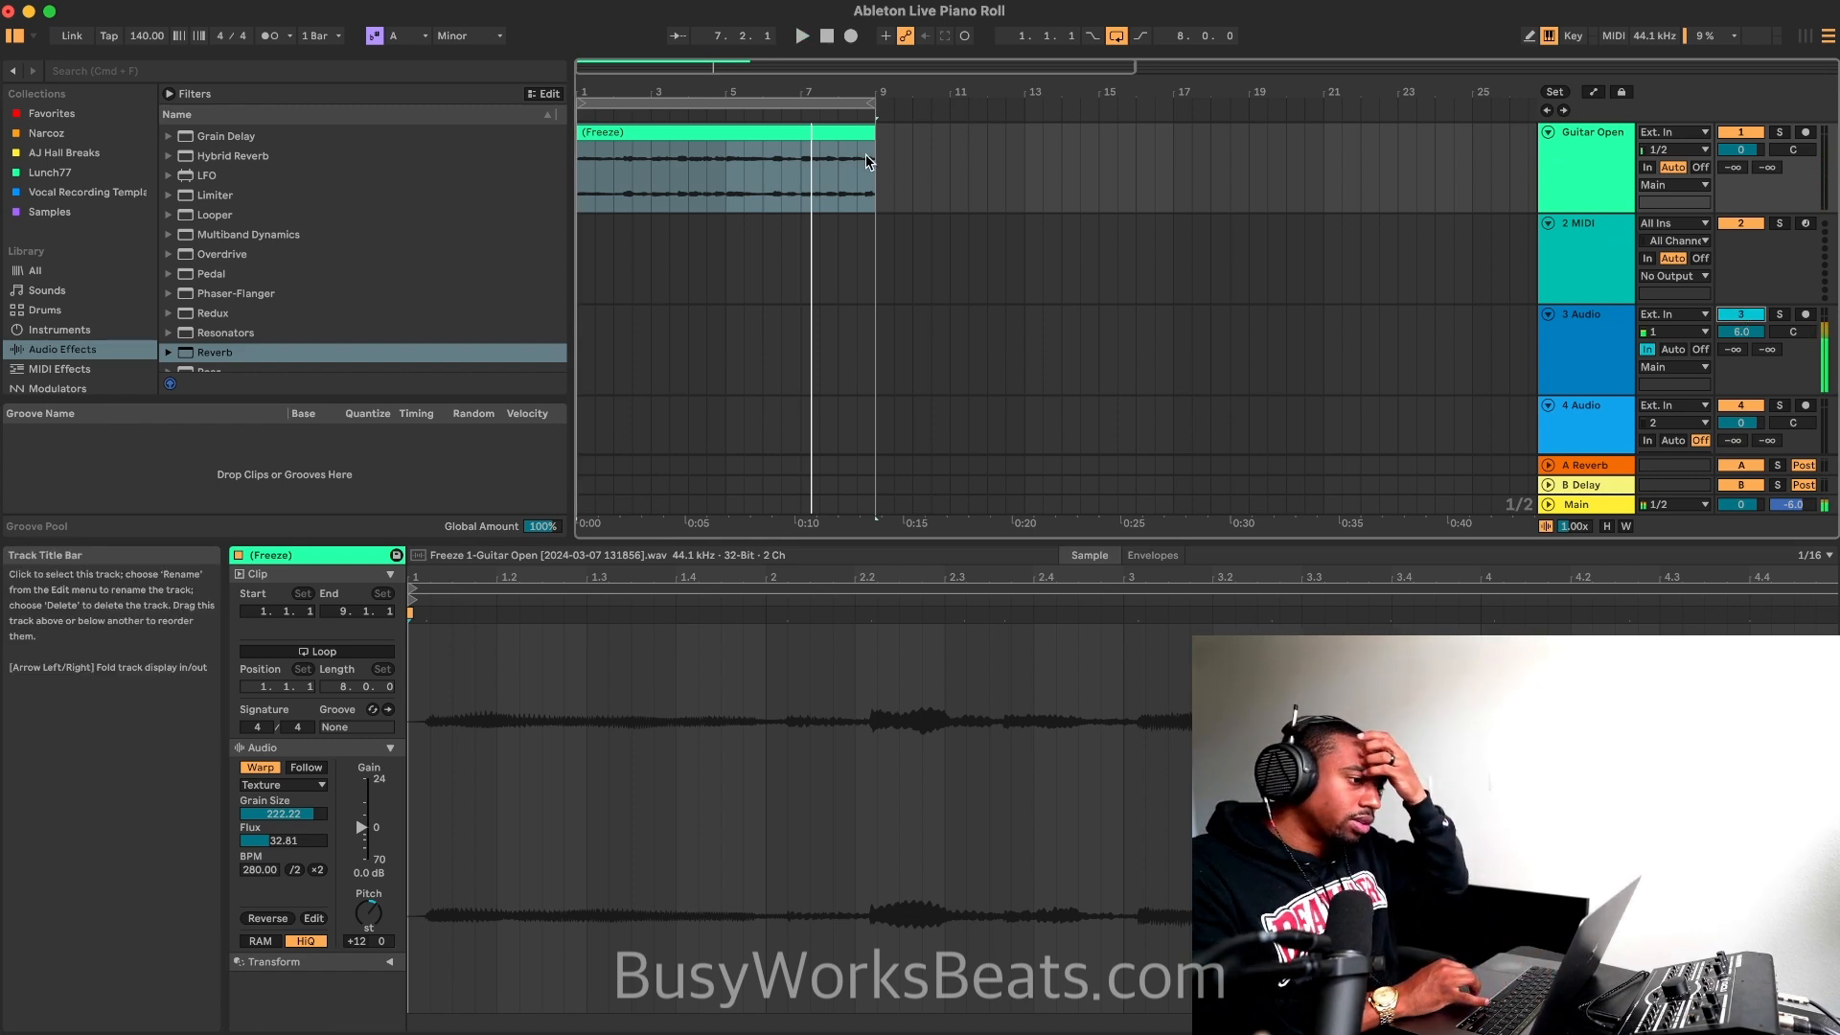
Step: Undo back to the guitar track's original MIDI clip and effects, and duplicate the guitar track
{"action": "right_click", "coordinate": [740, 137]}
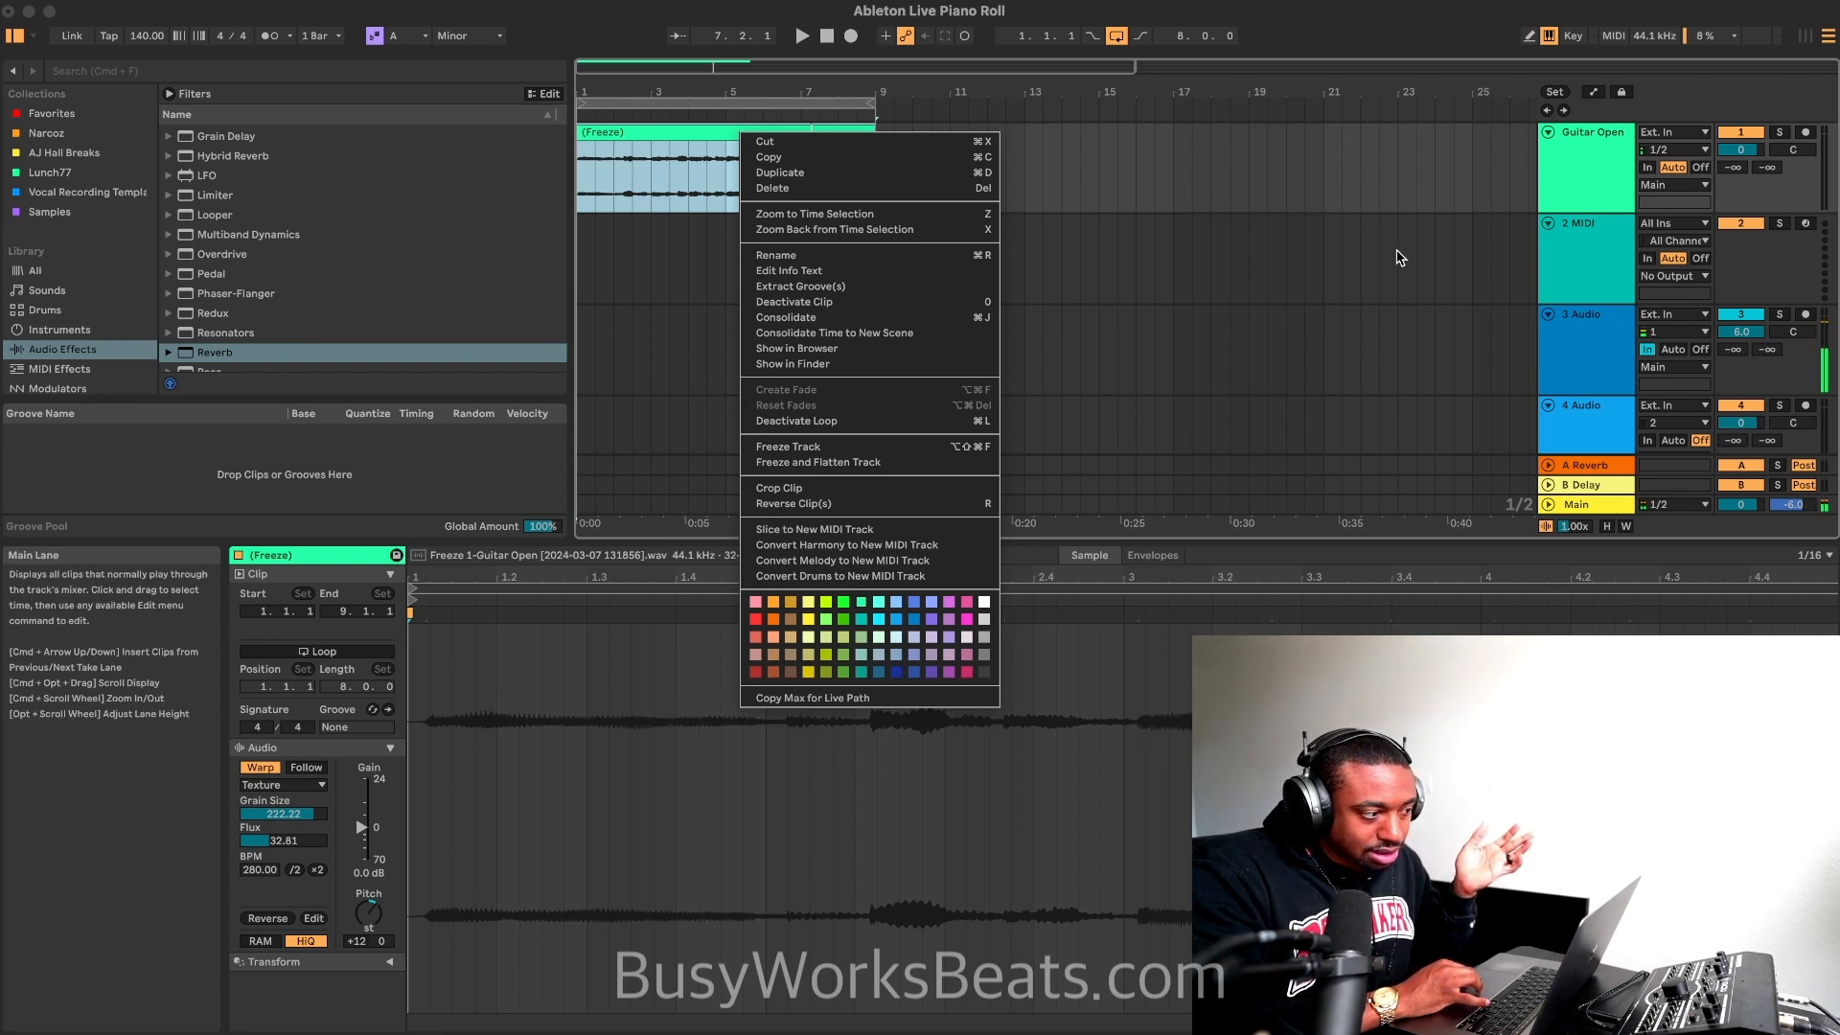
{"action": "left_click", "coordinate": [1728, 312]}
{"action": "left_click", "coordinate": [1728, 311]}
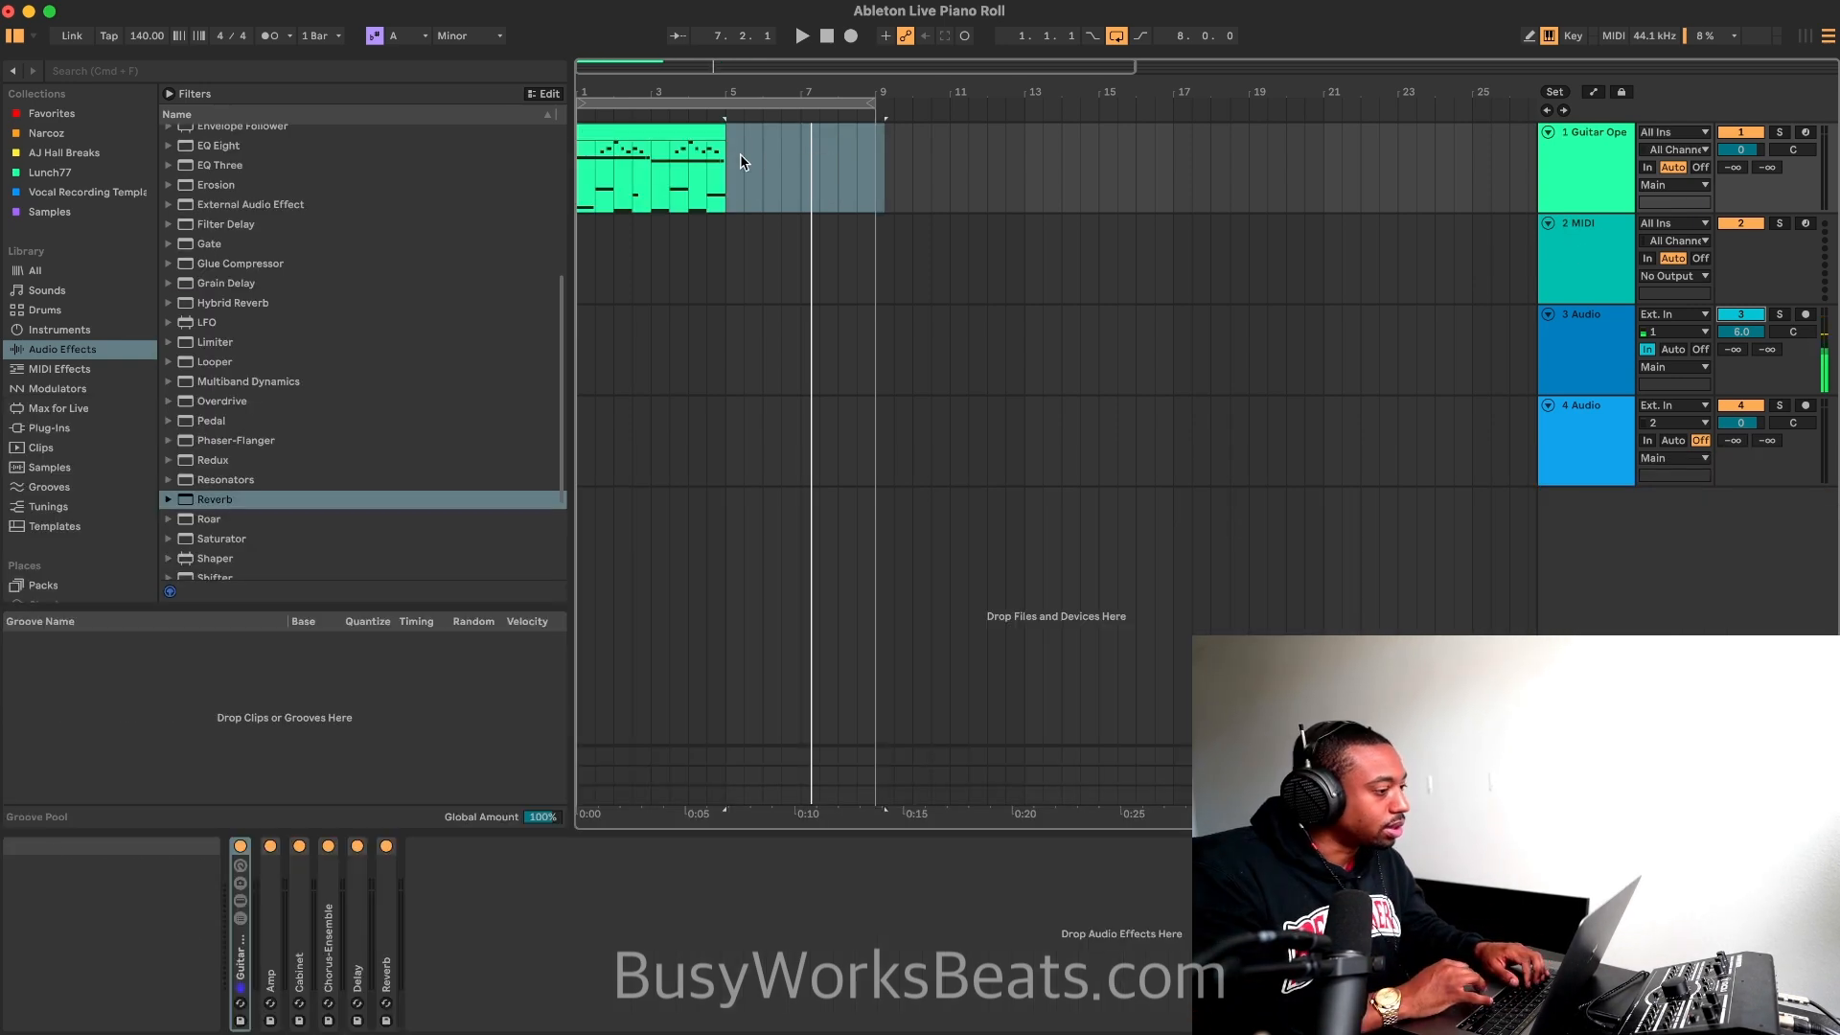
{"action": "right_click", "coordinate": [1579, 146]}
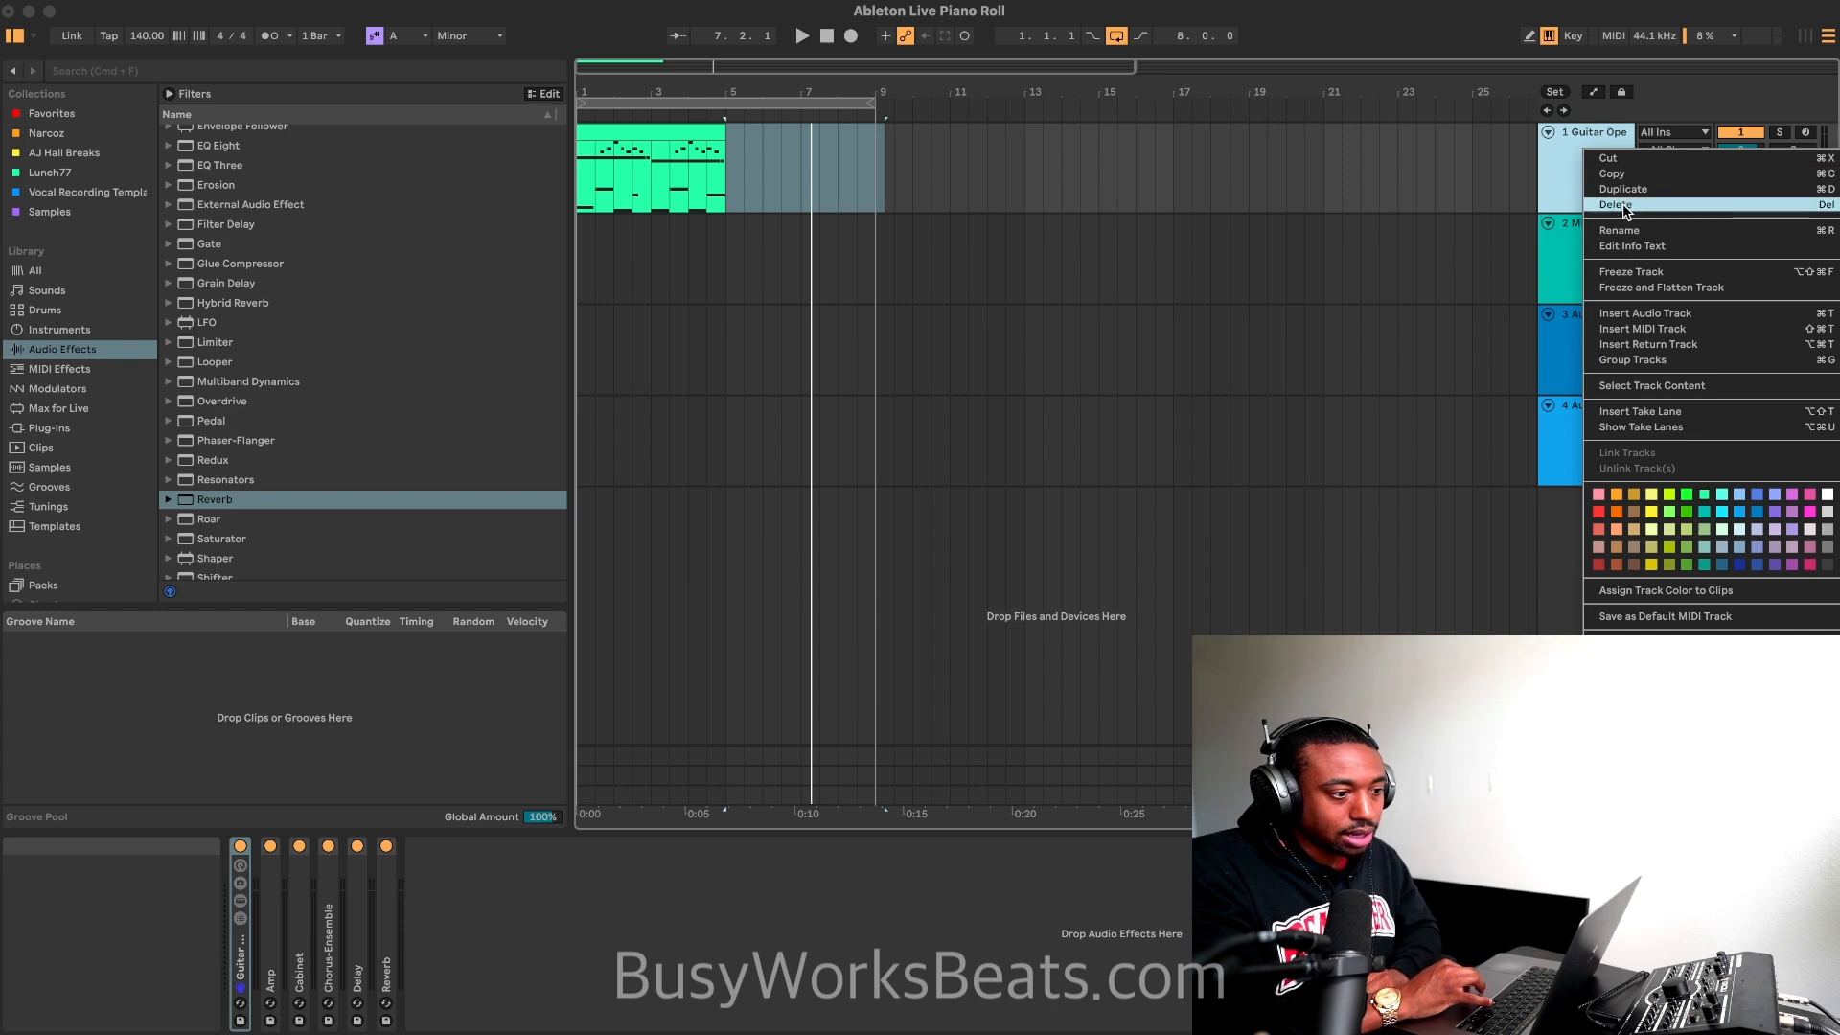
{"action": "left_click", "coordinate": [1609, 190]}
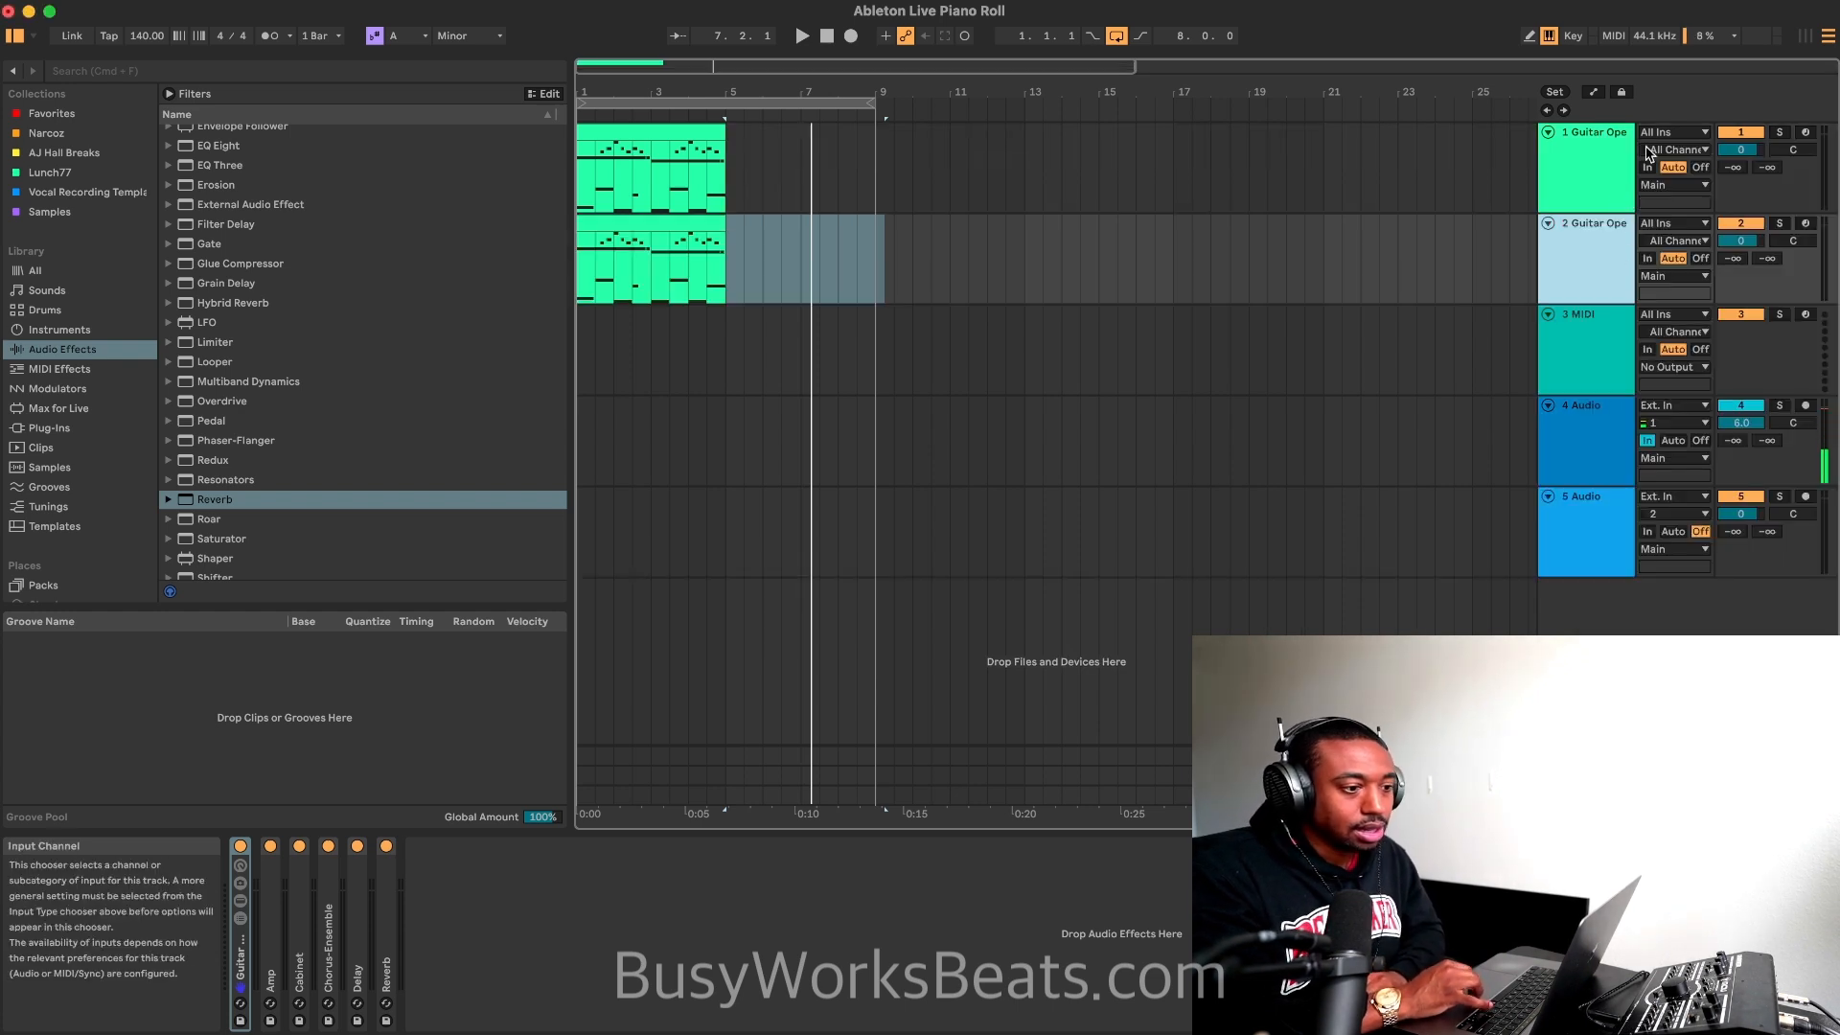
Step: Freeze and flatten the duplicated guitar track and delete its freeze tail clip
{"action": "left_click", "coordinate": [686, 224]}
{"action": "right_click", "coordinate": [678, 223]}
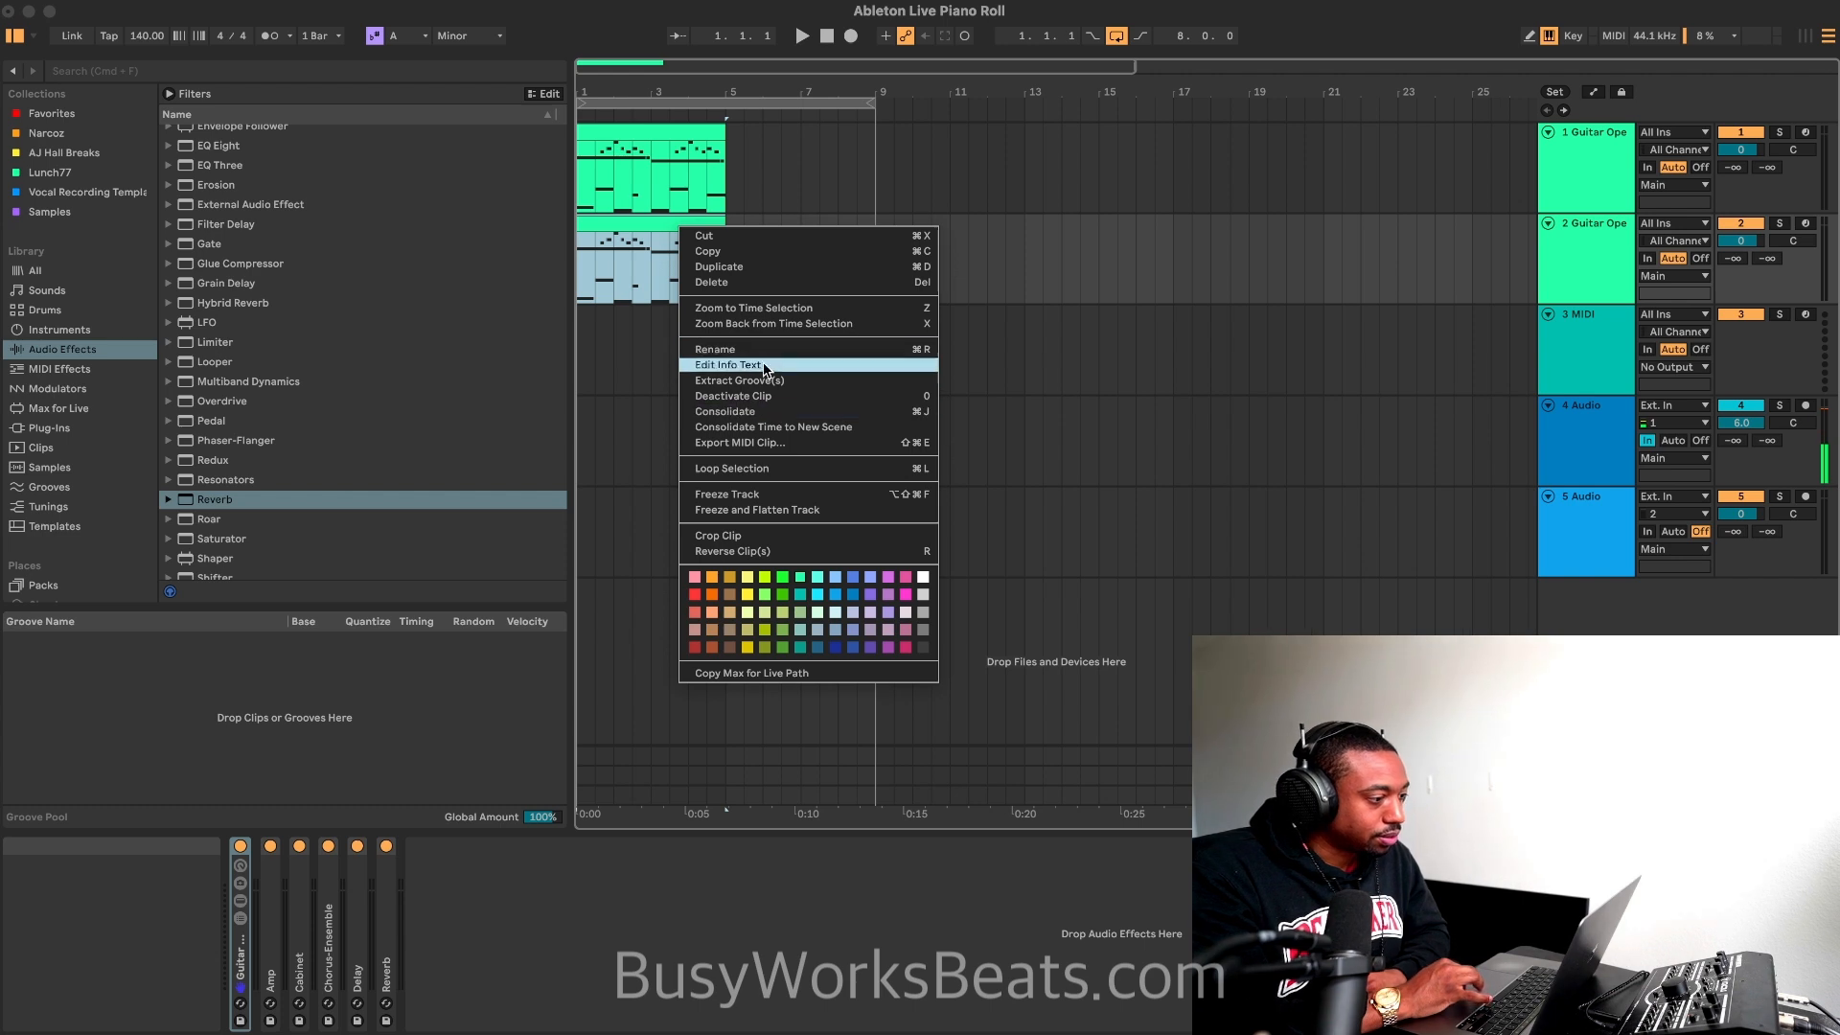
{"action": "left_click", "coordinate": [763, 514]}
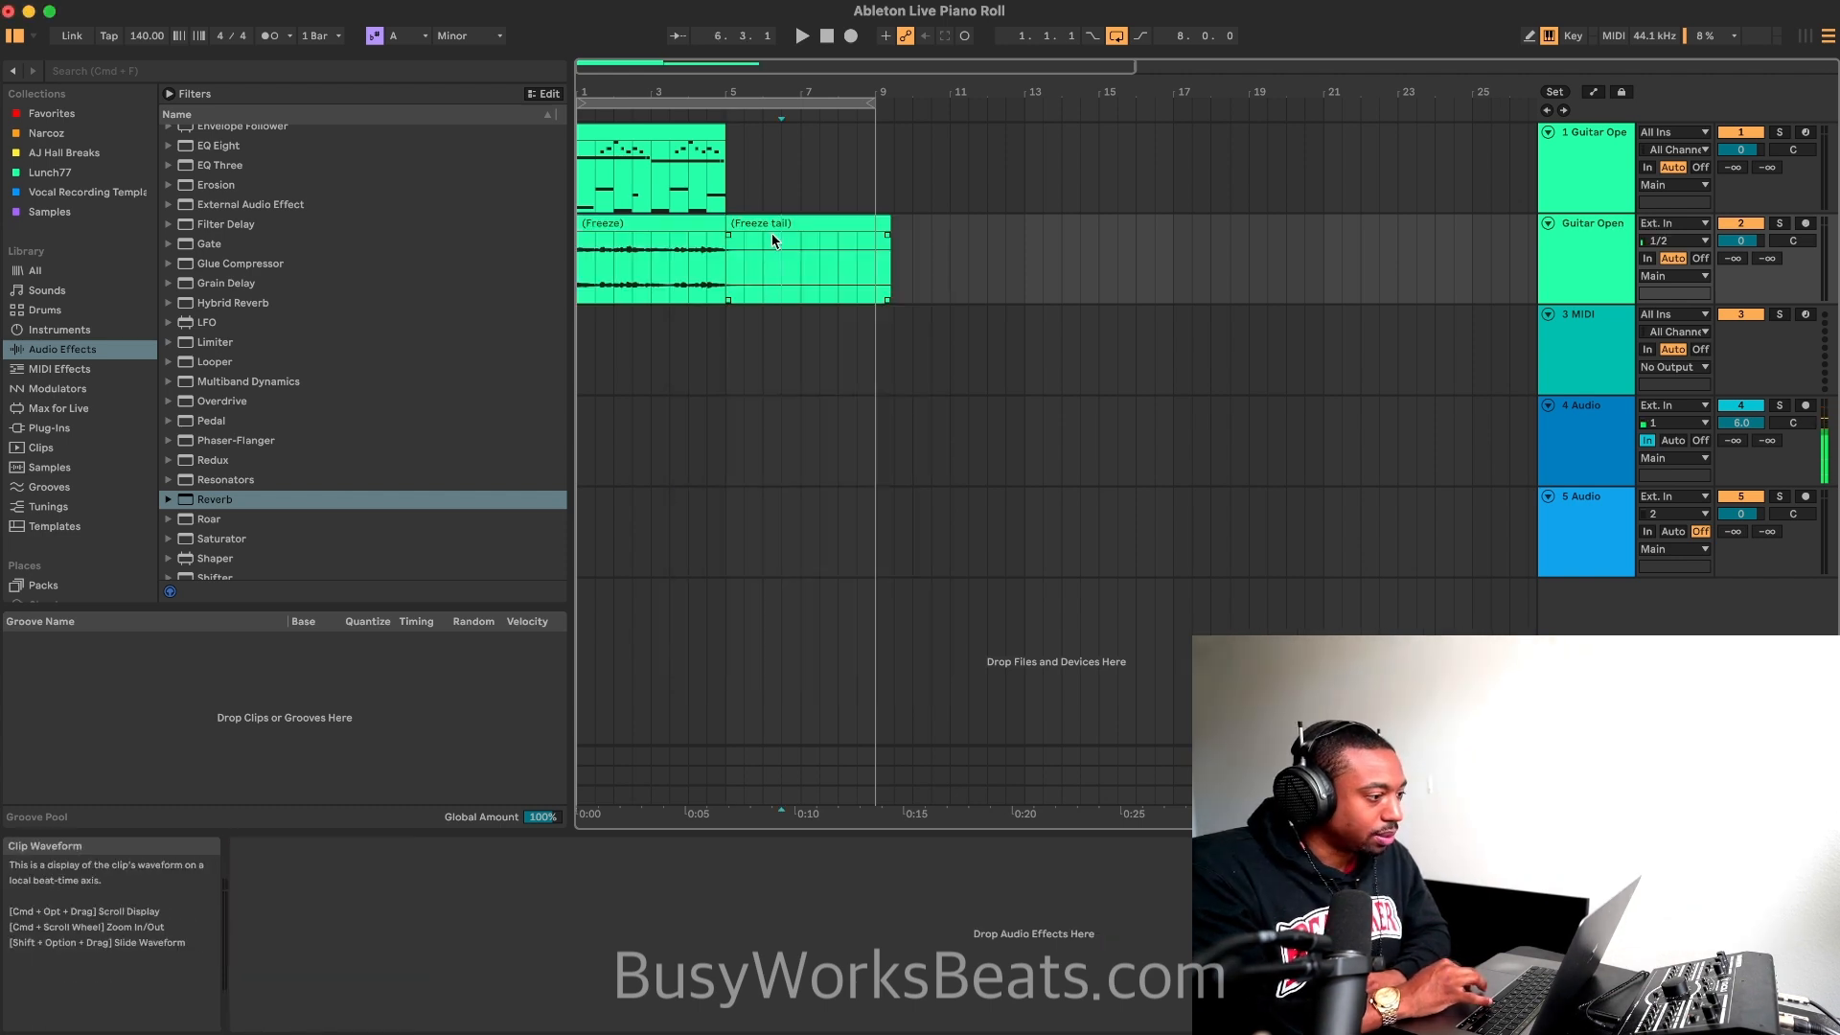
{"action": "left_click", "coordinate": [772, 233]}
Step: Double the flattened guitar clip's tempo to 280 BPM and duplicate the MIDI guitar clip from bar 5 to bar 9
{"action": "double_click", "coordinate": [677, 221]}
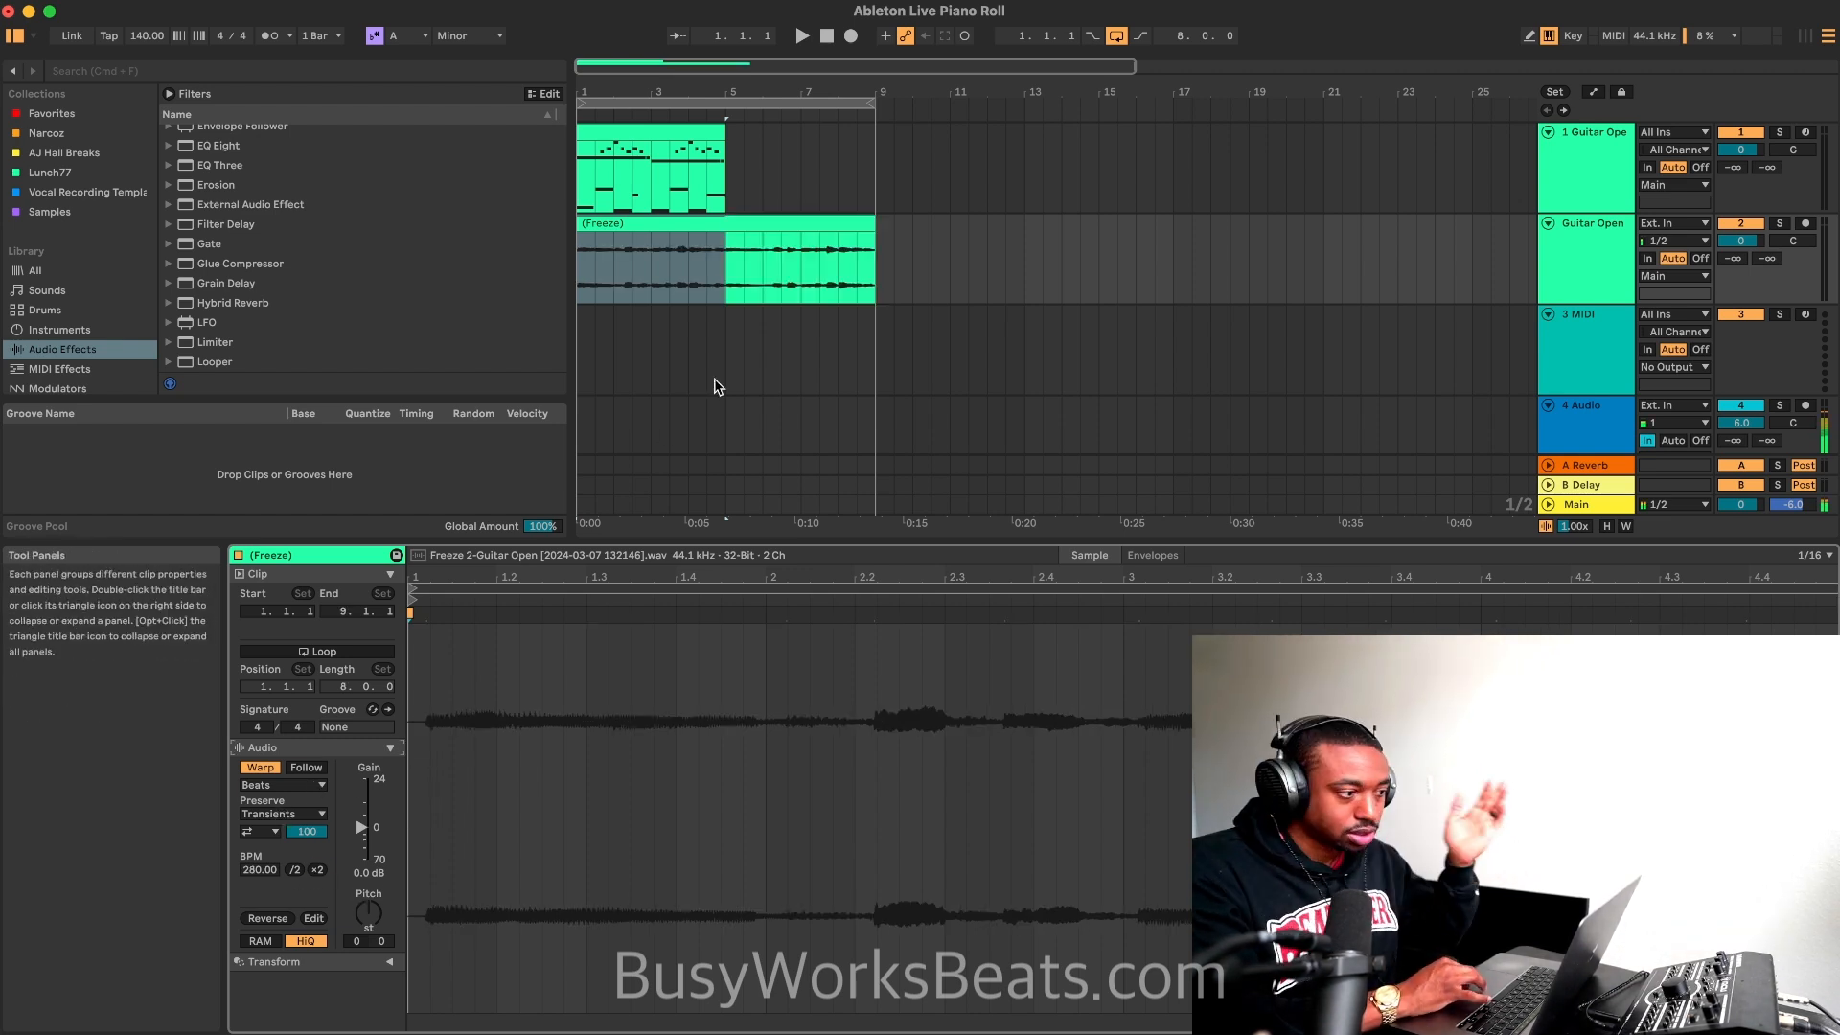
{"action": "left_click", "coordinate": [720, 203]}
{"action": "key", "text": "super+d"}
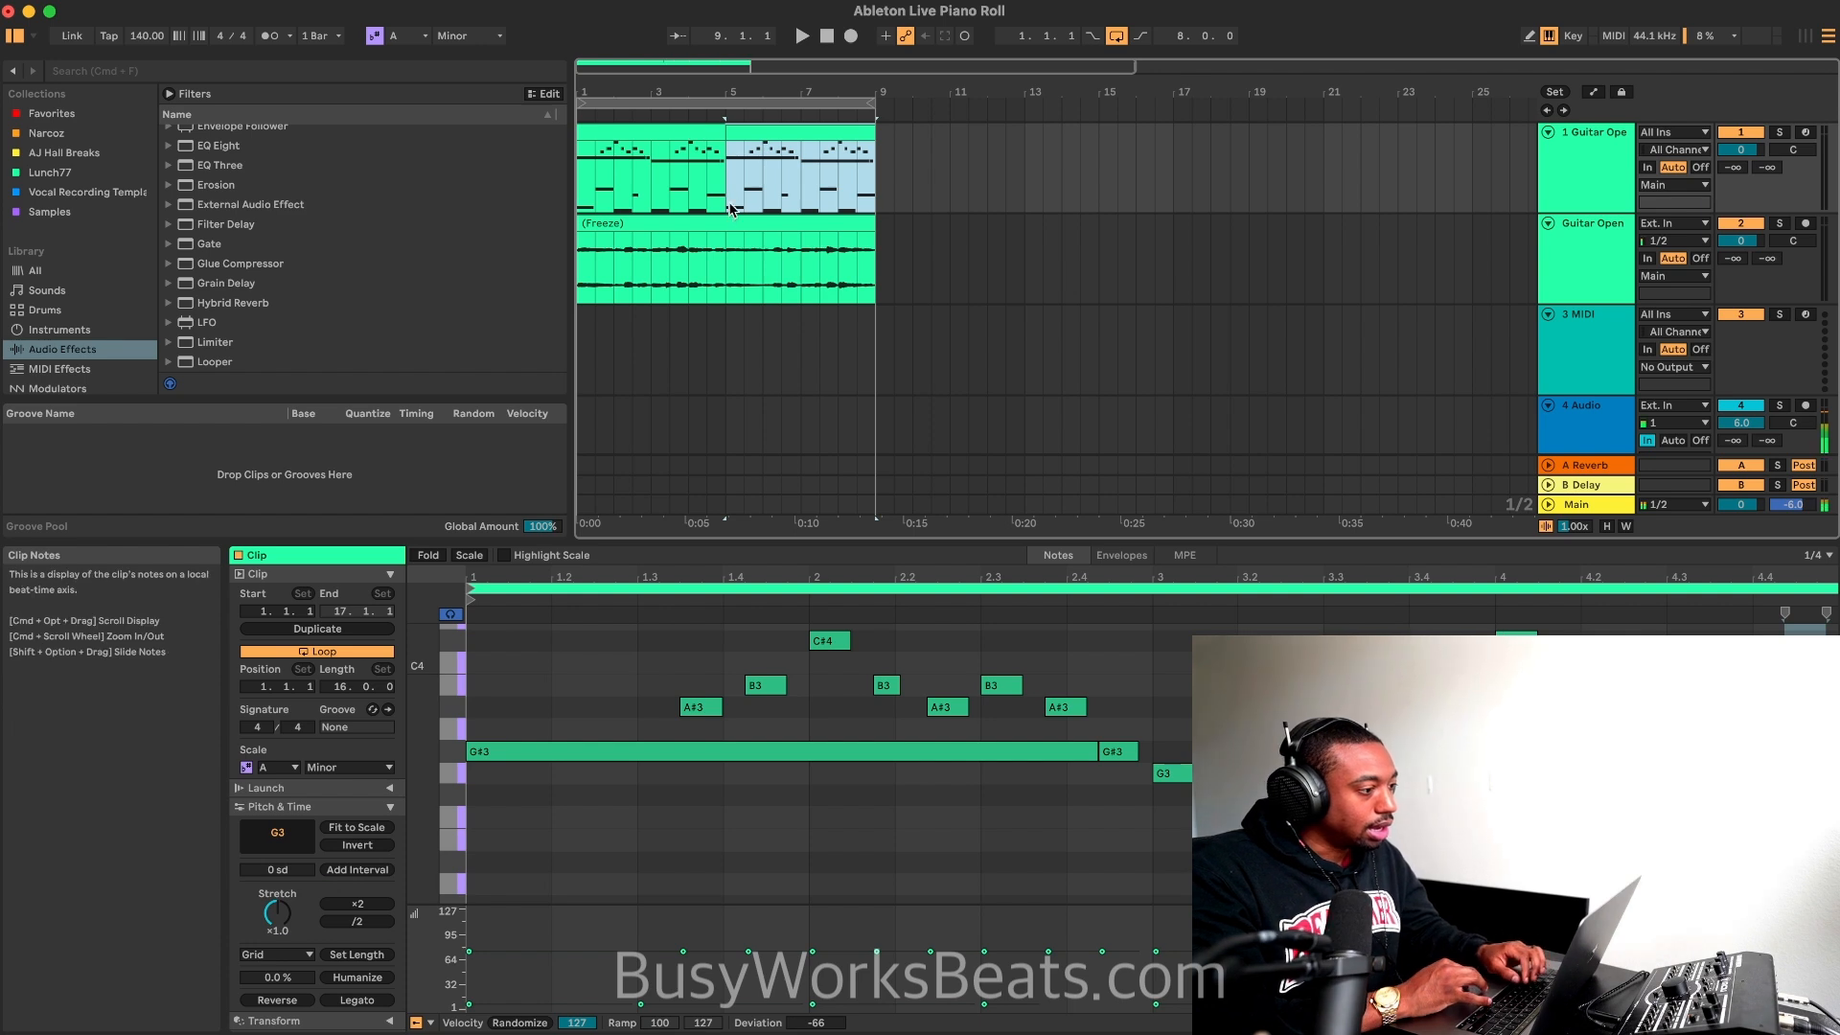
Step: Briefly play both guitar tracks and set the flattened guitar clip's warp mode to Texture
{"action": "left_click", "coordinate": [716, 222]}
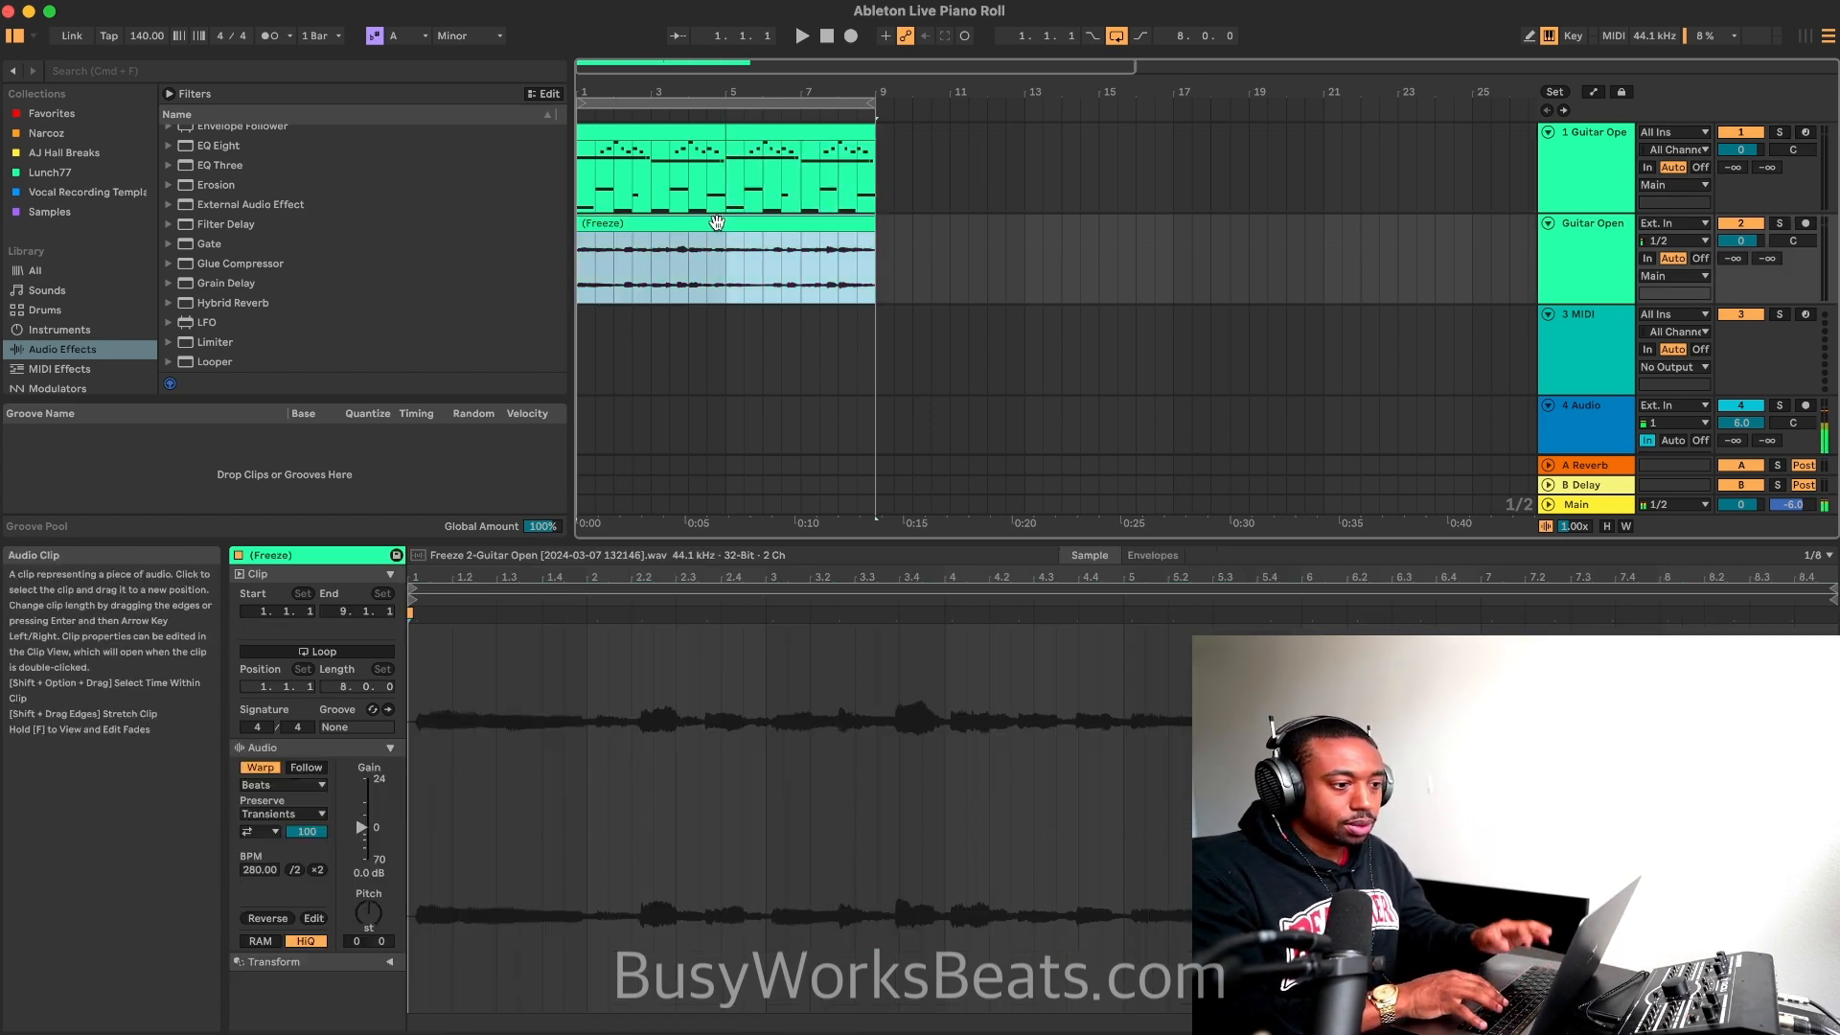
{"action": "key", "text": "space"}
{"action": "key", "text": "space"}
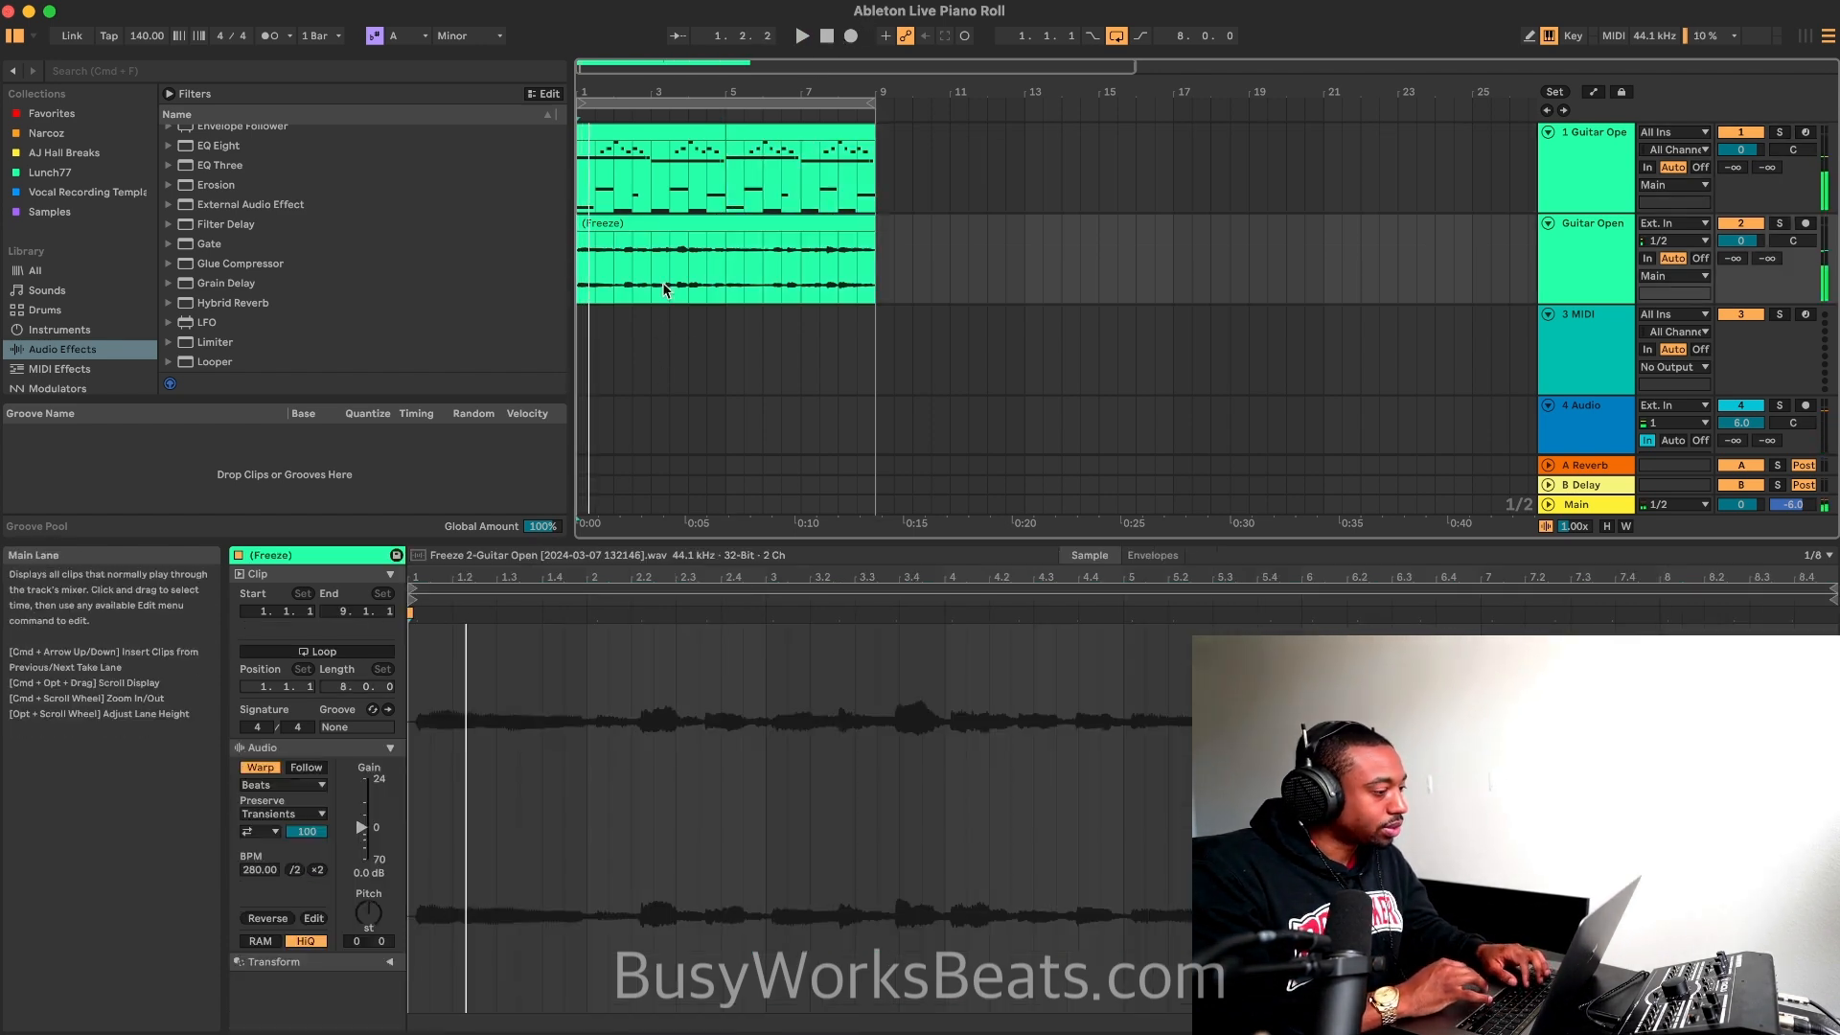
{"action": "left_click", "coordinate": [673, 220]}
{"action": "left_click", "coordinate": [282, 813]}
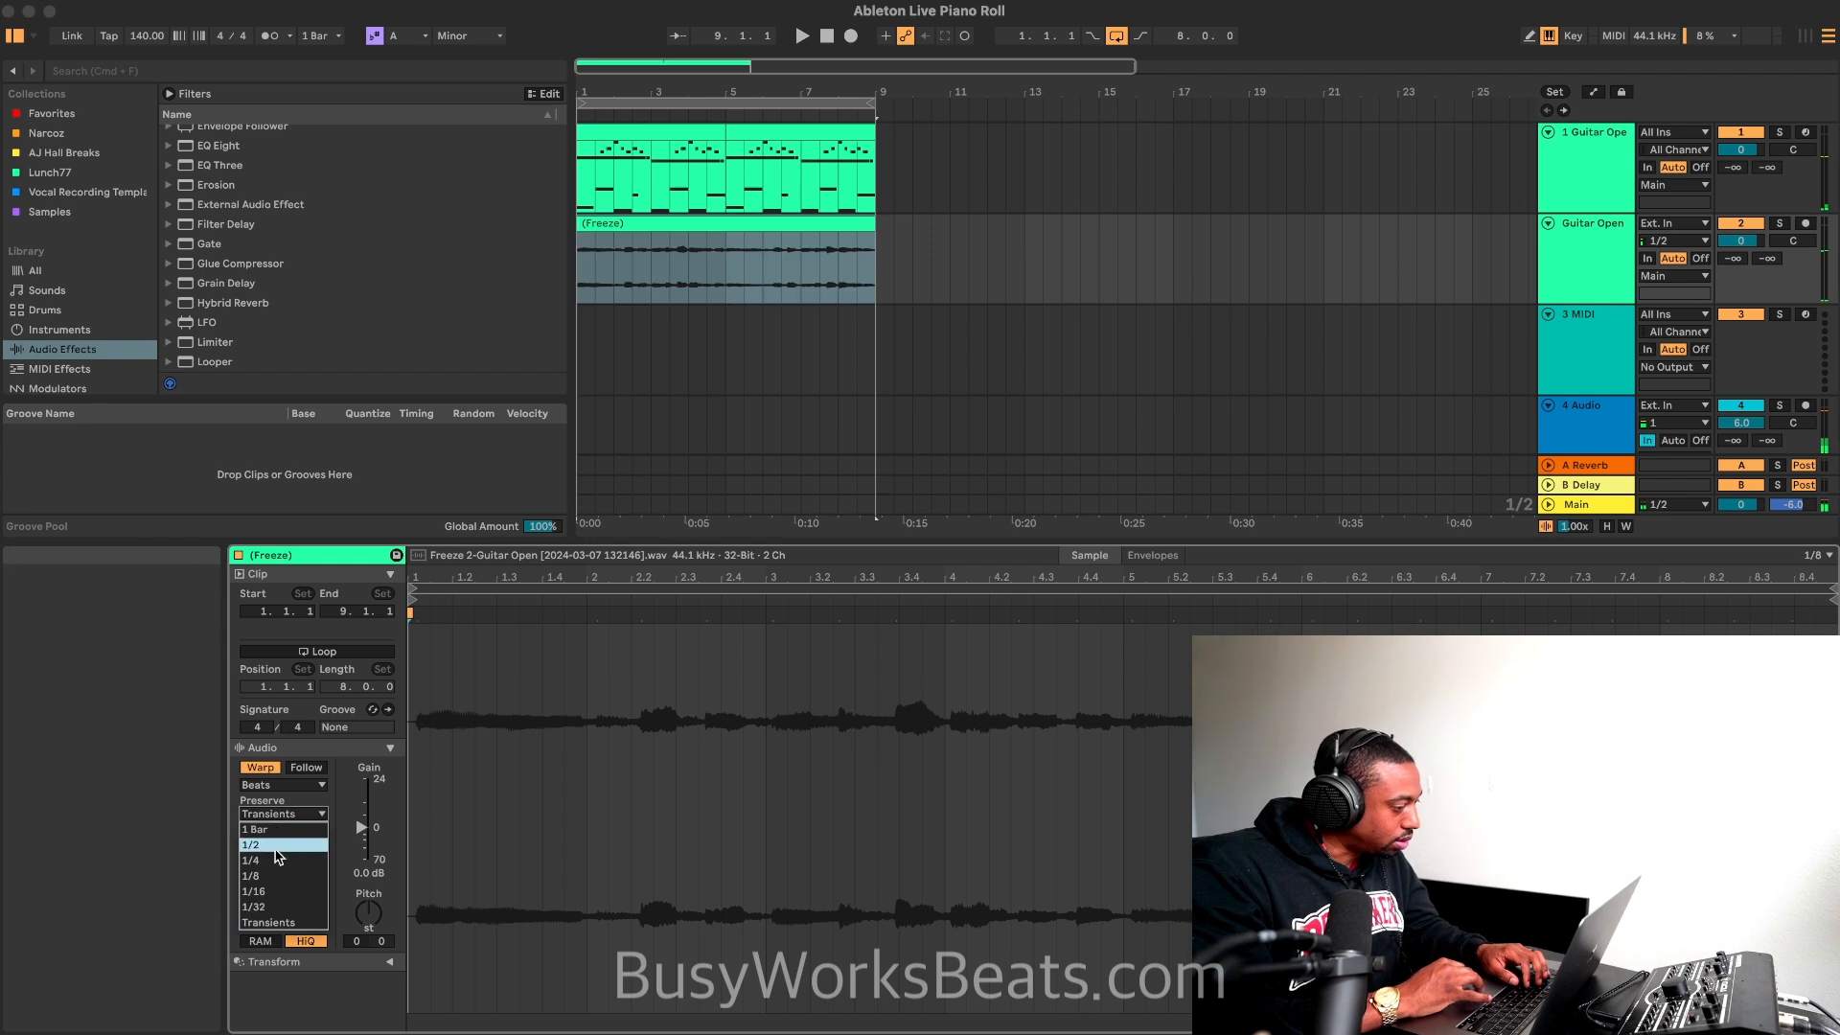
{"action": "left_click", "coordinate": [320, 830]}
{"action": "left_click", "coordinate": [283, 785]}
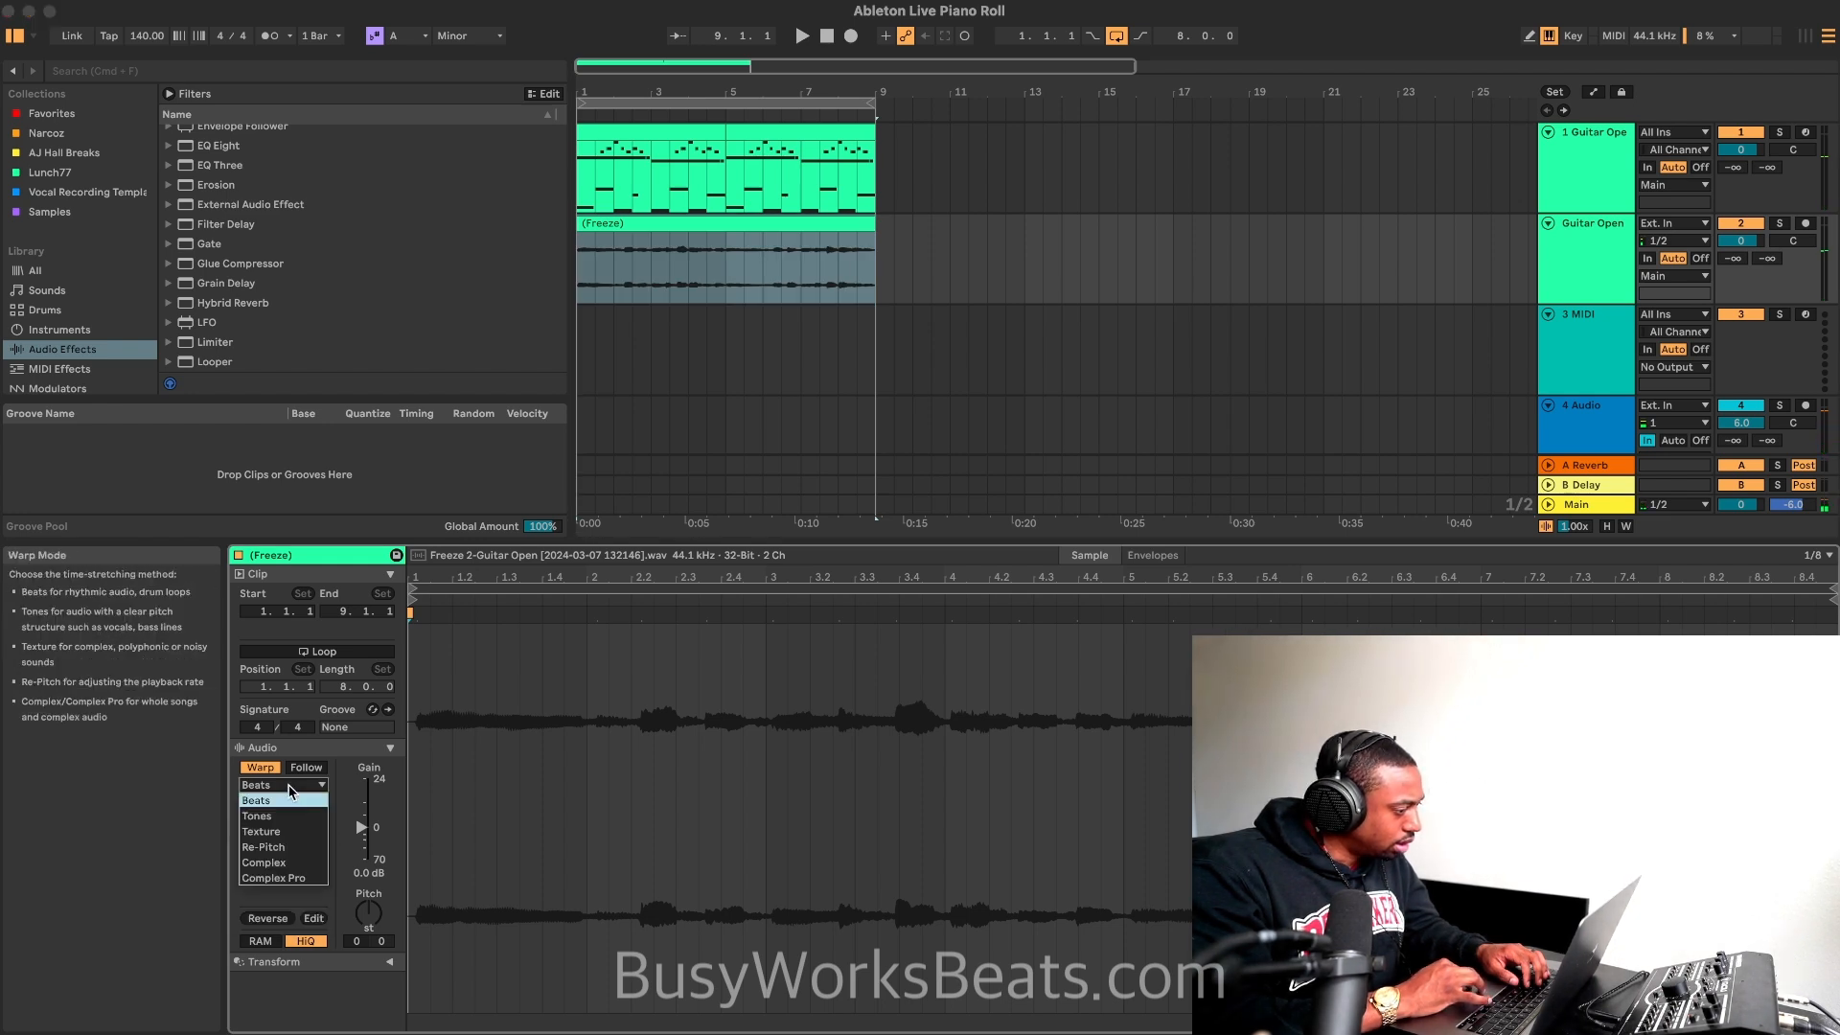
{"action": "left_click", "coordinate": [289, 840]}
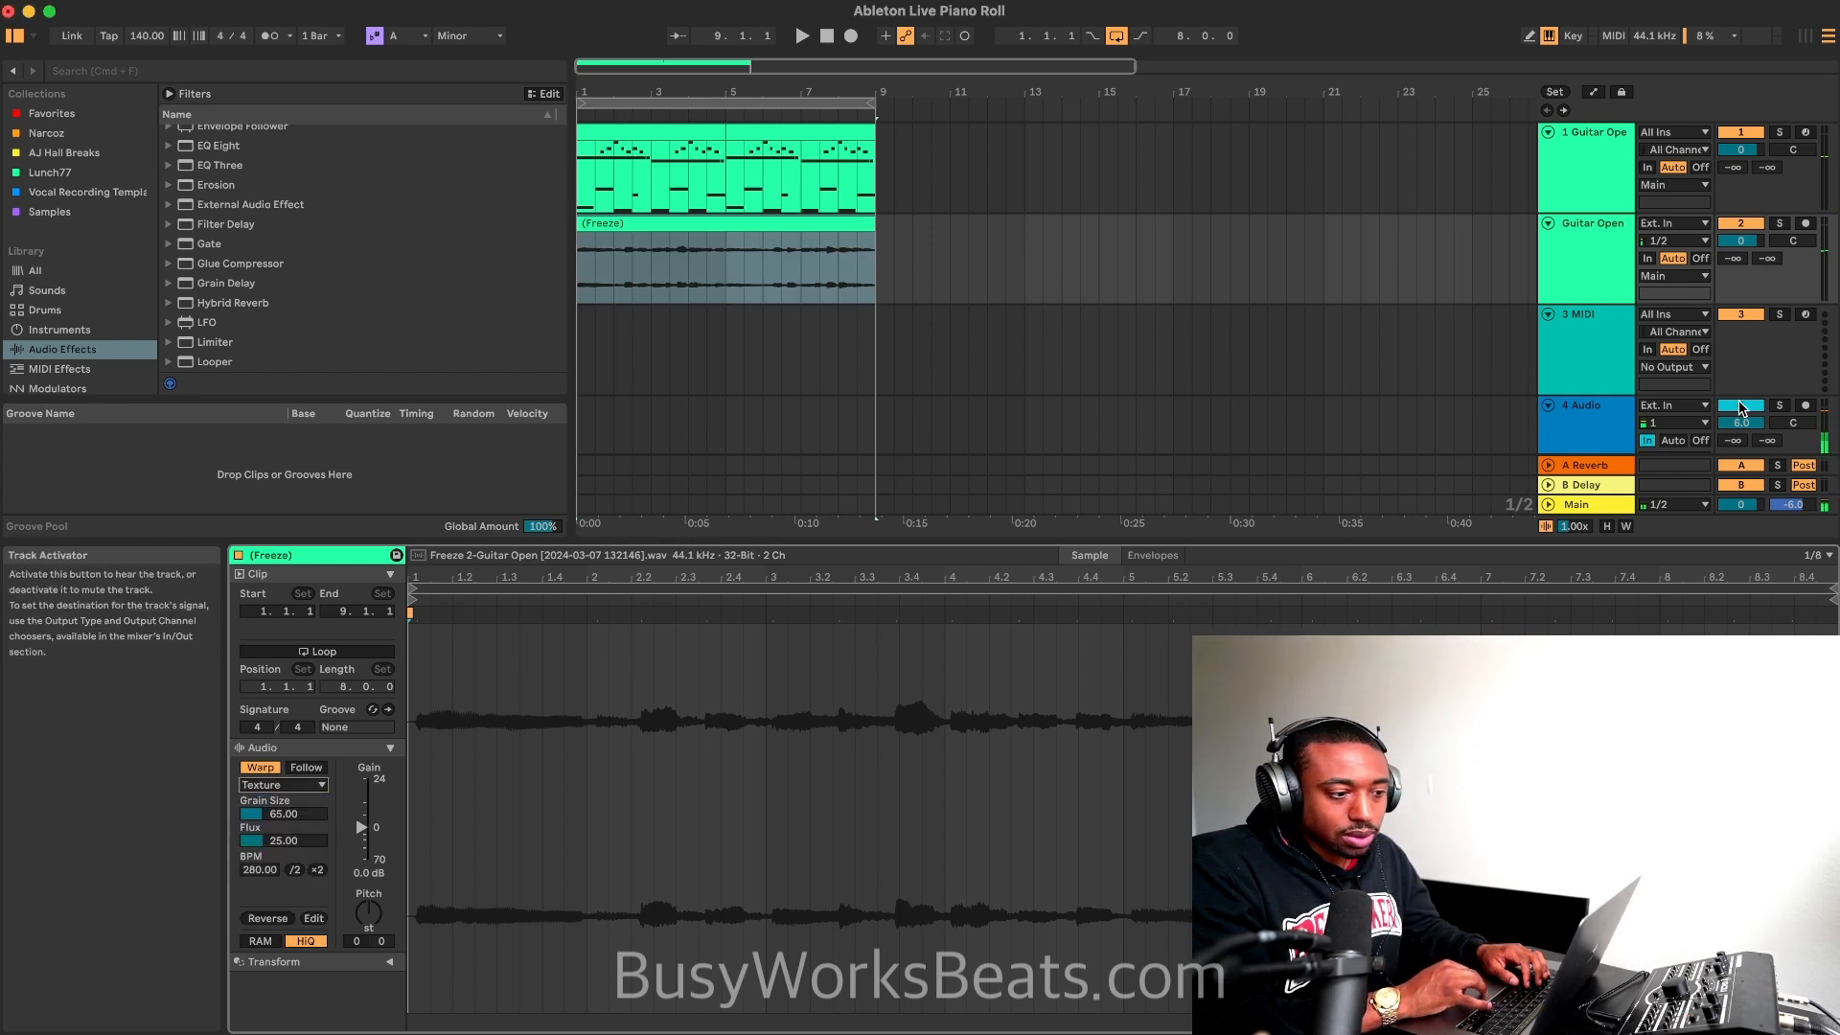
Step: Raise the flattened clip's grain size to about 167 and transpose it by +12 semitones during playback
{"action": "key", "text": "space"}
{"action": "left_click_drag", "start_coordinate": [305, 813], "coordinate": [305, 747]}
{"action": "mouse_move", "coordinate": [368, 912]}
{"action": "left_mouse_down"}
{"action": "mouse_move", "coordinate": [369, 867]}
{"action": "mouse_move", "coordinate": [369, 908]}
{"action": "left_mouse_up"}
{"action": "key", "text": "space"}
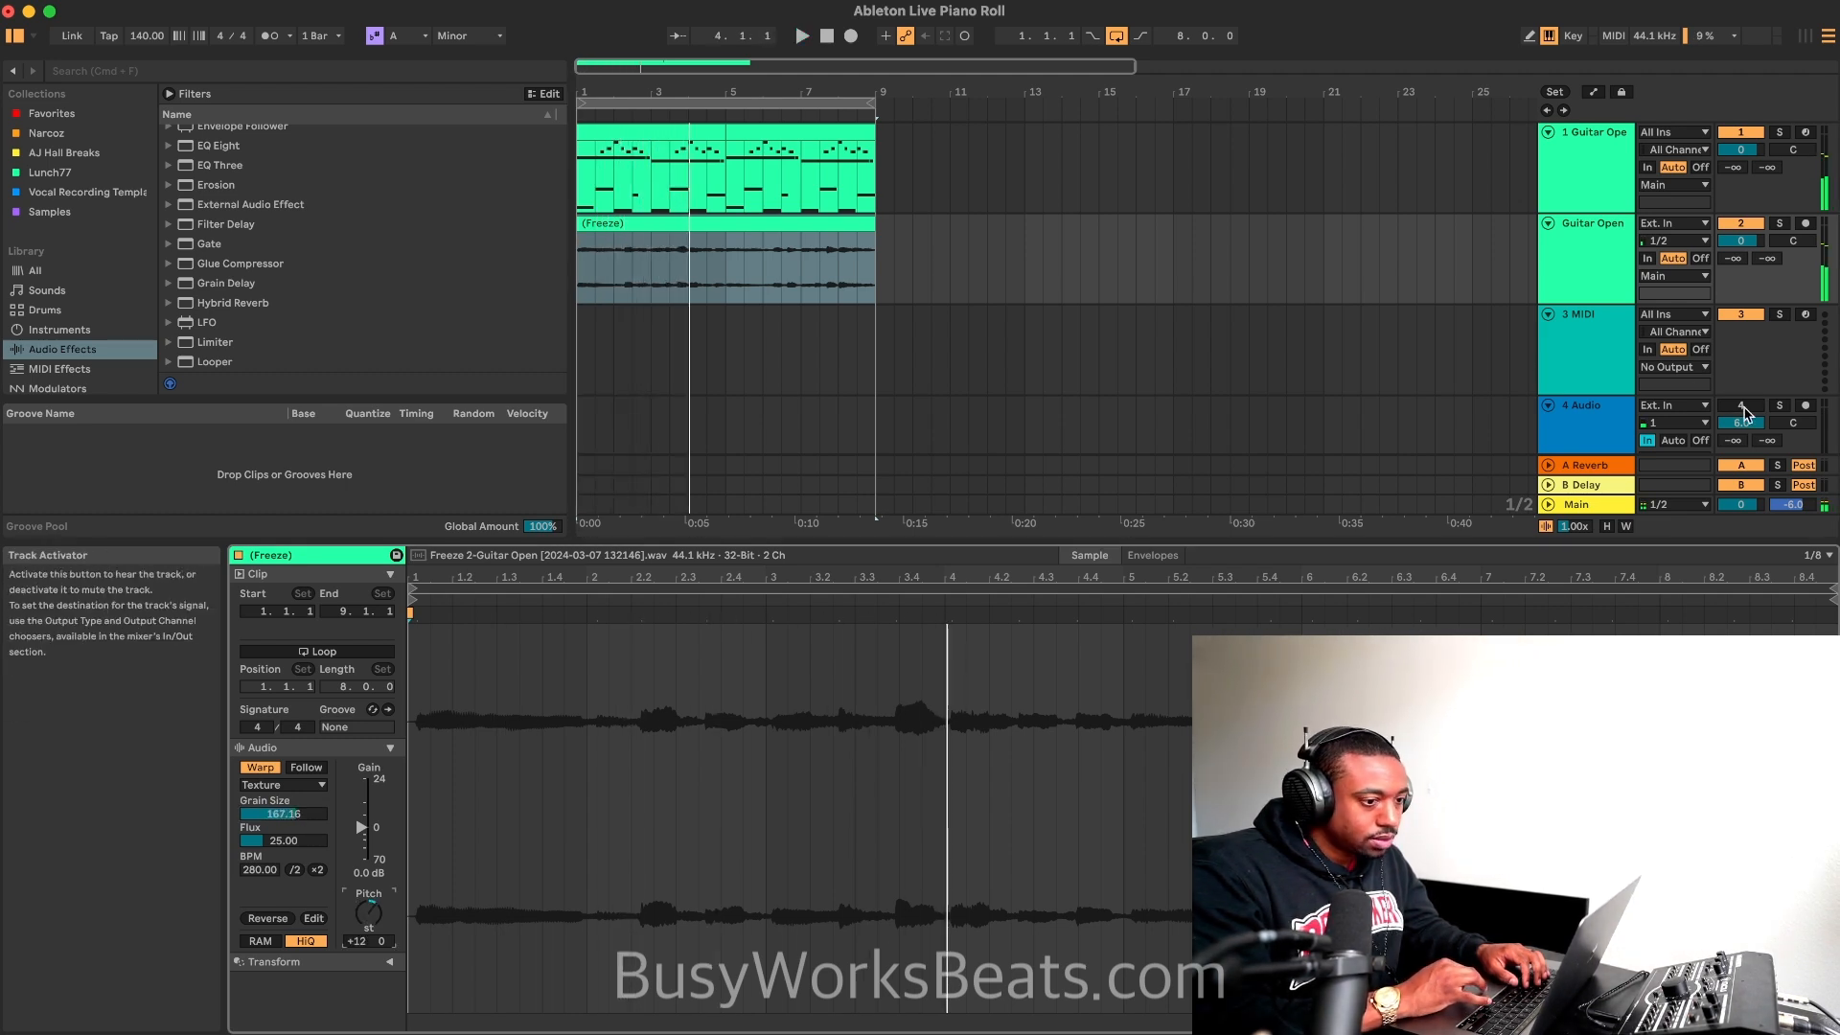
{"action": "left_click", "coordinate": [1742, 408]}
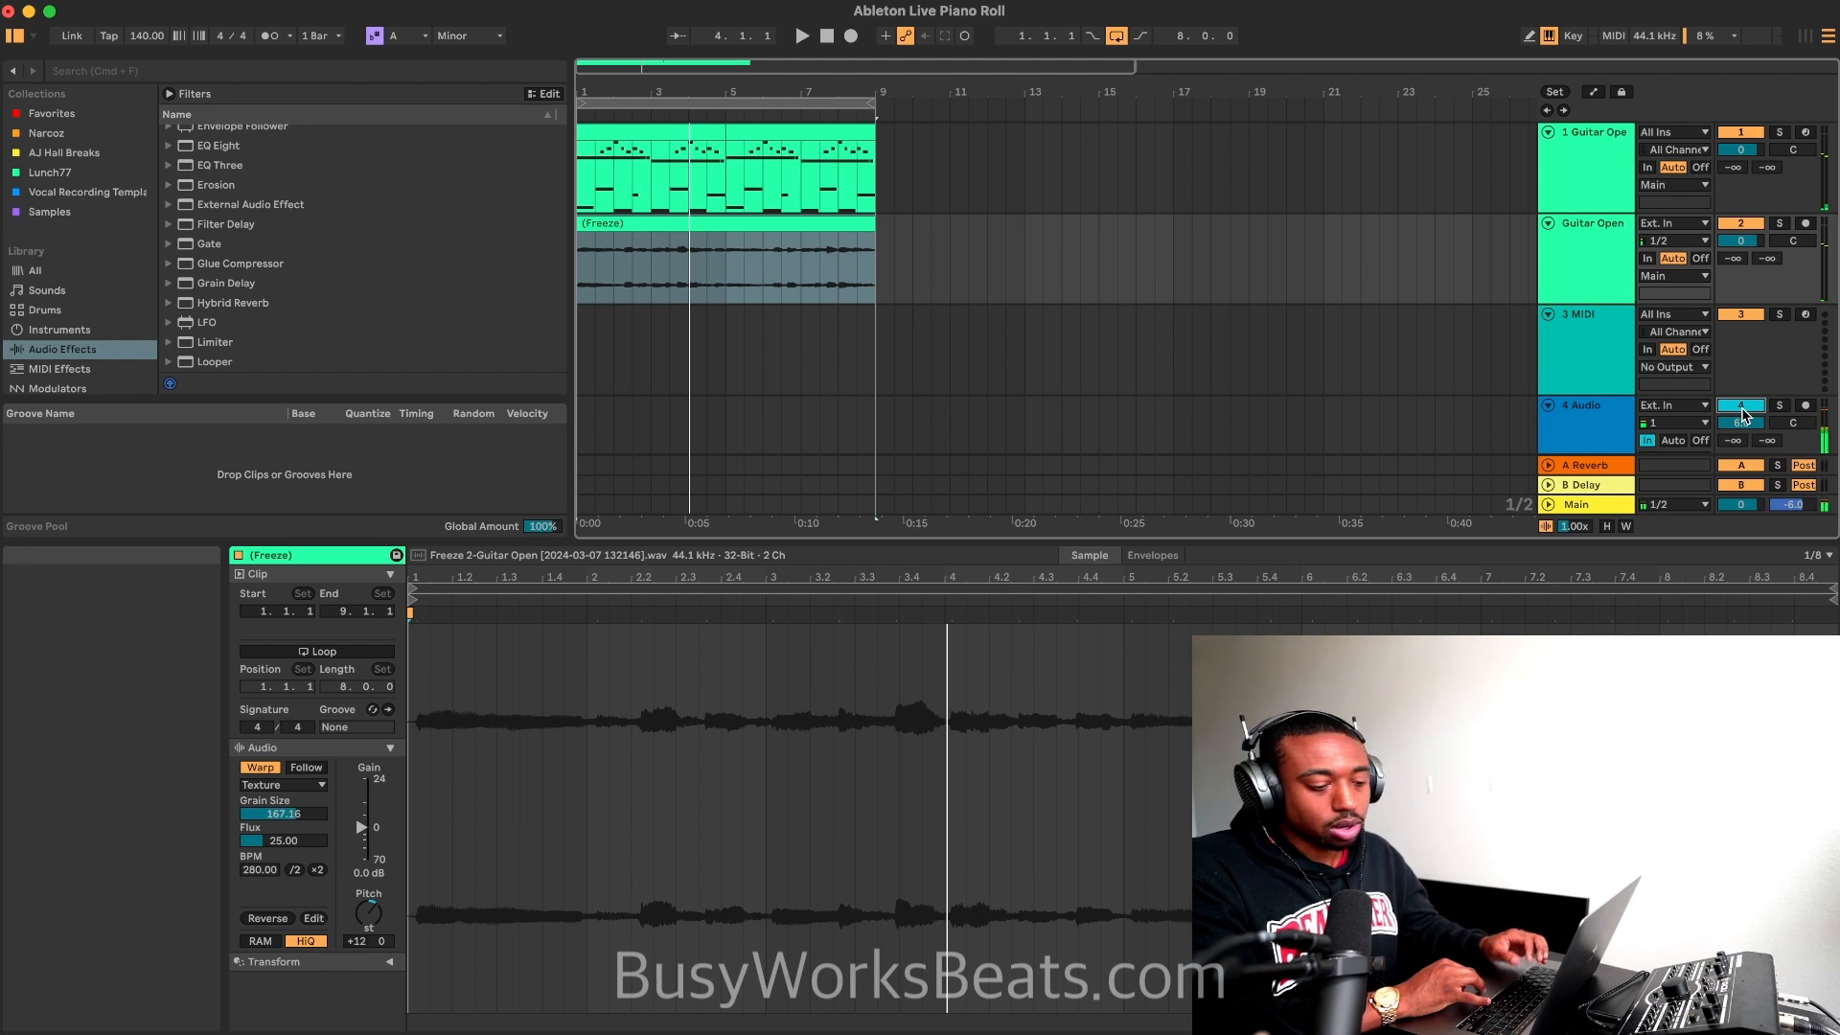
Step: Lower the flattened guitar track's volume to -12.3 dB while both guitar layers play
{"action": "key", "text": "space"}
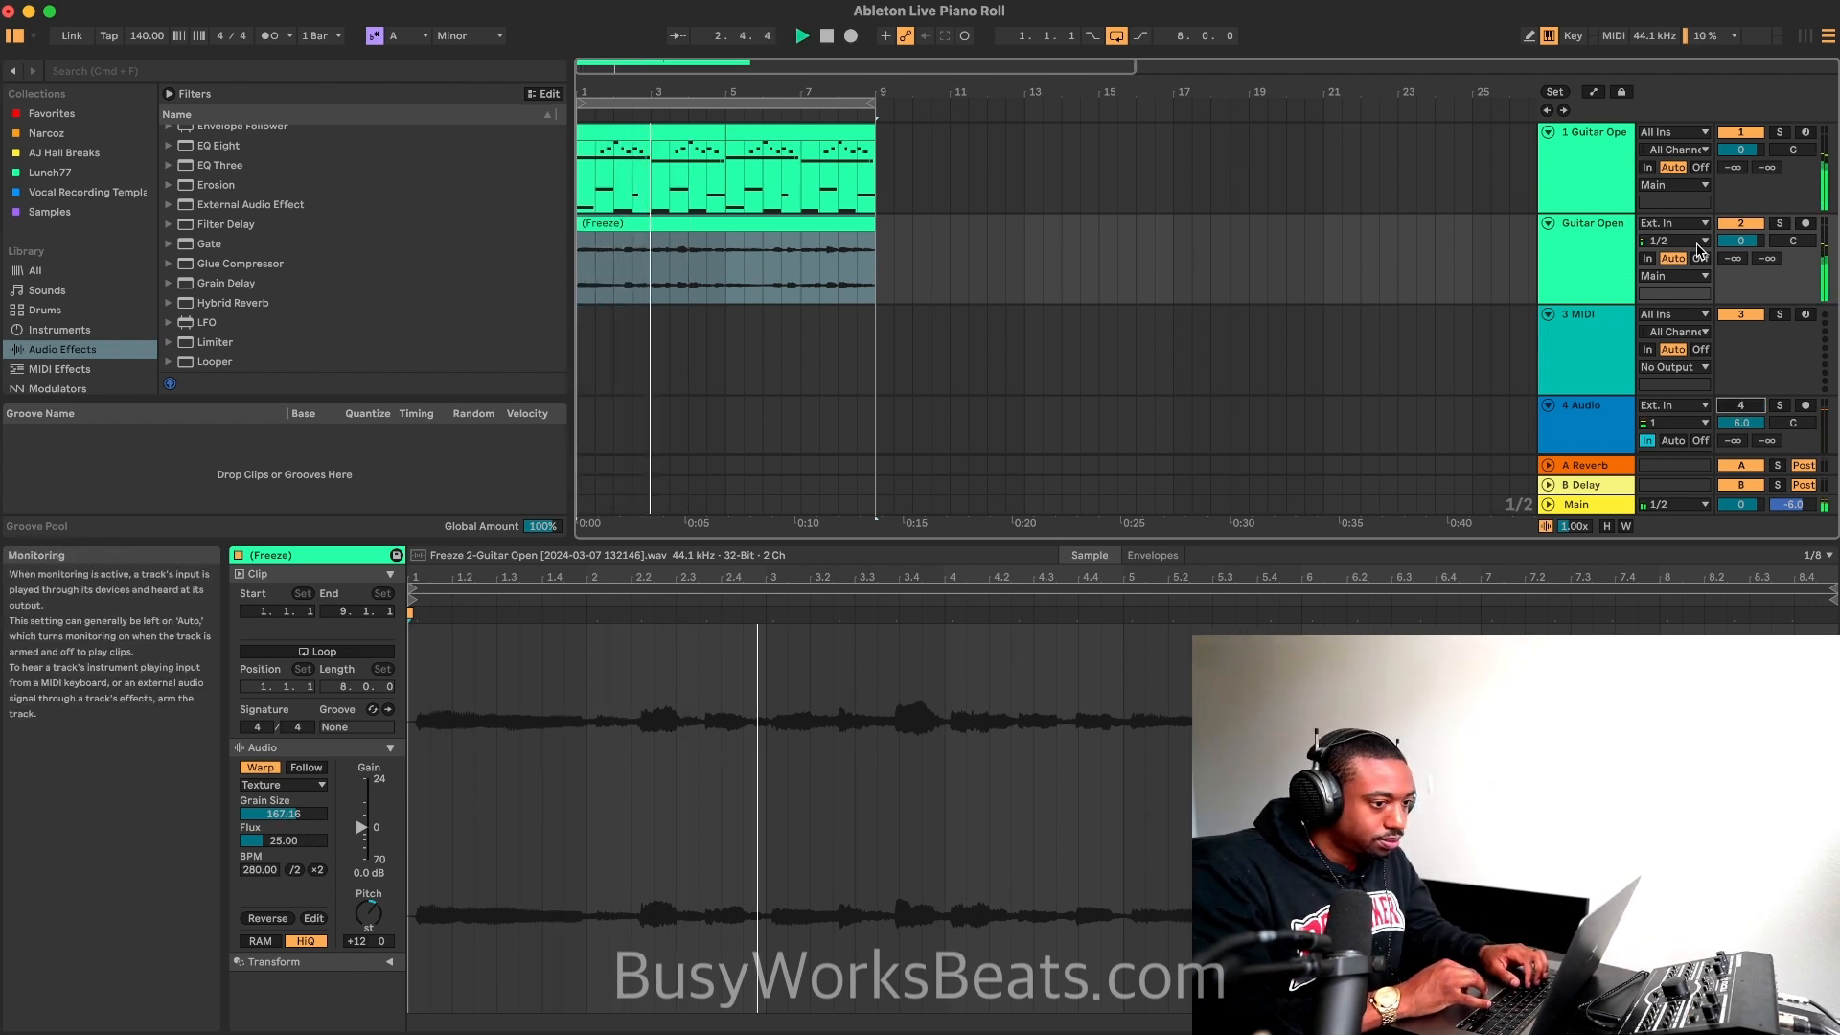
{"action": "left_click_drag", "start_coordinate": [1740, 241], "coordinate": [1741, 264]}
{"action": "key", "text": "space"}
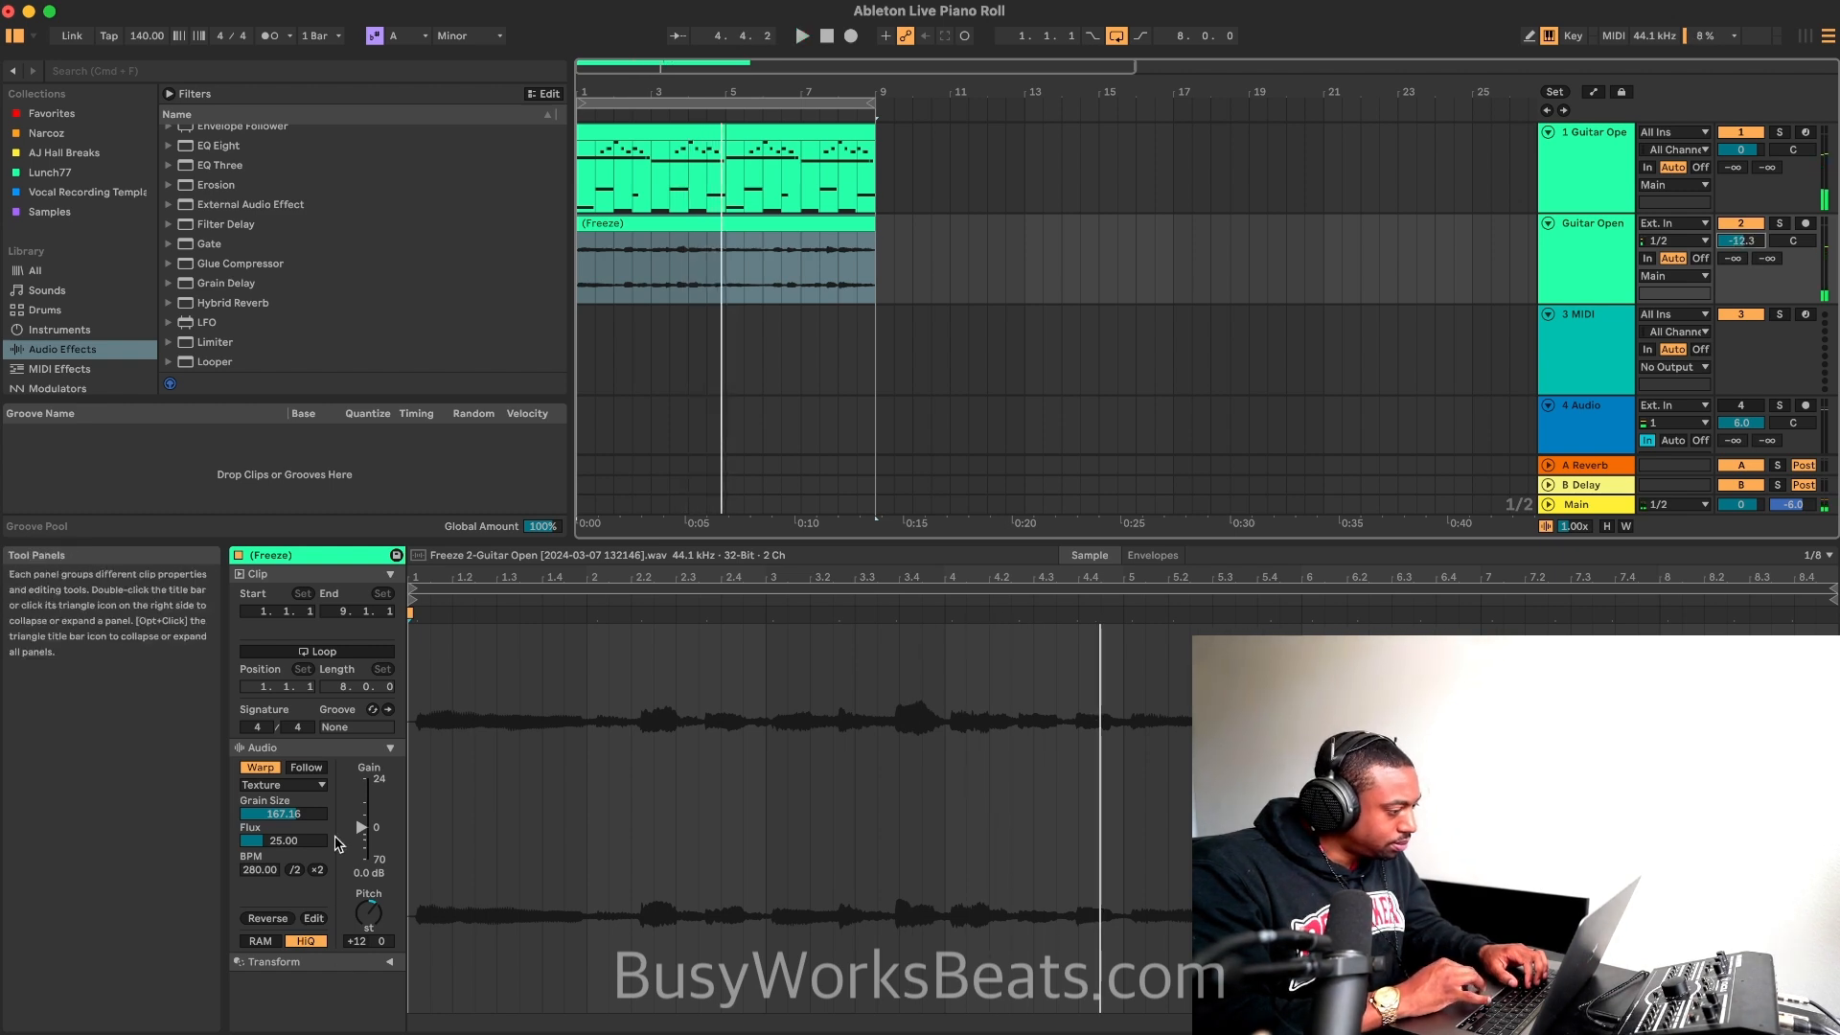
Step: Halve the flattened guitar clip's tempo to 140 BPM and duplicate the clip to fill the loop up to bar 9
{"action": "left_click", "coordinate": [294, 869]}
{"action": "key", "text": "space"}
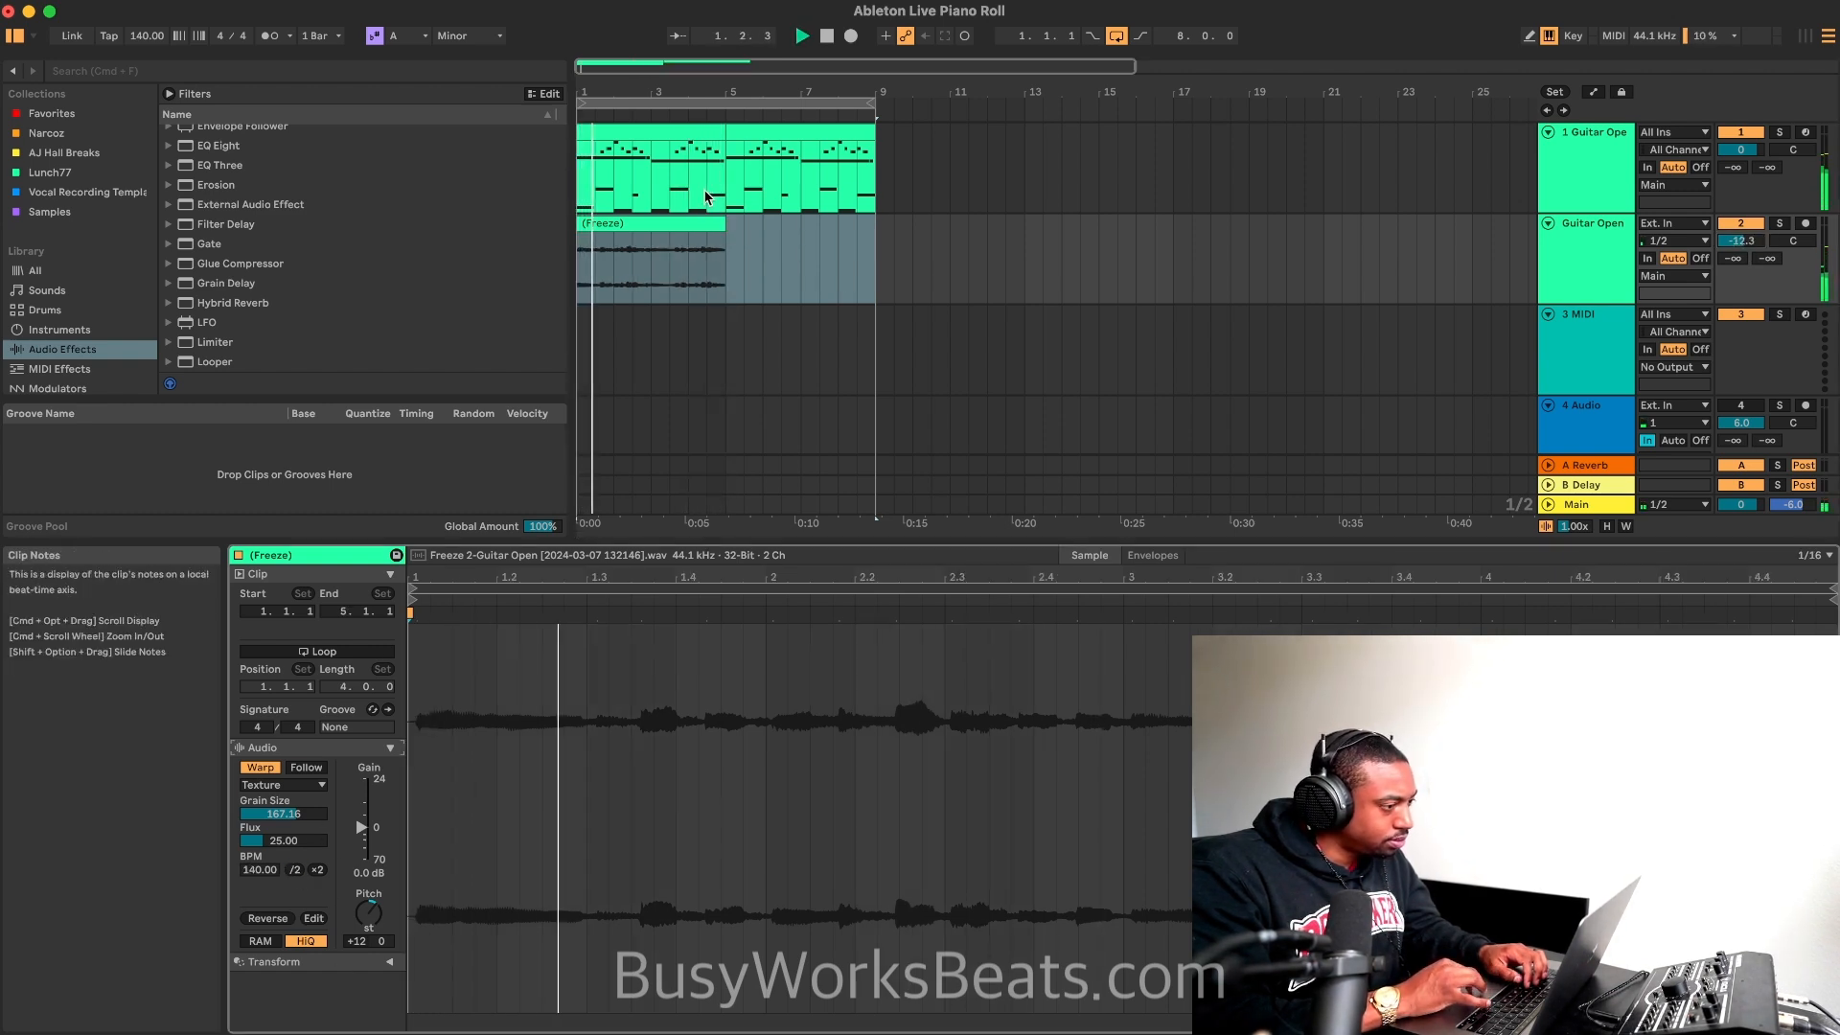
{"action": "left_click", "coordinate": [692, 222]}
{"action": "key", "text": "super+d"}
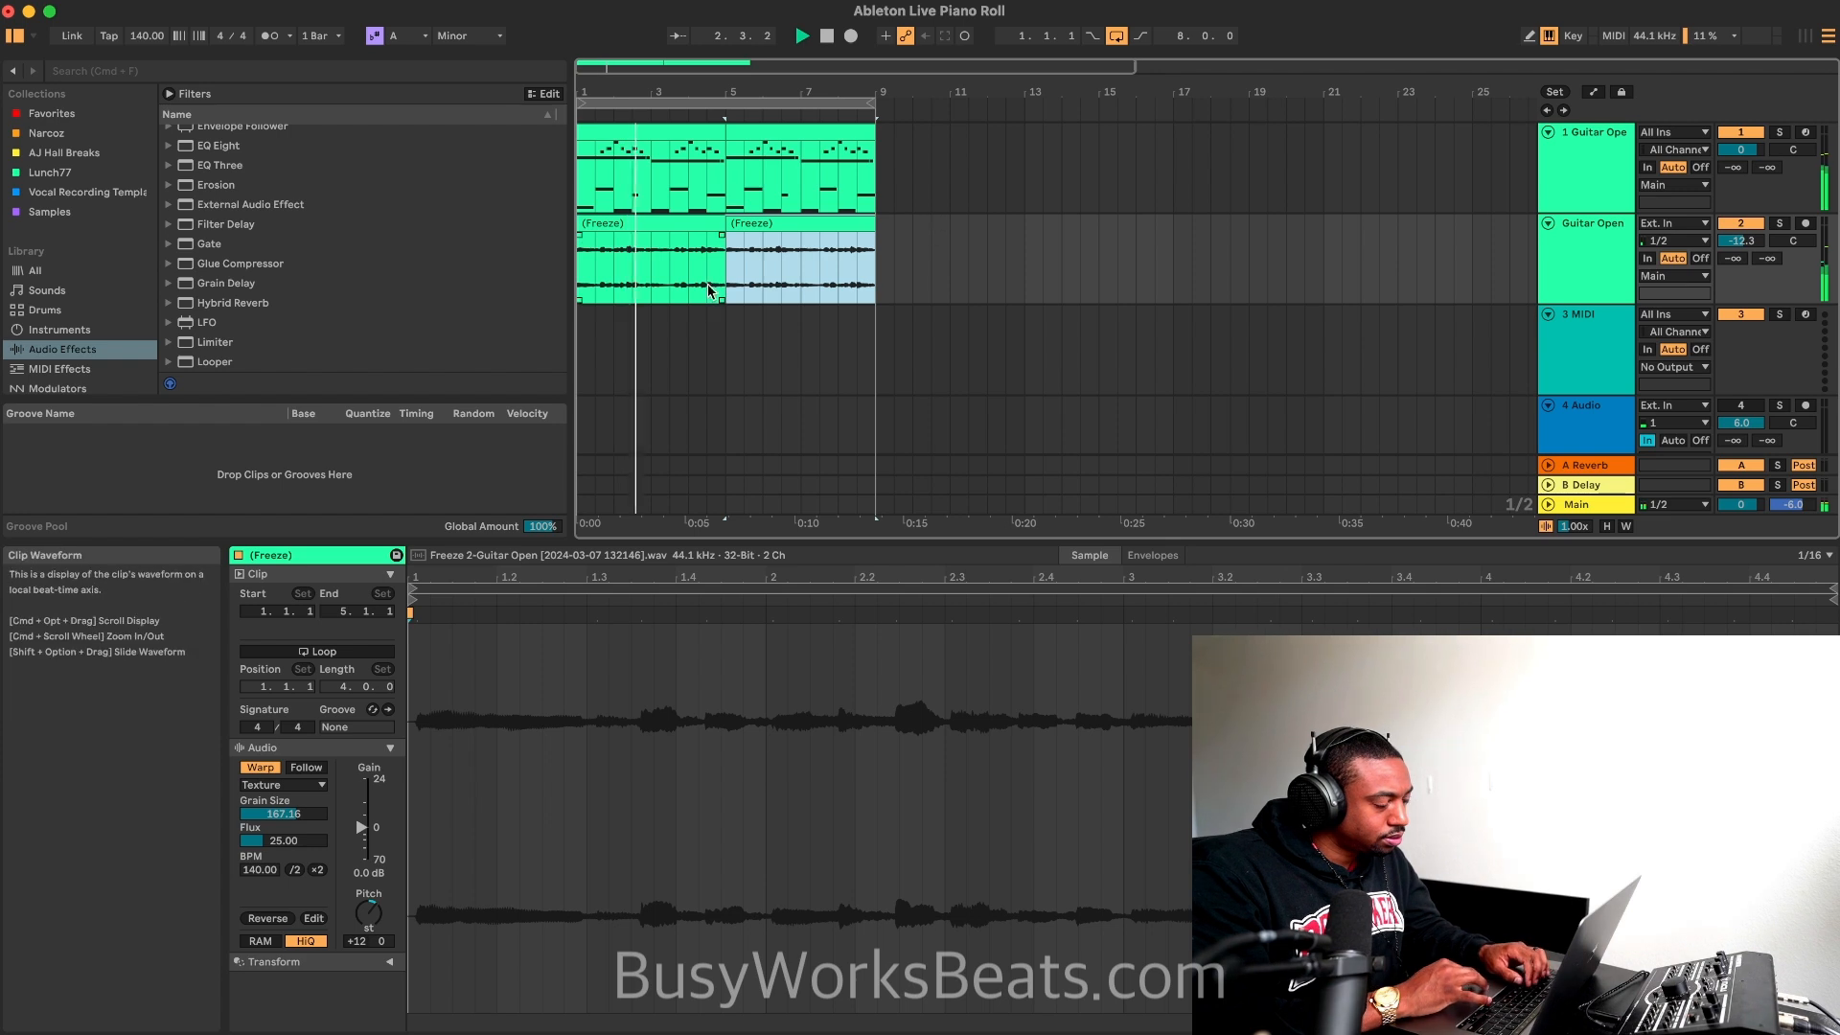
{"action": "left_click", "coordinate": [686, 225]}
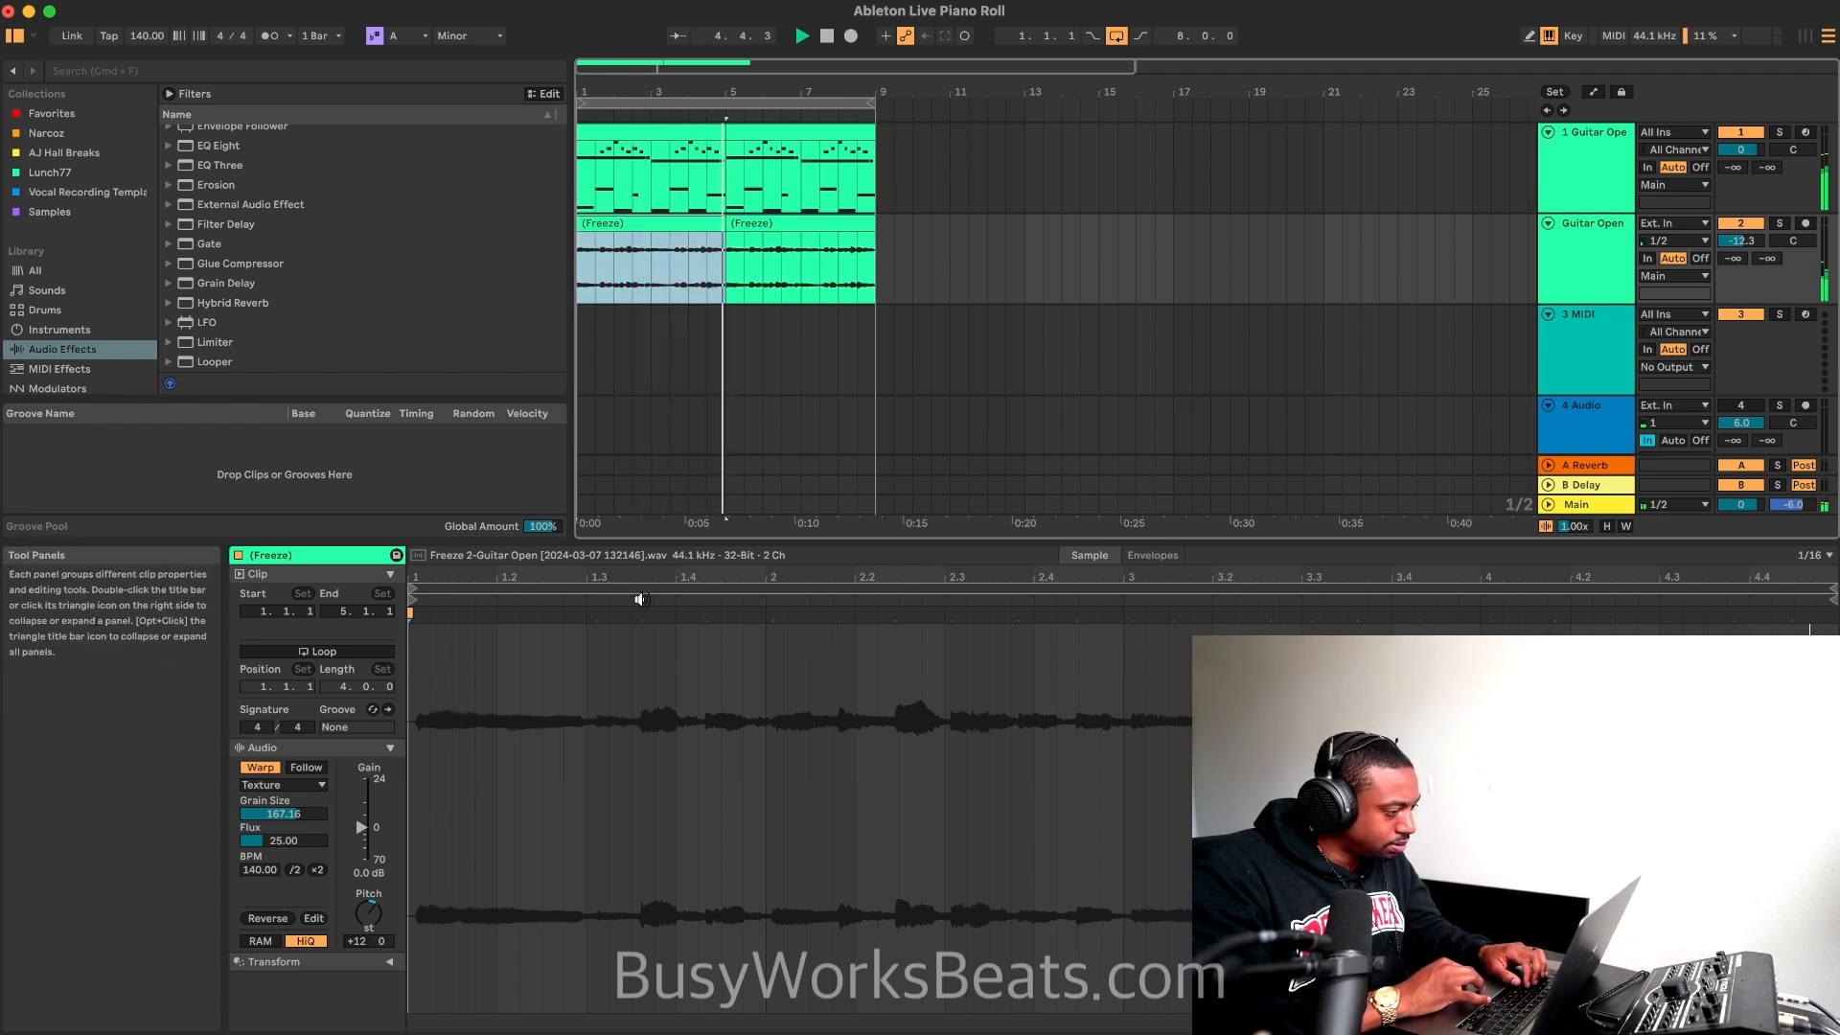
{"action": "left_click", "coordinate": [1745, 409]}
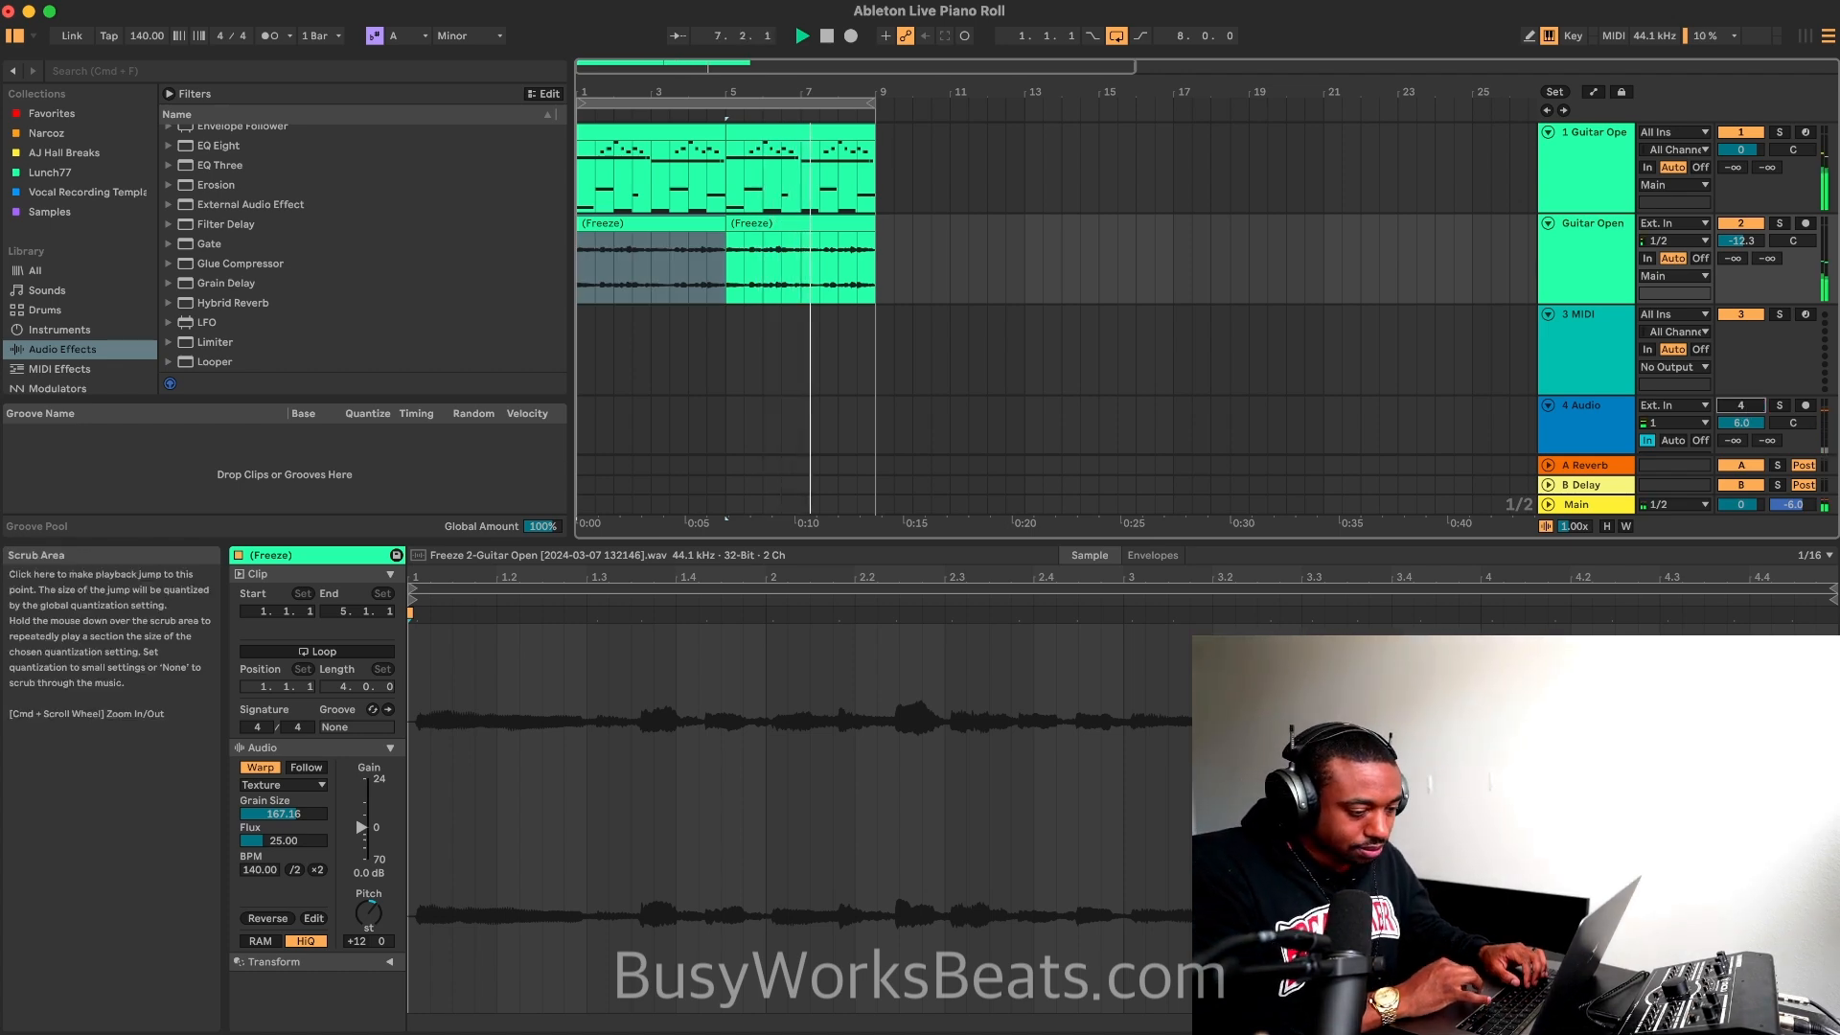
Step: Add an Auto Filter to the flattened guitar track while the loop plays
{"action": "key", "text": "super+t"}
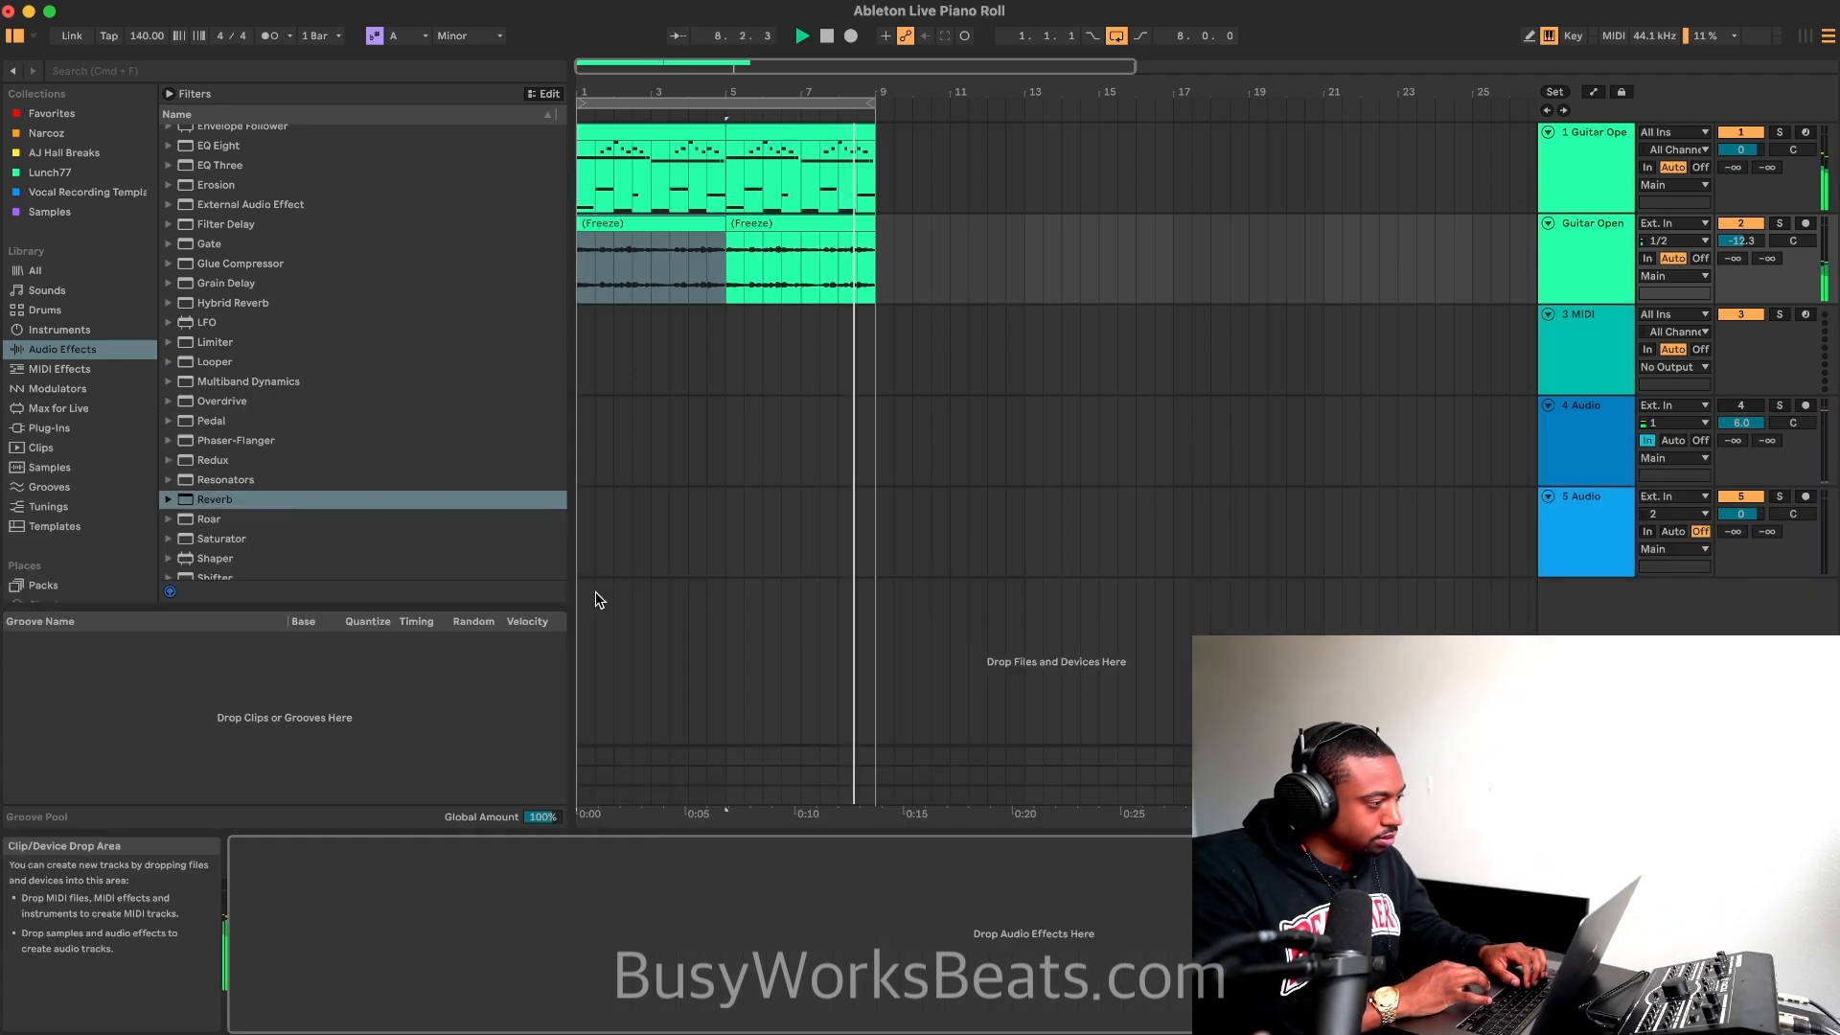
{"action": "scroll", "coordinate": [233, 343], "scroll_direction": "up", "scroll_amount": 3}
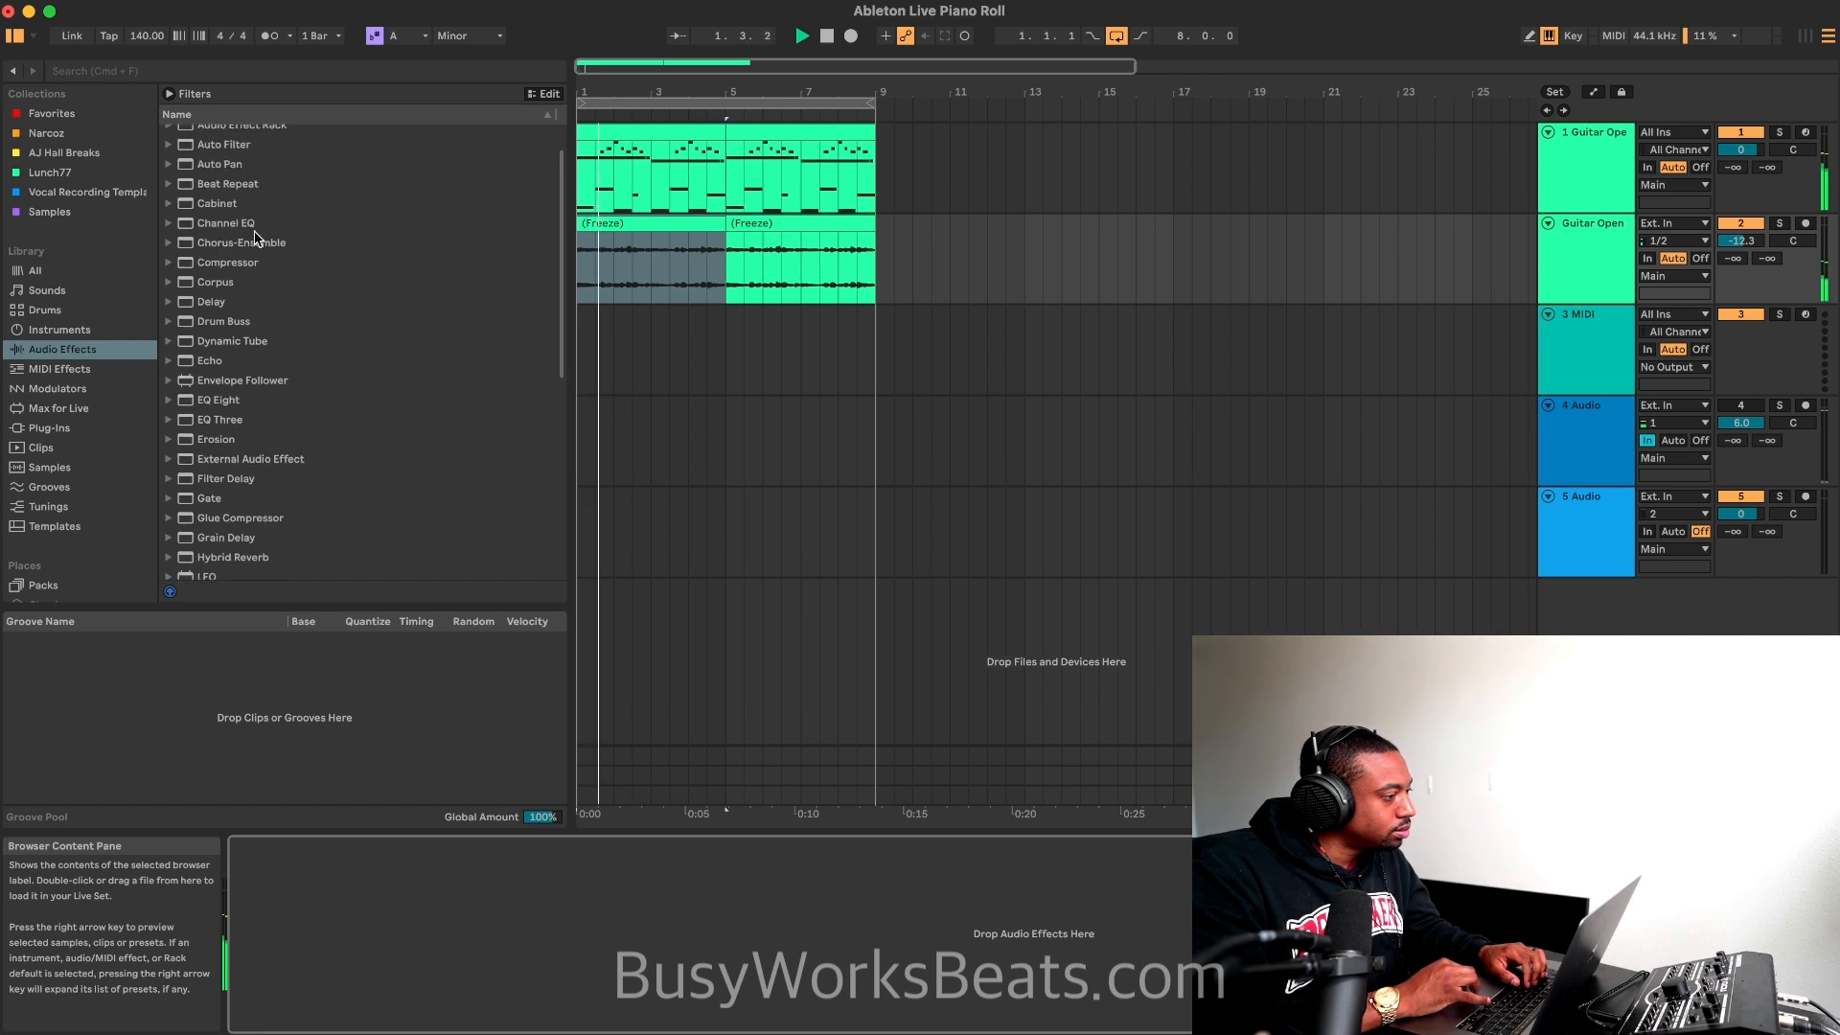
{"action": "scroll", "coordinate": [251, 187], "scroll_direction": "up", "scroll_amount": 3}
{"action": "left_click", "coordinate": [248, 174]}
{"action": "double_click", "coordinate": [249, 174]}
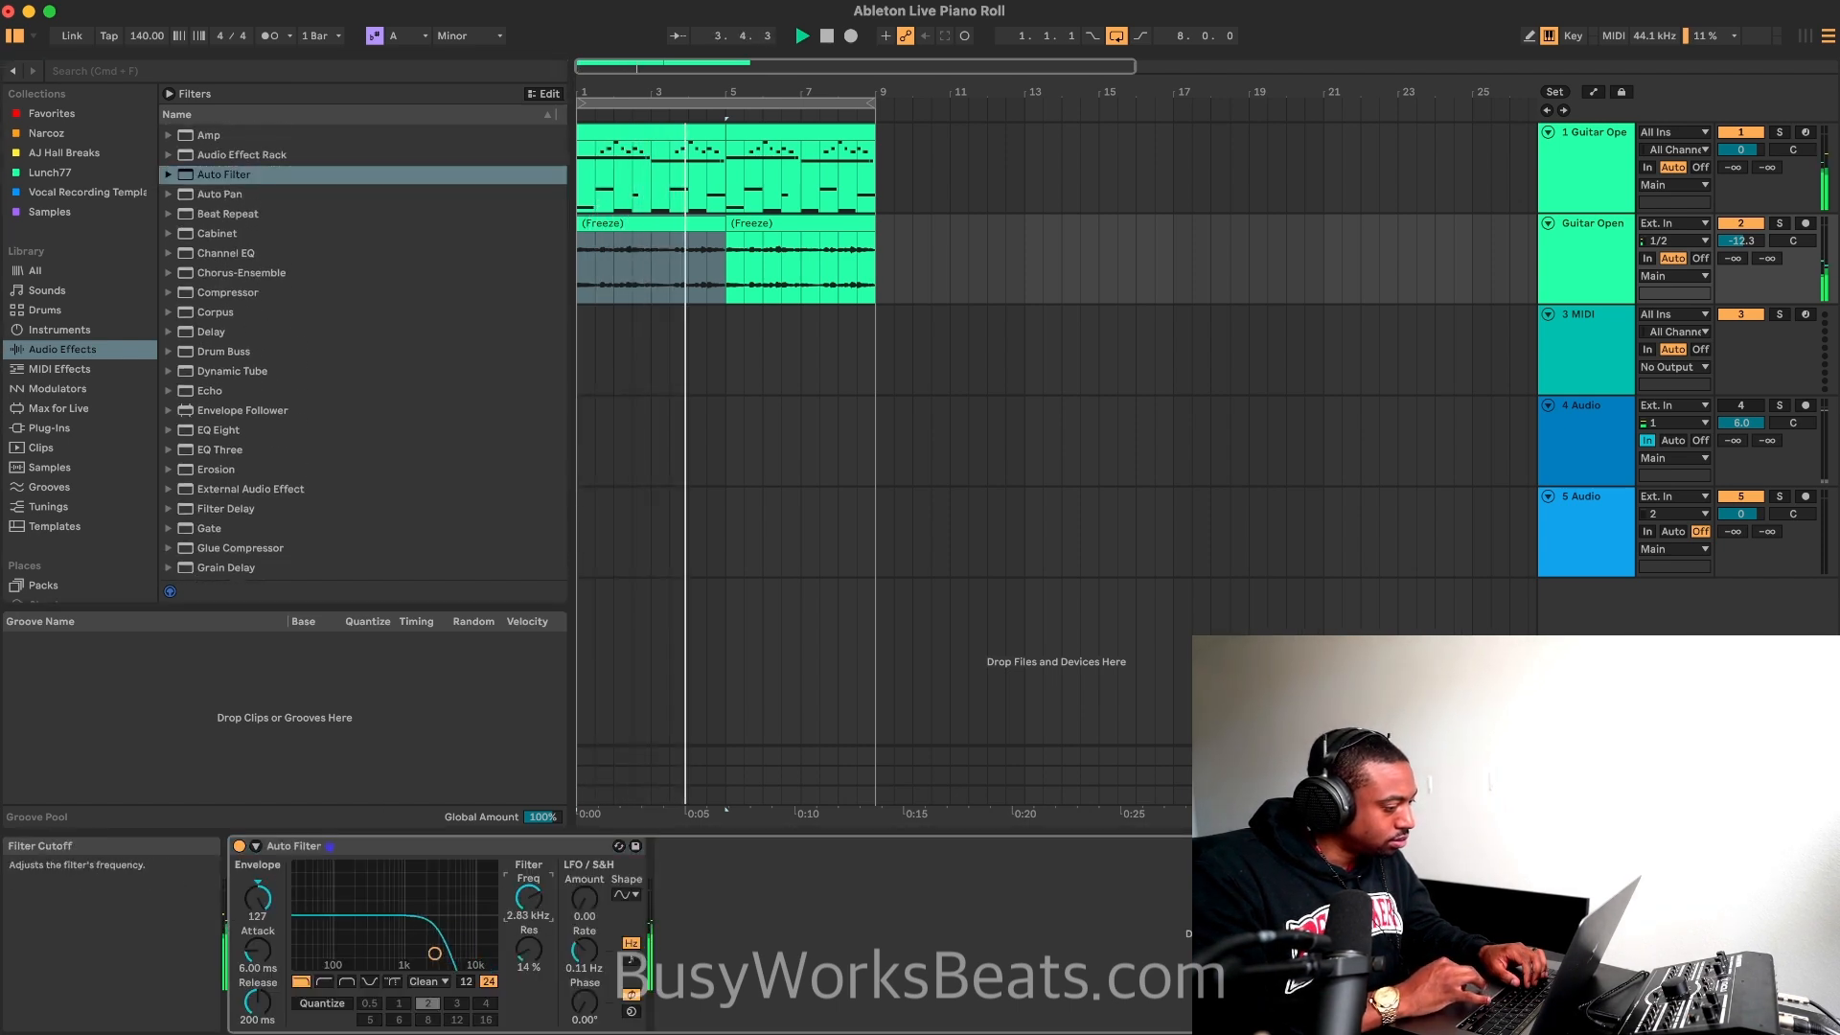
Step: Set the Auto Filter's frequency to 1.59 kHz, resonance to 55% and envelope amount to 92.7
{"action": "left_click_drag", "start_coordinate": [434, 953], "coordinate": [403, 920]}
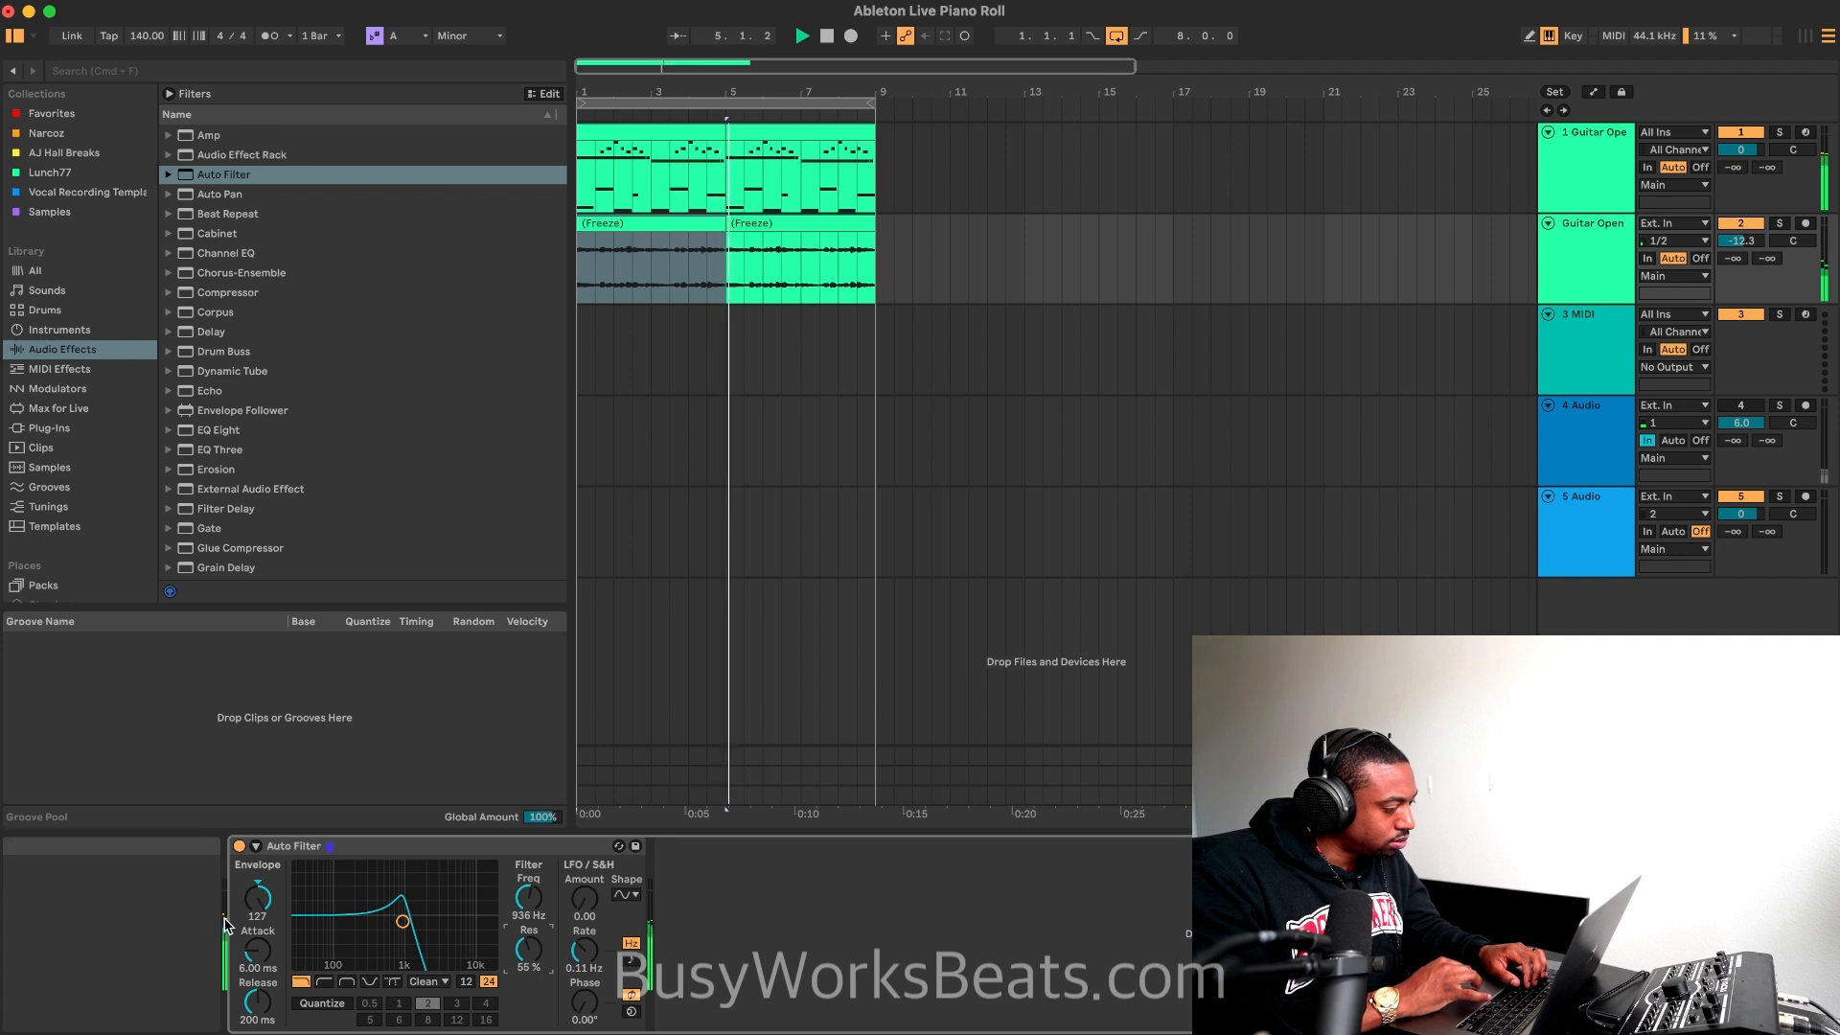
{"action": "left_click_drag", "start_coordinate": [258, 898], "coordinate": [258, 910]}
{"action": "left_click_drag", "start_coordinate": [403, 921], "coordinate": [418, 921]}
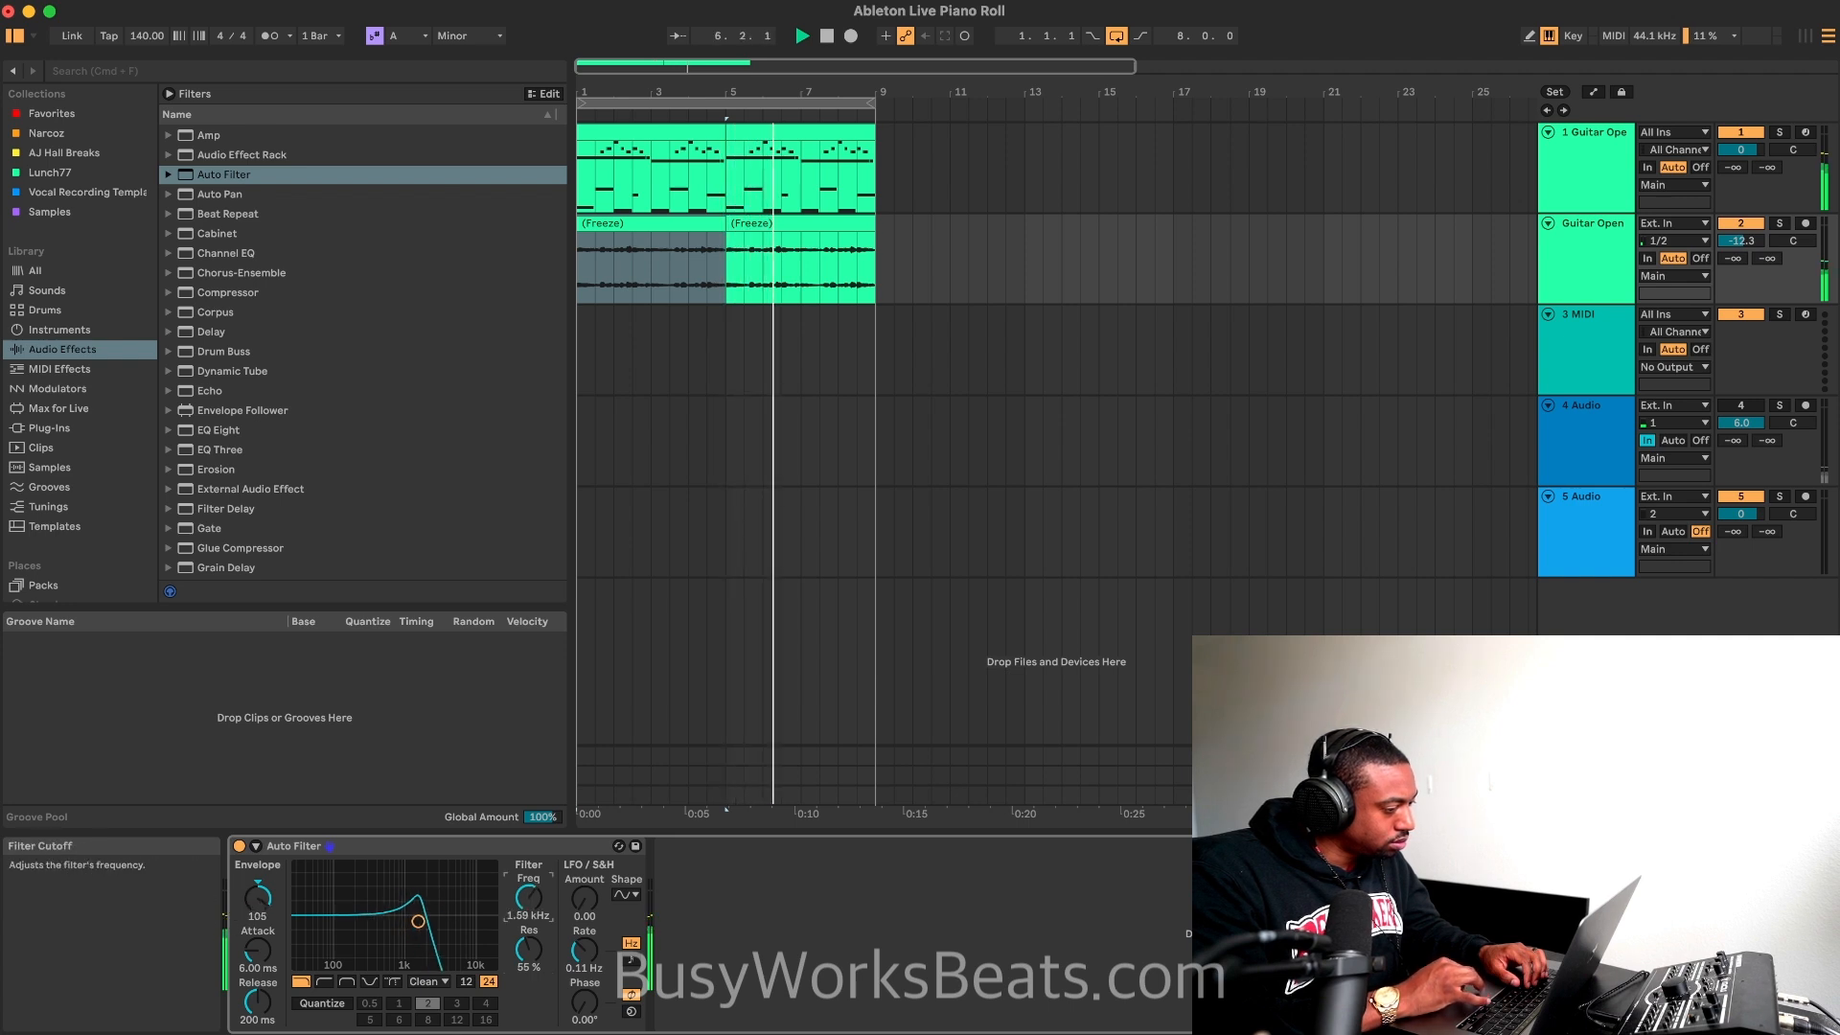
{"action": "left_click_drag", "start_coordinate": [258, 897], "coordinate": [258, 907]}
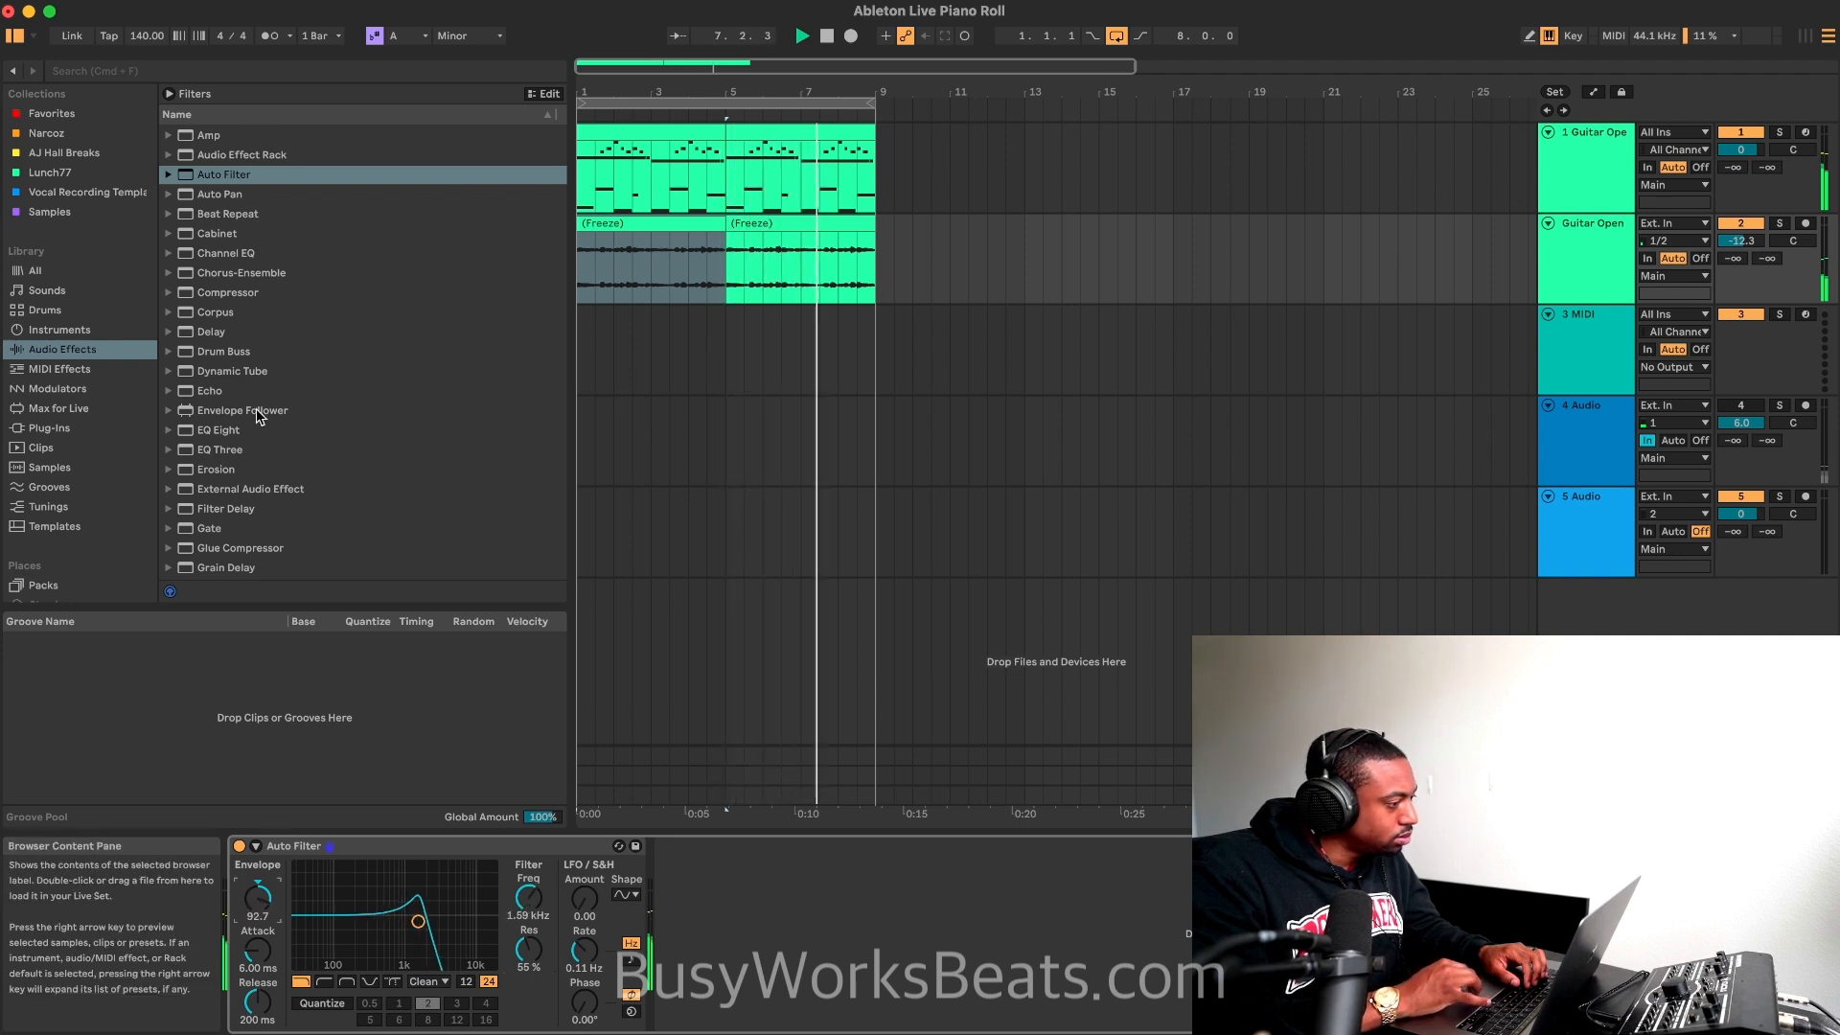
Step: Add Chorus-Ensemble and an unlinked, time-based Delay set to 7.16 ms on the left and 33.4 ms on the right
{"action": "double_click", "coordinate": [240, 273]}
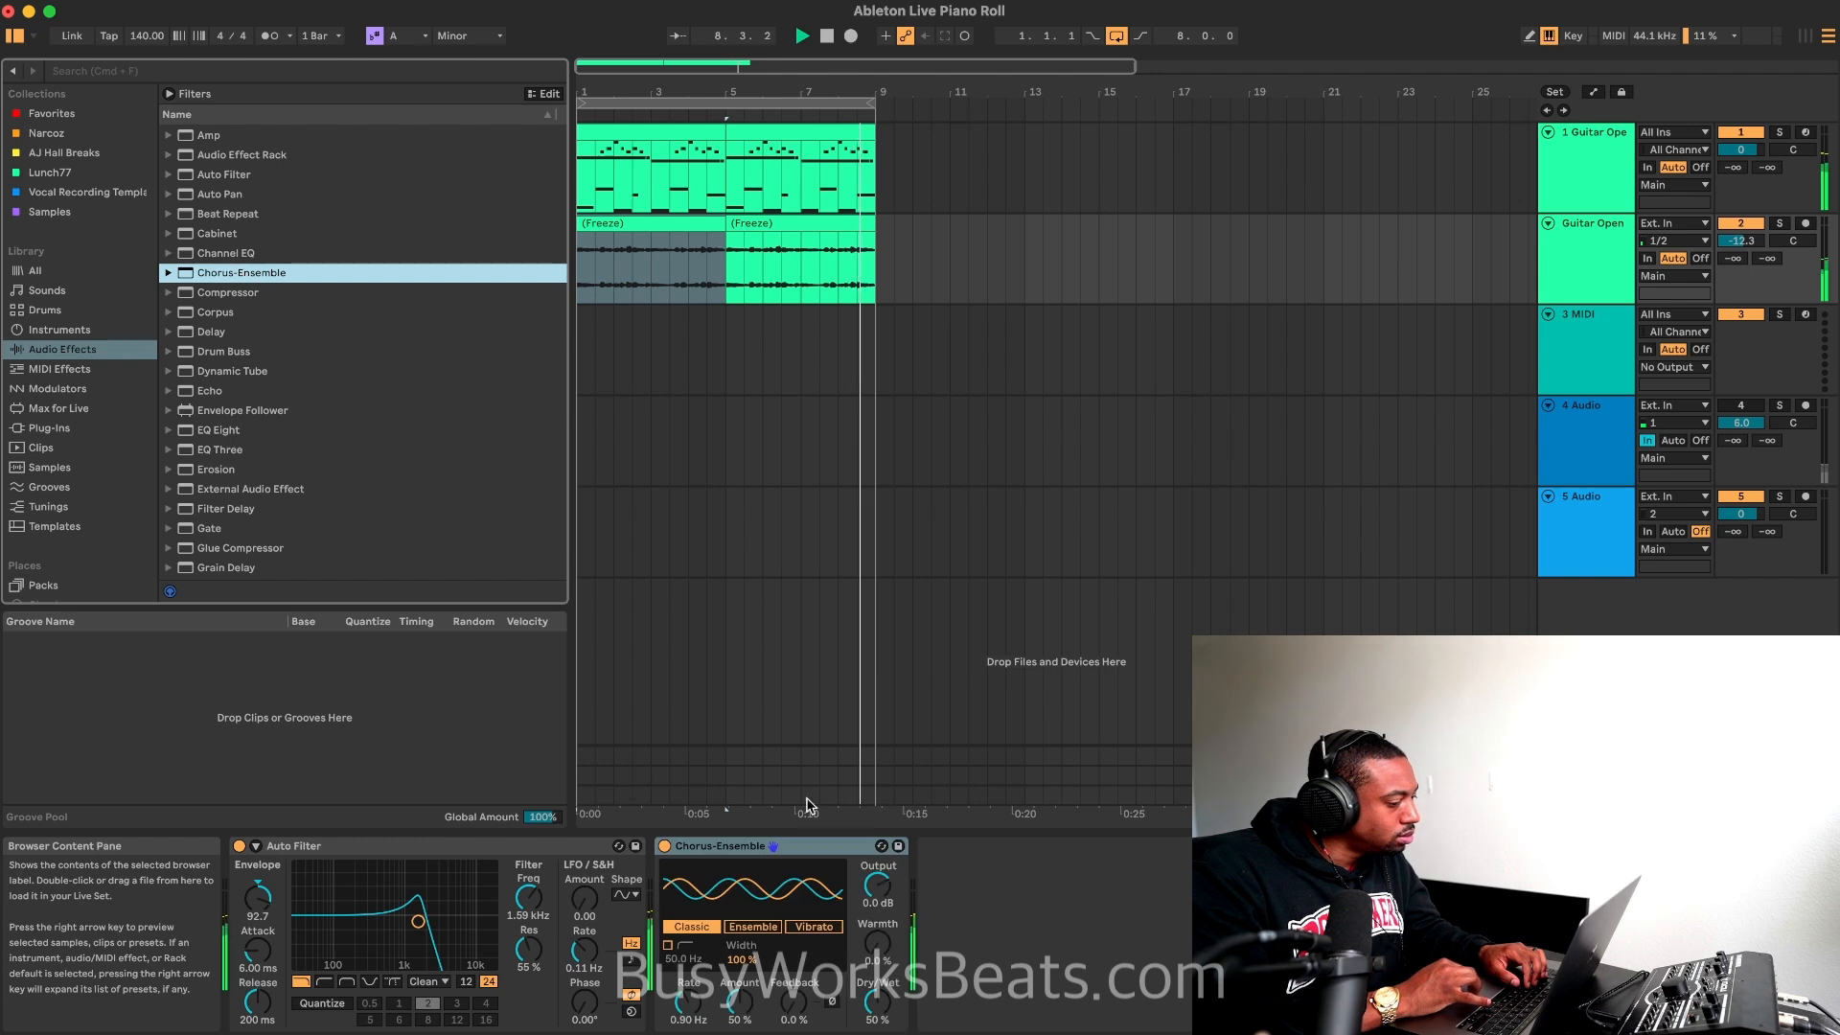
{"action": "double_click", "coordinate": [230, 332]}
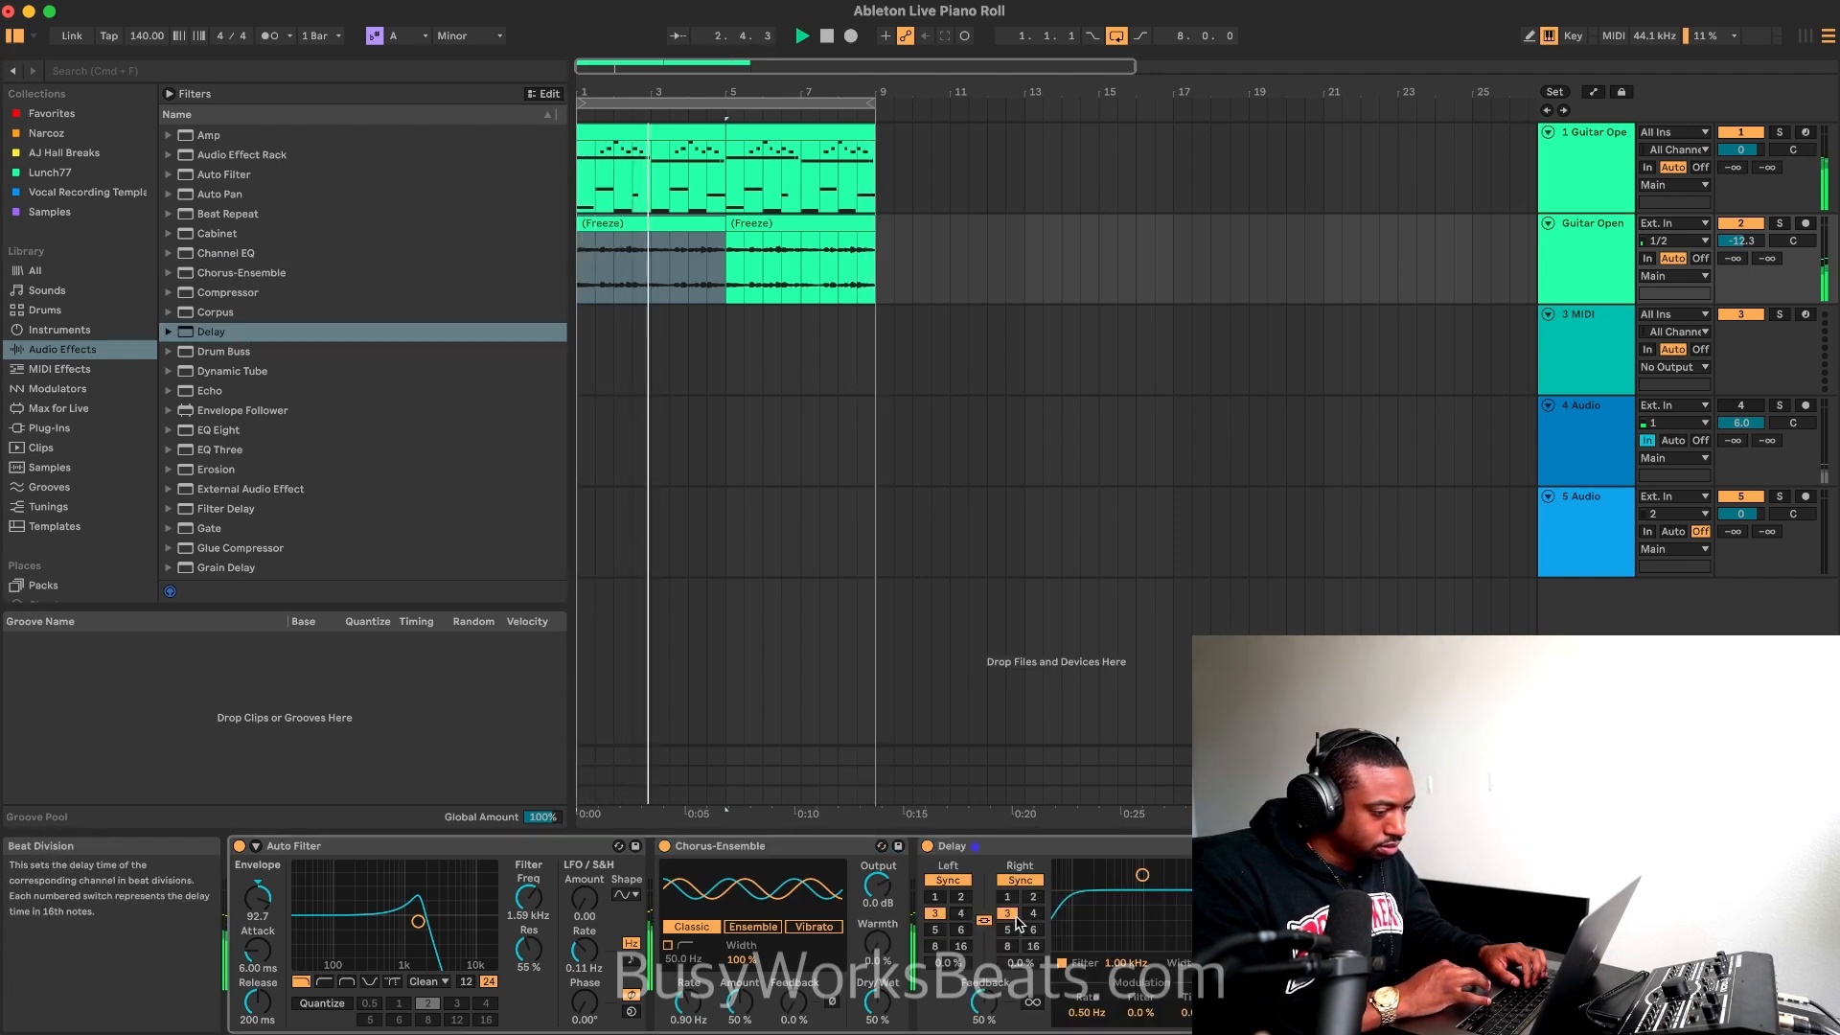
{"action": "left_click", "coordinate": [947, 879]}
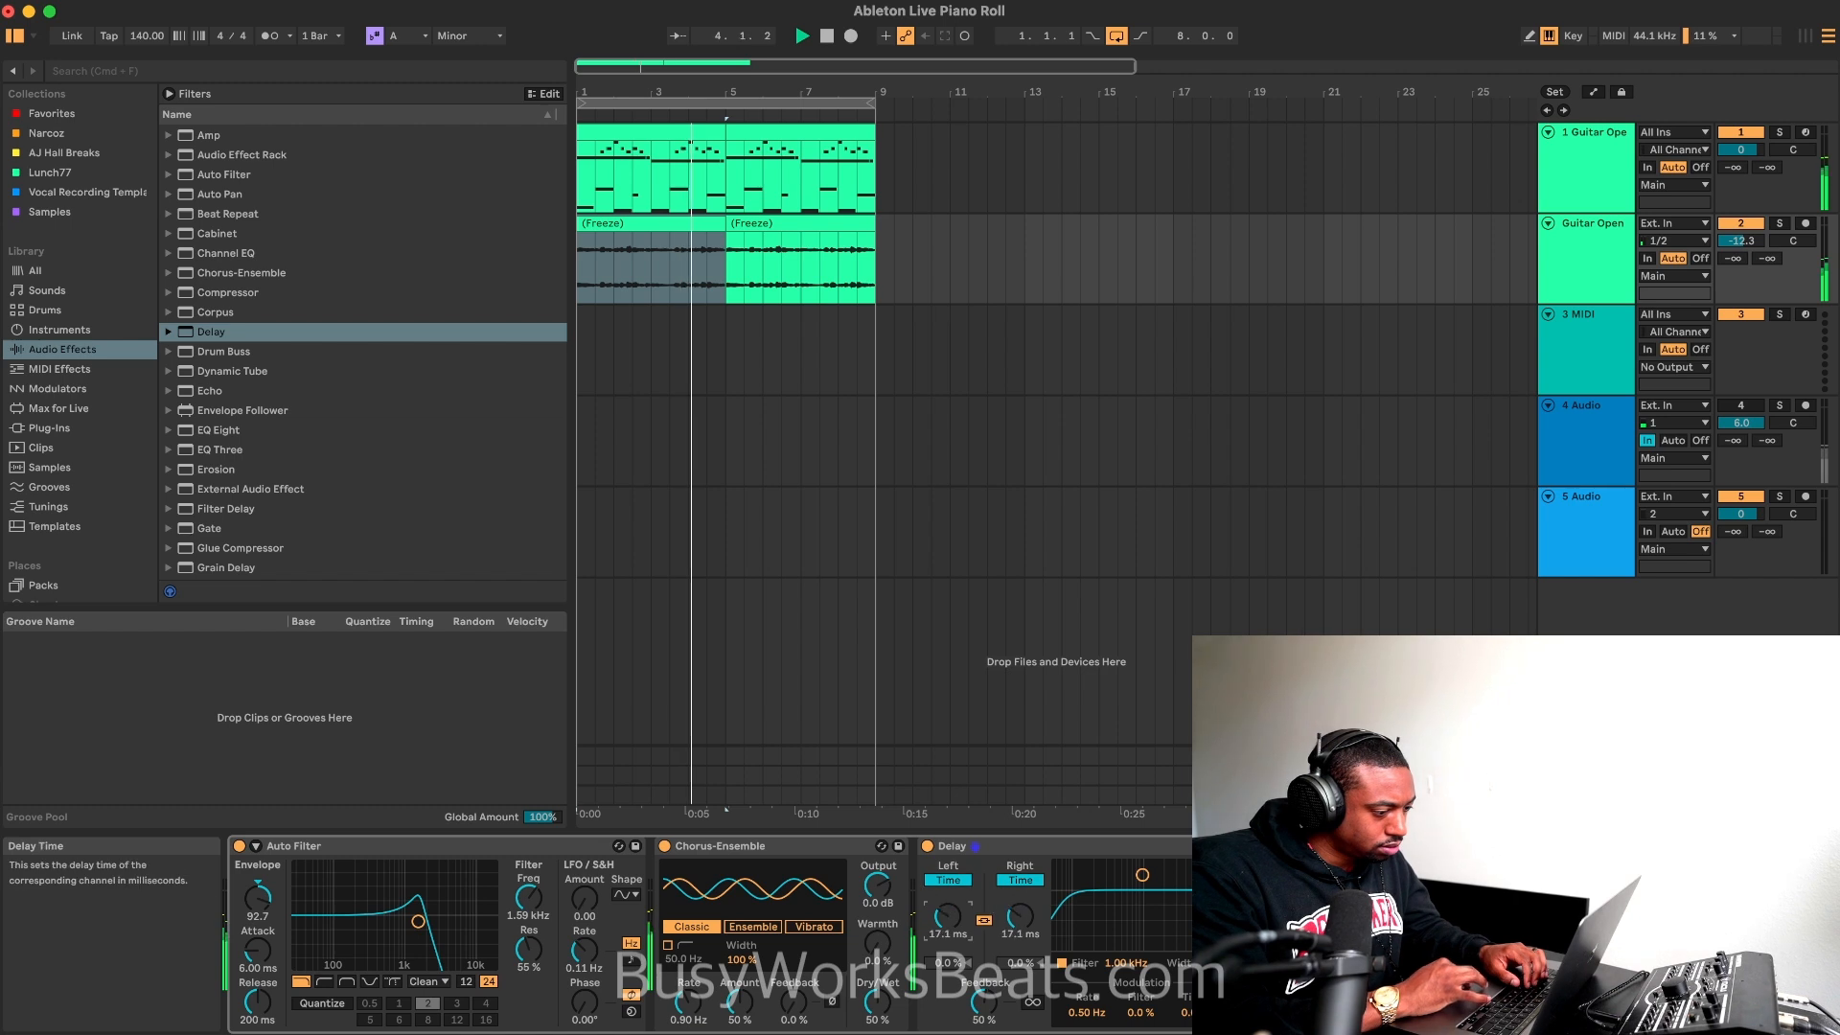
{"action": "left_click", "coordinate": [981, 920]}
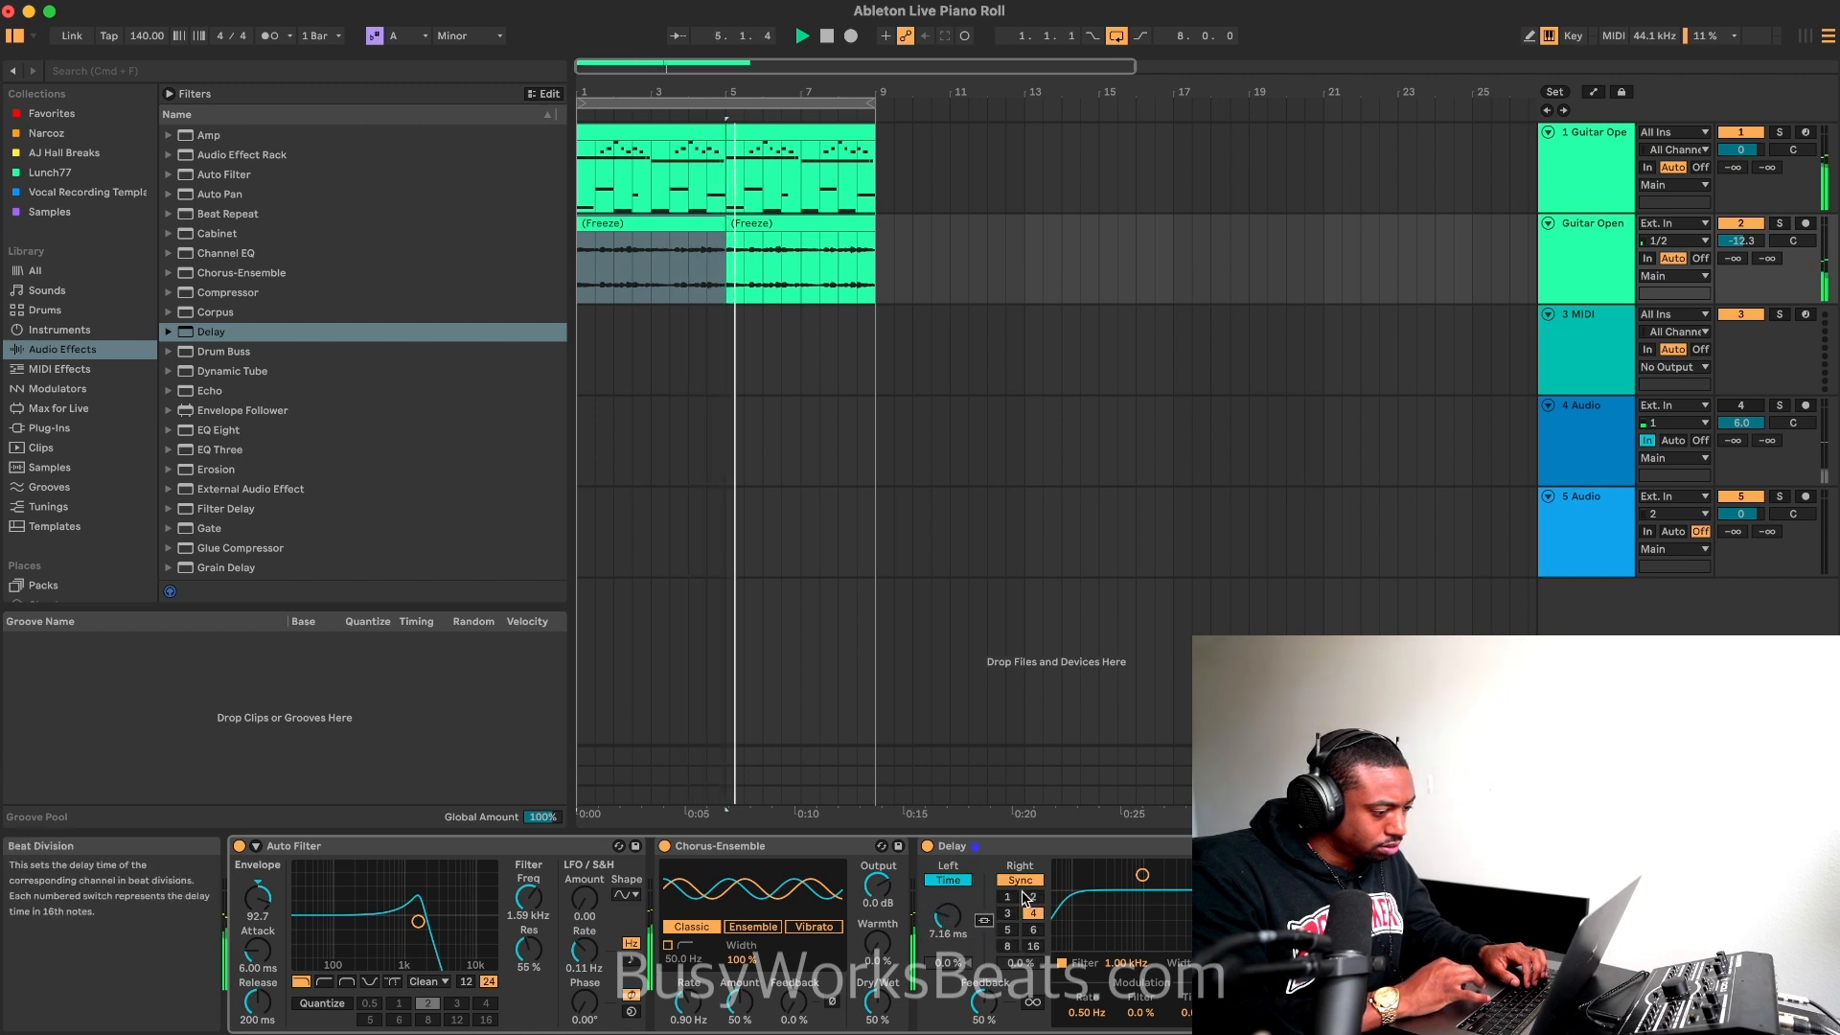
{"action": "left_click_drag", "start_coordinate": [1021, 915], "coordinate": [1024, 987]}
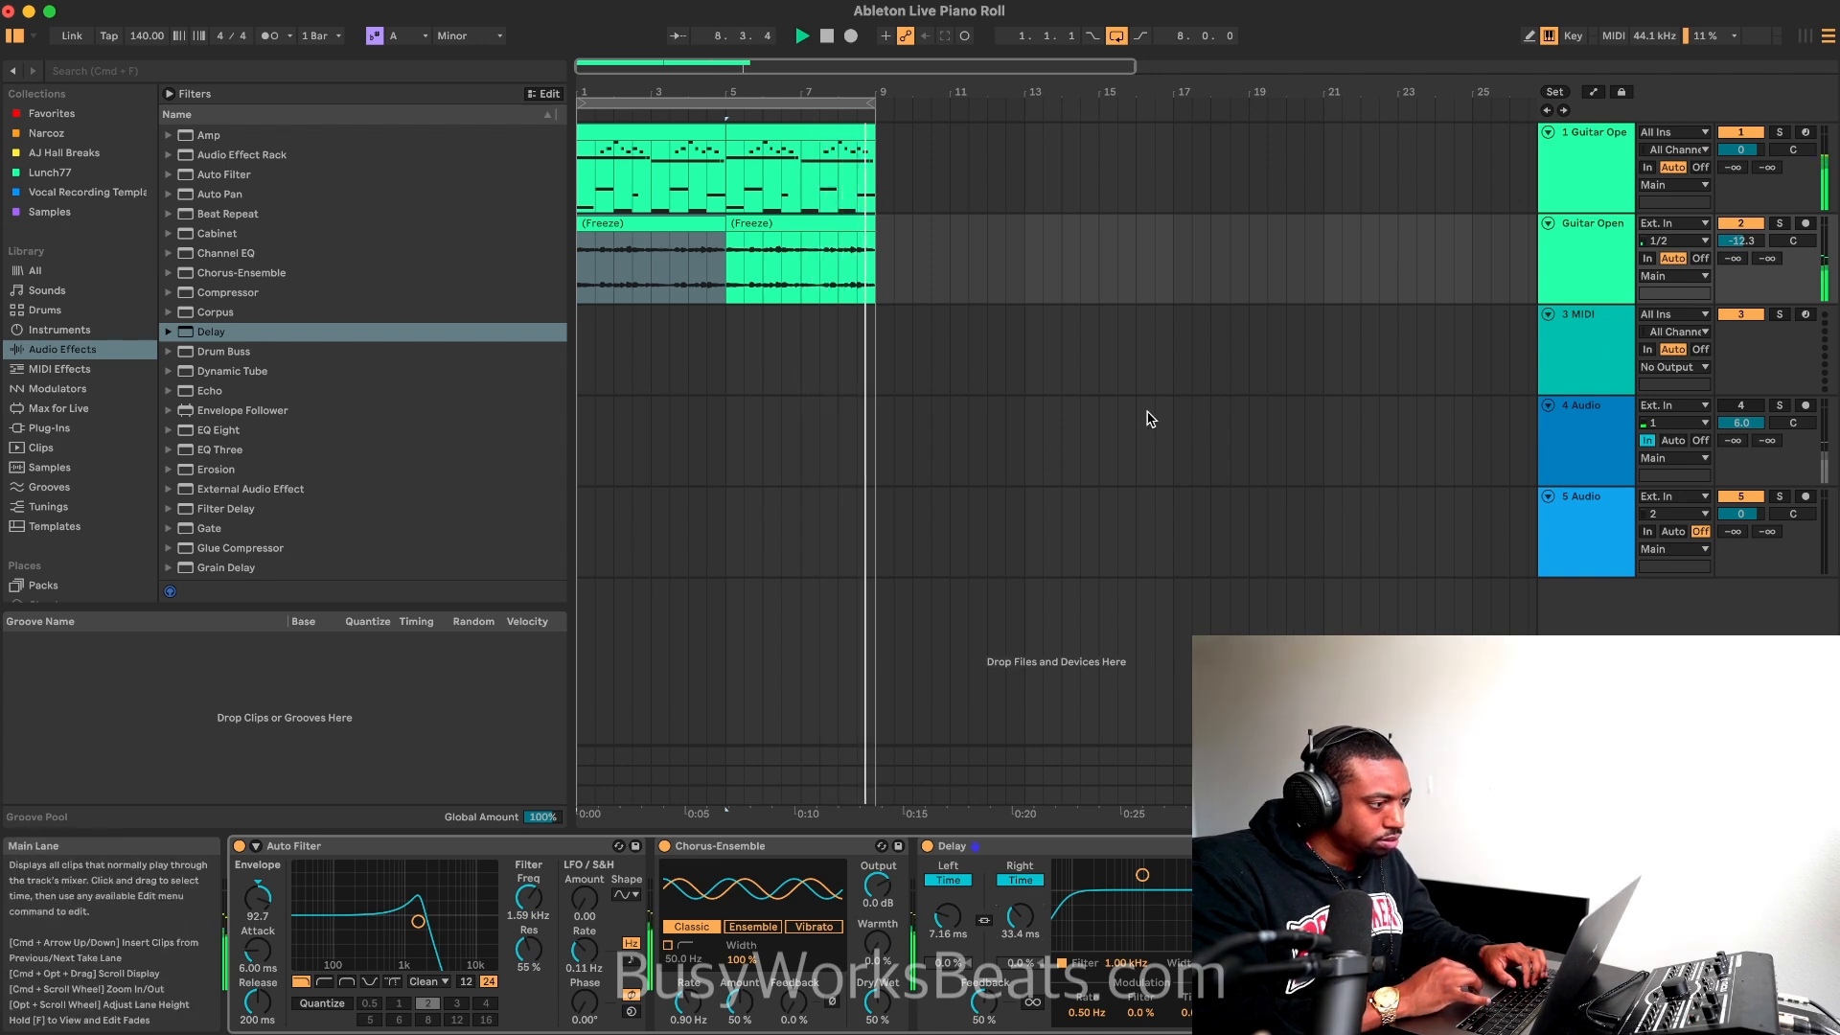
Step: Raise the flattened guitar track's volume to -8.0 dB and transpose its first clip to -12 semitones
{"action": "key", "text": "space"}
{"action": "left_click", "coordinate": [1736, 407]}
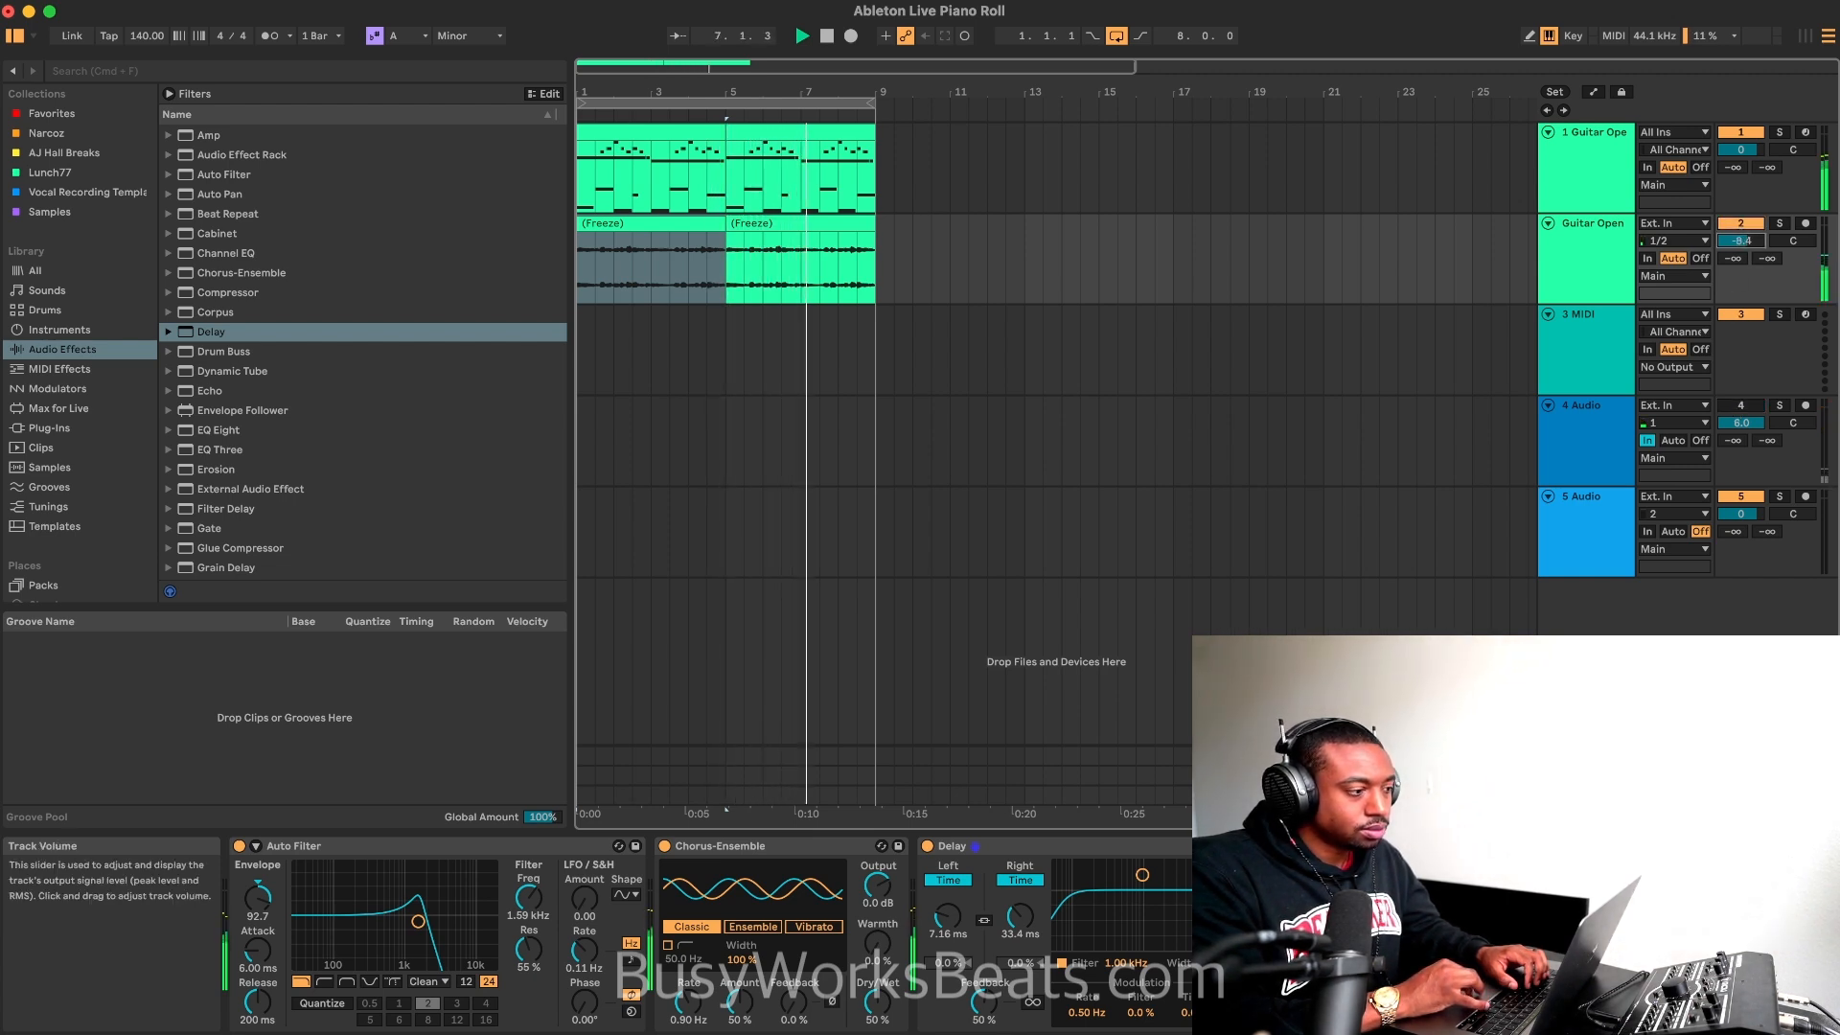
{"action": "left_click", "coordinate": [970, 915]}
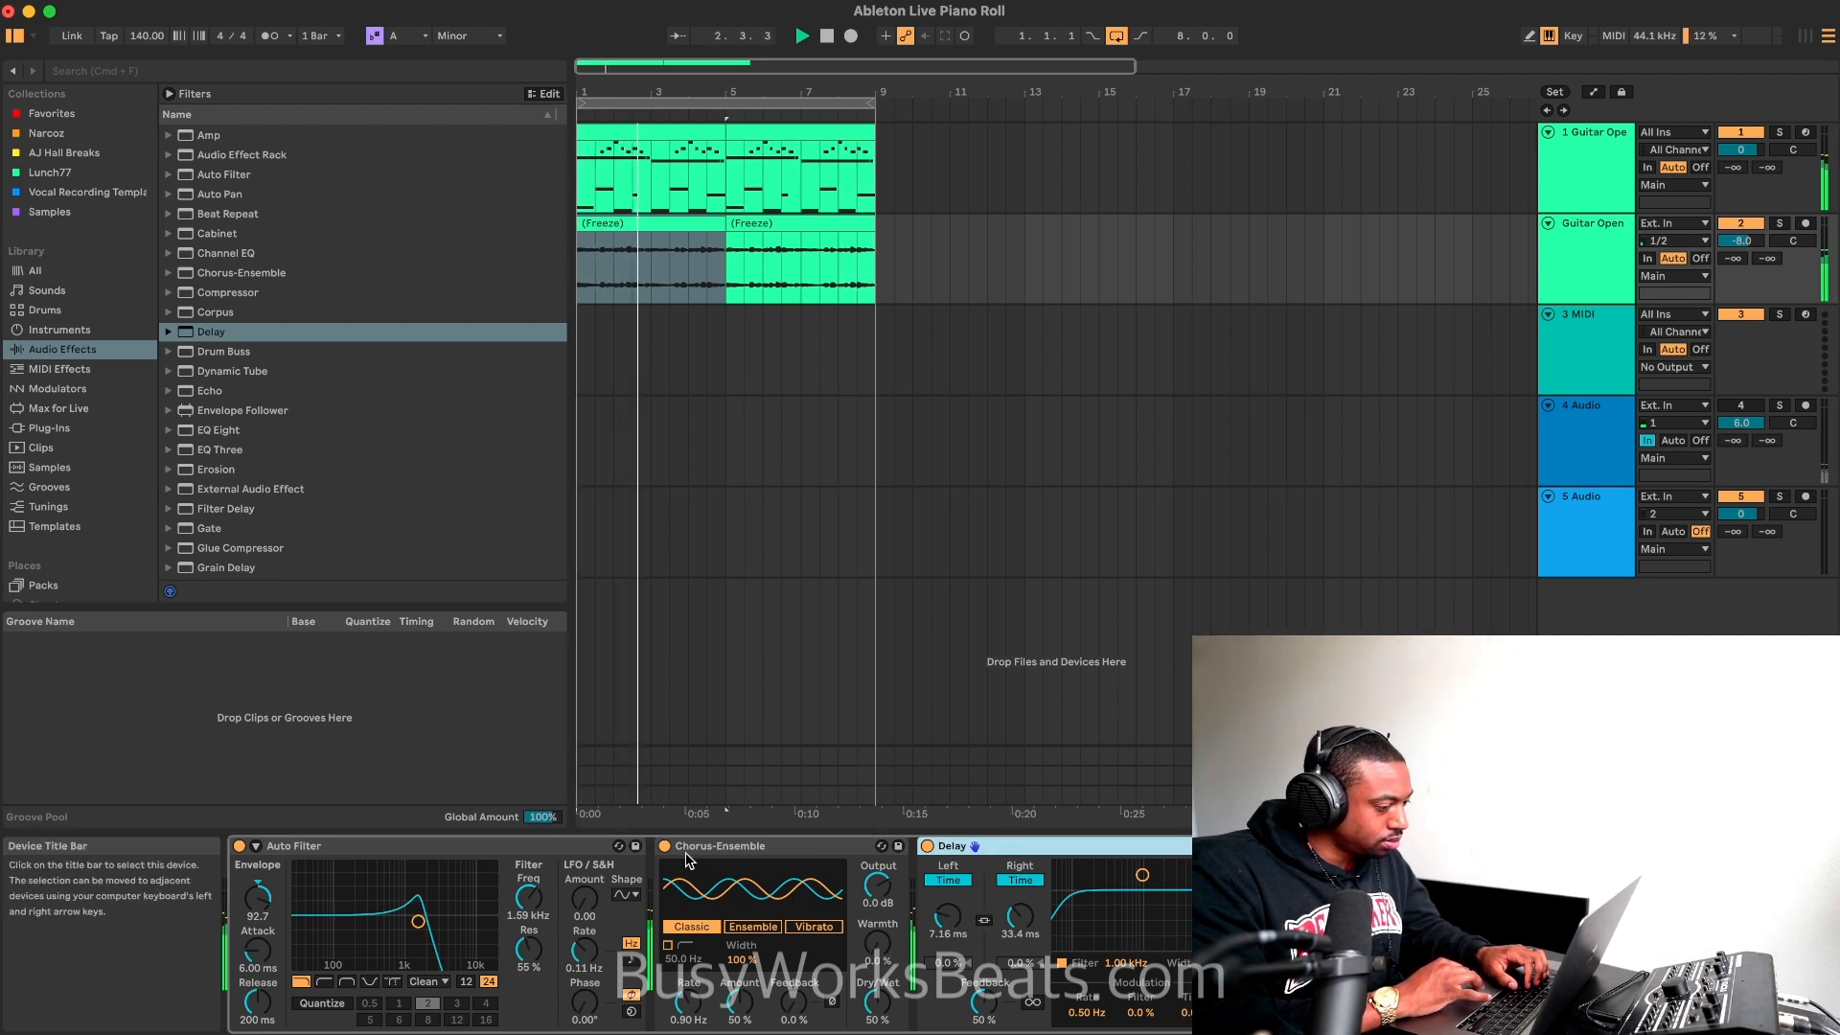
{"action": "key", "text": "shift+Tab"}
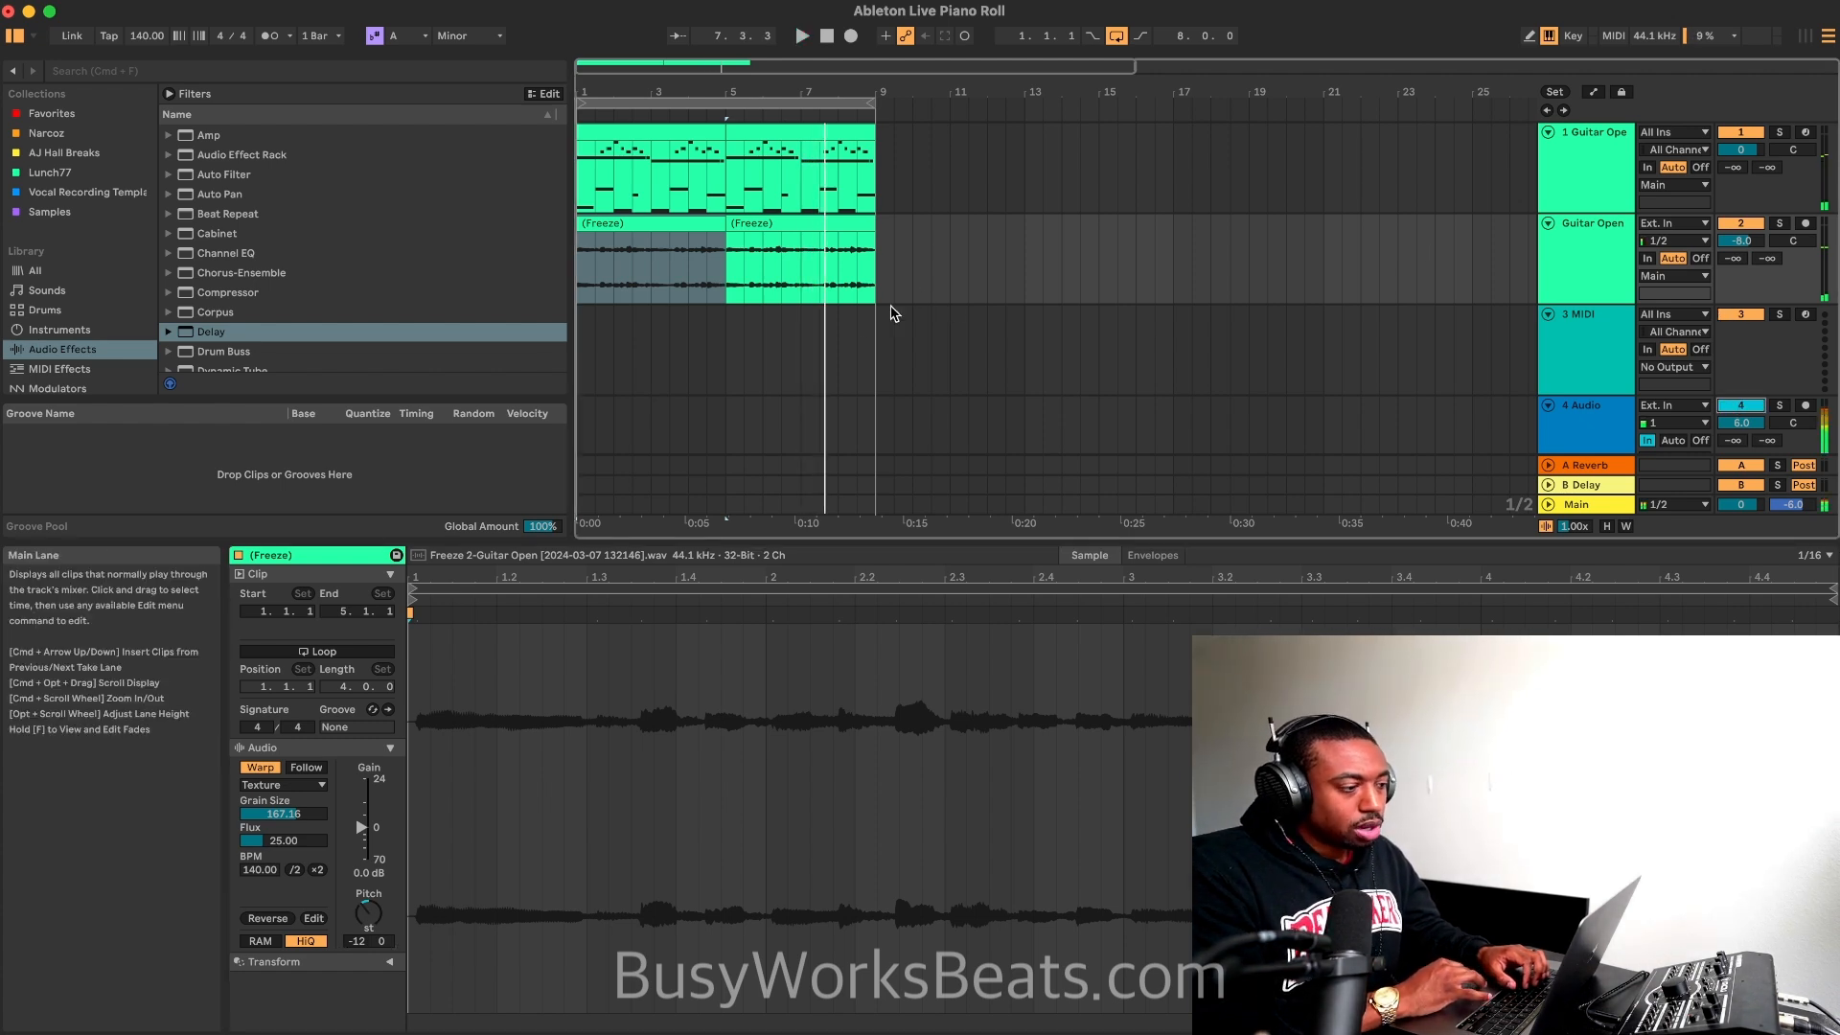
Step: Mute the 4 Audio track and play the loop with both octave-shifted frozen guitar clips
{"action": "left_click", "coordinate": [672, 226]}
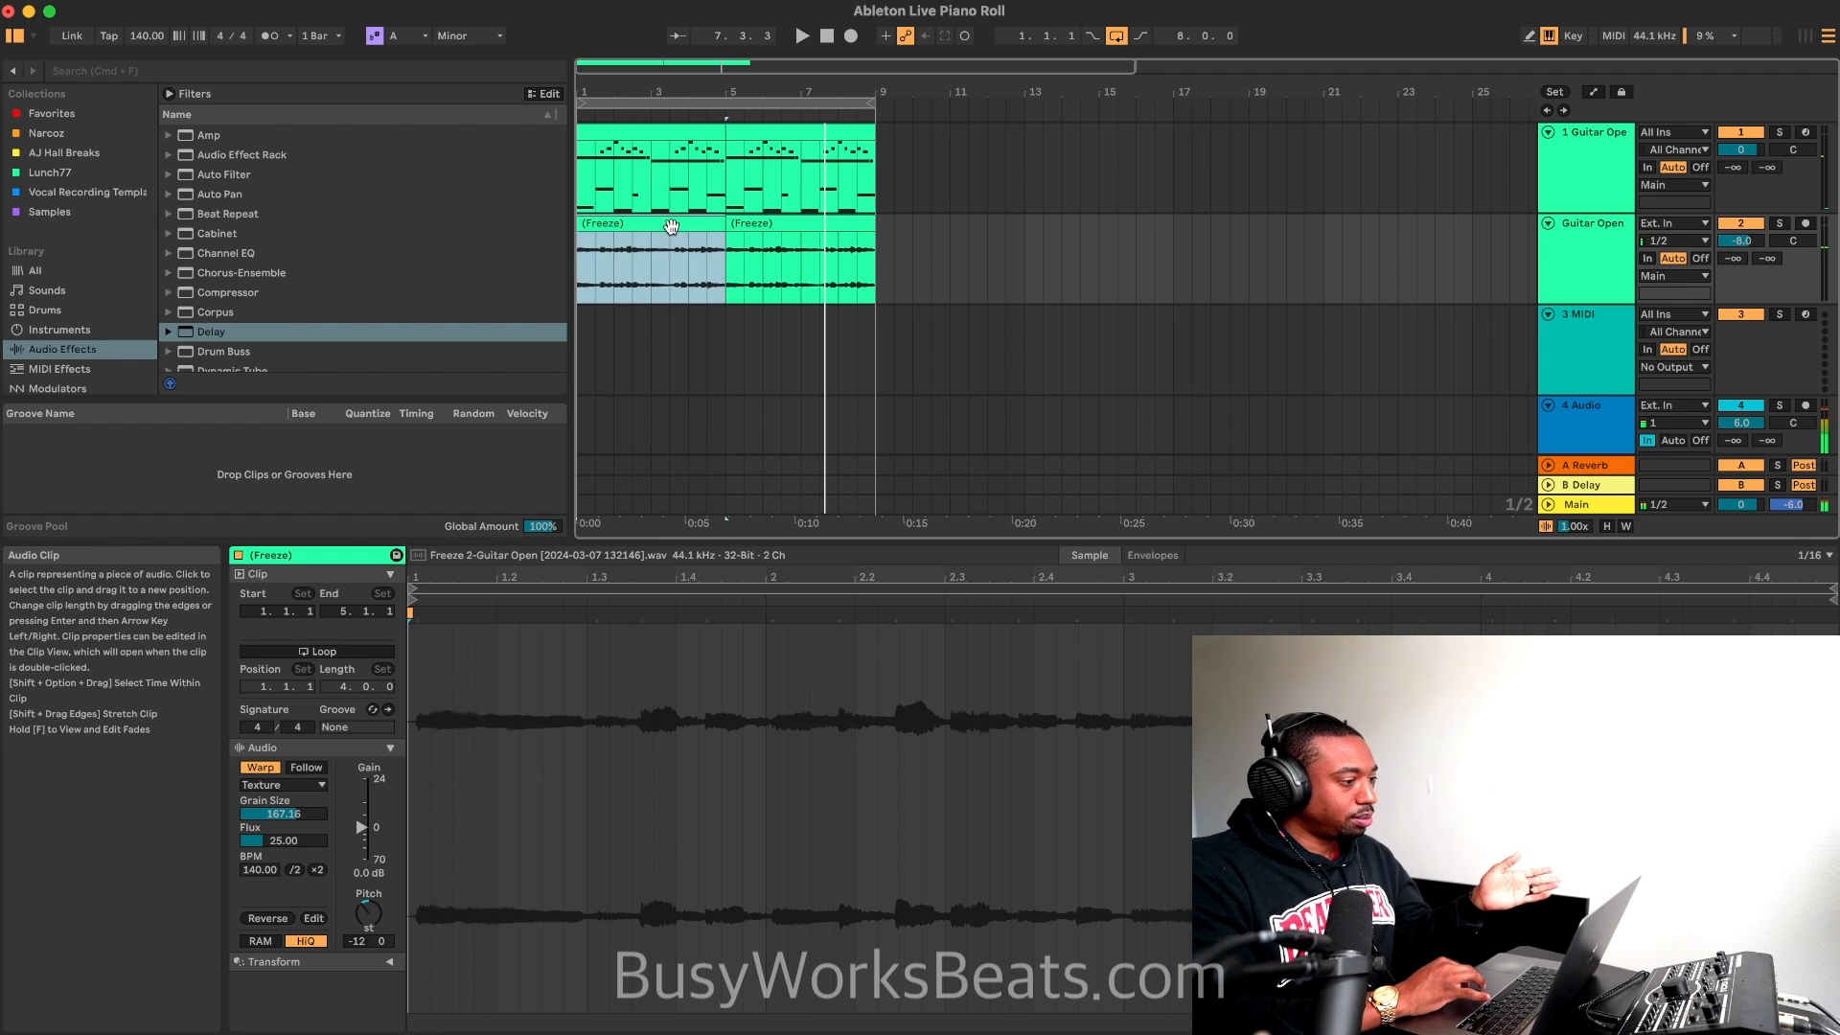
{"action": "left_click", "coordinate": [769, 226]}
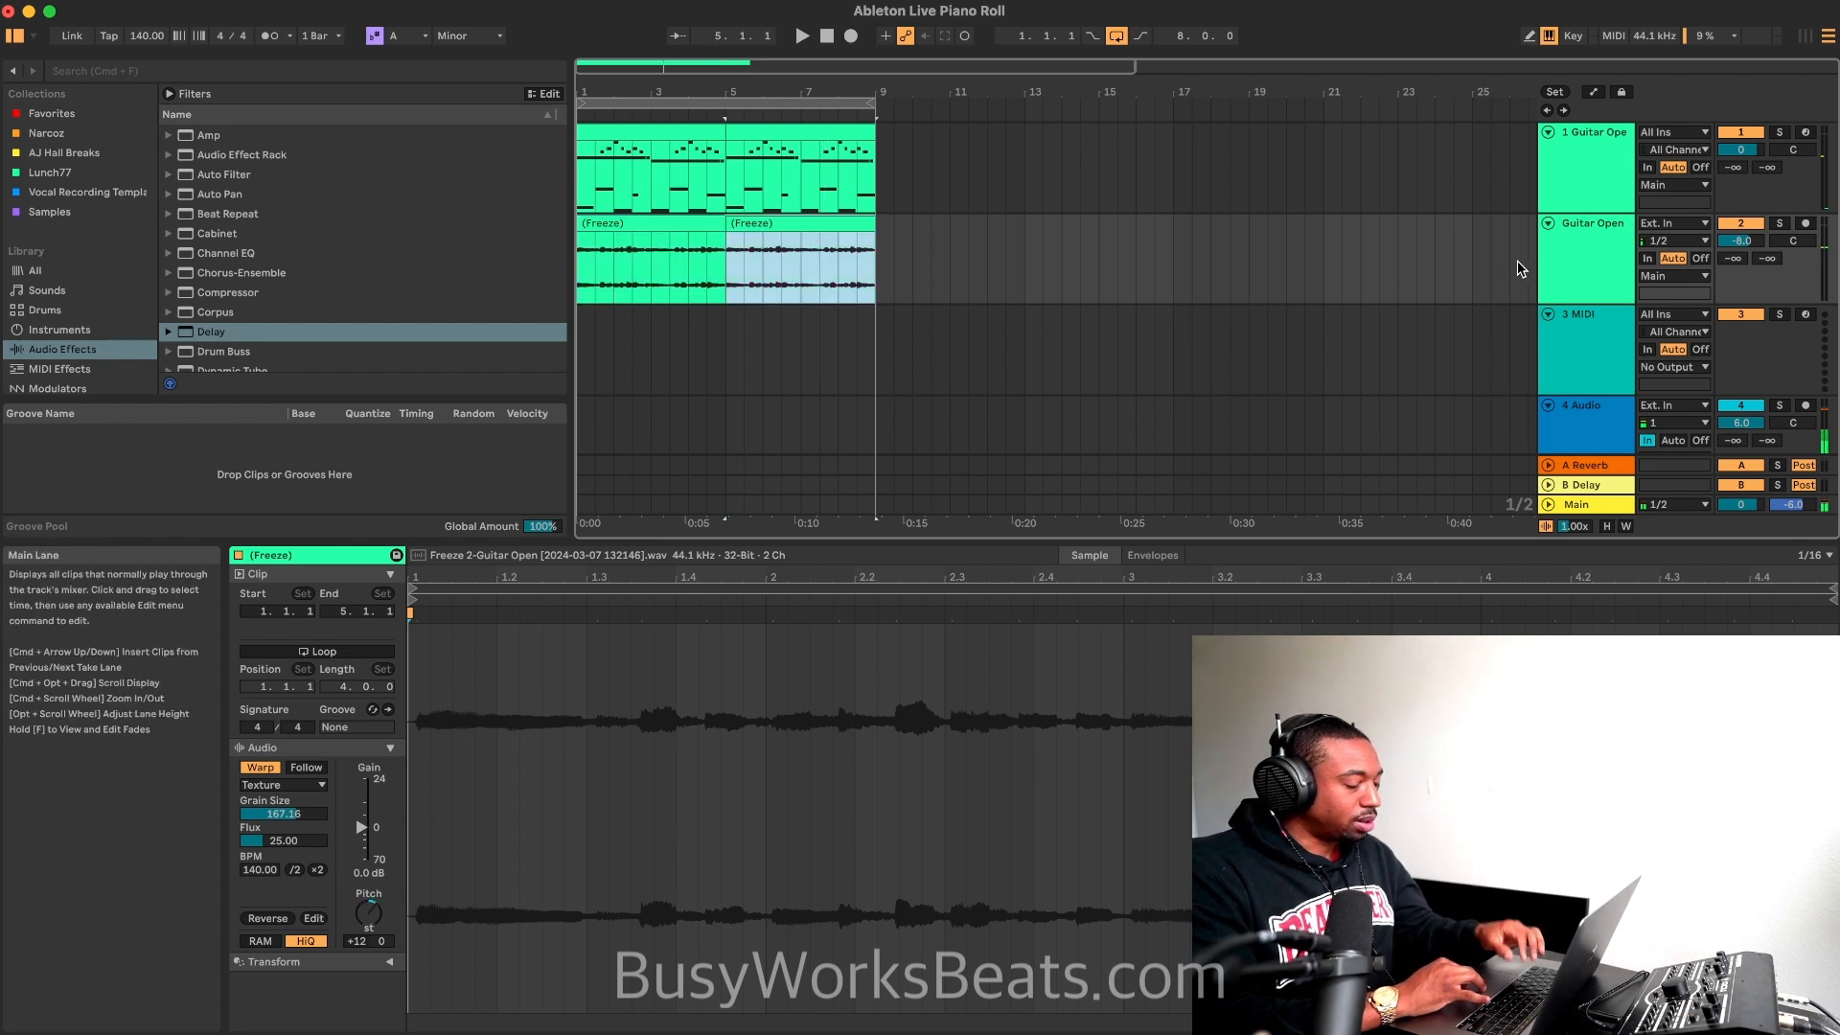
{"action": "left_click", "coordinate": [1740, 406]}
{"action": "left_click", "coordinate": [665, 228]}
{"action": "key", "text": "space"}
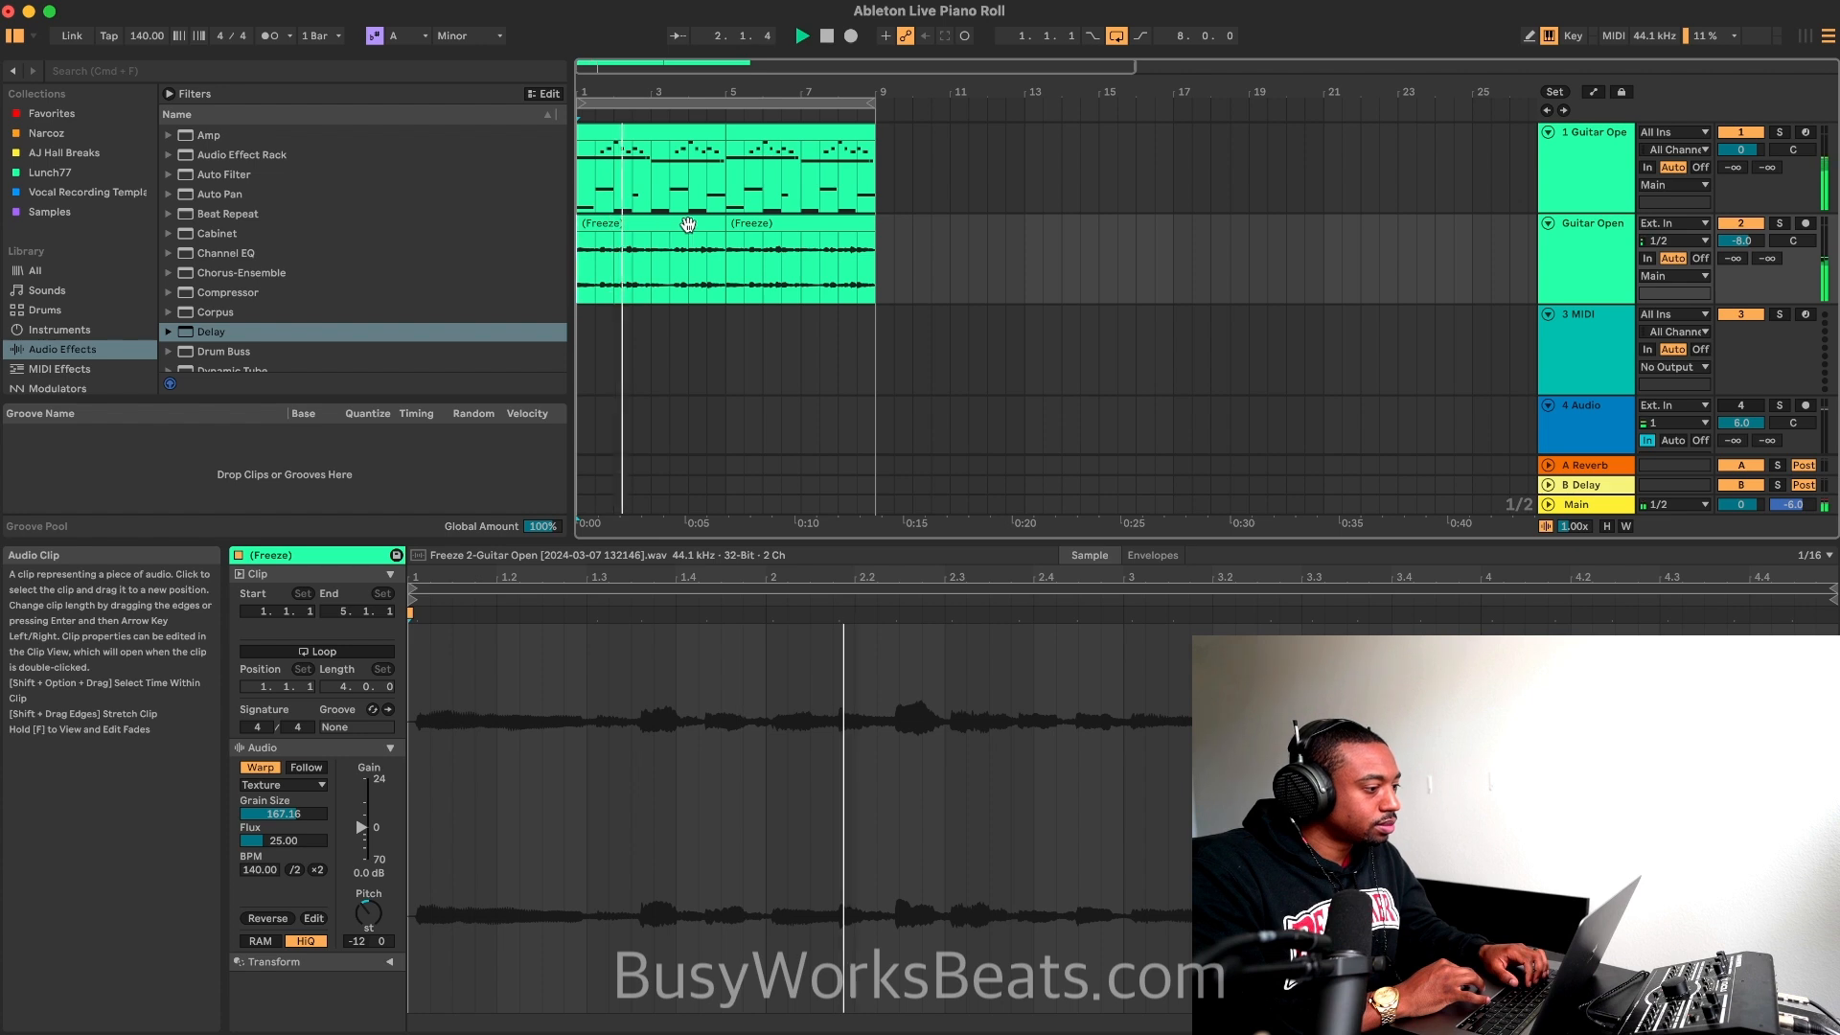
Step: Move the second frozen clip to bar 9, then duplicate the flattened guitar track and remove the copy's clip at bar 1
{"action": "left_click_drag", "start_coordinate": [763, 225], "coordinate": [903, 252]}
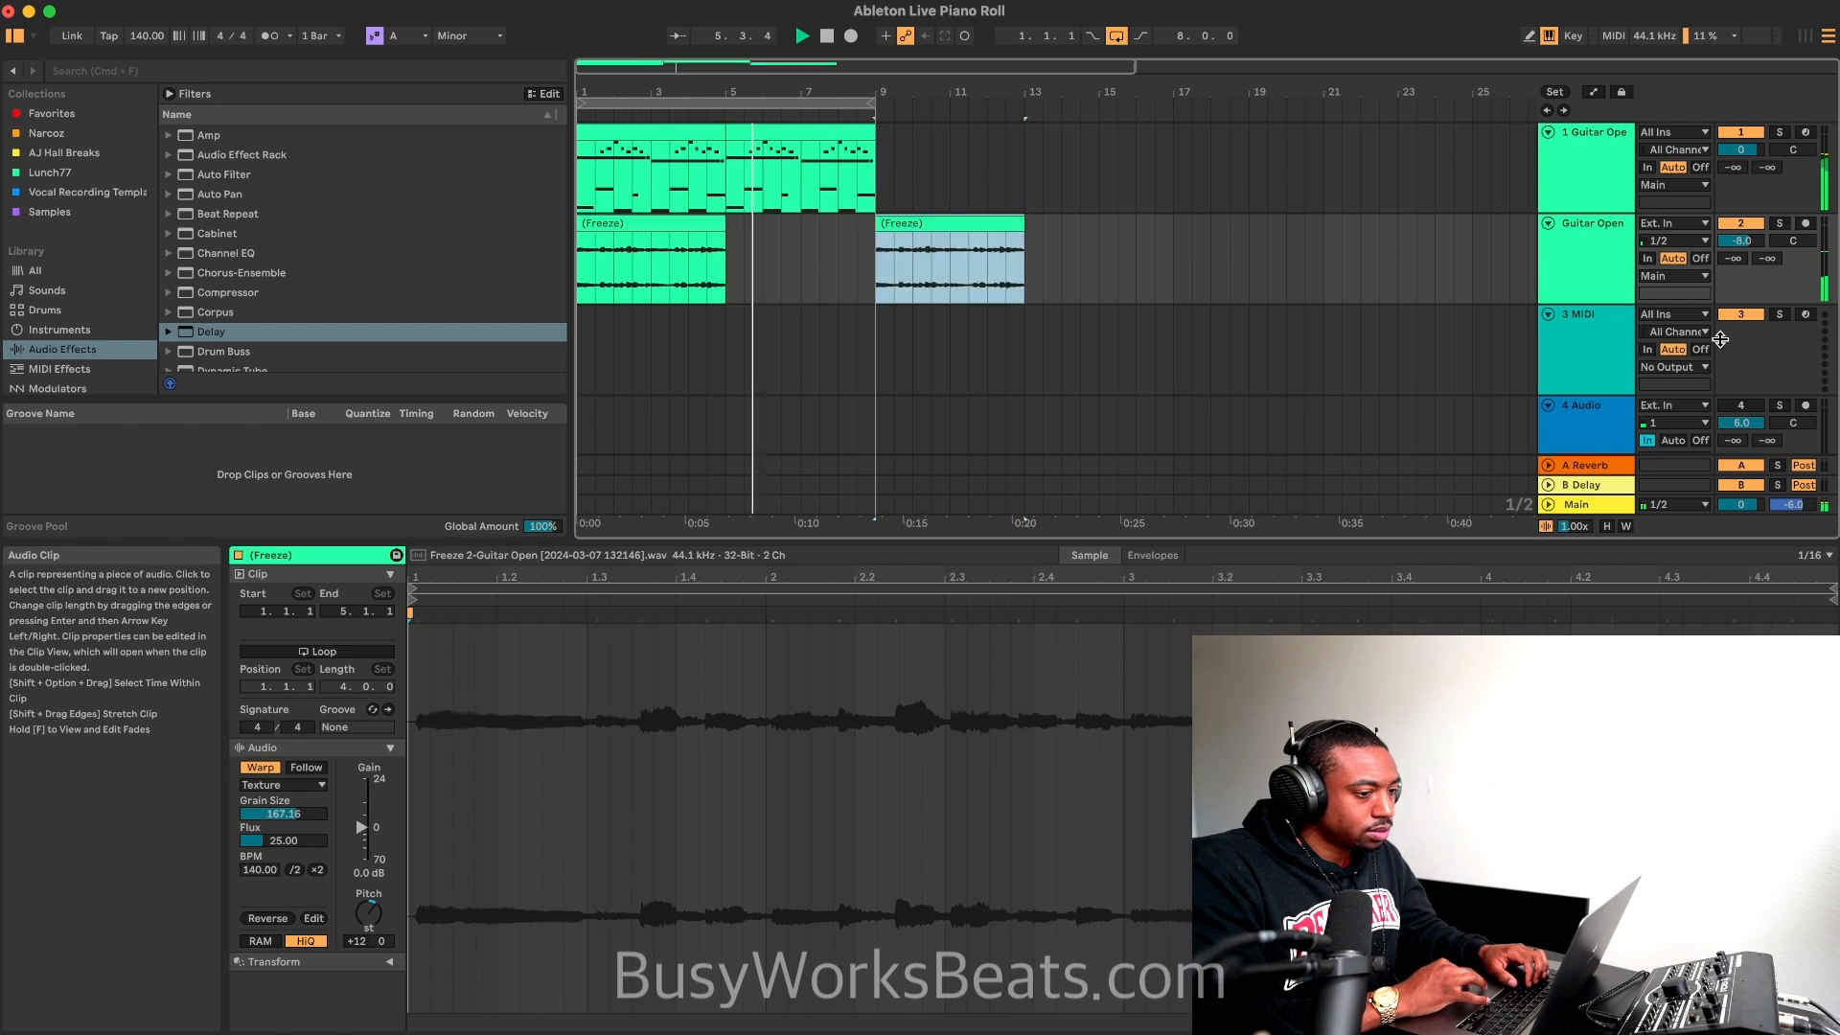
{"action": "right_click", "coordinate": [1584, 265]}
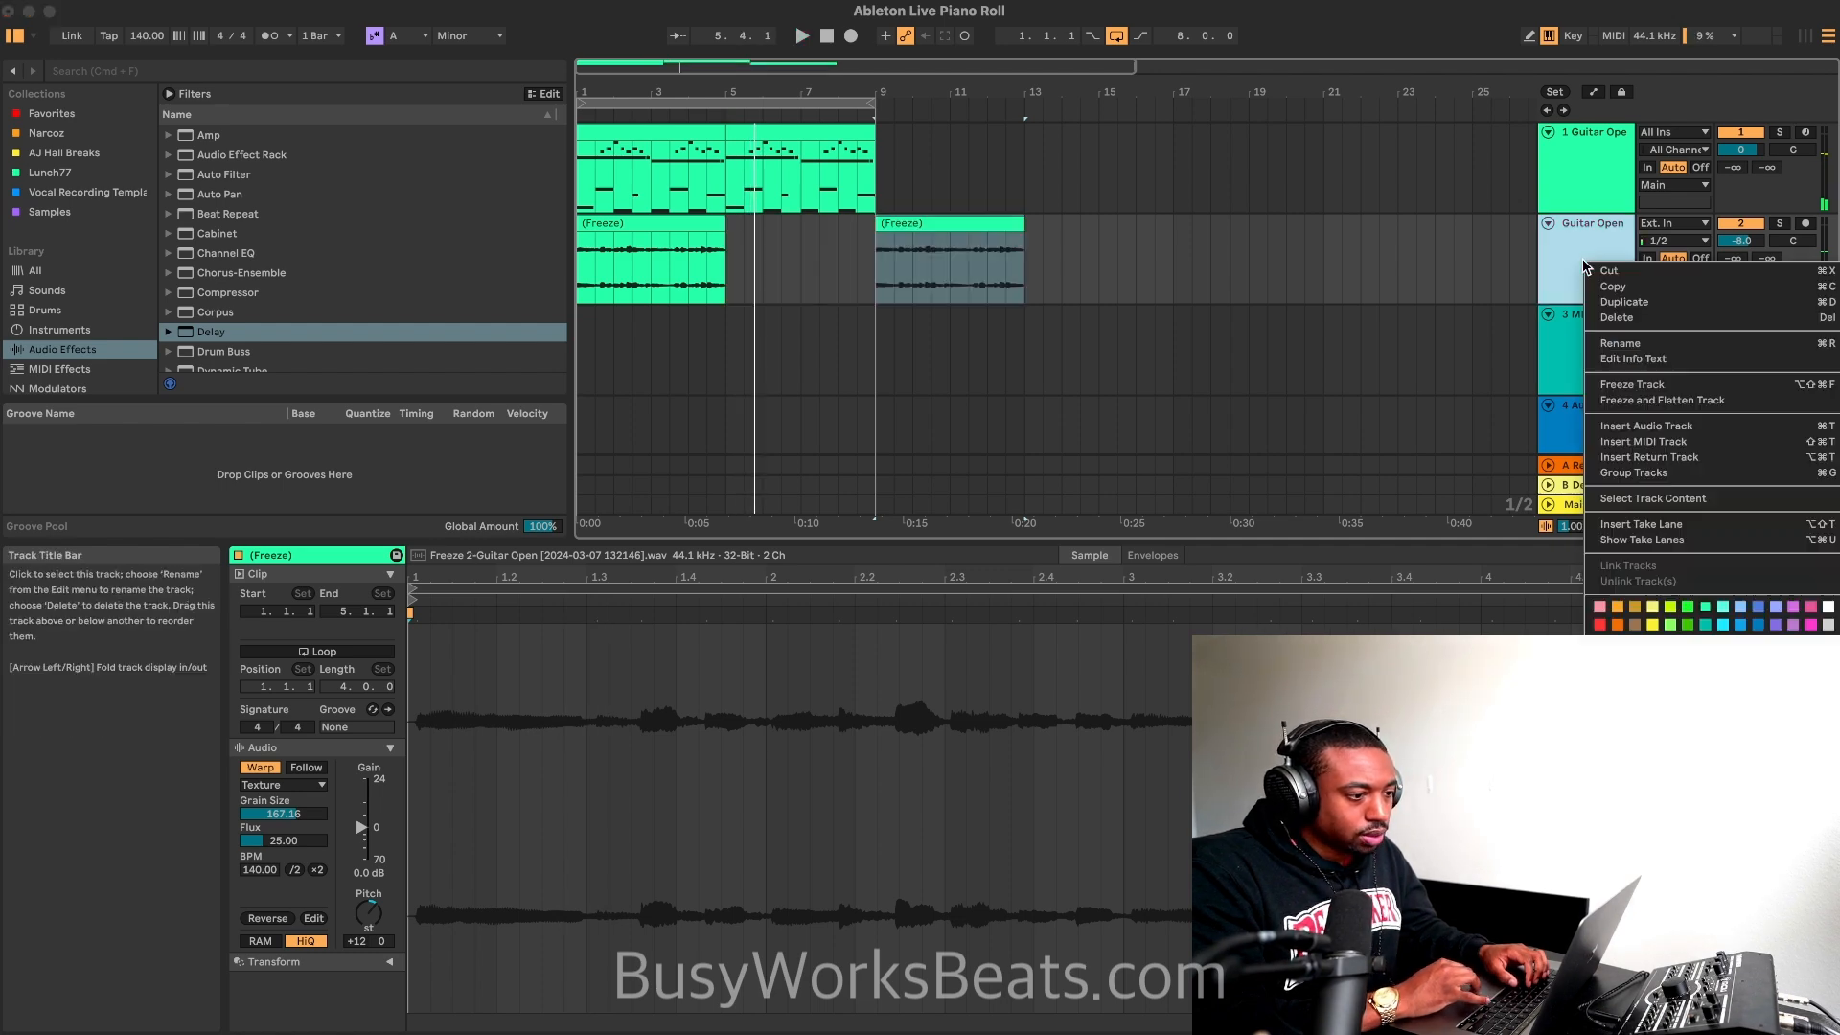
{"action": "left_click", "coordinate": [1627, 302]}
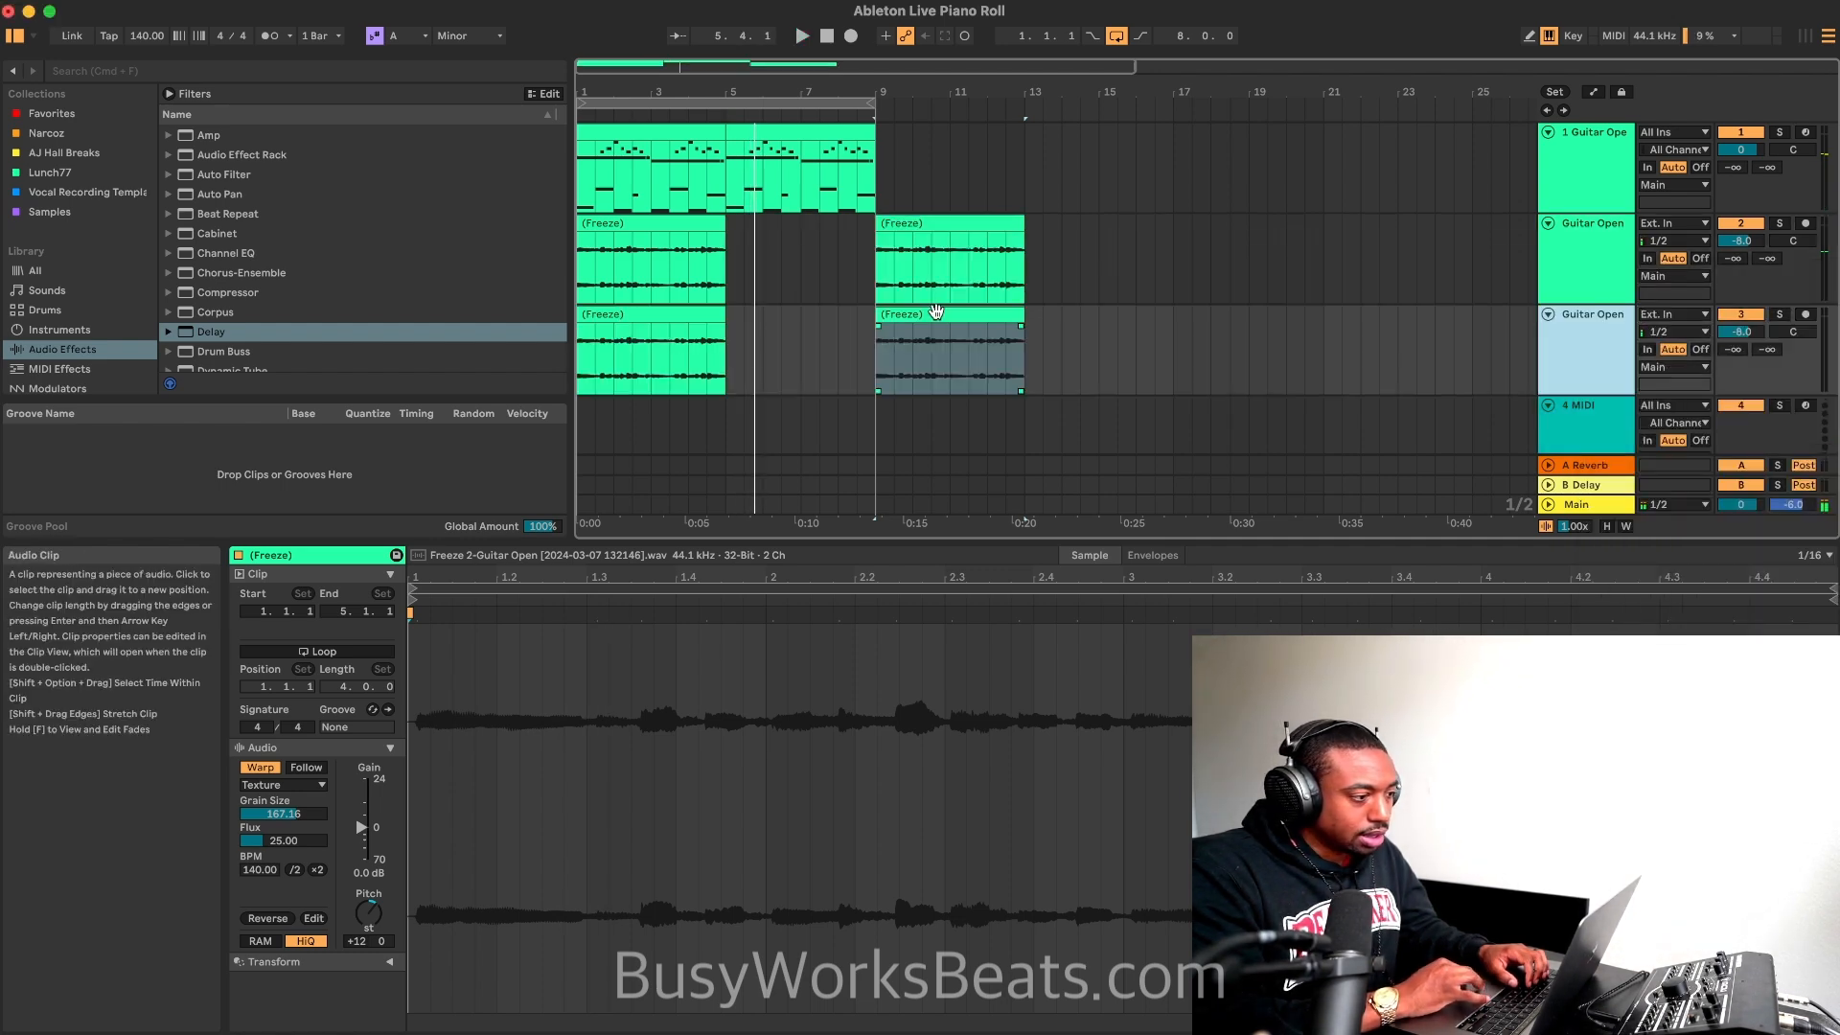
{"action": "left_click", "coordinate": [690, 319]}
{"action": "key", "text": "Delete"}
{"action": "left_click", "coordinate": [992, 314]}
{"action": "key", "text": "Delete"}
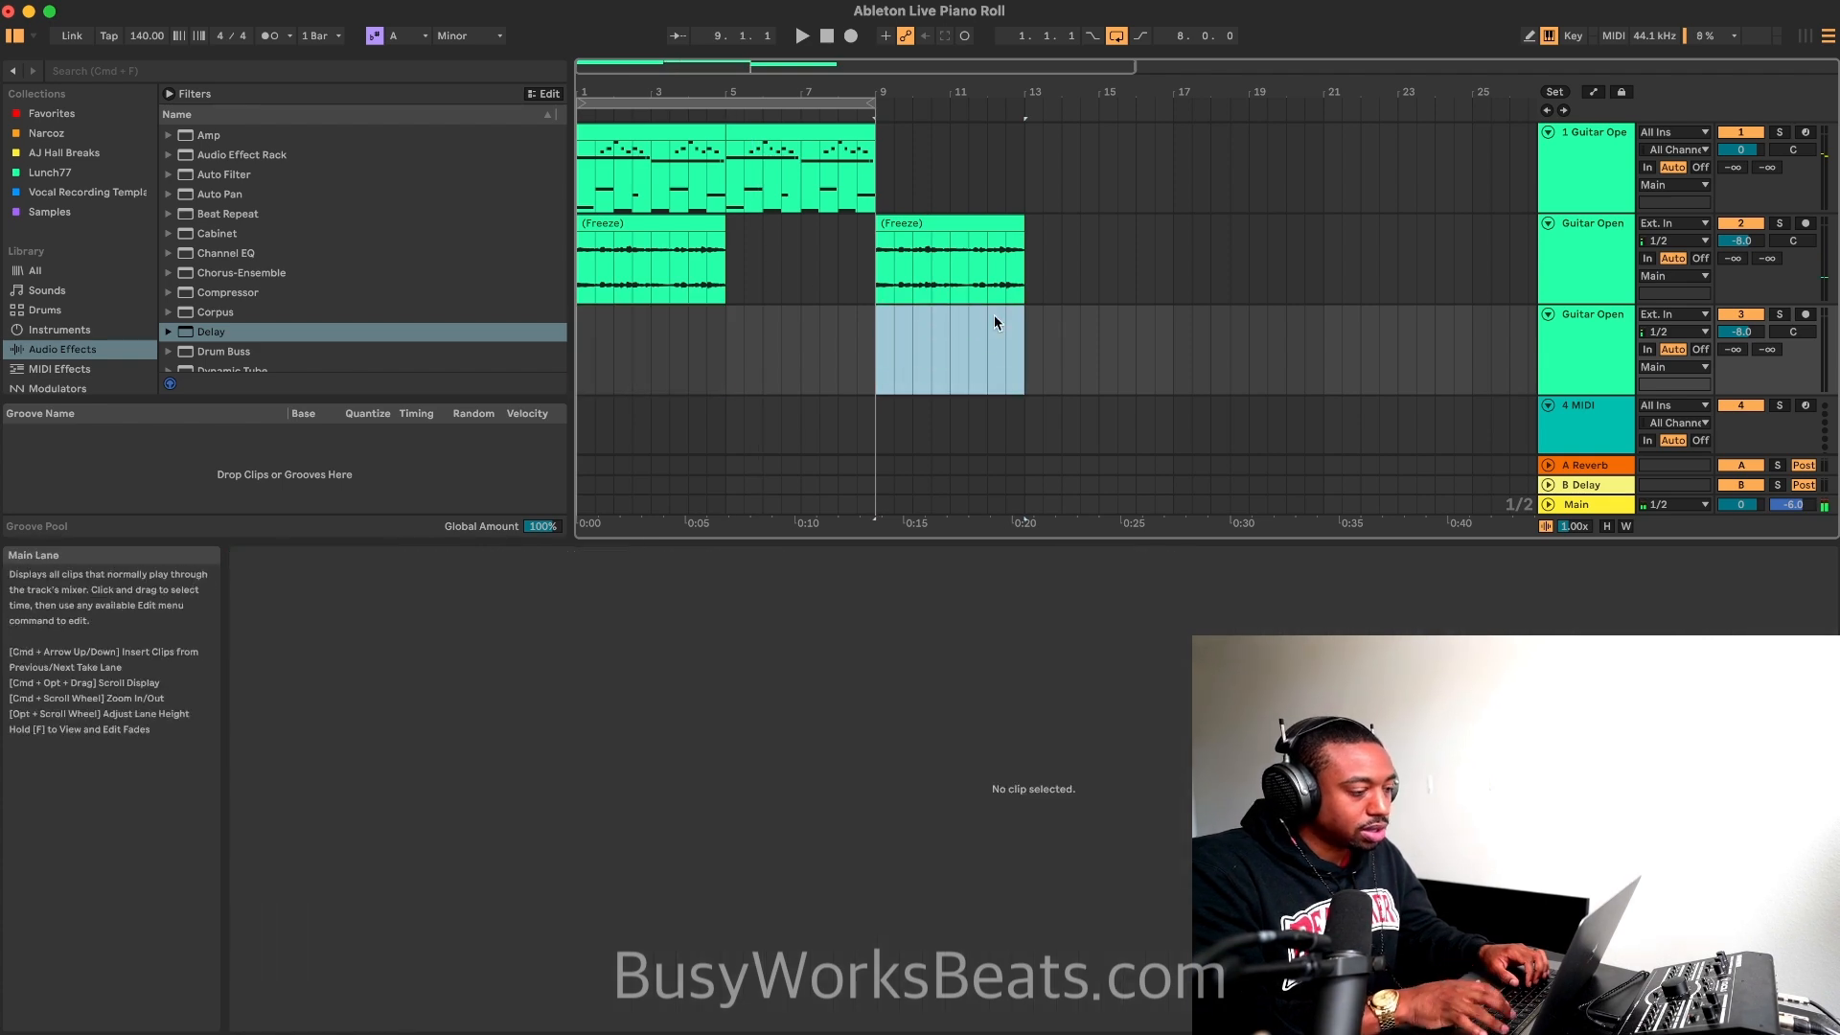
{"action": "left_click", "coordinate": [956, 244]}
{"action": "key", "text": "Delete"}
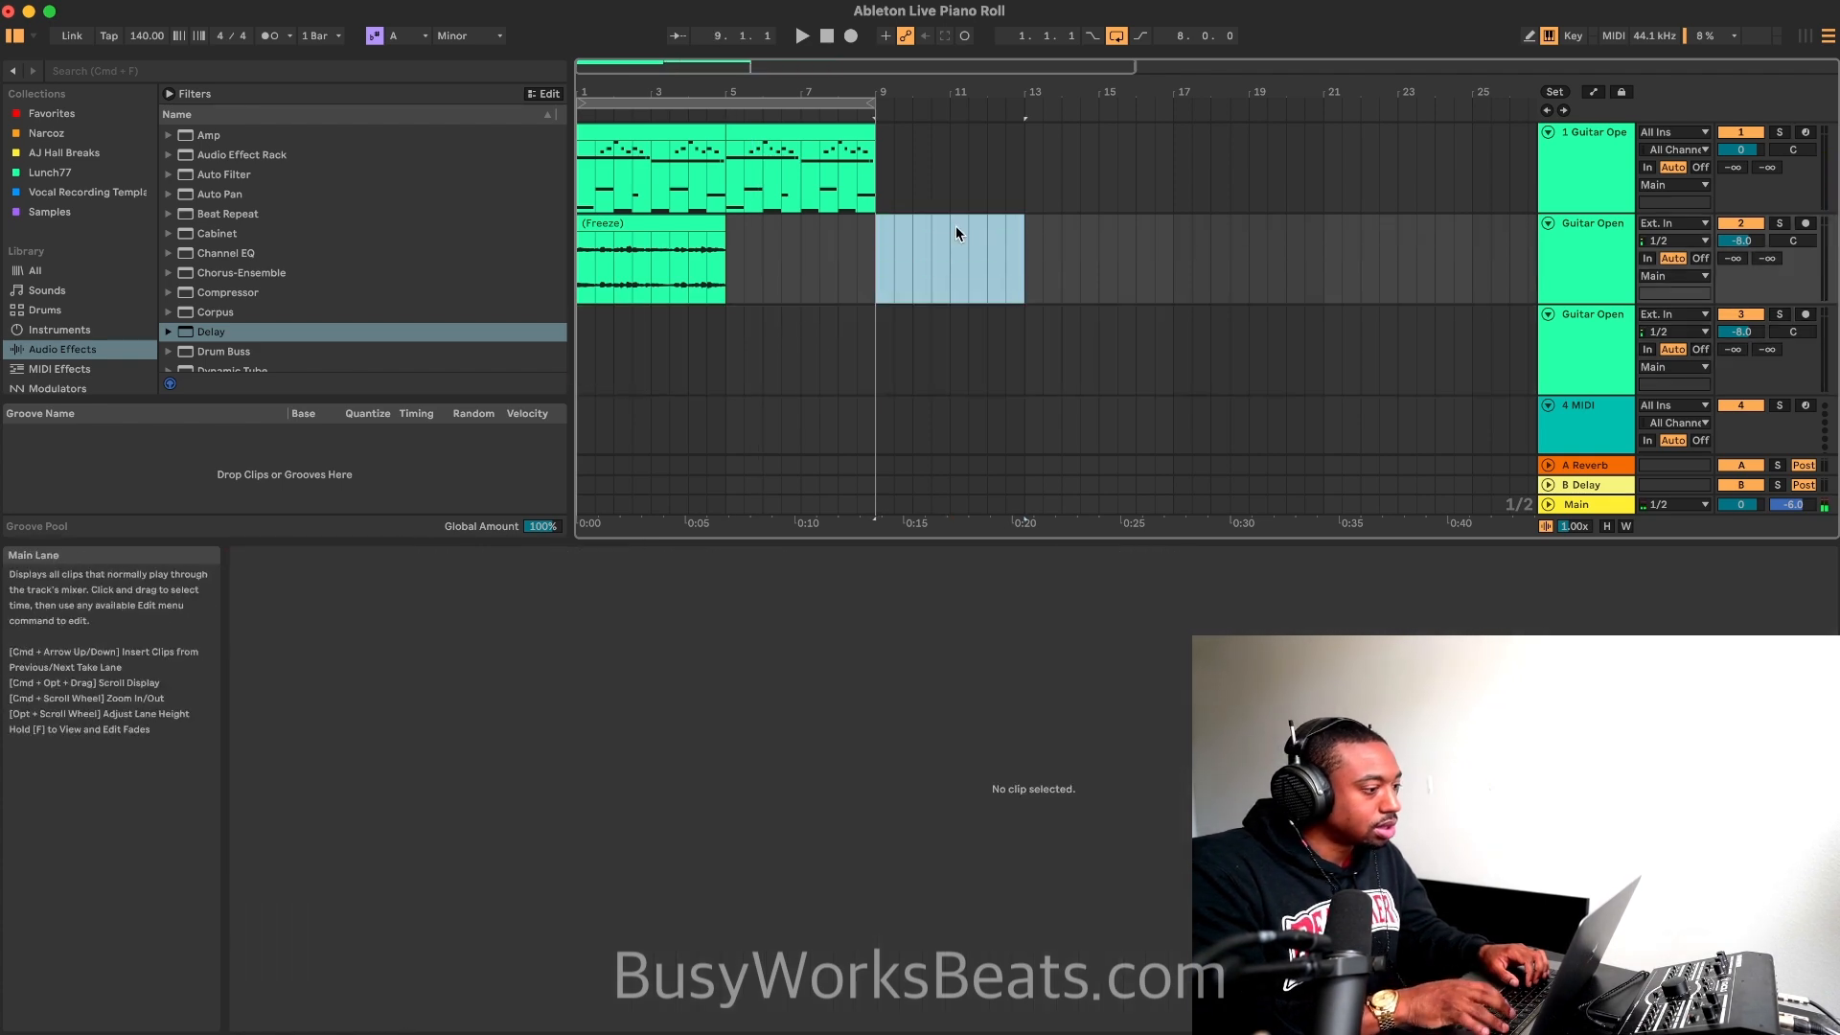
{"action": "key", "text": "super+z"}
{"action": "key", "text": "super+z"}
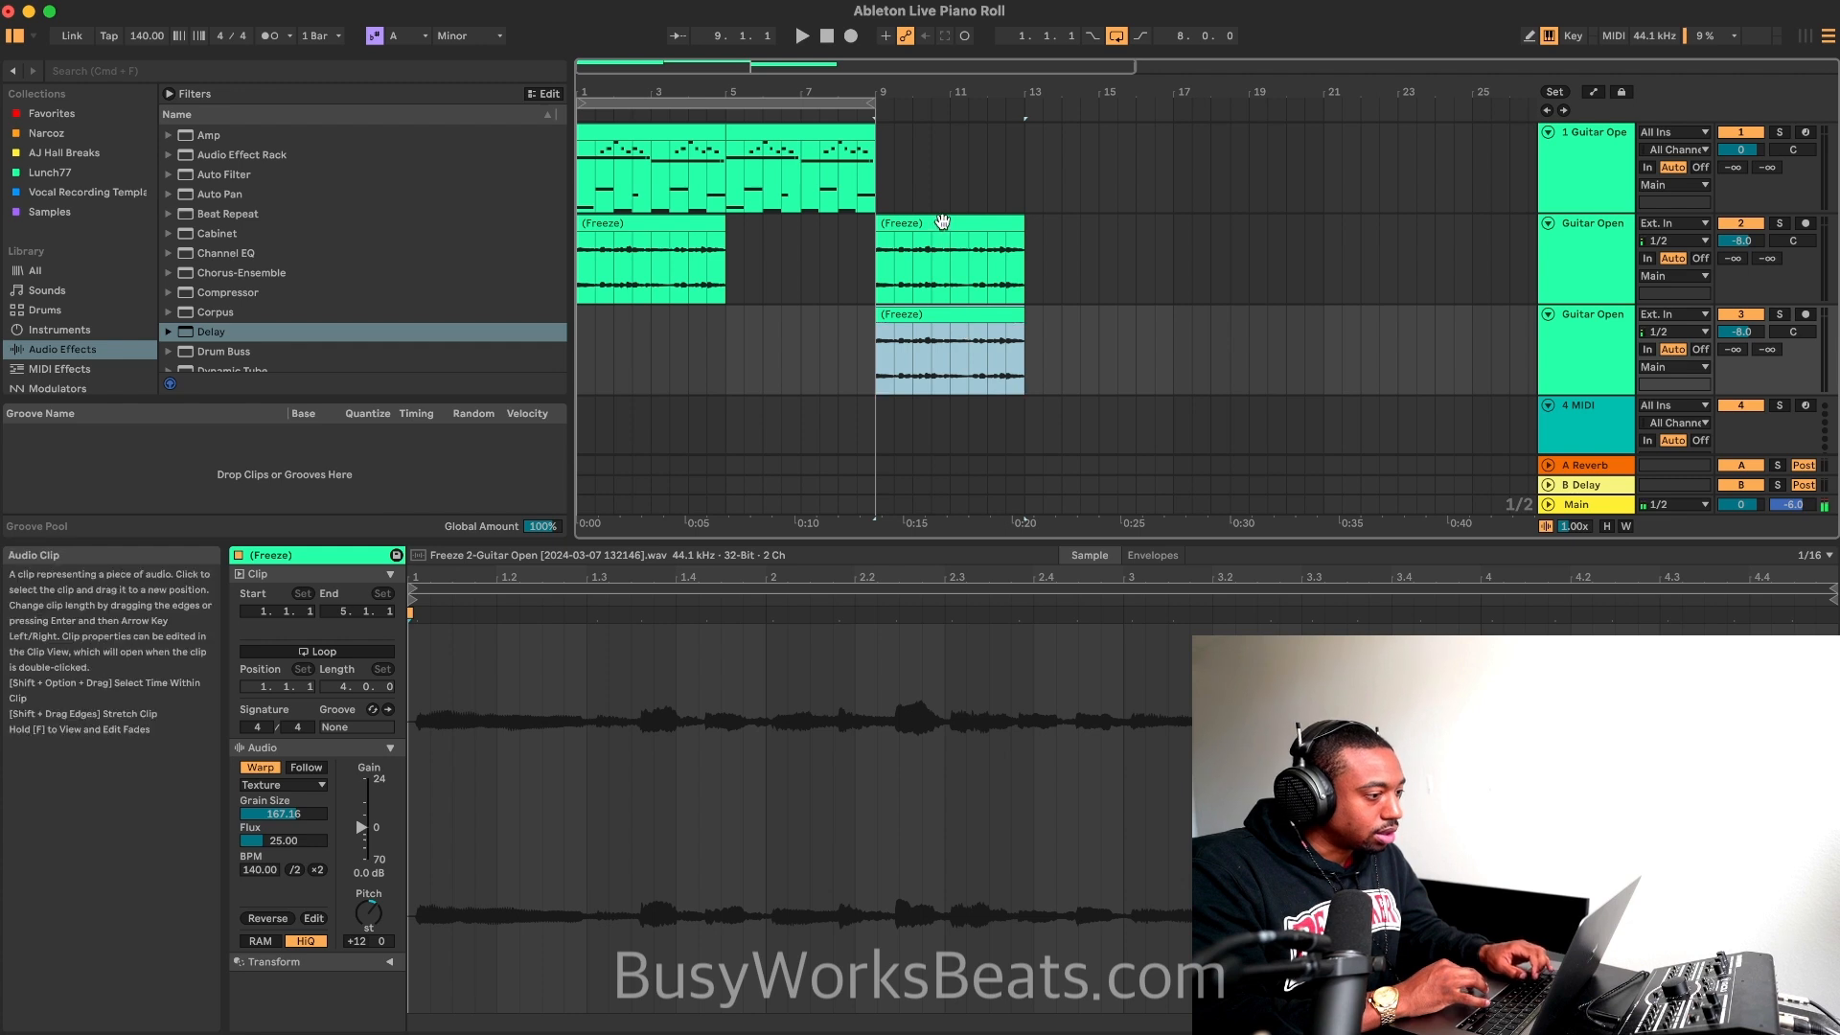
Step: Delete the bar 9 clip from the original flattened guitar track and stretch its remaining clip to 8 bars by doubling its BPM to 280
{"action": "left_click", "coordinate": [943, 224]}
{"action": "key", "text": "Delete"}
{"action": "left_click", "coordinate": [692, 222]}
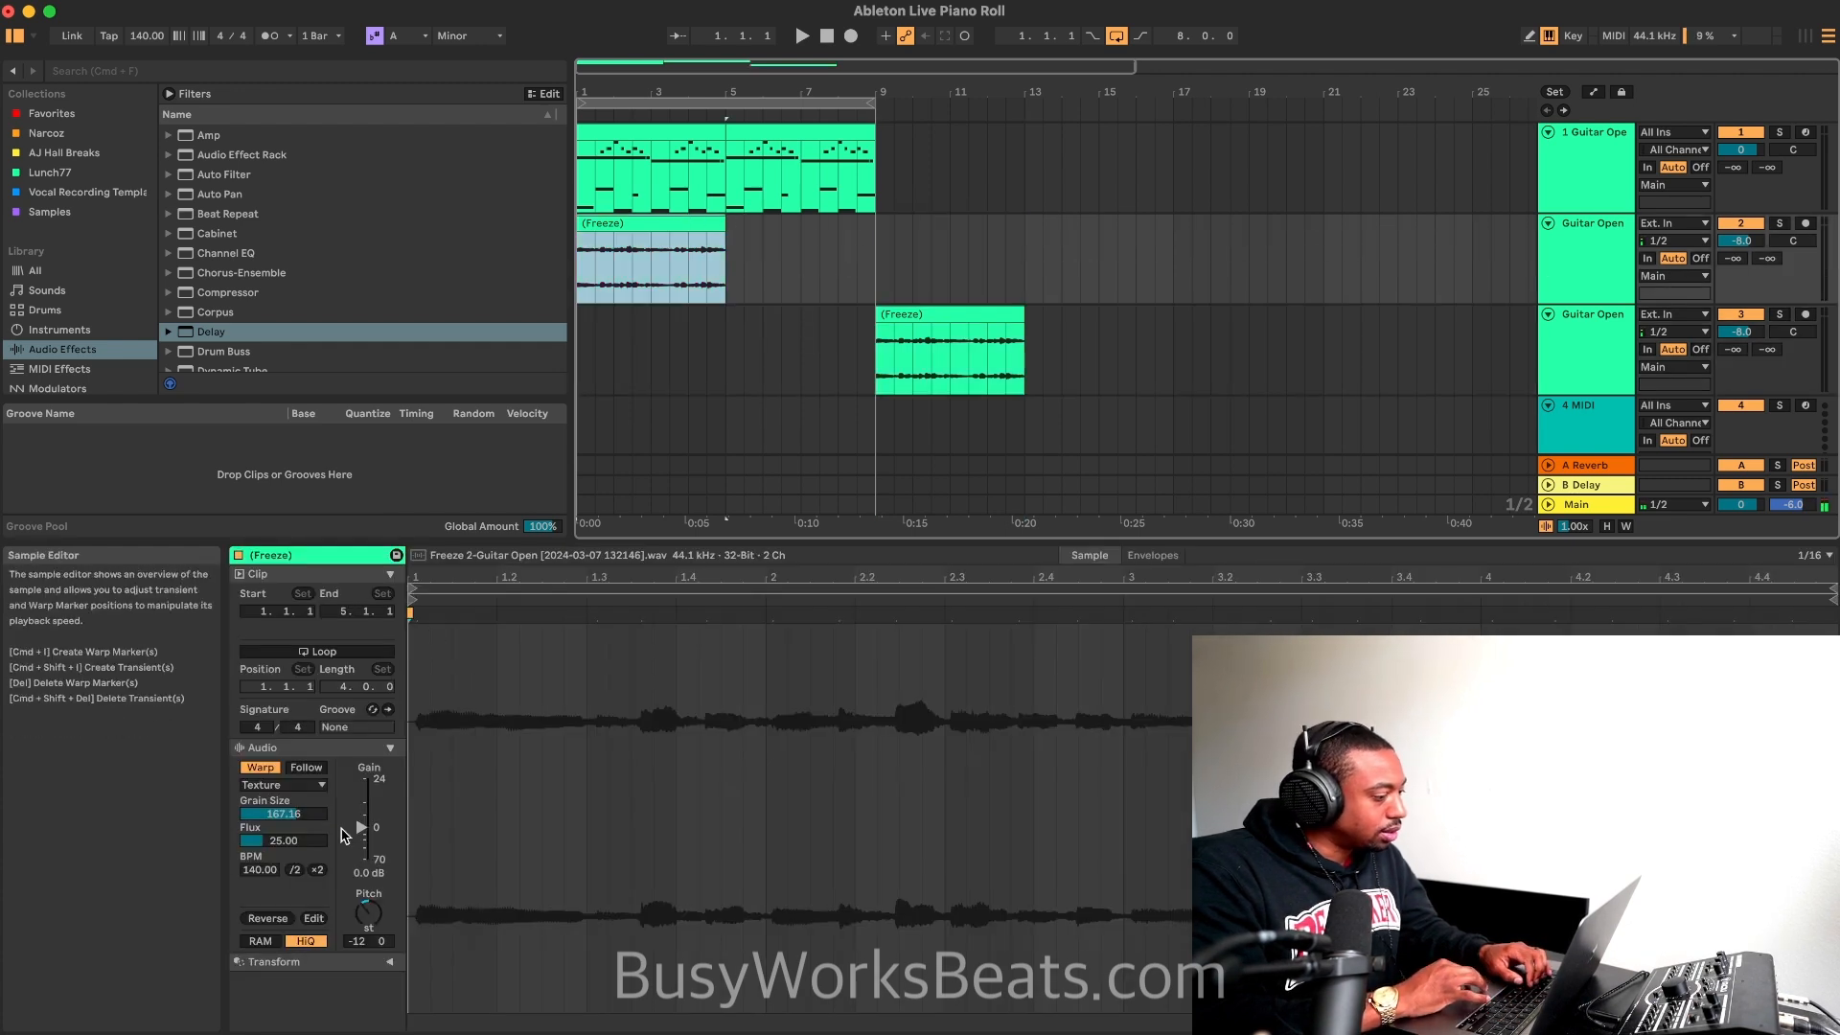
{"action": "left_click", "coordinate": [317, 869]}
{"action": "key", "text": "space"}
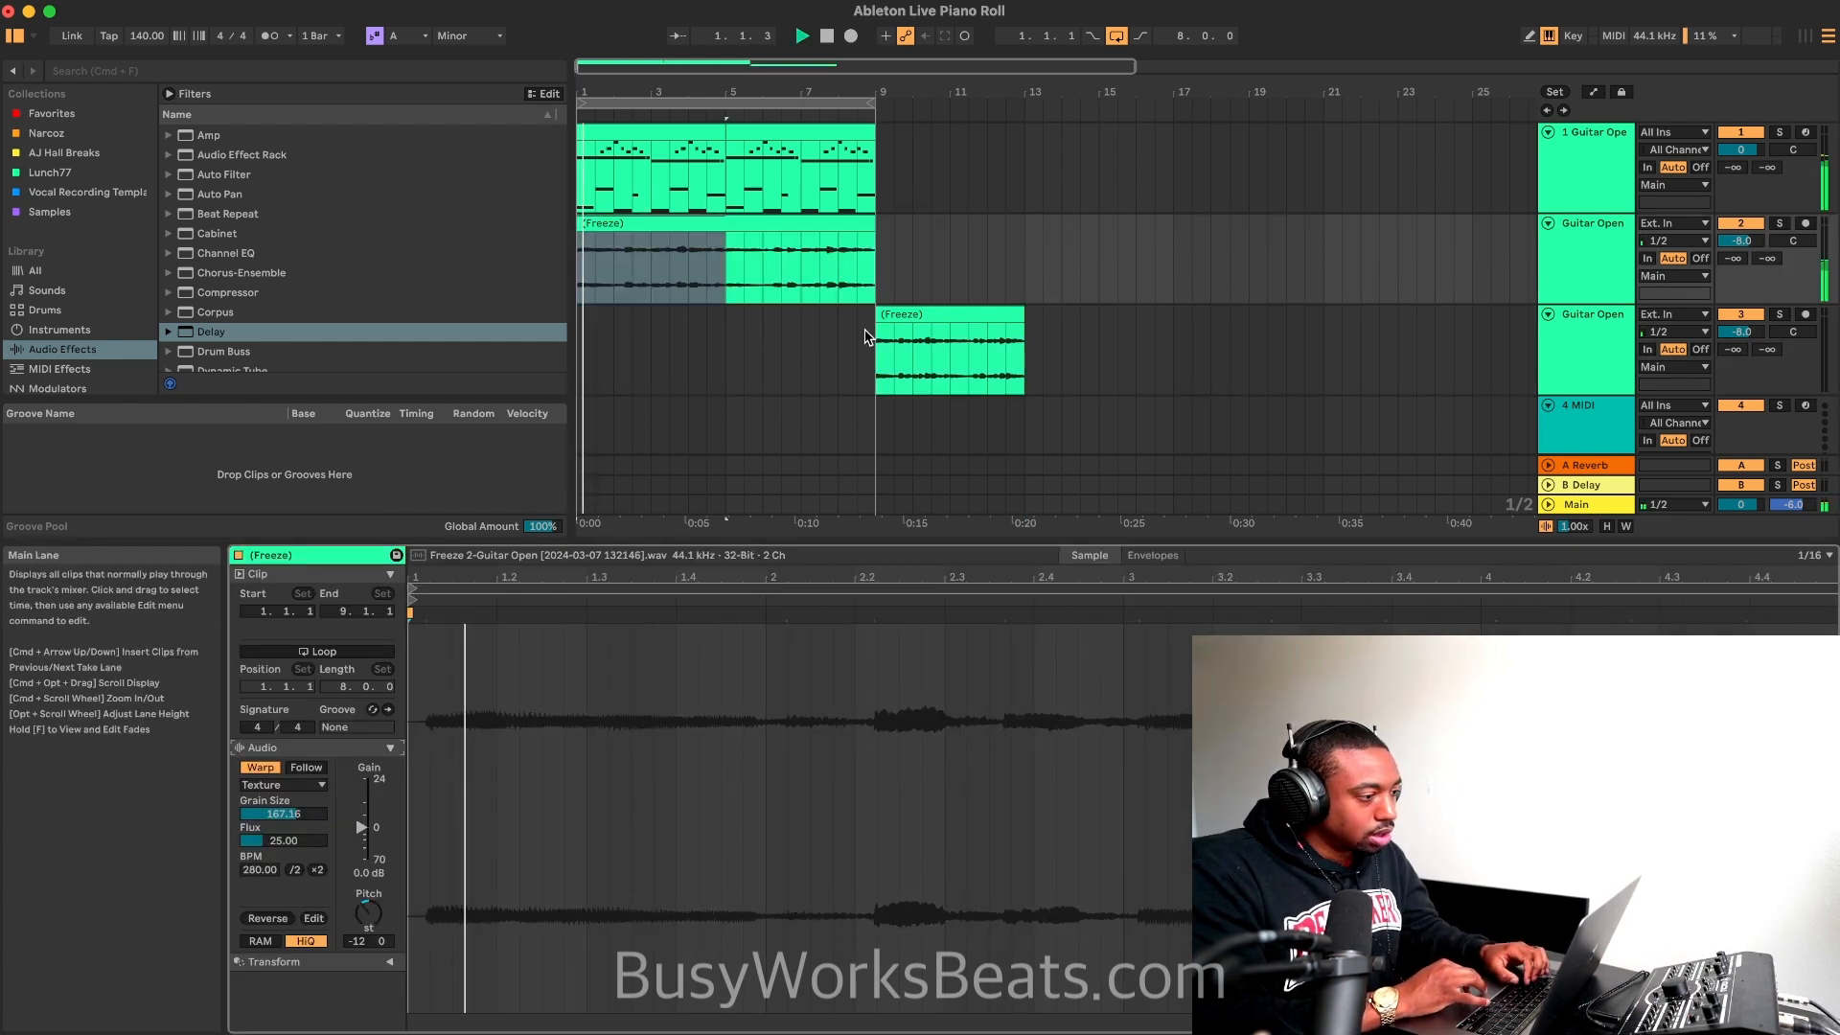
Step: Delete the empty 4 MIDI track while the loop plays
{"action": "scroll", "coordinate": [919, 316], "scroll_direction": "down", "scroll_amount": 1}
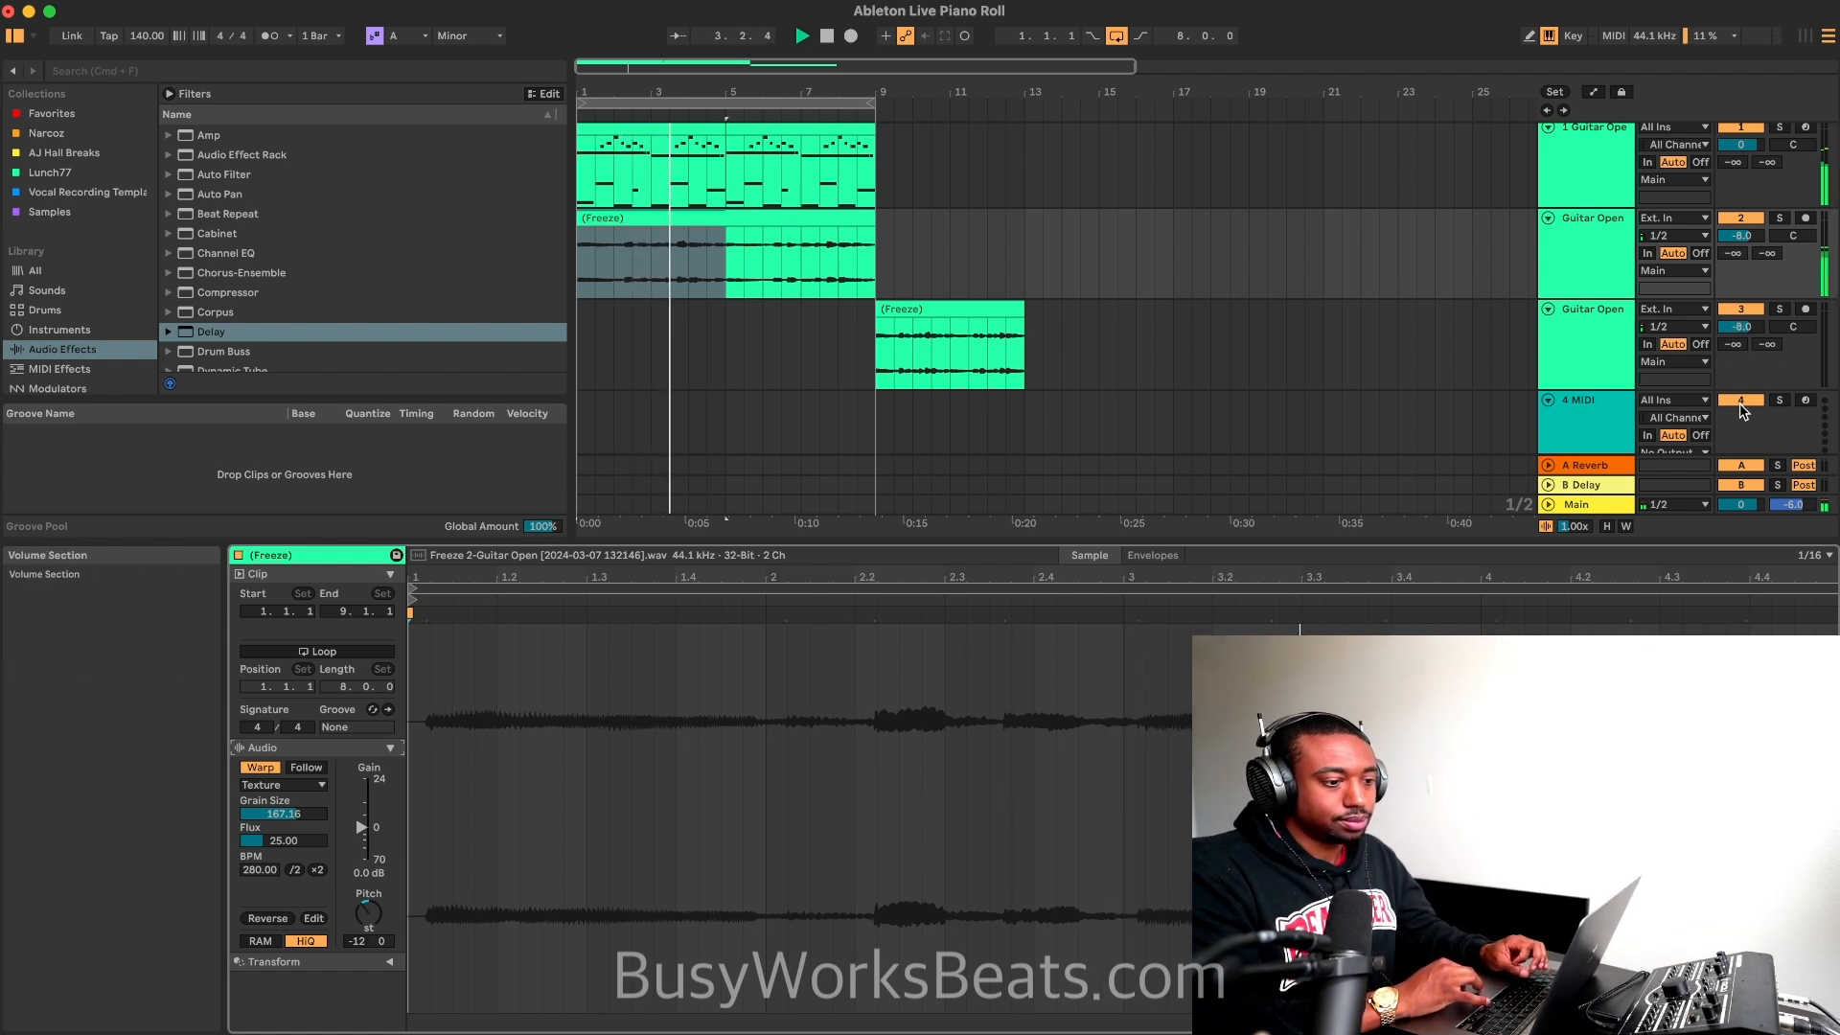
{"action": "scroll", "coordinate": [1736, 398], "scroll_direction": "down", "scroll_amount": 2}
{"action": "scroll", "coordinate": [1736, 398], "scroll_direction": "down", "scroll_amount": 5}
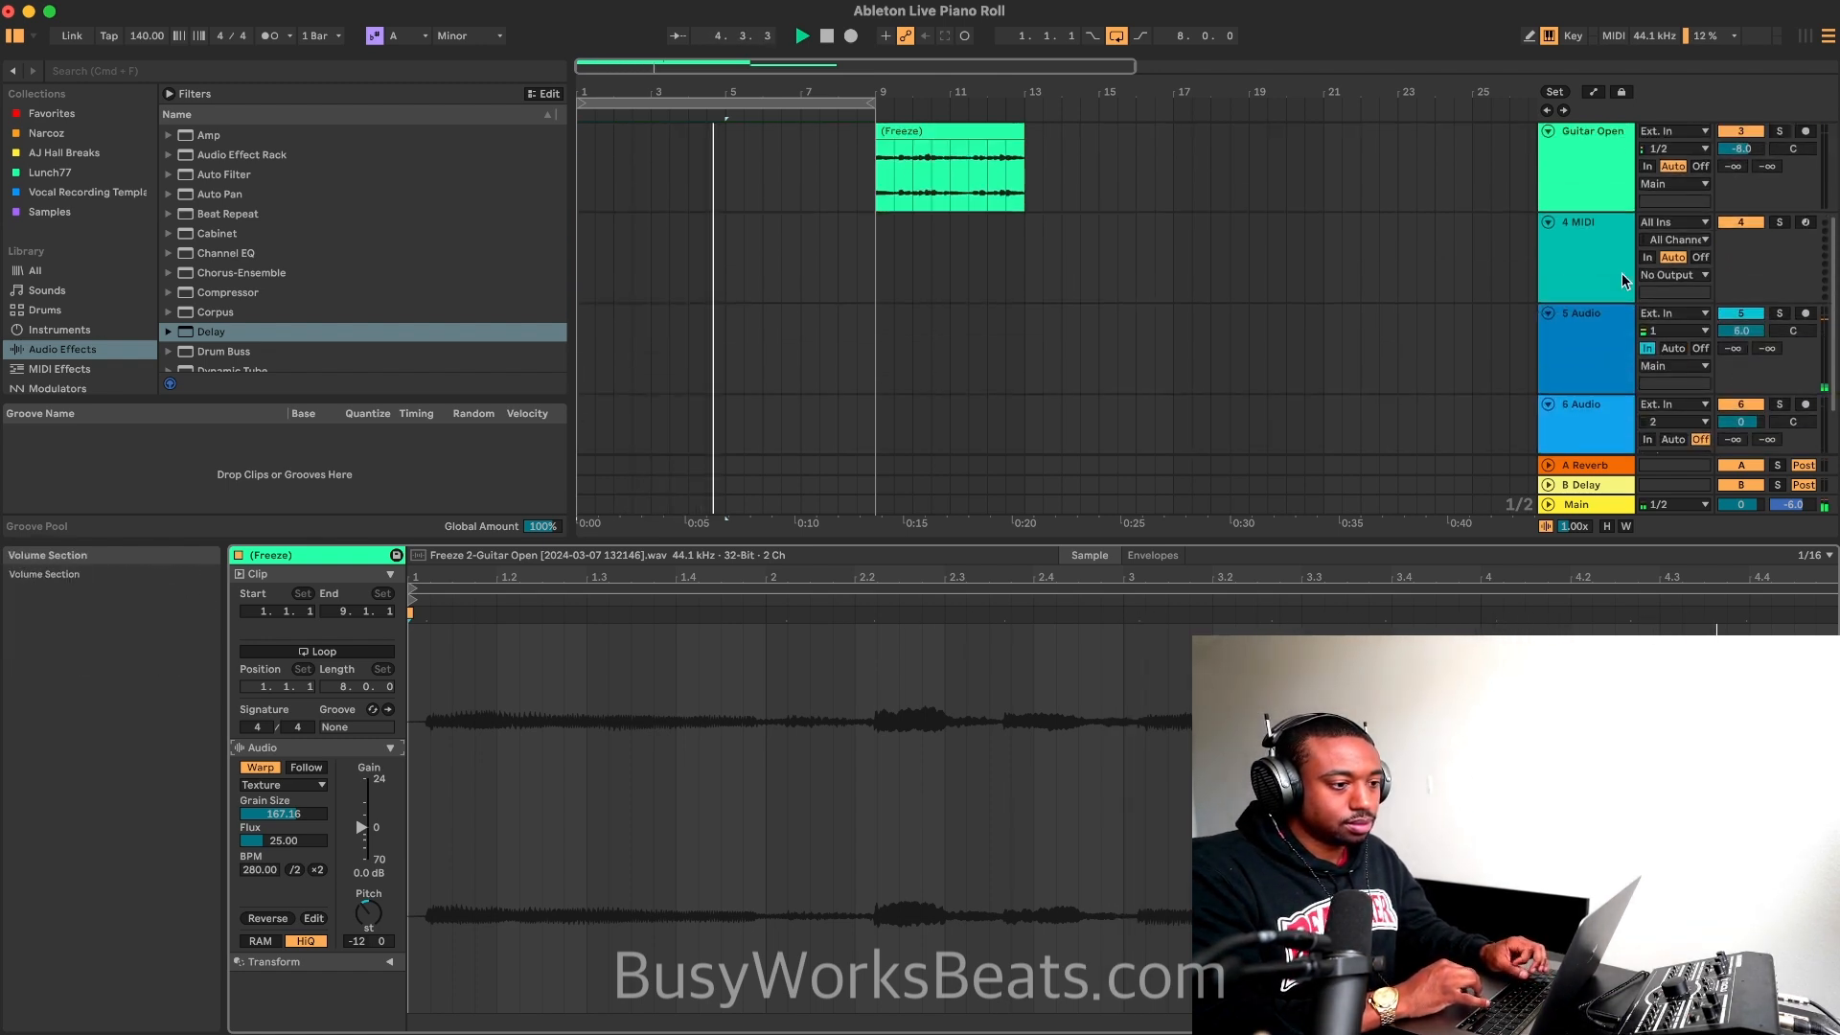
{"action": "left_click", "coordinate": [1609, 278]}
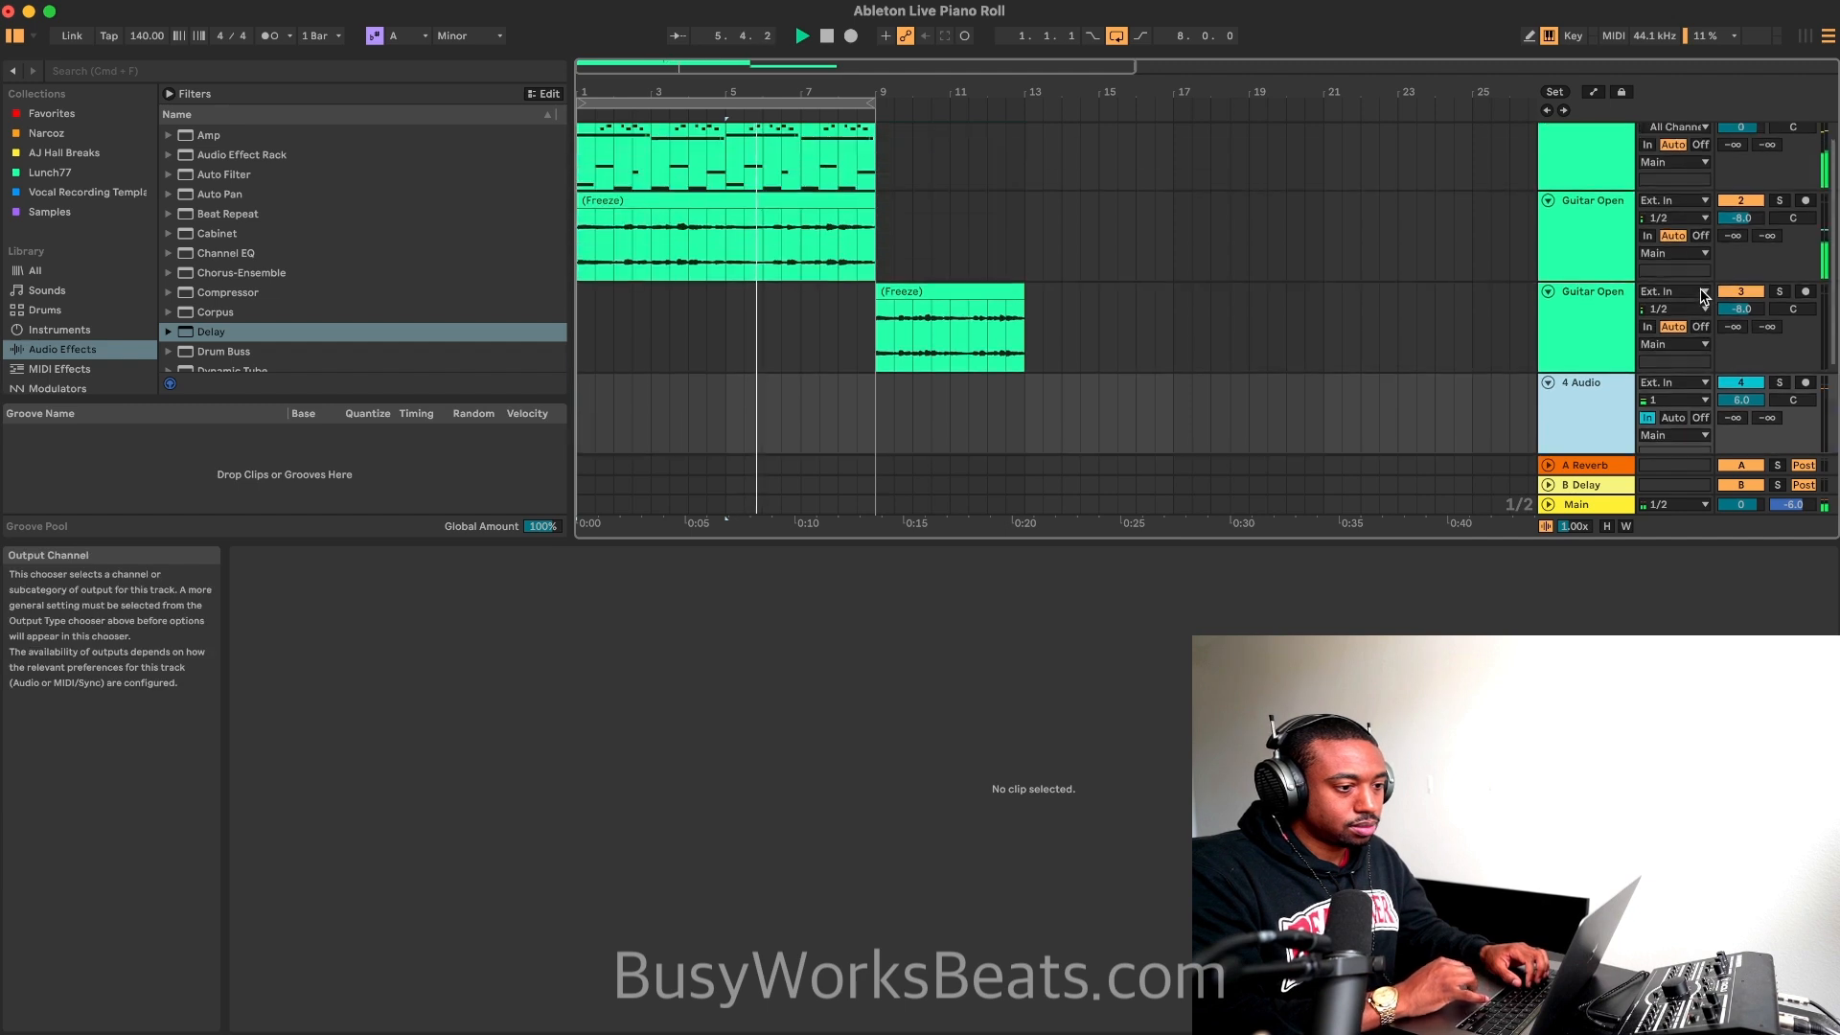
{"action": "key", "text": "Delete"}
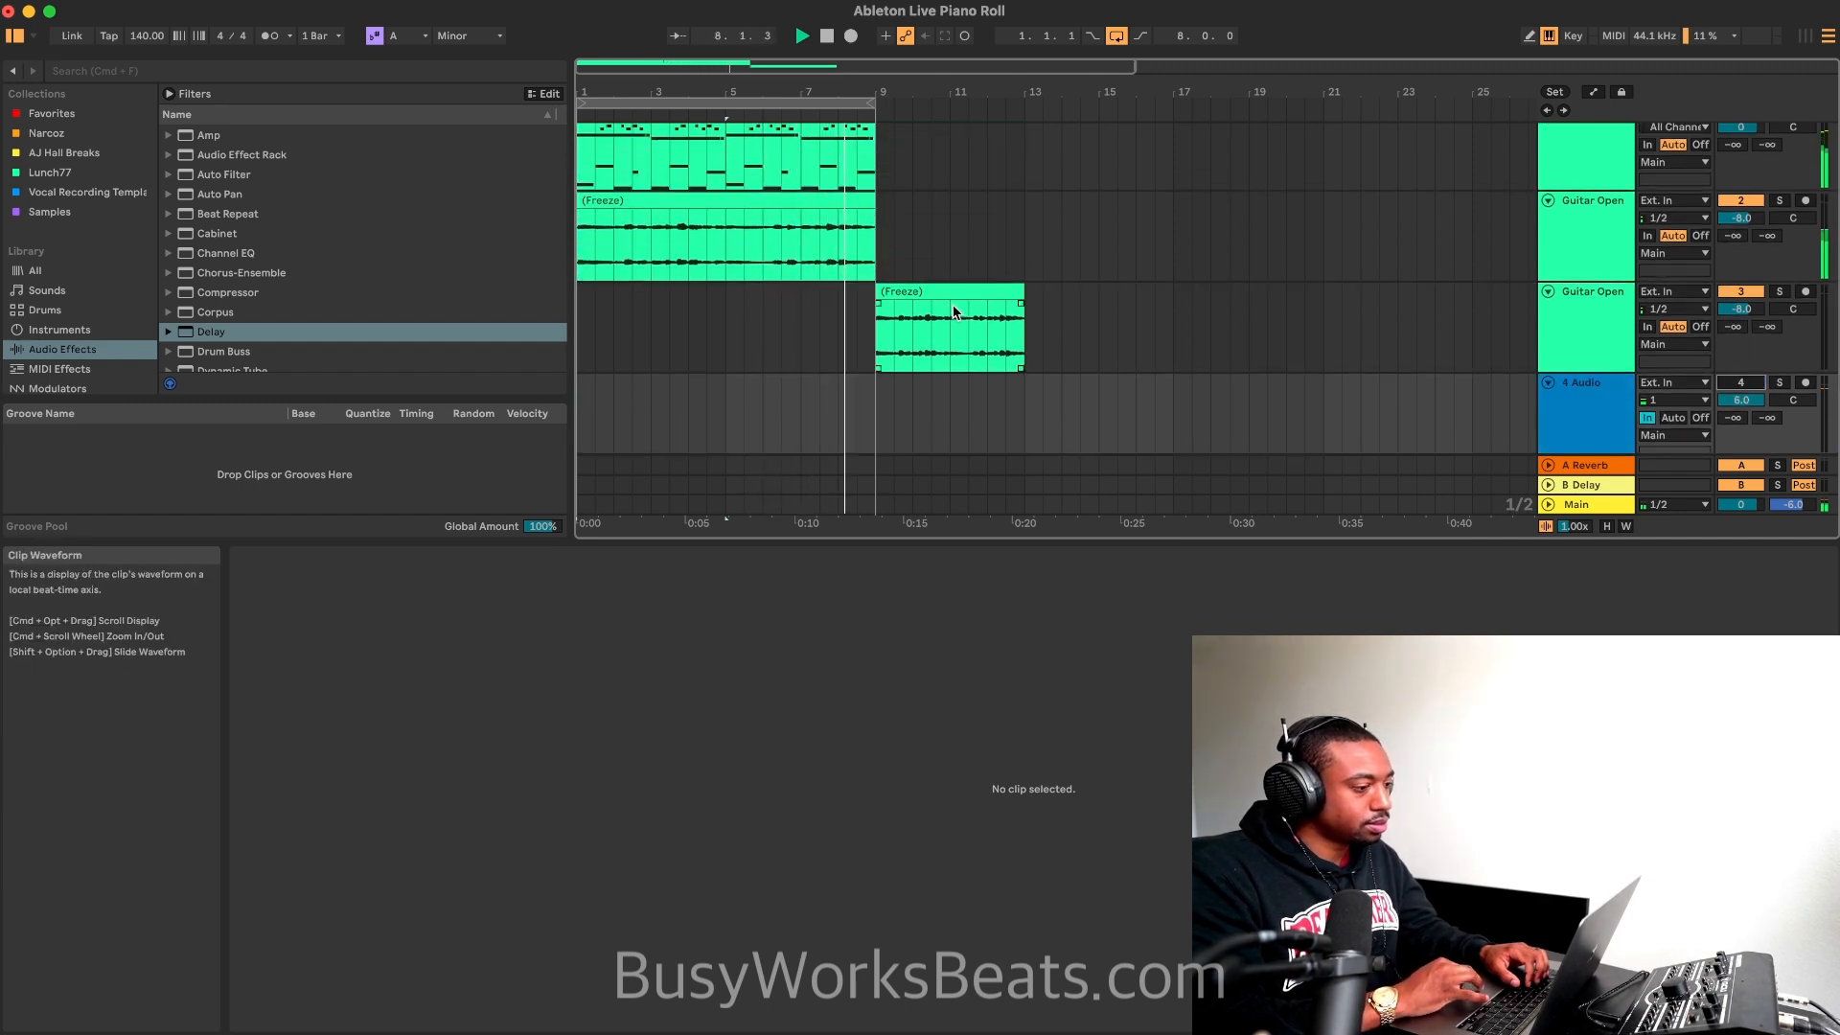
Step: Move the frozen clip on the duplicated guitar track from bar 9 to bar 1 and play it with the other layers
{"action": "left_click_drag", "start_coordinate": [953, 287], "coordinate": [653, 307]}
{"action": "key", "text": "space"}
{"action": "key", "text": "space"}
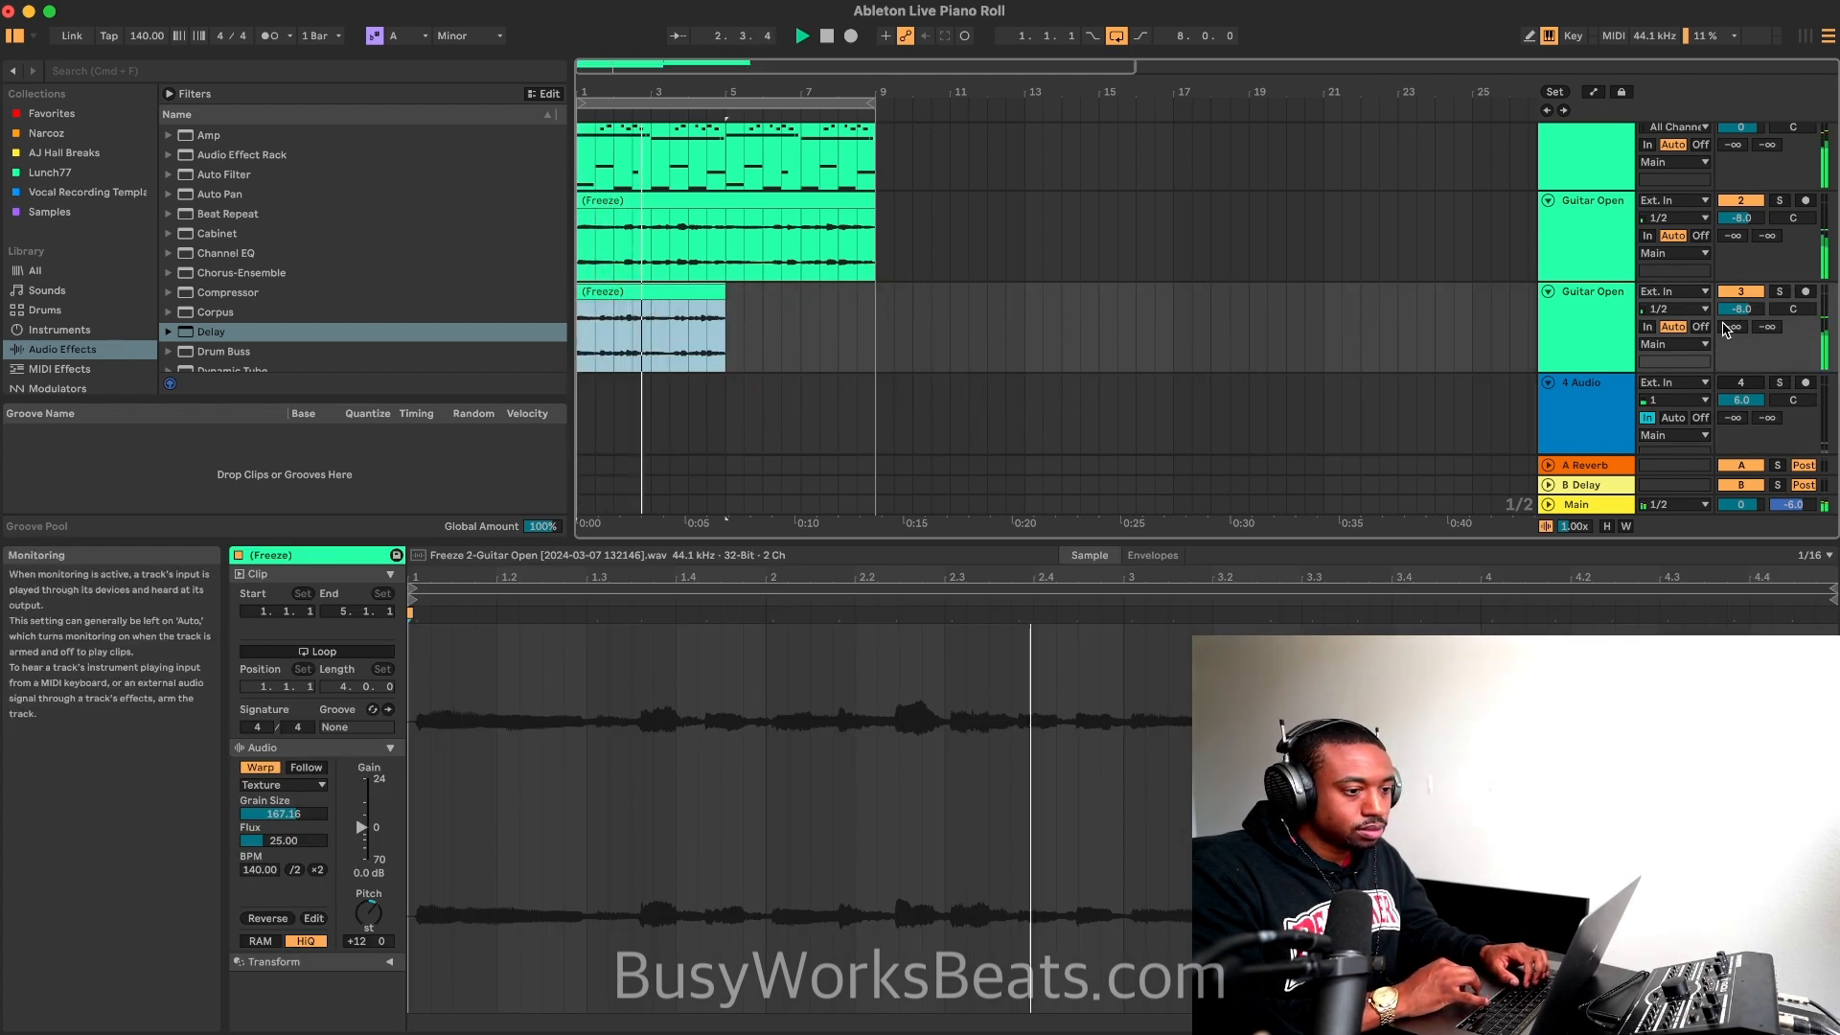
{"action": "left_click", "coordinate": [1742, 384]}
{"action": "key", "text": "space"}
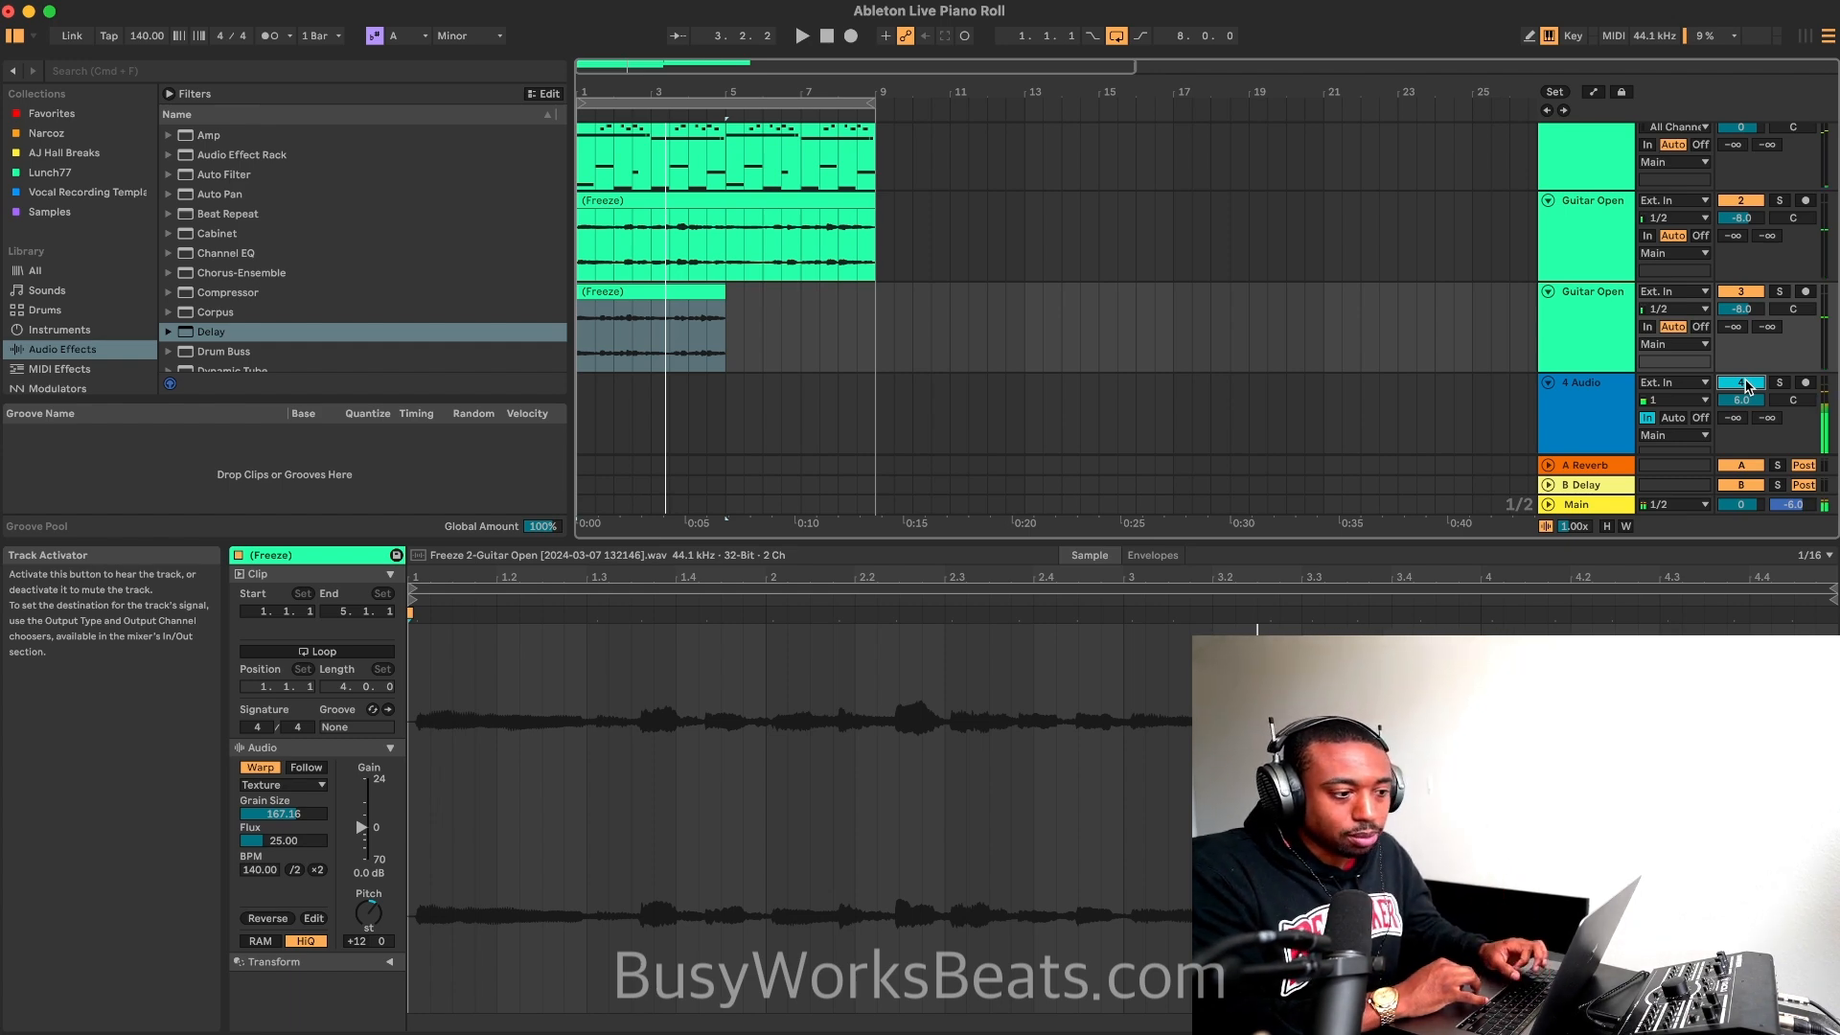
Step: Enlarge the arrangement area and duplicate the third track's frozen clip so it fills bars 5 to 8
{"action": "left_click_drag", "start_coordinate": [1611, 541], "coordinate": [1611, 770]}
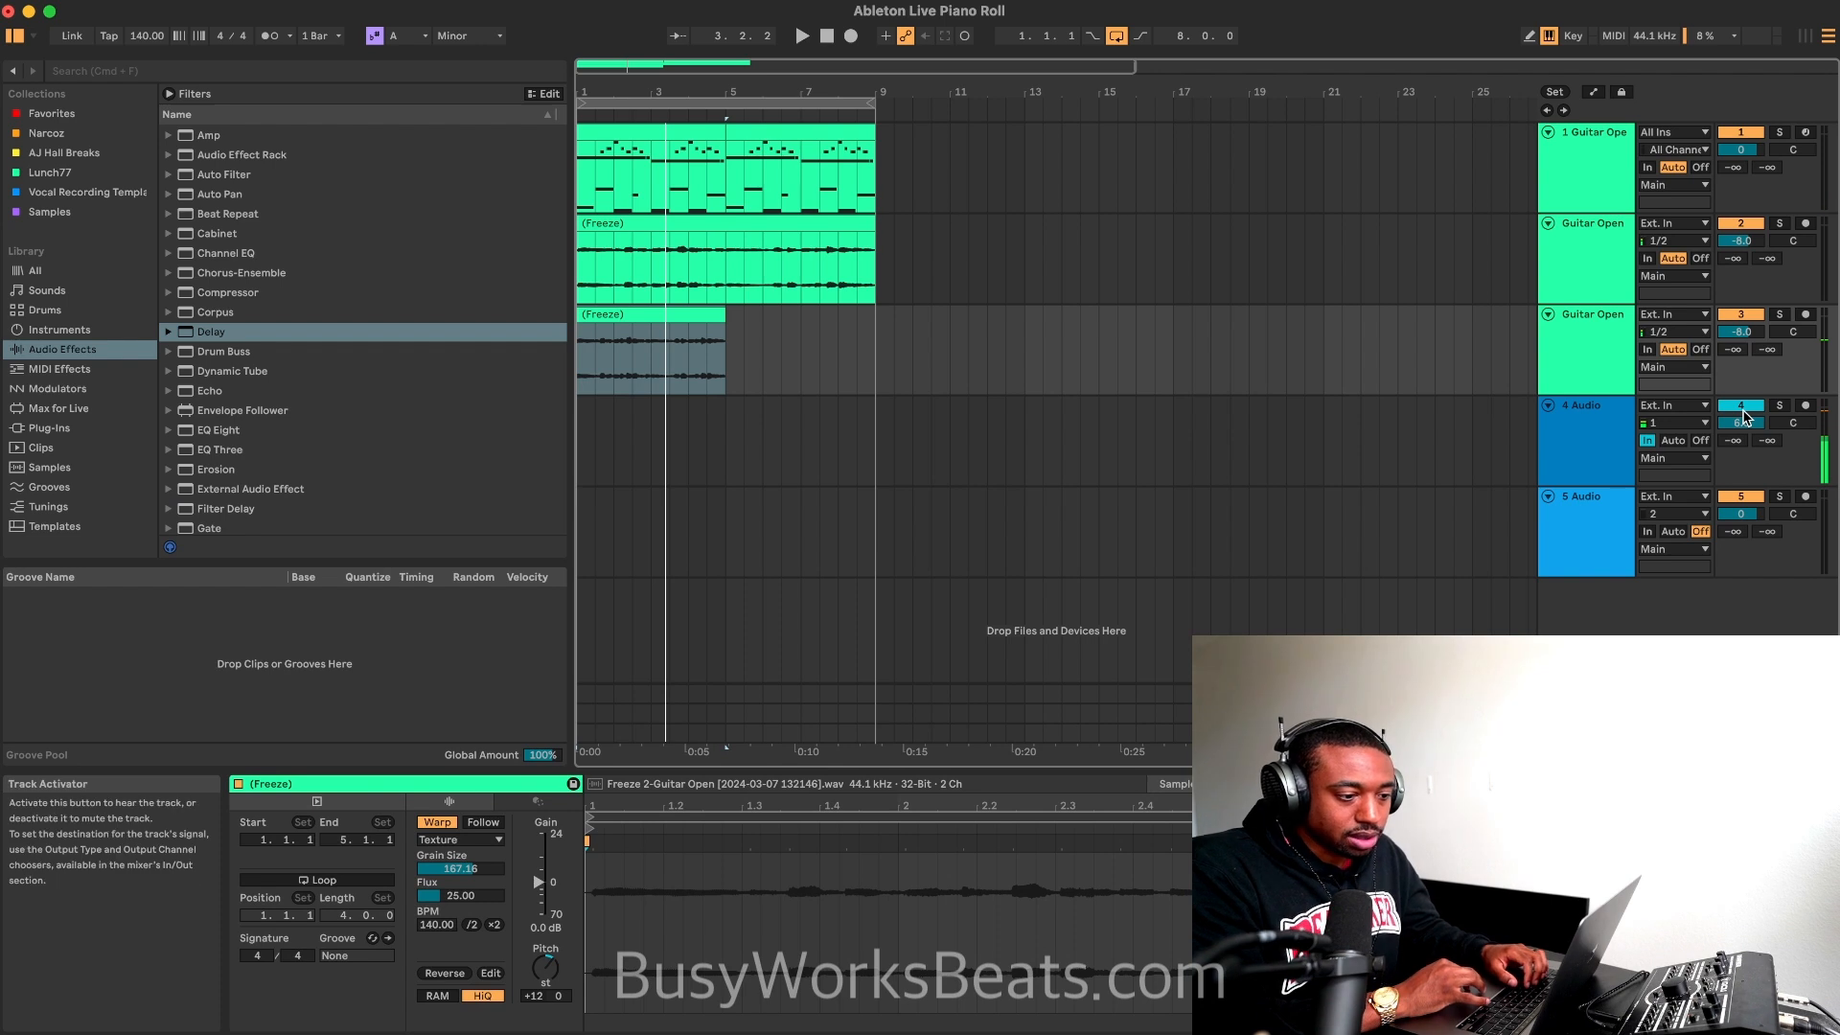
{"action": "key", "text": "space"}
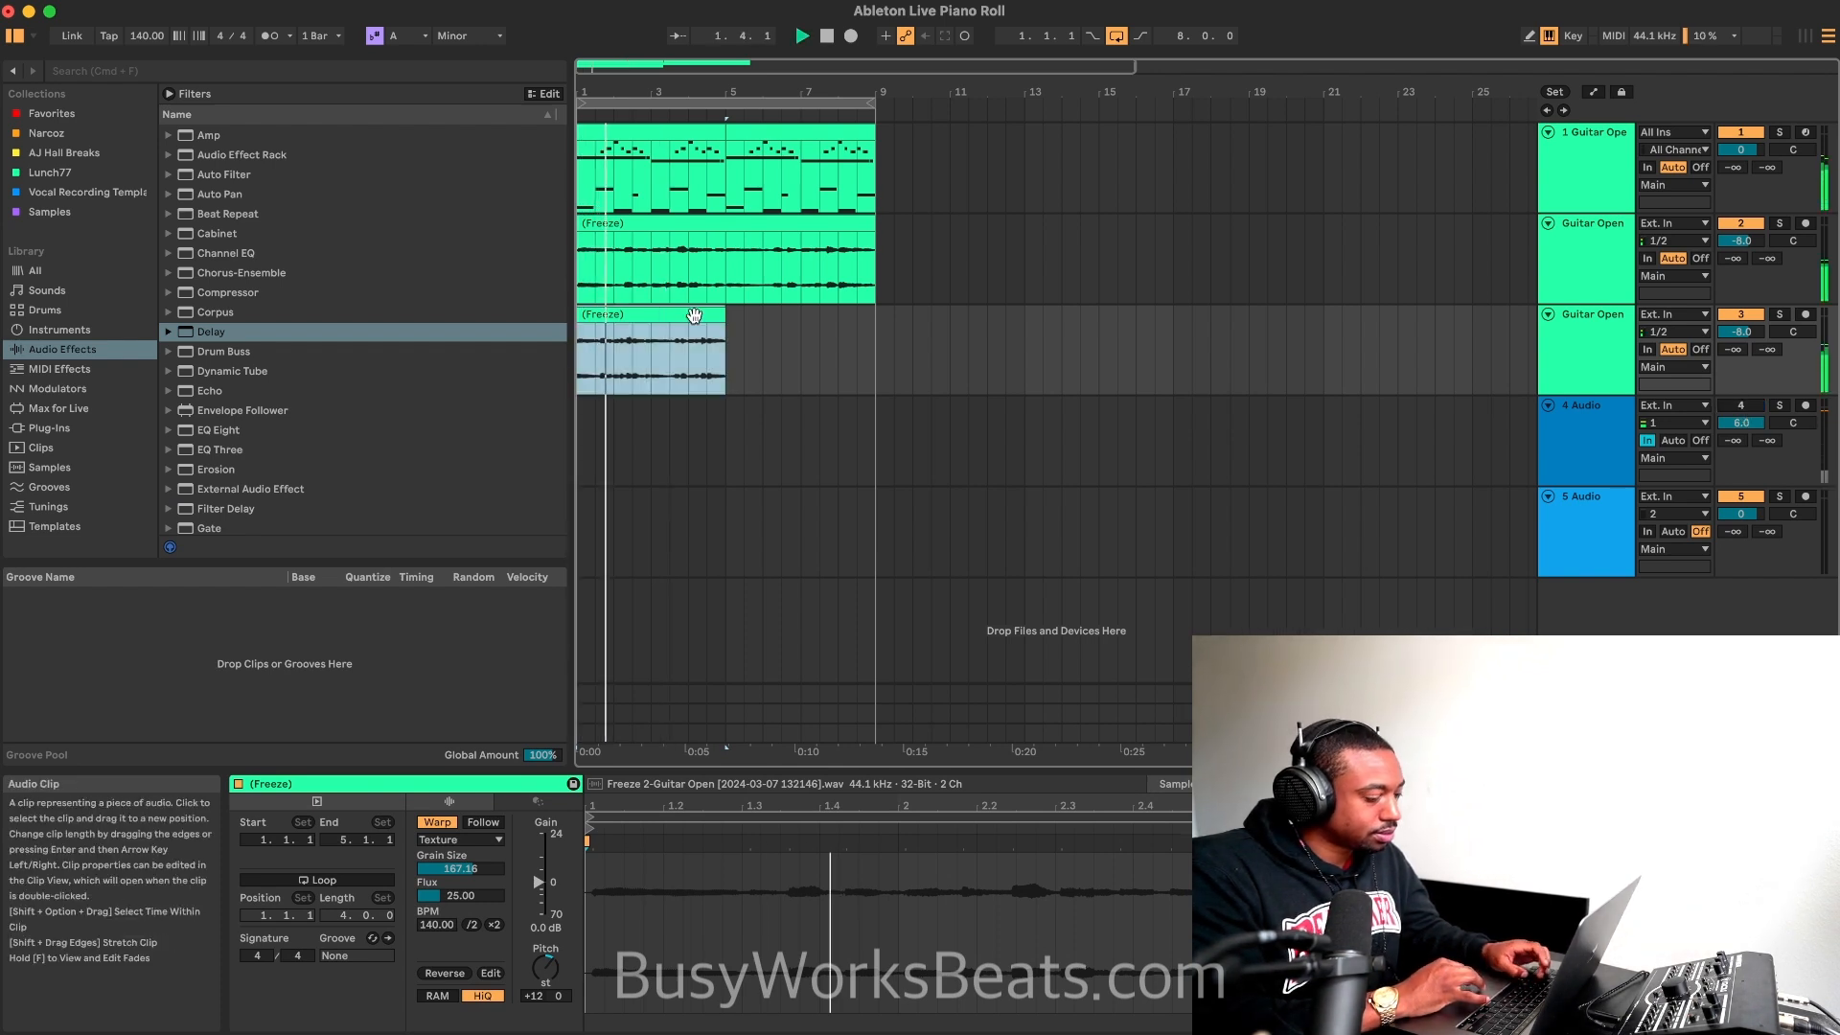
{"action": "key", "text": "super+d"}
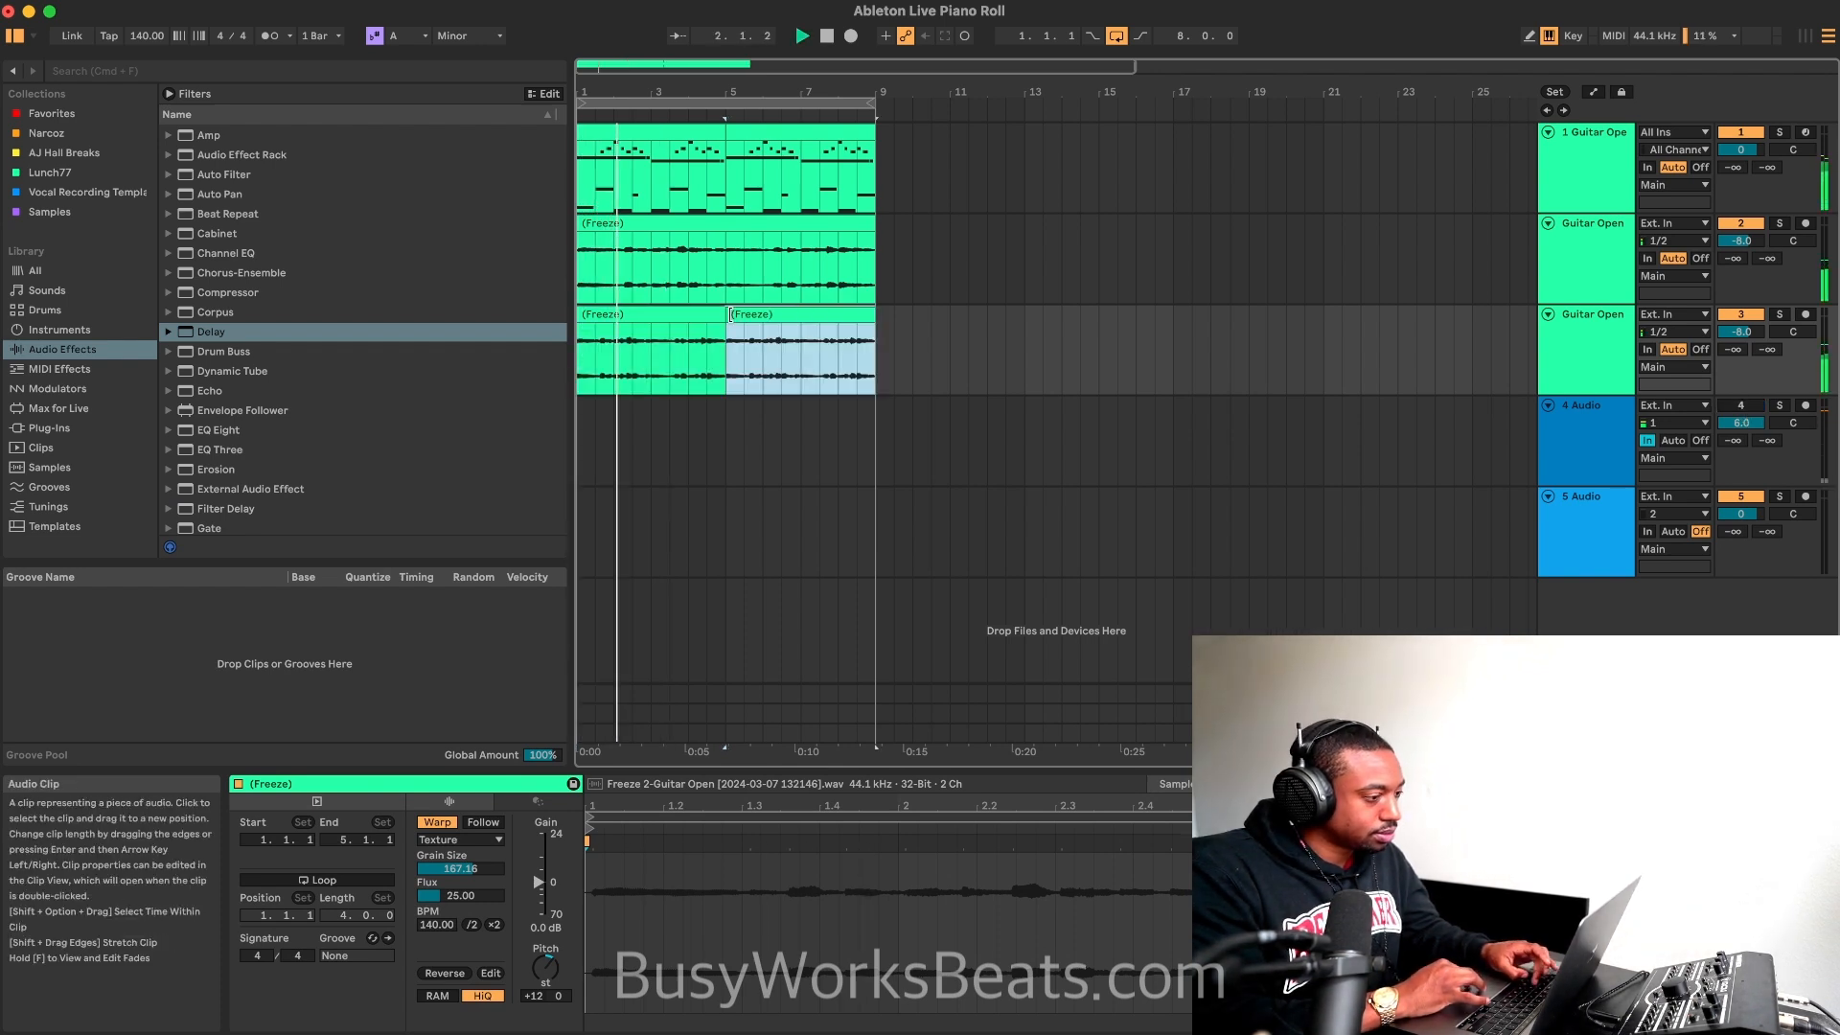
{"action": "left_click", "coordinate": [1747, 407]}
{"action": "left_click", "coordinate": [1748, 412]}
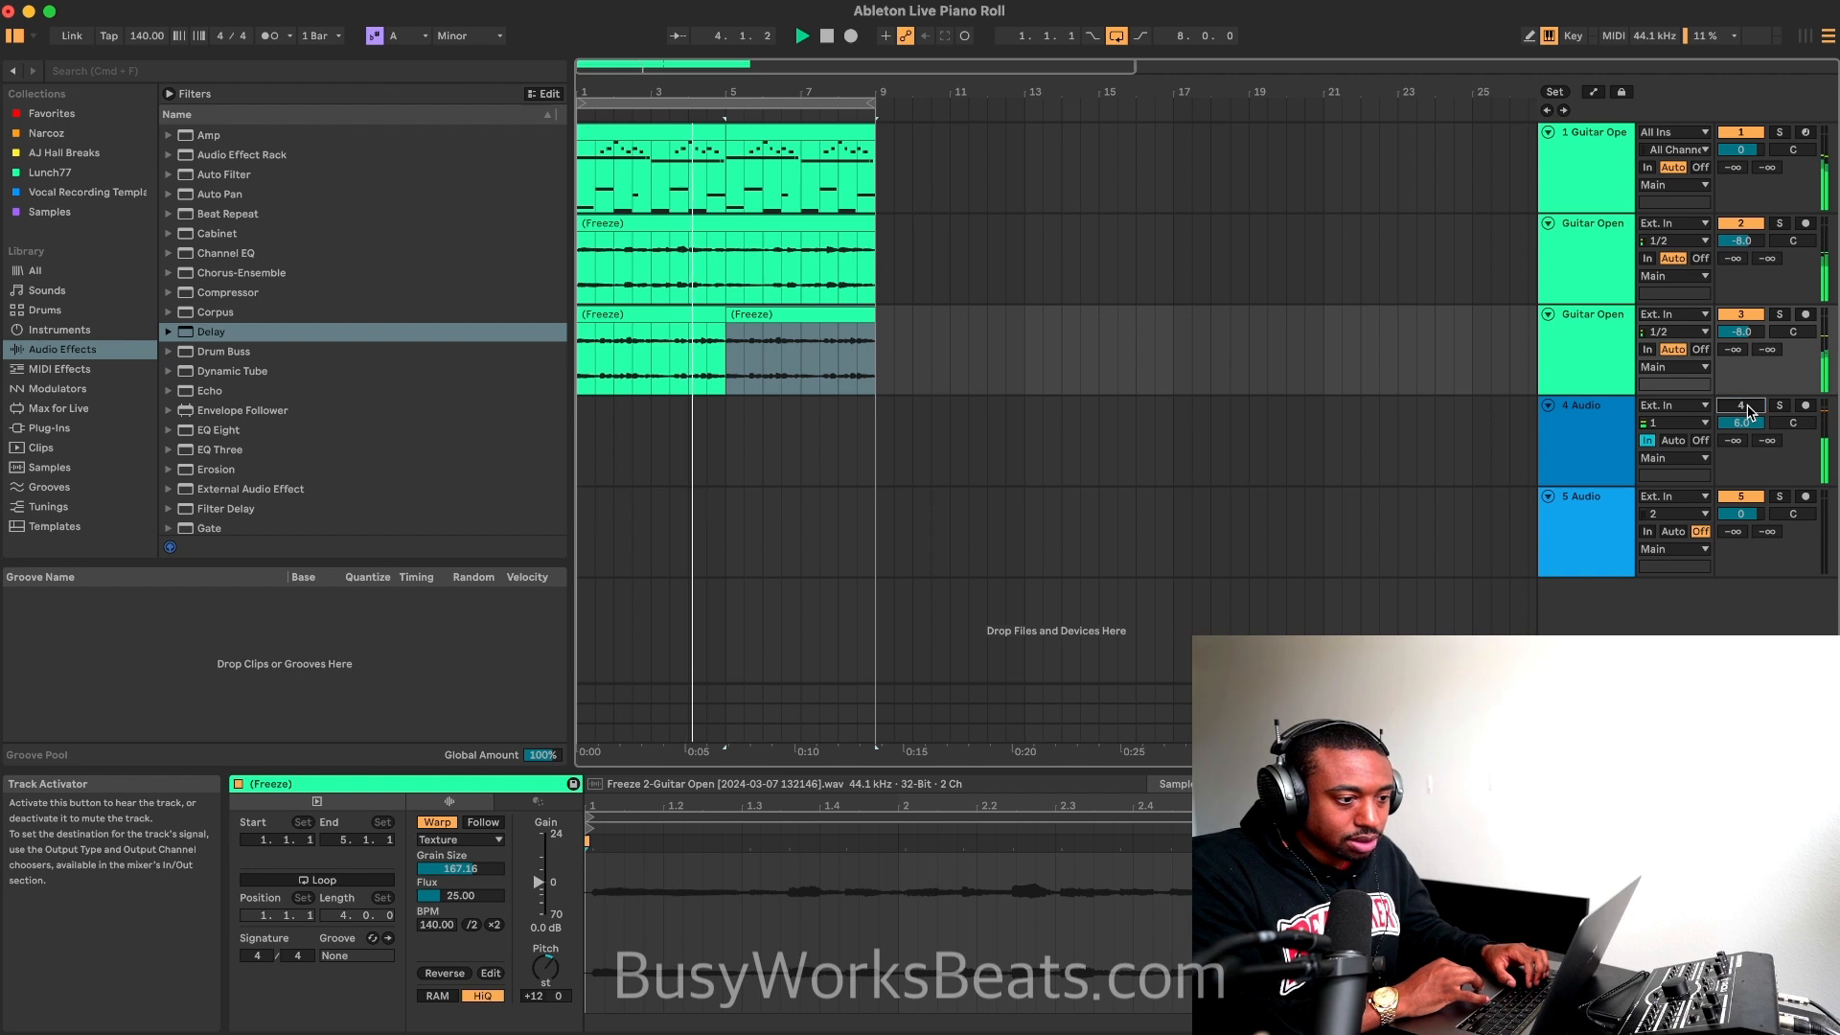
Step: Pan the duplicated guitar track to 33R and the original flattened guitar track to 25L
{"action": "left_click_drag", "start_coordinate": [1792, 332], "coordinate": [1791, 310]}
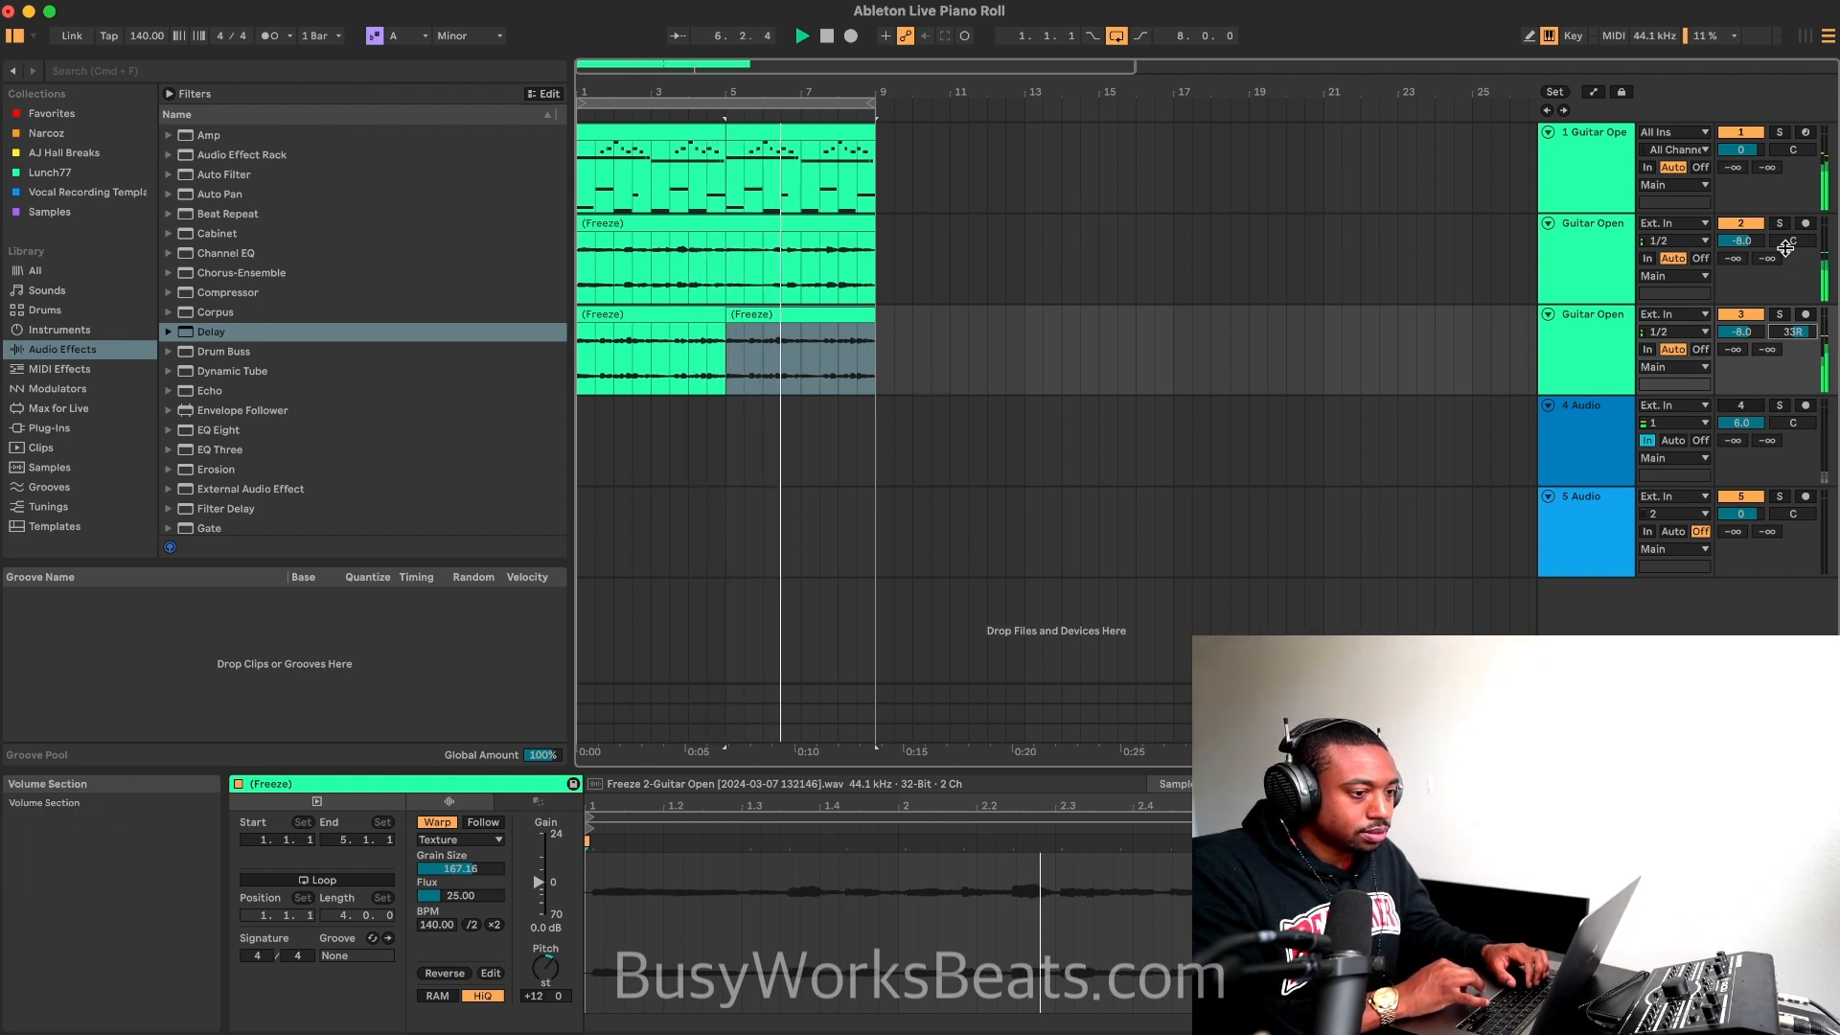
{"action": "left_click_drag", "start_coordinate": [1790, 242], "coordinate": [1789, 264]}
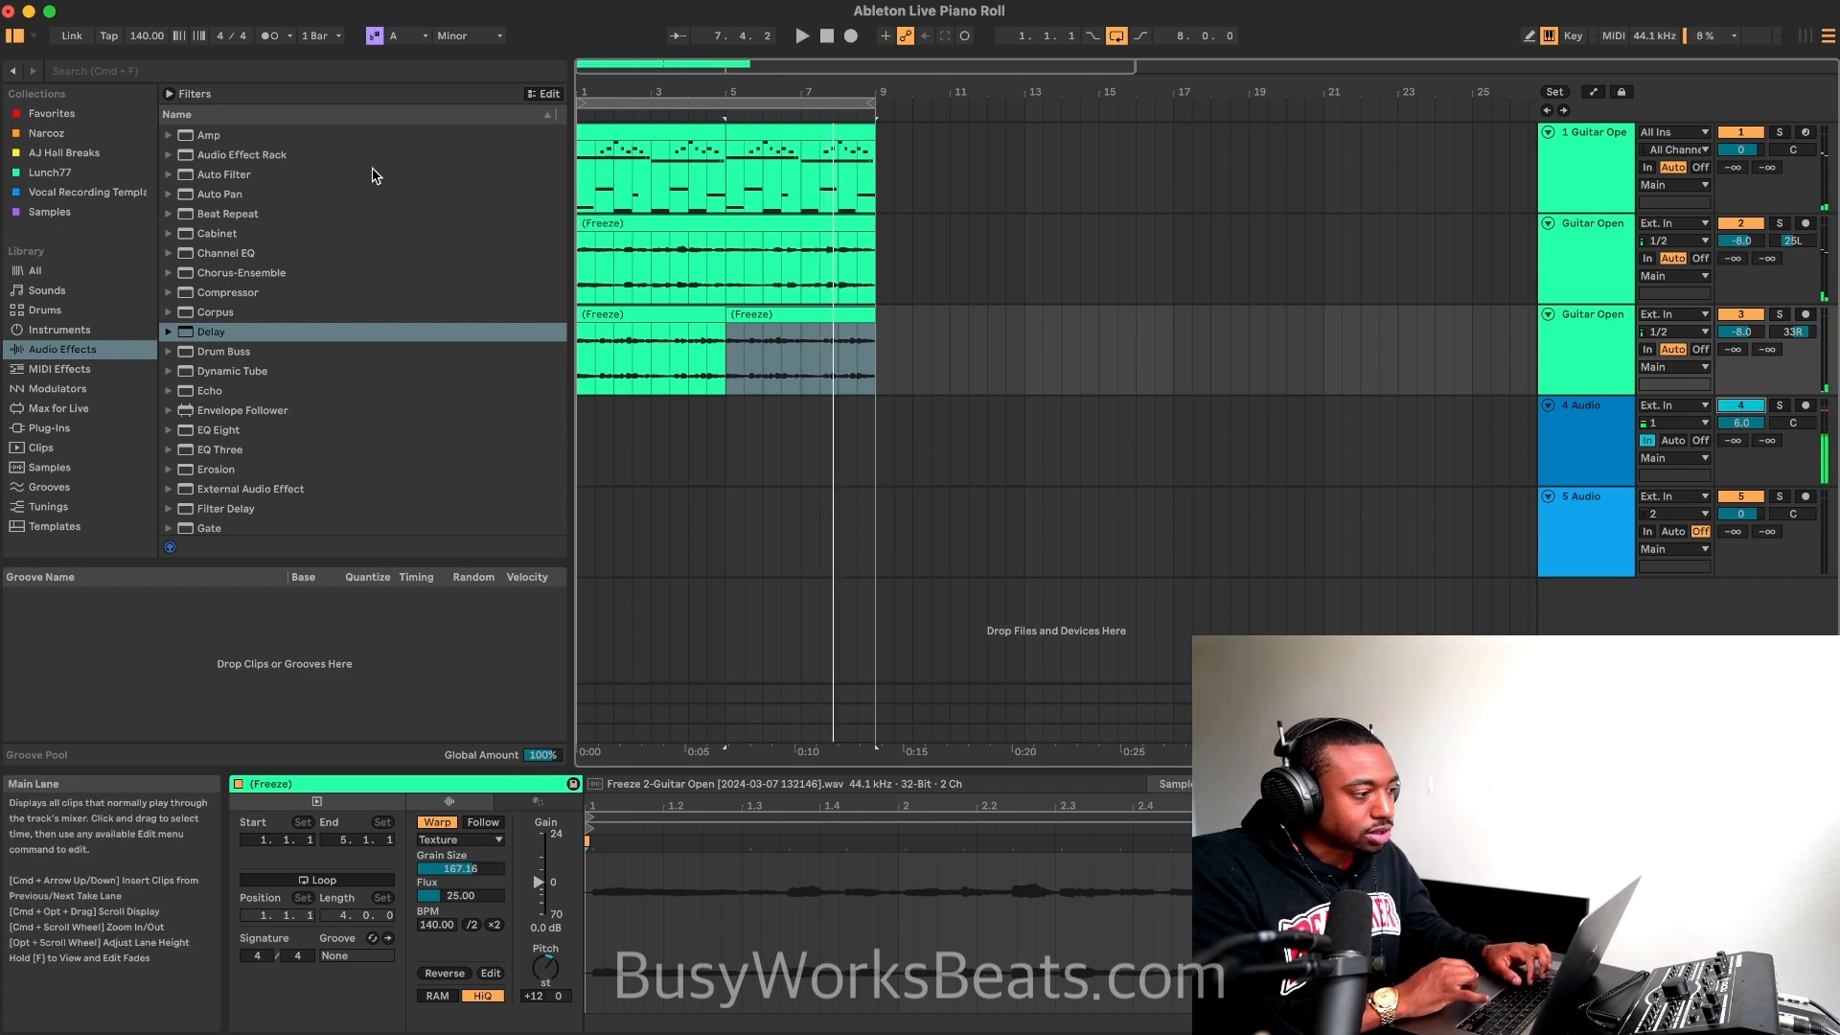
Step: Hide the browser and play the panned guitar layers from the start of the loop
{"action": "left_click", "coordinate": [12, 38]}
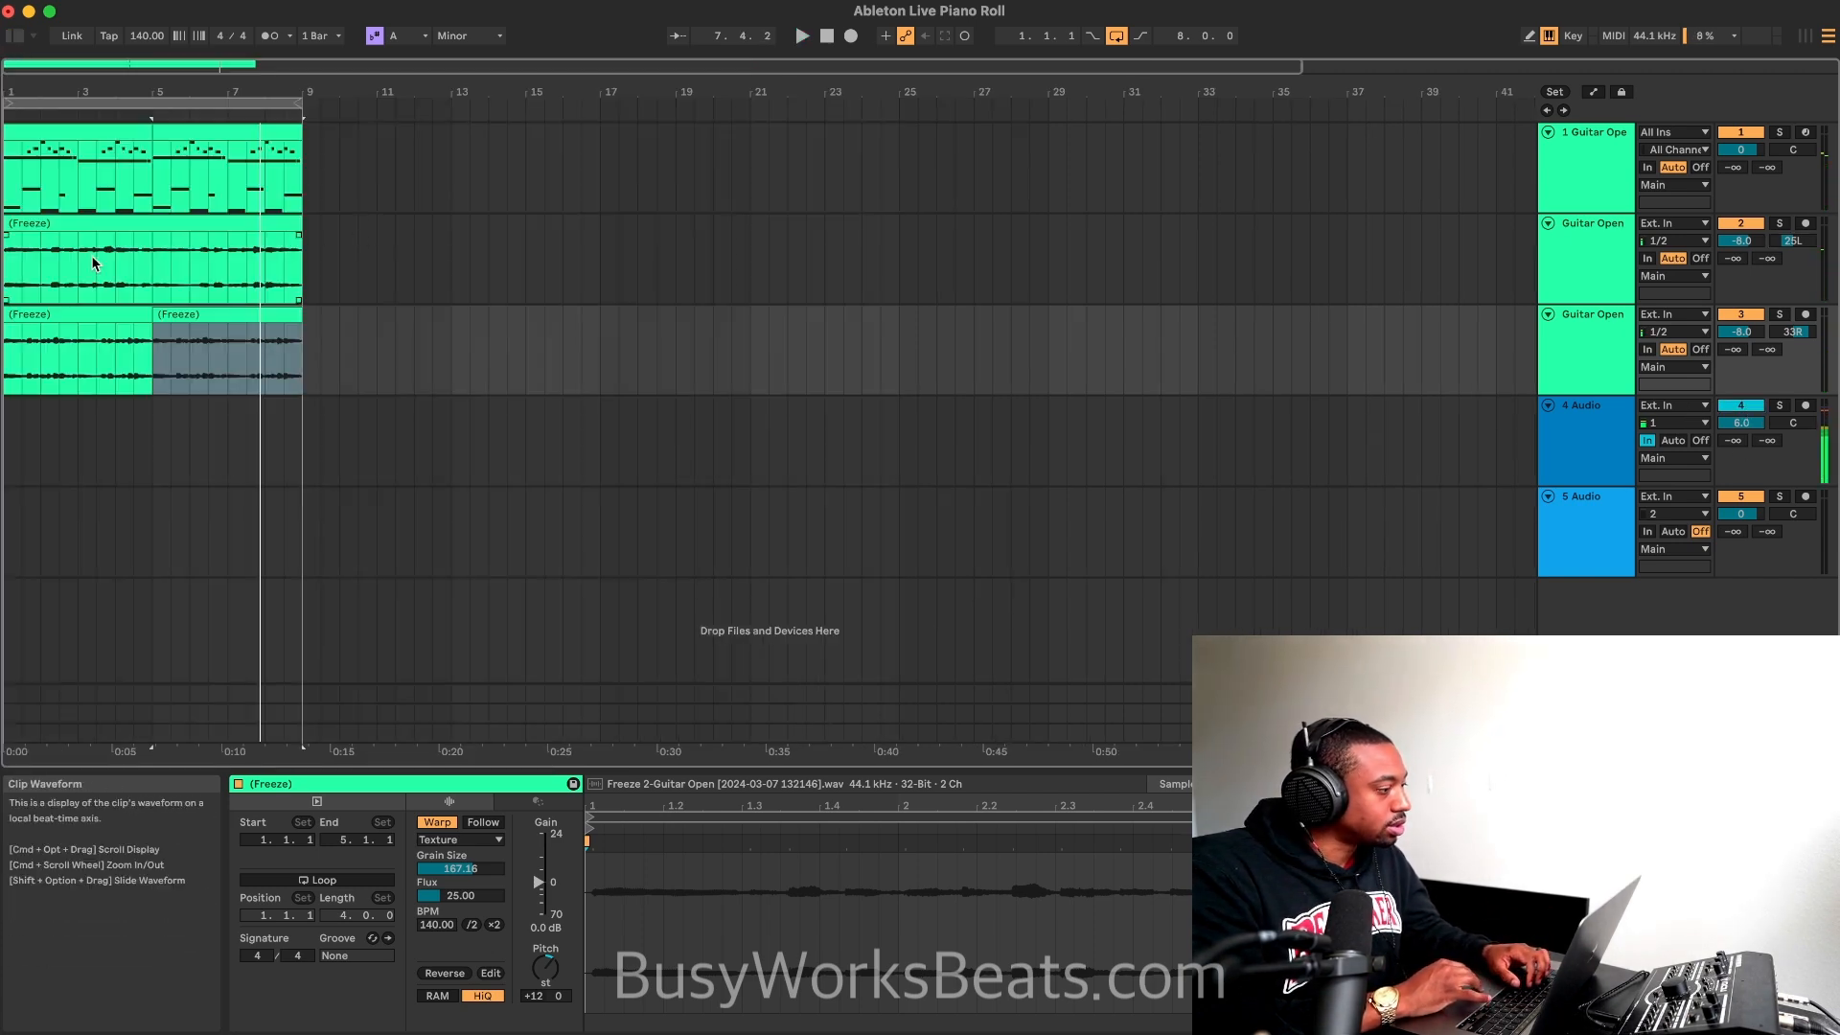
{"action": "scroll", "coordinate": [90, 255], "scroll_direction": "up", "scroll_amount": 3}
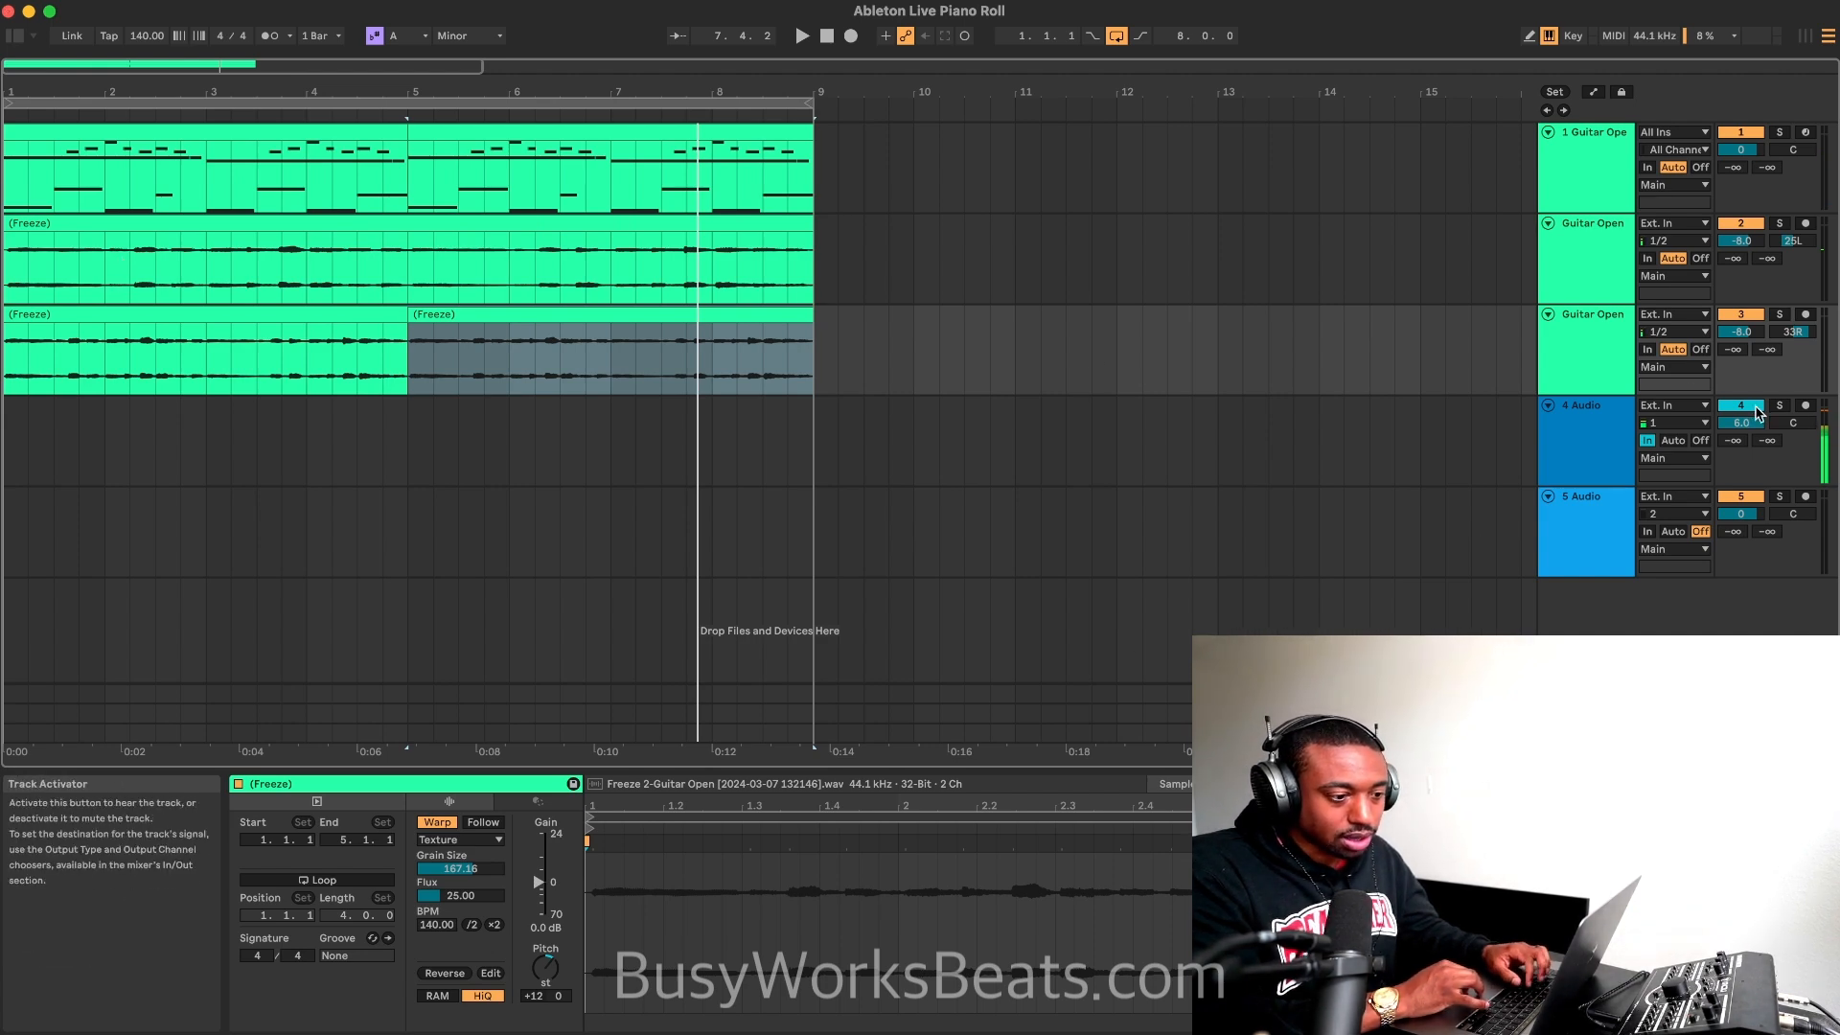
{"action": "key", "text": "space"}
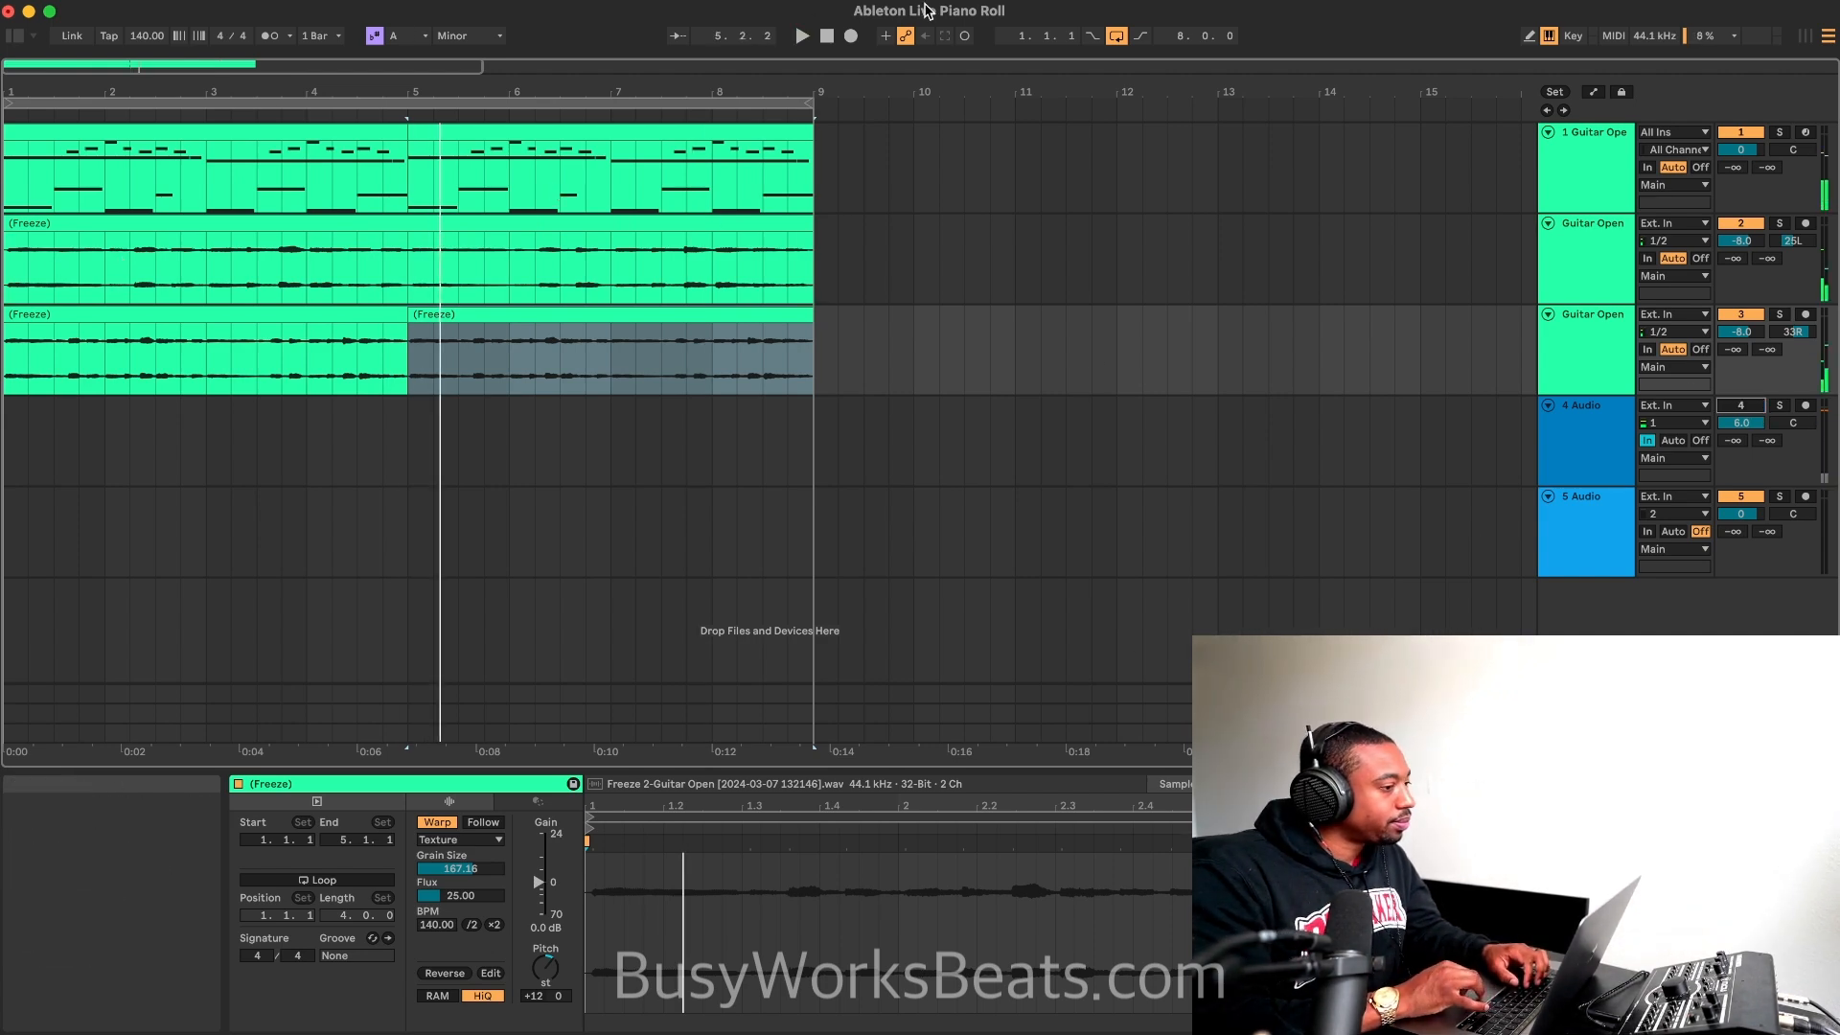
{"action": "left_click", "coordinate": [833, 32]}
{"action": "key", "text": "space"}
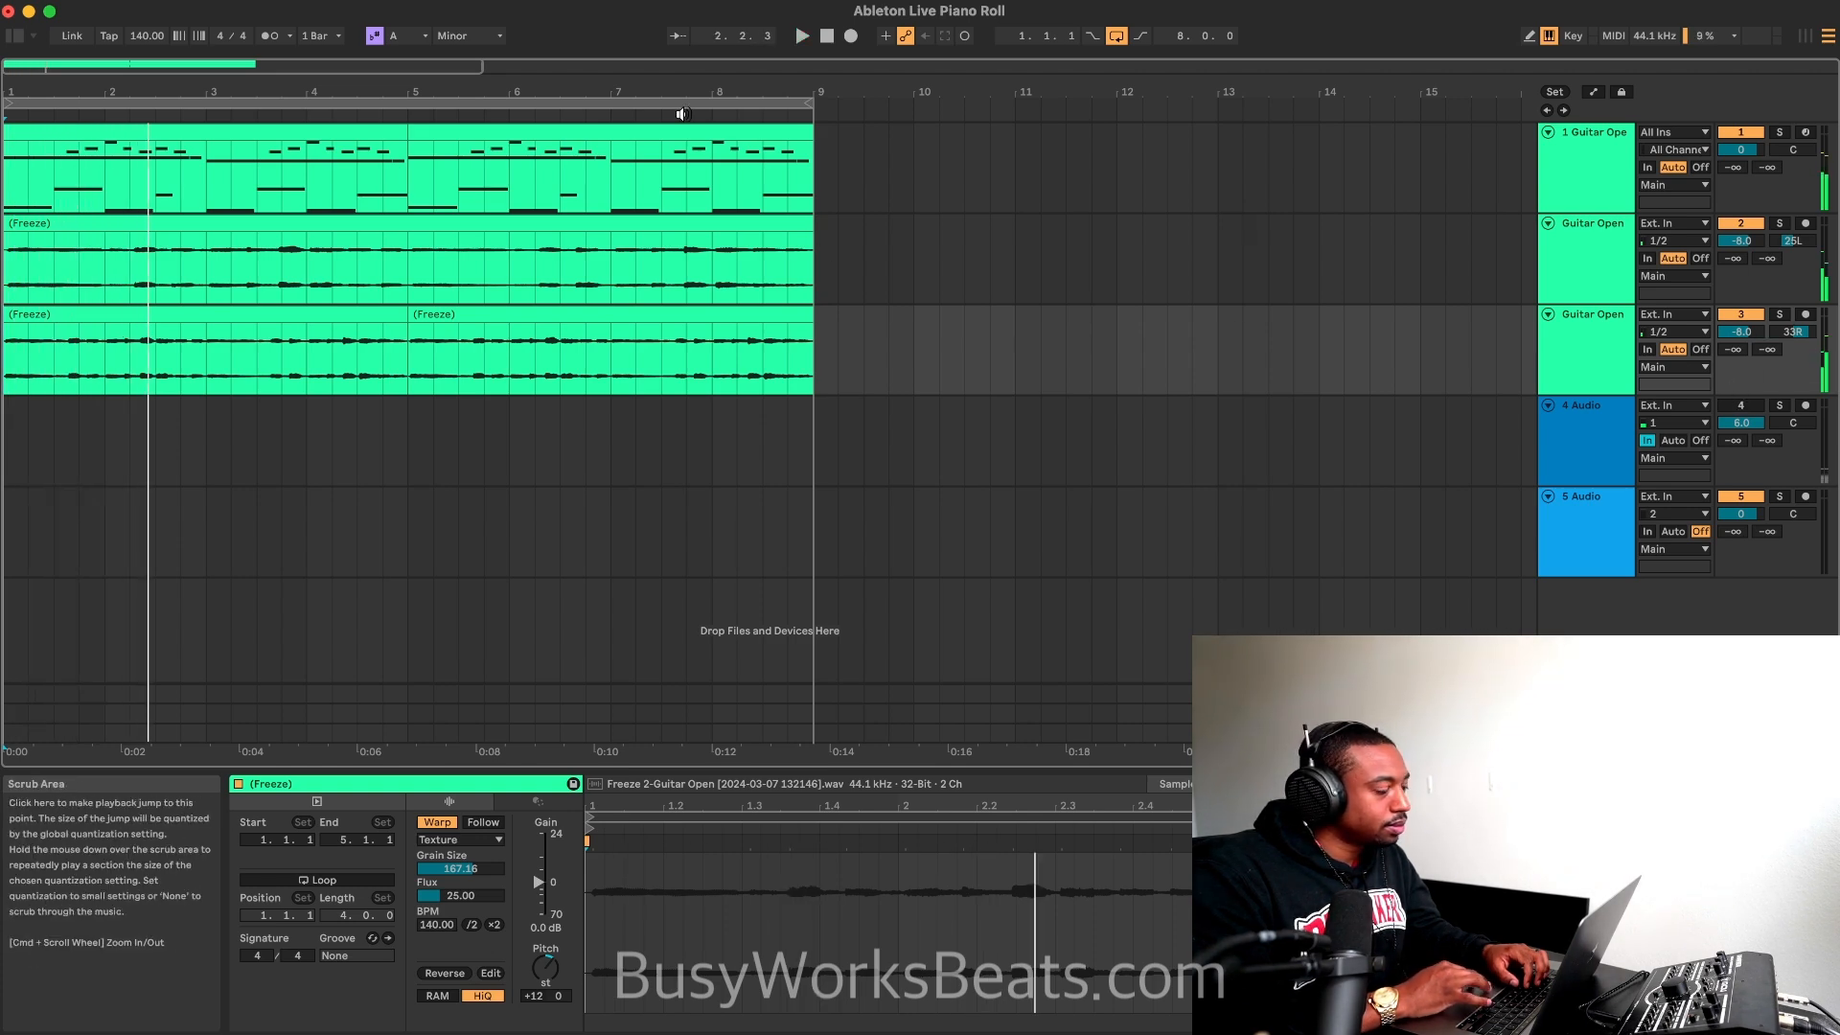
{"action": "key", "text": "space"}
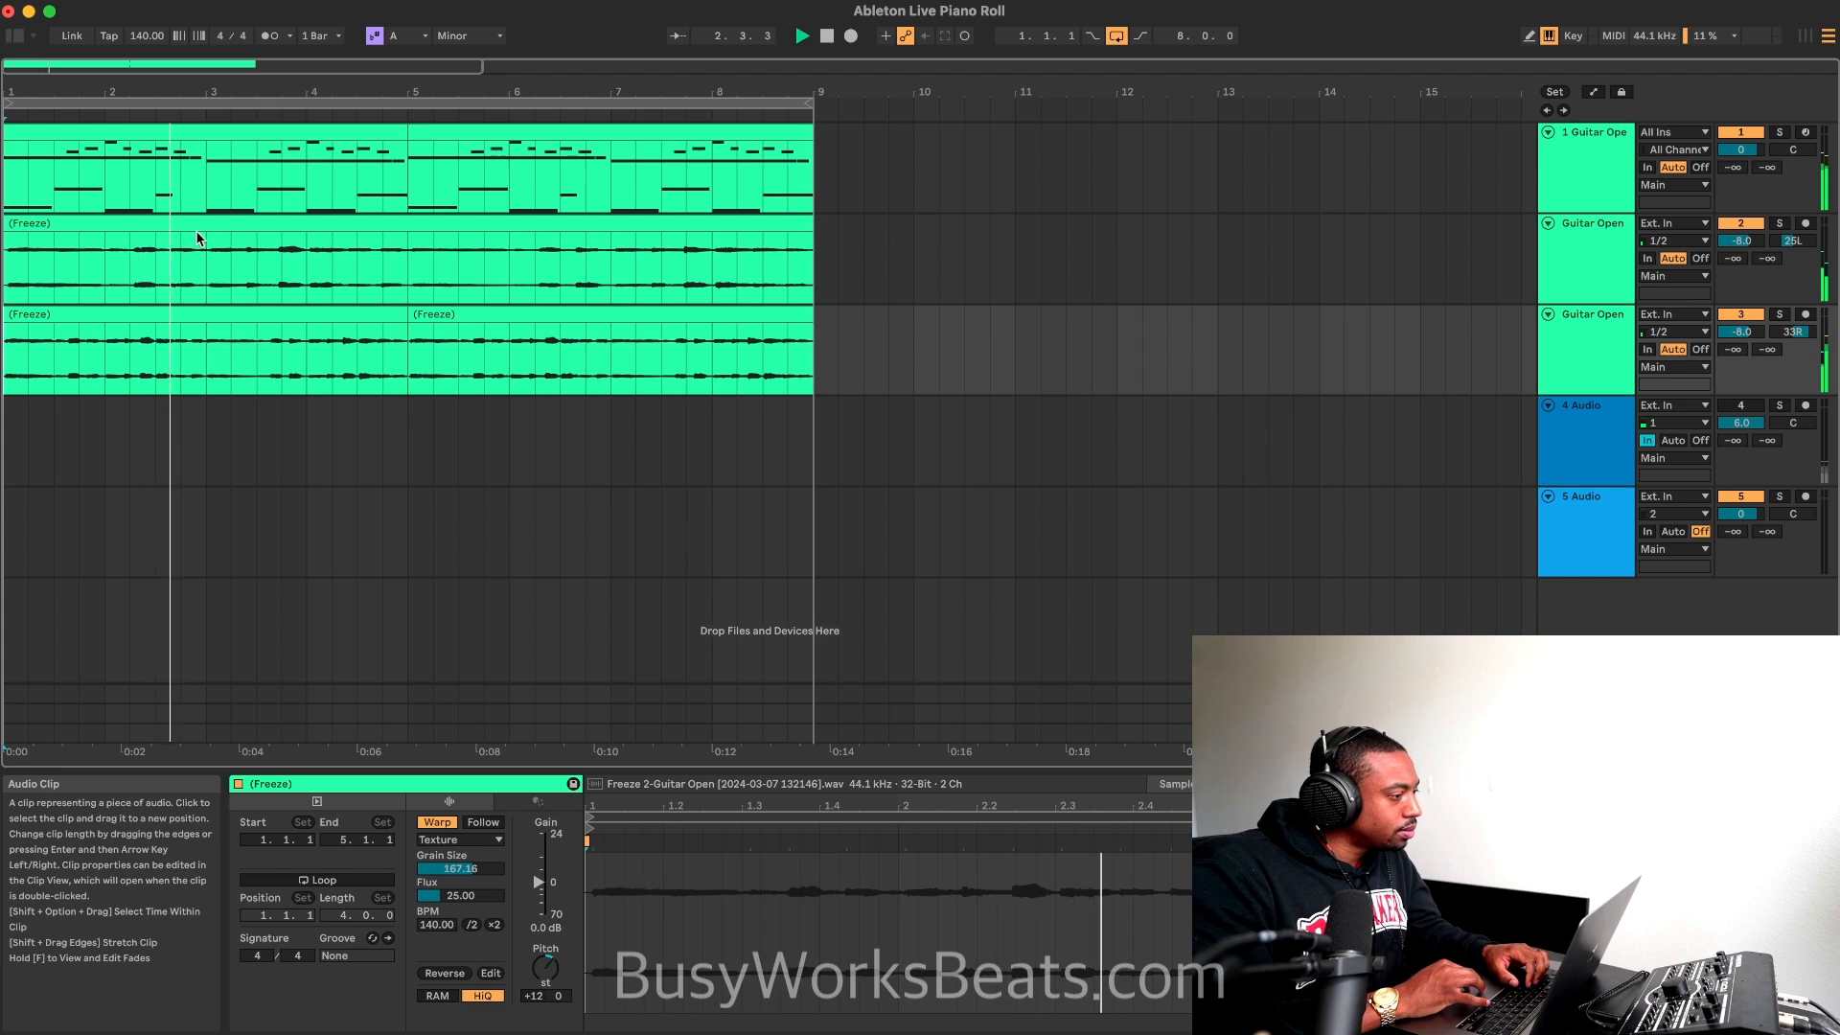
Step: Split the second track's 8-bar frozen clip at bars 3 and 5 and near bar 7
{"action": "left_click_drag", "start_coordinate": [203, 237], "coordinate": [422, 240]}
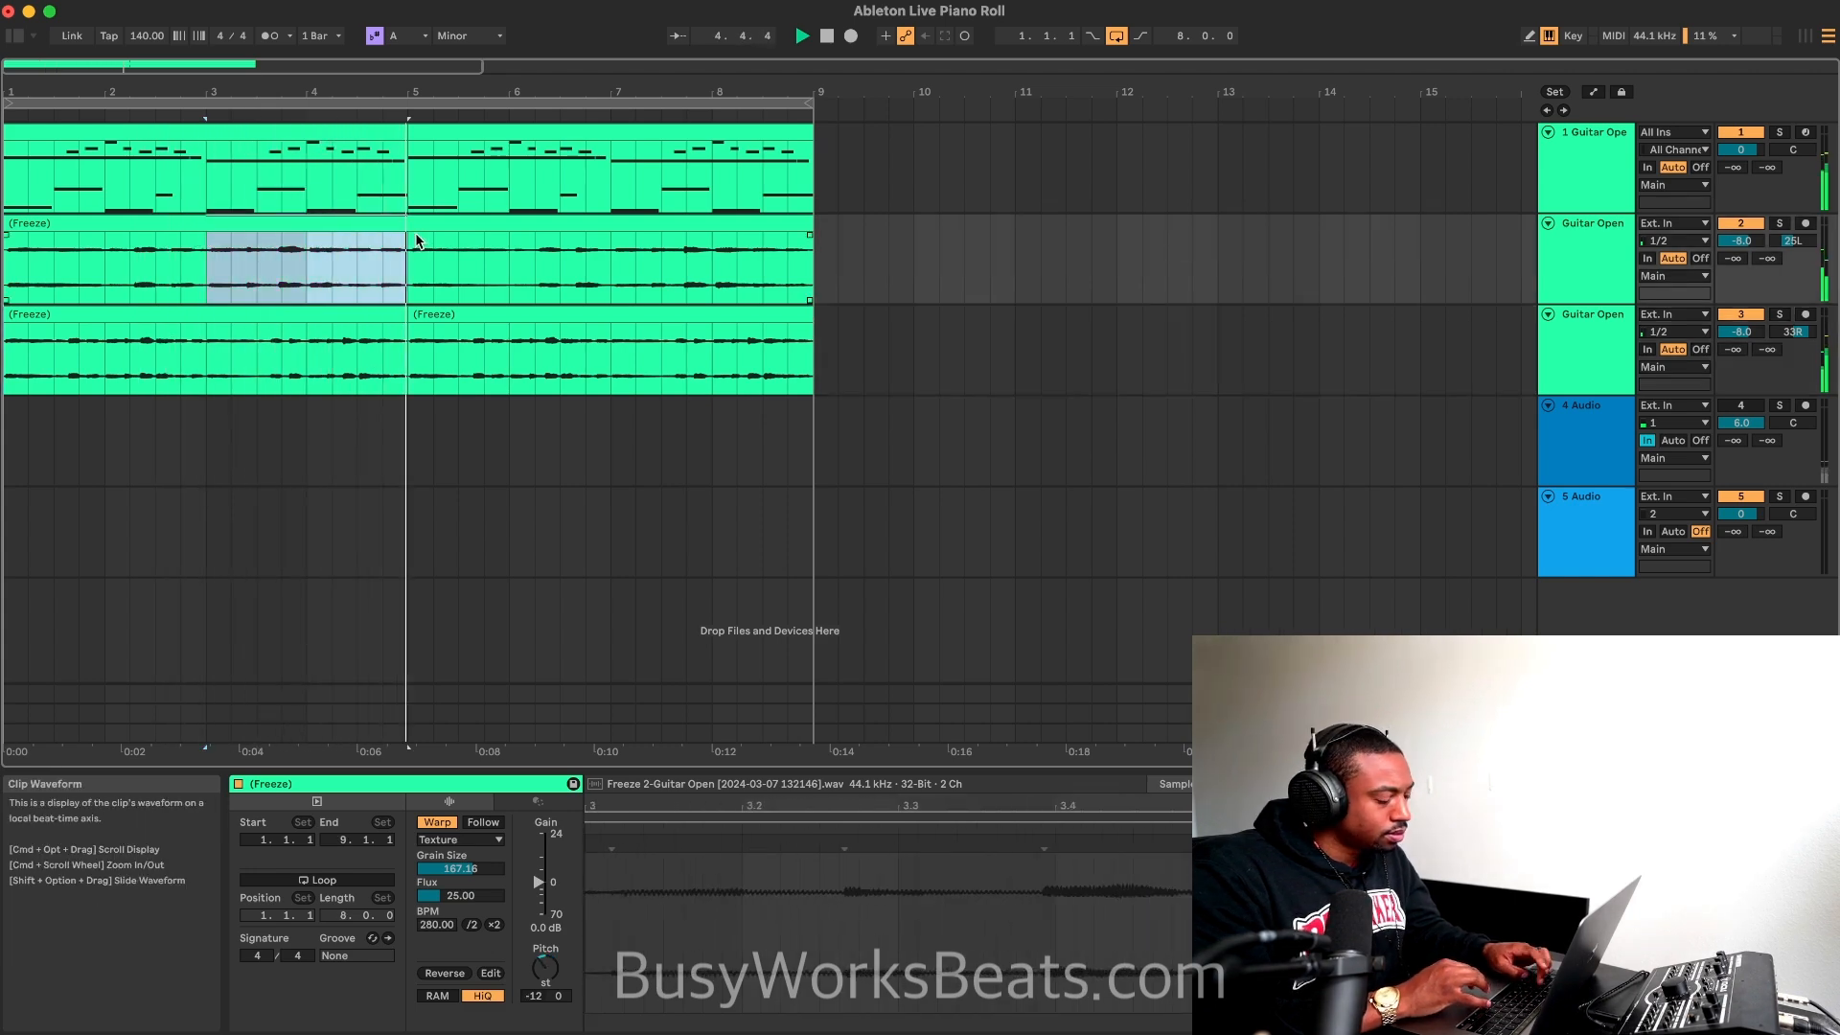
{"action": "key", "text": "super+e"}
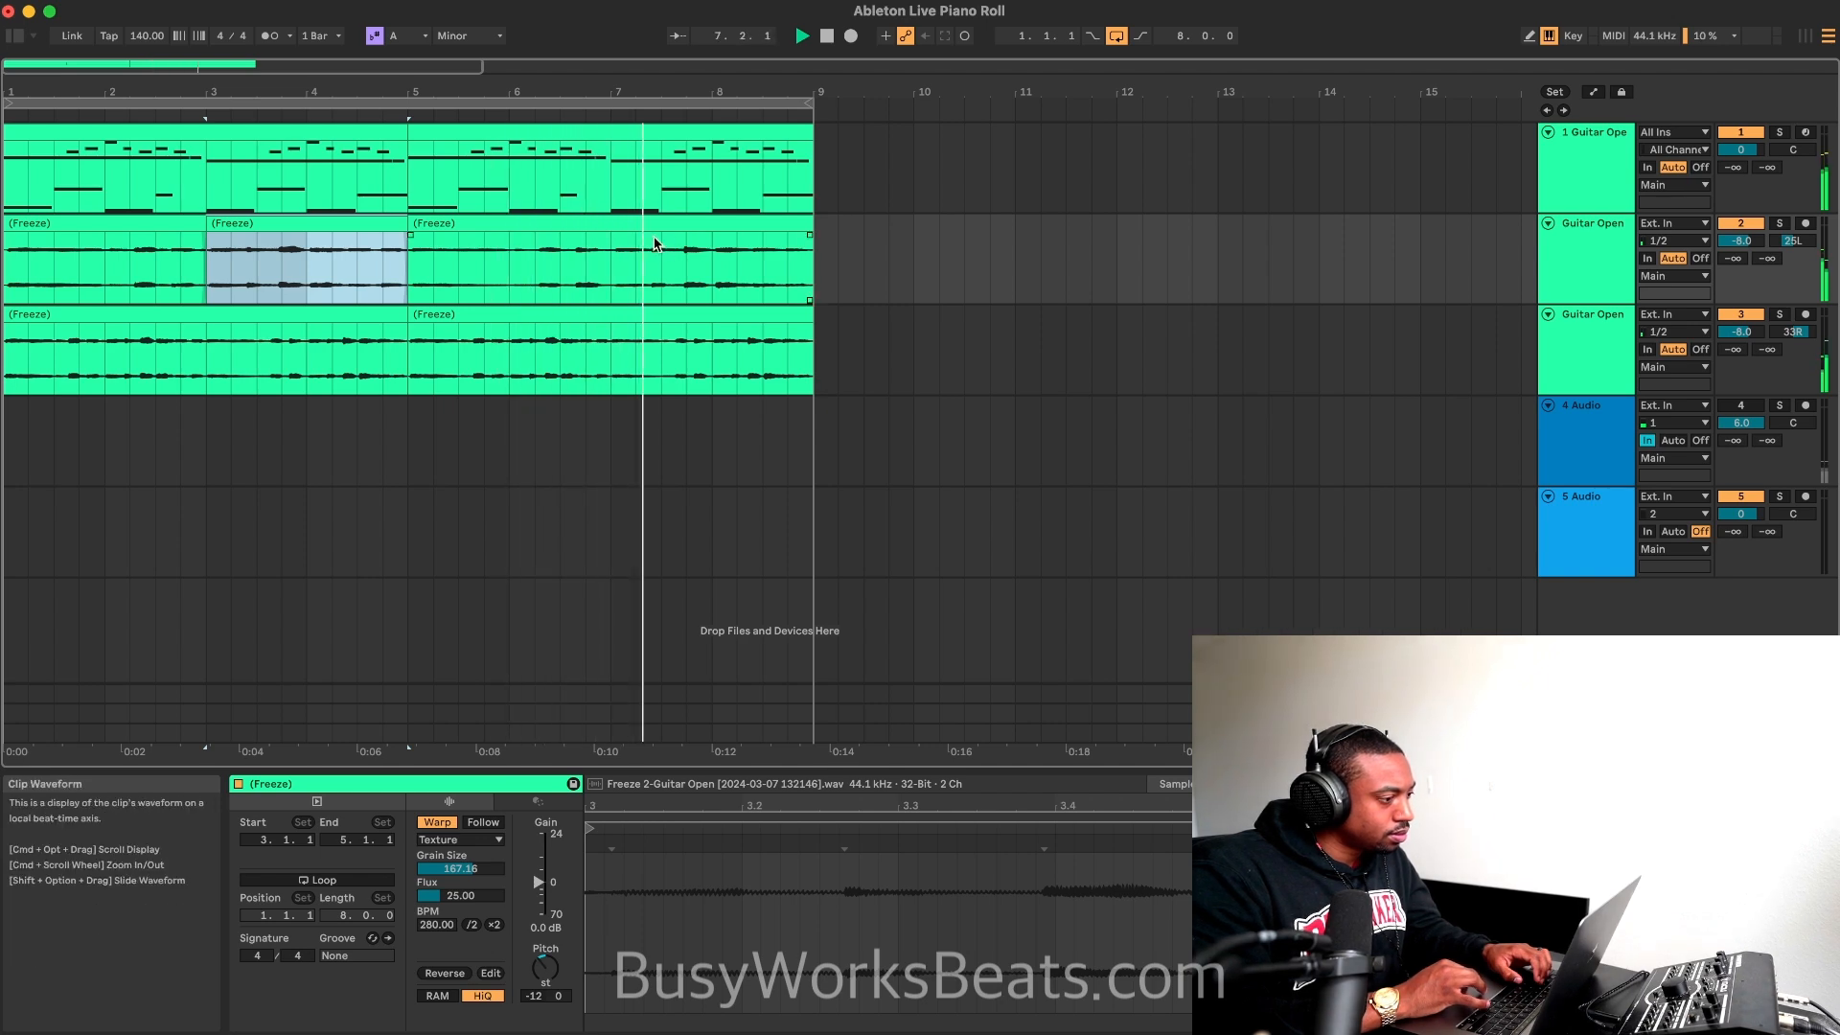
{"action": "key", "text": "space"}
{"action": "key", "text": "space"}
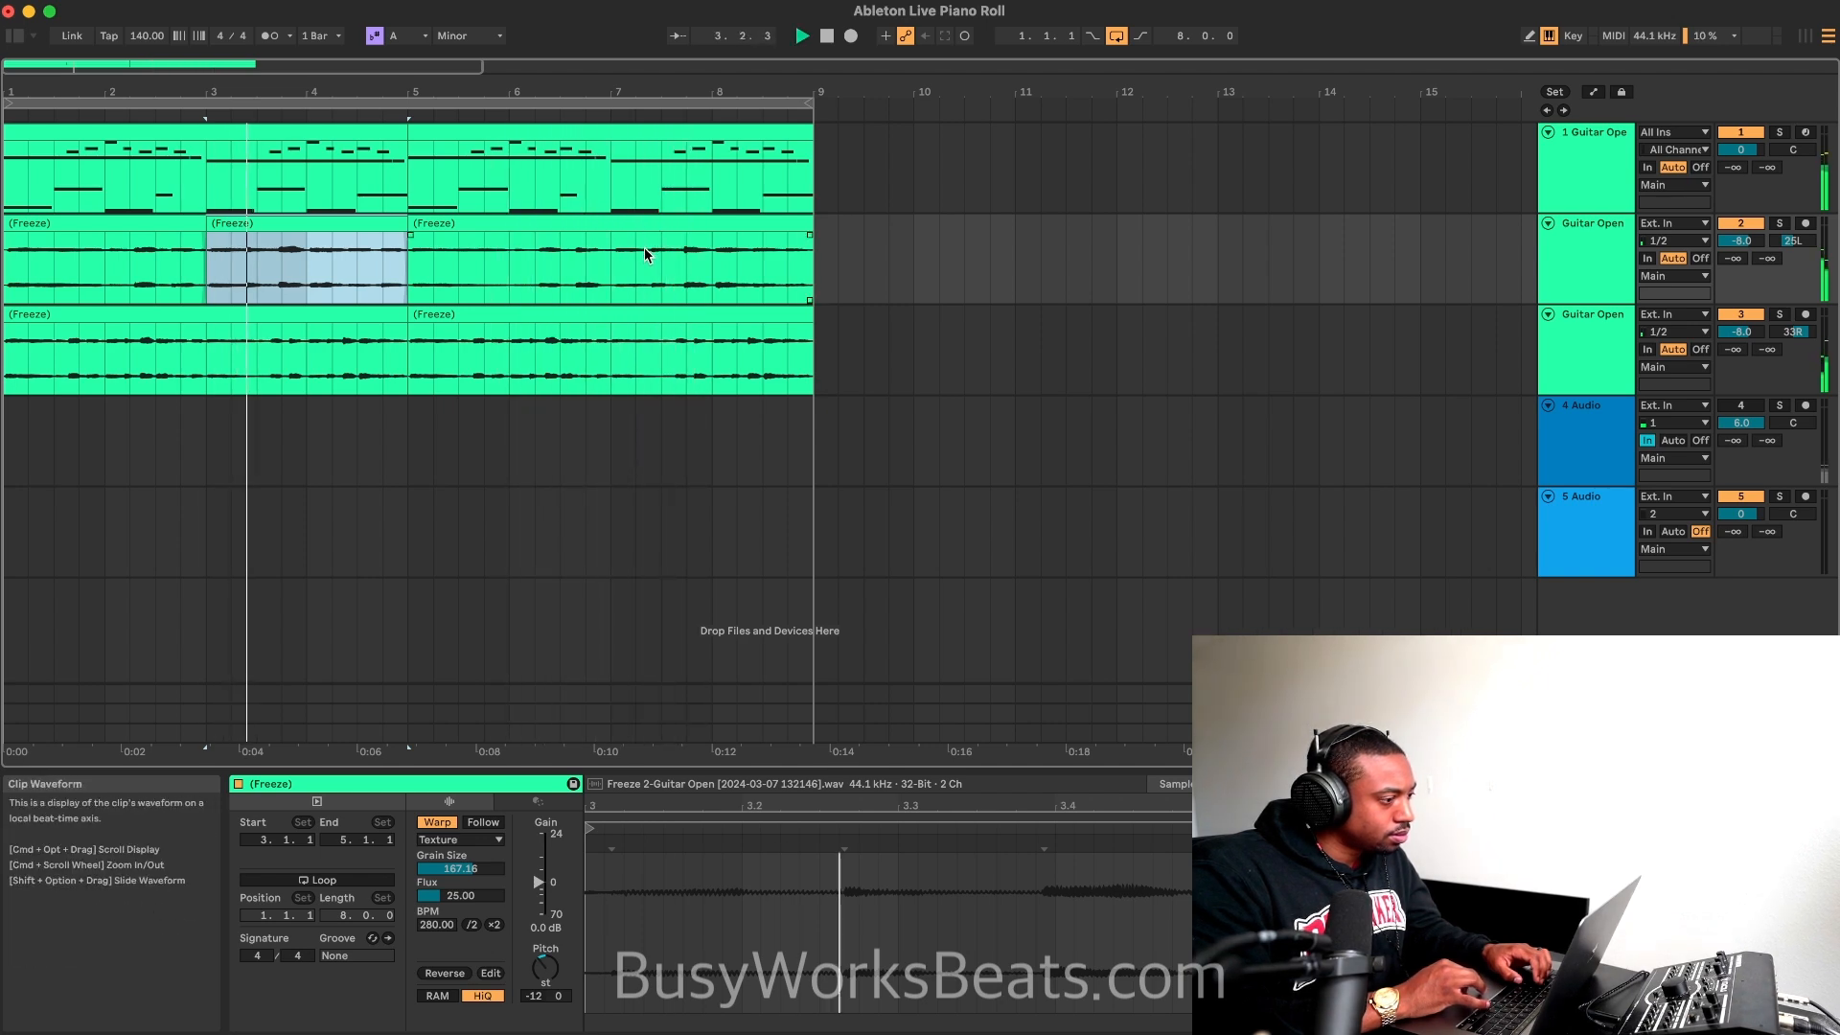
{"action": "left_click_drag", "start_coordinate": [791, 251], "coordinate": [618, 270]}
{"action": "key", "text": "super+e"}
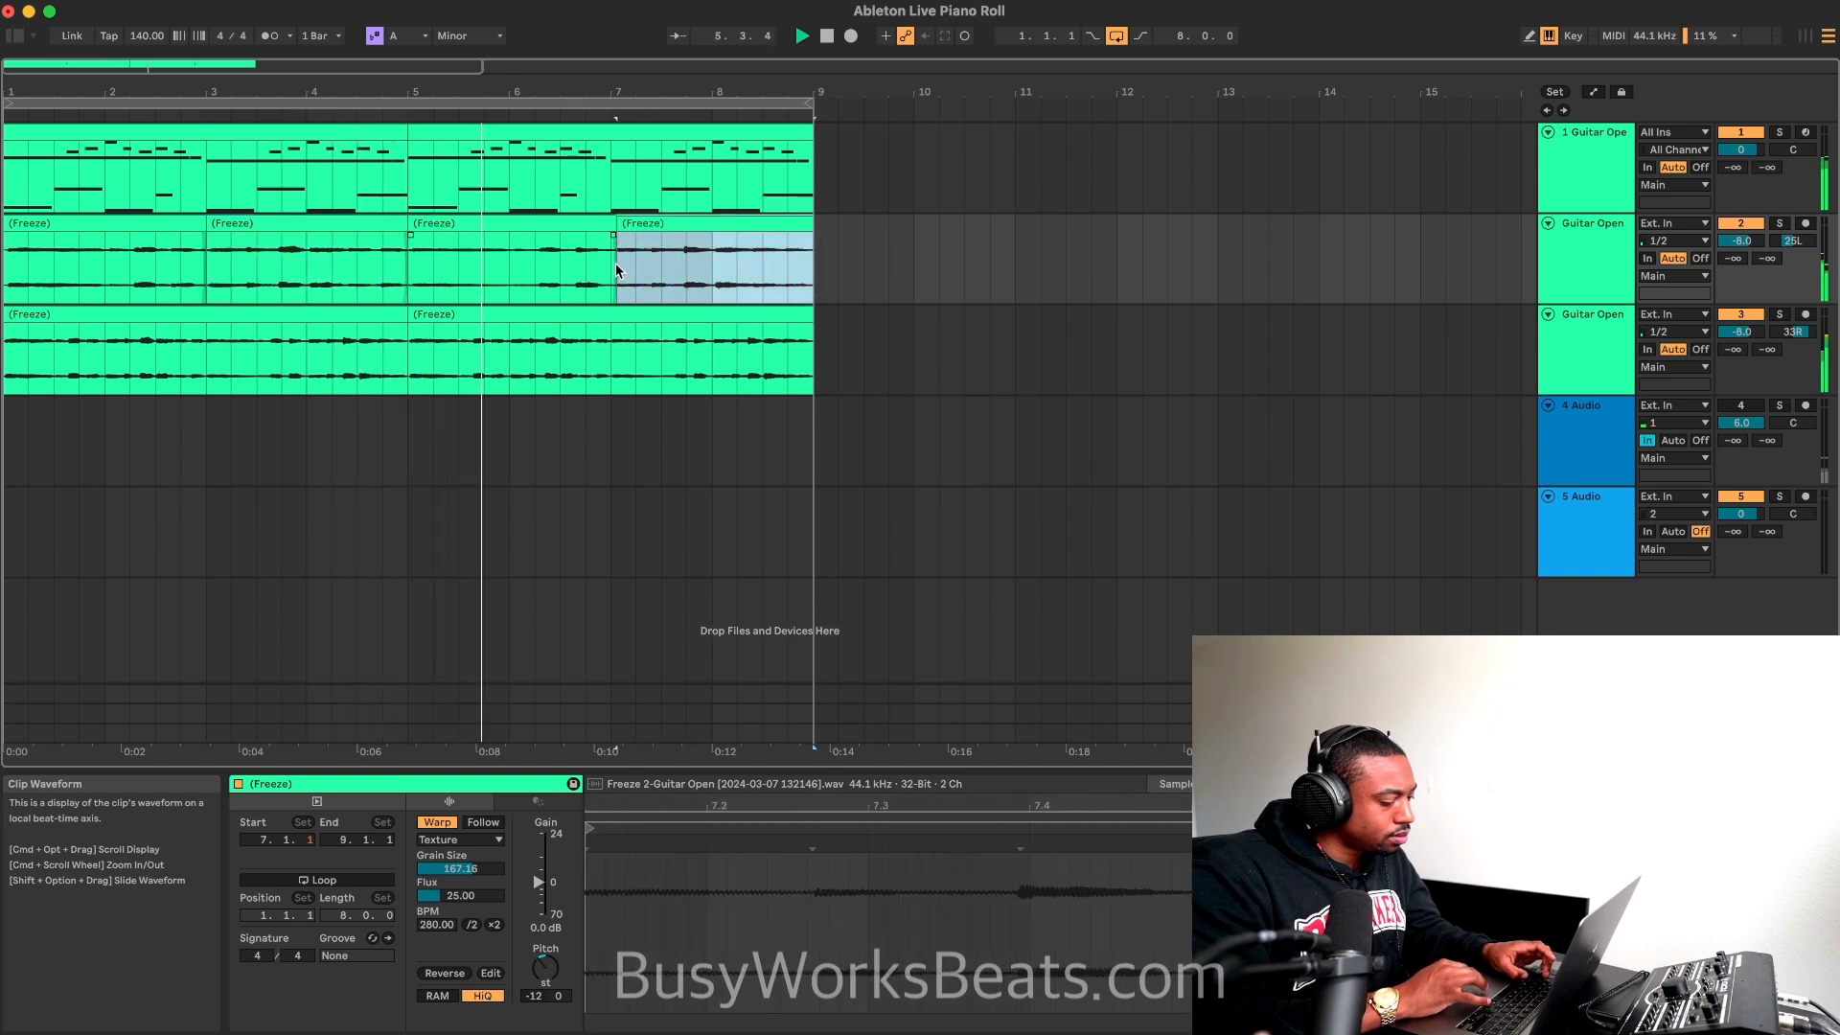
Step: Replace the second track's frozen clip at bars 5 to 7 with a copy of its clip from bars 1 to 3
{"action": "left_click", "coordinate": [1739, 406]}
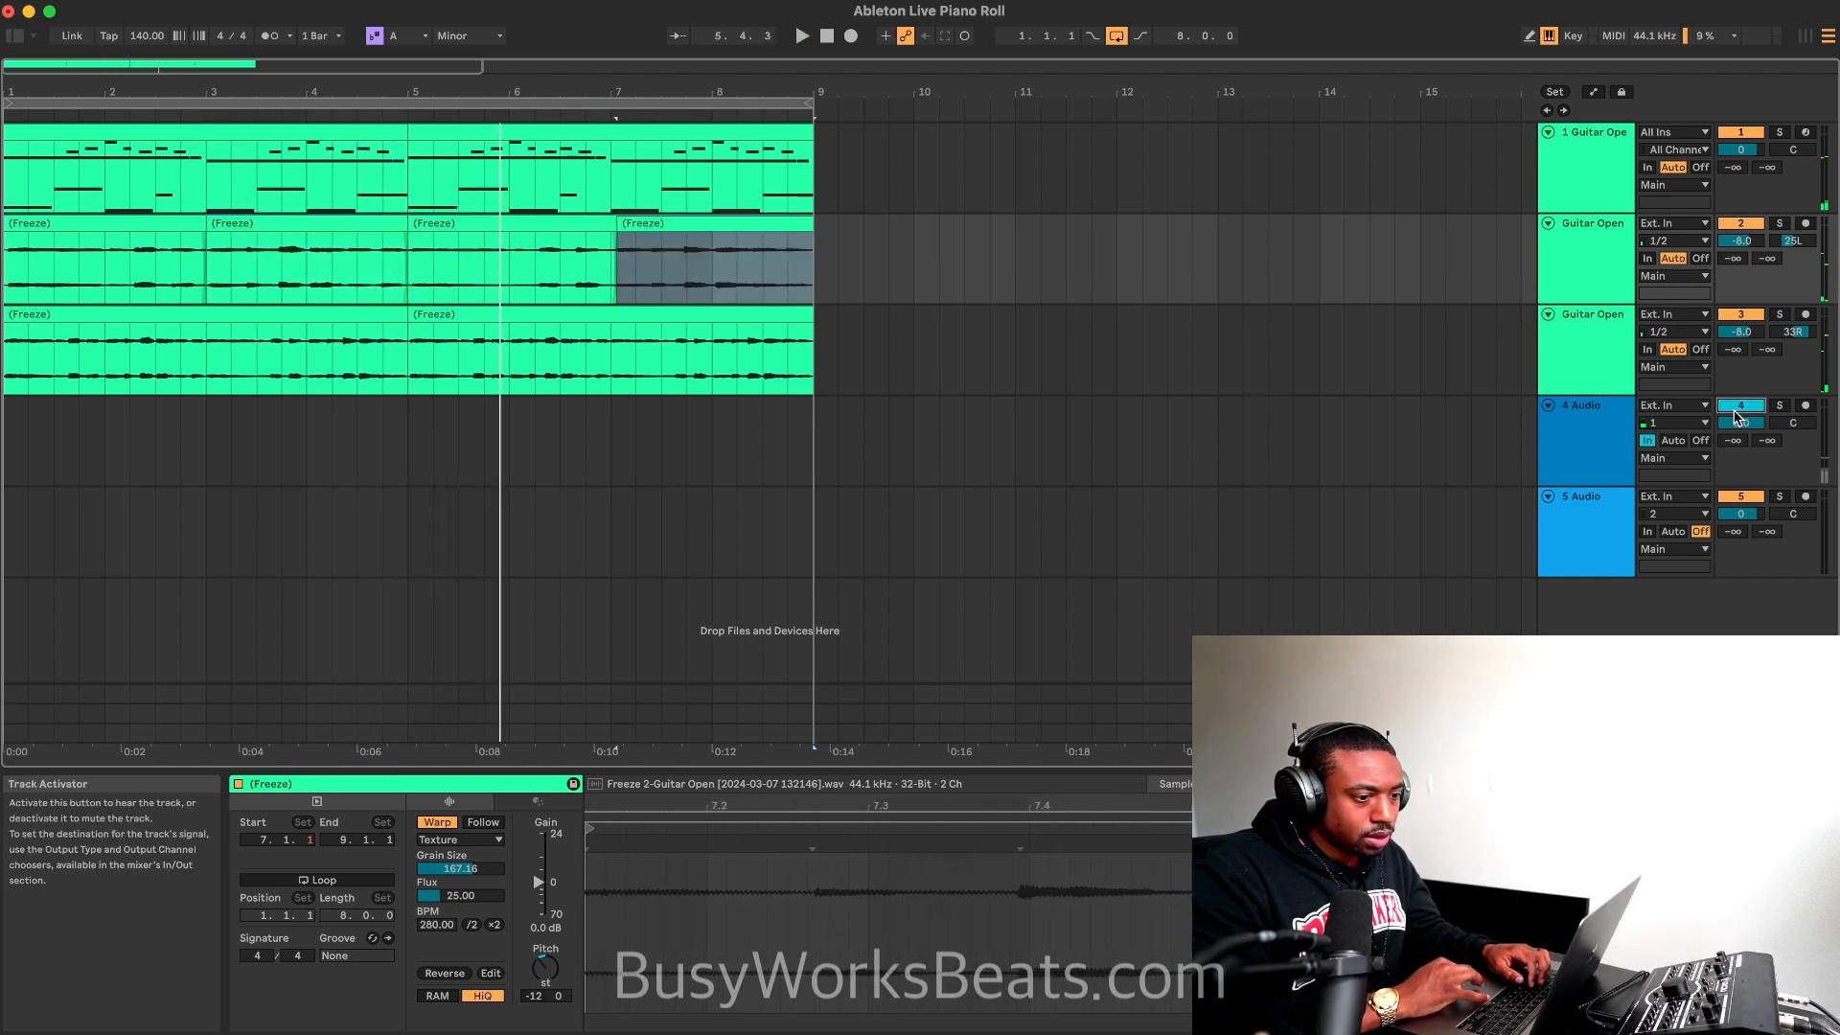
{"action": "left_click", "coordinate": [451, 224]}
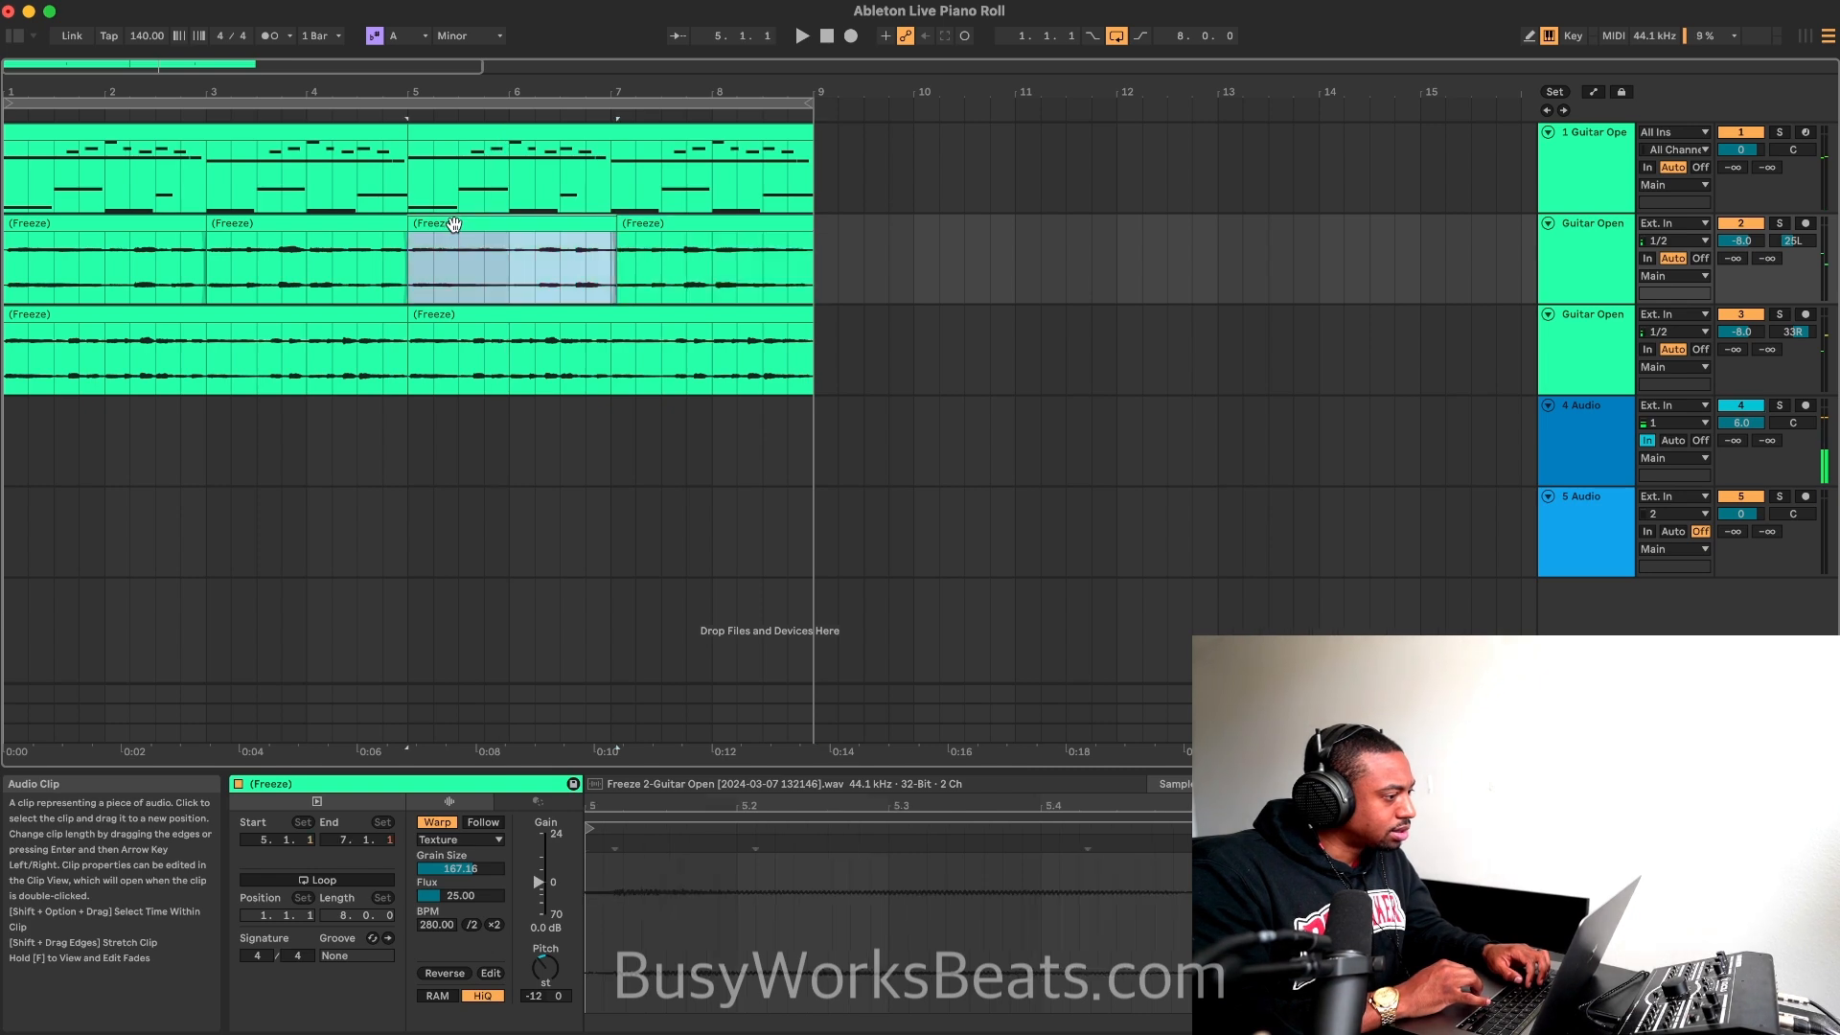
{"action": "key", "text": "Delete"}
{"action": "left_click", "coordinate": [147, 222]}
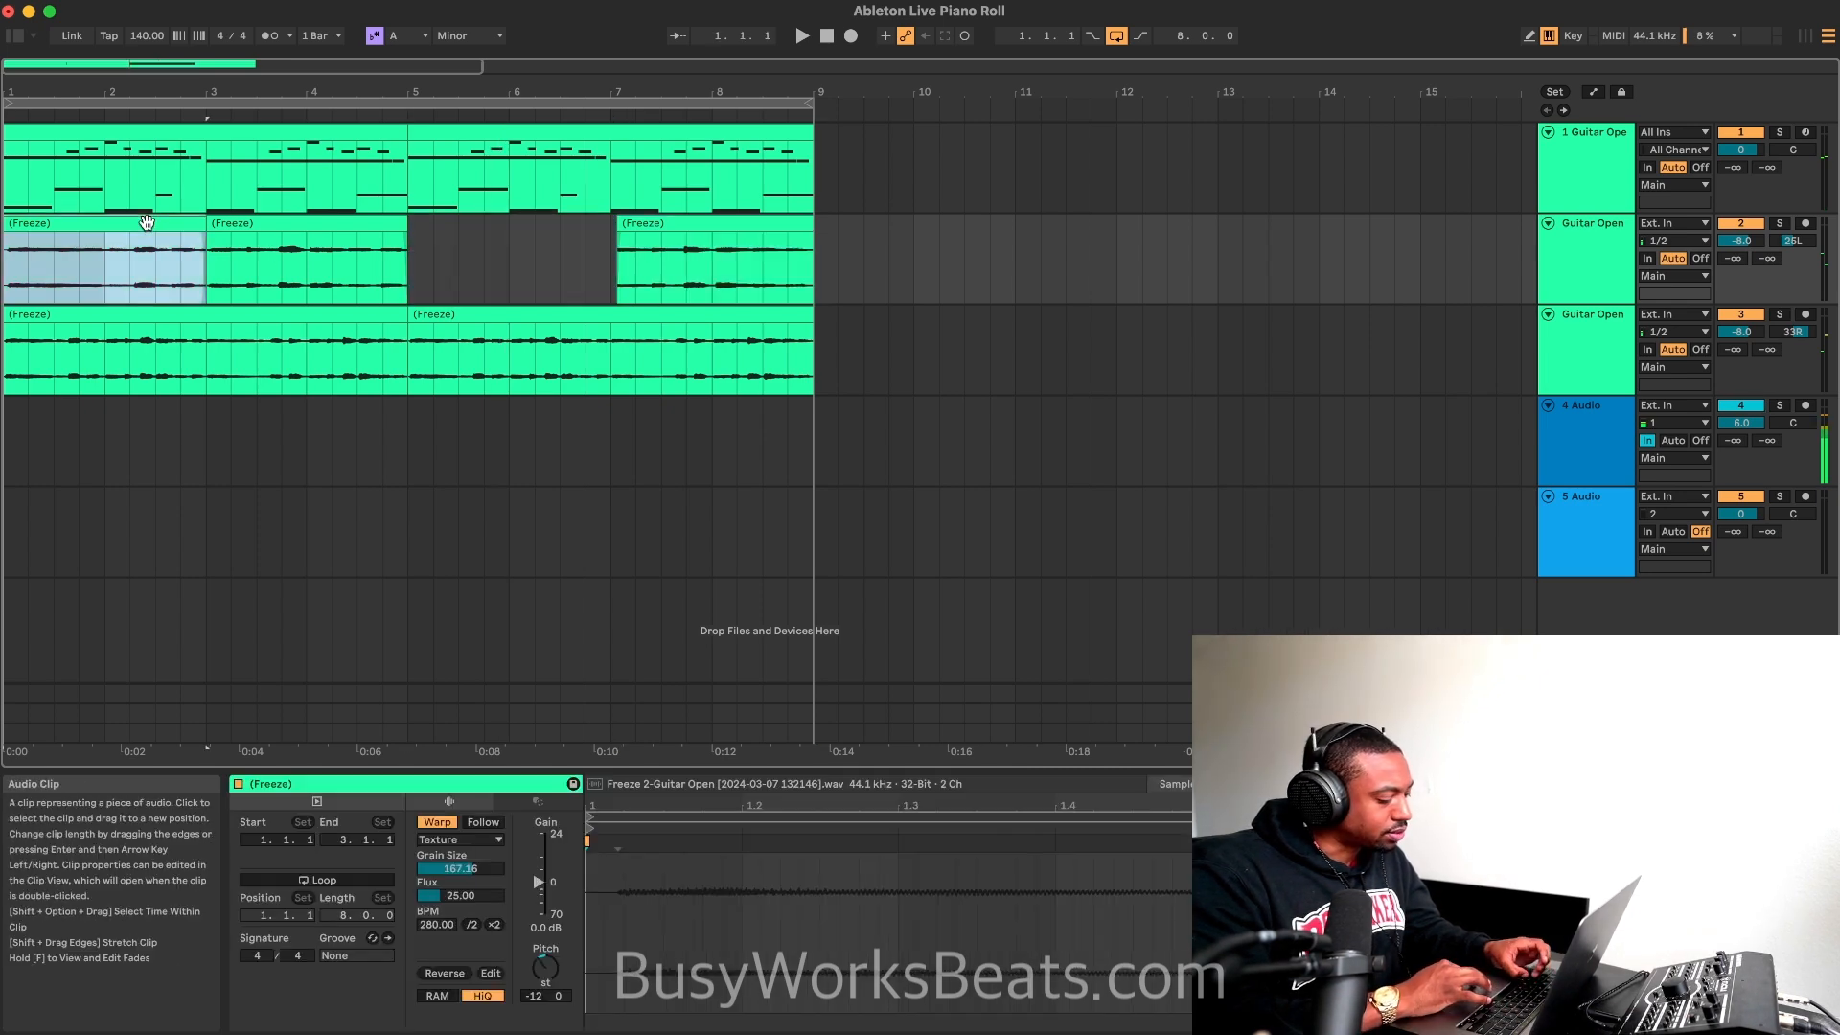
{"action": "key", "text": "super+c"}
{"action": "left_click", "coordinate": [422, 246]}
{"action": "key", "text": "super+v"}
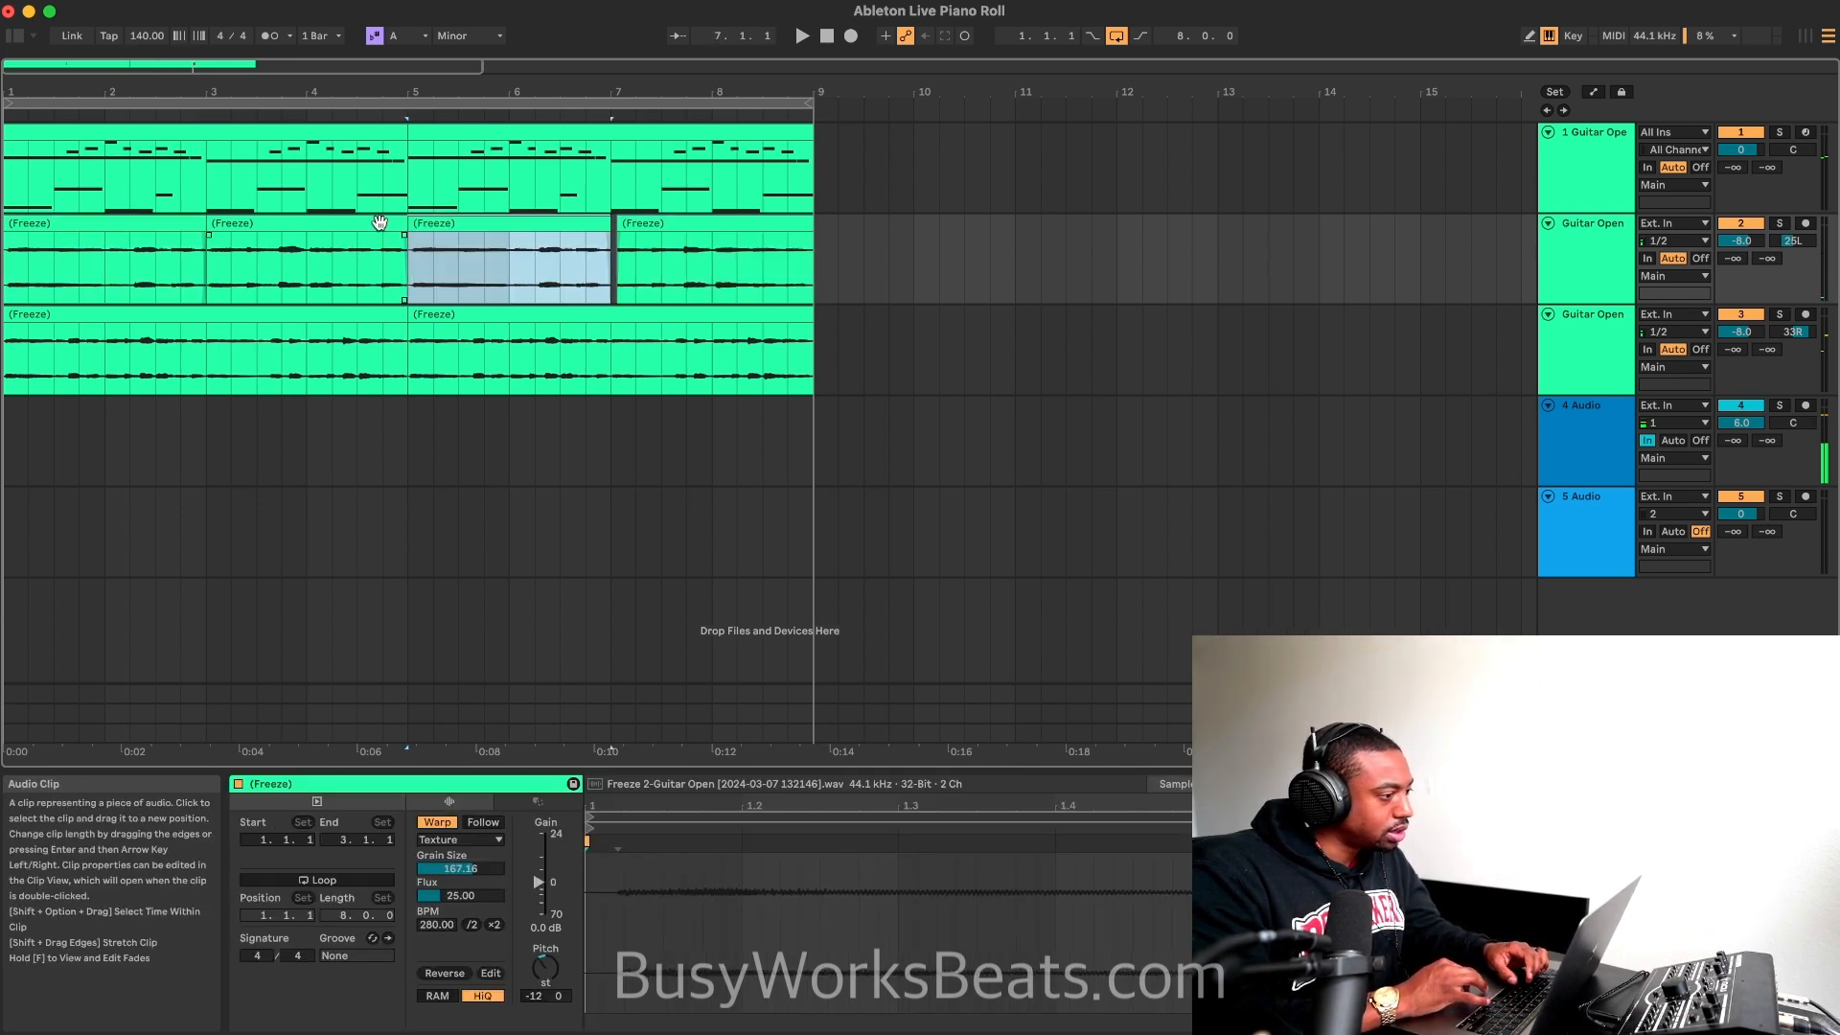
Step: Audition the second track from bars 5 and 3, and reverse its clip at bars 3 to 5
{"action": "left_click", "coordinate": [410, 115]}
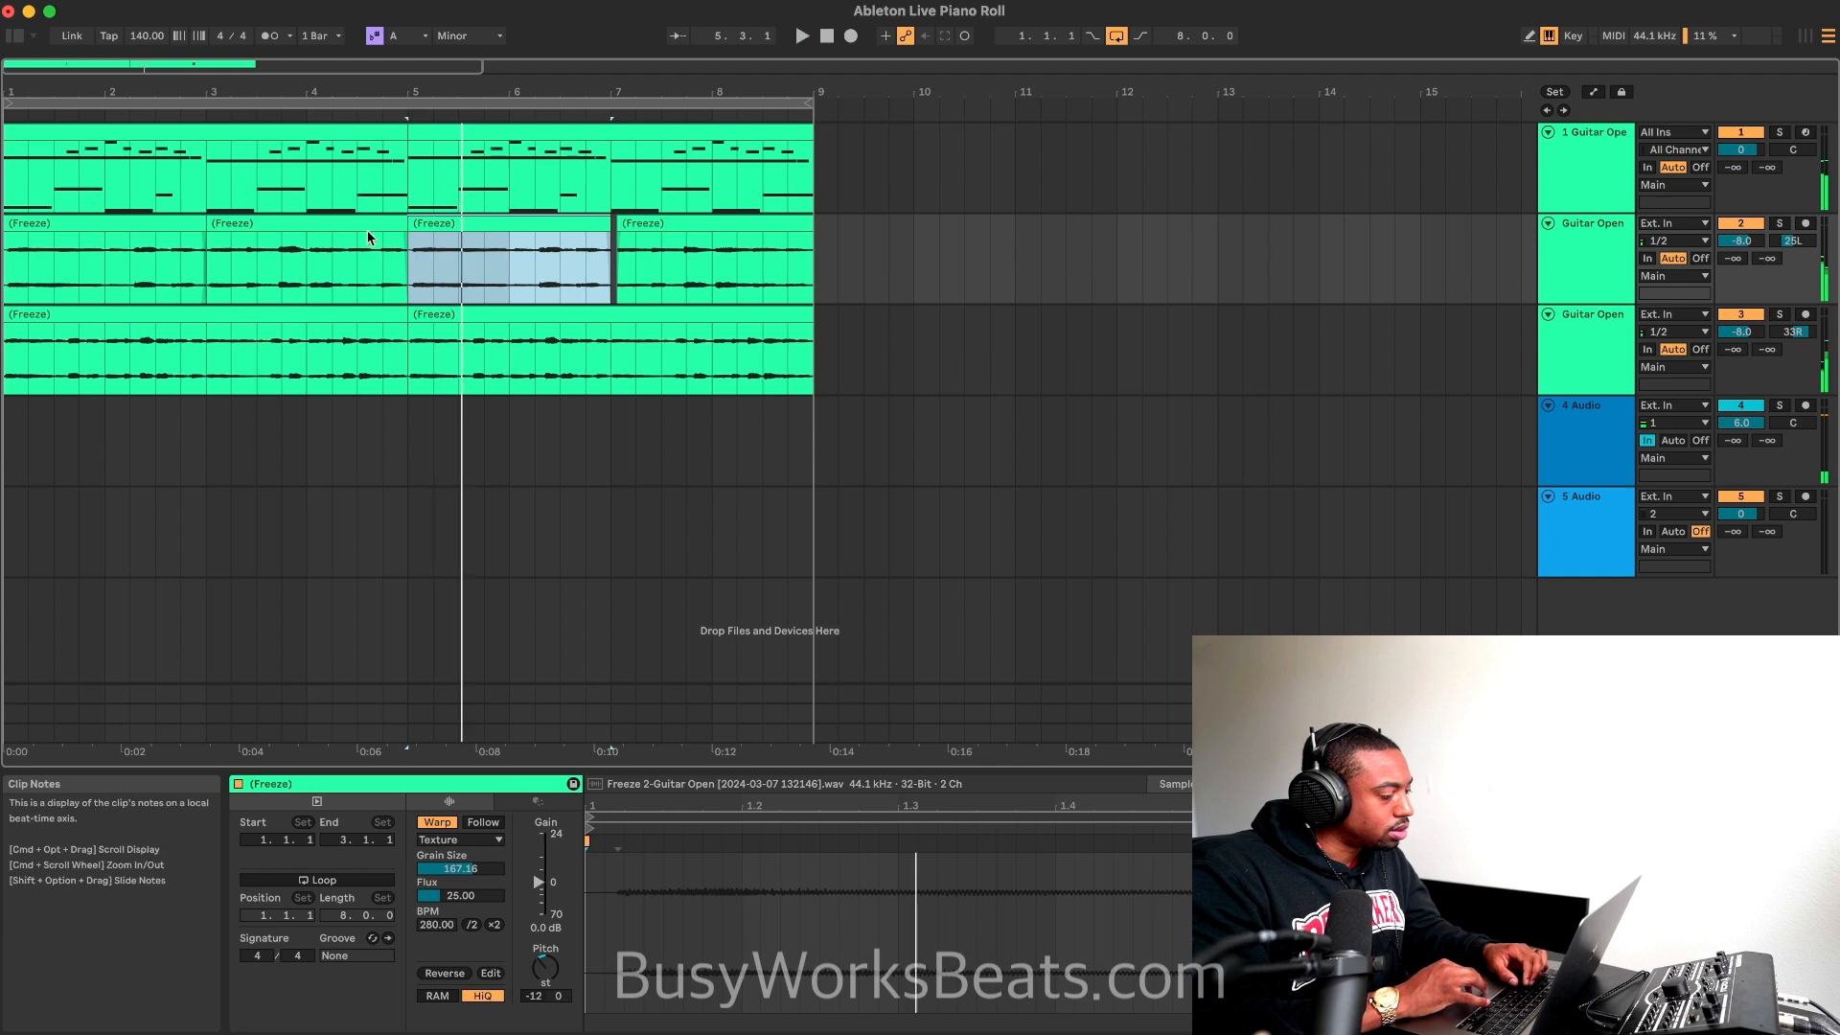
{"action": "left_click", "coordinate": [318, 227]}
{"action": "left_click", "coordinate": [200, 115]}
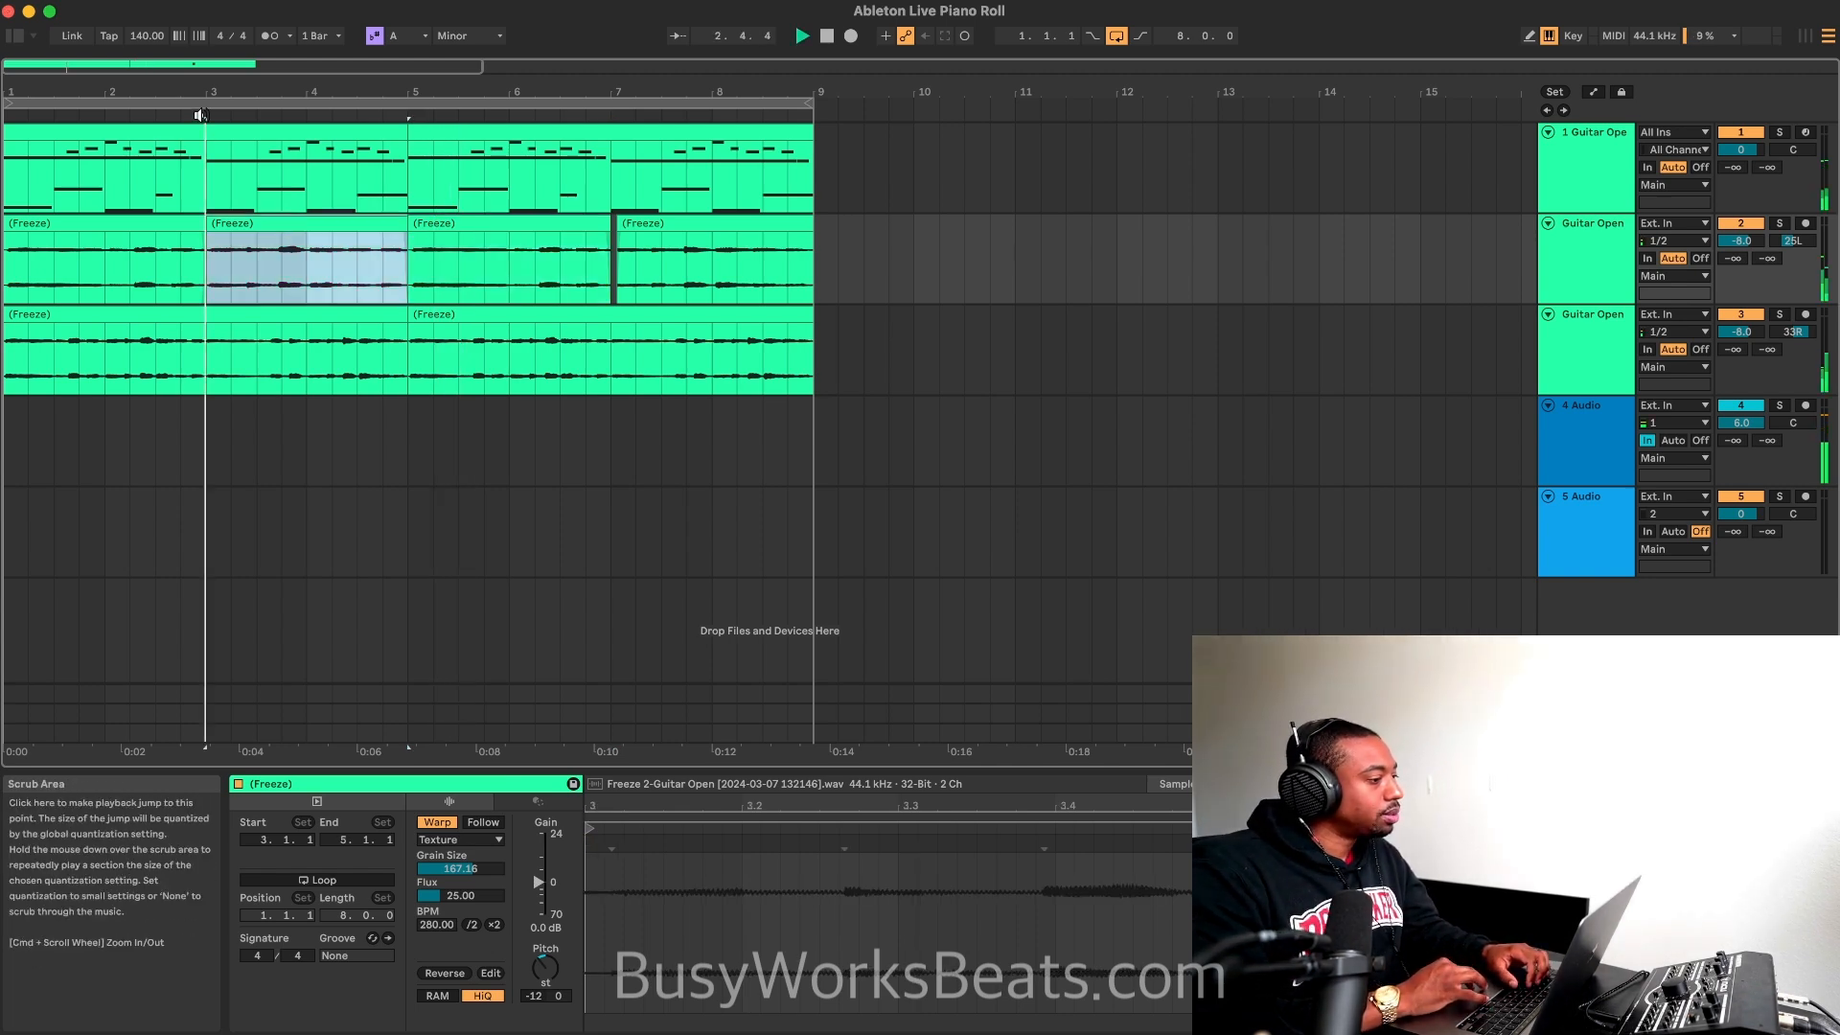
{"action": "key", "text": "space"}
{"action": "double_click", "coordinate": [274, 227]}
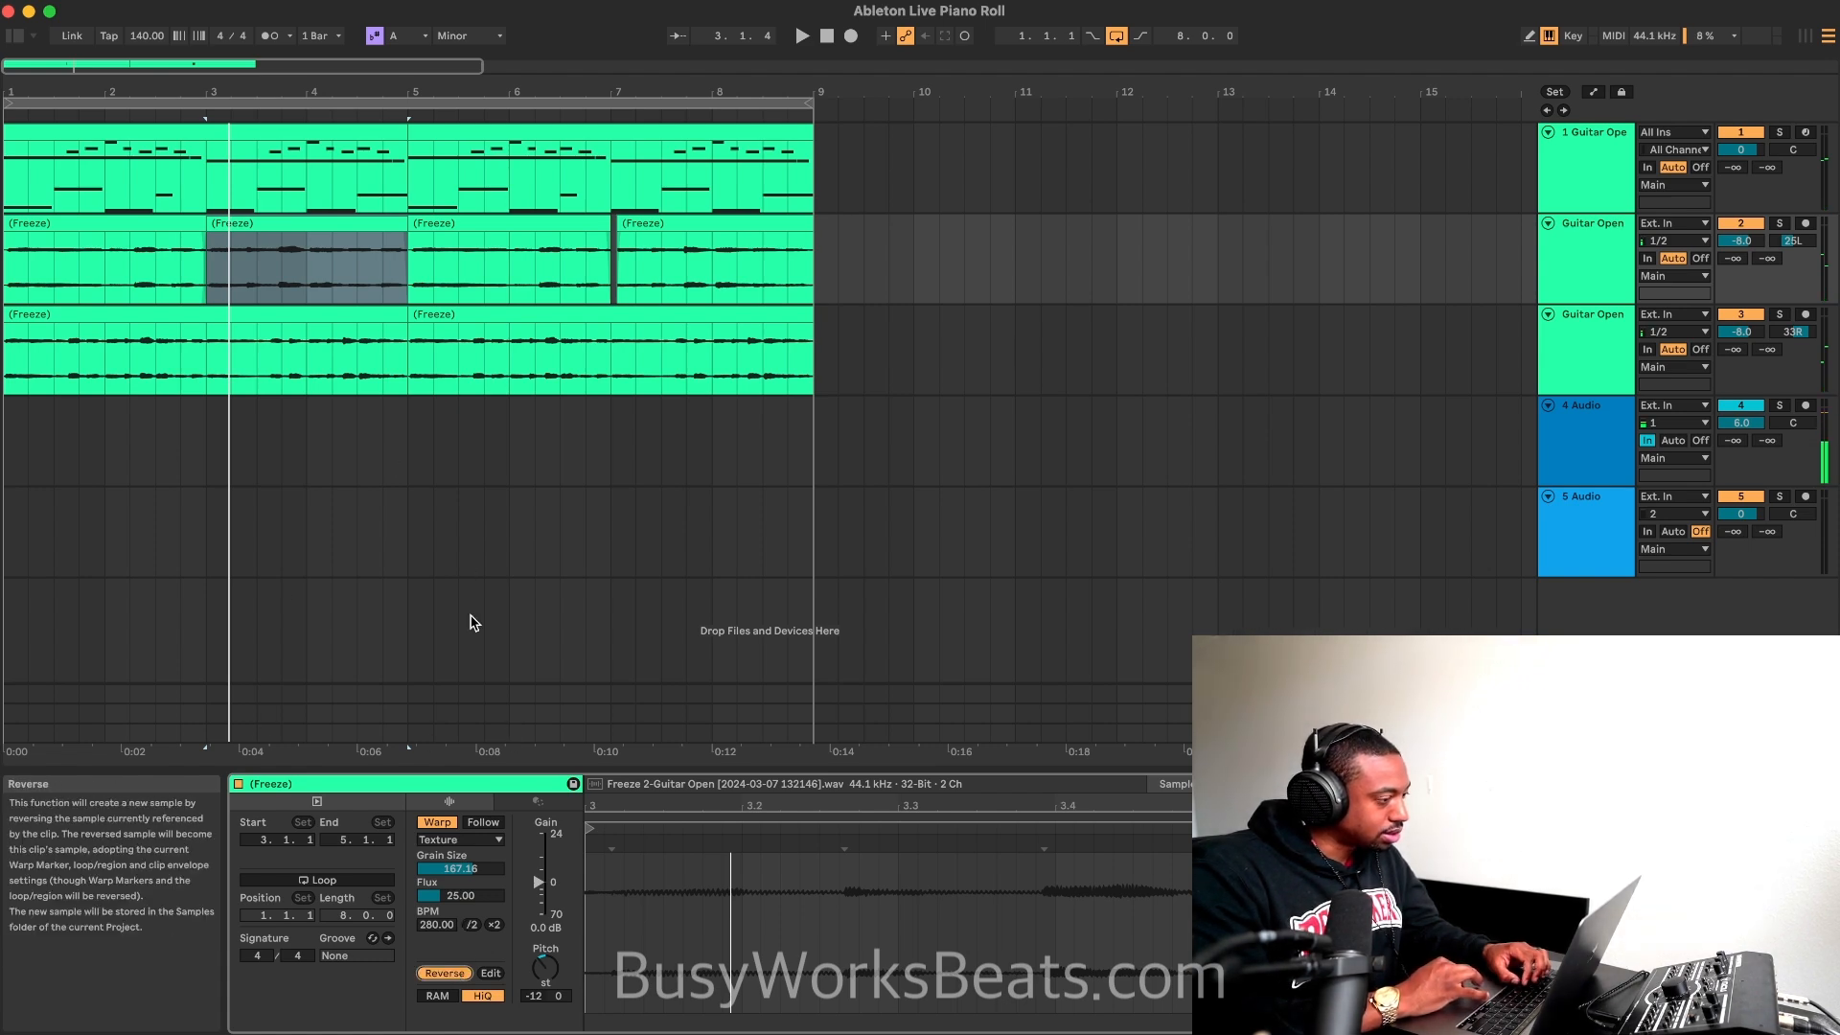
{"action": "key", "text": "space"}
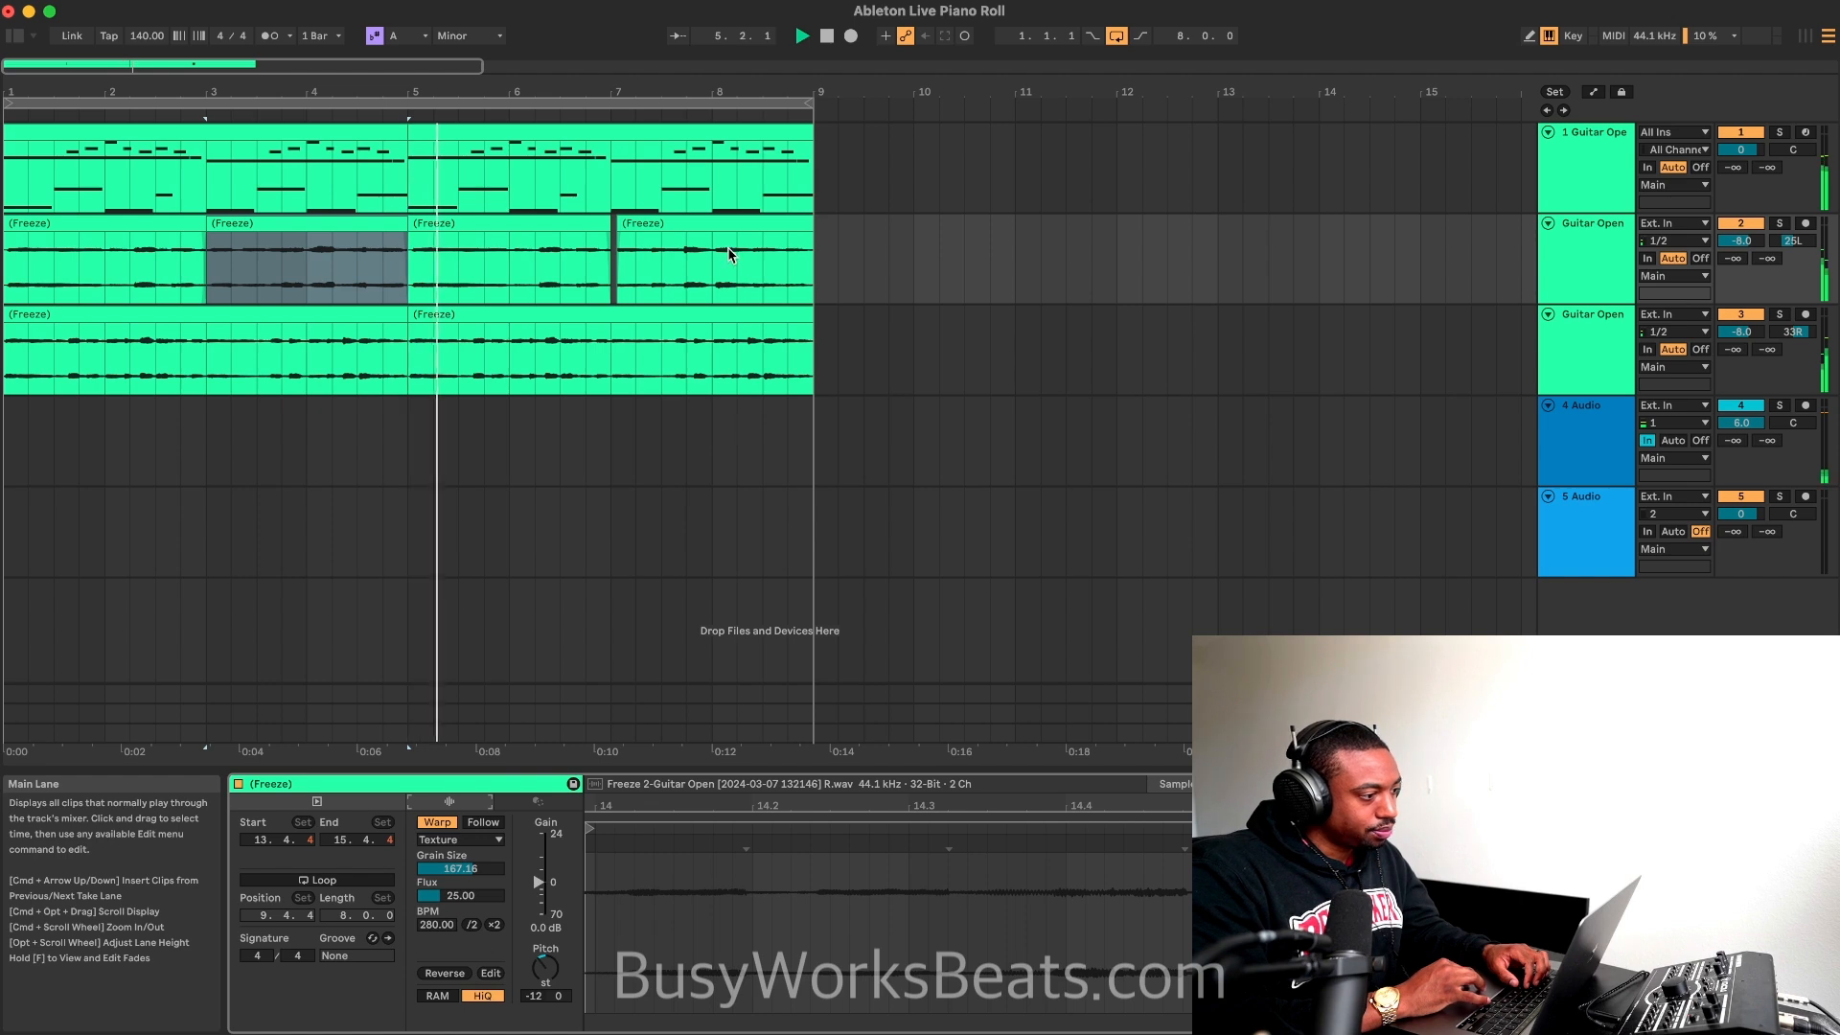
Step: Reverse the second track's last frozen clip, starting at bar 7, and play the loop
{"action": "left_click", "coordinate": [692, 220]}
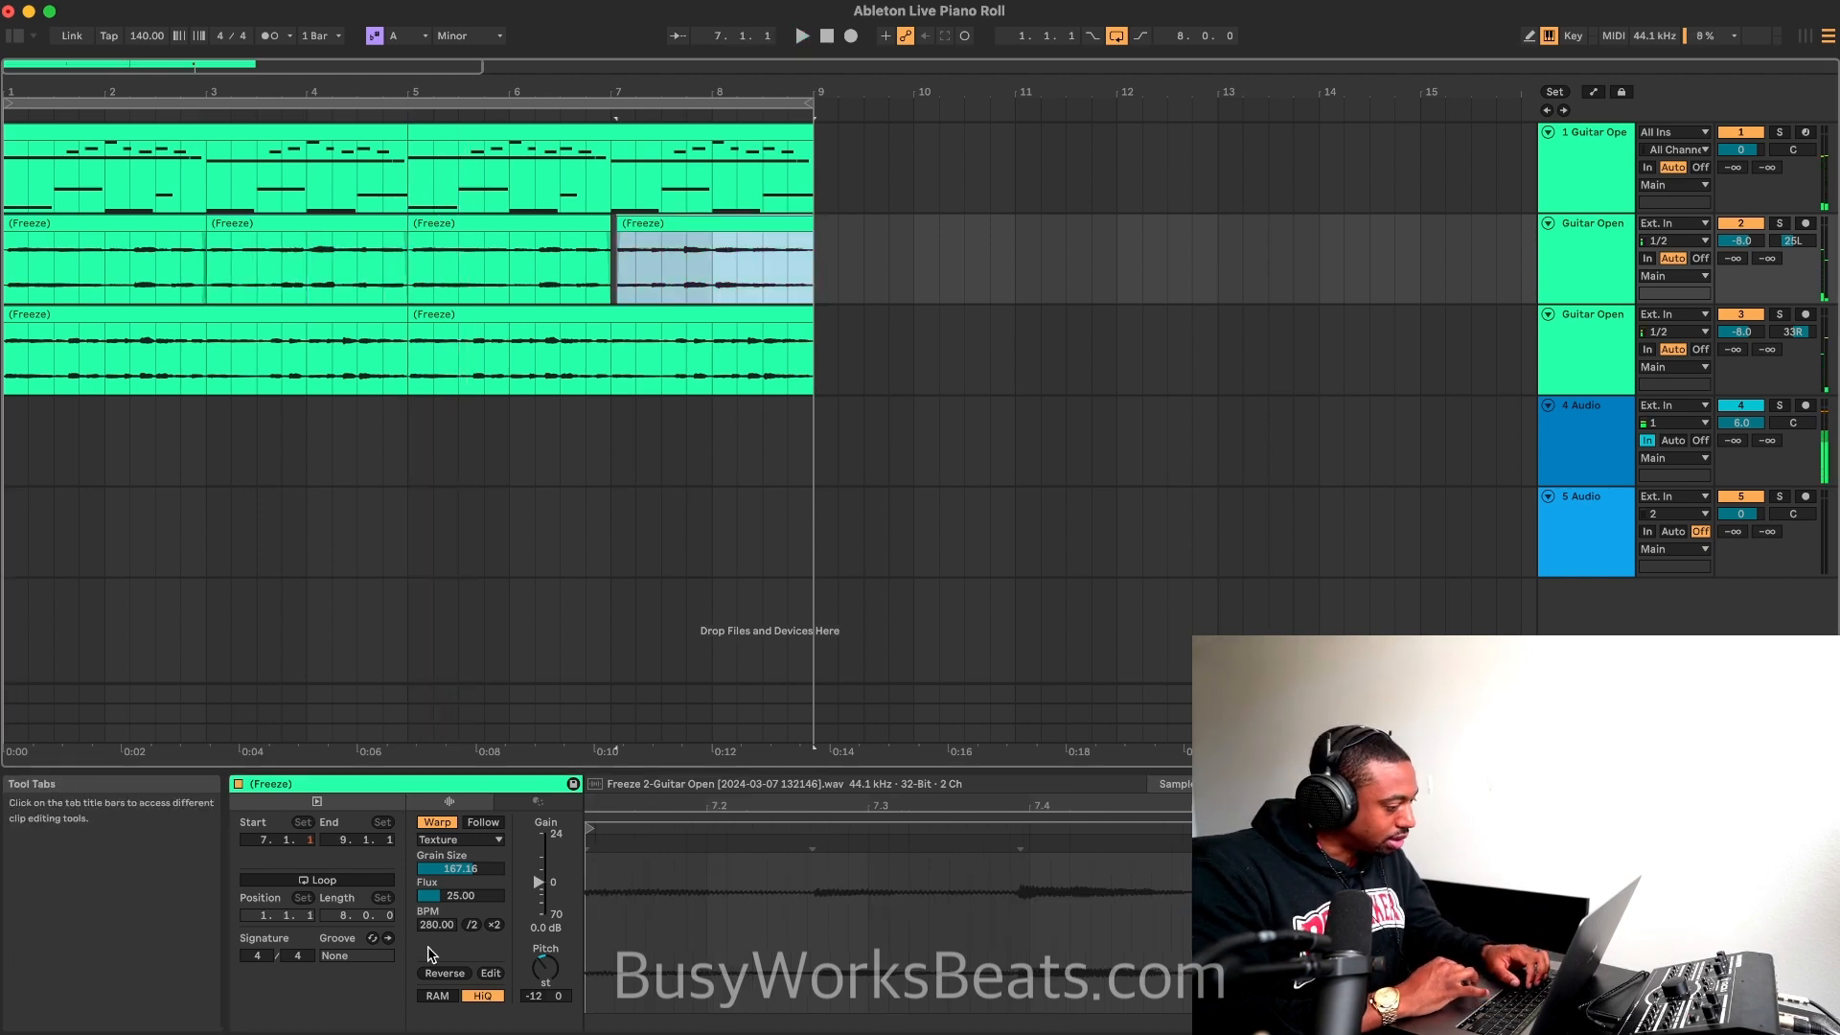
{"action": "left_click", "coordinate": [445, 973]}
{"action": "key", "text": "space"}
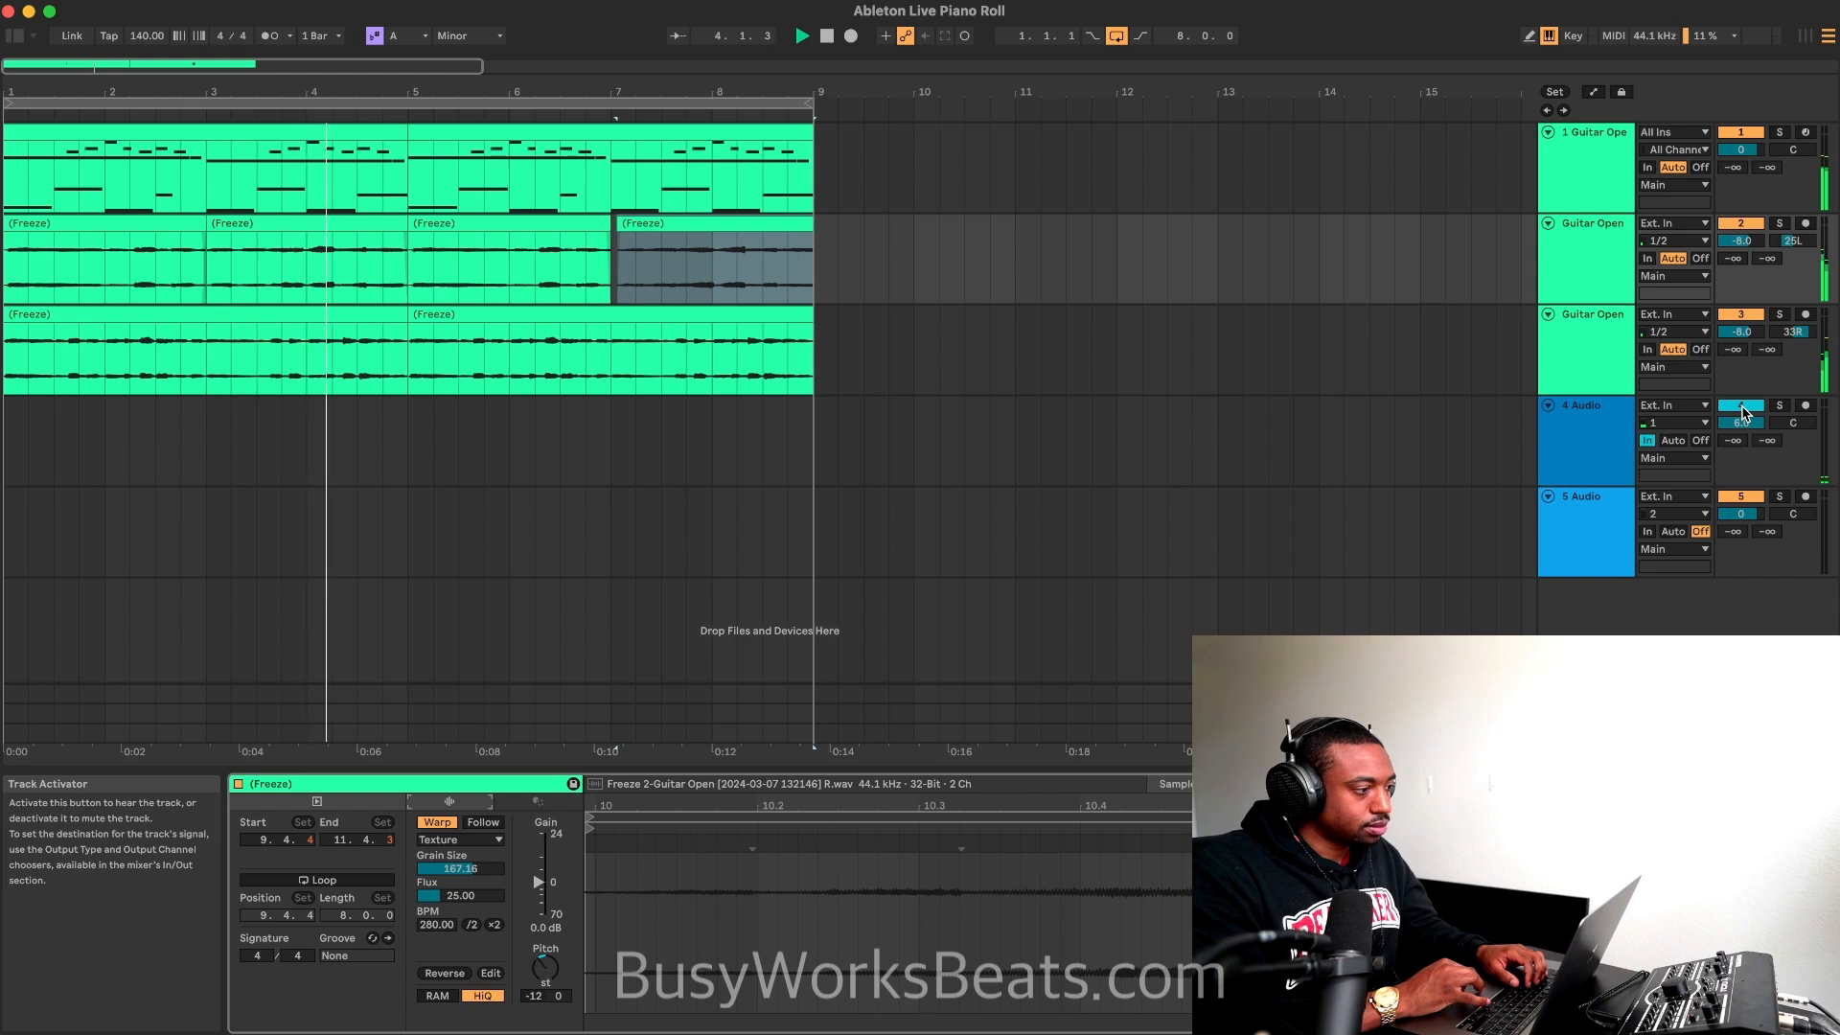
Step: Fade out the second track's clip ending at bar 5 and crossfade its start with the first clip from bar 3 to about 3.3
{"action": "left_click", "coordinate": [388, 242]}
{"action": "left_click", "coordinate": [212, 241]}
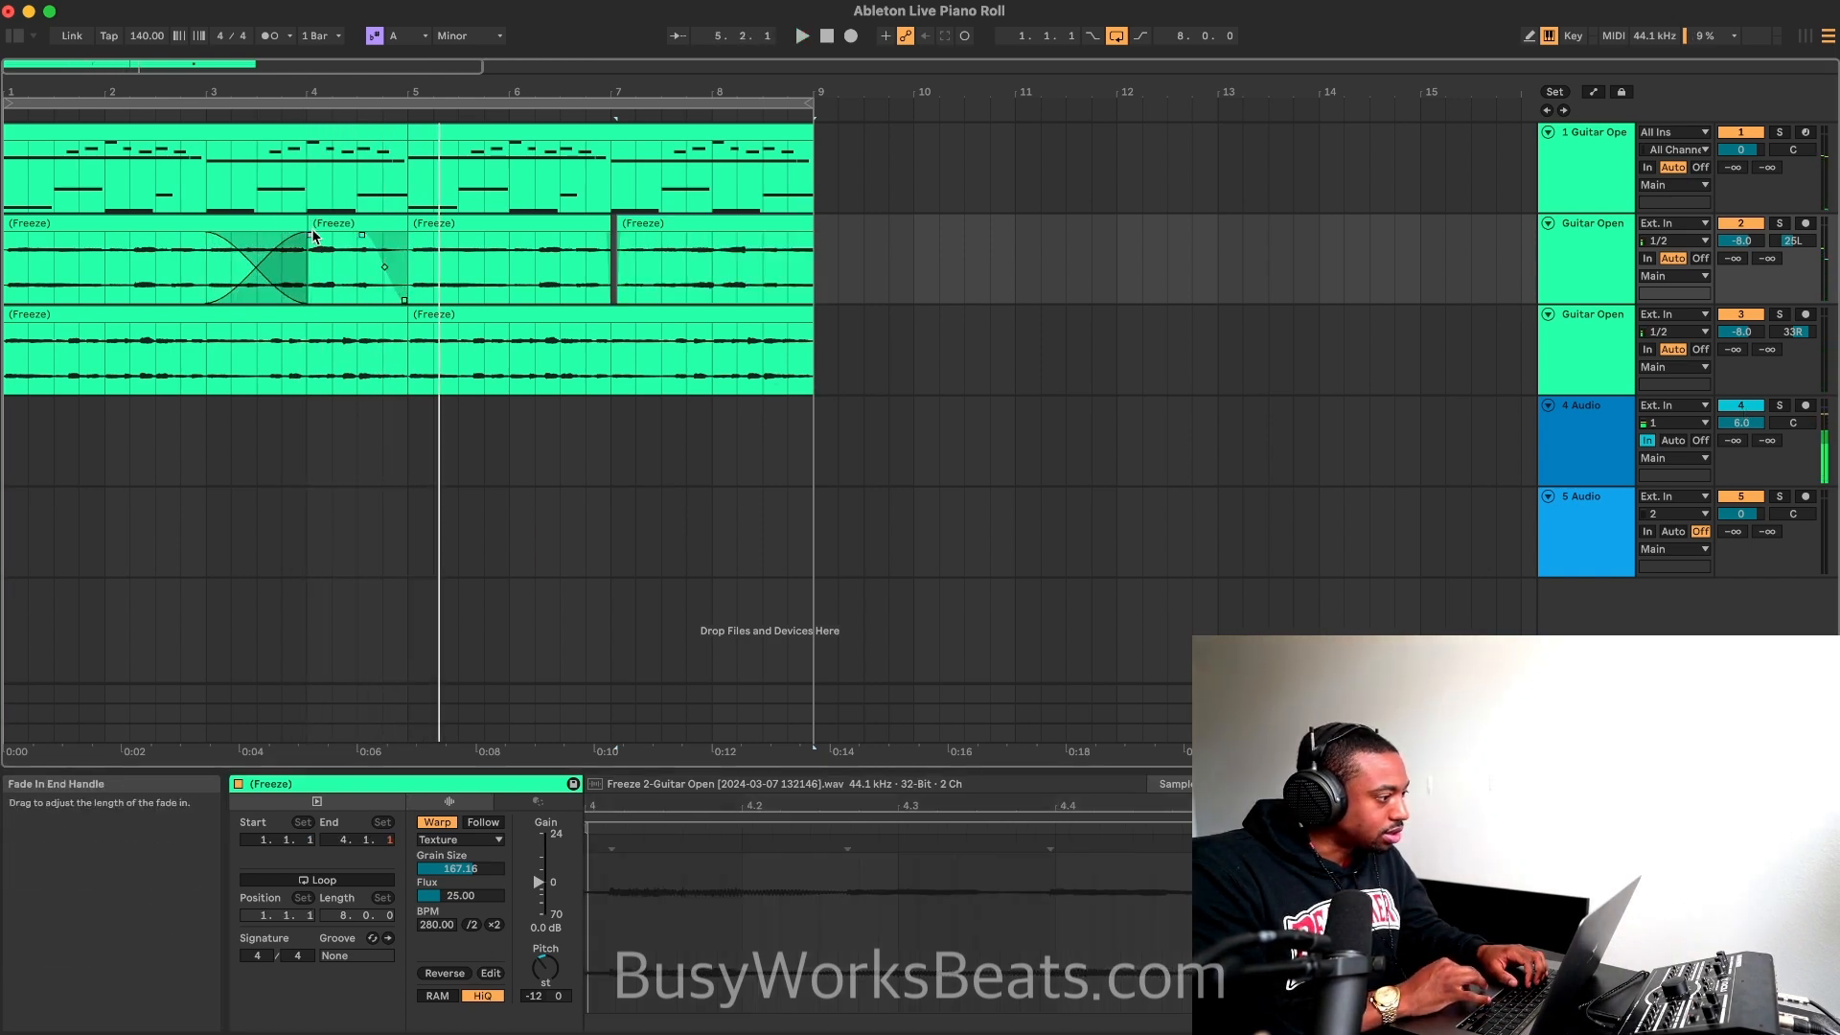
{"action": "left_click_drag", "start_coordinate": [312, 235], "coordinate": [264, 242]}
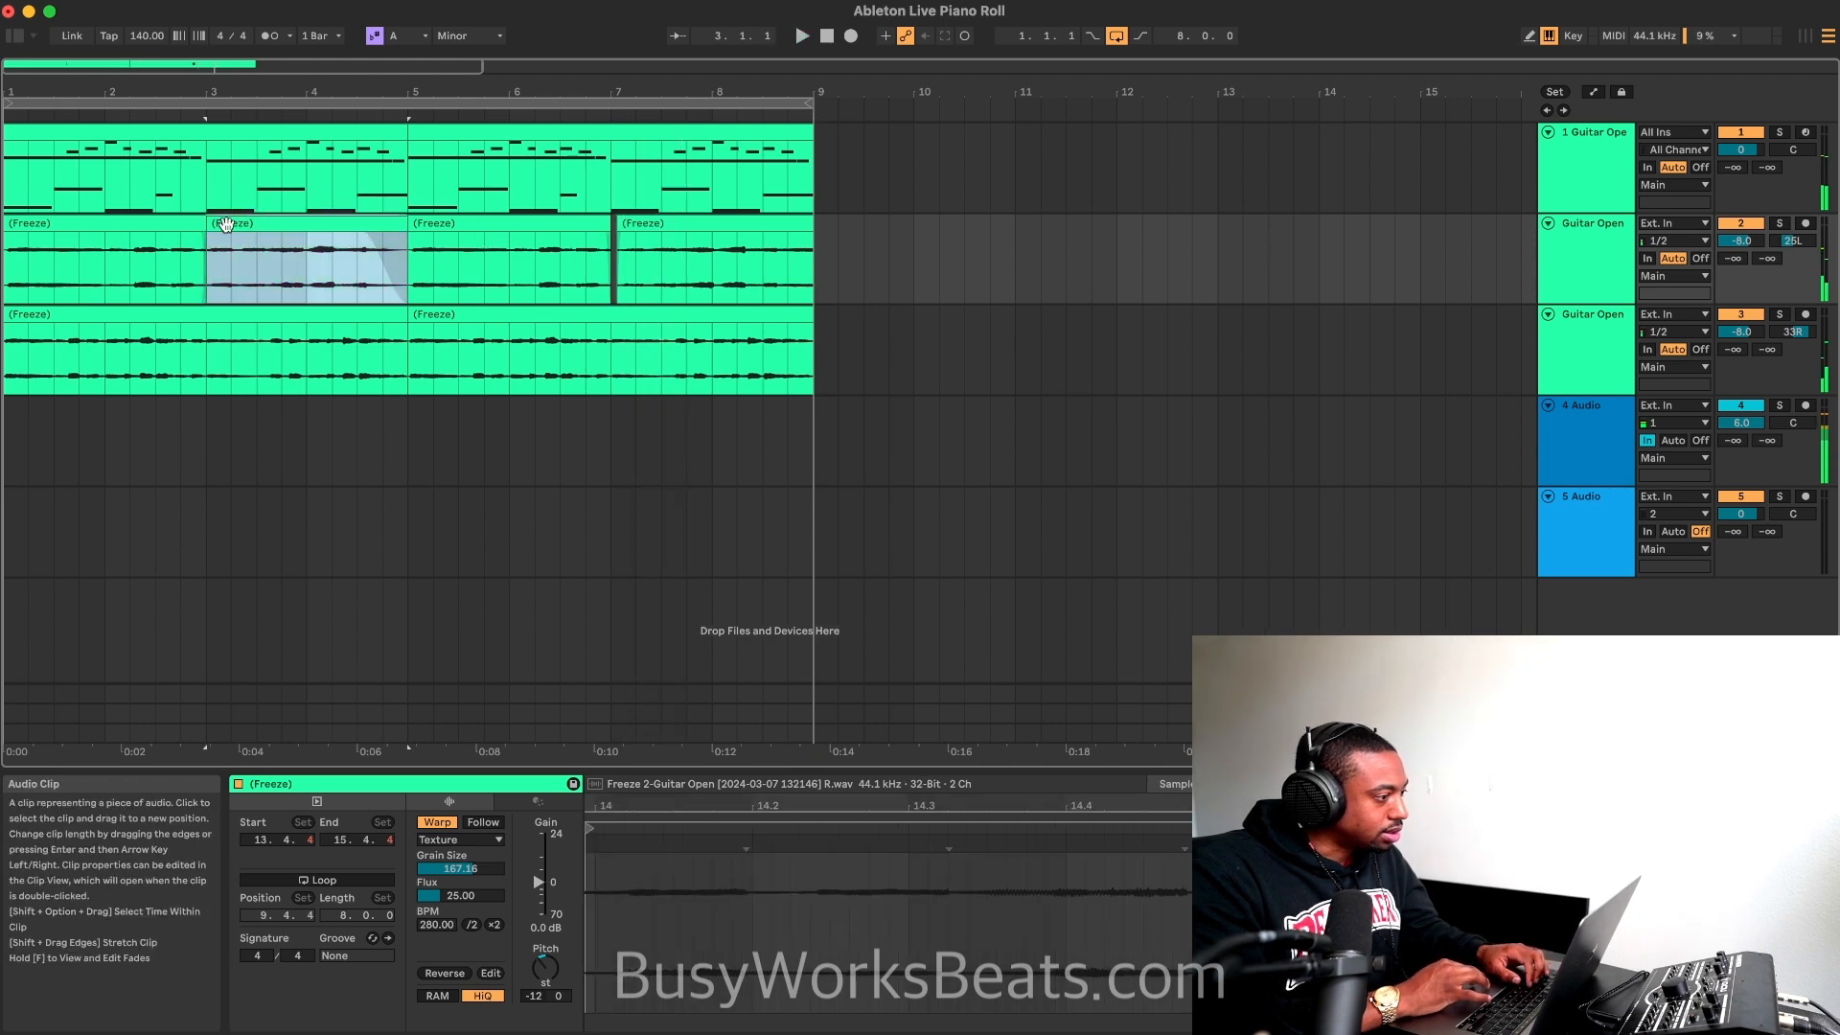
{"action": "key", "text": "space"}
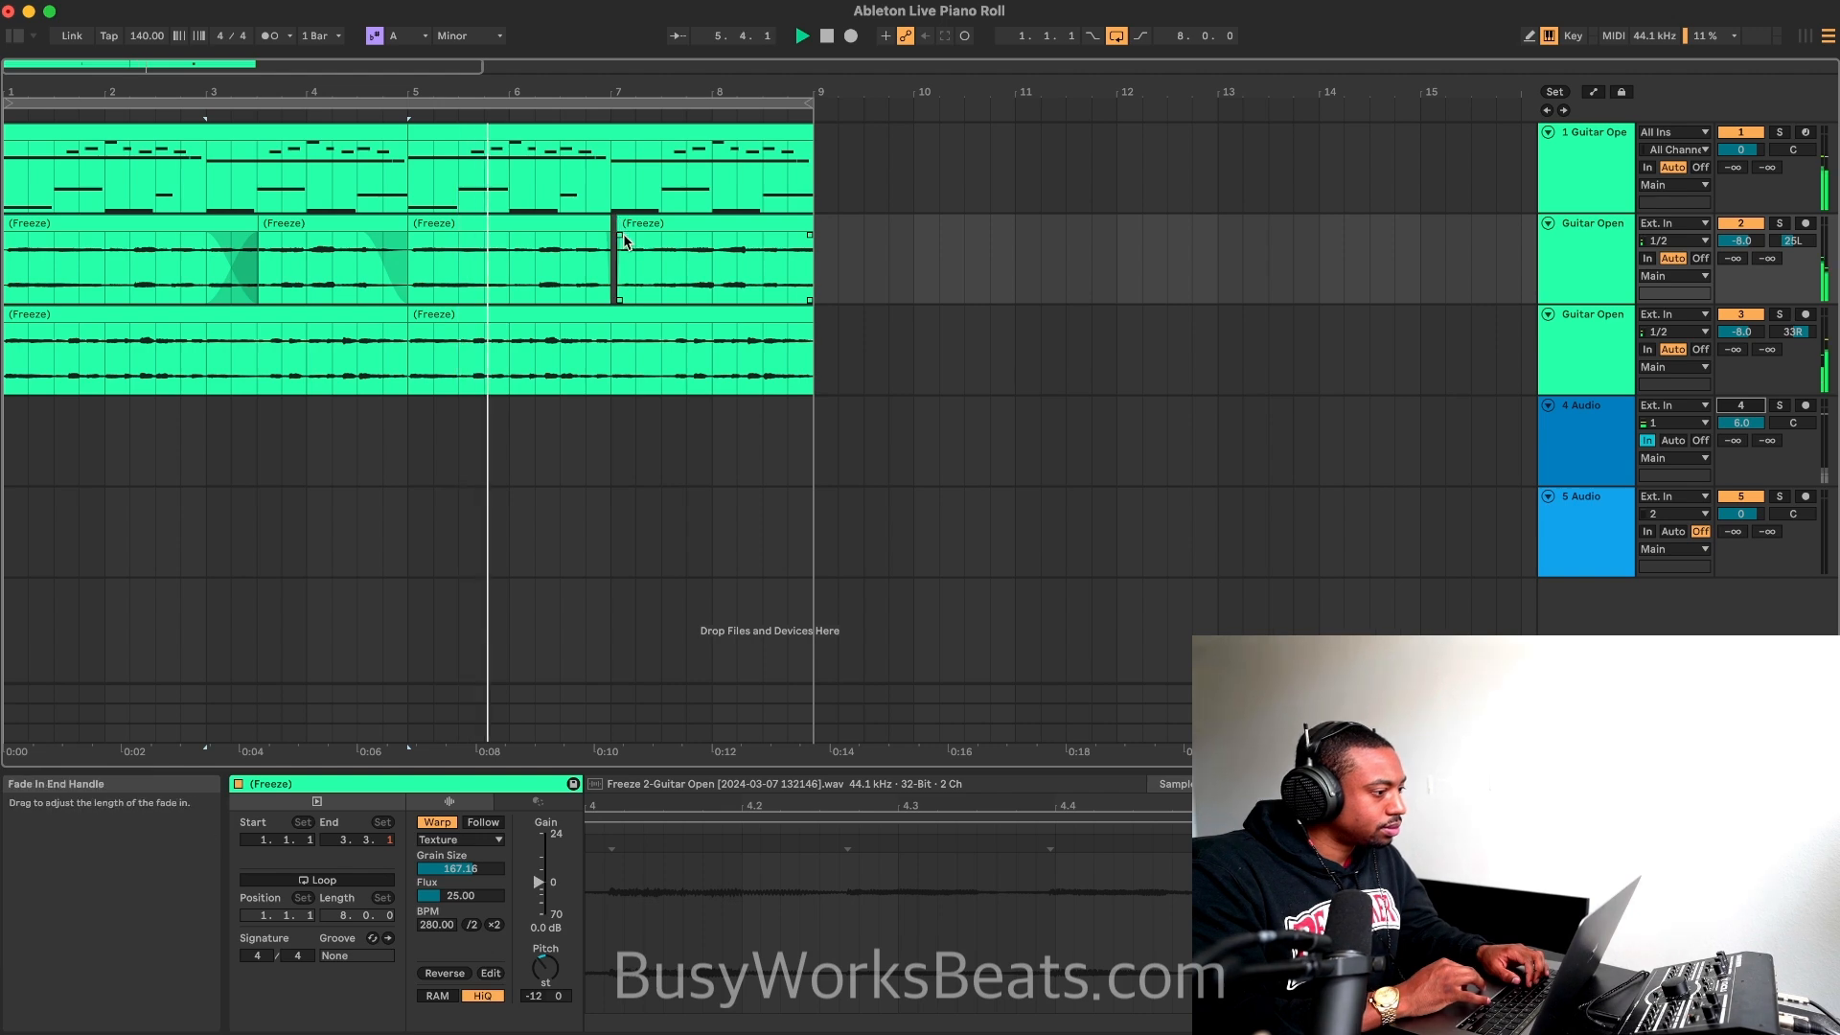
Step: Add a fade-in and fade-out to the second track's last clip and a fade-out to the clip before it
{"action": "left_click_drag", "start_coordinate": [617, 232], "coordinate": [629, 234]}
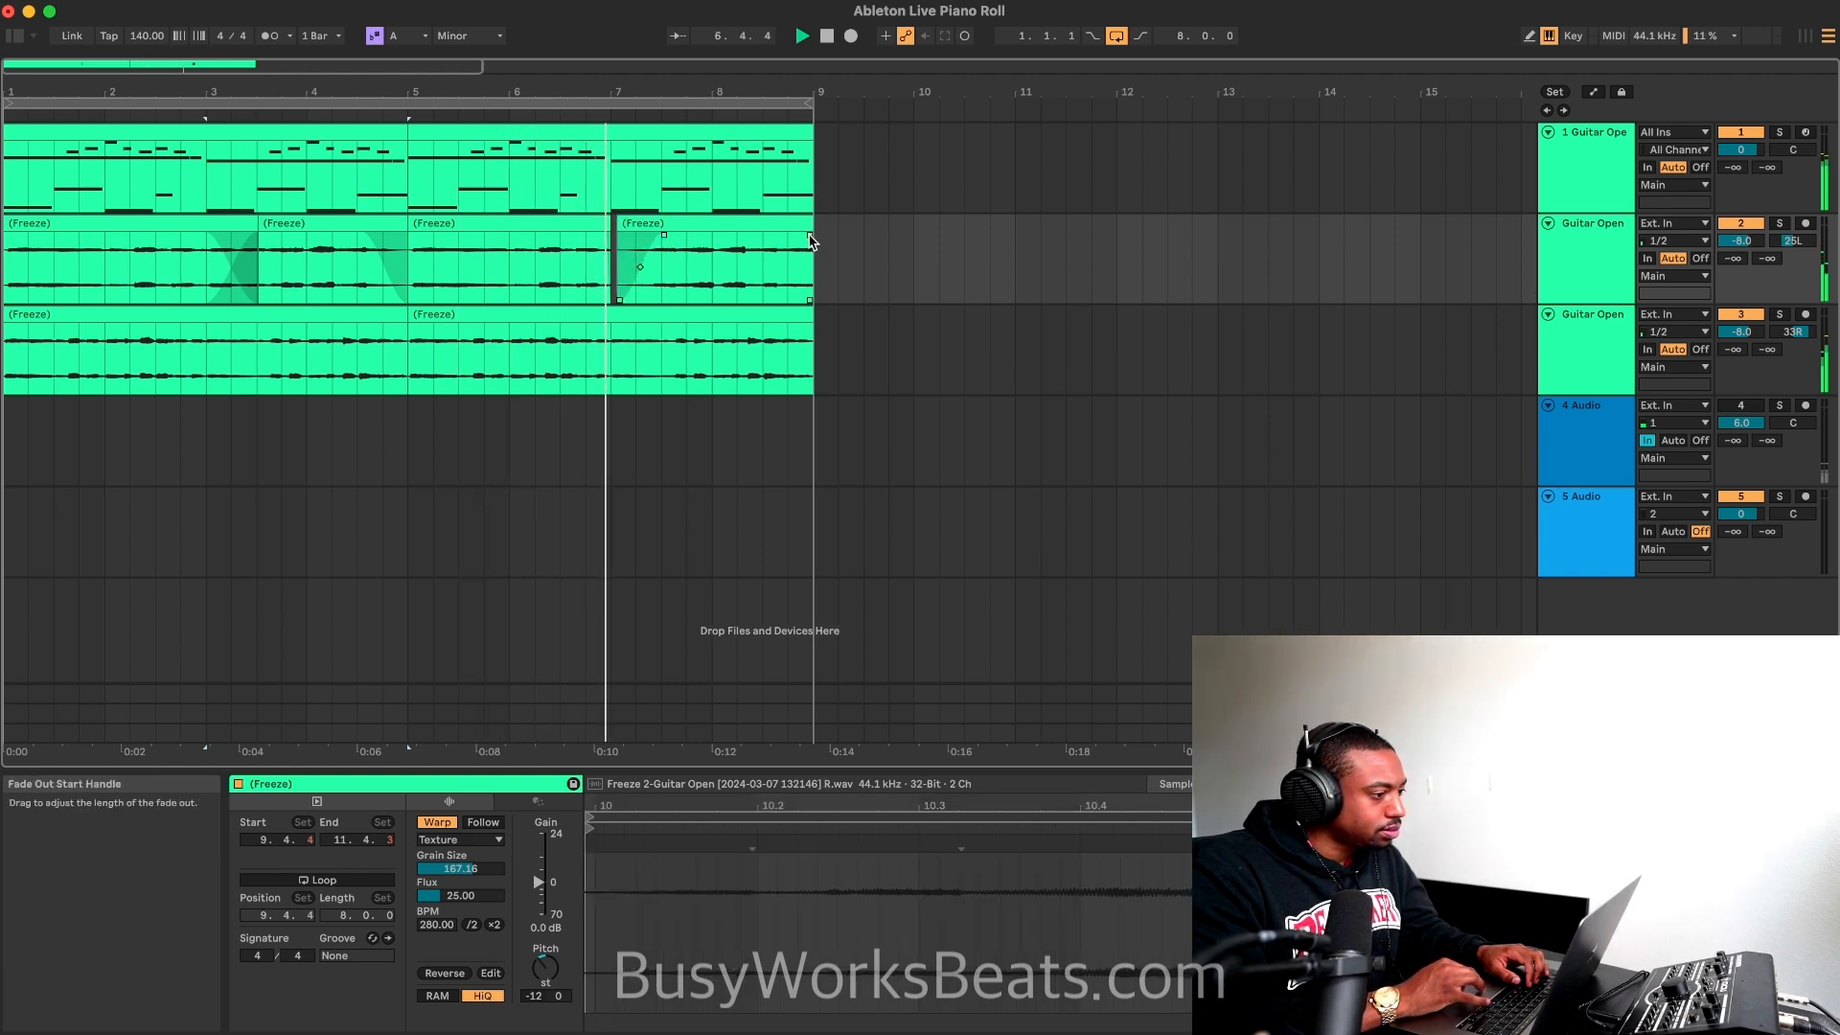
{"action": "left_click_drag", "start_coordinate": [810, 234], "coordinate": [734, 235]}
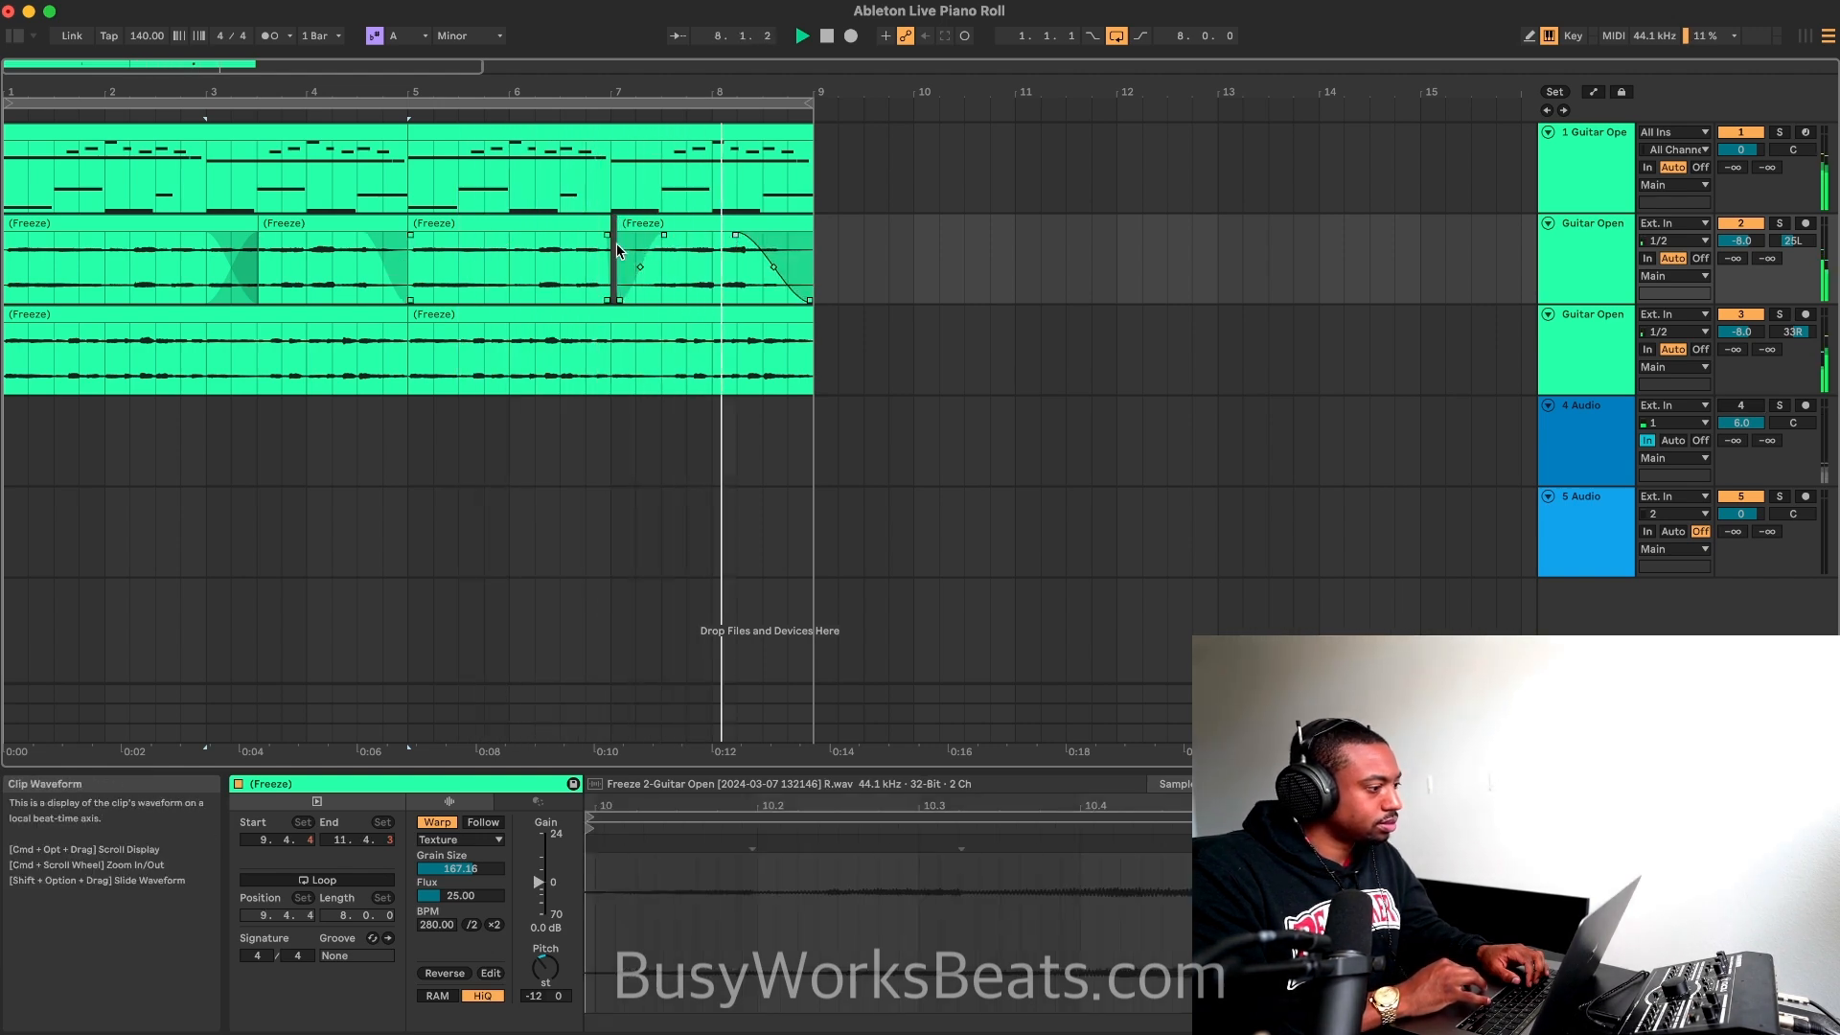
{"action": "left_click_drag", "start_coordinate": [609, 234], "coordinate": [553, 236]}
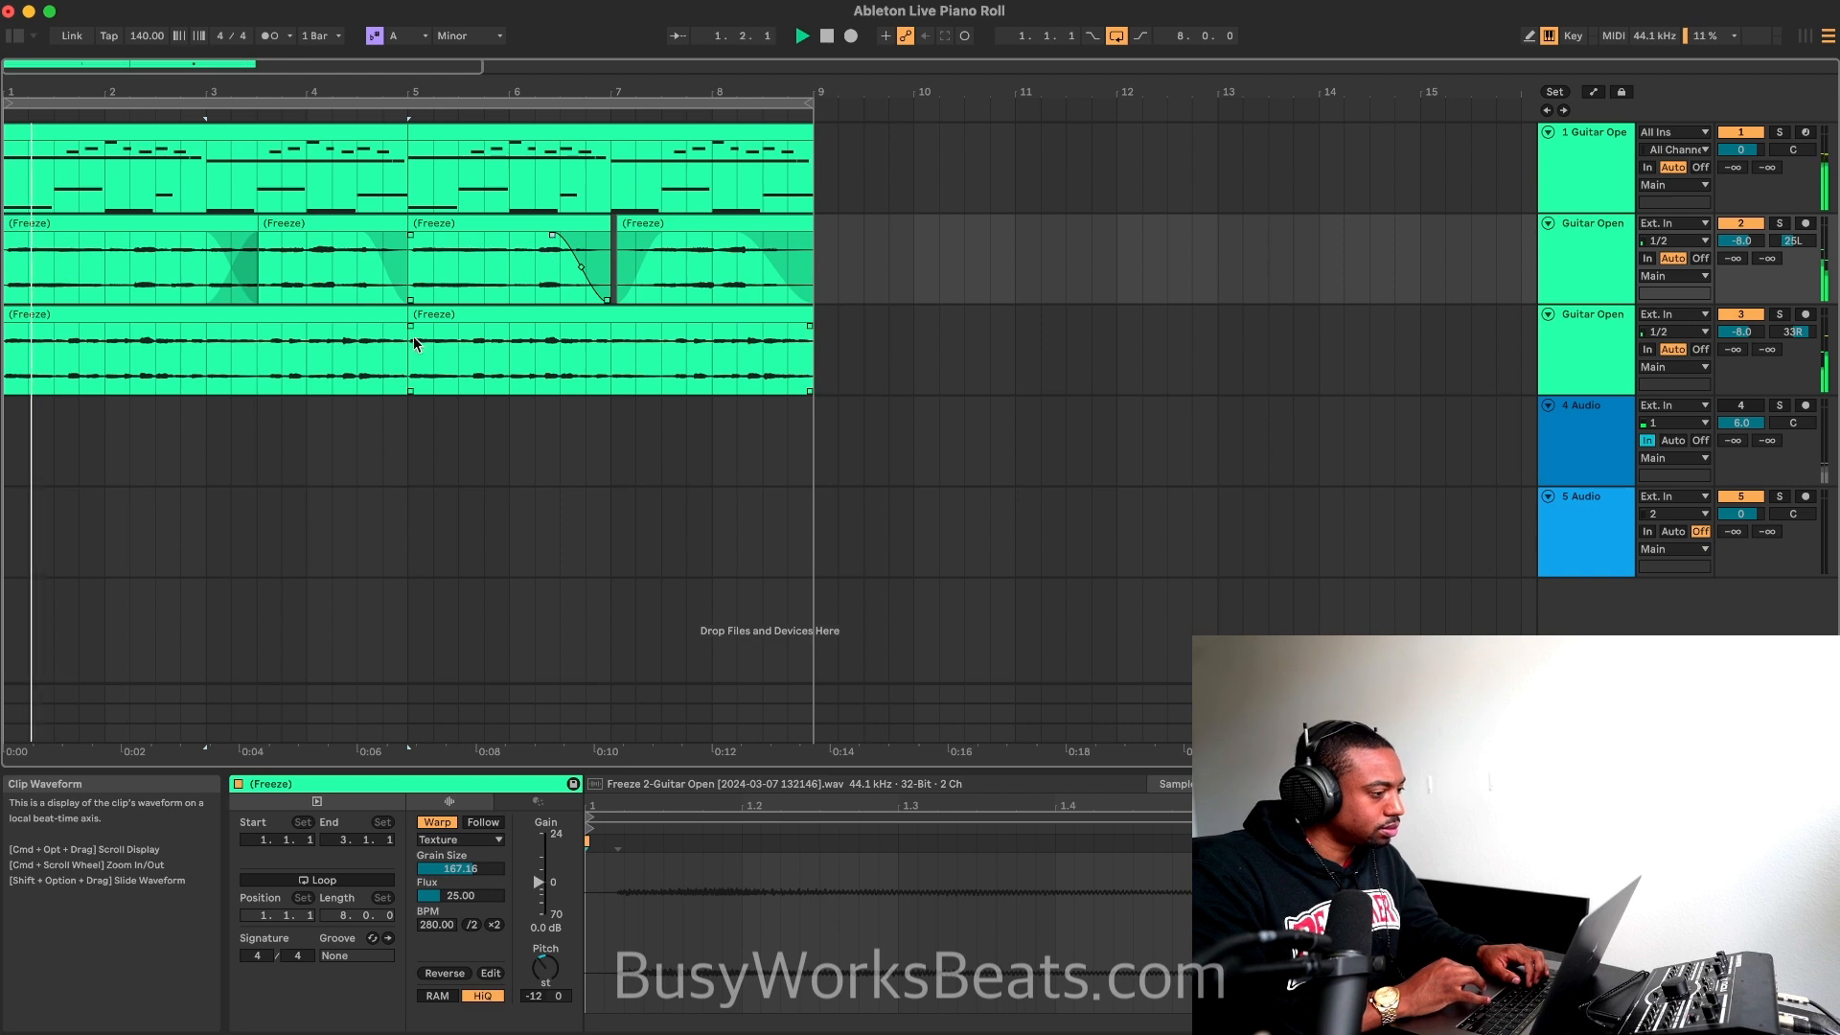
Step: Add long fade-ins spanning both four-bar clips on the third track
{"action": "left_click", "coordinate": [10, 336]}
{"action": "left_click_drag", "start_coordinate": [7, 332], "coordinate": [249, 340]}
{"action": "key", "text": "space"}
{"action": "left_click_drag", "start_coordinate": [377, 334], "coordinate": [813, 370]}
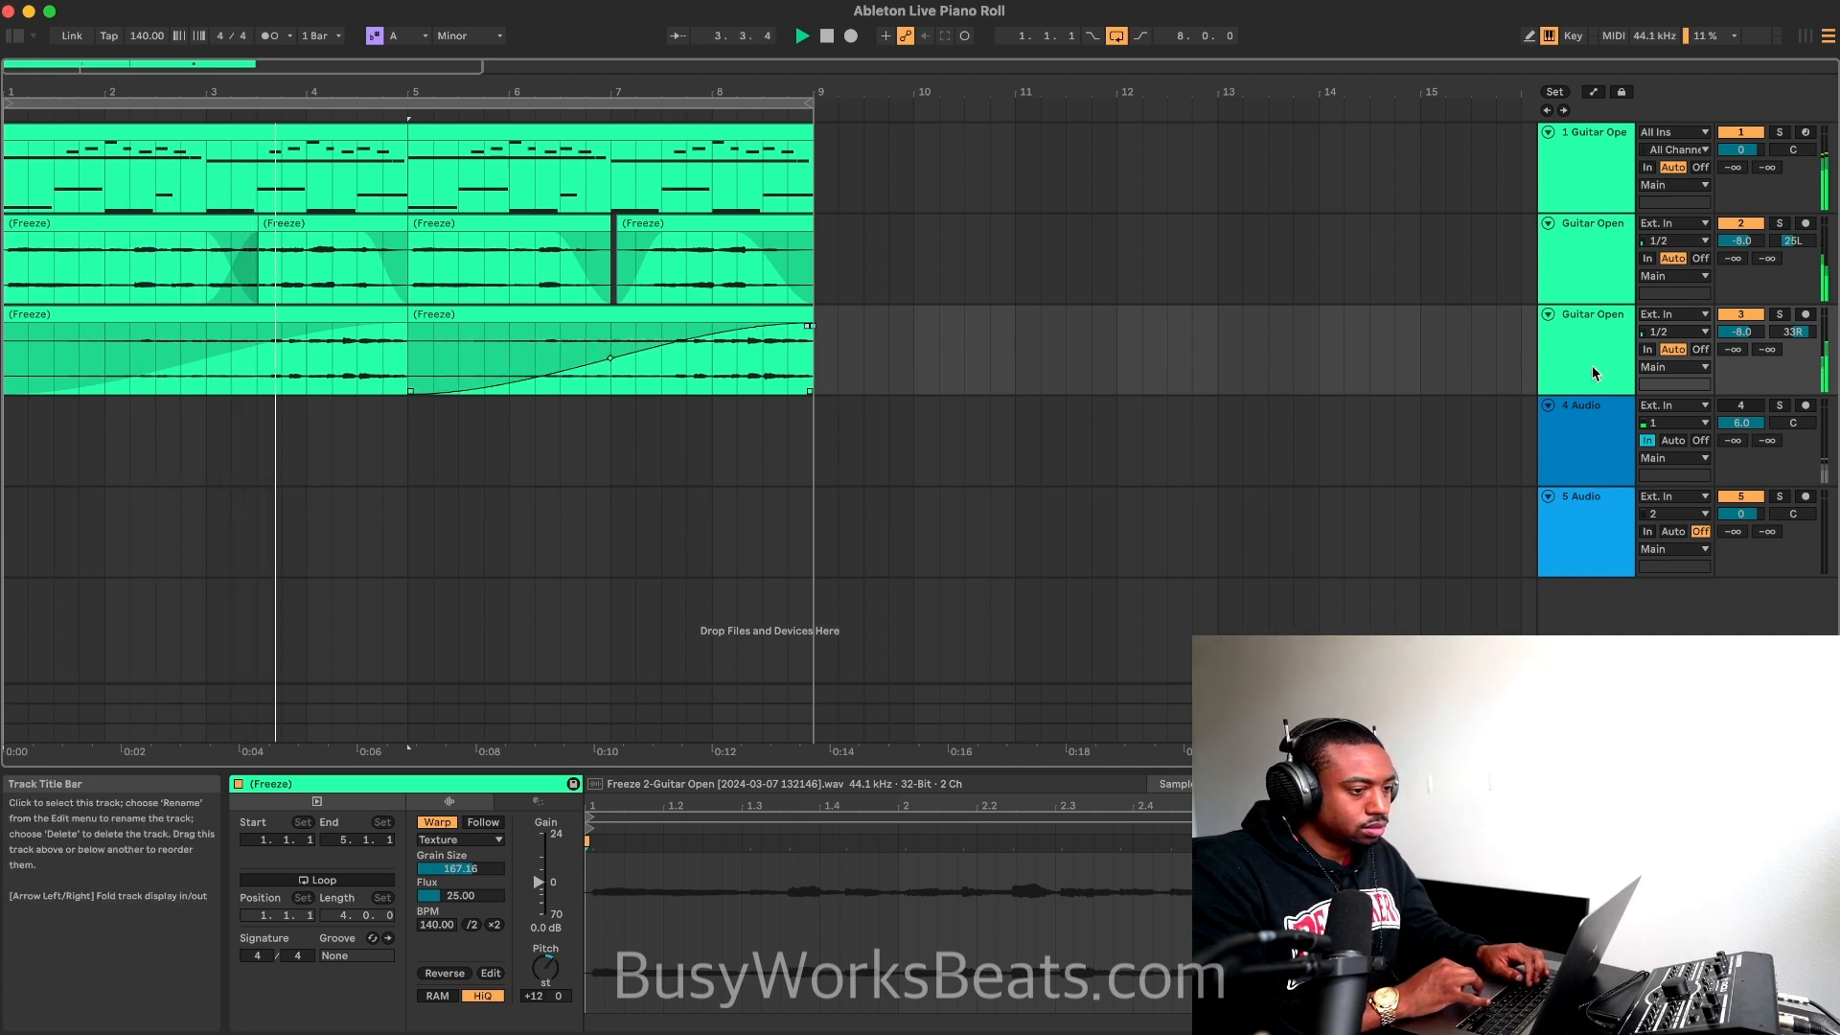
Step: Show the third guitar track's device chain and add a Reverb from the audio effects to it
{"action": "left_click", "coordinate": [1740, 410]}
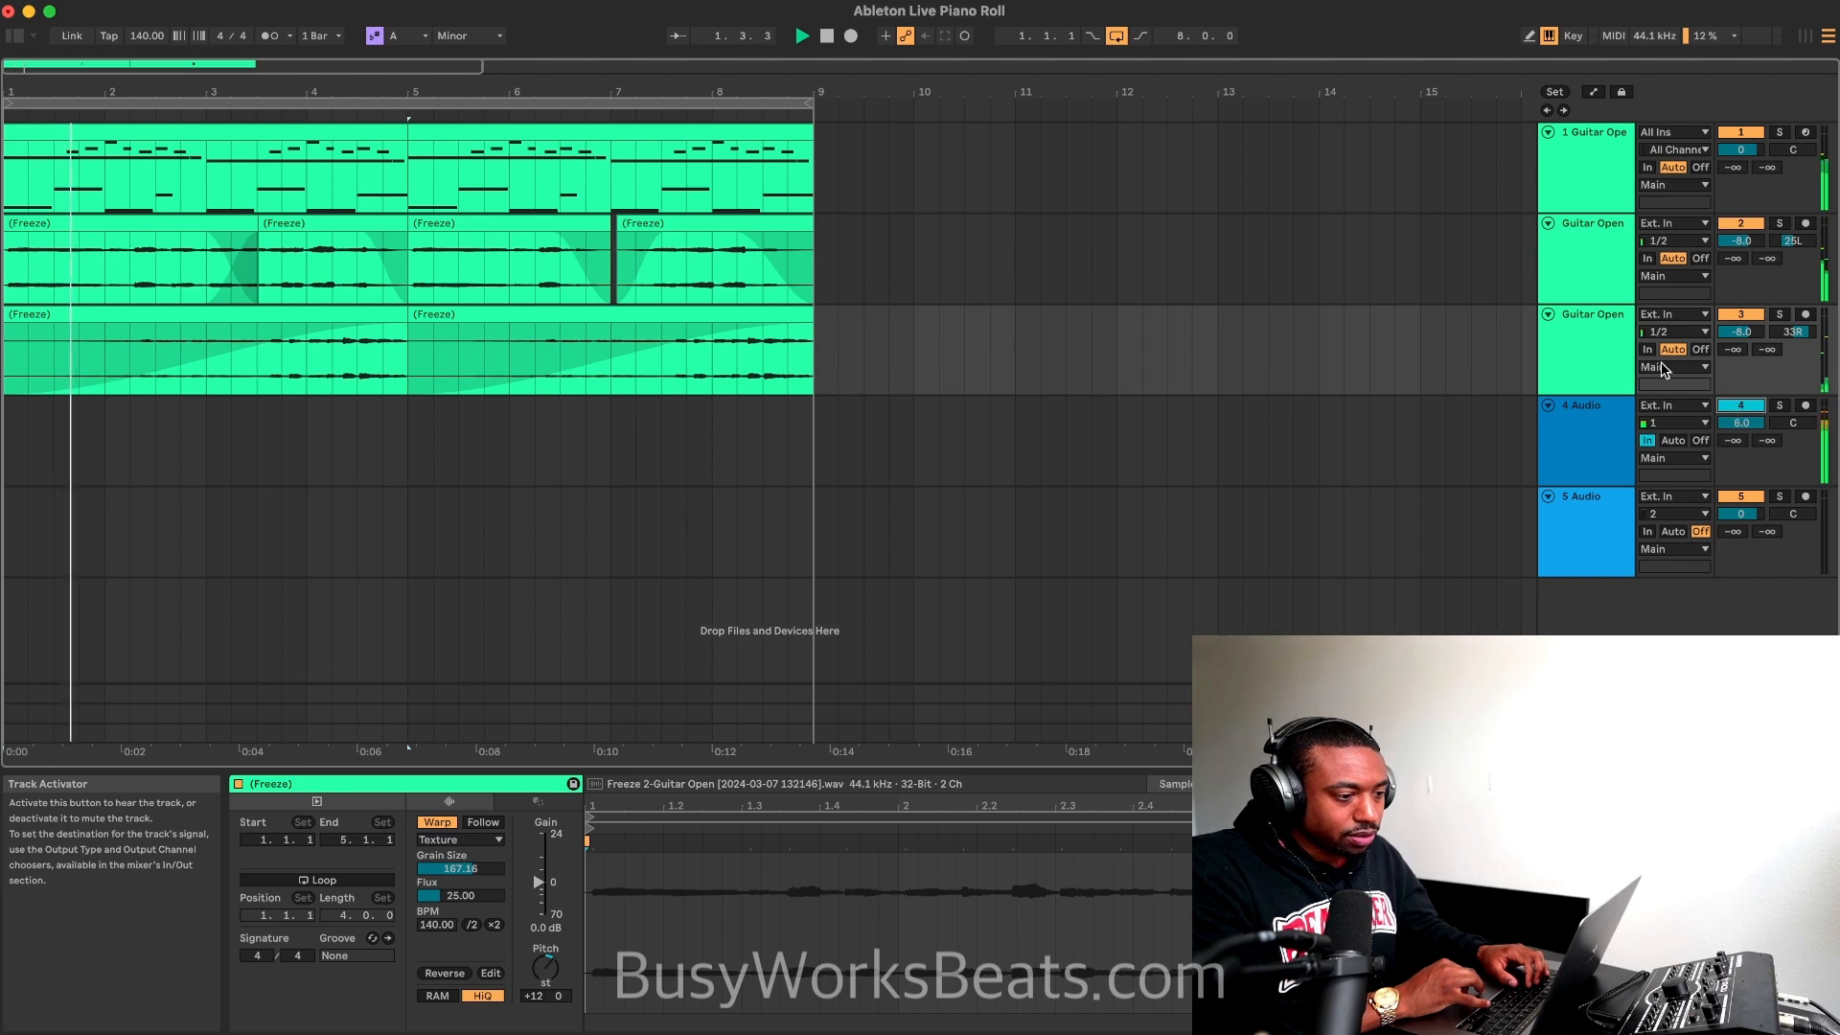
{"action": "left_click", "coordinate": [1606, 354]}
{"action": "left_click", "coordinate": [1740, 409]}
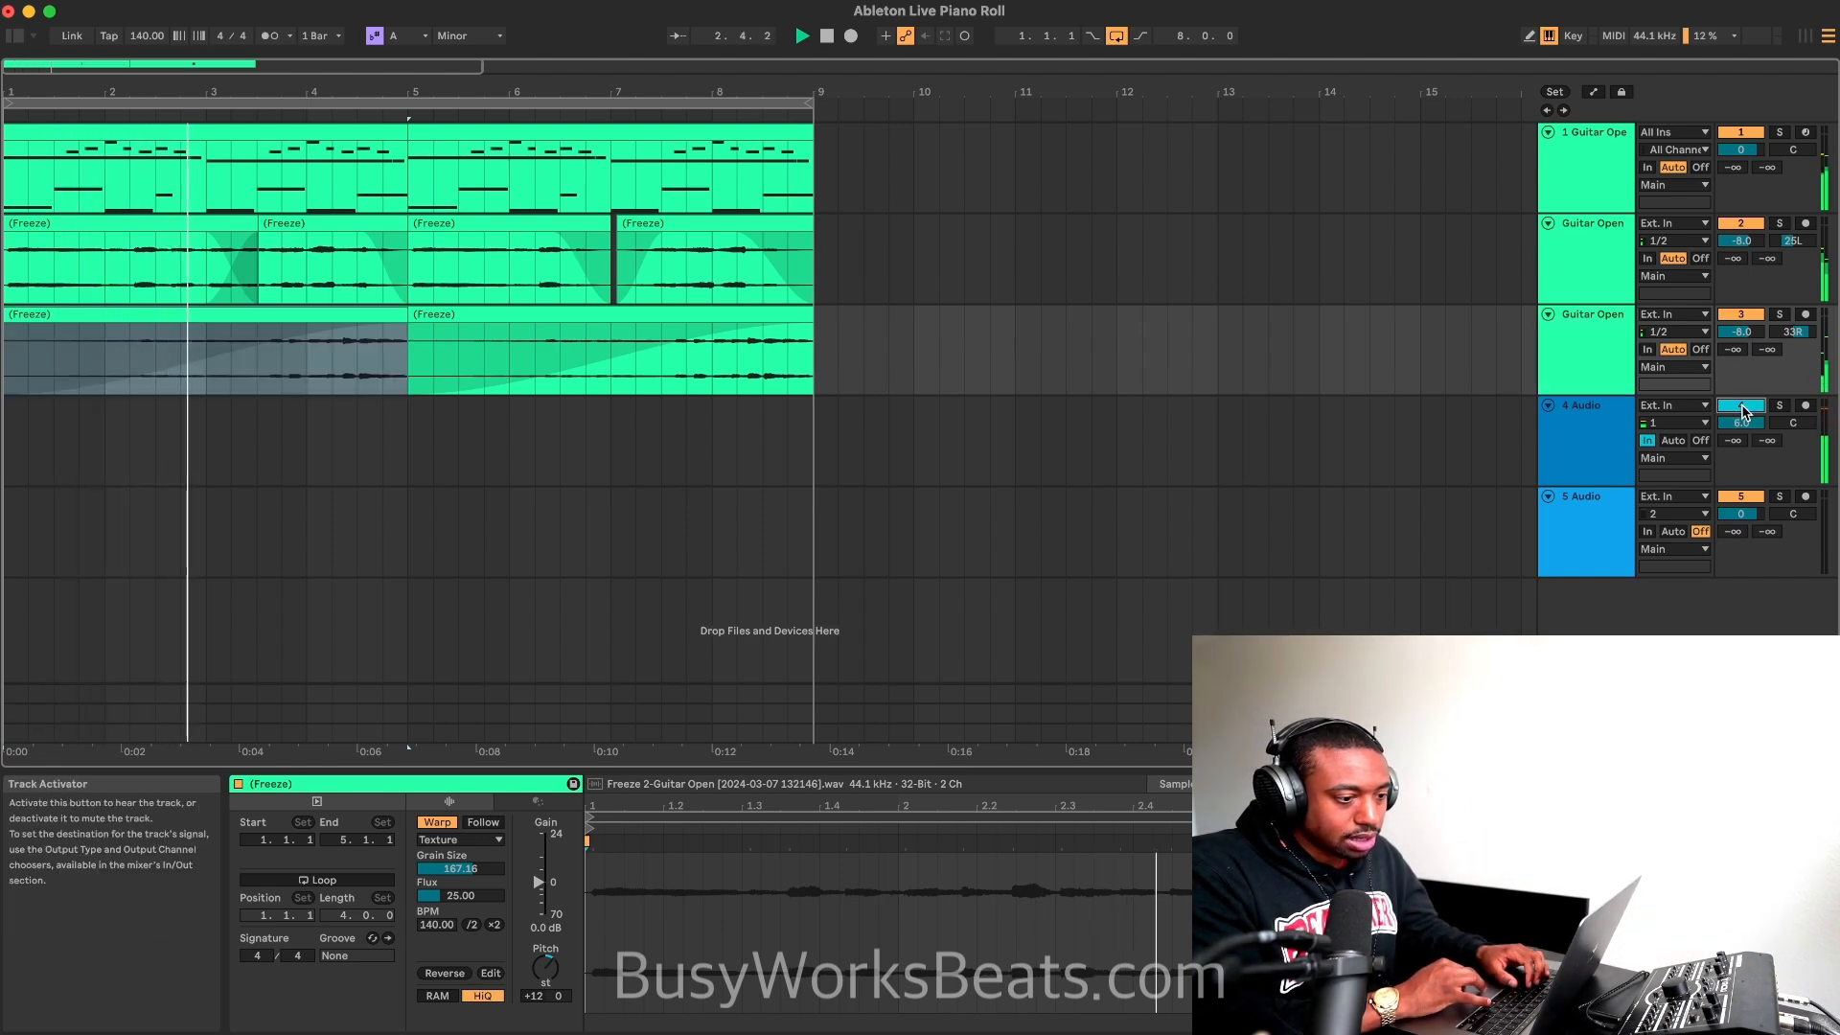
{"action": "key", "text": "shift+Tab"}
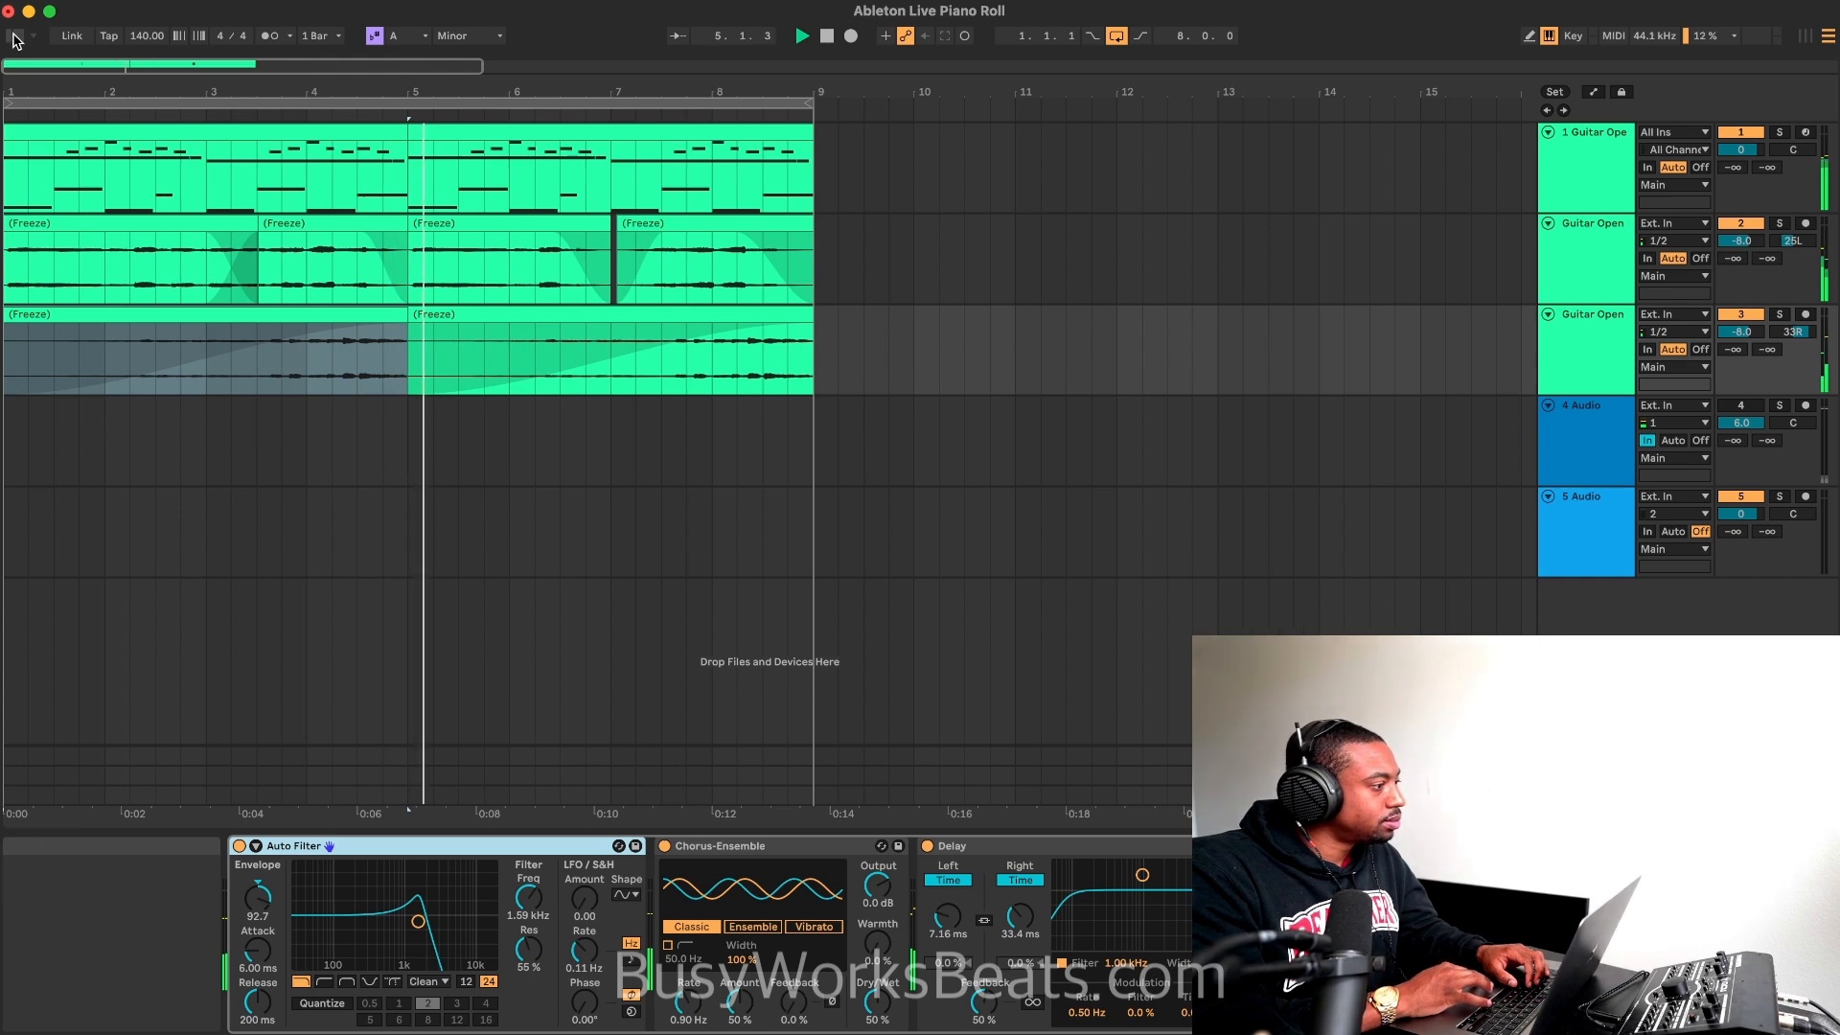
{"action": "key", "text": "super+alt+b"}
{"action": "scroll", "coordinate": [271, 419], "scroll_direction": "down", "scroll_amount": 10}
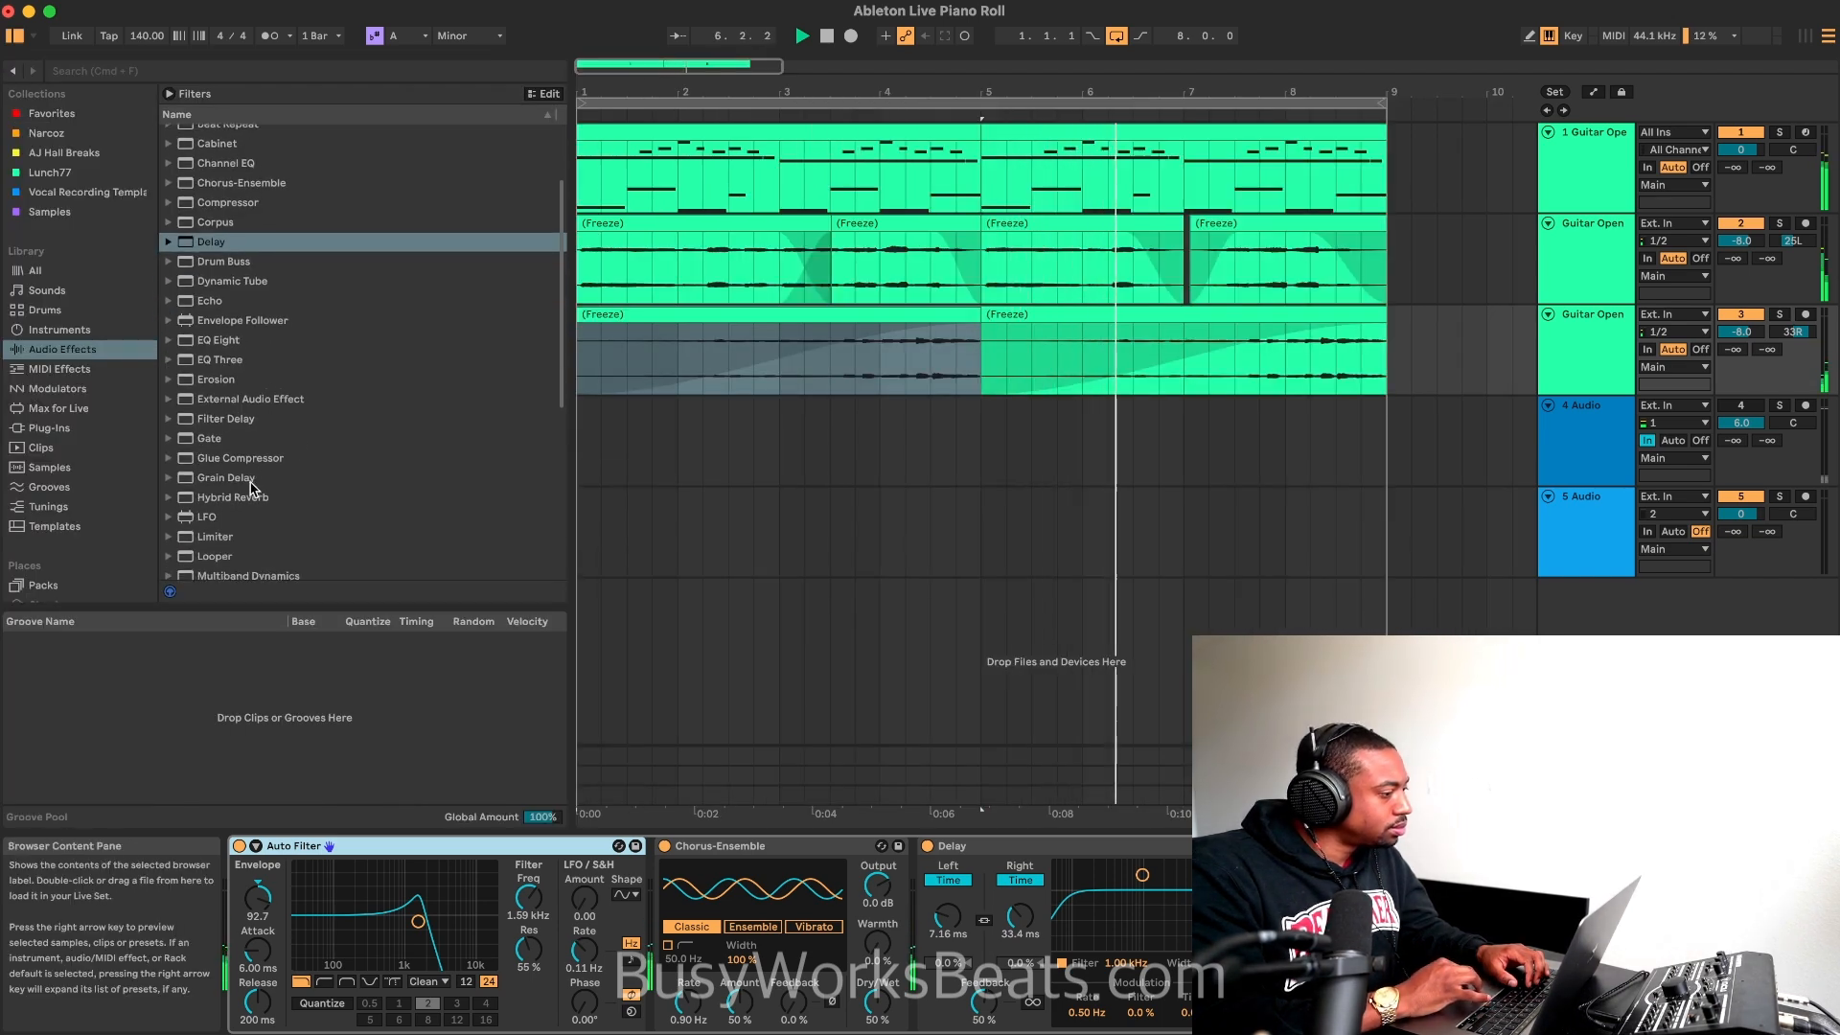
{"action": "left_click", "coordinate": [247, 353]}
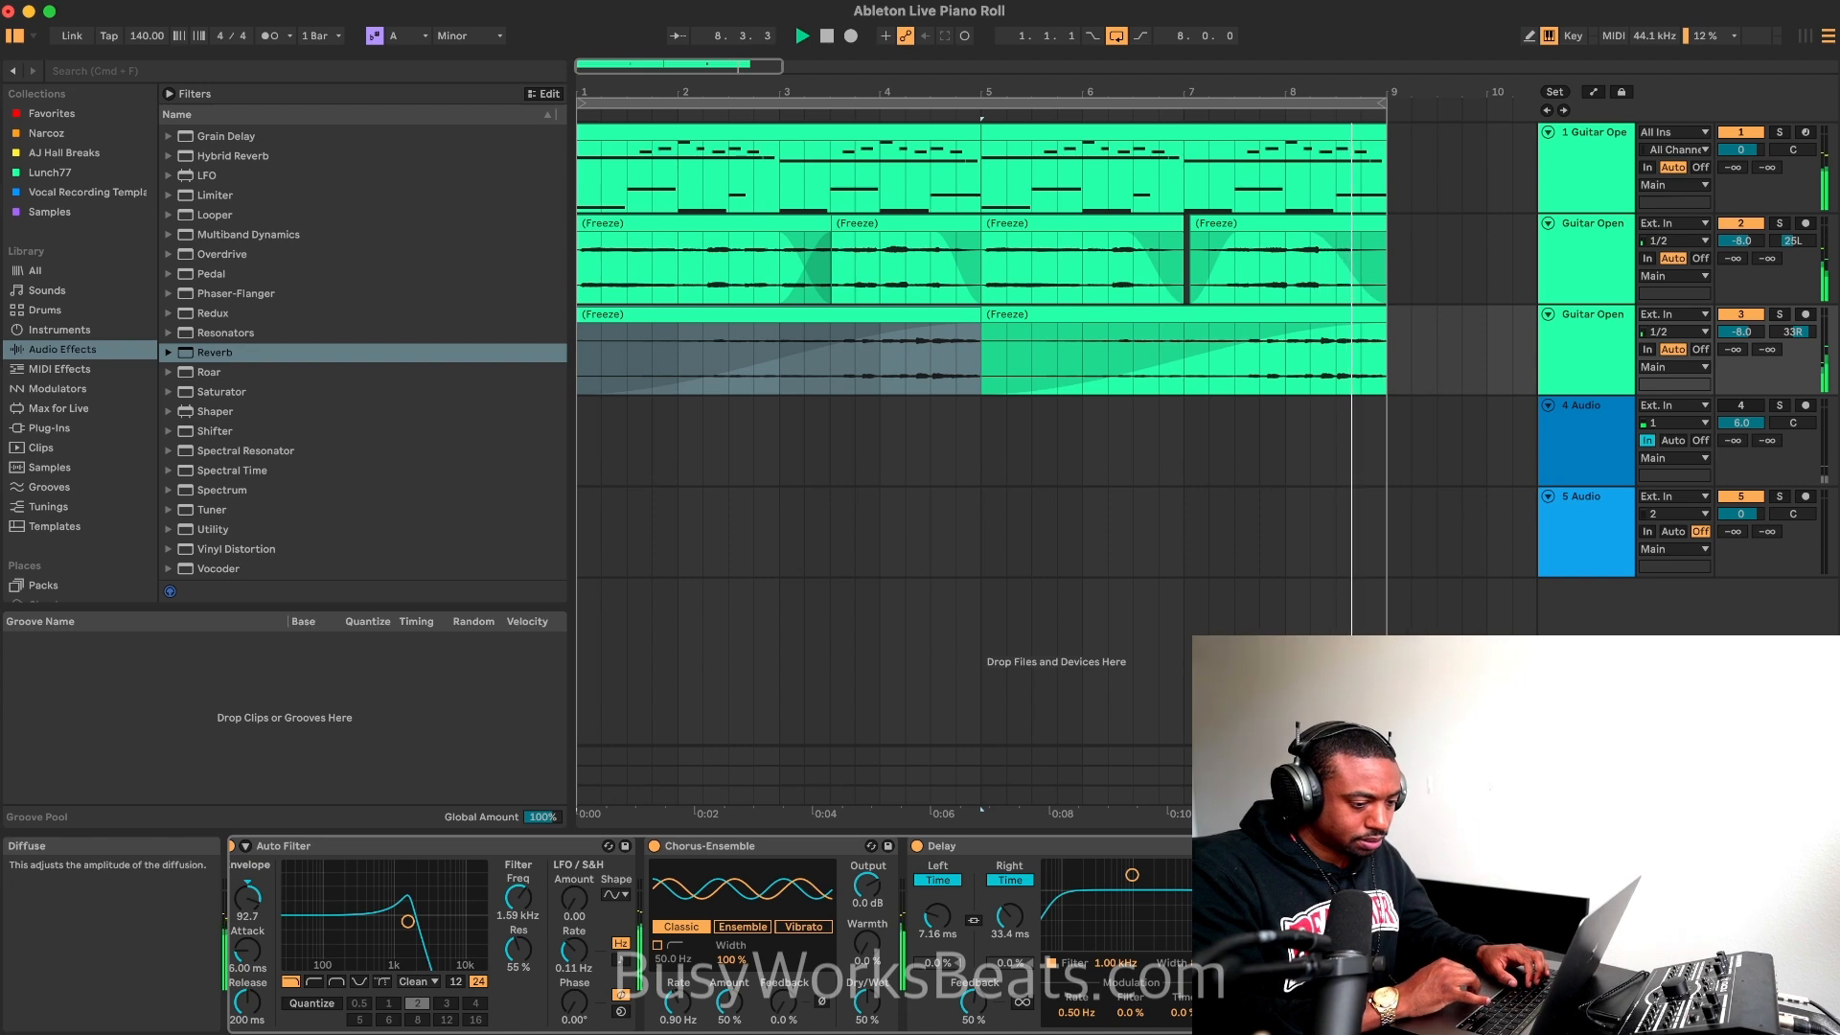
Step: Listen to the third guitar track soloed and with the second track, hide the browser, and replay the full mix
{"action": "left_click", "coordinate": [1779, 314]}
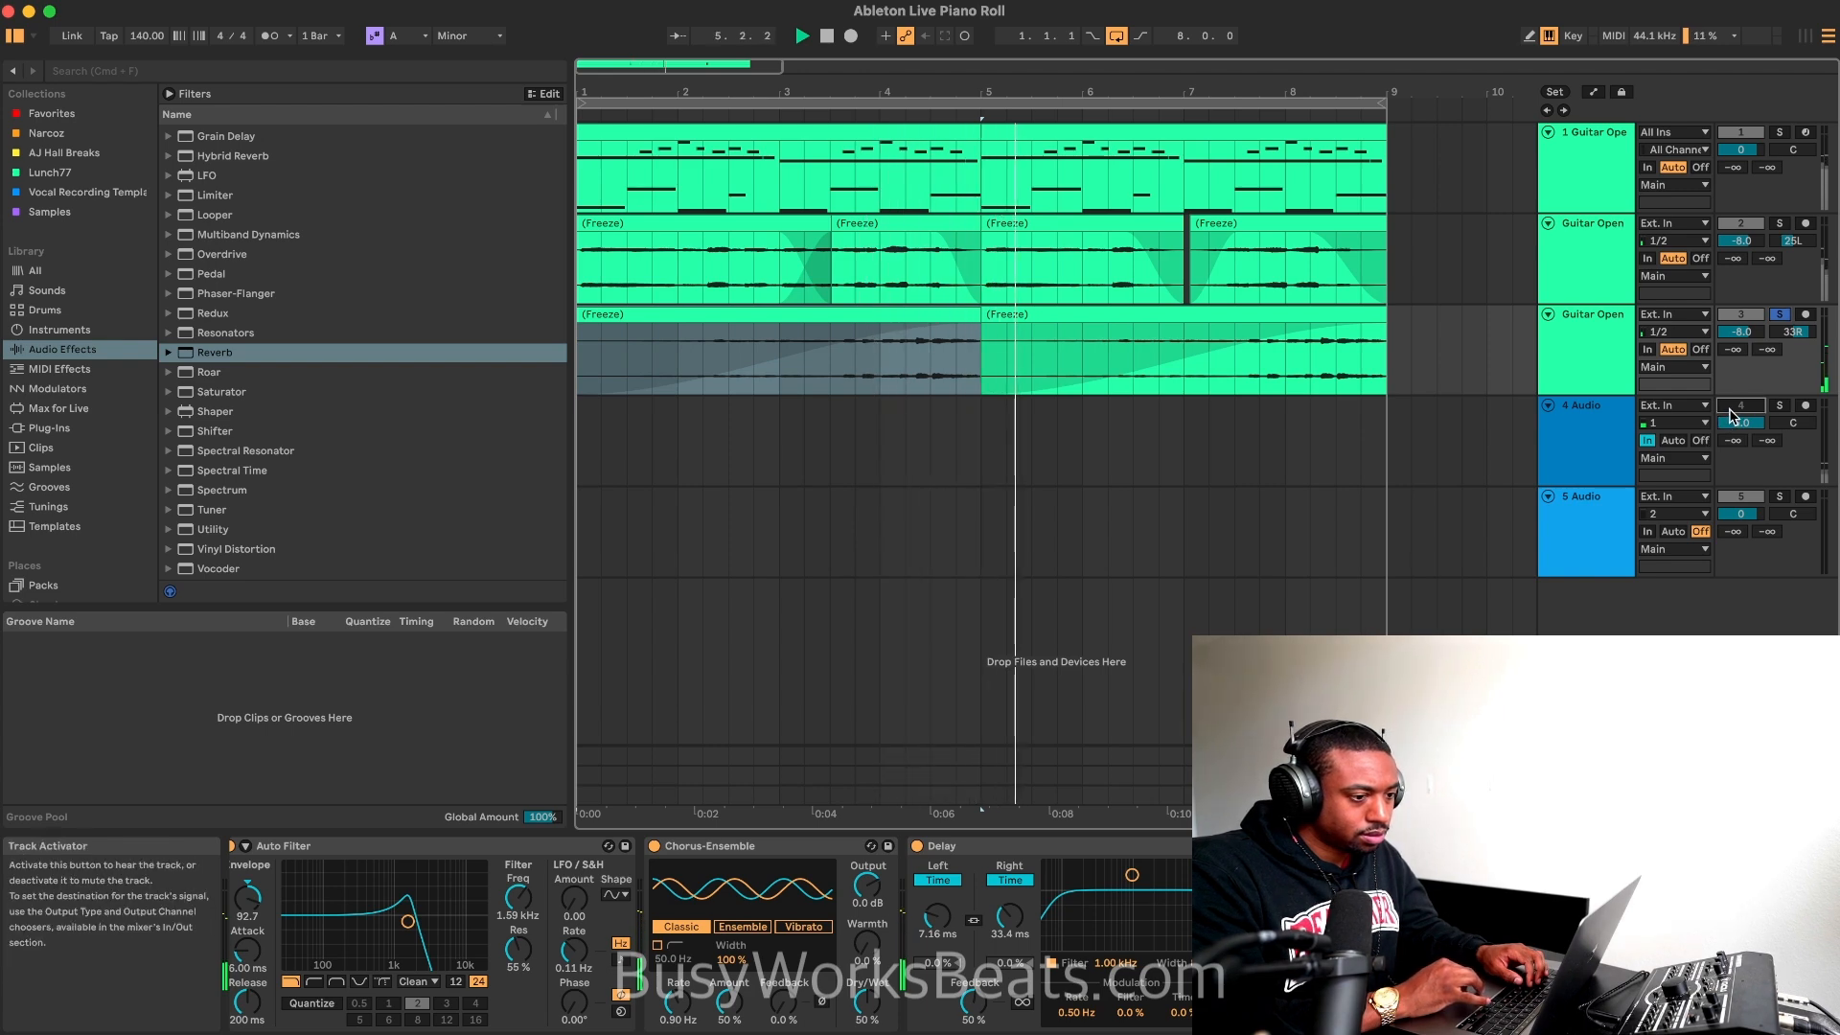
{"action": "left_click", "coordinate": [1780, 406]}
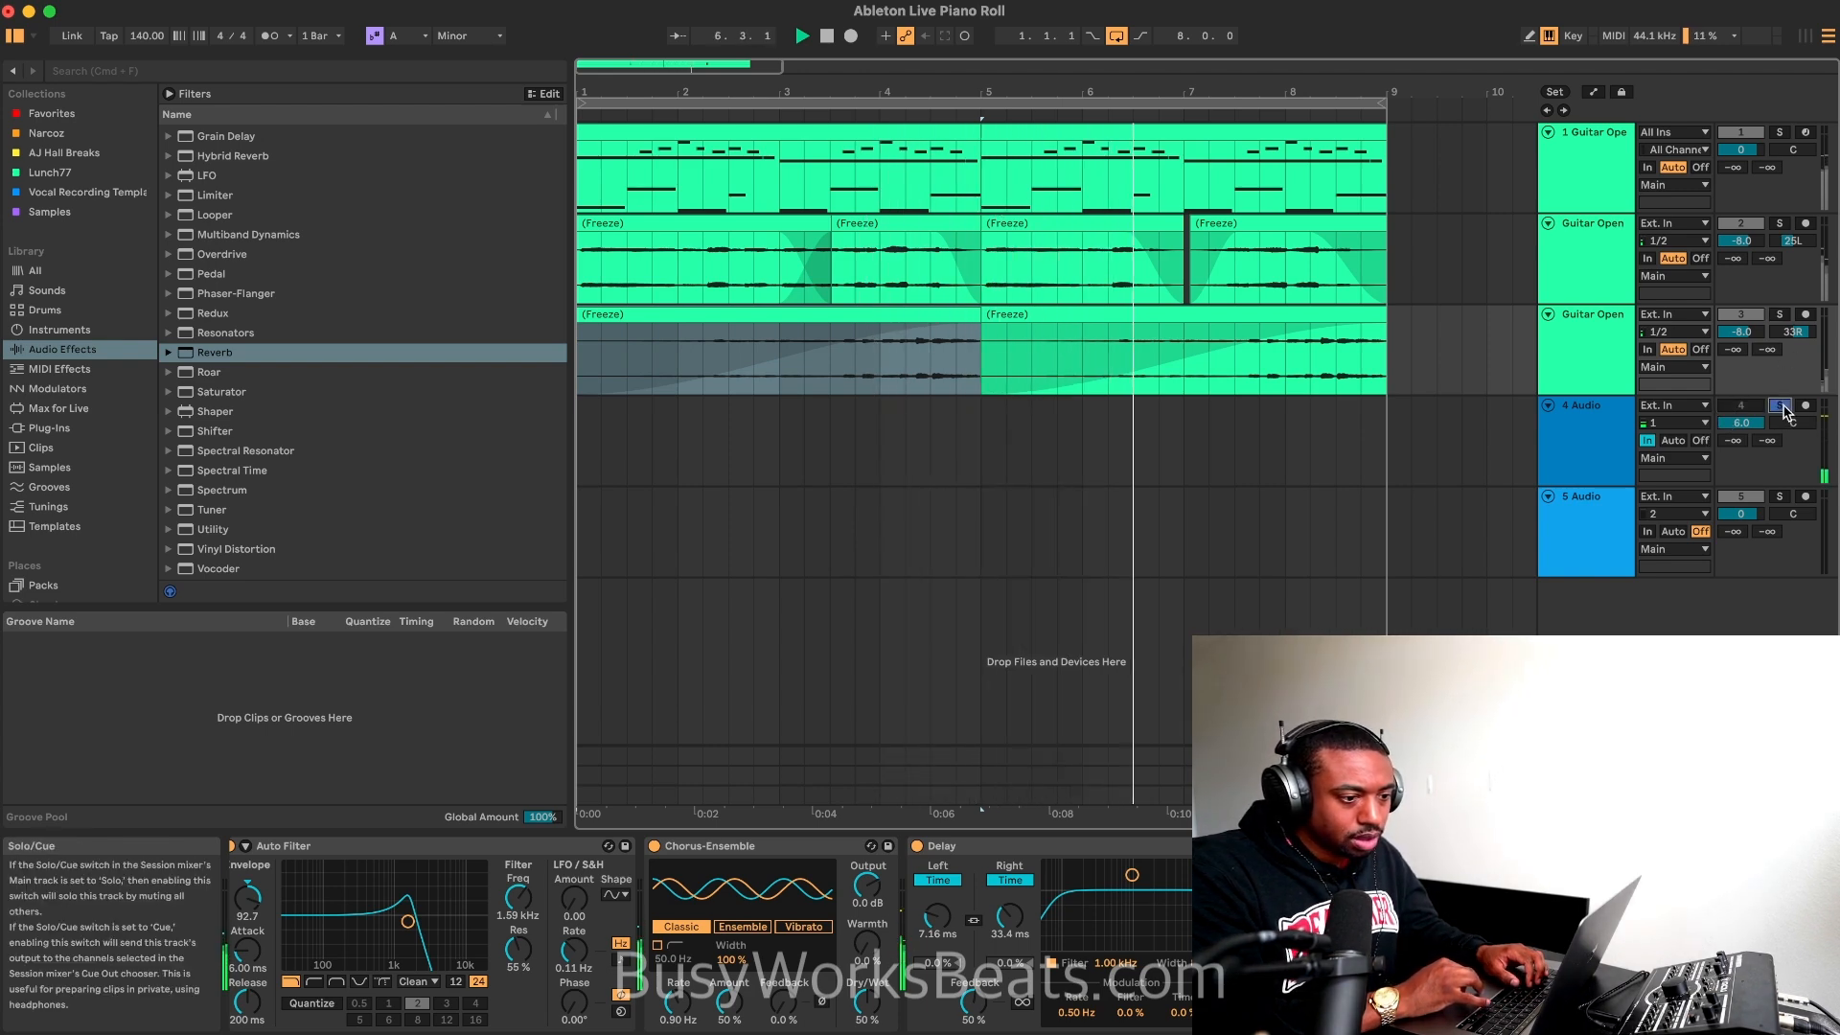
{"action": "left_click", "coordinate": [1780, 406]}
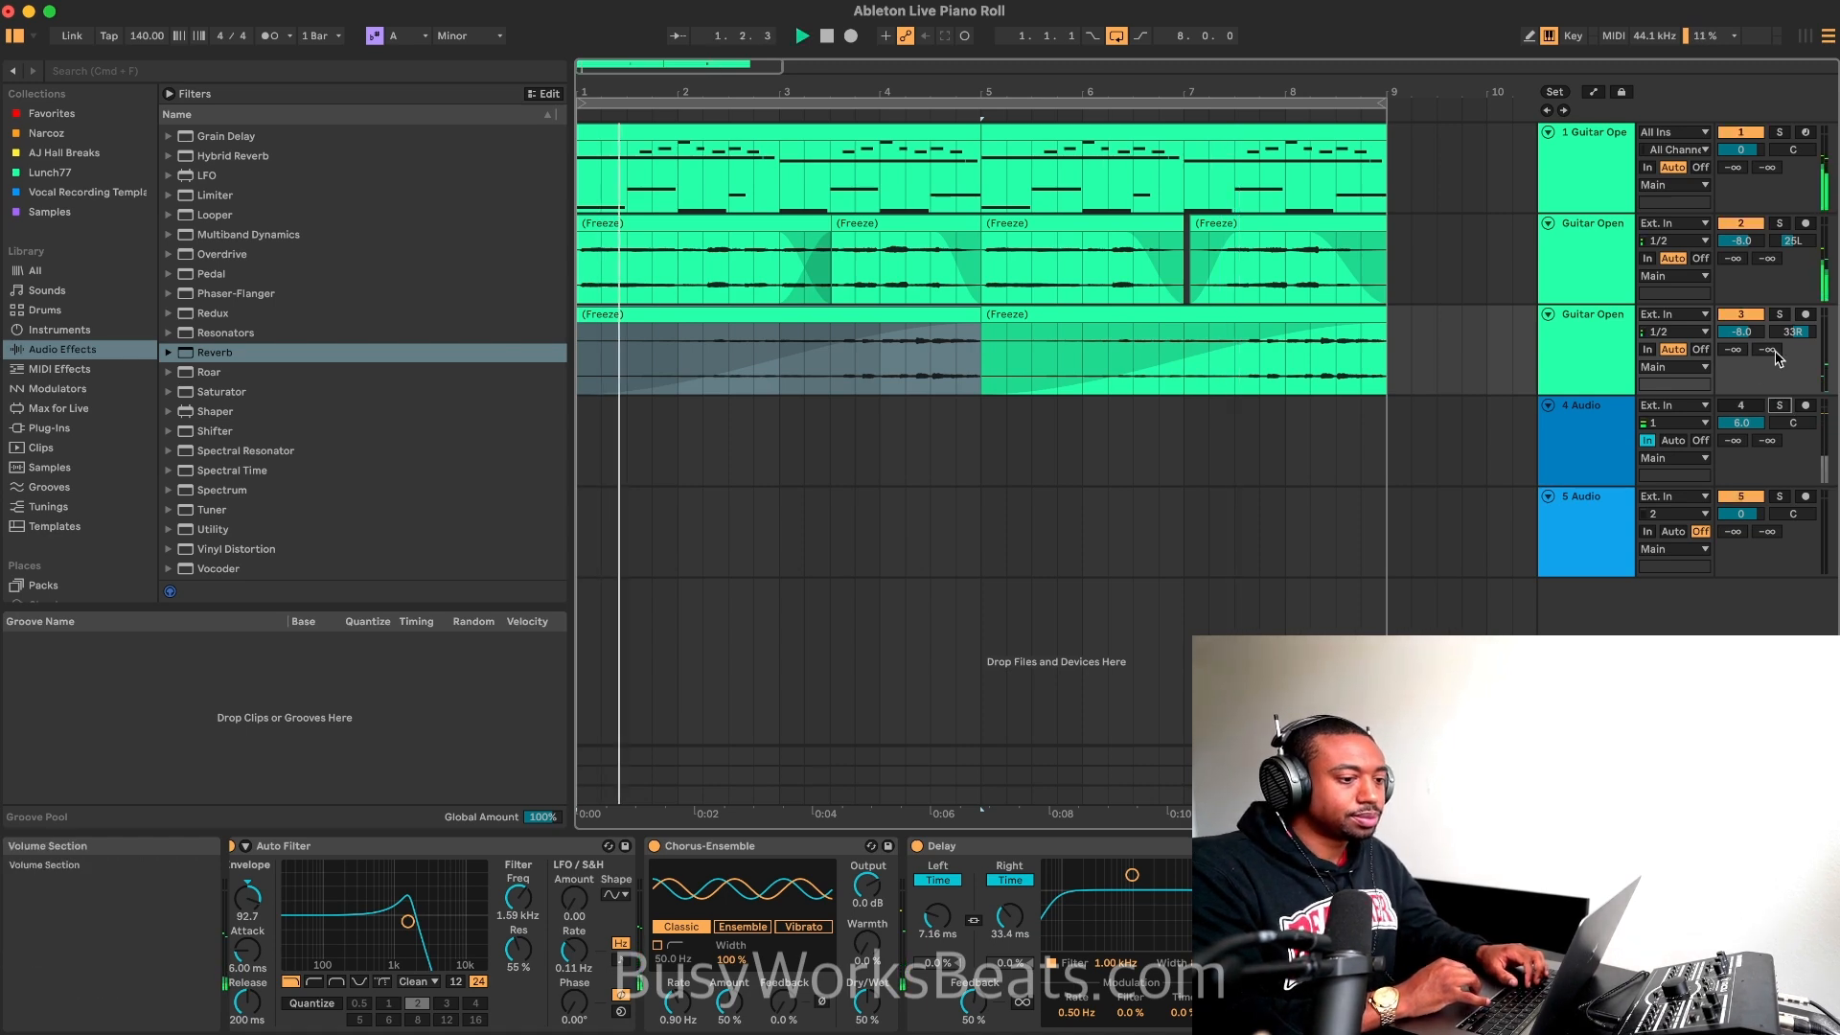
{"action": "left_click", "coordinate": [1779, 315]}
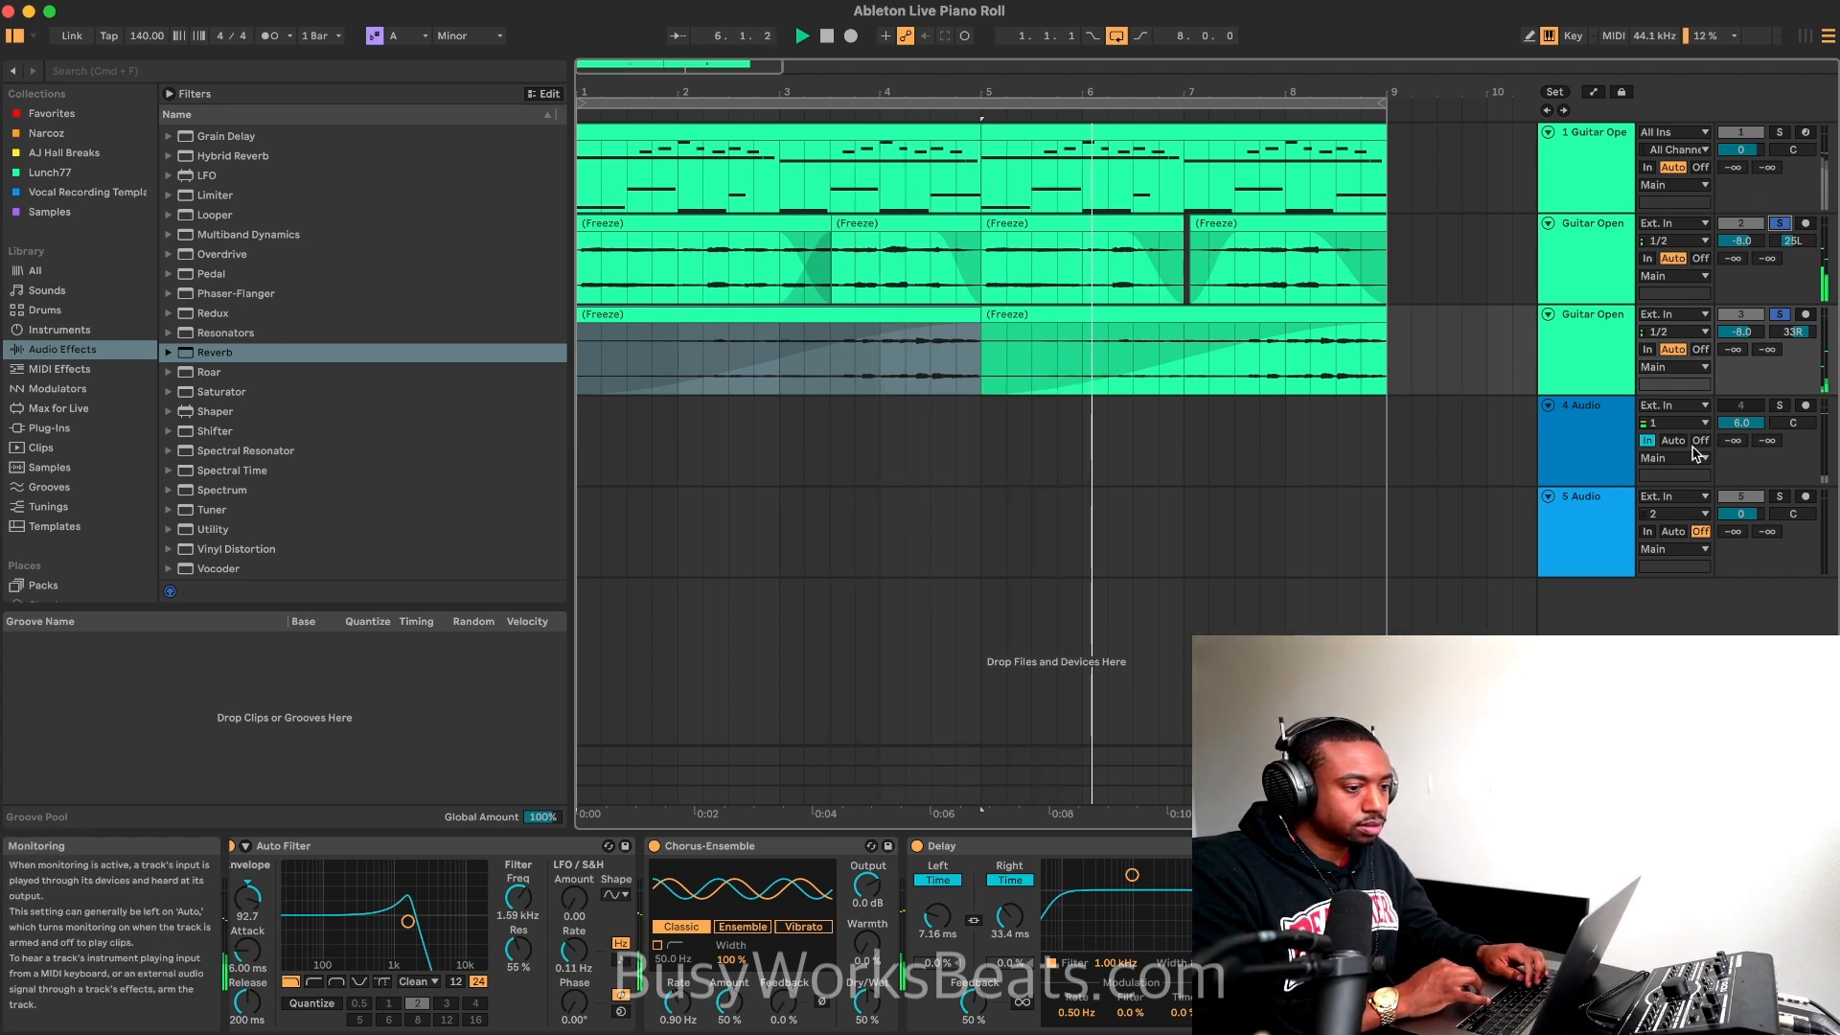
{"action": "left_click", "coordinate": [15, 36]}
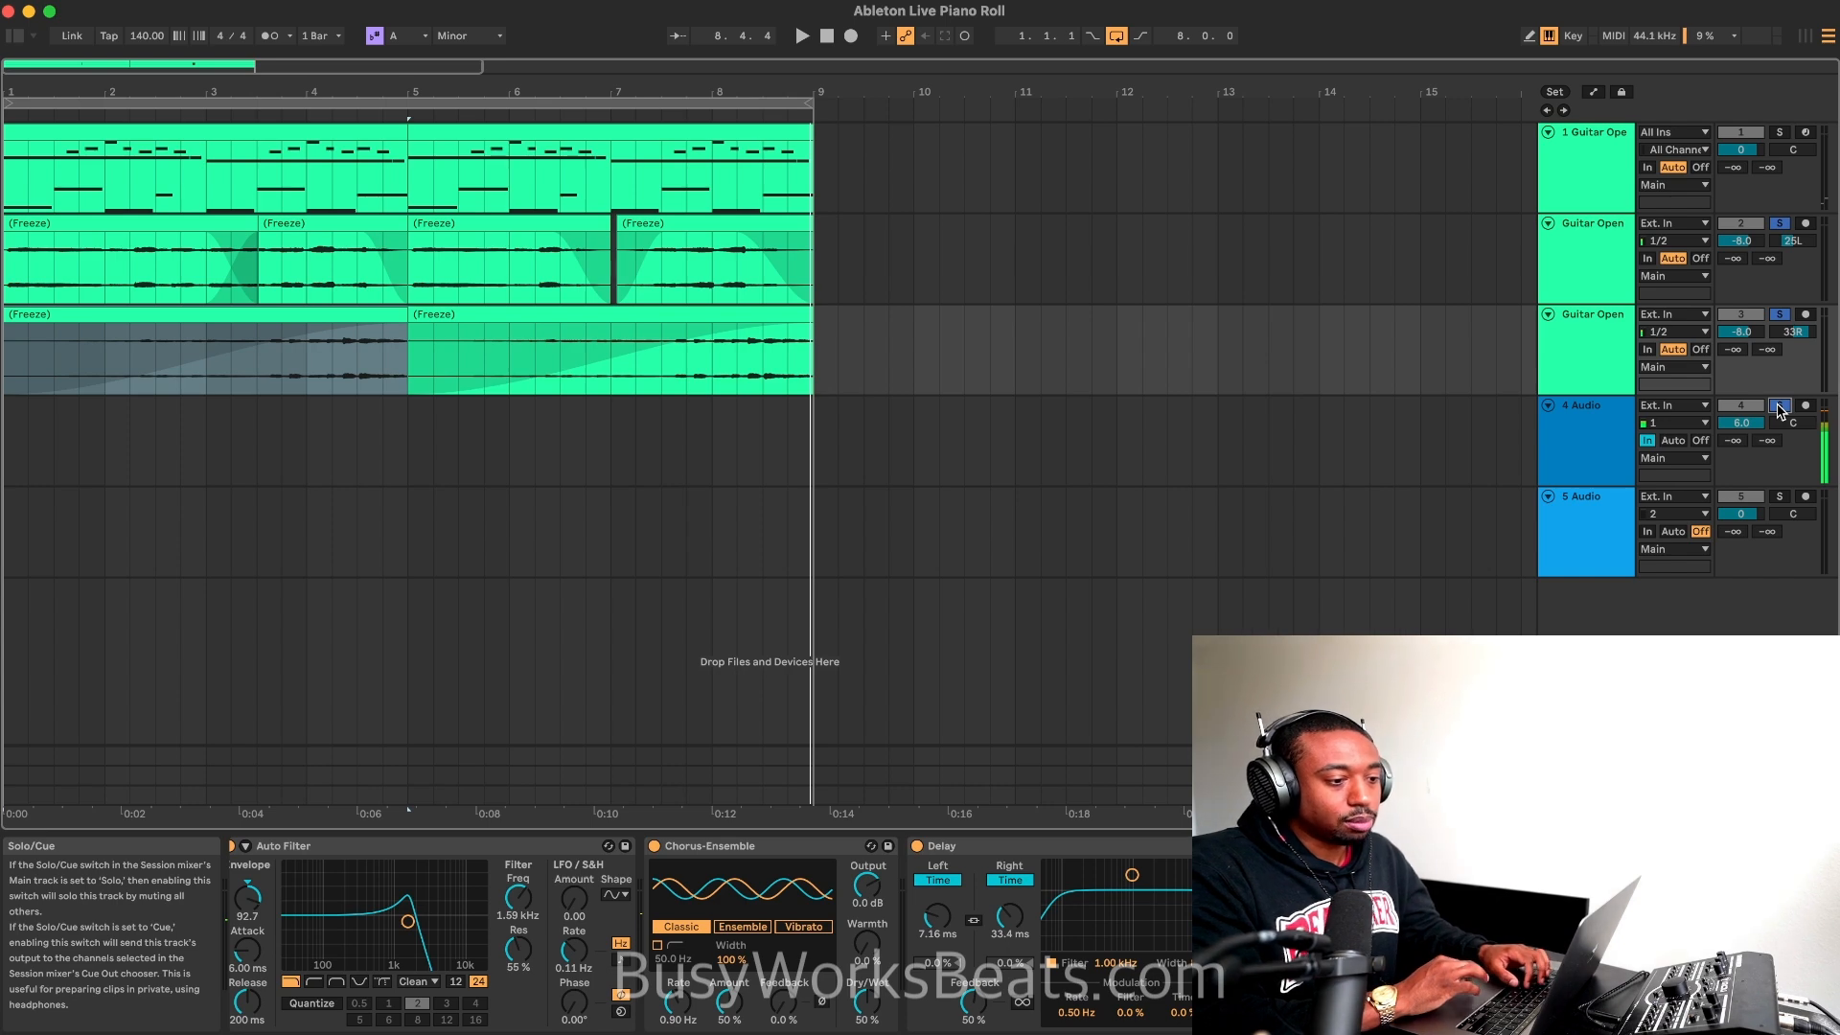
{"action": "left_click", "coordinate": [1778, 406]}
{"action": "key", "text": "space"}
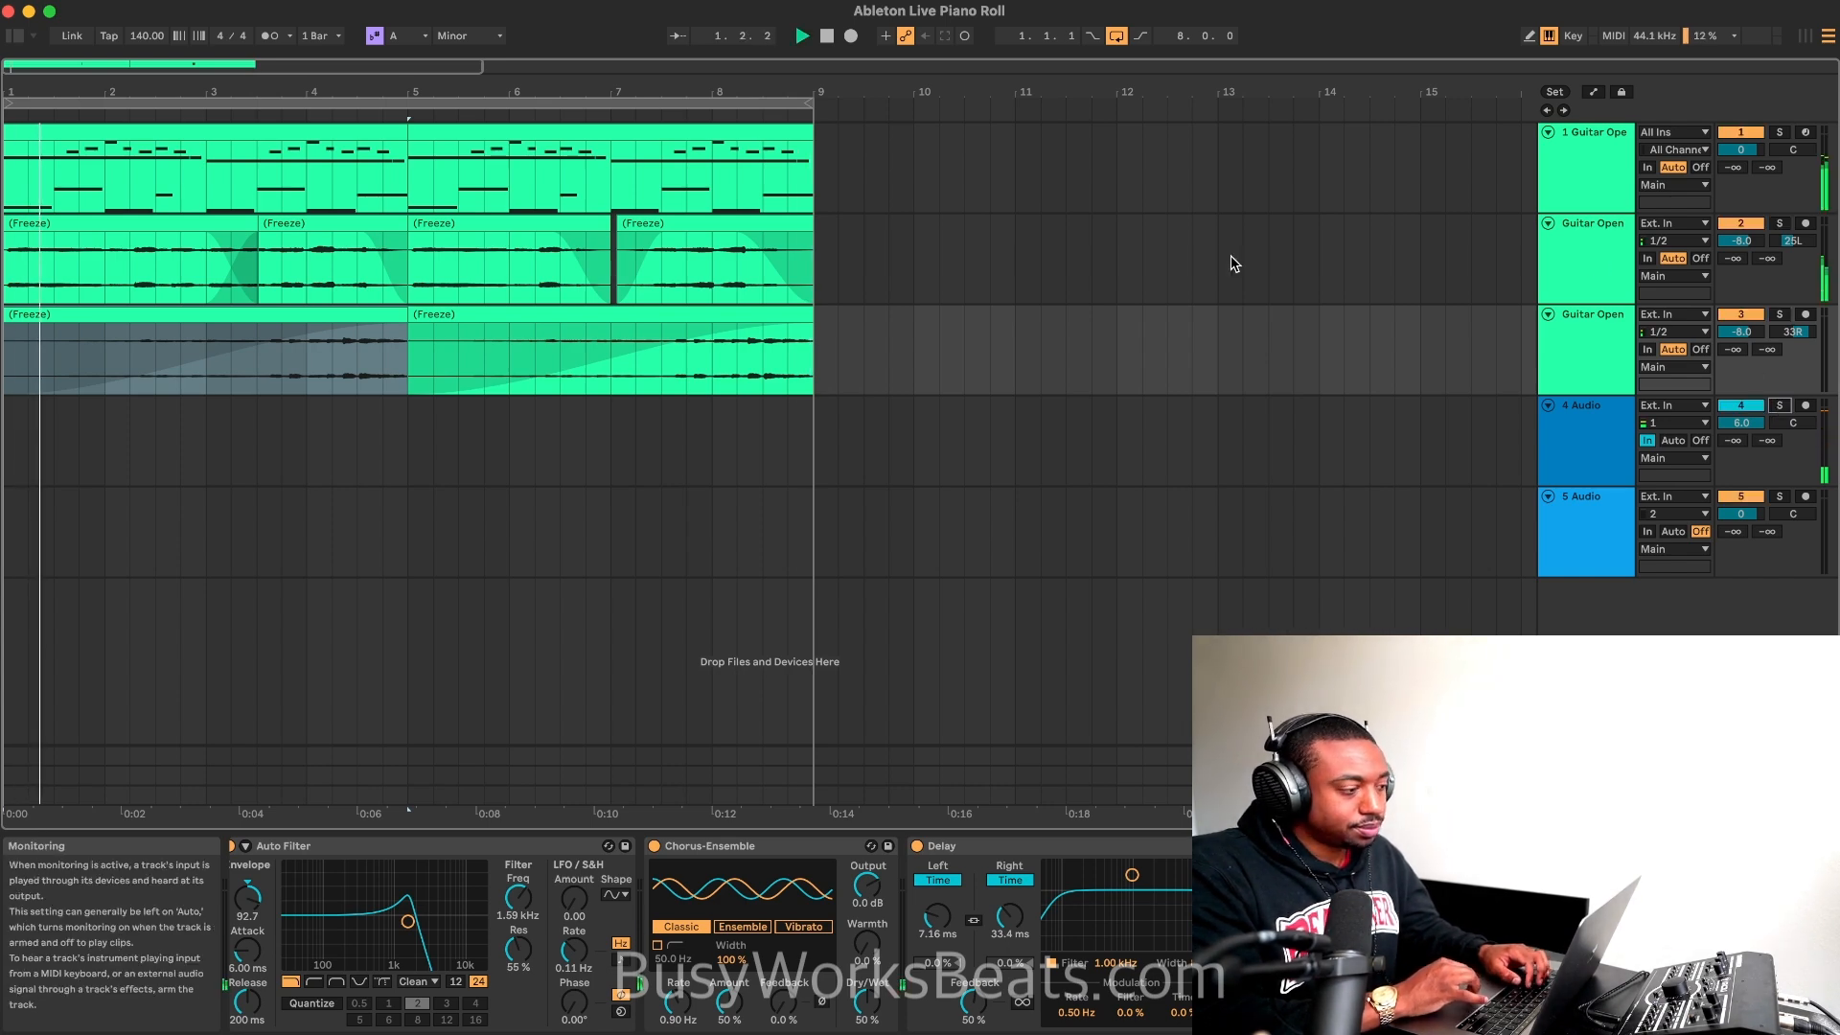
Step: Duplicate the first guitar MIDI track and freeze and flatten the copy to audio
{"action": "left_click", "coordinate": [268, 151]}
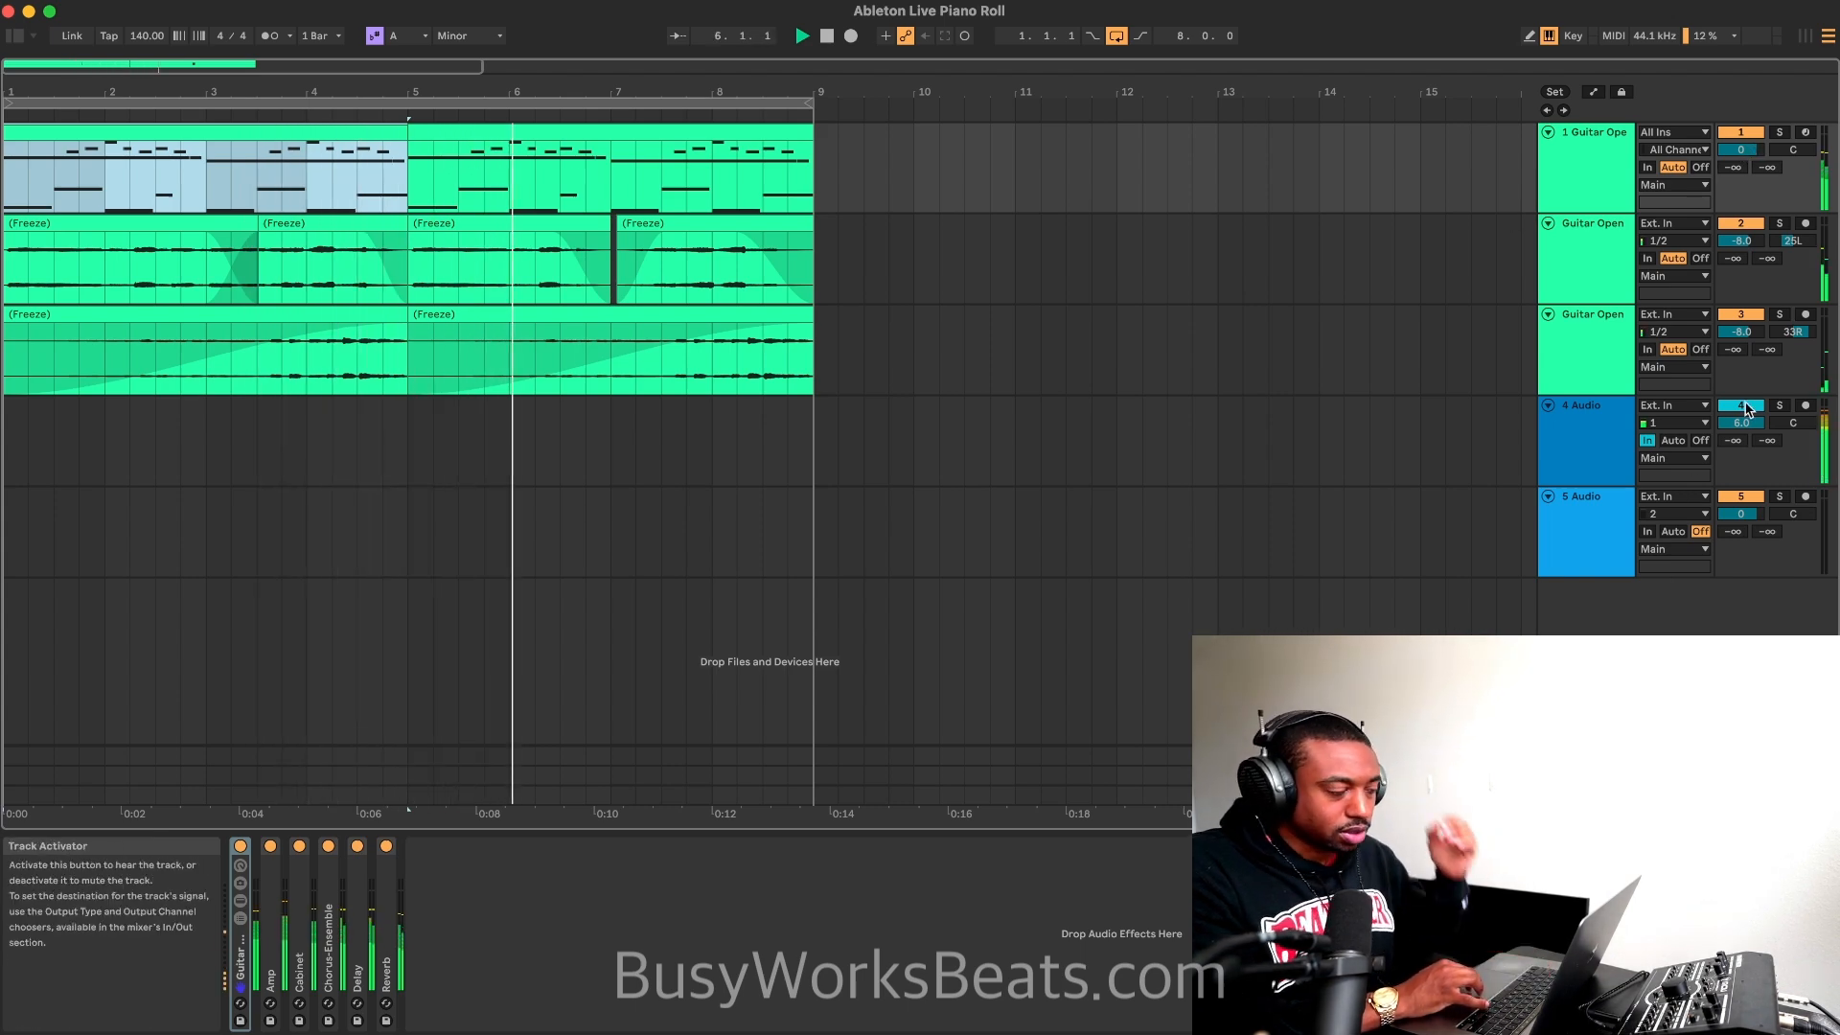
{"action": "right_click", "coordinate": [1579, 172]}
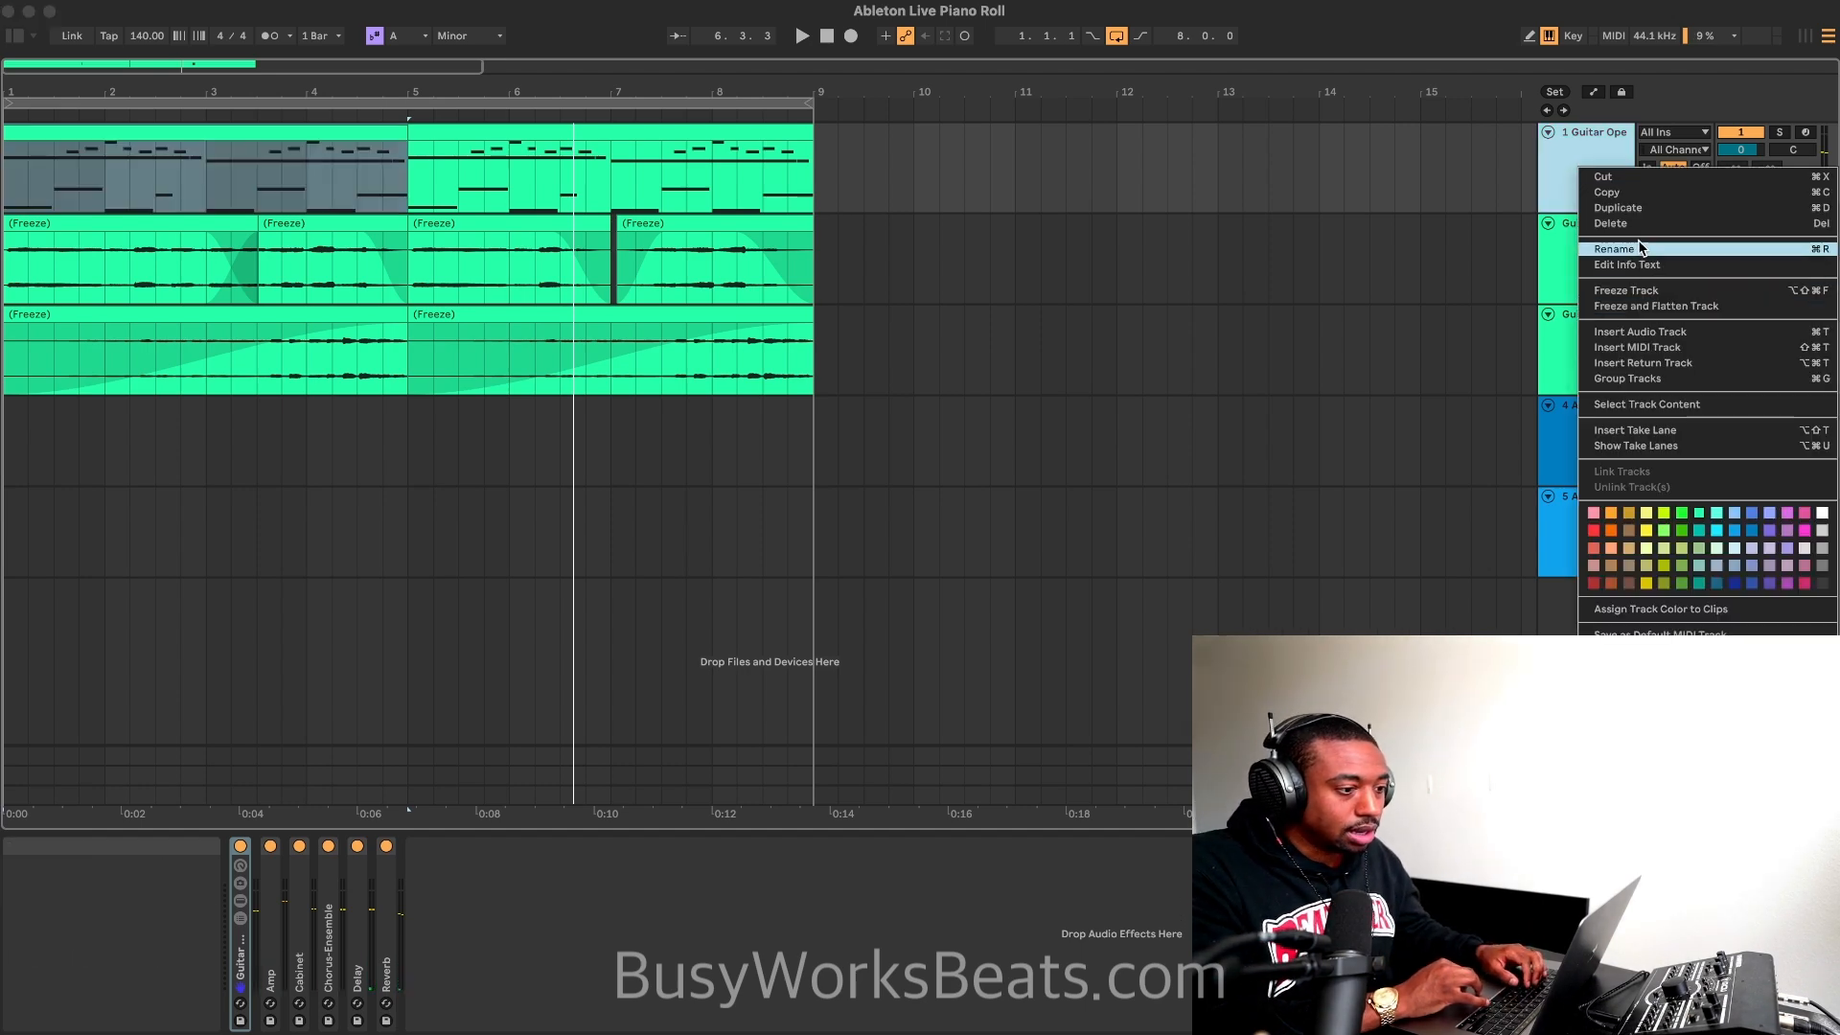
{"action": "left_click", "coordinate": [1647, 209]}
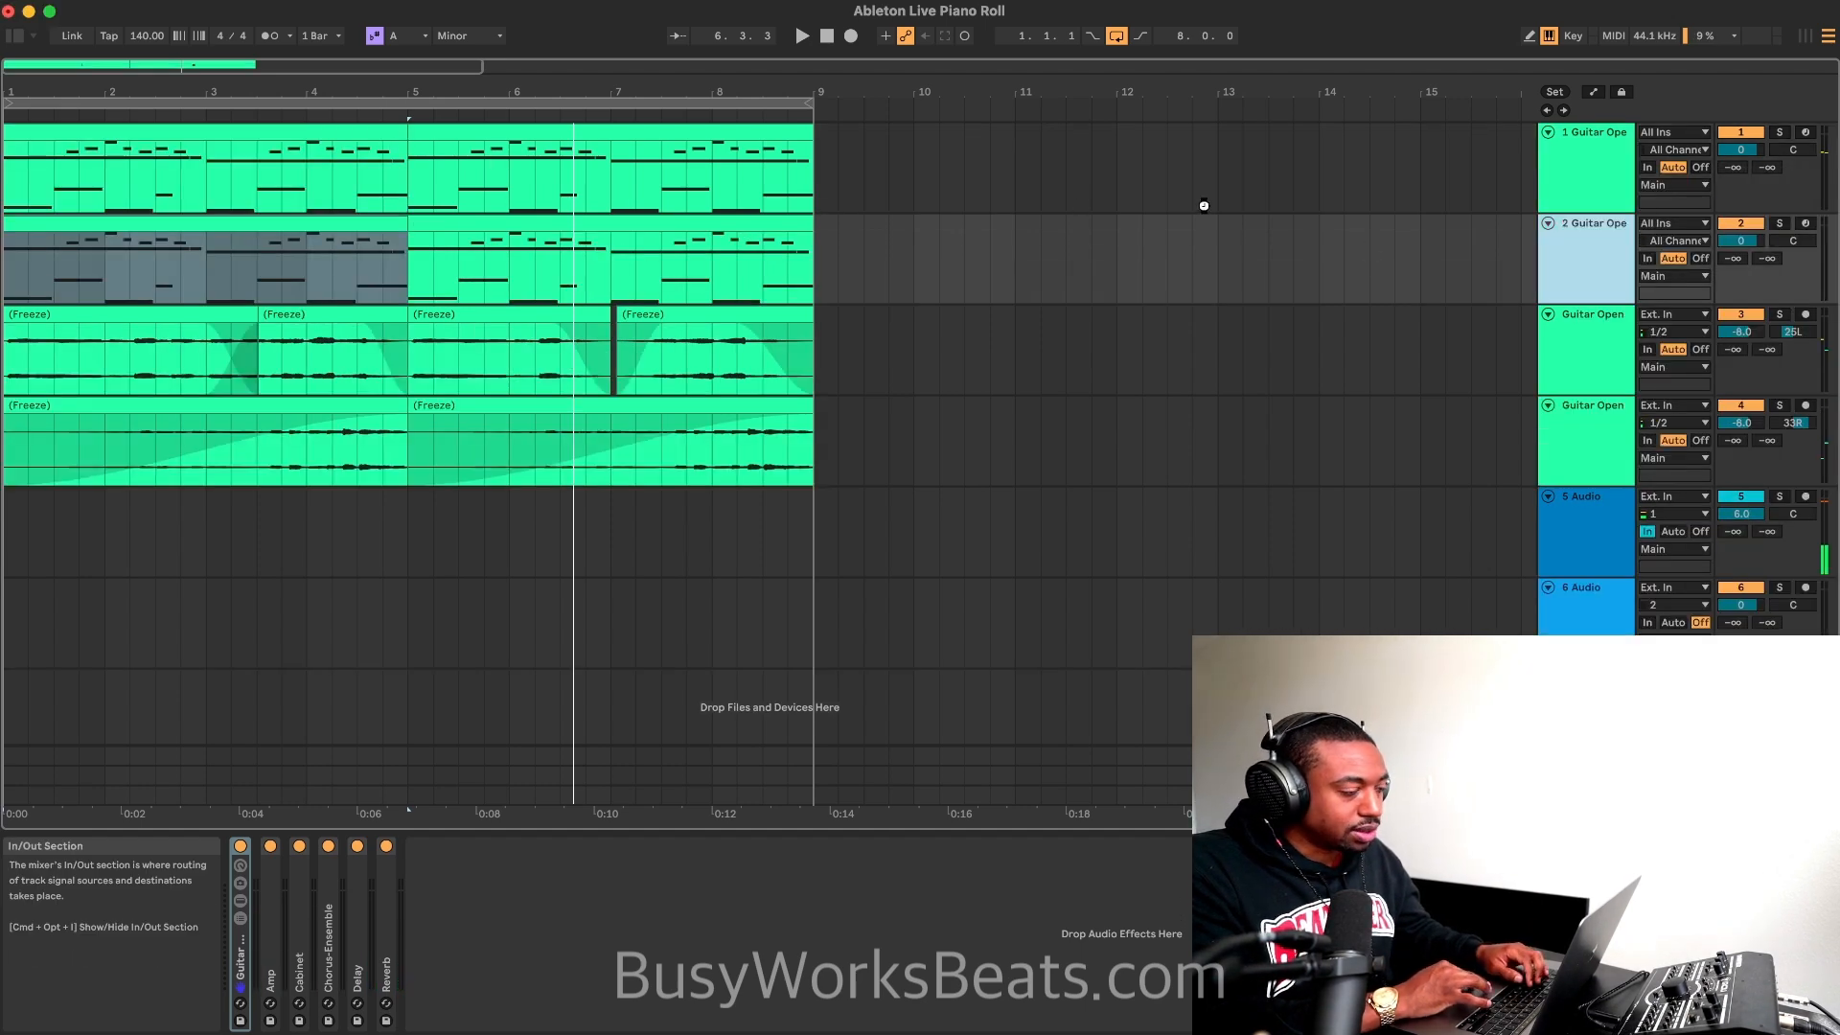
{"action": "left_click", "coordinate": [722, 225]}
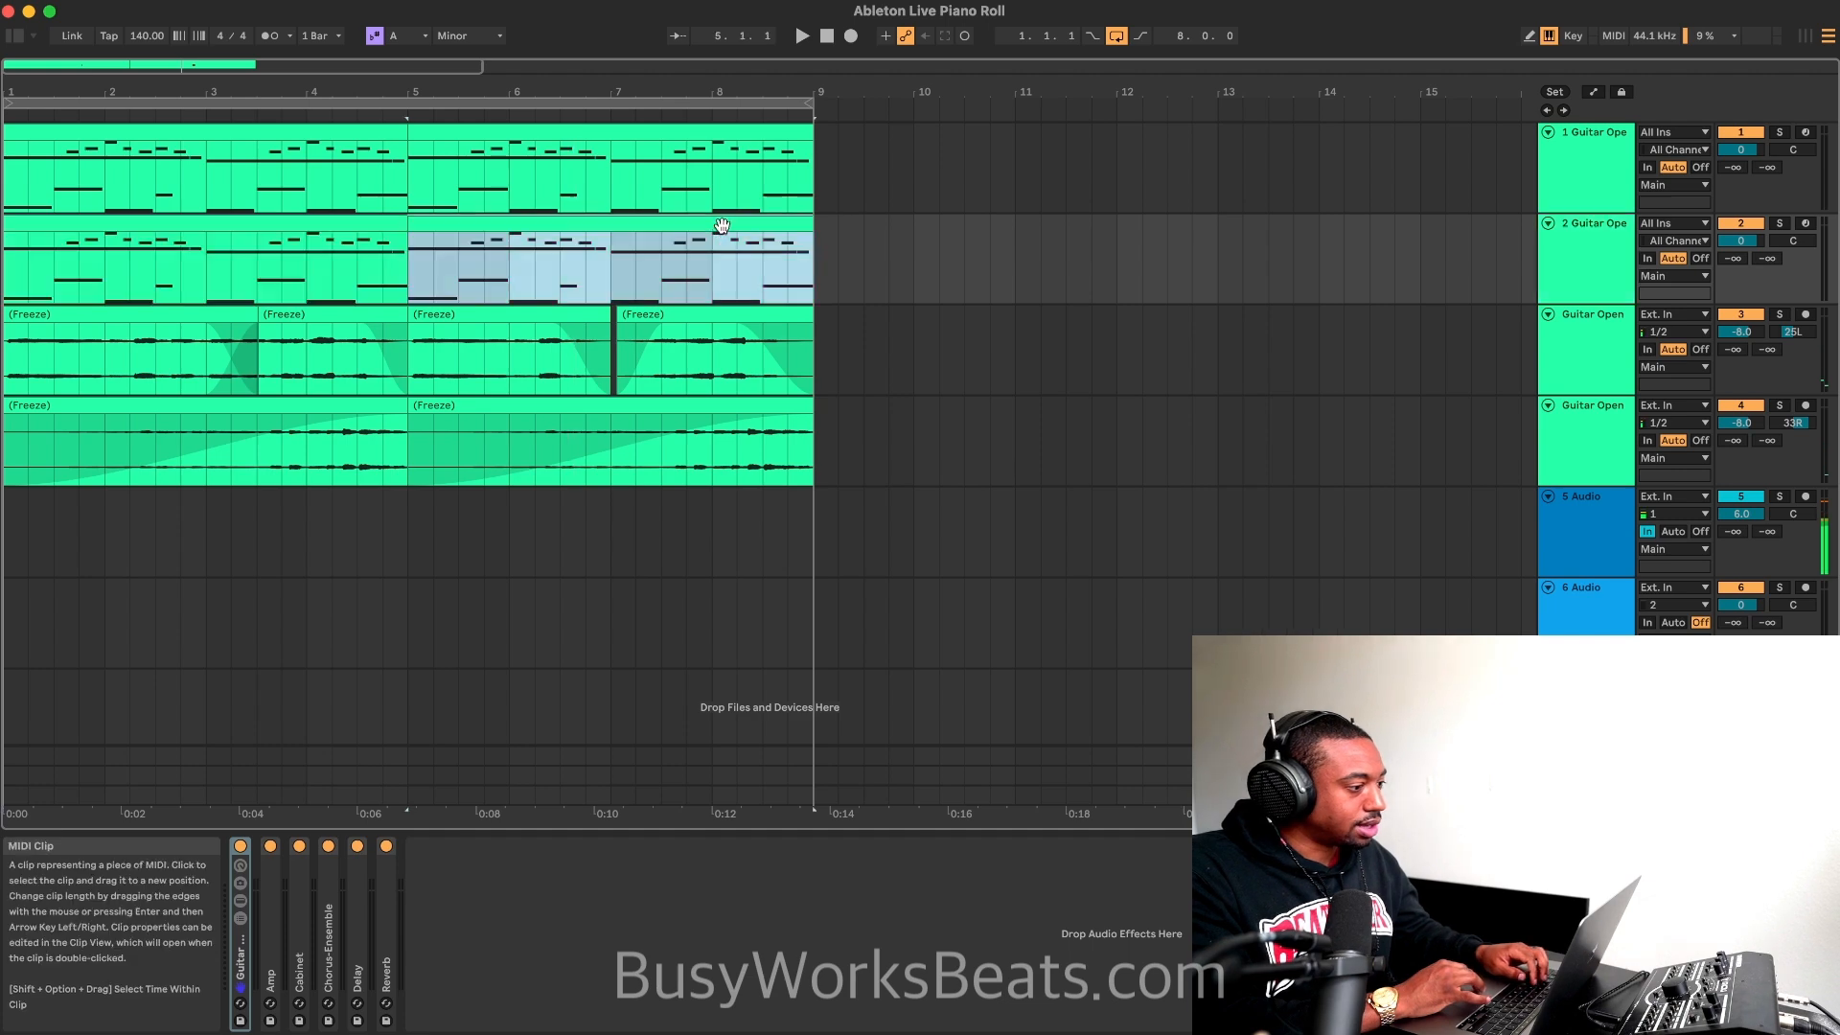
{"action": "left_click", "coordinate": [249, 220], "text": "shift"}
{"action": "right_click", "coordinate": [249, 219]}
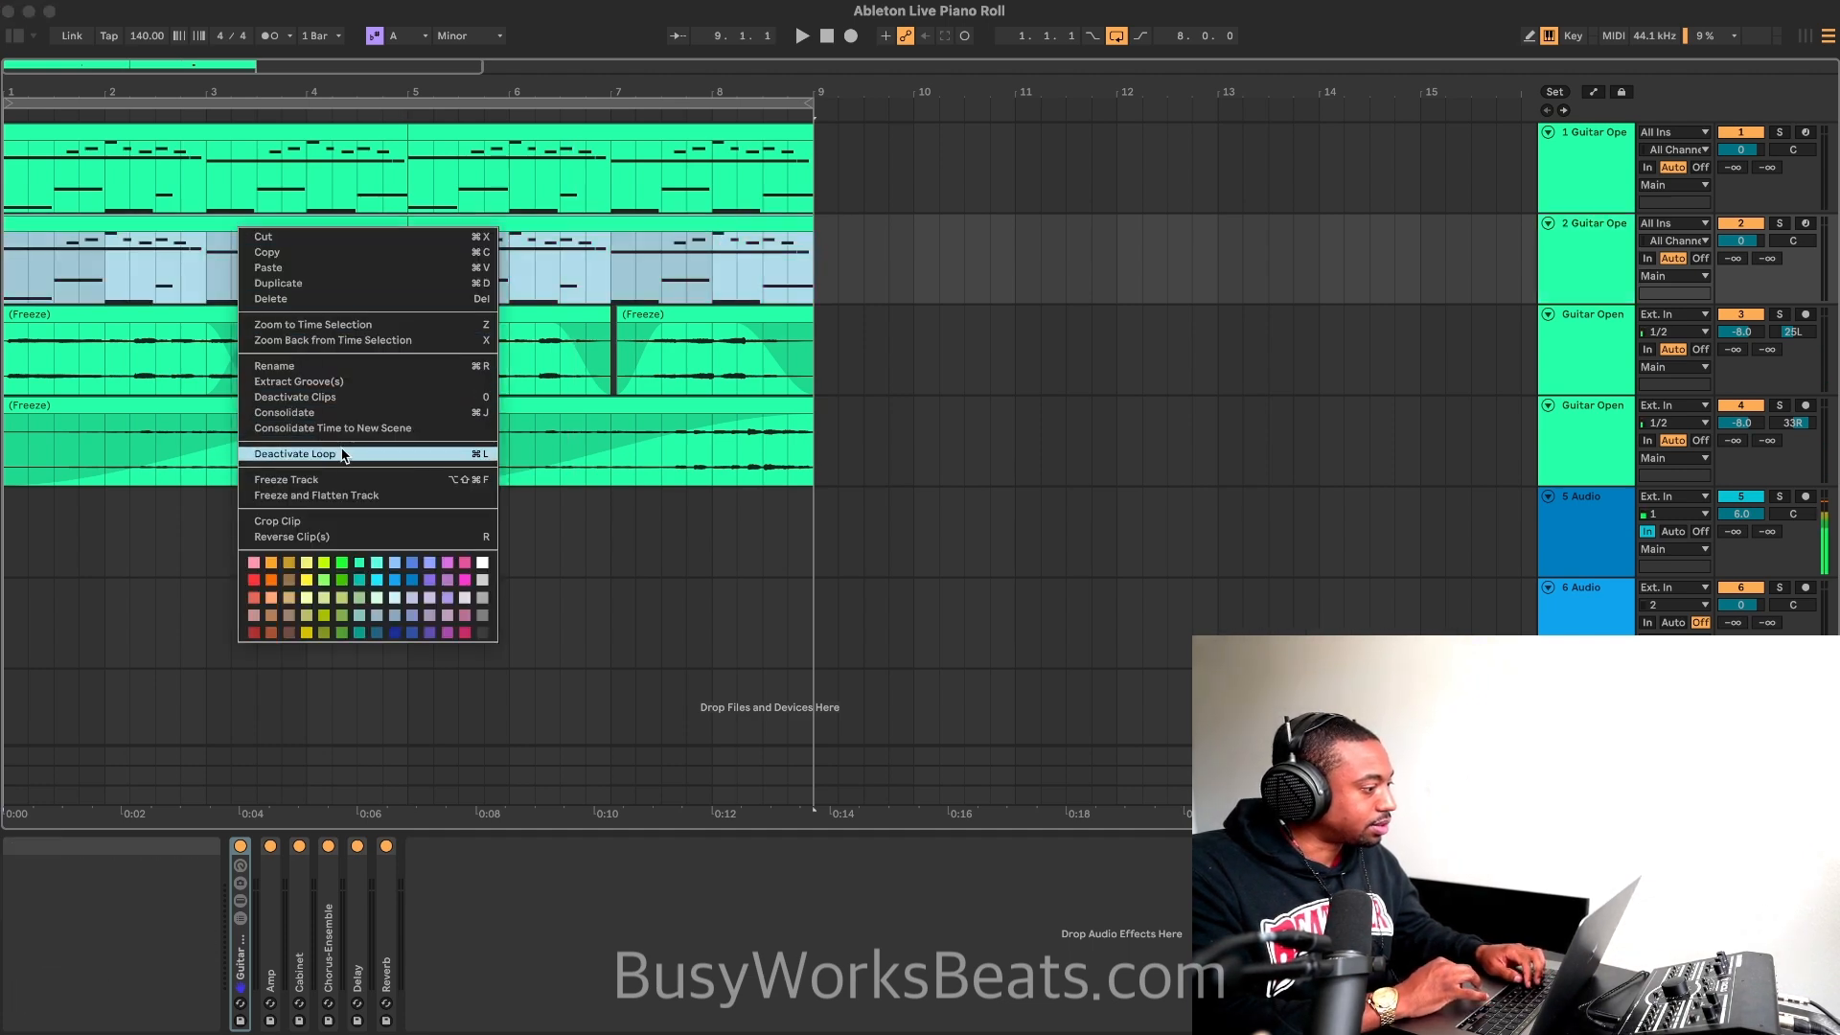
{"action": "left_click", "coordinate": [325, 497]}
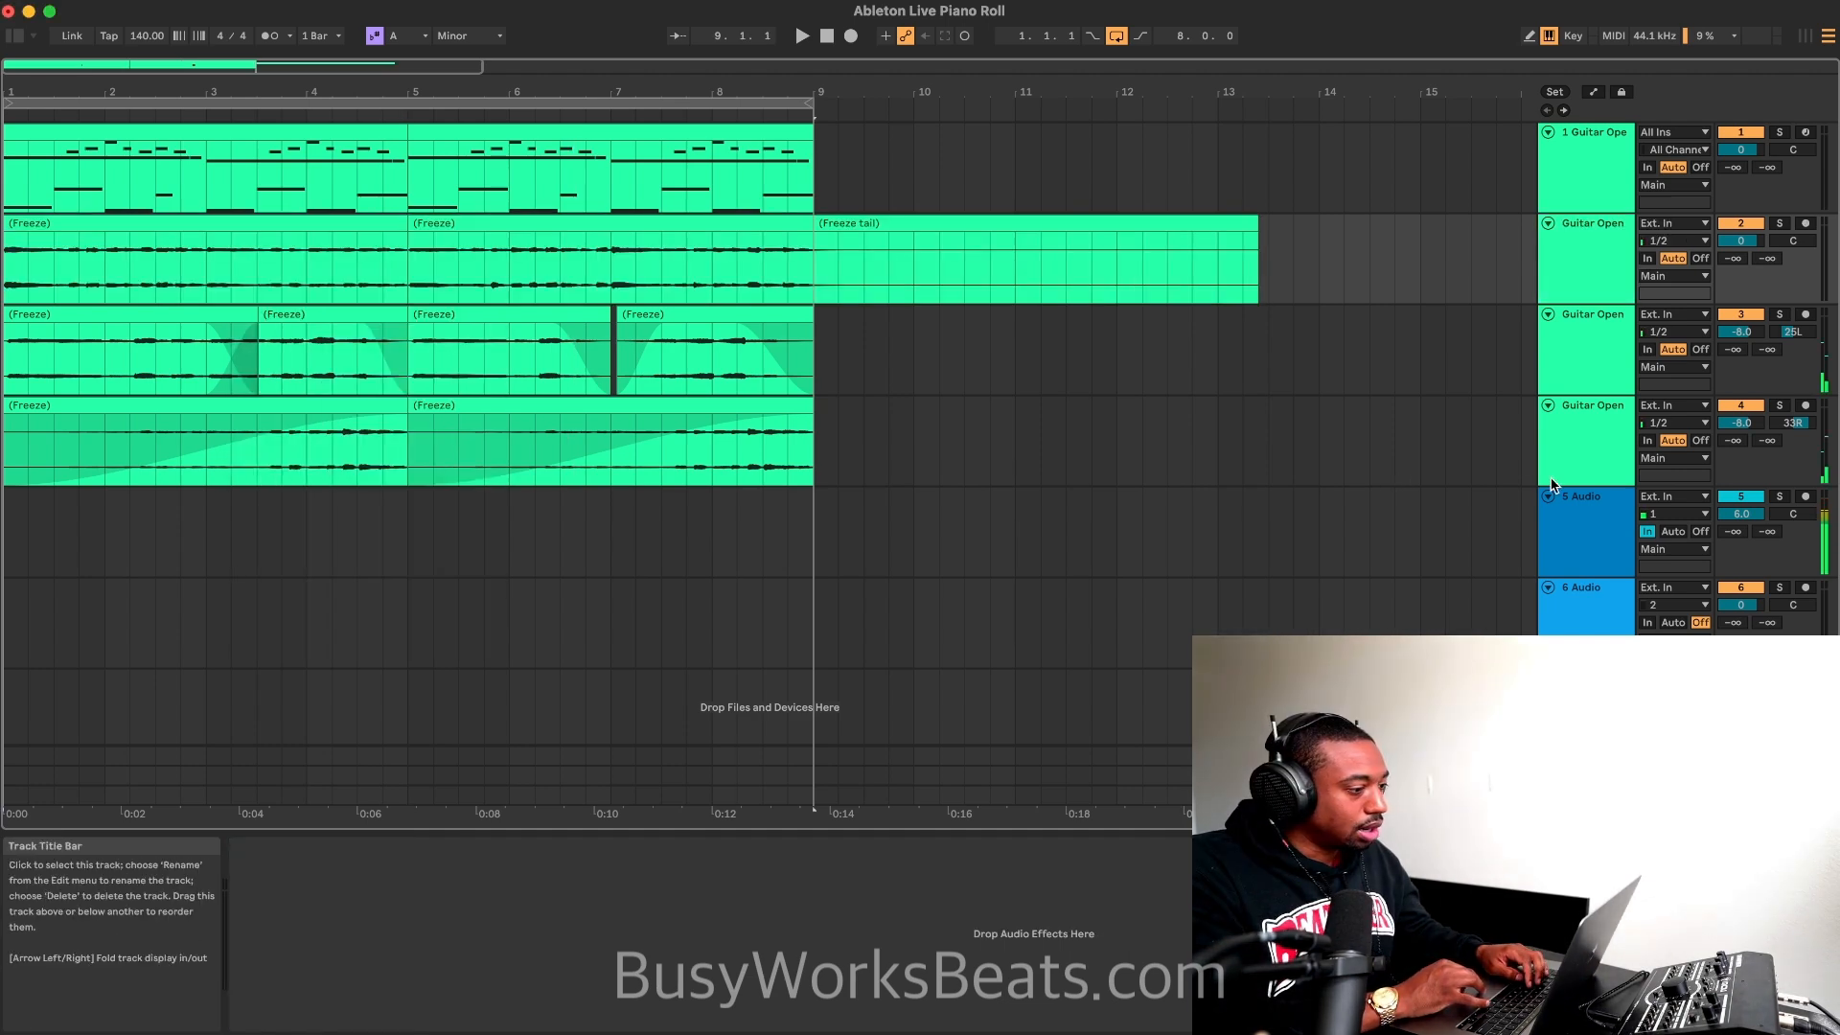
Step: Delete the freeze tail after bar 9 on the new audio track and play the loop with the original guitar track muted
{"action": "left_click", "coordinate": [851, 224]}
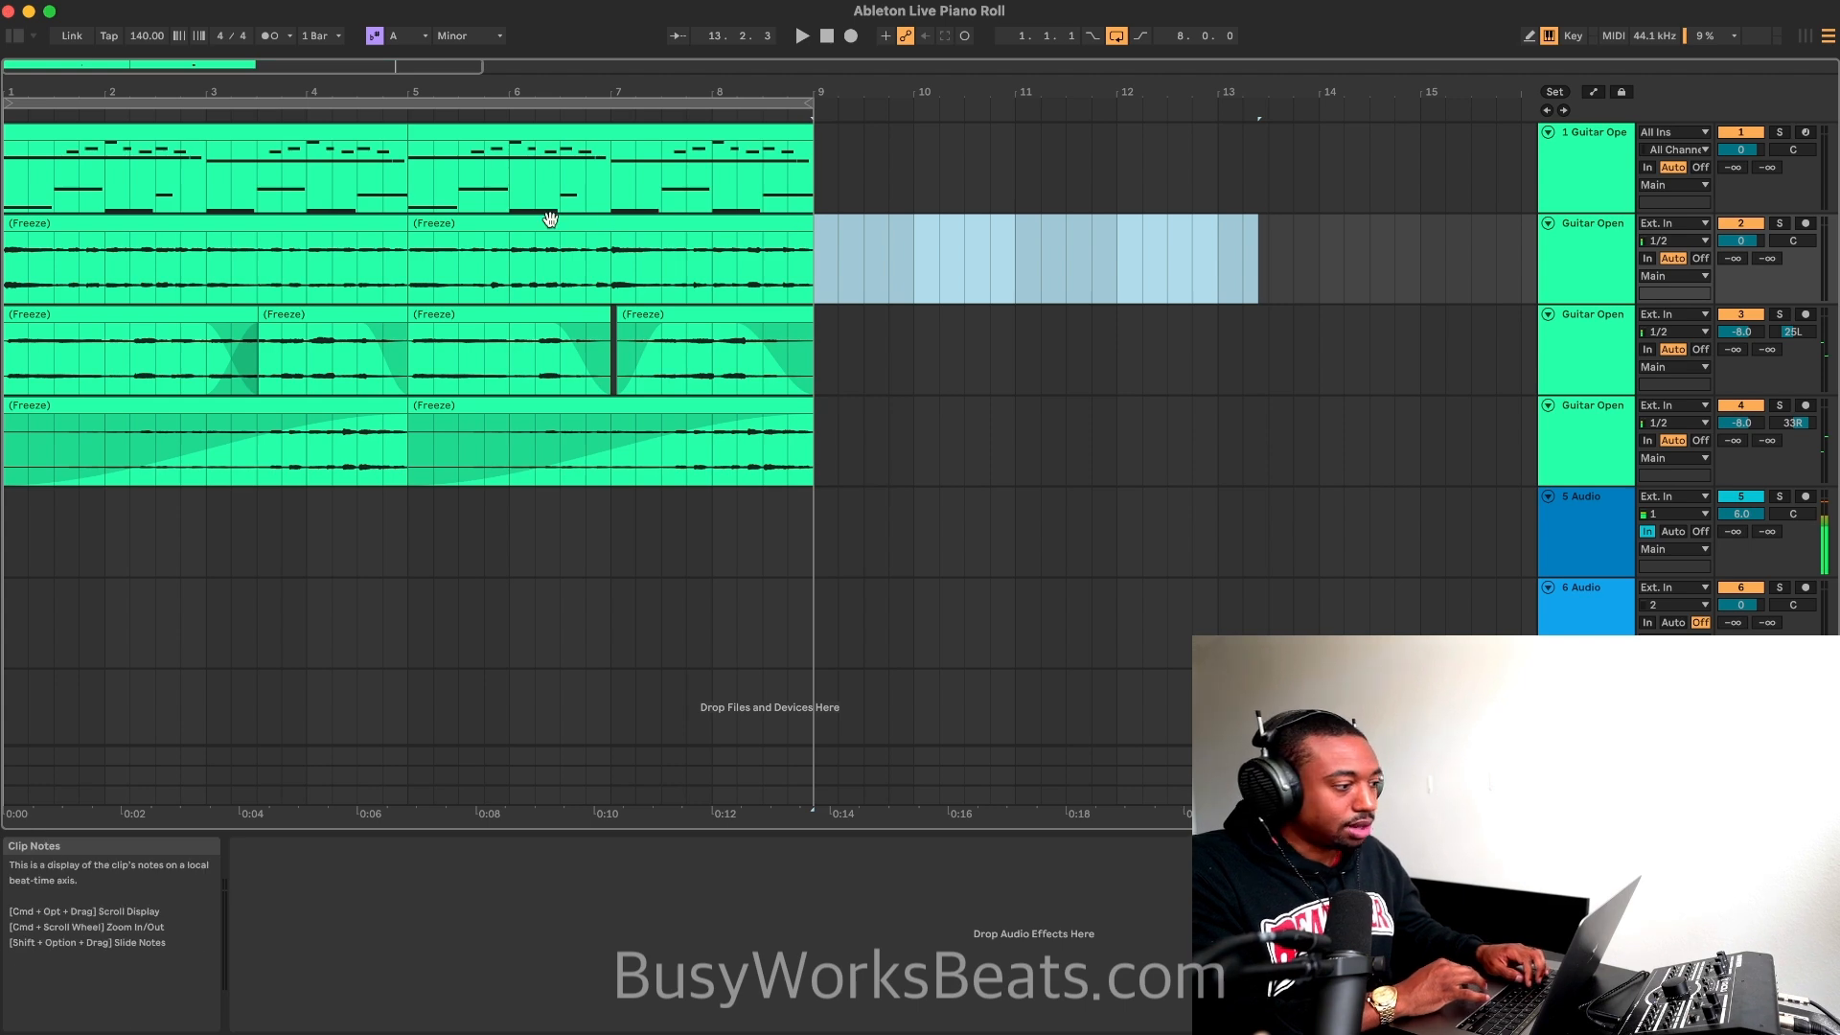
{"action": "left_click", "coordinate": [1737, 503]}
{"action": "key", "text": "space"}
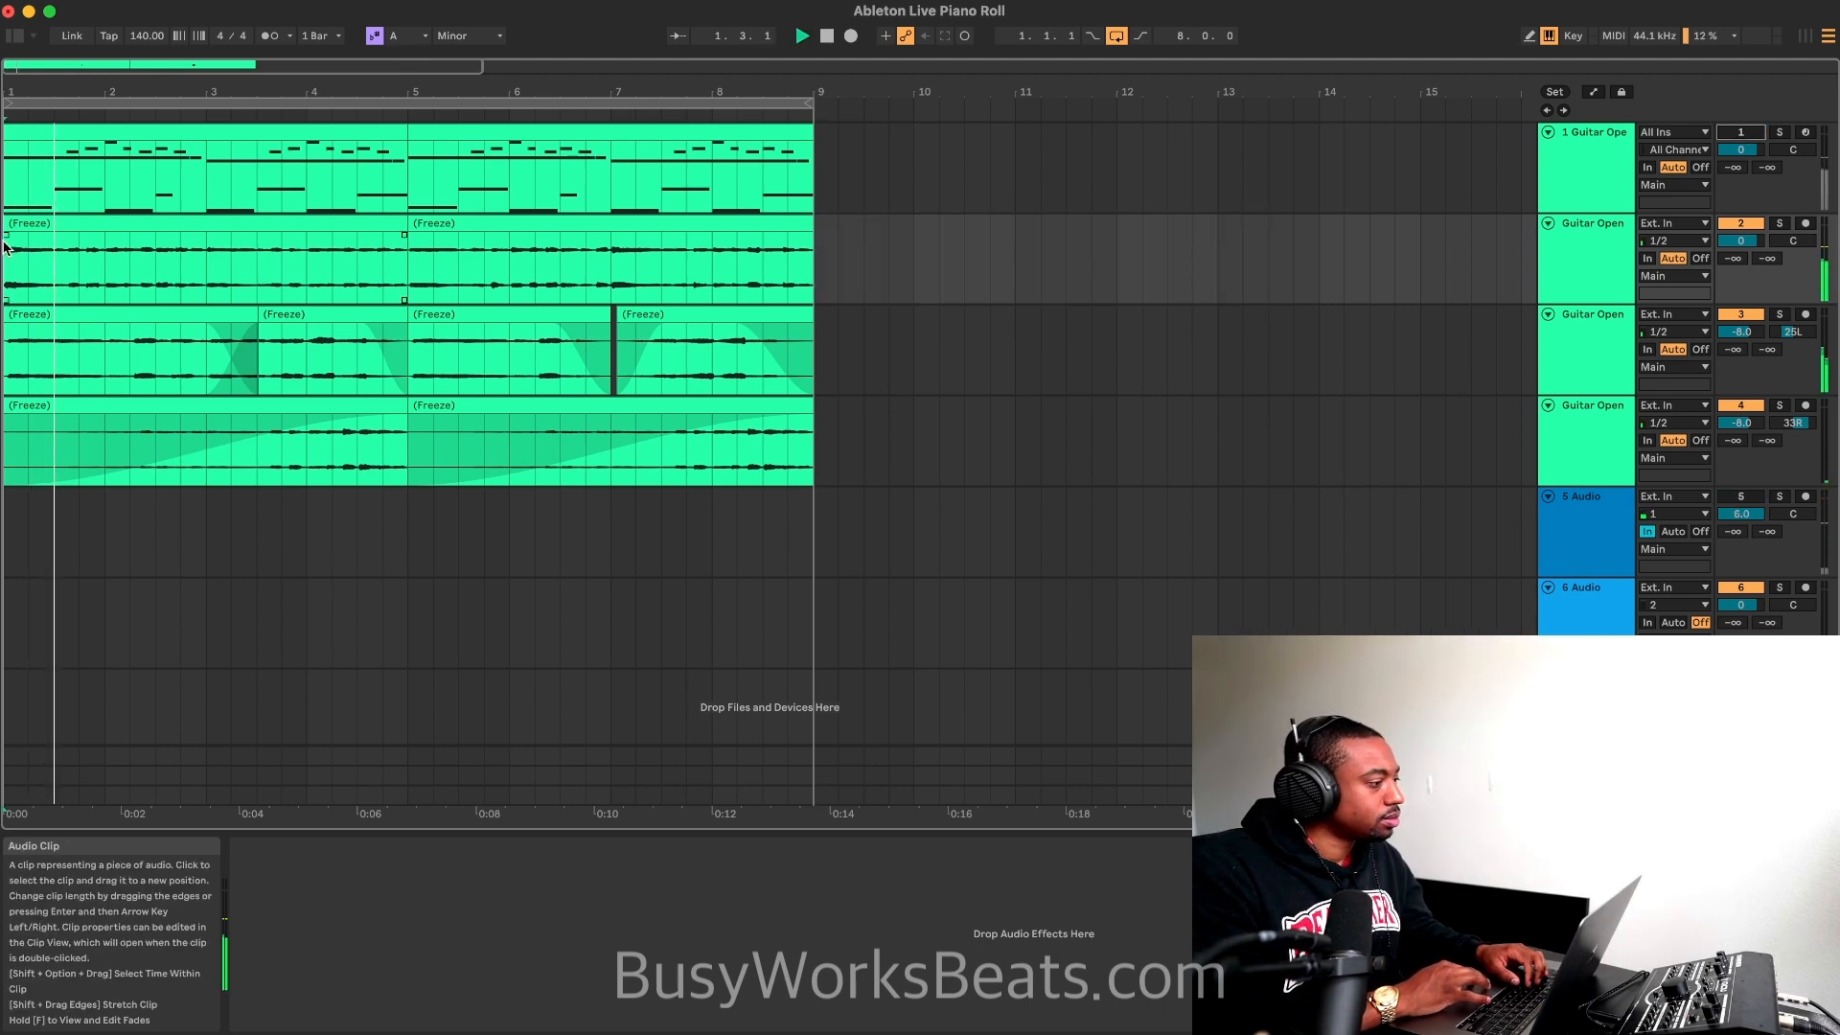
Step: Fade in both clips on the second track across their full length and set the track's volume to -12.3 dB
{"action": "left_click_drag", "start_coordinate": [6, 239], "coordinate": [872, 268]}
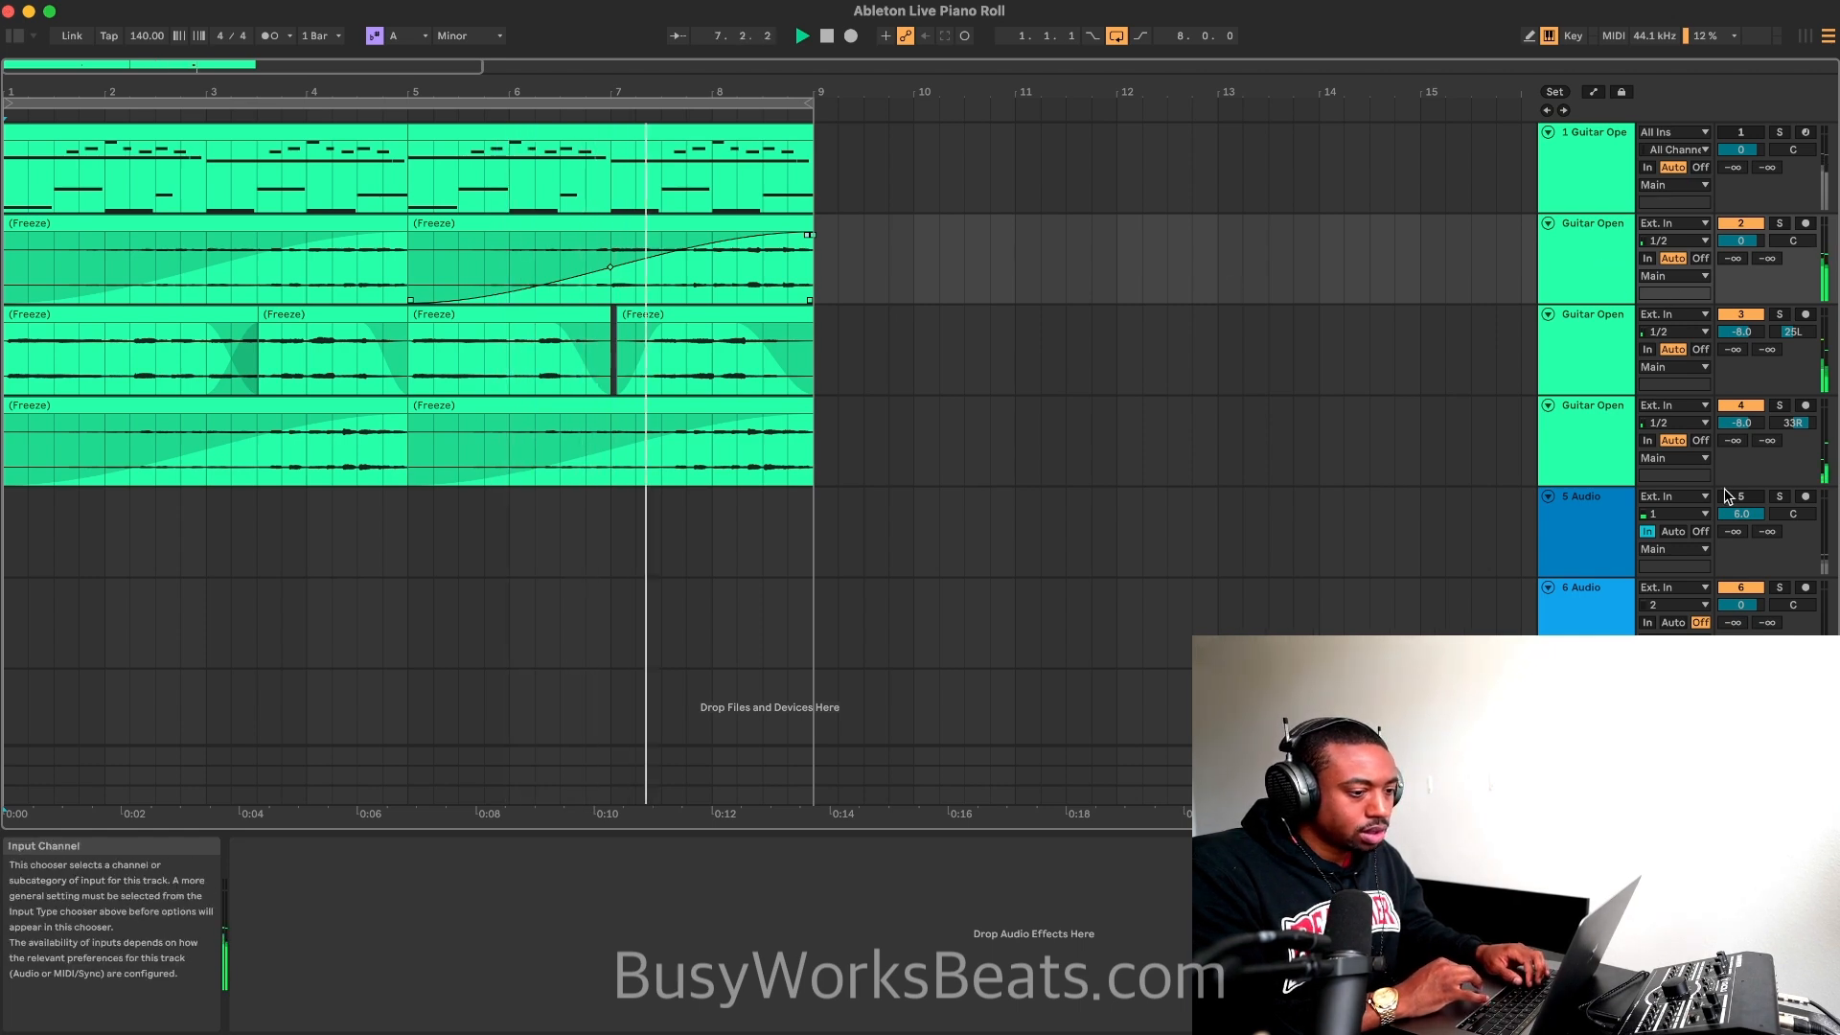
{"action": "left_click_drag", "start_coordinate": [1752, 243], "coordinate": [1752, 251]}
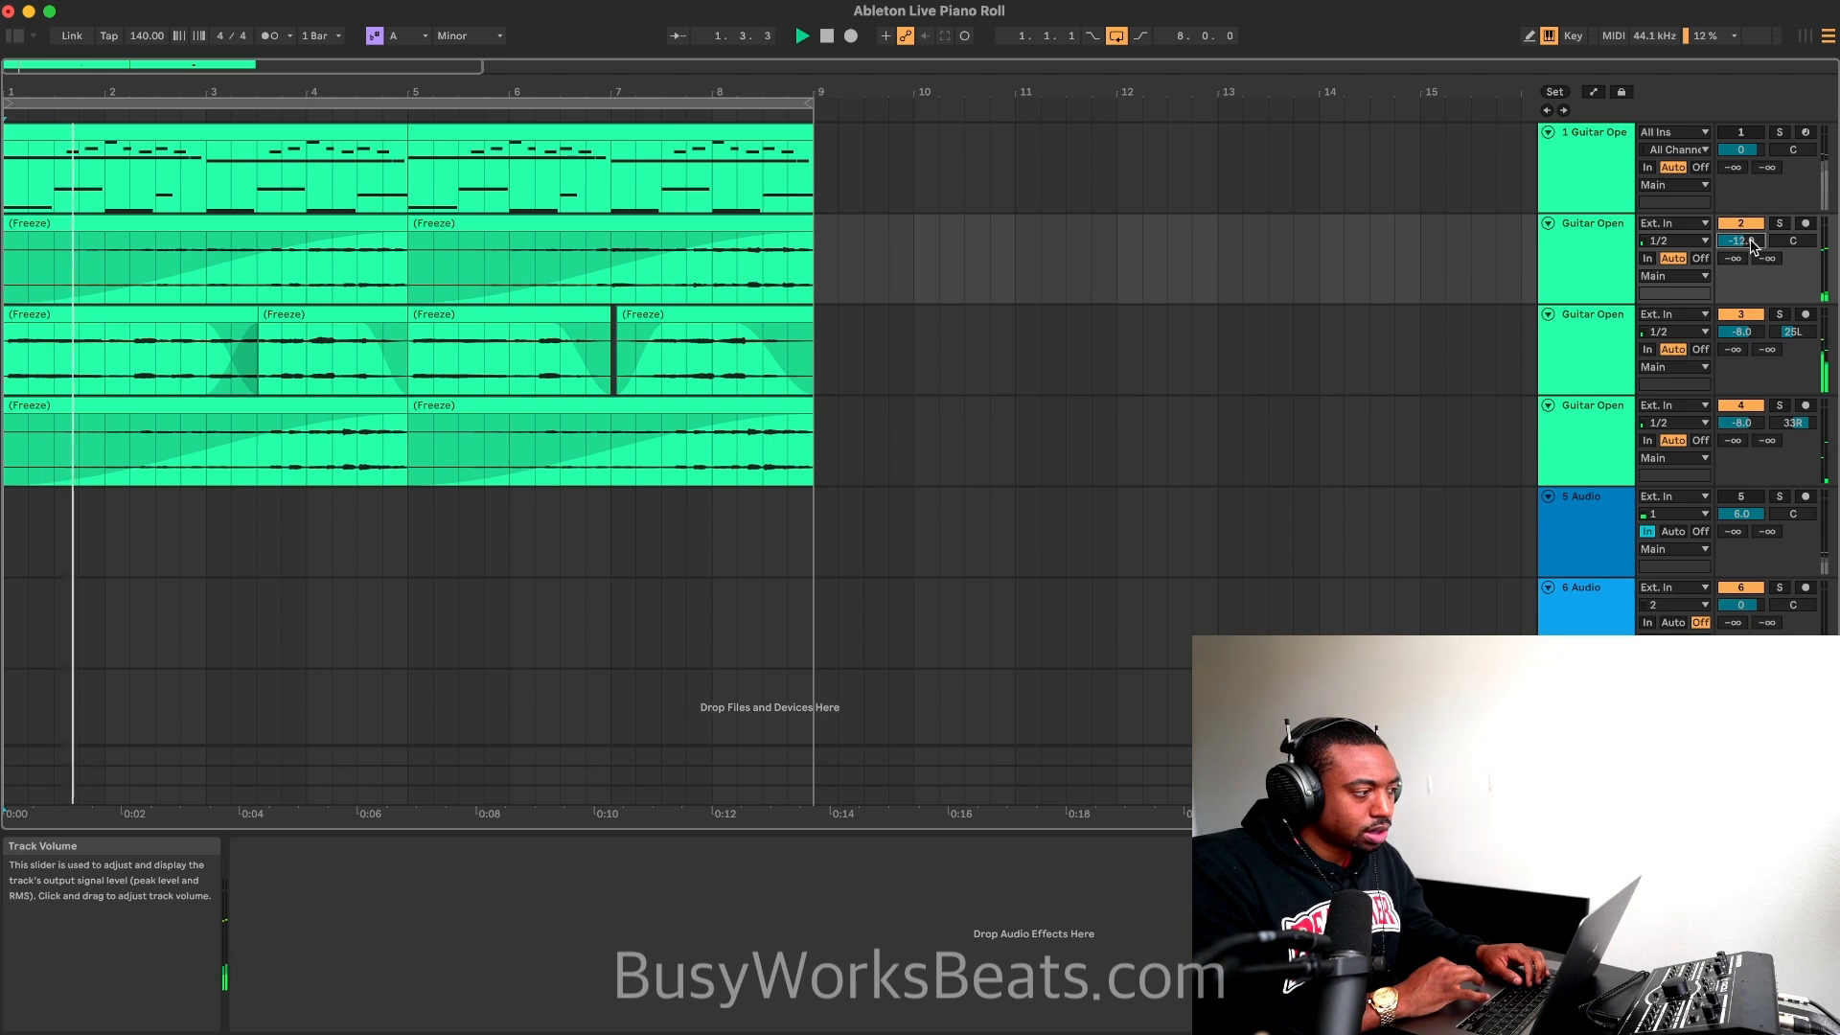
{"action": "type", "text": "-"}
{"action": "left_click_drag", "start_coordinate": [1750, 241], "coordinate": [1750, 243]}
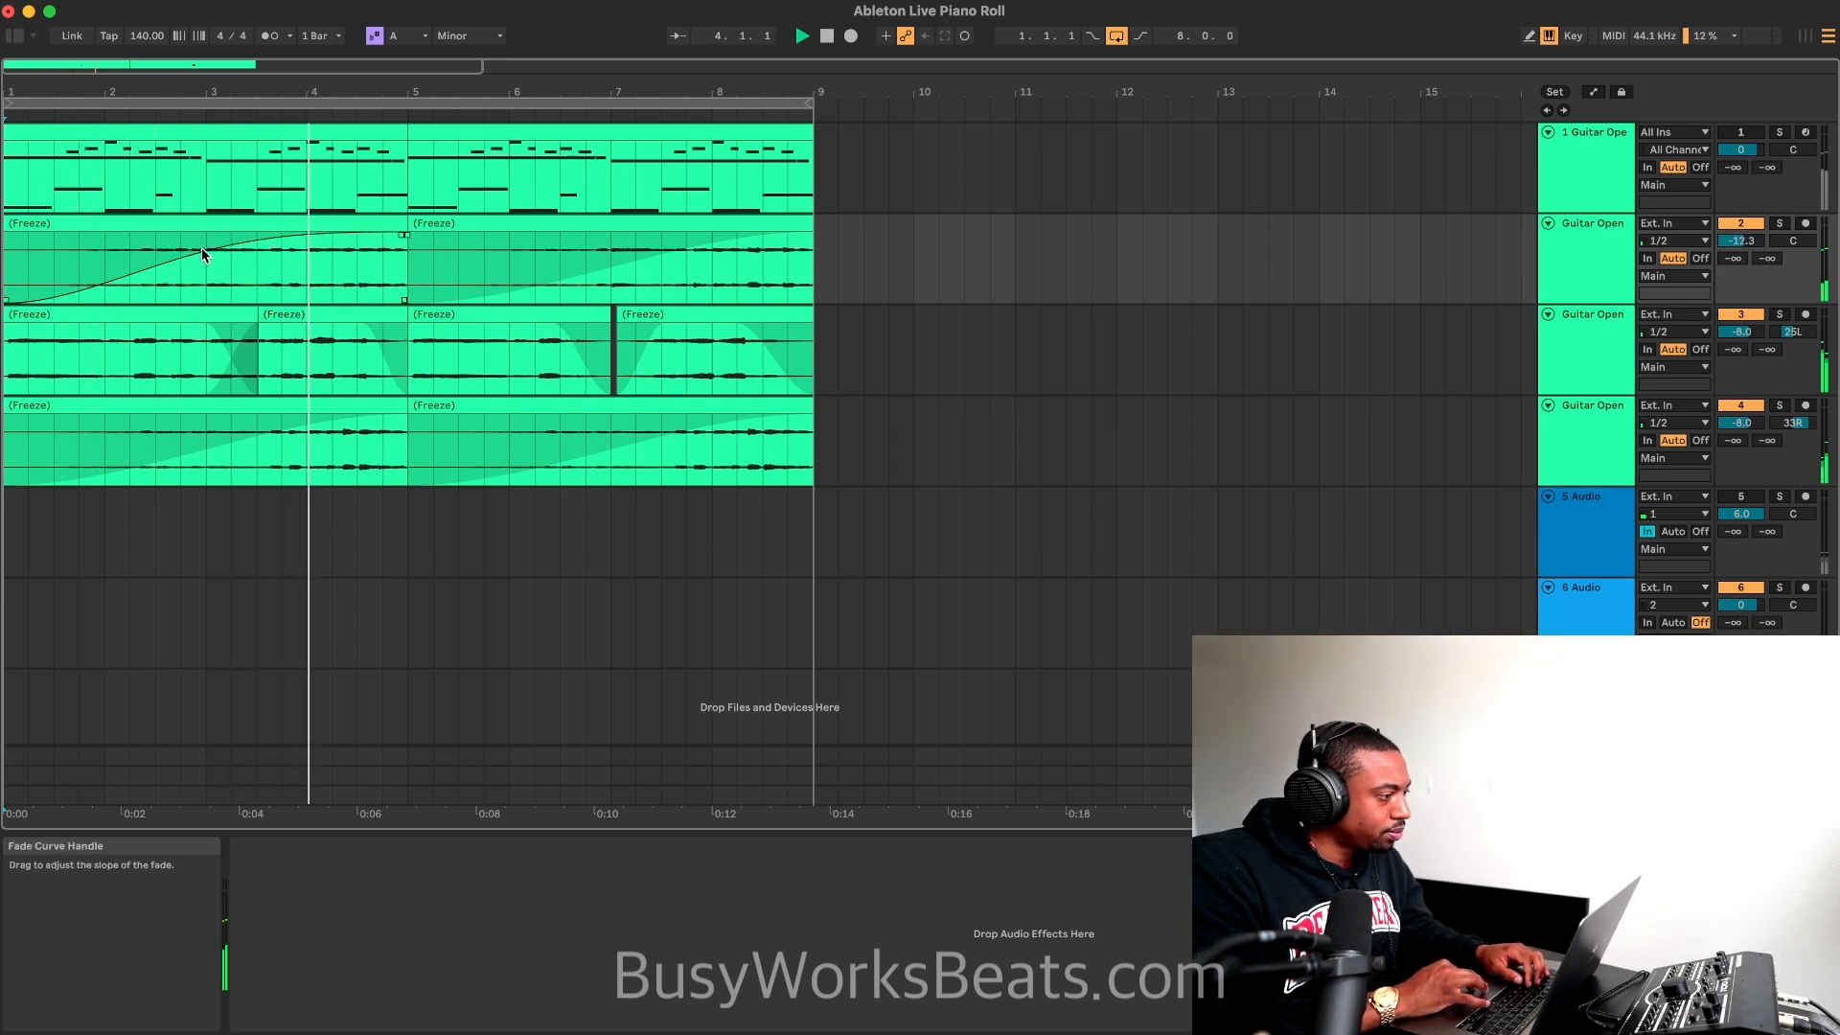
Step: Bend the fade-in curves of both clips on the second track so they rise earlier
{"action": "left_click_drag", "start_coordinate": [609, 268], "coordinate": [606, 168]}
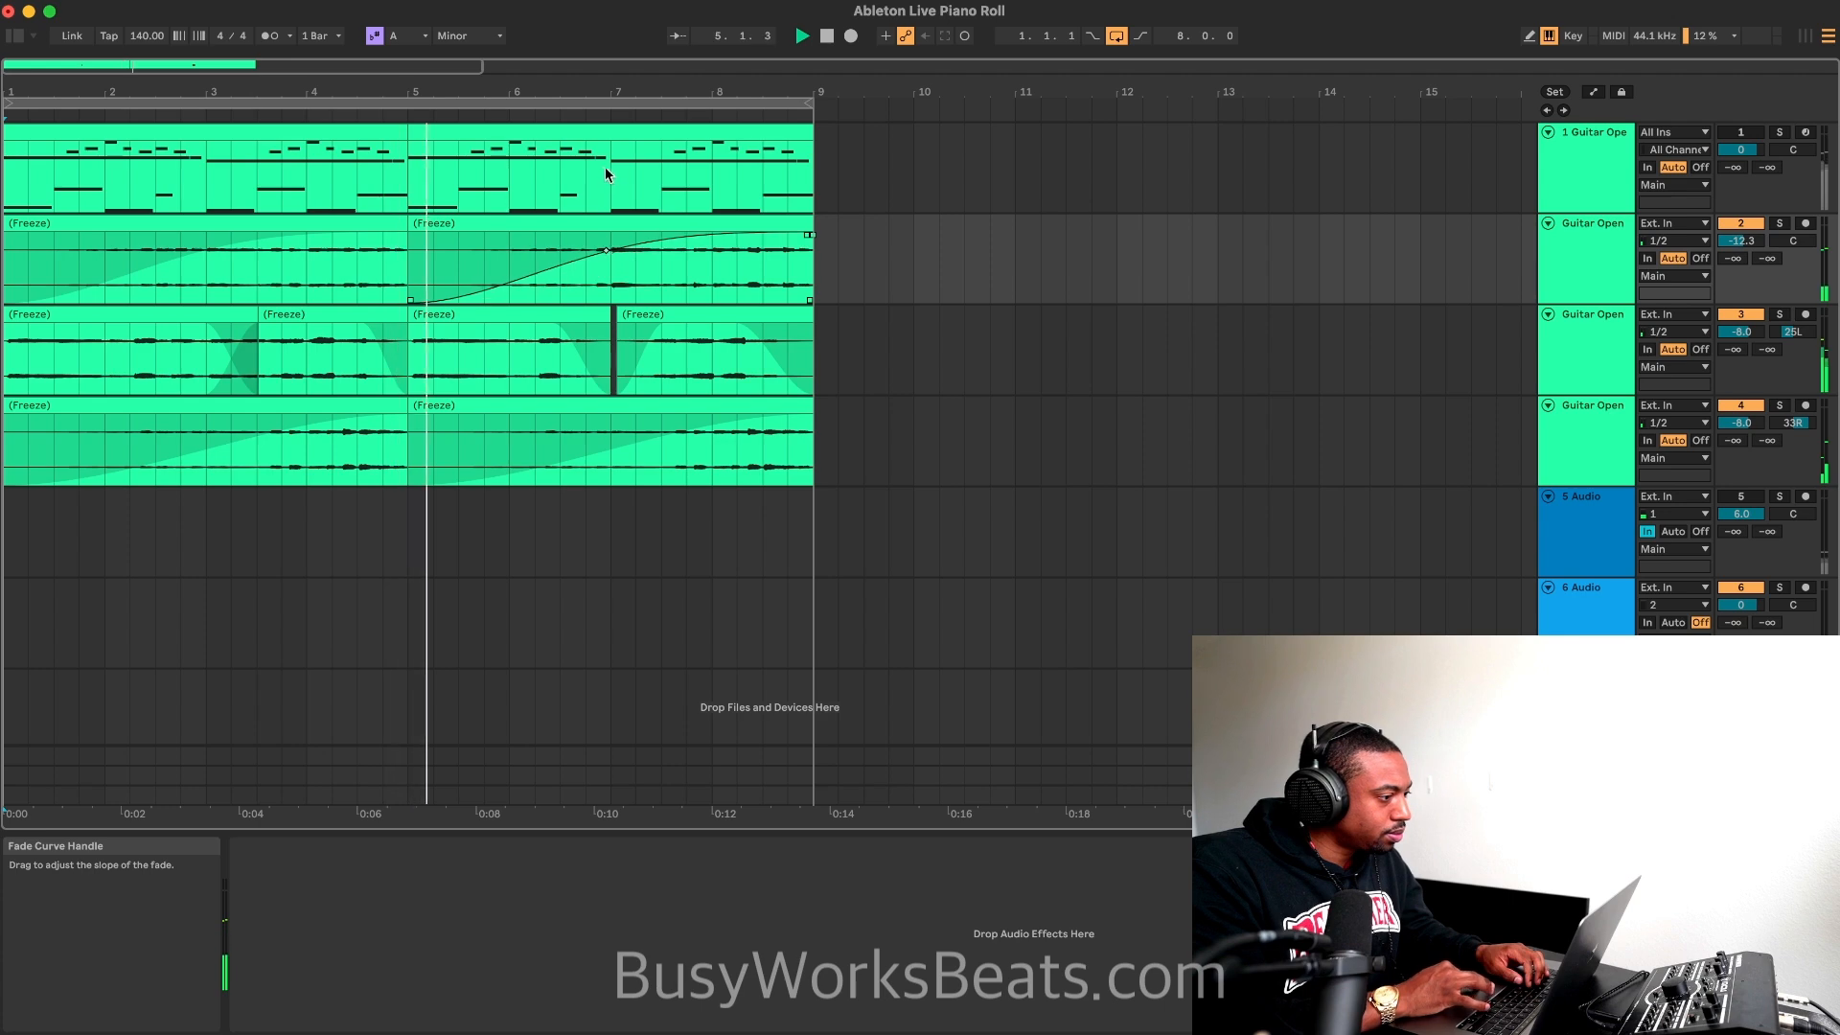
{"action": "left_click_drag", "start_coordinate": [195, 245], "coordinate": [124, 207]}
{"action": "left_click_drag", "start_coordinate": [604, 250], "coordinate": [510, 249]}
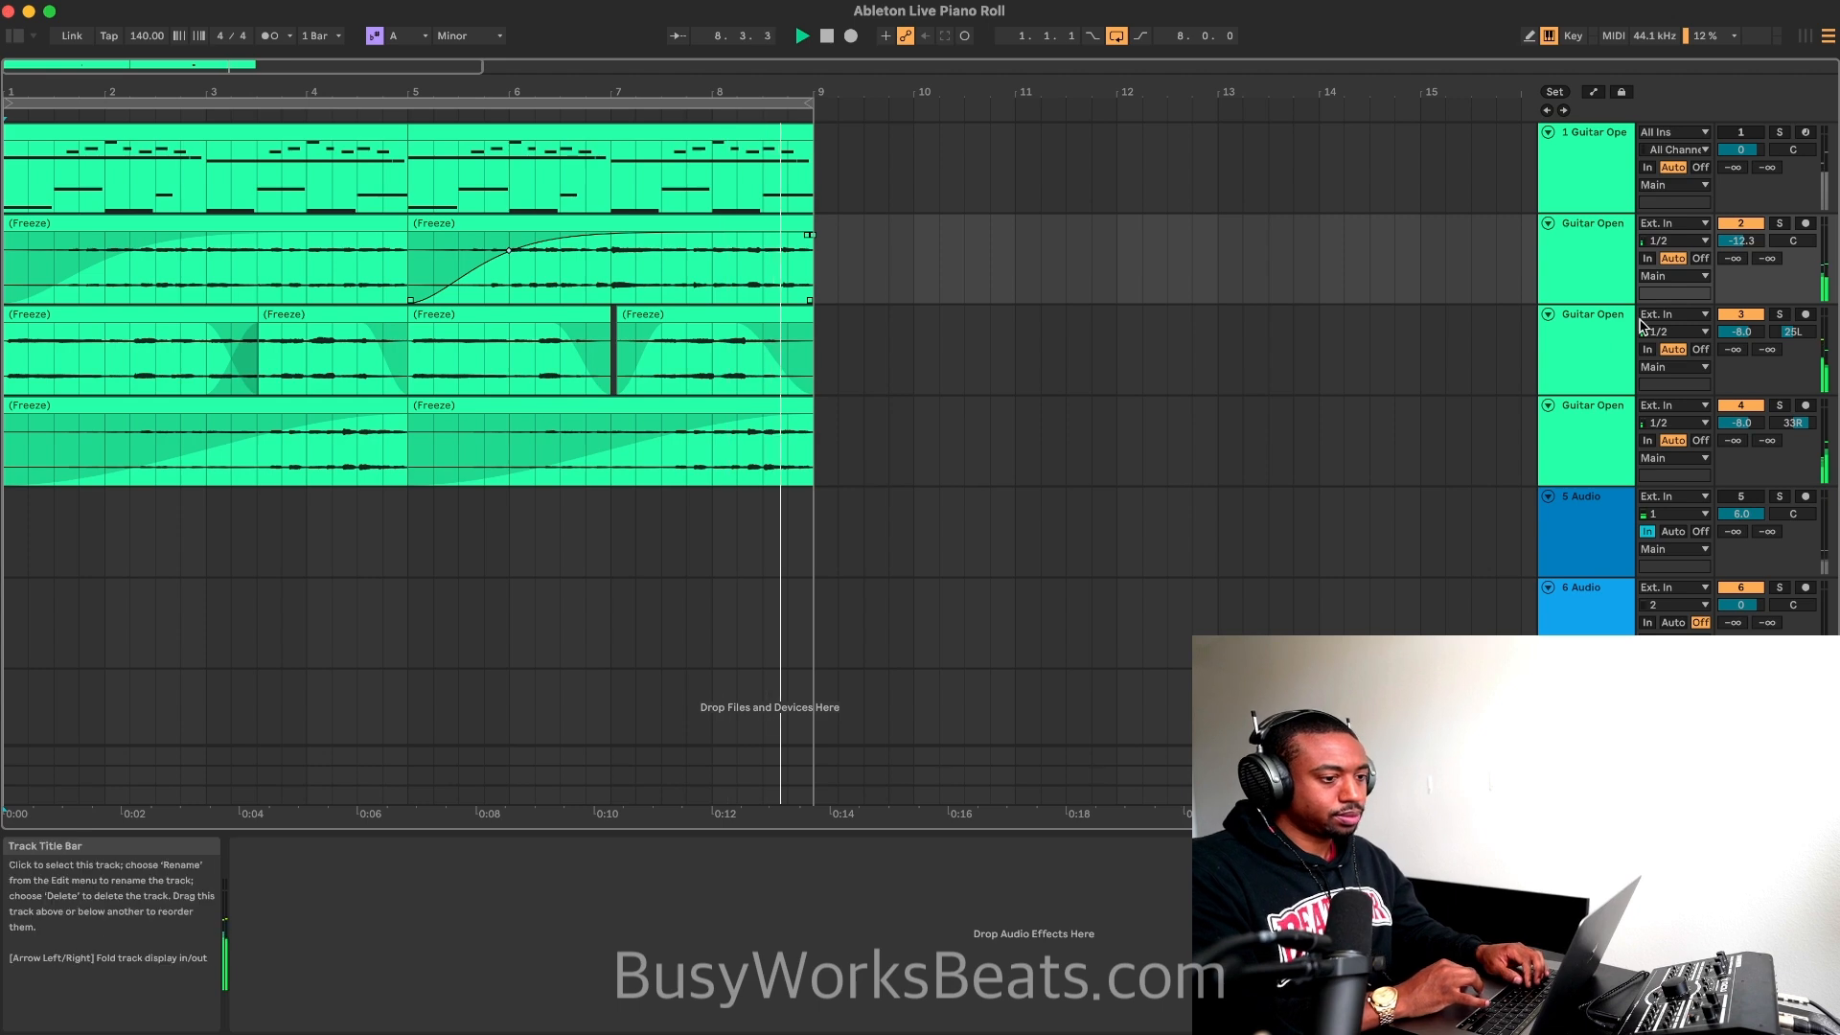
Step: Browse the User Library and add the Compression Machine - DRUMS - PUMP rack to the second track
{"action": "left_click", "coordinate": [1740, 498]}
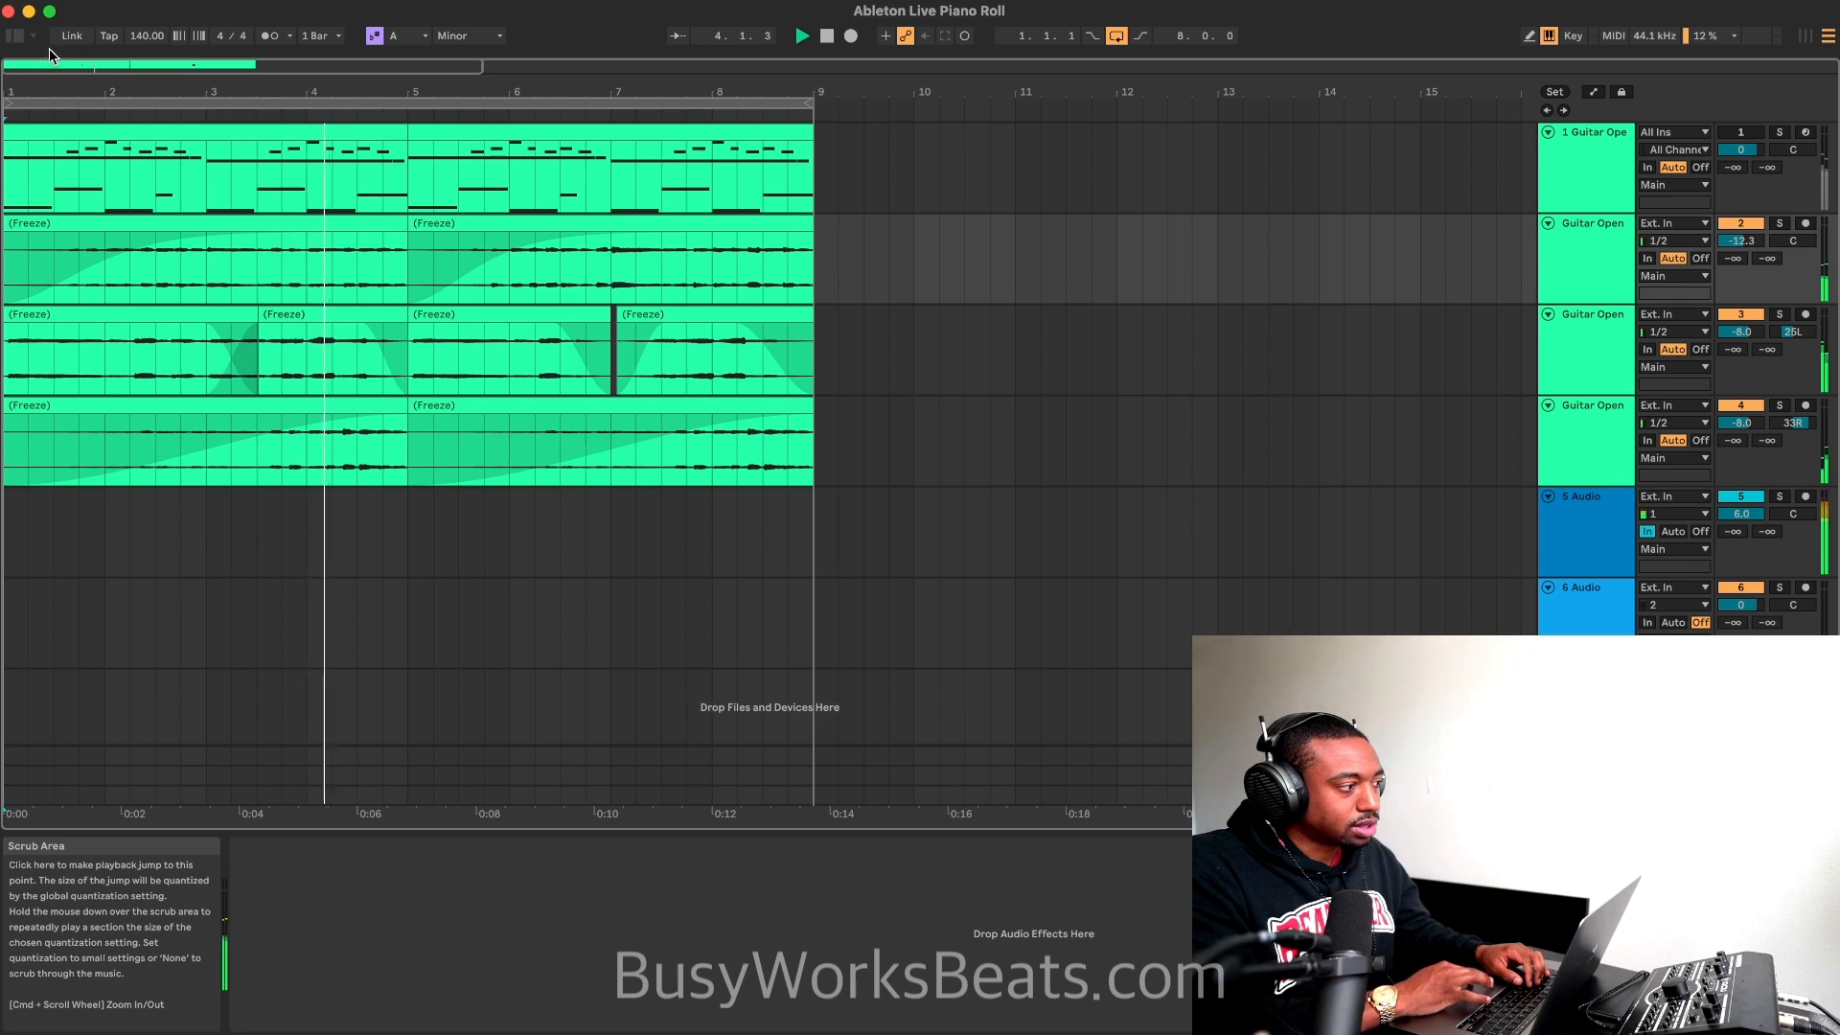
{"action": "key", "text": "super+alt+b"}
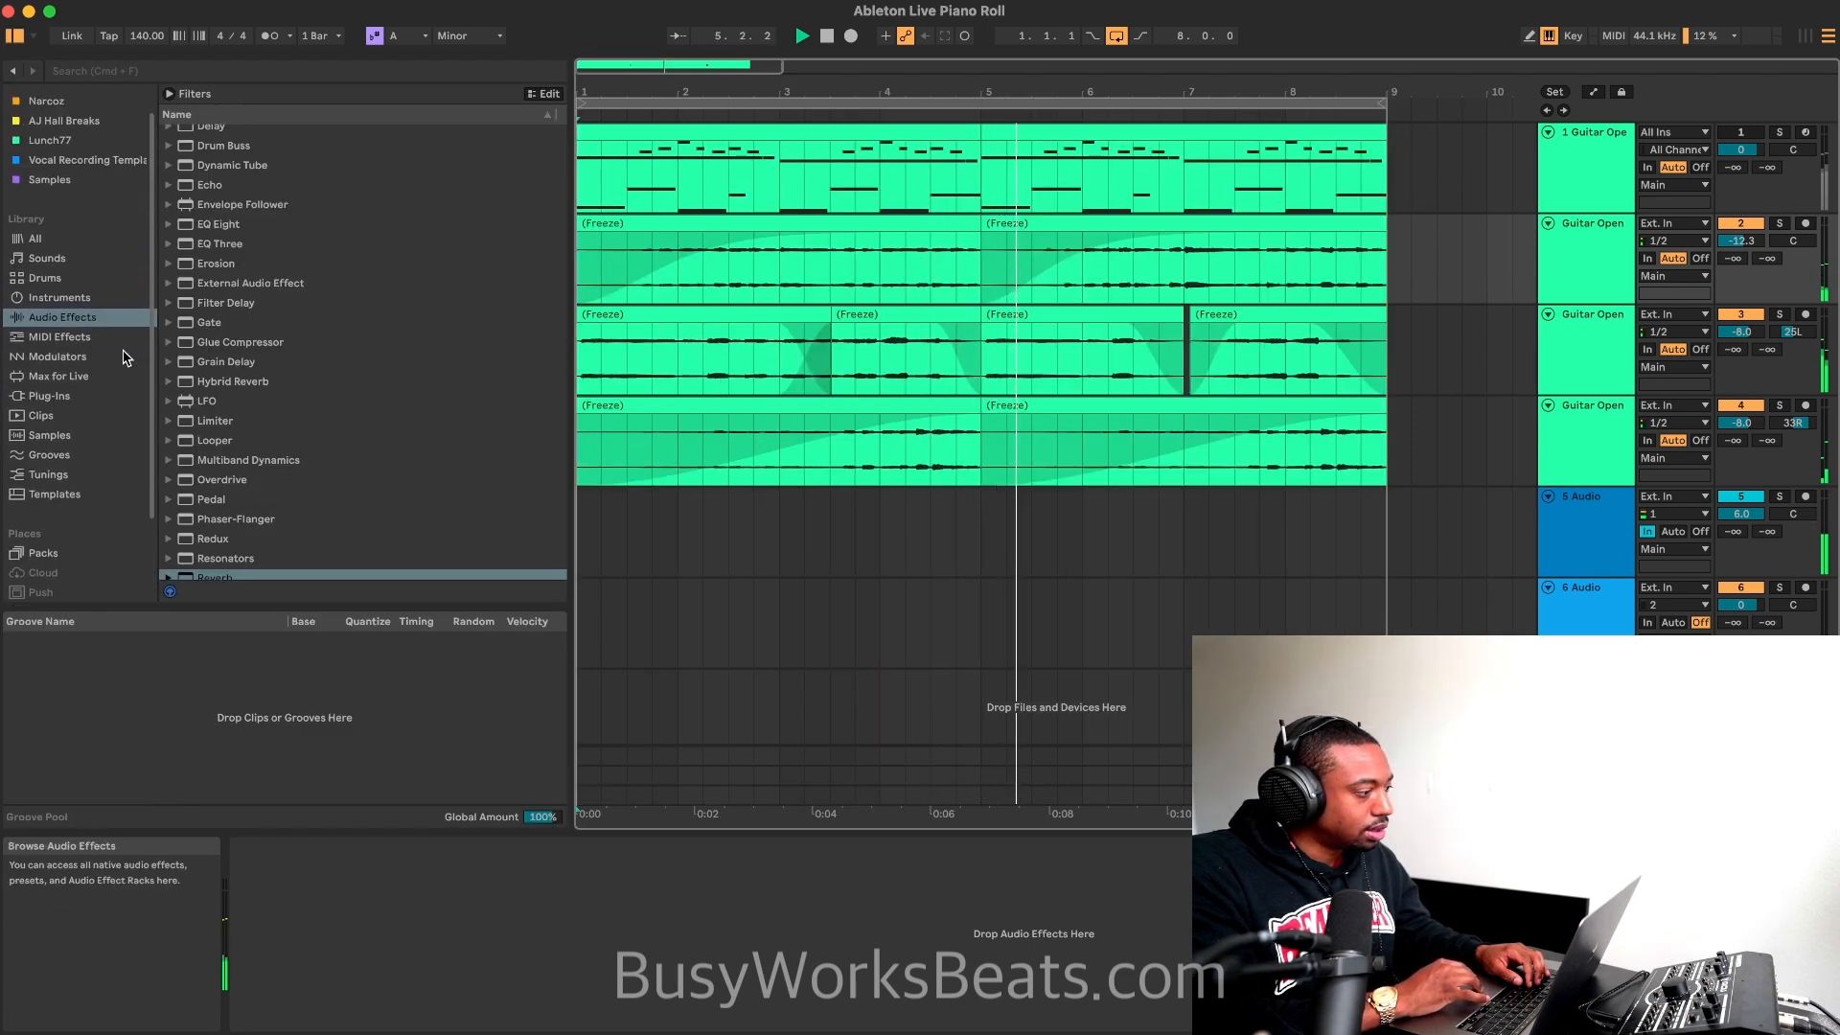
{"action": "scroll", "coordinate": [122, 358], "scroll_direction": "down", "scroll_amount": 3}
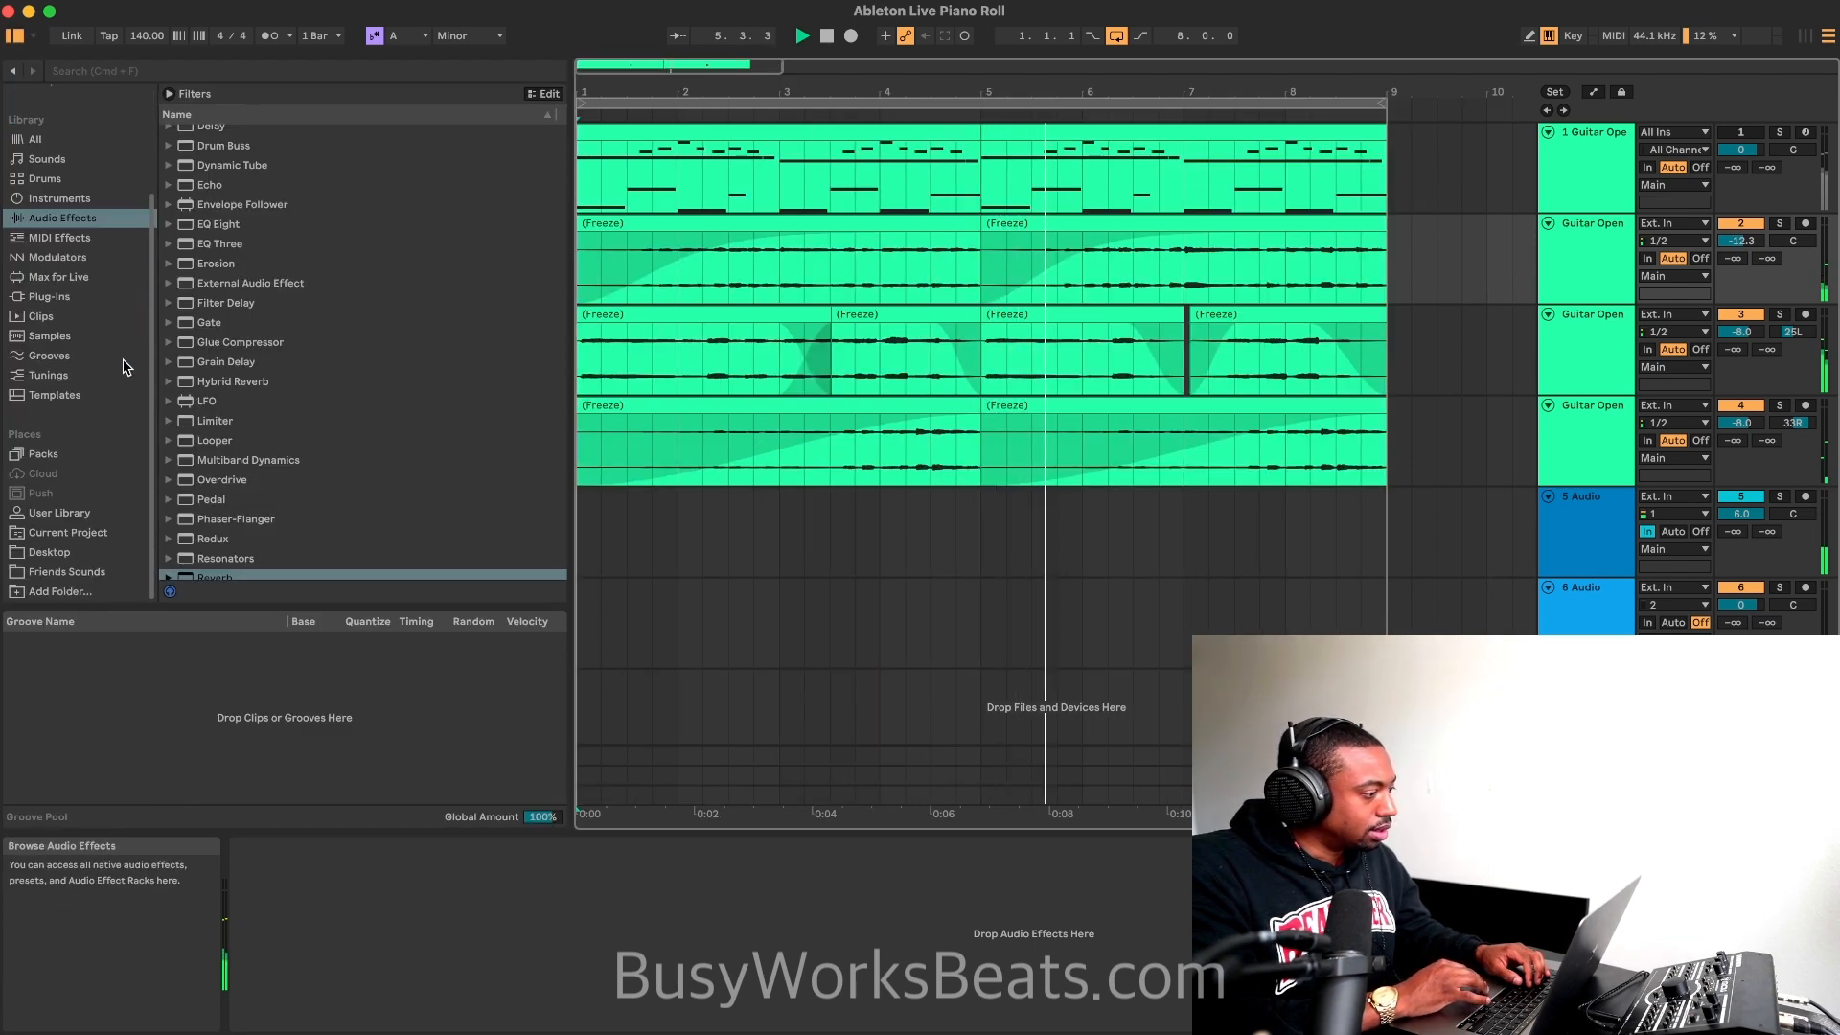
{"action": "left_click", "coordinate": [79, 516]}
{"action": "scroll", "coordinate": [297, 420], "scroll_direction": "down", "scroll_amount": 5}
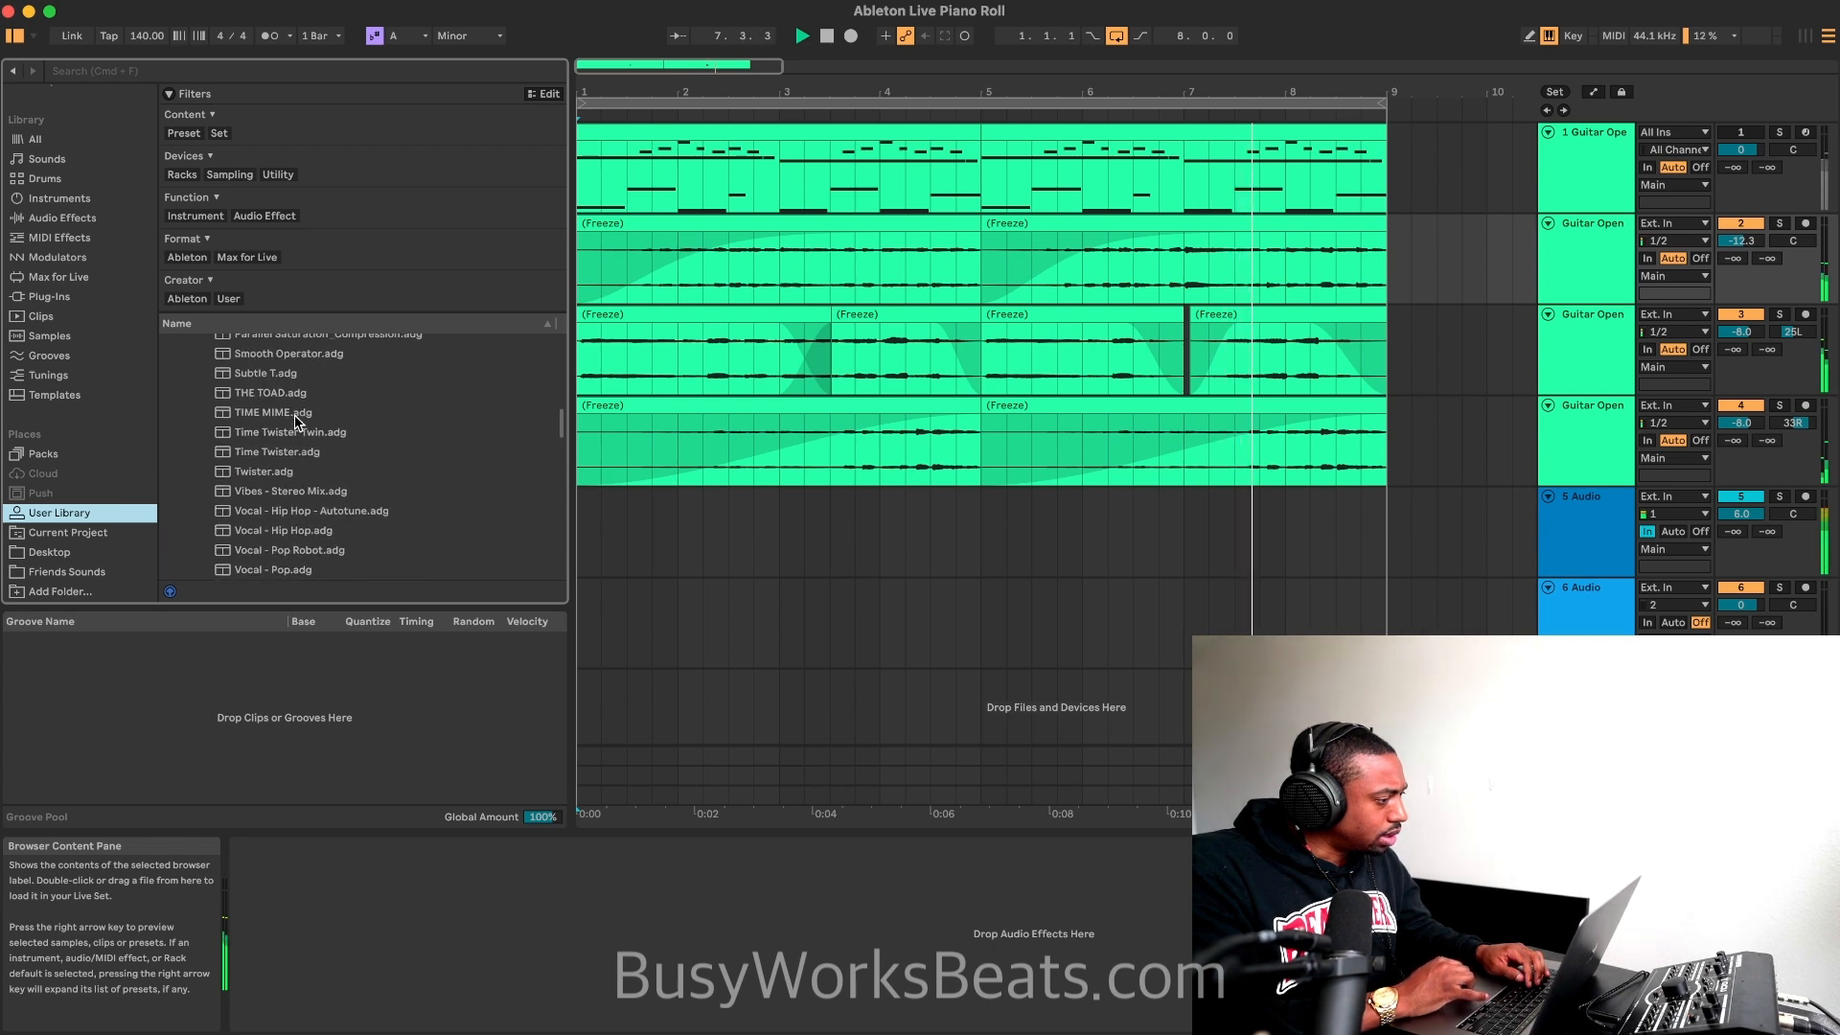
{"action": "scroll", "coordinate": [297, 421], "scroll_direction": "up", "scroll_amount": 8}
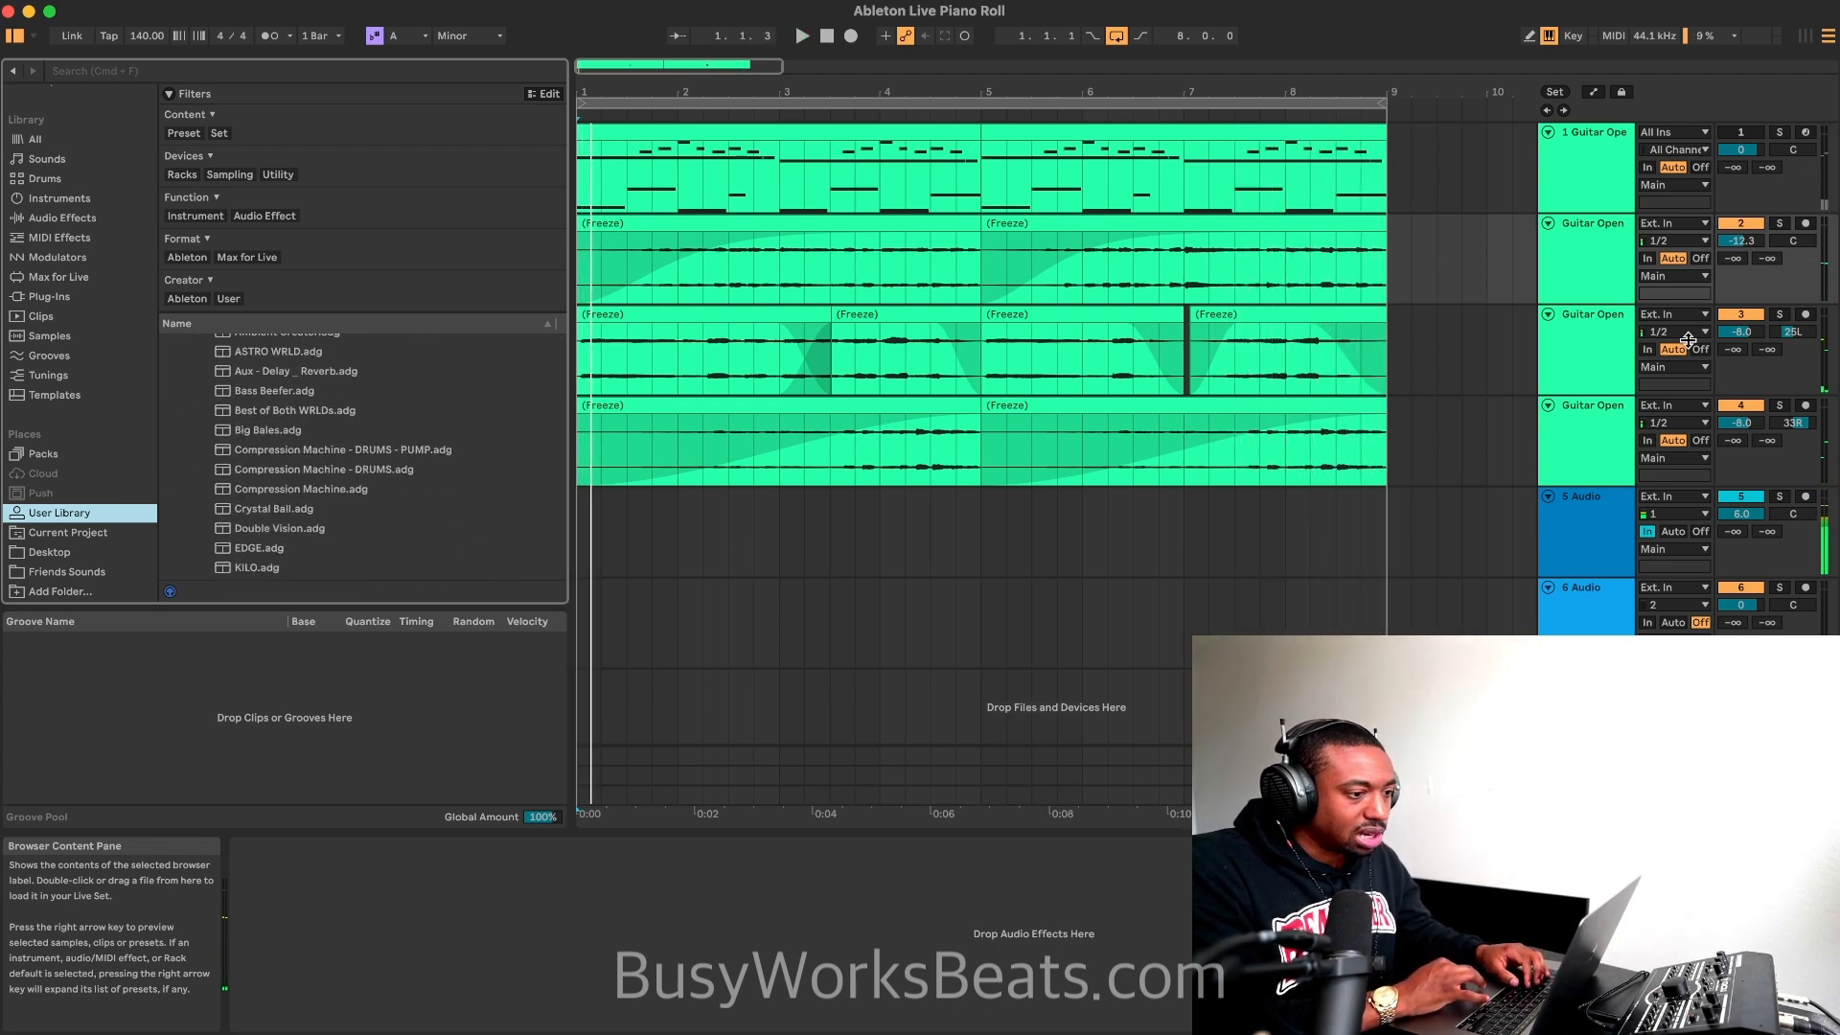
{"action": "left_click", "coordinate": [1617, 274]}
{"action": "double_click", "coordinate": [396, 448]}
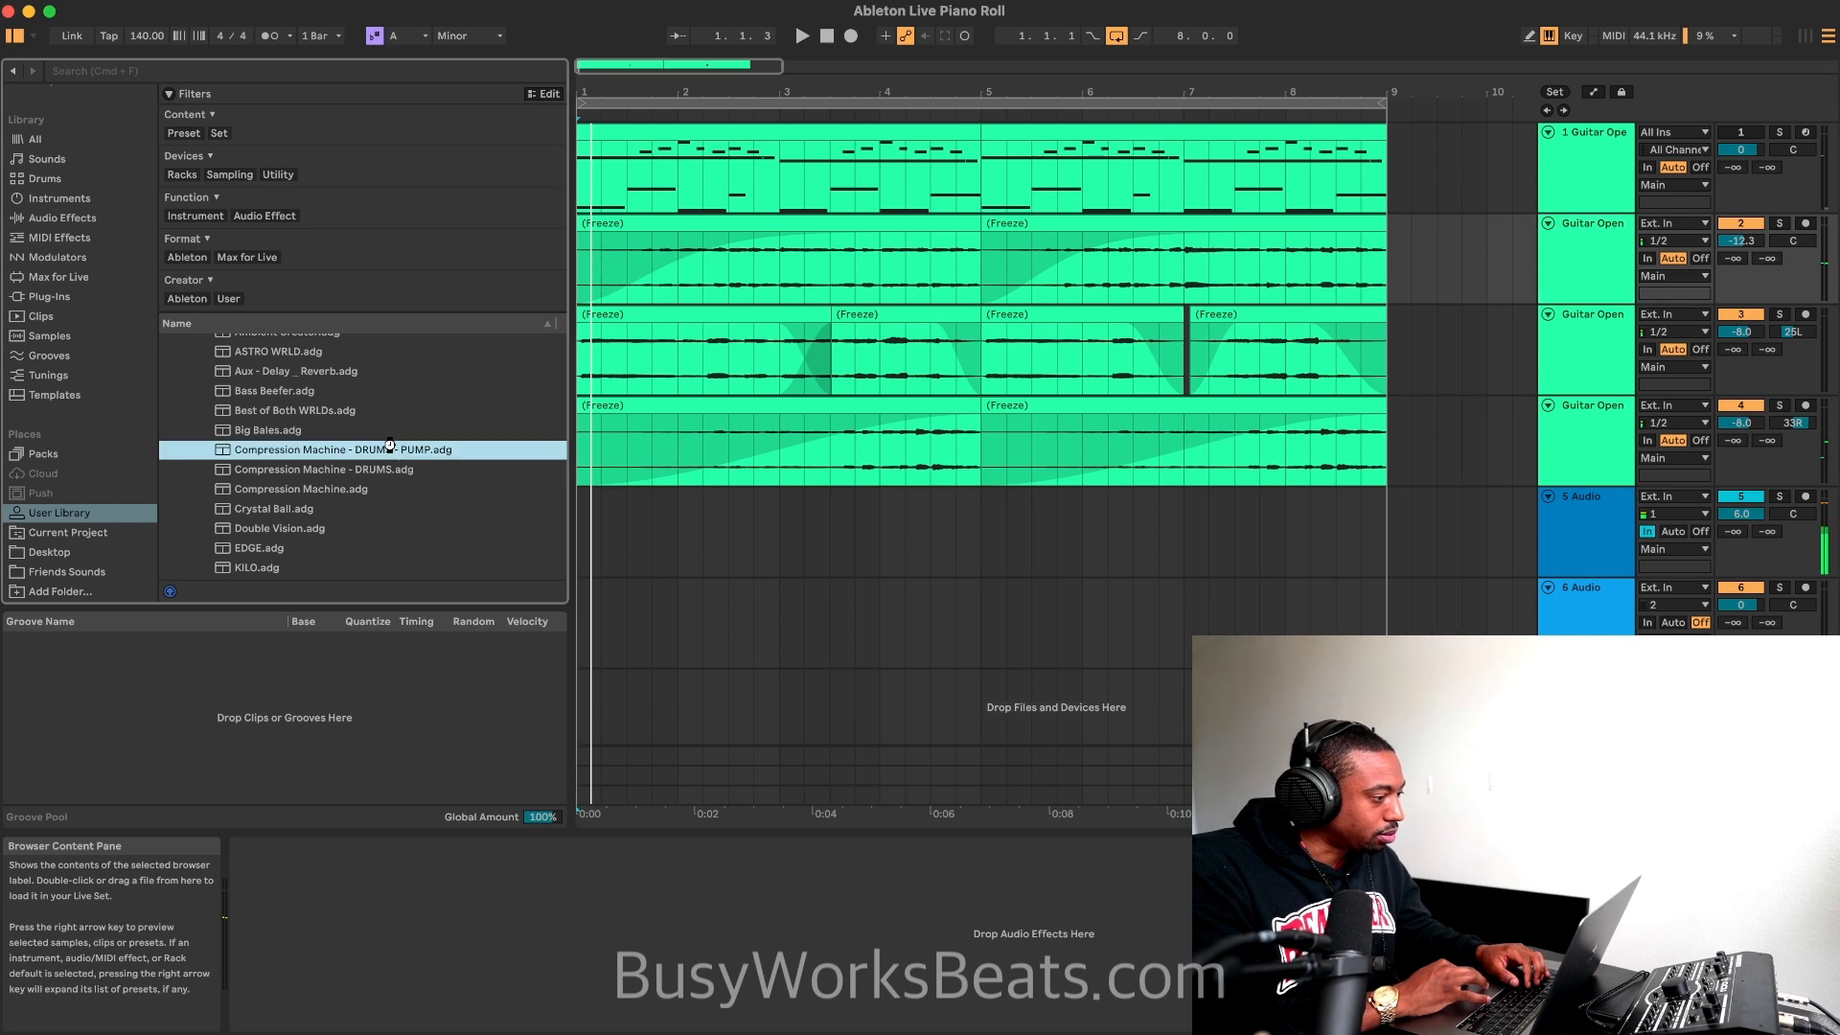
Step: Play the loop while raising the second track's volume to -4.1 dB and the rack's Utility gain to -6.89 dB
{"action": "key", "text": "space"}
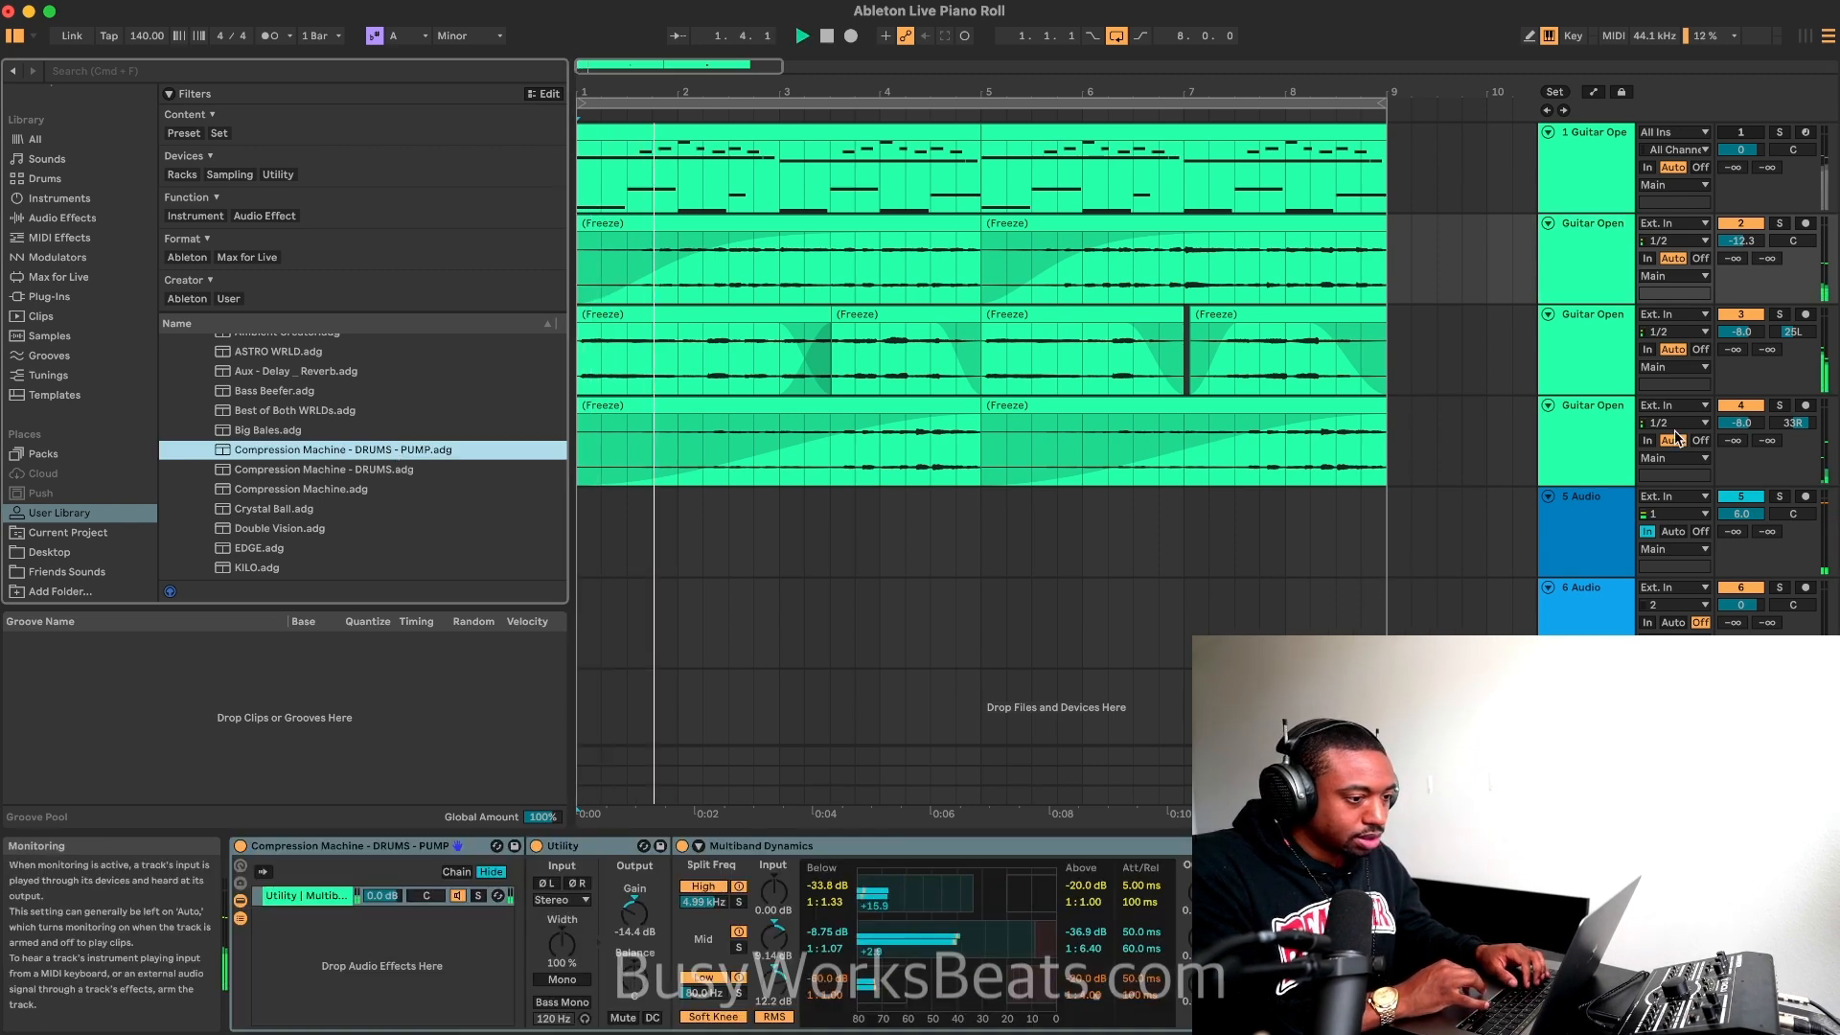
{"action": "left_click", "coordinate": [1754, 500]}
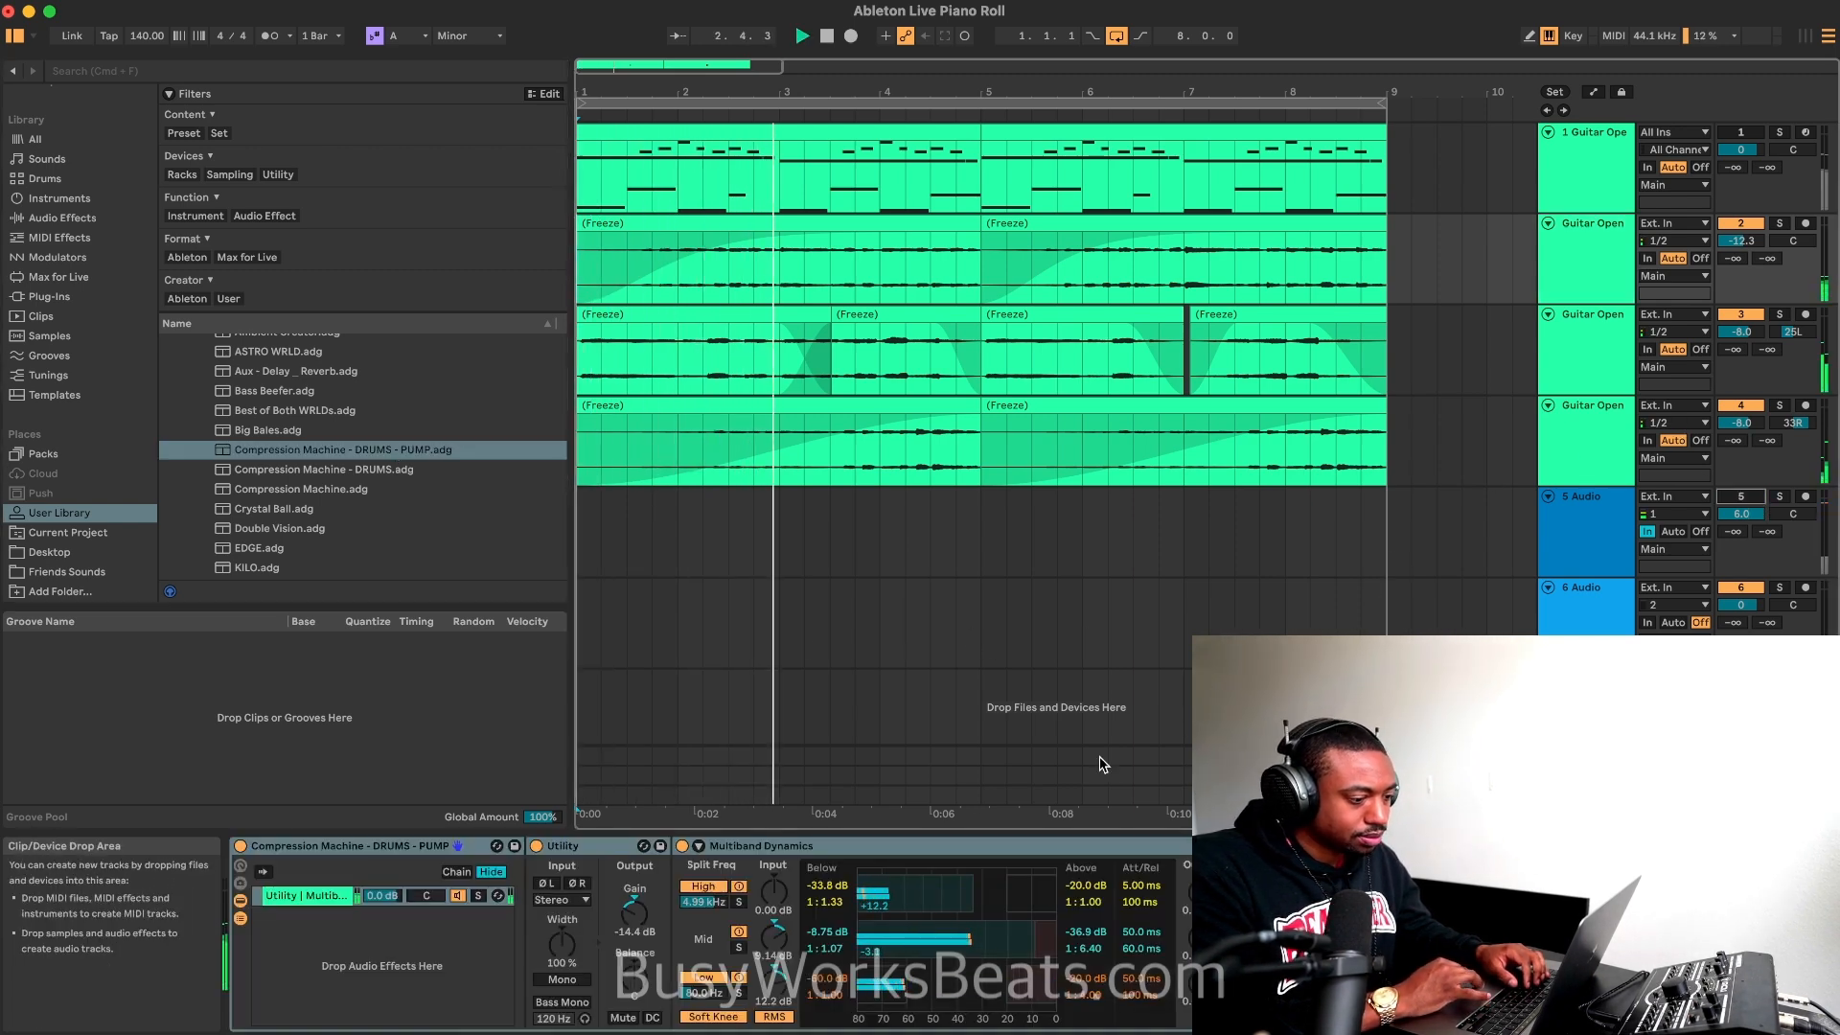
{"action": "left_click_drag", "start_coordinate": [1757, 240], "coordinate": [1757, 218]}
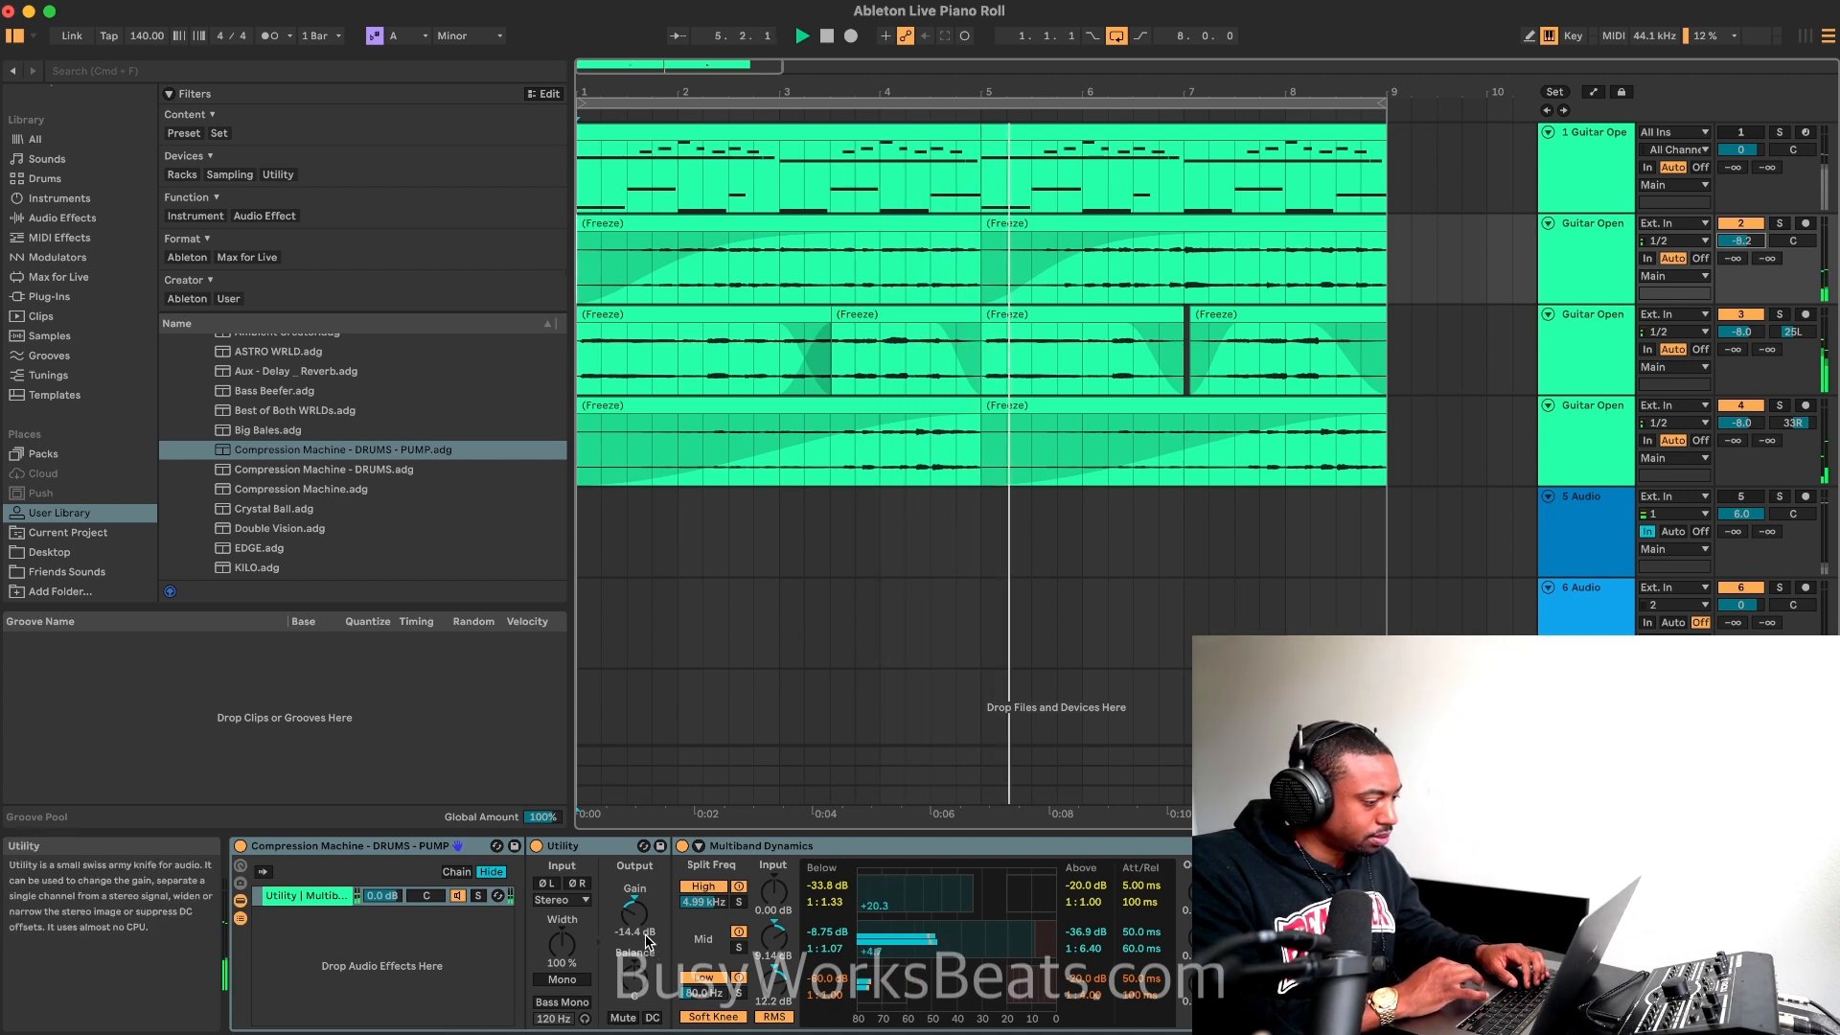
{"action": "left_click_drag", "start_coordinate": [635, 912], "coordinate": [635, 869]}
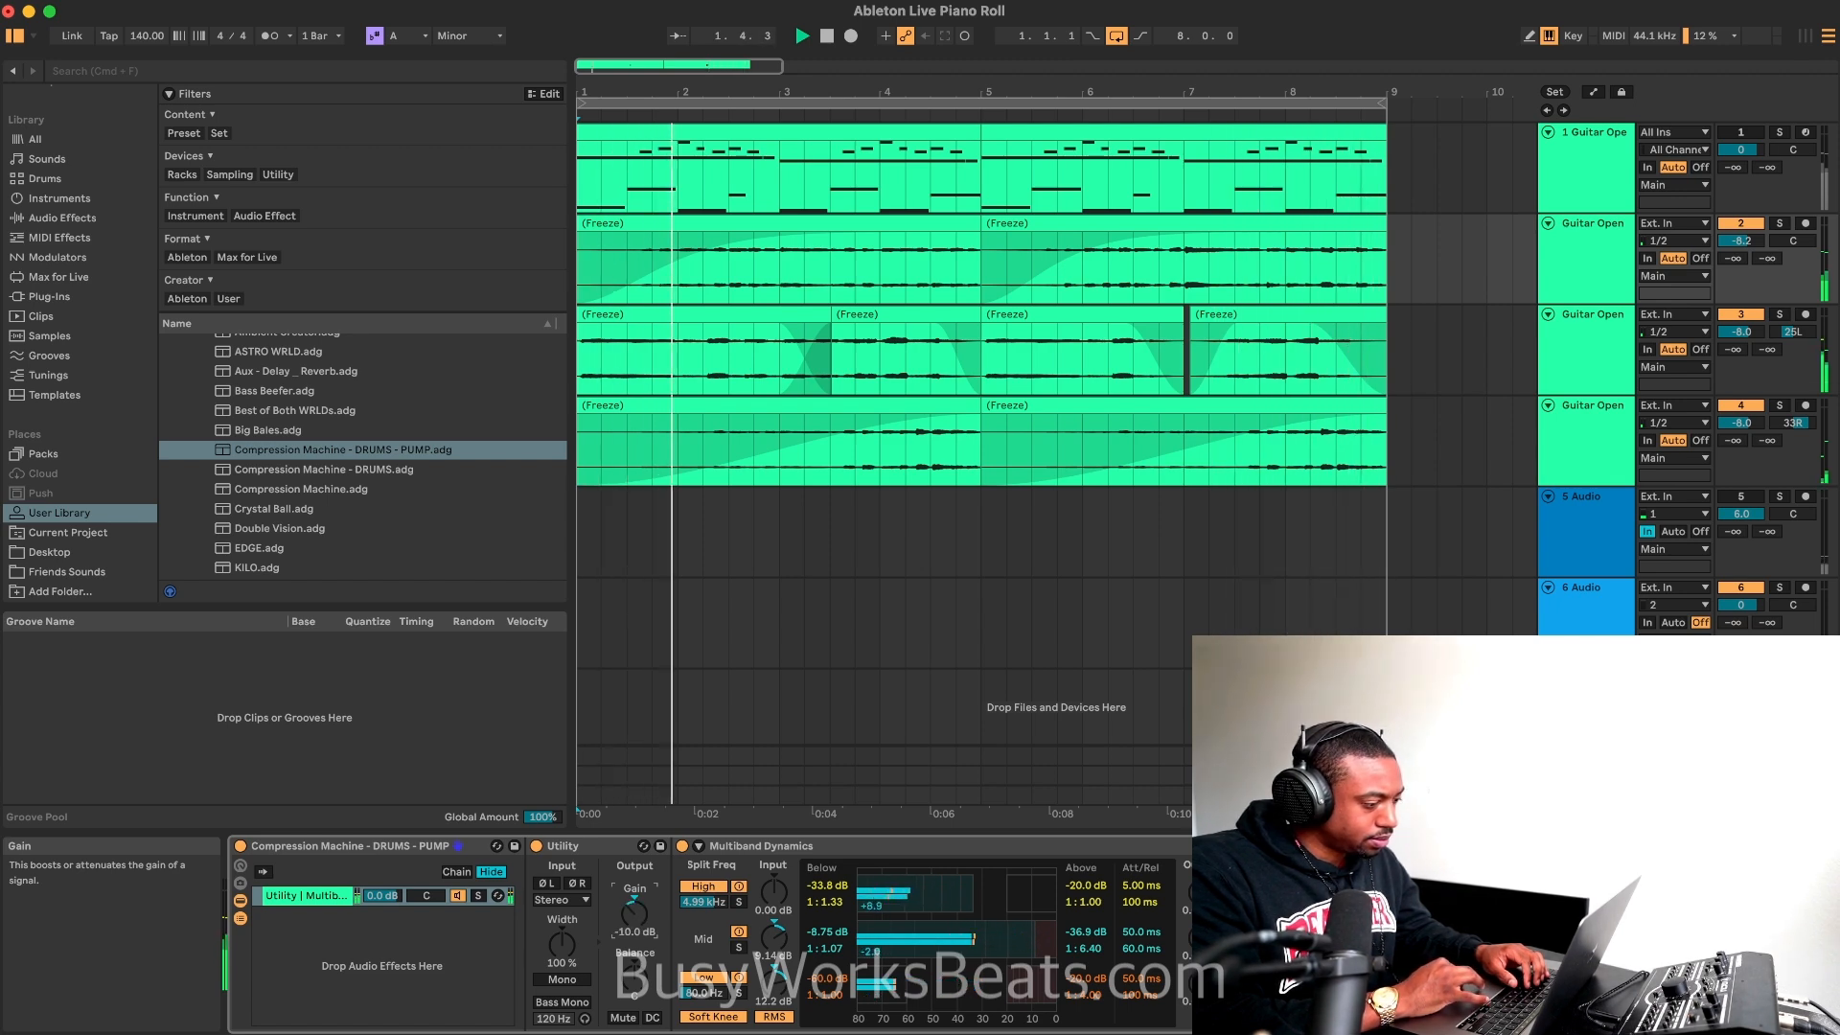
{"action": "left_click_drag", "start_coordinate": [634, 912], "coordinate": [635, 909]}
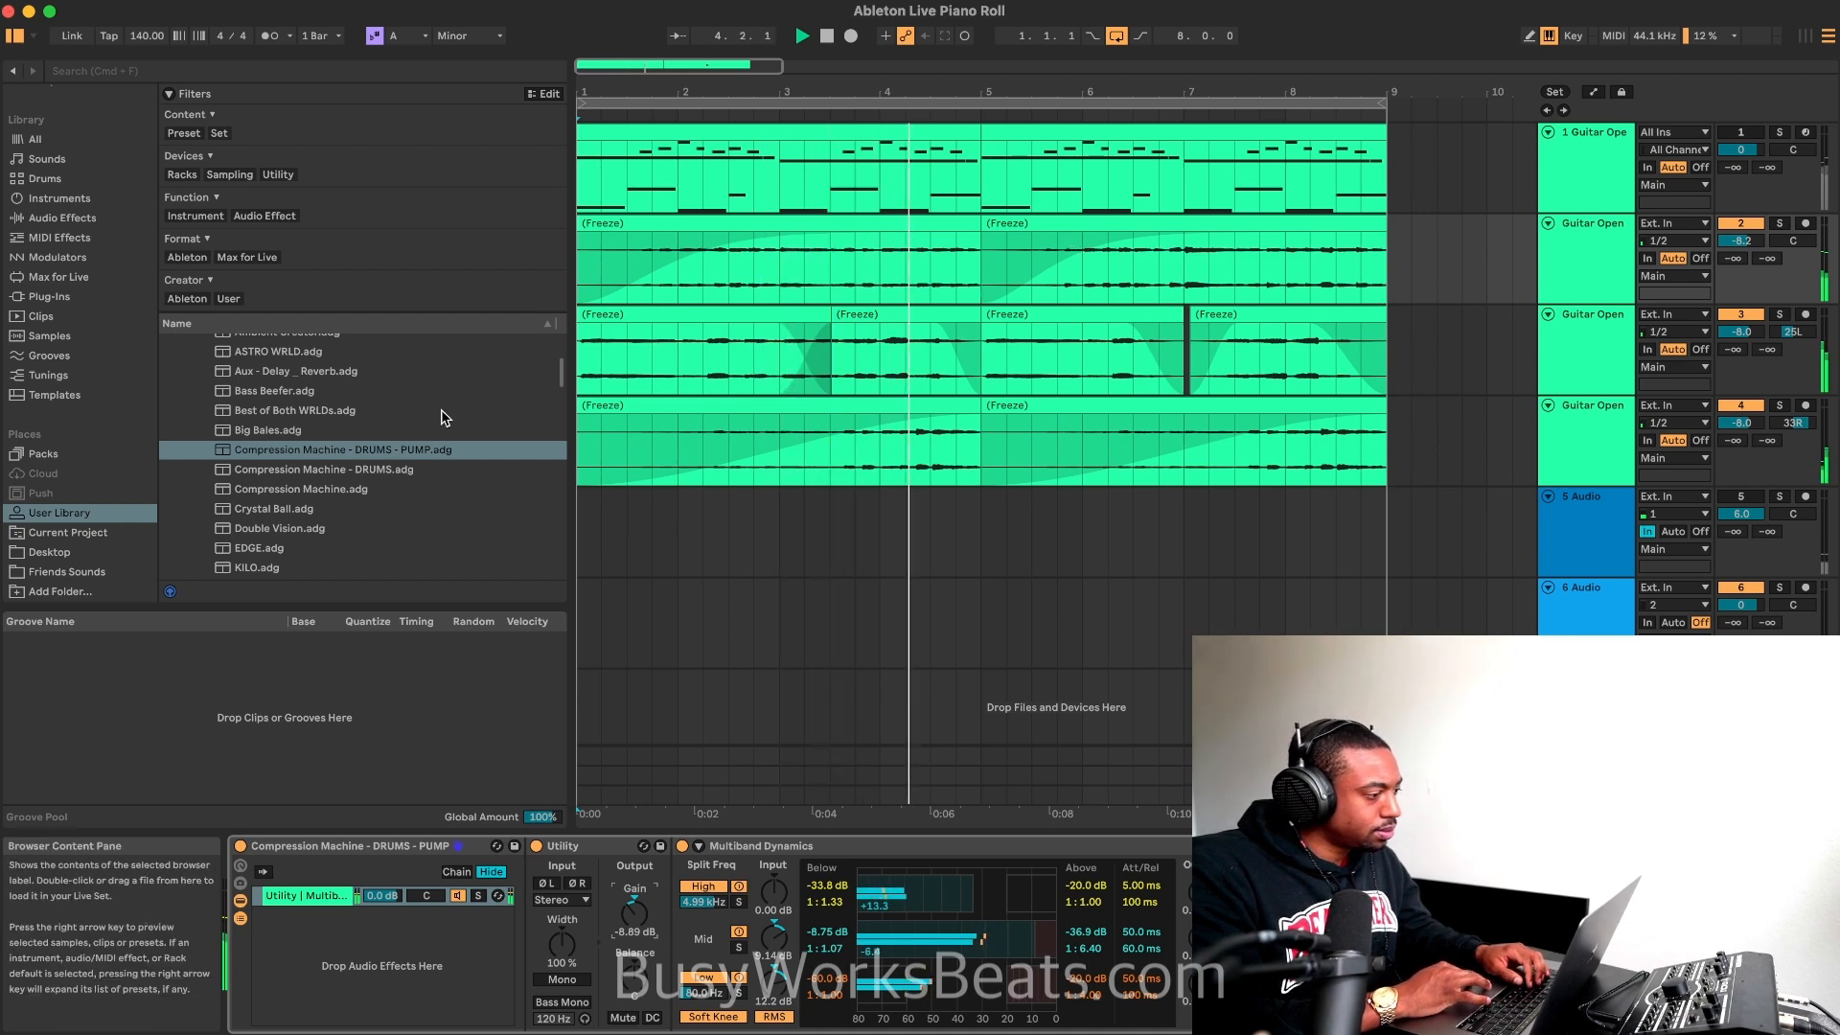
{"action": "scroll", "coordinate": [498, 446], "scroll_direction": "down", "scroll_amount": 5}
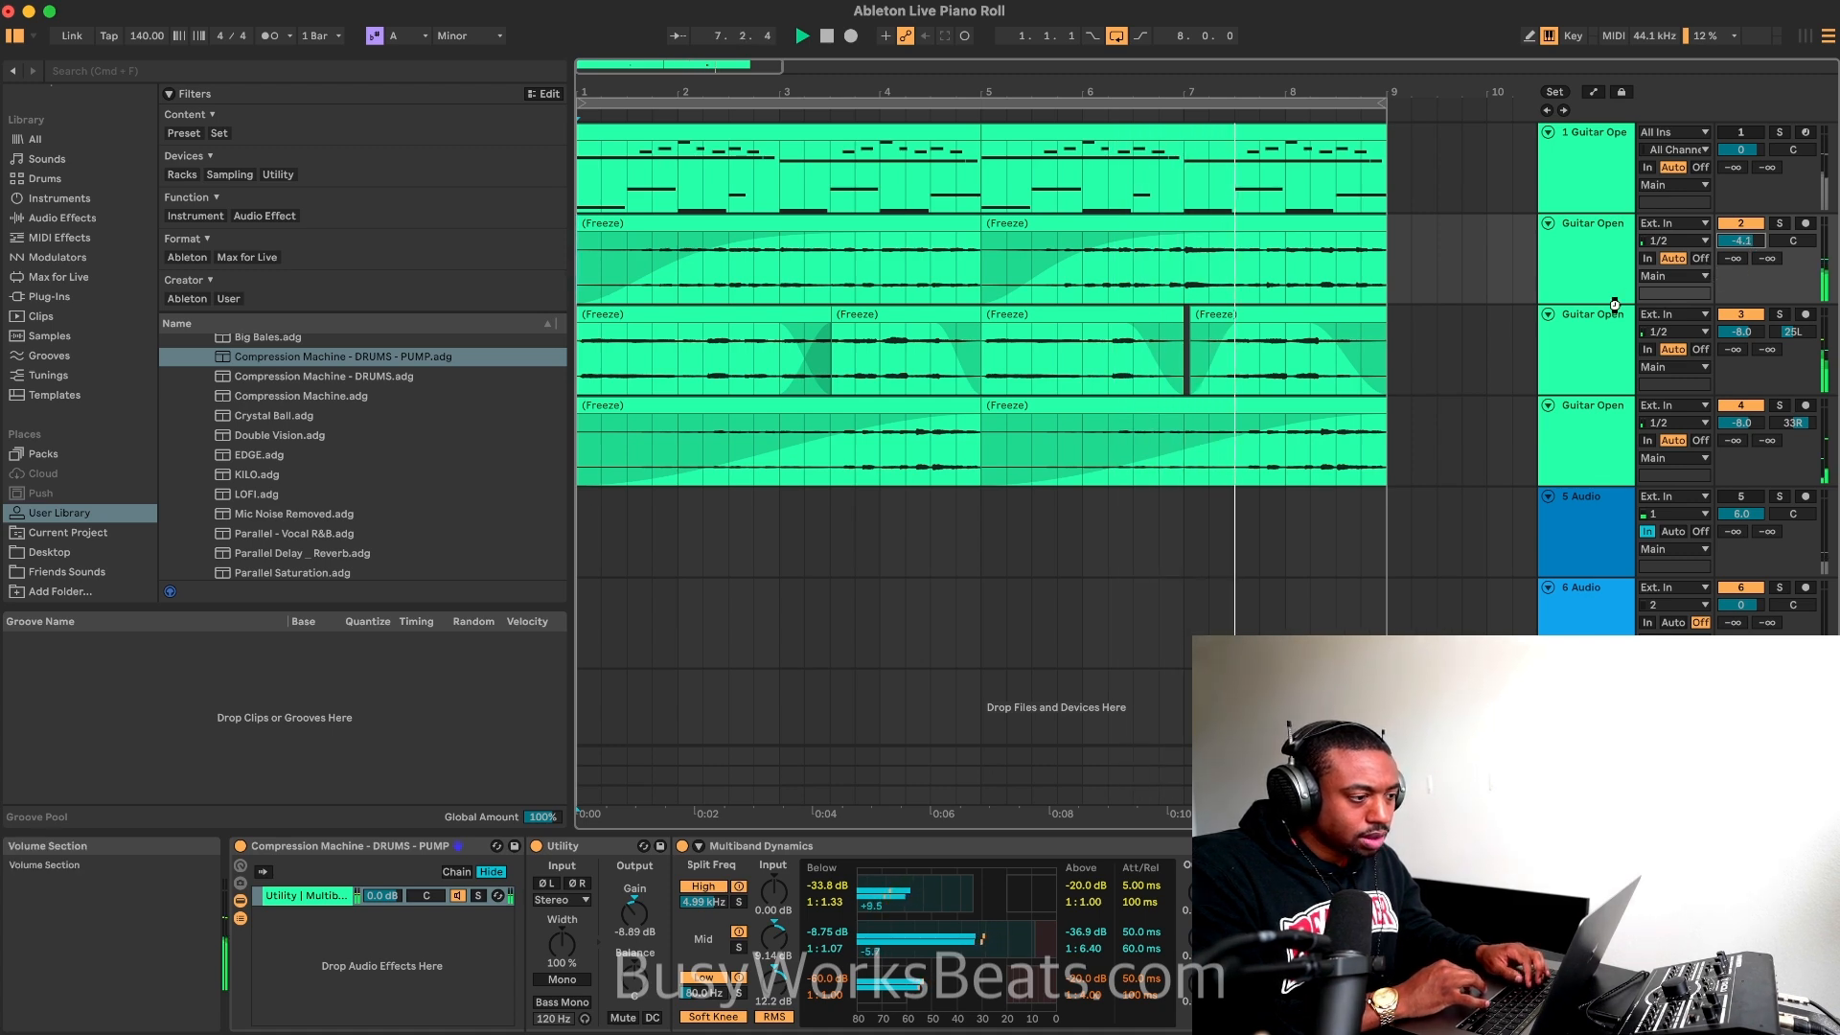
Step: Add a Reverb at 100% dry/wet after the compression rack and set the rack's Utility gain to -2.22 dB
{"action": "left_click", "coordinate": [1741, 496]}
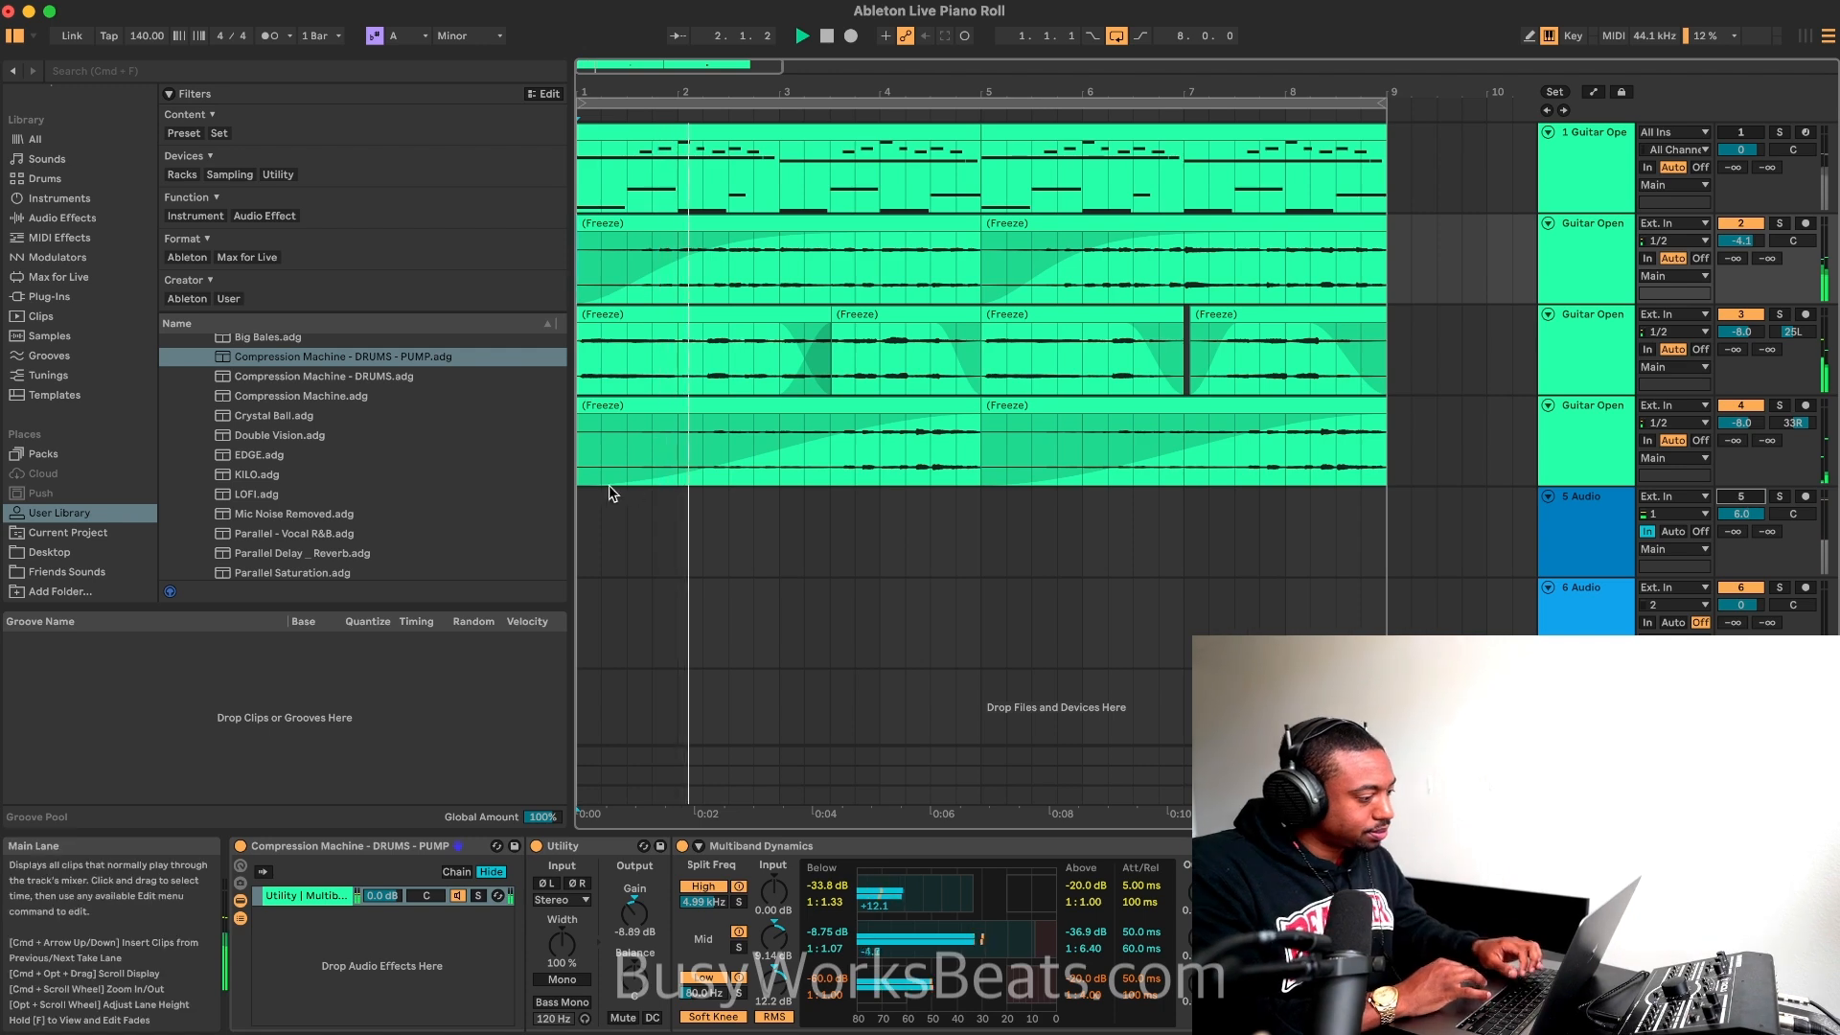
{"action": "left_click", "coordinate": [63, 217]}
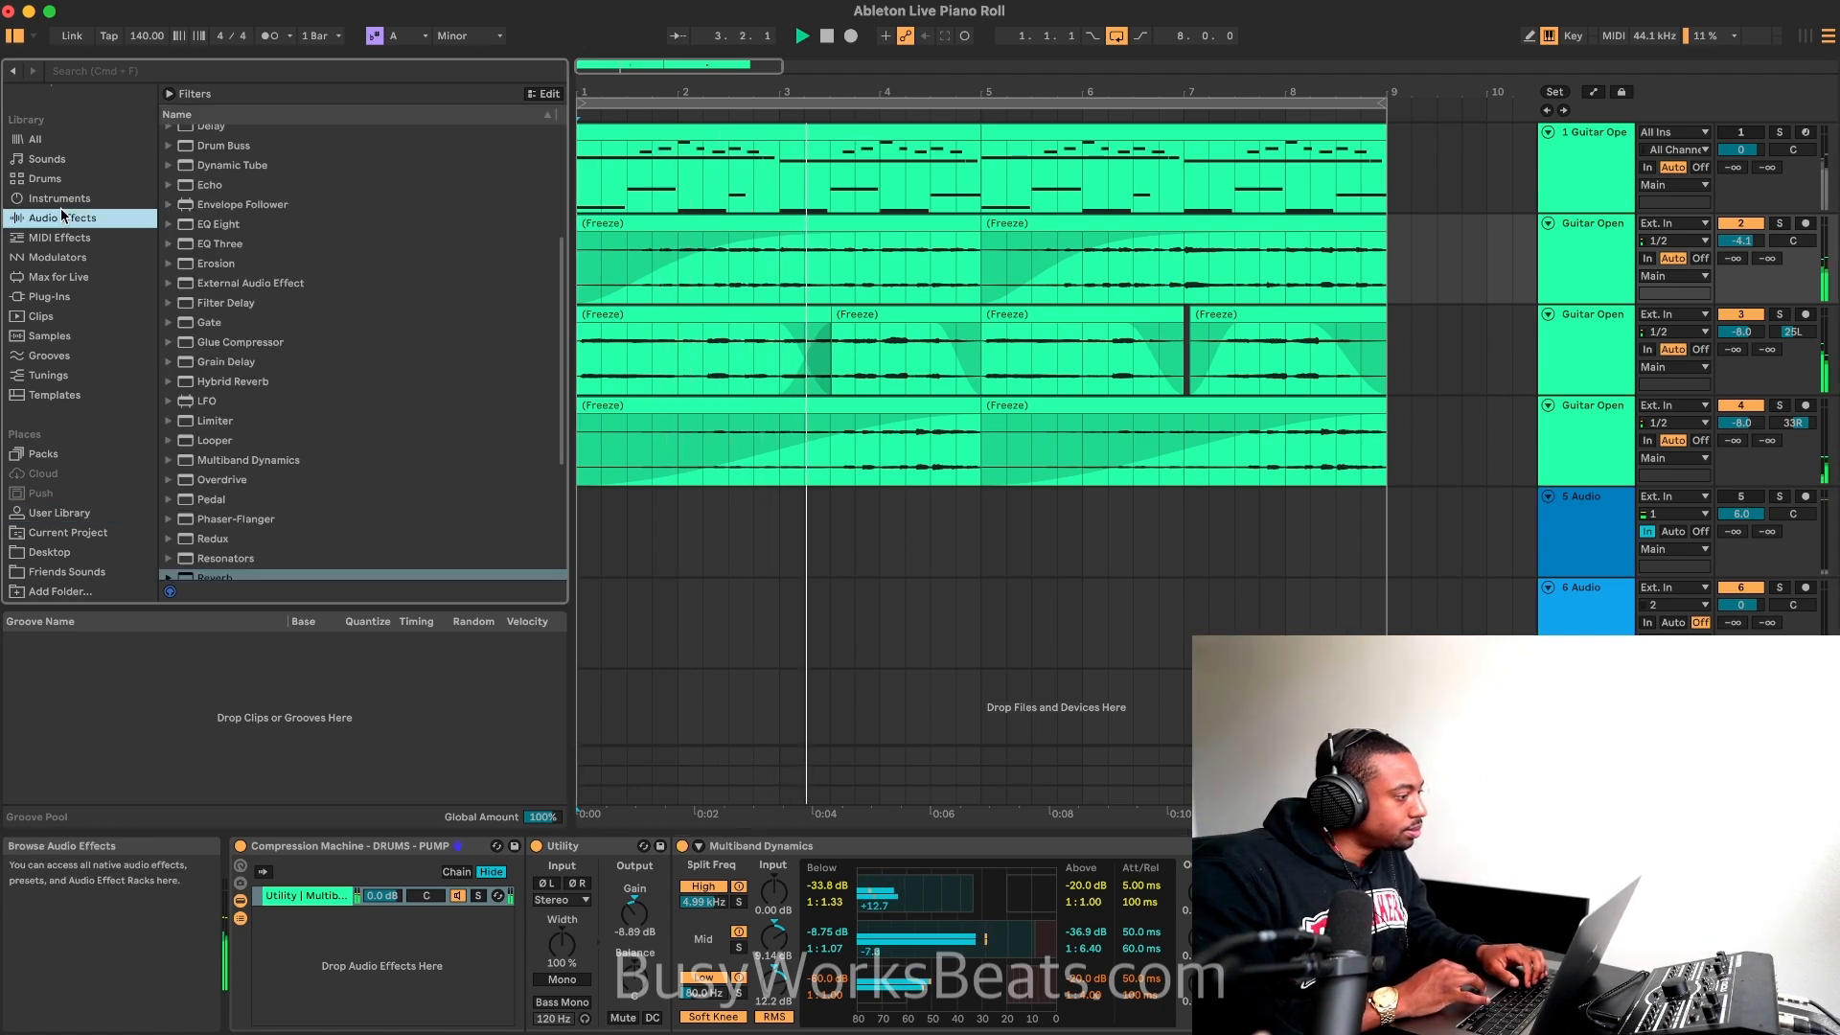
{"action": "scroll", "coordinate": [402, 439], "scroll_direction": "down", "scroll_amount": 5}
{"action": "left_click", "coordinate": [255, 352]}
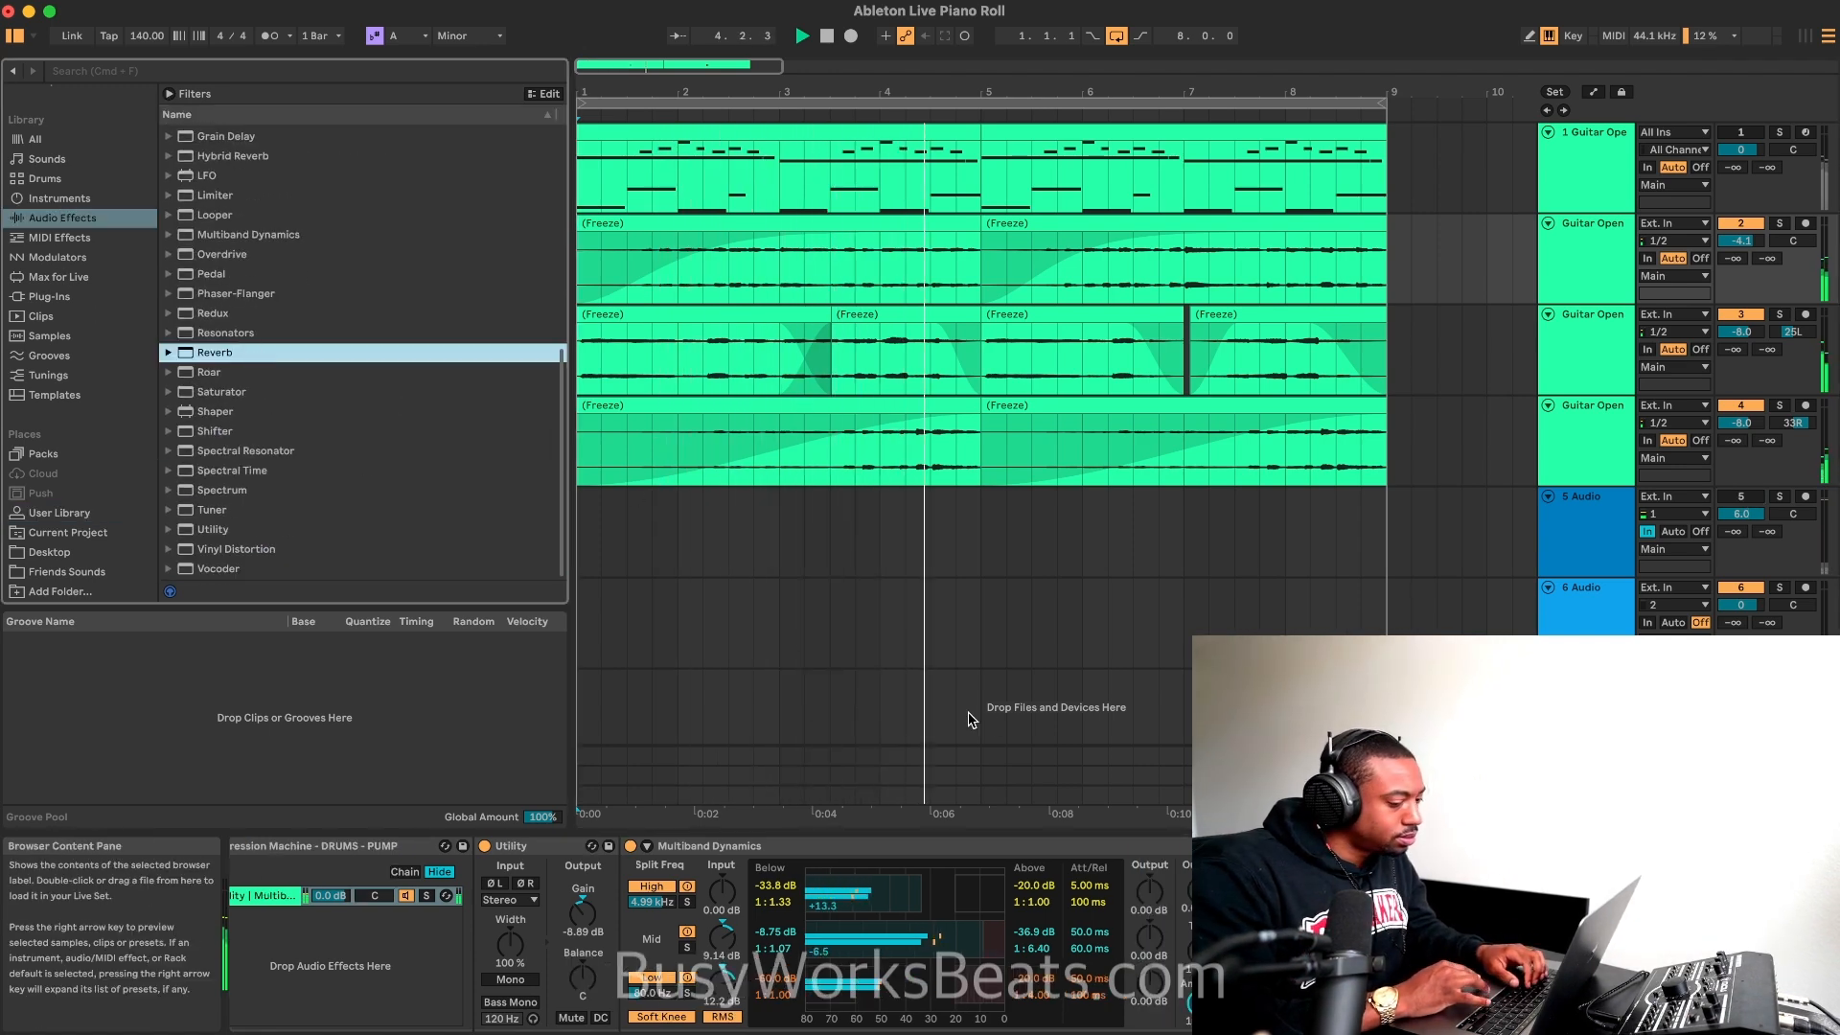
{"action": "left_click", "coordinate": [1789, 996]}
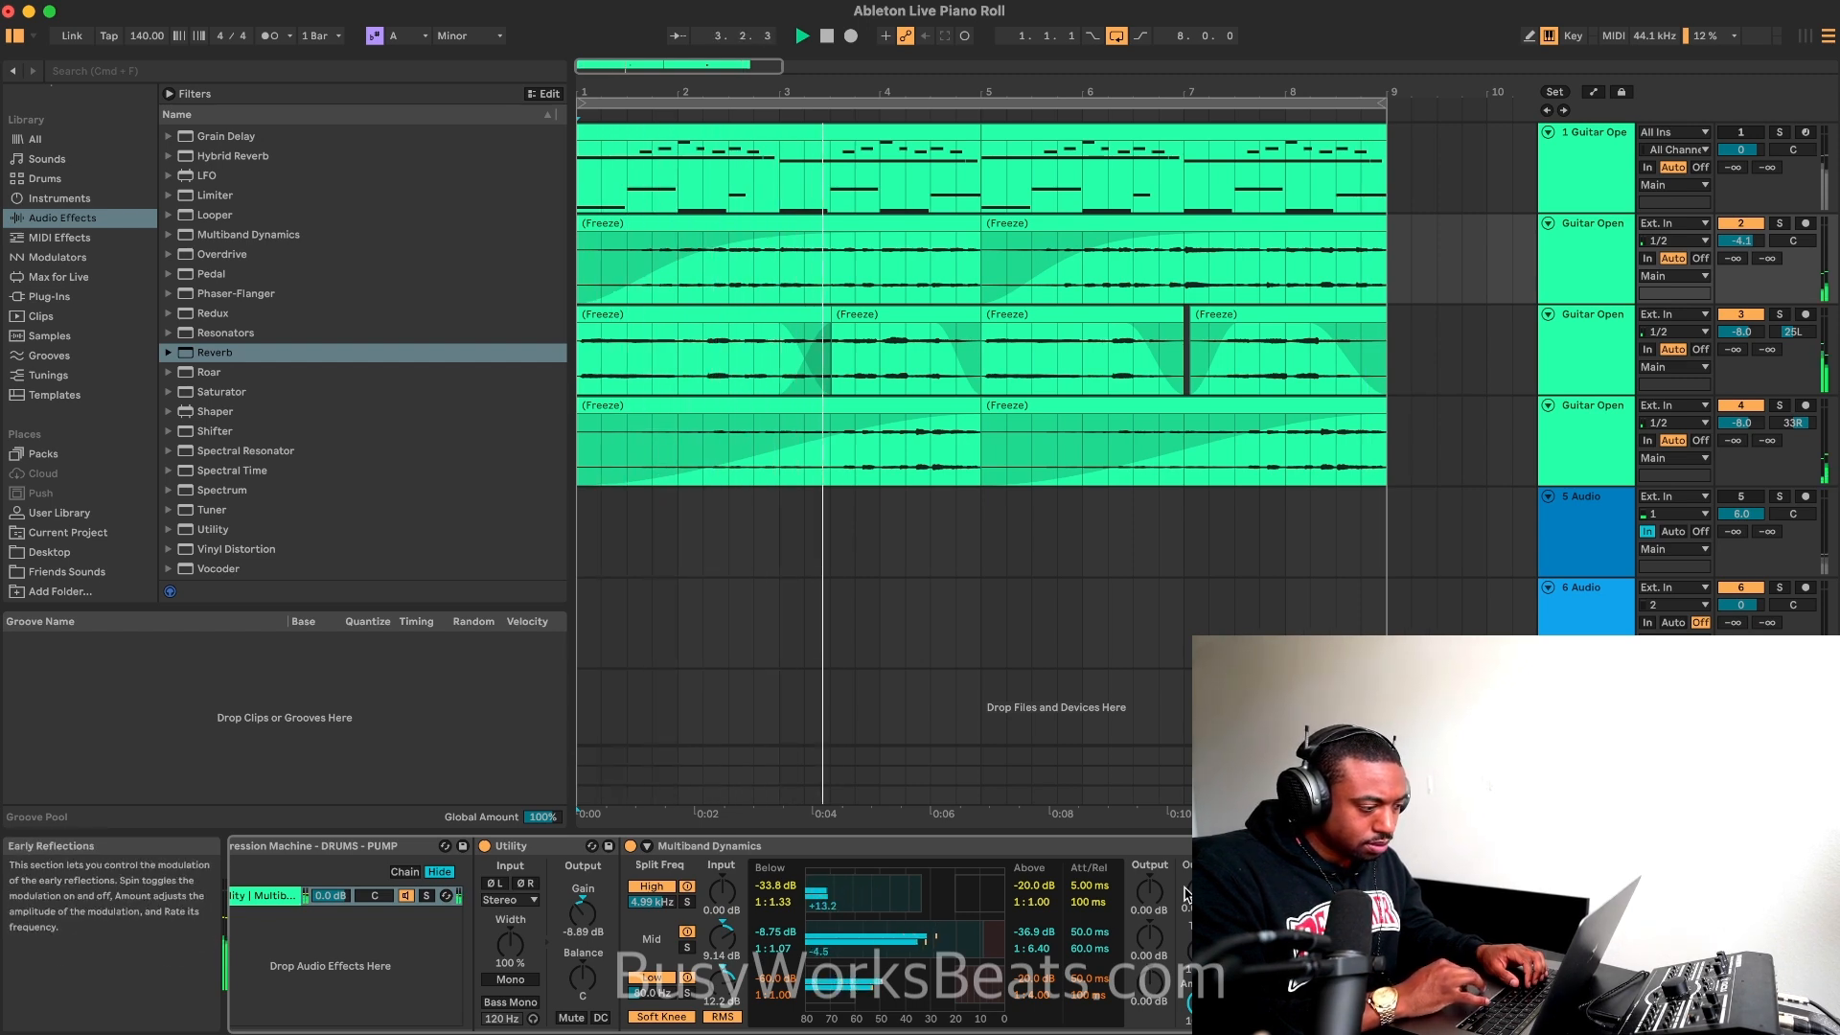
{"action": "left_click_drag", "start_coordinate": [583, 910], "coordinate": [583, 867]}
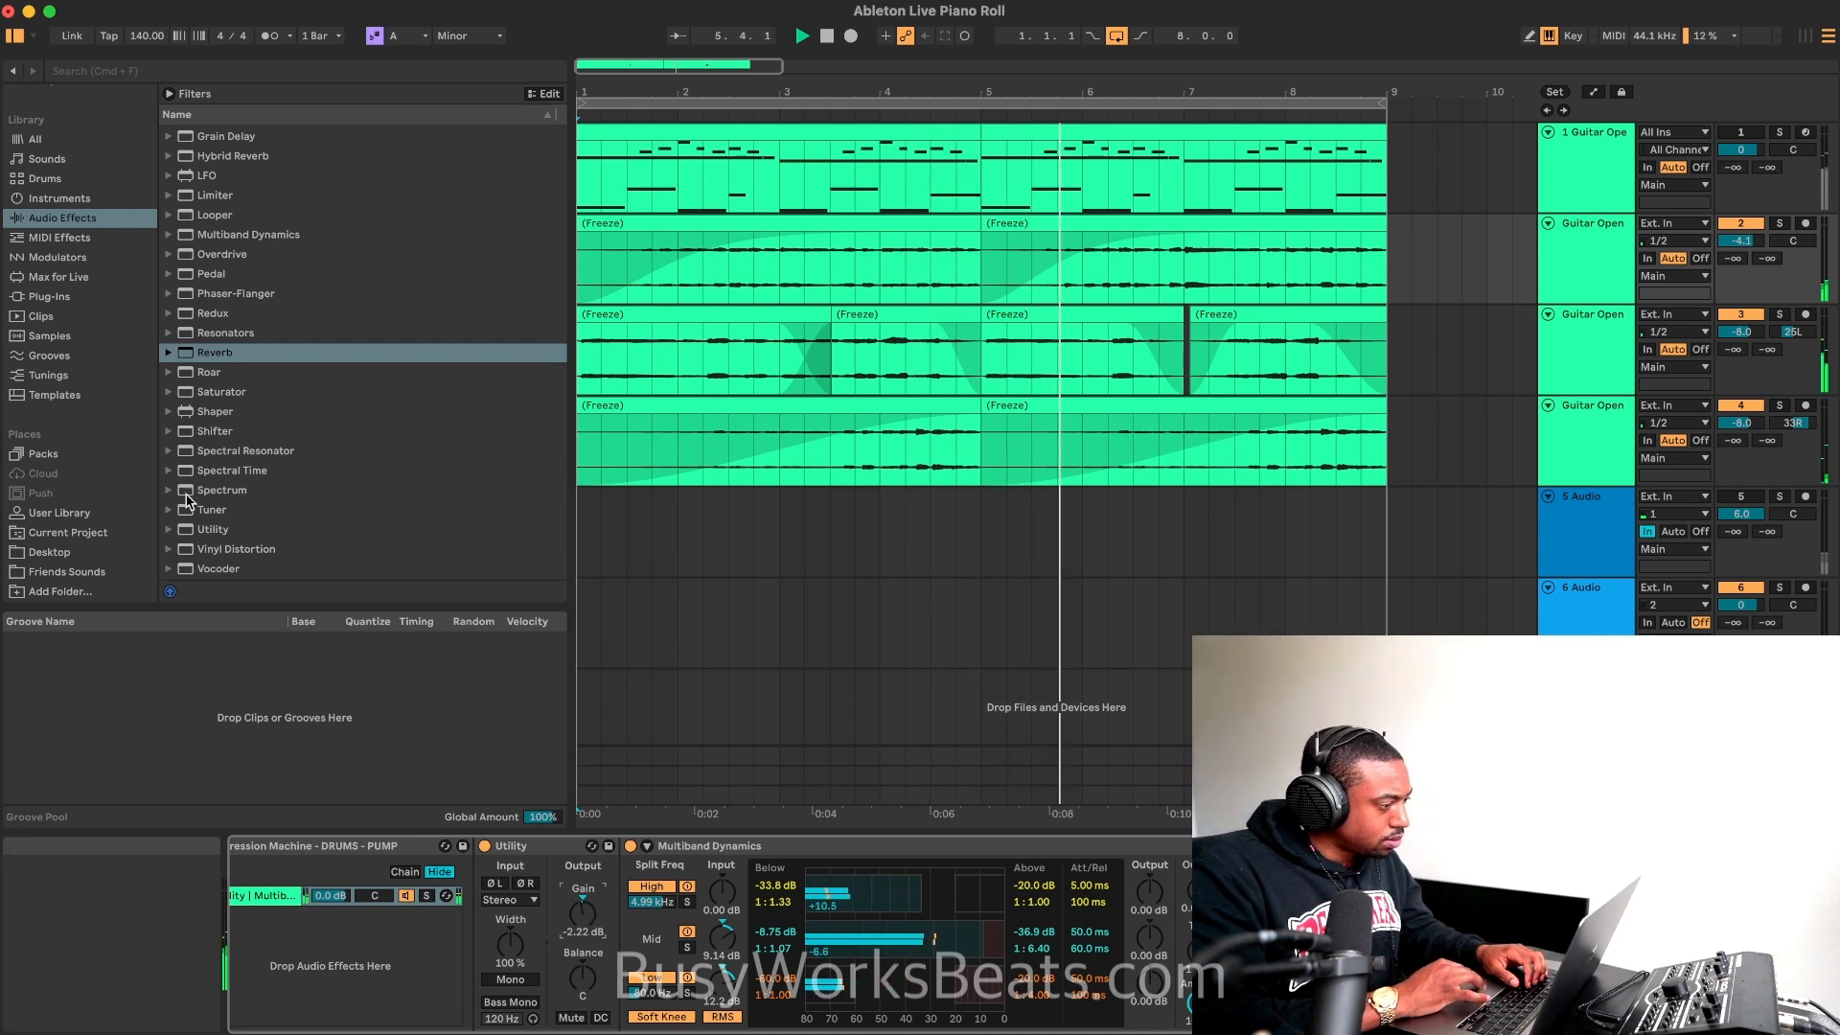
Step: Add a Utility after the Reverb on the second track and replay the loop with the browser hidden
{"action": "double_click", "coordinate": [245, 529]}
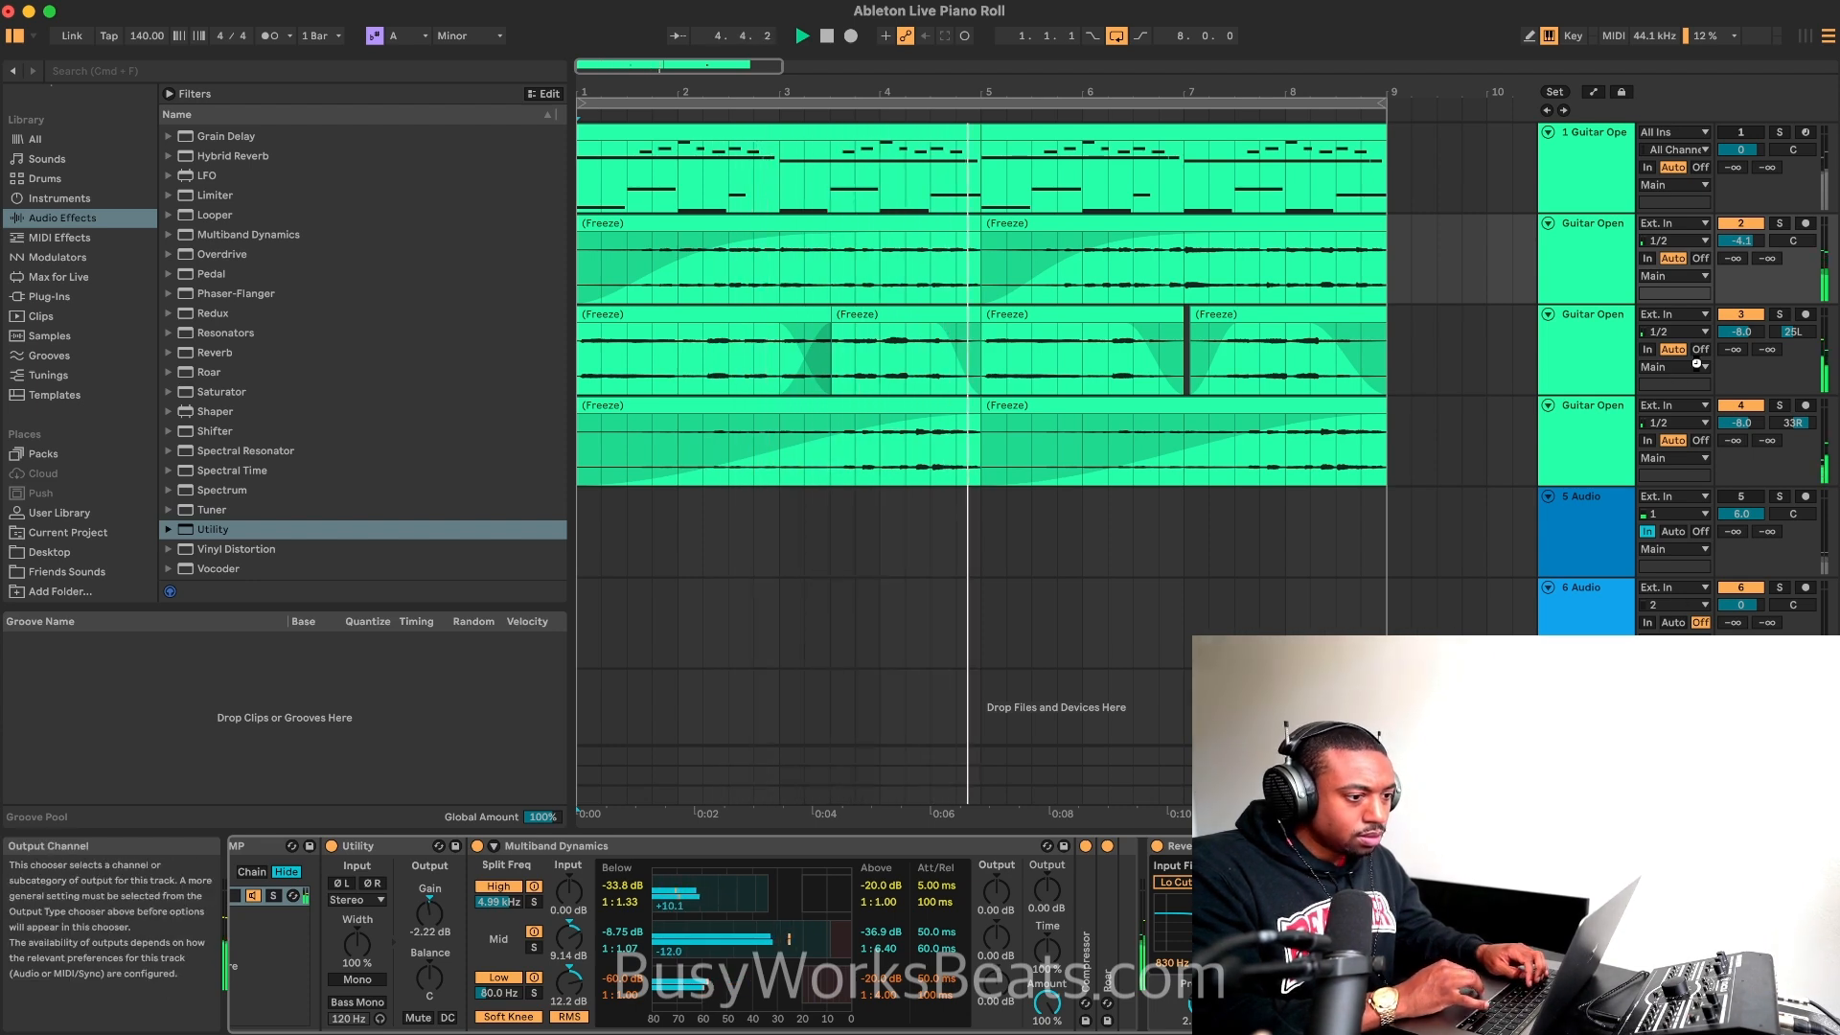
{"action": "left_click", "coordinate": [1738, 498]}
{"action": "key", "text": "space"}
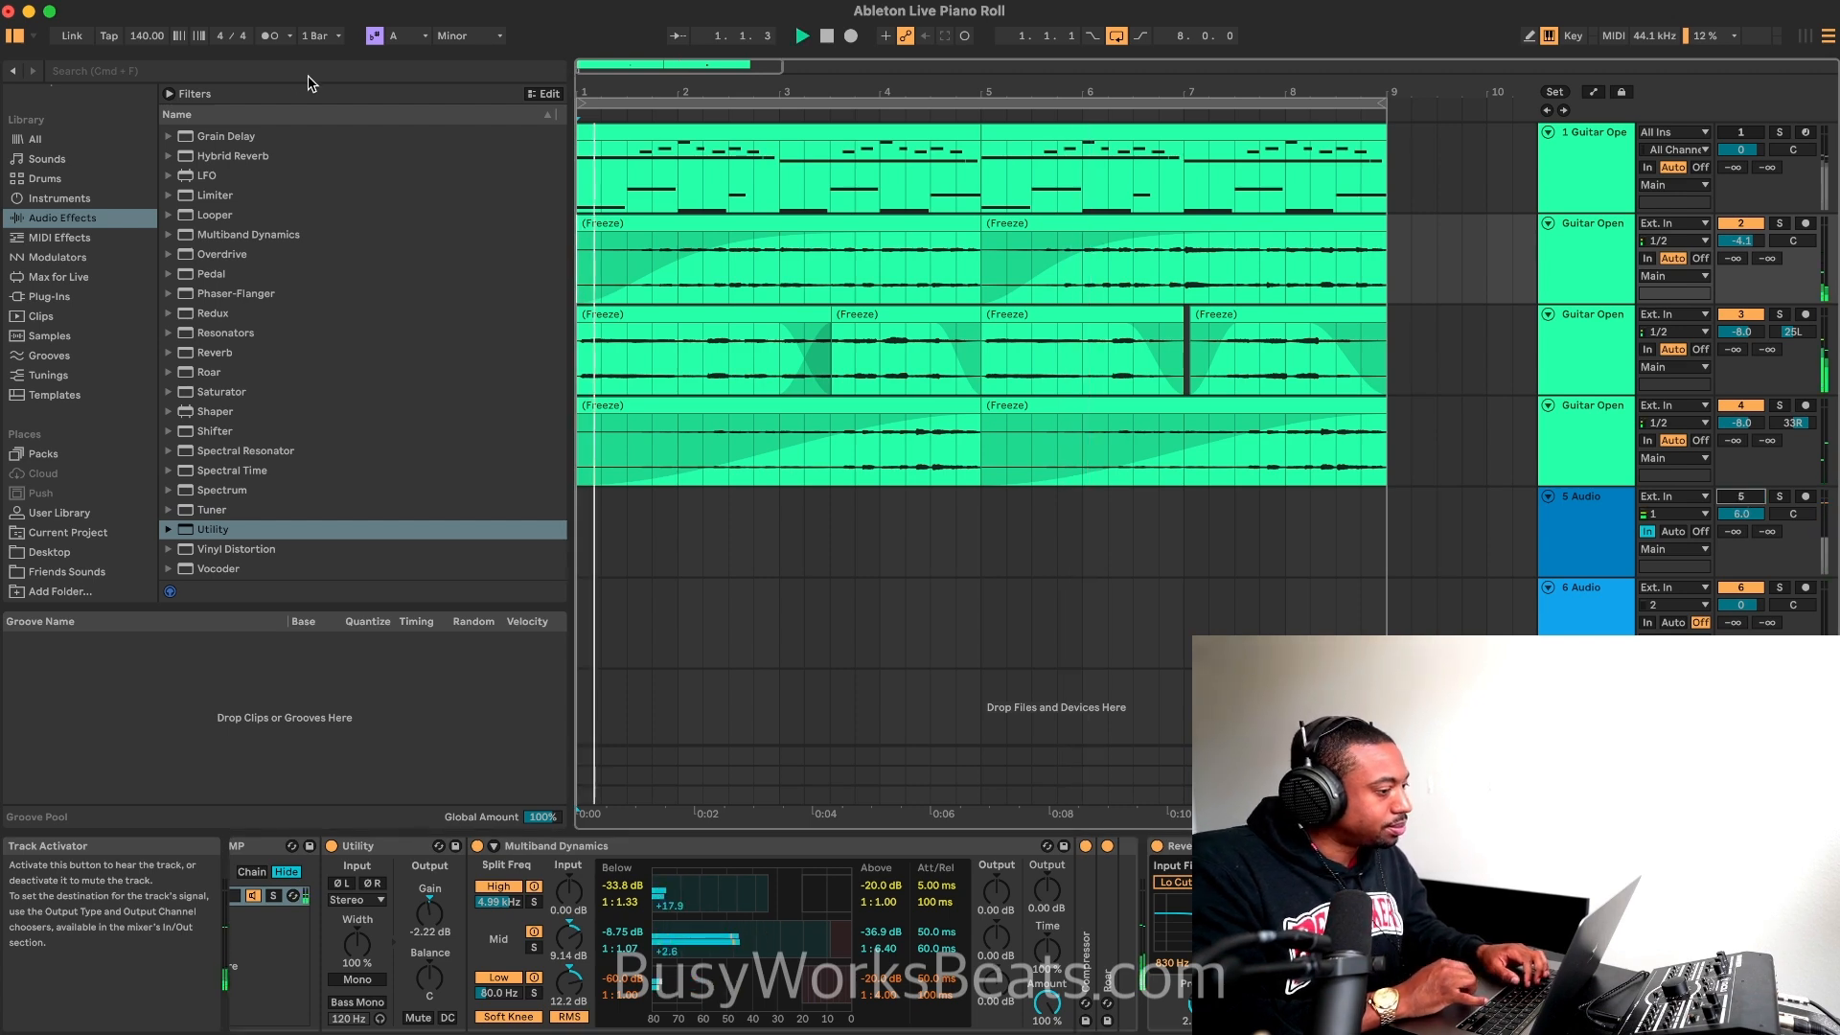
{"action": "left_click", "coordinate": [15, 38]}
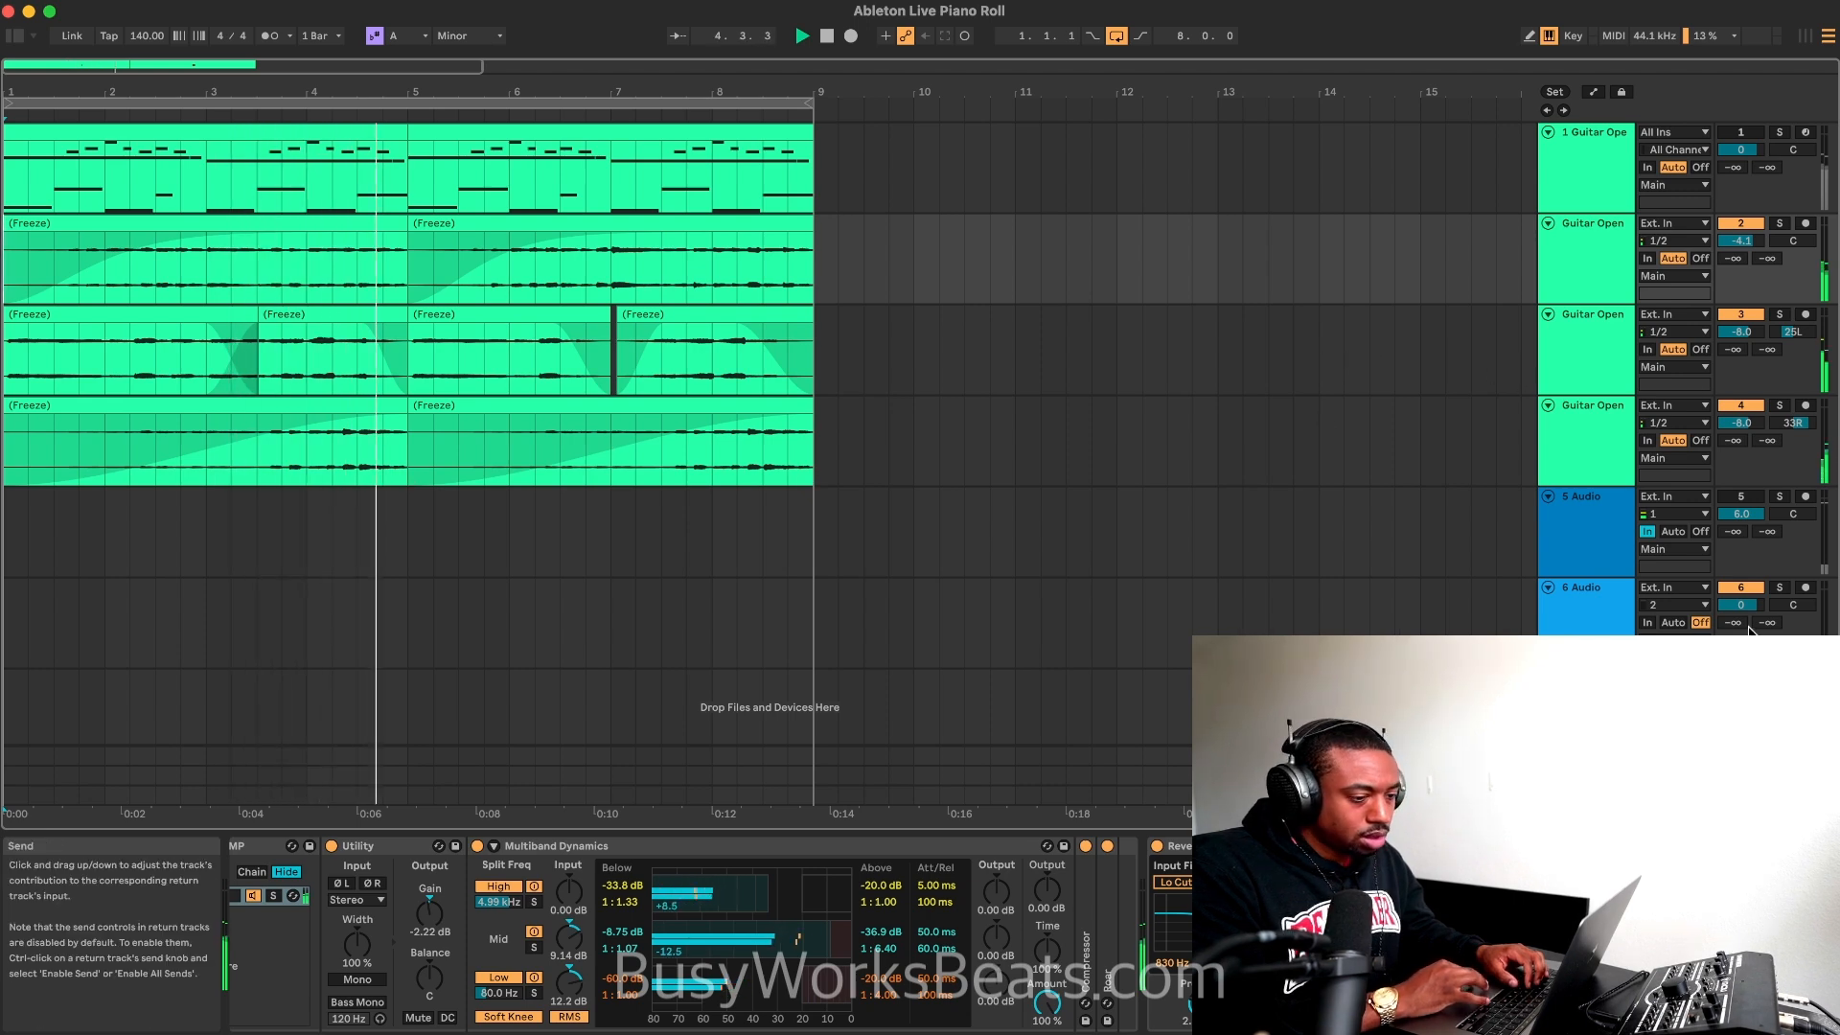
Step: Delete the second track's first clip, spanning bars 1 to 5, and play the loop with the 5 Audio track muted
{"action": "left_click", "coordinate": [304, 225]}
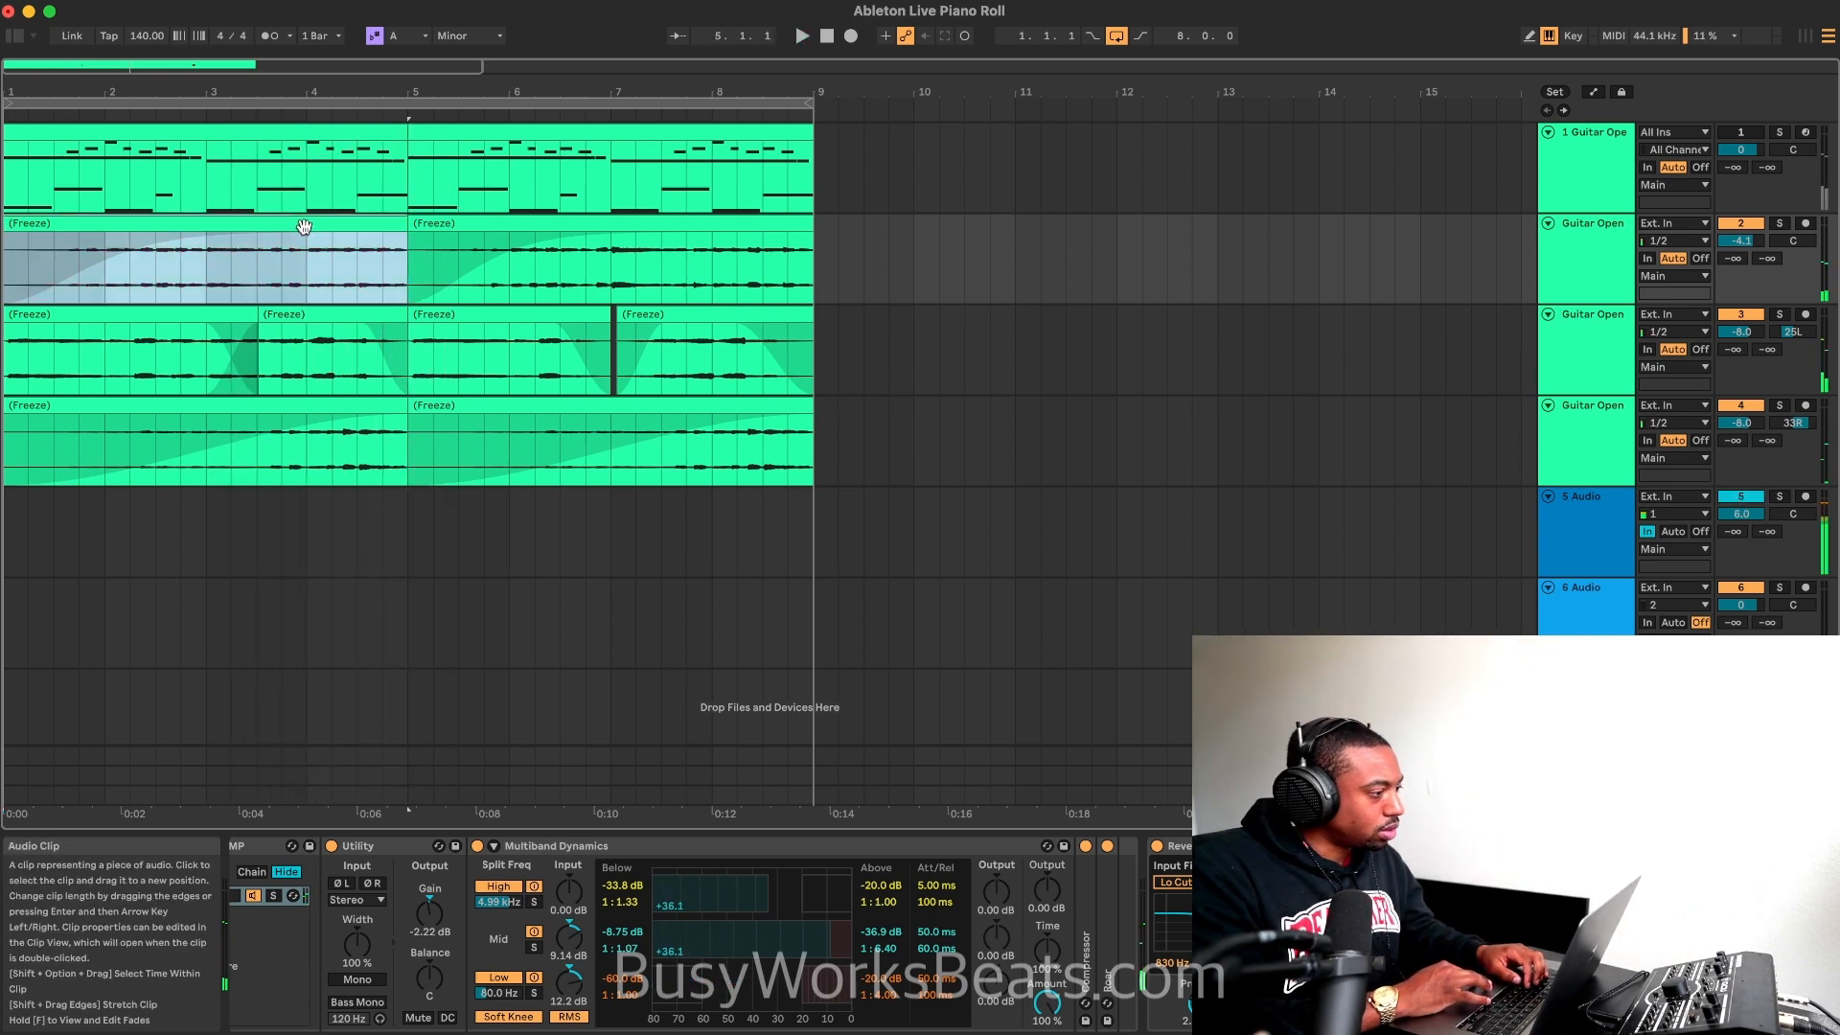
{"action": "key", "text": "Delete"}
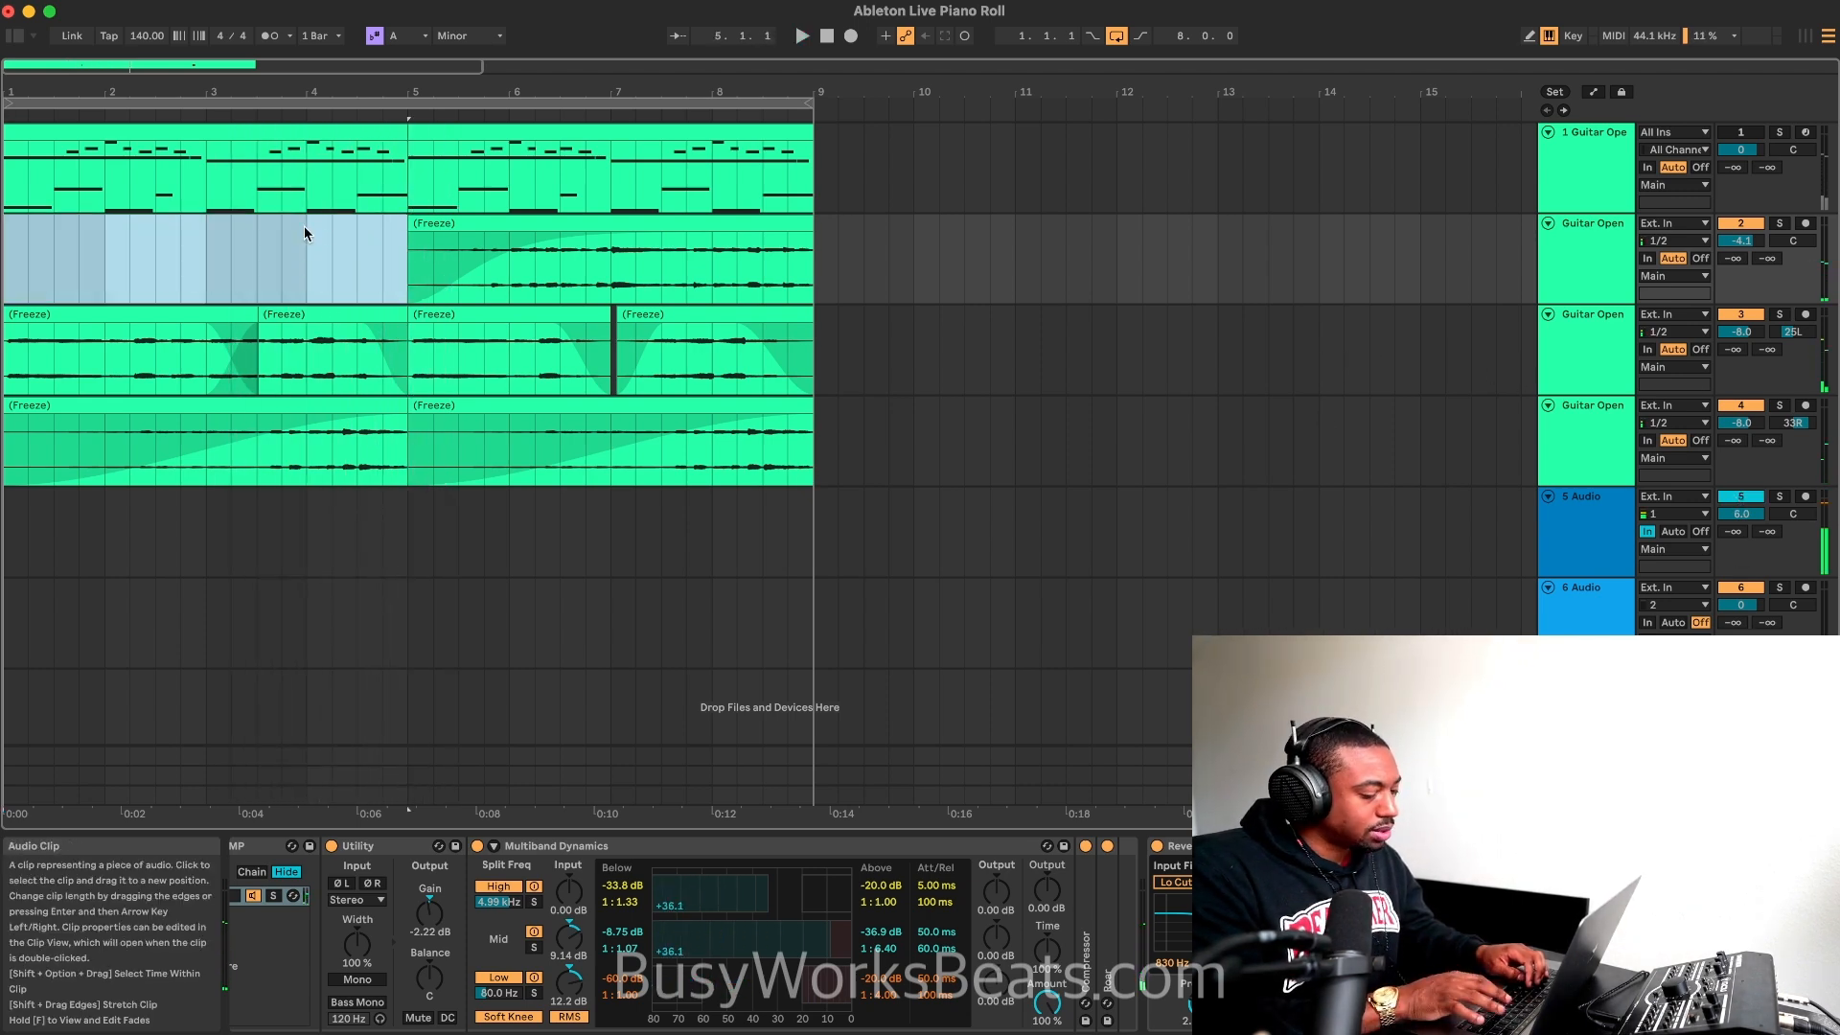
{"action": "left_click", "coordinate": [801, 35]}
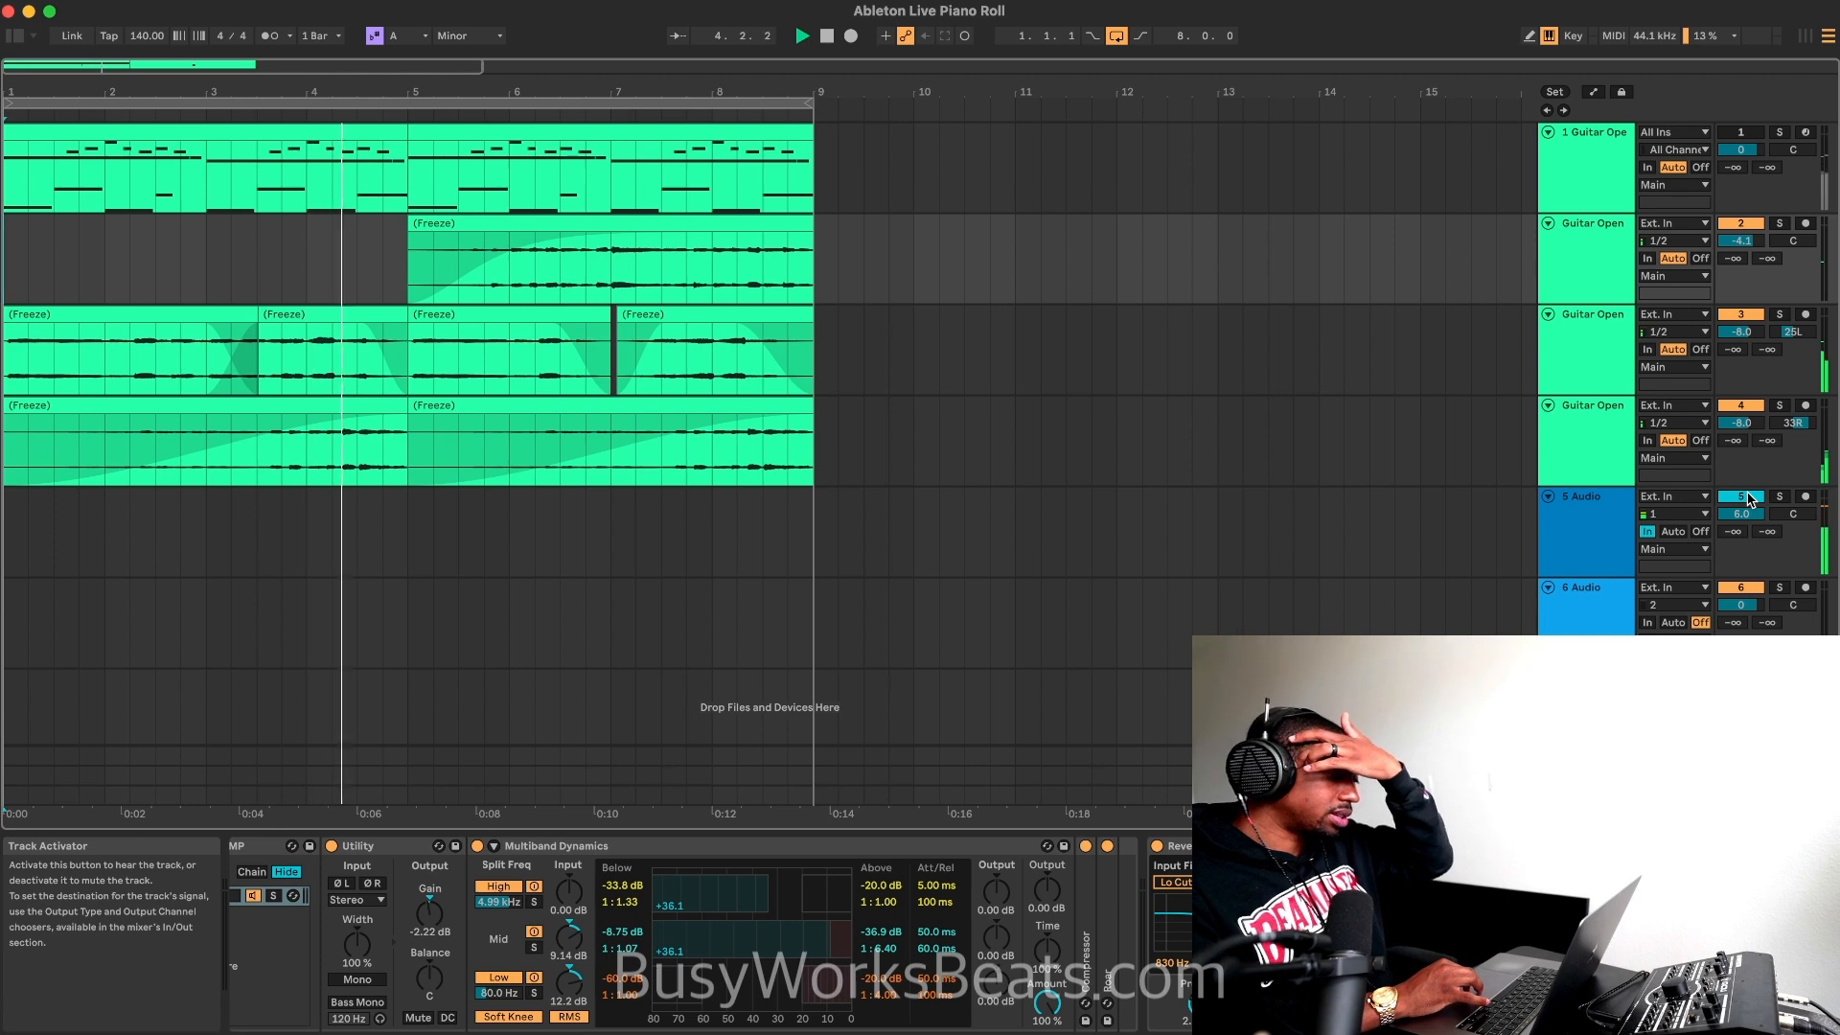
{"action": "left_click", "coordinate": [1748, 500]}
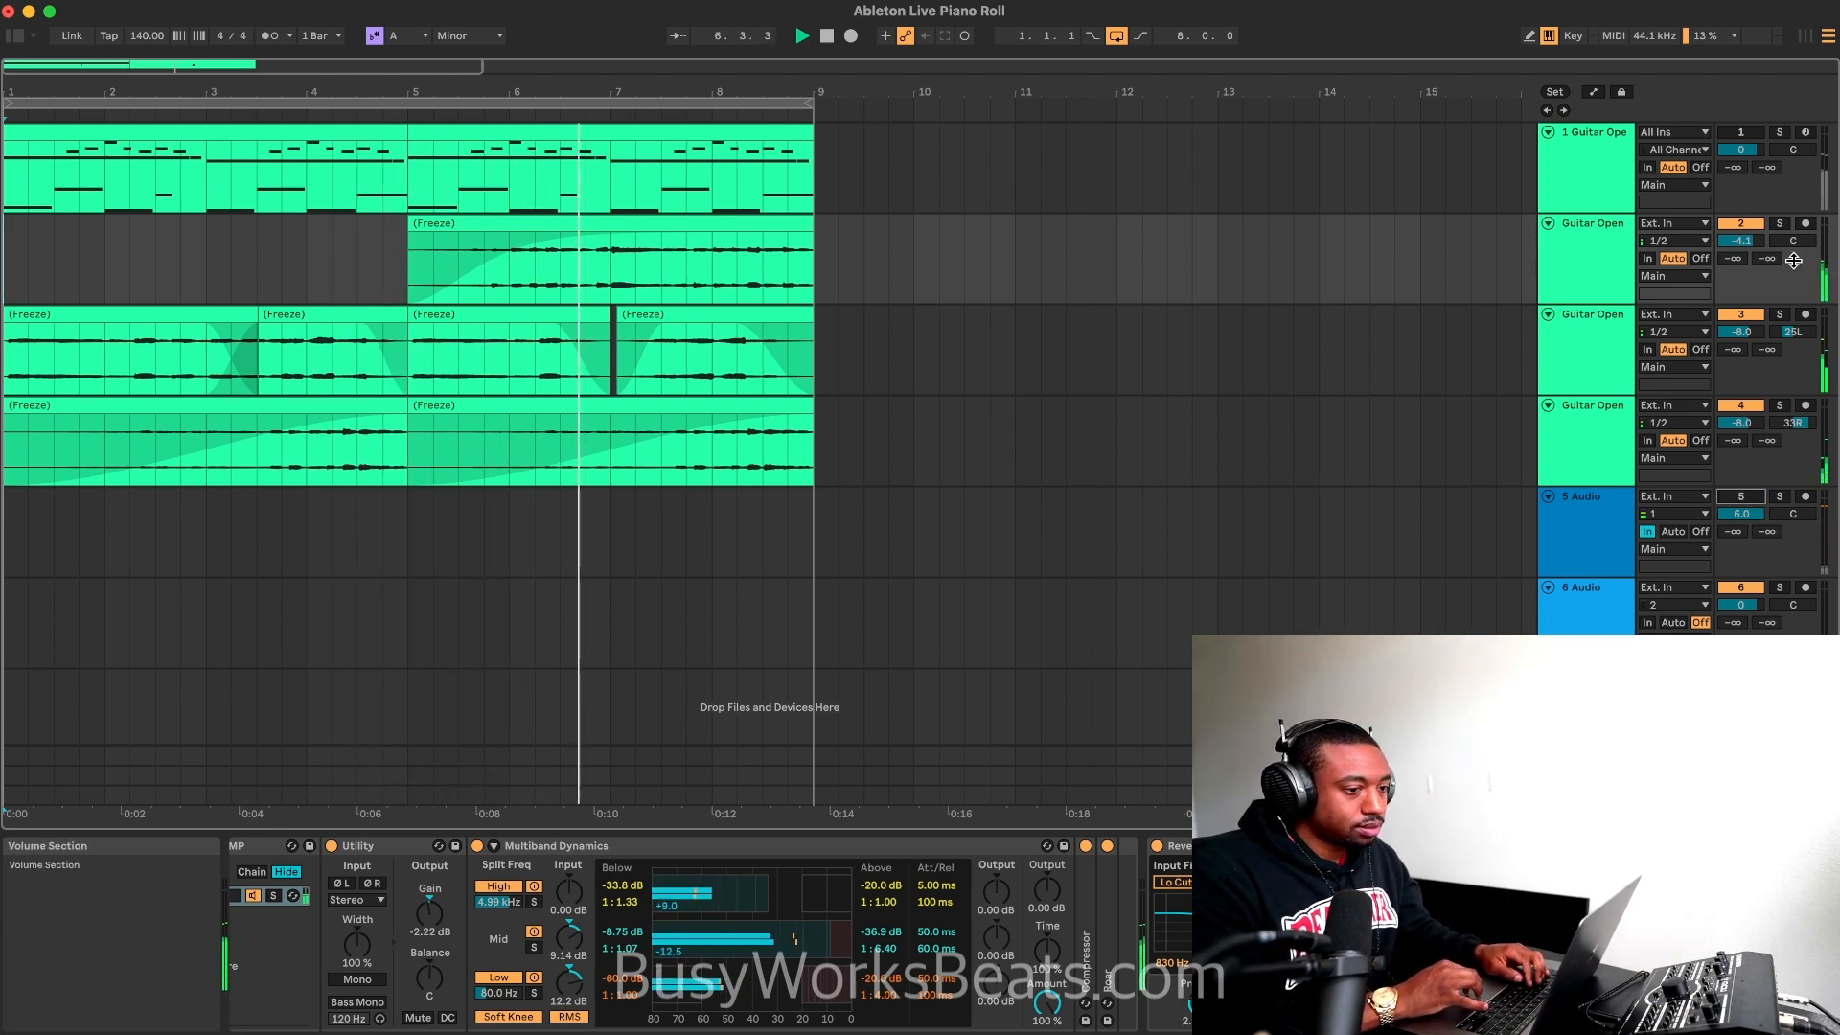
Step: Lower the second track's volume to -17.2 dB while the loop plays
{"action": "left_click_drag", "start_coordinate": [1741, 241], "coordinate": [1741, 271]}
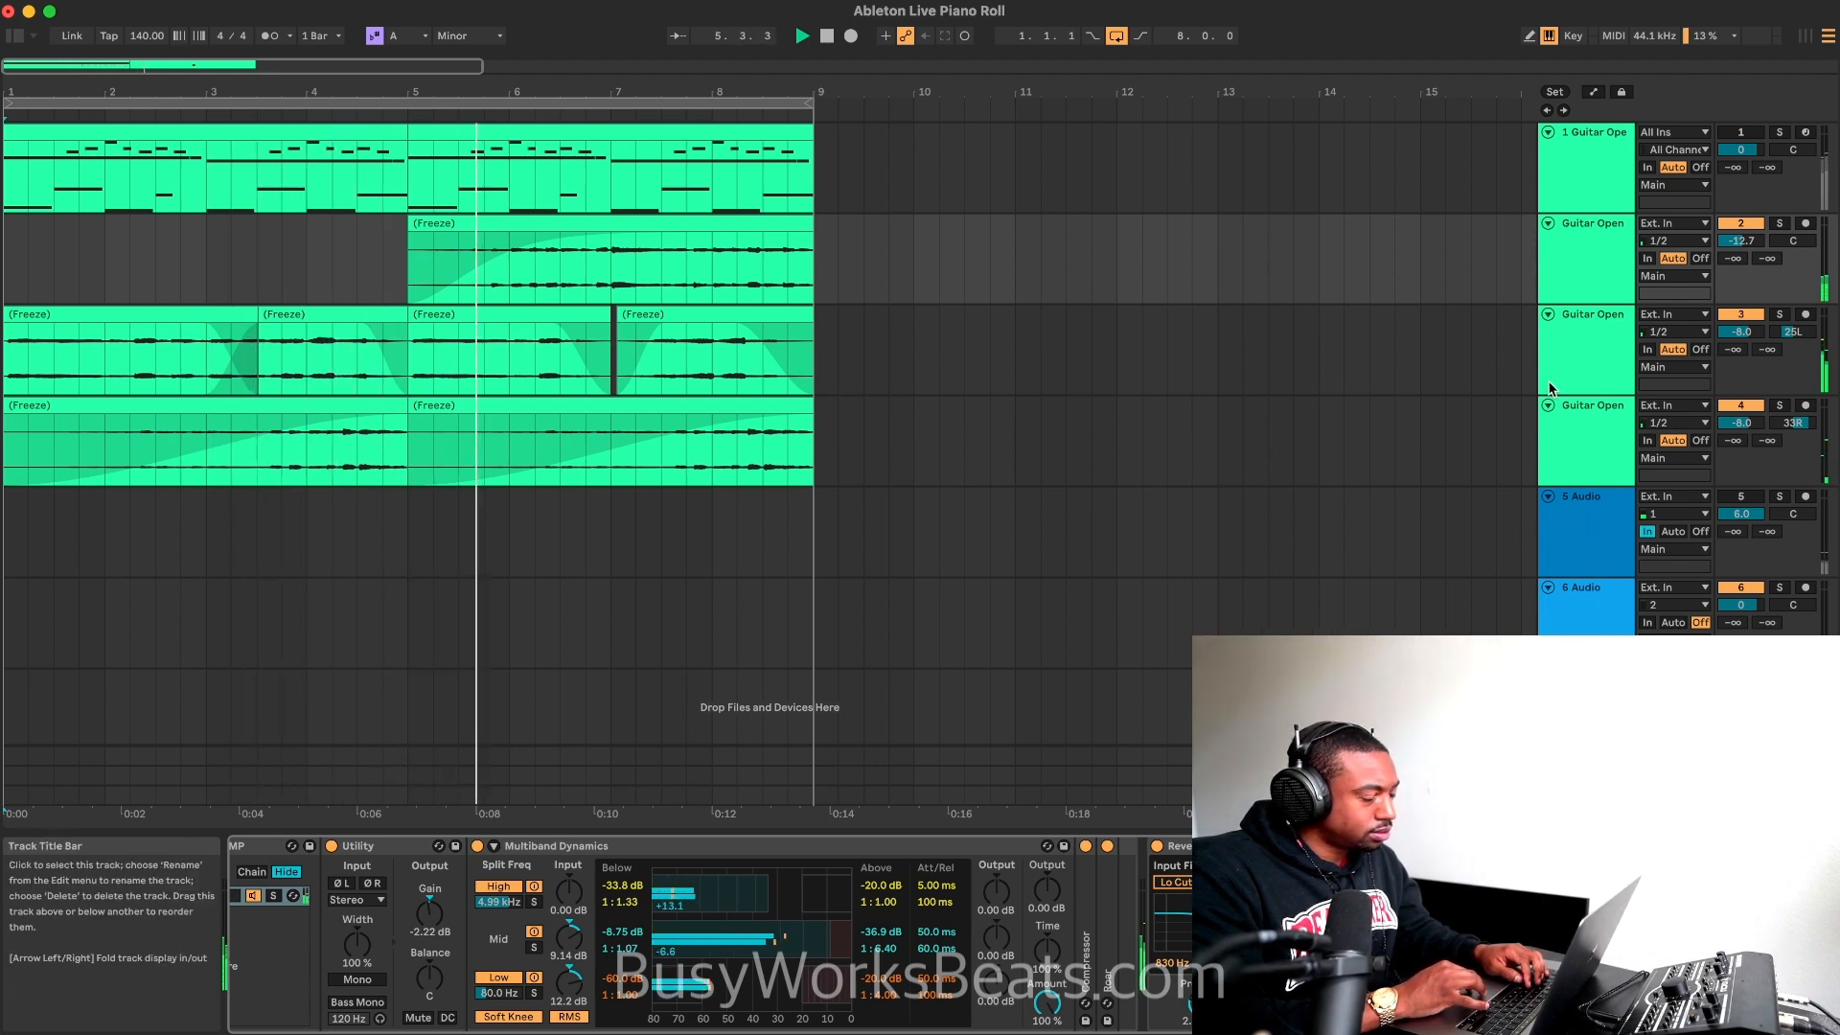
{"action": "left_click_drag", "start_coordinate": [1741, 242], "coordinate": [1741, 257]}
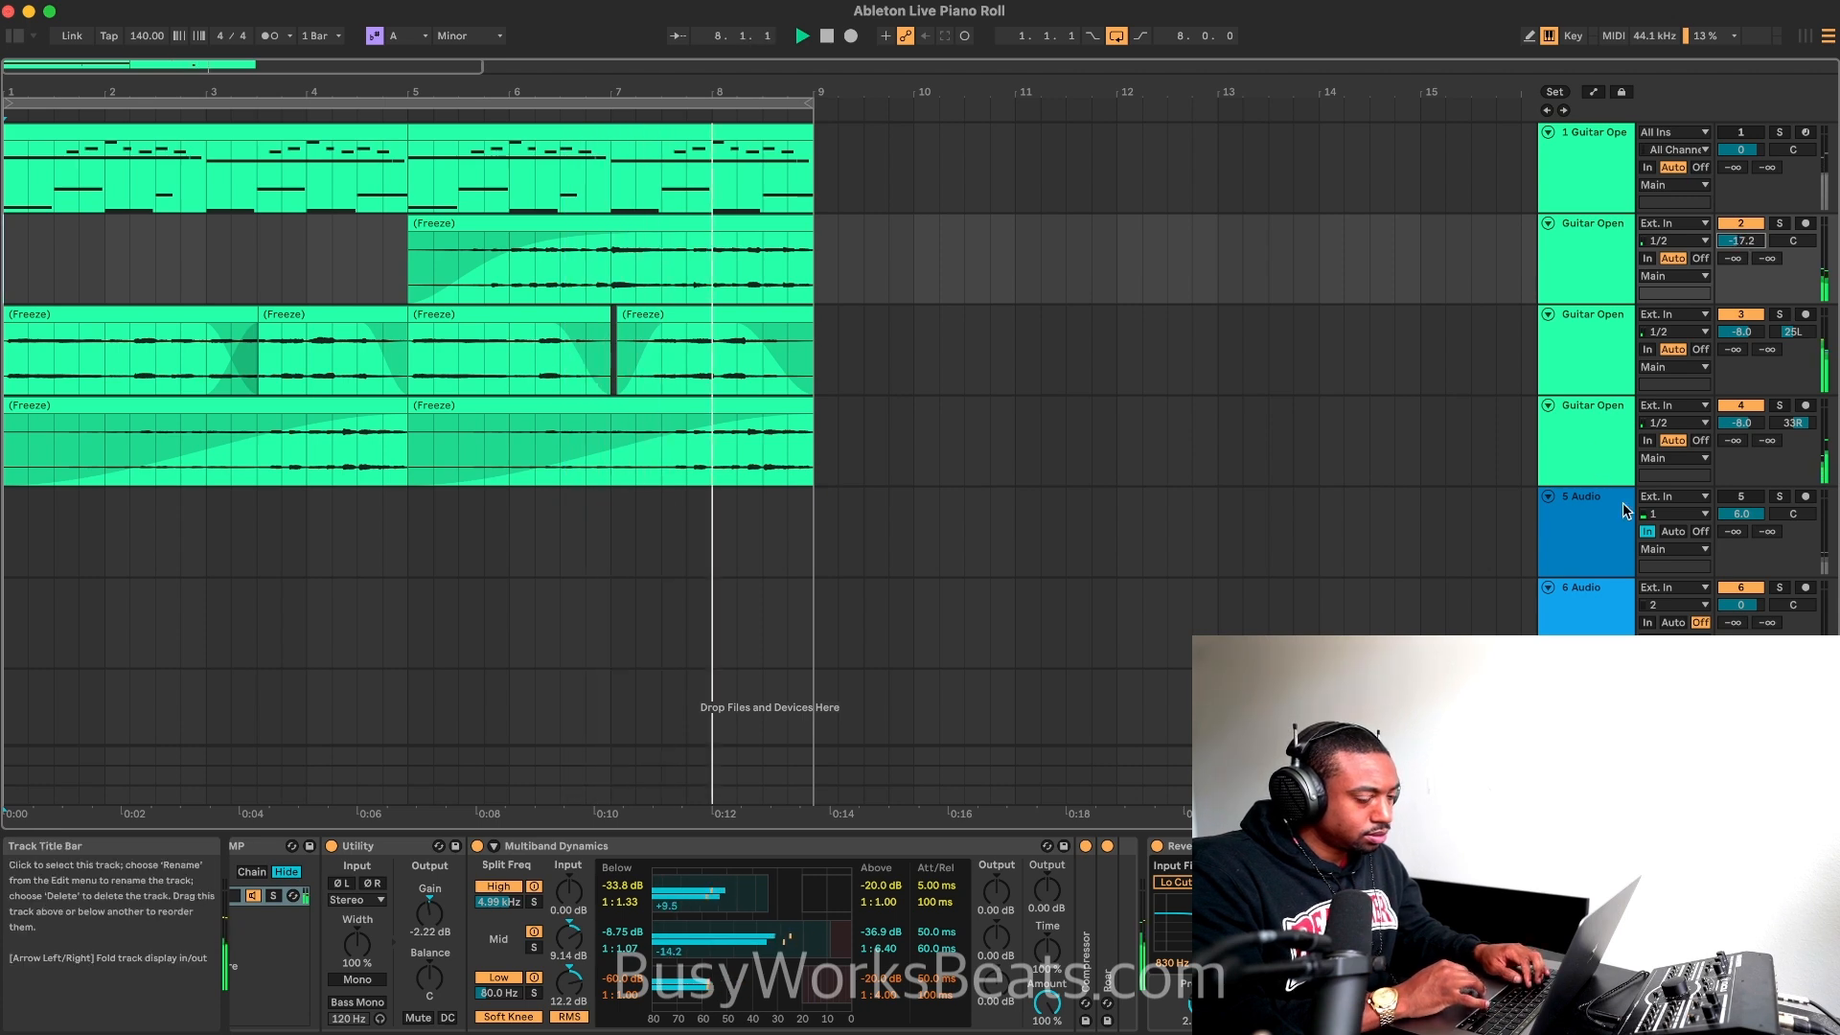
{"action": "left_click", "coordinate": [1742, 498]}
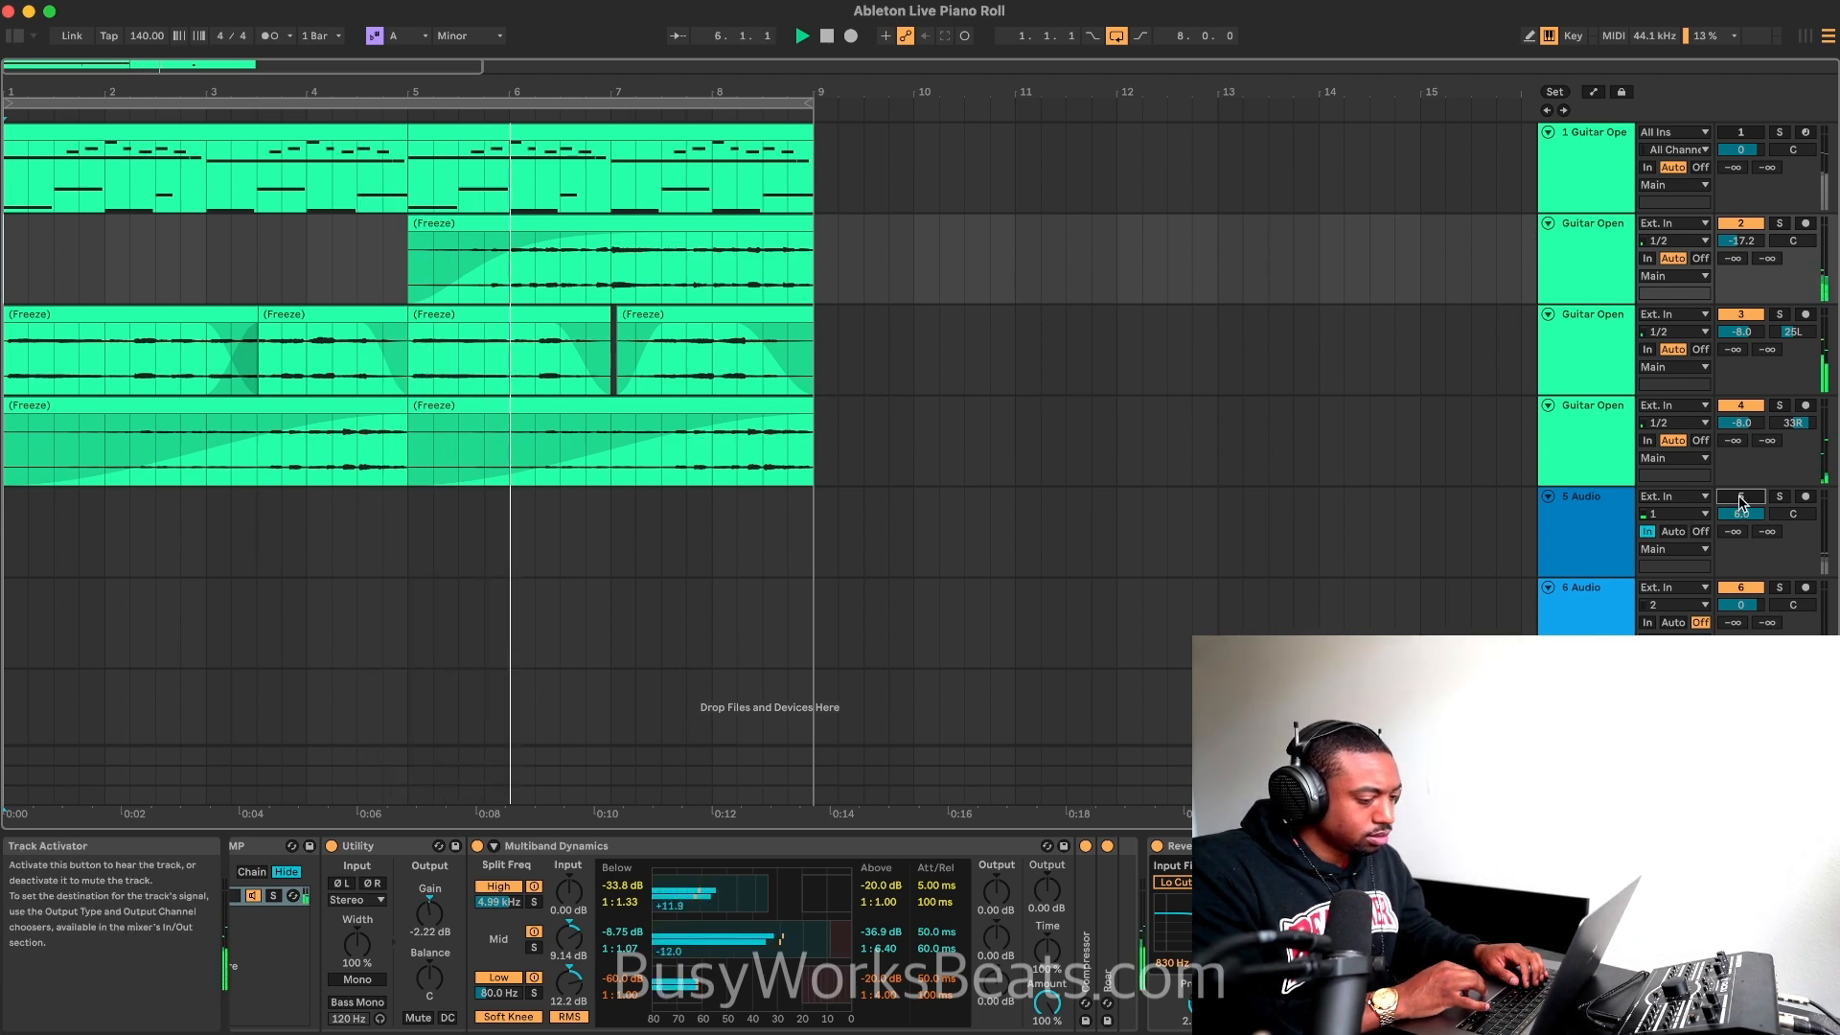
Step: Collapse the Multiband Dynamics, Reverb and final Utility devices, and stop playback with the 5 Audio track reactivated
{"action": "double_click", "coordinate": [825, 847]}
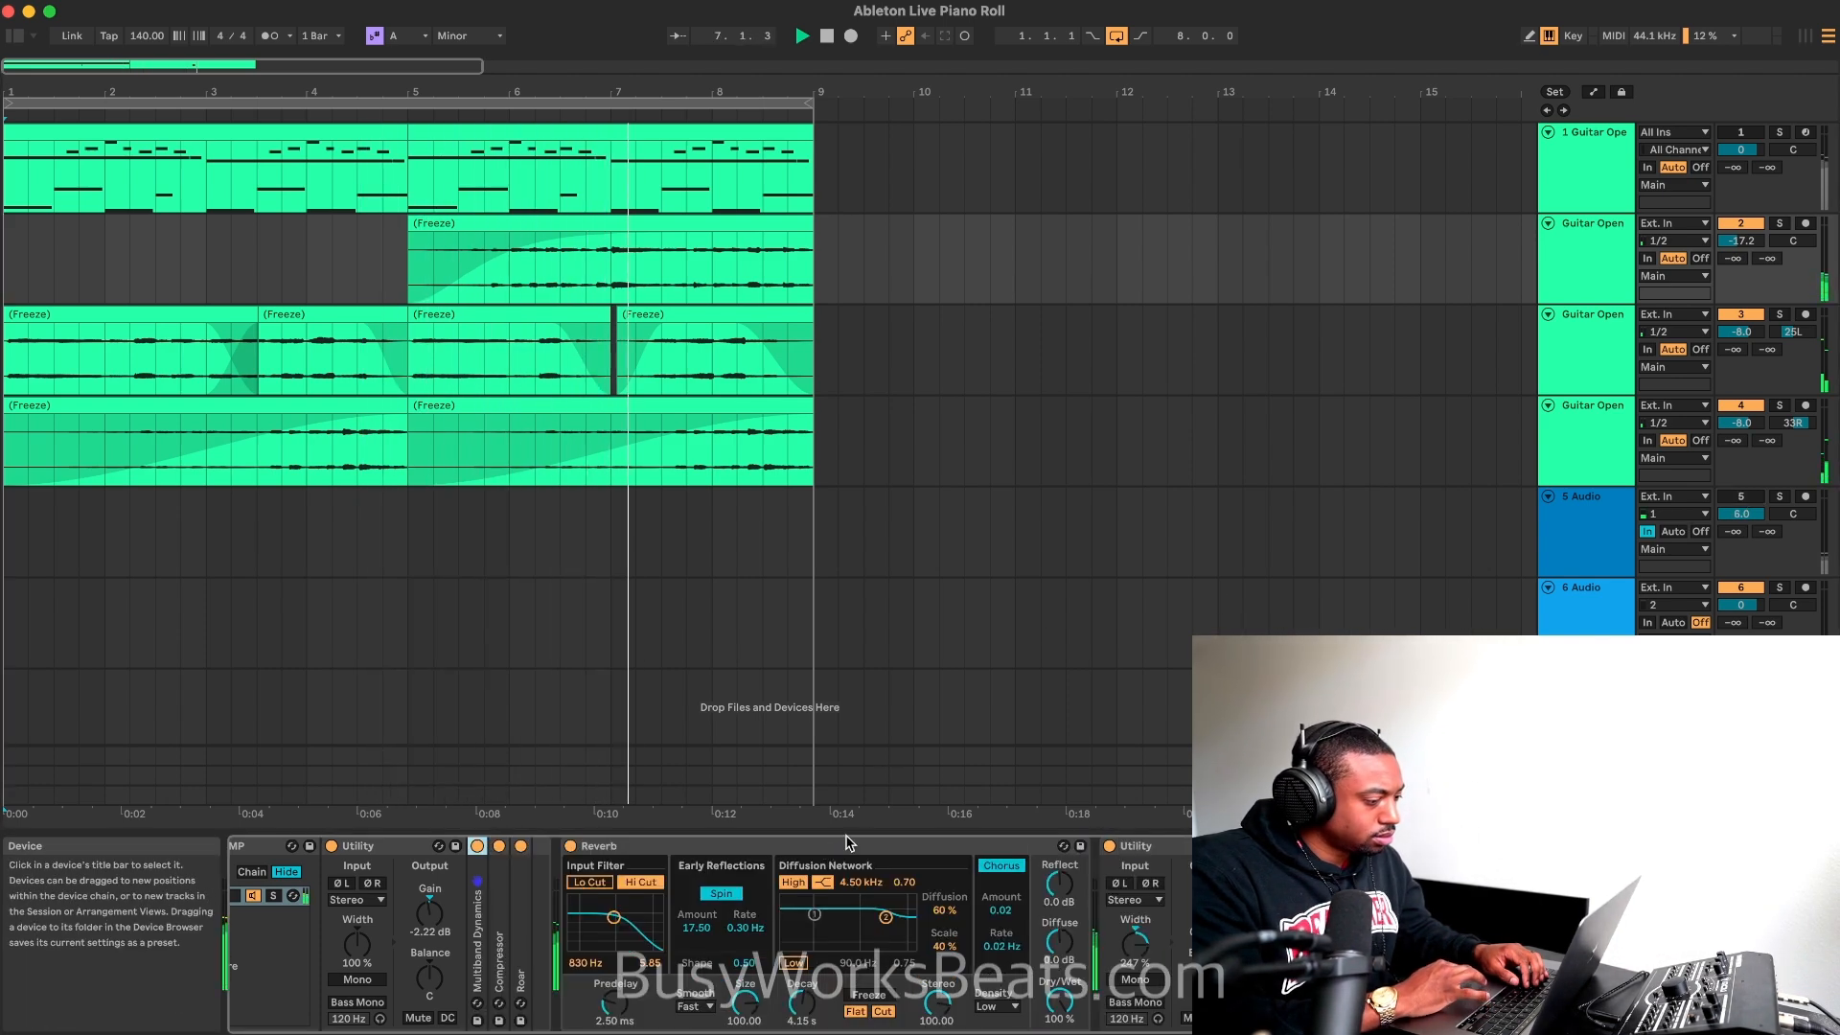
{"action": "double_click", "coordinate": [855, 847]}
{"action": "double_click", "coordinate": [661, 847]}
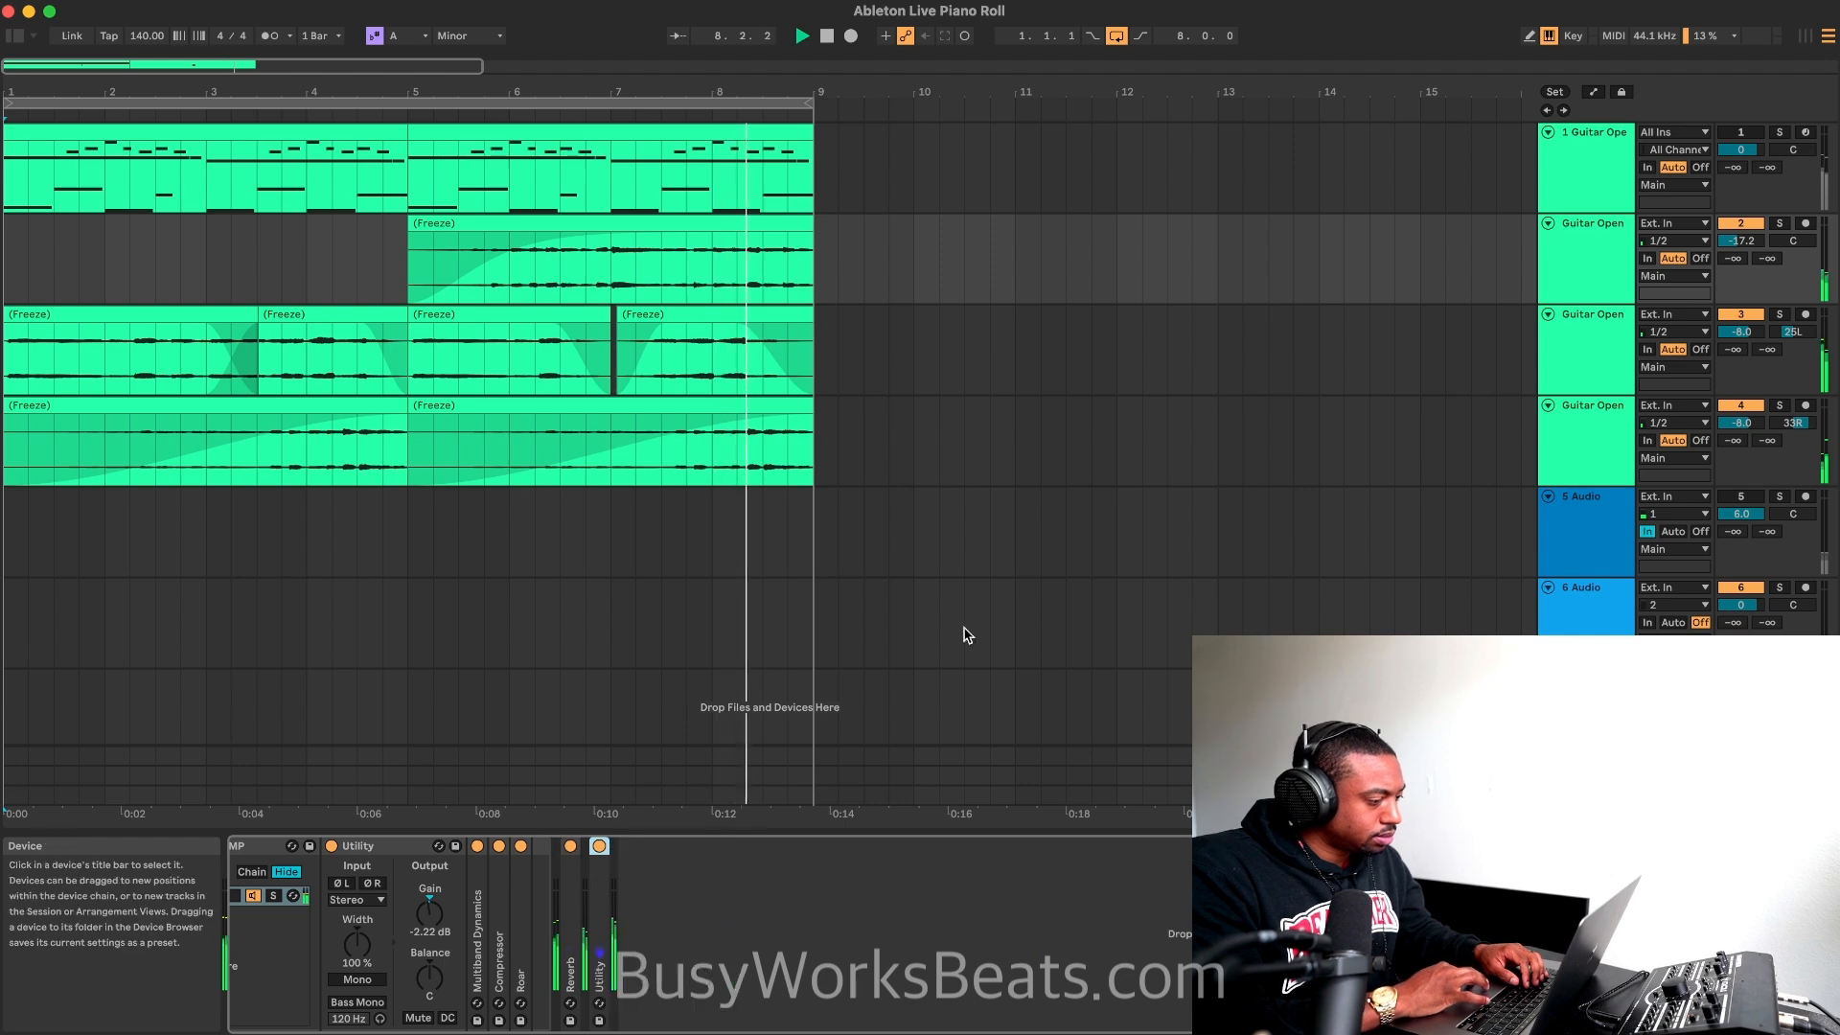
{"action": "key", "text": "space"}
{"action": "left_click", "coordinate": [1742, 498]}
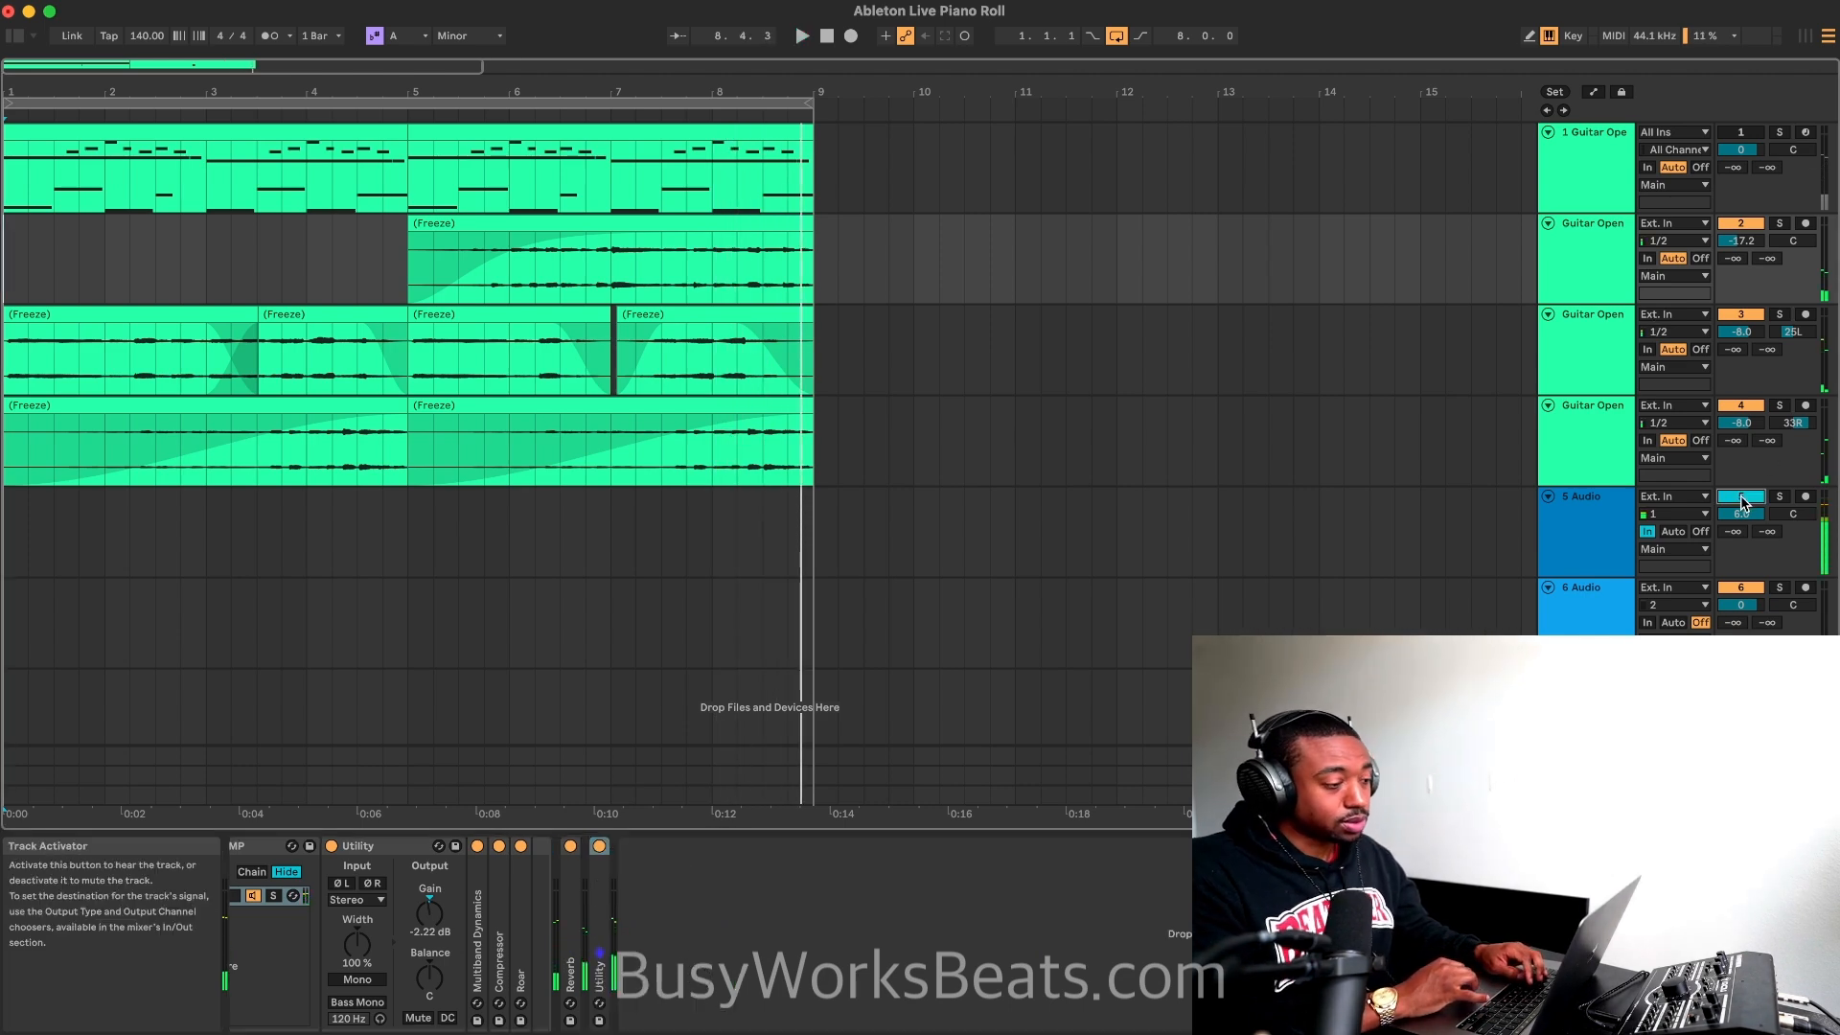